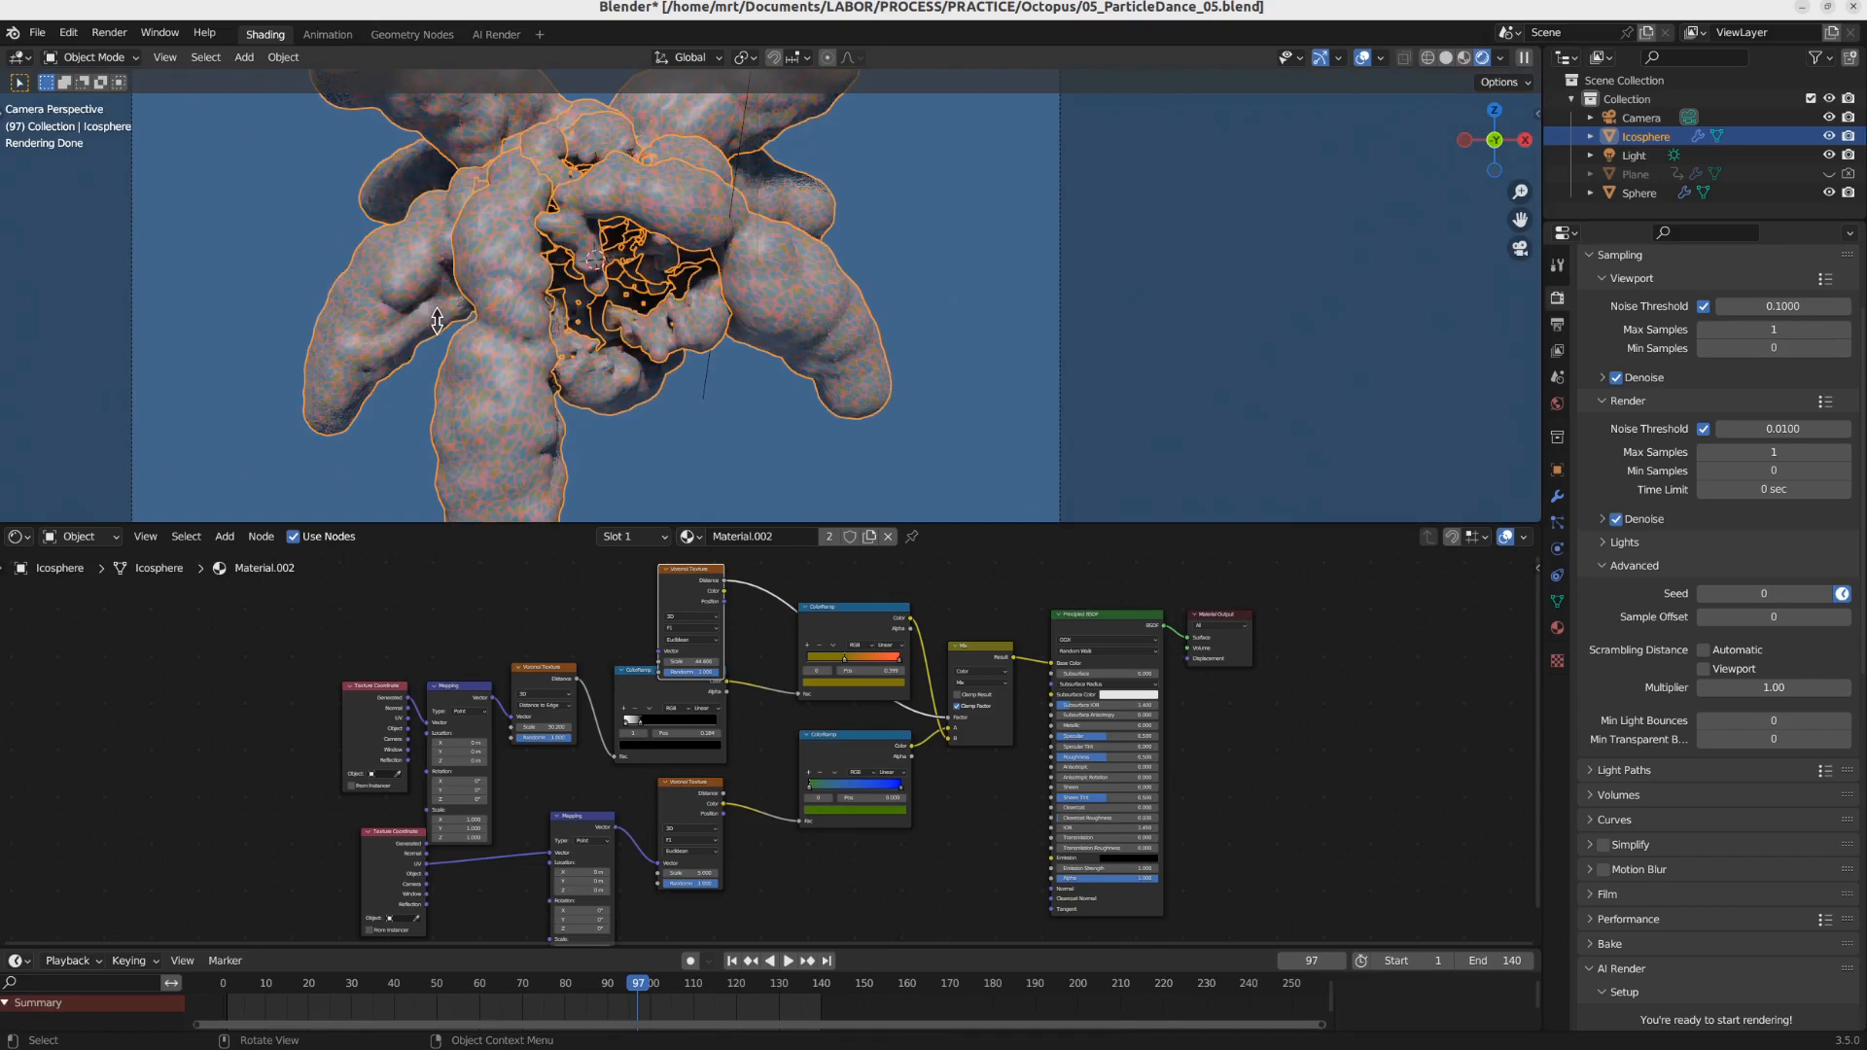
# Step: Inspect the octopus model up close and review the AI Render prompt, preset style and animation settings
pyautogui.keyDown('shift'); pyautogui.moveTo(500, 318); pyautogui.dragTo(604, 262, button='middle'); pyautogui.keyUp('shift')
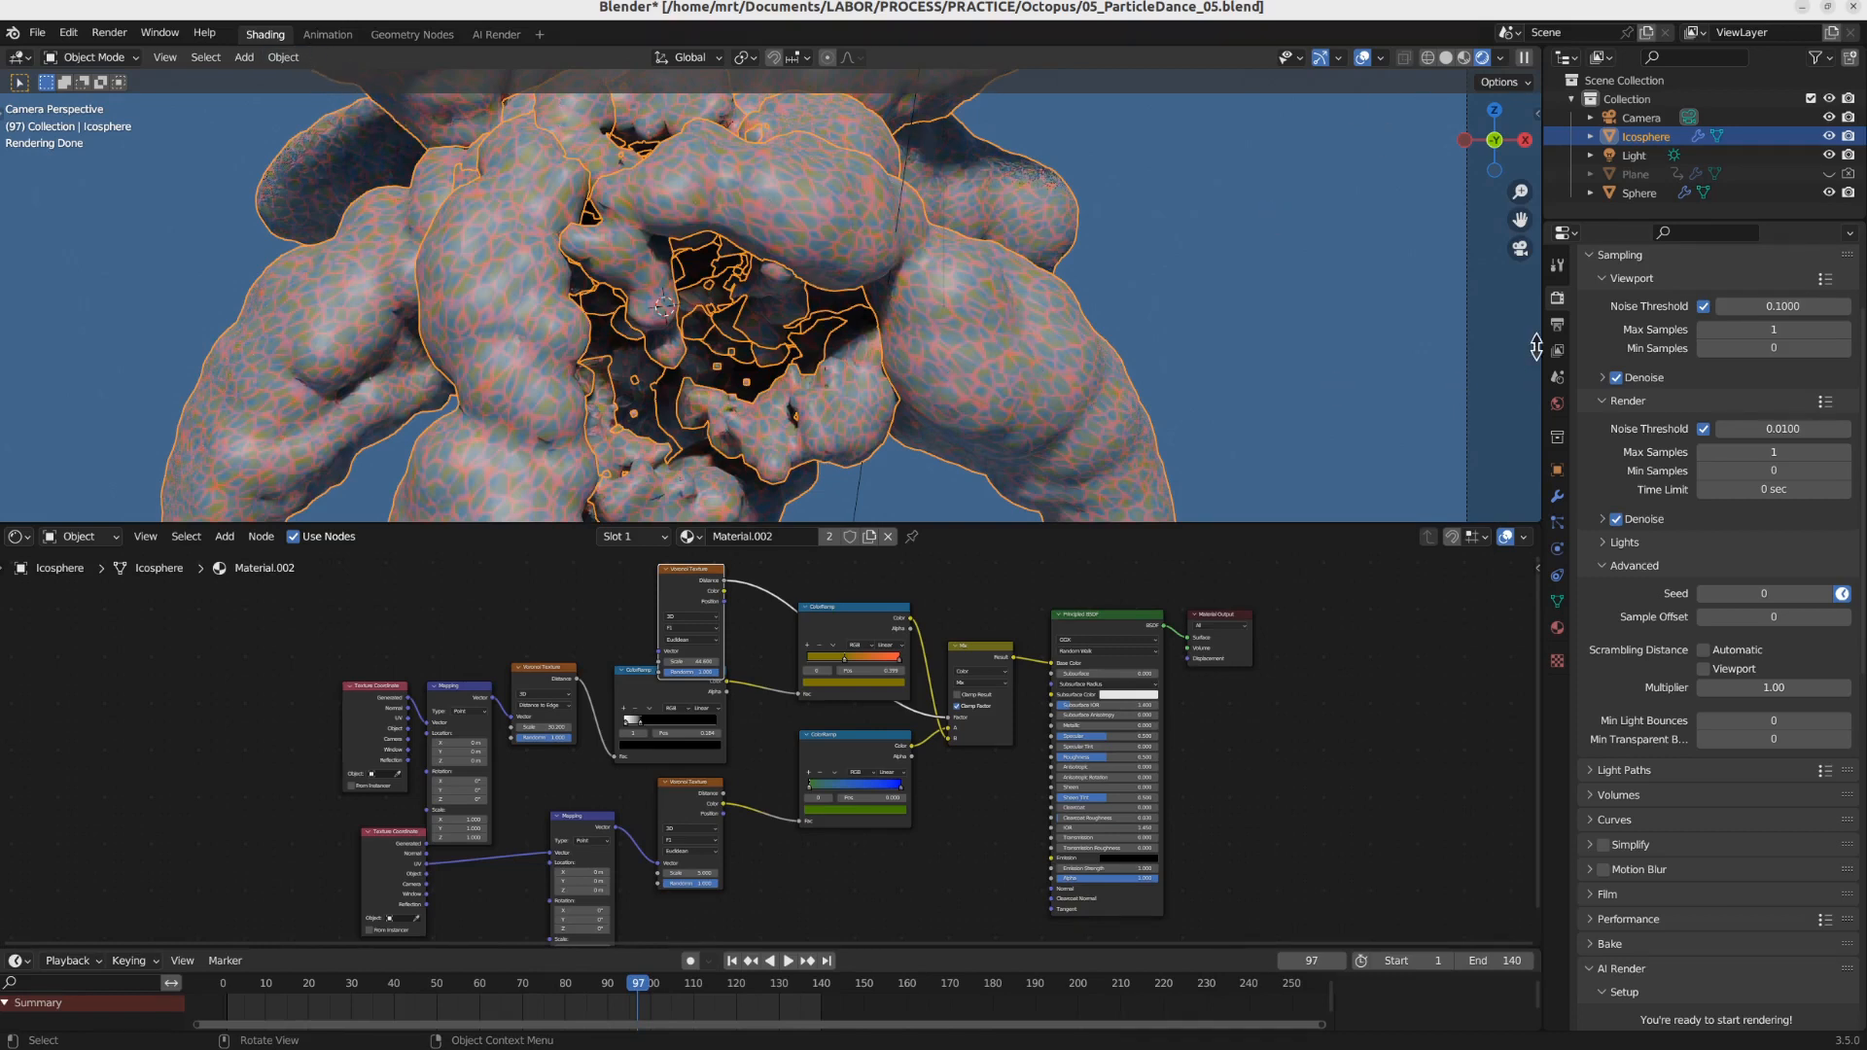
pyautogui.scroll(-12, 1701, 608)
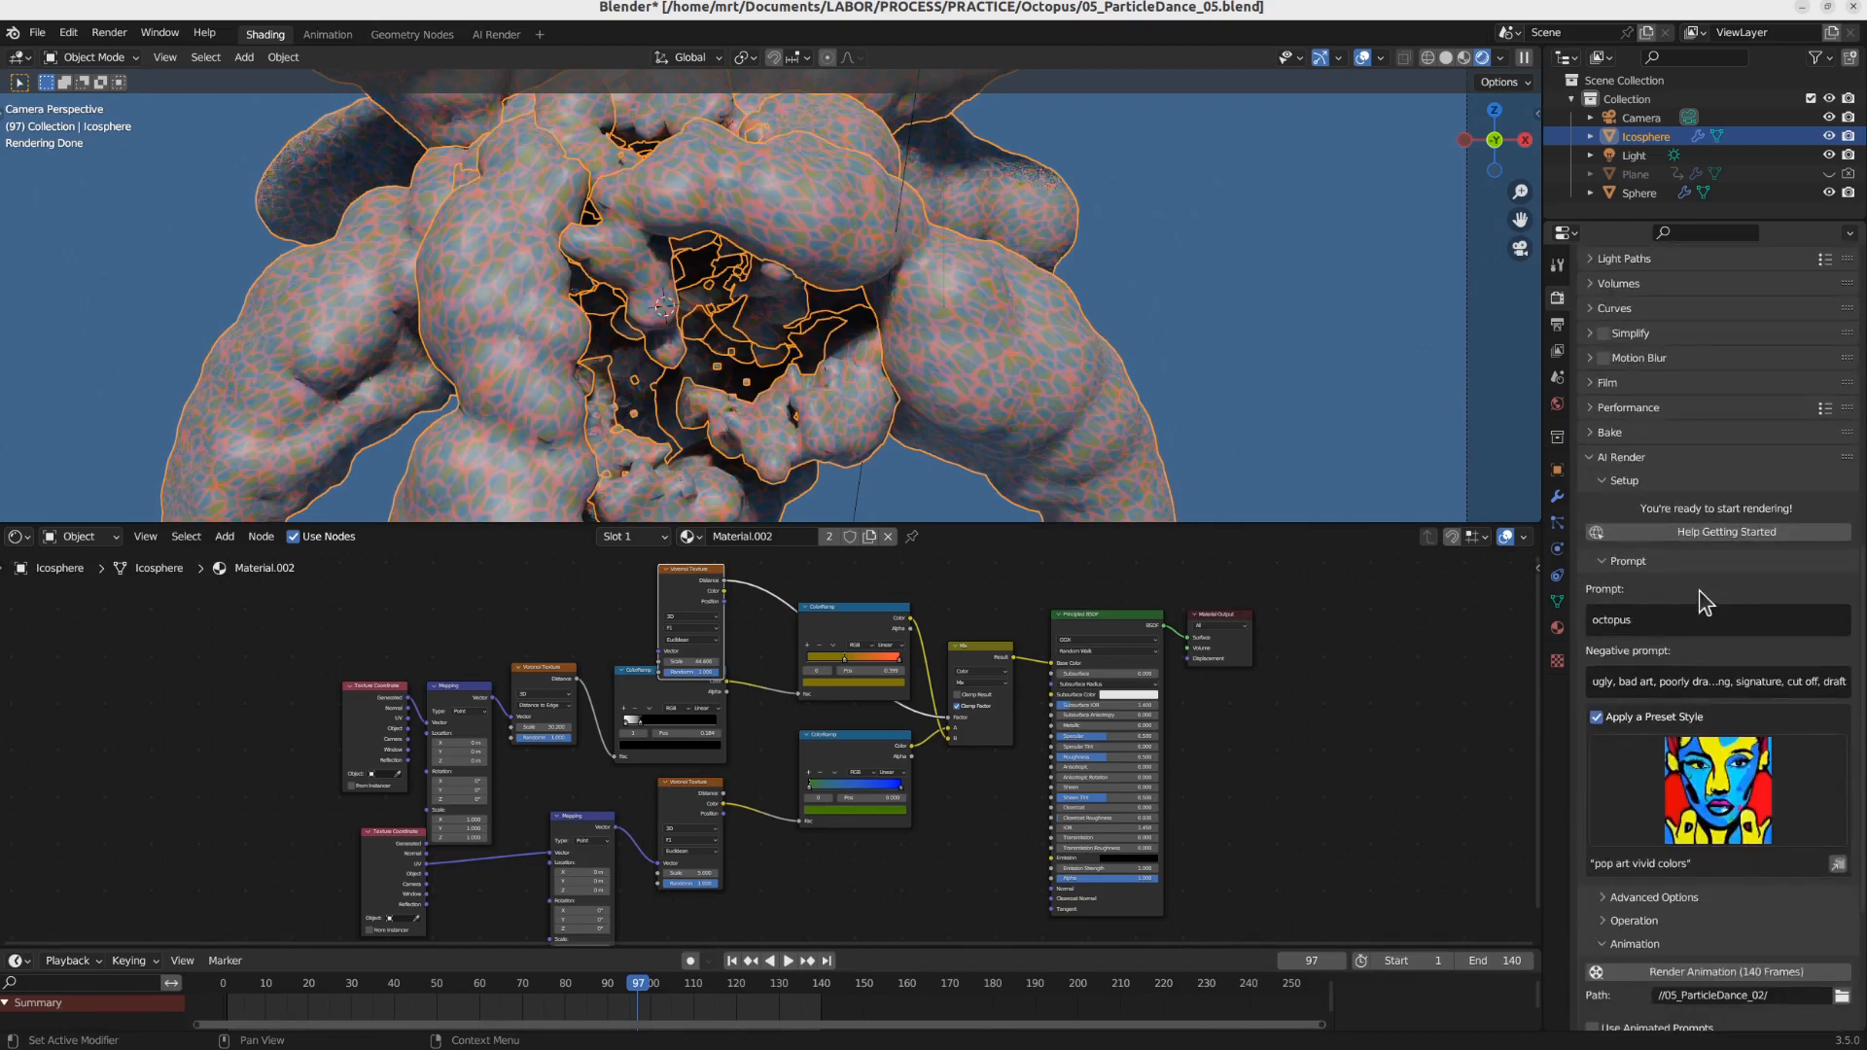
pyautogui.scroll(-3, 1701, 603)
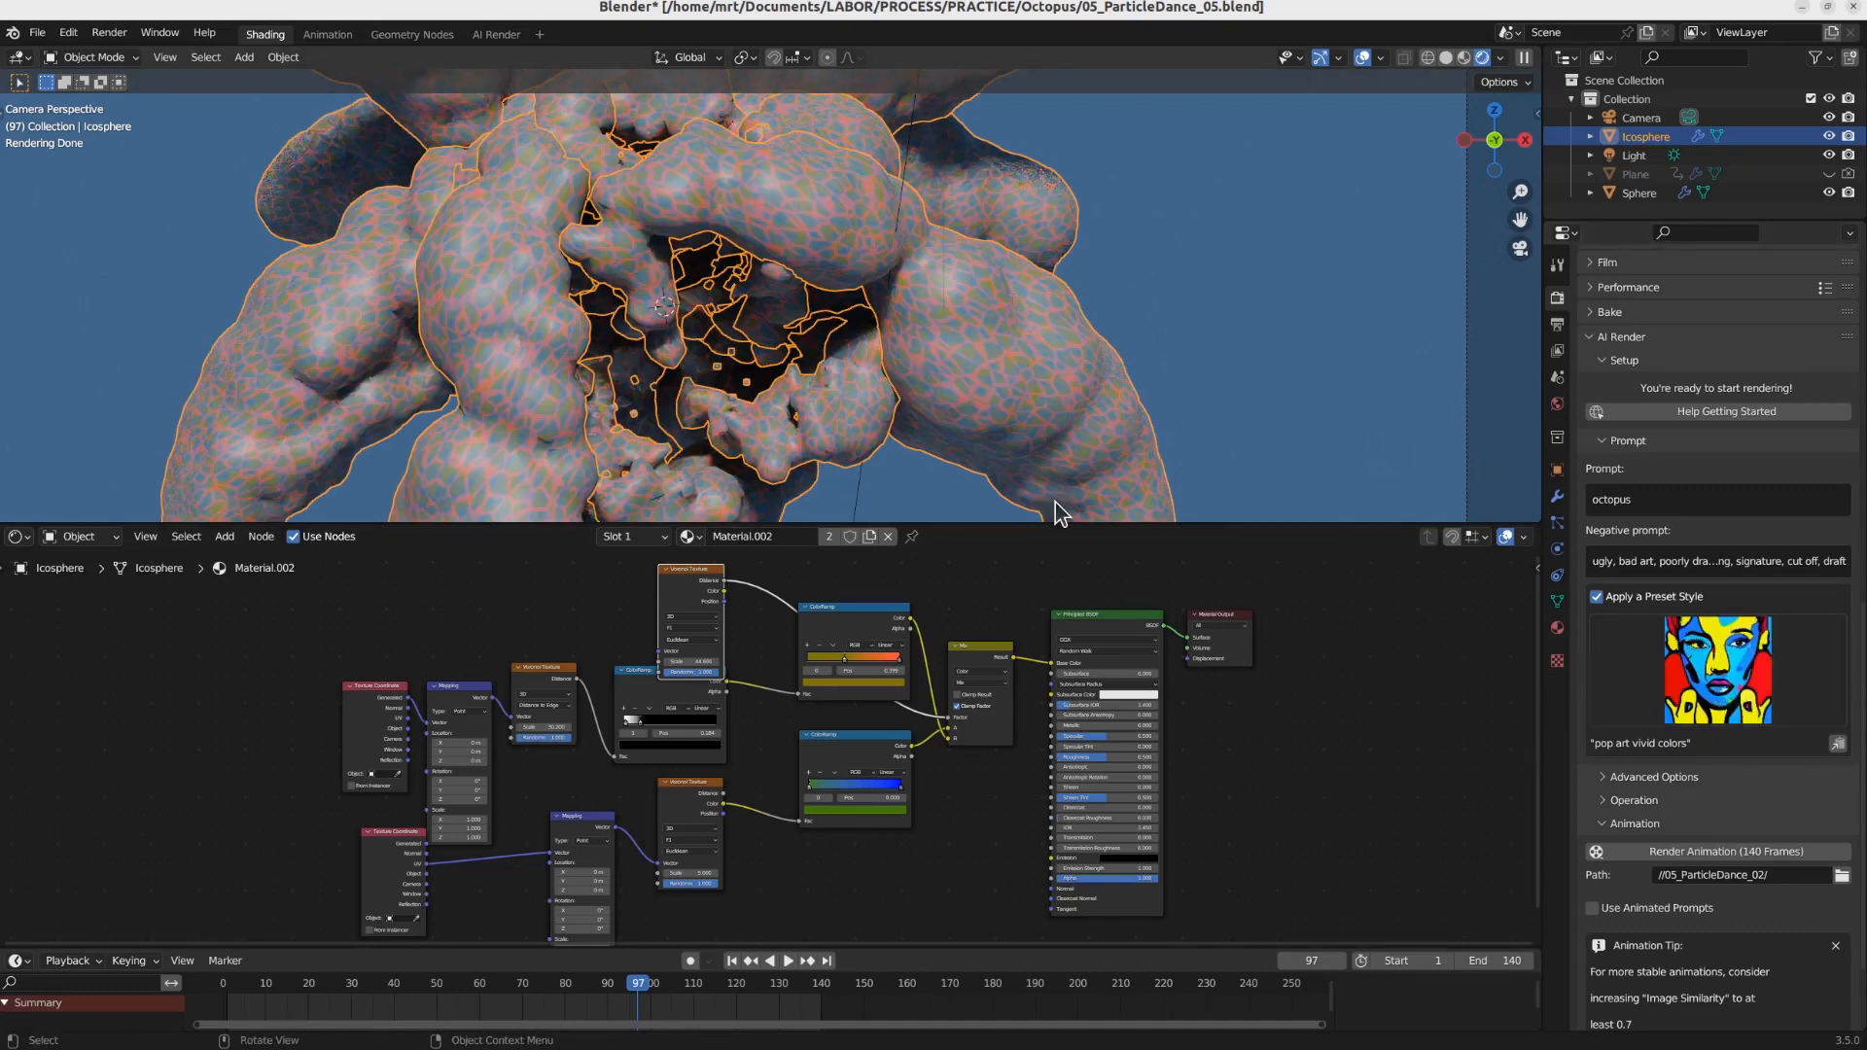
pyautogui.scroll(-6, 1049, 493)
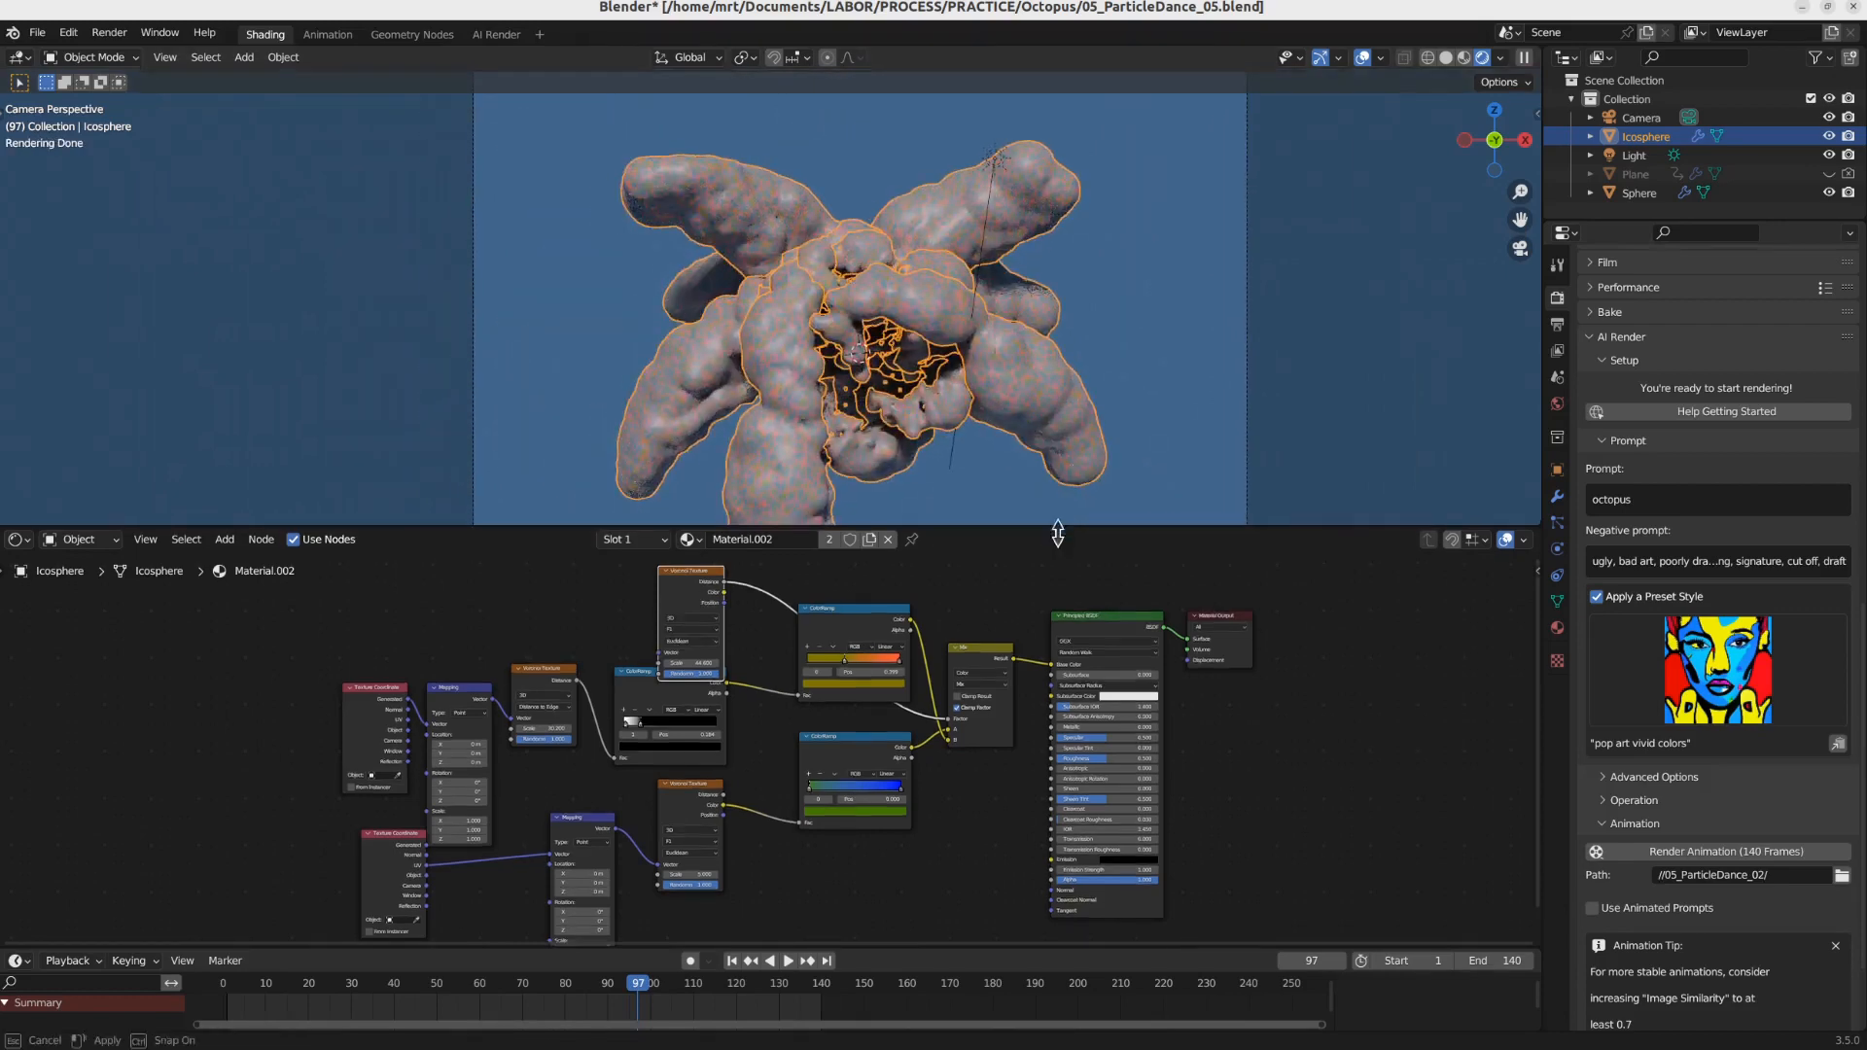
# Step: Create a new empty scene and show its enlarged viewport in solid shading from the front
pyautogui.moveTo(1060, 526); pyautogui.dragTo(1040, 616)
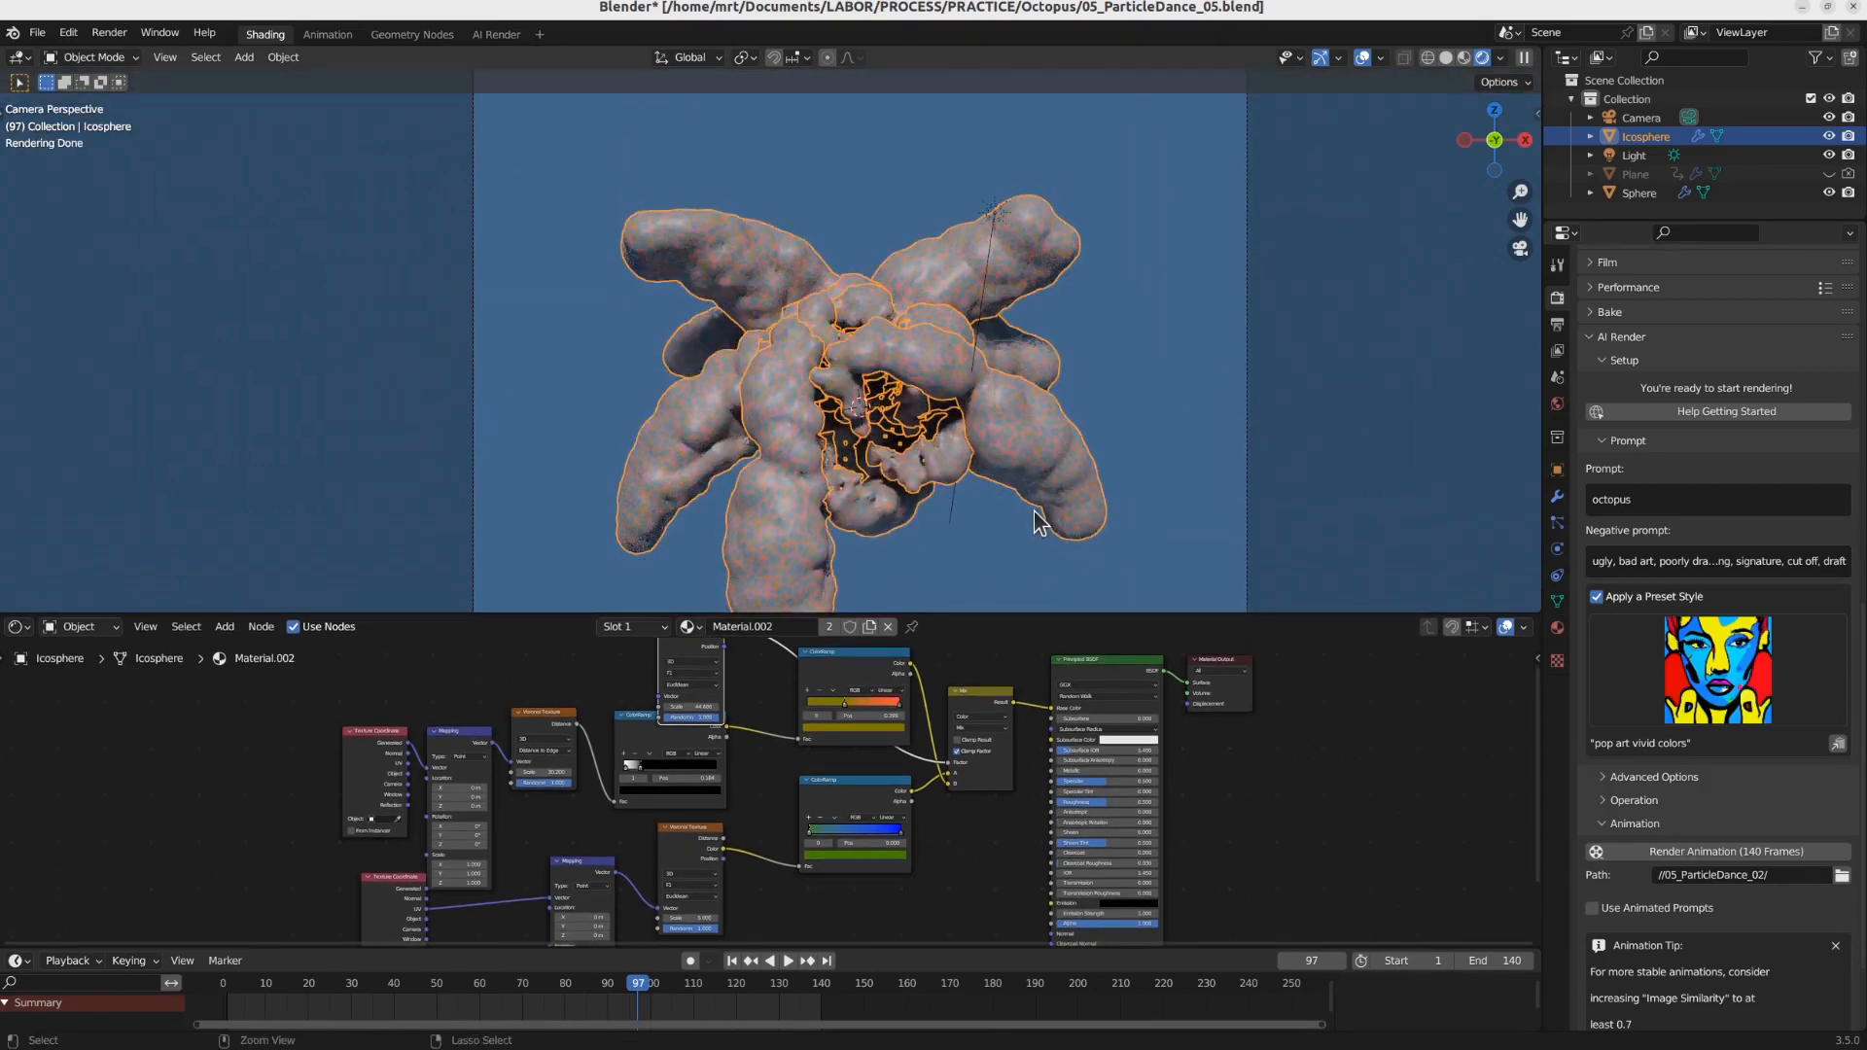
pyautogui.click(1646, 32)
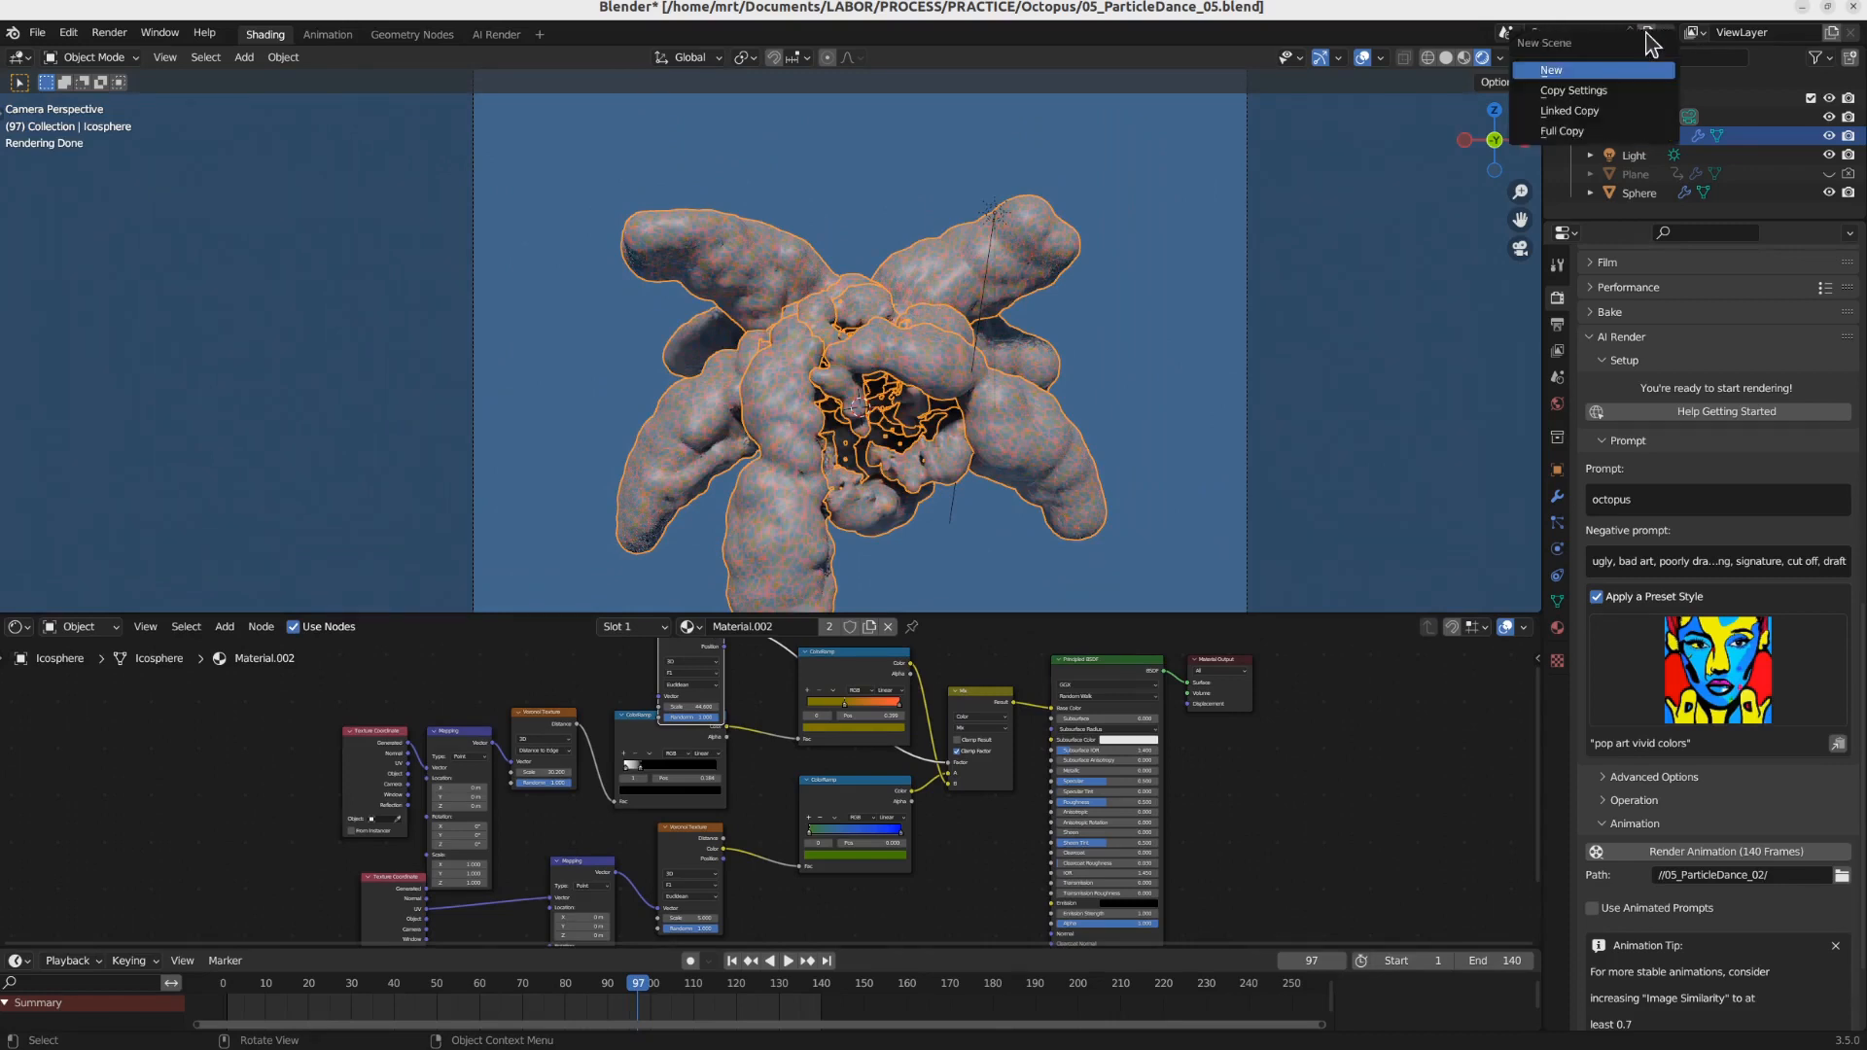
pyautogui.click(1595, 70)
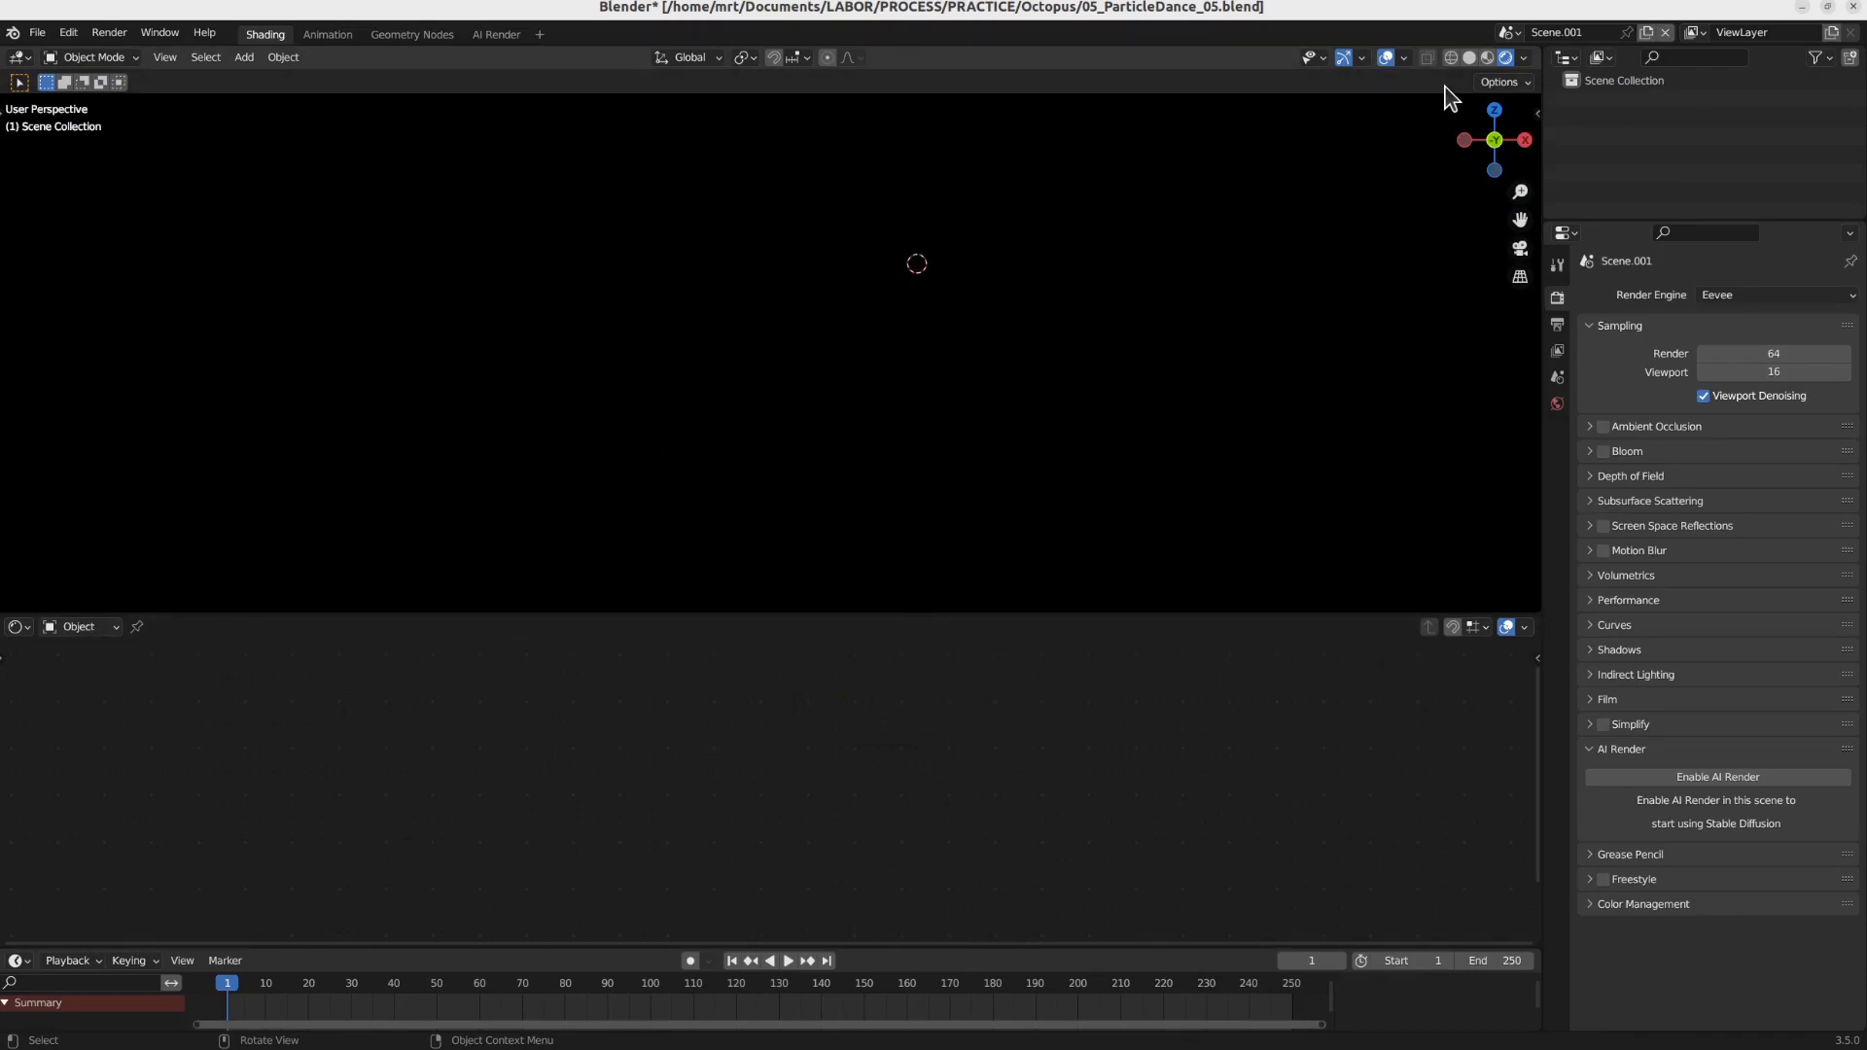
pyautogui.click(1469, 57)
pyautogui.press('KP_1')
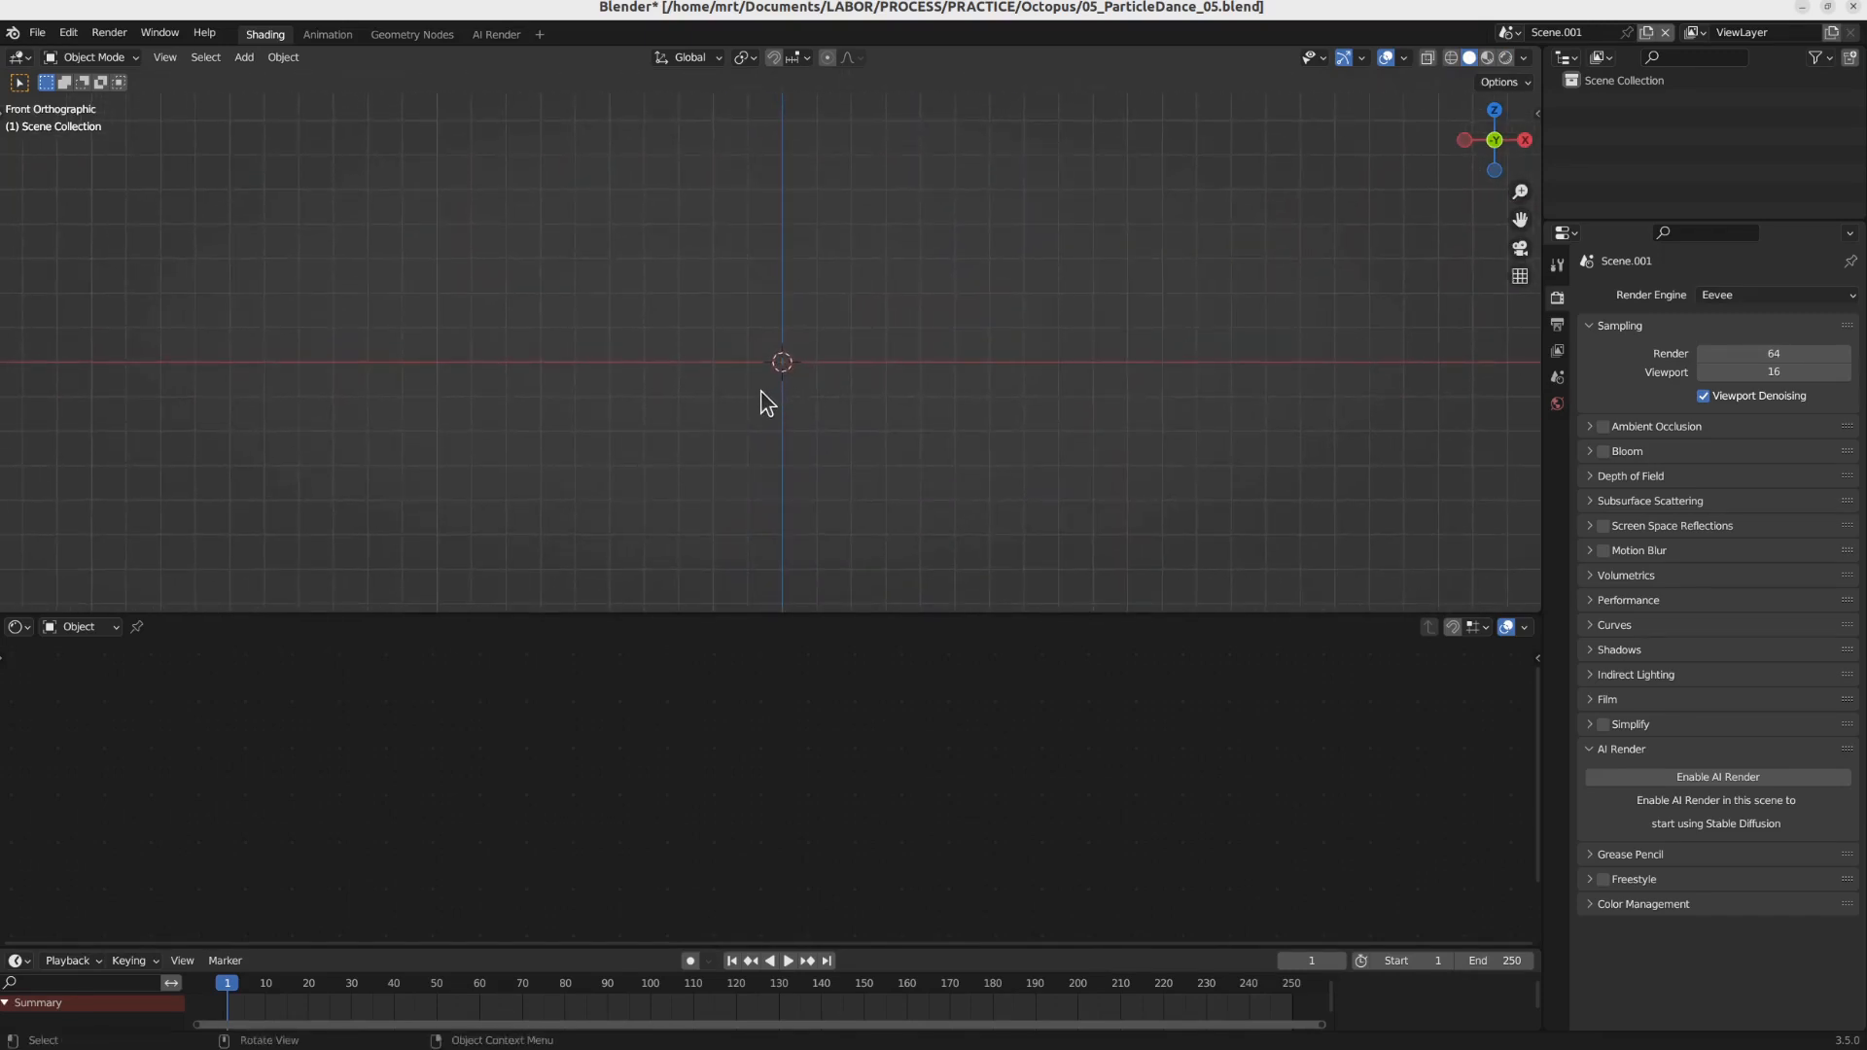
# Step: Add a plane at the origin, give it an emitter particle system and play back the emission briefly
pyautogui.hotkey('shift', 'a')
pyautogui.click(854, 393)
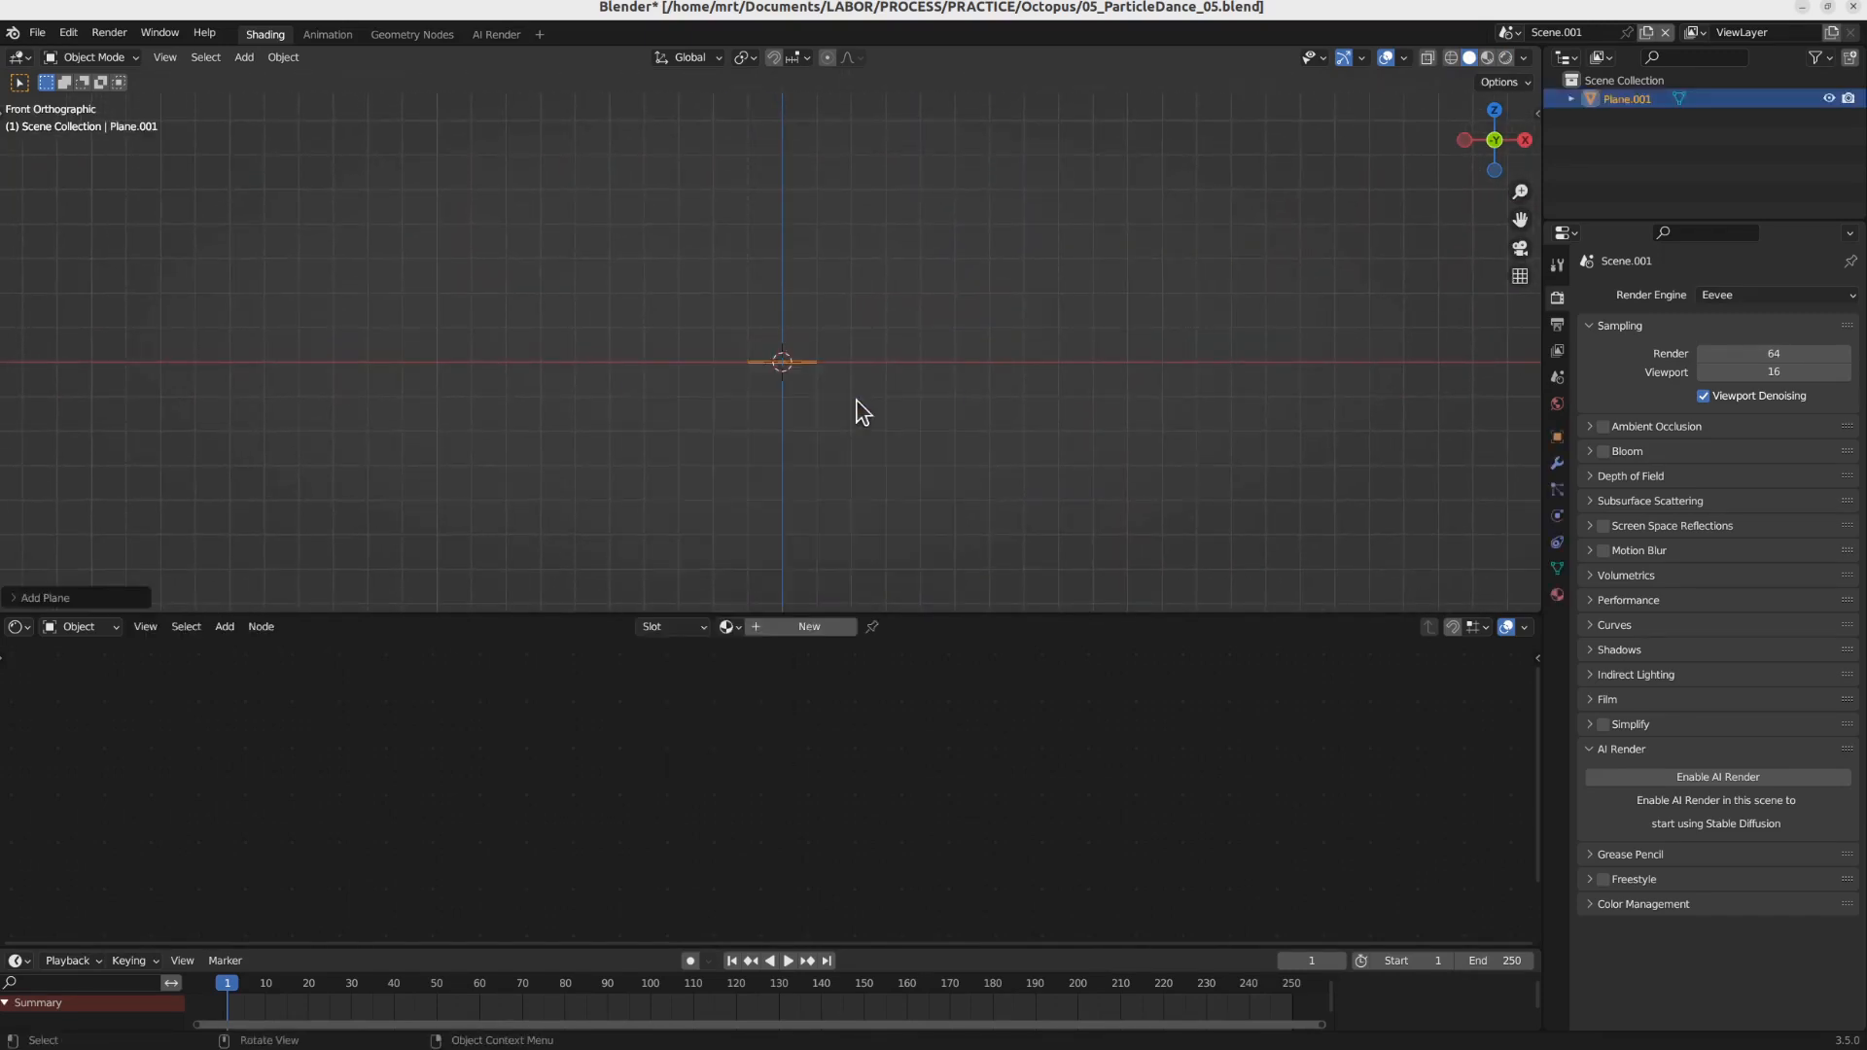
pyautogui.click(1557, 491)
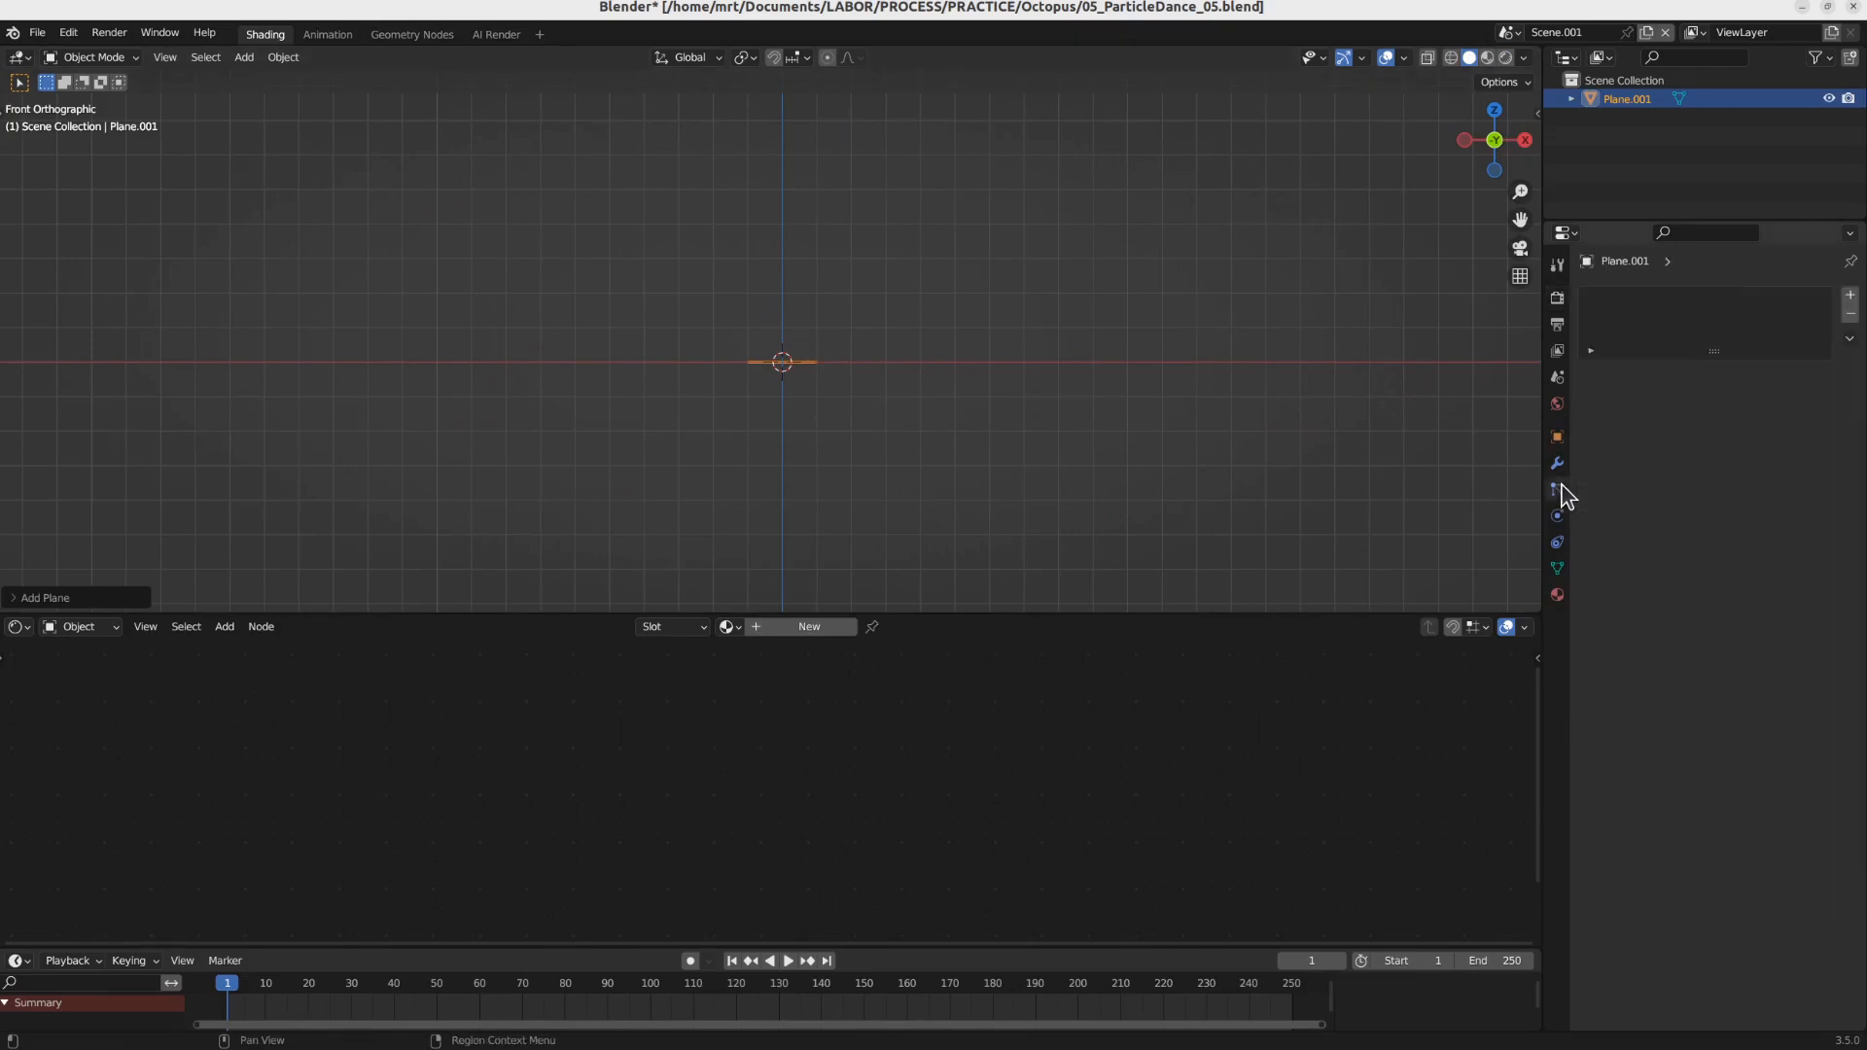
pyautogui.click(1850, 295)
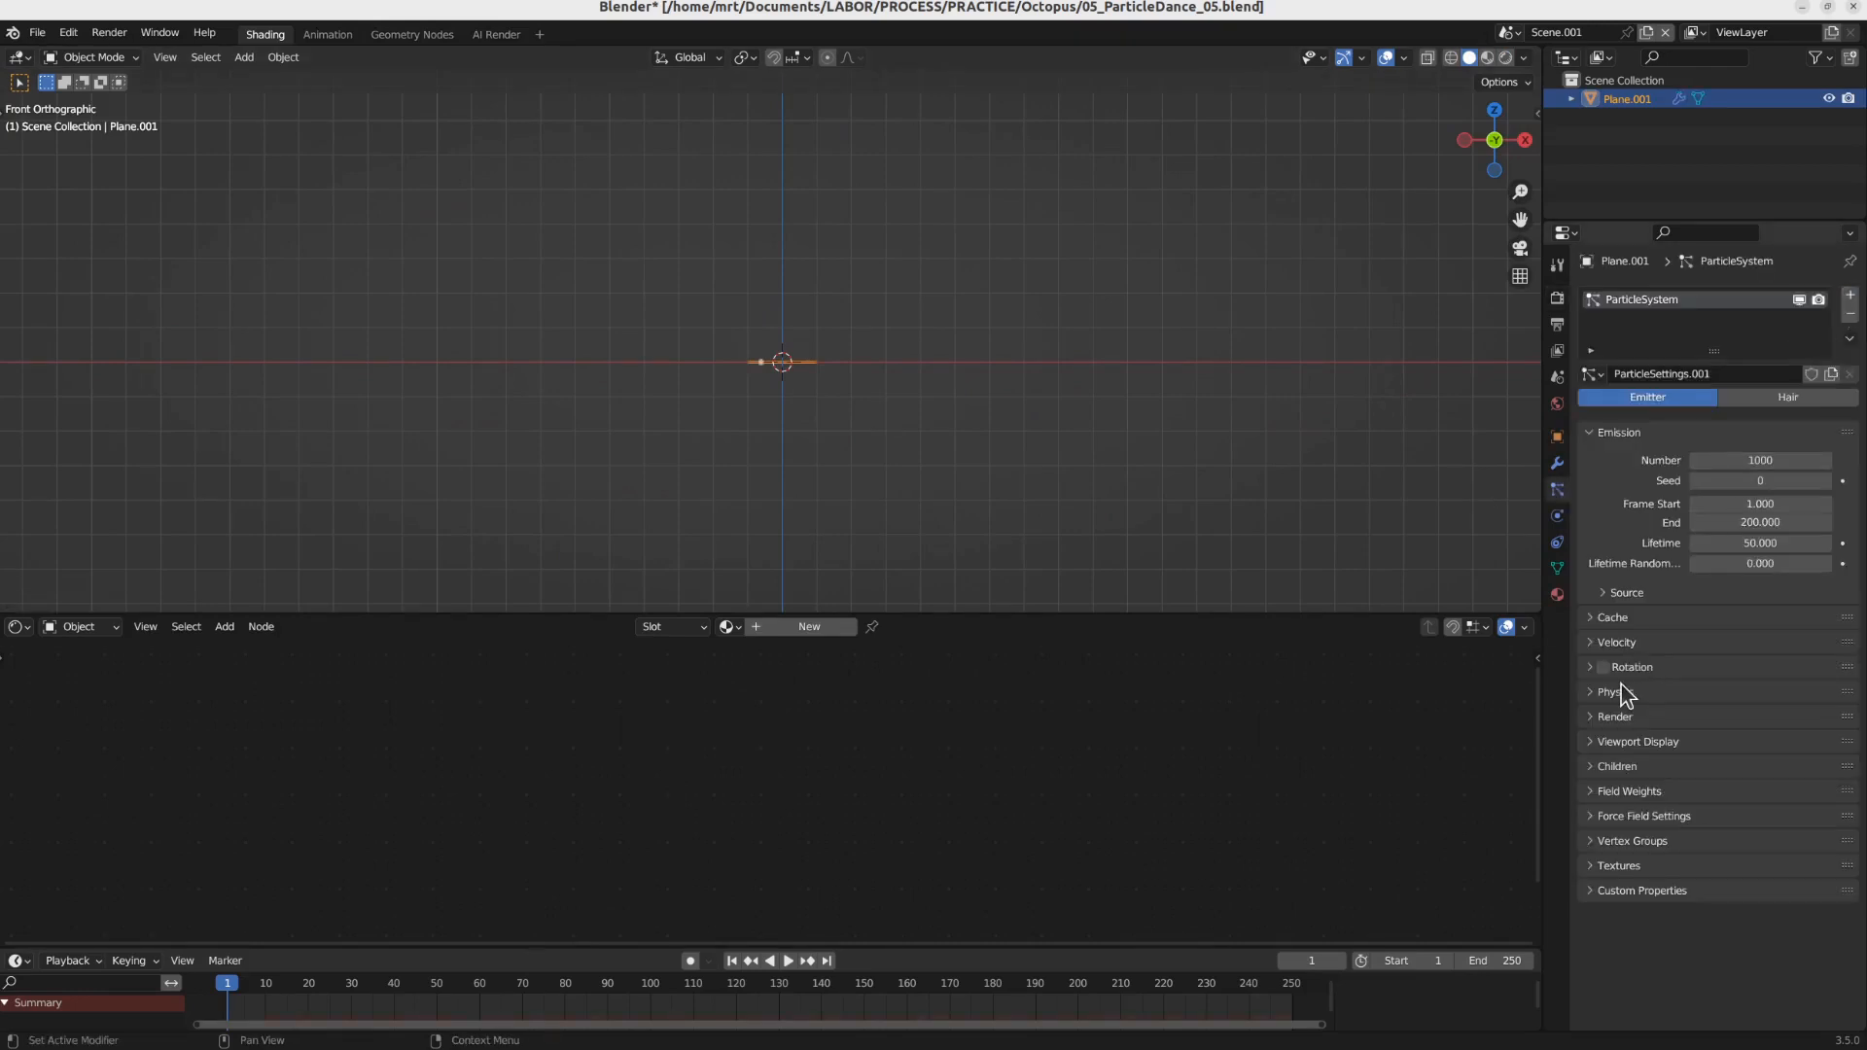
pyautogui.press('space')
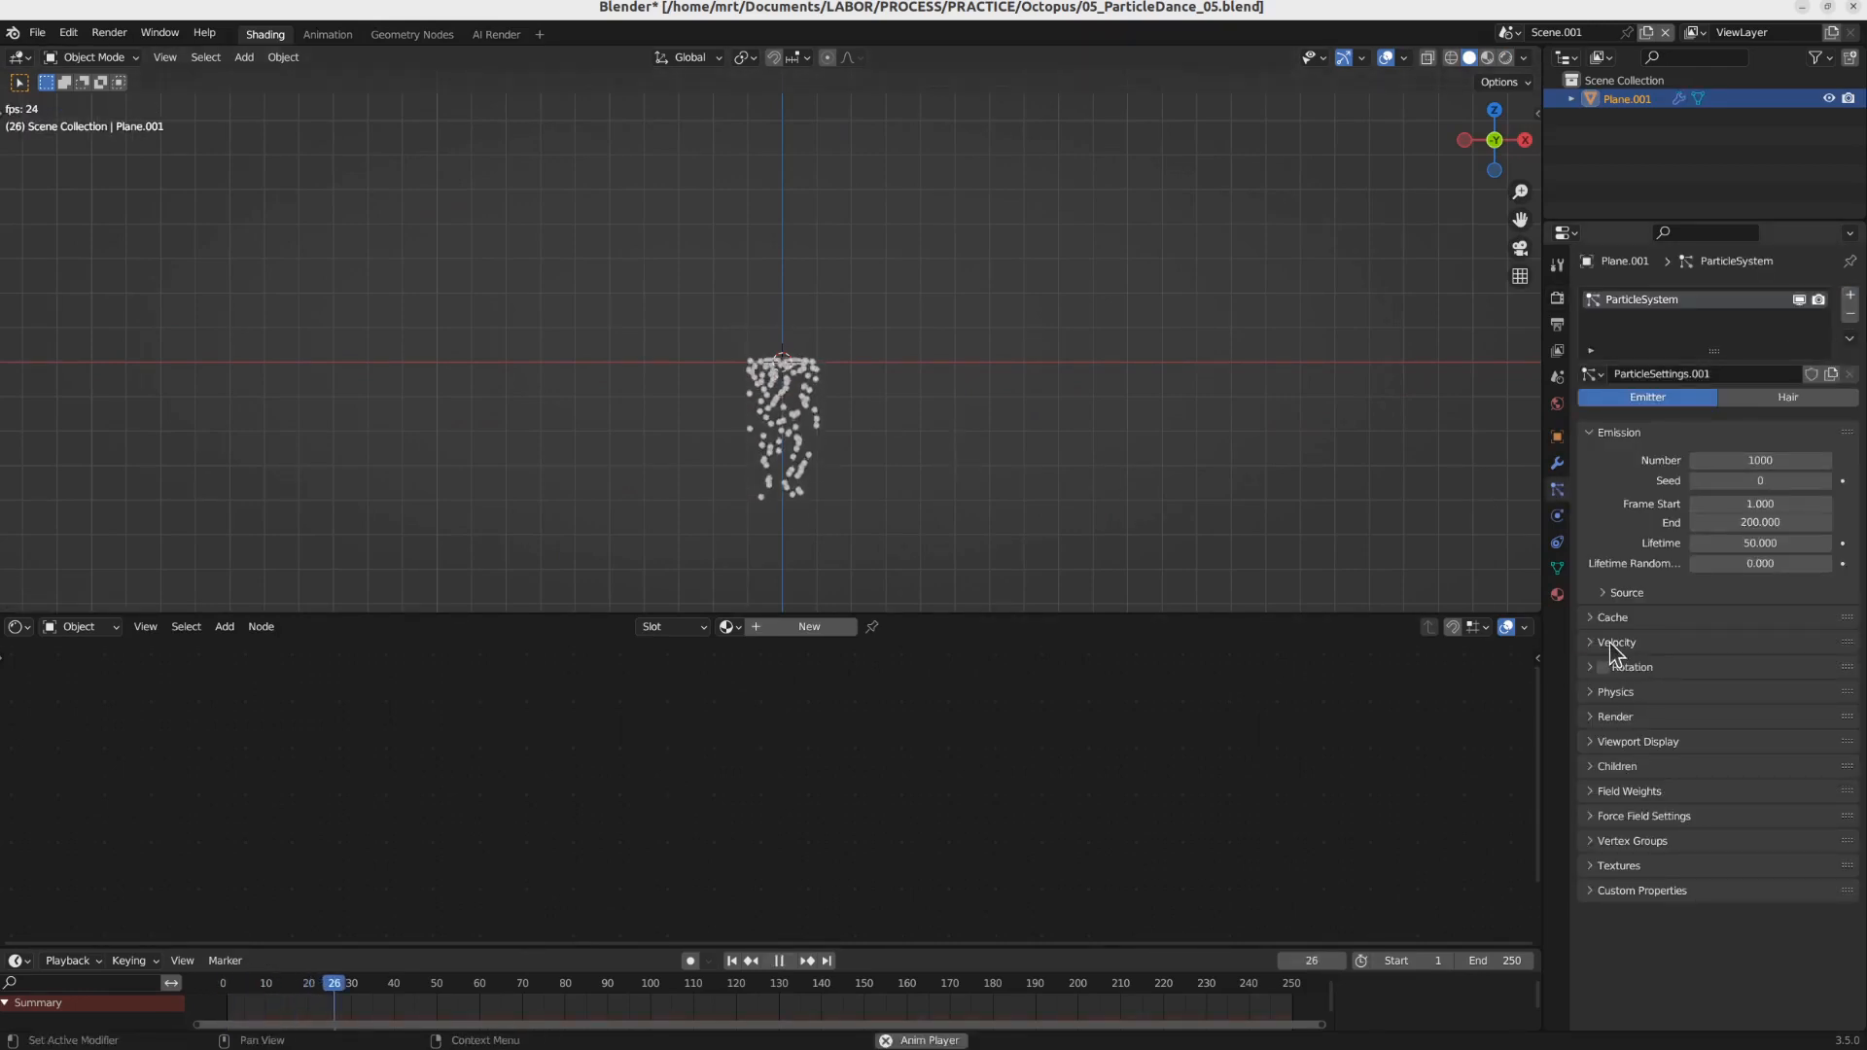
pyautogui.press('space')
# Step: Set the particles' Normal velocity to 5 m/s
pyautogui.click(1609, 593)
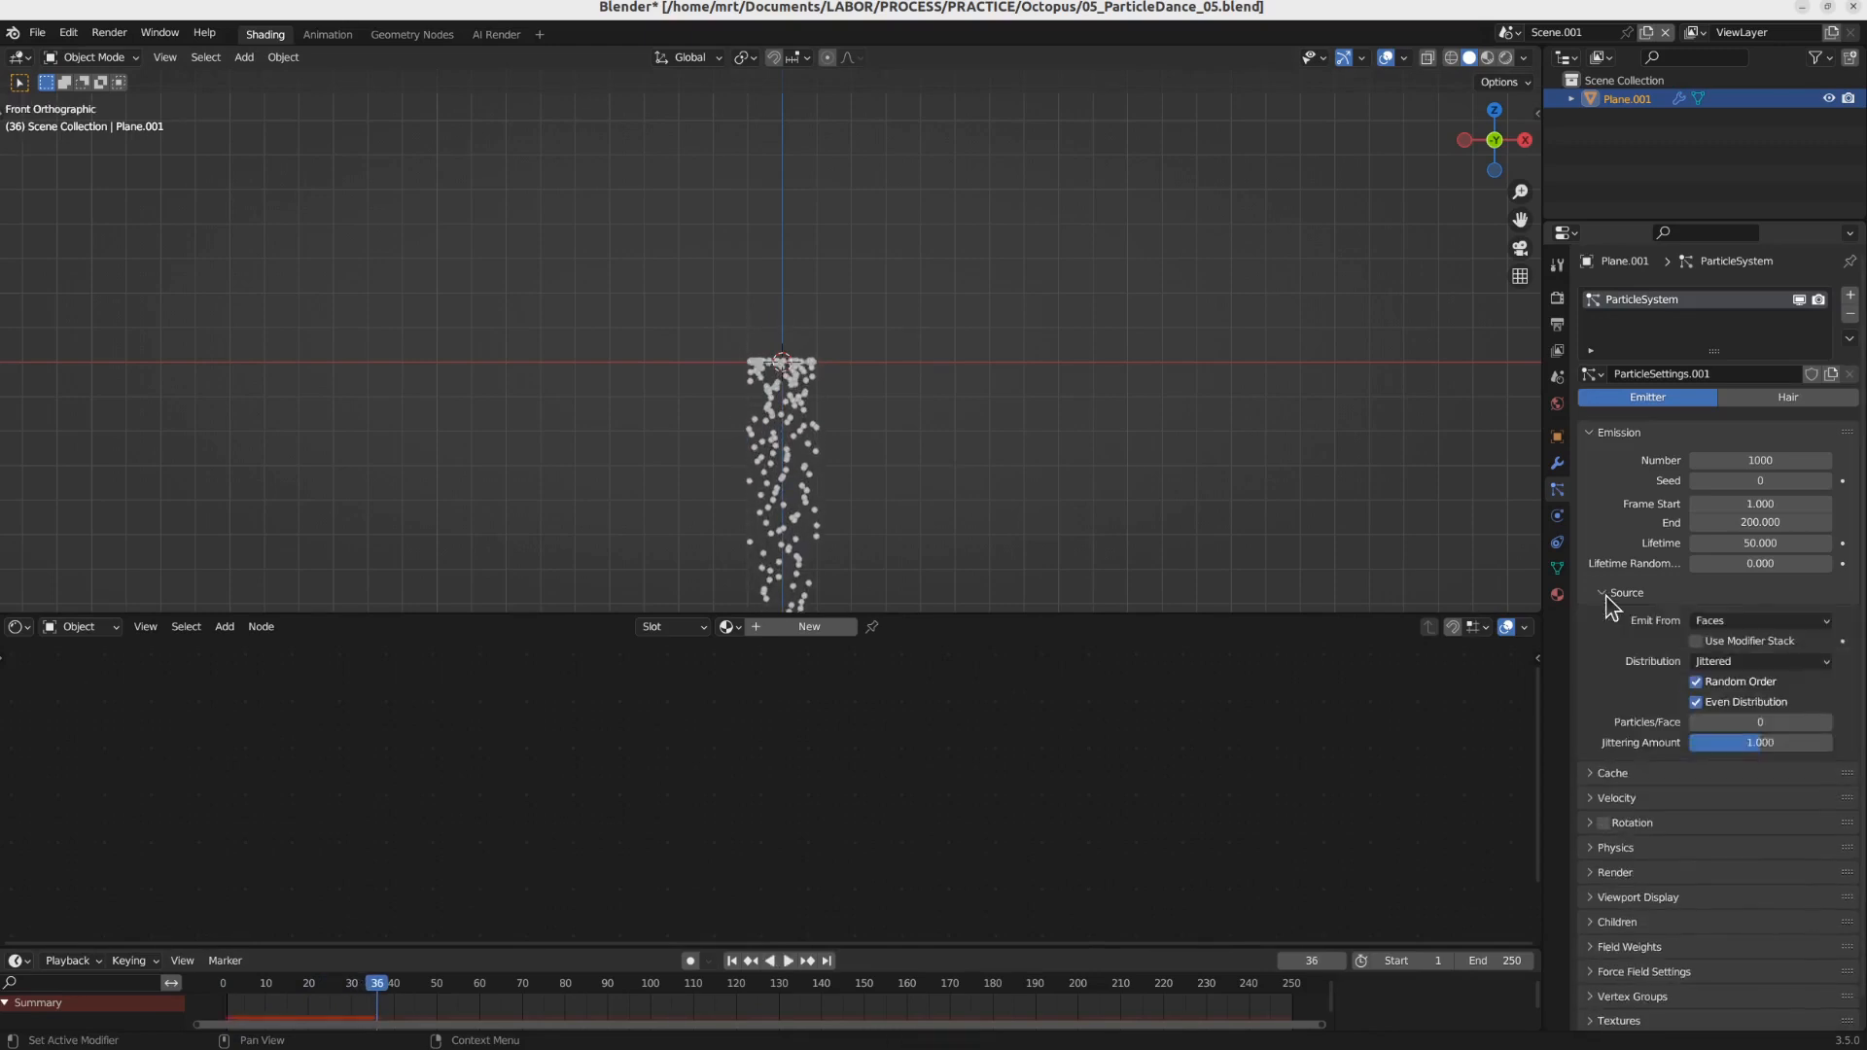
pyautogui.click(1610, 594)
pyautogui.click(1616, 642)
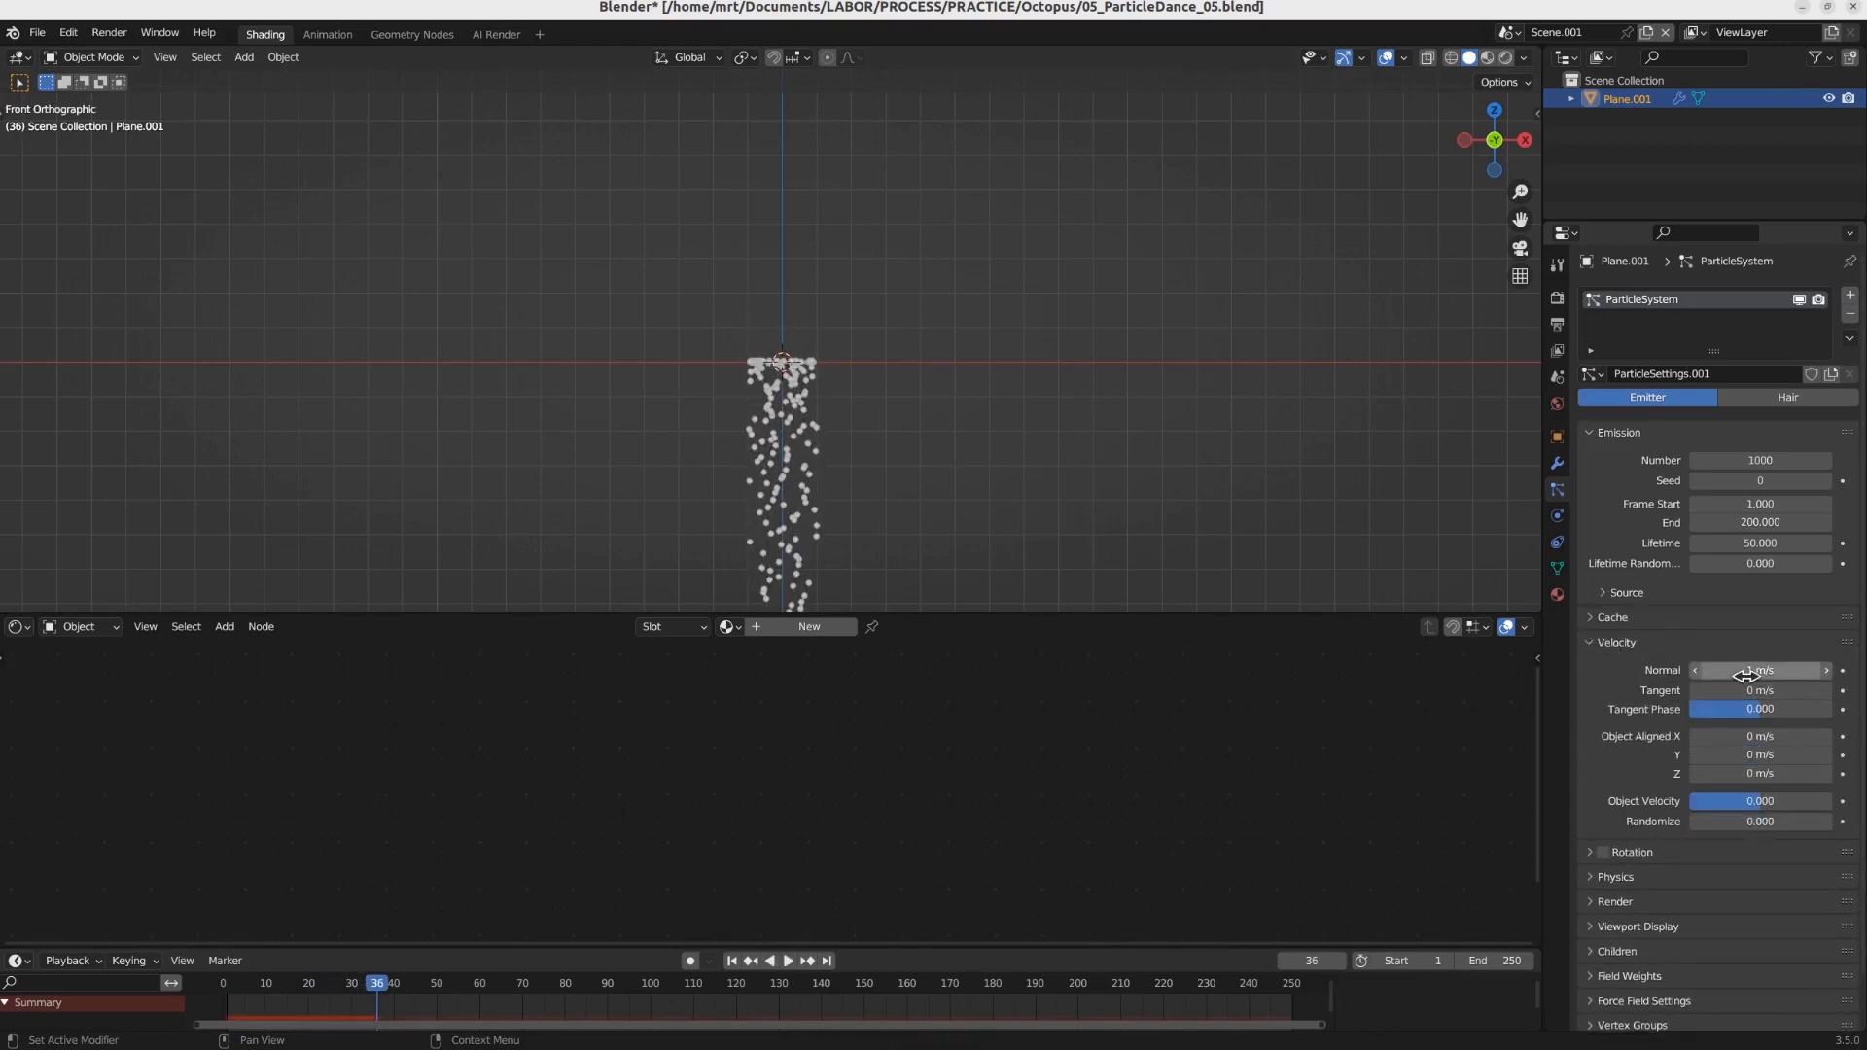
pyautogui.moveTo(1733, 671); pyautogui.dragTo(1730, 671)
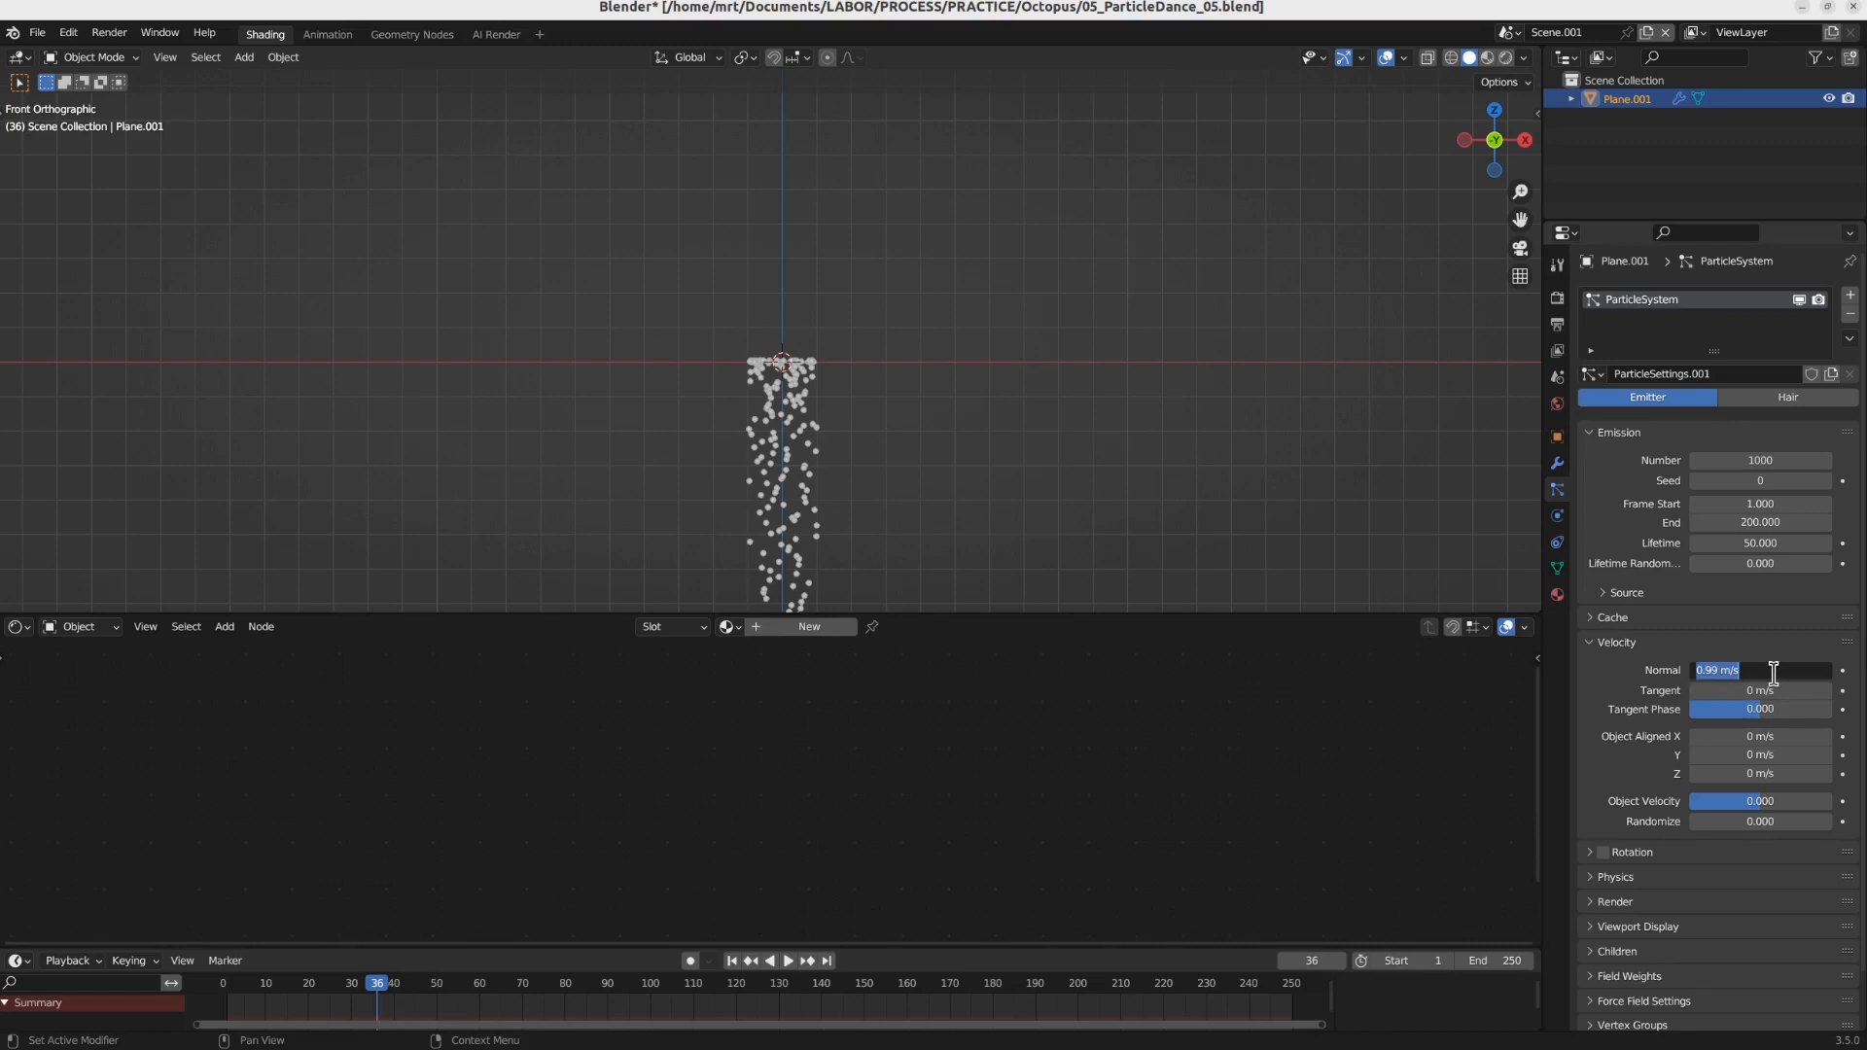
pyautogui.write('5')
pyautogui.press('Return')
# Step: Set the particles' Normal velocity to 10 m/s while the animation plays, and stop playback
pyautogui.press('space')
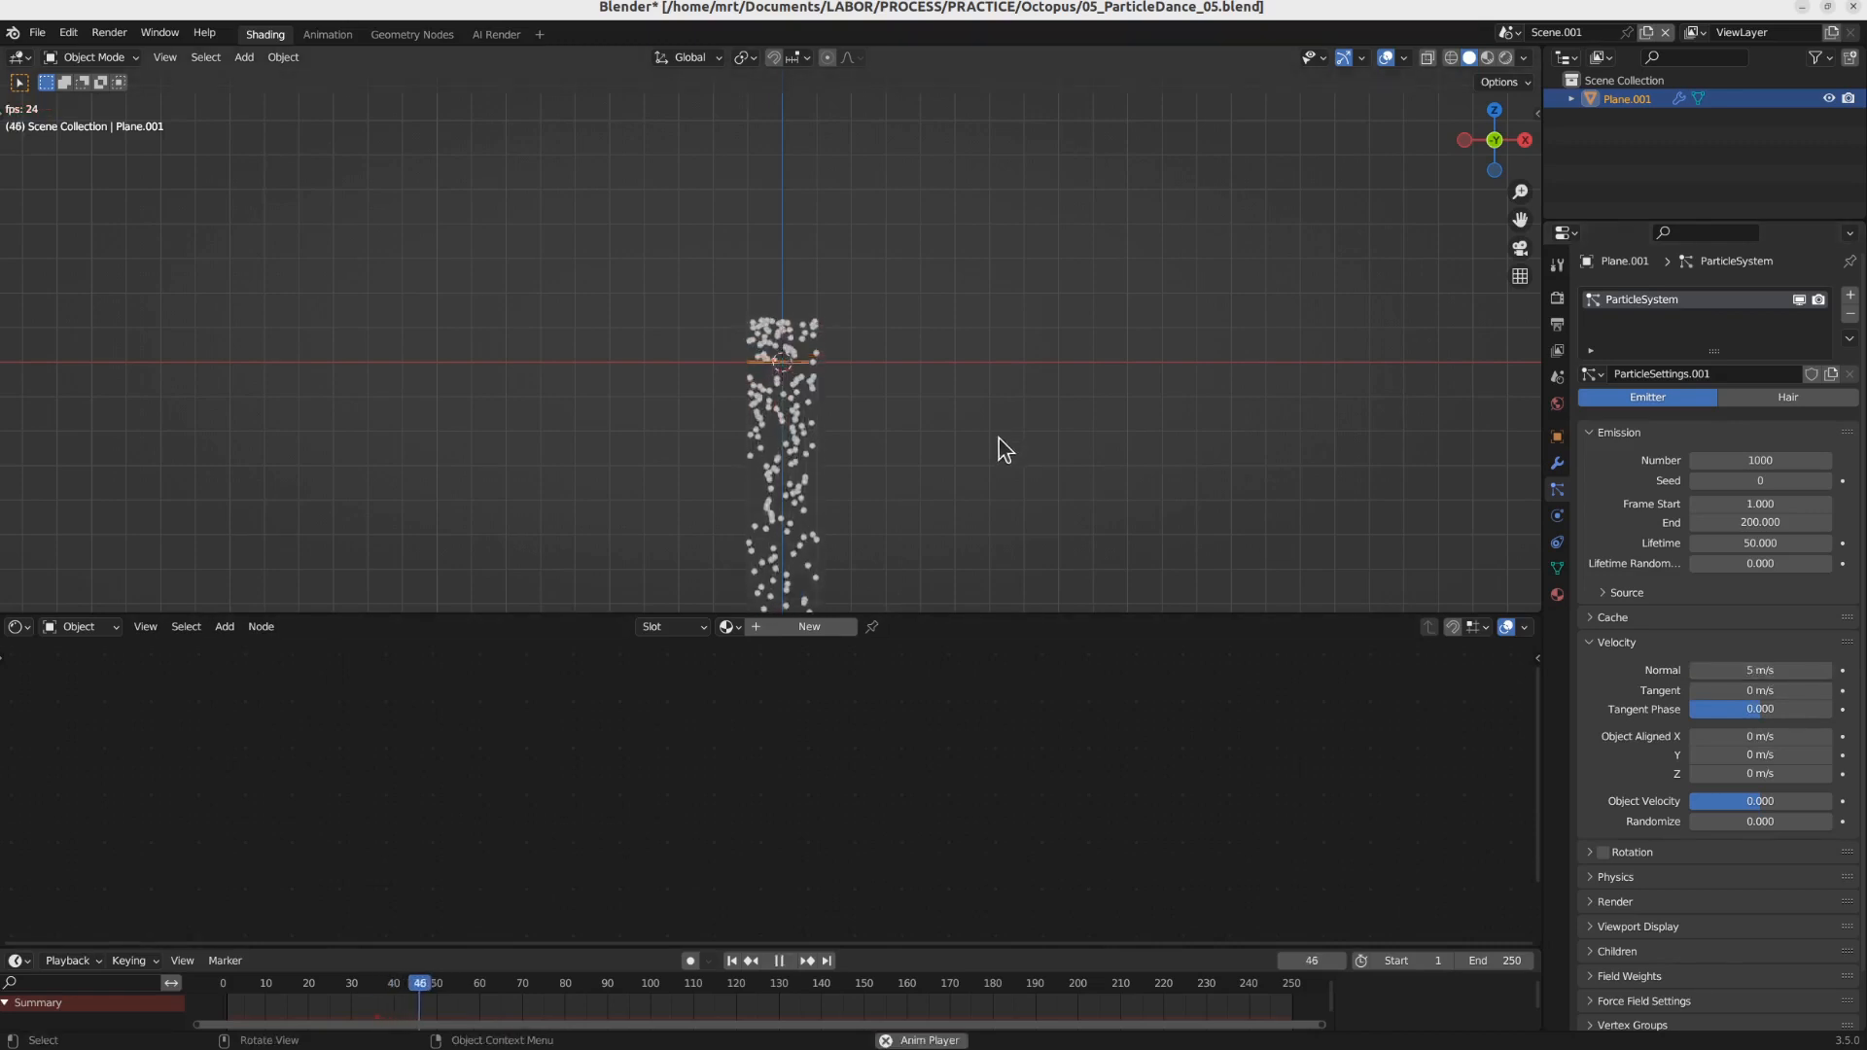
pyautogui.click(1762, 669)
pyautogui.write('10')
pyautogui.press('Return')
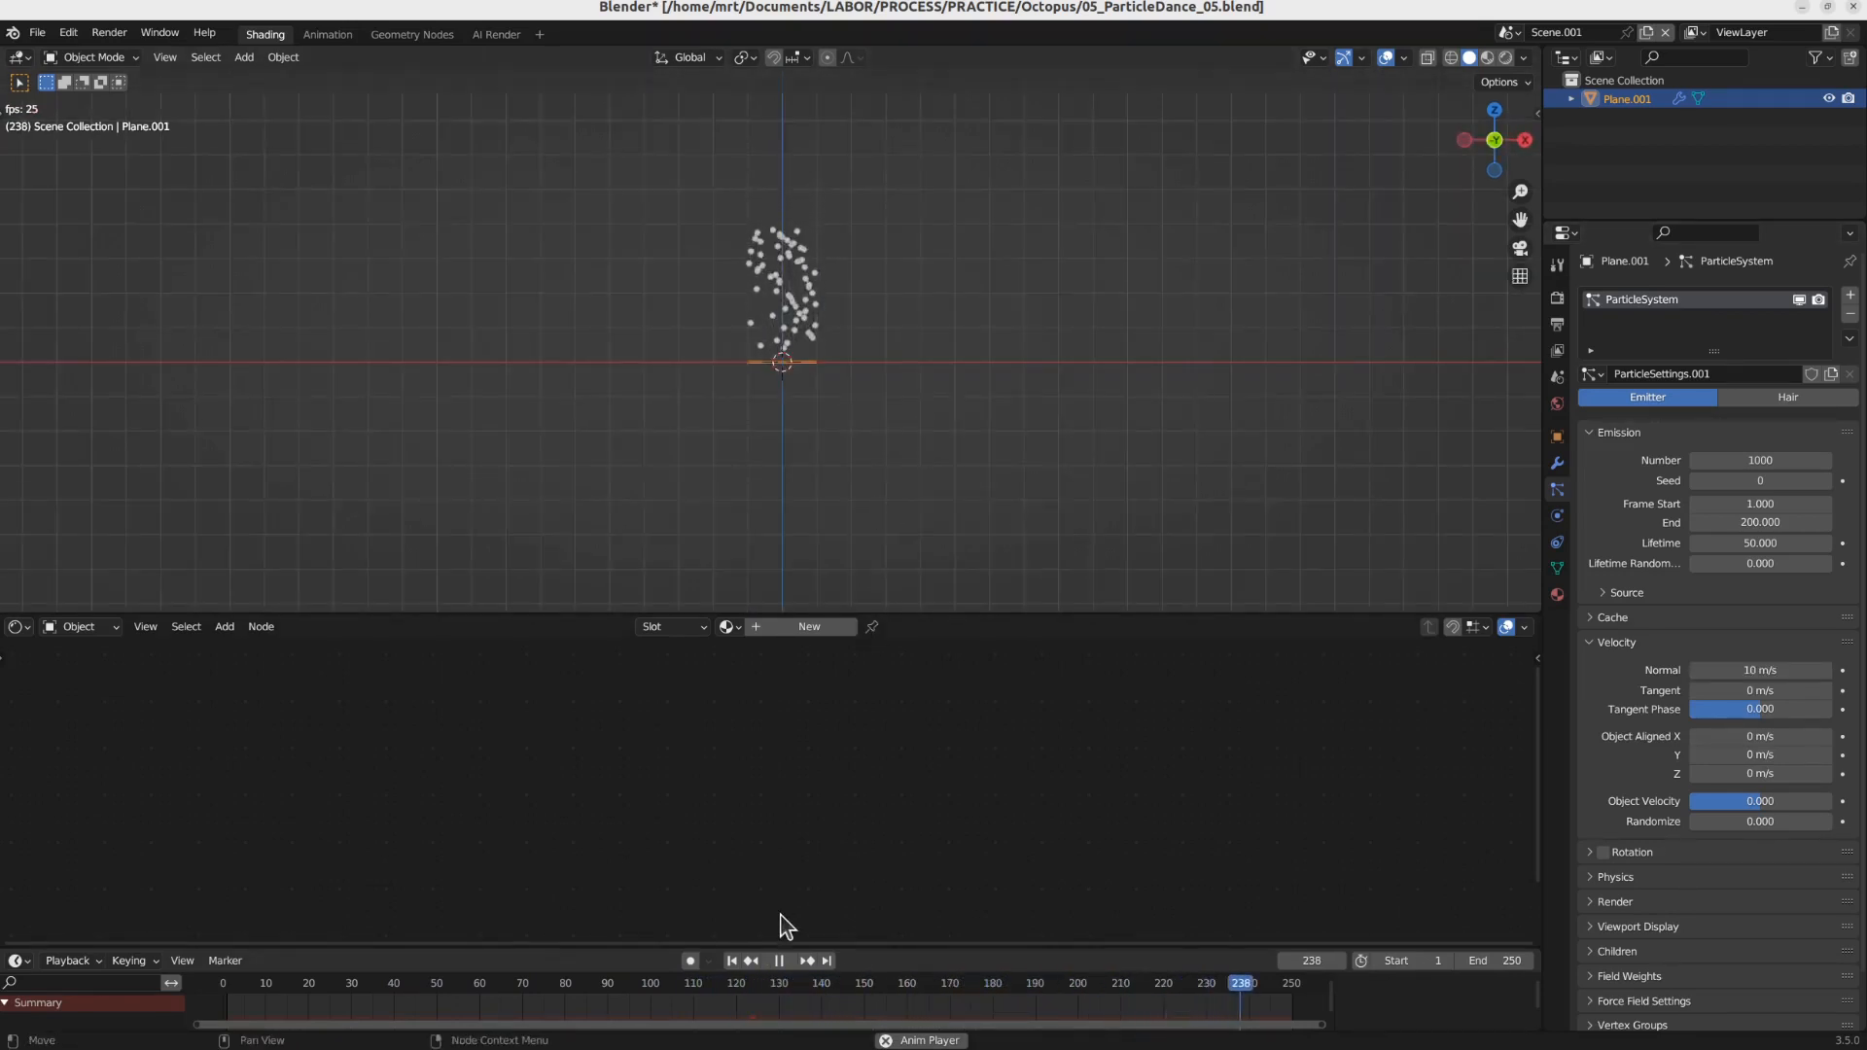
pyautogui.click(780, 961)
# Step: Set the scene's end frame to 120 and return to frame 0
pyautogui.click(1492, 961)
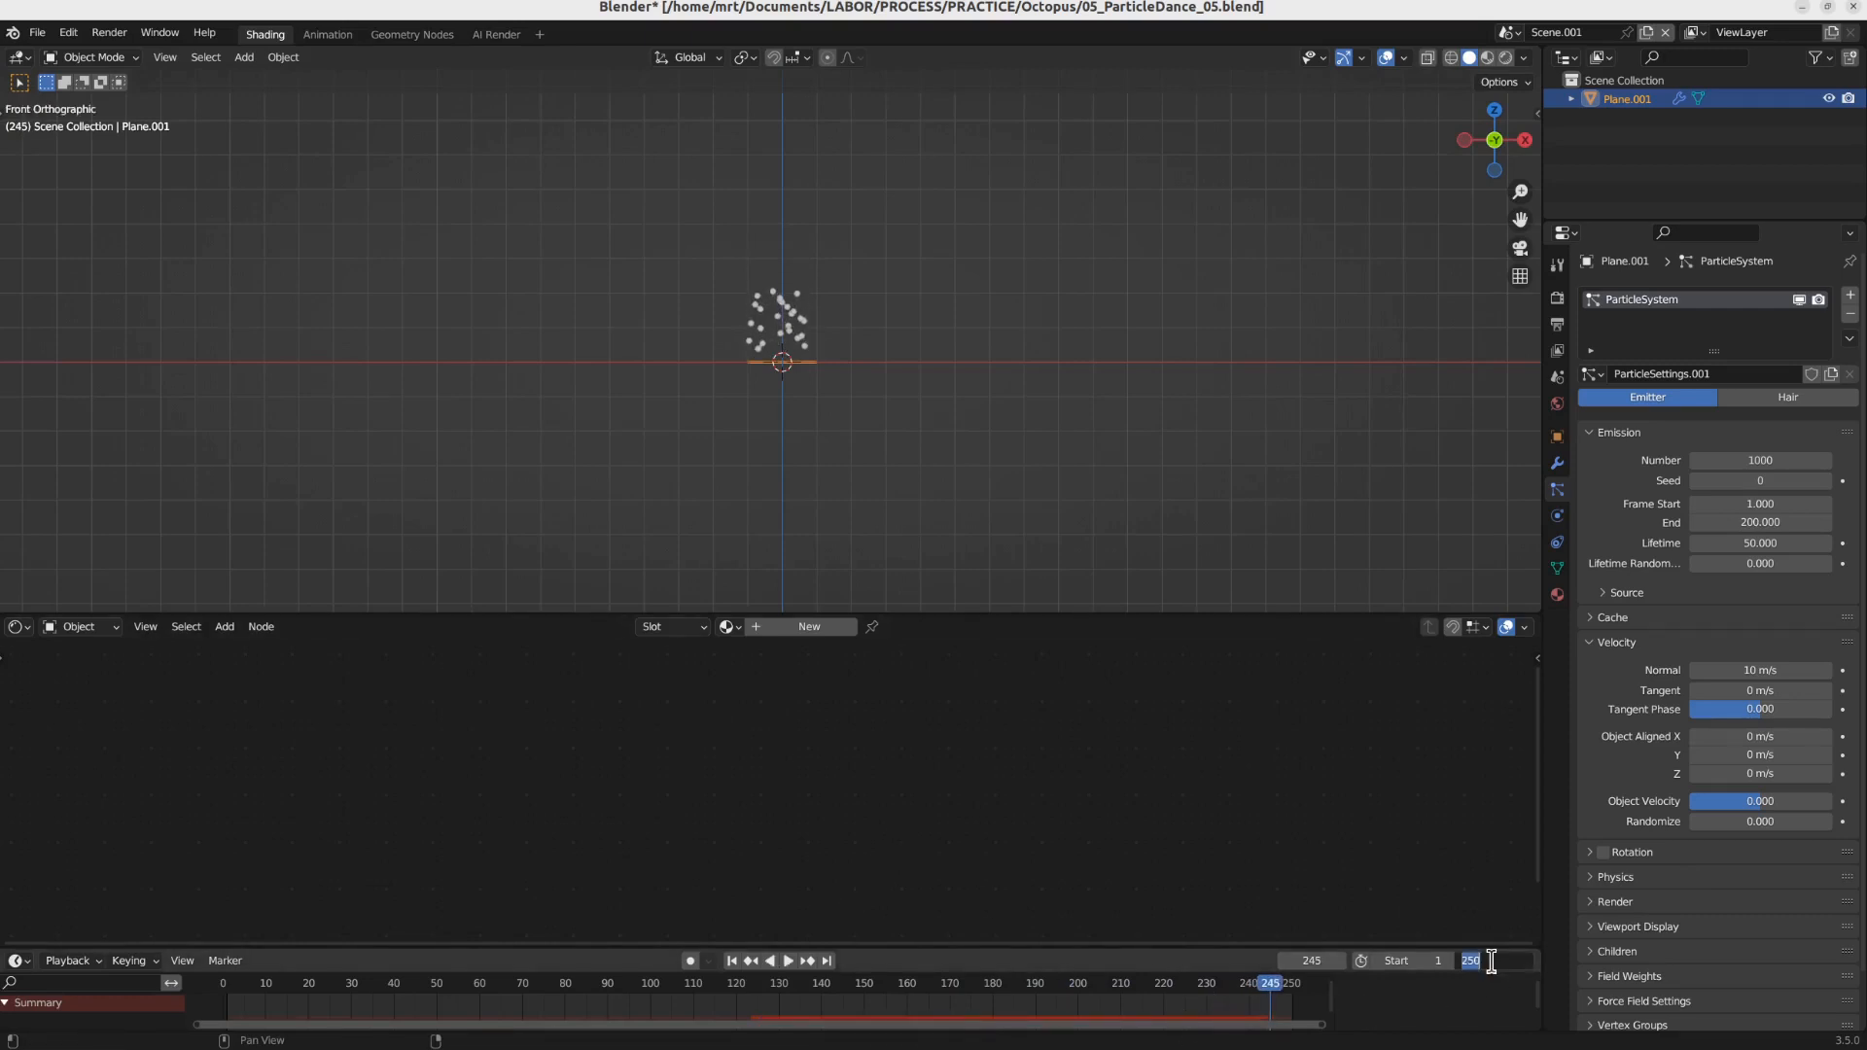
pyautogui.write('120')
pyautogui.press('Return')
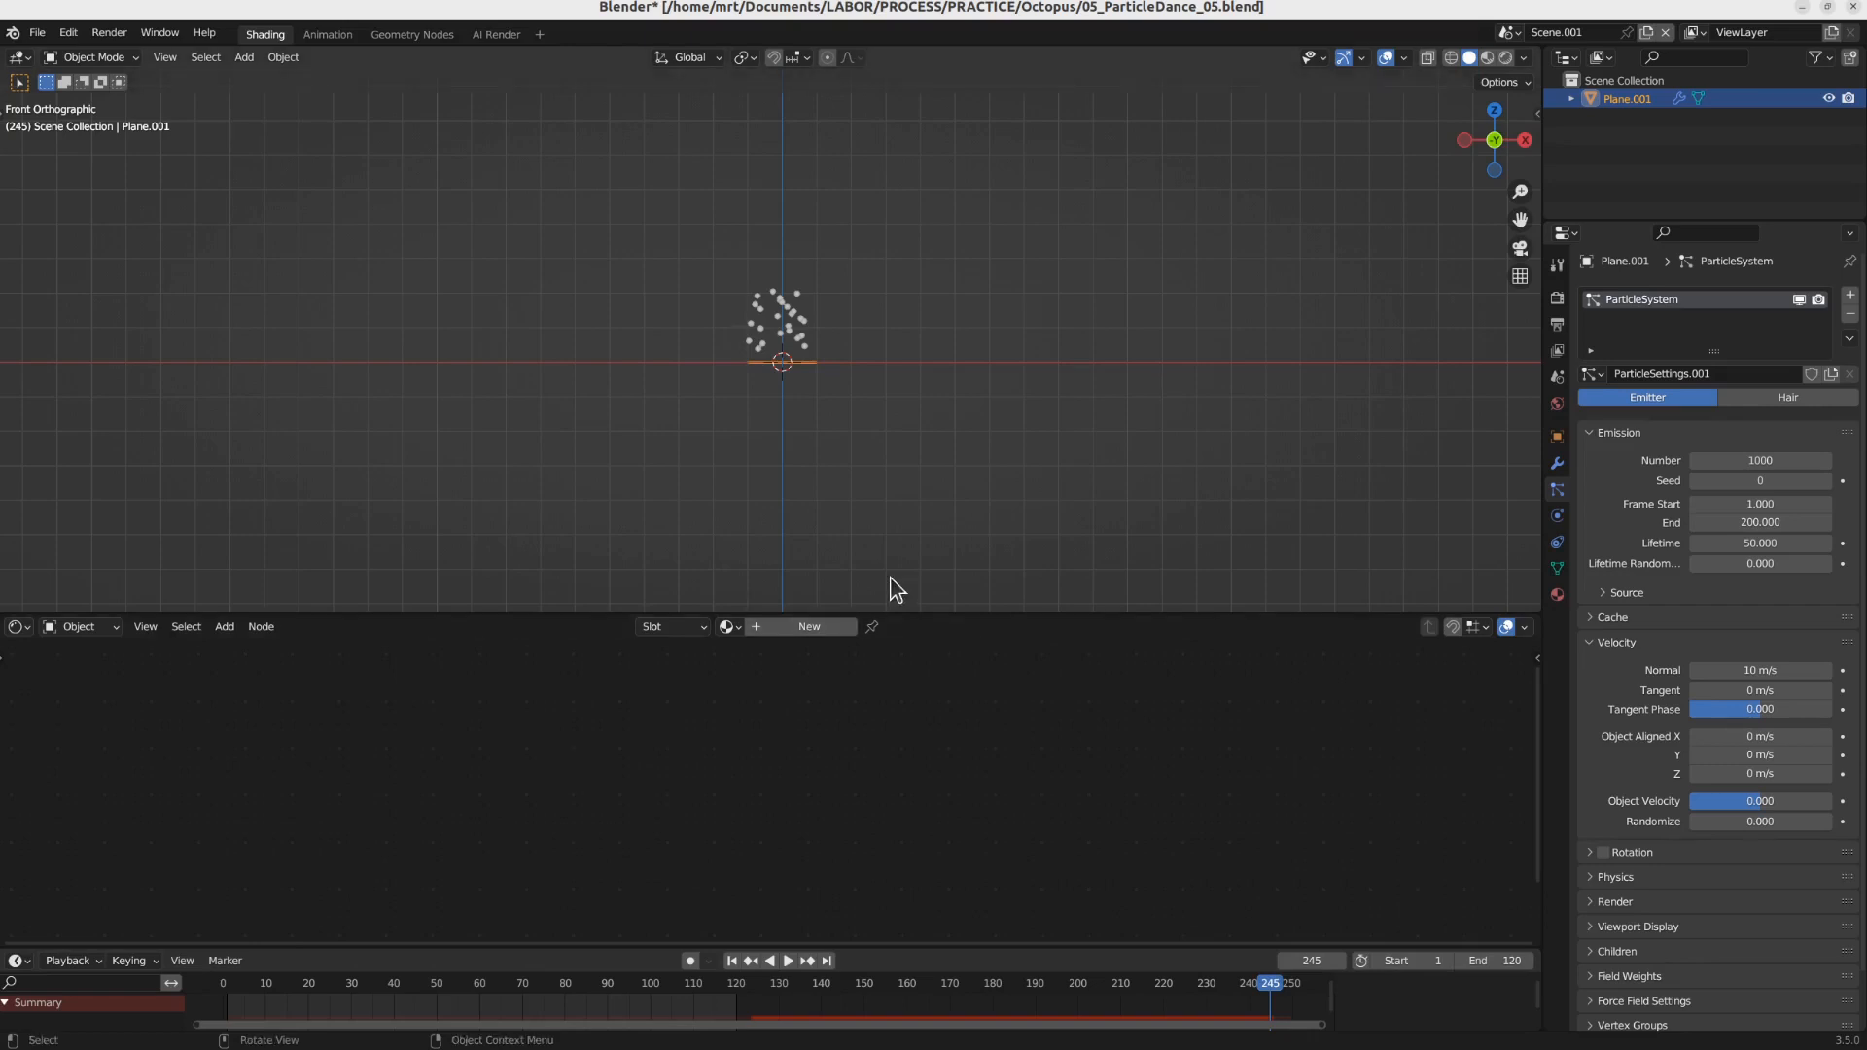
pyautogui.click(224, 985)
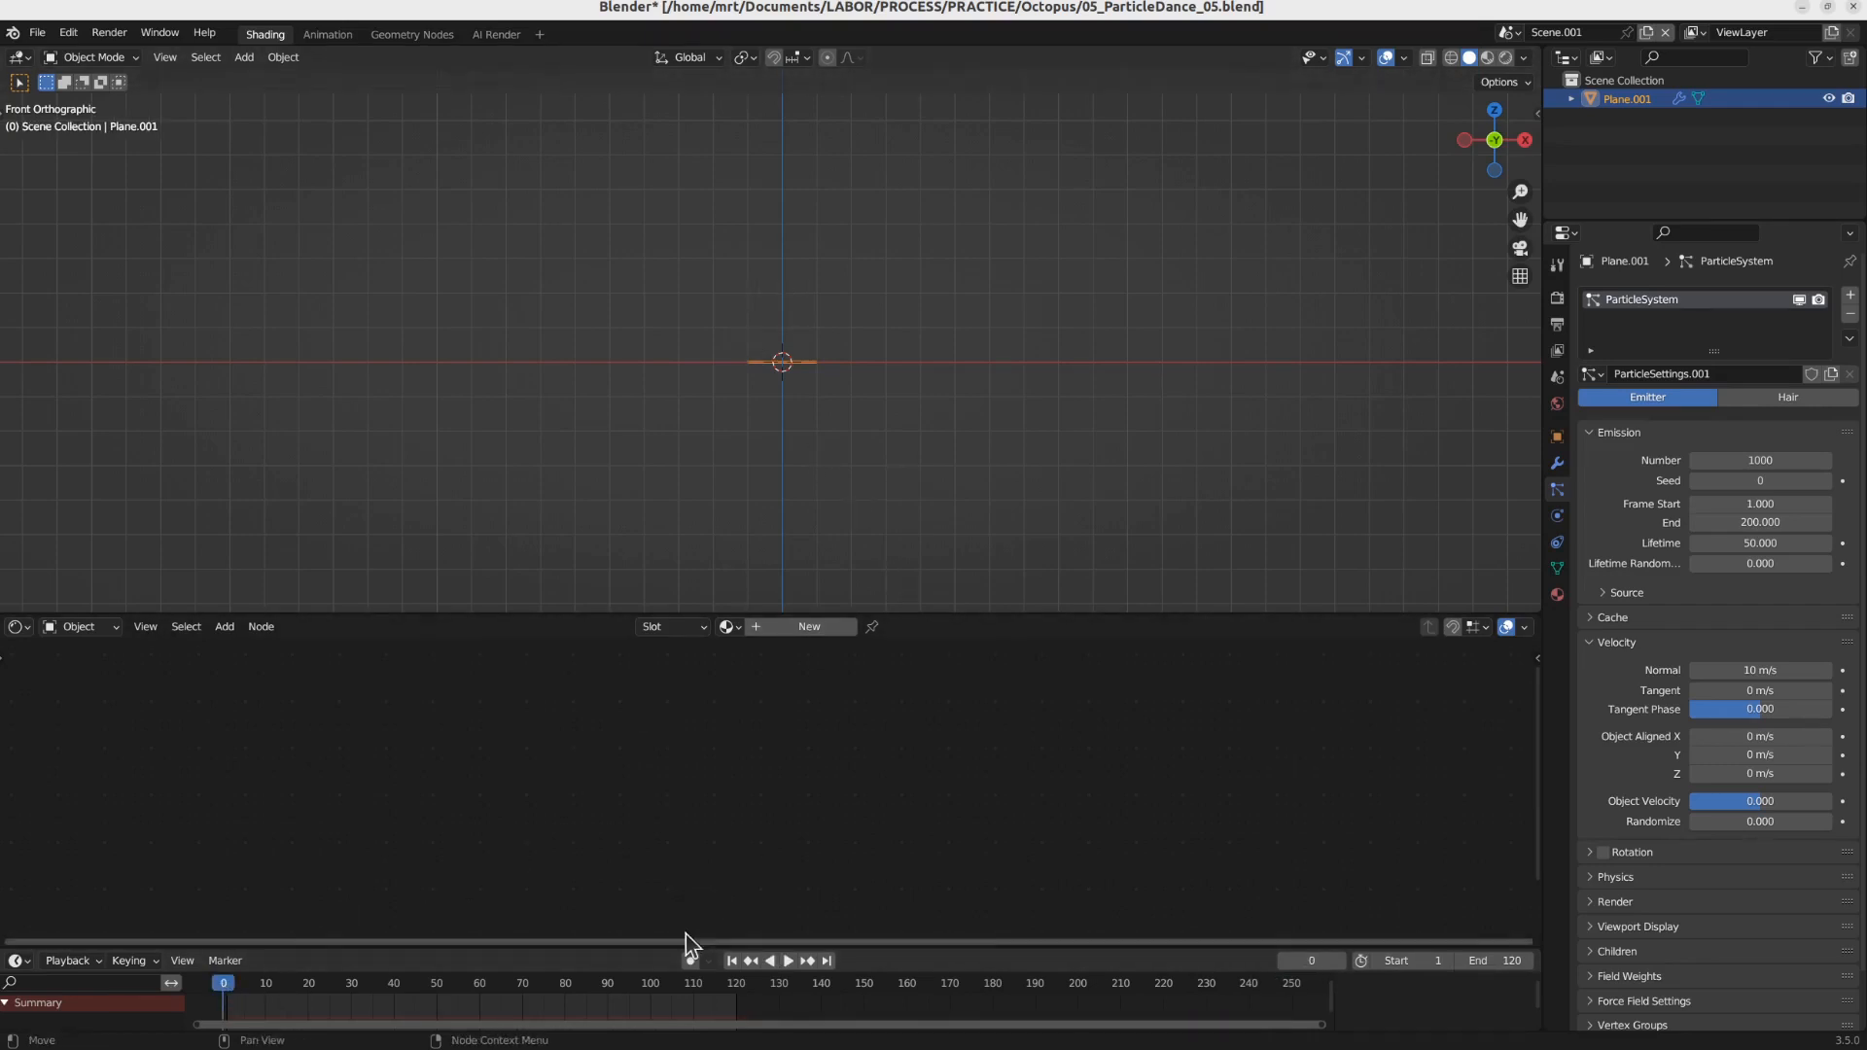
# Step: Enable auto keying and record a freehand rotation of the emitter plane while the animation plays
pyautogui.click(690, 961)
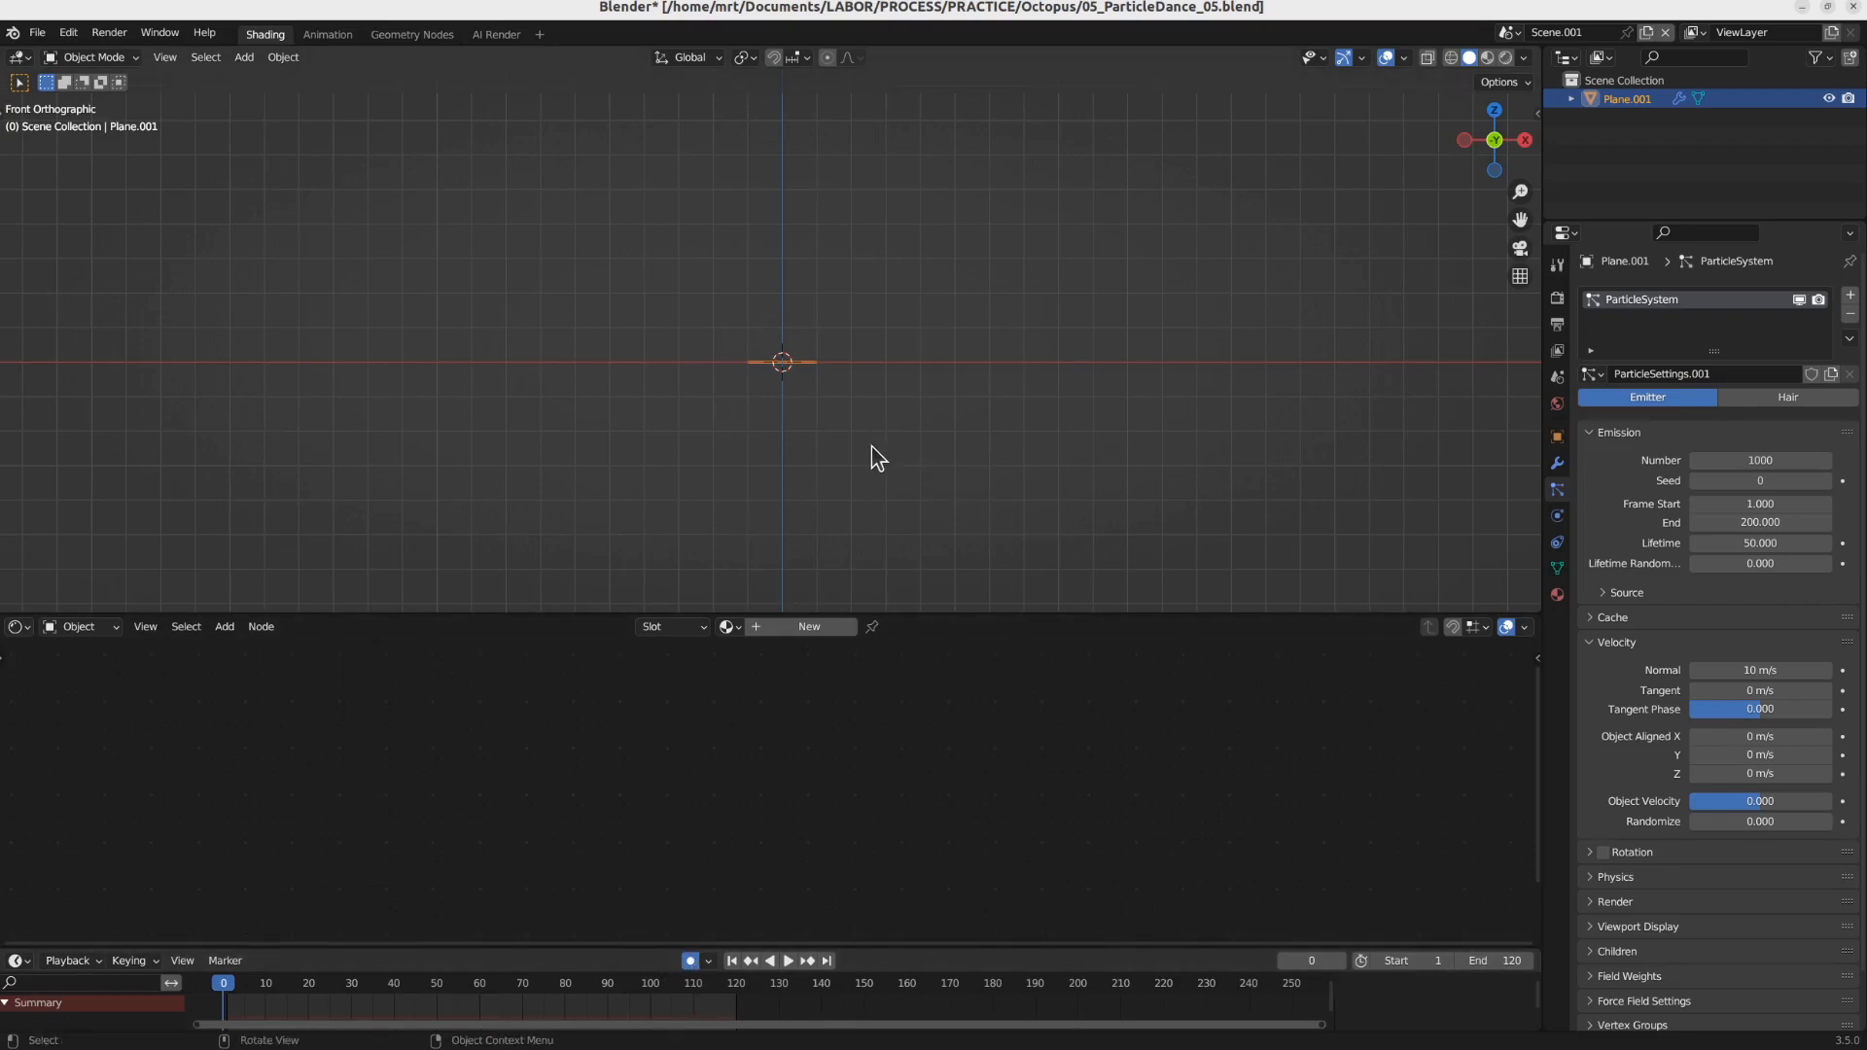
pyautogui.press('space')
pyautogui.press('r')
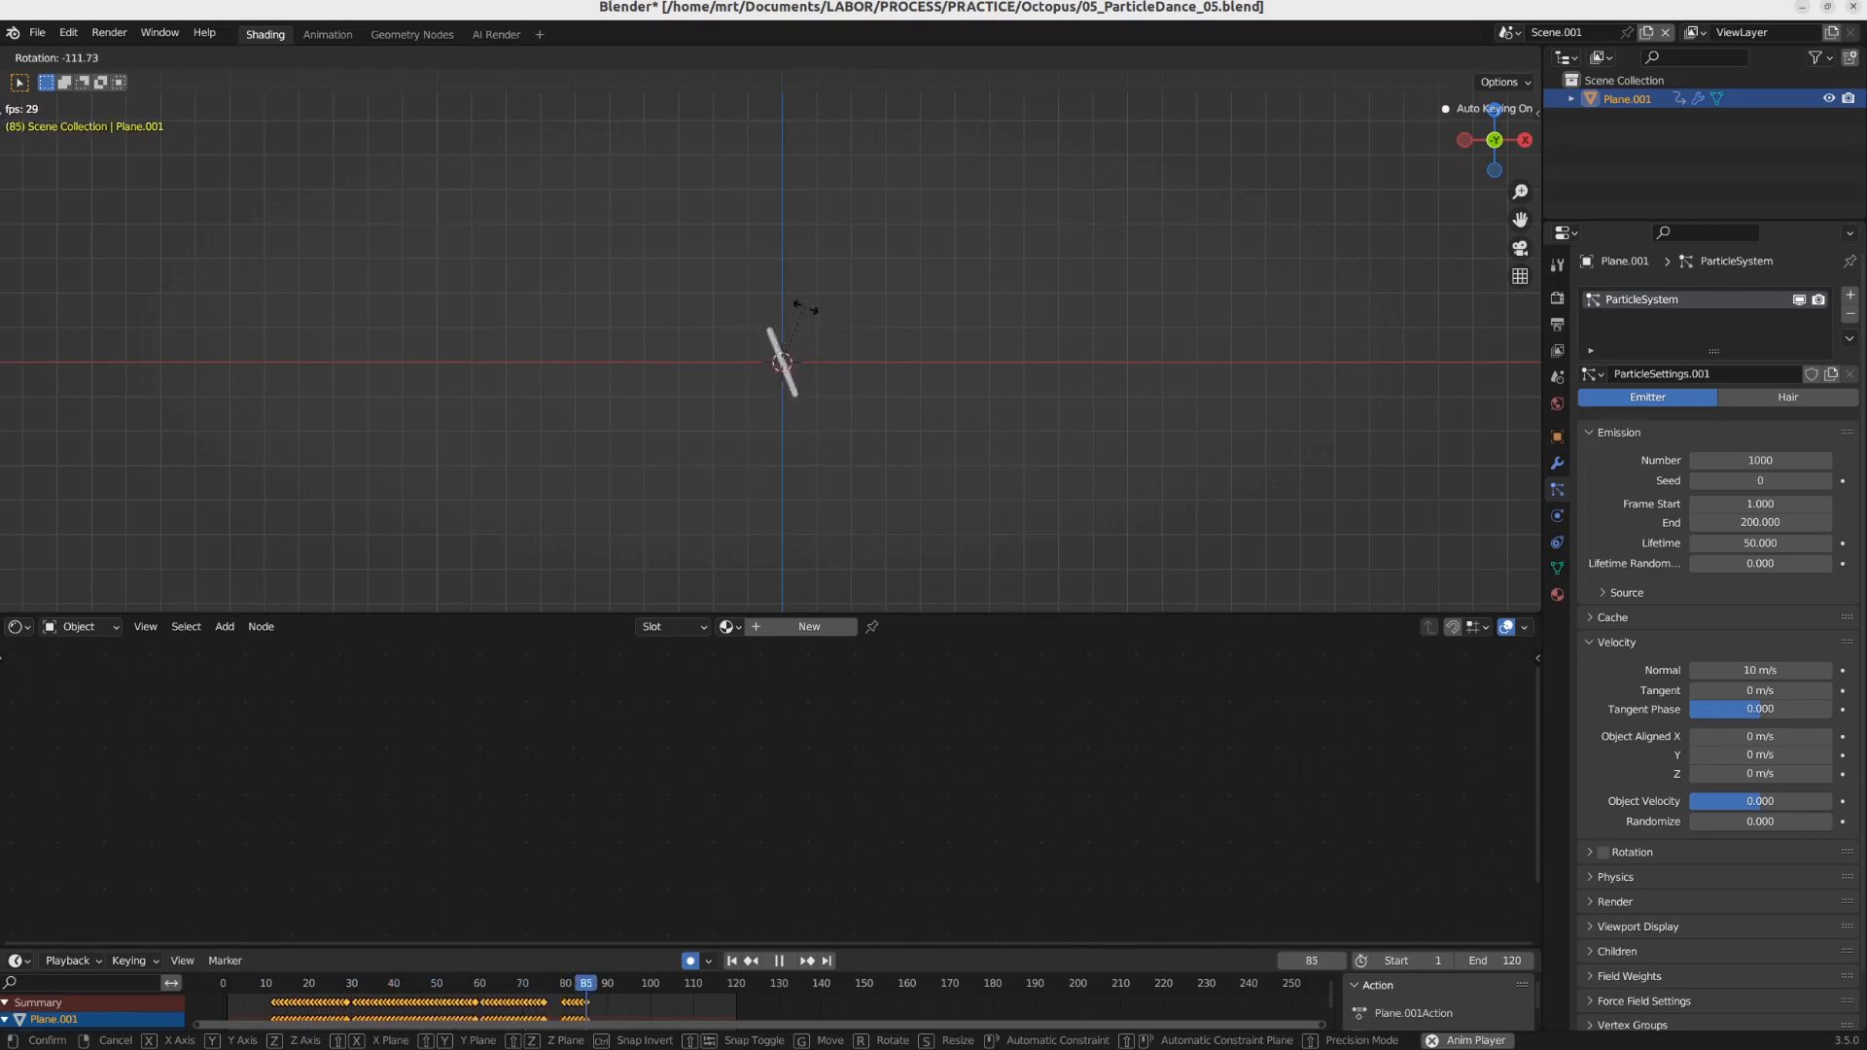
pyautogui.click(813, 379)
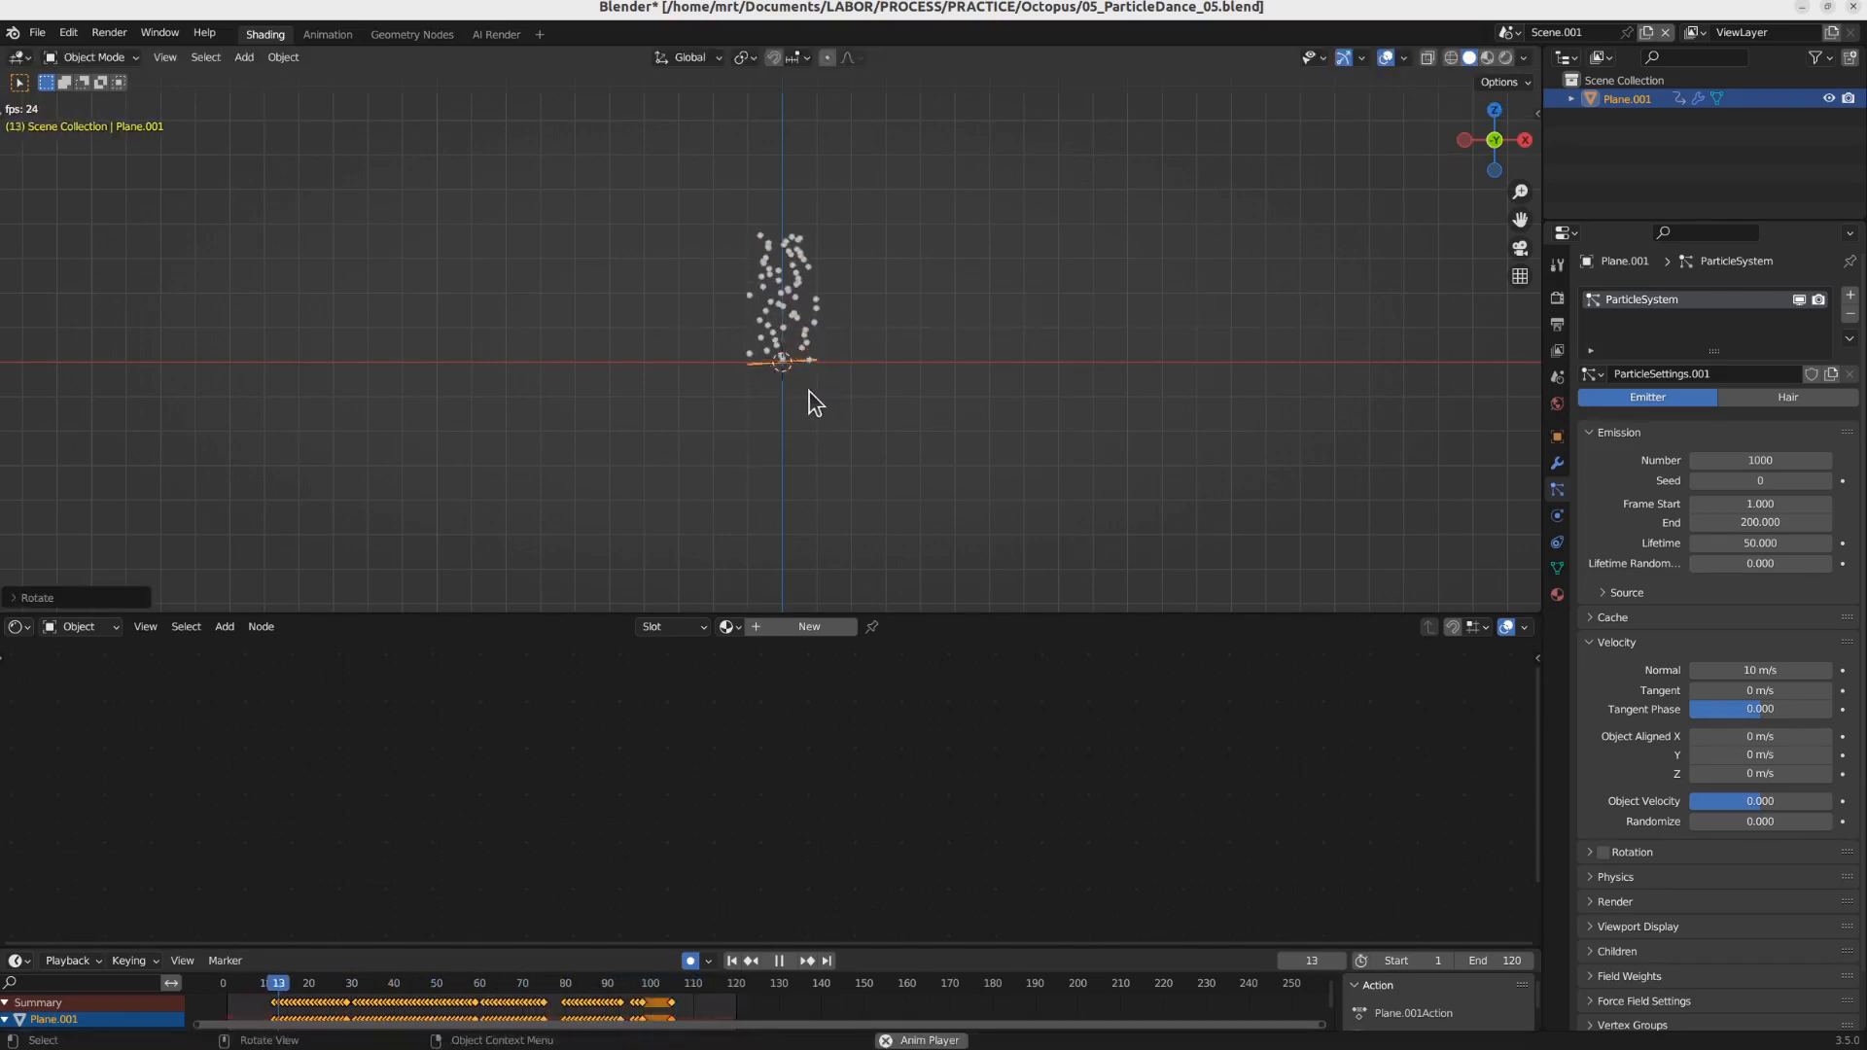
pyautogui.press('space')
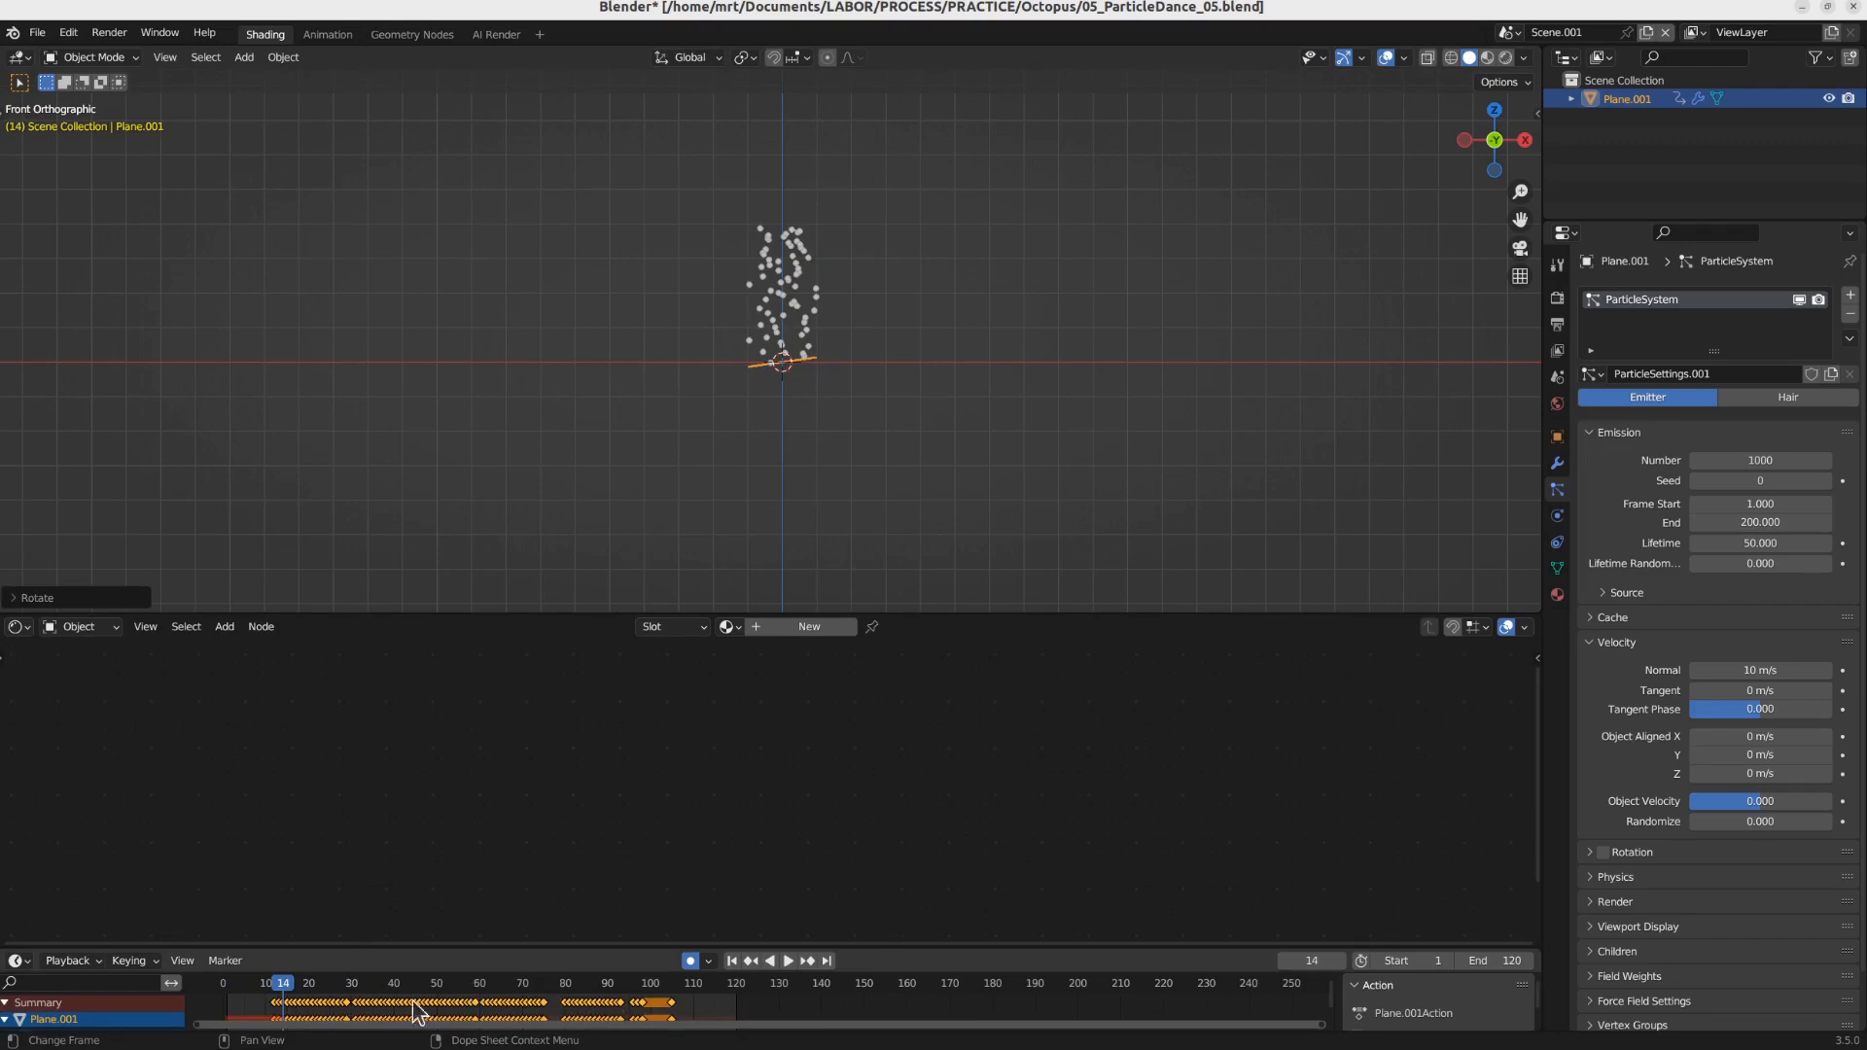
# Step: Go back to frame 1, shift the recorded rotation keyframes to the start and stretch them out to about frame 166
pyautogui.moveTo(288, 1011); pyautogui.dragTo(231, 1003)
pyautogui.press('space')
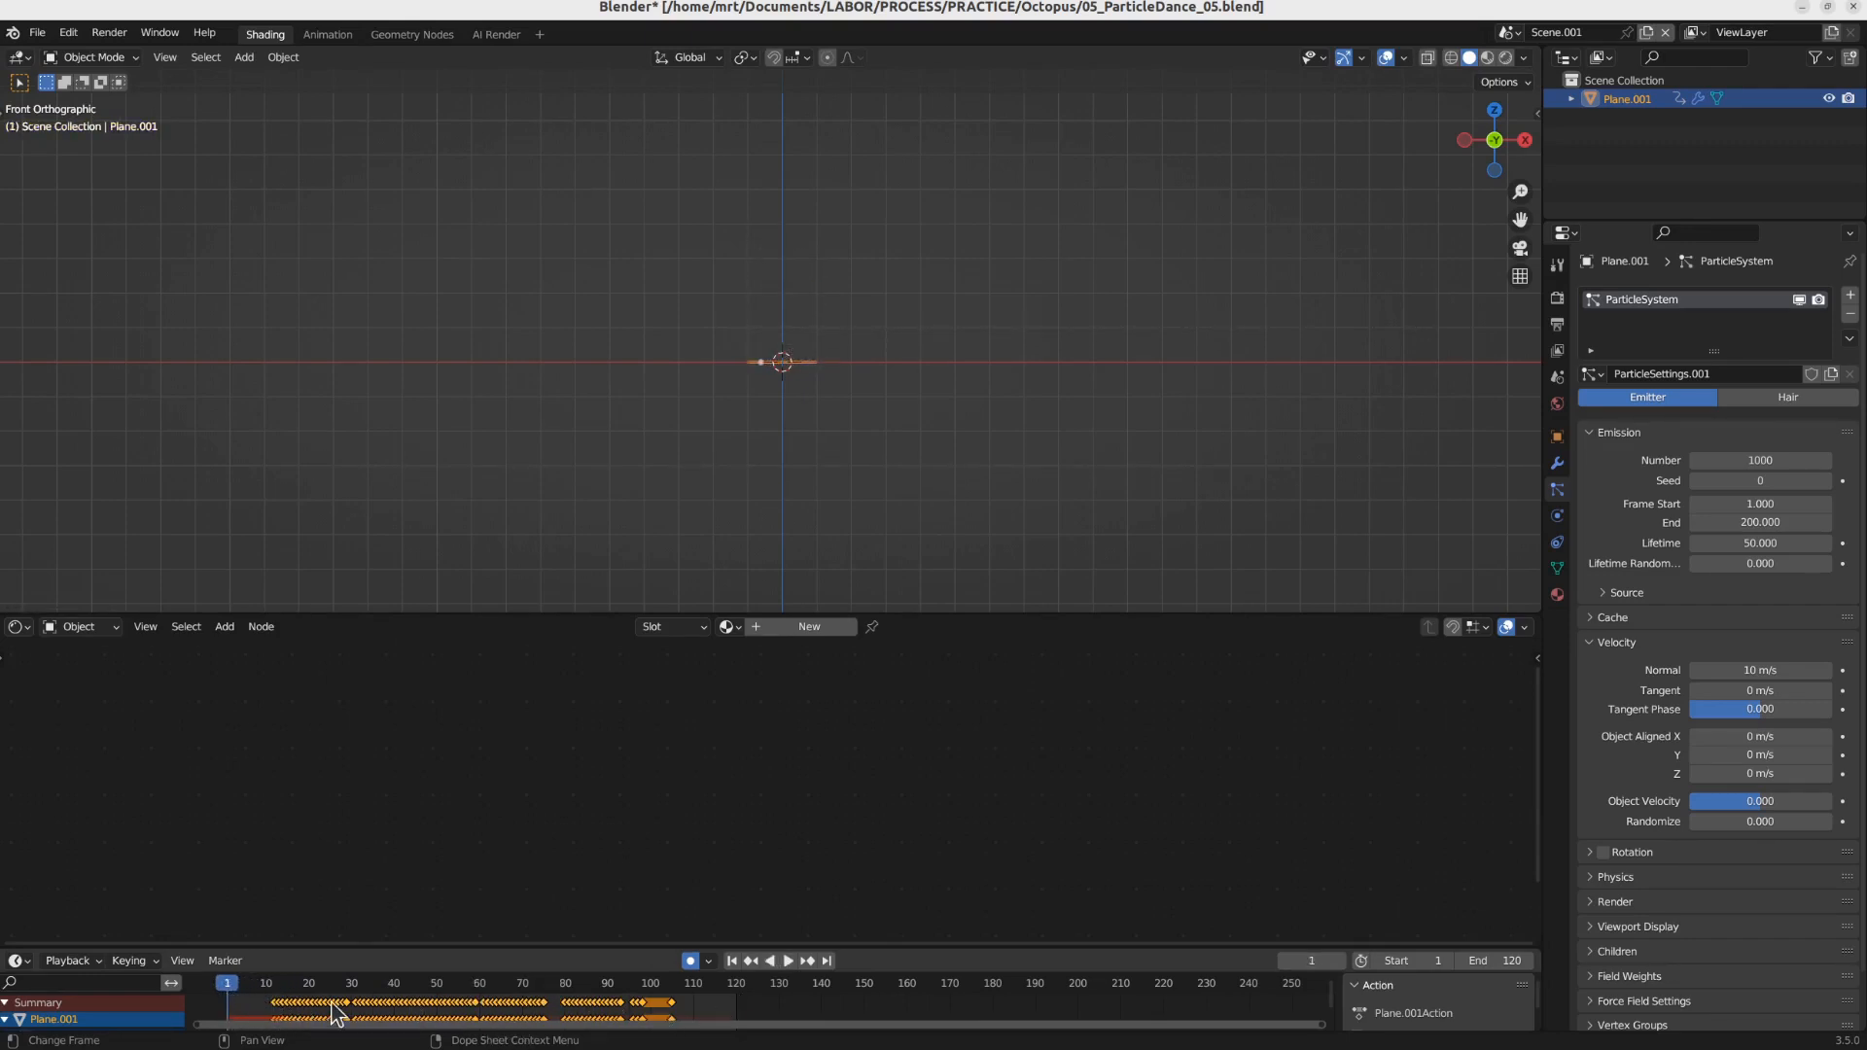
pyautogui.press('g')
pyautogui.click(416, 1019)
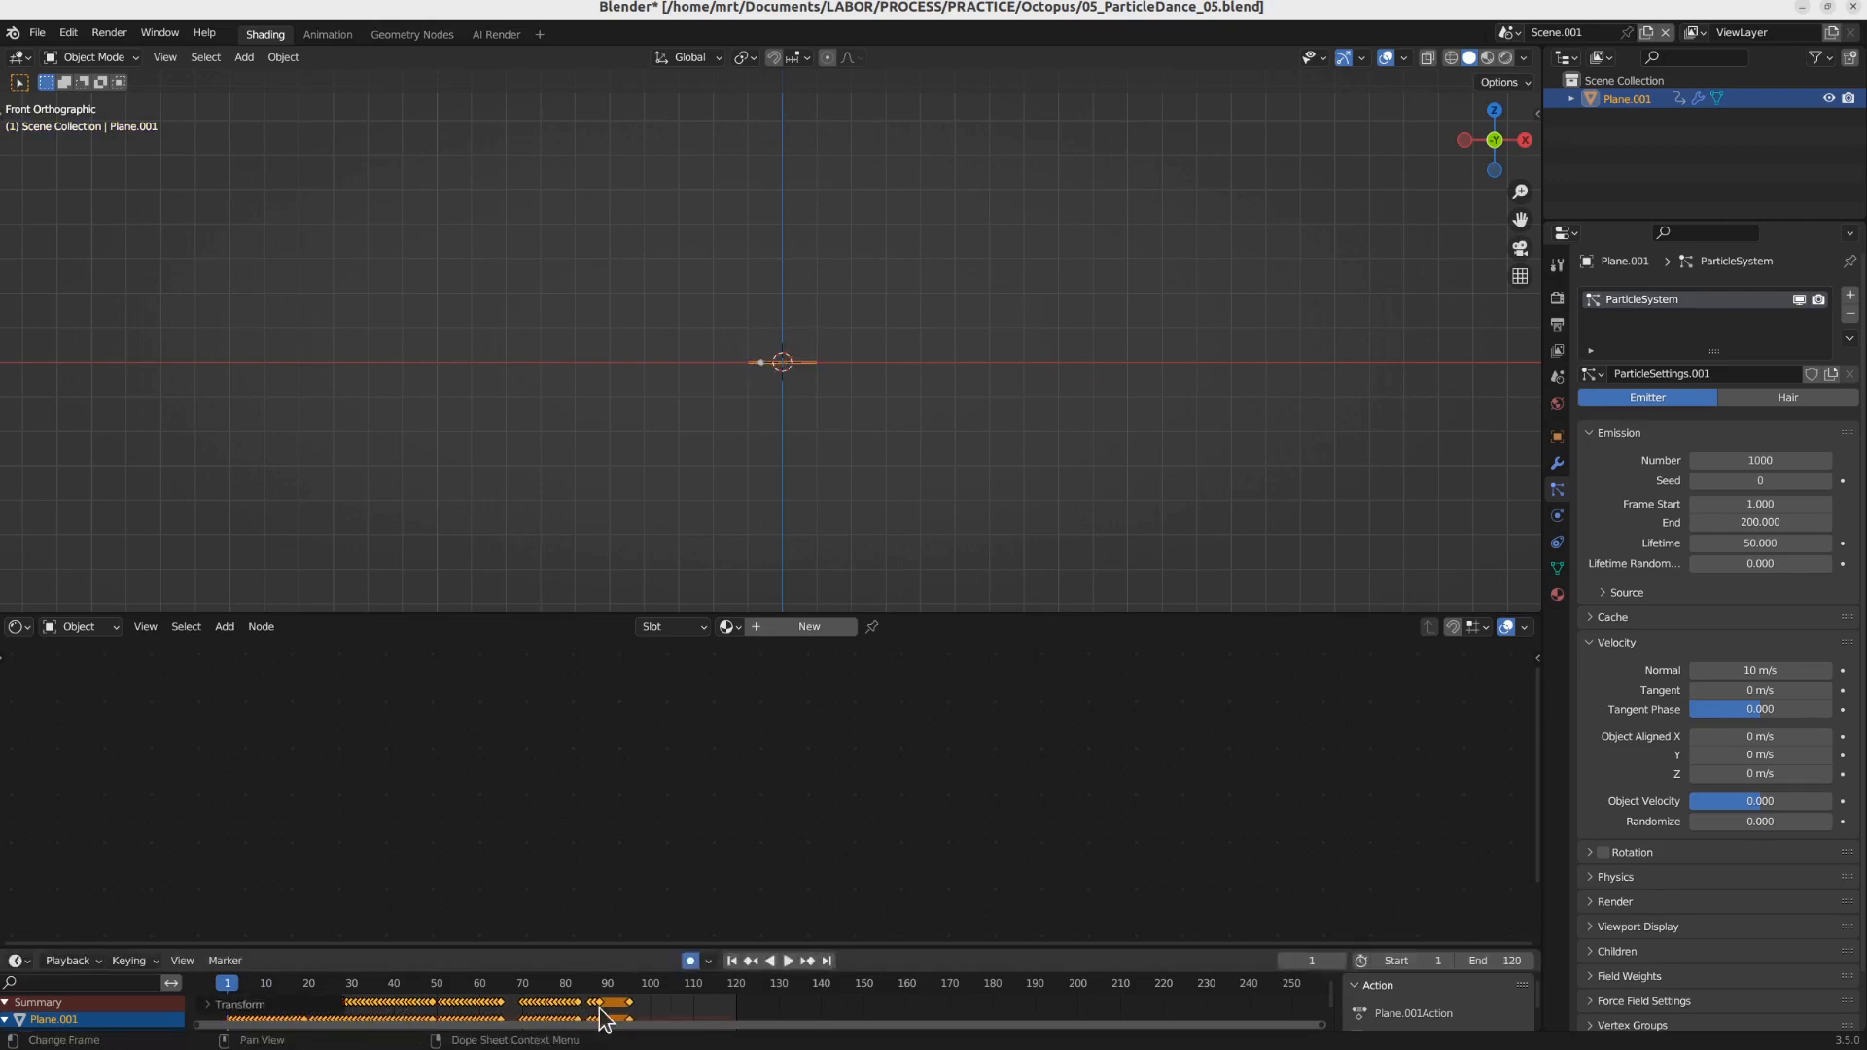
pyautogui.press('s')
pyautogui.click(583, 1007)
pyautogui.scroll(-3, 549, 1008)
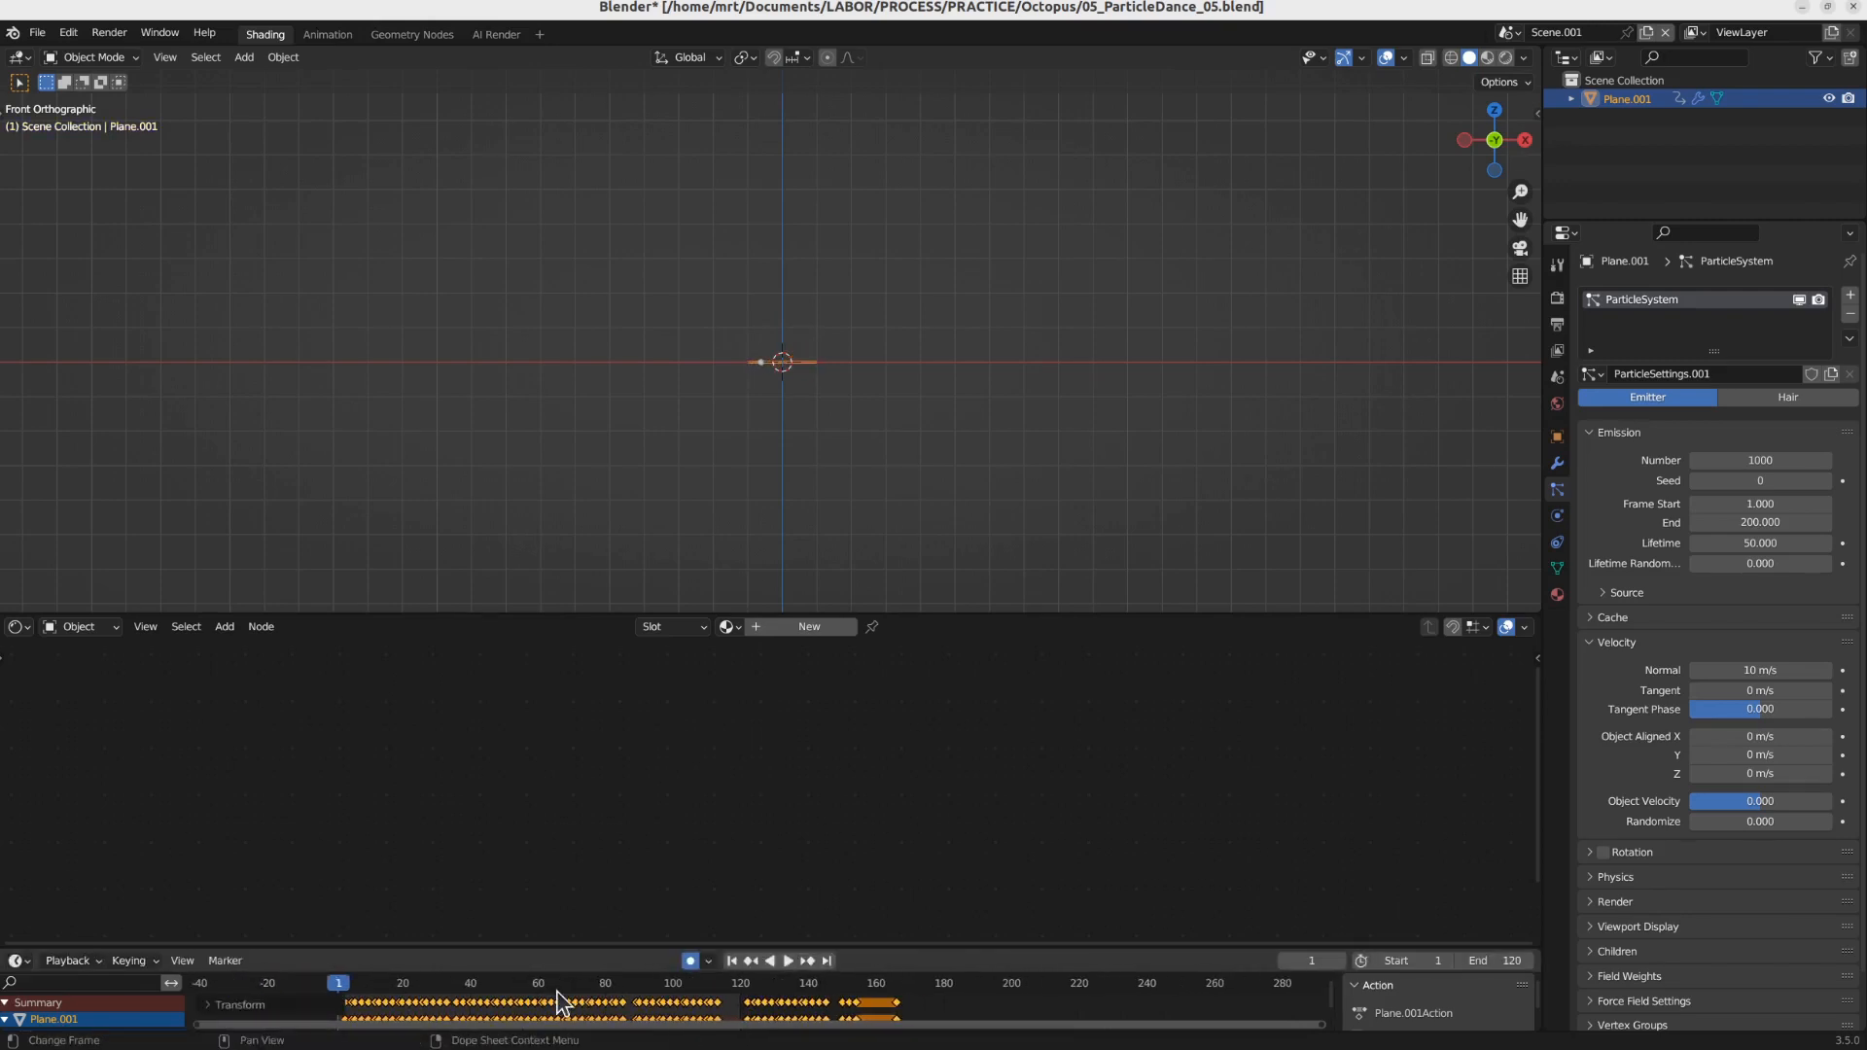
# Step: Play back the swinging particle stream and slow the rotation by stretching its keyframes to about frame 242
pyautogui.press('space')
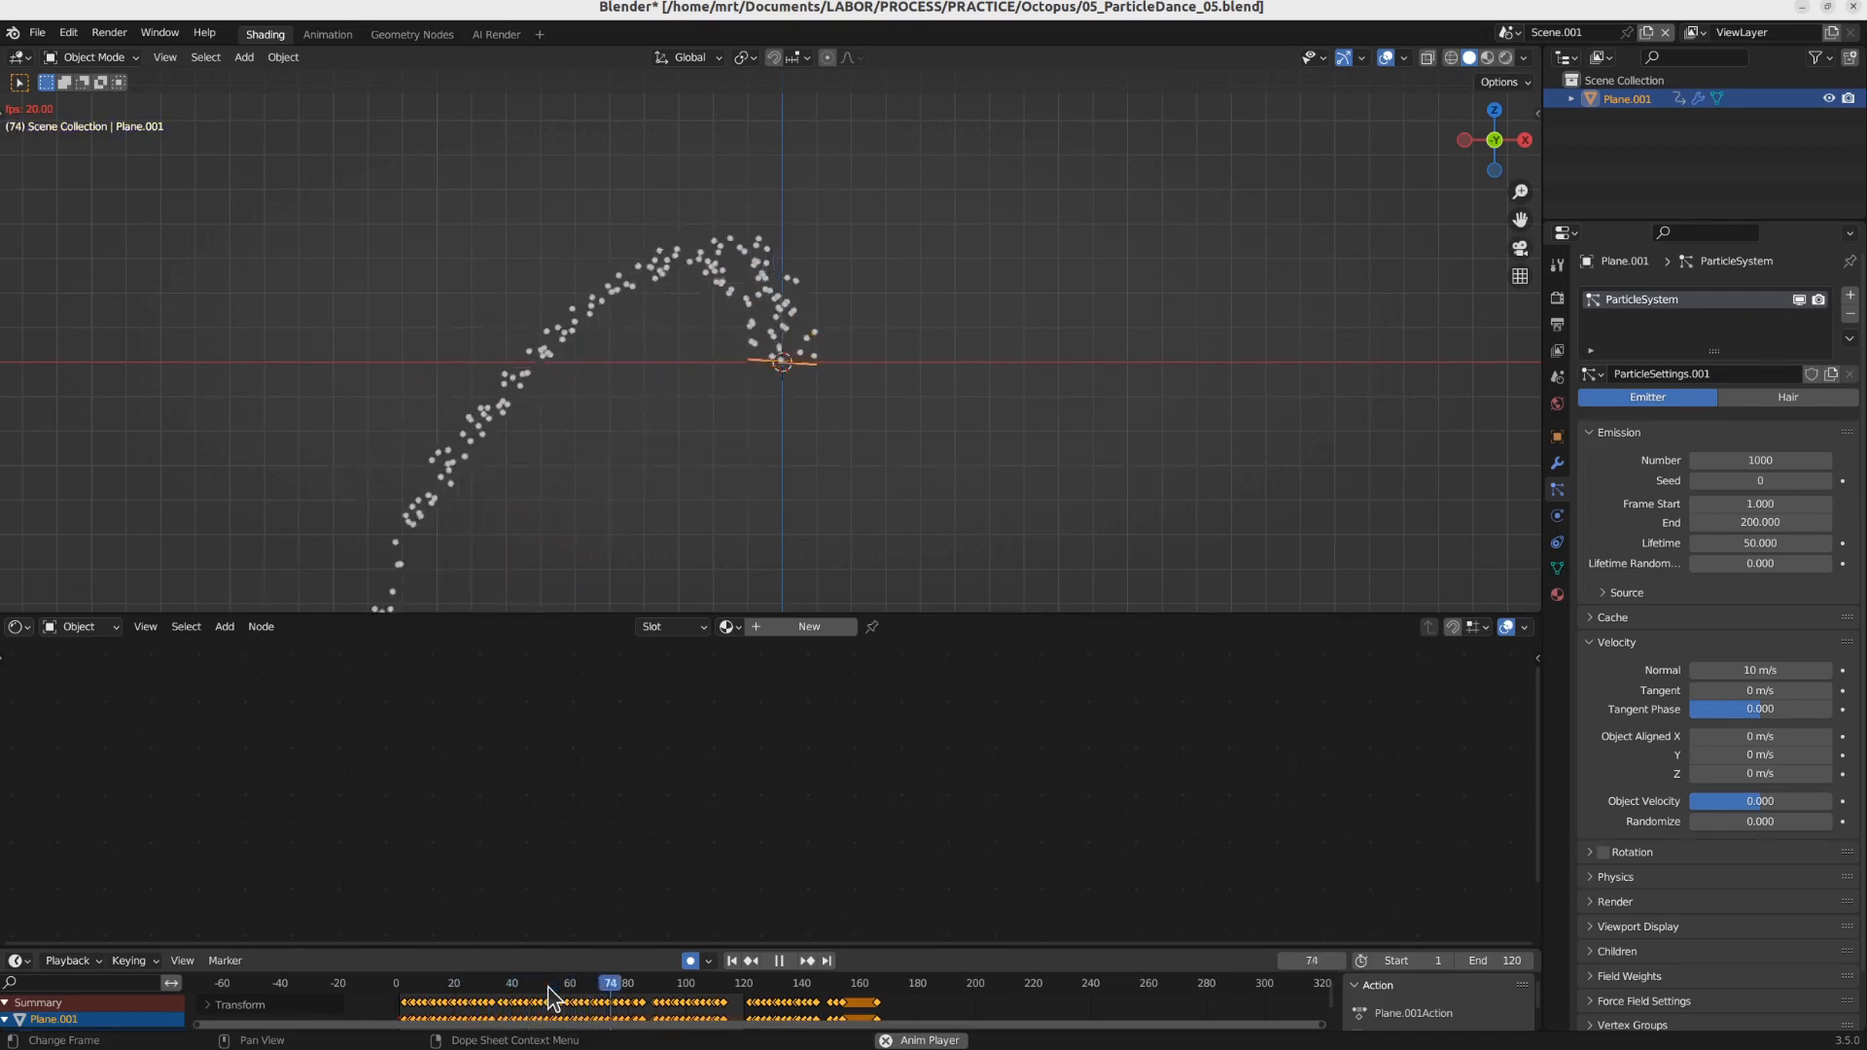
pyautogui.press('Escape')
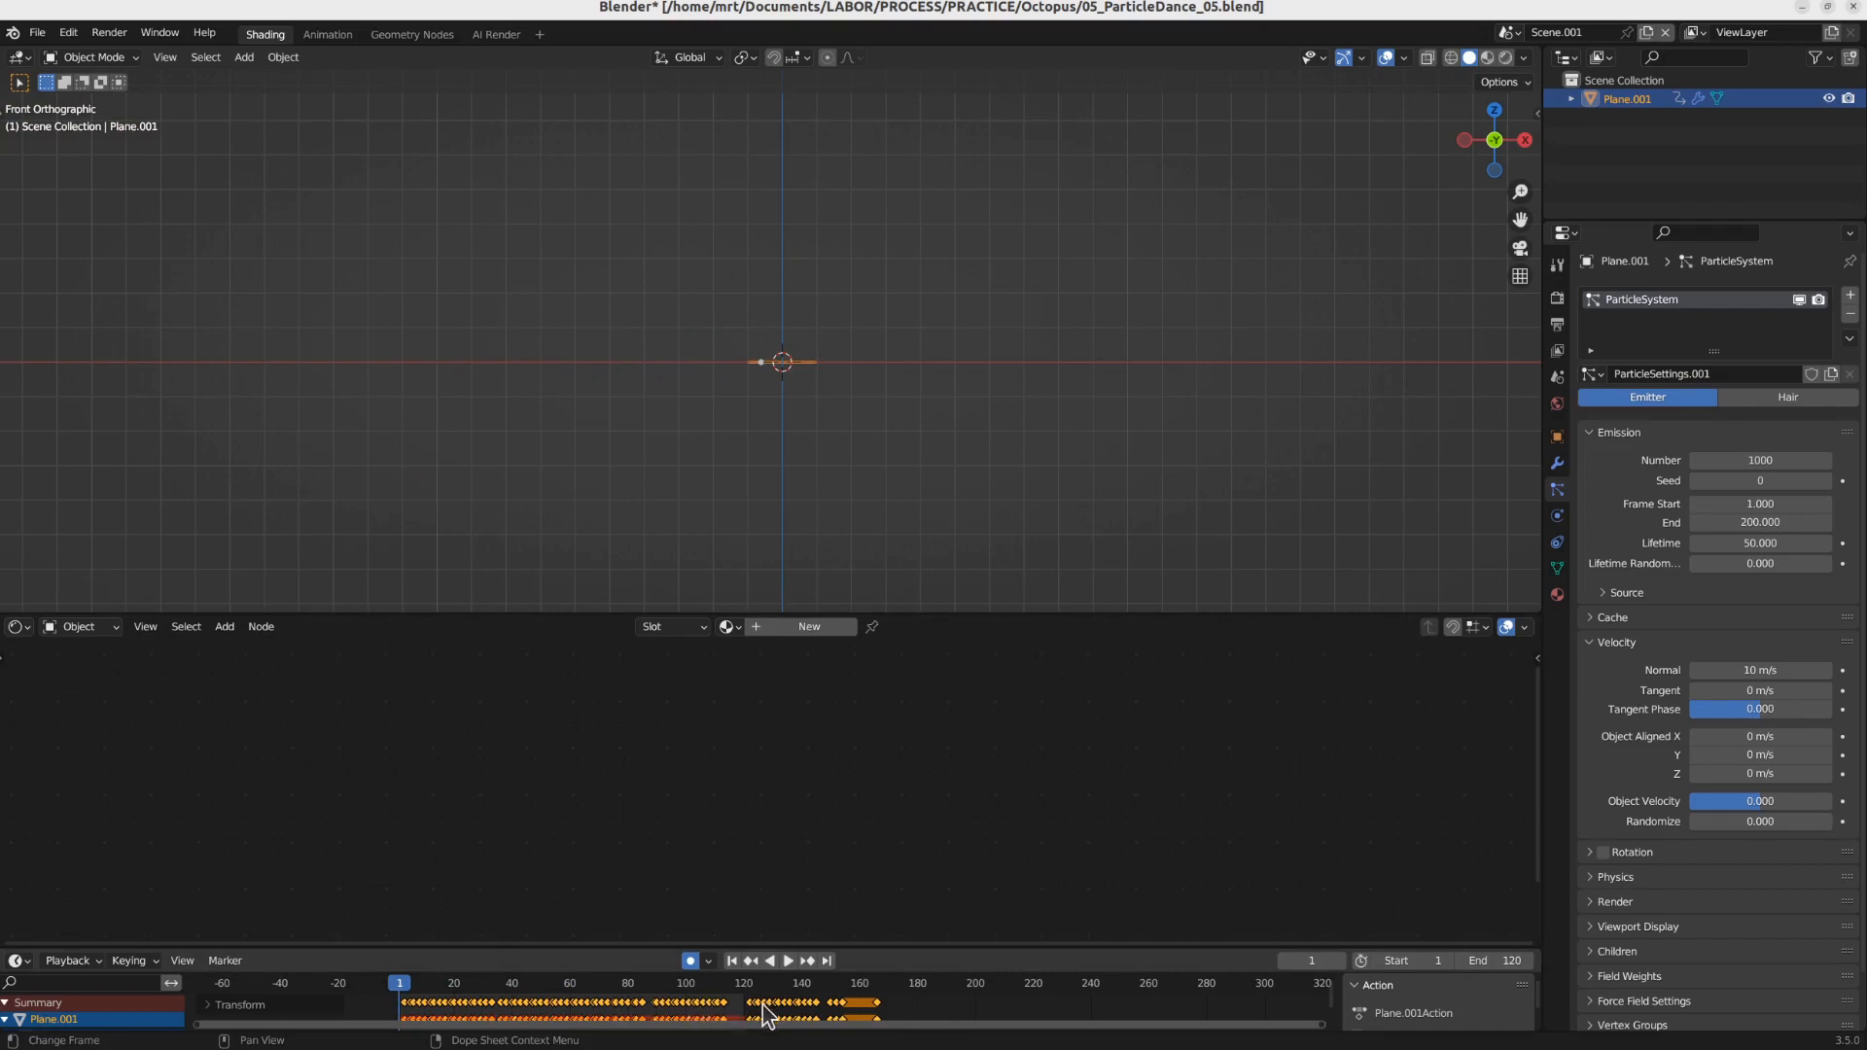
pyautogui.press('space')
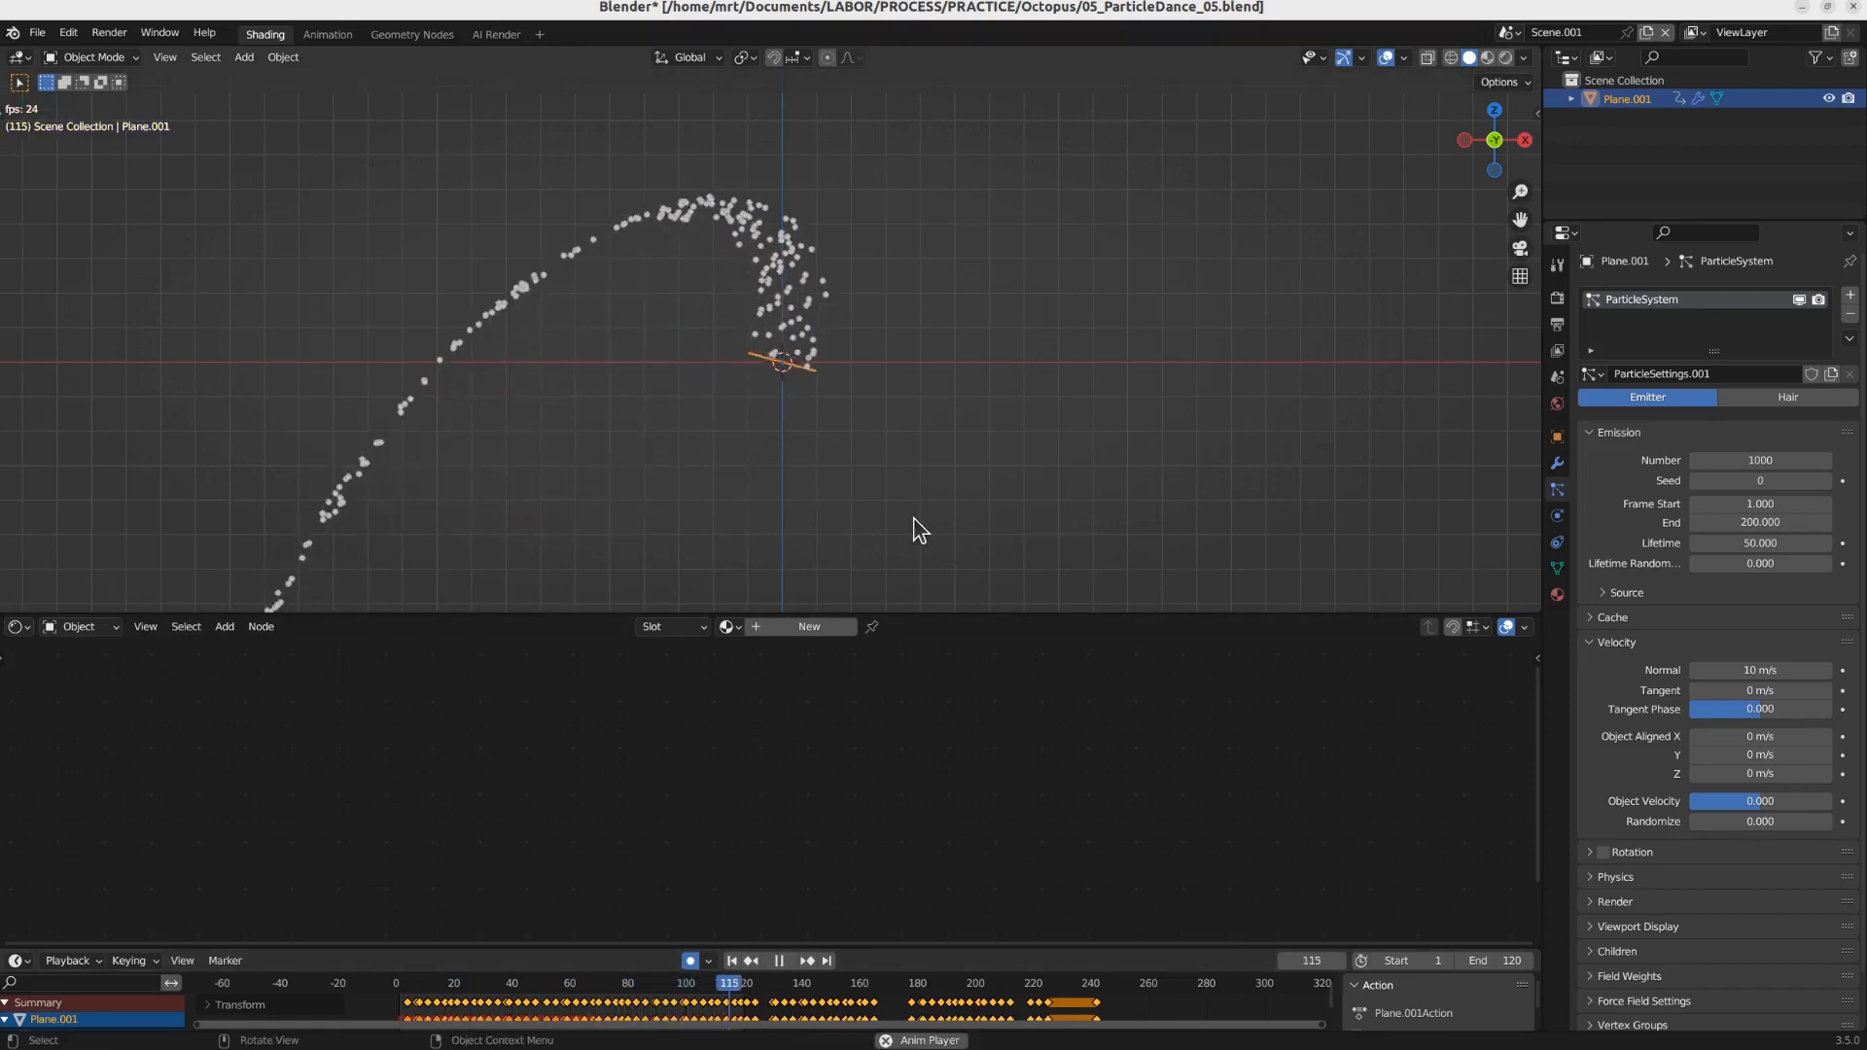
pyautogui.press('space')
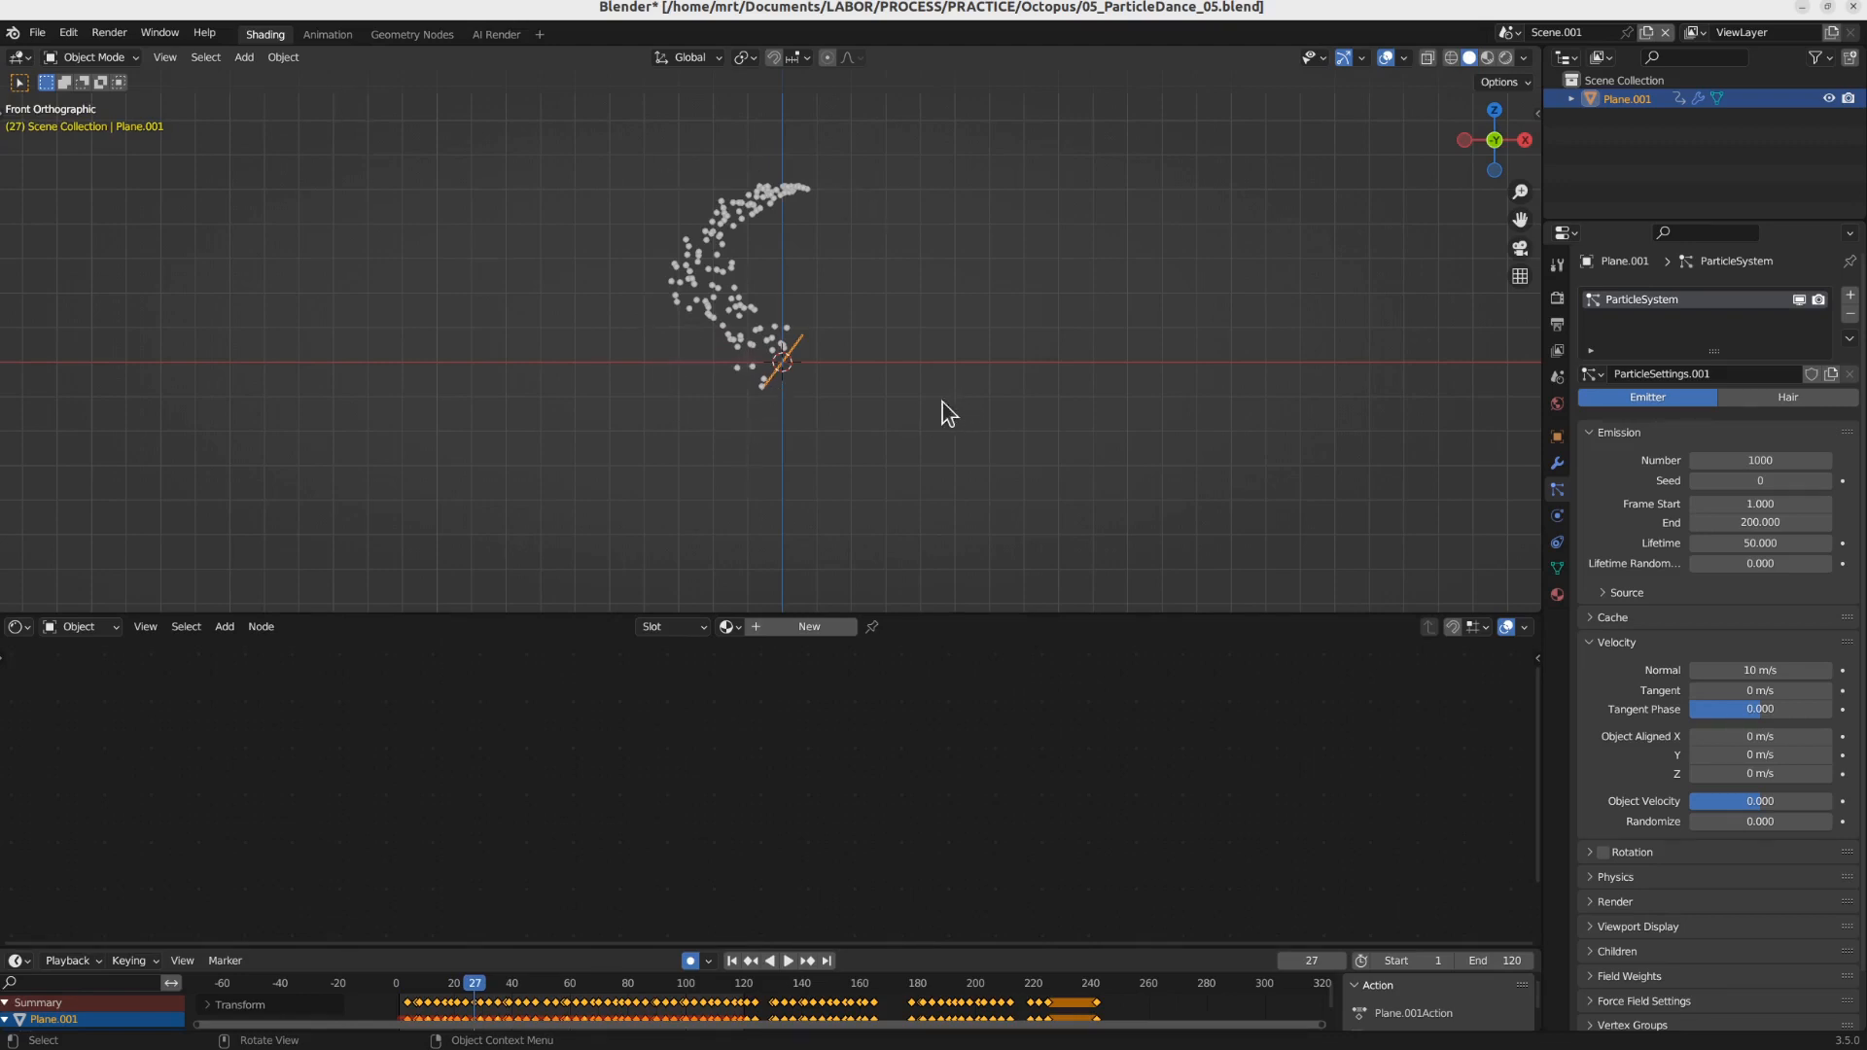
# Step: Switch to the Geometry Nodes workspace and show the particles from the front in solid shading in an enlarged viewport
pyautogui.click(411, 35)
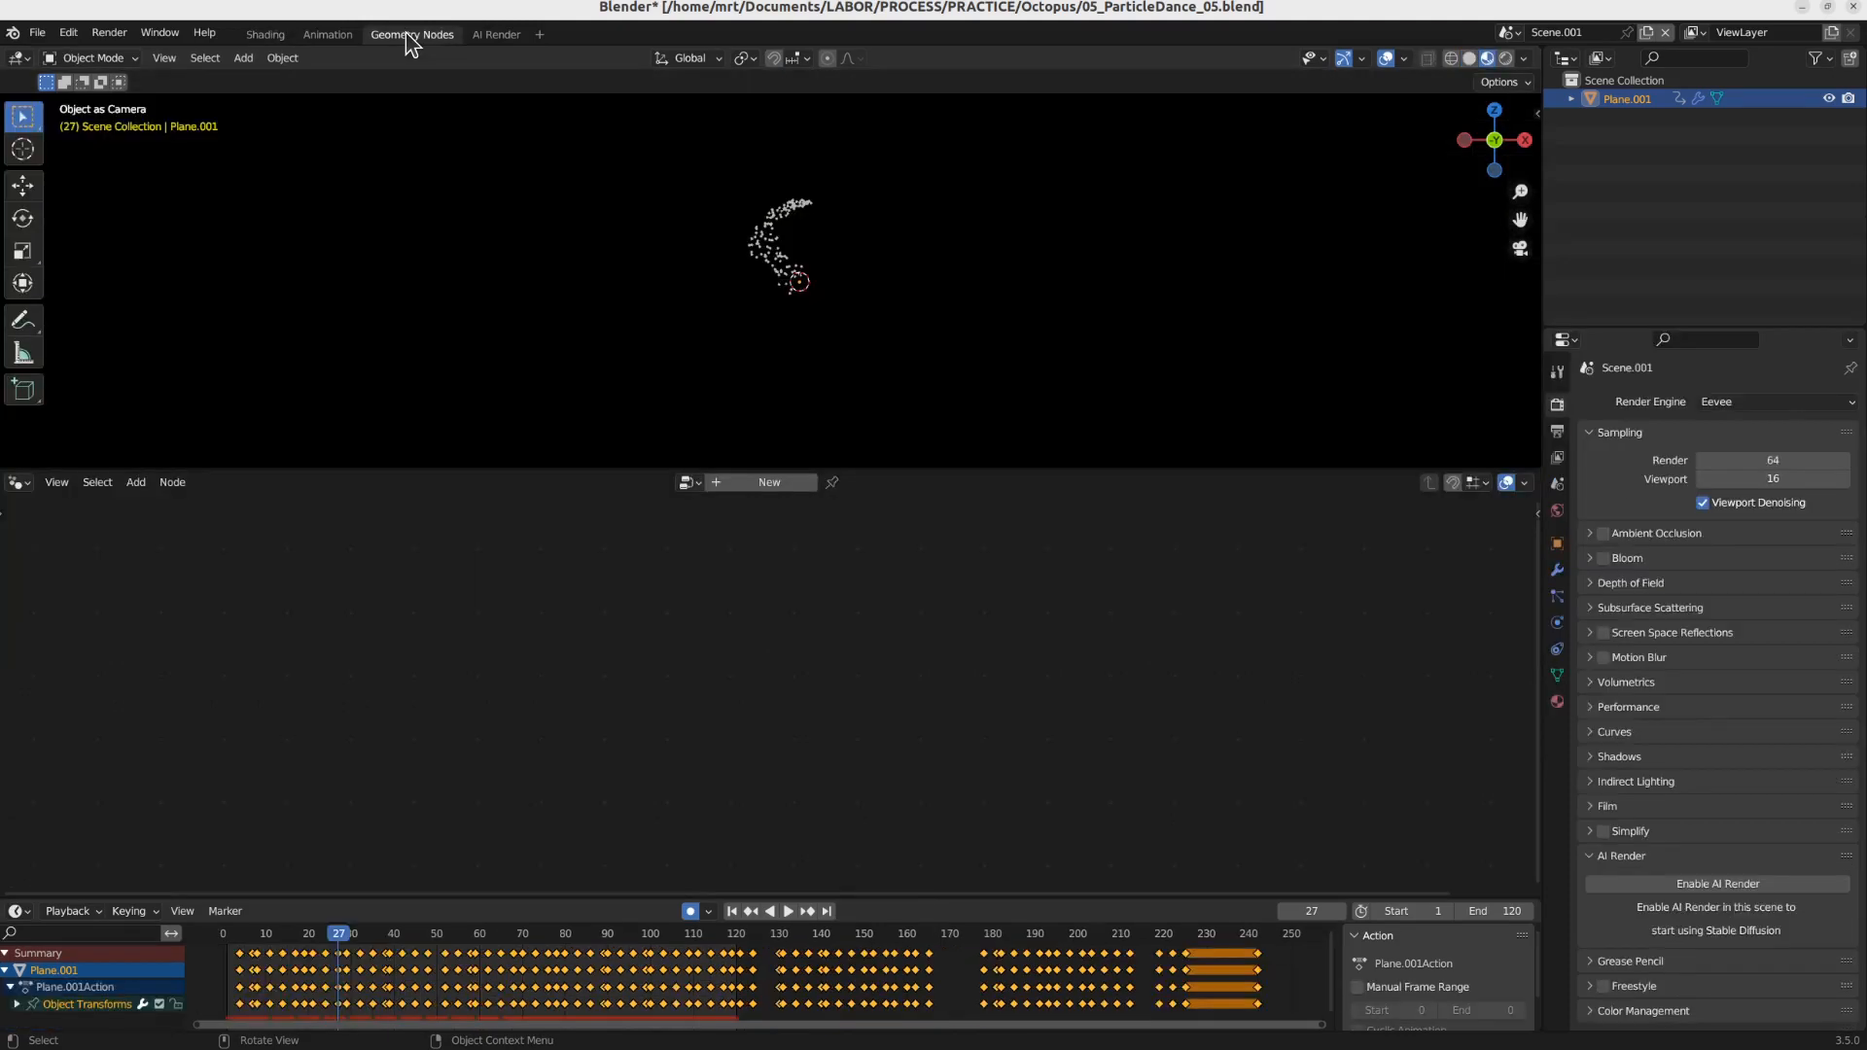
pyautogui.click(1466, 58)
pyautogui.press('KP_1')
pyautogui.scroll(3, 806, 284)
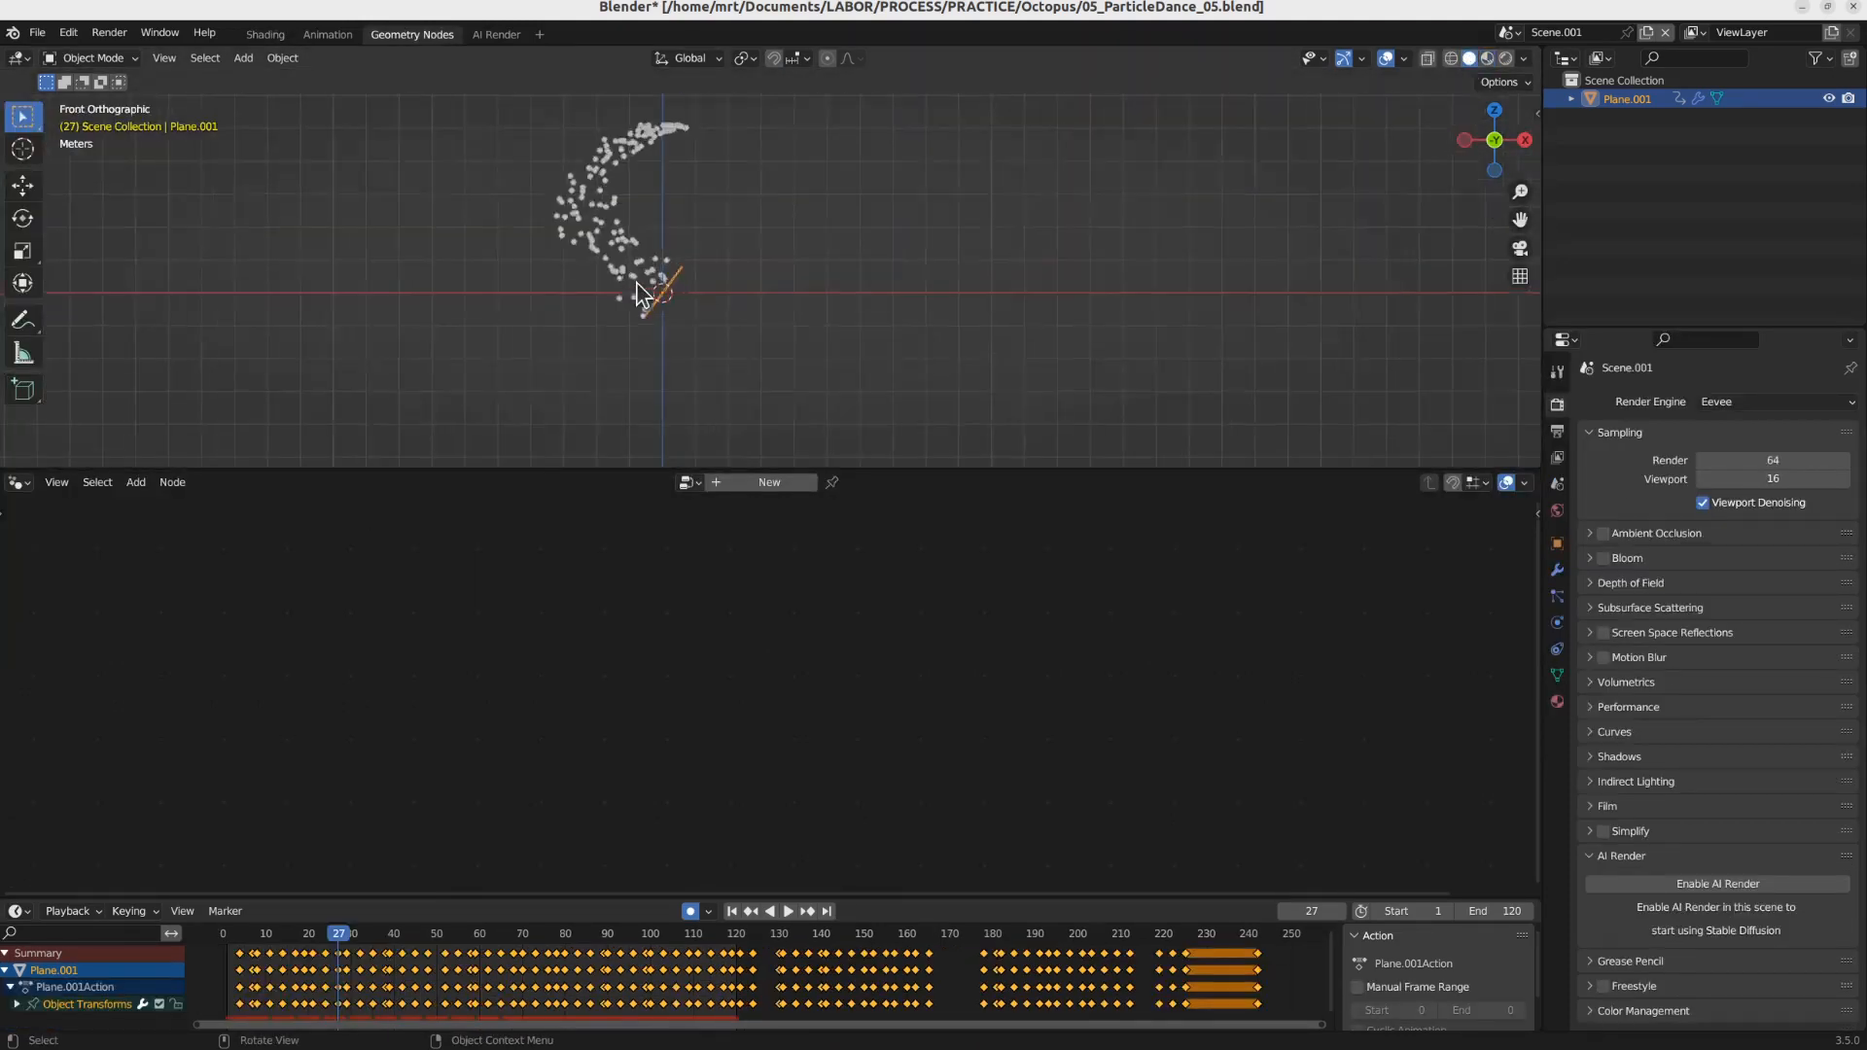
pyautogui.keyDown('shift'); pyautogui.moveTo(652, 257); pyautogui.dragTo(809, 307, button='middle'); pyautogui.keyUp('shift')
pyautogui.moveTo(881, 468); pyautogui.dragTo(887, 618)
pyautogui.moveTo(900, 892); pyautogui.dragTo(917, 1003)
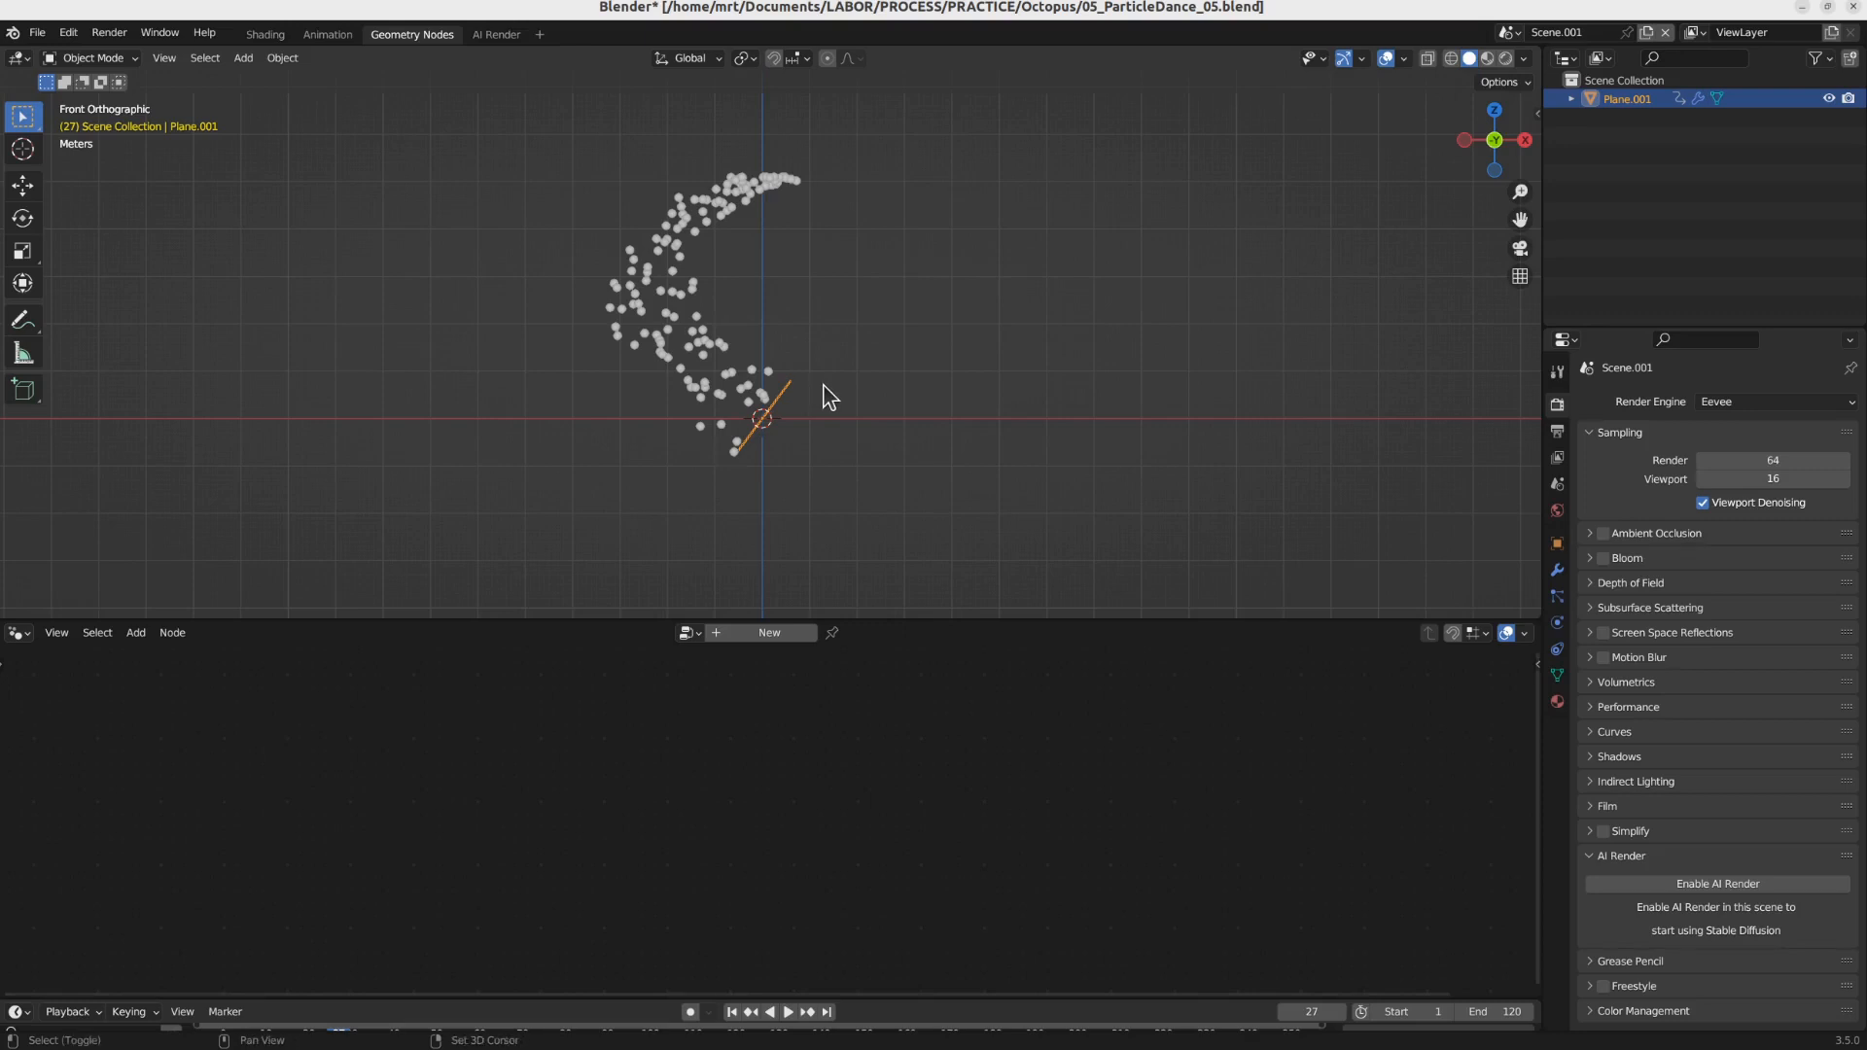
# Step: Add a cube mesh at the world origin and rename it octopus
pyautogui.hotkey('shift', 'a')
pyautogui.moveTo(823, 385)
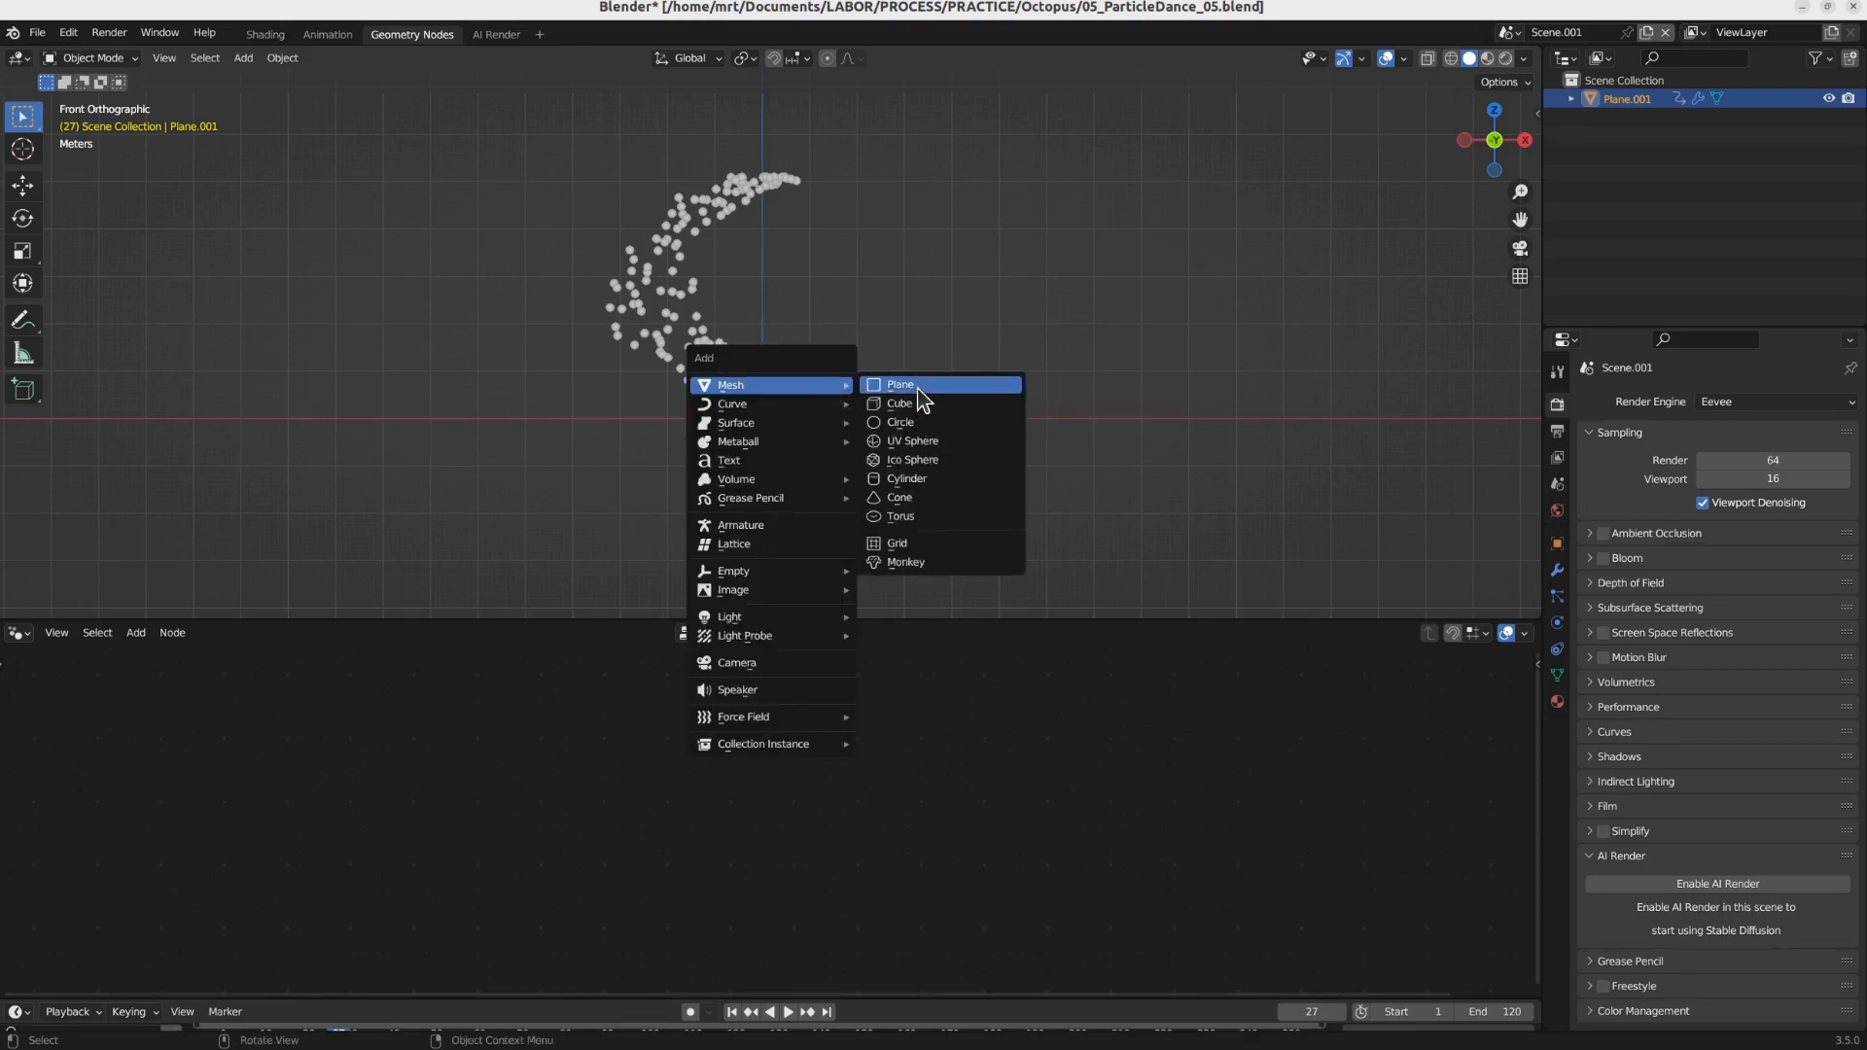
pyautogui.click(929, 421)
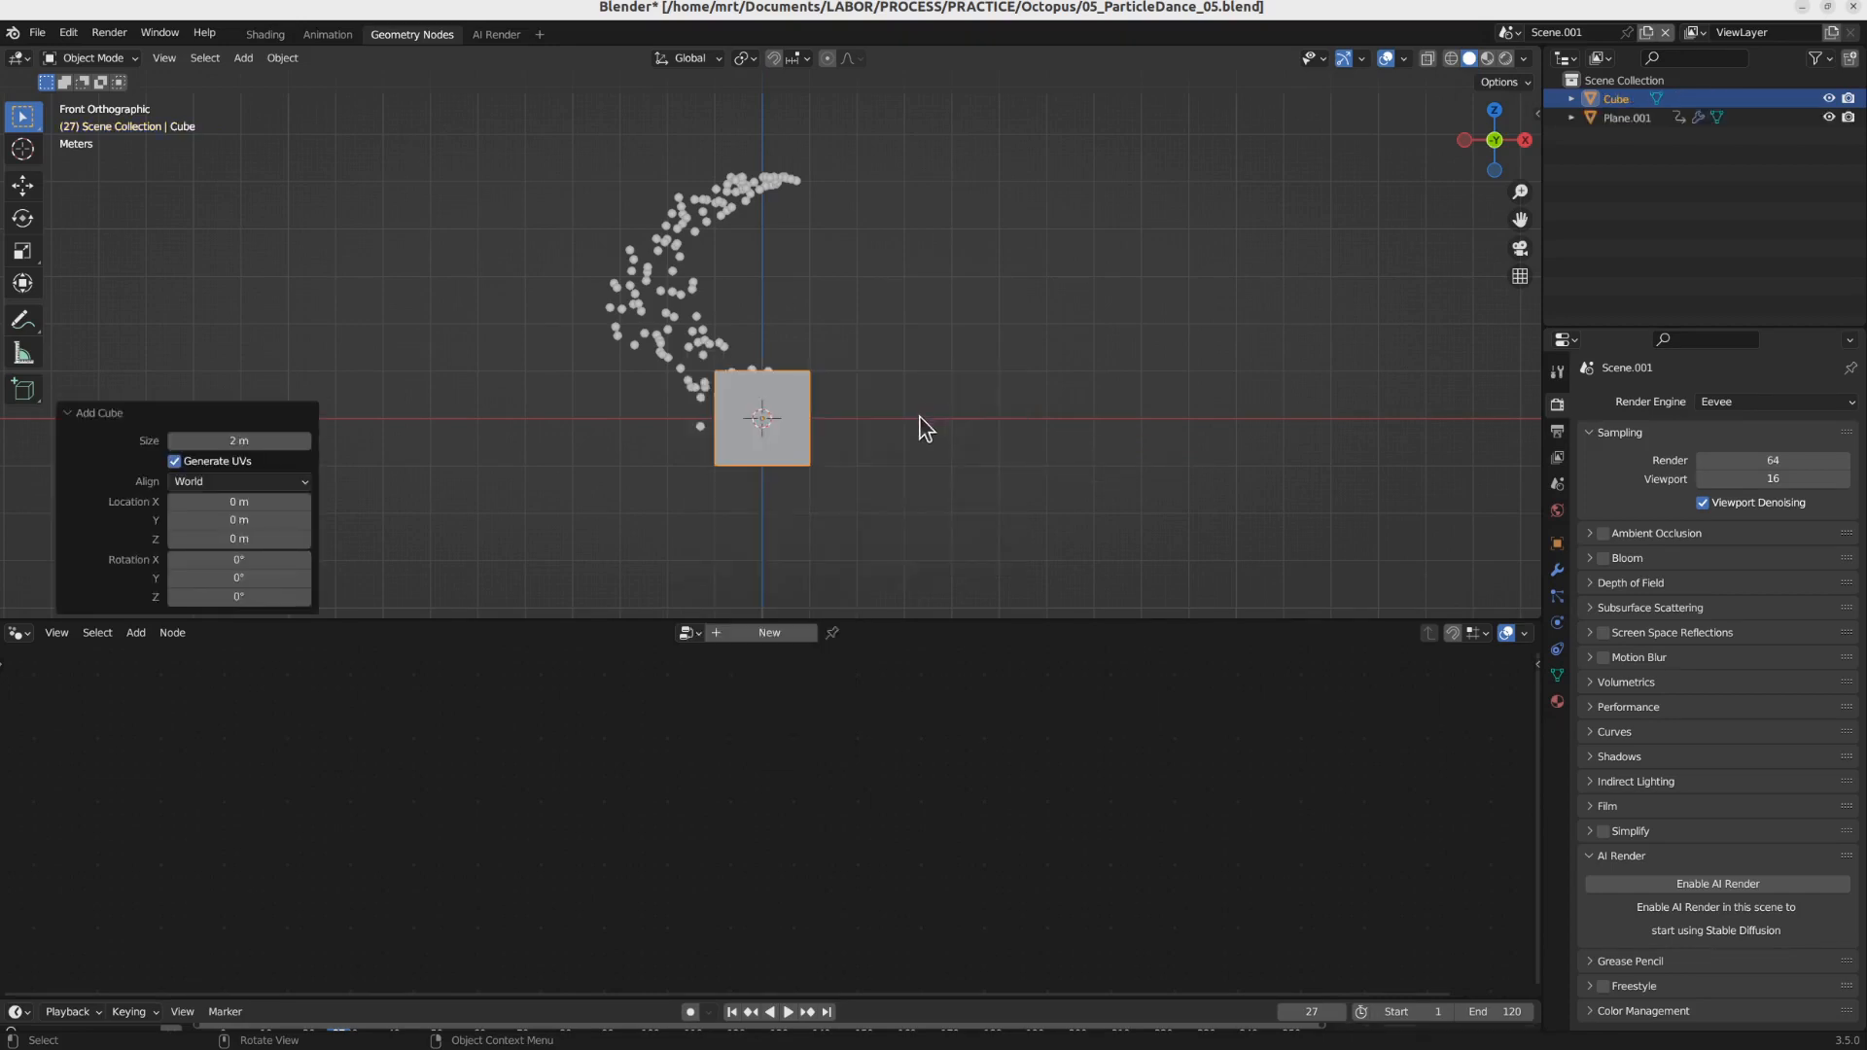
pyautogui.doubleClick(1617, 98)
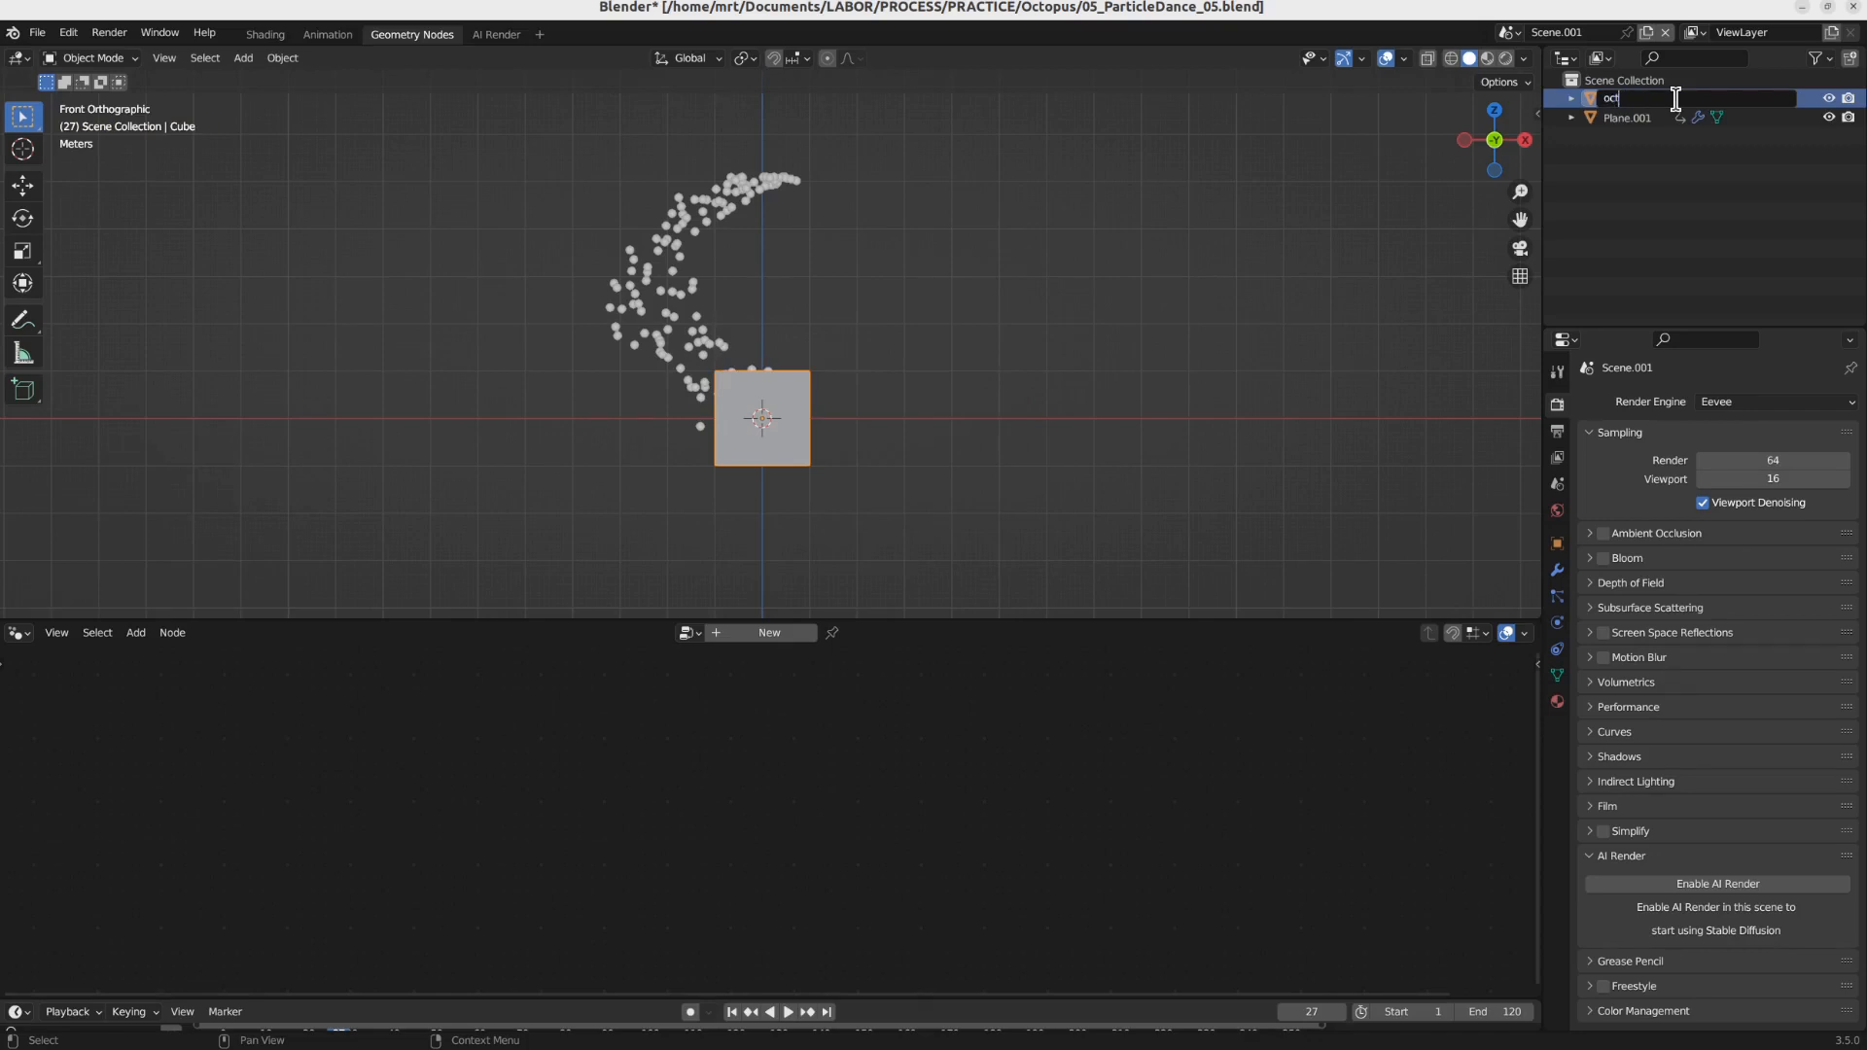
pyautogui.write('octopus')
pyautogui.press('Return')
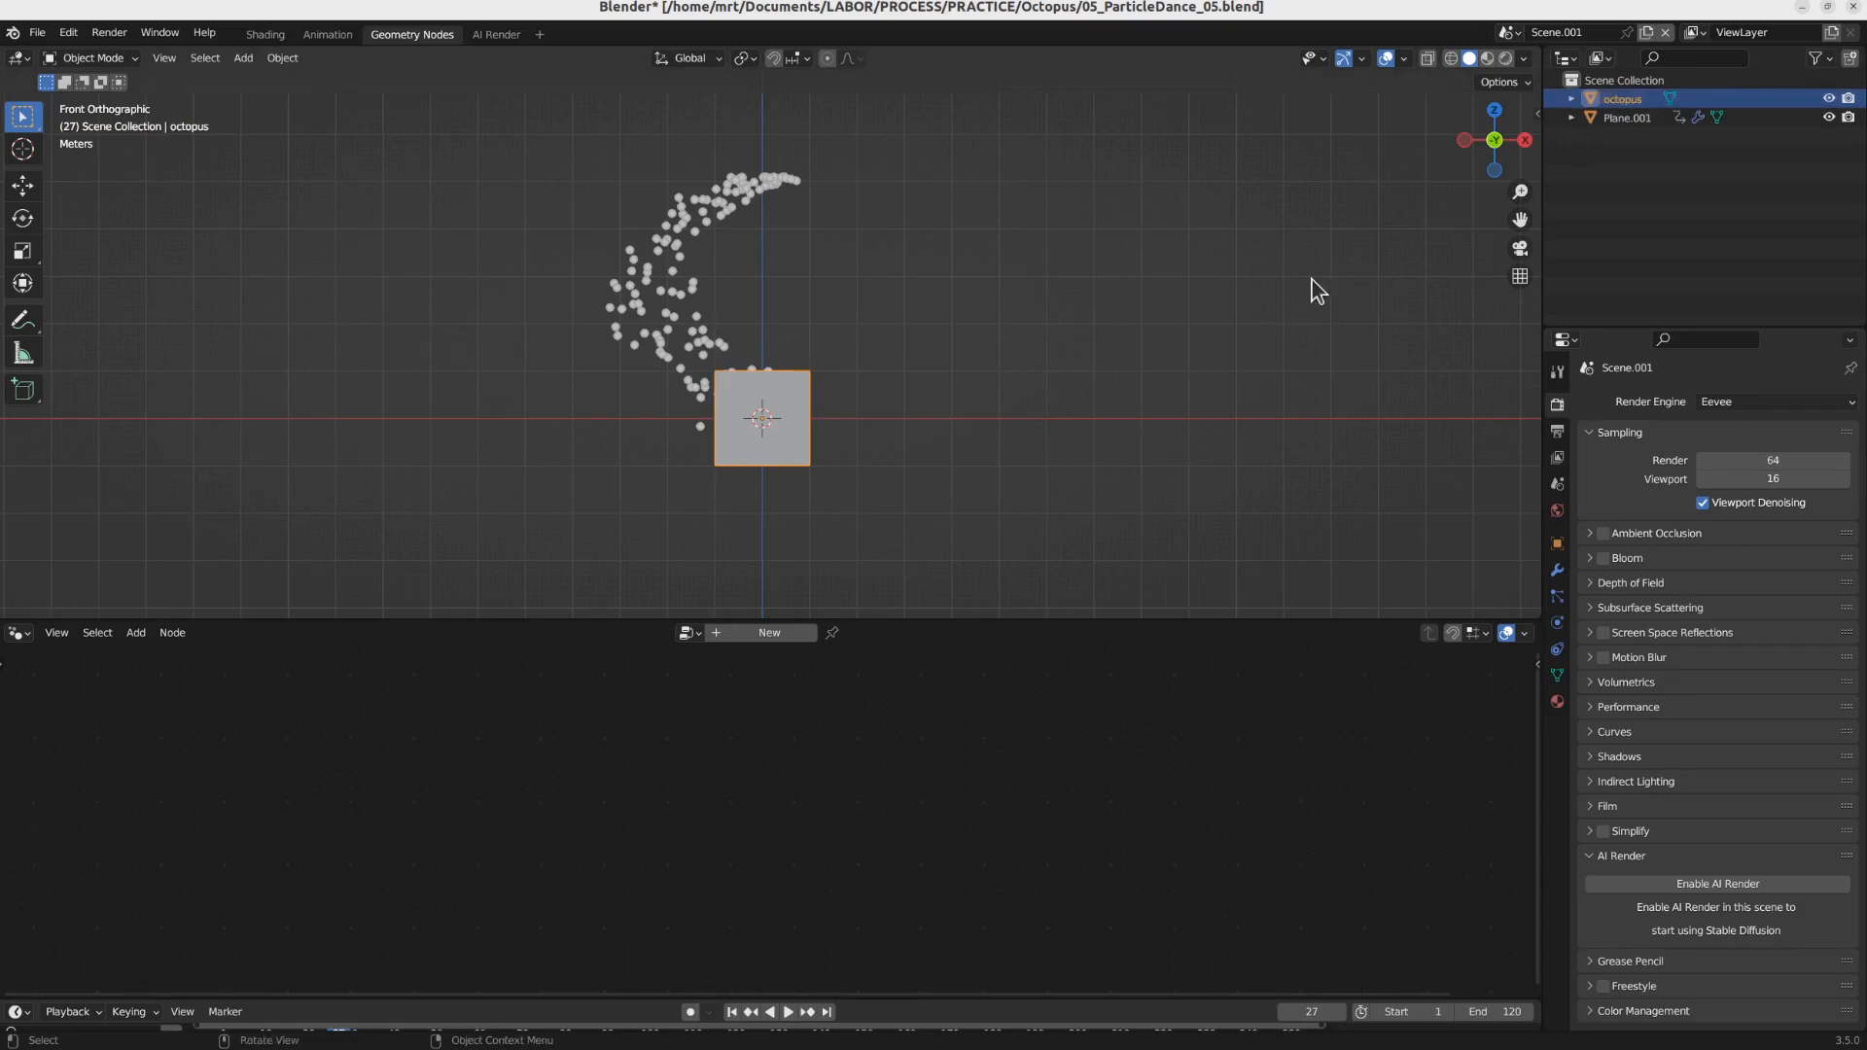
# Step: Rename the emitter plane object as particles
pyautogui.click(1650, 118)
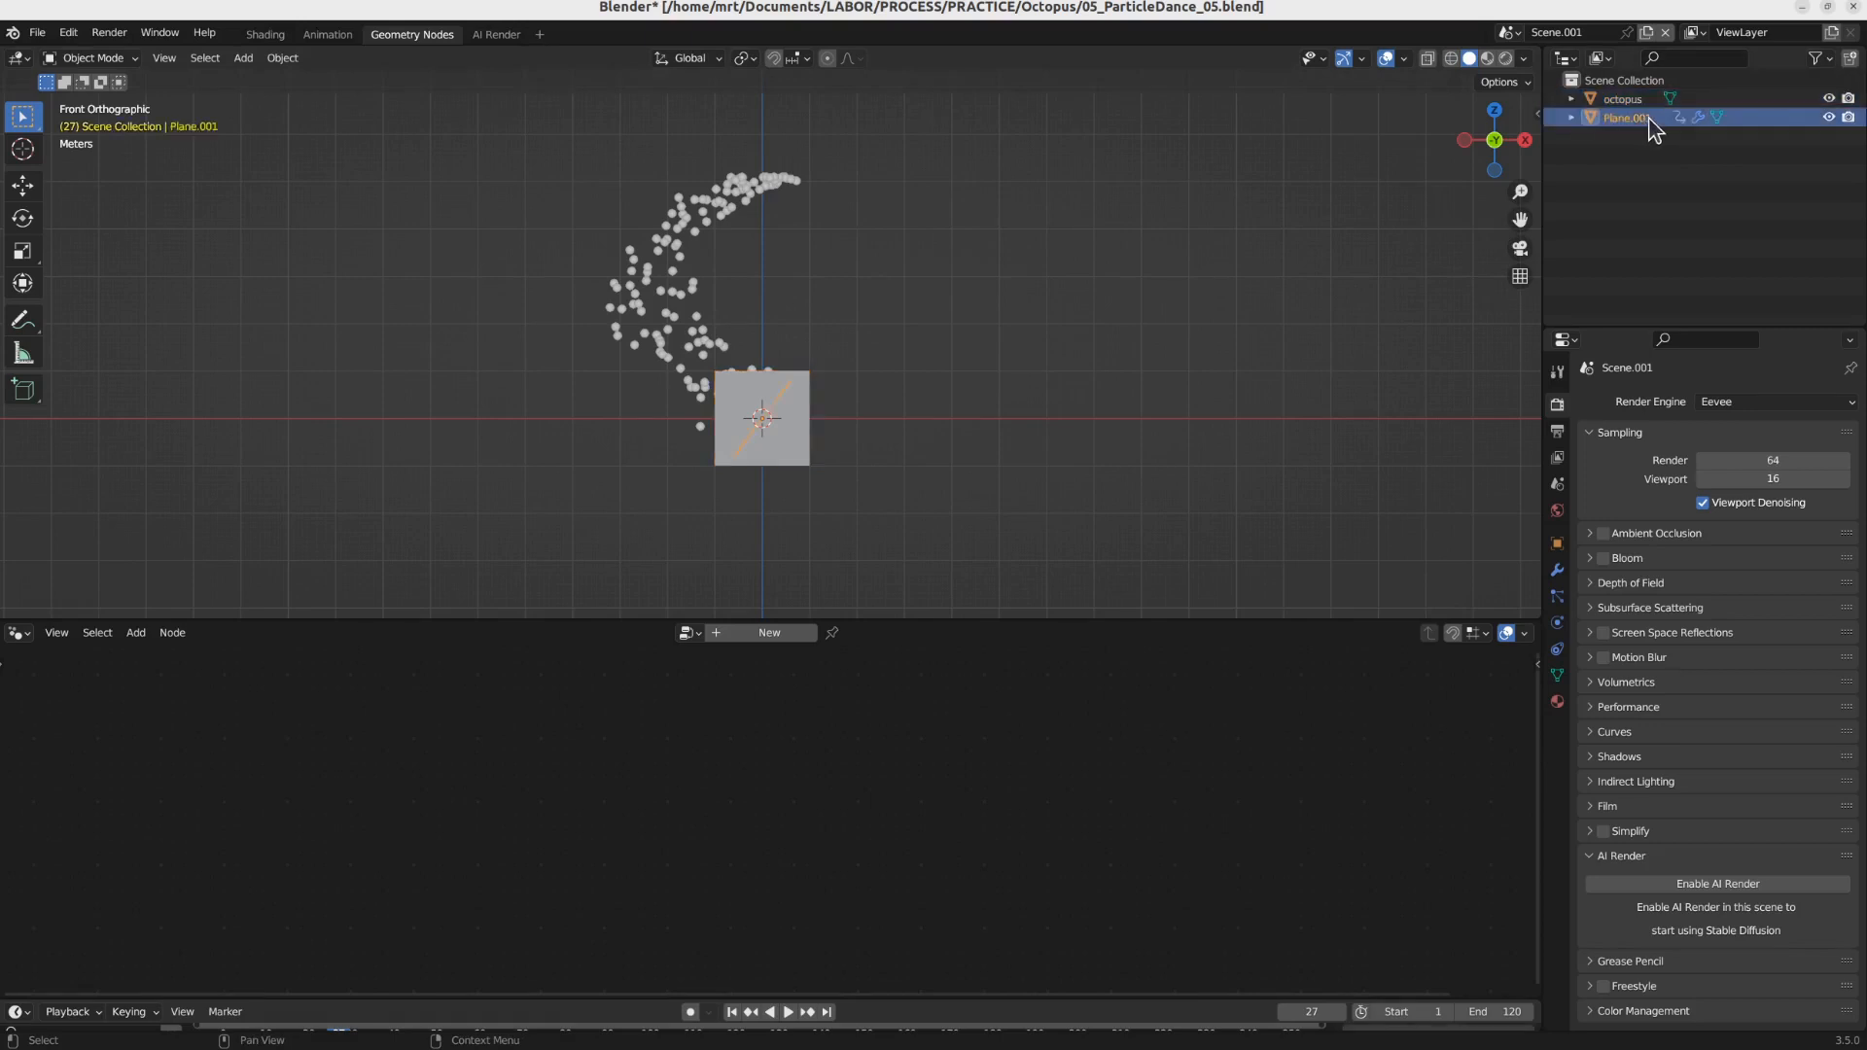
pyautogui.doubleClick(1653, 117)
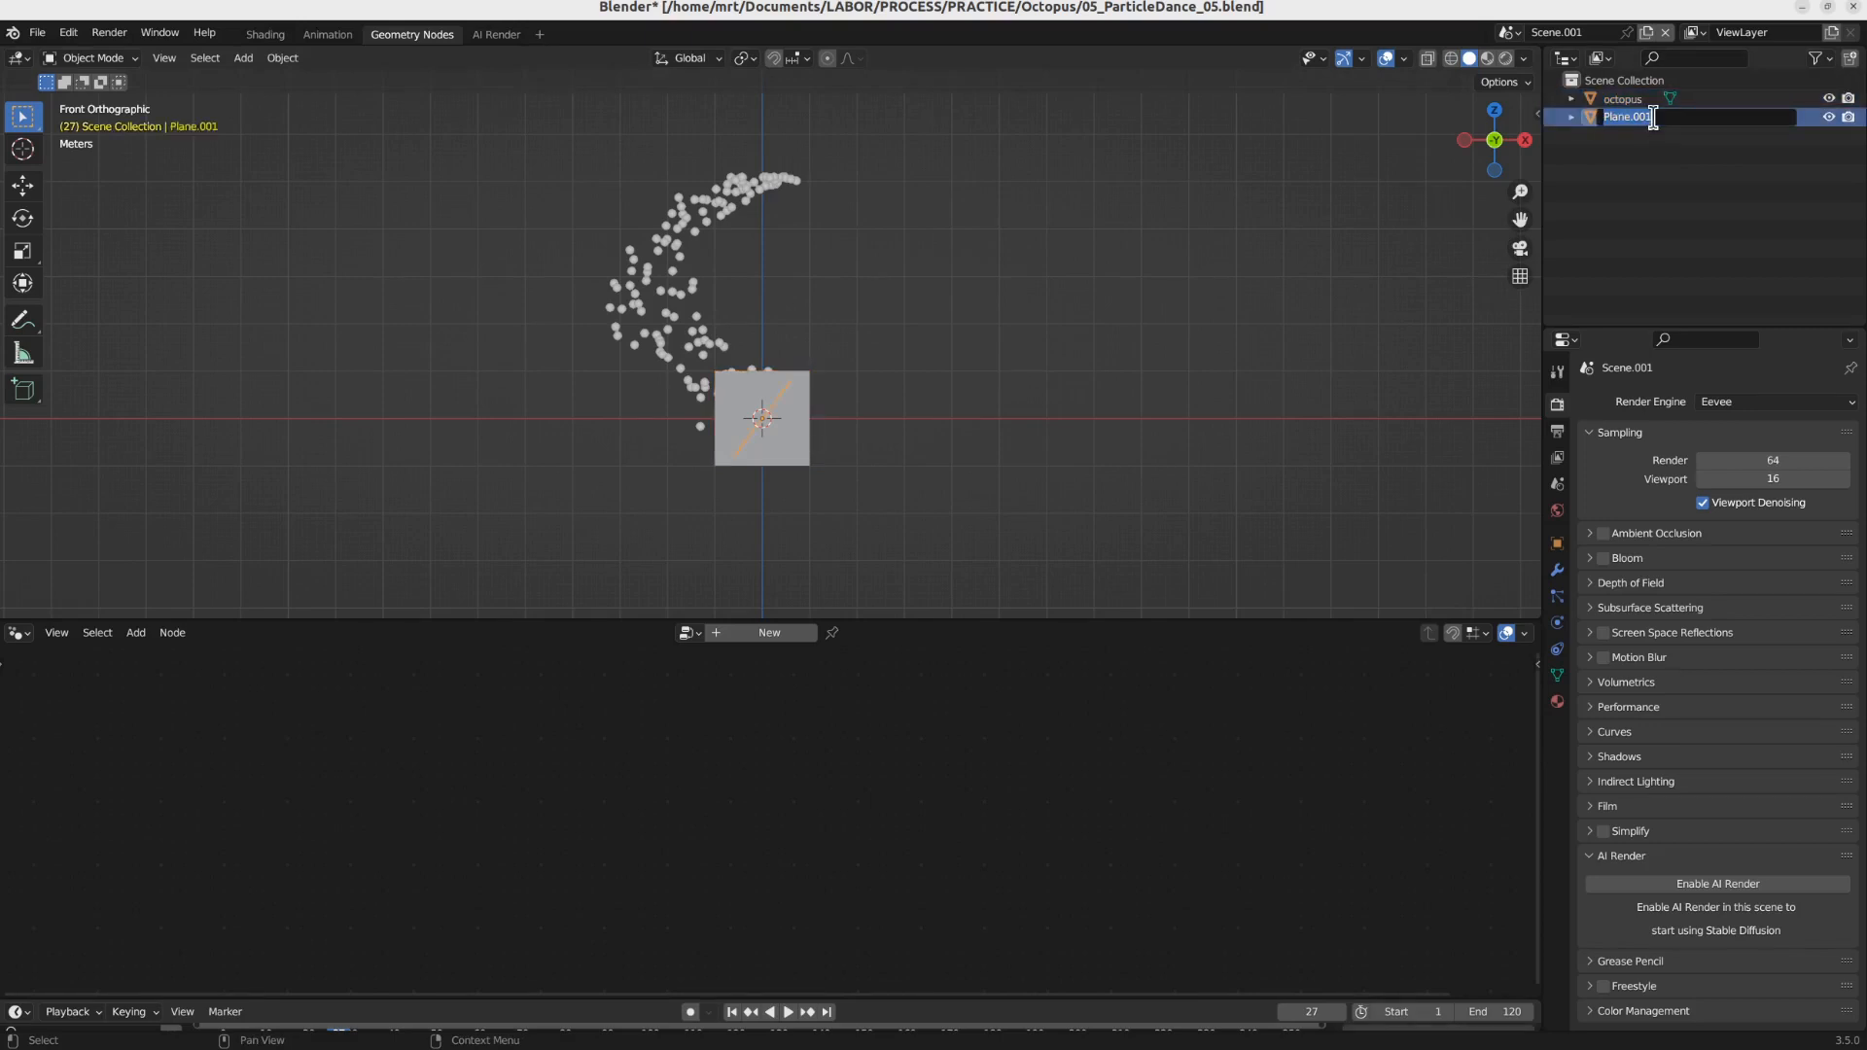
pyautogui.write('particles')
pyautogui.press('Return')
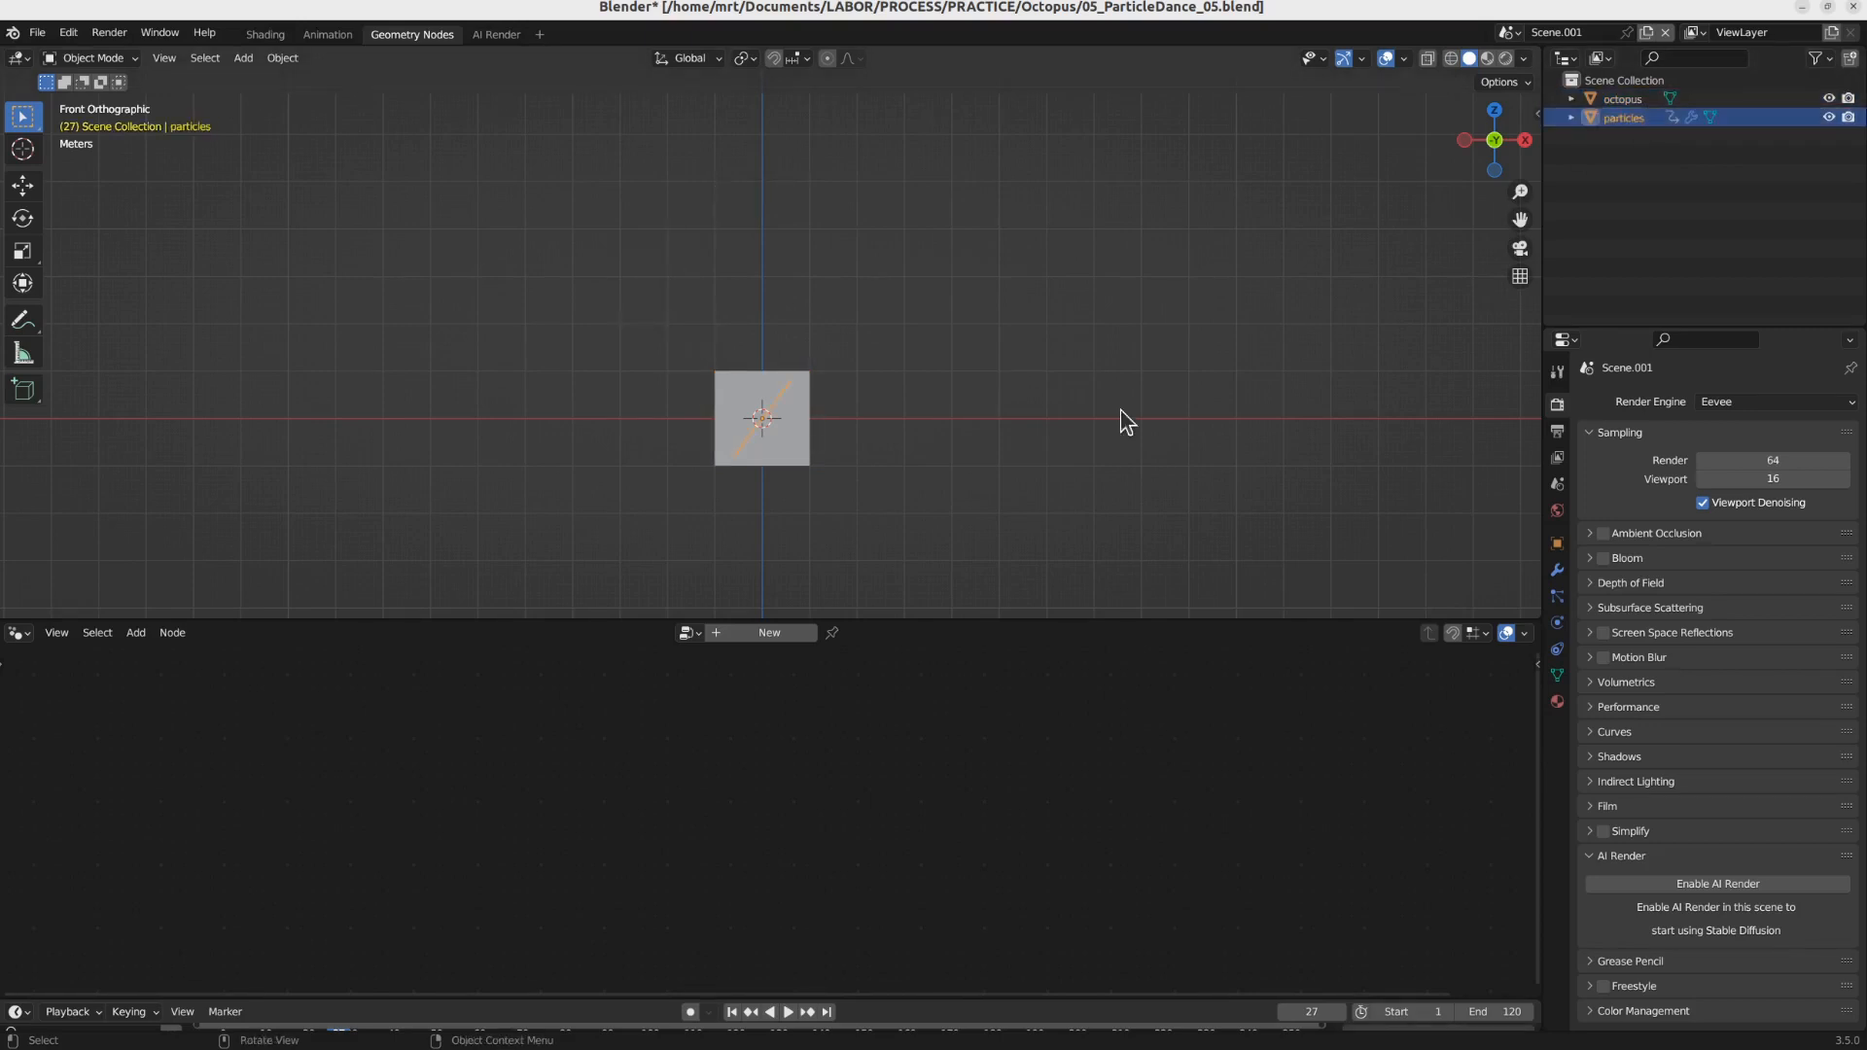
# Step: Collapse the octopus cube into a single vertex by scaling its mesh to 0 and merging the vertices by distance
pyautogui.click(809, 373)
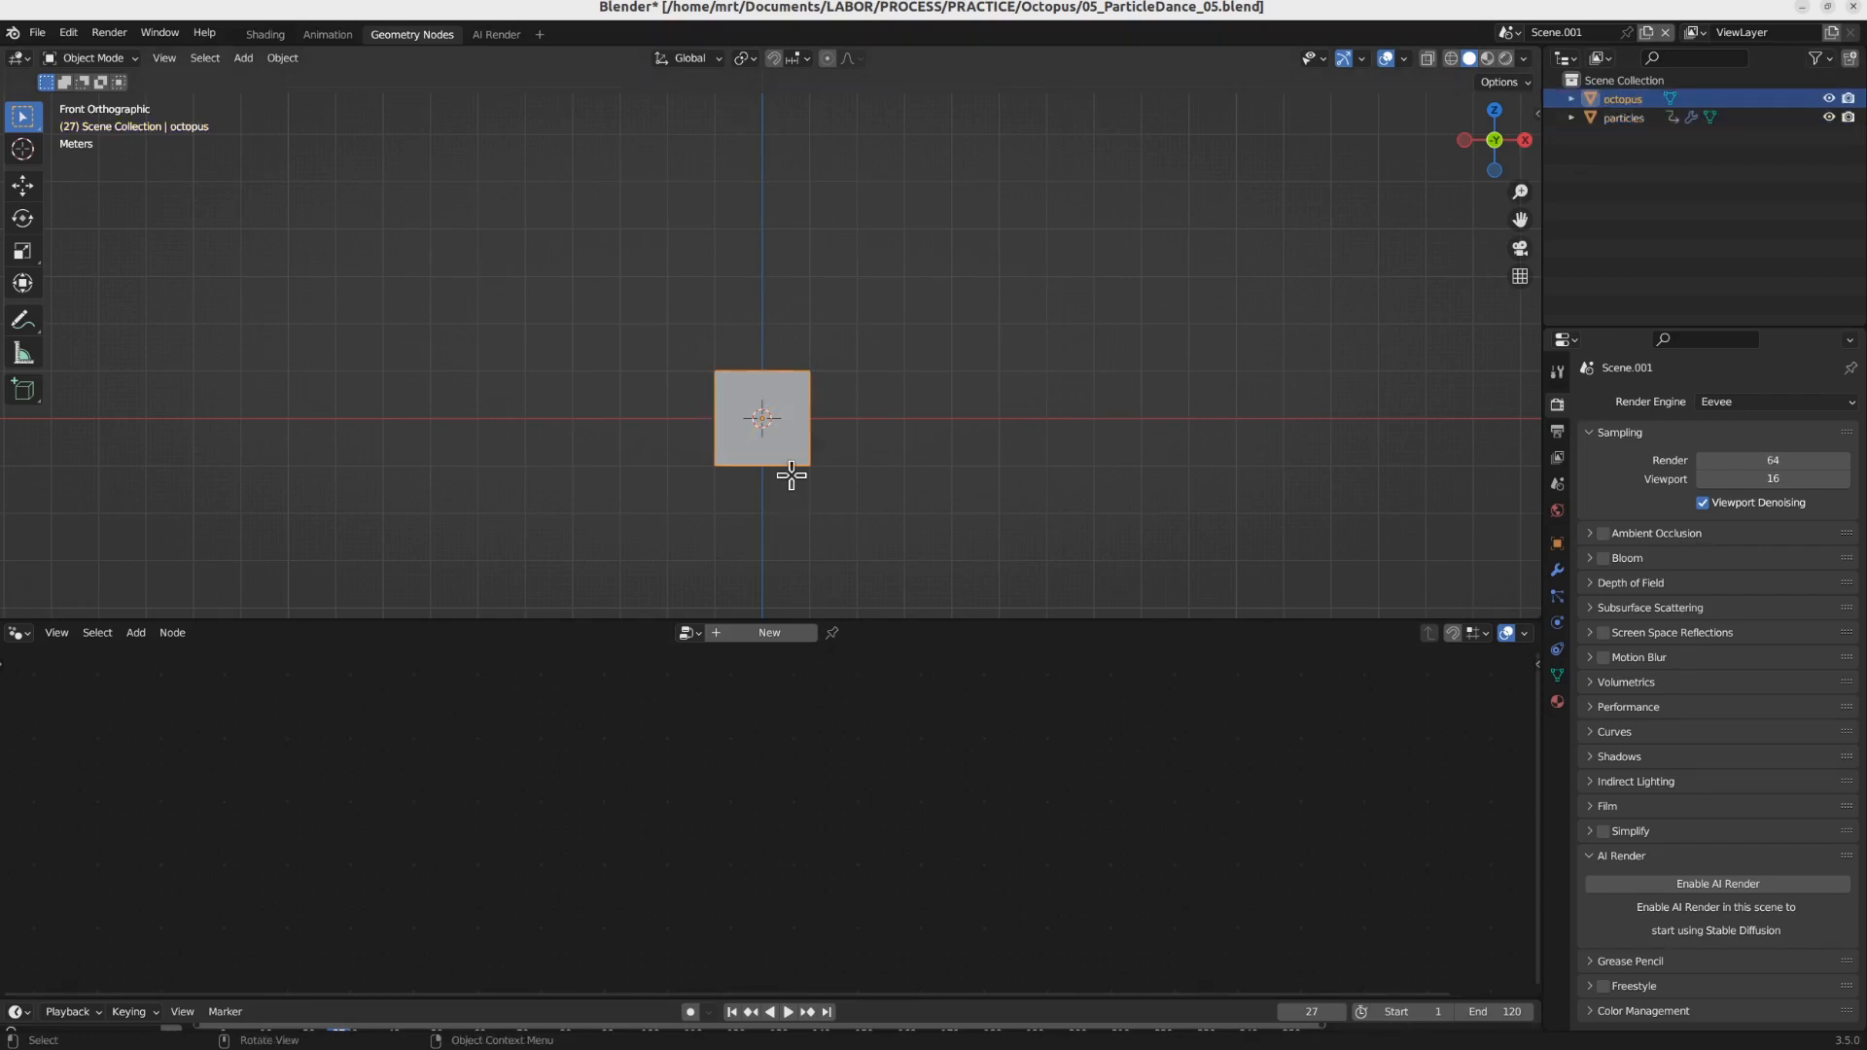
pyautogui.press('Tab')
pyautogui.moveTo(689, 362); pyautogui.dragTo(782, 420, button='middle')
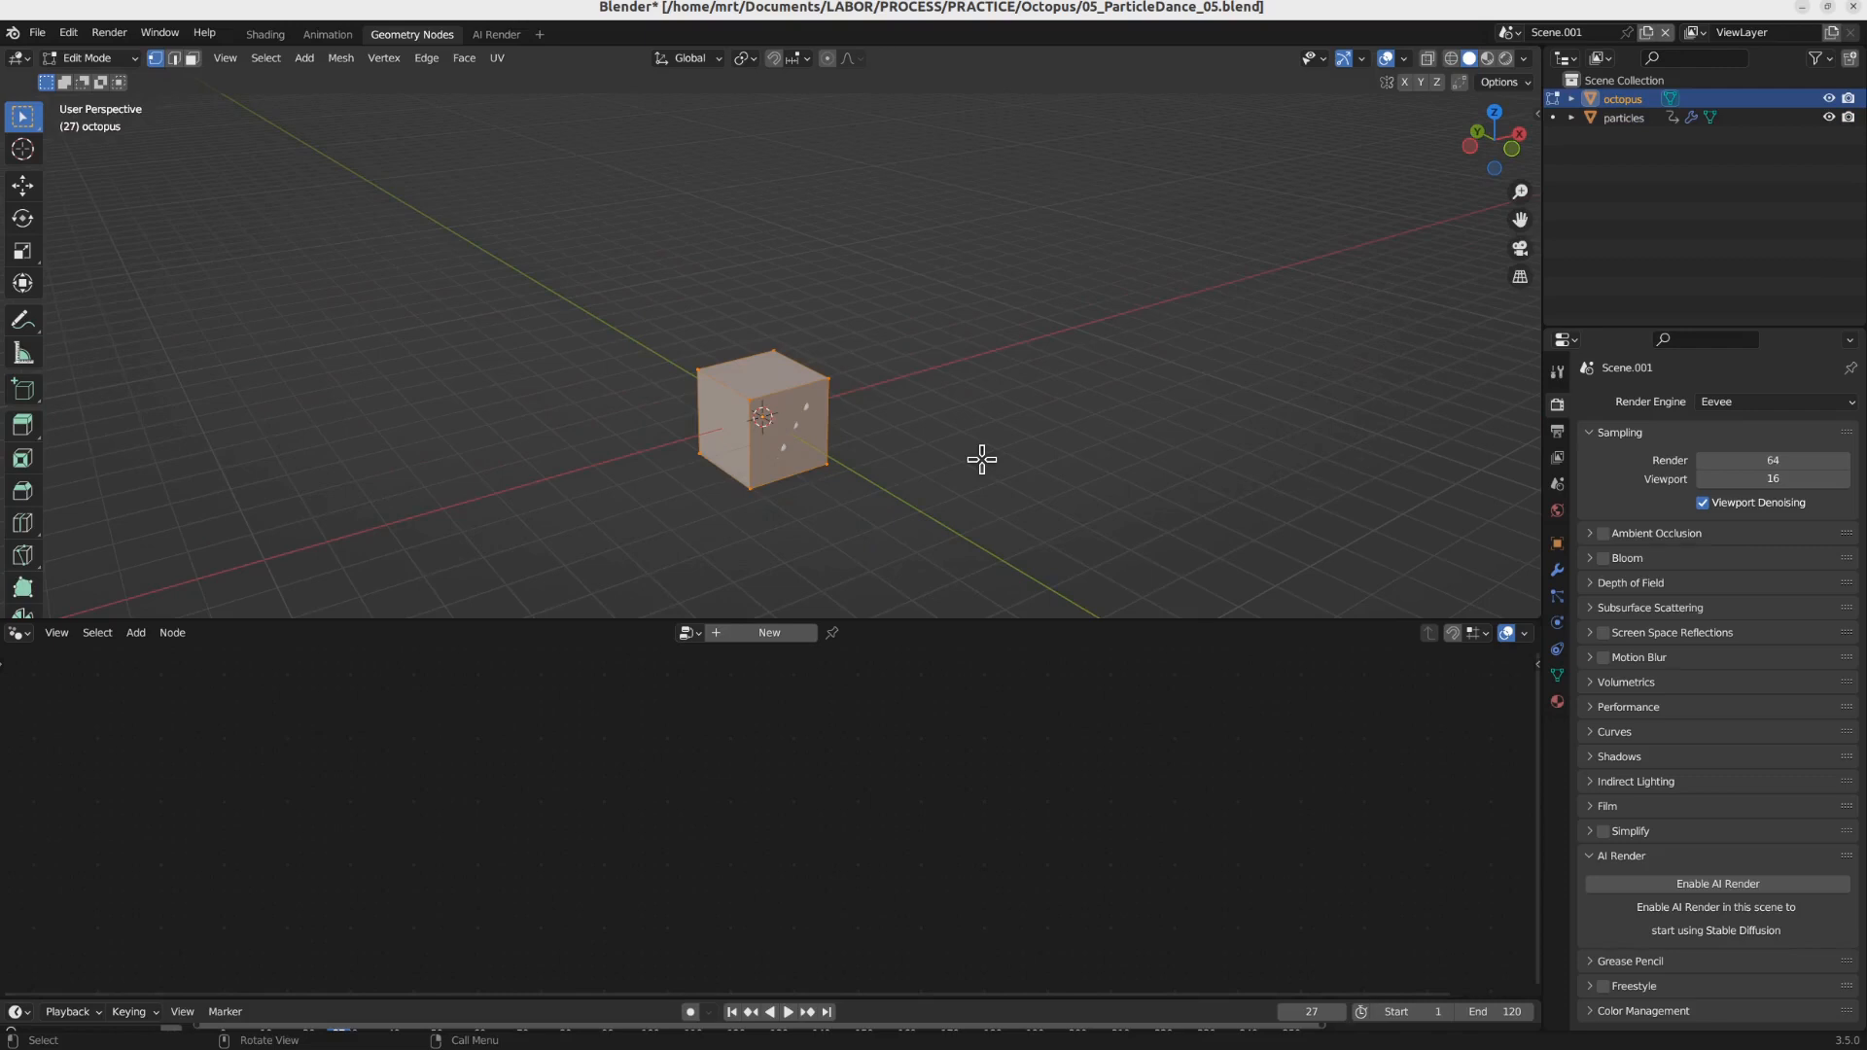
pyautogui.press('s')
pyautogui.press('0')
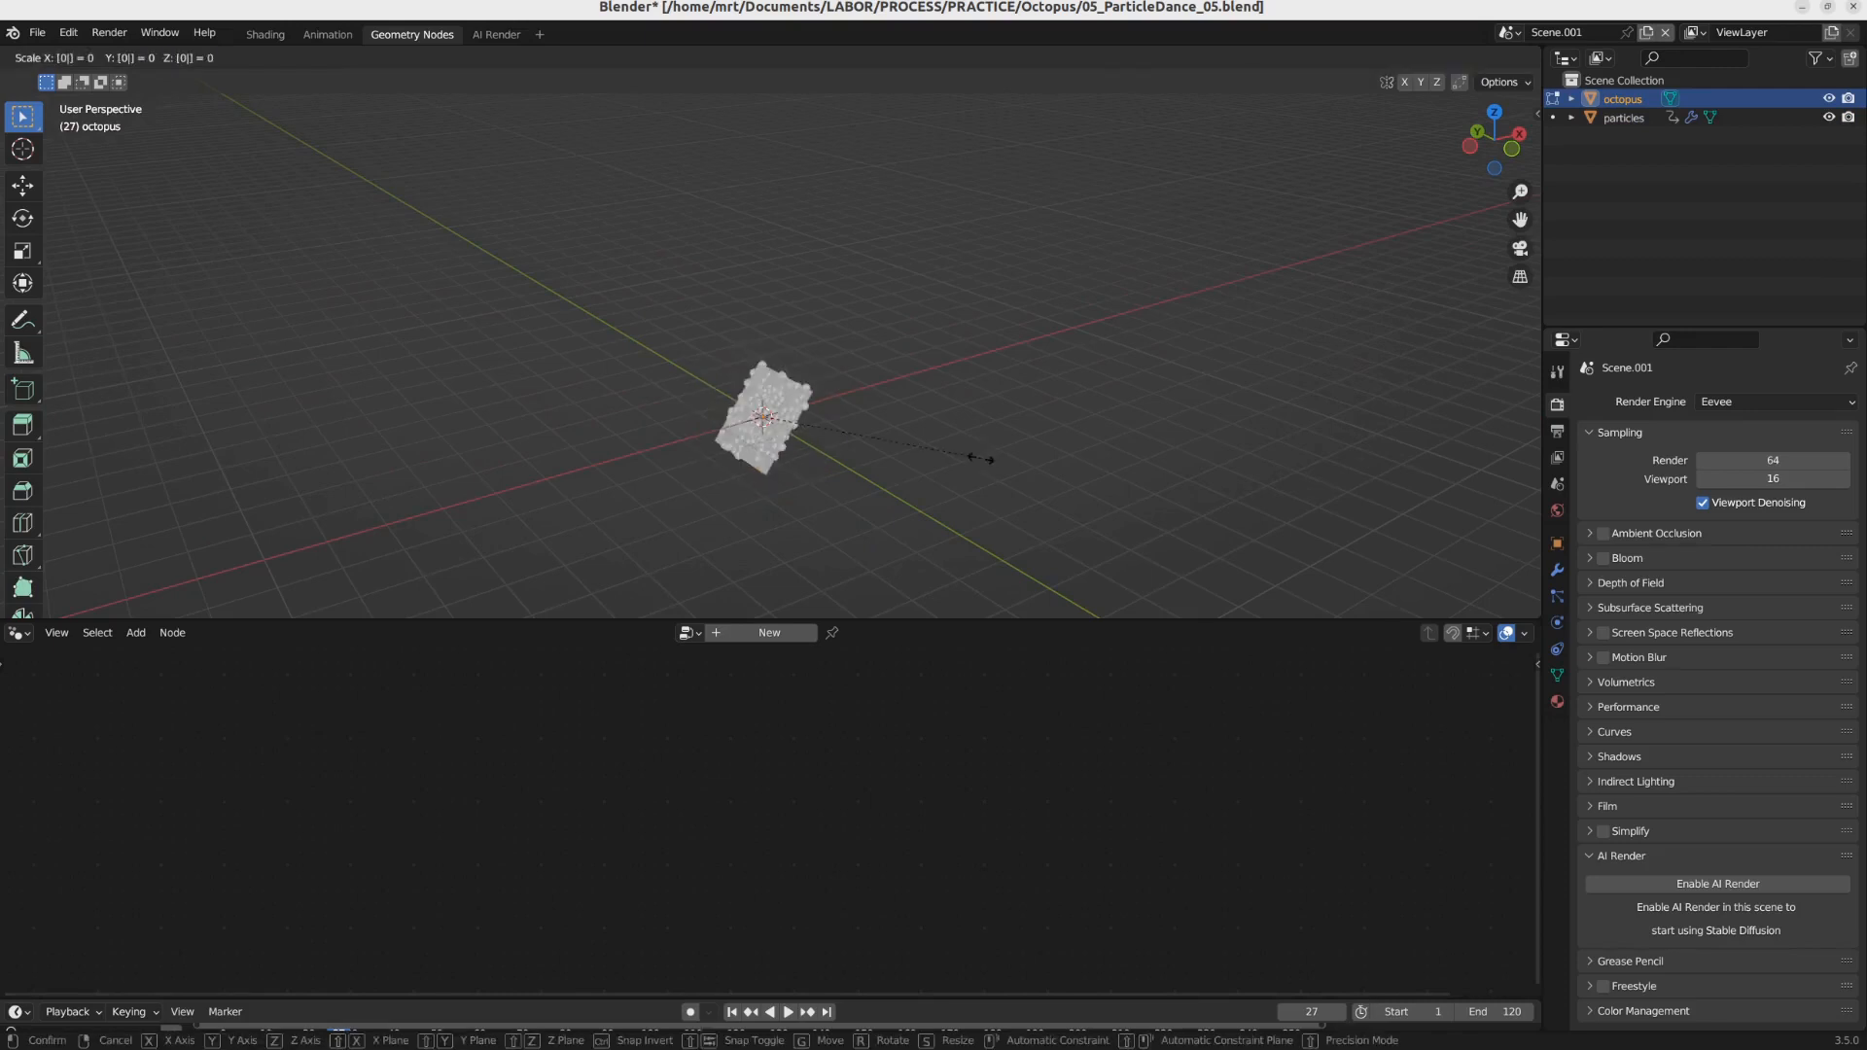
pyautogui.press('Return')
pyautogui.click(346, 64)
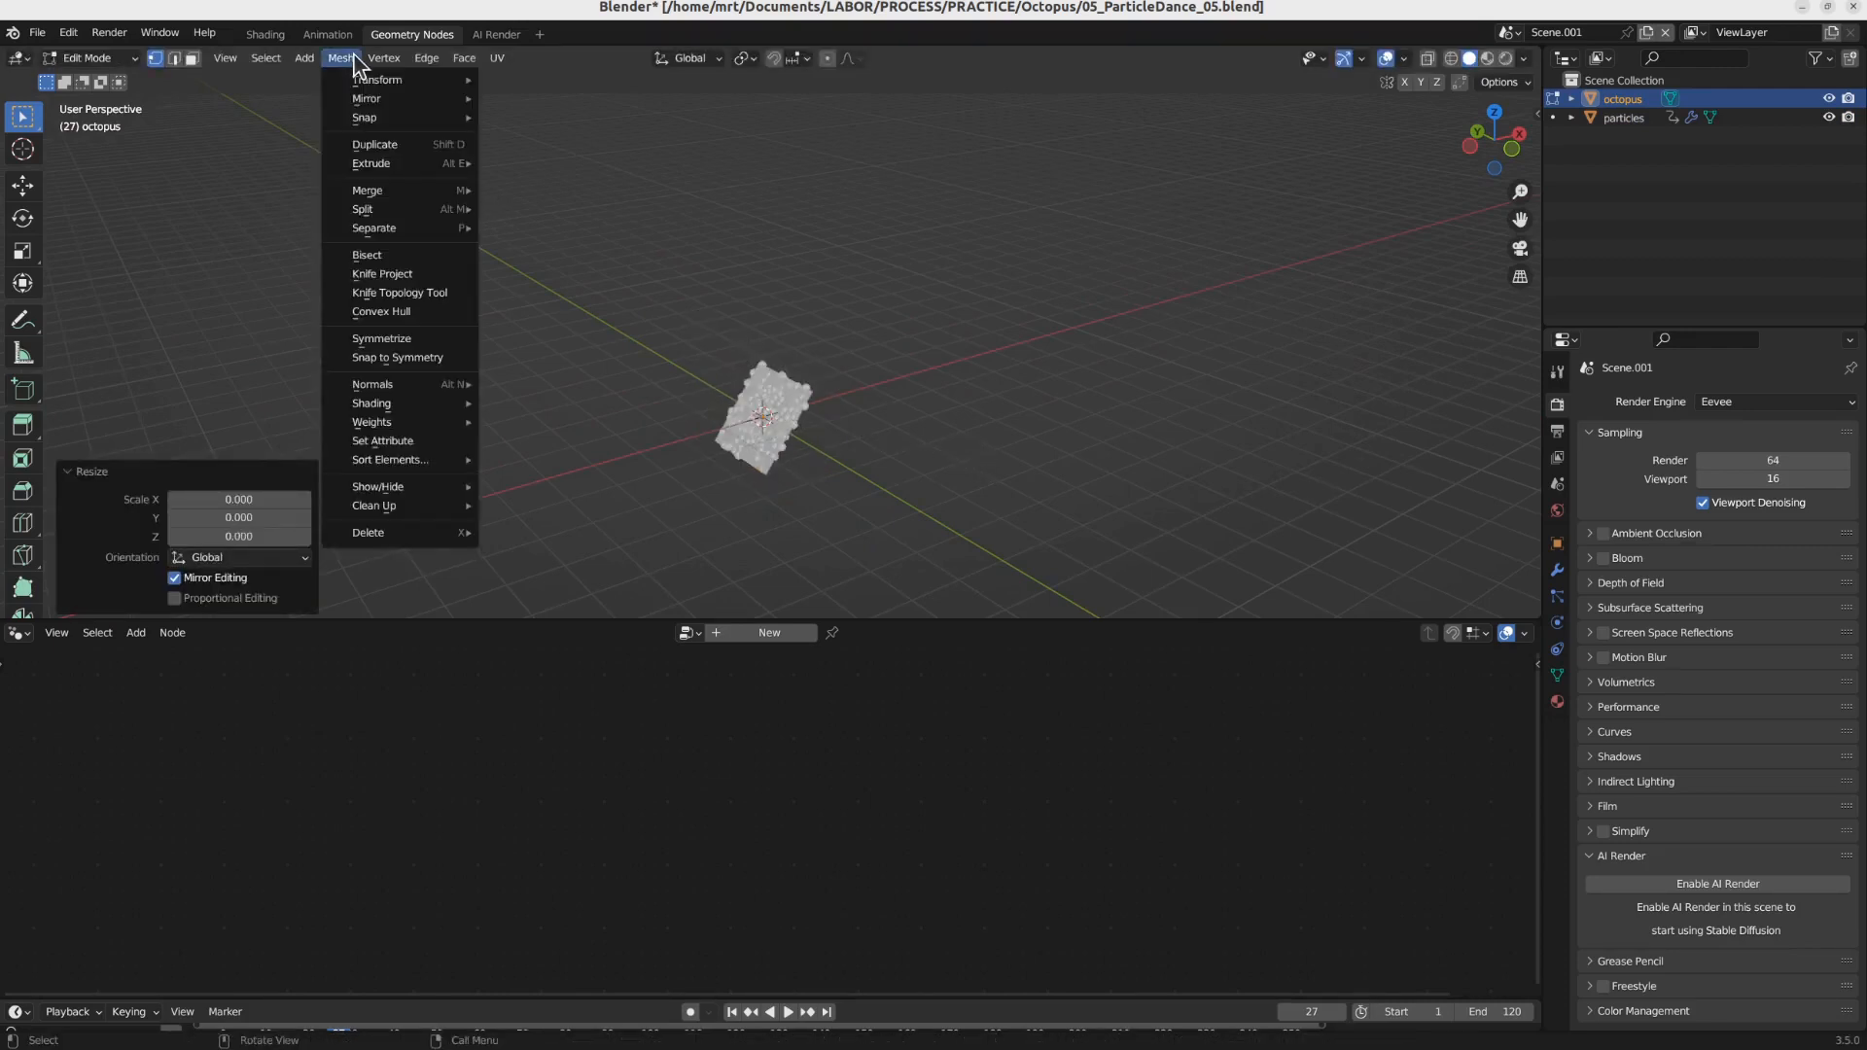
pyautogui.moveTo(473, 512)
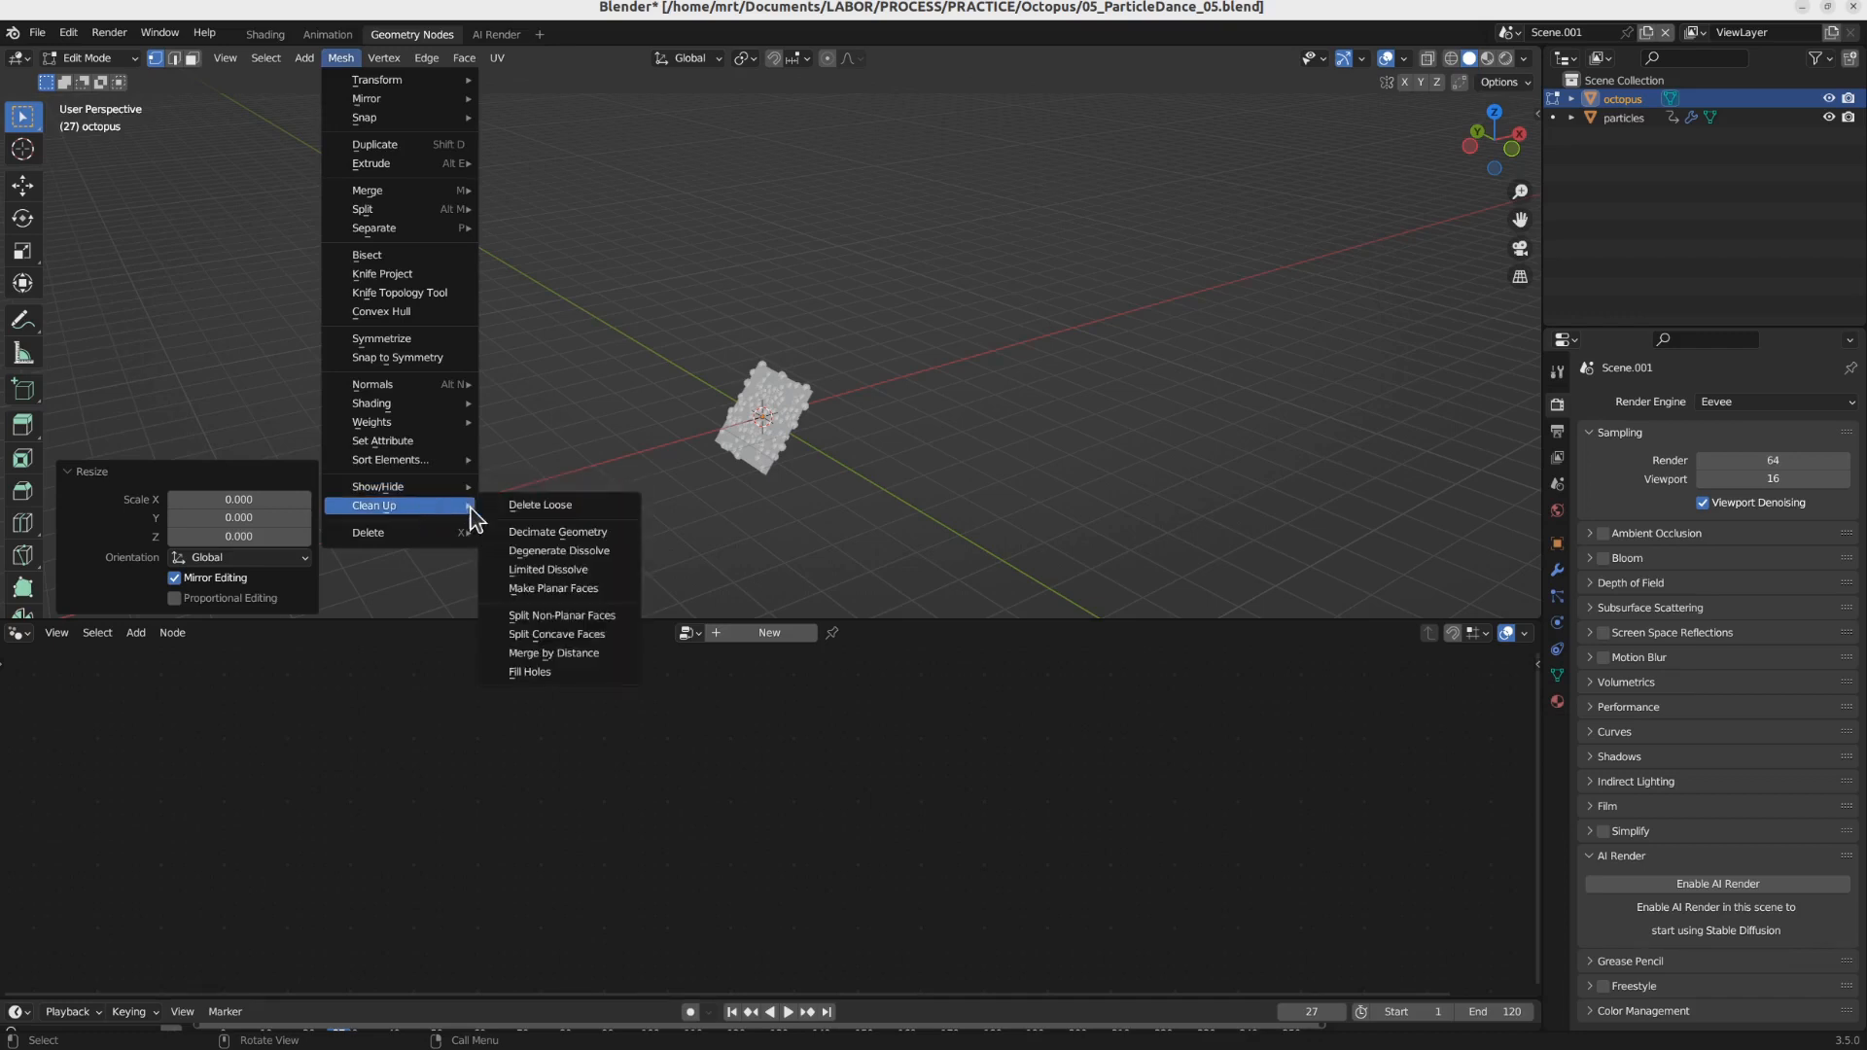
pyautogui.click(569, 653)
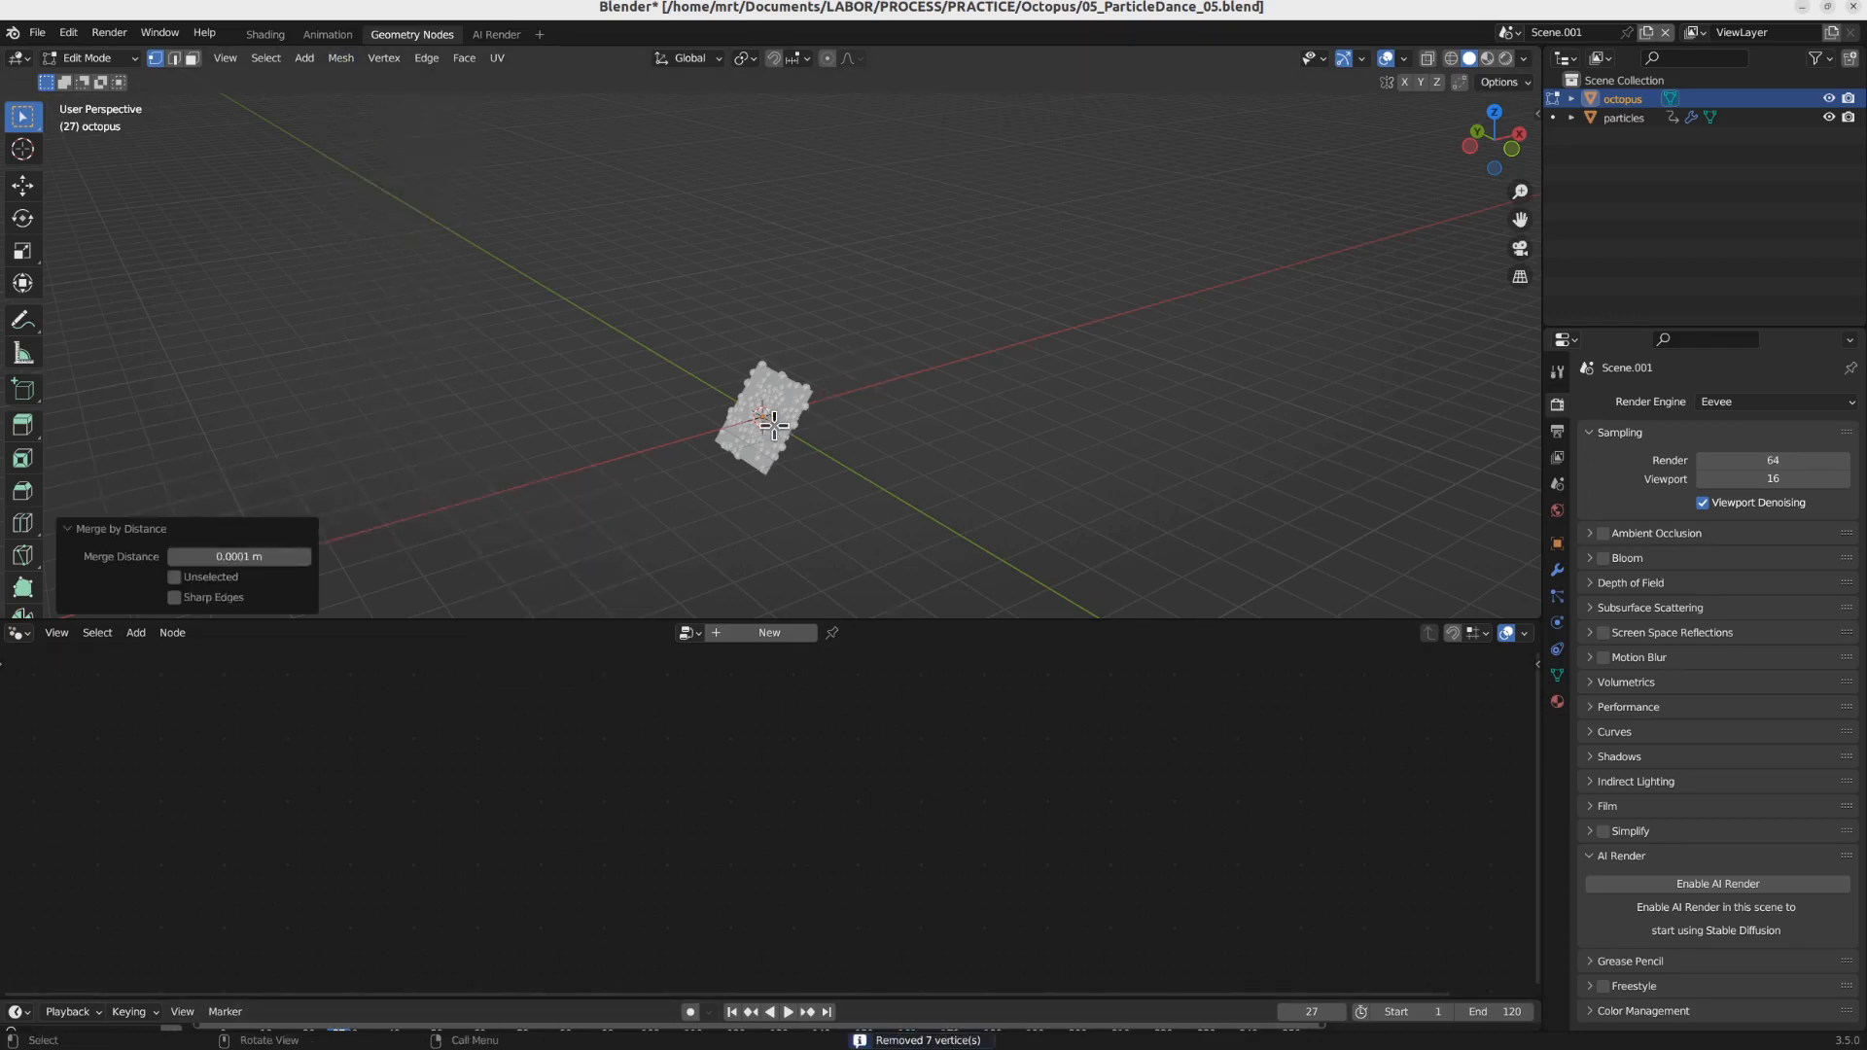
pyautogui.press('Tab')
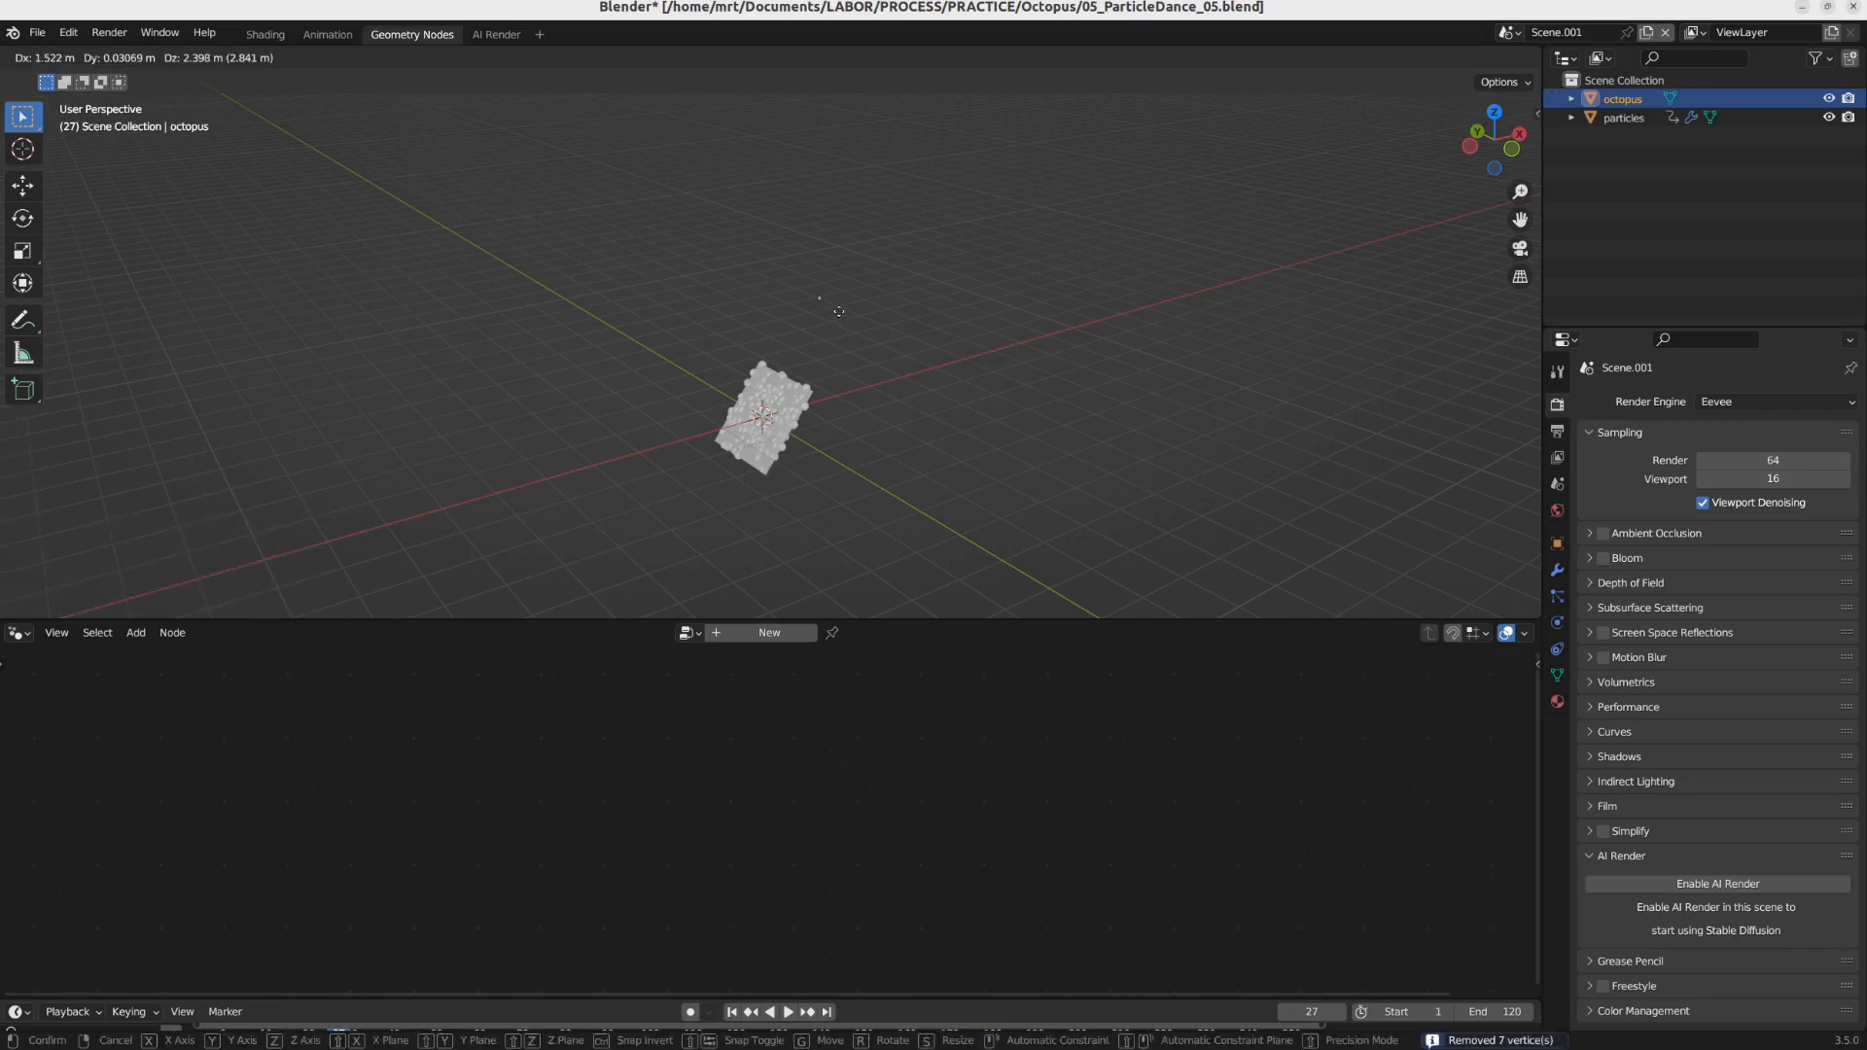
# Step: Create a new geometry node tree on the octopus object
pyautogui.click(770, 634)
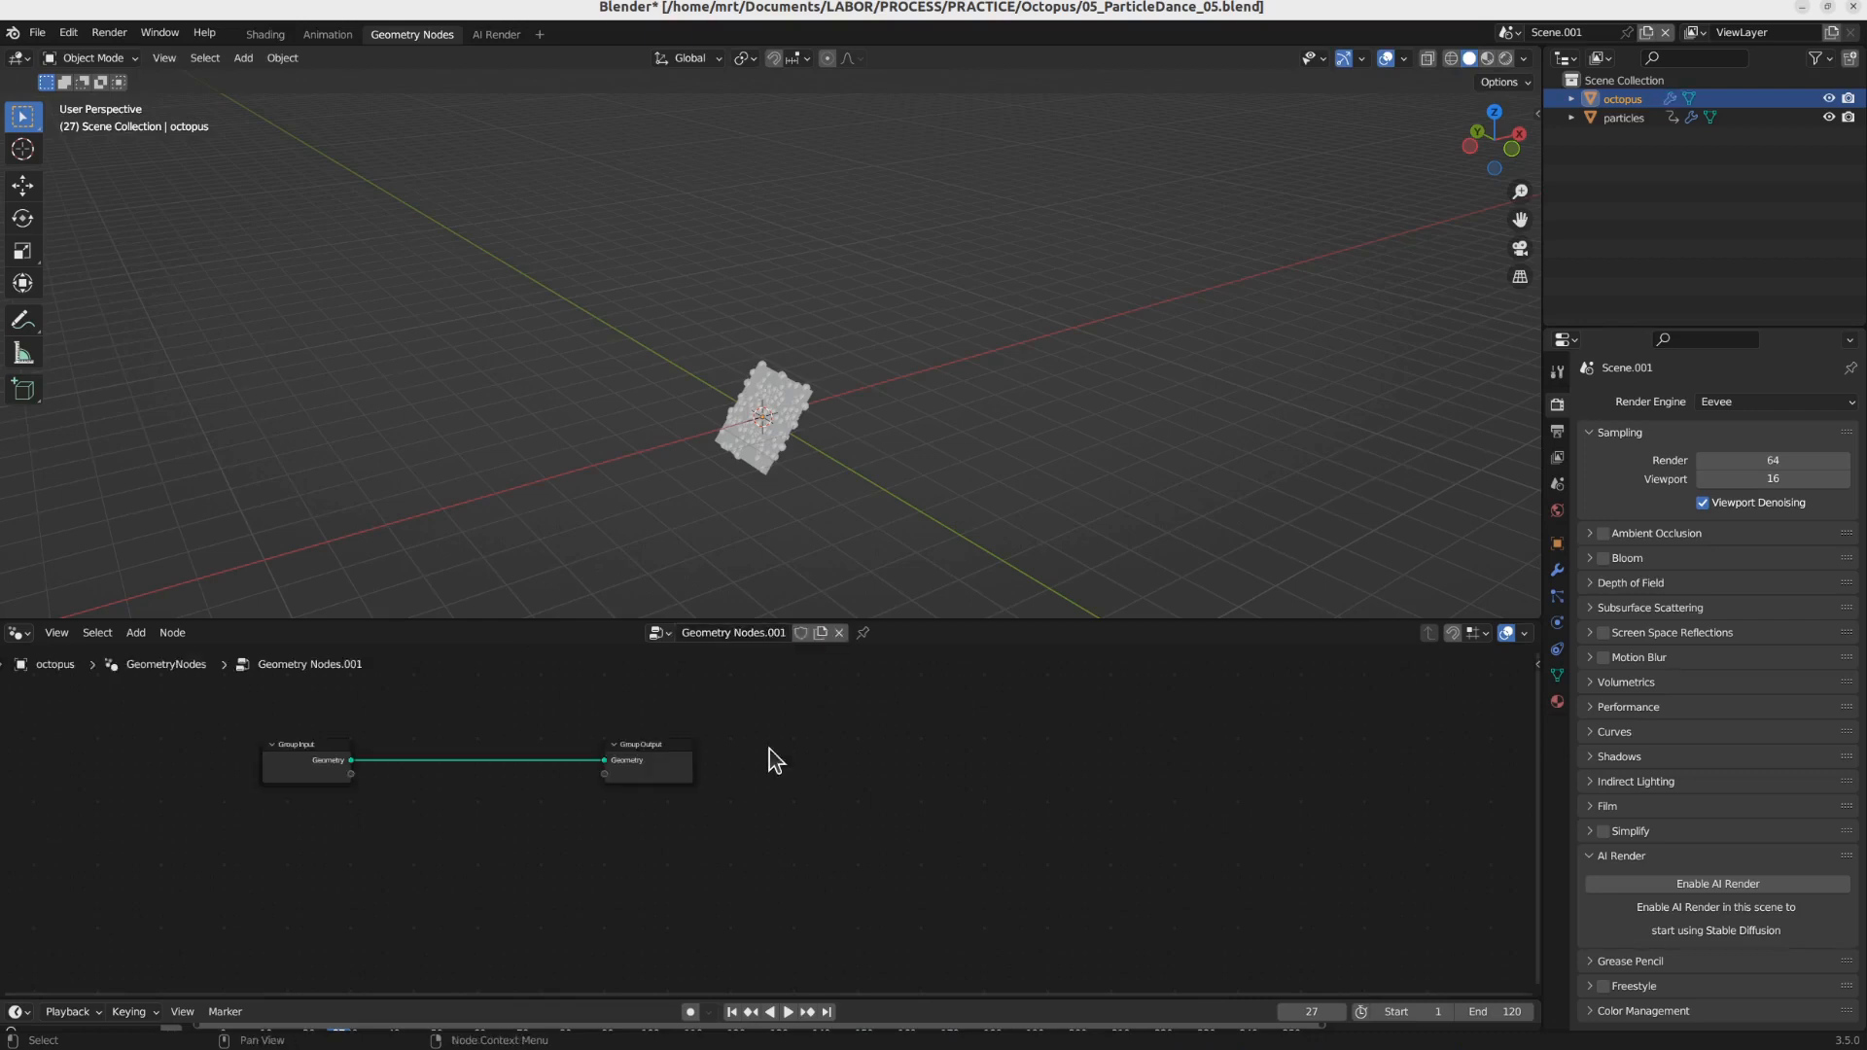
pyautogui.moveTo(492, 751); pyautogui.dragTo(662, 751, button='middle')
pyautogui.hotkey('shift', 'a')
pyautogui.moveTo(622, 818)
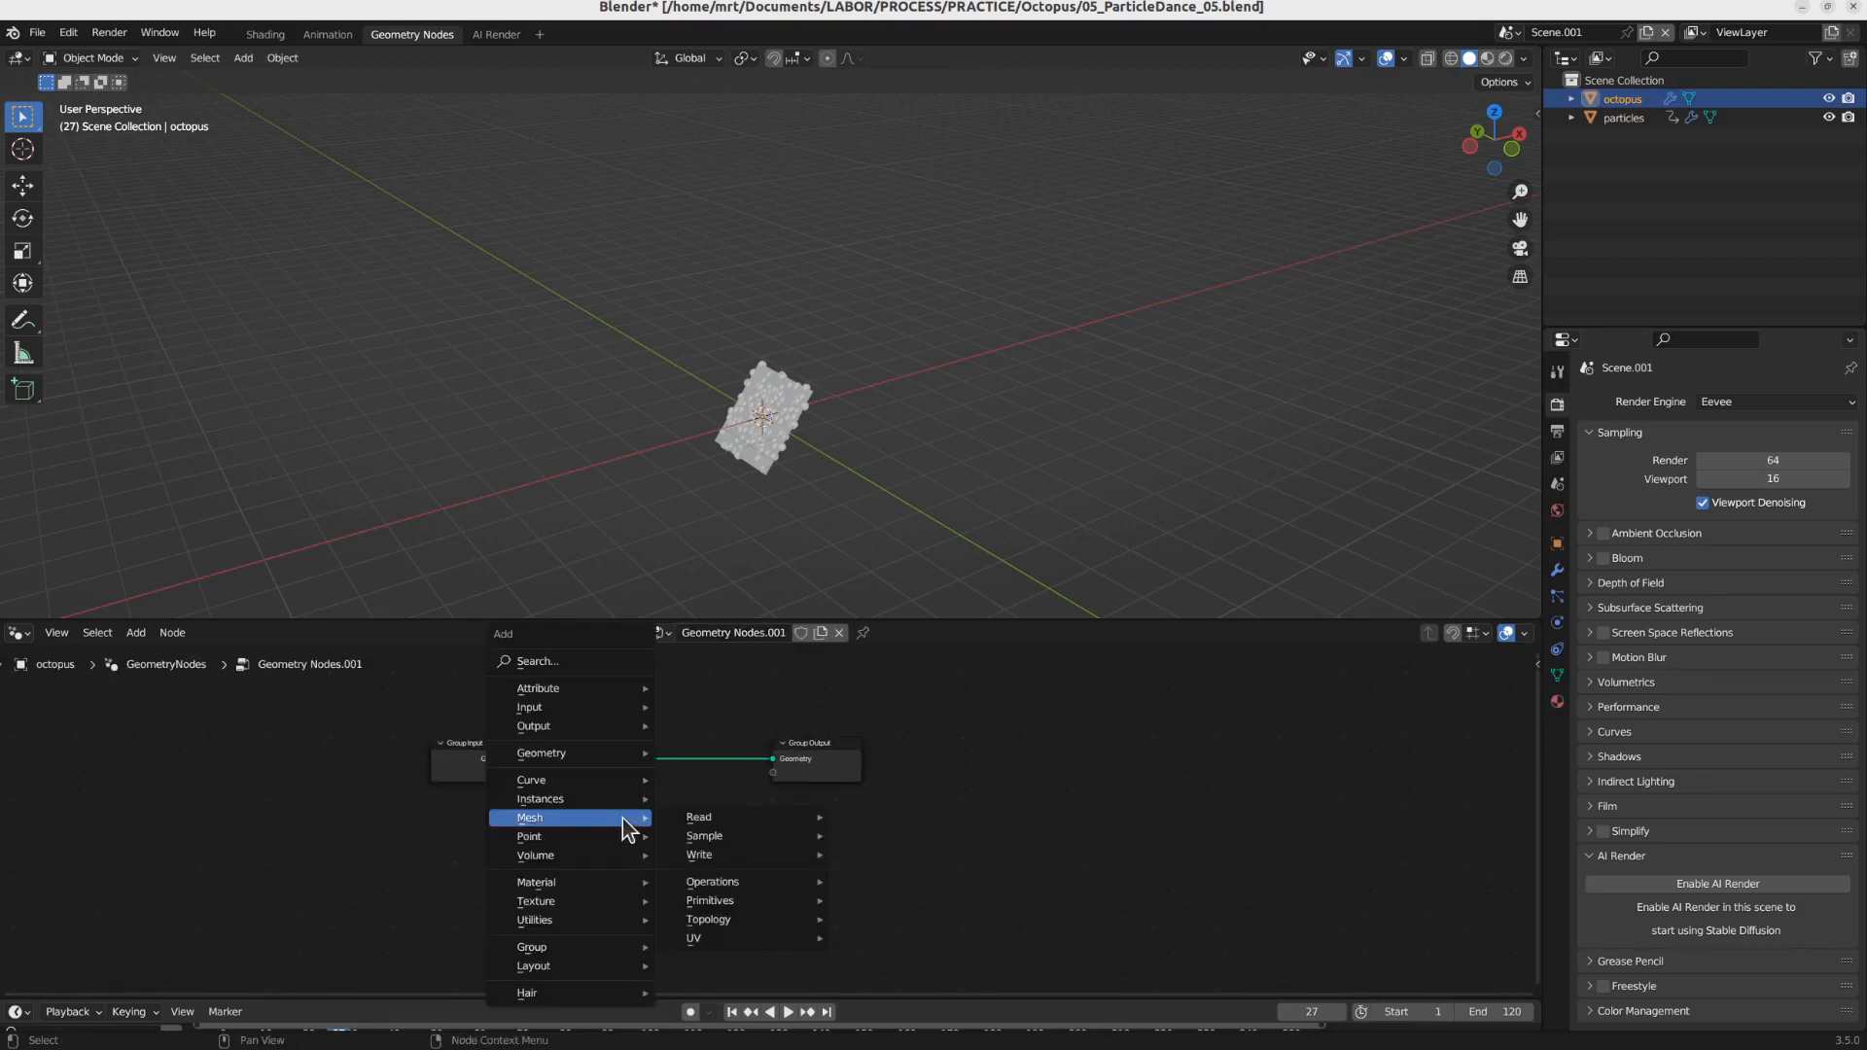
pyautogui.moveTo(623, 893)
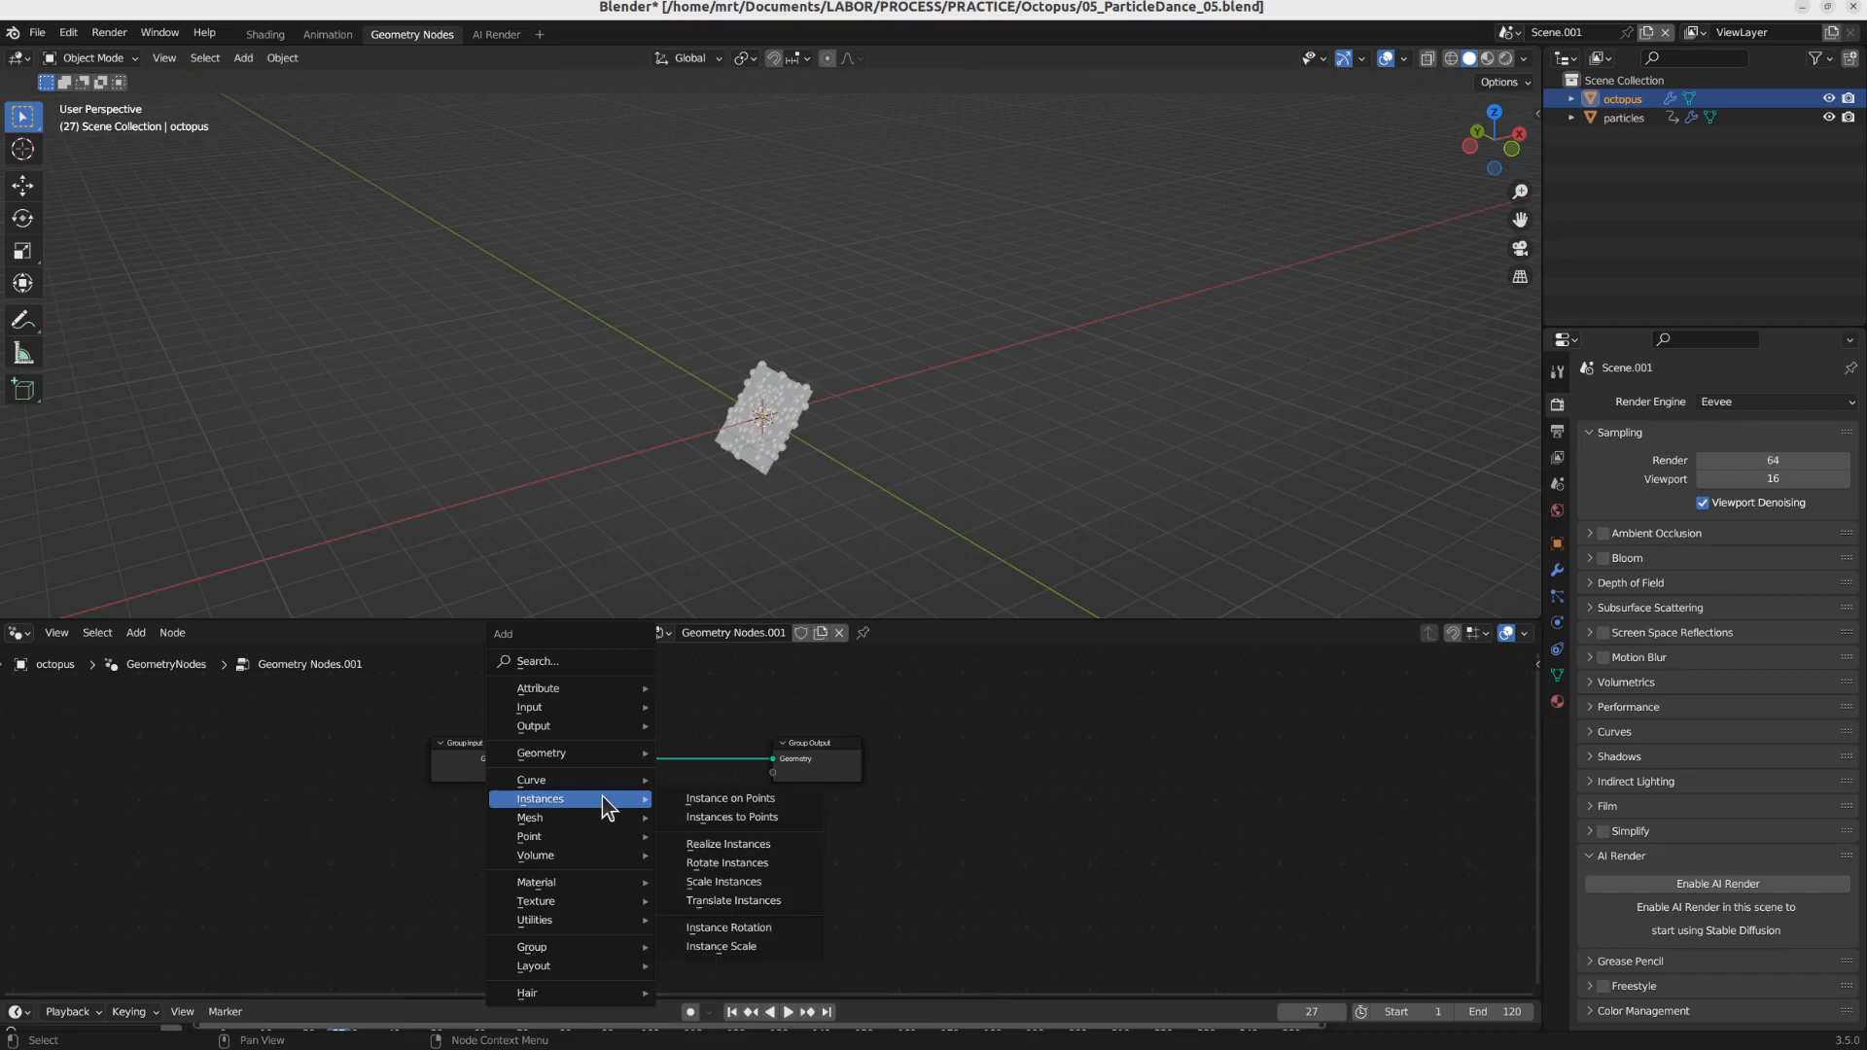
# Step: Add a Particle Instance modifier to octopus with particles as its object, placed above the GeometryNodes modifier
pyautogui.click(1557, 570)
pyautogui.click(1799, 402)
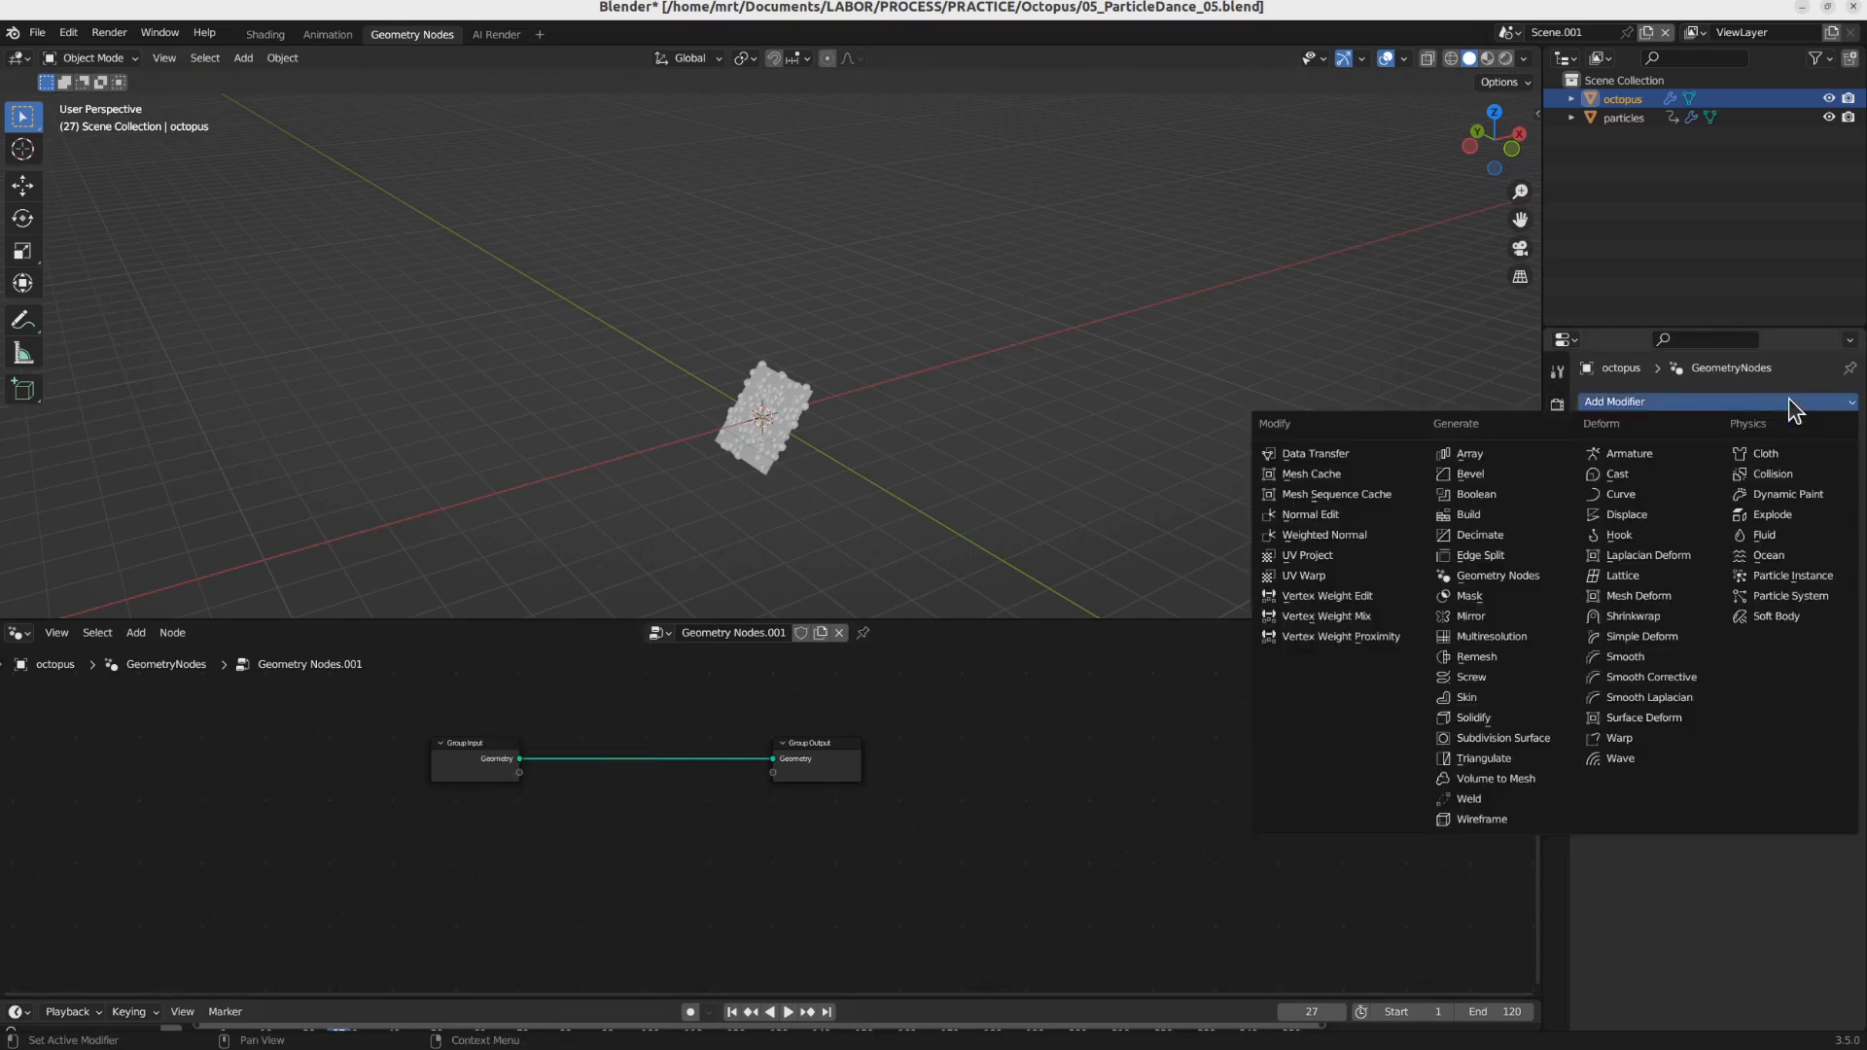
pyautogui.click(1801, 581)
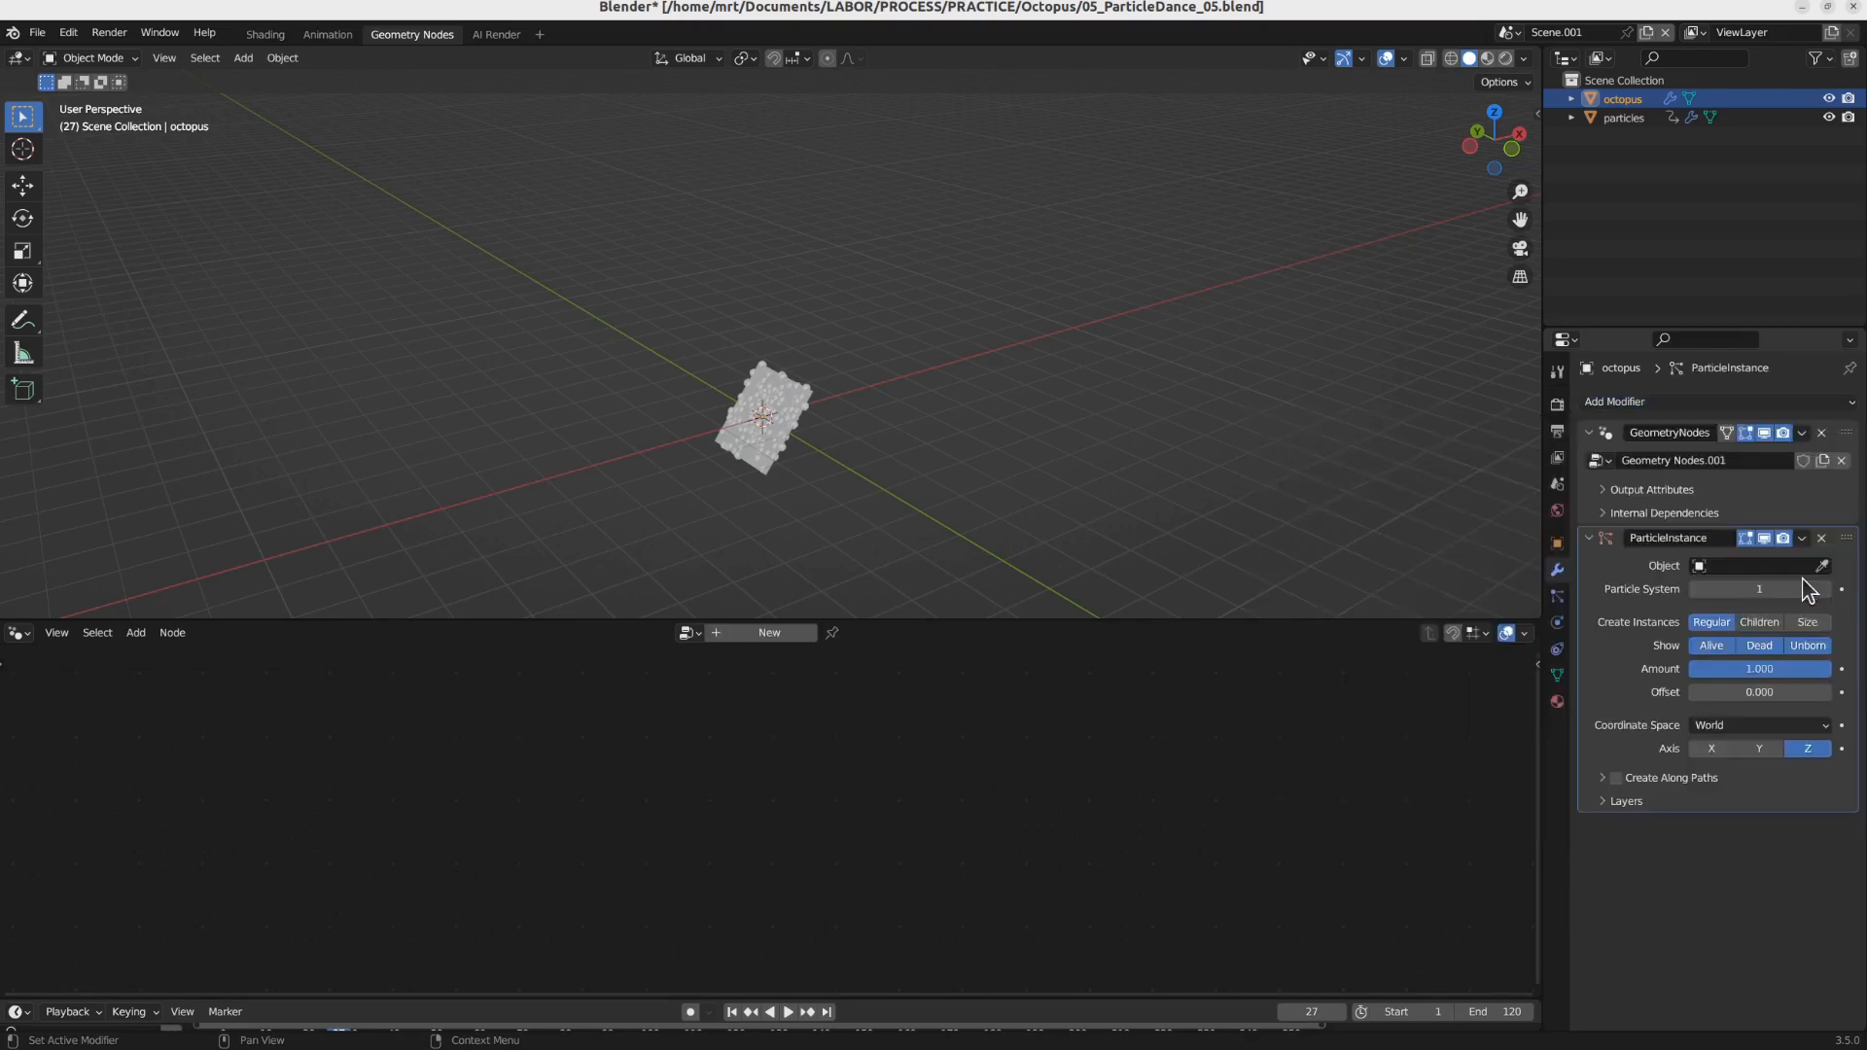
pyautogui.click(1755, 566)
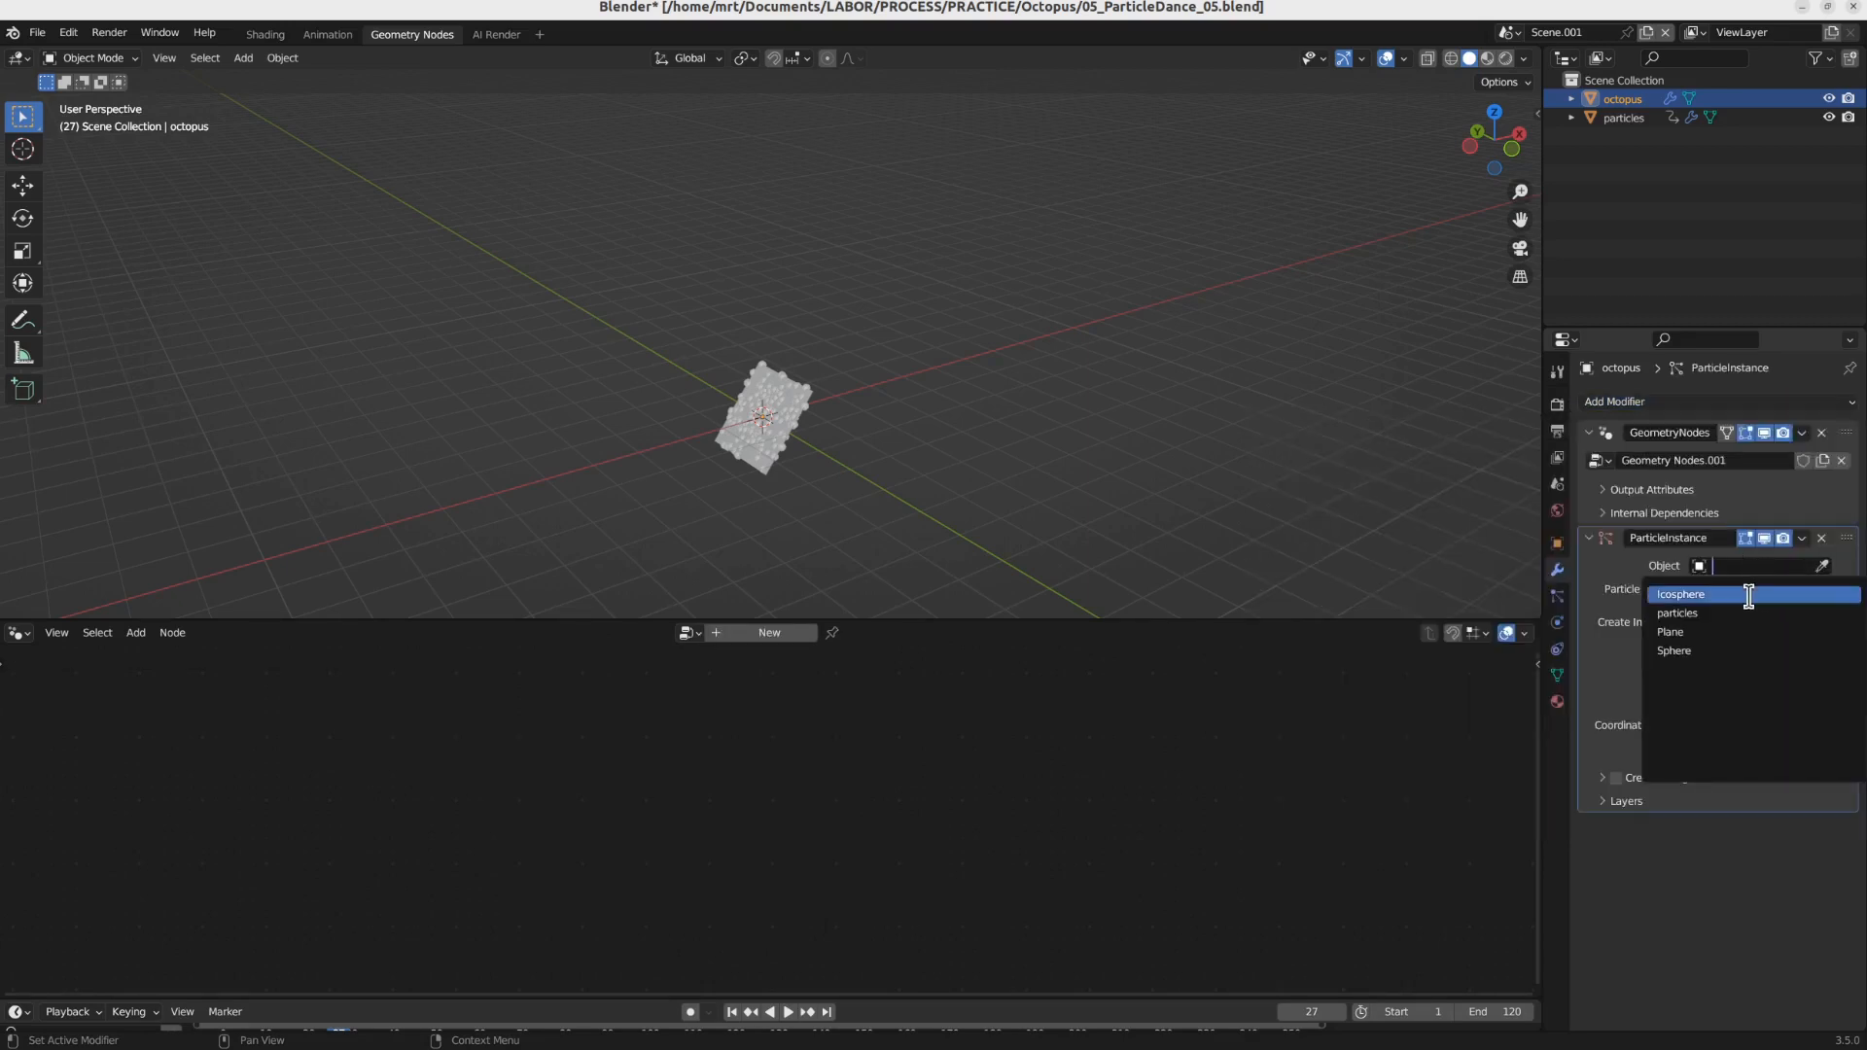
pyautogui.click(1741, 612)
pyautogui.moveTo(1847, 540); pyautogui.dragTo(1846, 417)
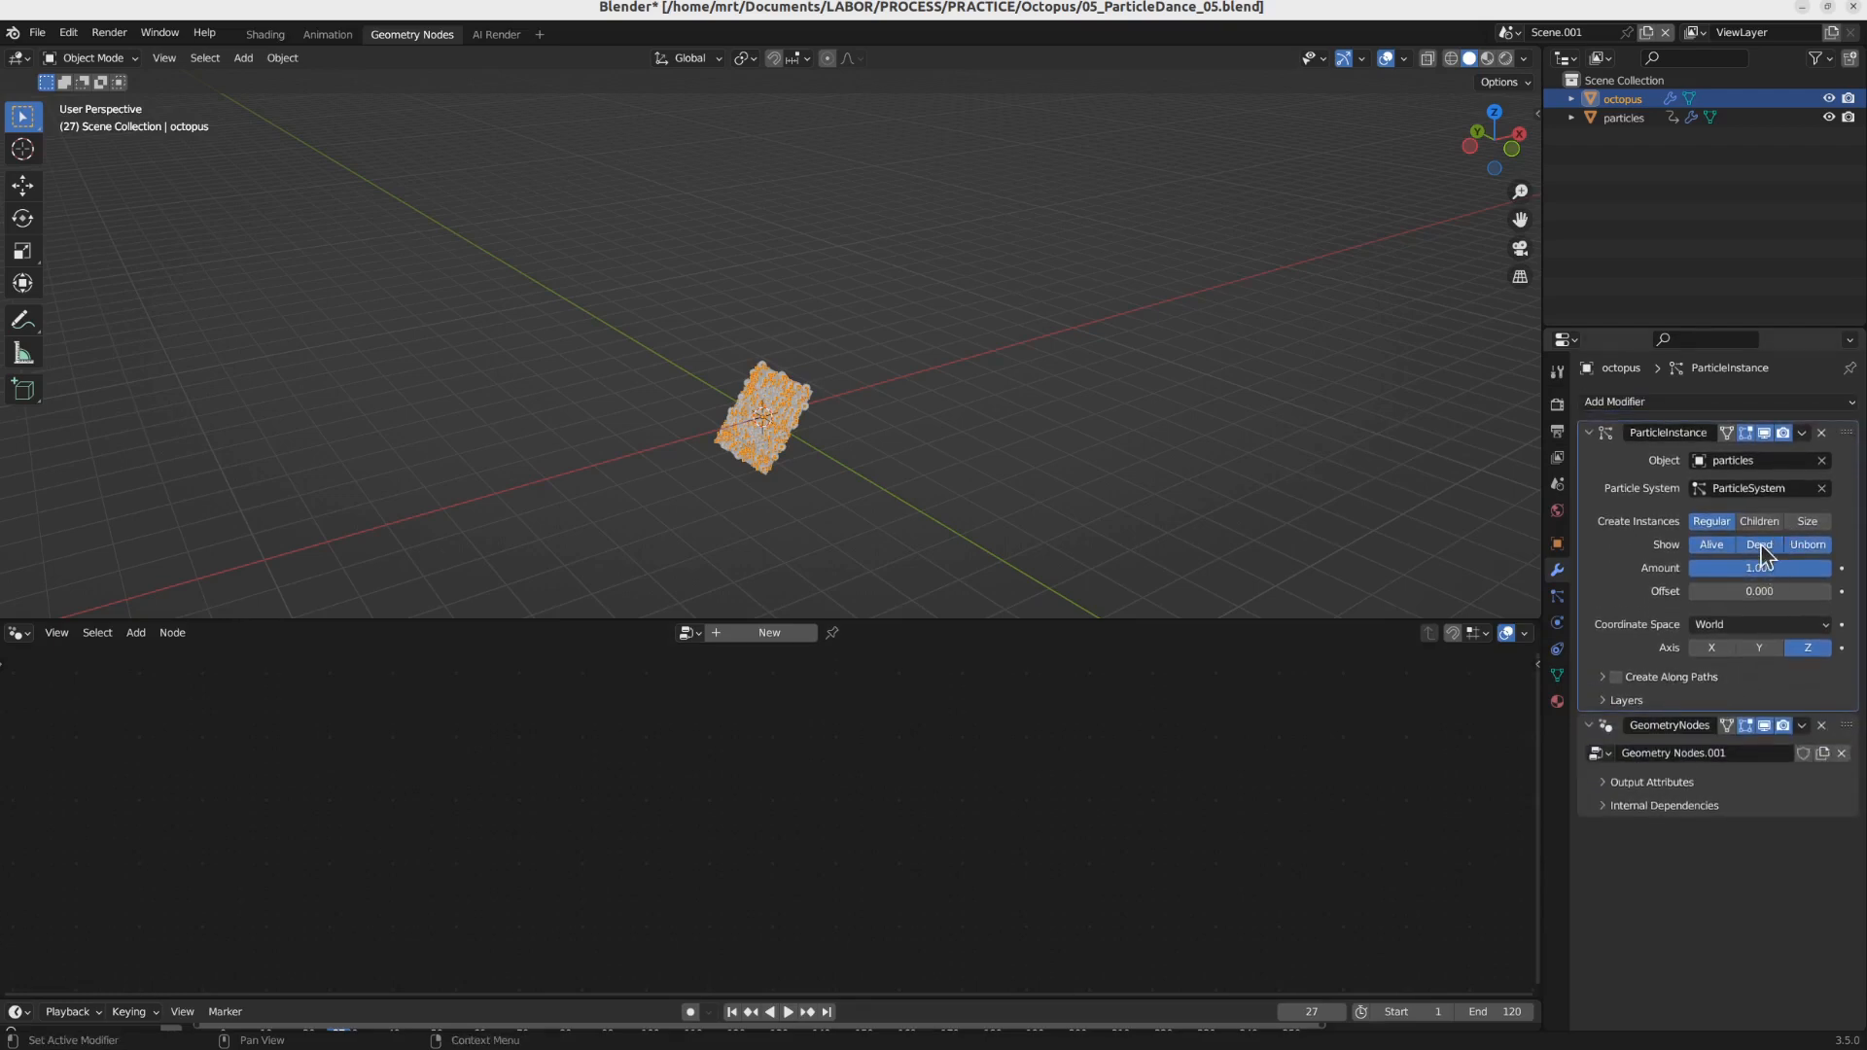
# Step: Limit the Particle Instance modifier to Alive particles by disabling Dead and Unborn, and check it in playback
pyautogui.click(1761, 546)
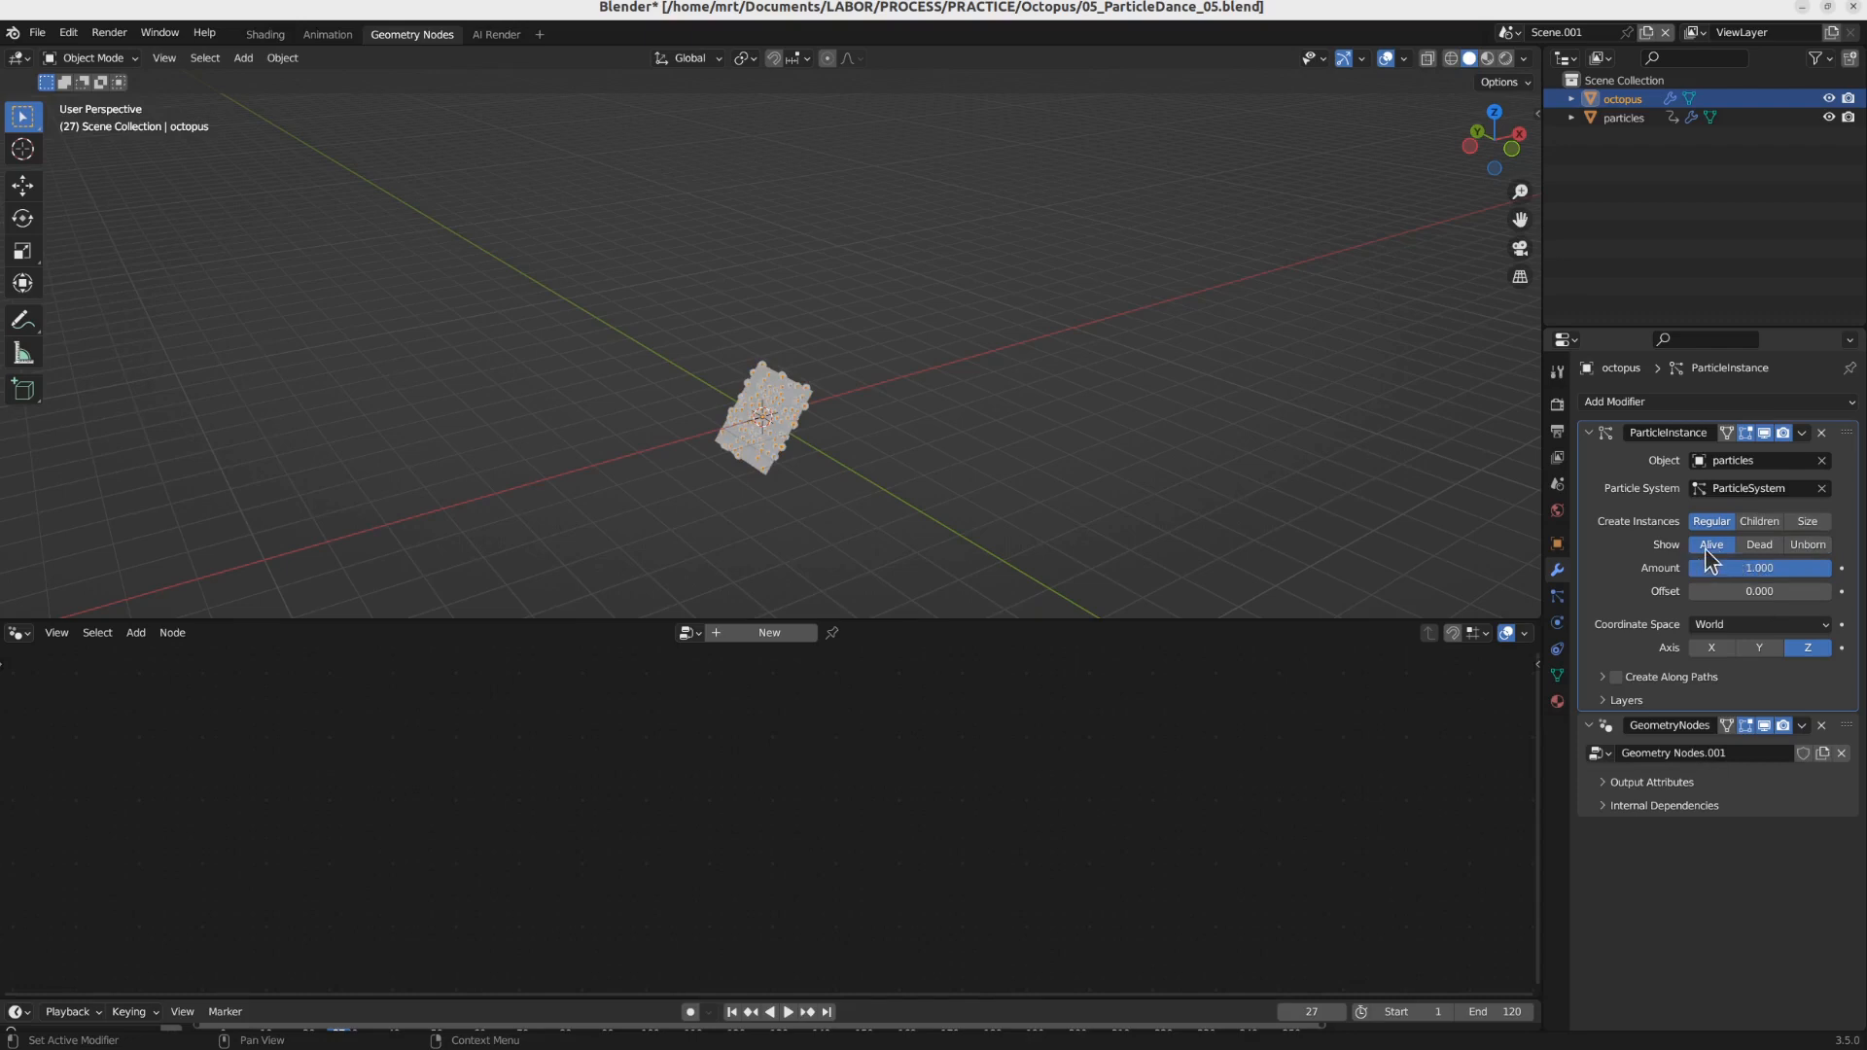
pyautogui.press('space')
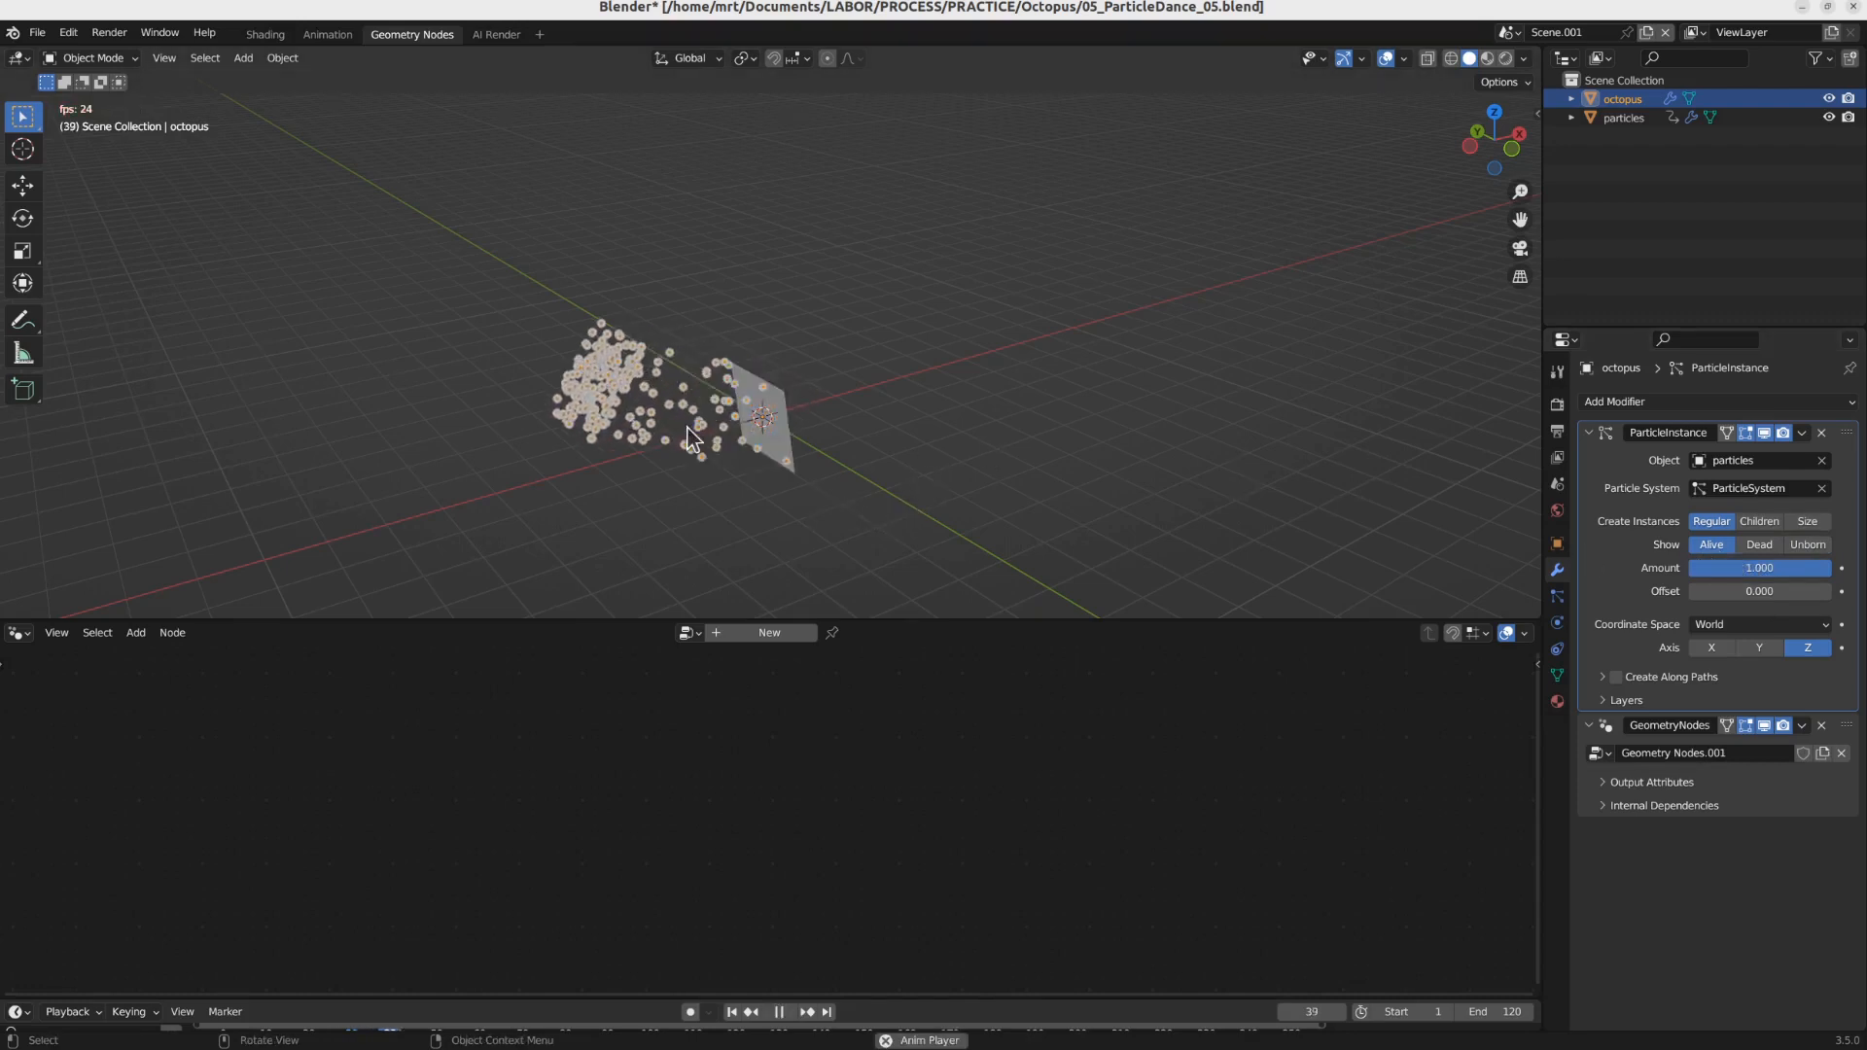
pyautogui.press('space')
# Step: Temporarily move the octopus object away from the emitter to check its instanced points during playback, and clear its location again
pyautogui.press('g')
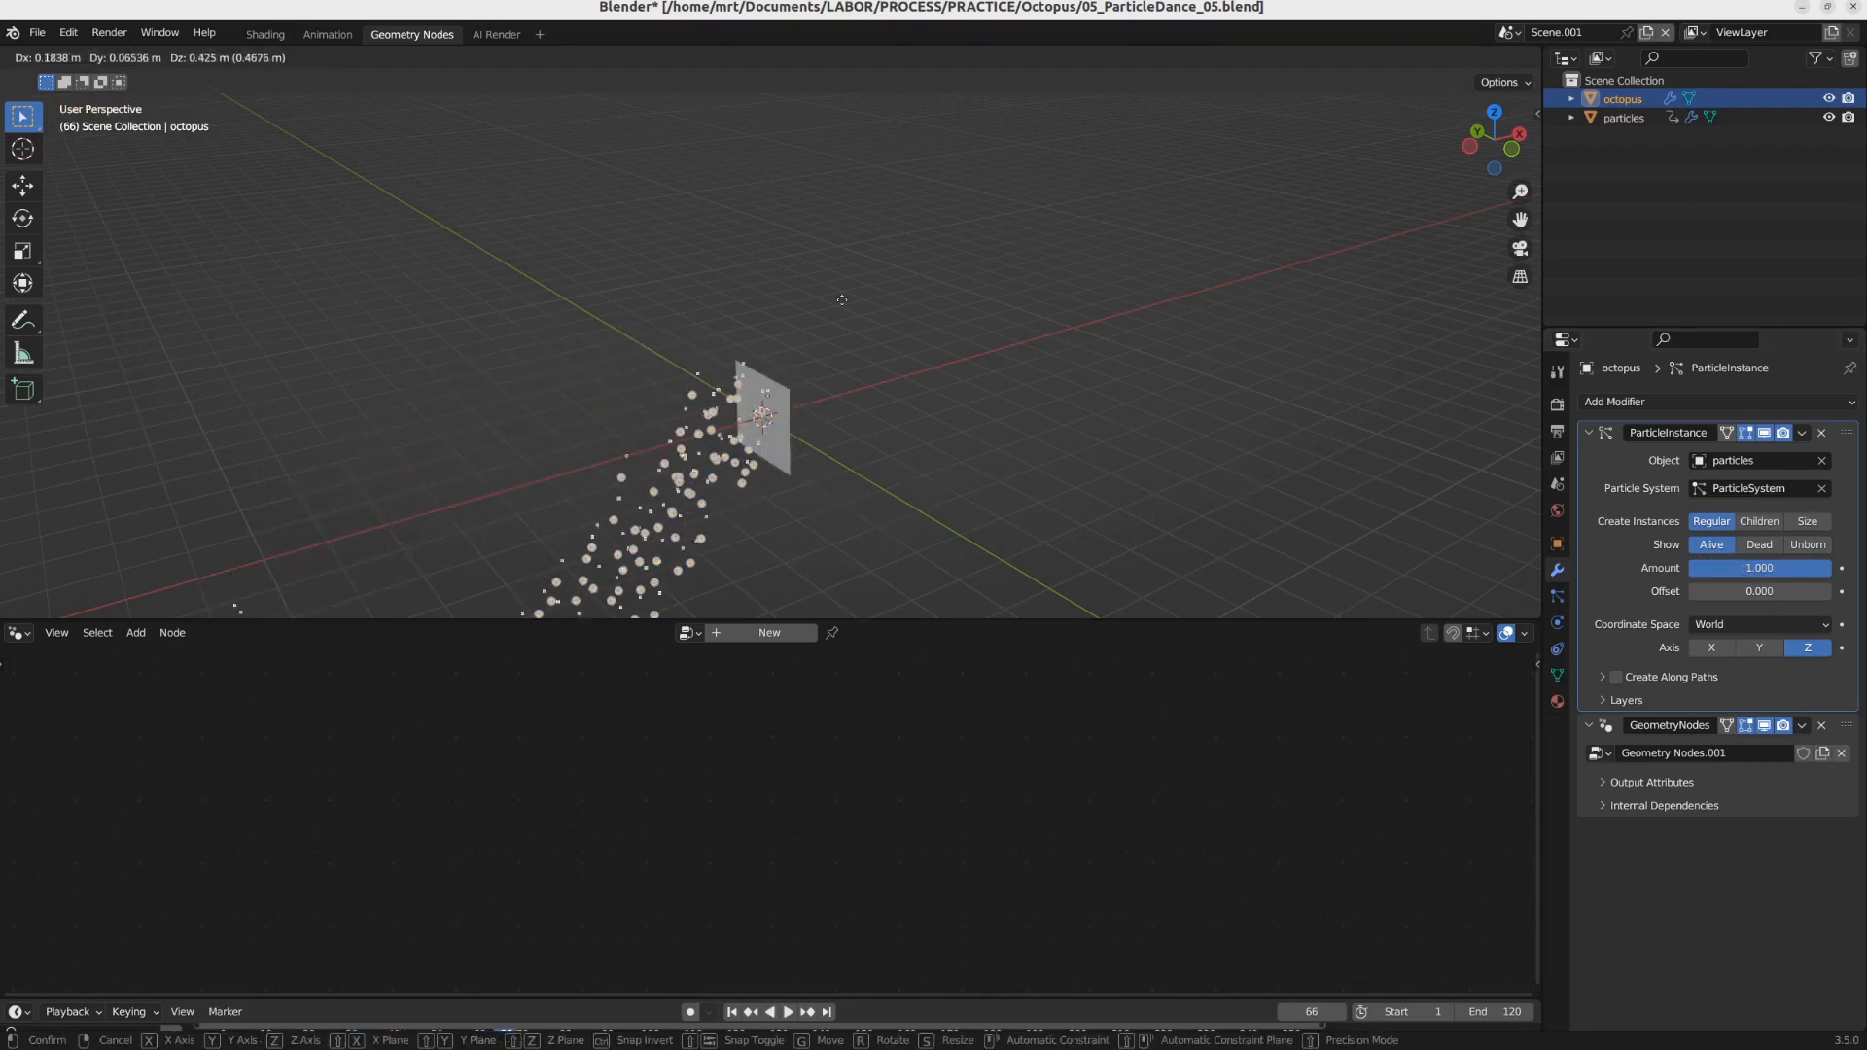
pyautogui.click(828, 281)
pyautogui.press('space')
pyautogui.moveTo(805, 429); pyautogui.dragTo(748, 393, button='middle')
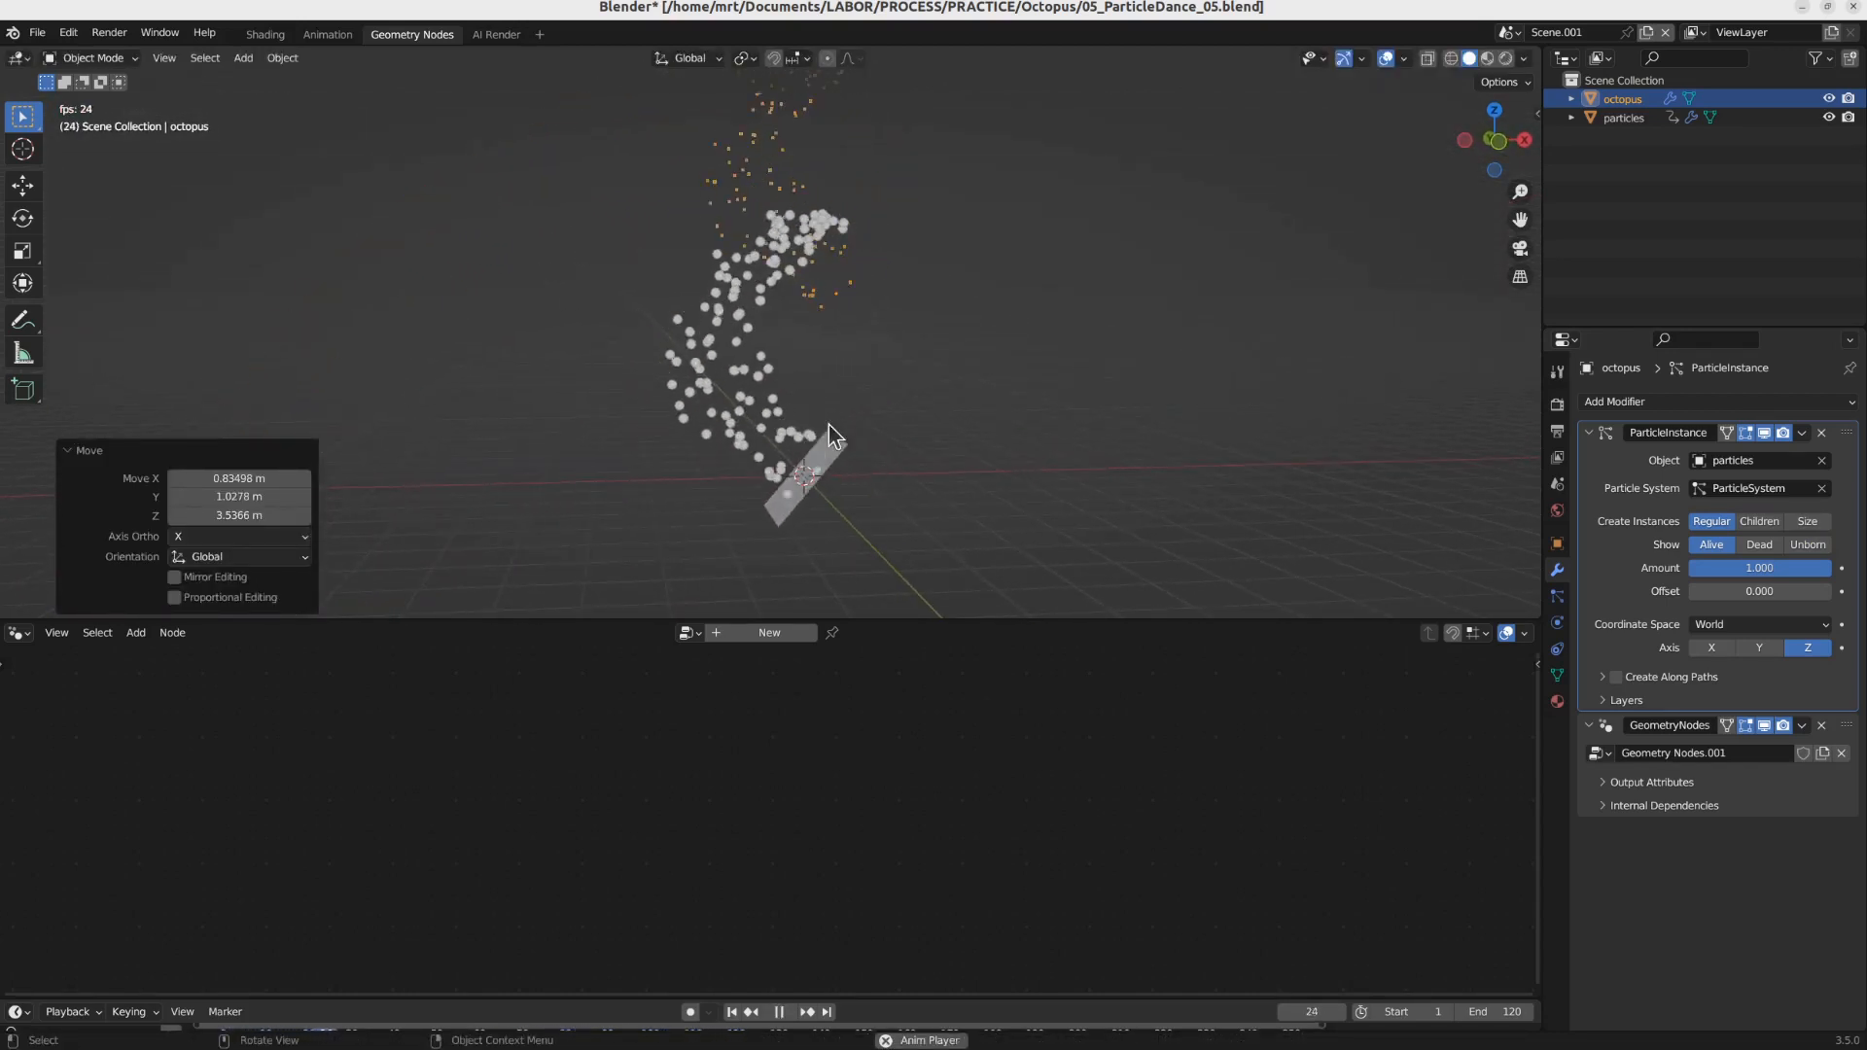
pyautogui.press('space')
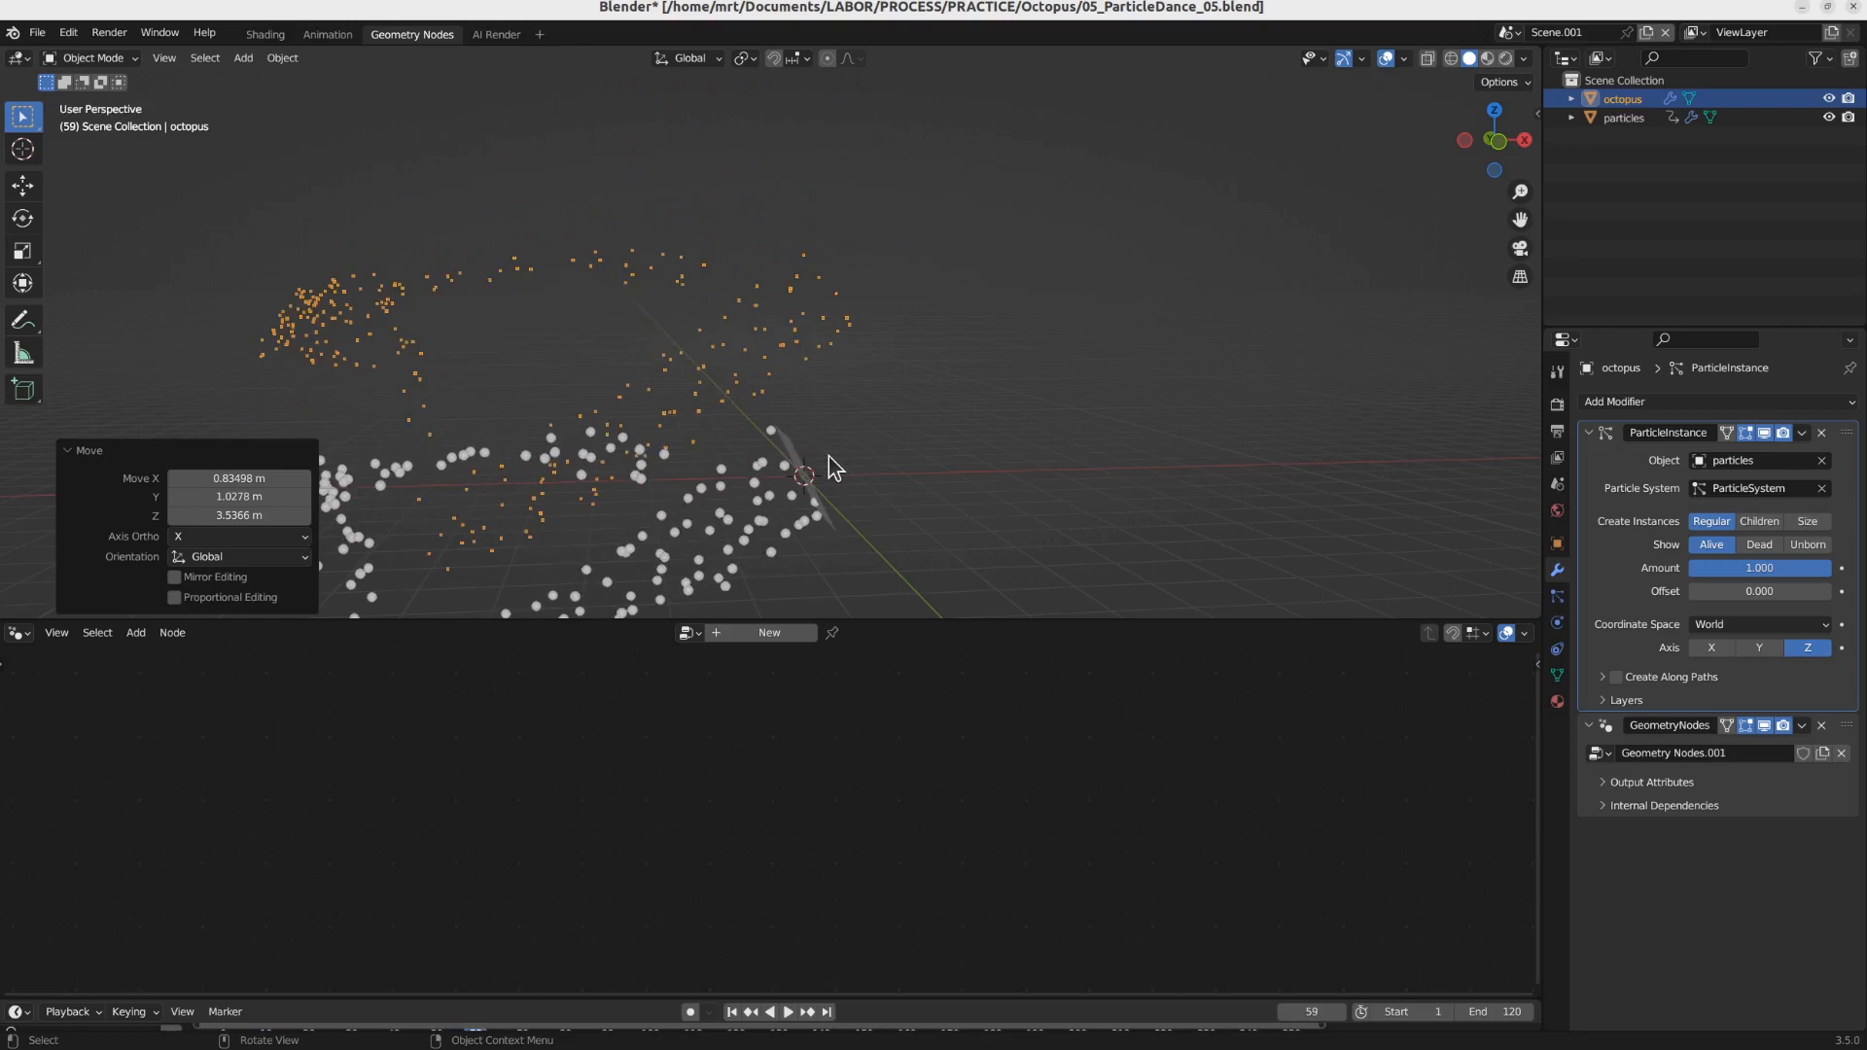
pyautogui.click(844, 307)
pyautogui.hotkey('alt', 'g')
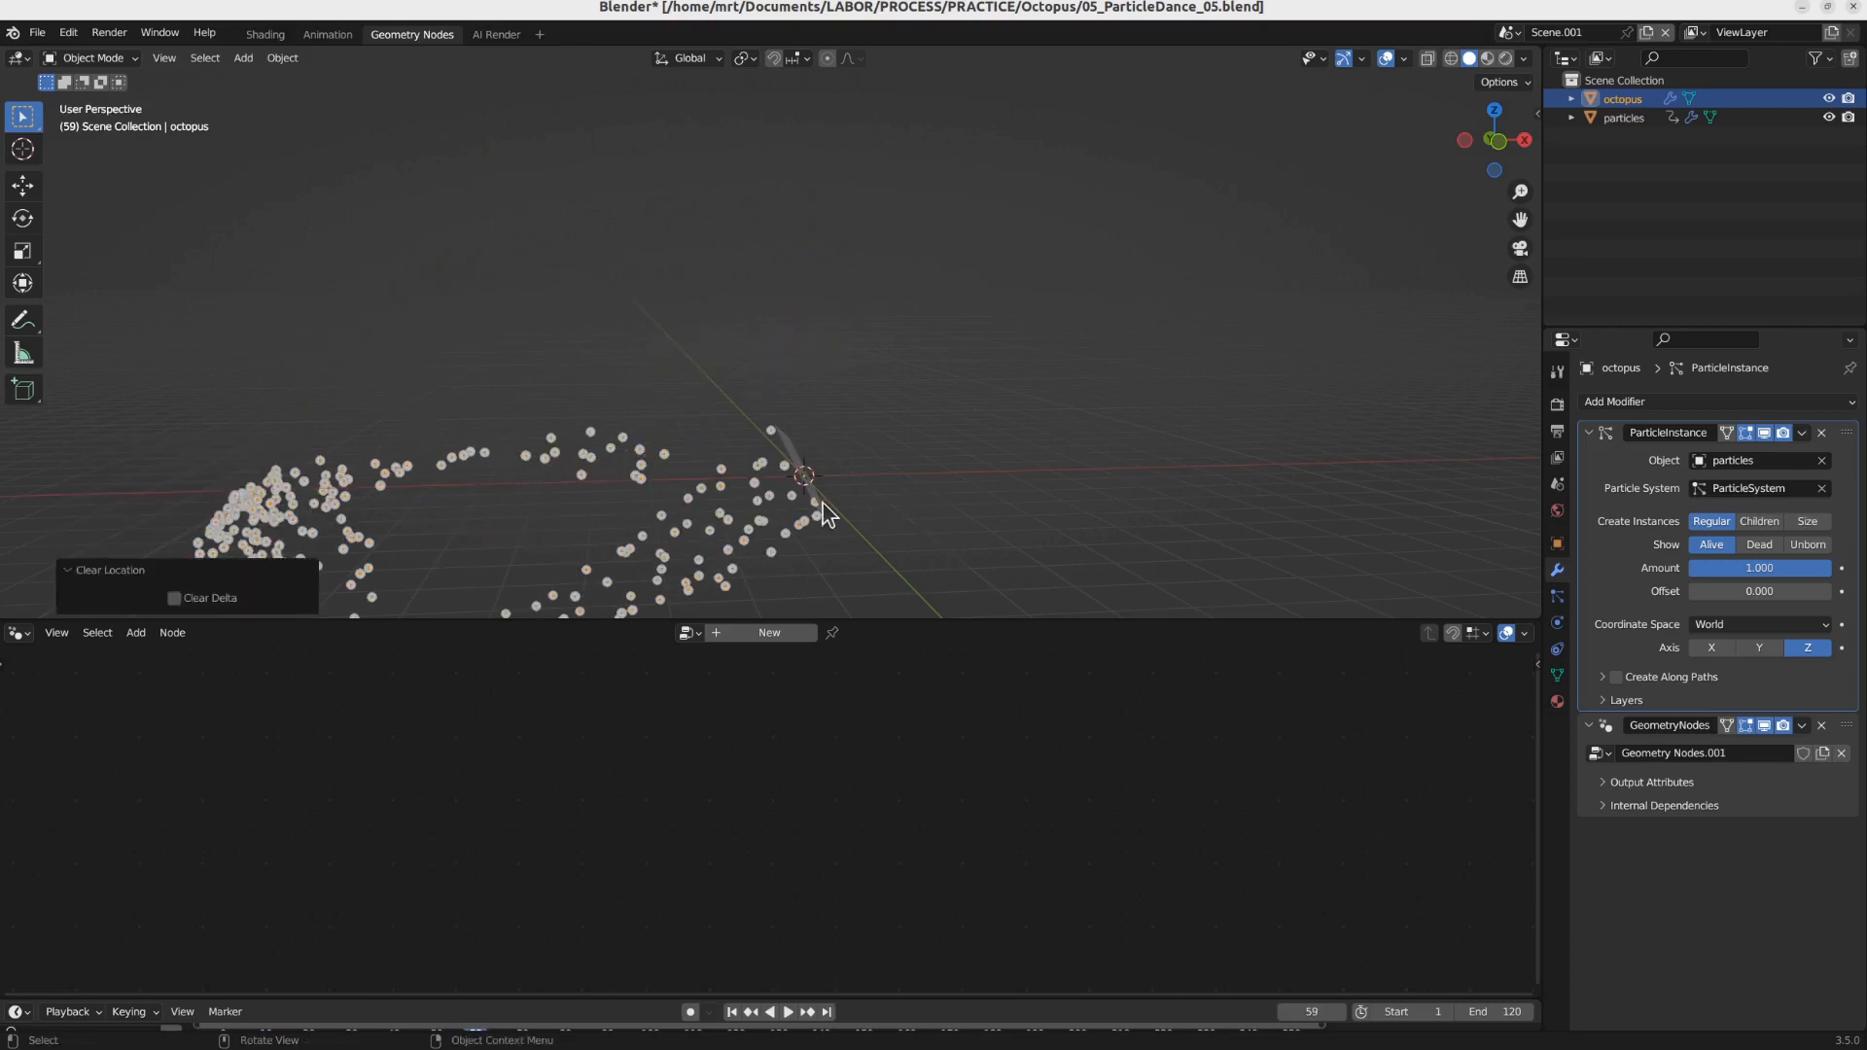
# Step: Hide the particles object in the viewport and disable it in renders, checking the remaining points in playback
pyautogui.click(1636, 117)
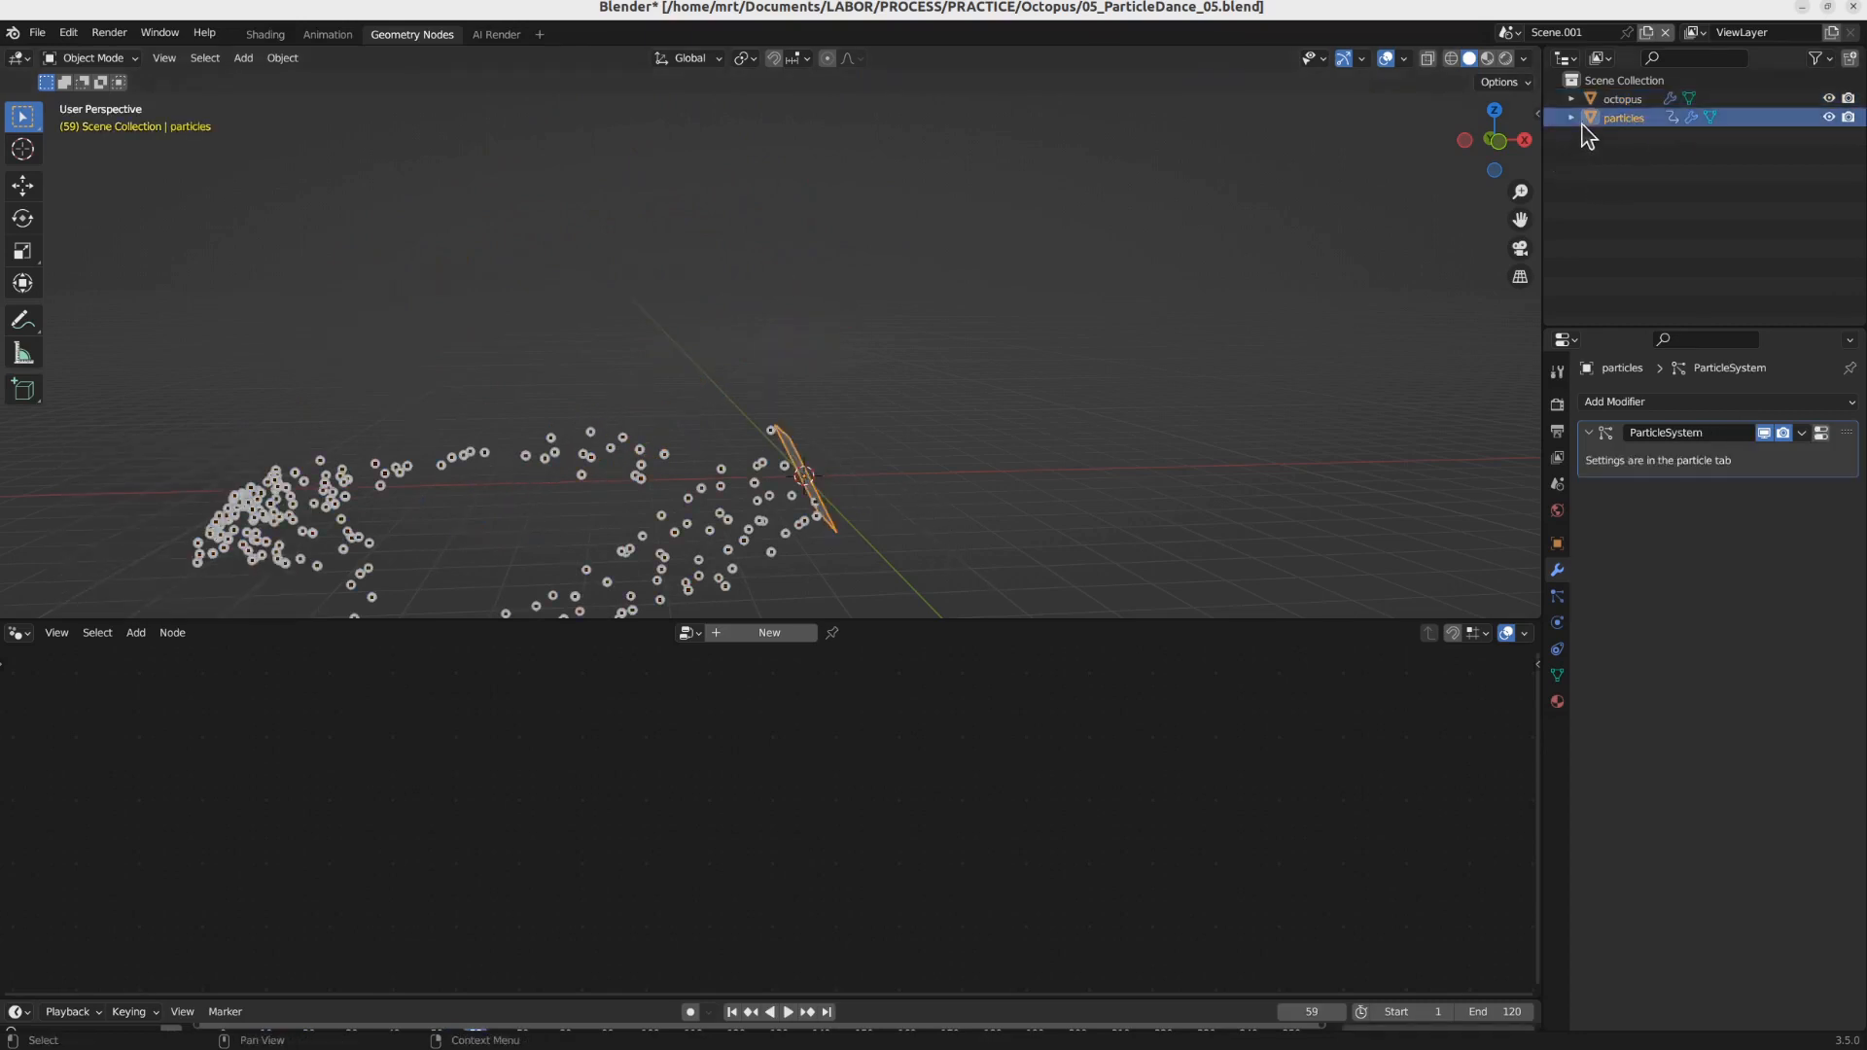
pyautogui.click(1827, 119)
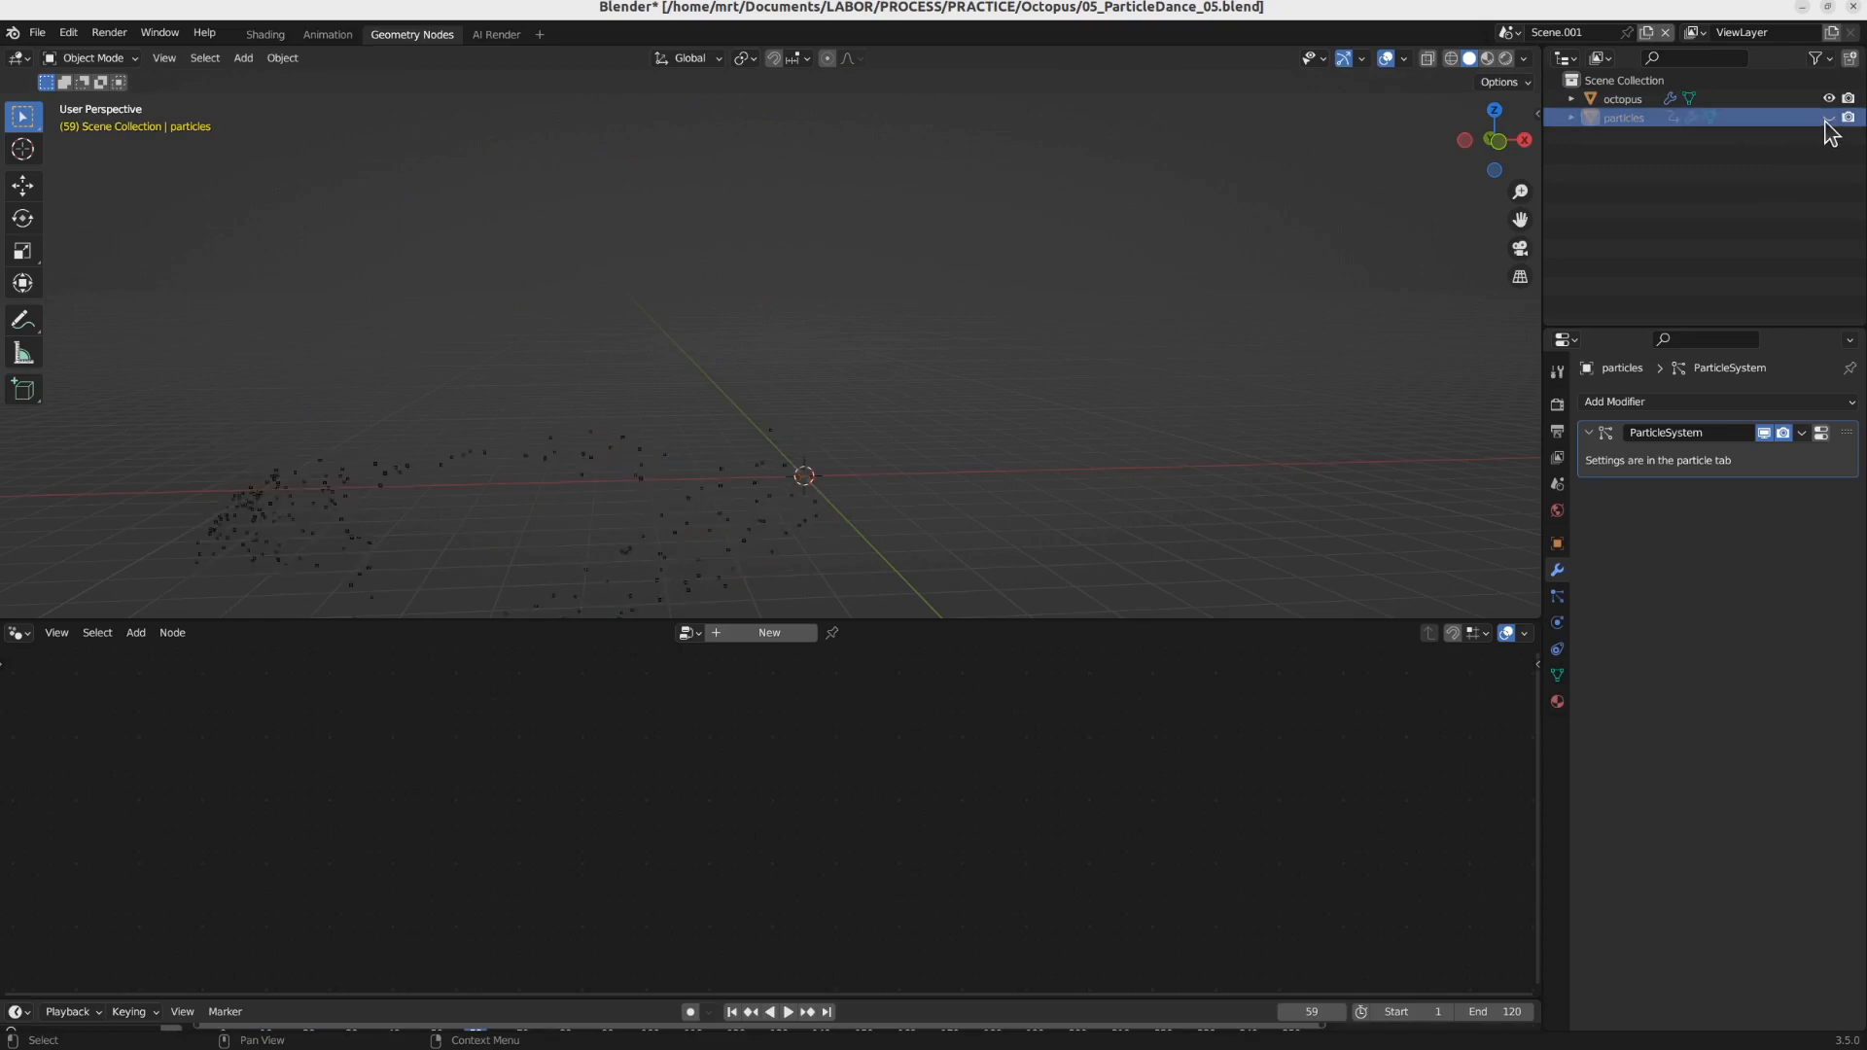
pyautogui.click(1849, 117)
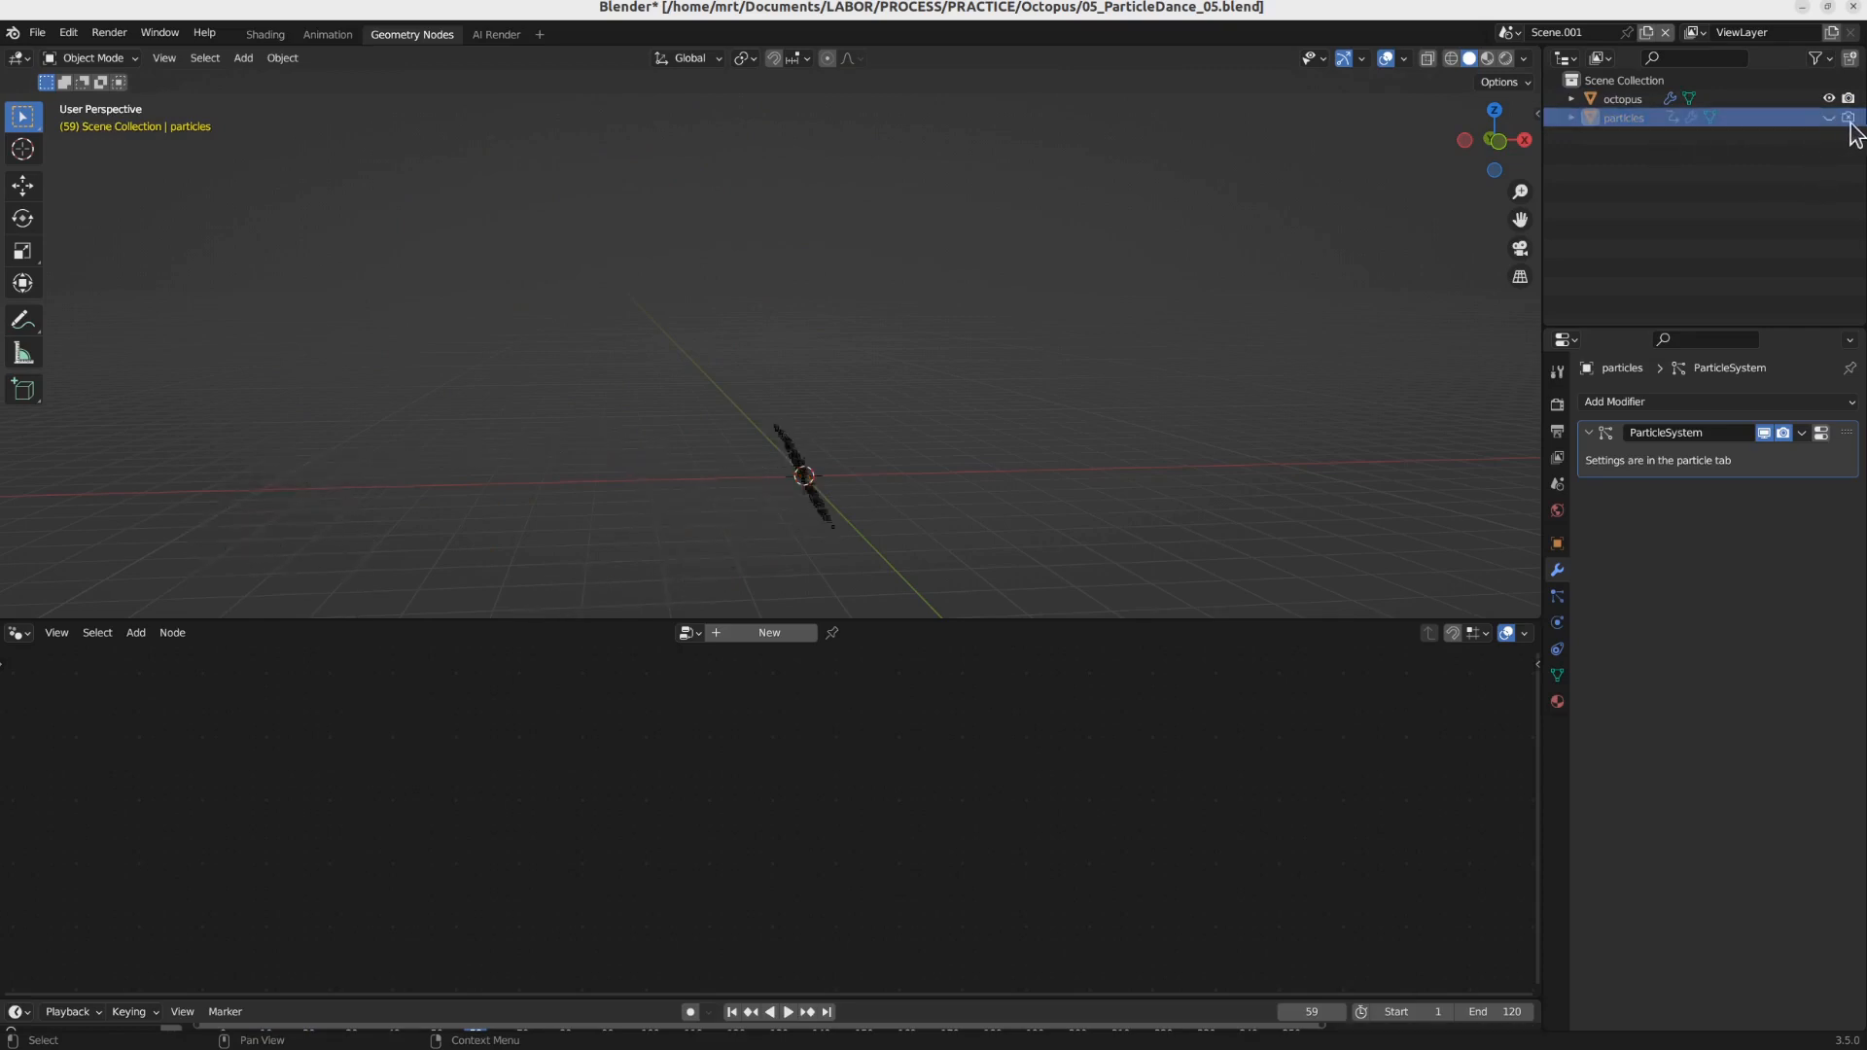
pyautogui.press('space')
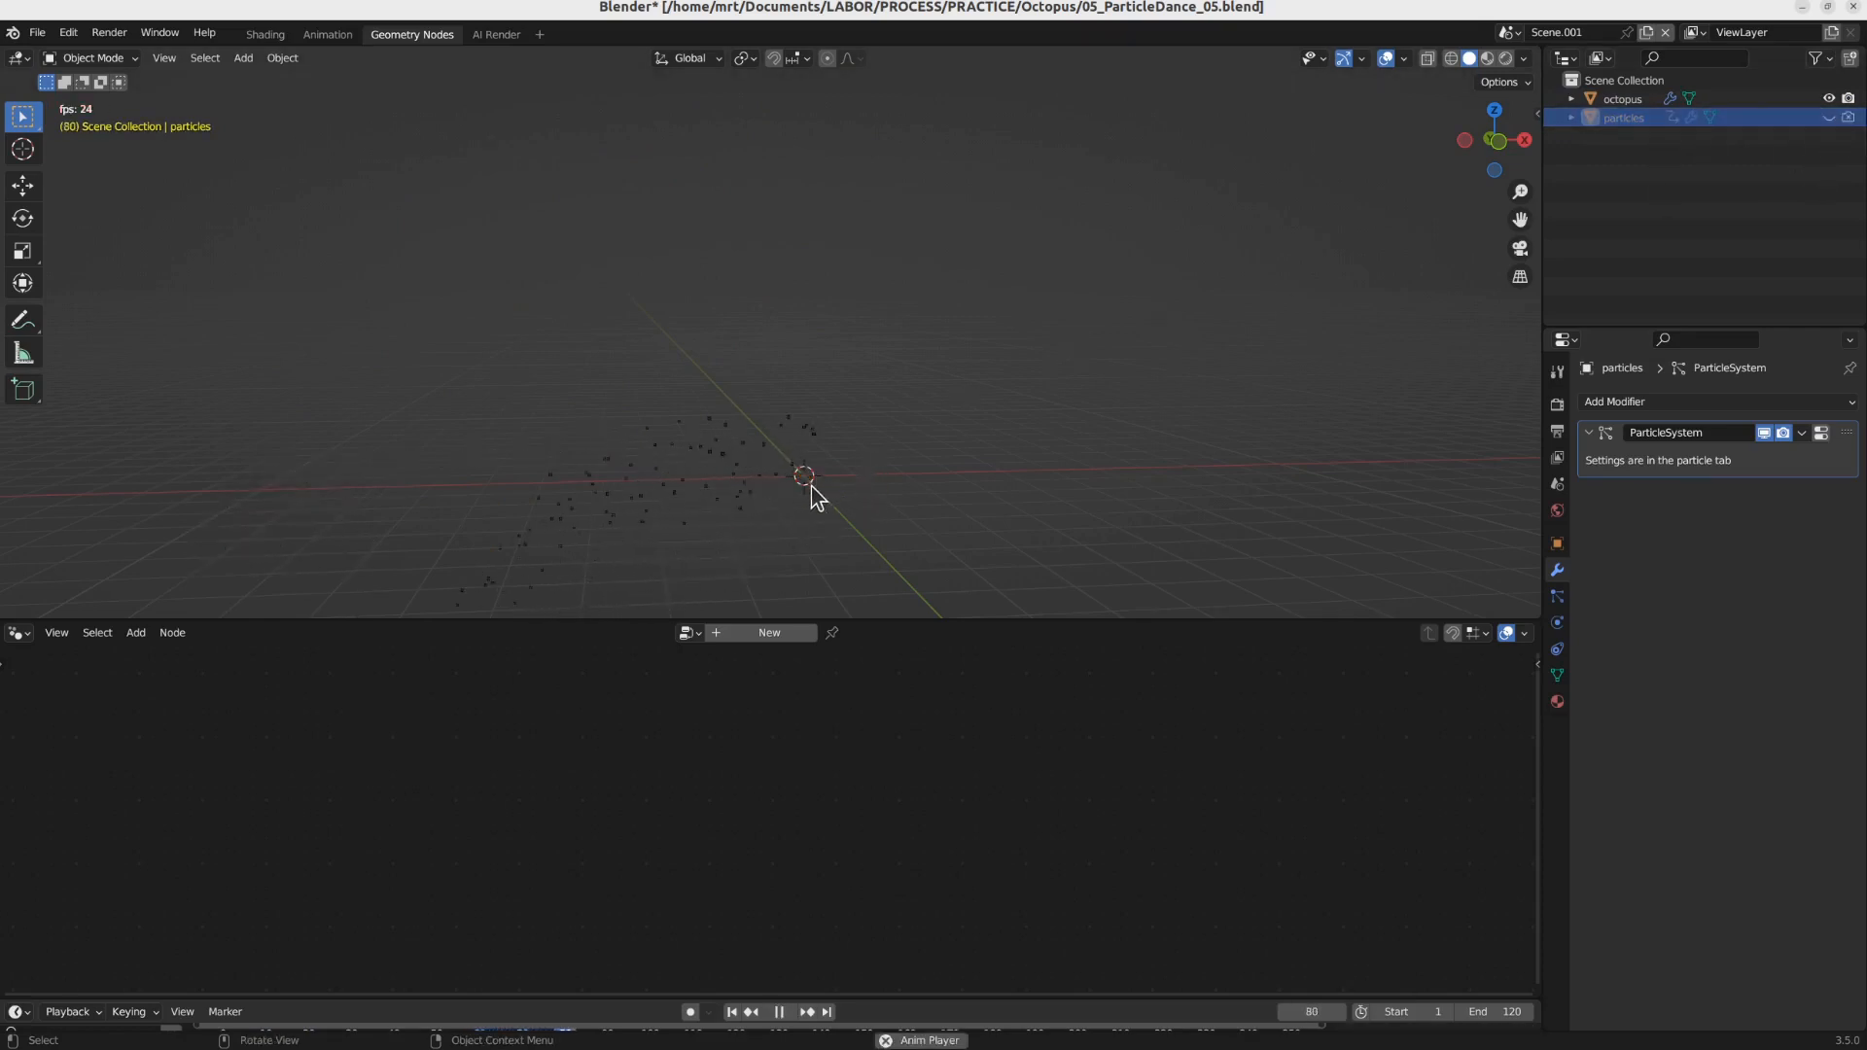
pyautogui.moveTo(834, 516); pyautogui.dragTo(867, 312, button='middle')
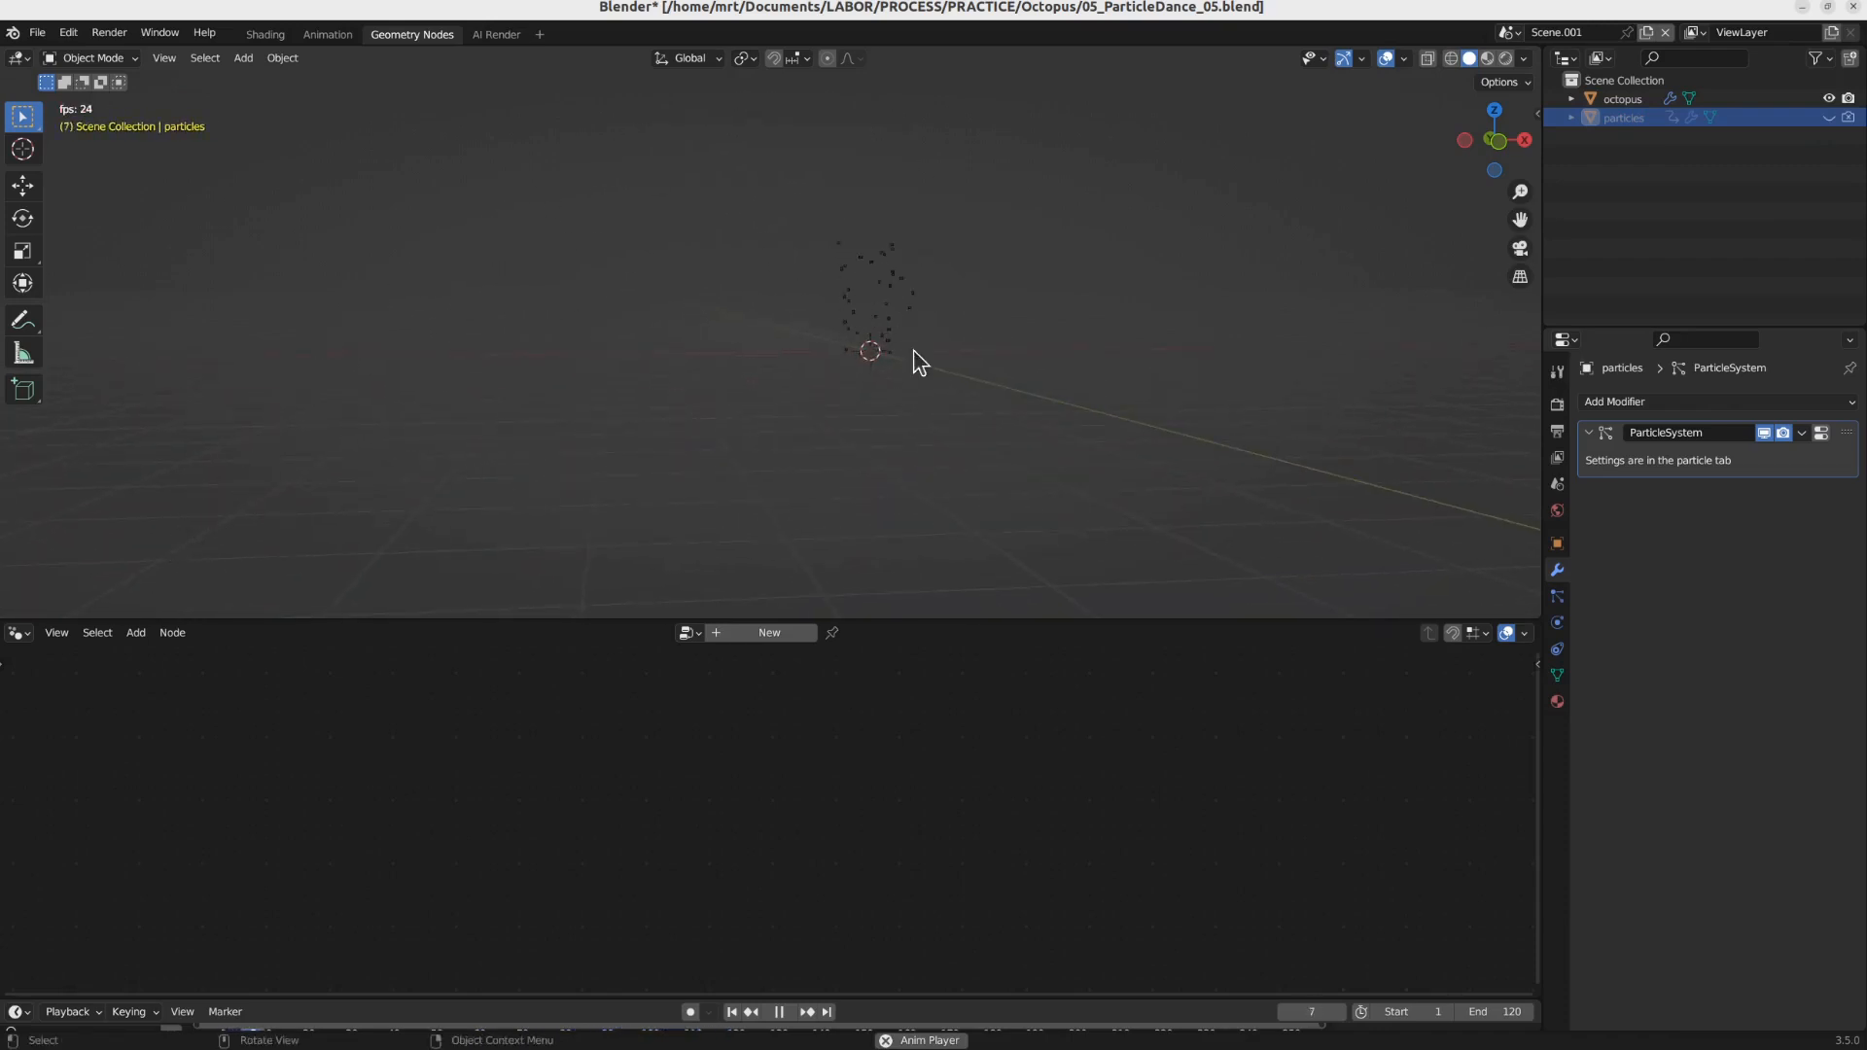
pyautogui.press('space')
# Step: Make octopus's GeometryNodes modifier active and move the Group Output node farther from Group Input to make room
pyautogui.click(905, 333)
pyautogui.click(1779, 805)
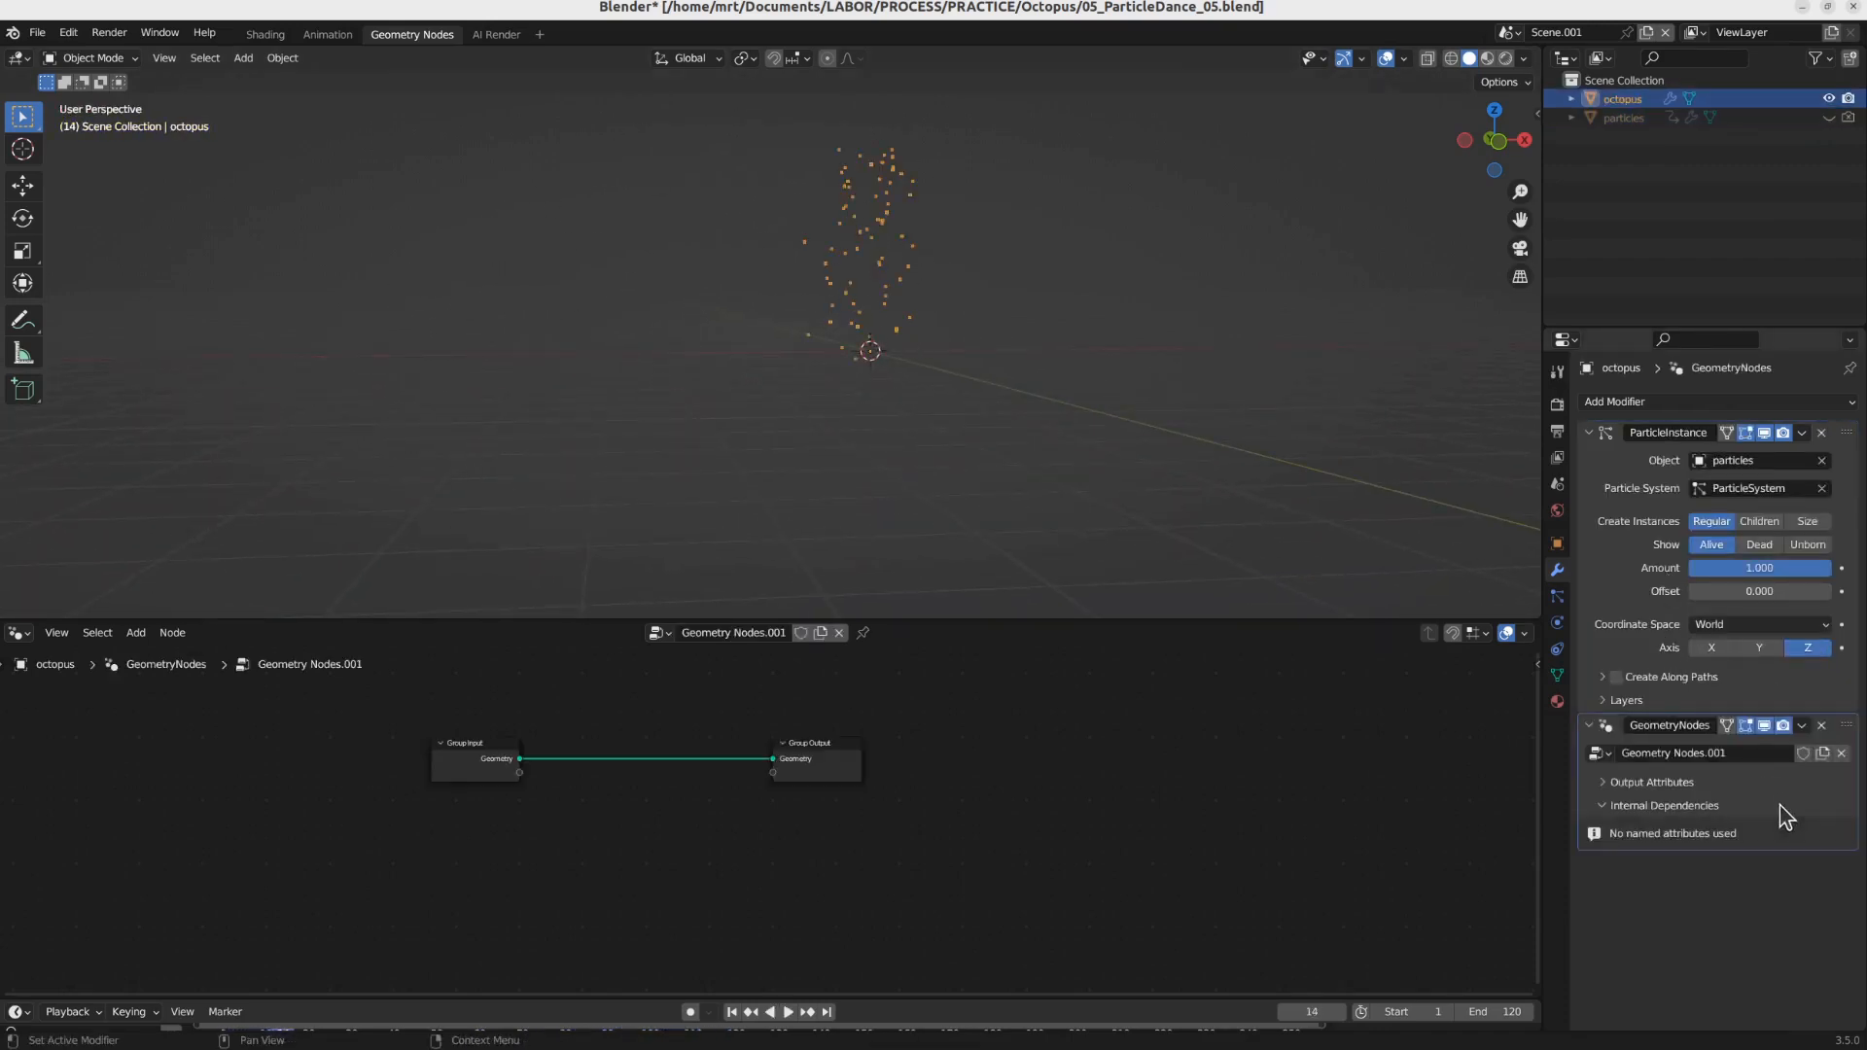
pyautogui.moveTo(857, 745); pyautogui.dragTo(960, 741)
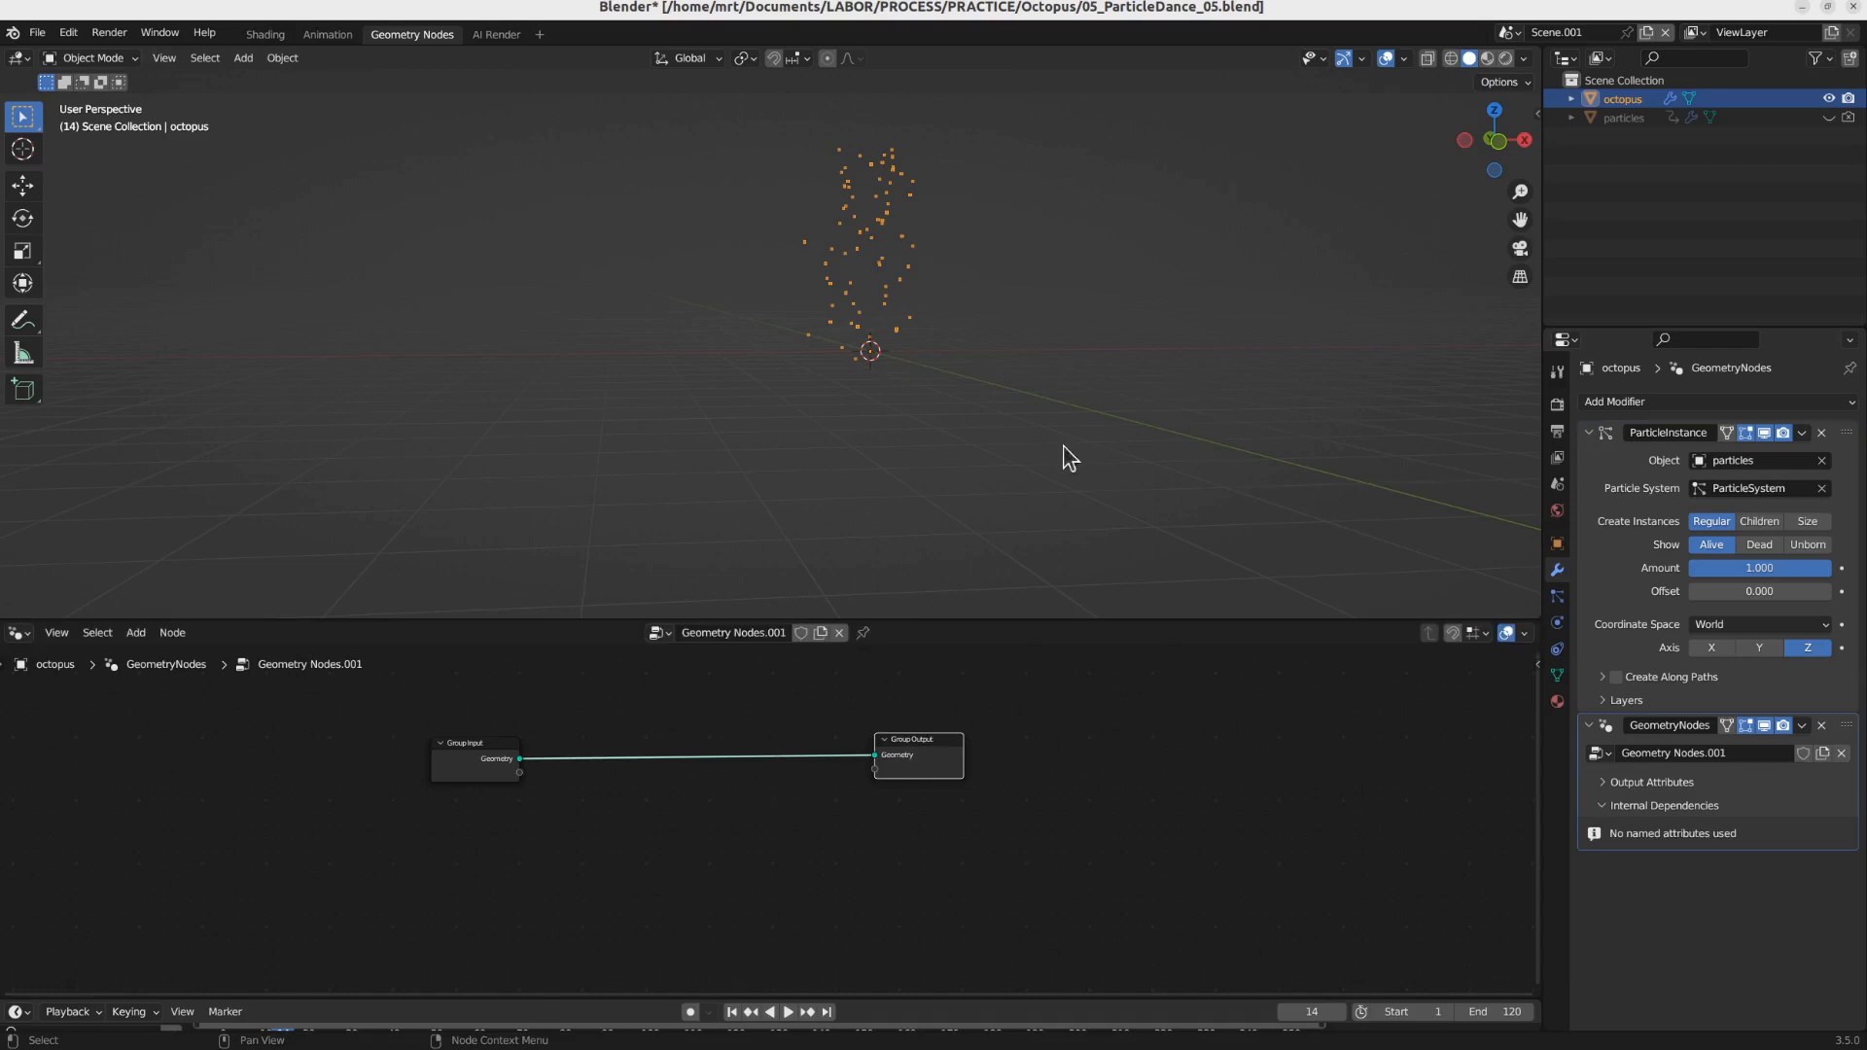
# Step: Insert a Points to Volume node on the link between Group Input and Group Output
pyautogui.hotkey('shift', 'a')
pyautogui.moveTo(715, 833)
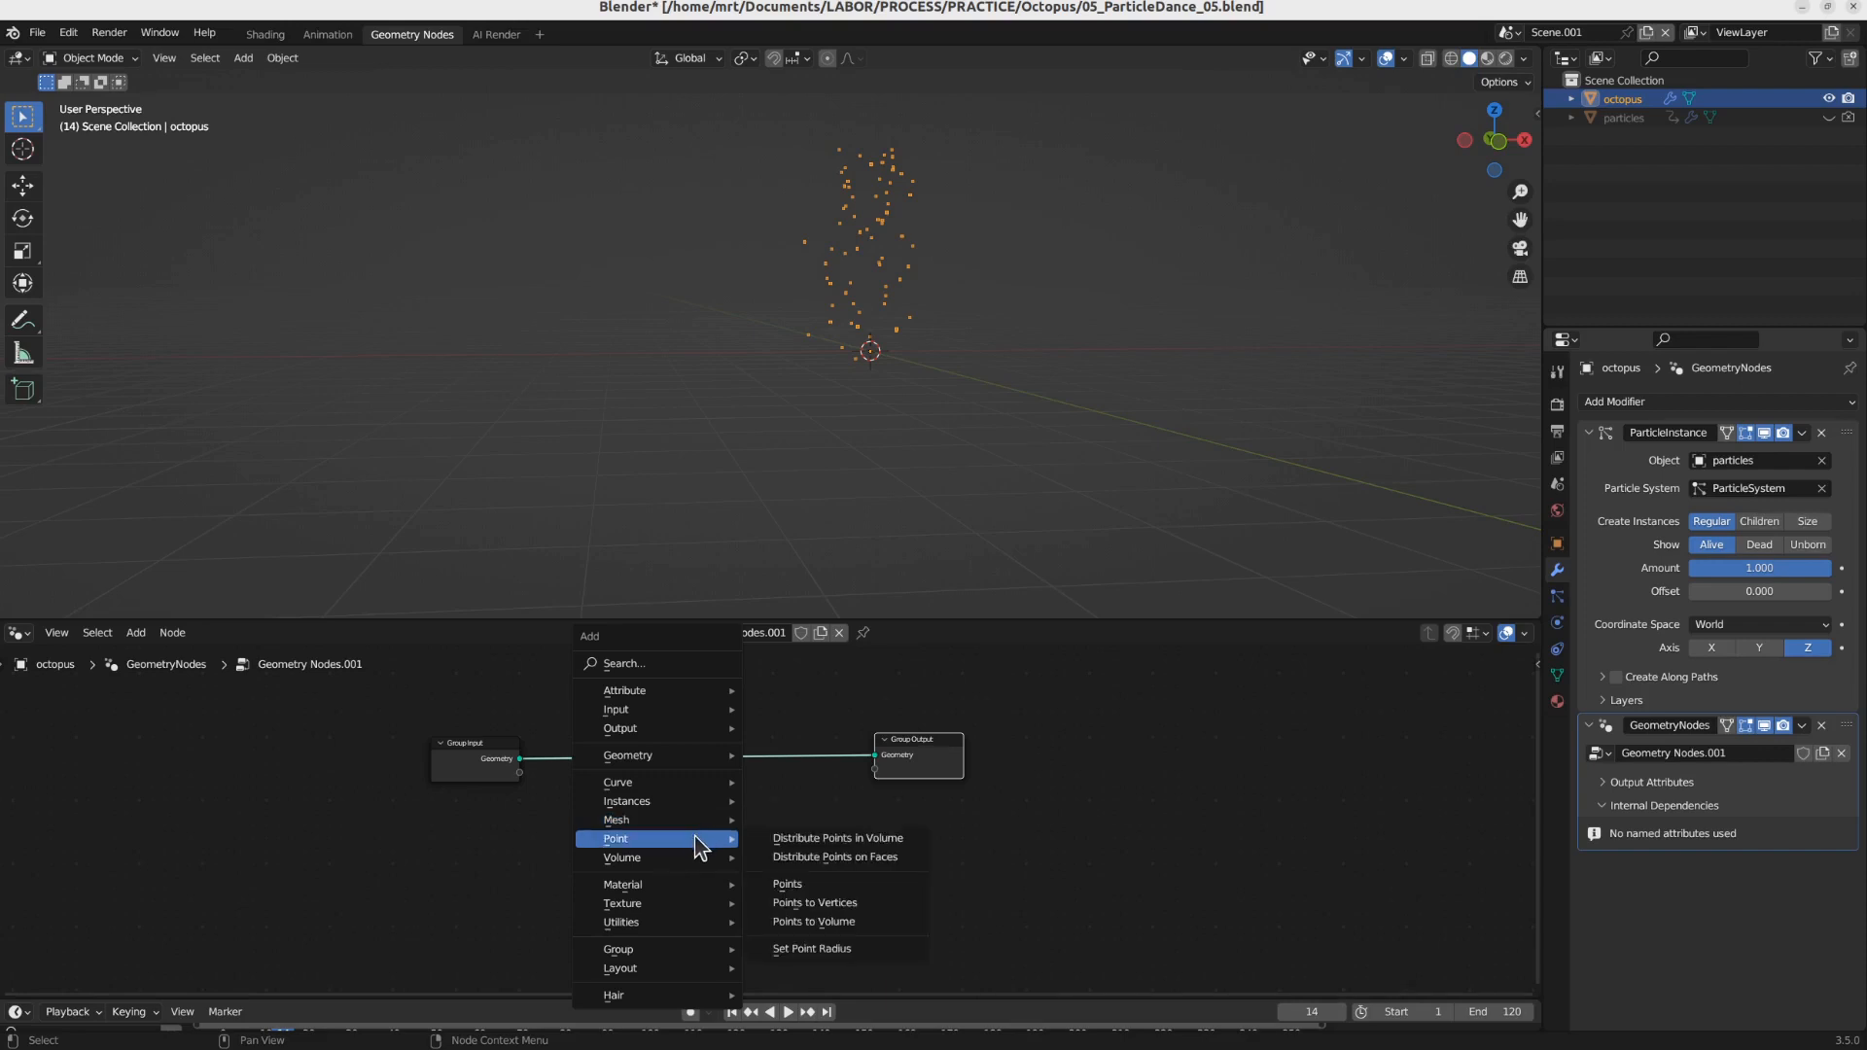
pyautogui.click(811, 928)
pyautogui.click(803, 861)
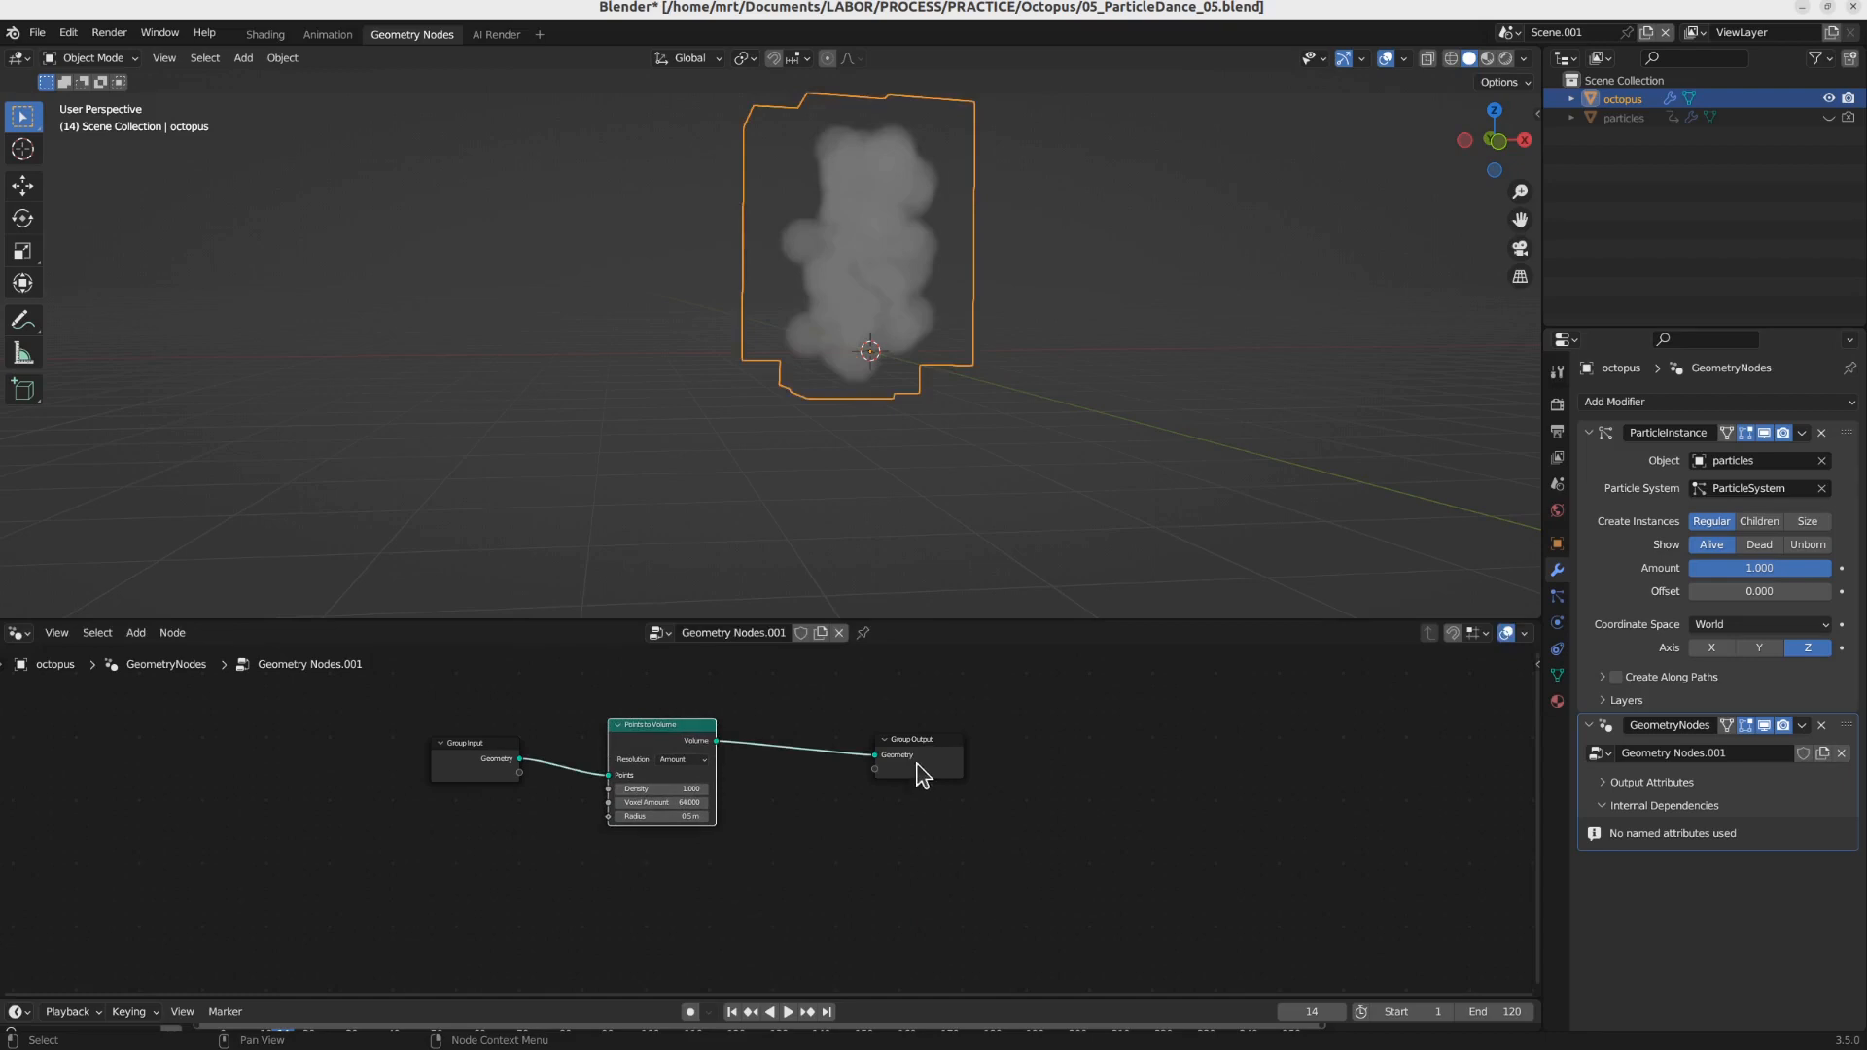
# Step: Move Group Output farther away and insert a Volume to Mesh node between Points to Volume and Group Output
pyautogui.moveTo(921, 775); pyautogui.dragTo(1123, 775)
pyautogui.hotkey('shift', 'a')
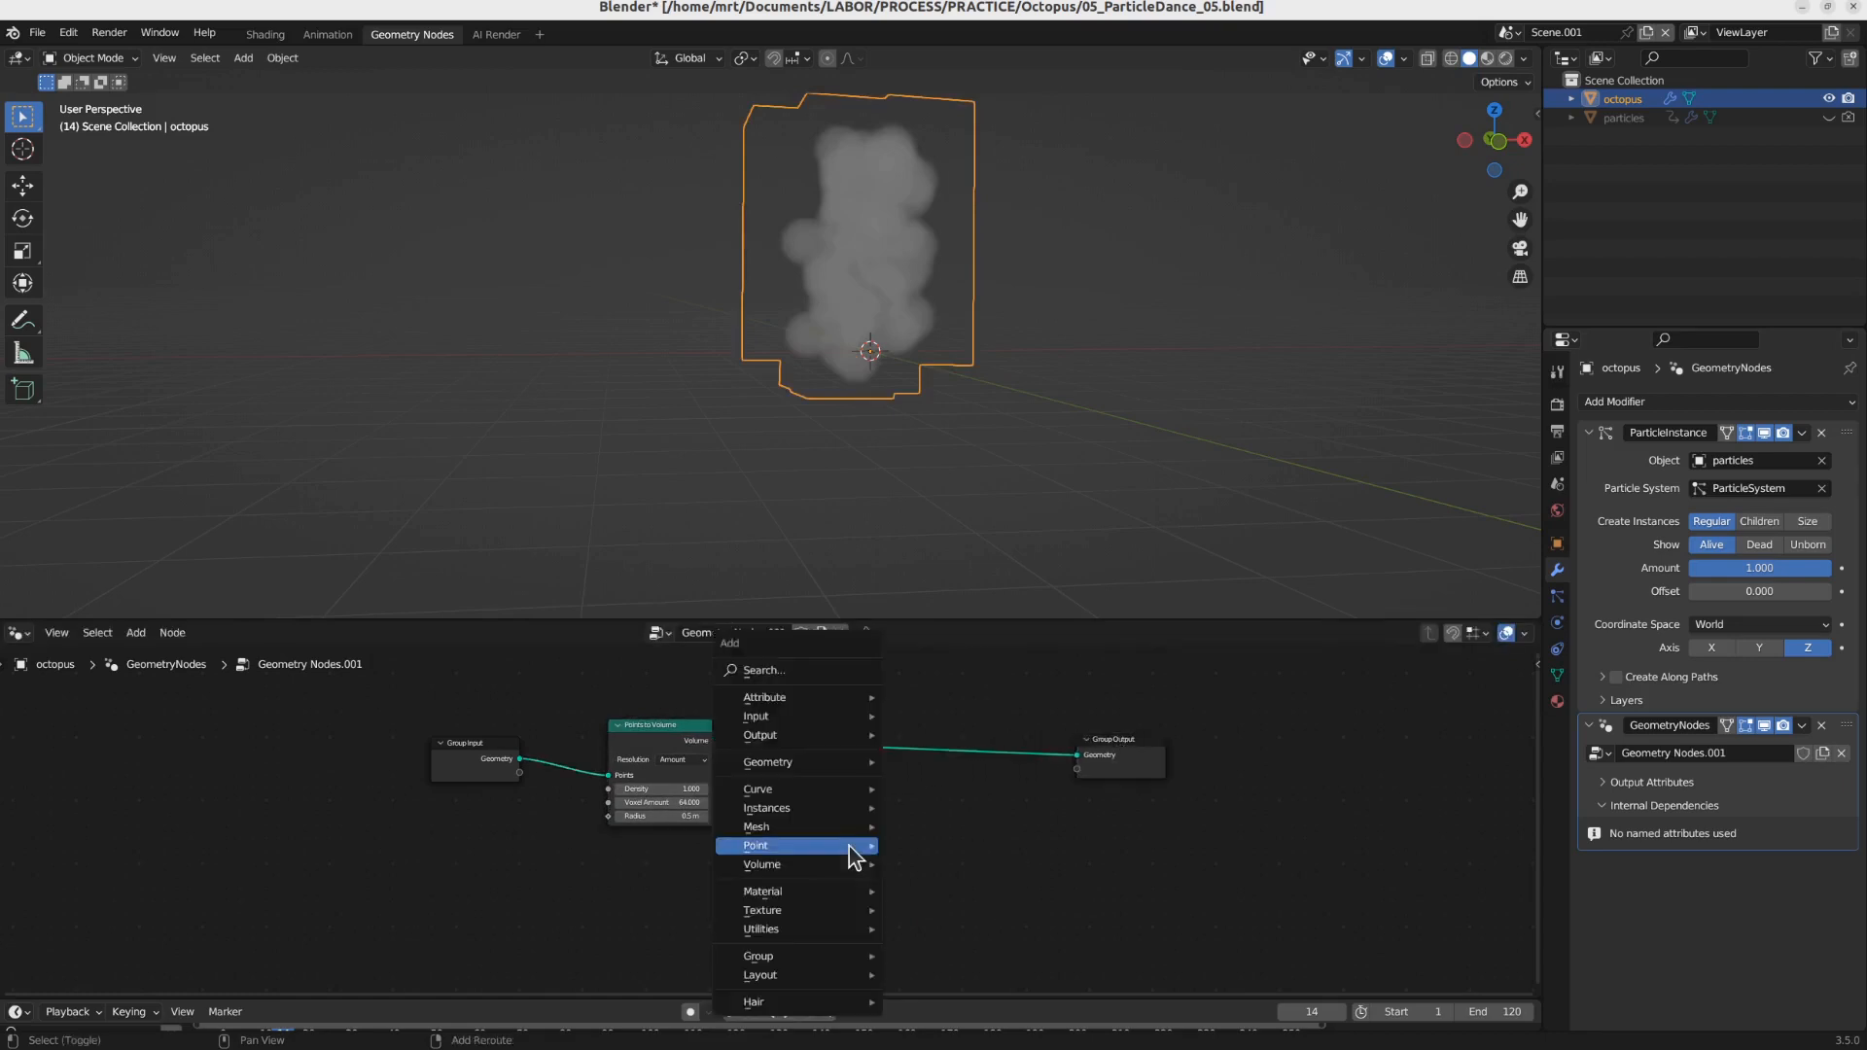
pyautogui.moveTo(849, 848)
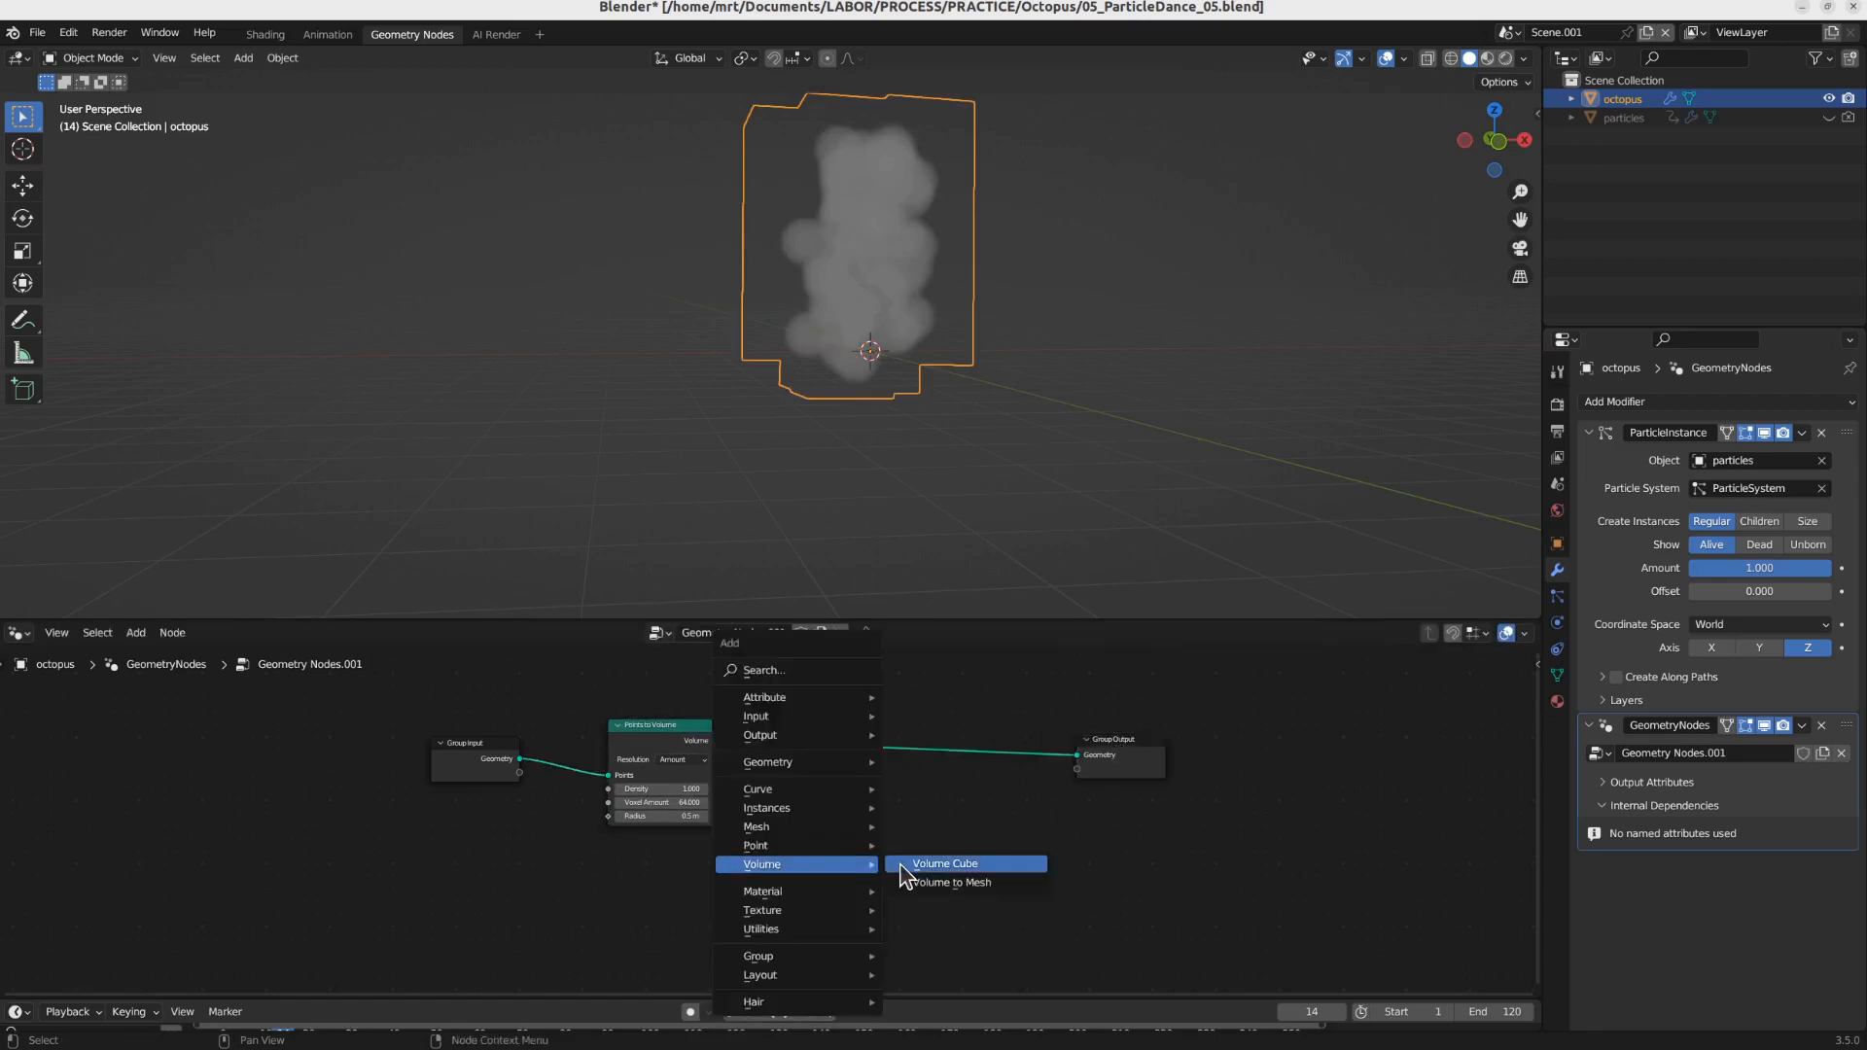
pyautogui.click(939, 881)
pyautogui.click(875, 716)
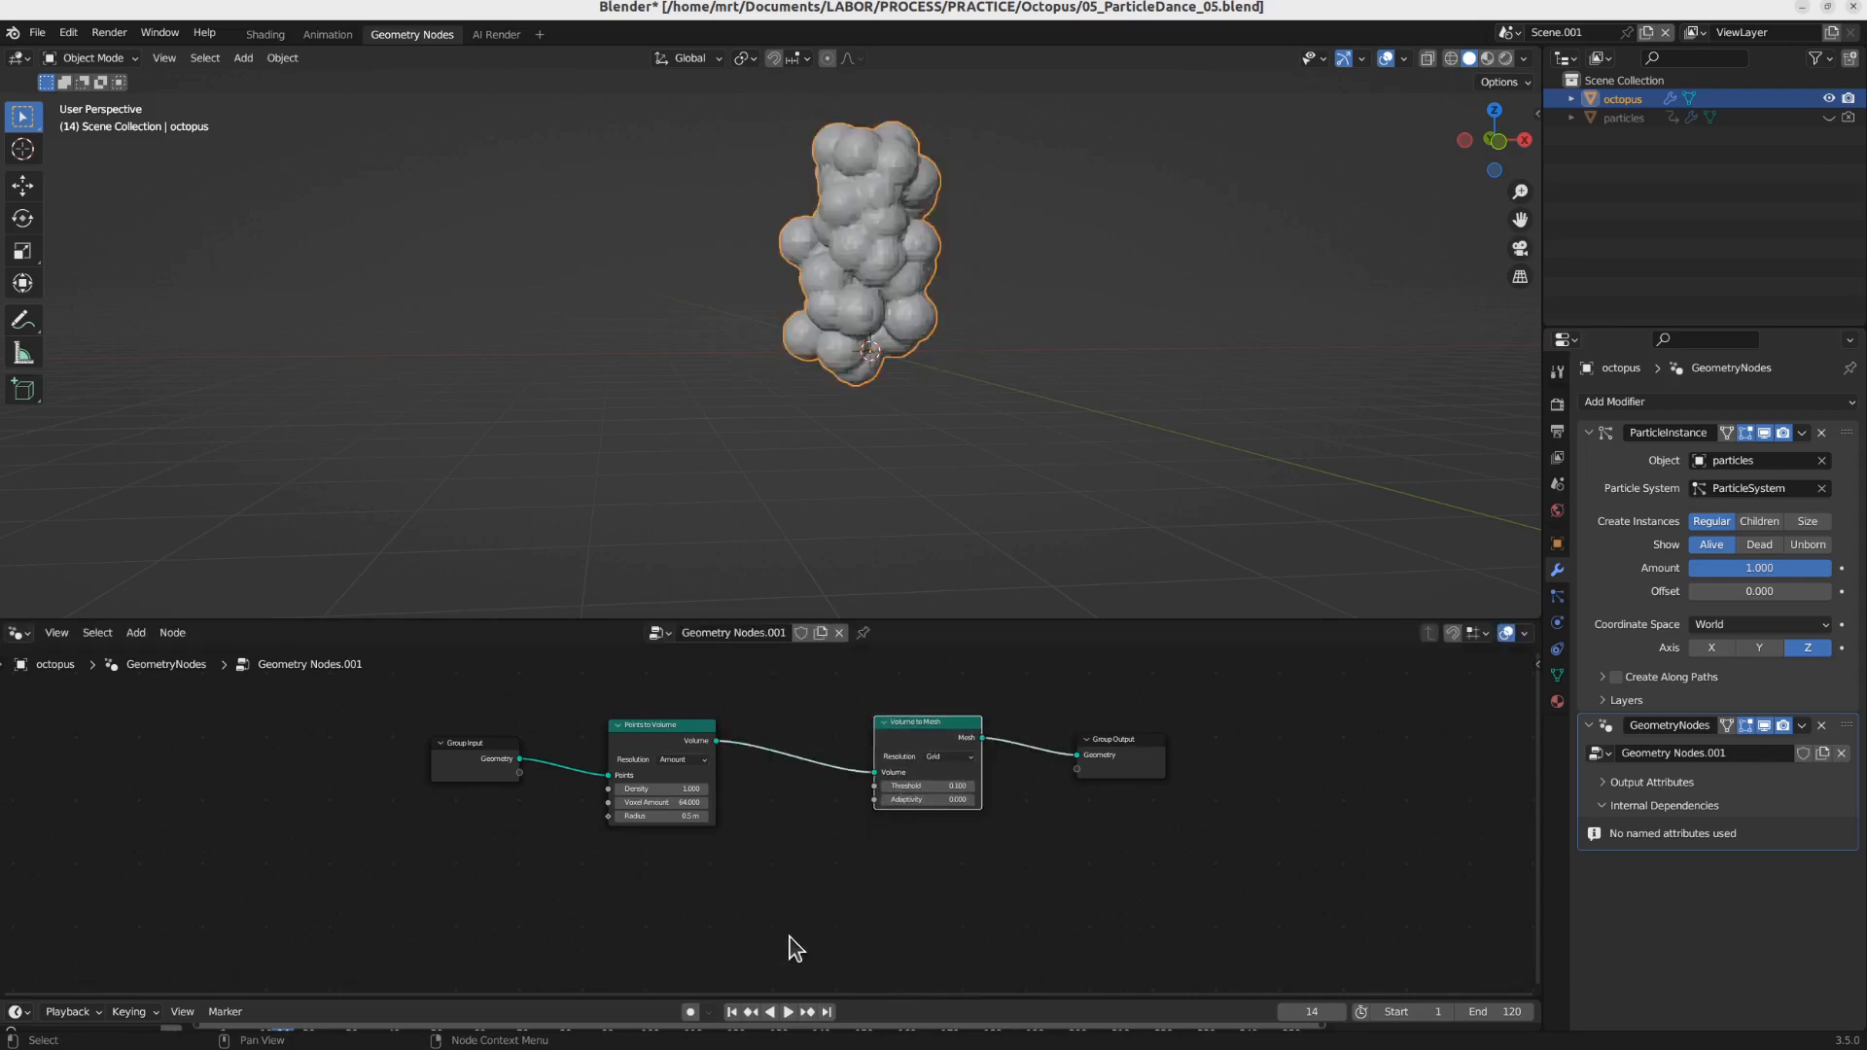
# Step: Check the generated mesh in playback, then enlarge the timeline area and scrub to frame 110
pyautogui.press('space')
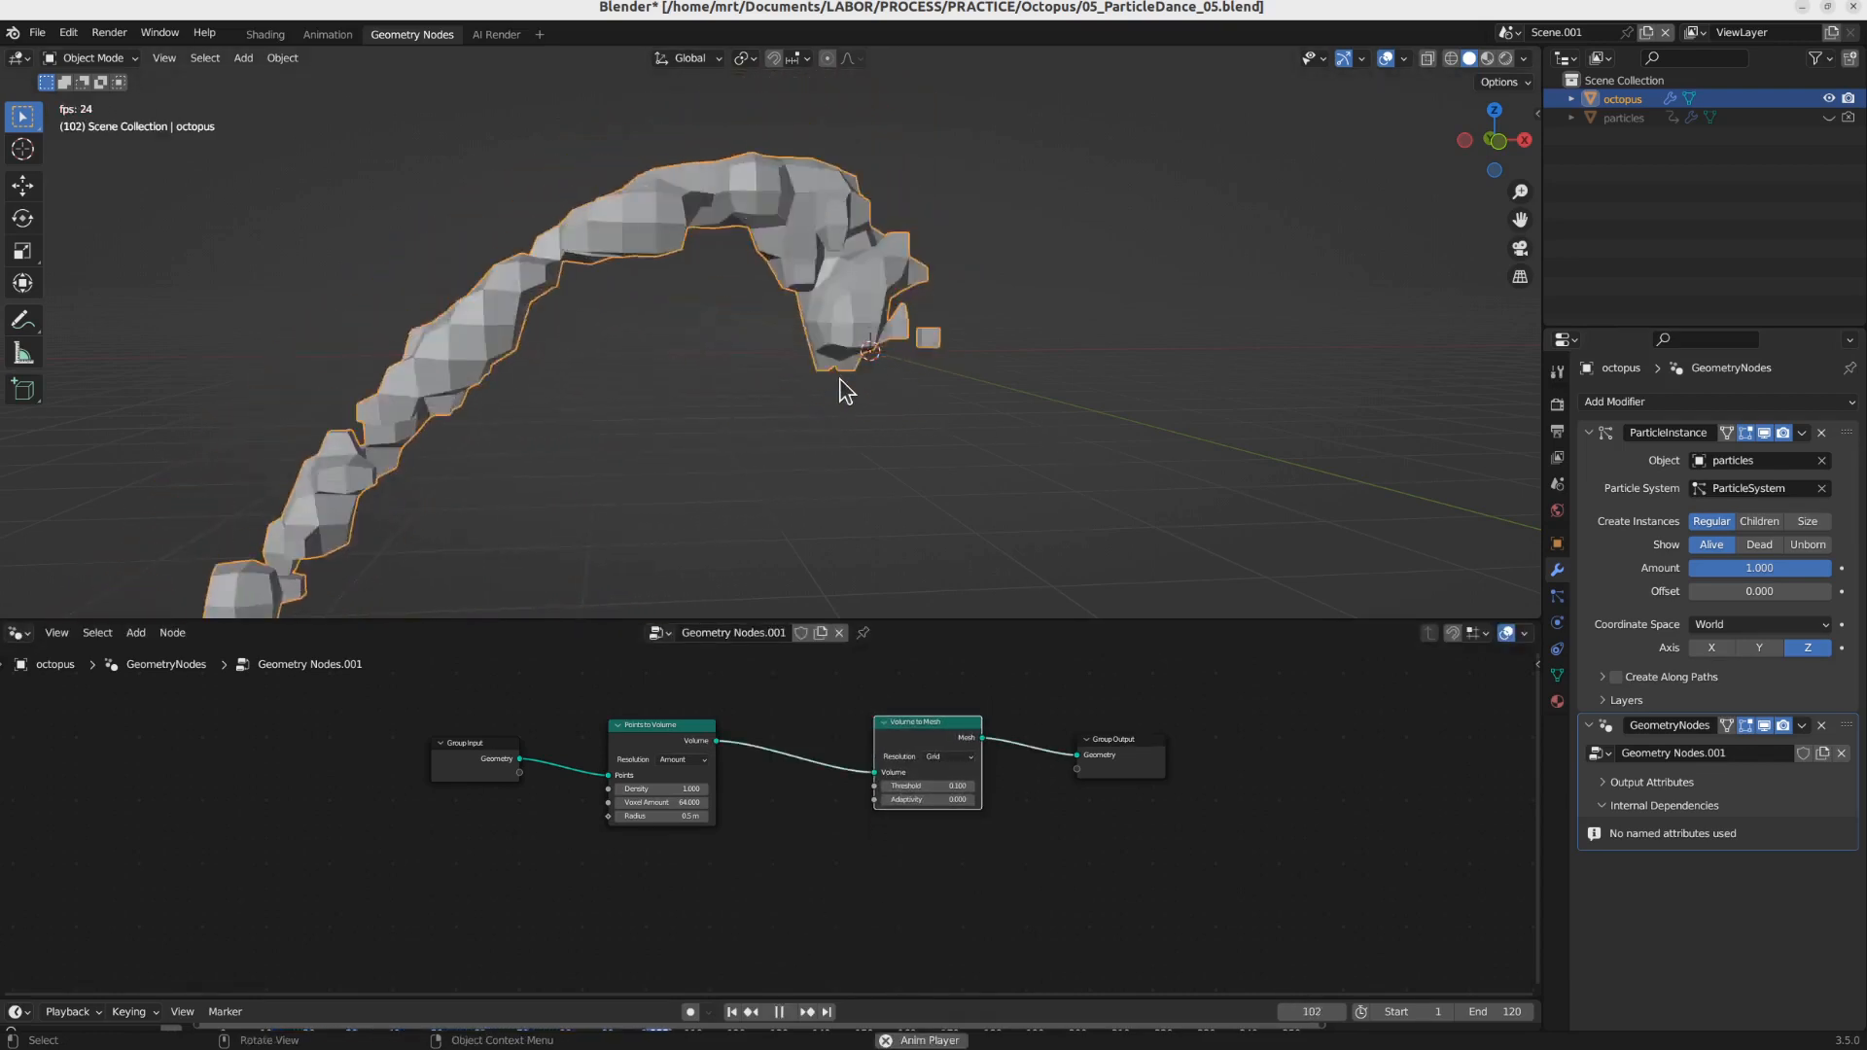
pyautogui.press('space')
pyautogui.press('space')
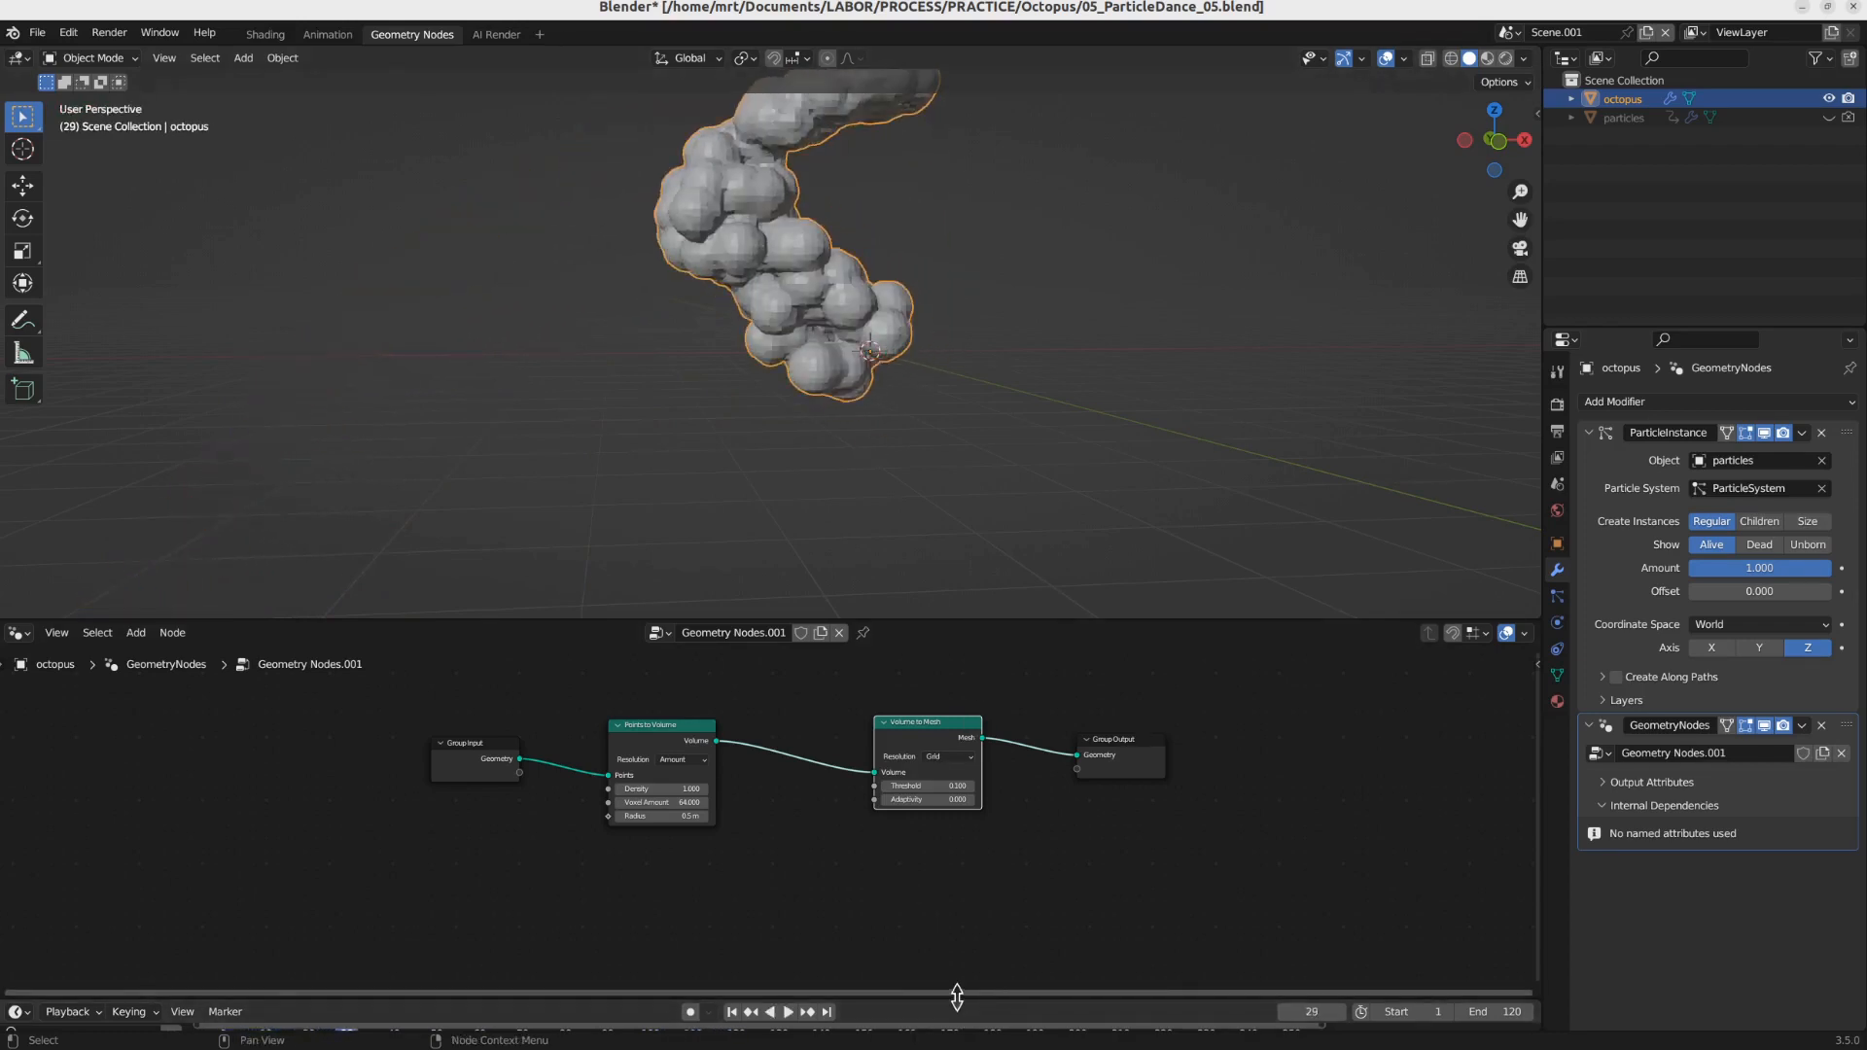
pyautogui.moveTo(957, 997); pyautogui.dragTo(960, 914)
pyautogui.moveTo(368, 955); pyautogui.dragTo(685, 936)
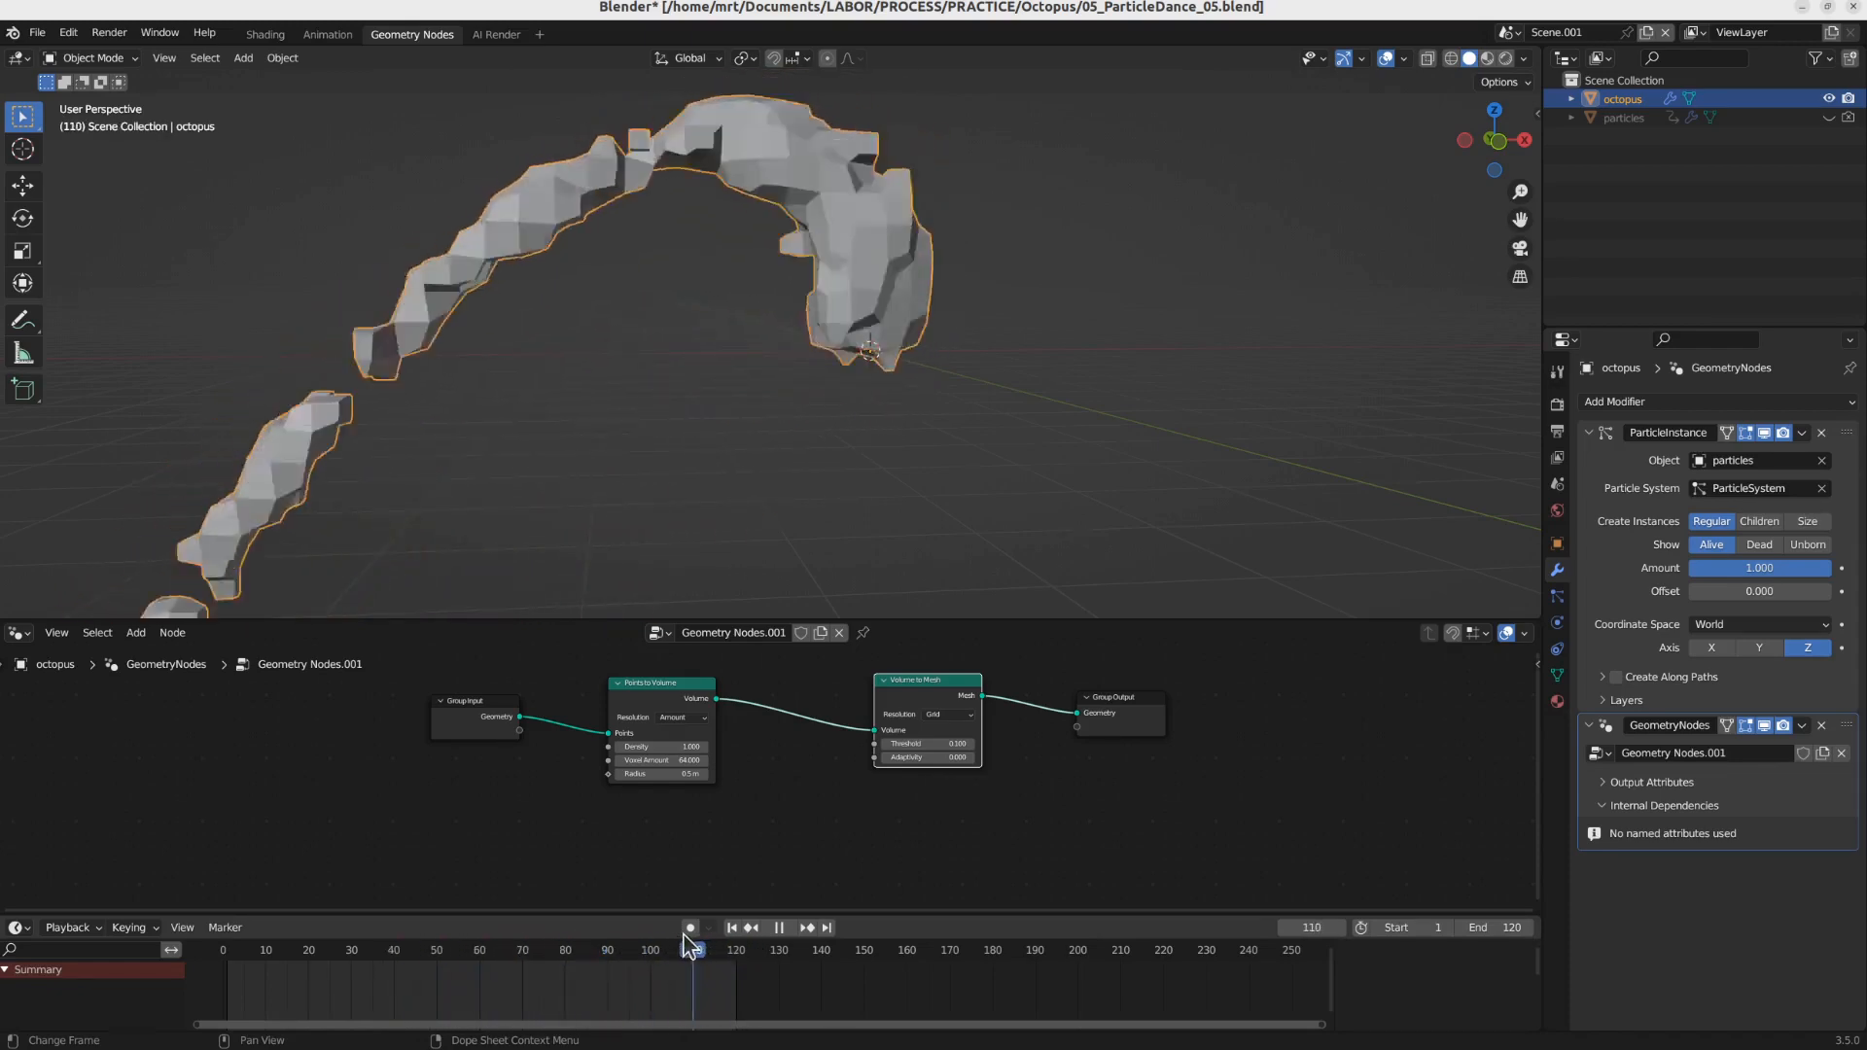
pyautogui.press('Escape')
# Step: Set the Points to Volume radius to 1.3 m and check the thicker mesh in playback
pyautogui.scroll(2, 679, 795)
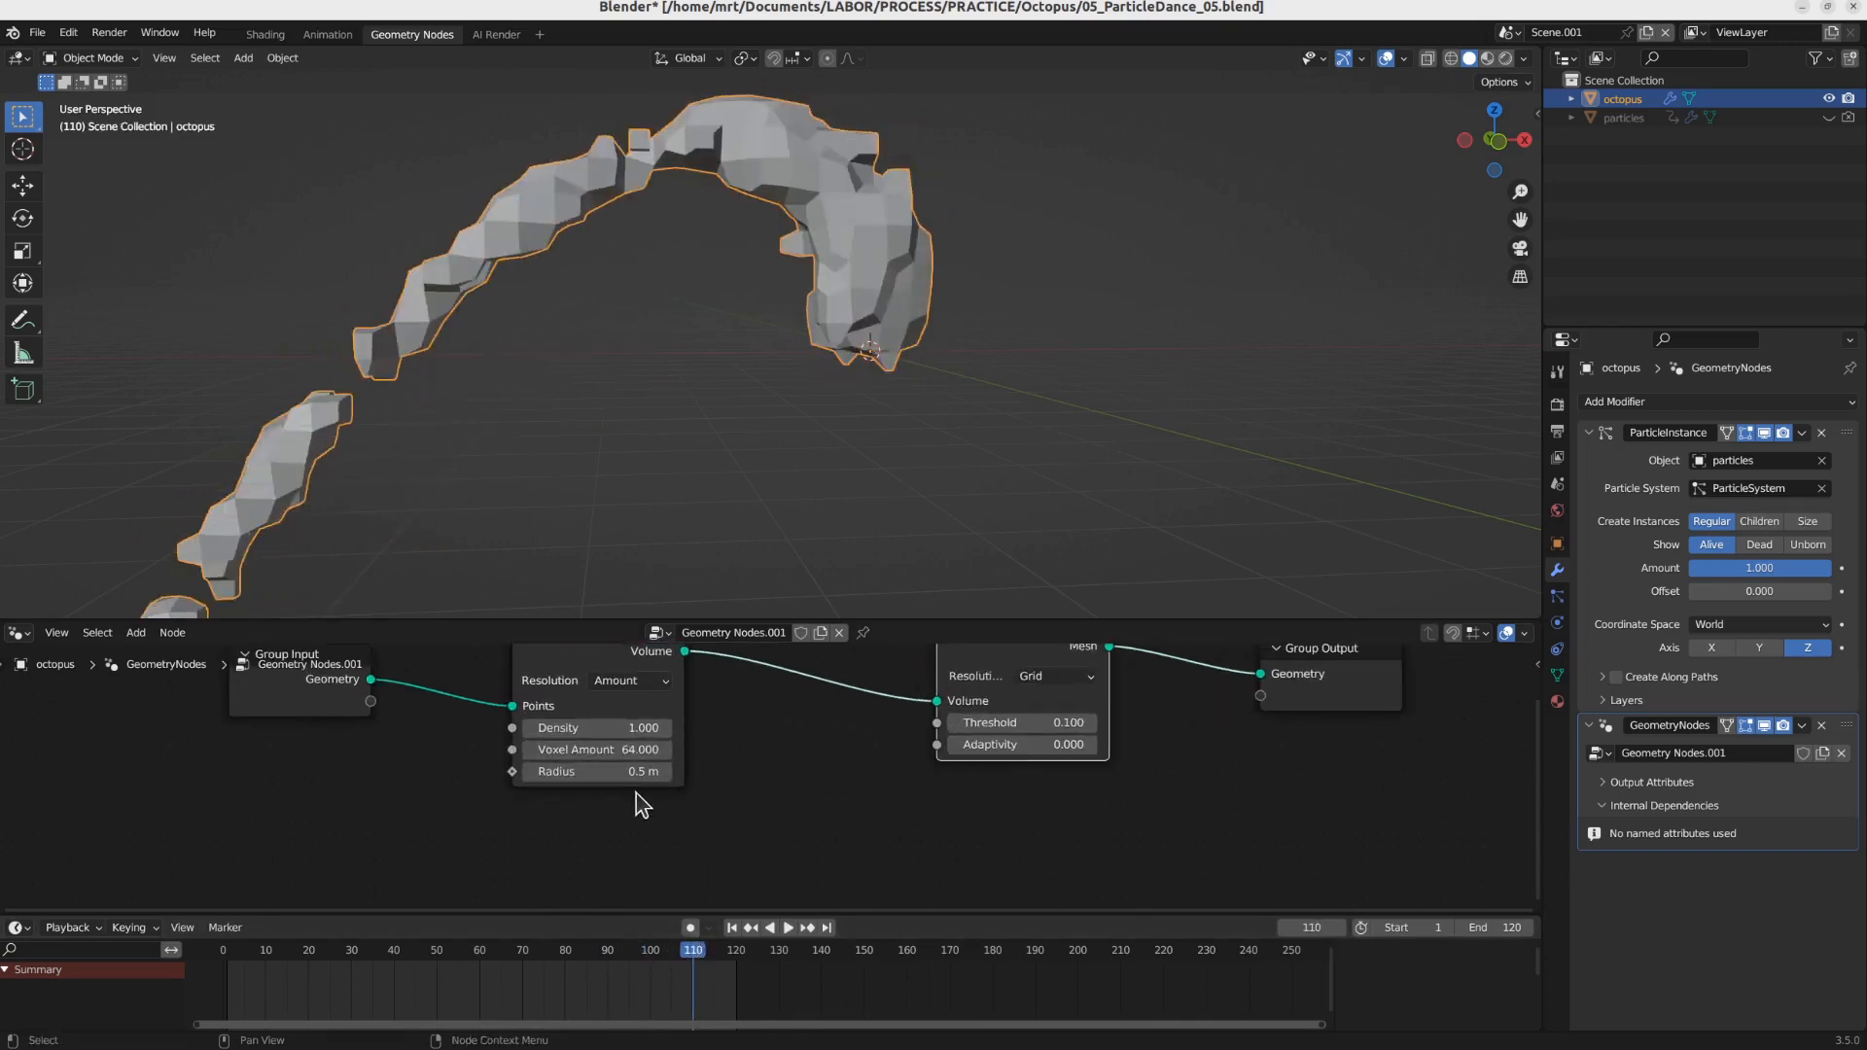
pyautogui.moveTo(588, 771); pyautogui.dragTo(861, 768)
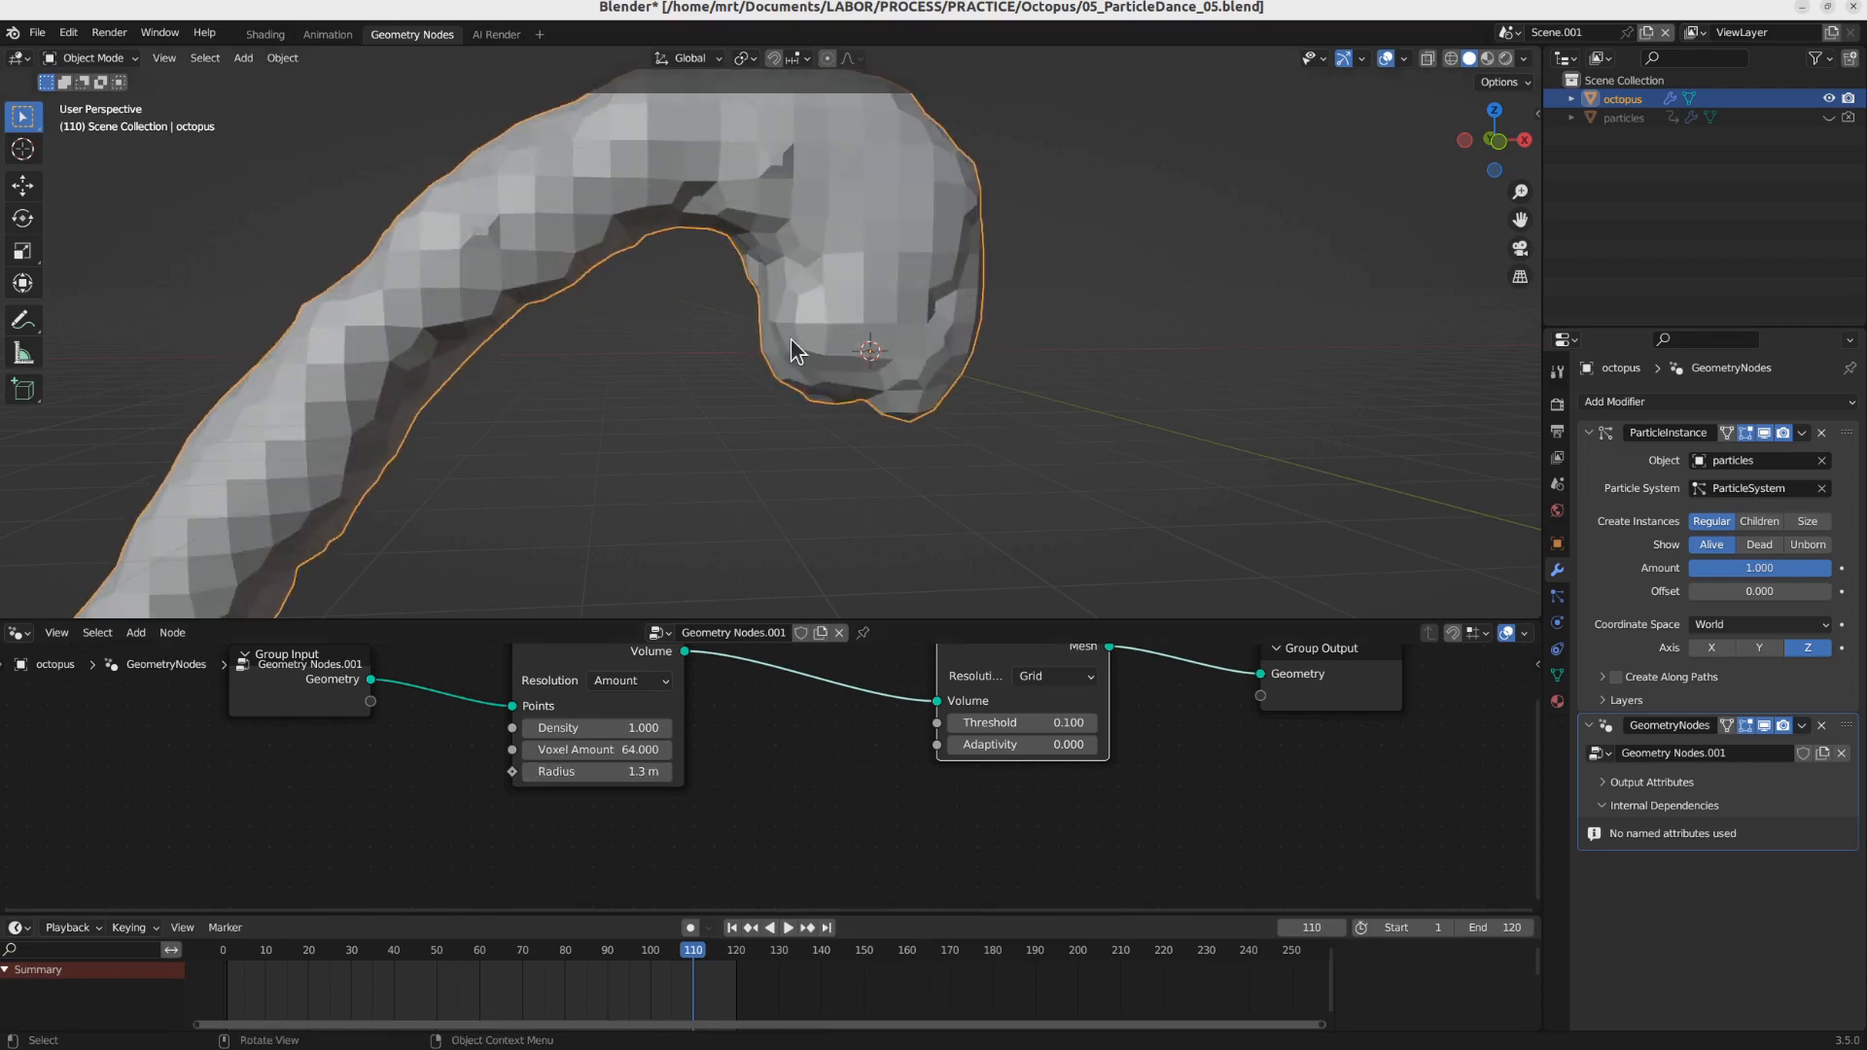
pyautogui.scroll(-4, 790, 339)
pyautogui.press('space')
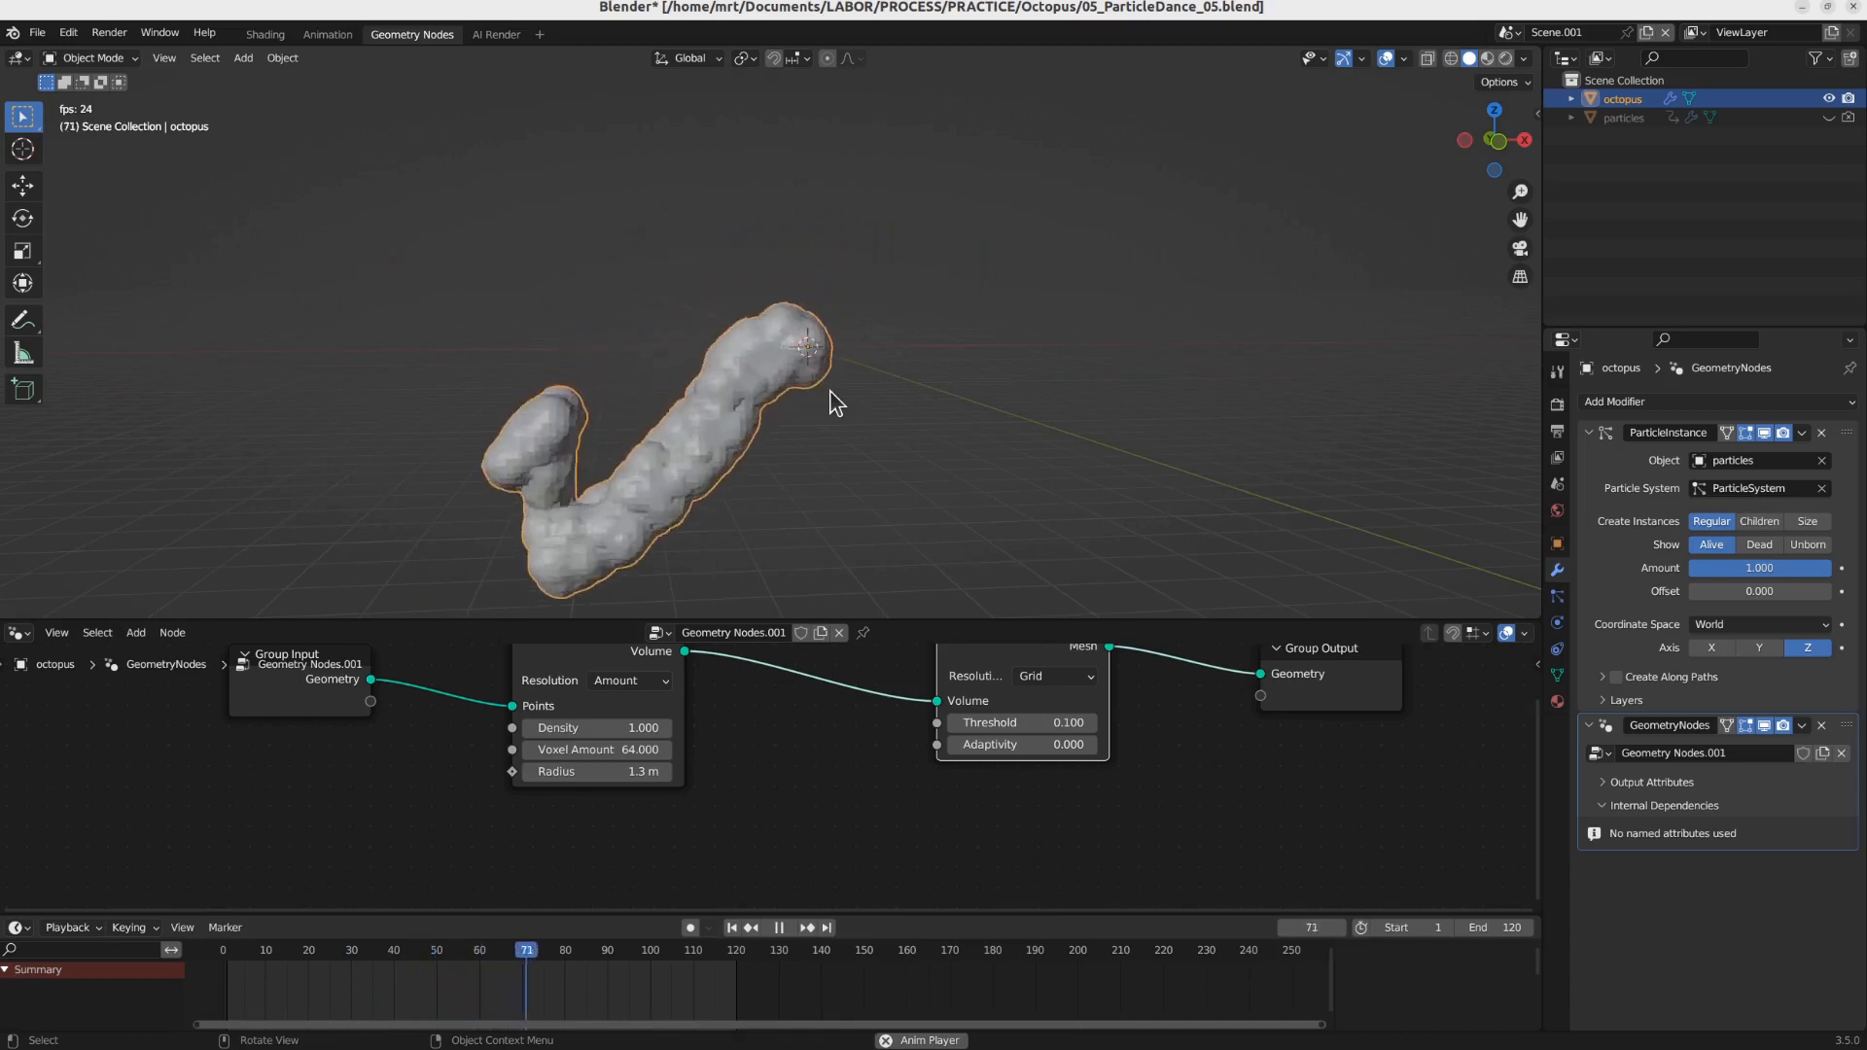
pyautogui.press('space')
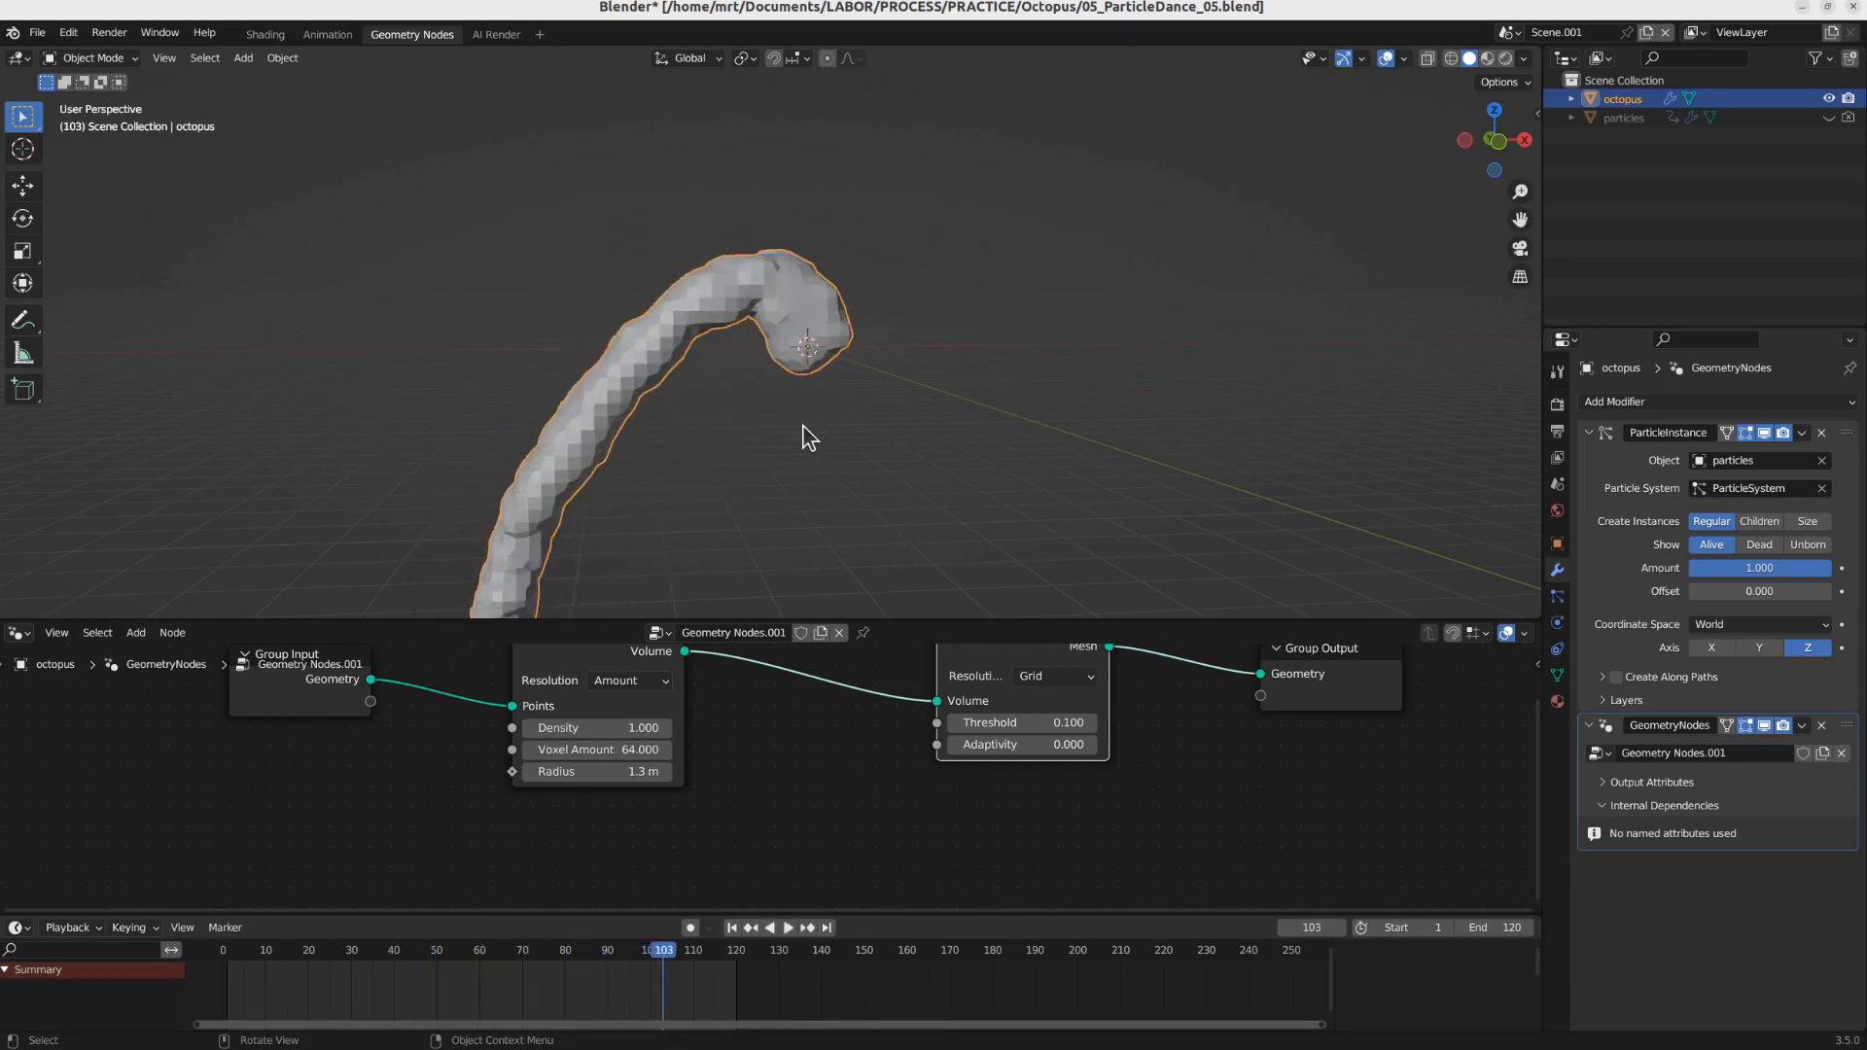
# Step: Add a mesh circle object at the world origin with 8 vertices
pyautogui.moveTo(809, 326); pyautogui.dragTo(815, 399, button='middle')
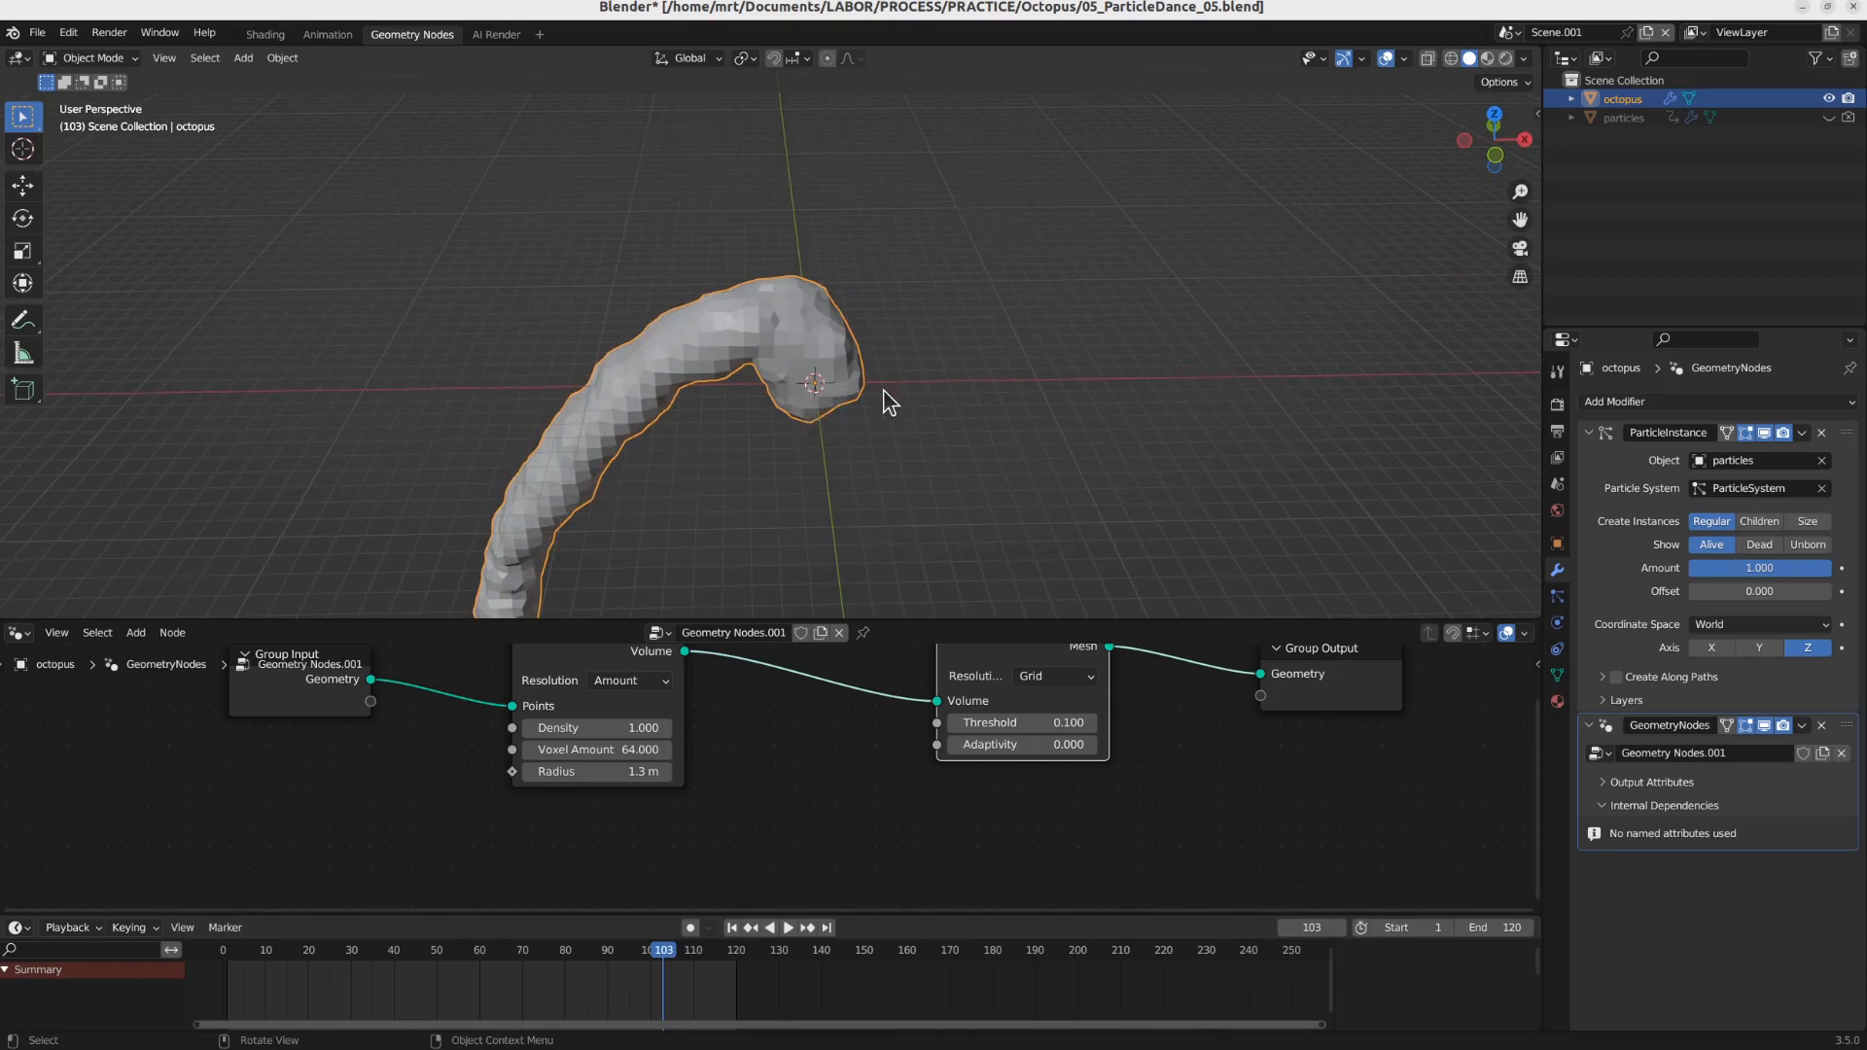
pyautogui.hotkey('shift', 'a')
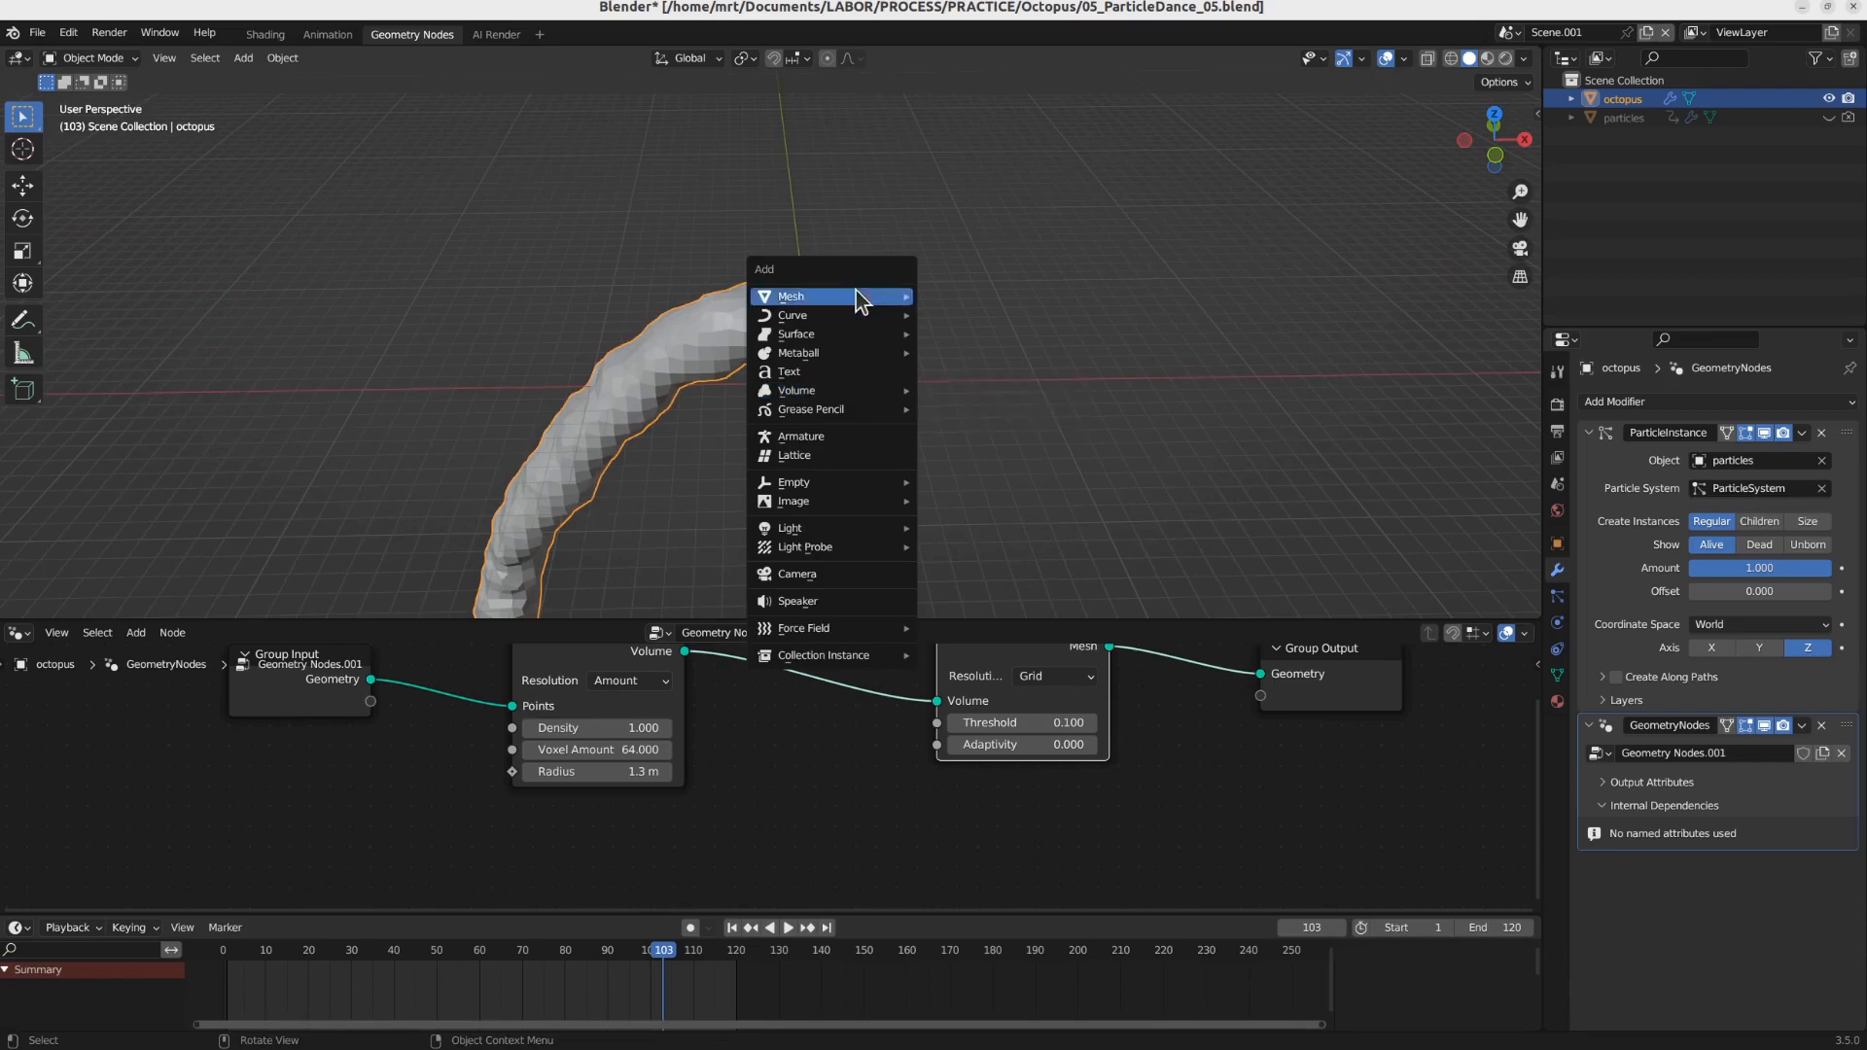
pyautogui.moveTo(856, 292)
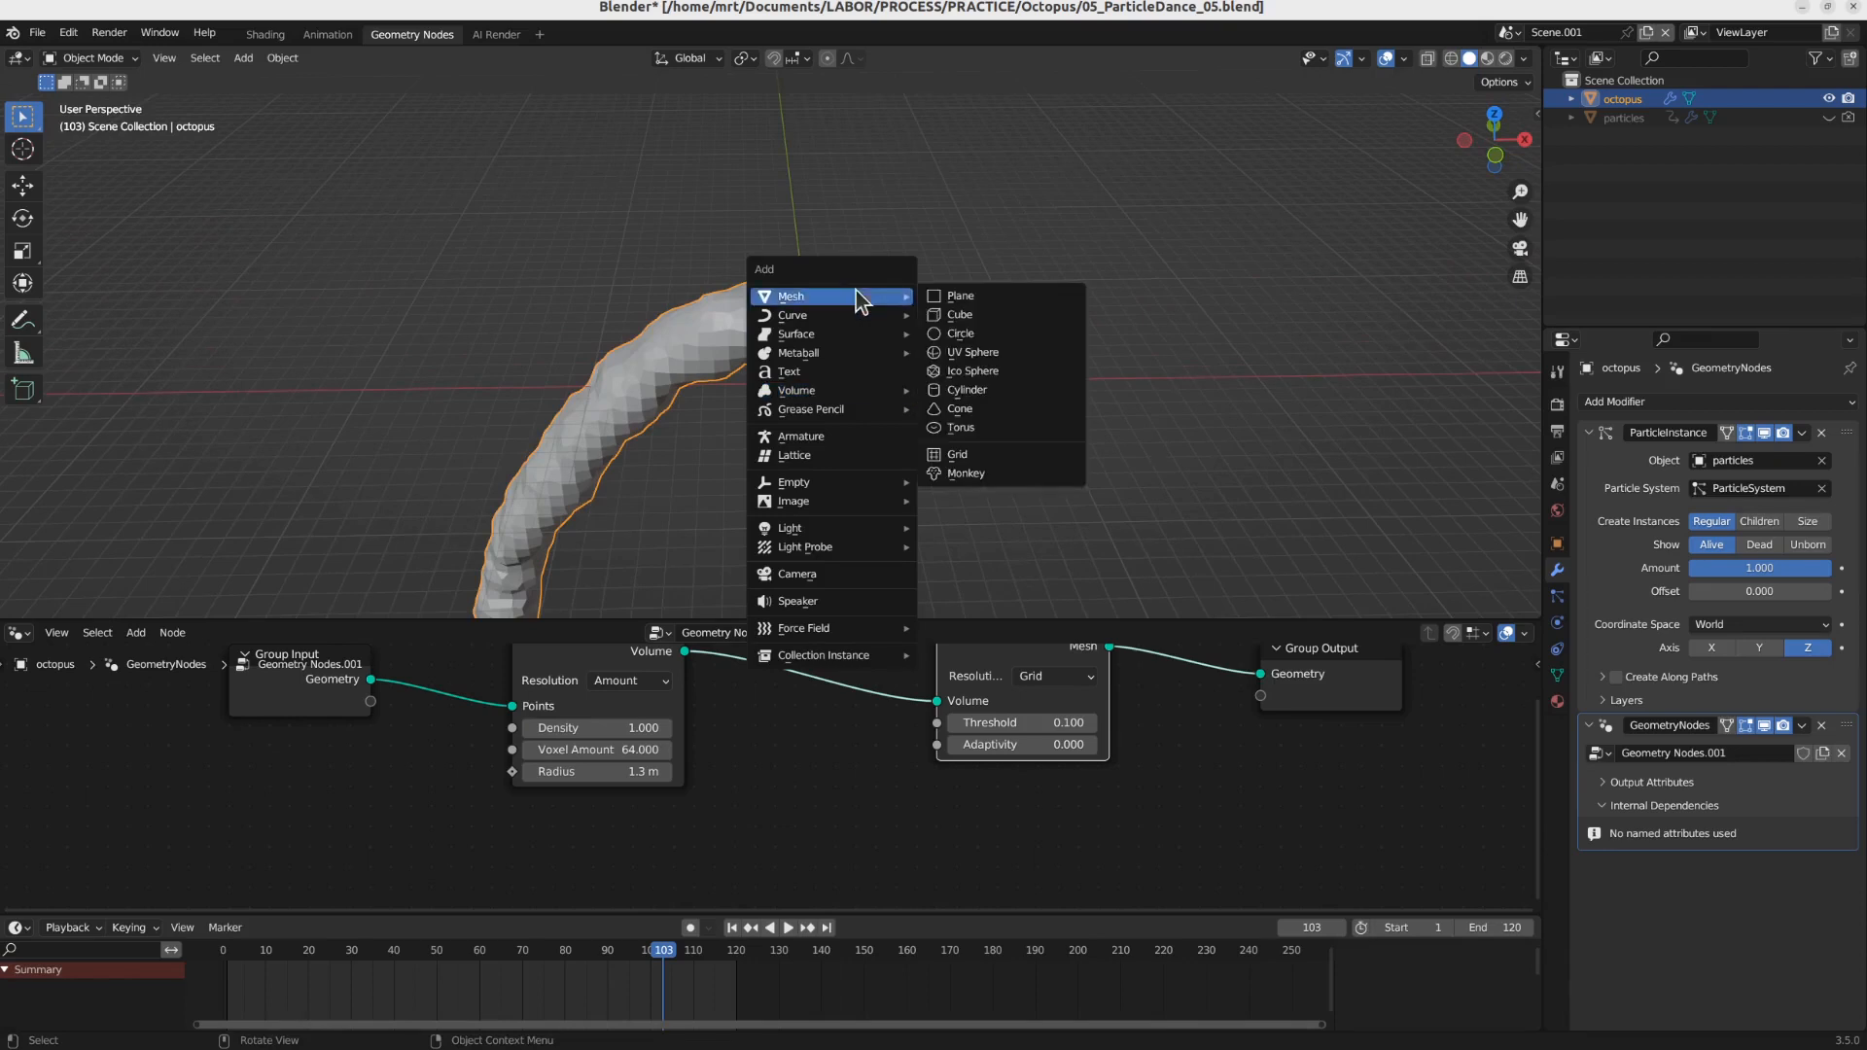
pyautogui.click(1013, 334)
pyautogui.click(237, 401)
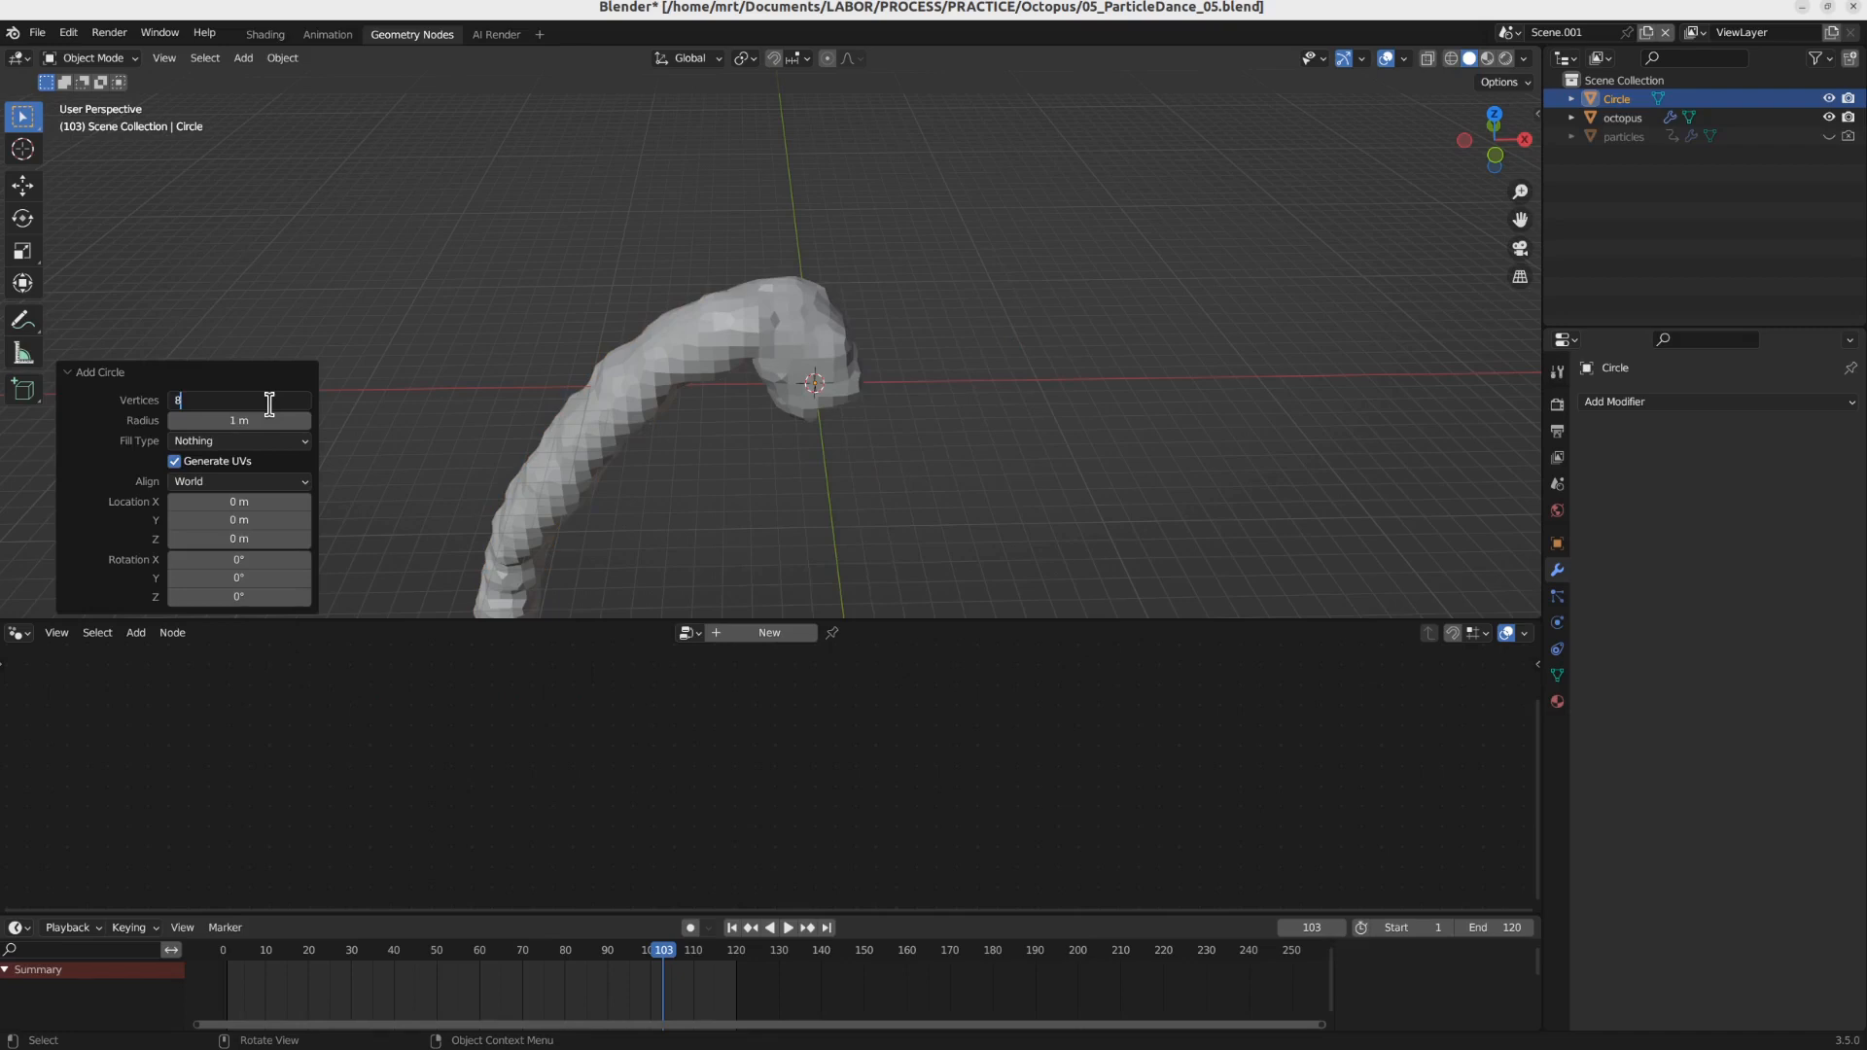
pyautogui.write('8')
pyautogui.press('Return')
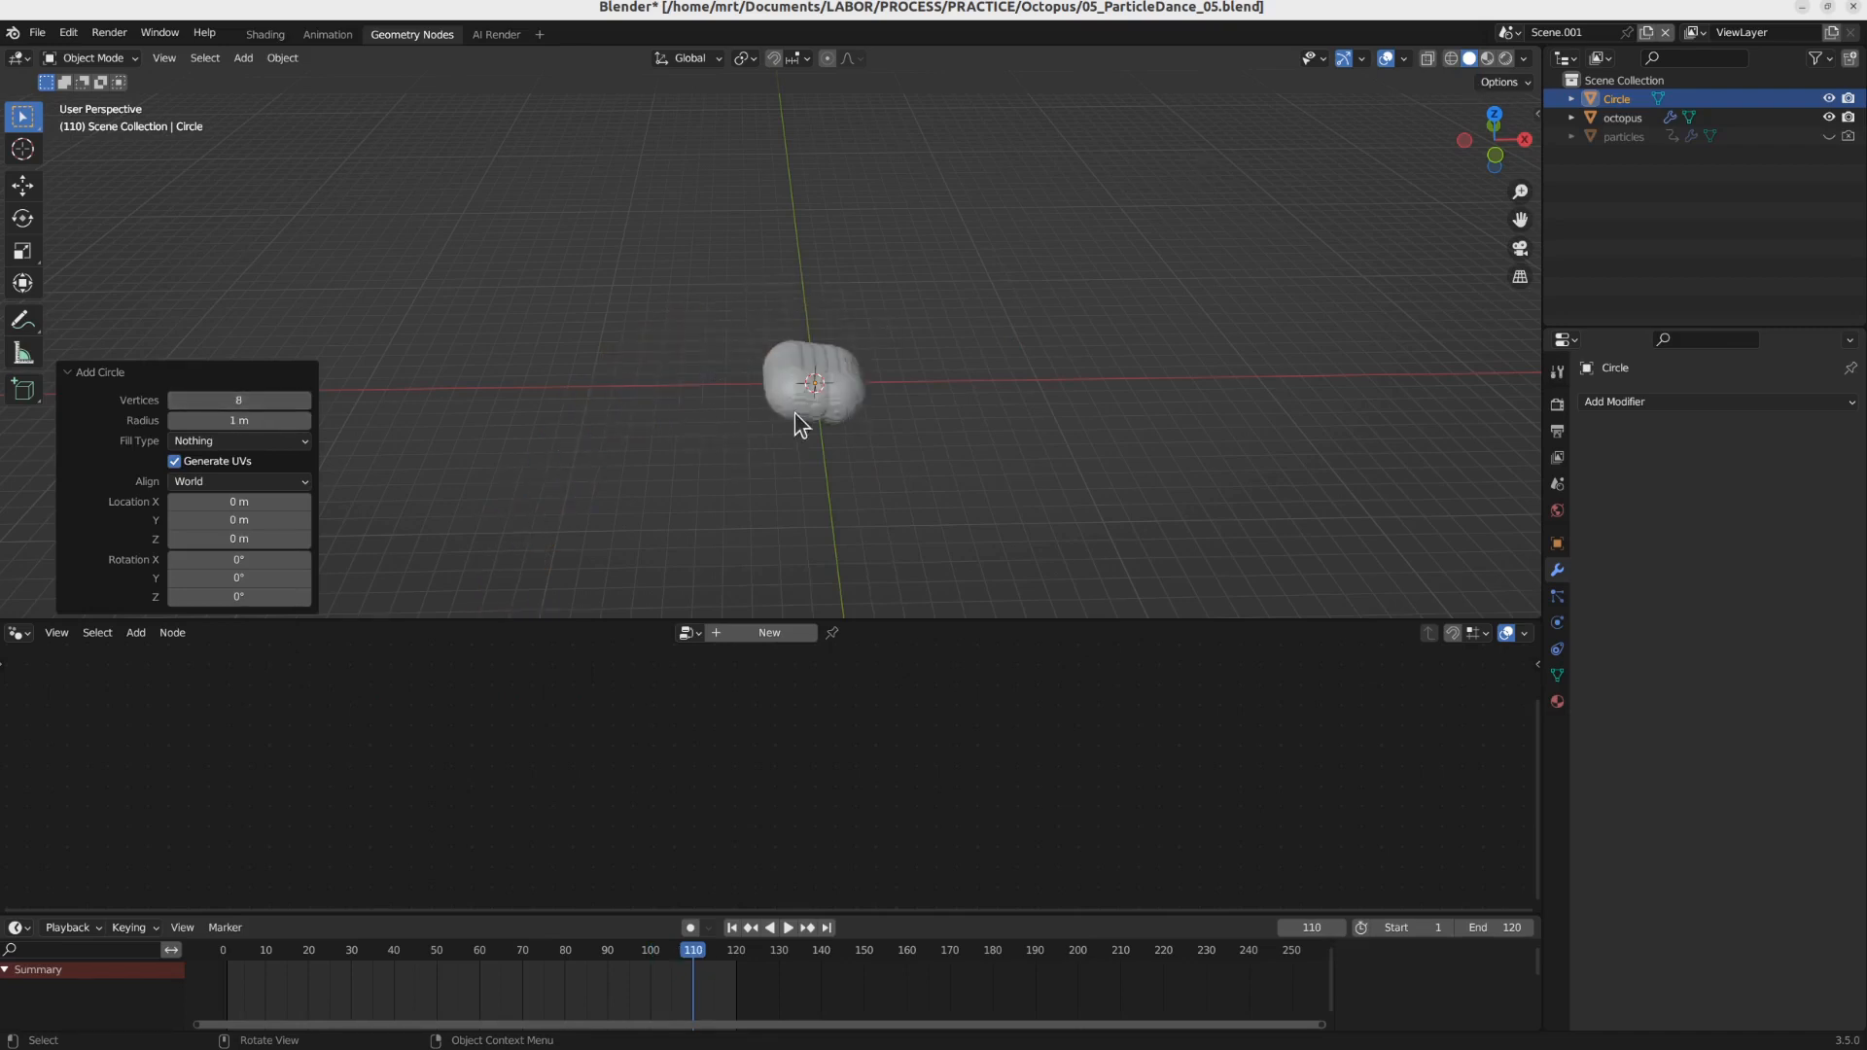
# Step: Select the octopus object again and move its Points to Volume and Volume to Mesh nodes farther from Group Input
pyautogui.click(808, 362)
pyautogui.moveTo(708, 747); pyautogui.dragTo(861, 817, button='middle')
pyautogui.moveTo(773, 727); pyautogui.dragTo(952, 716)
pyautogui.moveTo(1222, 721); pyautogui.dragTo(1183, 741)
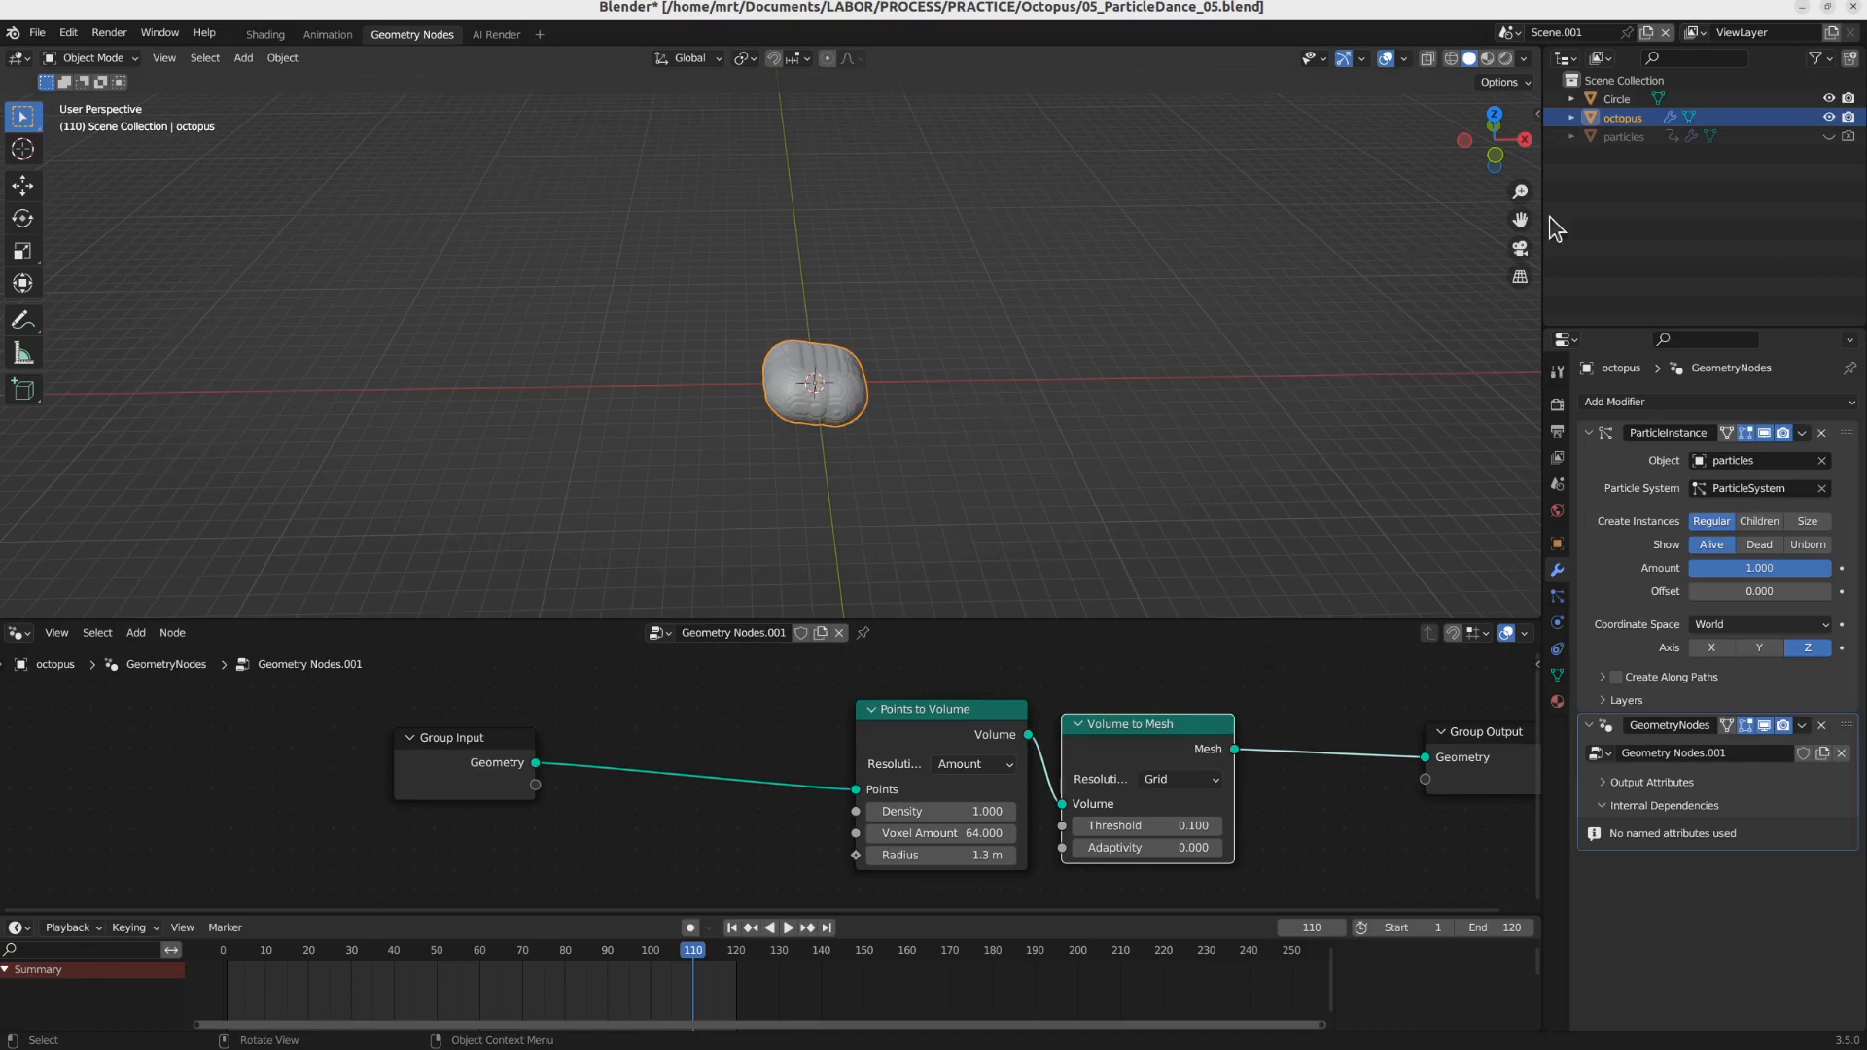
pyautogui.click(1626, 97)
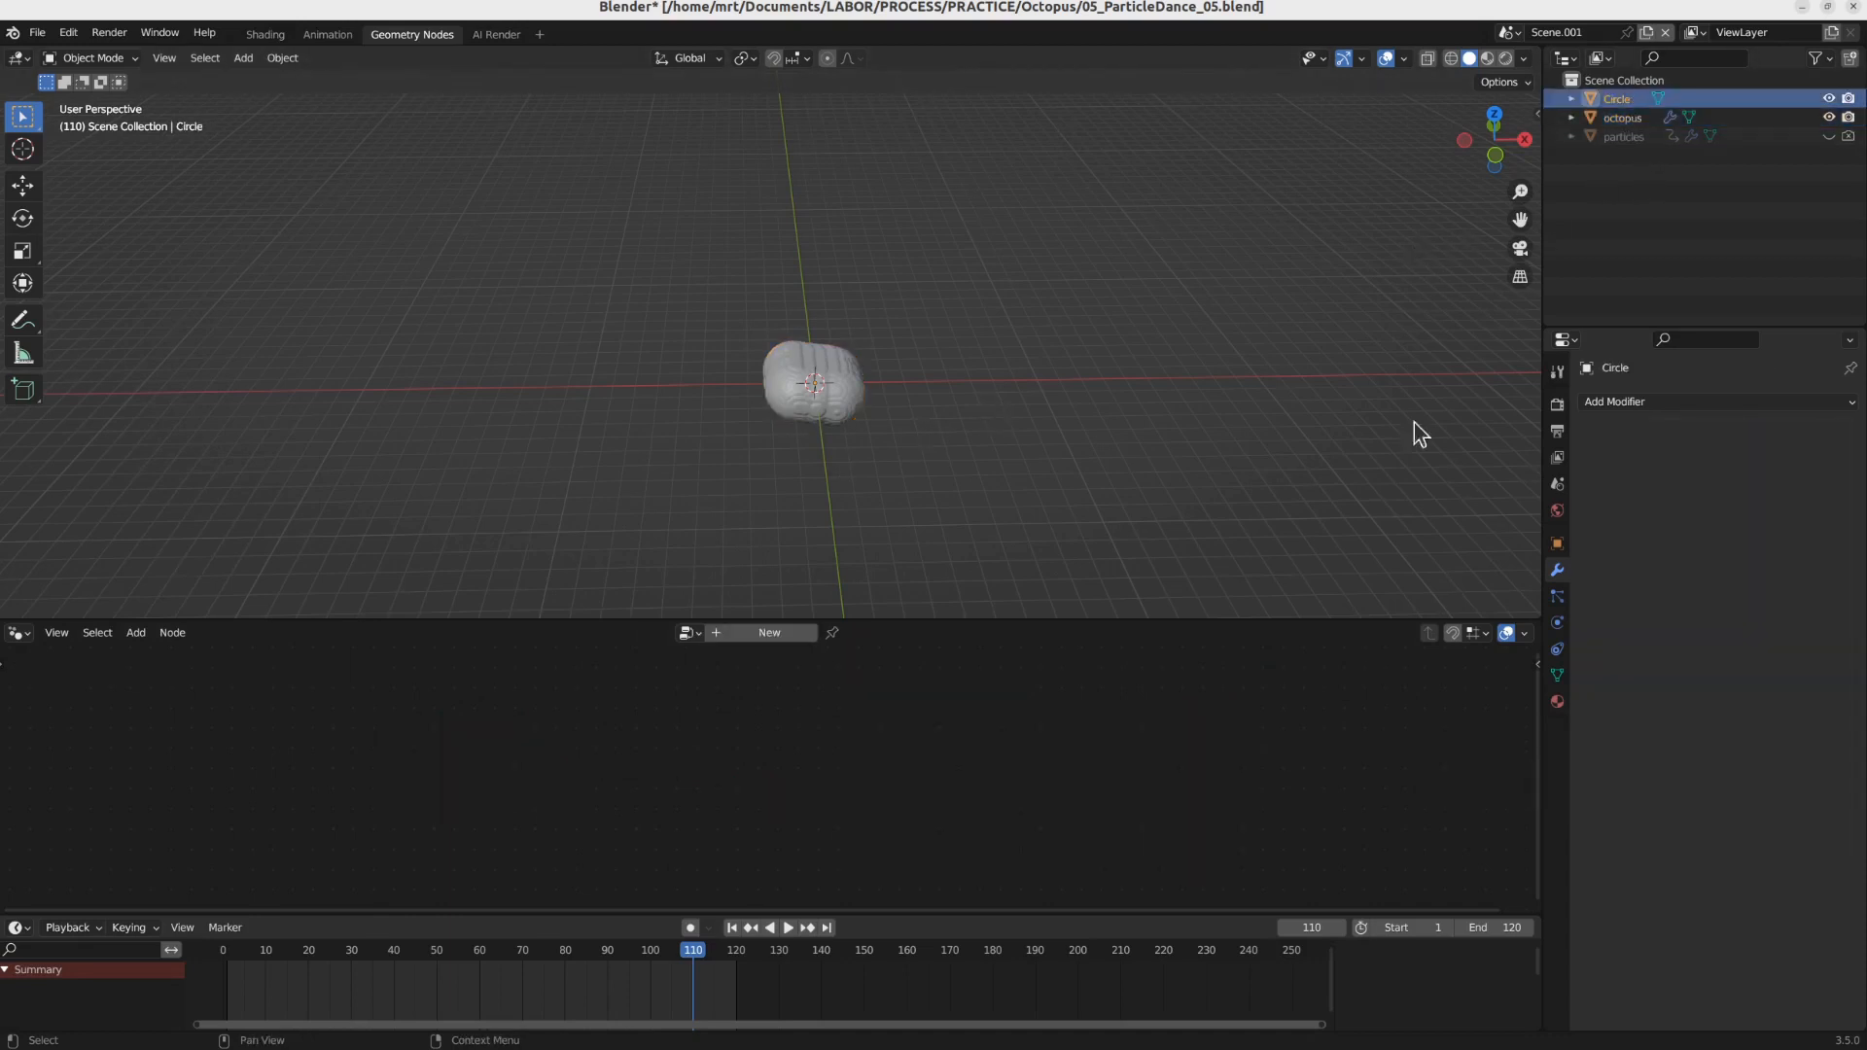
pyautogui.click(828, 400)
# Step: Add a Mesh Circle primitive node to octopus's node tree and set its vertices to 8
pyautogui.hotkey('shift', 'a')
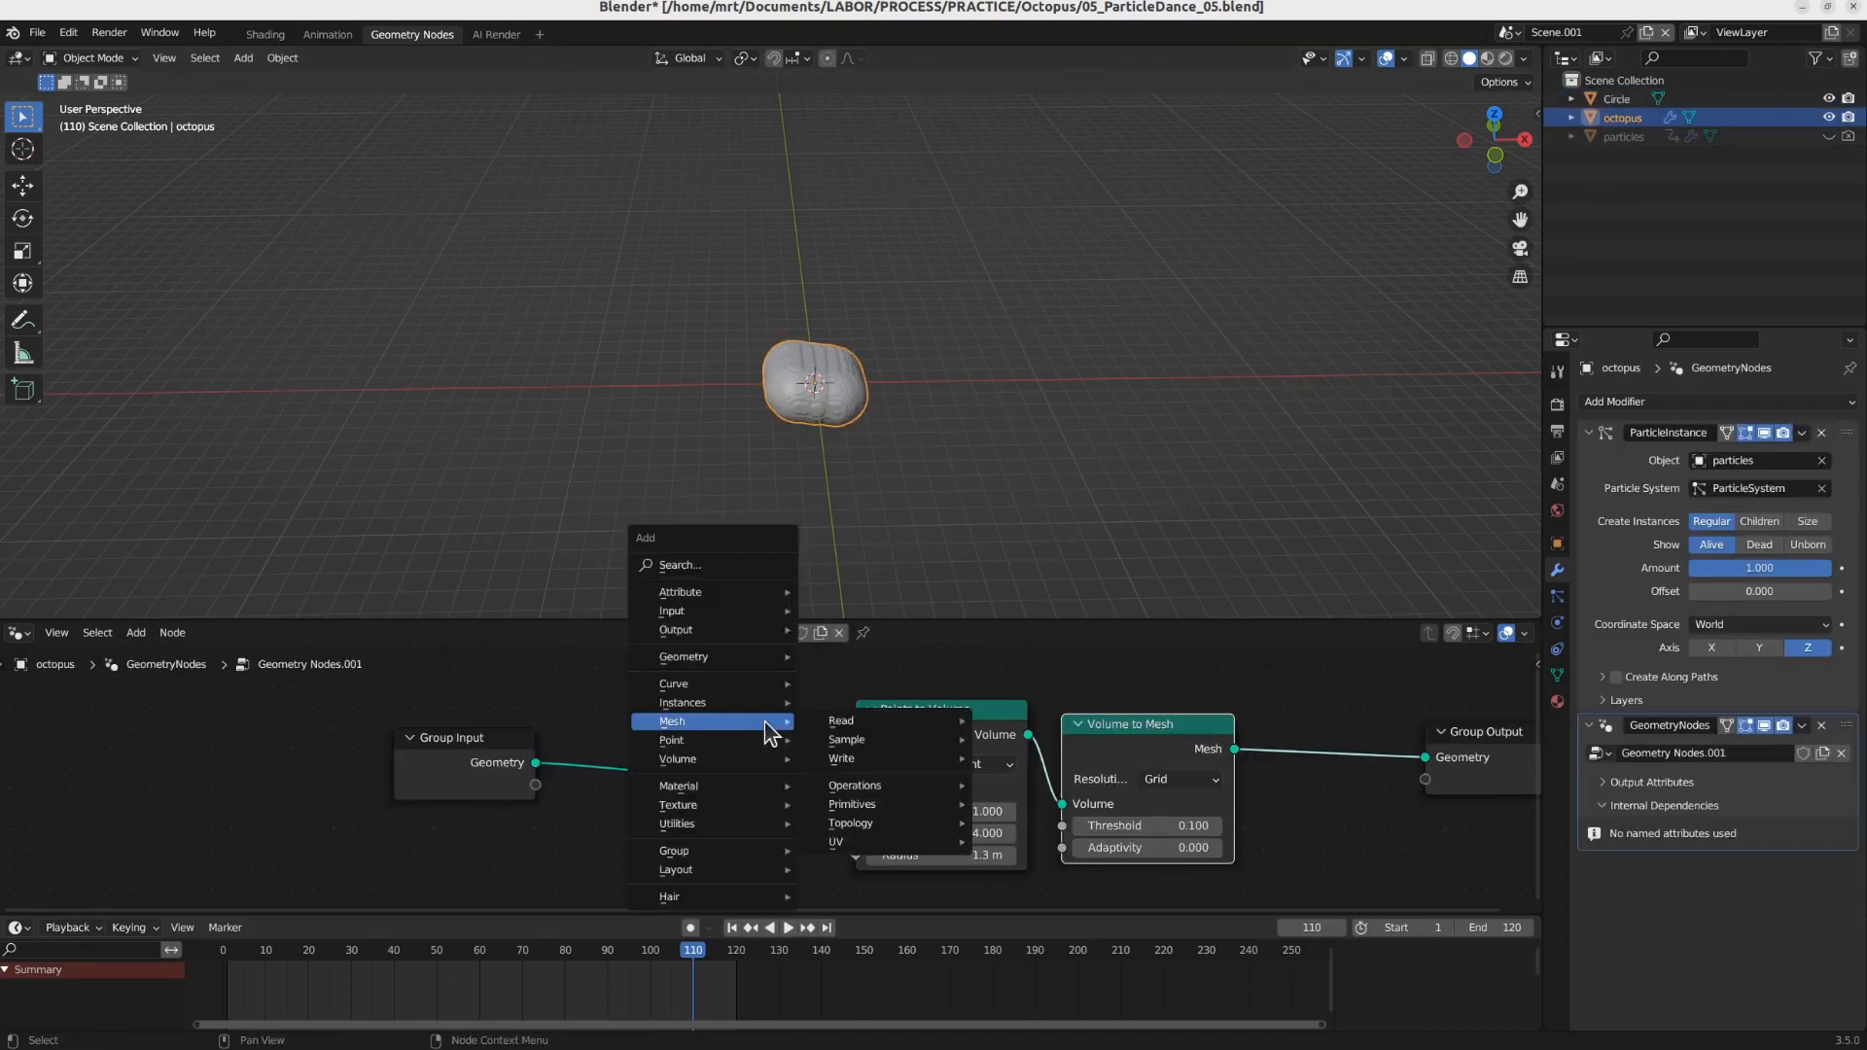
pyautogui.moveTo(744, 742)
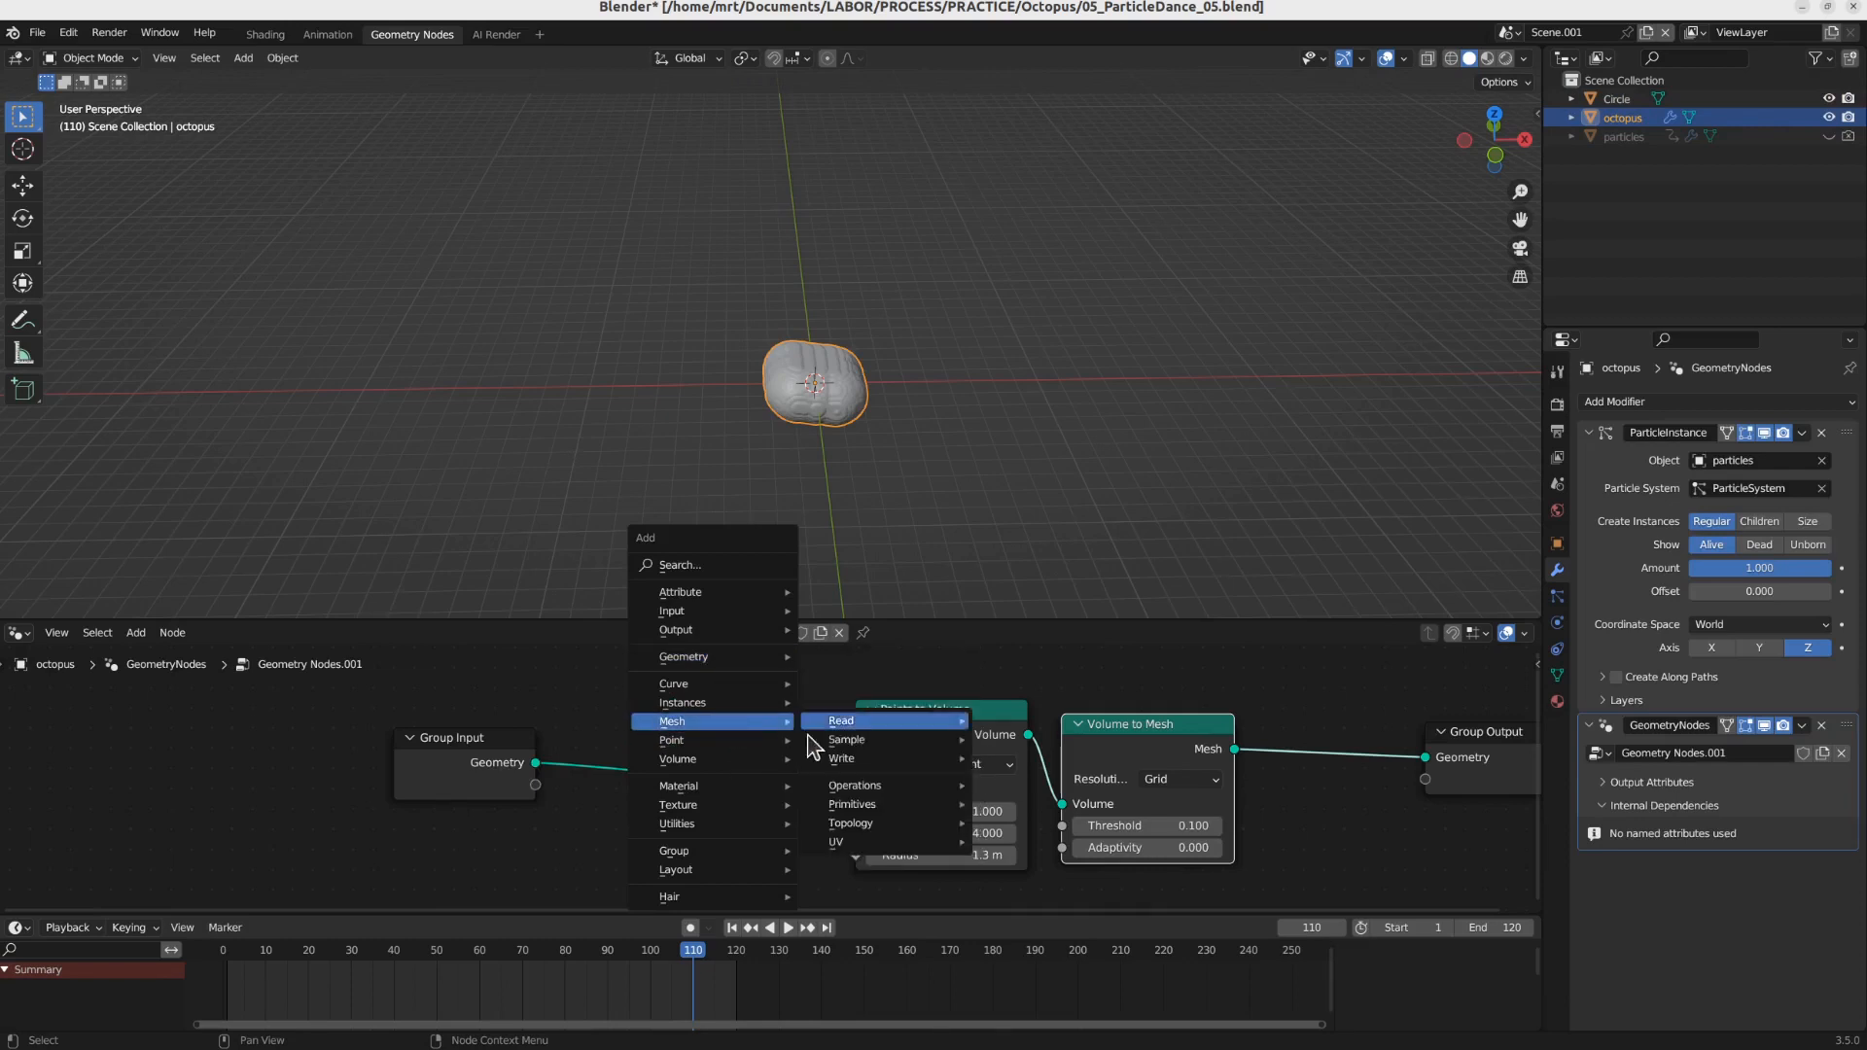
pyautogui.moveTo(852, 804)
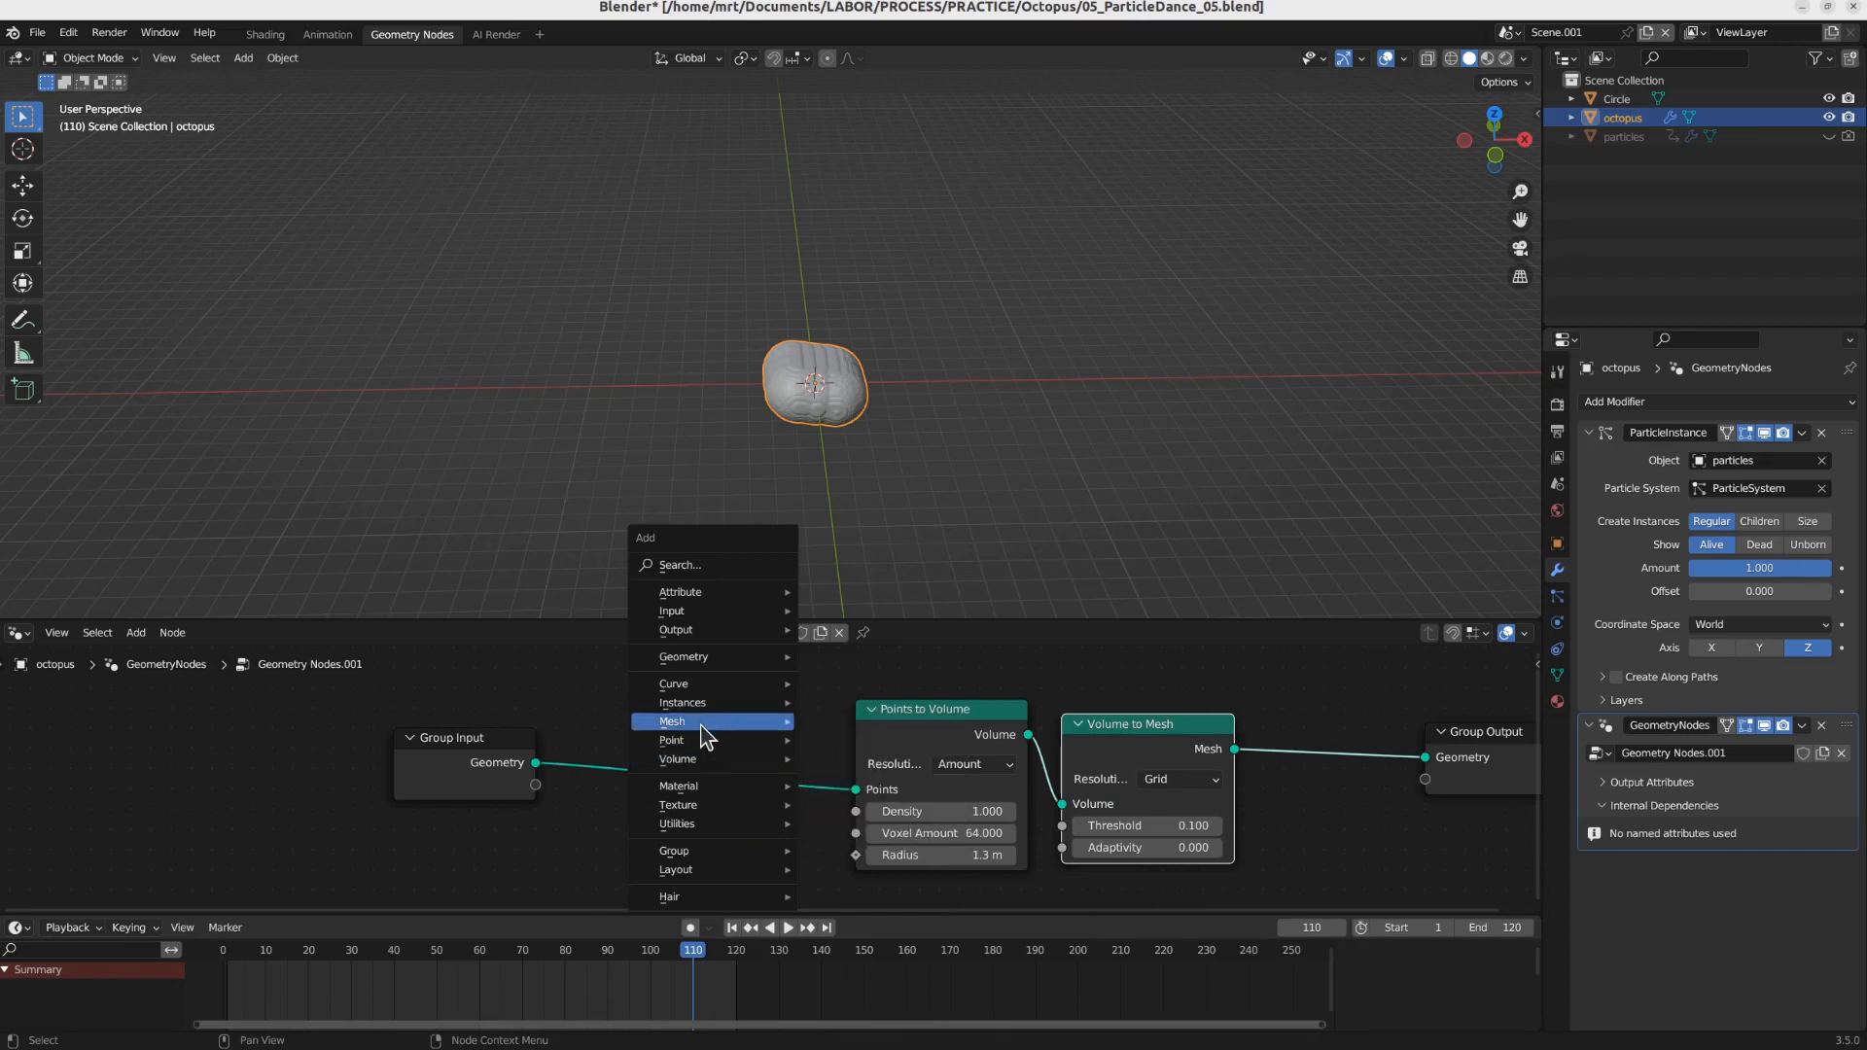
pyautogui.moveTo(916, 789)
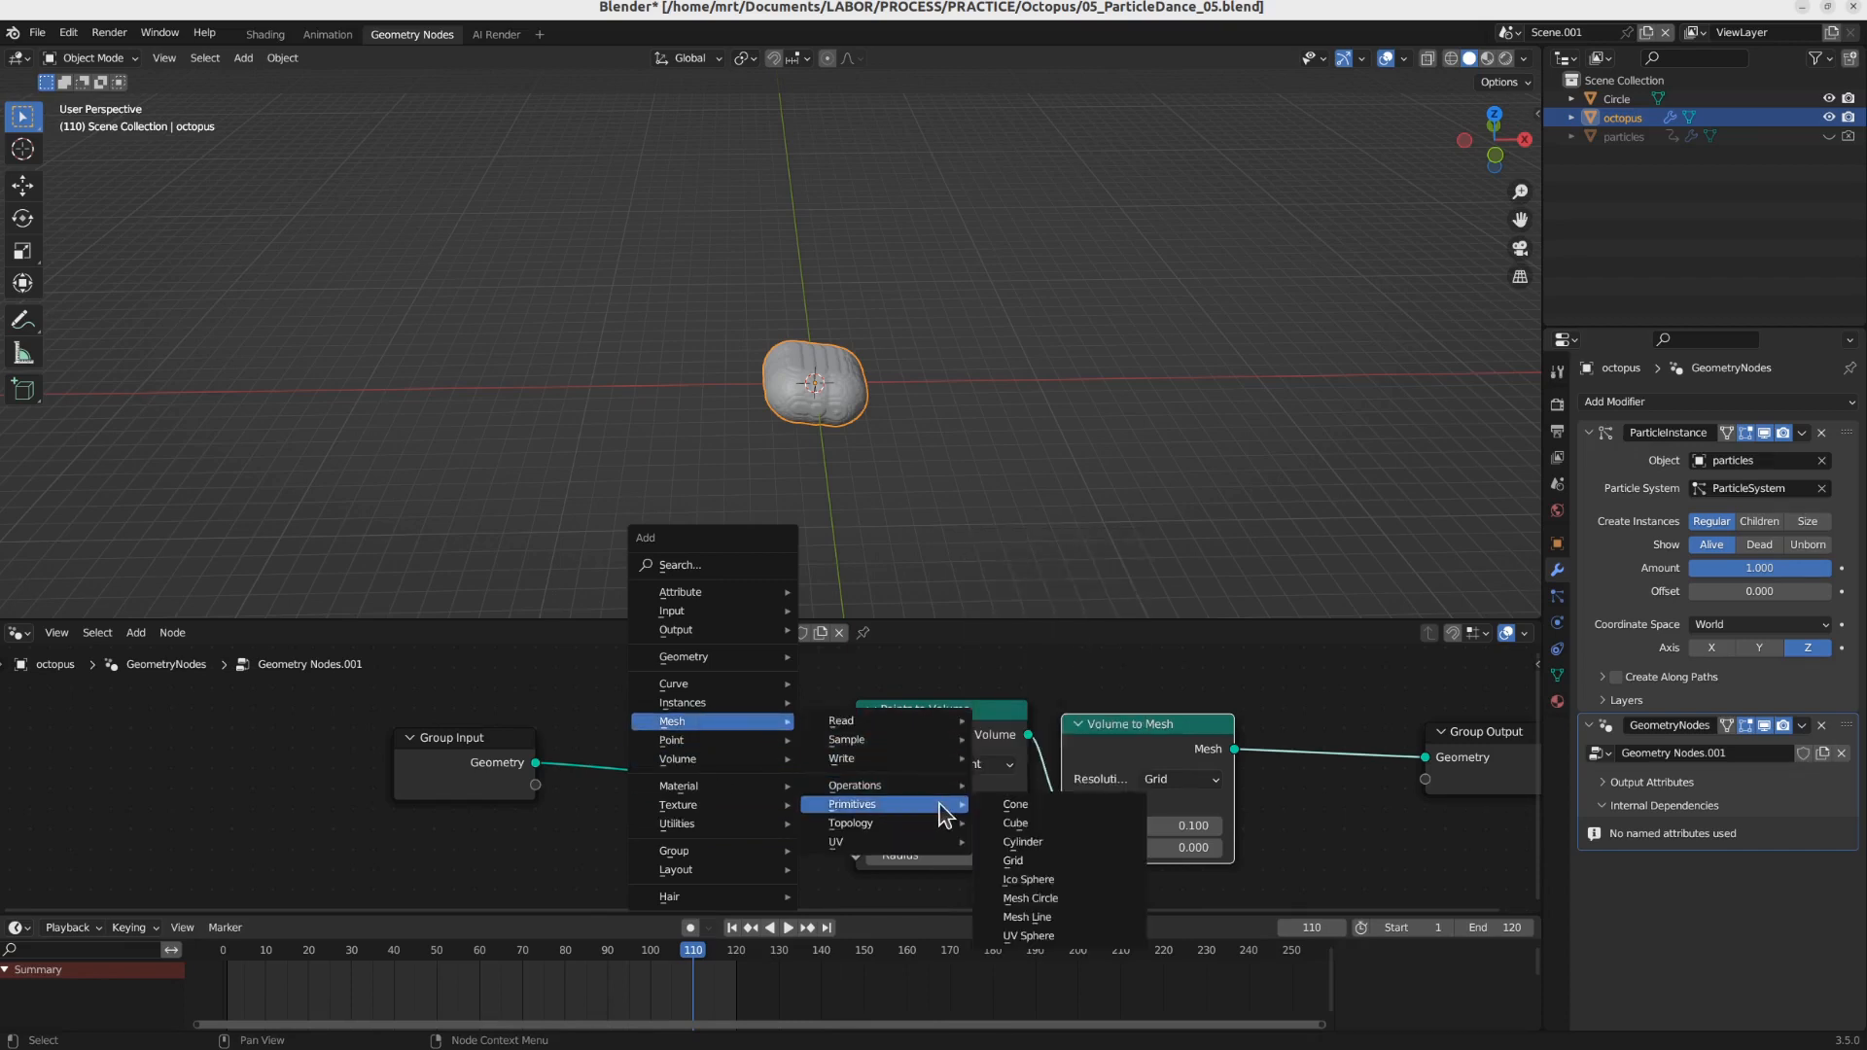
pyautogui.click(1058, 899)
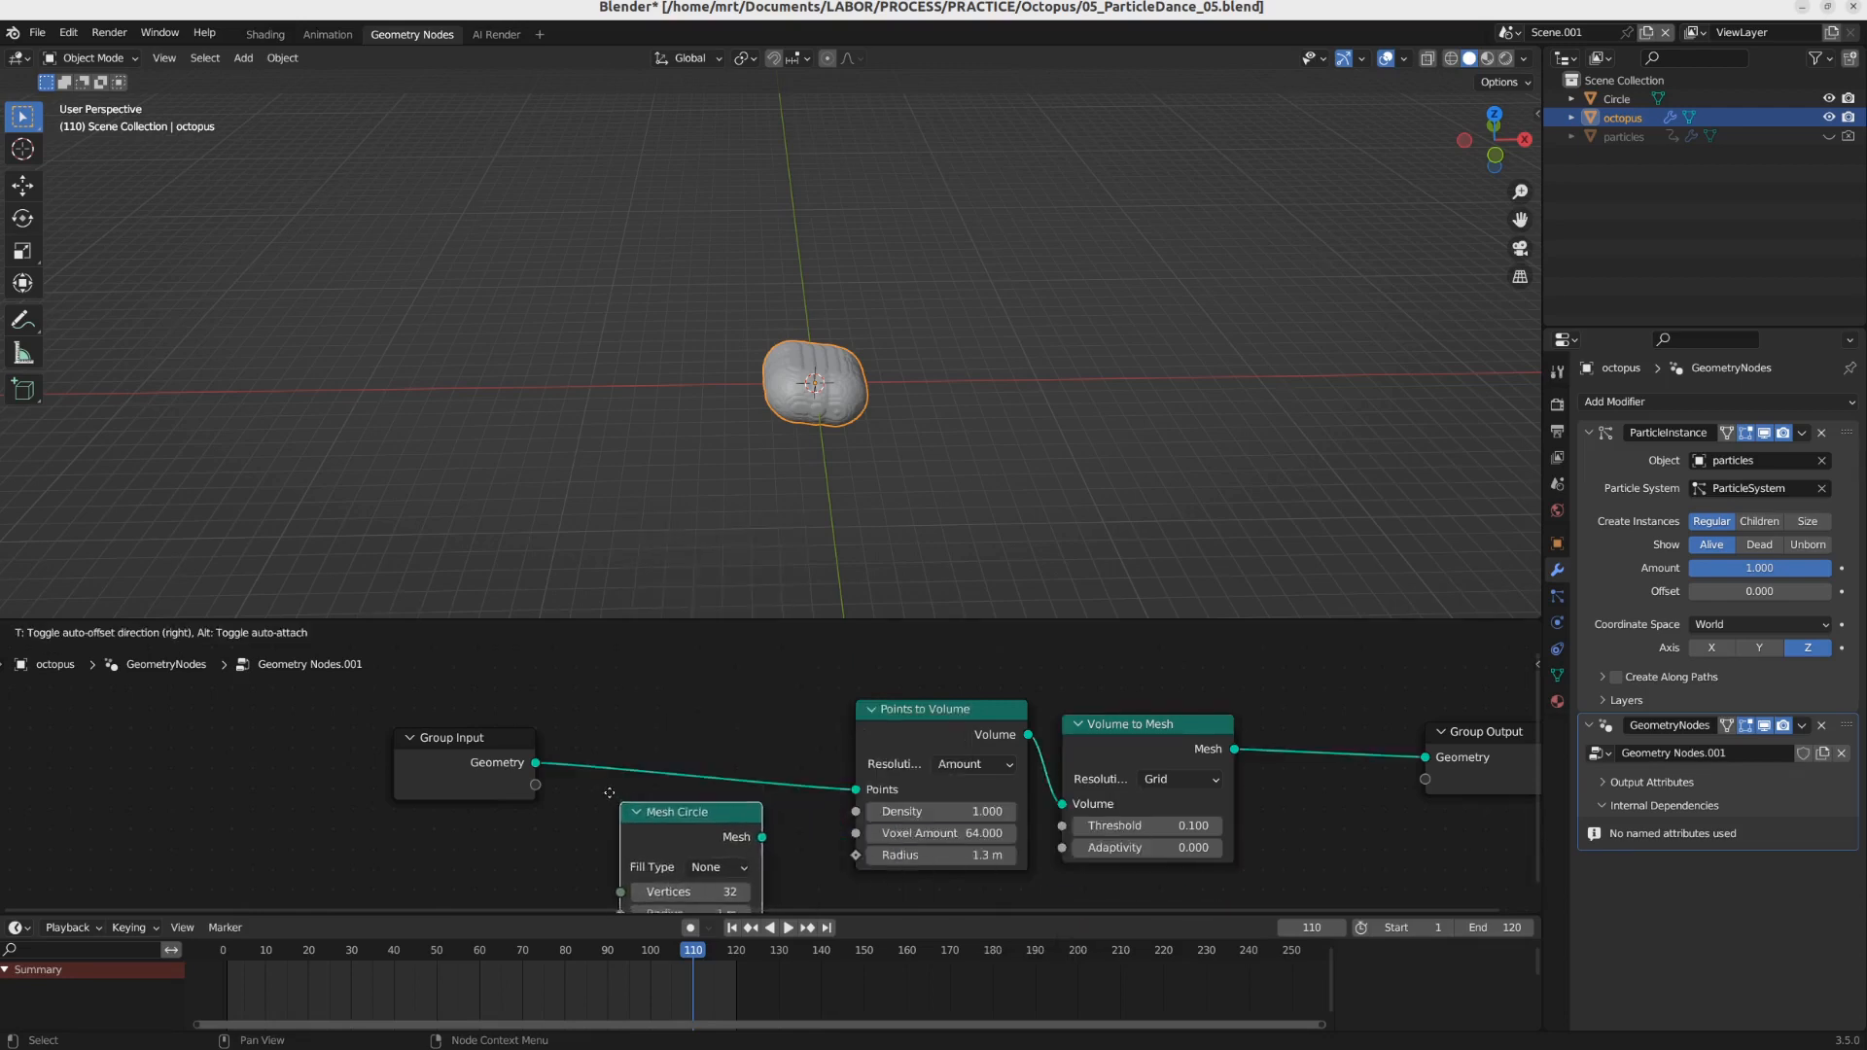
pyautogui.click(711, 809)
pyautogui.click(699, 755)
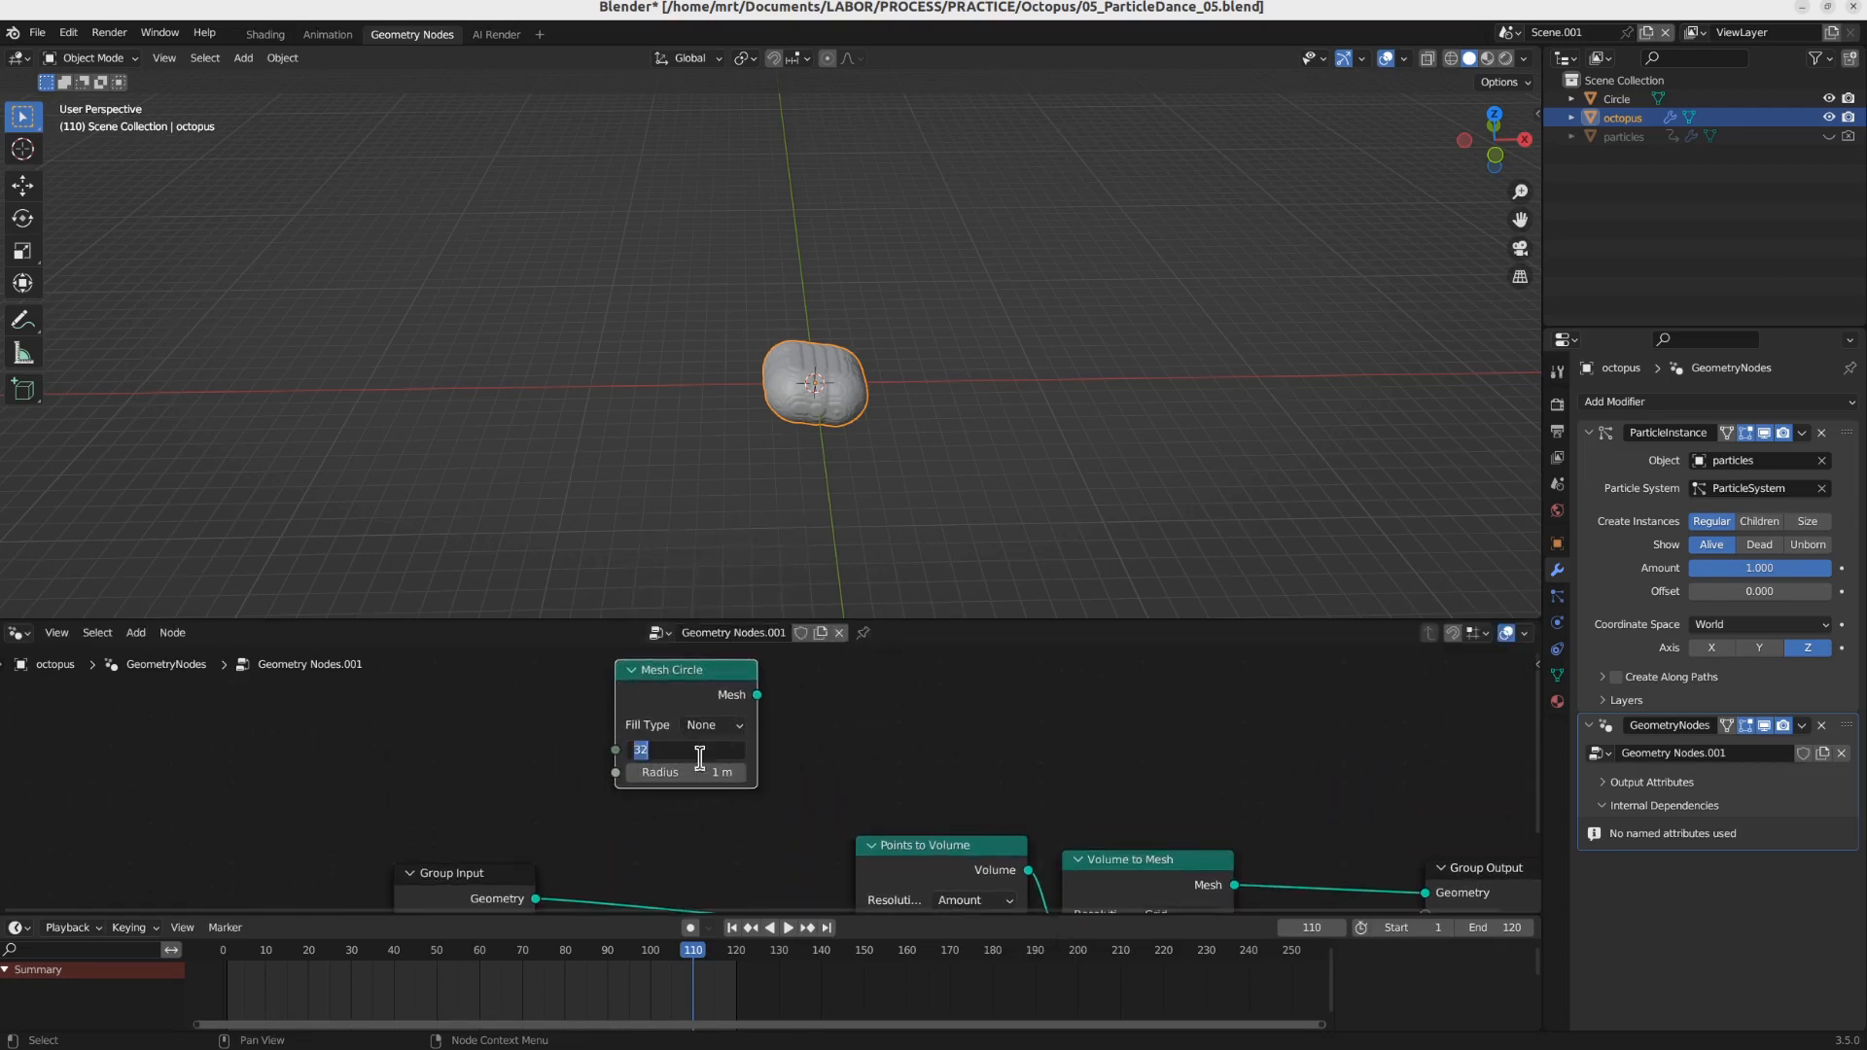
pyautogui.press('Return')
# Step: Rearrange the Mesh Circle, Points to Volume, Volume to Mesh and Group Output nodes to open up space after Group Input
pyautogui.moveTo(1054, 764); pyautogui.dragTo(750, 781, button='middle')
pyautogui.moveTo(342, 704); pyautogui.dragTo(788, 727)
pyautogui.moveTo(1156, 869); pyautogui.dragTo(949, 775, button='middle')
pyautogui.moveTo(1000, 792); pyautogui.dragTo(1153, 781)
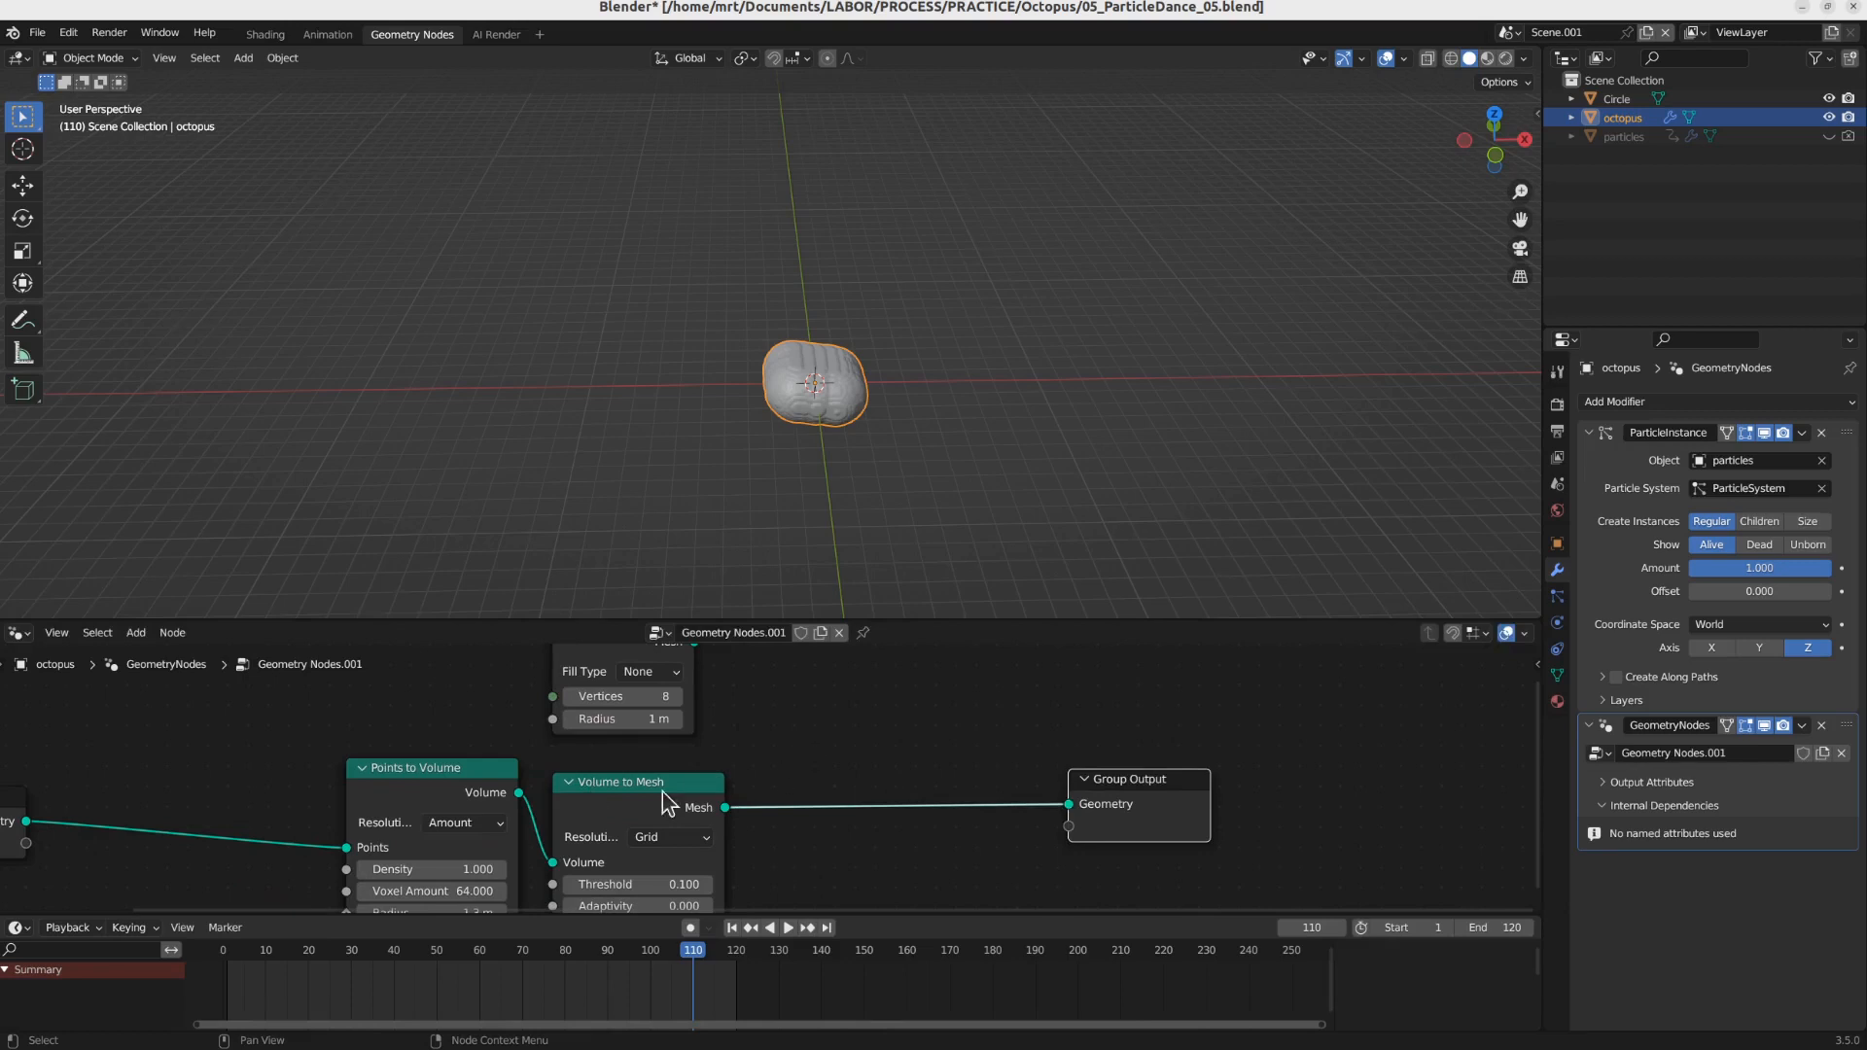
pyautogui.moveTo(417, 788); pyautogui.dragTo(335, 791)
pyautogui.moveTo(637, 804); pyautogui.dragTo(810, 800)
pyautogui.moveTo(376, 803); pyautogui.dragTo(572, 822)
pyautogui.moveTo(406, 804); pyautogui.dragTo(731, 815, button='middle')
pyautogui.moveTo(860, 711); pyautogui.dragTo(883, 795, button='middle')
pyautogui.moveTo(928, 750); pyautogui.dragTo(558, 746)
pyautogui.moveTo(642, 793); pyautogui.dragTo(754, 732, button='middle')
# Step: Insert an Instance on Points node on the link between Group Input and Points to Volume
pyautogui.hotkey('shift', 'a')
pyautogui.moveTo(758, 763)
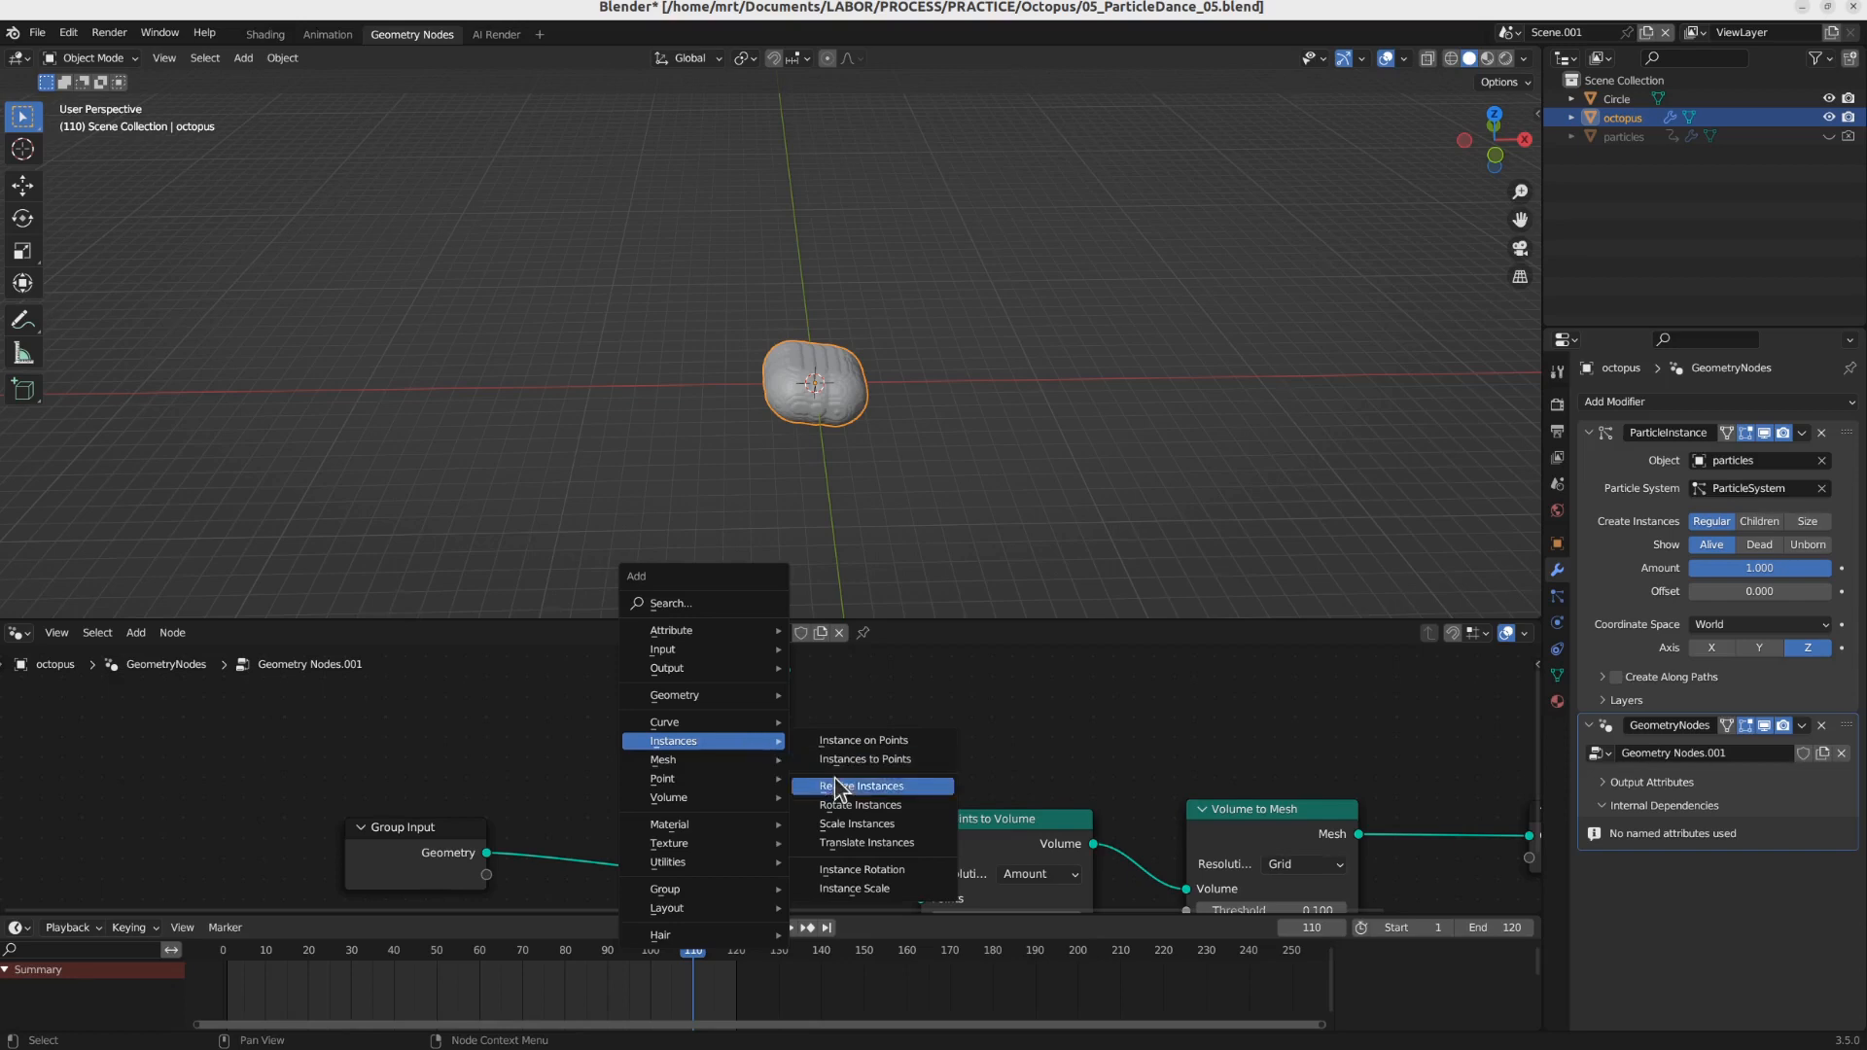
pyautogui.click(864, 741)
pyautogui.click(801, 732)
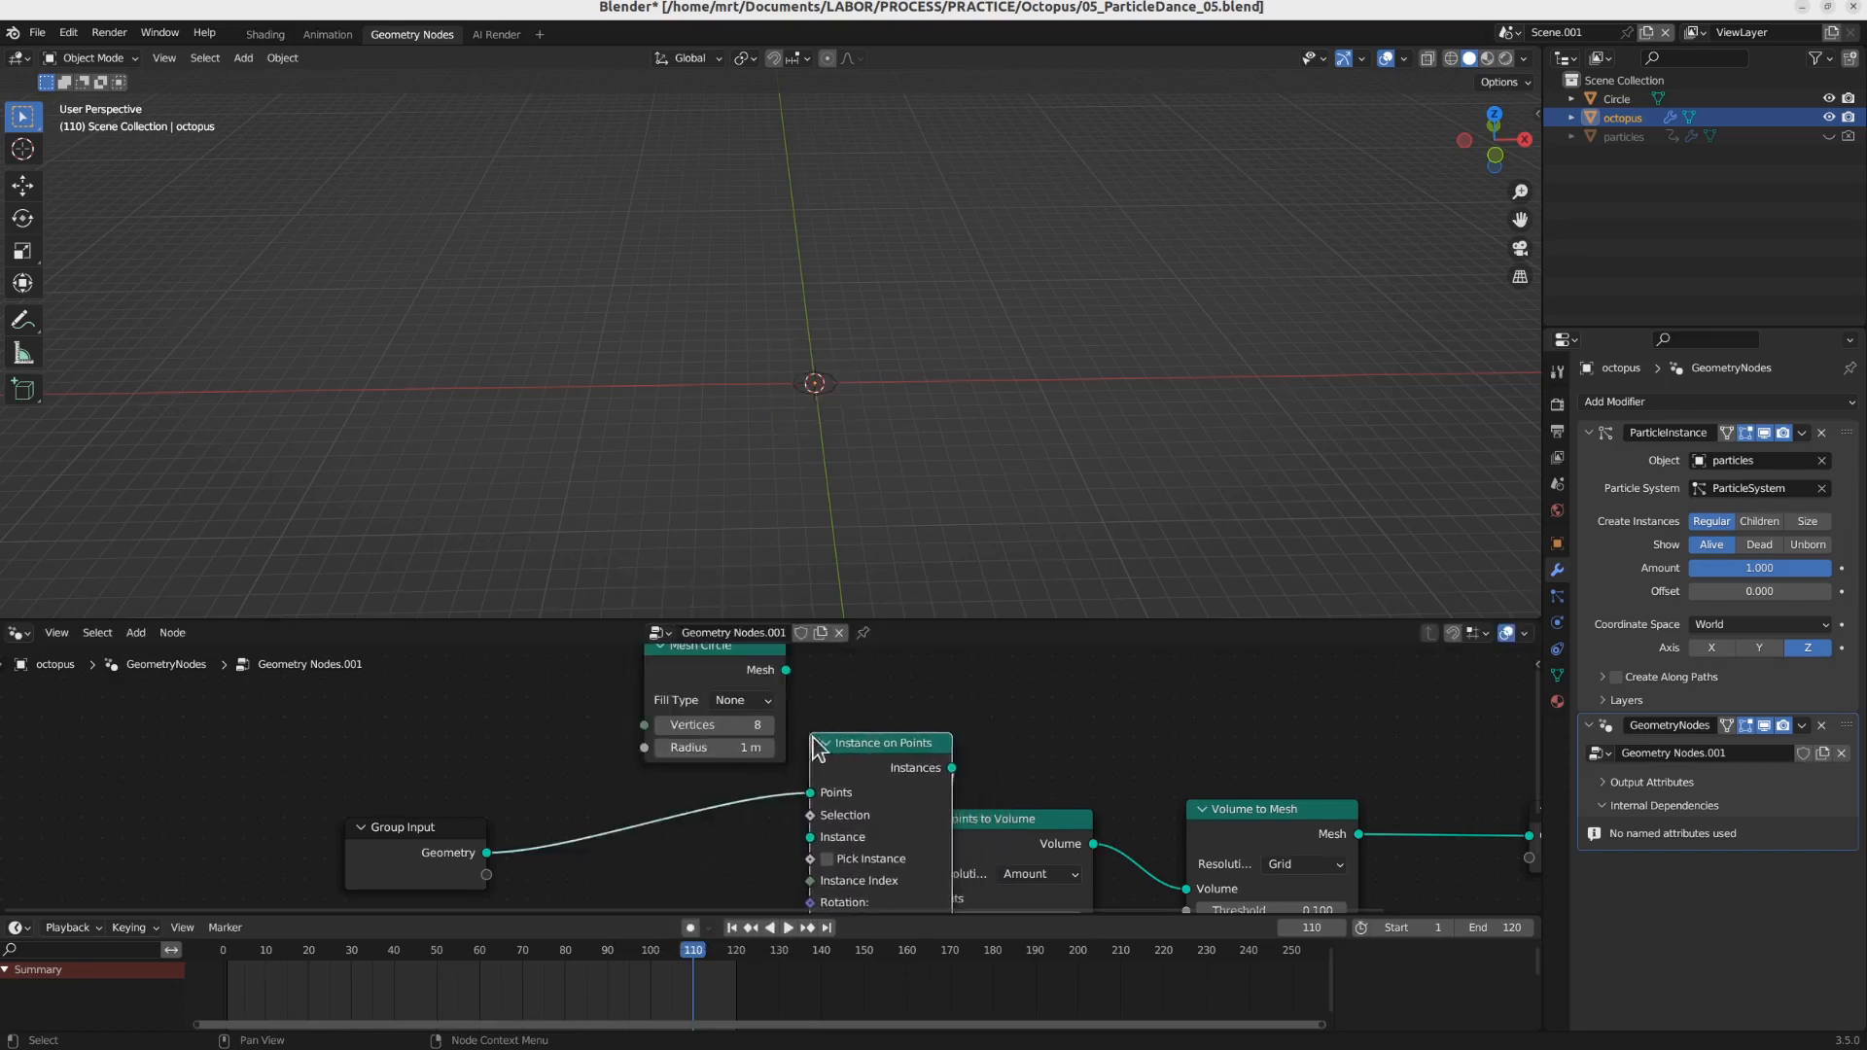
# Step: Reroute the Group Input geometry to the Instance socket of Instance on Points, and connect the Mesh Circle to its Points socket
pyautogui.moveTo(782, 806); pyautogui.dragTo(899, 790, button='middle')
pyautogui.moveTo(820, 777); pyautogui.dragTo(823, 823)
pyautogui.moveTo(817, 695); pyautogui.dragTo(896, 758, button='middle')
pyautogui.moveTo(873, 704); pyautogui.dragTo(648, 761)
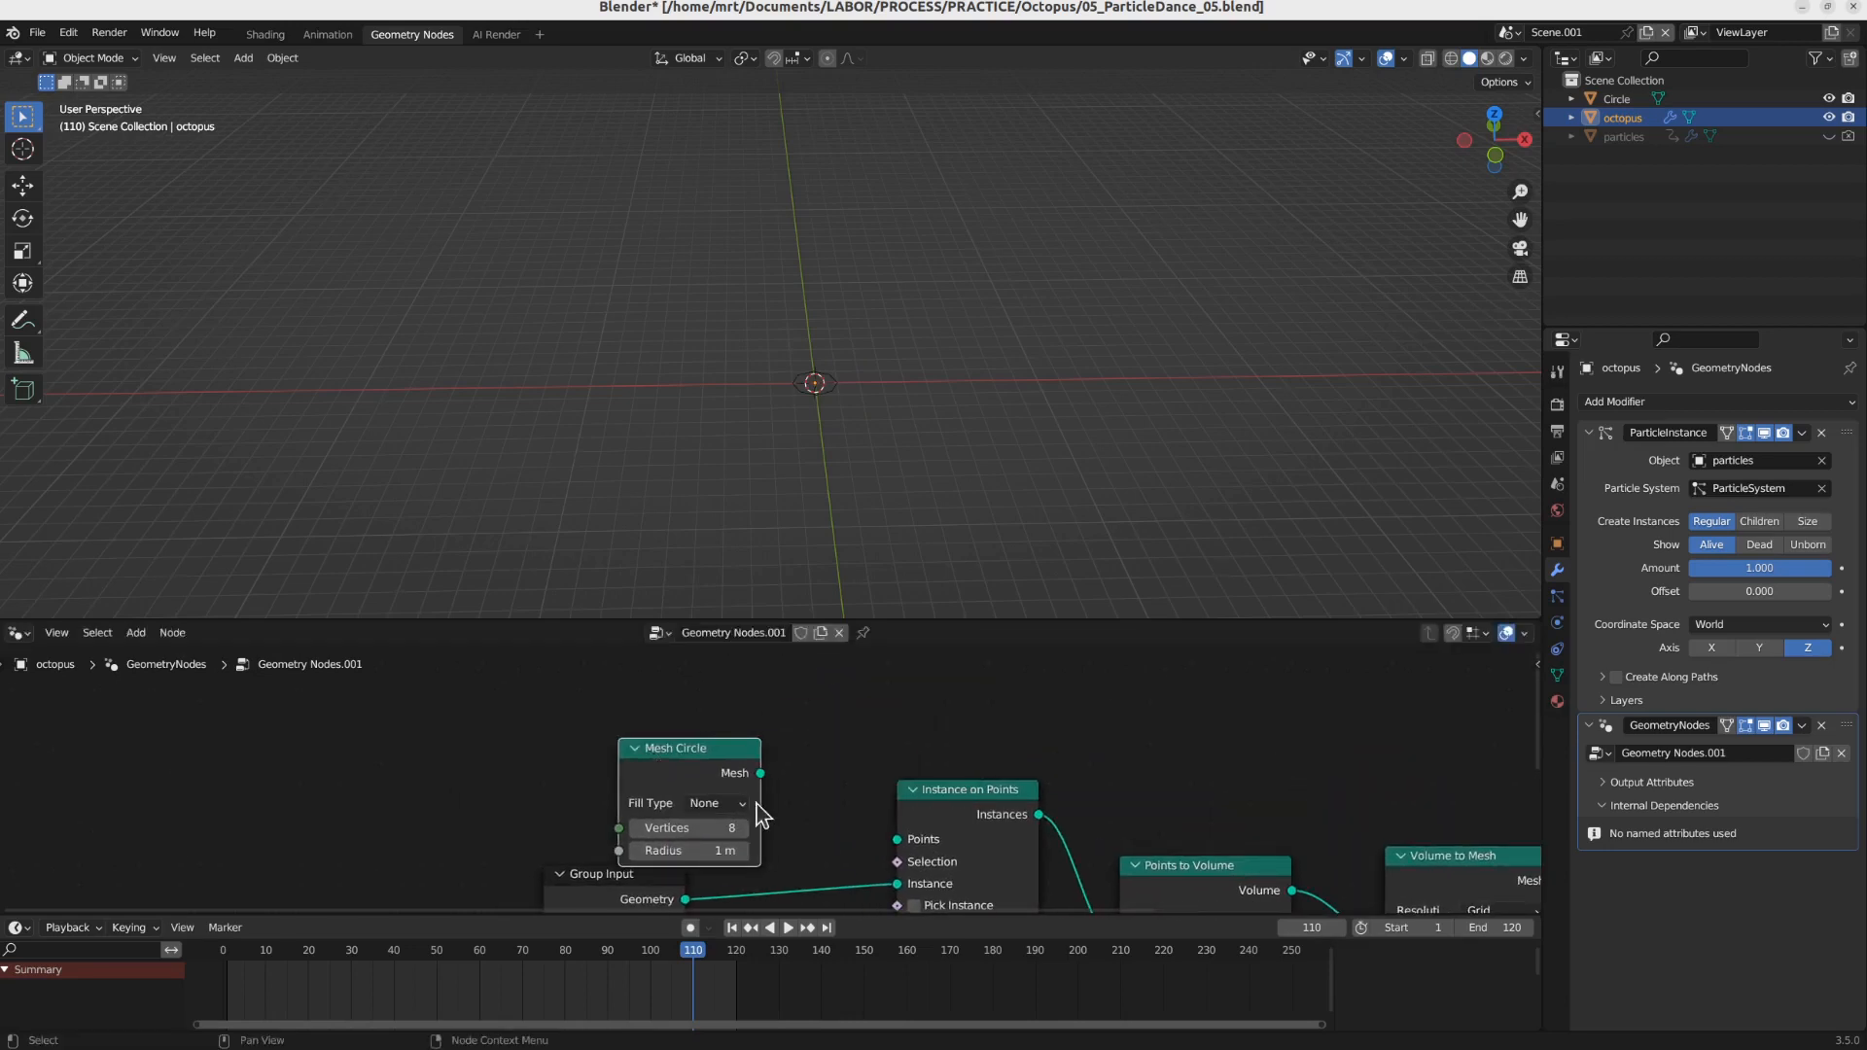
pyautogui.moveTo(761, 774); pyautogui.dragTo(897, 839)
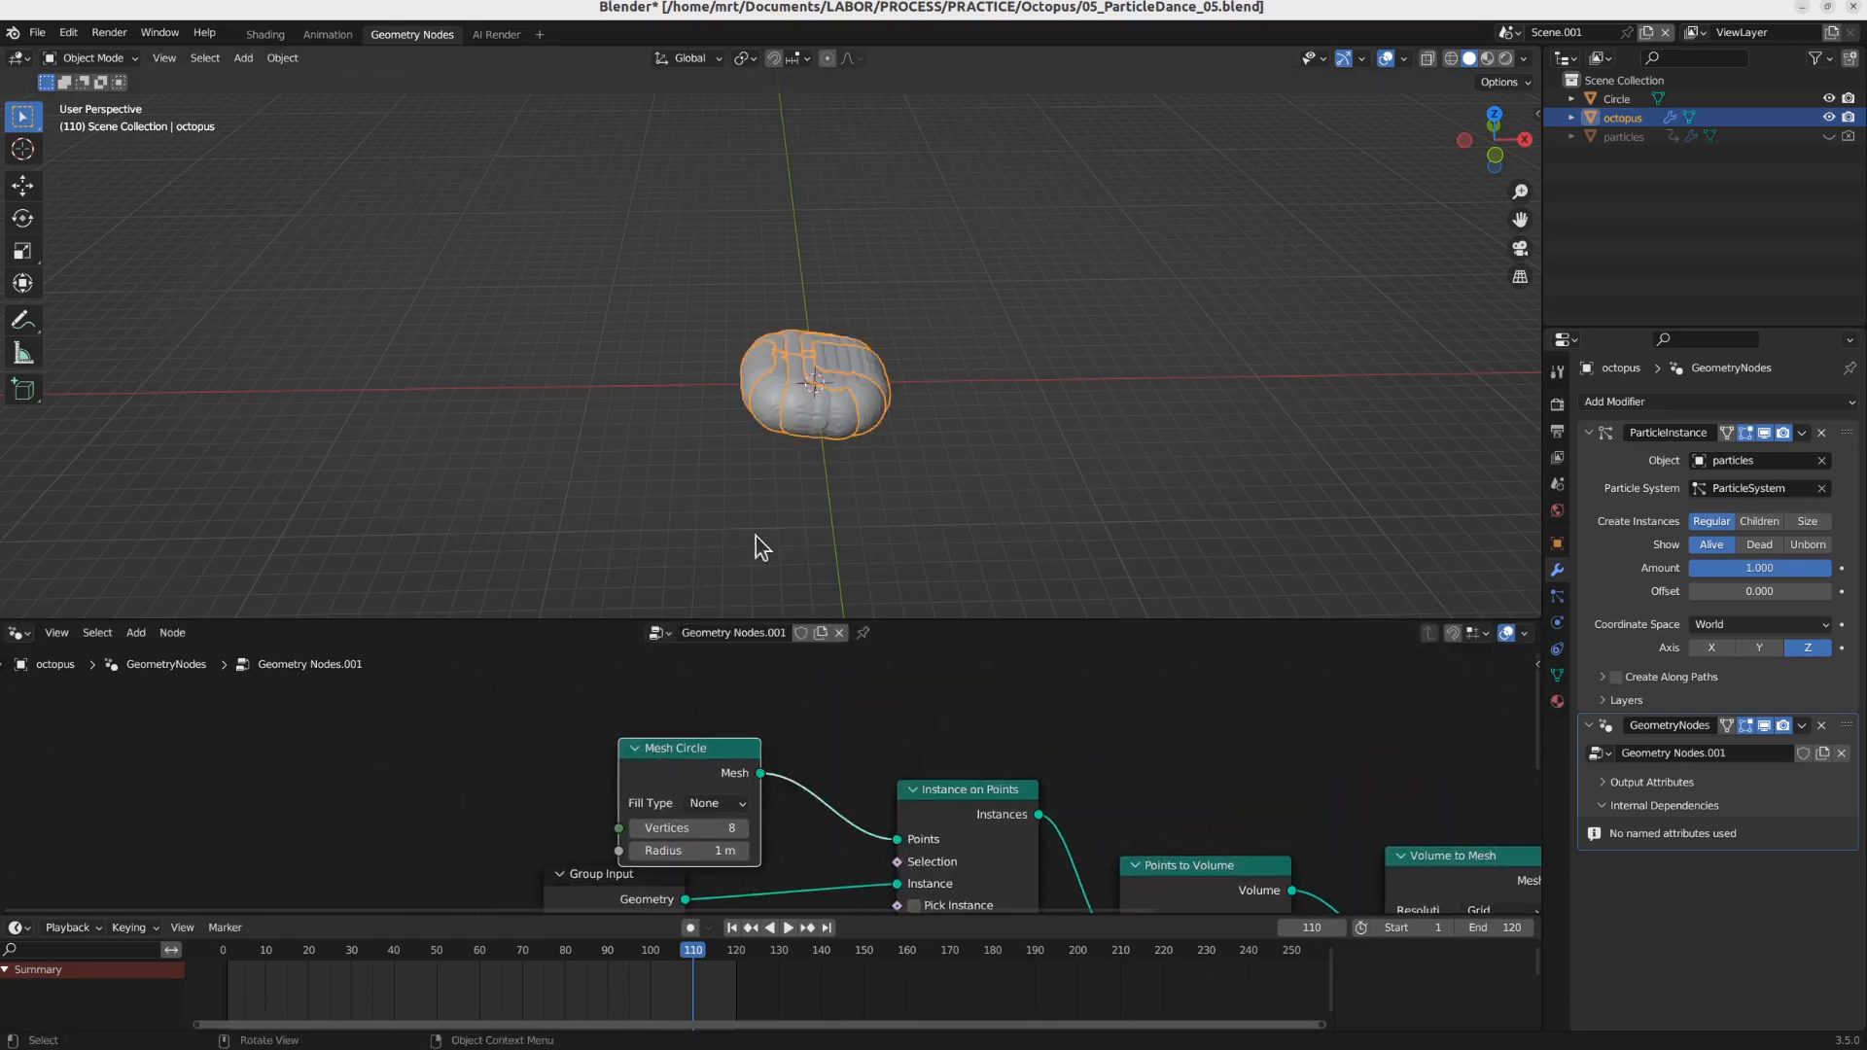
# Step: Set the Mesh Circle node's radius to 5.7 m while watching the instanced tentacles in playback
pyautogui.press('space')
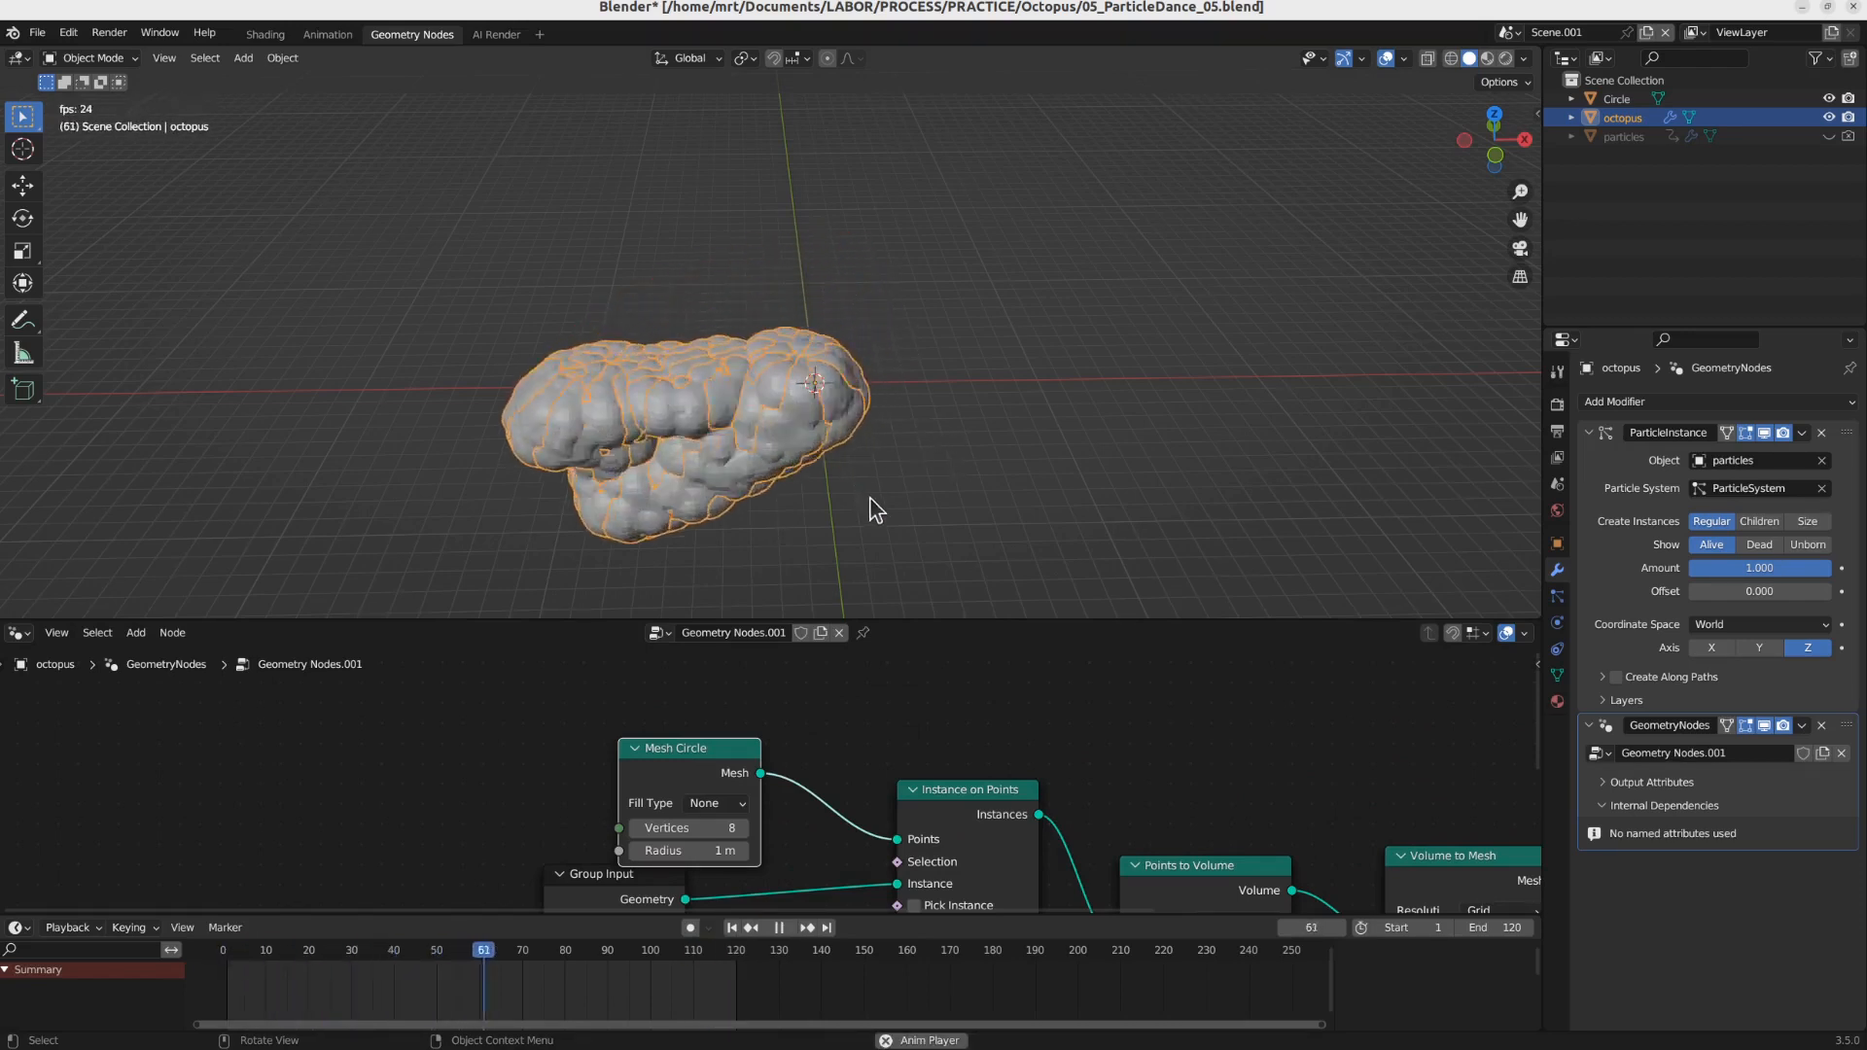
pyautogui.moveTo(698, 851)
pyautogui.mouseDown()
pyautogui.moveTo(763, 851)
pyautogui.moveTo(700, 851)
pyautogui.mouseUp()
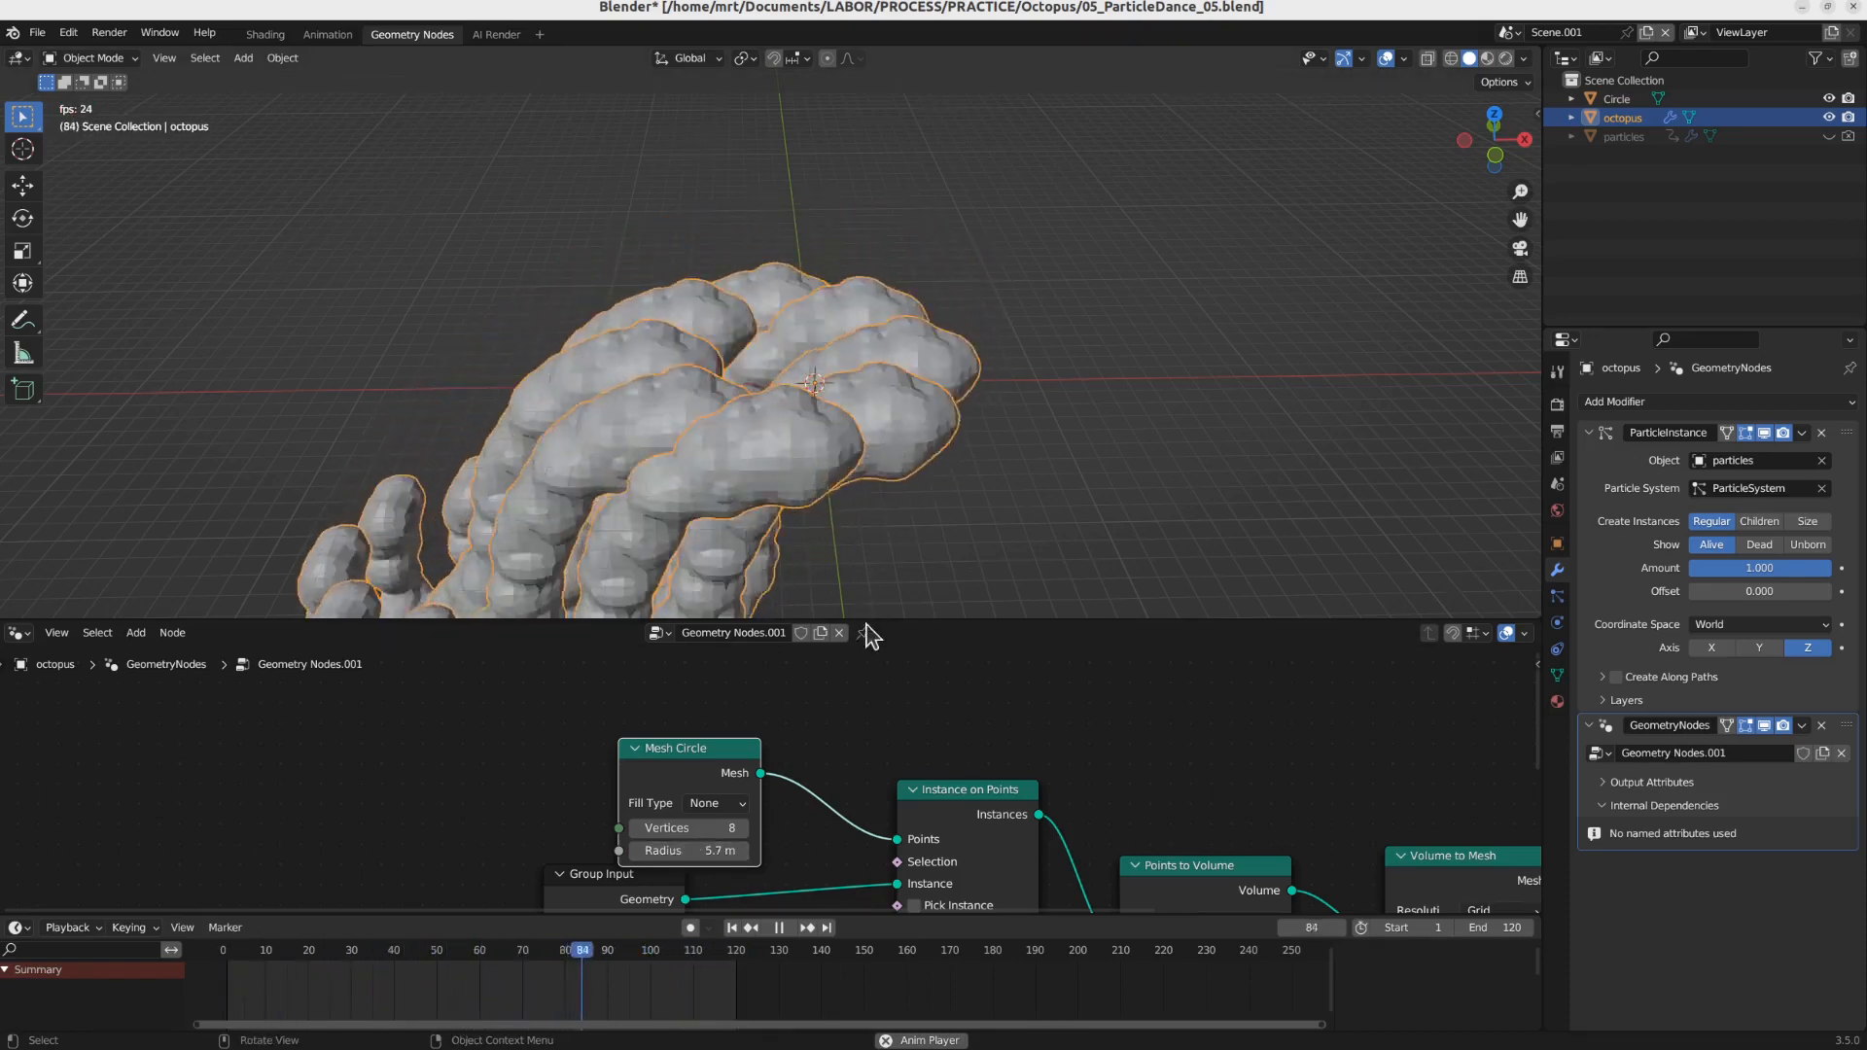
pyautogui.press('space')
# Step: Move the Mesh Circle and Instance on Points nodes apart and insert a Set Position node on the link between them
pyautogui.moveTo(729, 783); pyautogui.dragTo(581, 765)
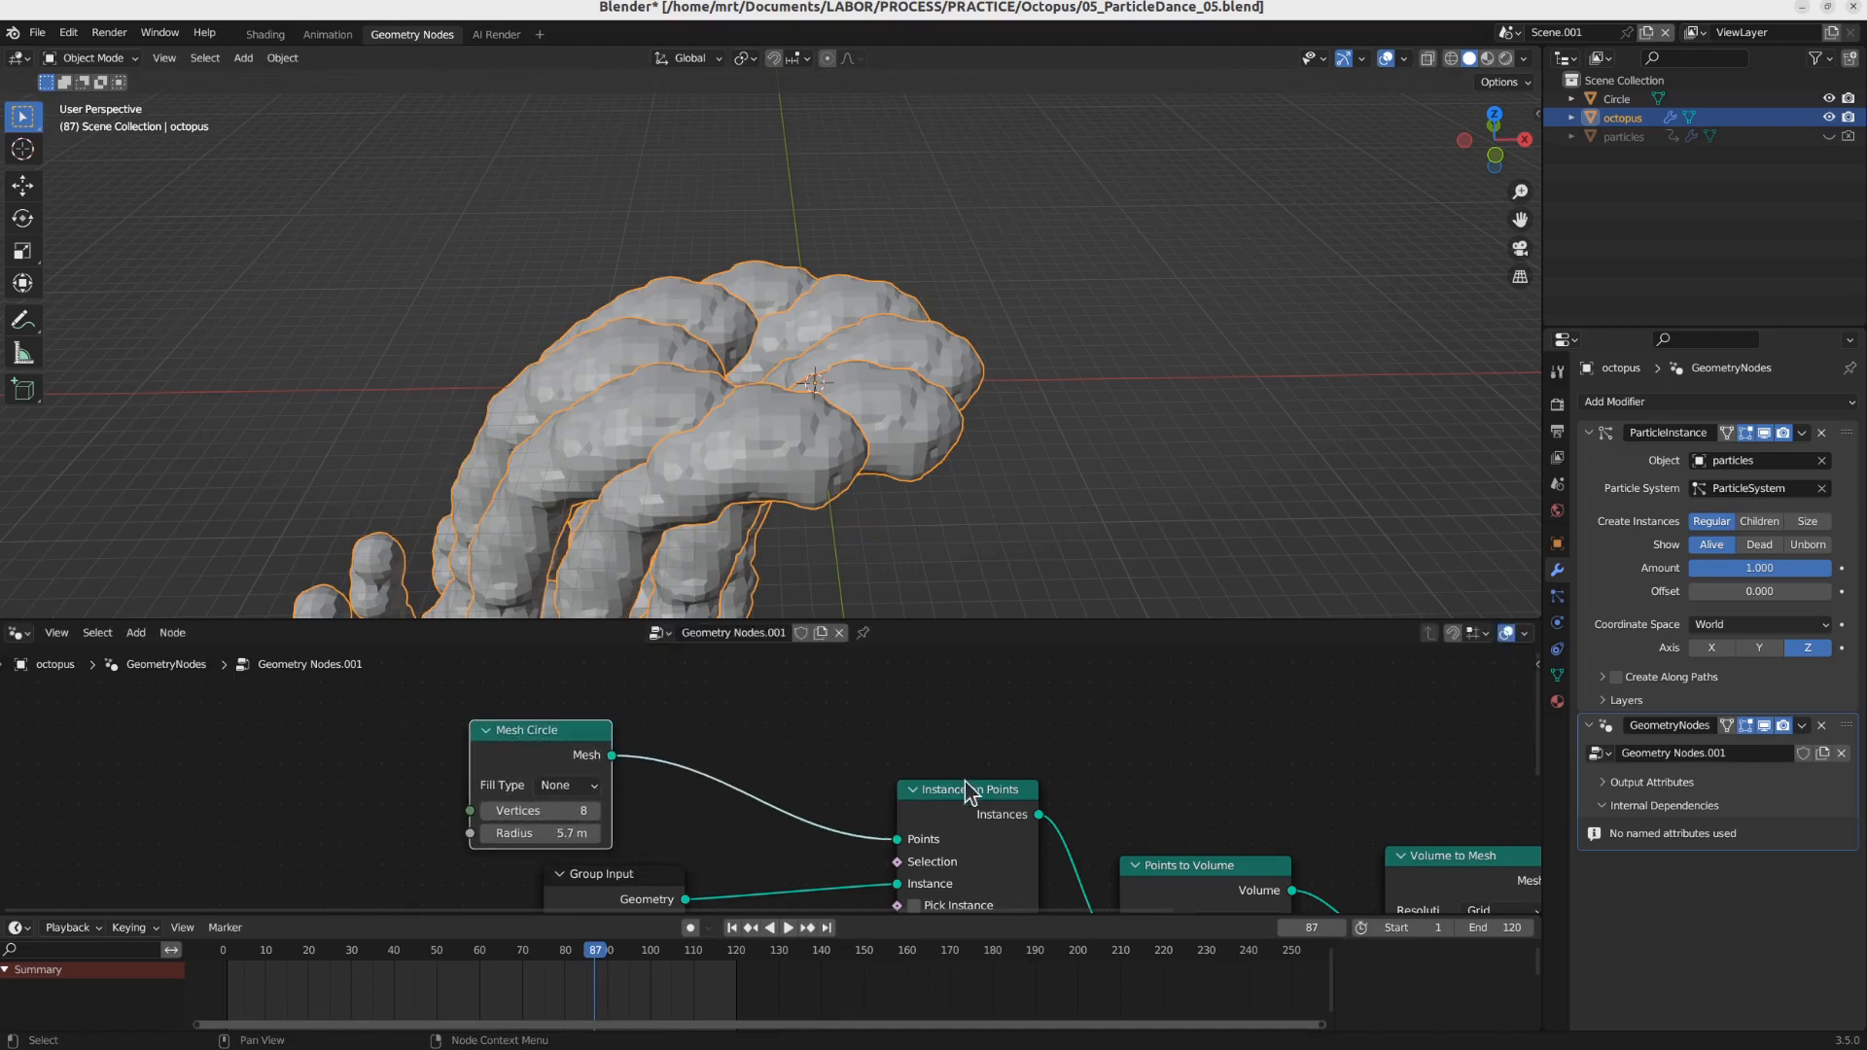
pyautogui.moveTo(965, 786); pyautogui.dragTo(971, 750)
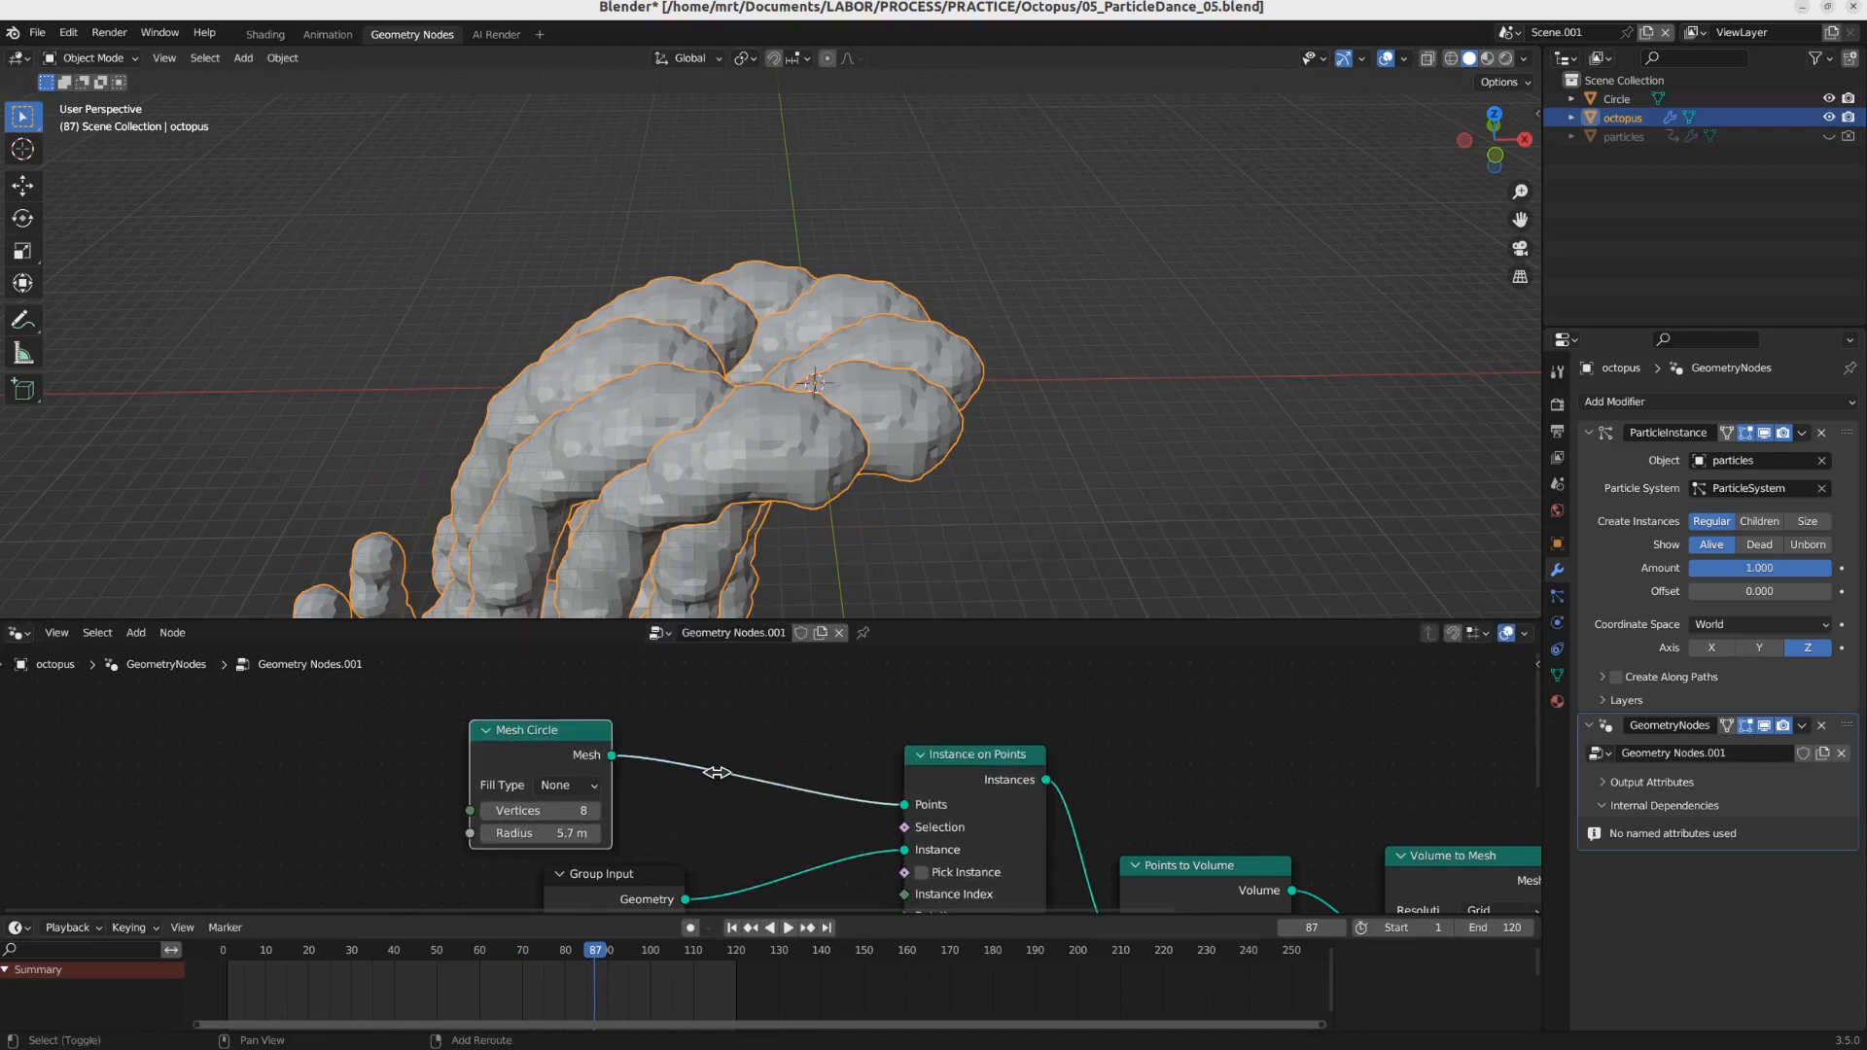
pyautogui.hotkey('shift', 'a')
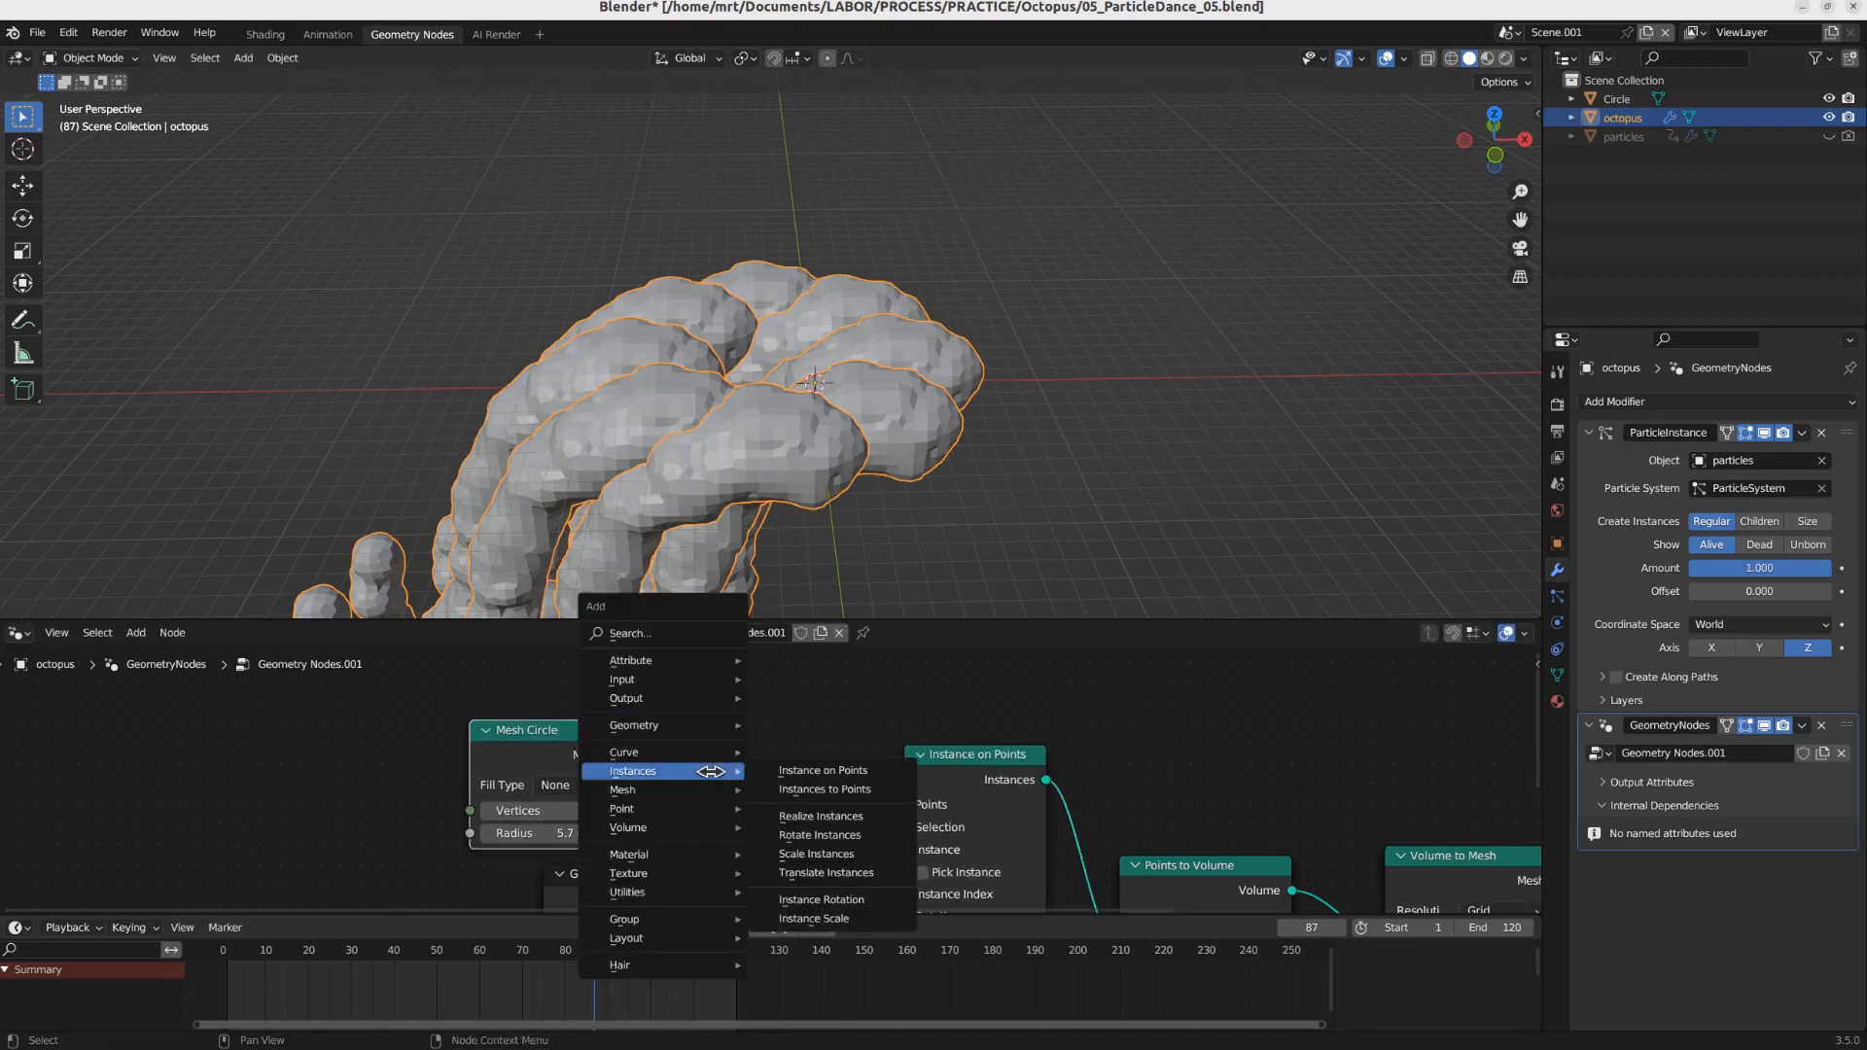
pyautogui.moveTo(680, 725)
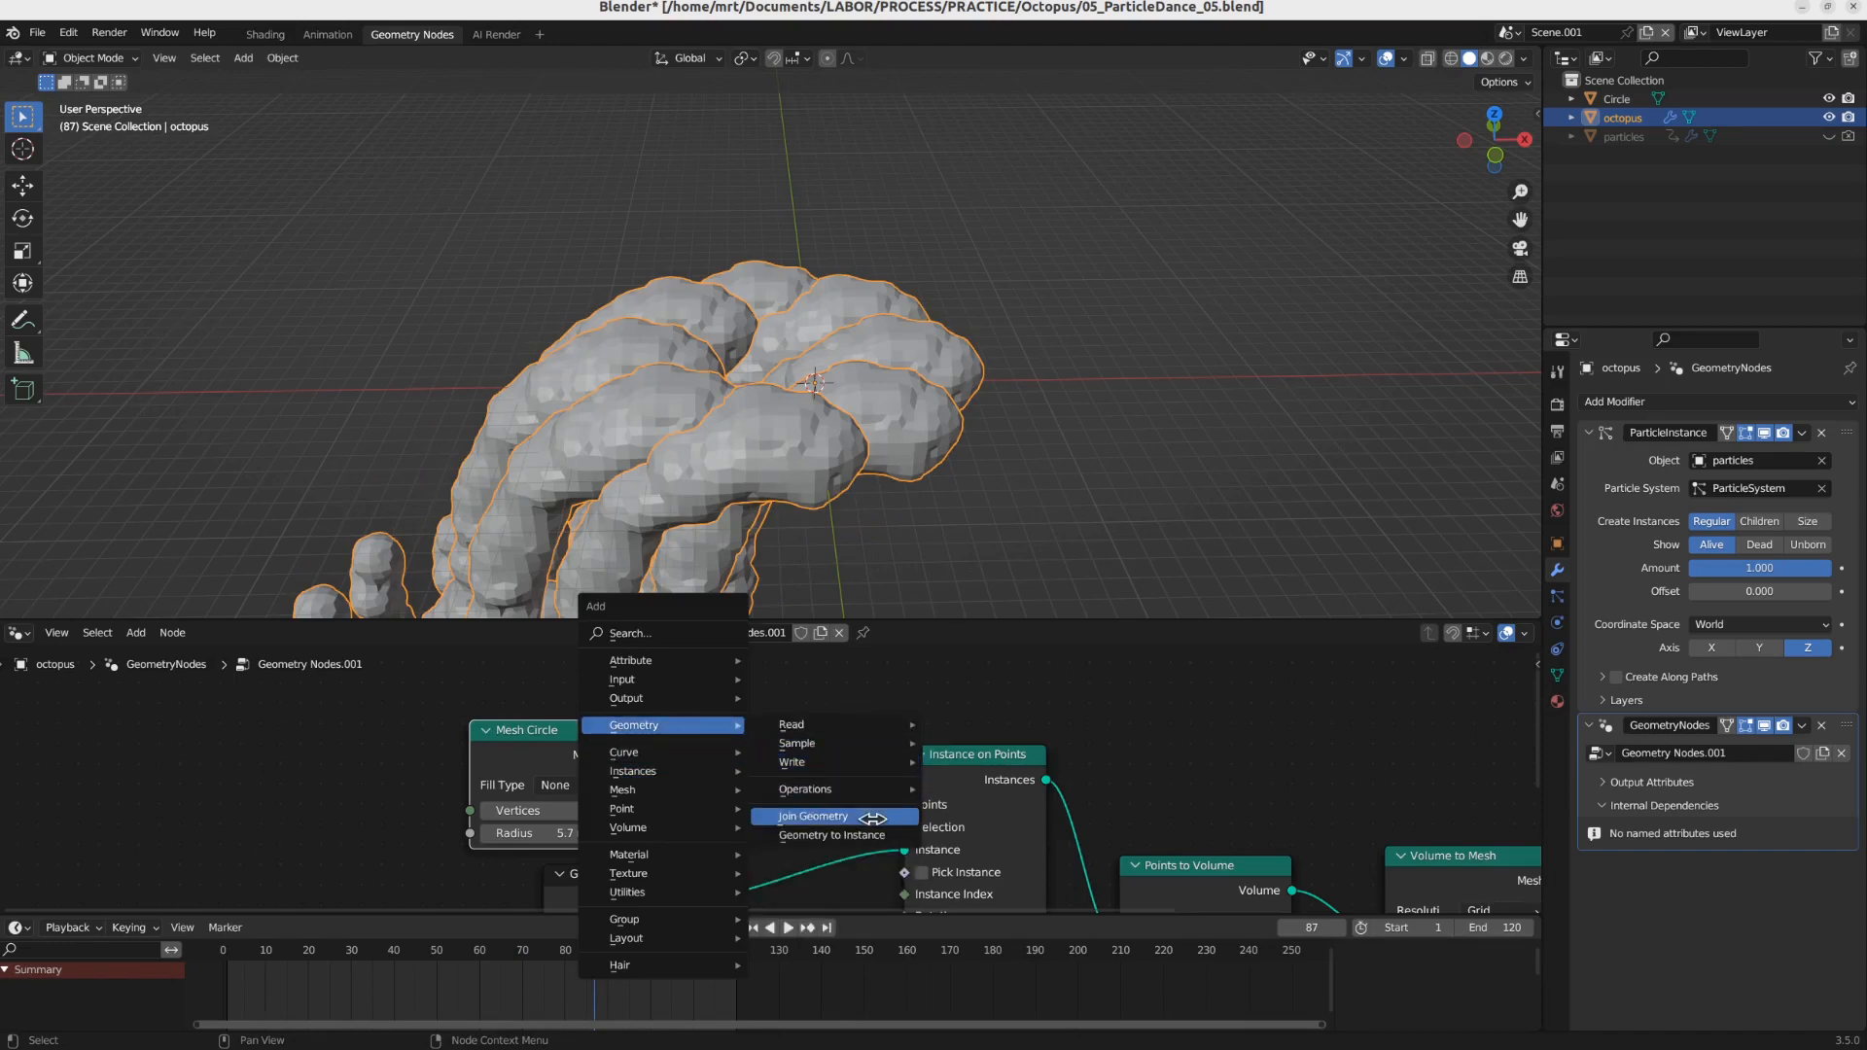
pyautogui.moveTo(865, 788)
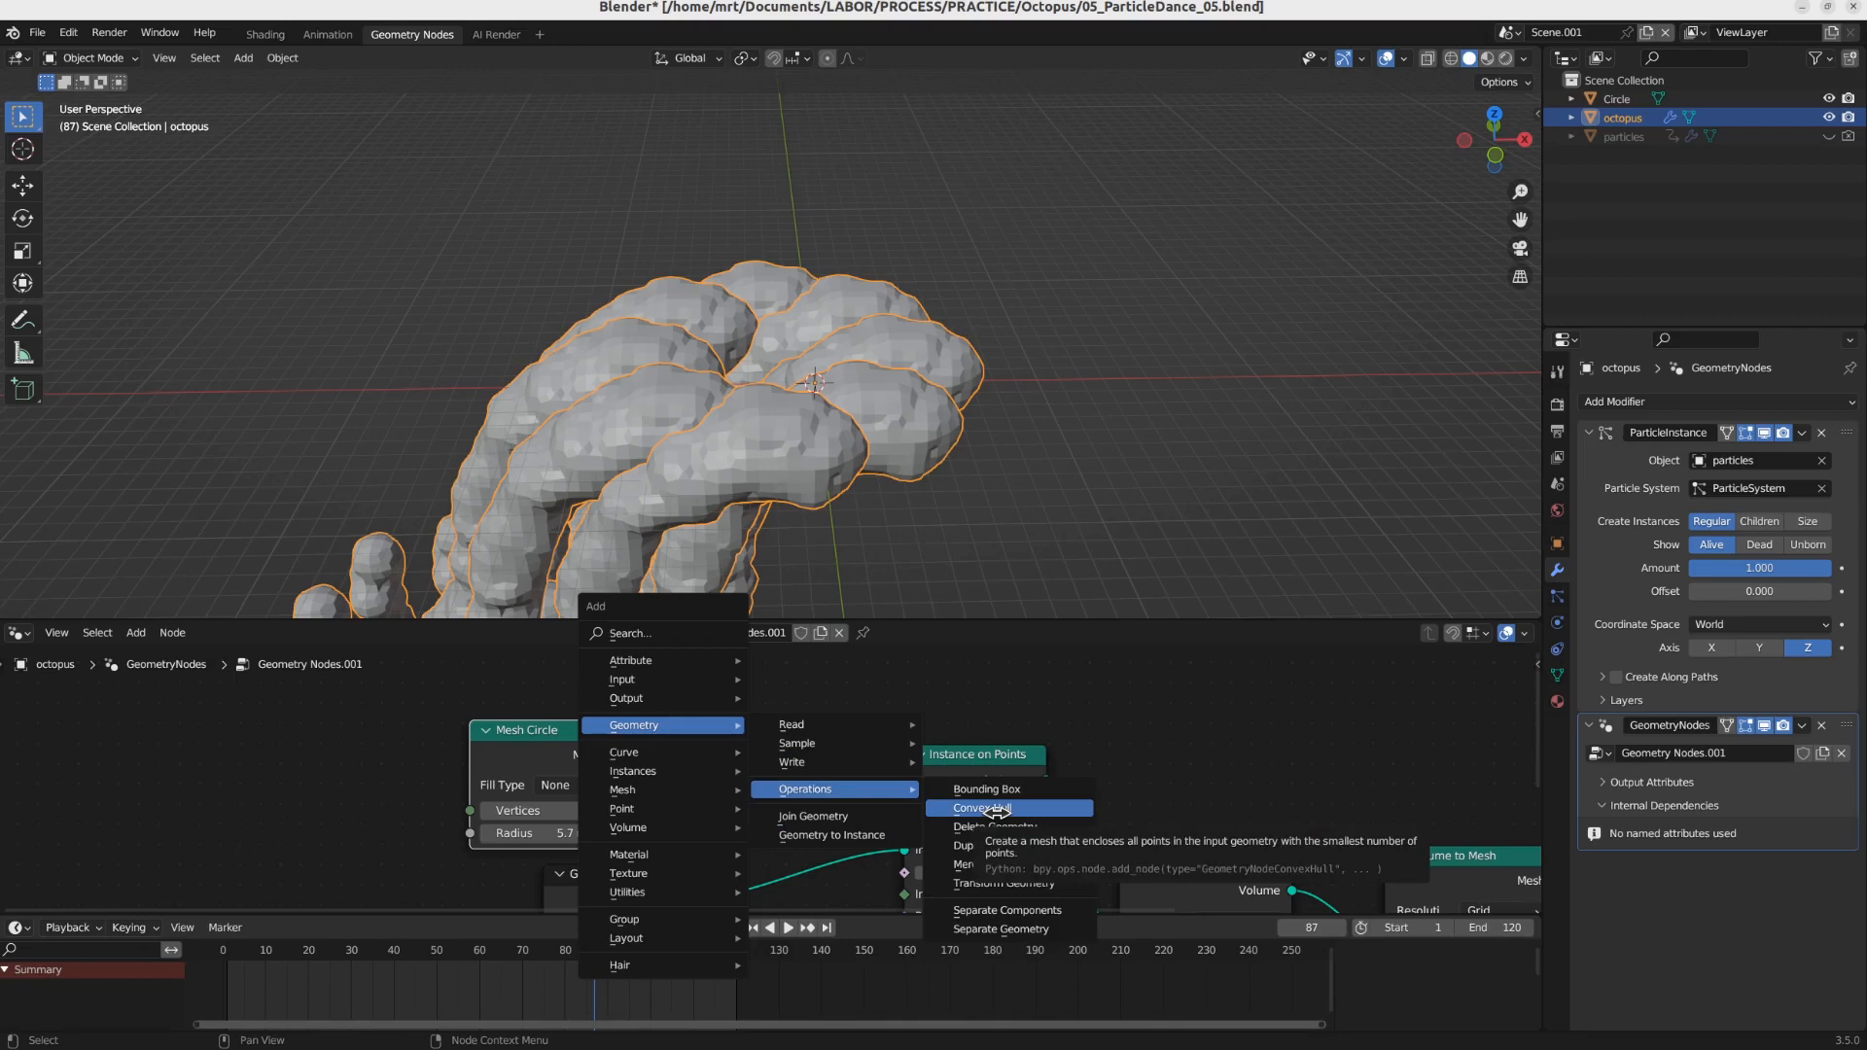
pyautogui.moveTo(841, 784)
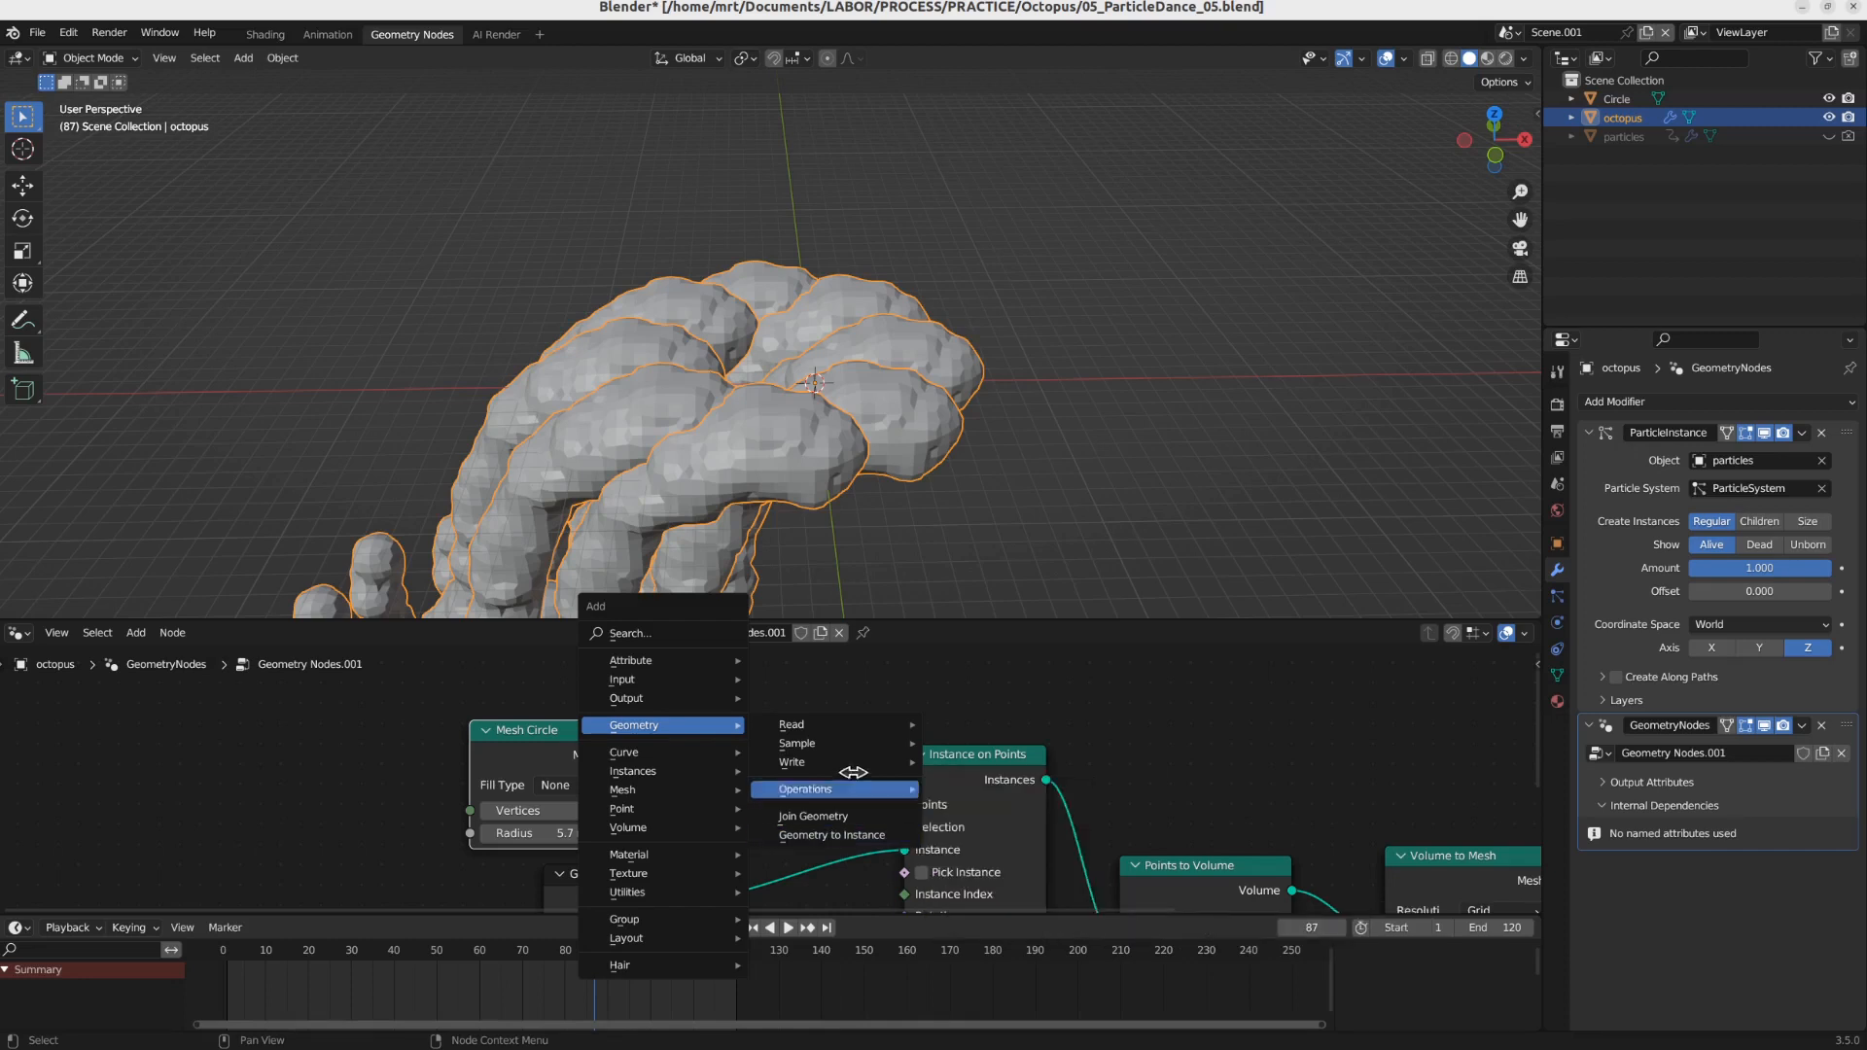
pyautogui.moveTo(846, 736)
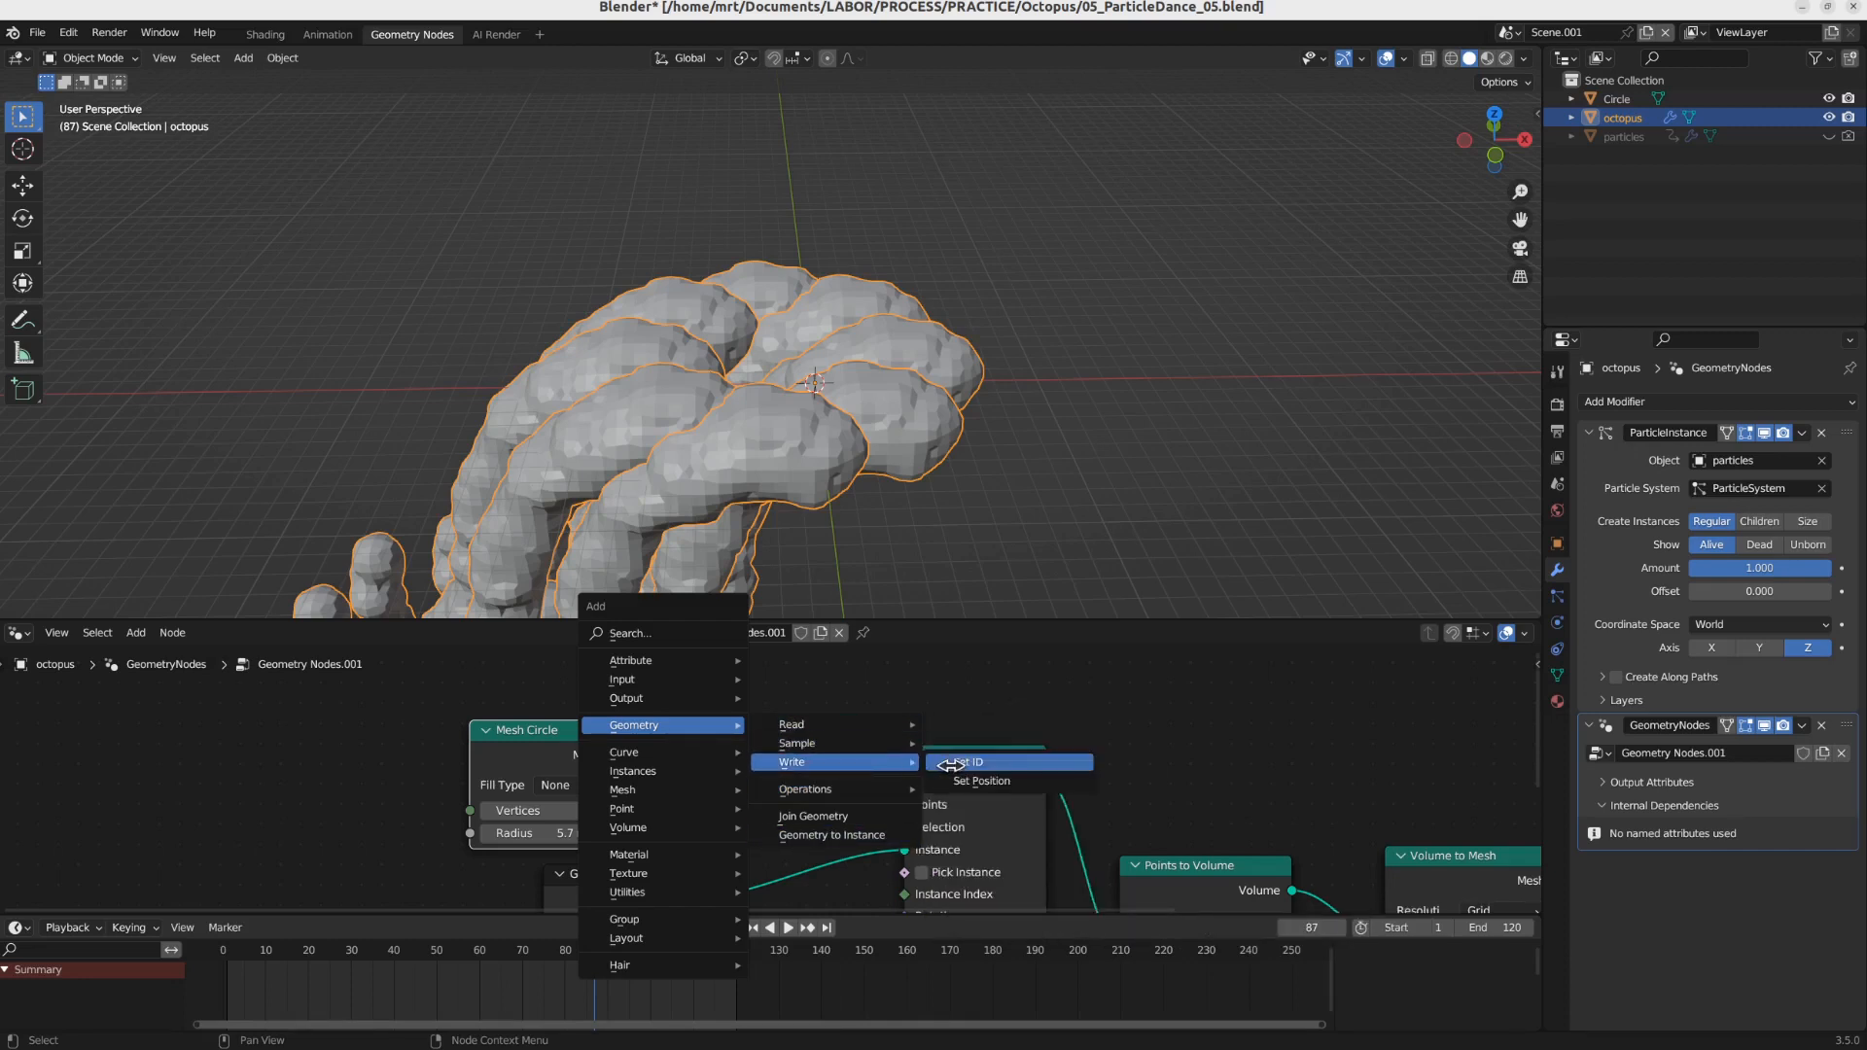
pyautogui.click(977, 781)
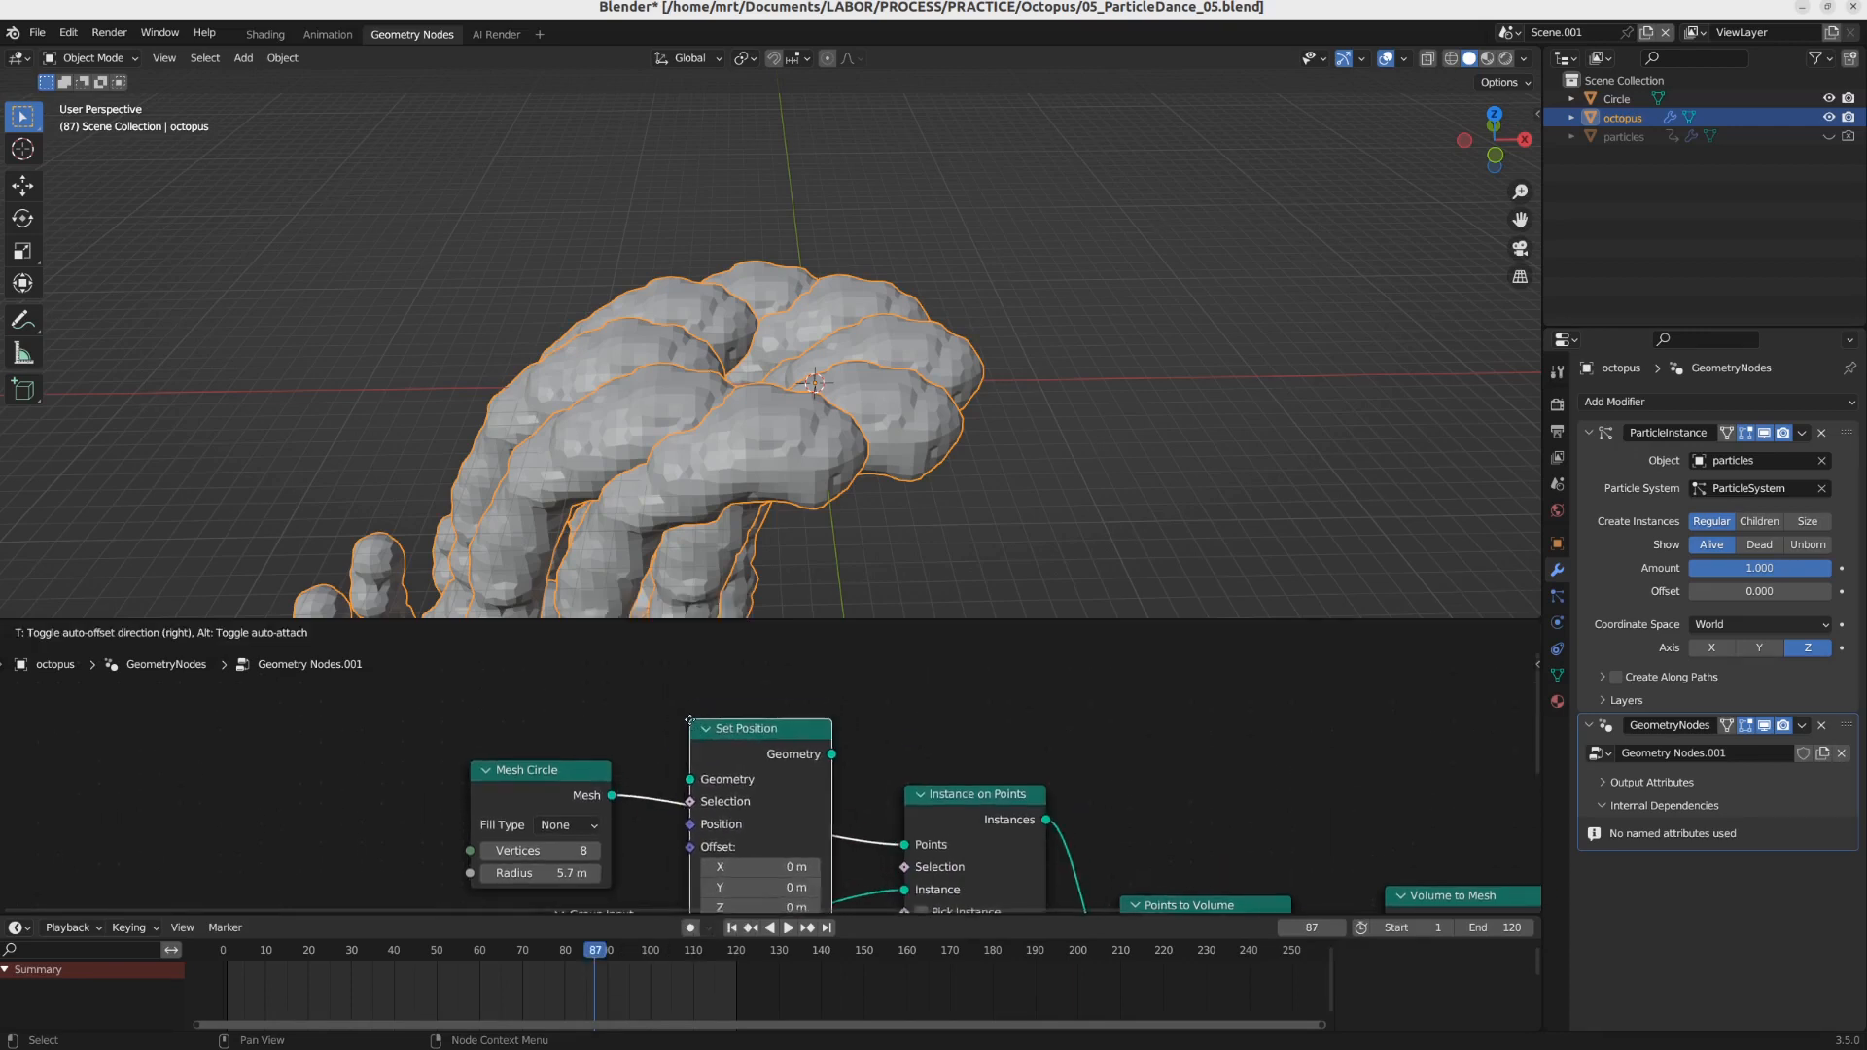
pyautogui.click(681, 711)
# Step: Add a Noise Texture node with scale 12.6 near Mesh Circle and connect its Color output to Set Position's Offset
pyautogui.moveTo(658, 909); pyautogui.dragTo(867, 831, button='middle')
pyautogui.moveTo(868, 831); pyautogui.dragTo(849, 866)
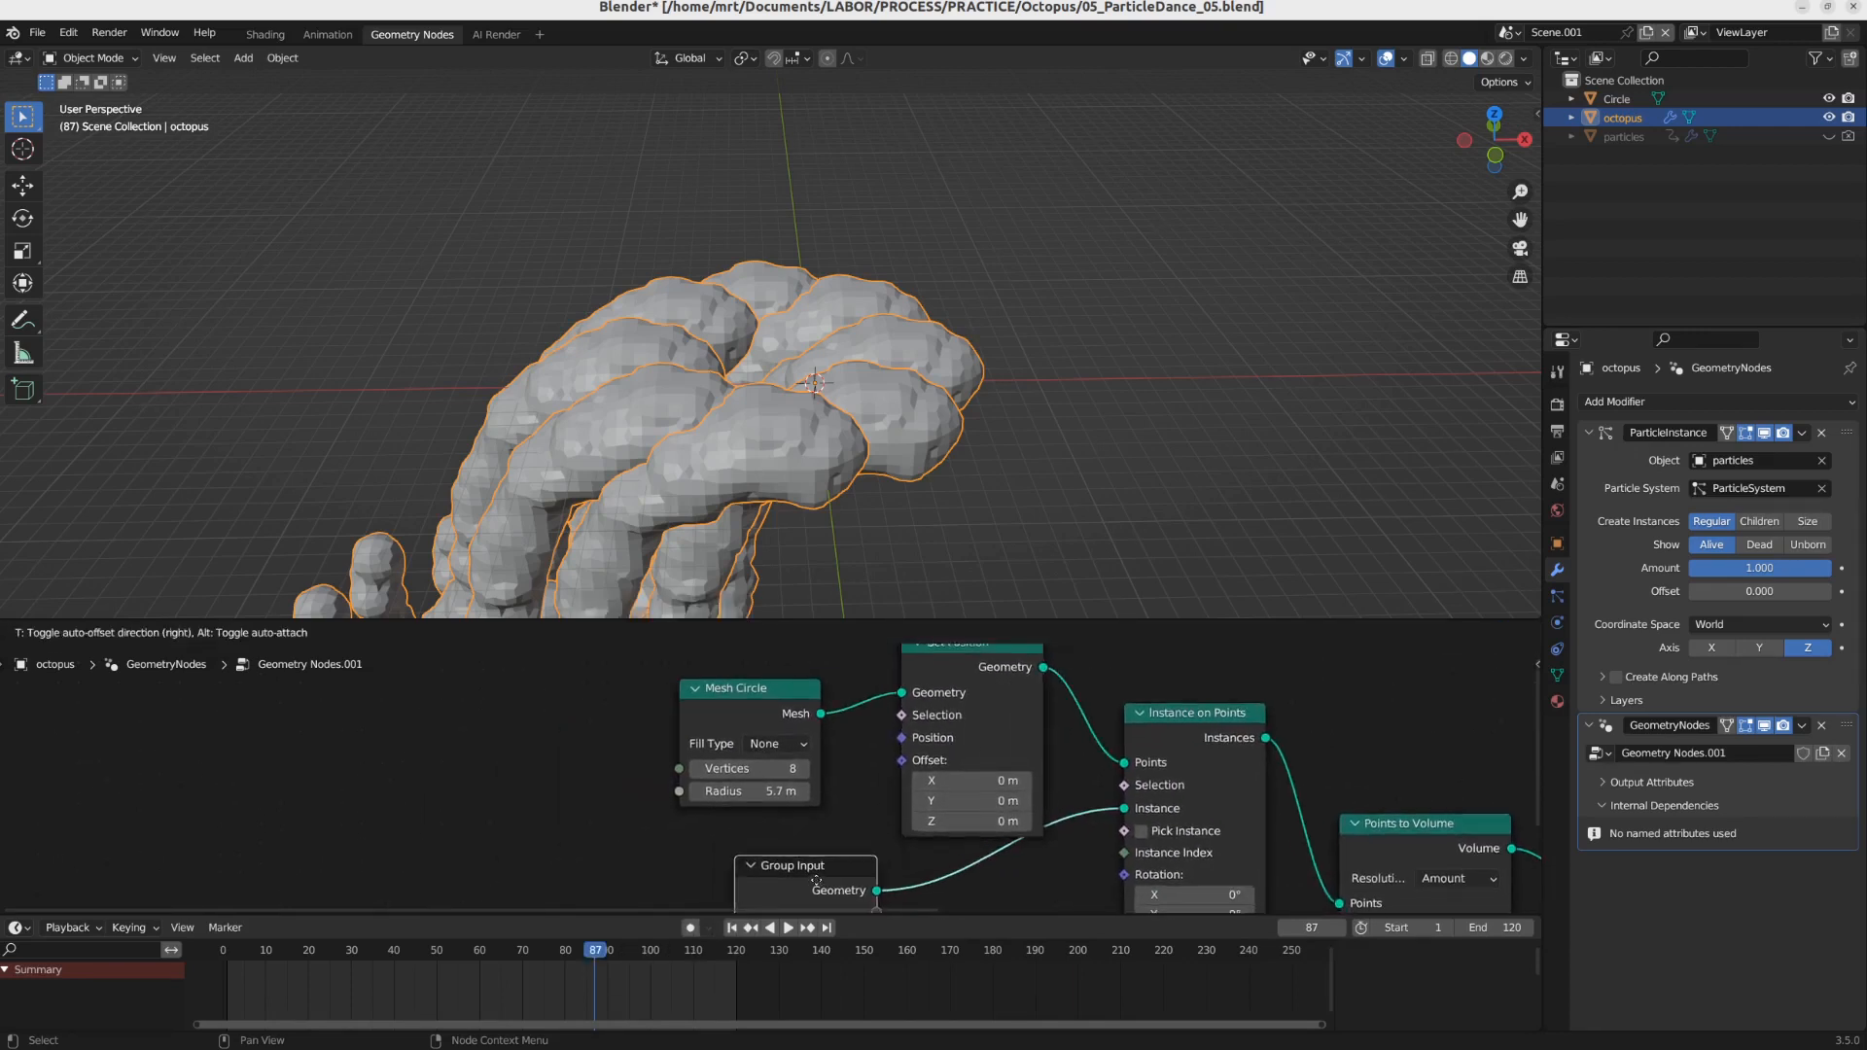
pyautogui.moveTo(695, 704); pyautogui.dragTo(696, 679)
pyautogui.click(638, 772)
pyautogui.hotkey('shift', 'a')
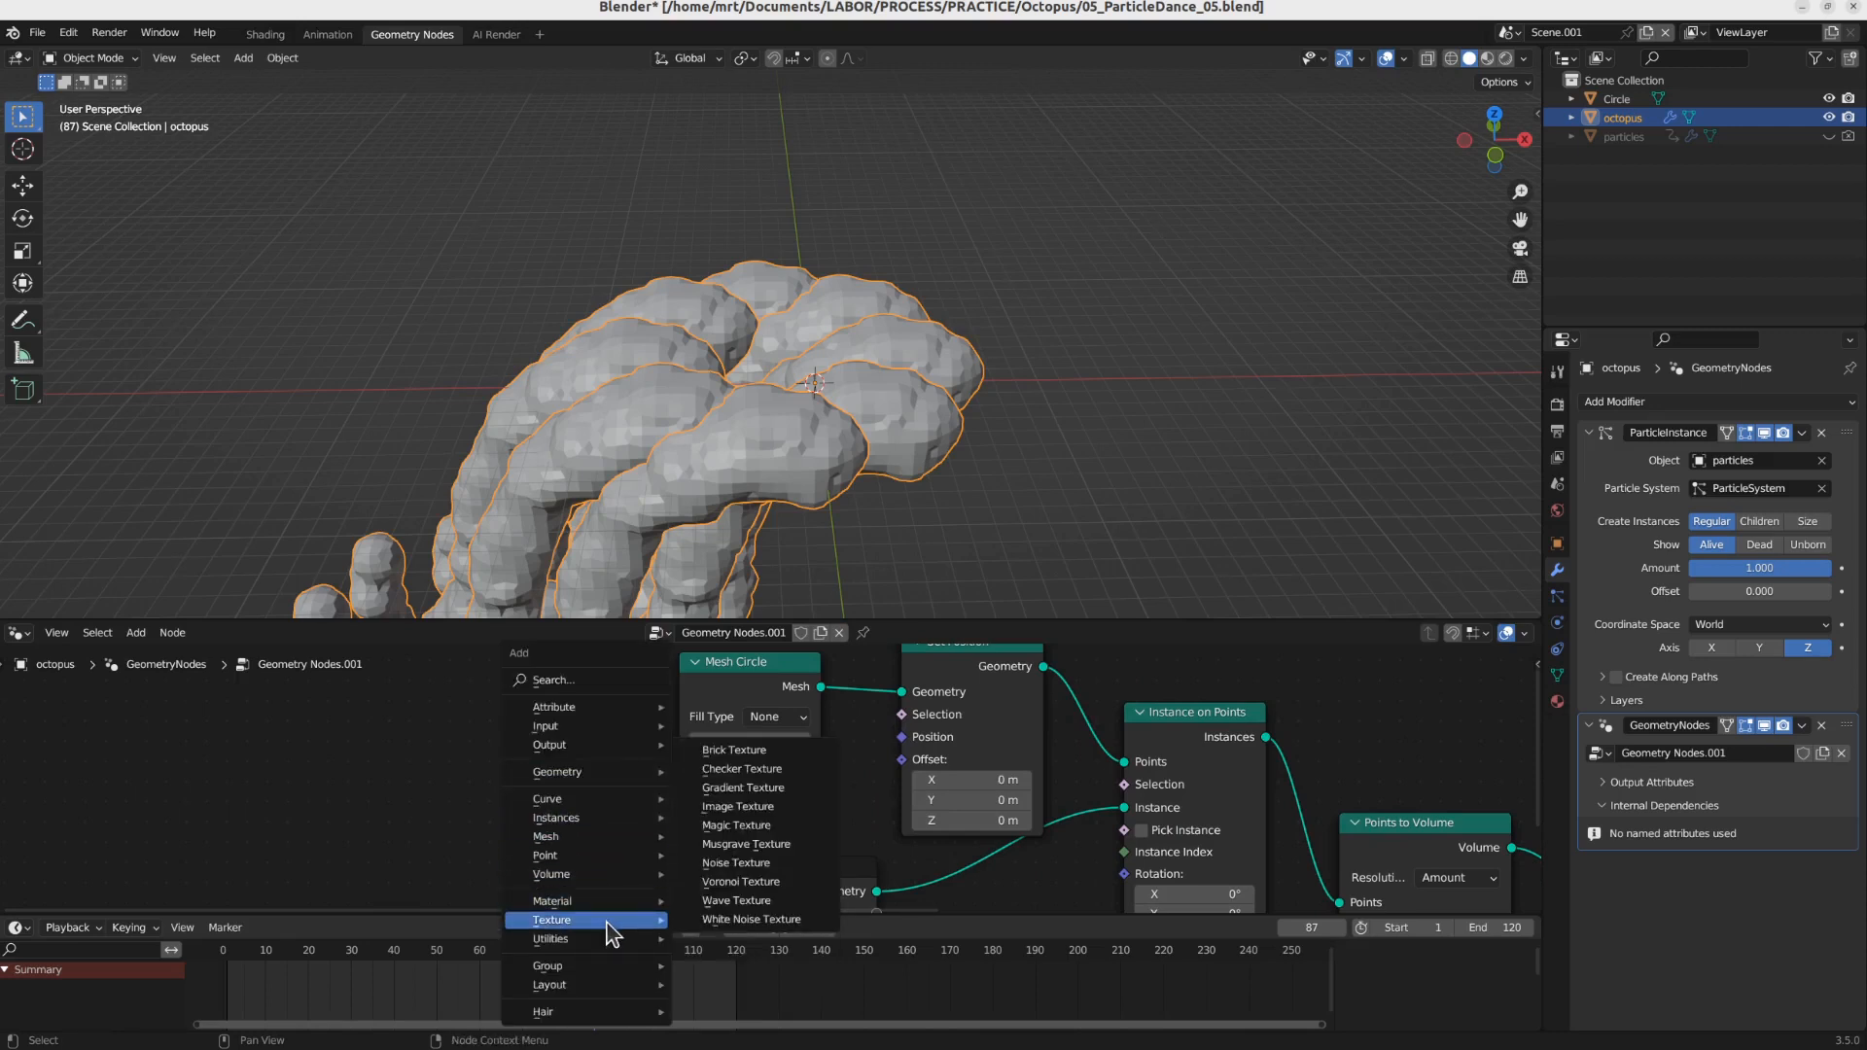
pyautogui.moveTo(608, 920)
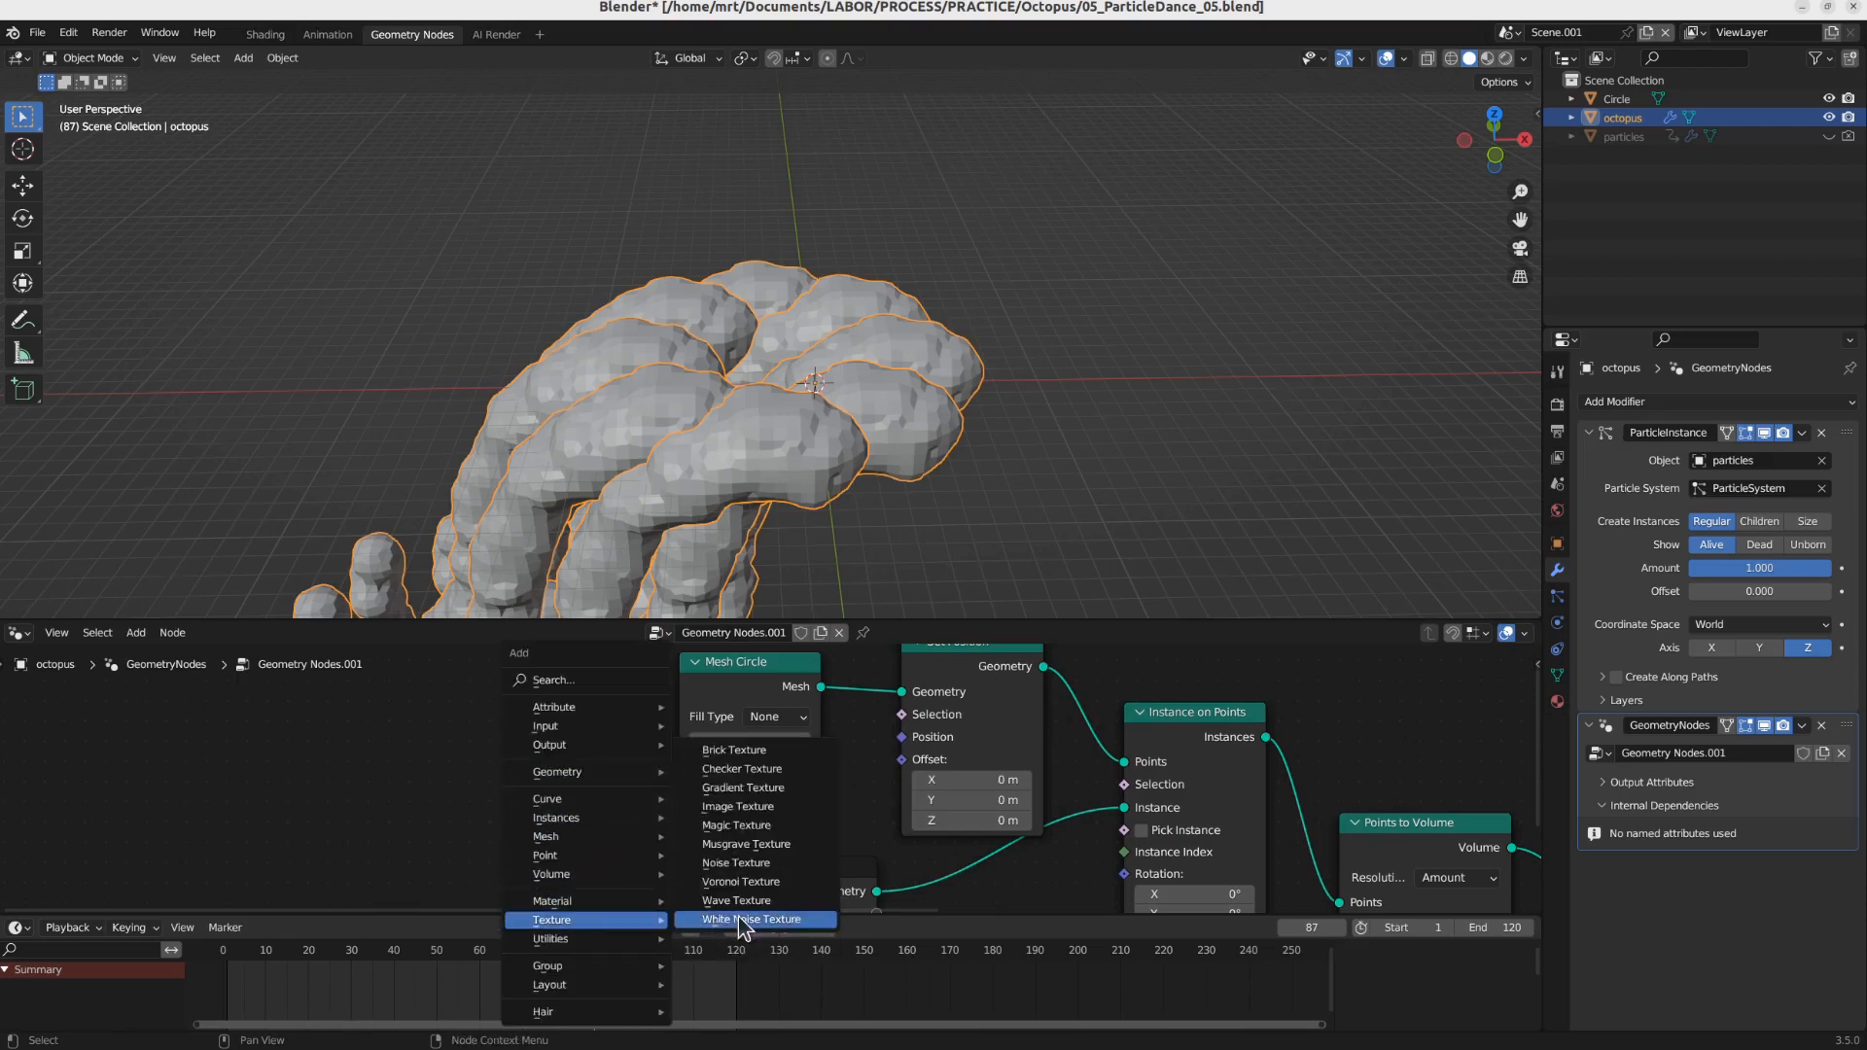
pyautogui.click(767, 864)
pyautogui.click(659, 826)
pyautogui.moveTo(660, 821); pyautogui.dragTo(901, 759)
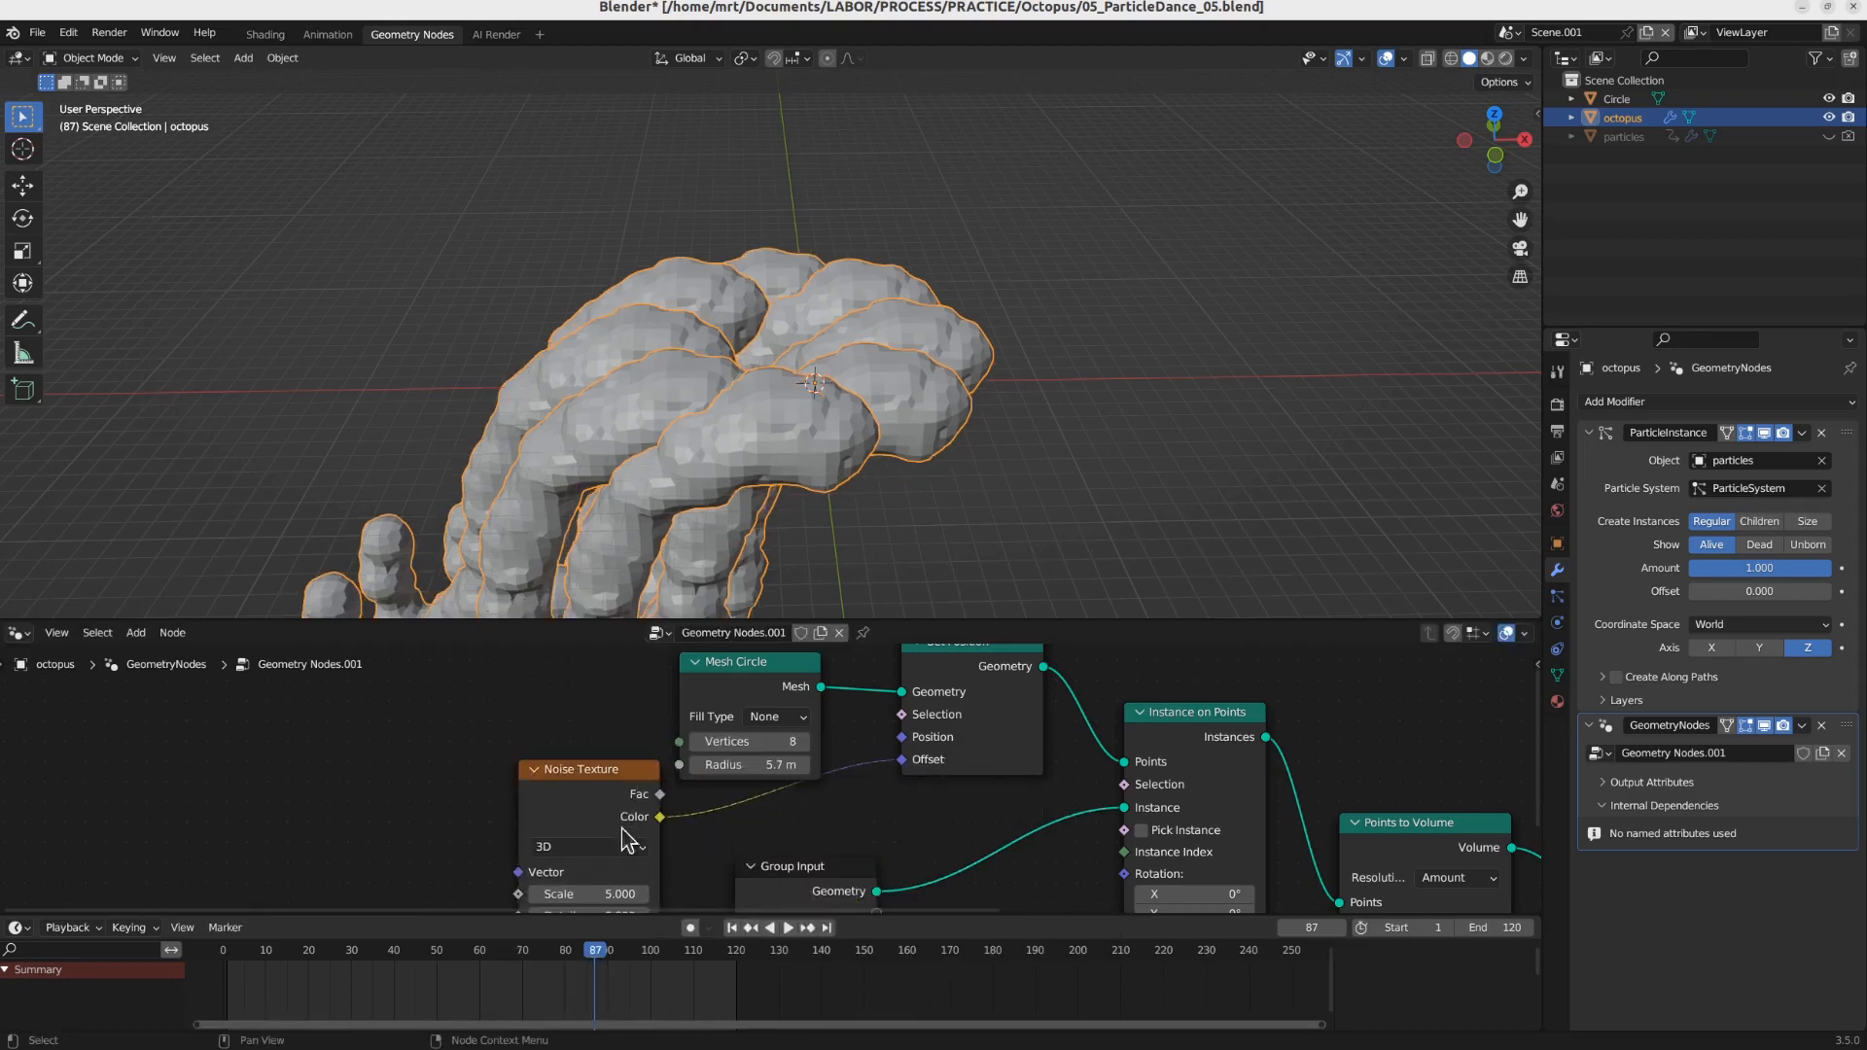
pyautogui.moveTo(592, 887)
pyautogui.mouseDown()
pyautogui.moveTo(657, 887)
pyautogui.moveTo(592, 884)
pyautogui.mouseUp()
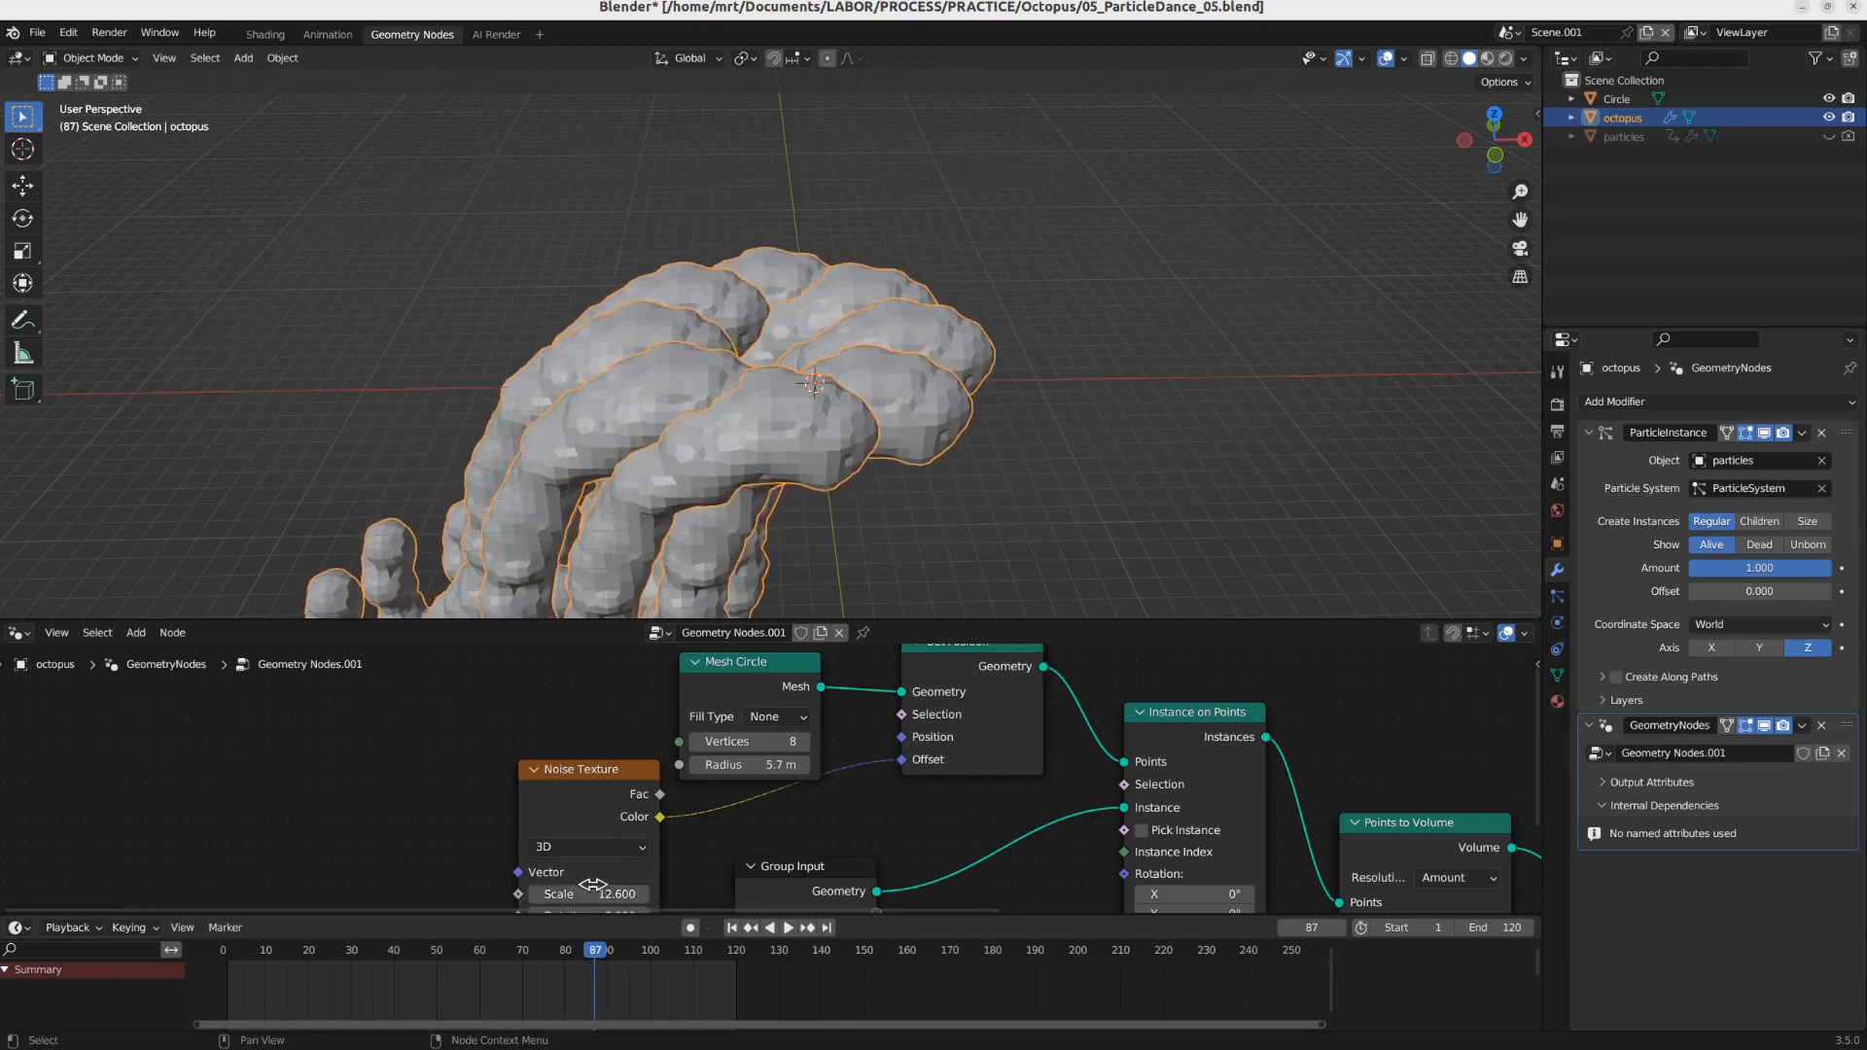
# Step: Insert a Math node between Noise Texture and Set Position, set it to Multiply by 22.4, and check the arms in front view
pyautogui.hotkey('shift', 'a')
pyautogui.moveTo(581, 805)
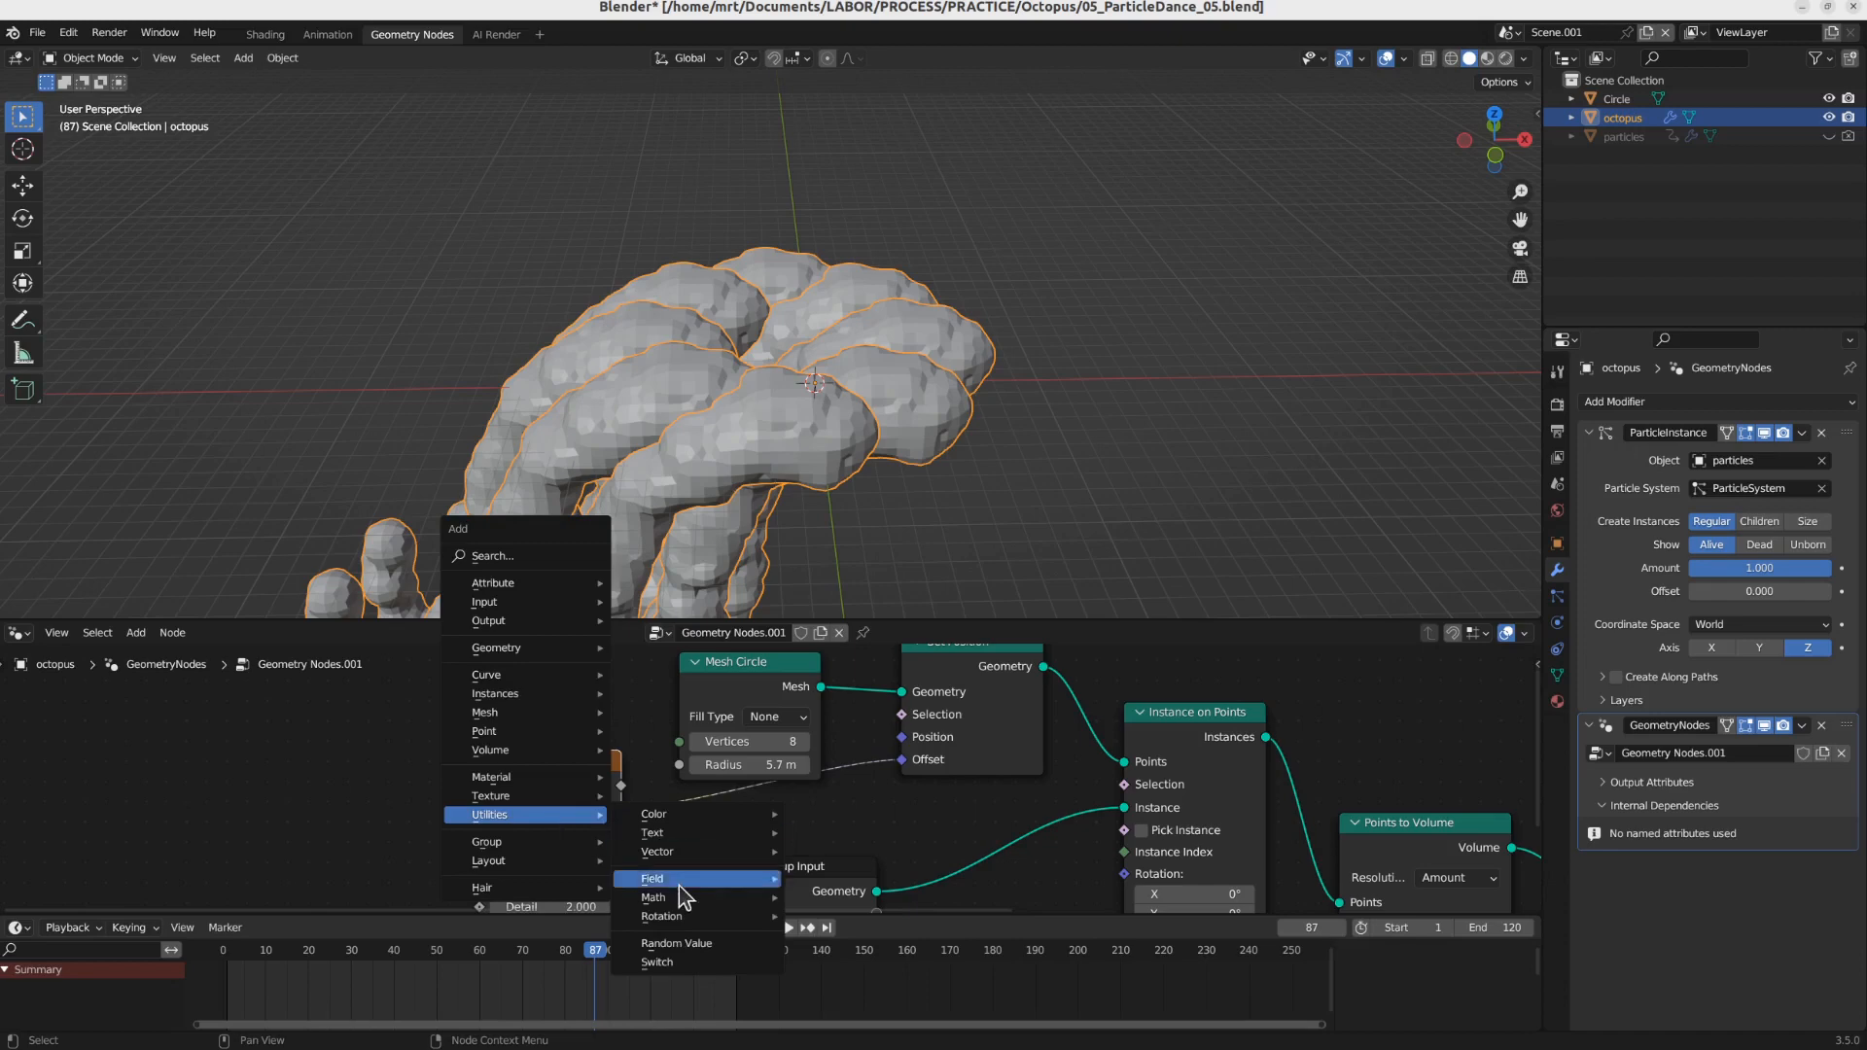
pyautogui.moveTo(716, 896)
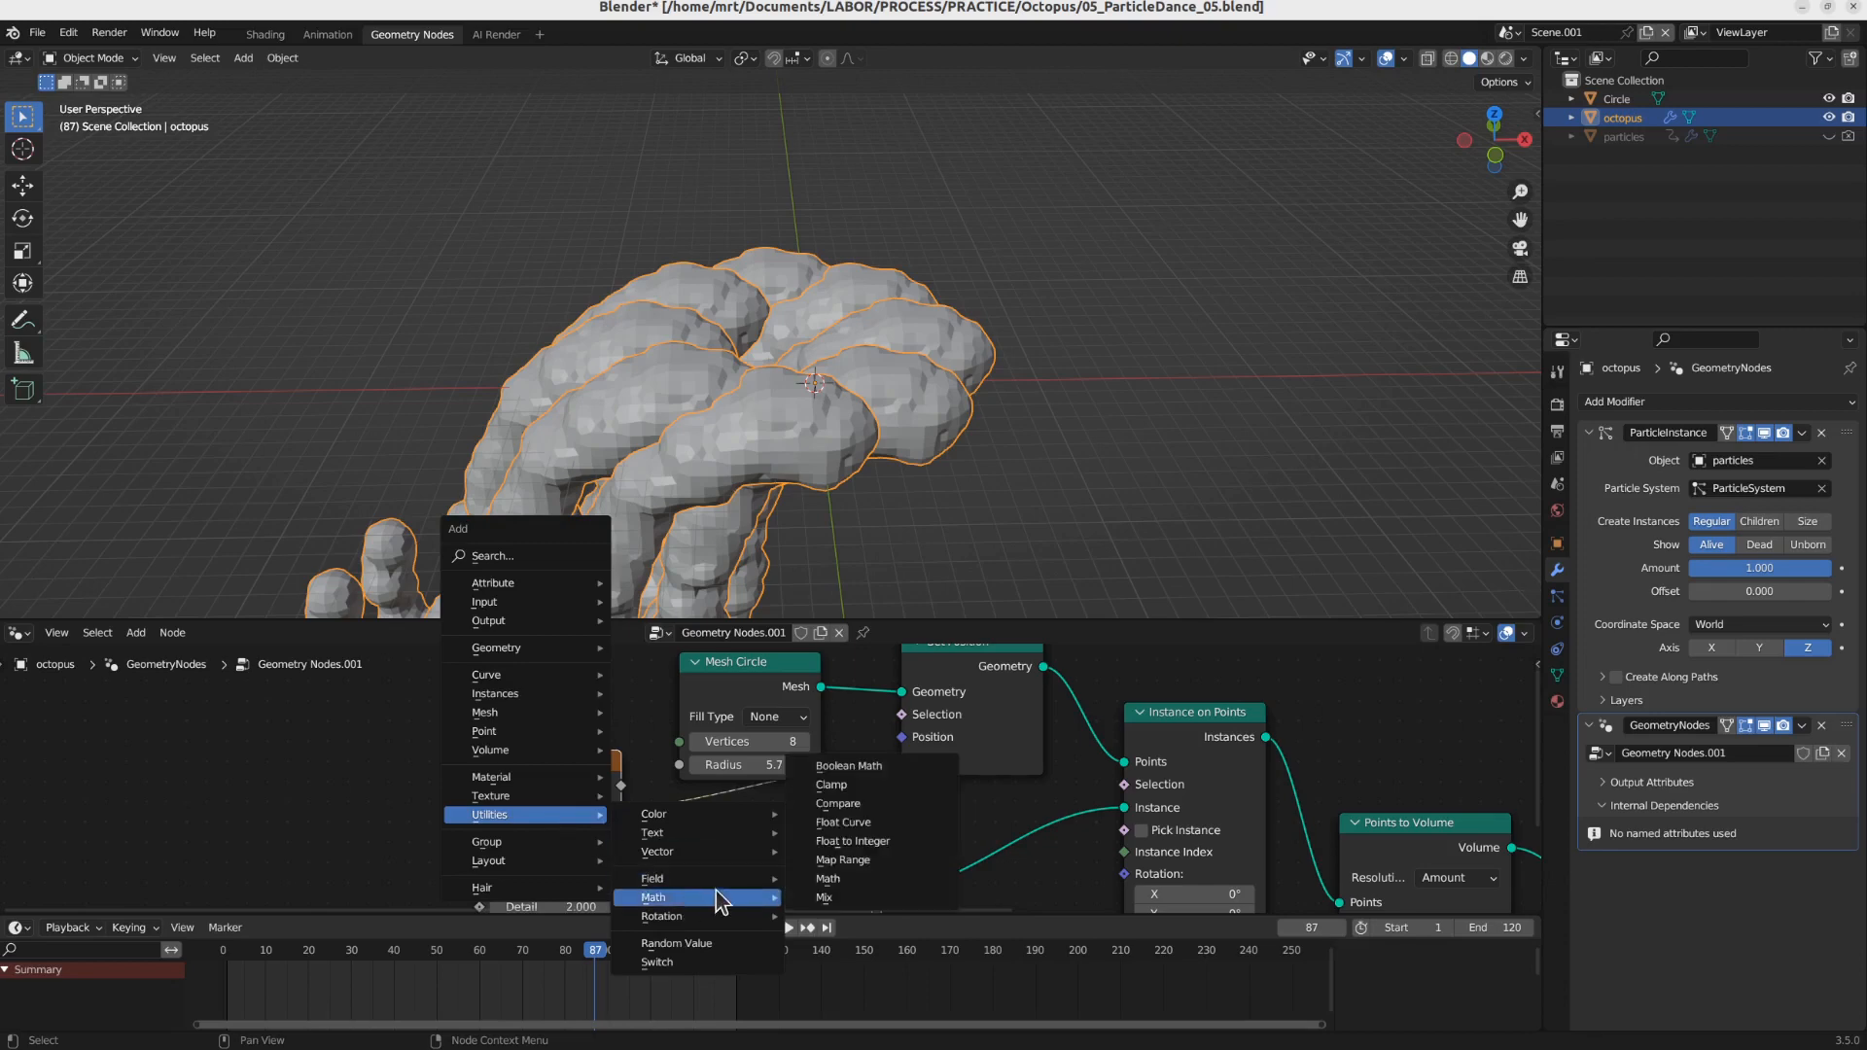
pyautogui.click(834, 879)
pyautogui.click(669, 767)
pyautogui.click(773, 800)
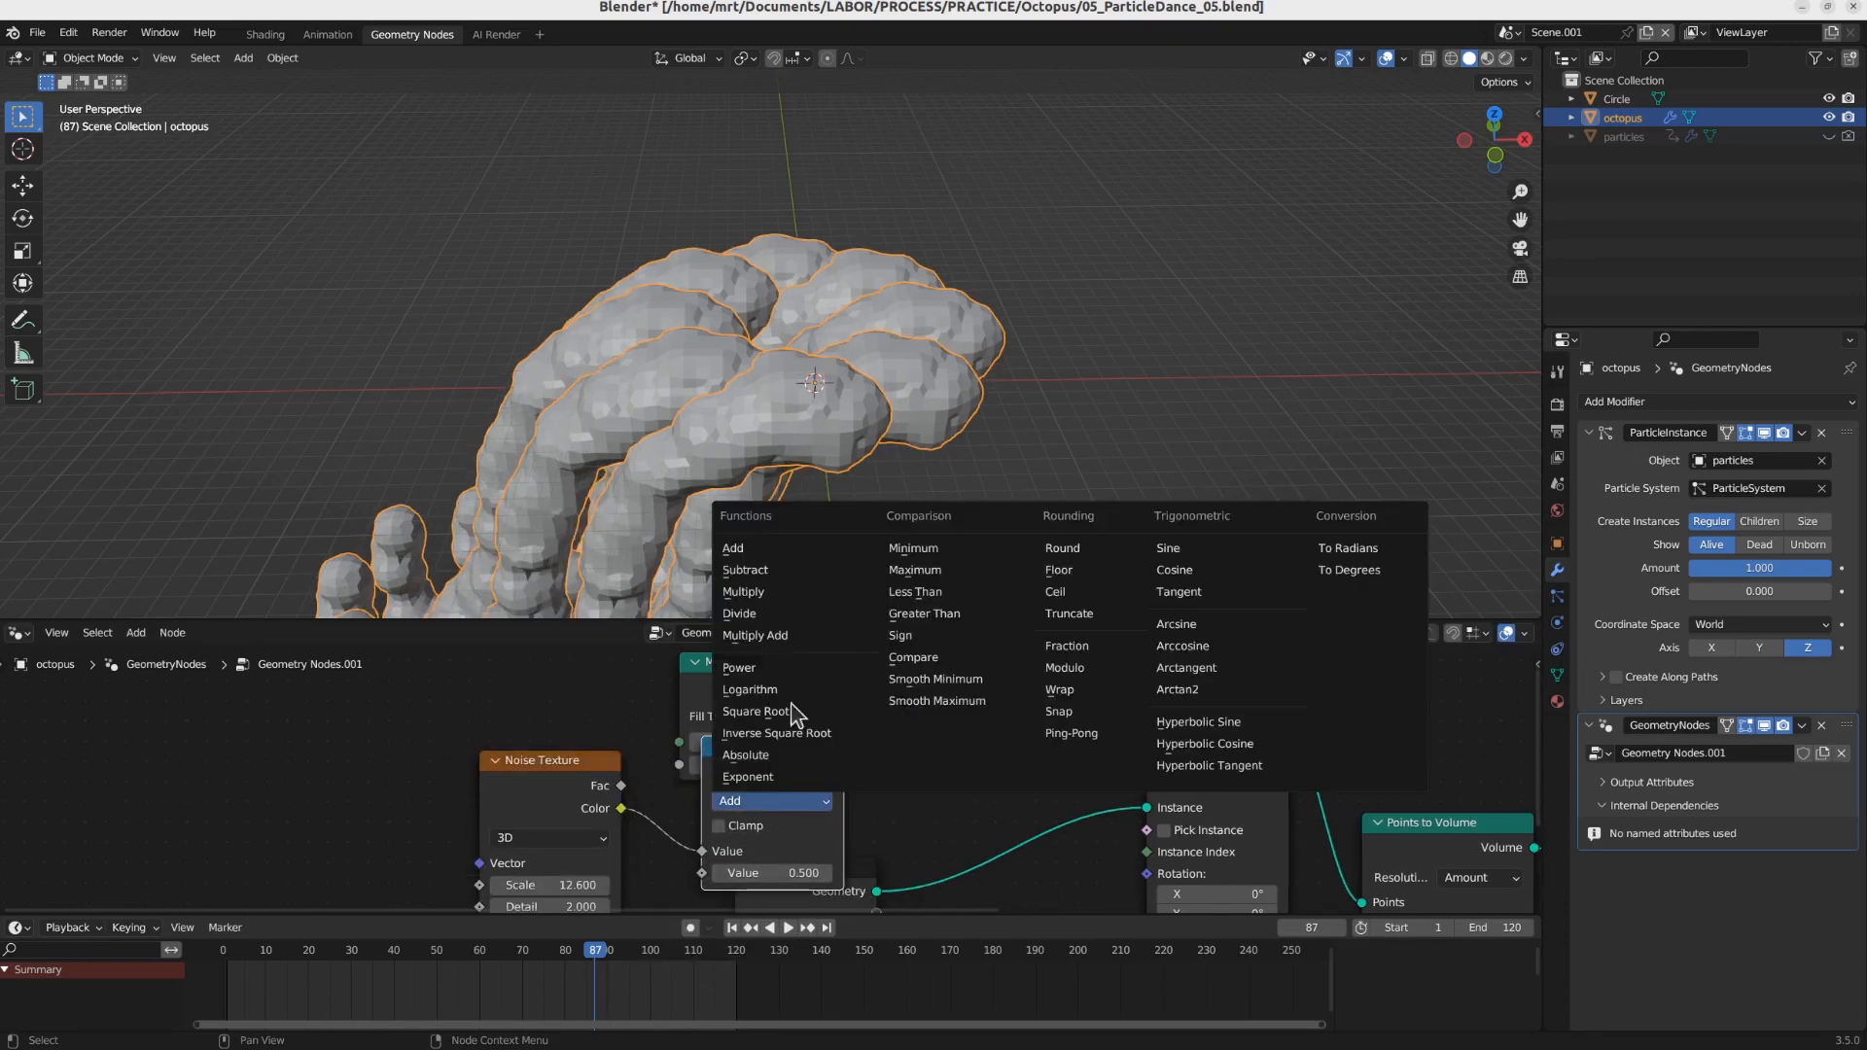
pyautogui.click(778, 591)
pyautogui.moveTo(778, 873); pyautogui.dragTo(786, 821)
pyautogui.scroll(-4, 879, 725)
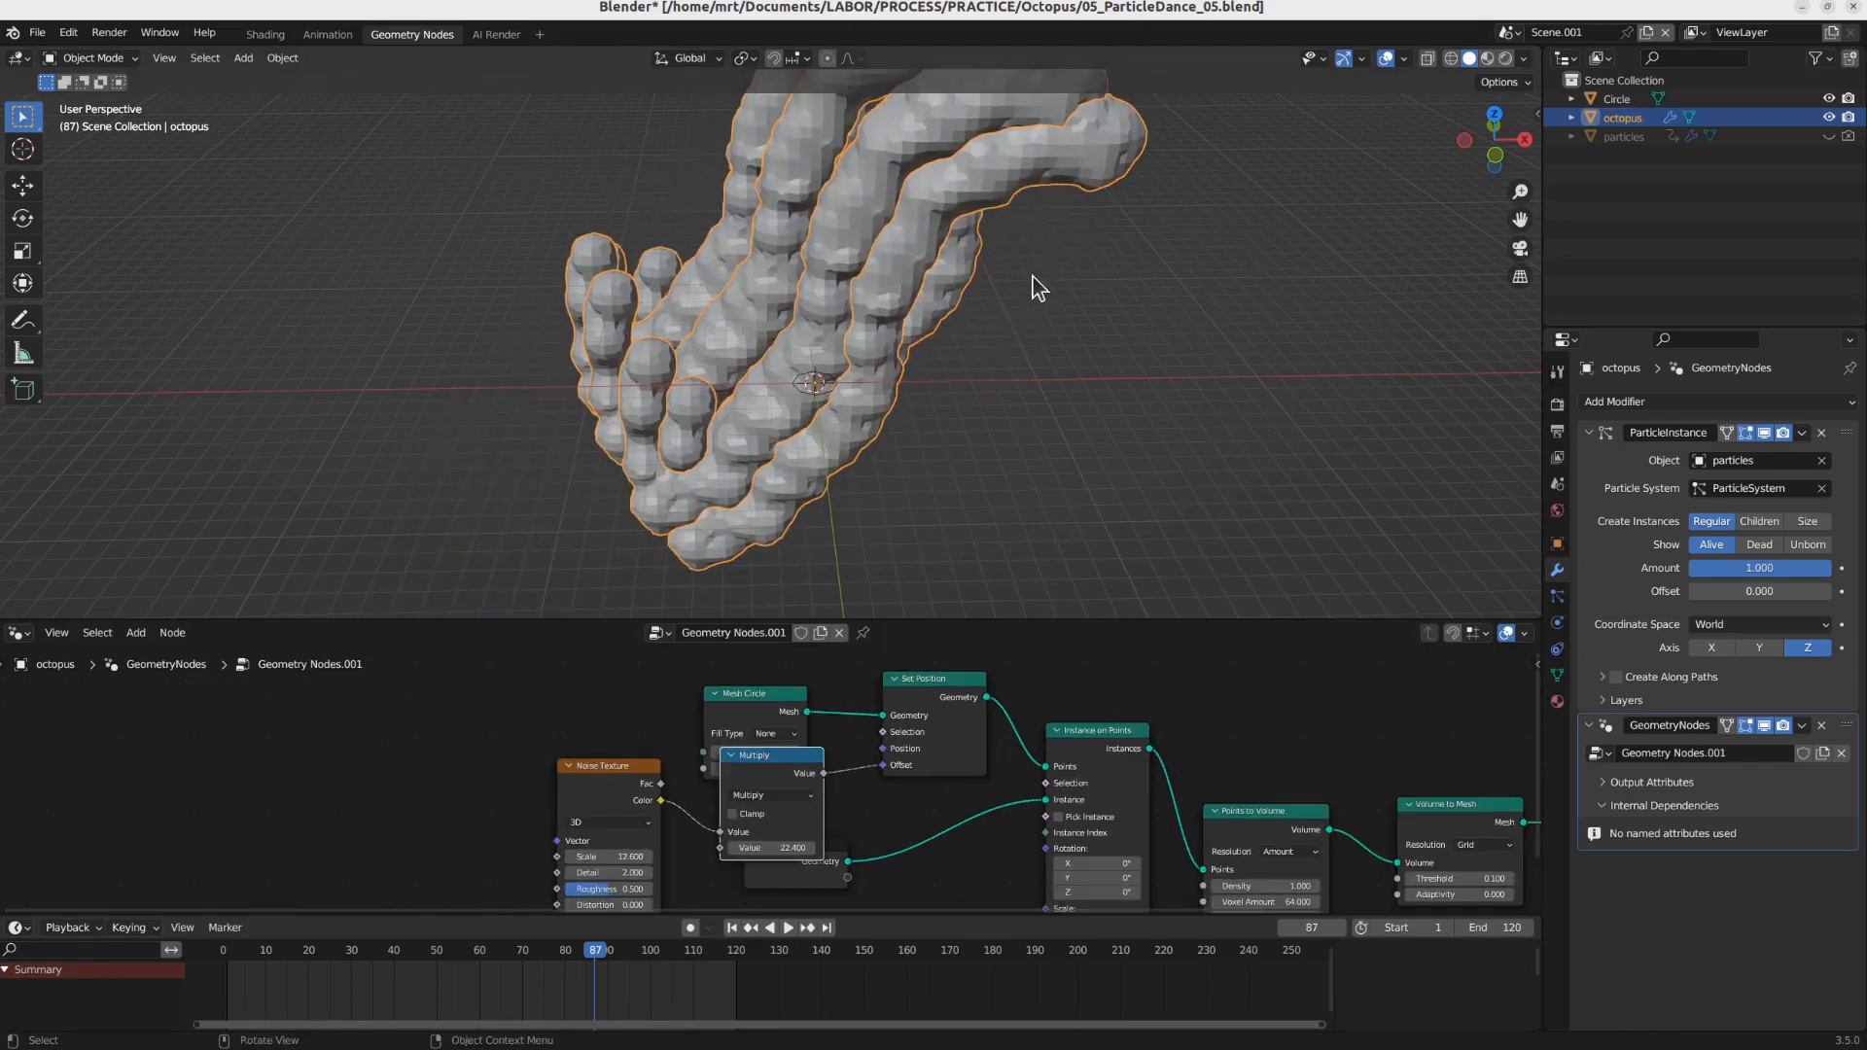
pyautogui.moveTo(1031, 276); pyautogui.dragTo(1009, 334, button='middle')
pyautogui.press('KP_1')
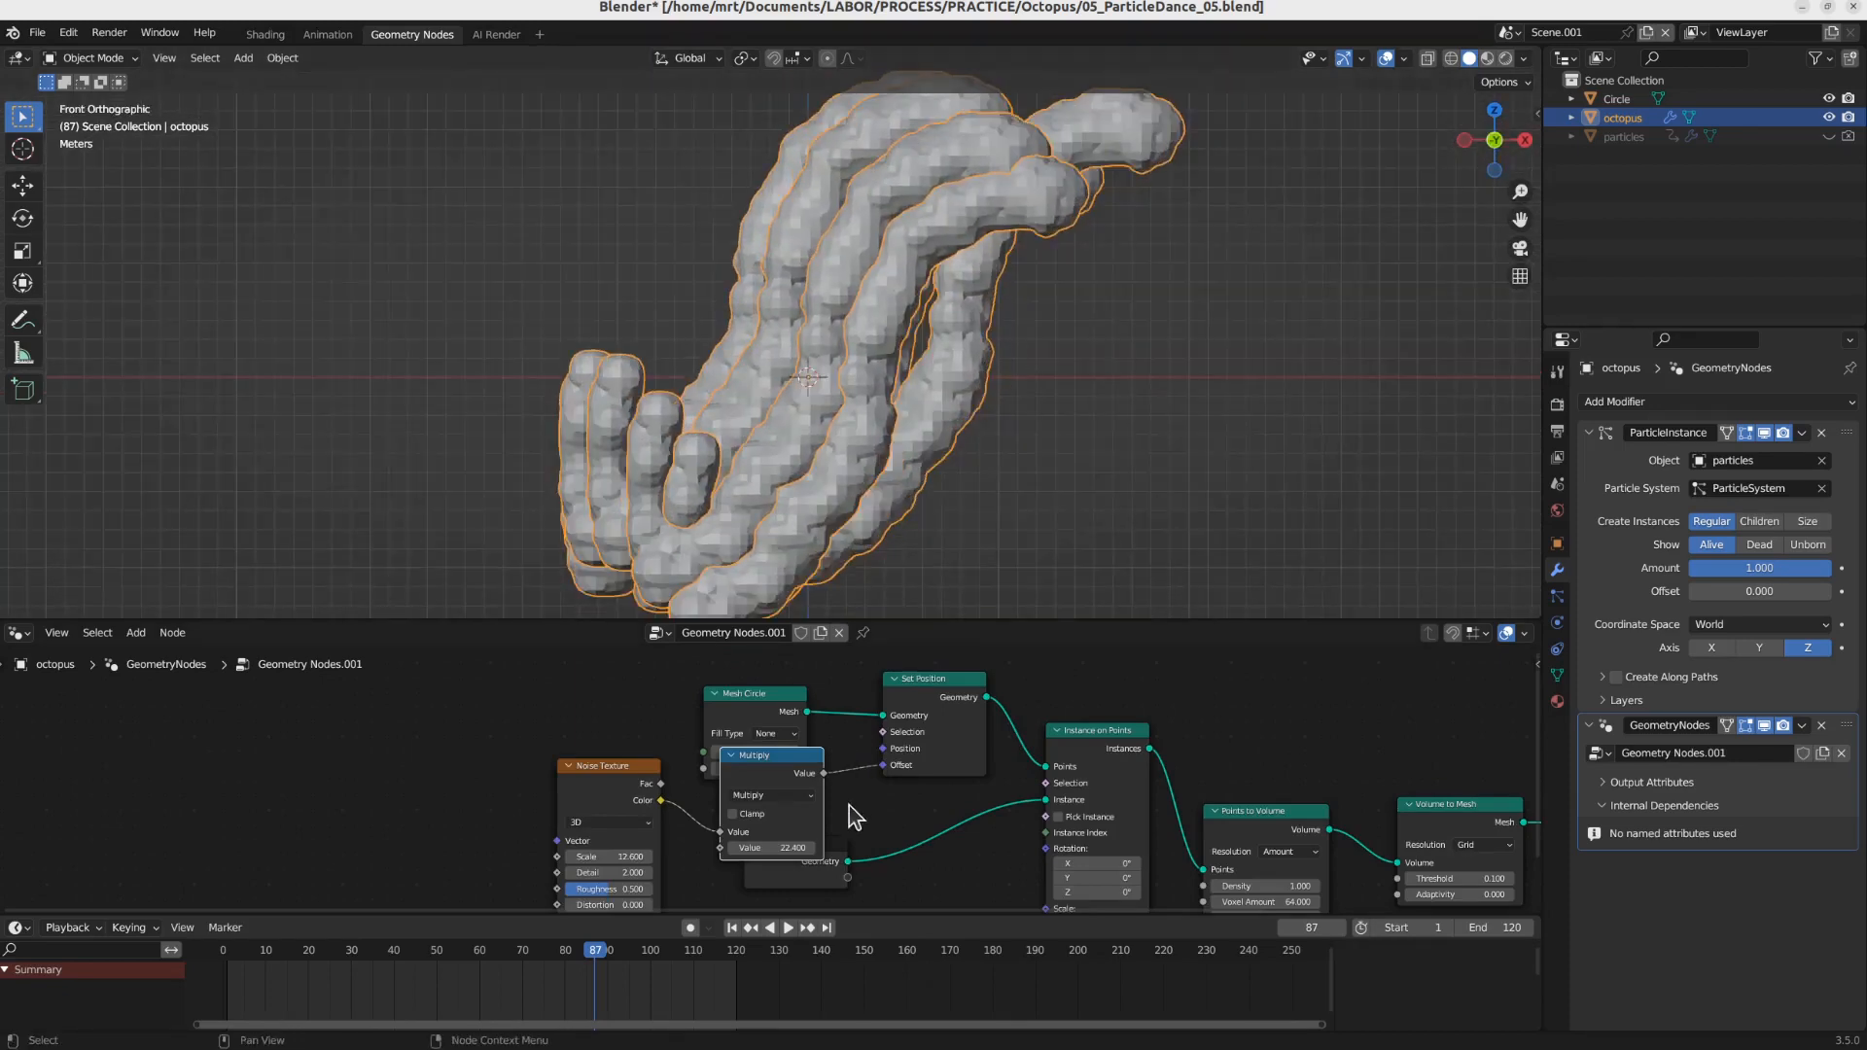
# Step: Duplicate the Multiply node onto the link before Set Position, change it to Add with value -10, and preview the animation
pyautogui.hotkey('shift', 'd')
pyautogui.click(935, 778)
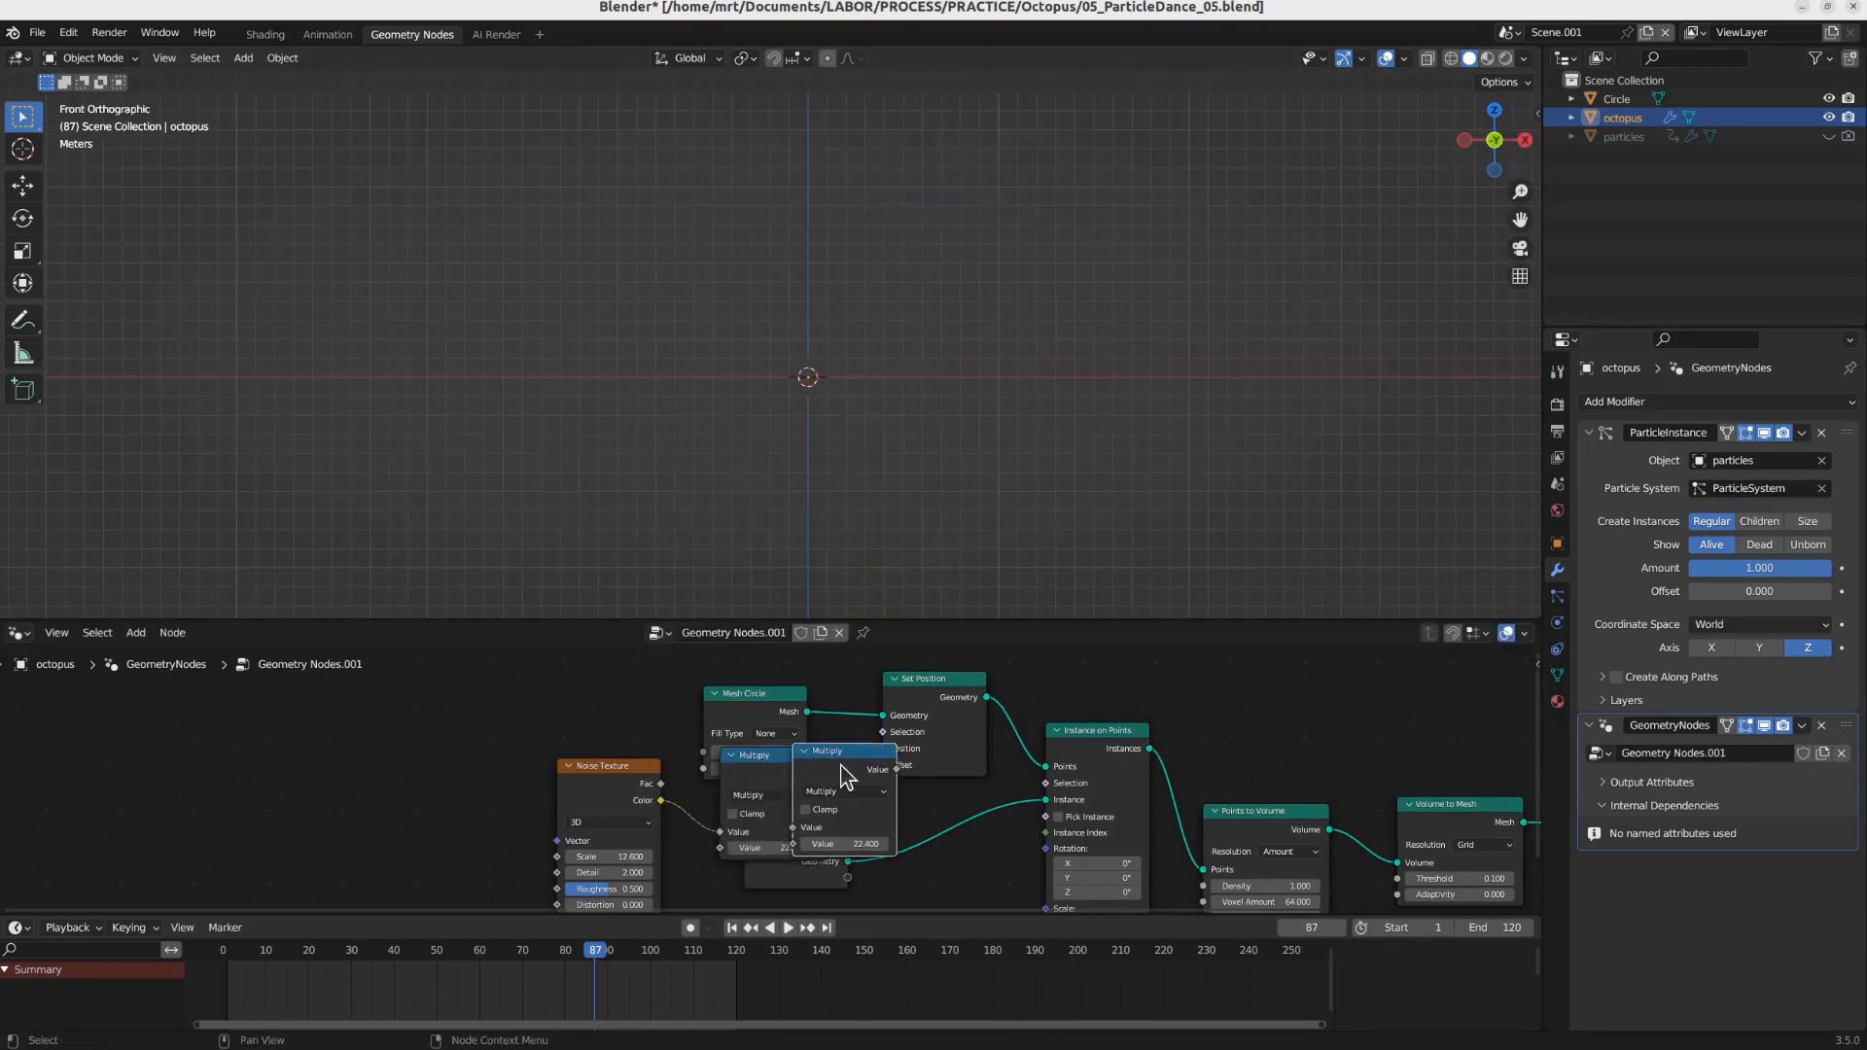
pyautogui.click(931, 790)
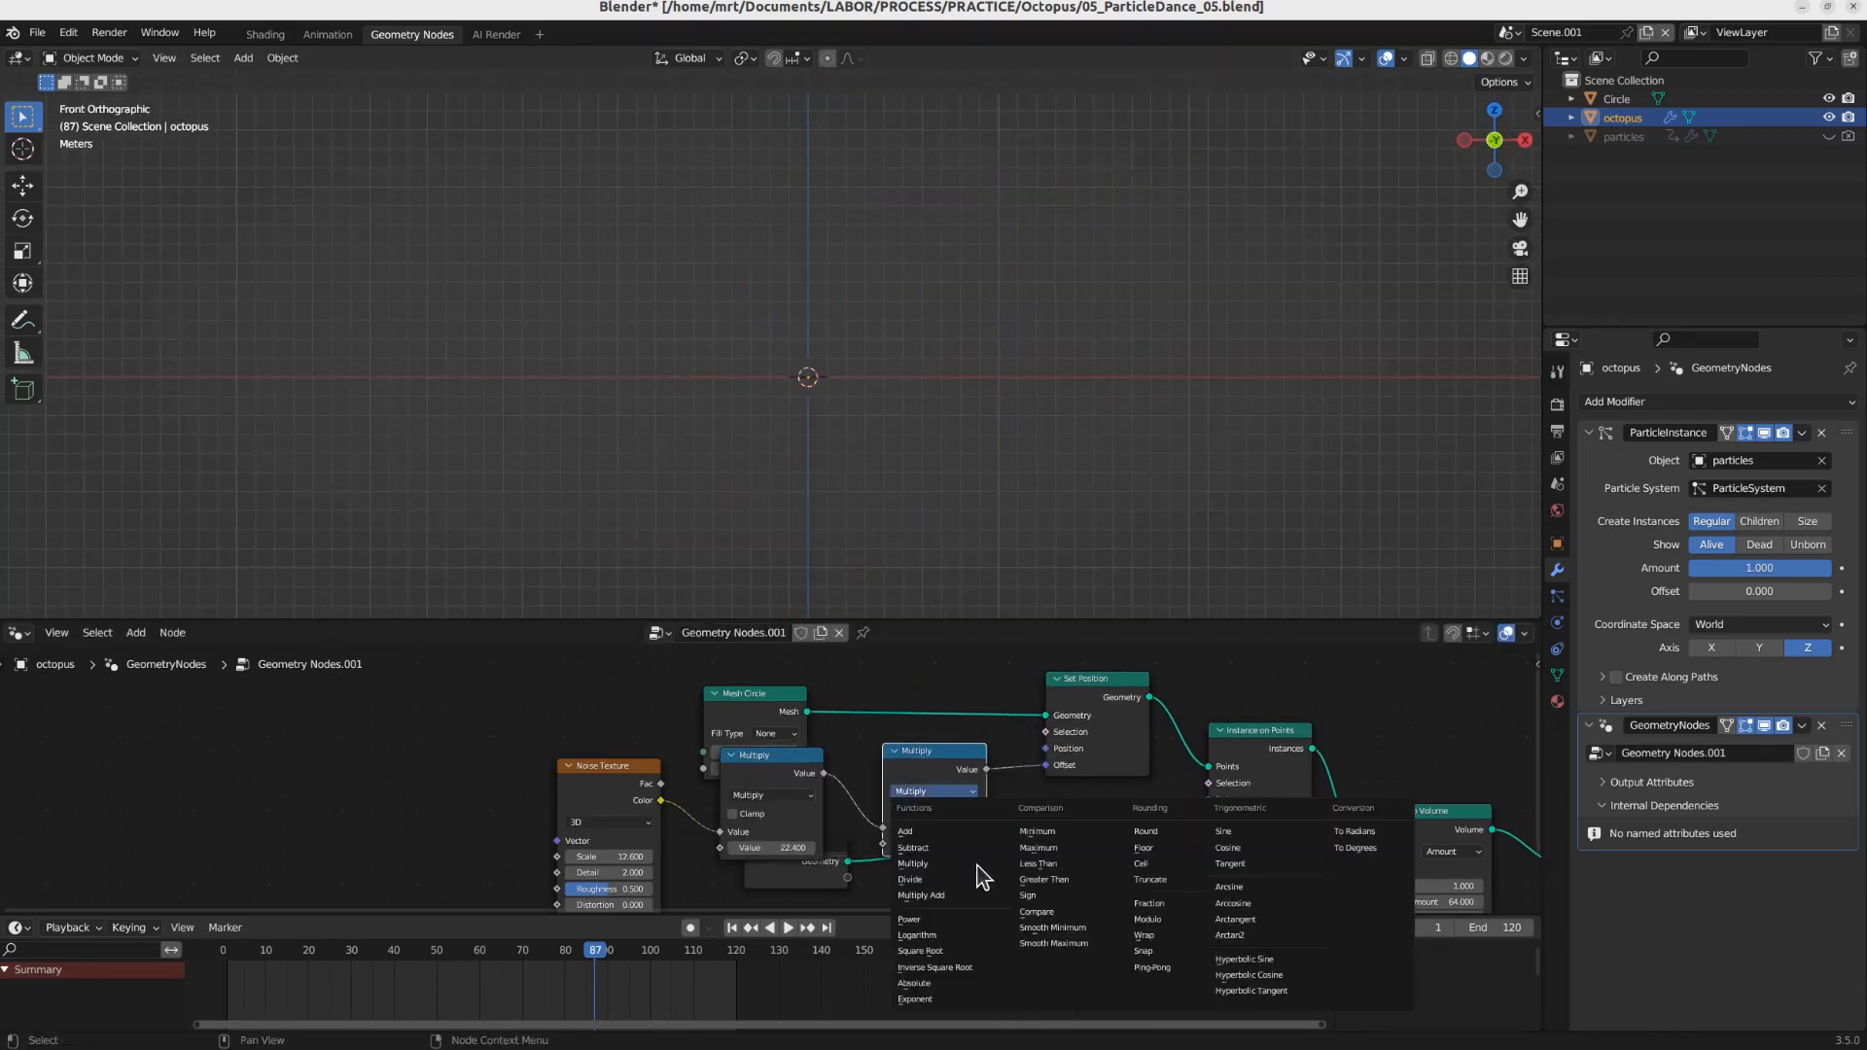
pyautogui.click(936, 832)
pyautogui.press('g')
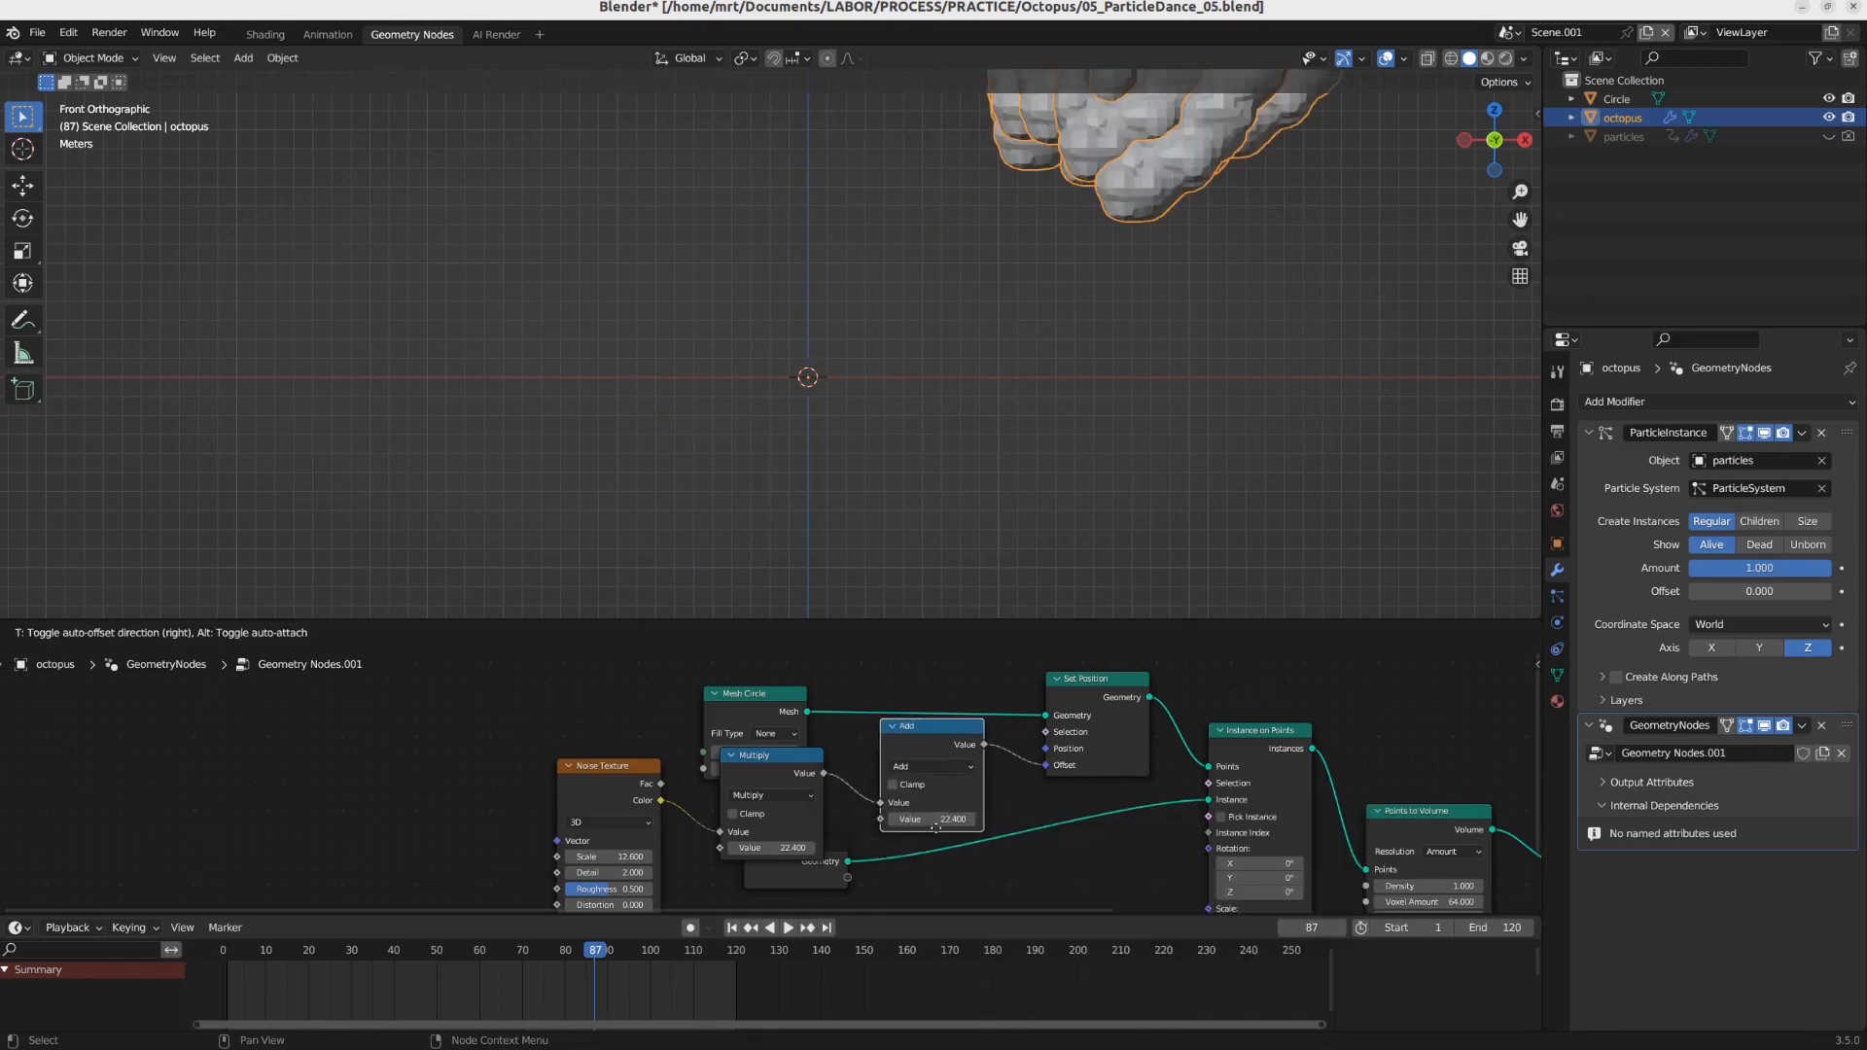
pyautogui.click(943, 831)
pyautogui.moveTo(942, 825); pyautogui.dragTo(892, 824)
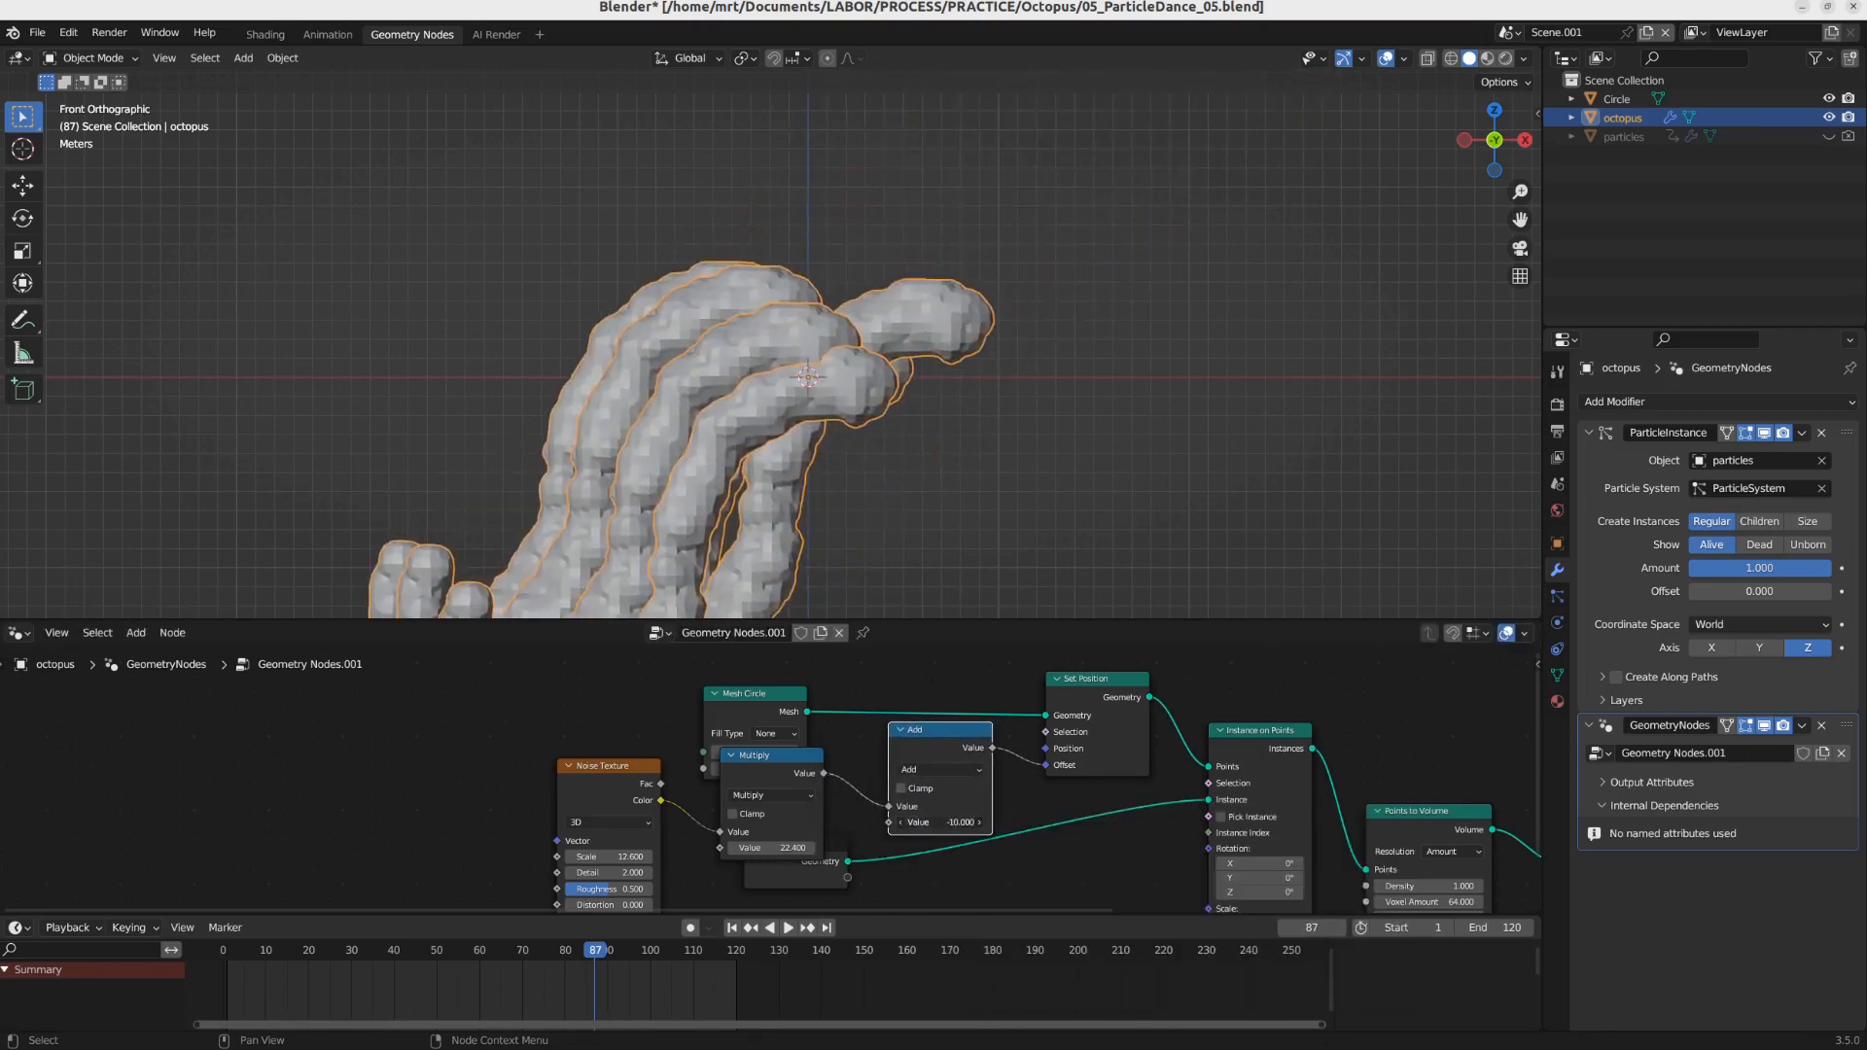
pyautogui.press('space')
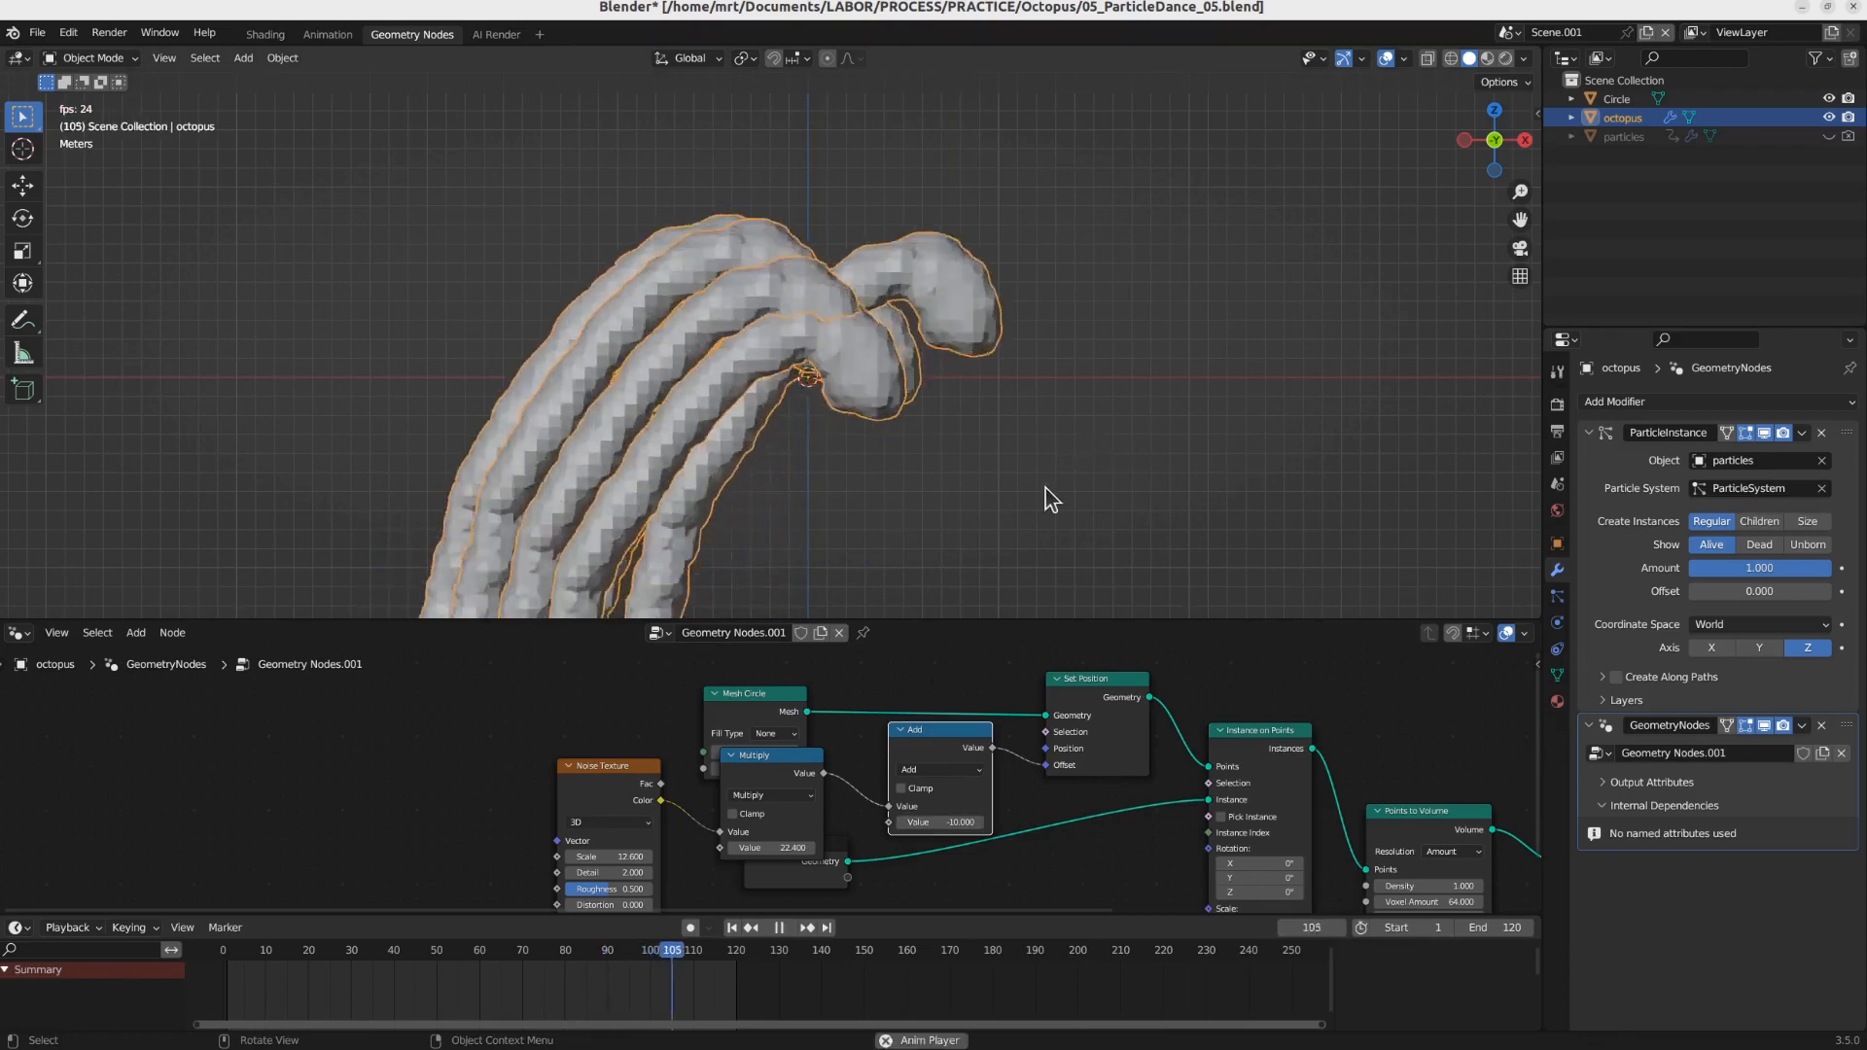
pyautogui.press('space')
# Step: Rearrange the Group Input, Instance on Points, Points to Volume and Volume to Mesh nodes to open space after Instance on Points
pyautogui.moveTo(815, 885); pyautogui.dragTo(905, 905)
pyautogui.moveTo(1086, 798); pyautogui.dragTo(886, 773, button='middle')
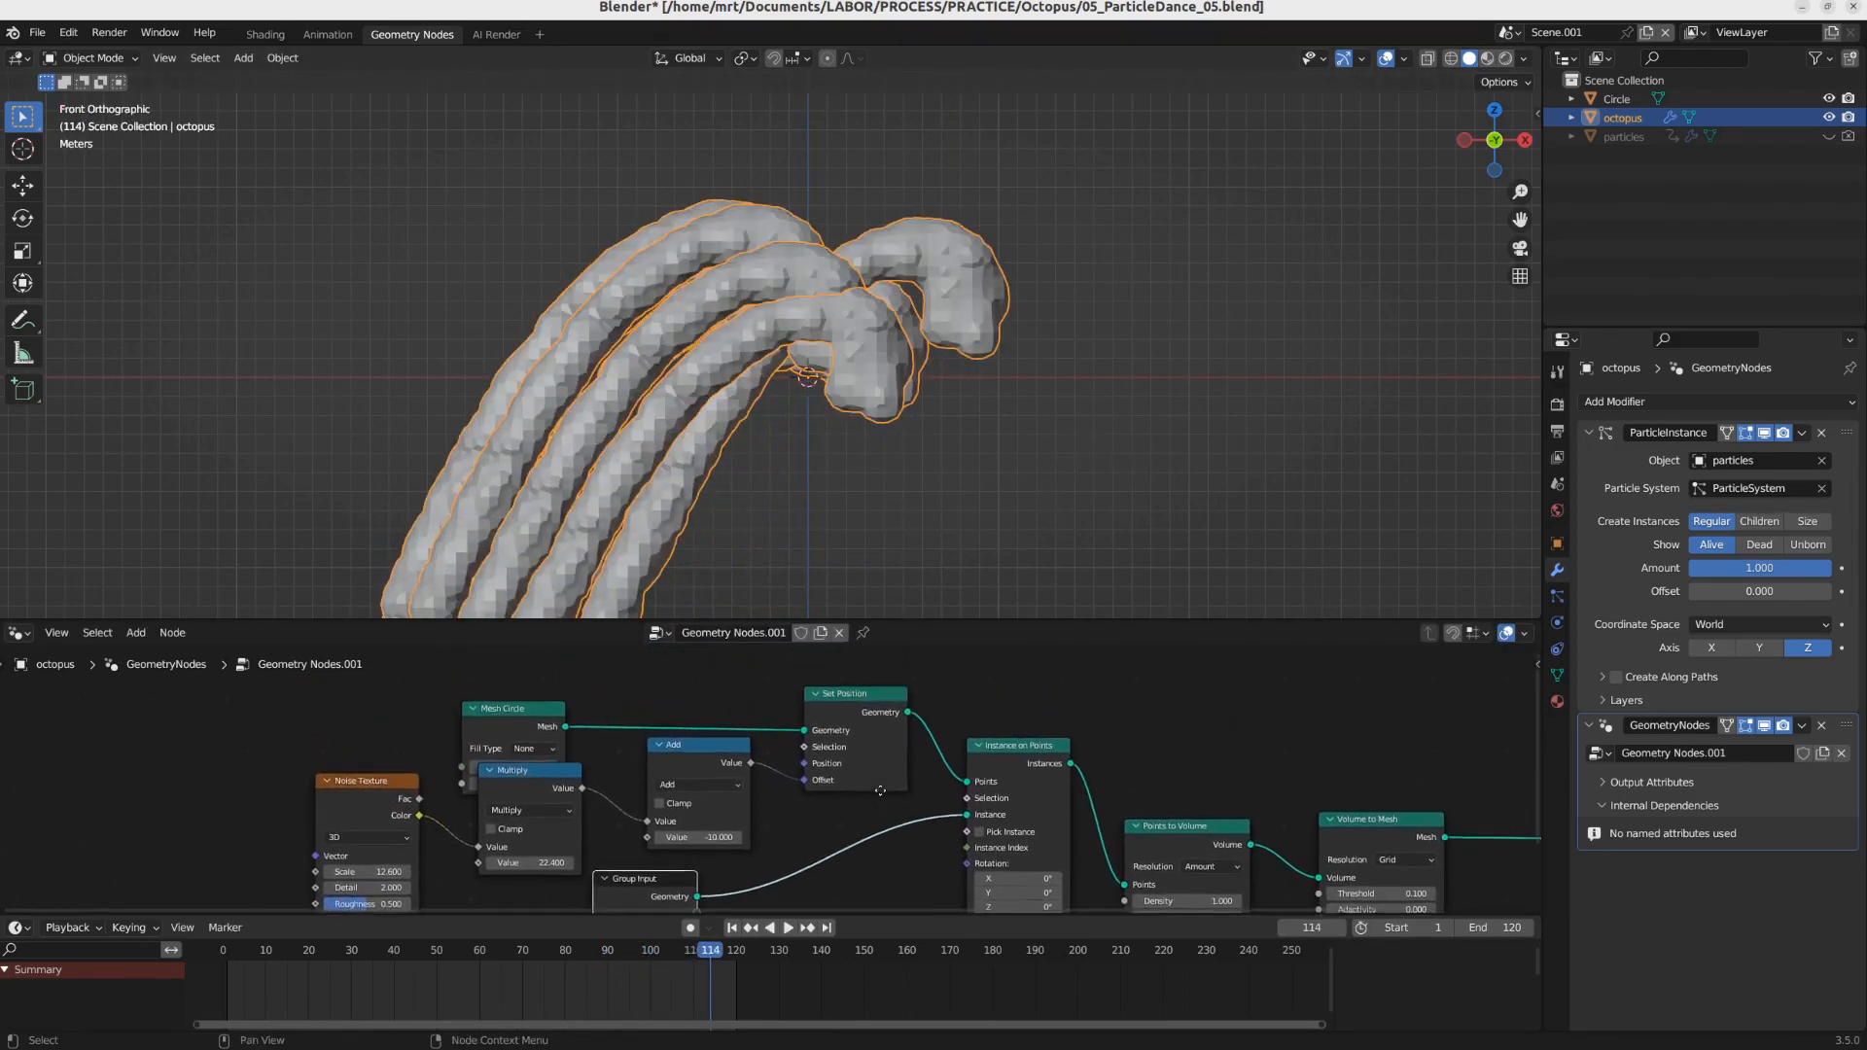
pyautogui.moveTo(1025, 765); pyautogui.dragTo(933, 810)
pyautogui.moveTo(1227, 839); pyautogui.dragTo(1261, 787)
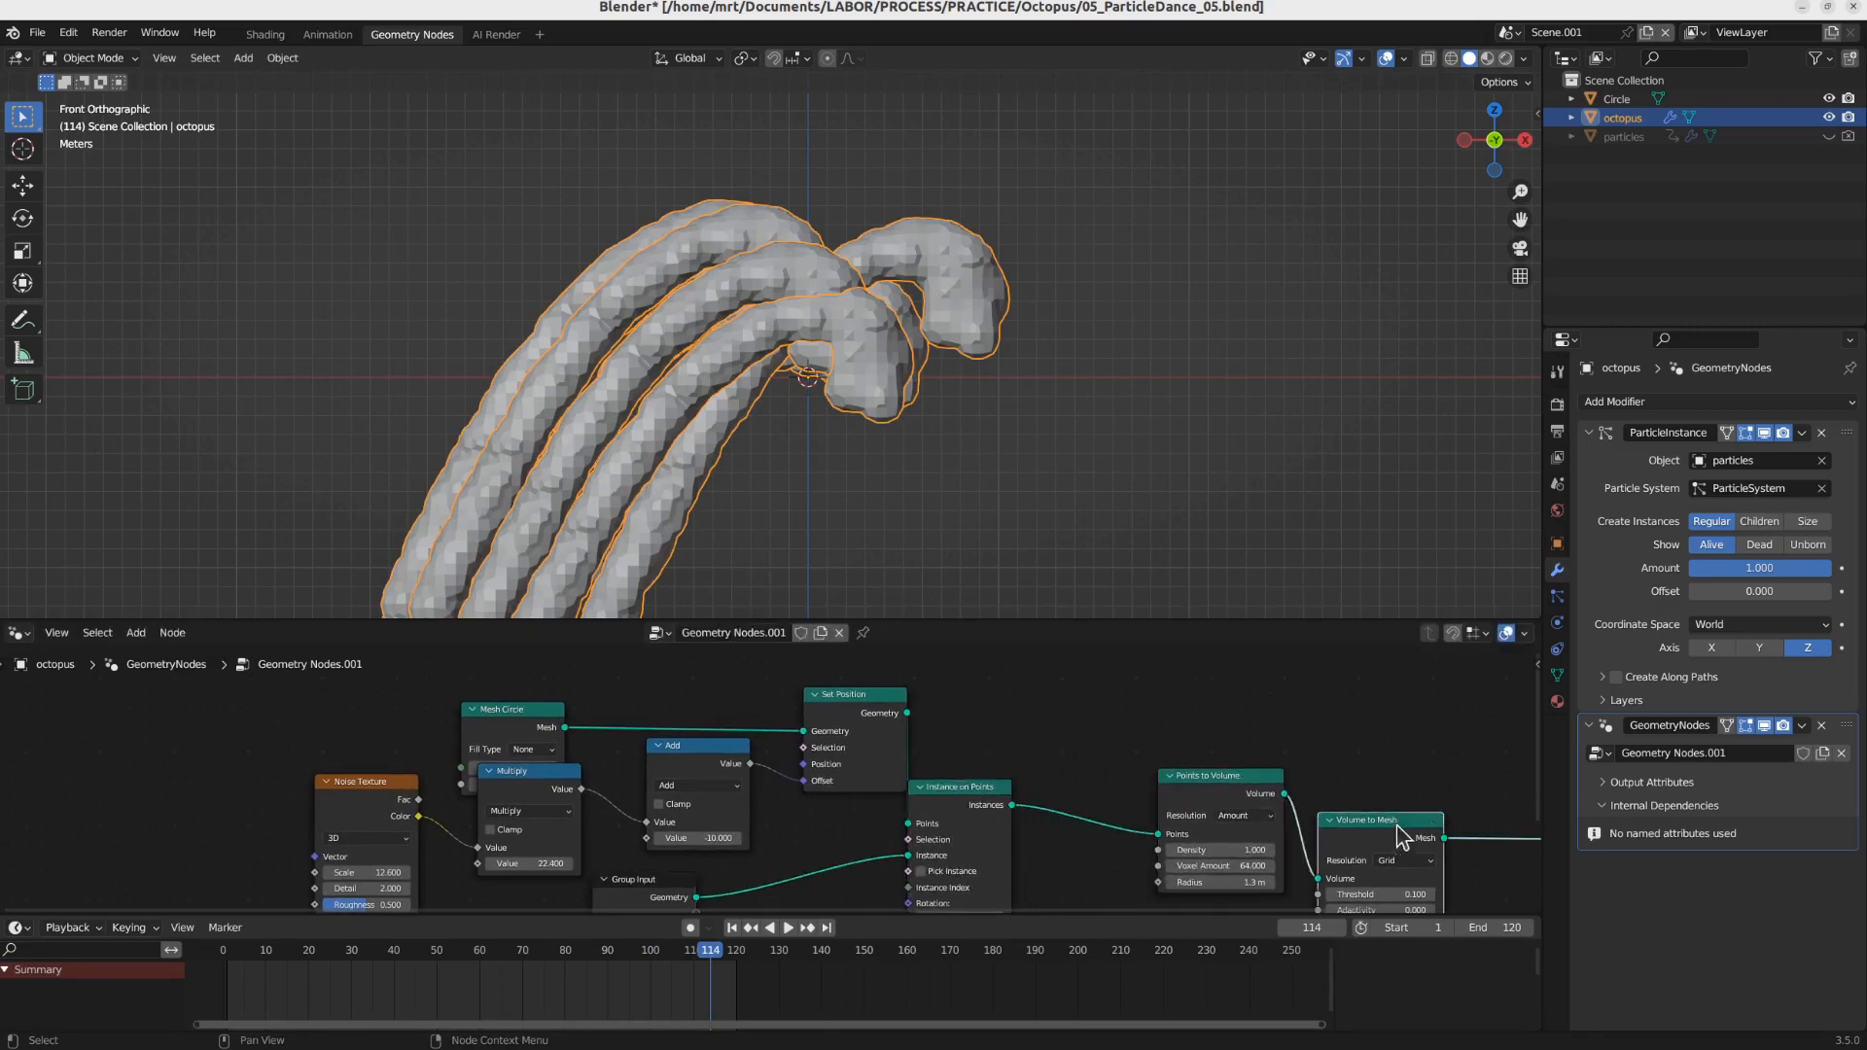
pyautogui.moveTo(1396, 825); pyautogui.dragTo(1462, 784)
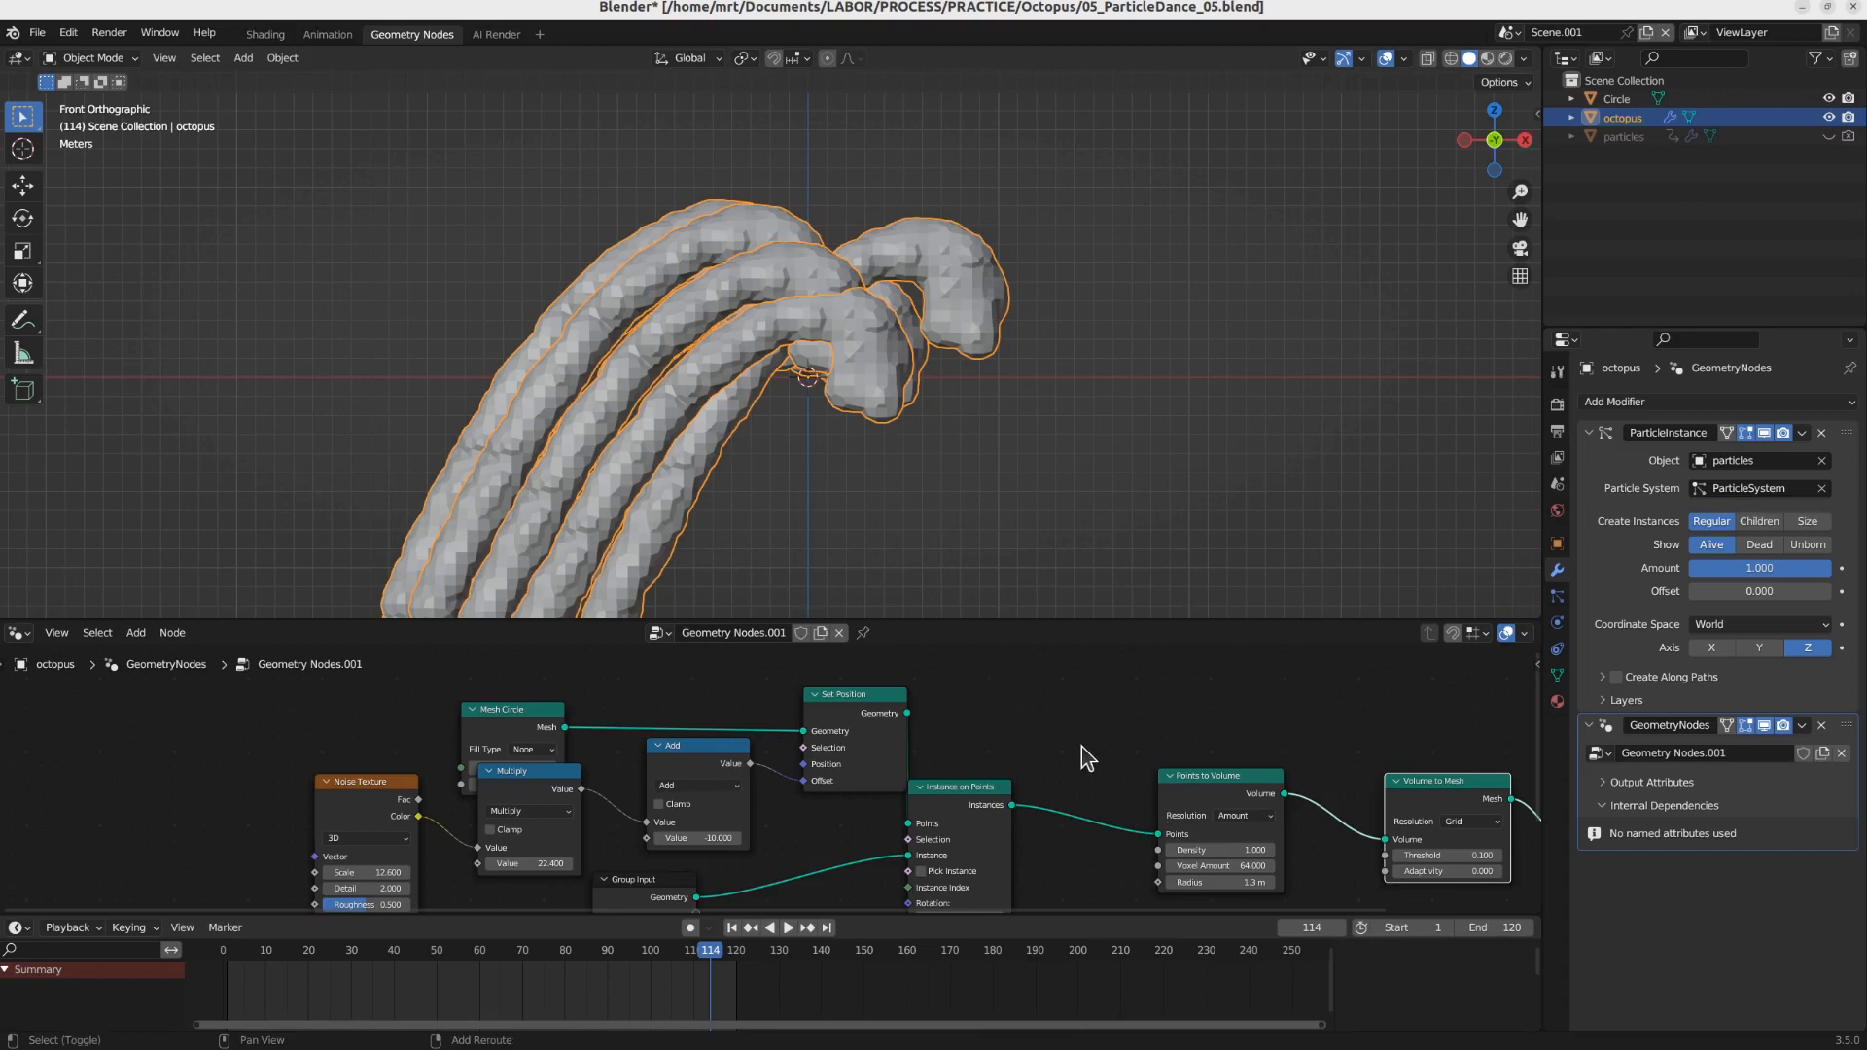
# Step: Search for "eu" among the nodes and place a Rotate Euler node beside the lower part of Instance on Points
pyautogui.hotkey('shift', 'a')
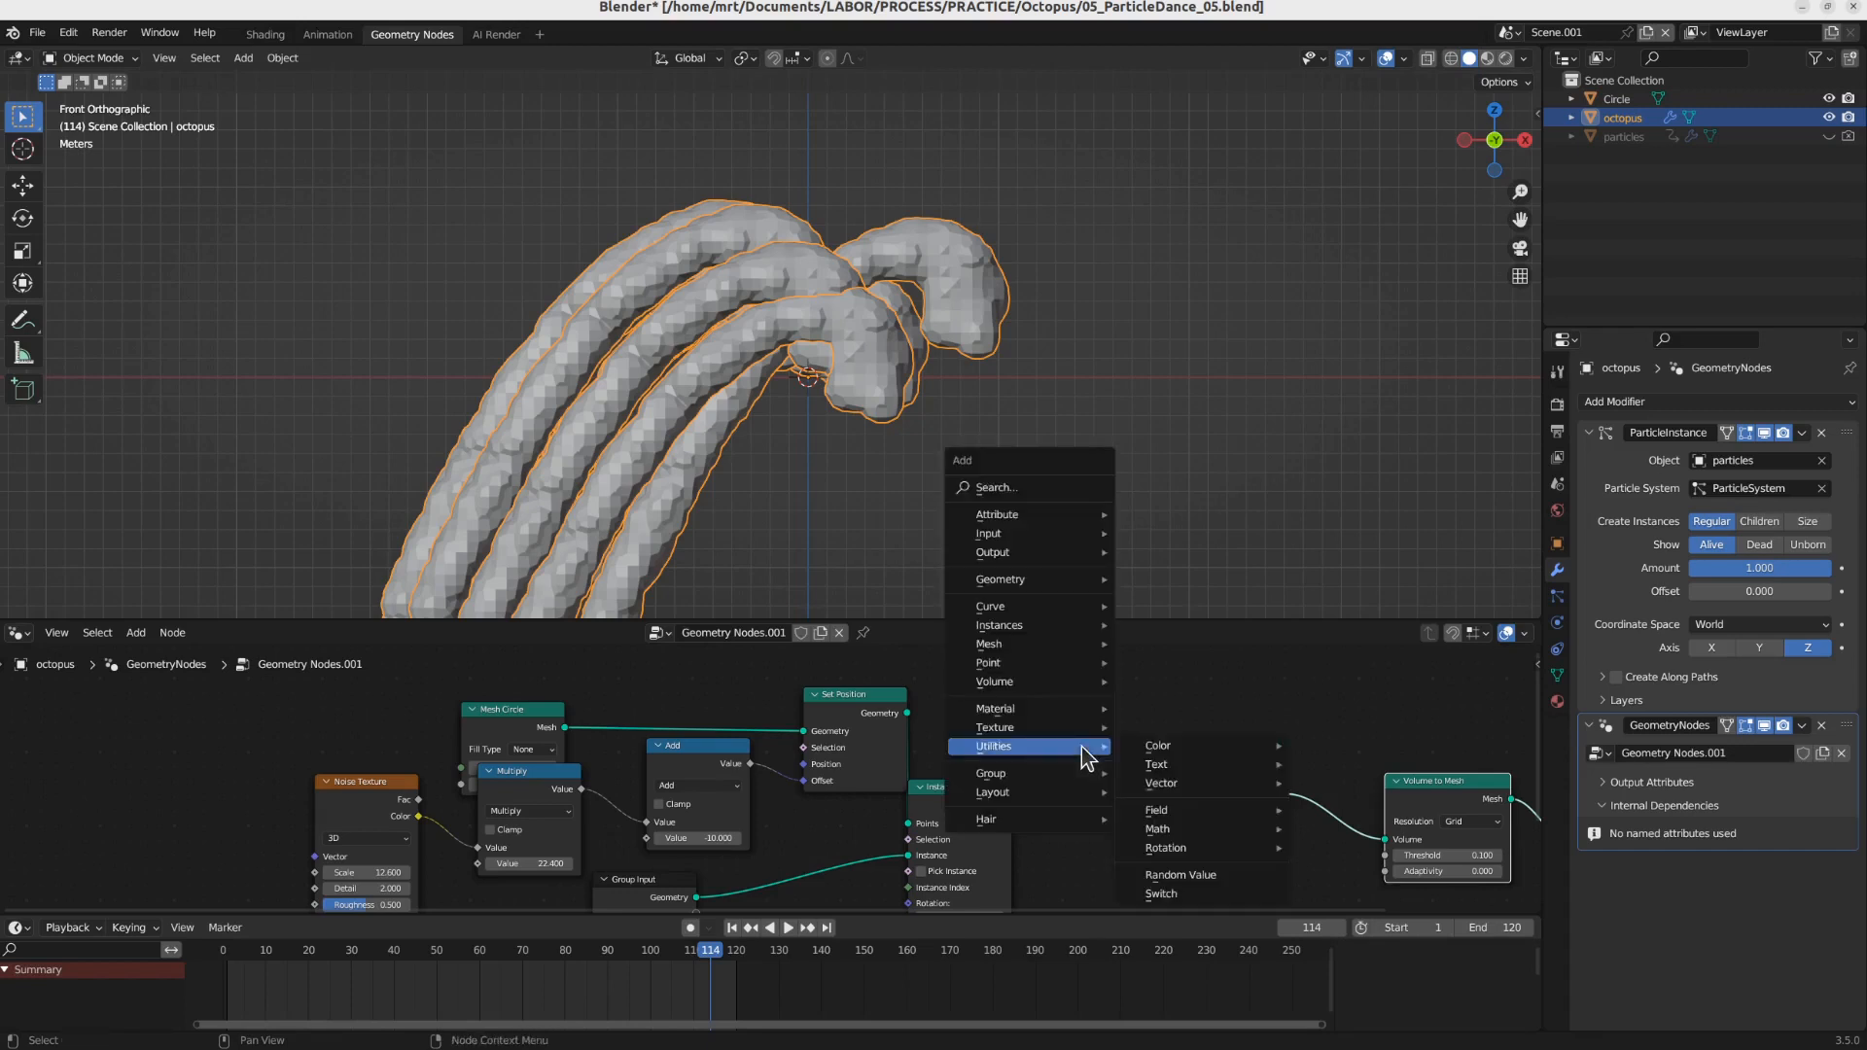
pyautogui.click(1021, 487)
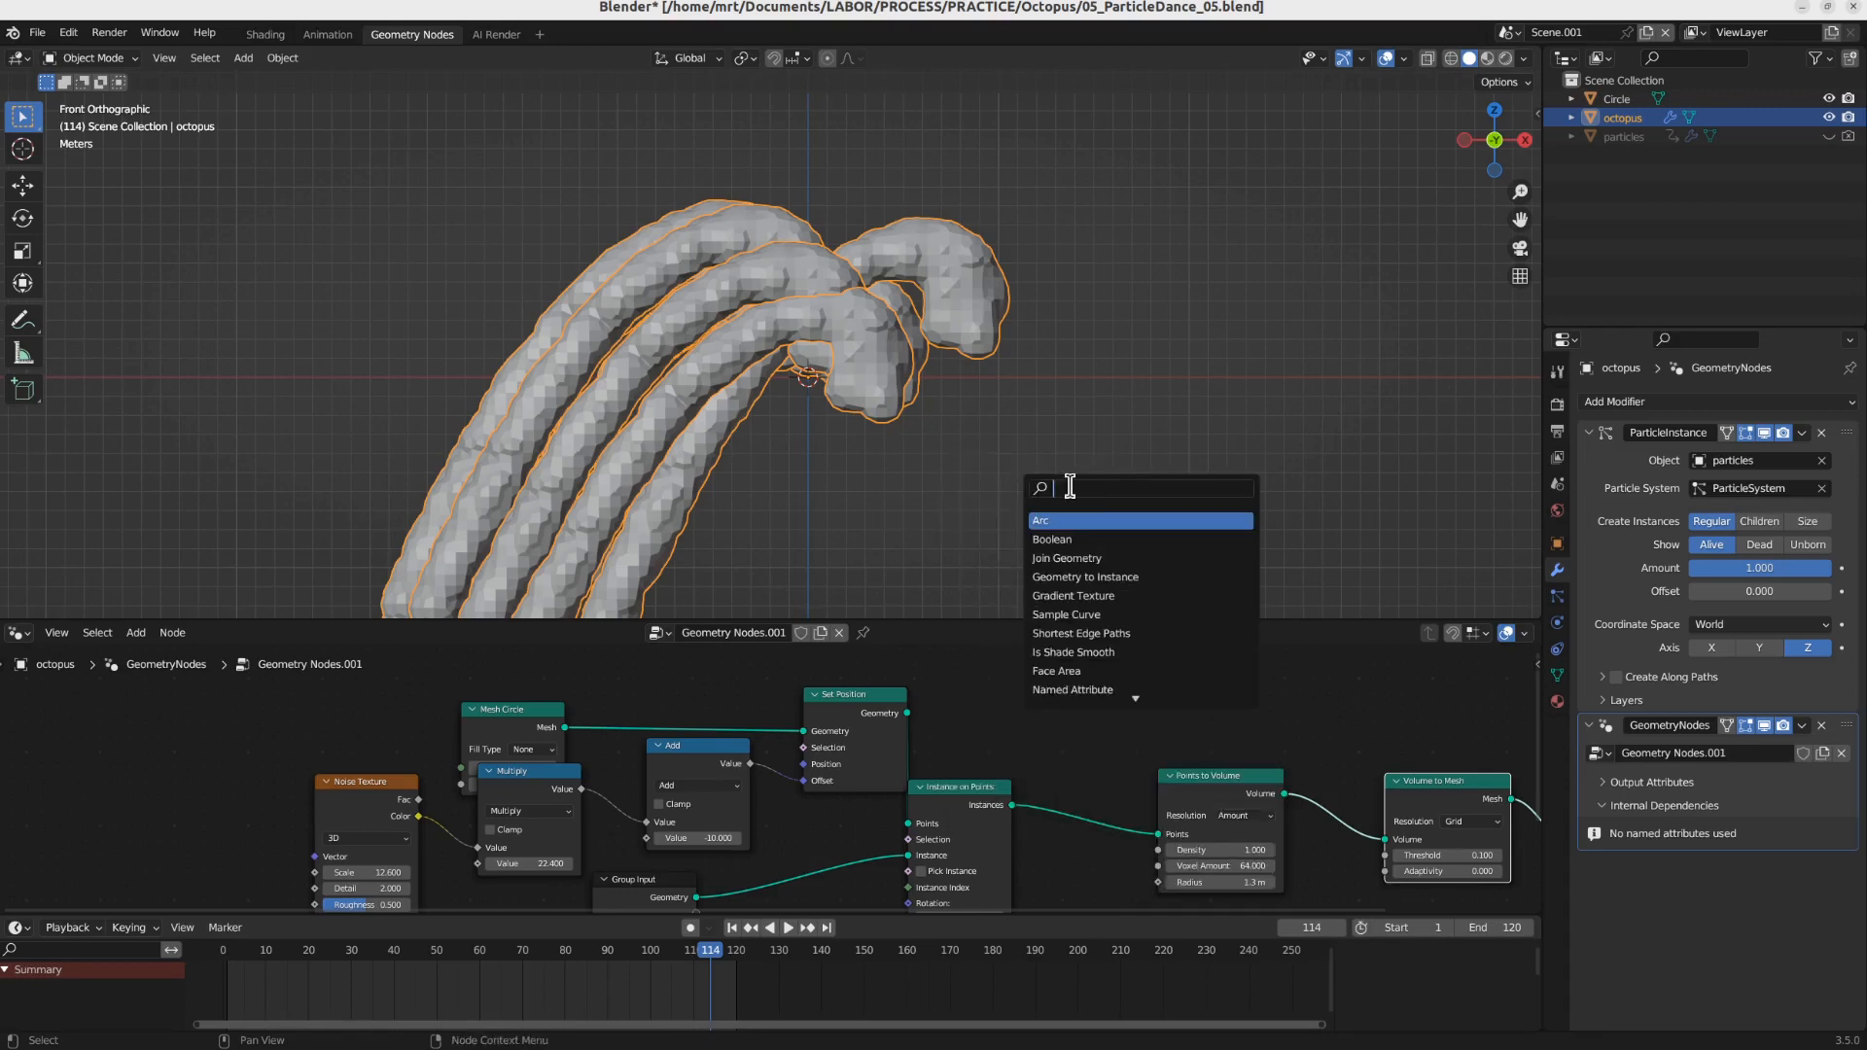
pyautogui.write('eu')
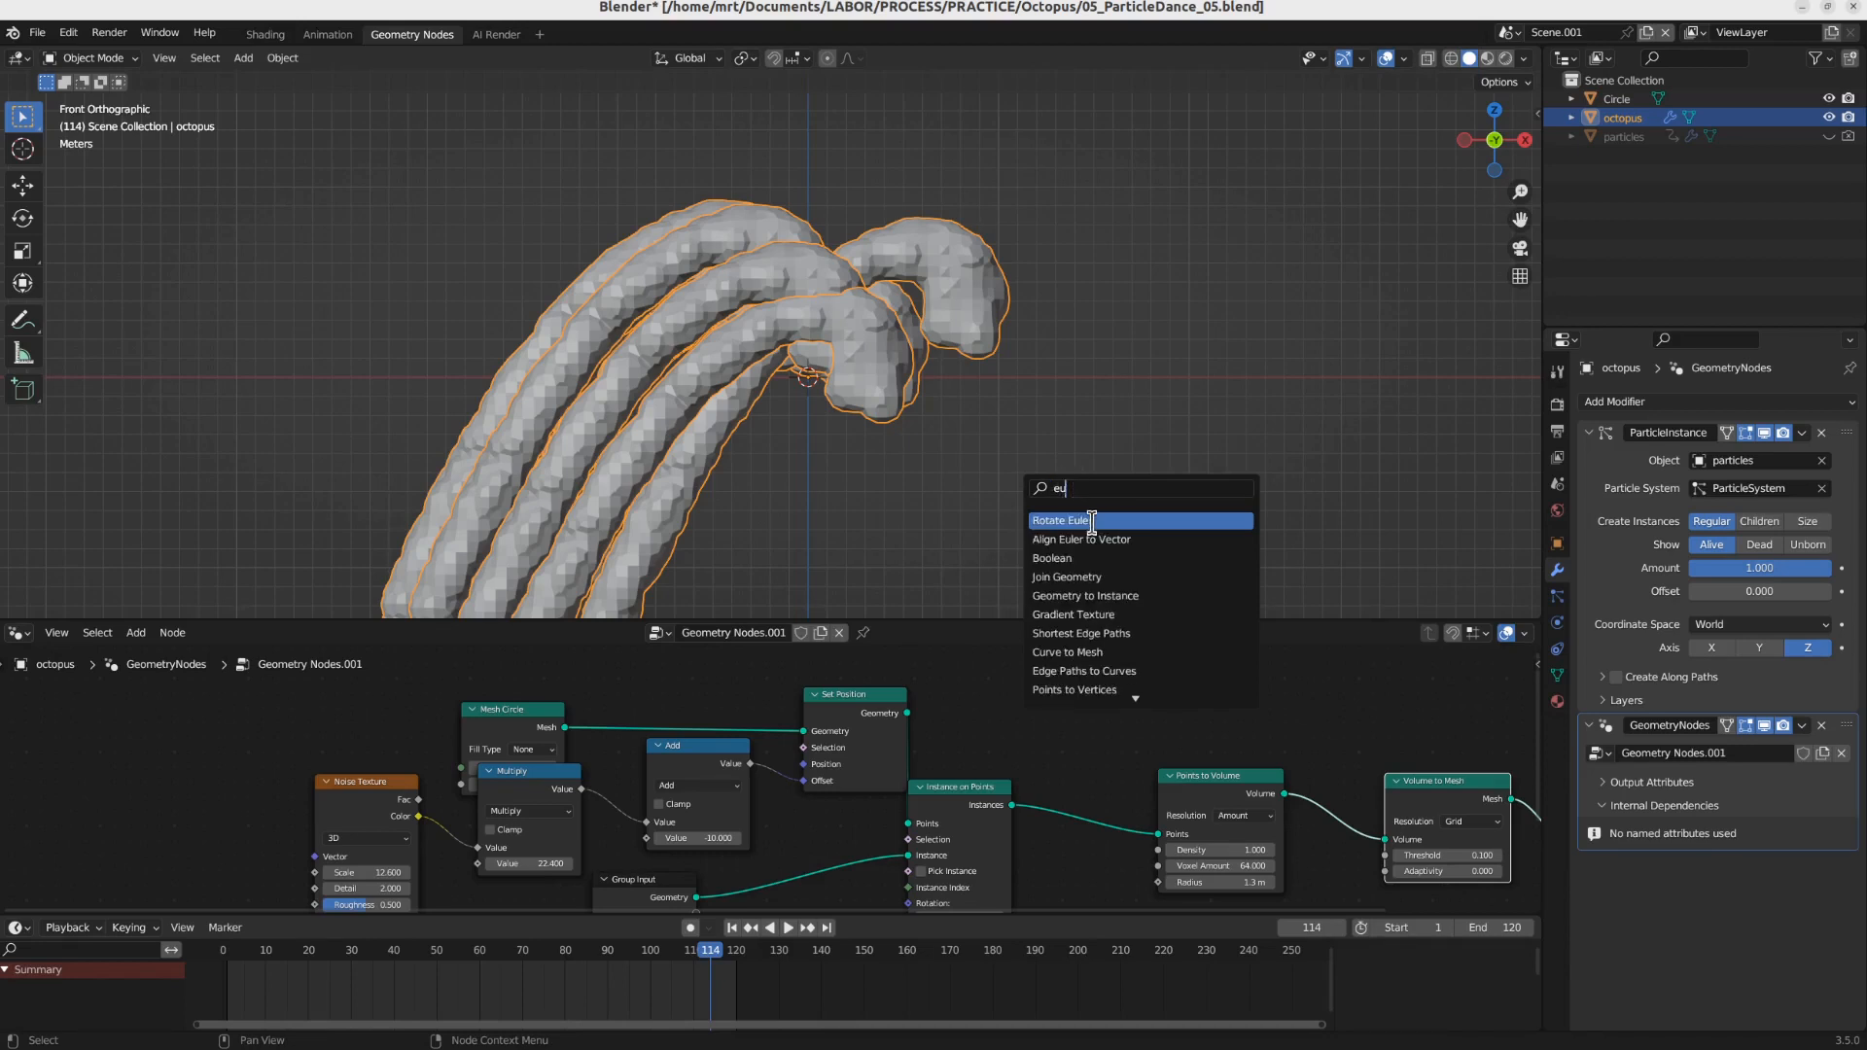
pyautogui.click(1091, 522)
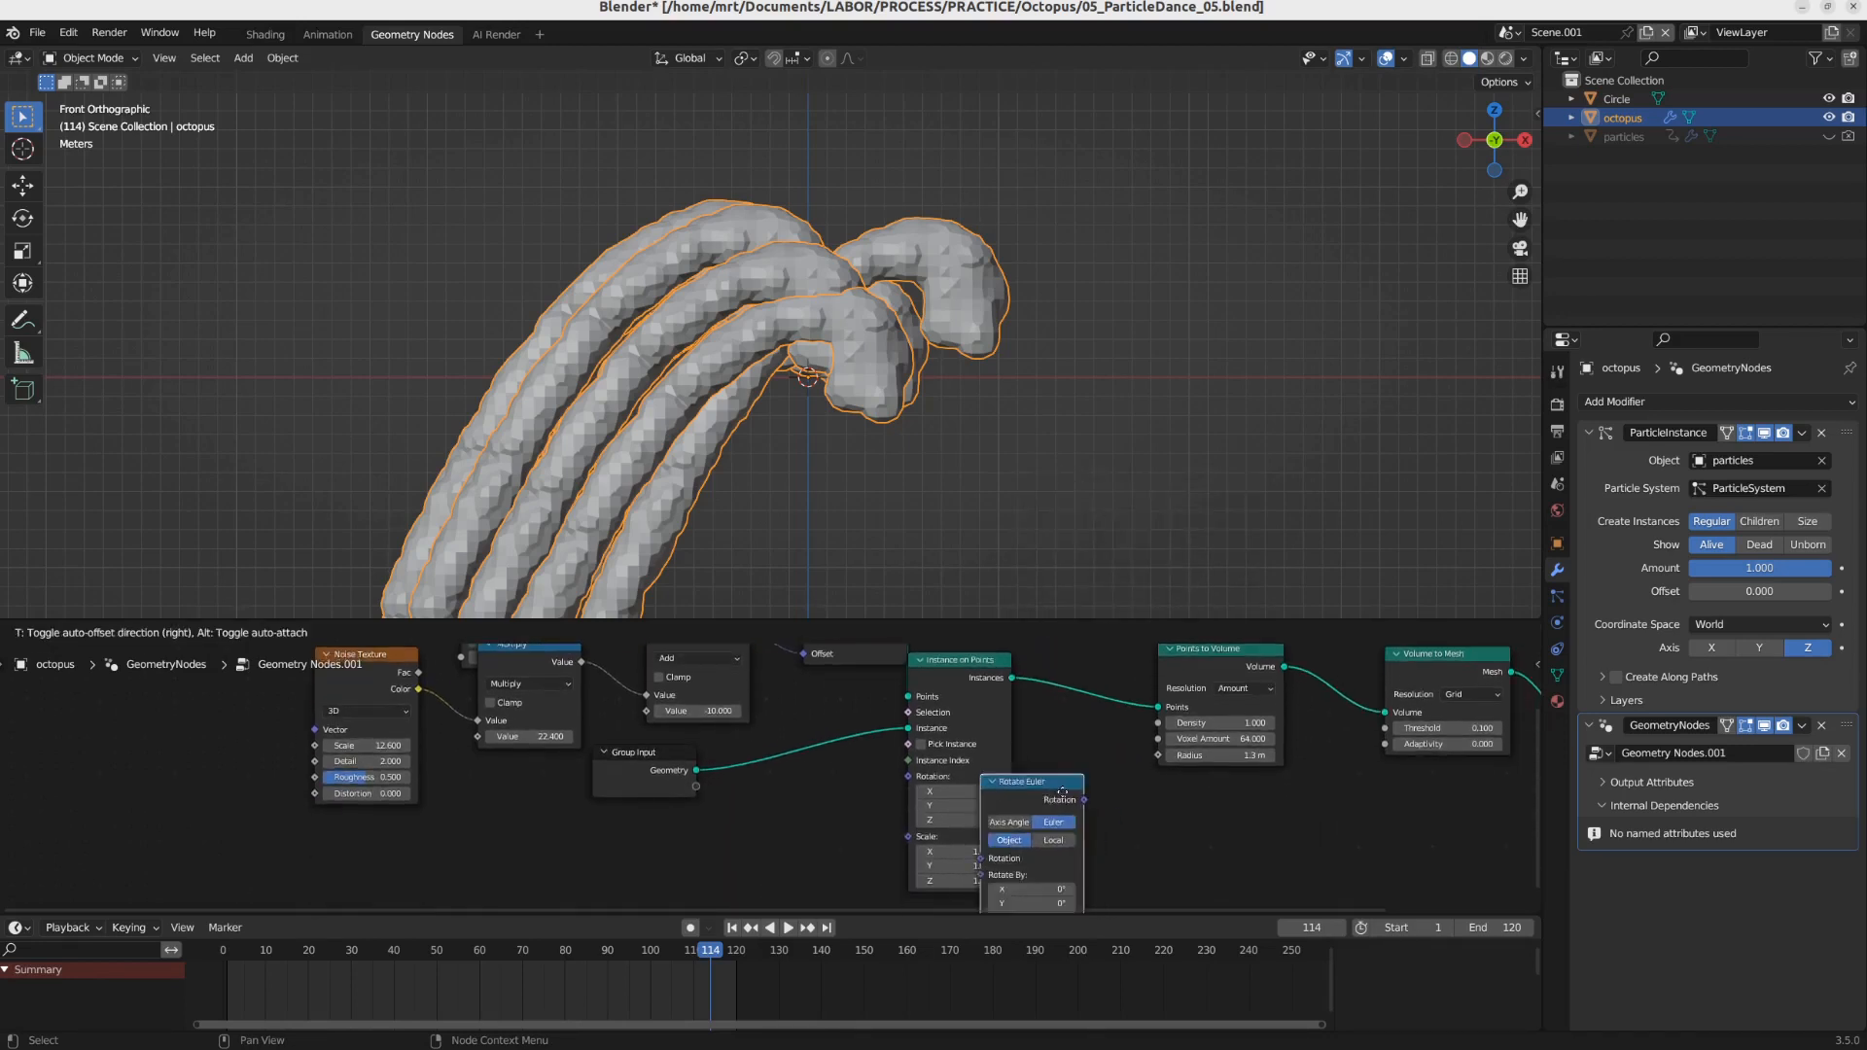
pyautogui.click(1089, 810)
# Step: Insert Rotate Instances between Instance on Points and Points to Volume, and connect Rotate Euler's output to its Rotation input
pyautogui.hotkey('shift', 'a')
pyautogui.moveTo(1079, 775)
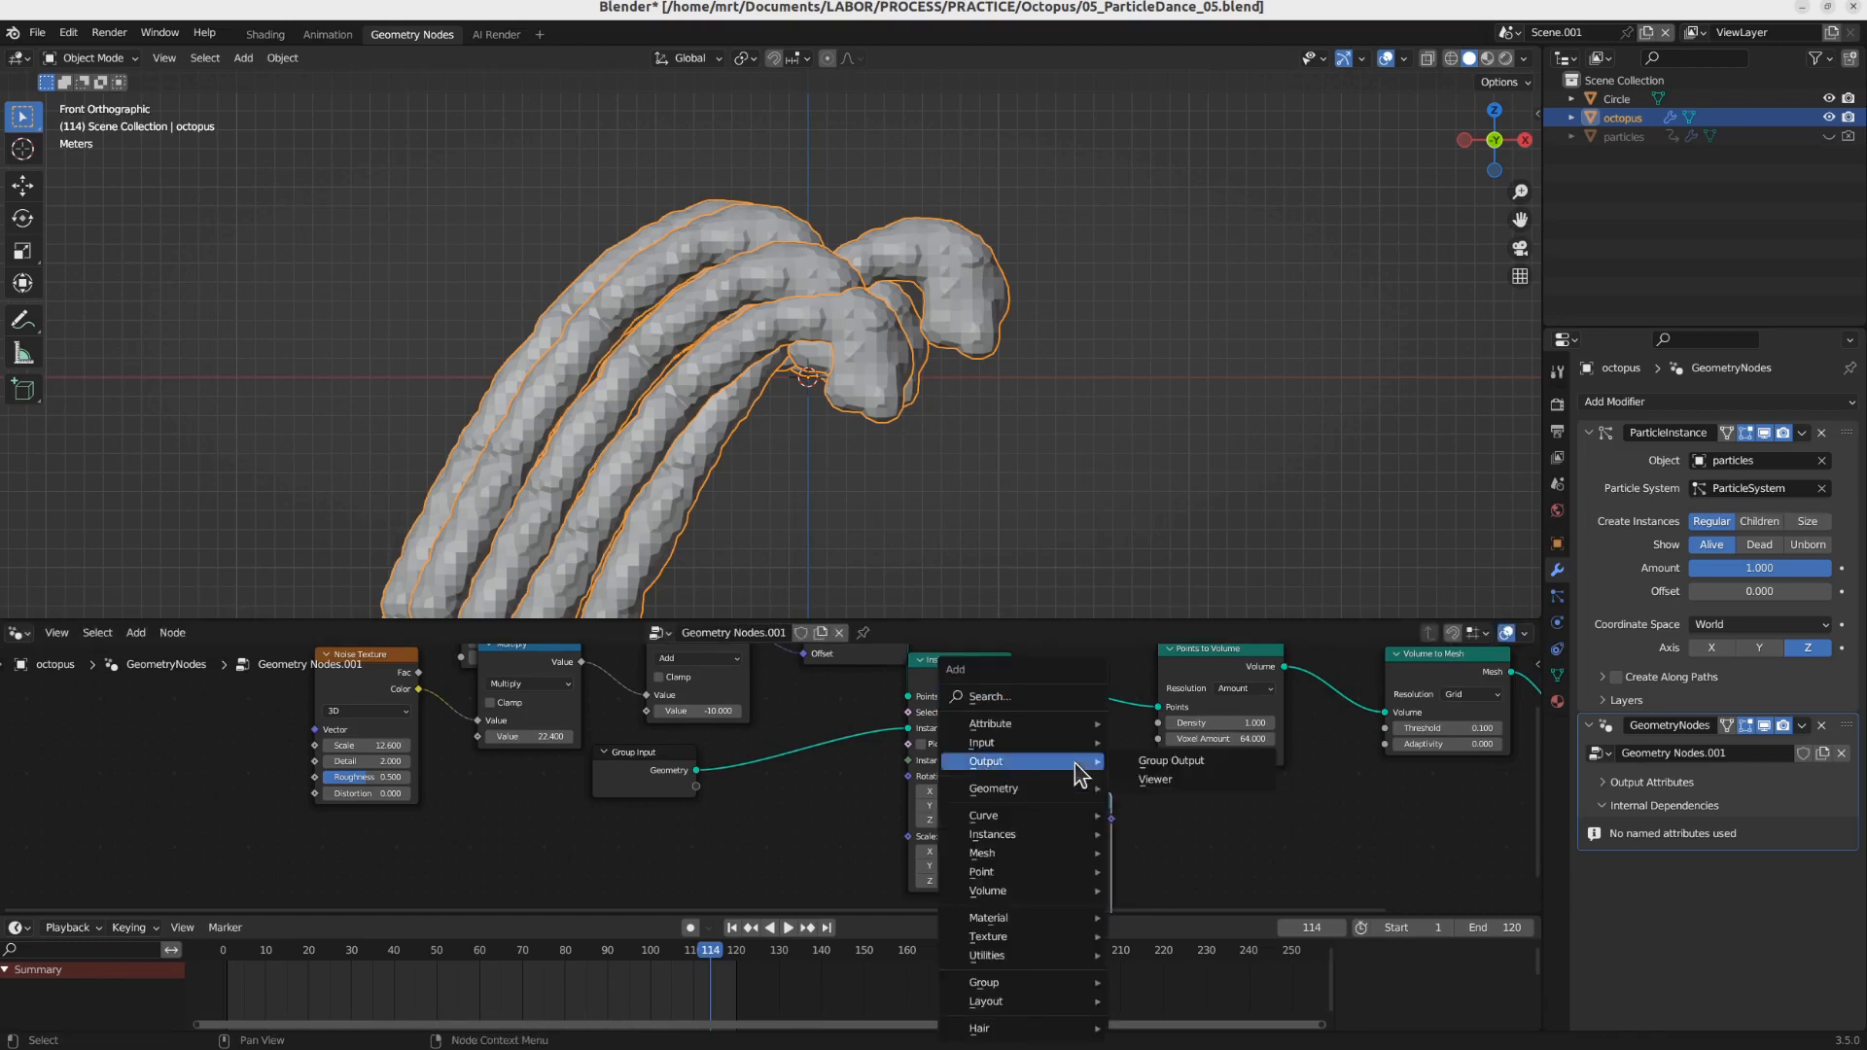
pyautogui.moveTo(1040, 835)
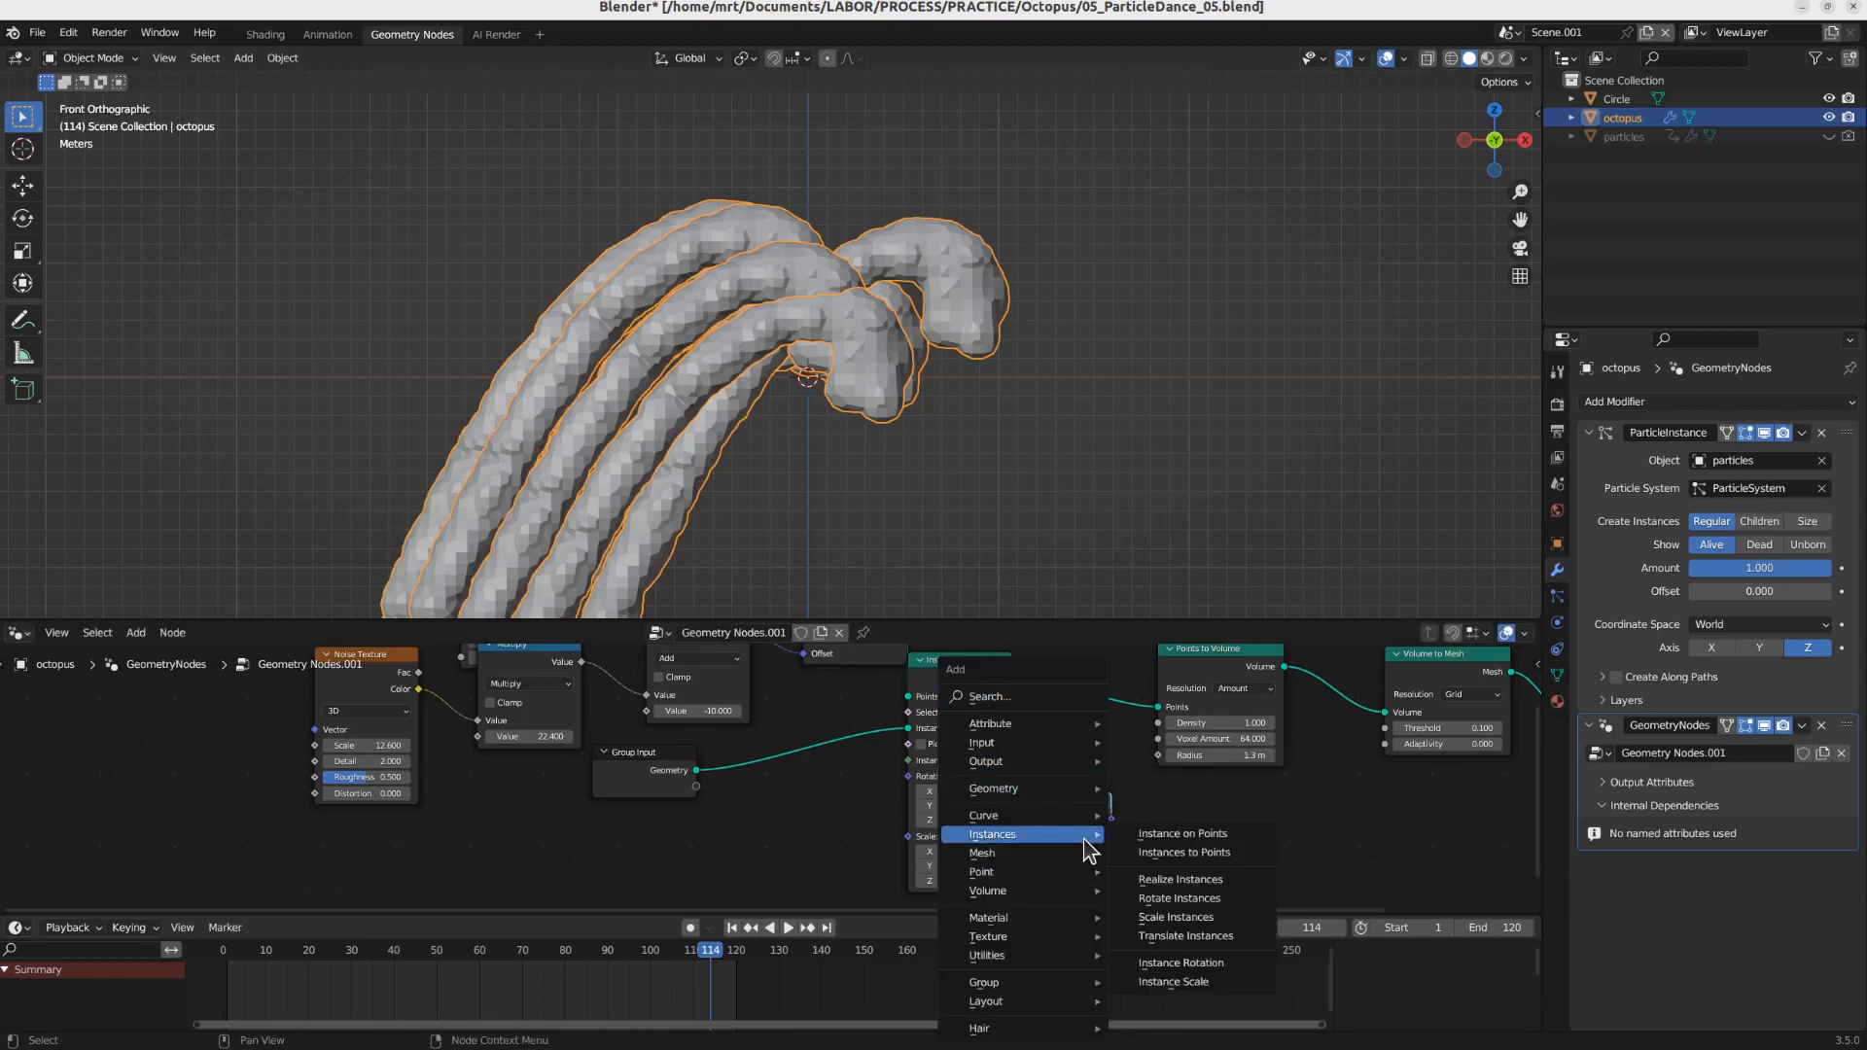
pyautogui.click(1206, 898)
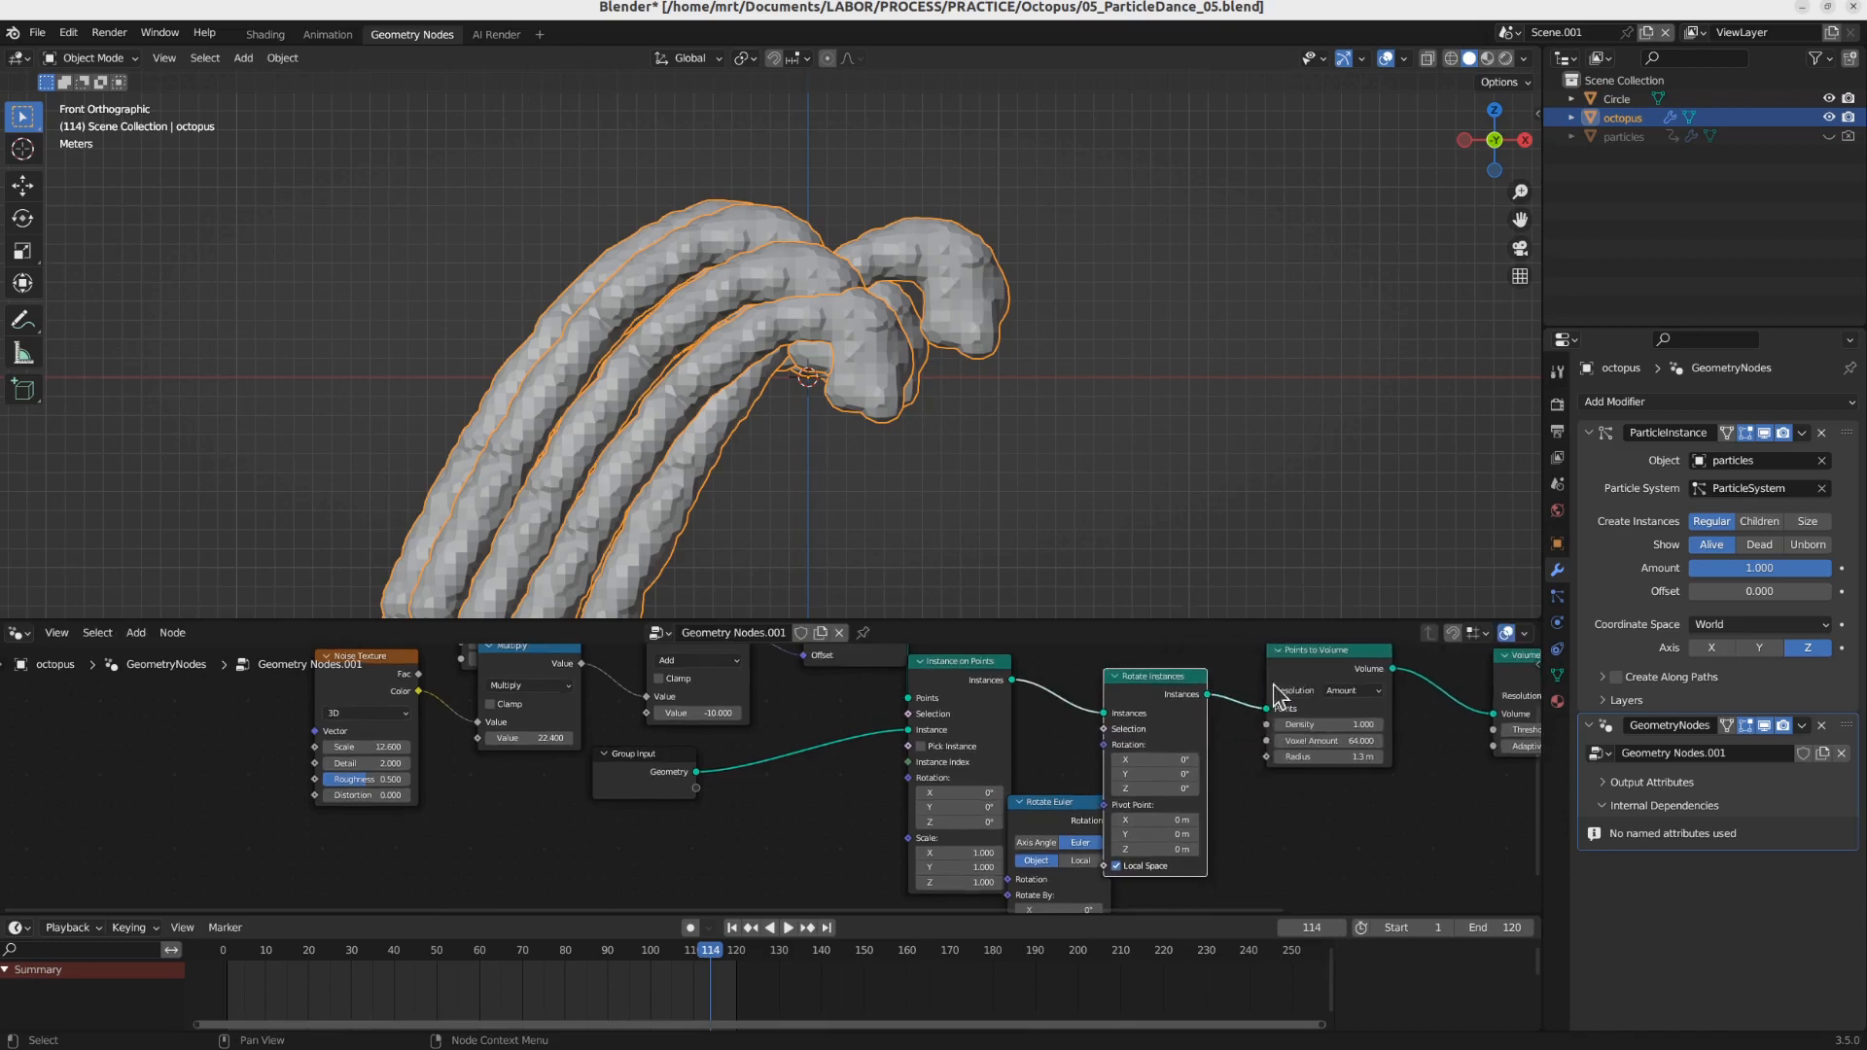
pyautogui.click(1343, 666)
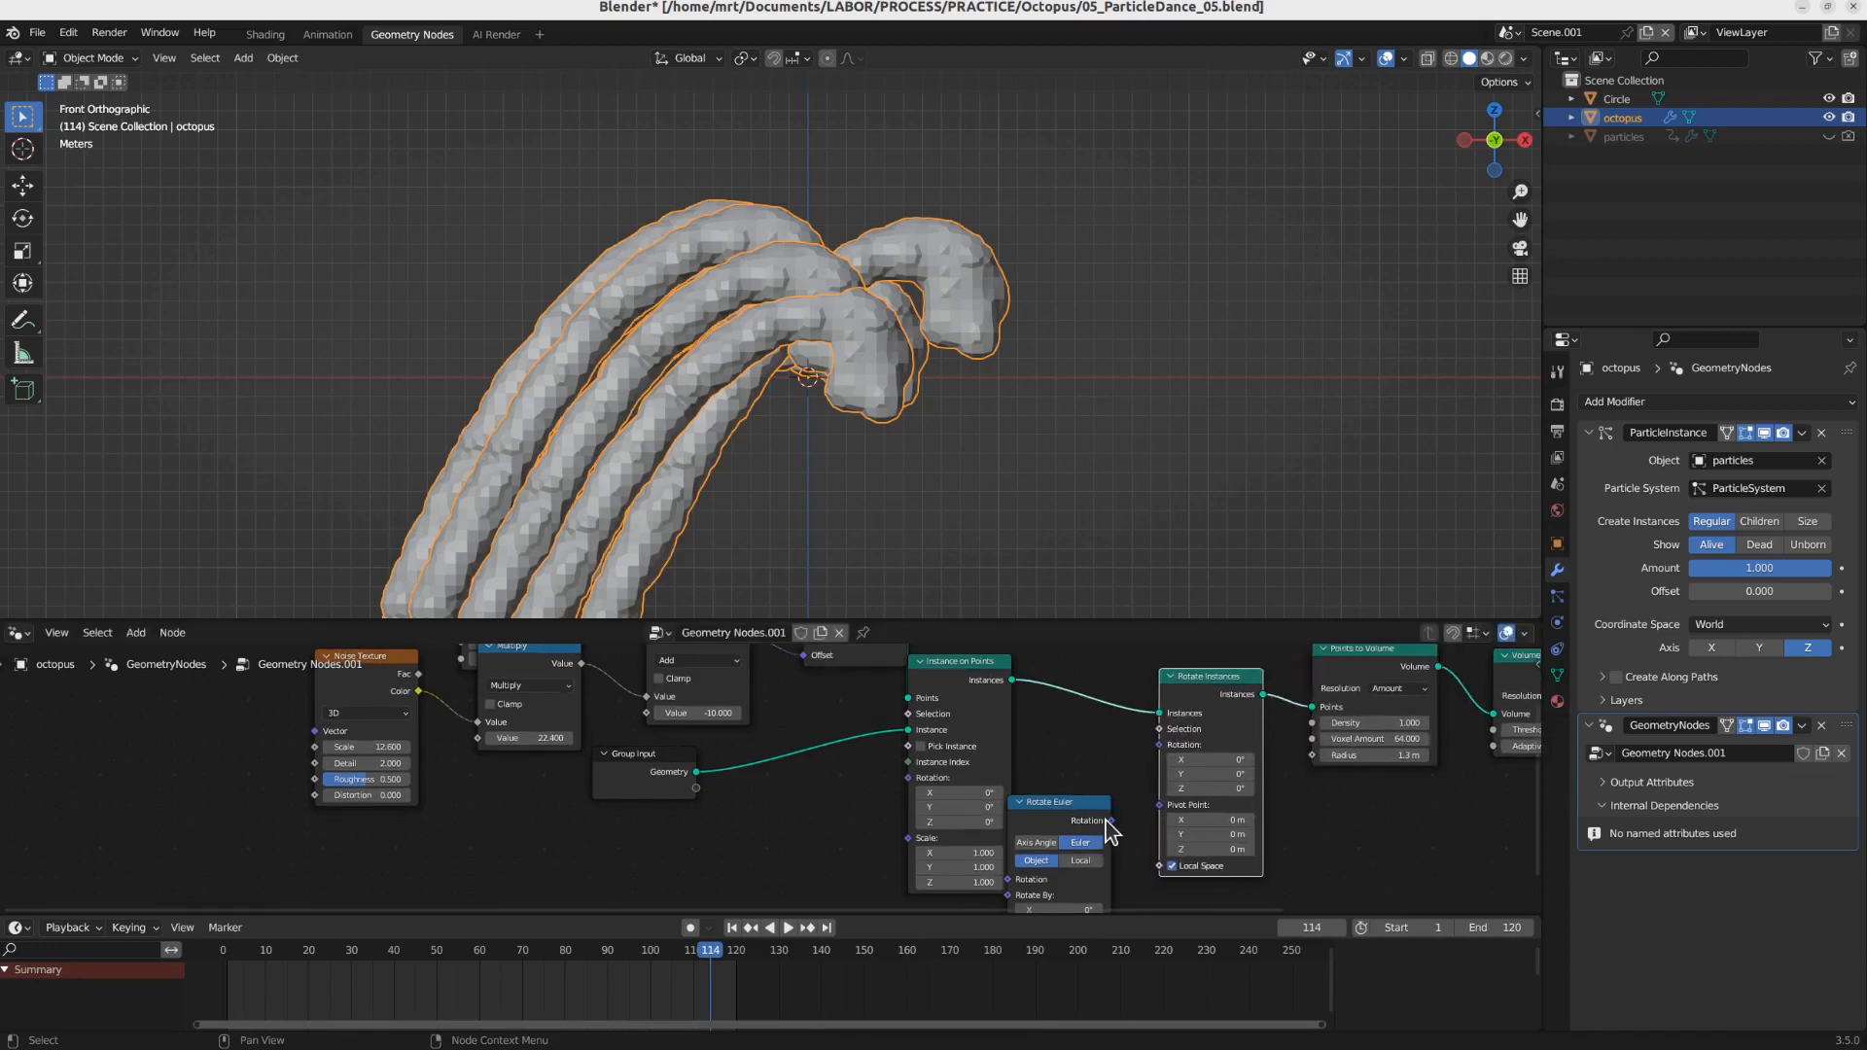
pyautogui.moveTo(1110, 821); pyautogui.dragTo(1159, 745)
pyautogui.moveTo(1055, 803); pyautogui.dragTo(1081, 800)
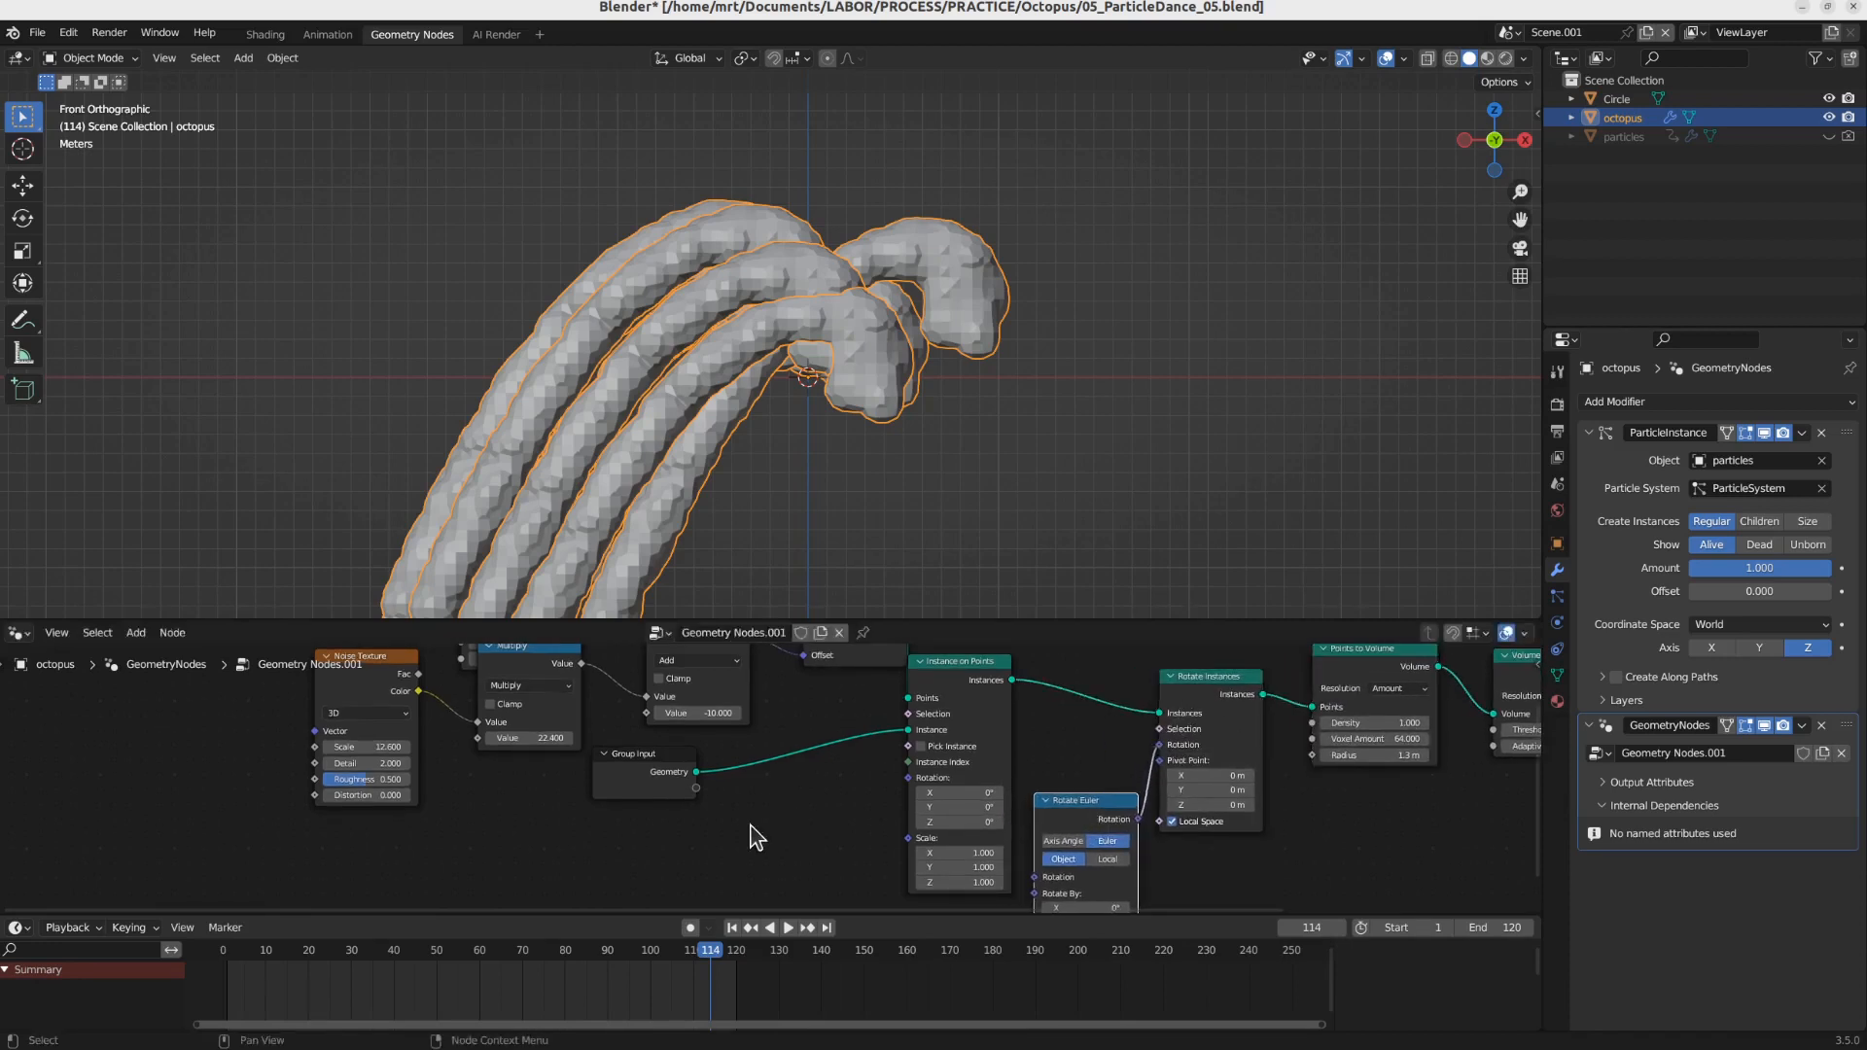
# Step: Search for "norma" among the nodes and place a Normal node below the Group Input node
pyautogui.hotkey('shift', 'a')
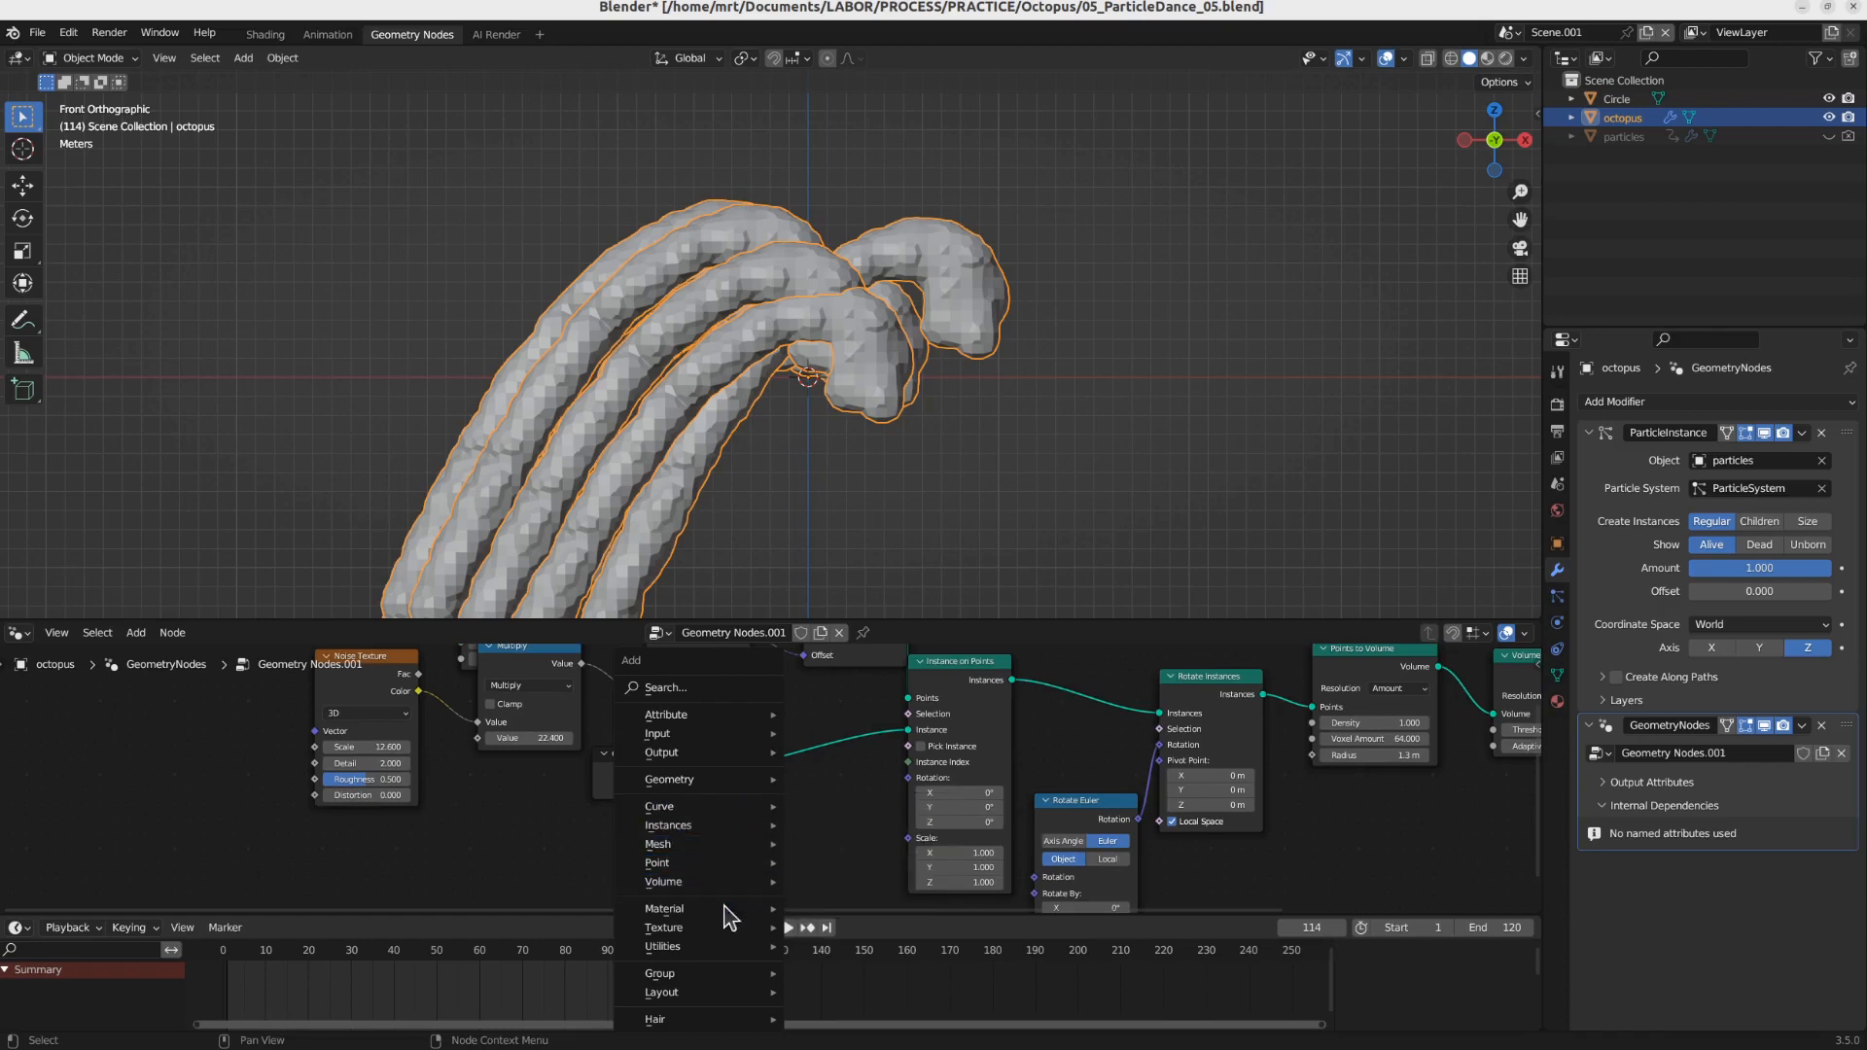
pyautogui.moveTo(731, 734)
pyautogui.moveTo(860, 771)
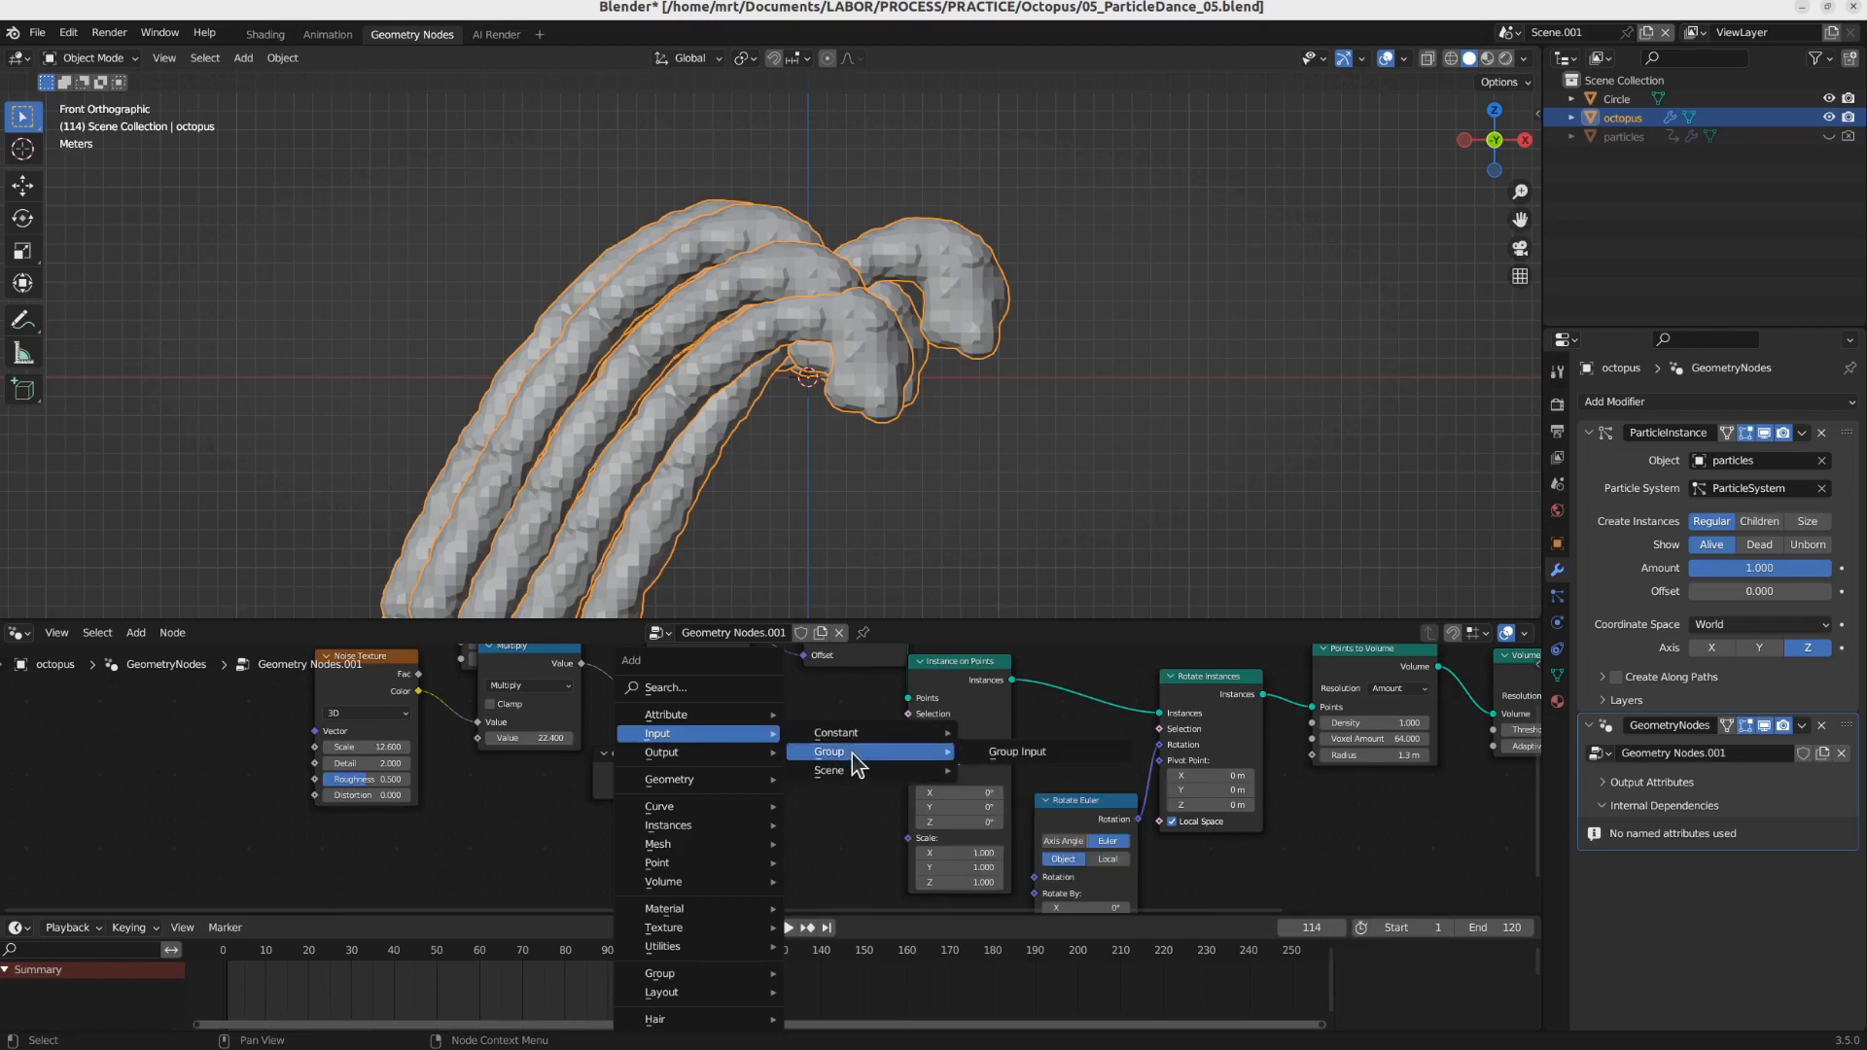
pyautogui.click(712, 690)
pyautogui.write('norm')
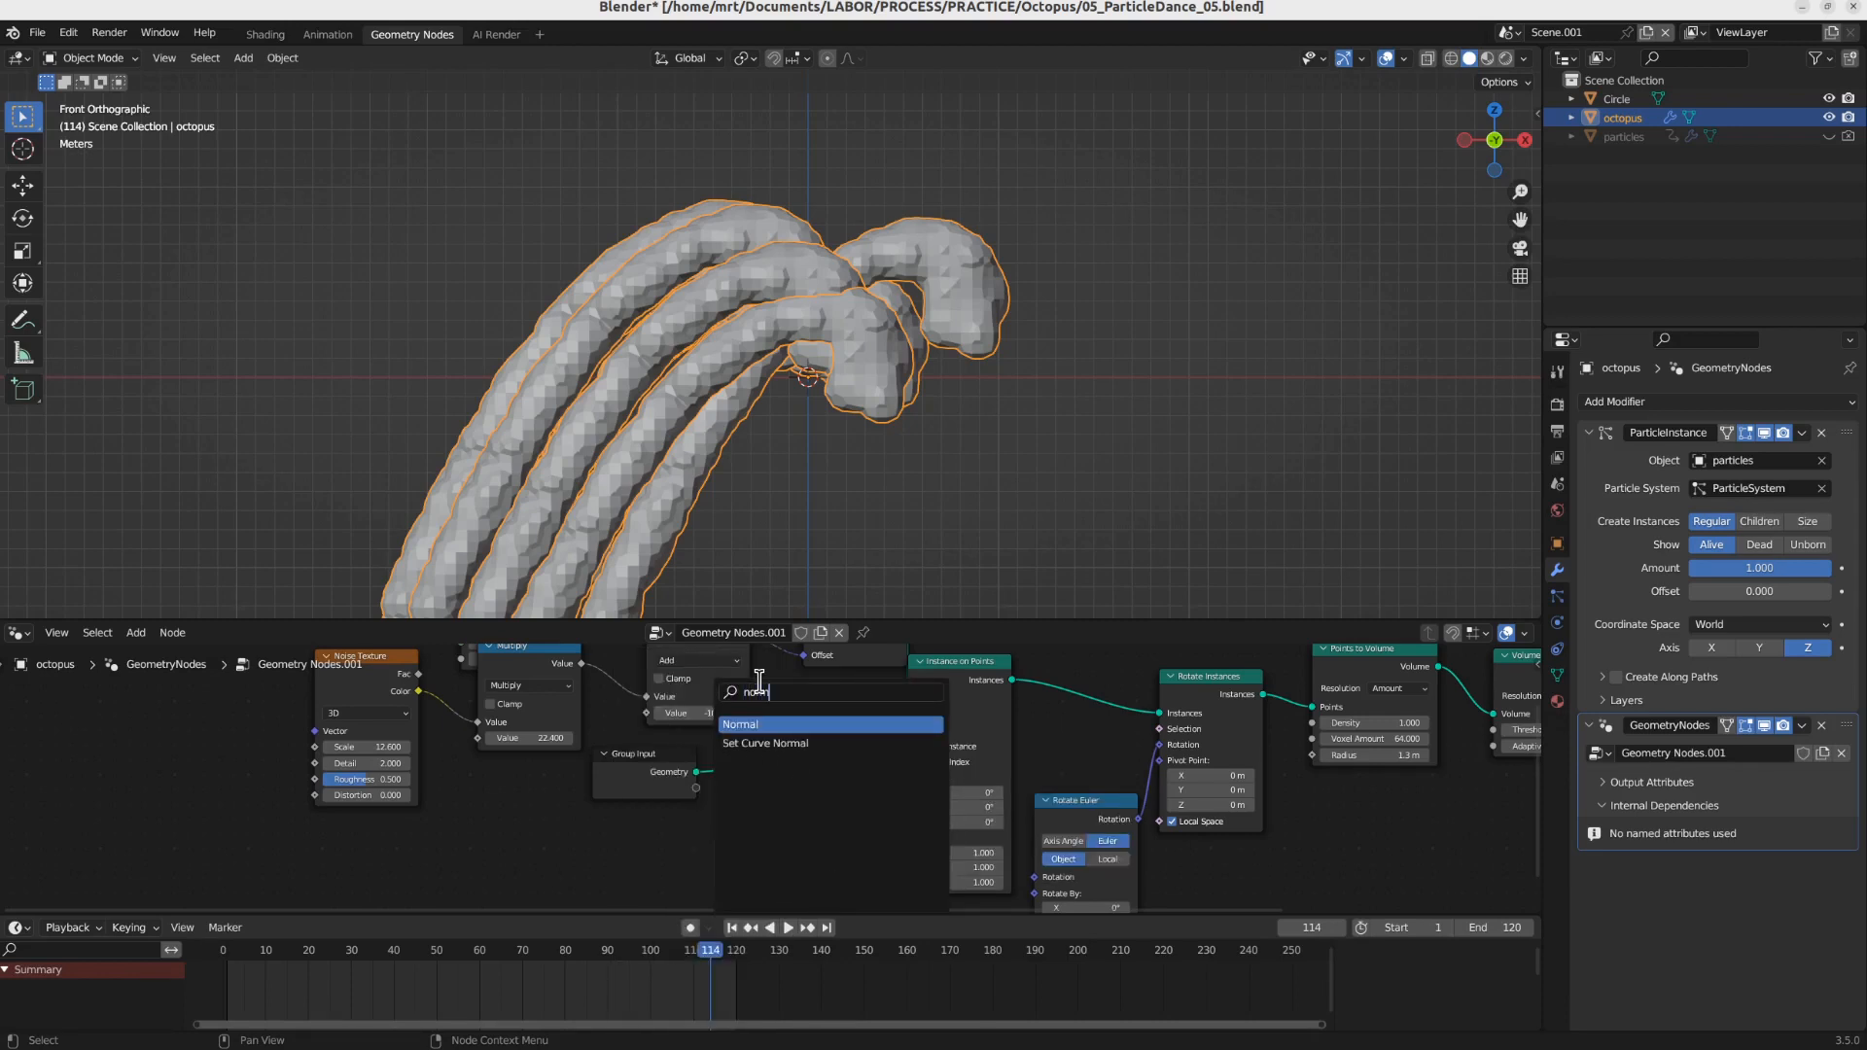
pyautogui.write('a')
pyautogui.click(747, 724)
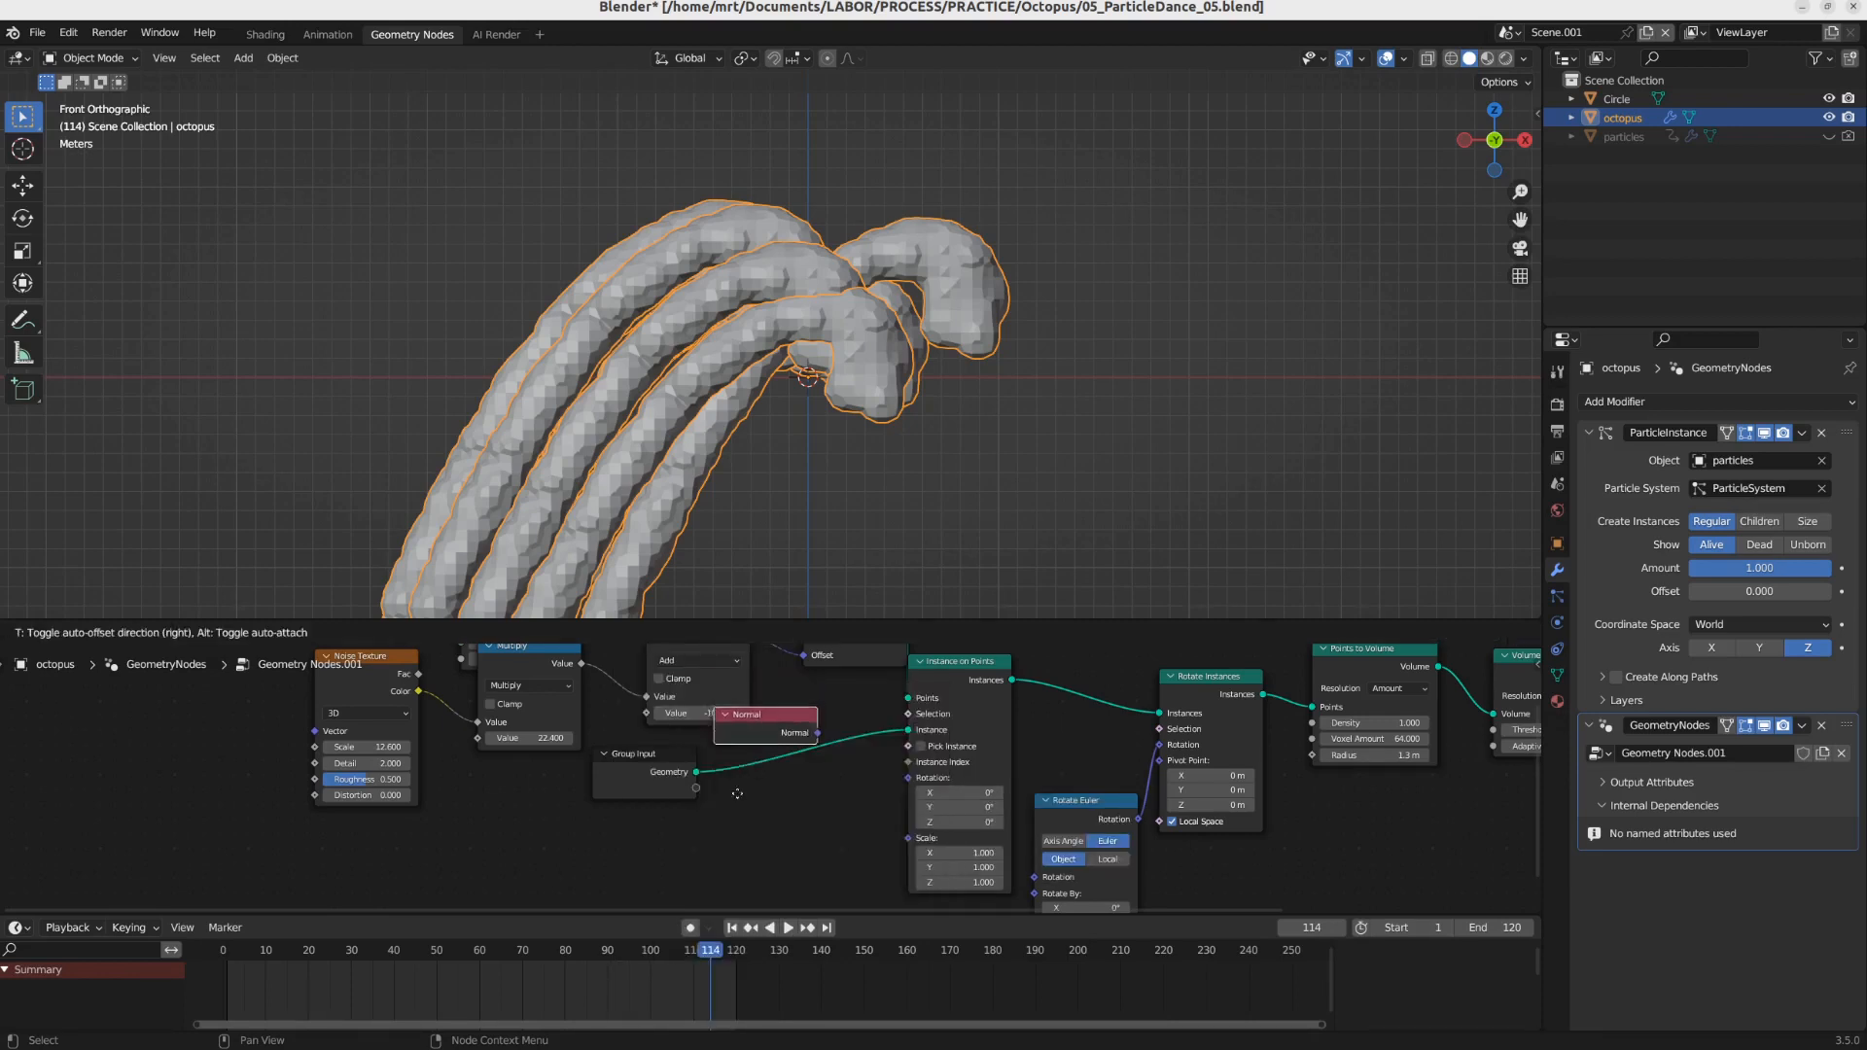
pyautogui.click(828, 795)
# Step: Connect the Normal output to Rotate Euler's Rotation input, set Rotate Euler to Local, and reposition the Normal node
pyautogui.moveTo(828, 795); pyautogui.dragTo(797, 753, button='middle')
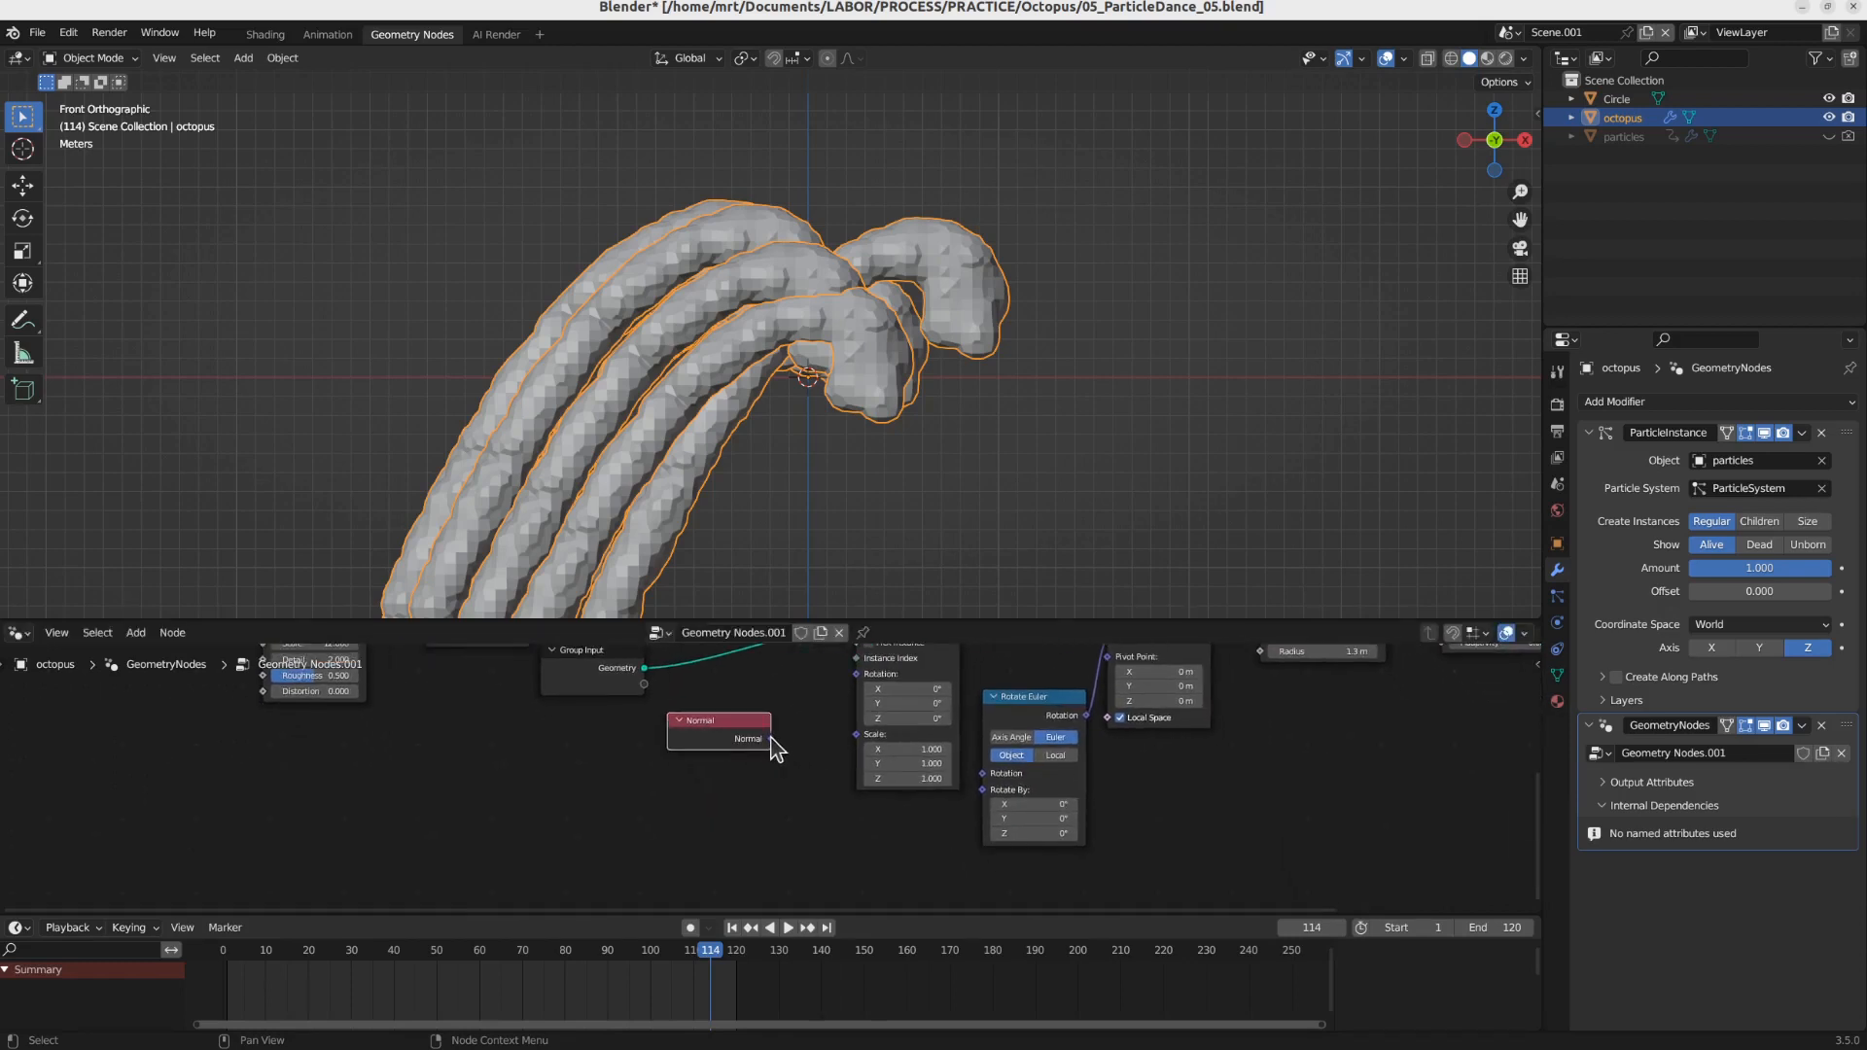
pyautogui.moveTo(772, 739); pyautogui.dragTo(983, 774)
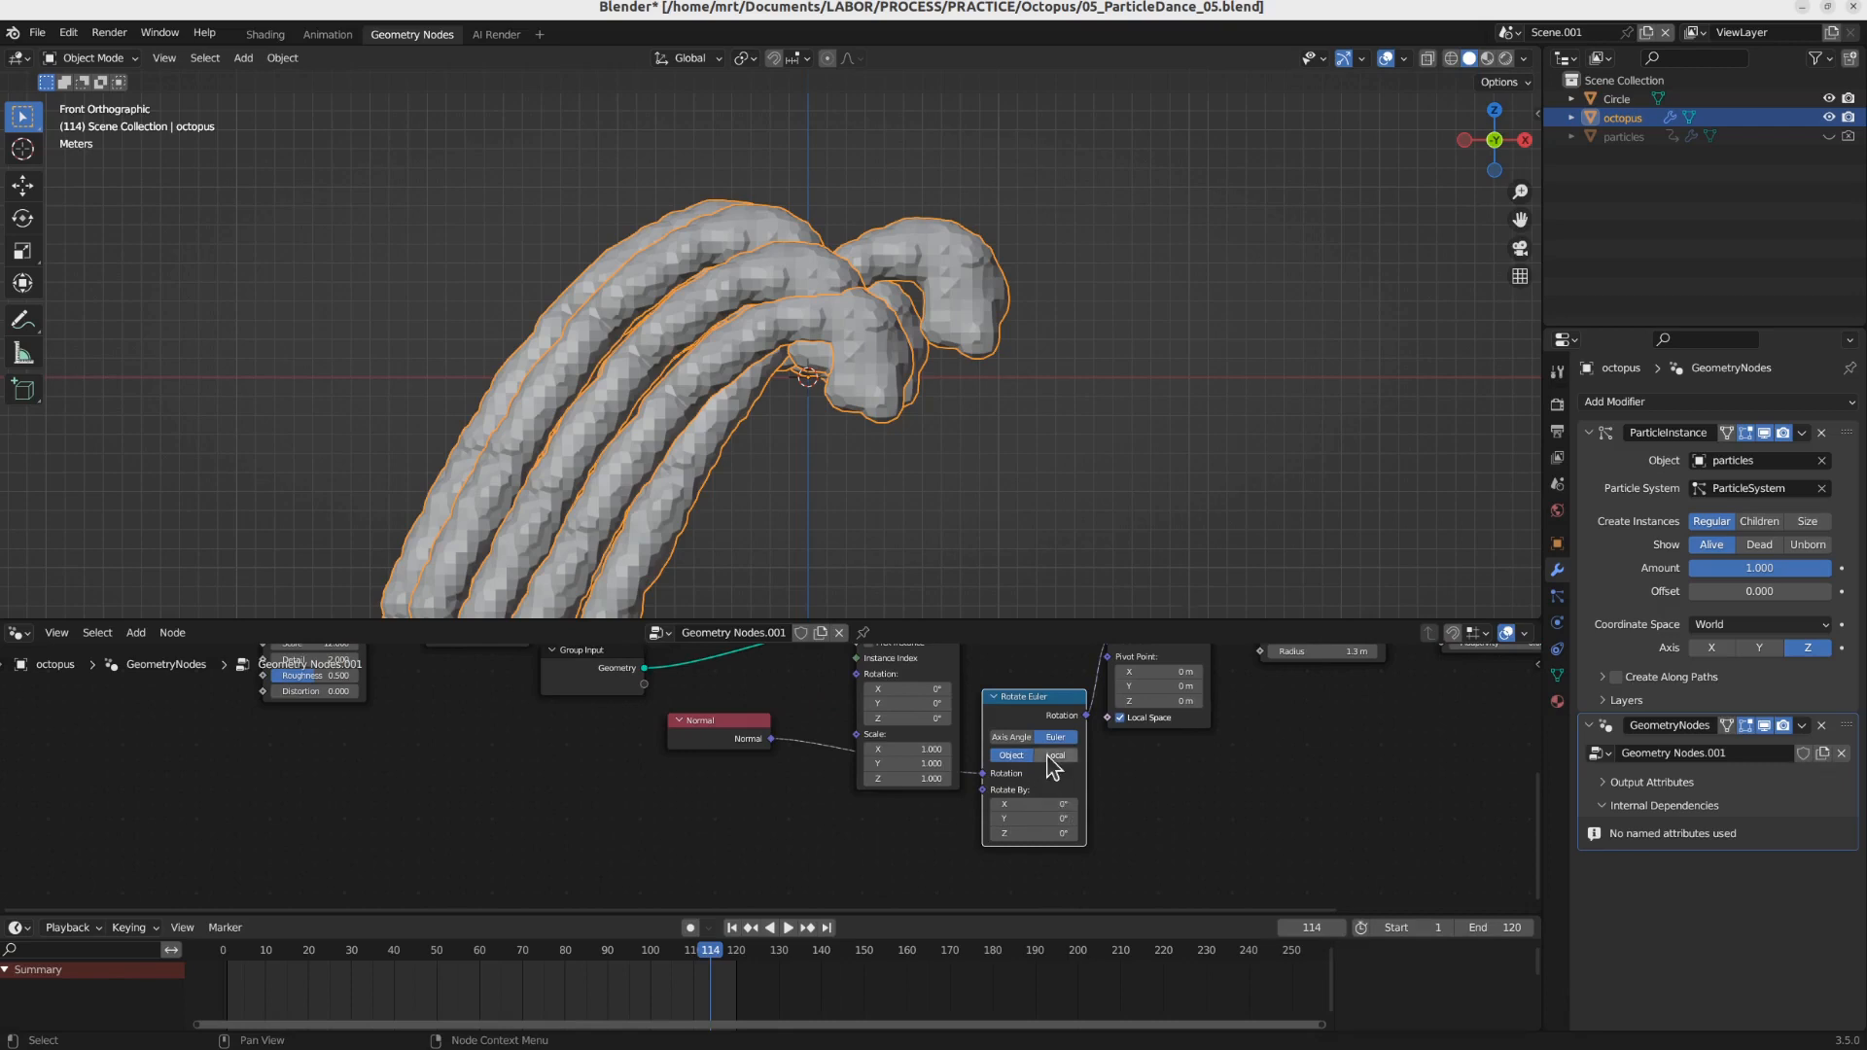
pyautogui.moveTo(1171, 760); pyautogui.dragTo(1153, 817, button='middle')
pyautogui.moveTo(720, 774); pyautogui.dragTo(817, 846)
# Step: Switch to the reference scene "Scene", examine how its nodes drive the instance rotation, and return to Scene.001
pyautogui.click(1506, 31)
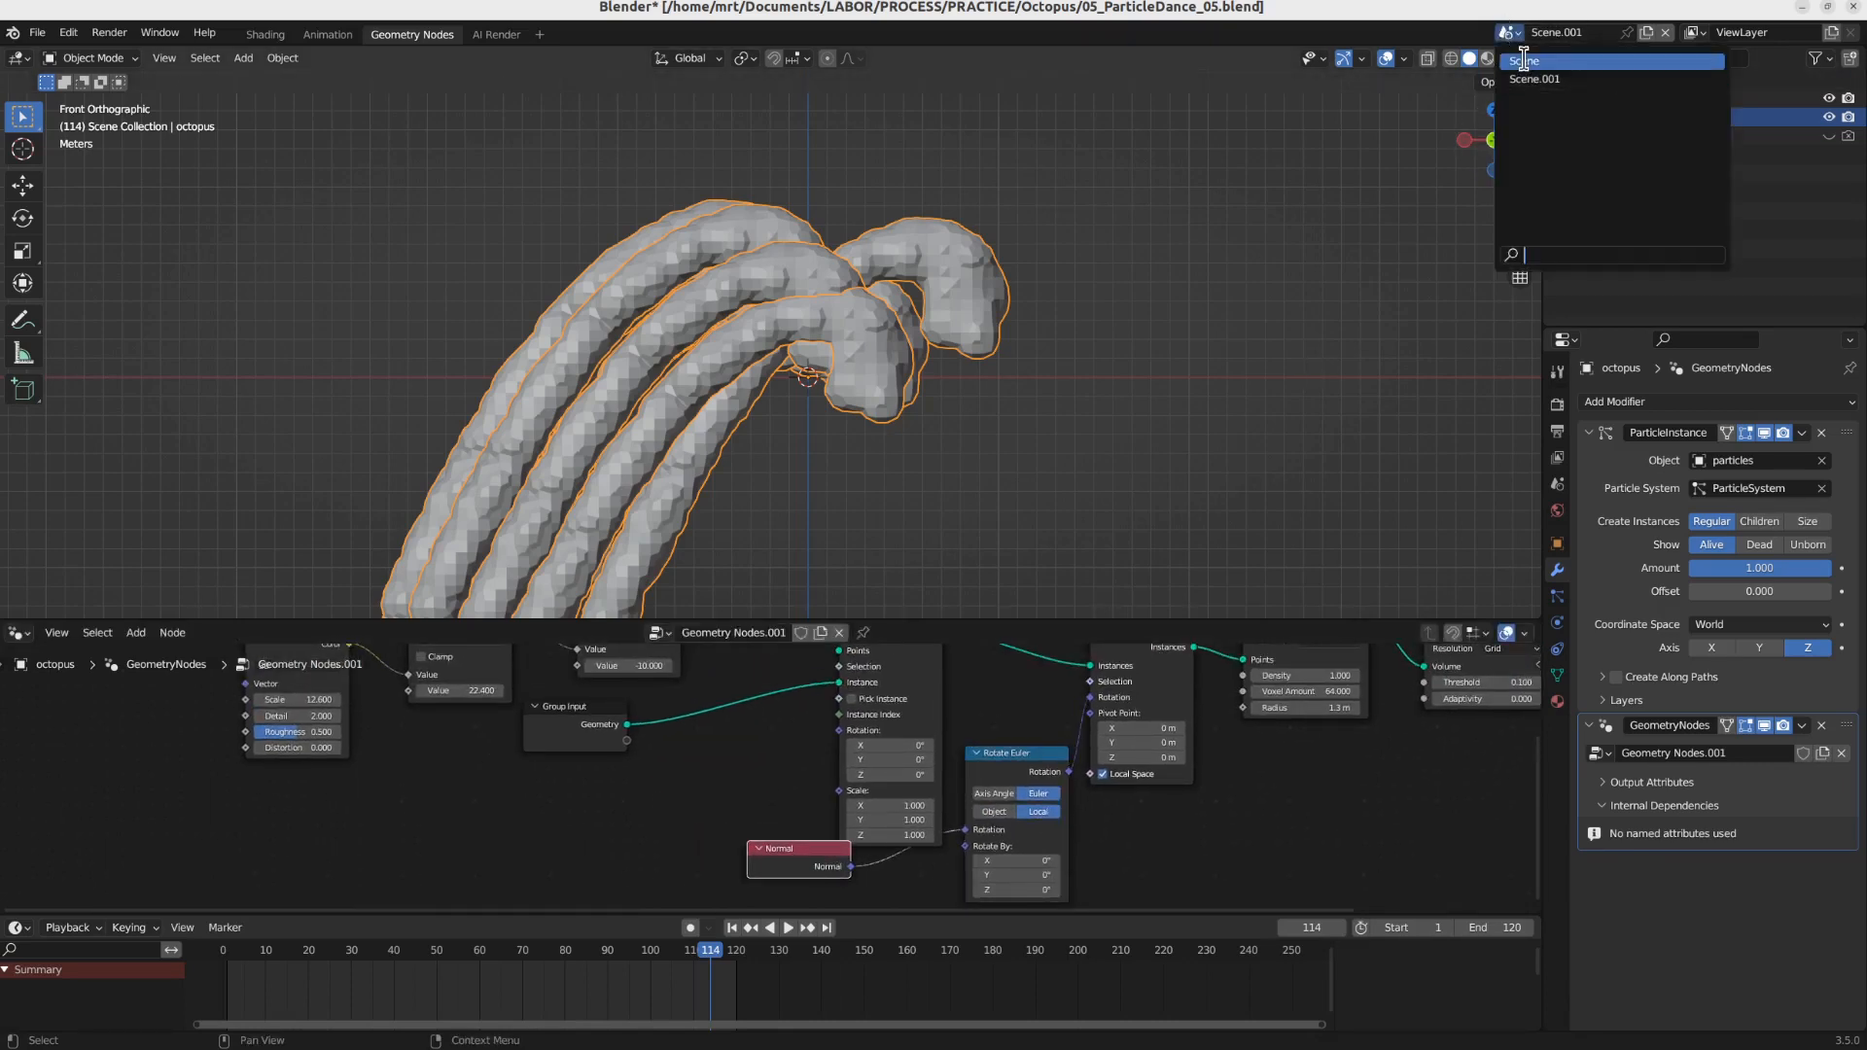
pyautogui.click(1546, 60)
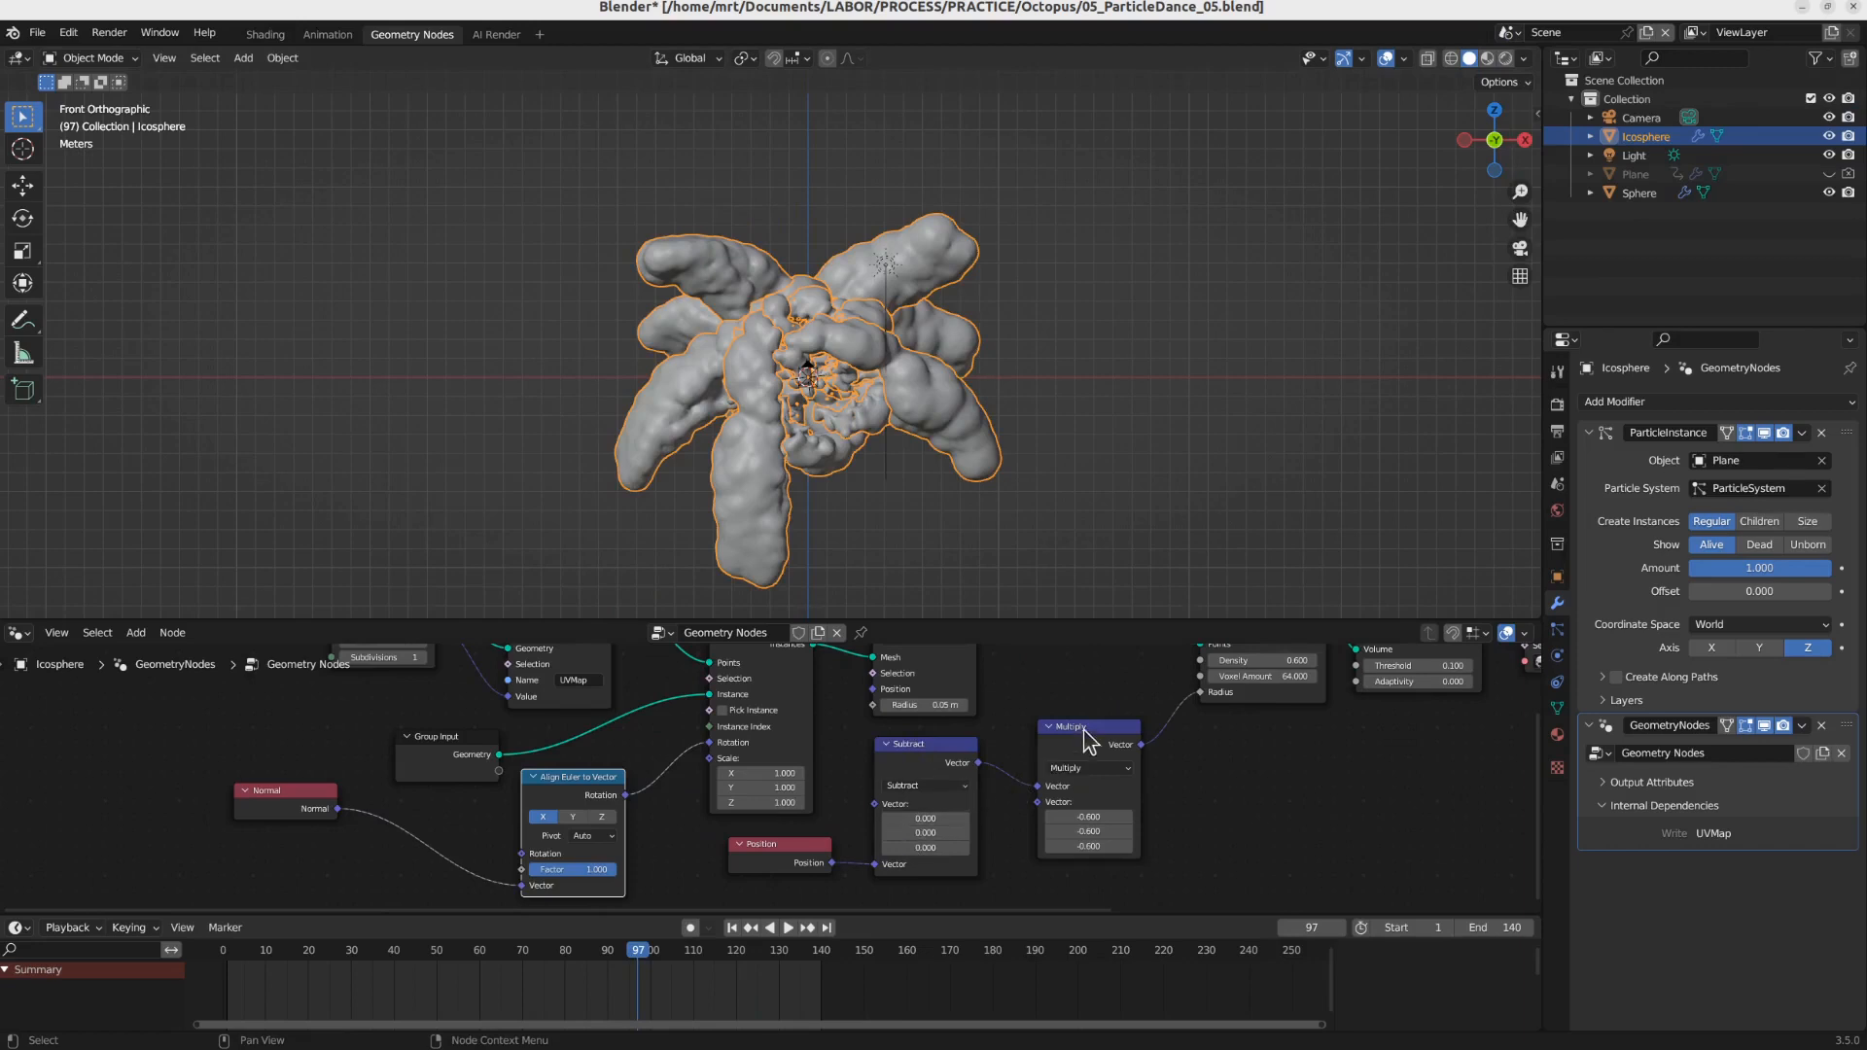
pyautogui.moveTo(1087, 739); pyautogui.dragTo(1208, 731, button='middle')
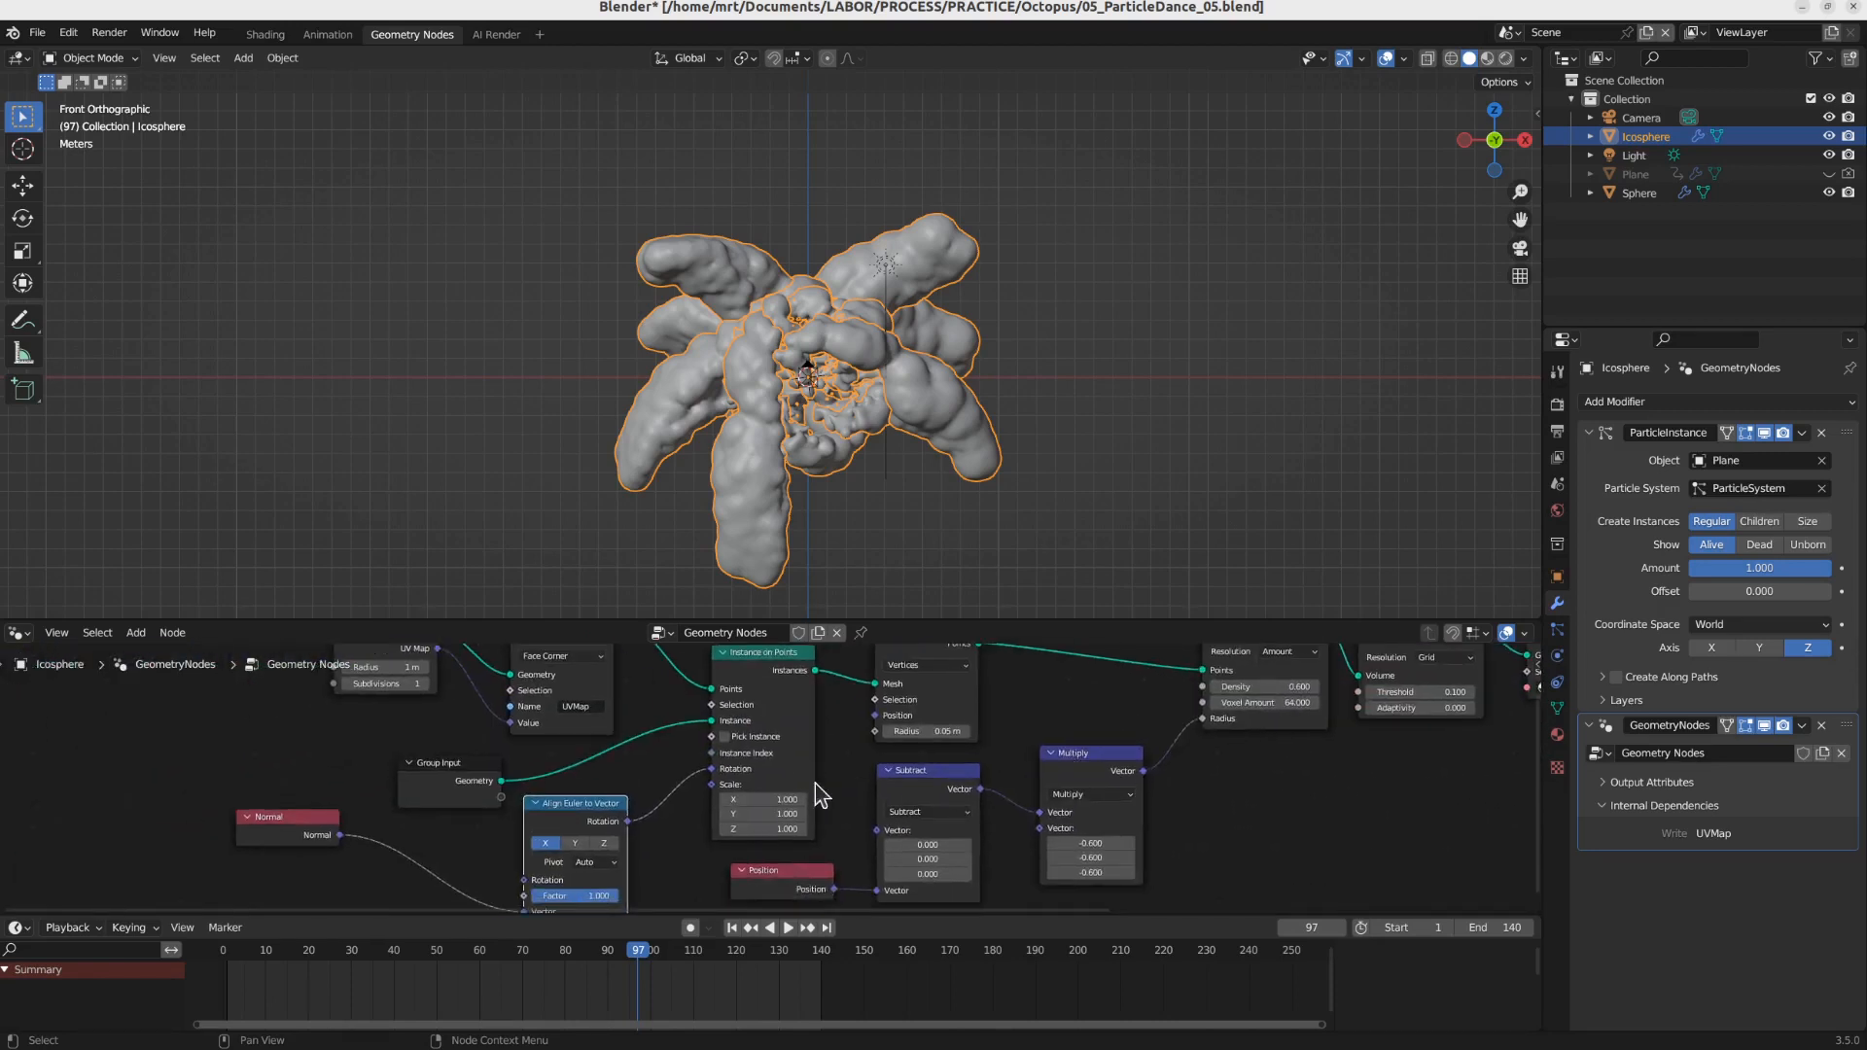
pyautogui.moveTo(760, 800)
pyautogui.mouseDown(button='middle')
pyautogui.moveTo(828, 785)
pyautogui.moveTo(776, 829)
pyautogui.mouseUp(button='middle')
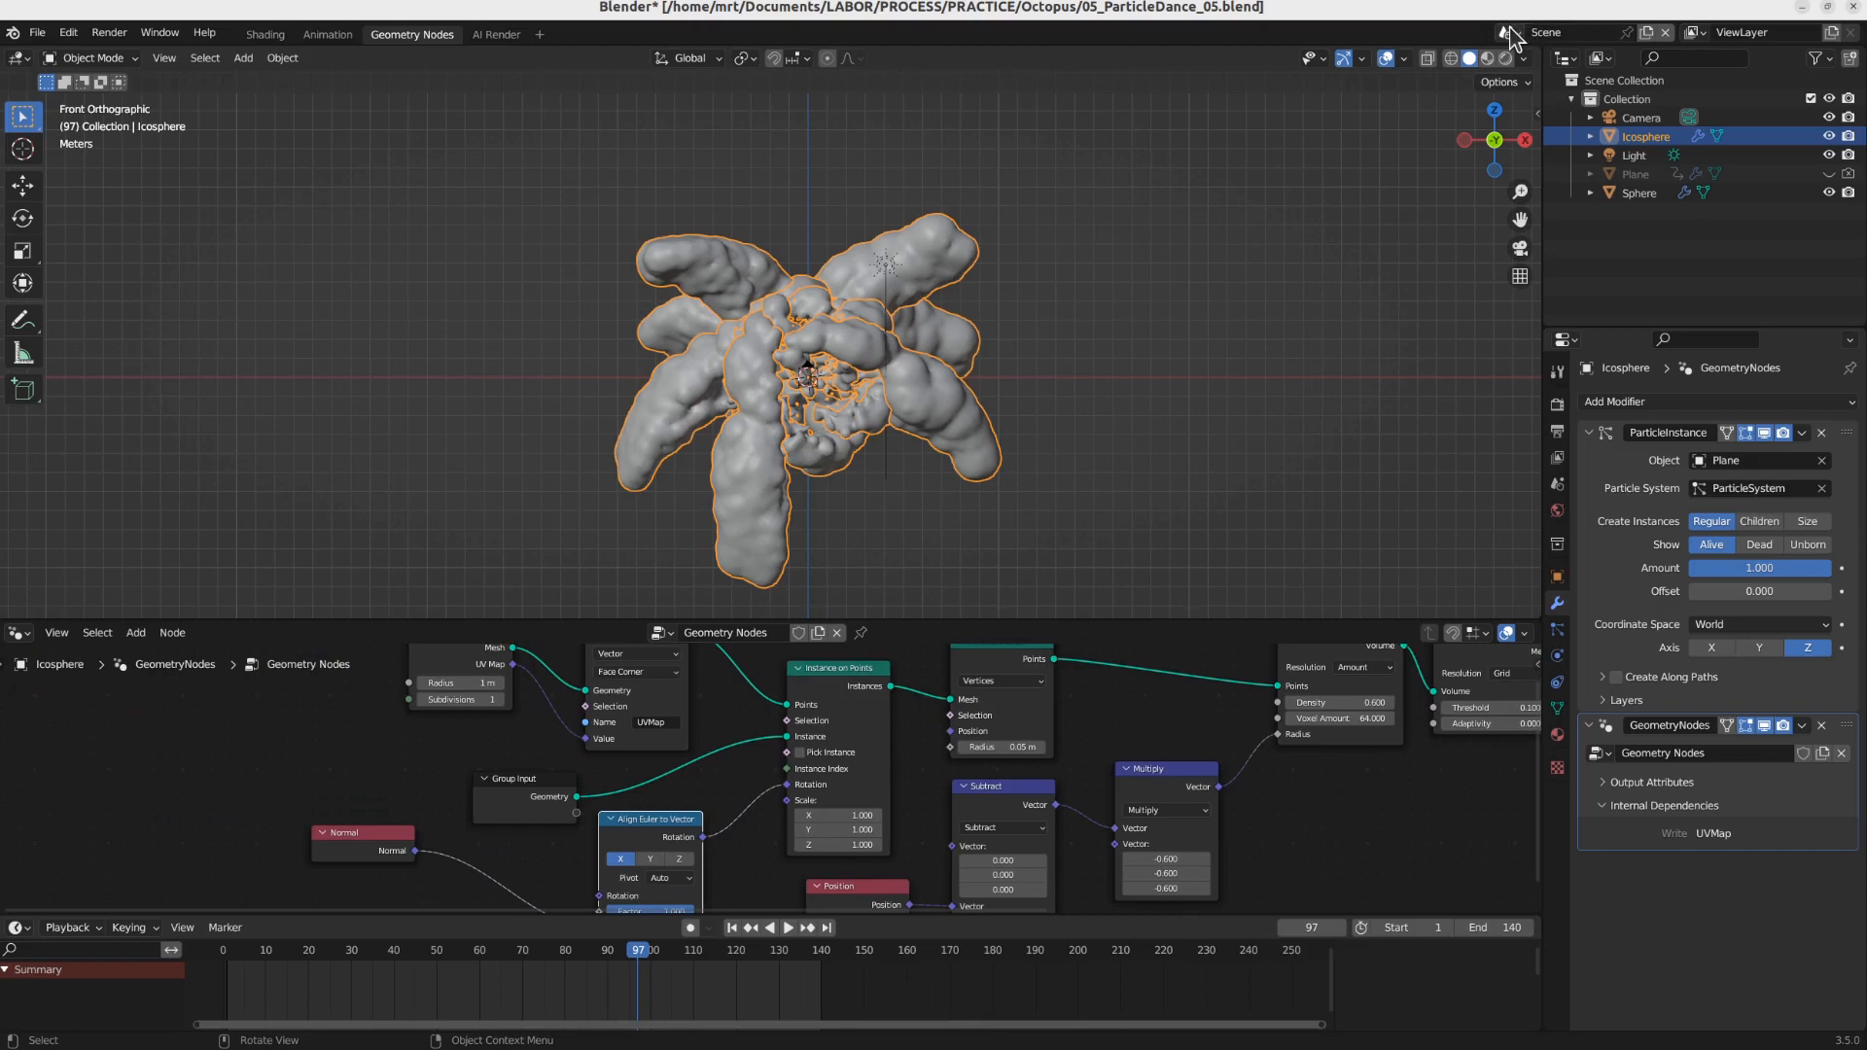
pyautogui.moveTo(680, 872); pyautogui.dragTo(745, 773, button='middle')
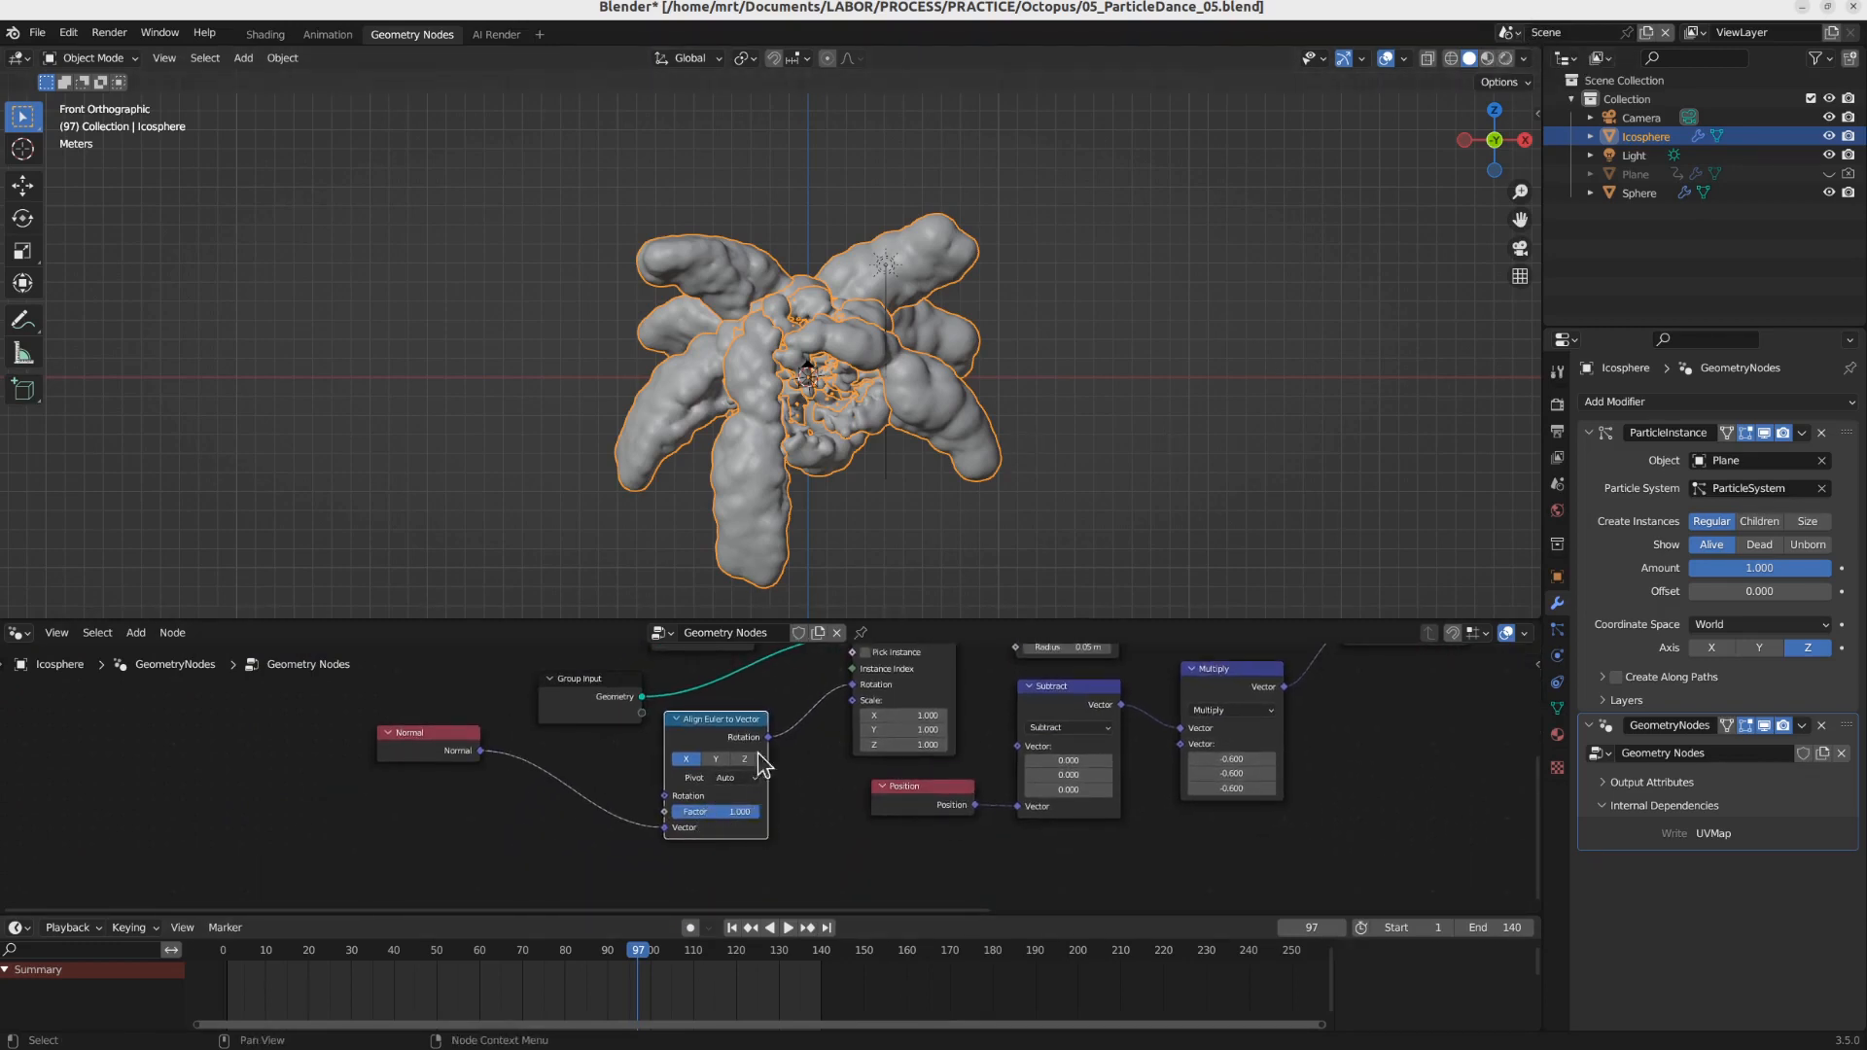
pyautogui.click(1508, 32)
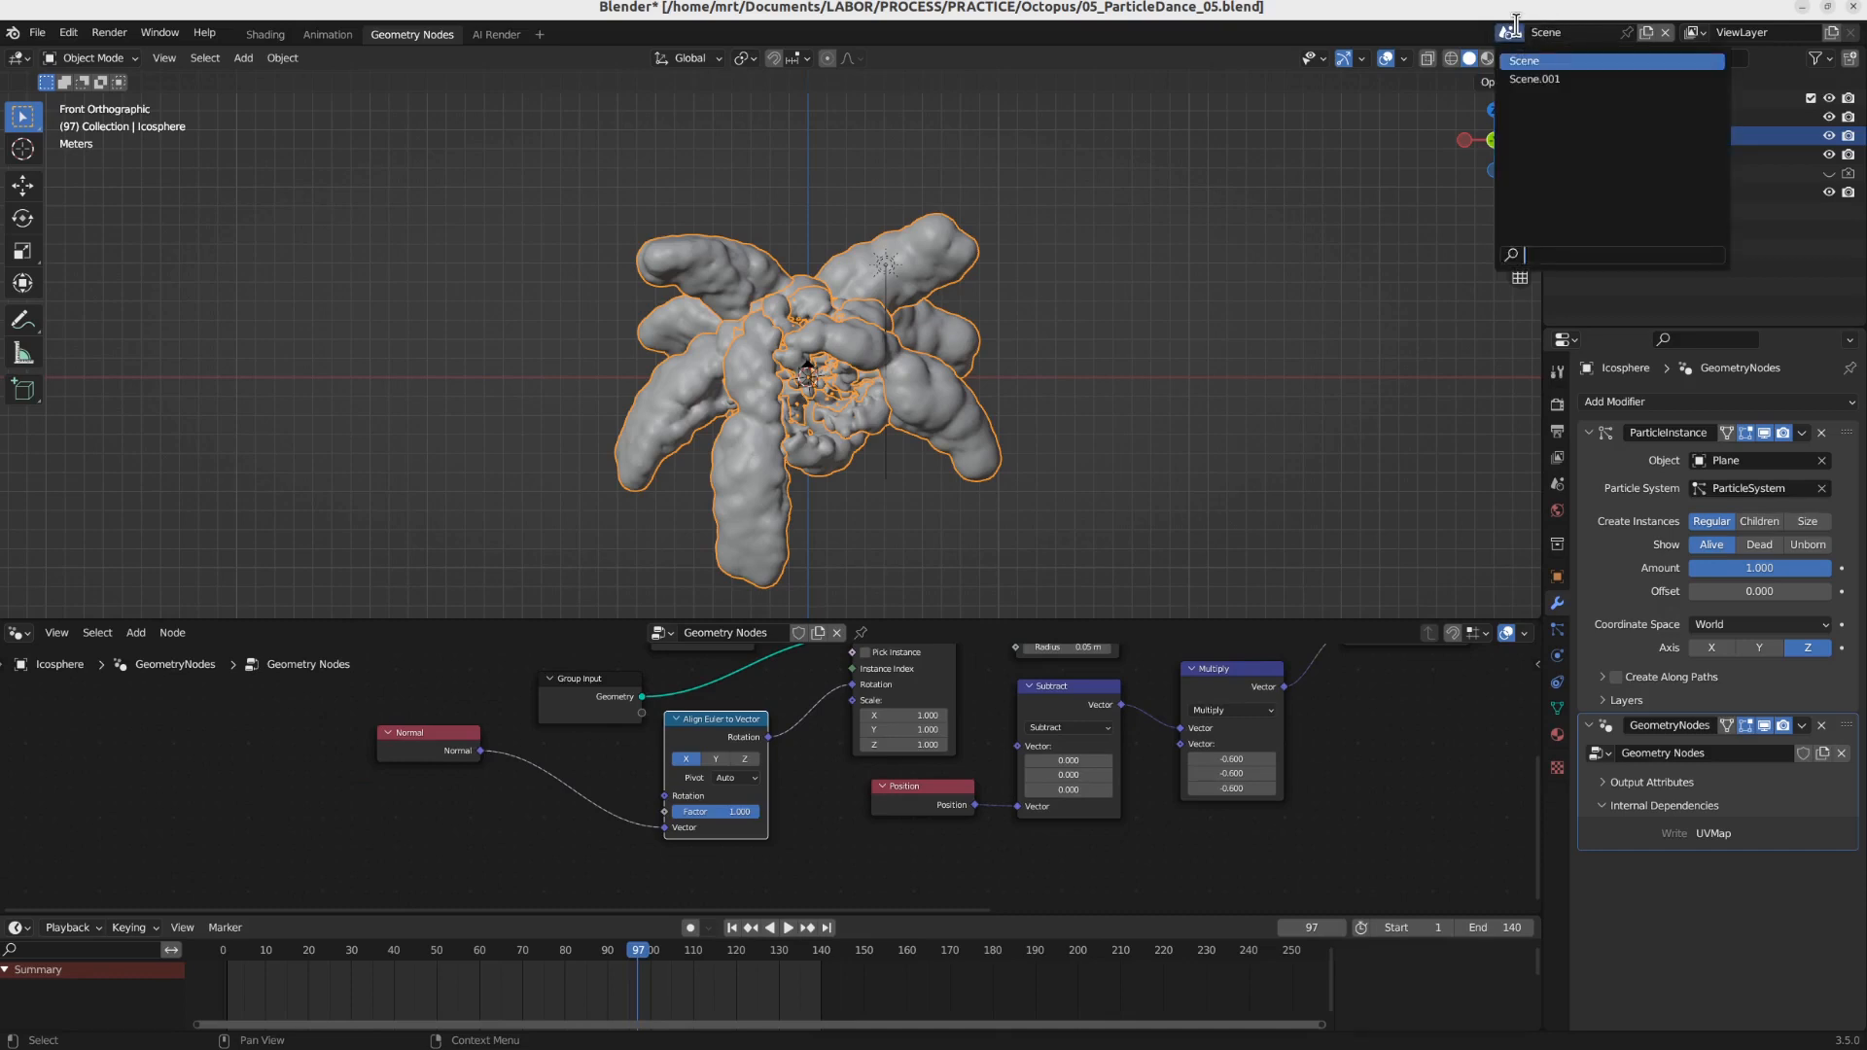
pyautogui.click(1530, 79)
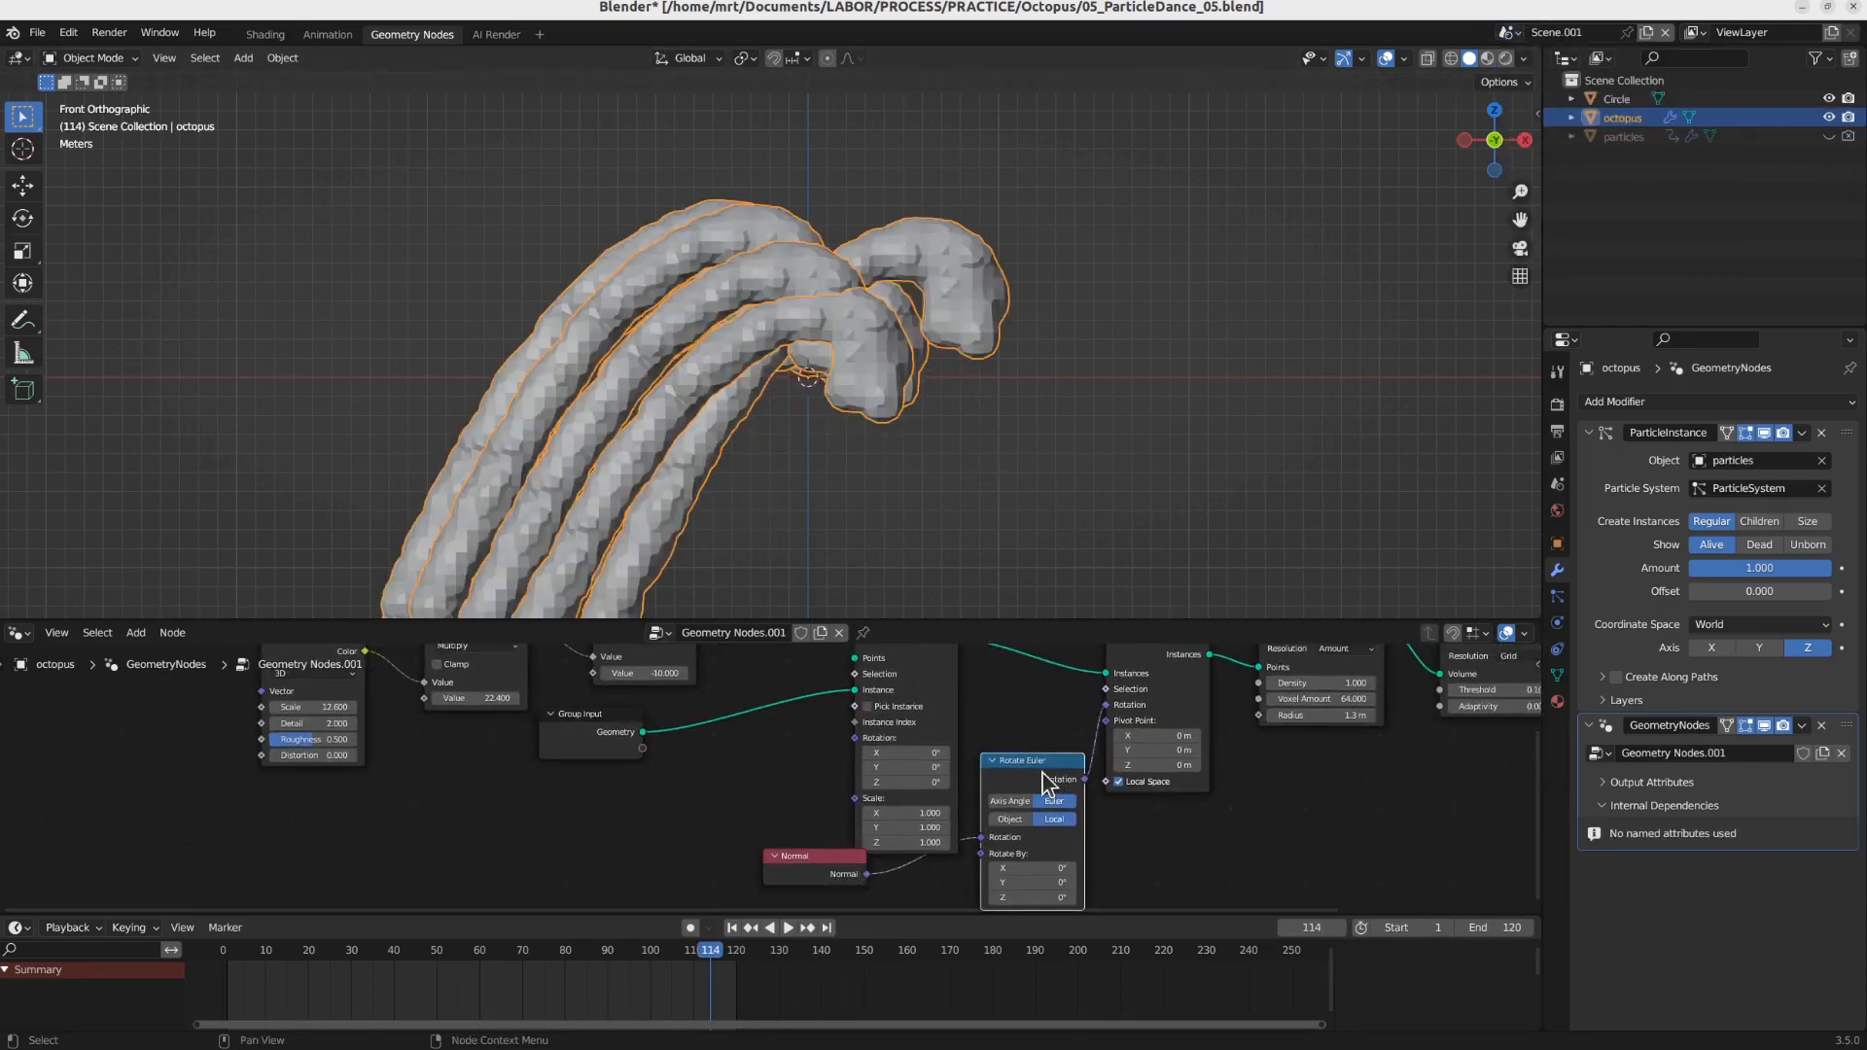
# Step: Search for "align" and insert an Align Euler to Vector node between Rotate Euler and Rotate Instances
pyautogui.hotkey('shift', 'a')
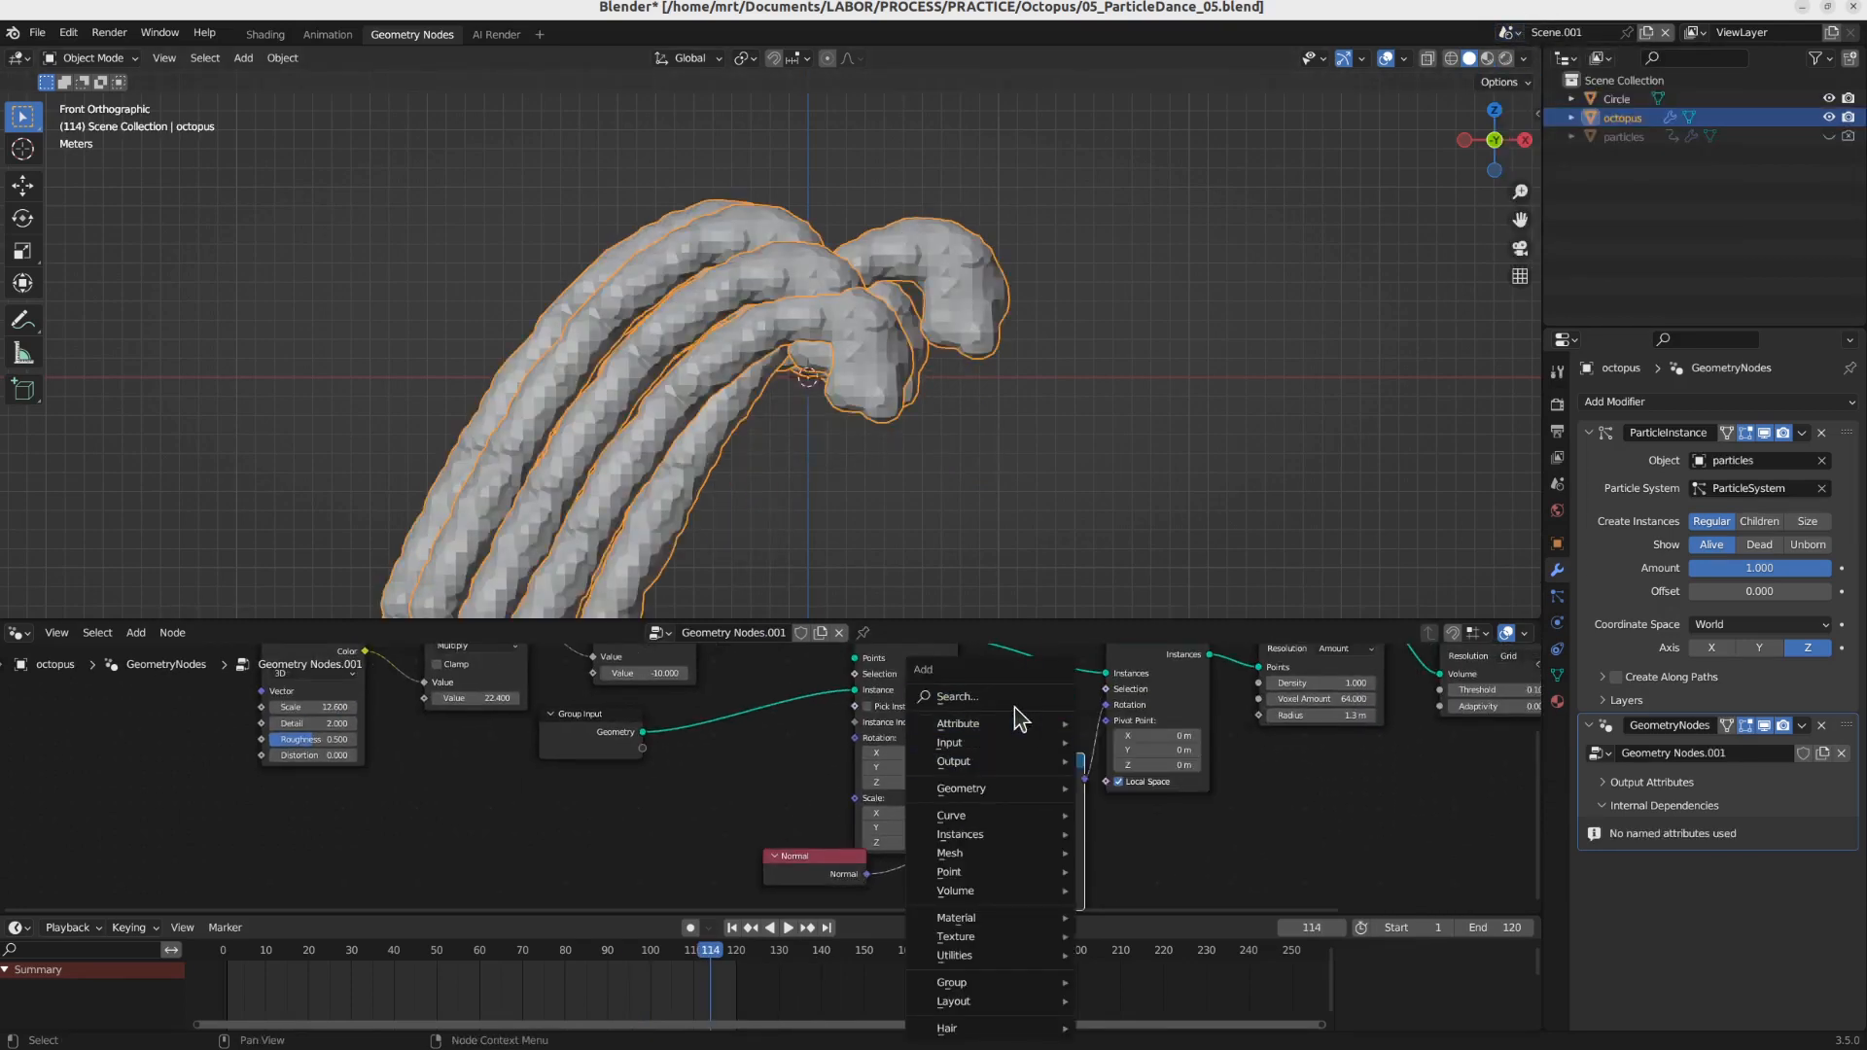
pyautogui.hotkey('shift', 'a')
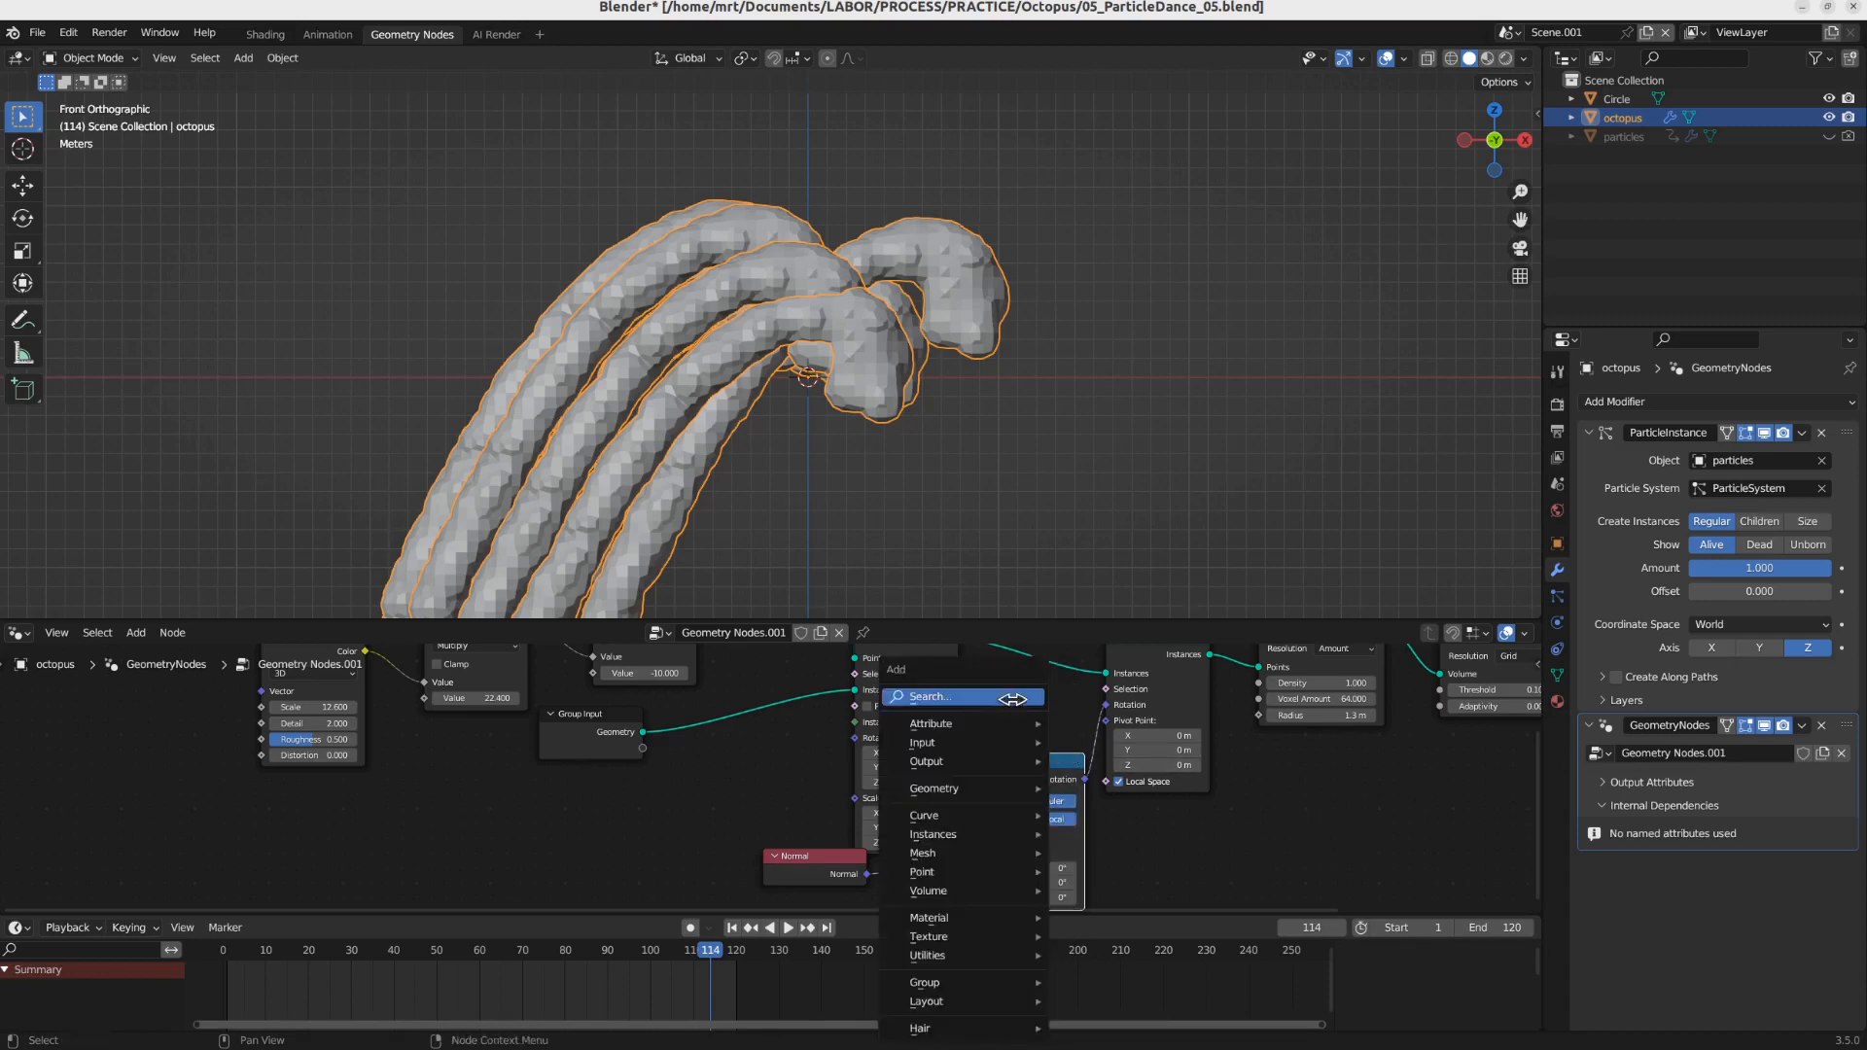
pyautogui.click(1012, 699)
pyautogui.write('align')
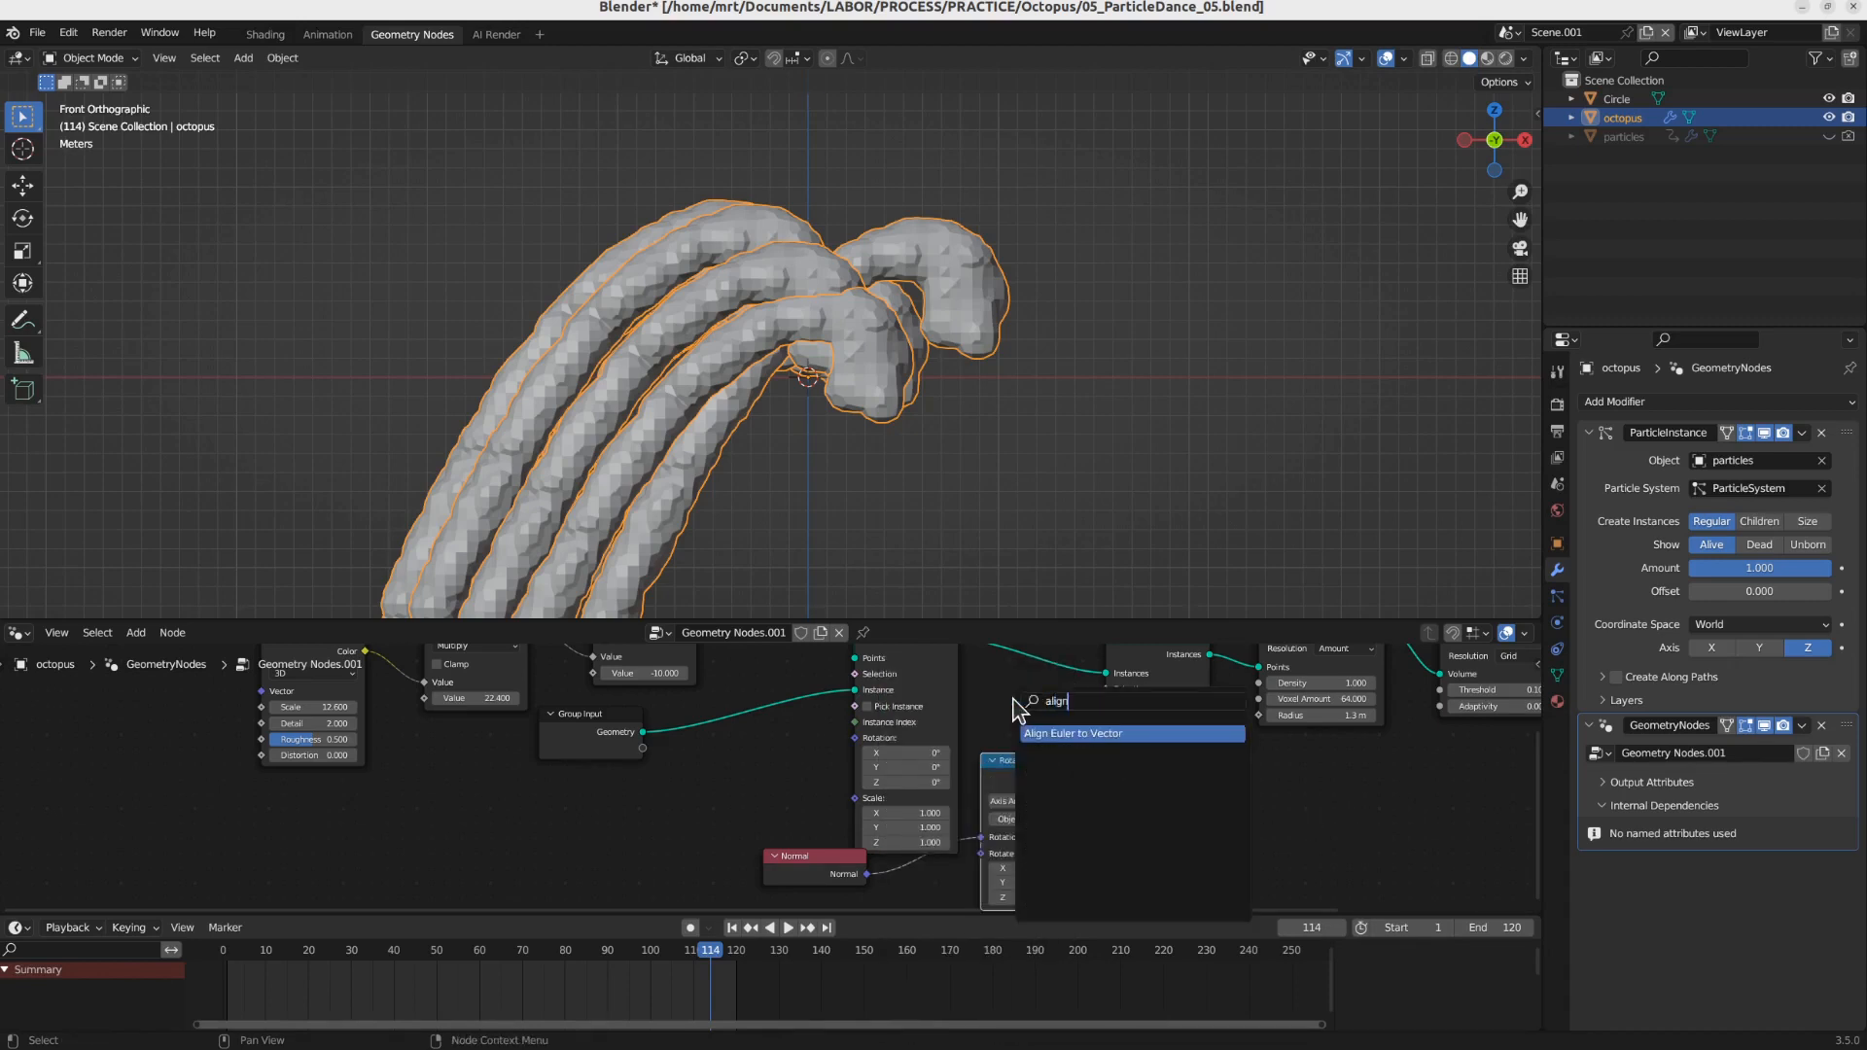
pyautogui.click(1060, 739)
pyautogui.click(1059, 811)
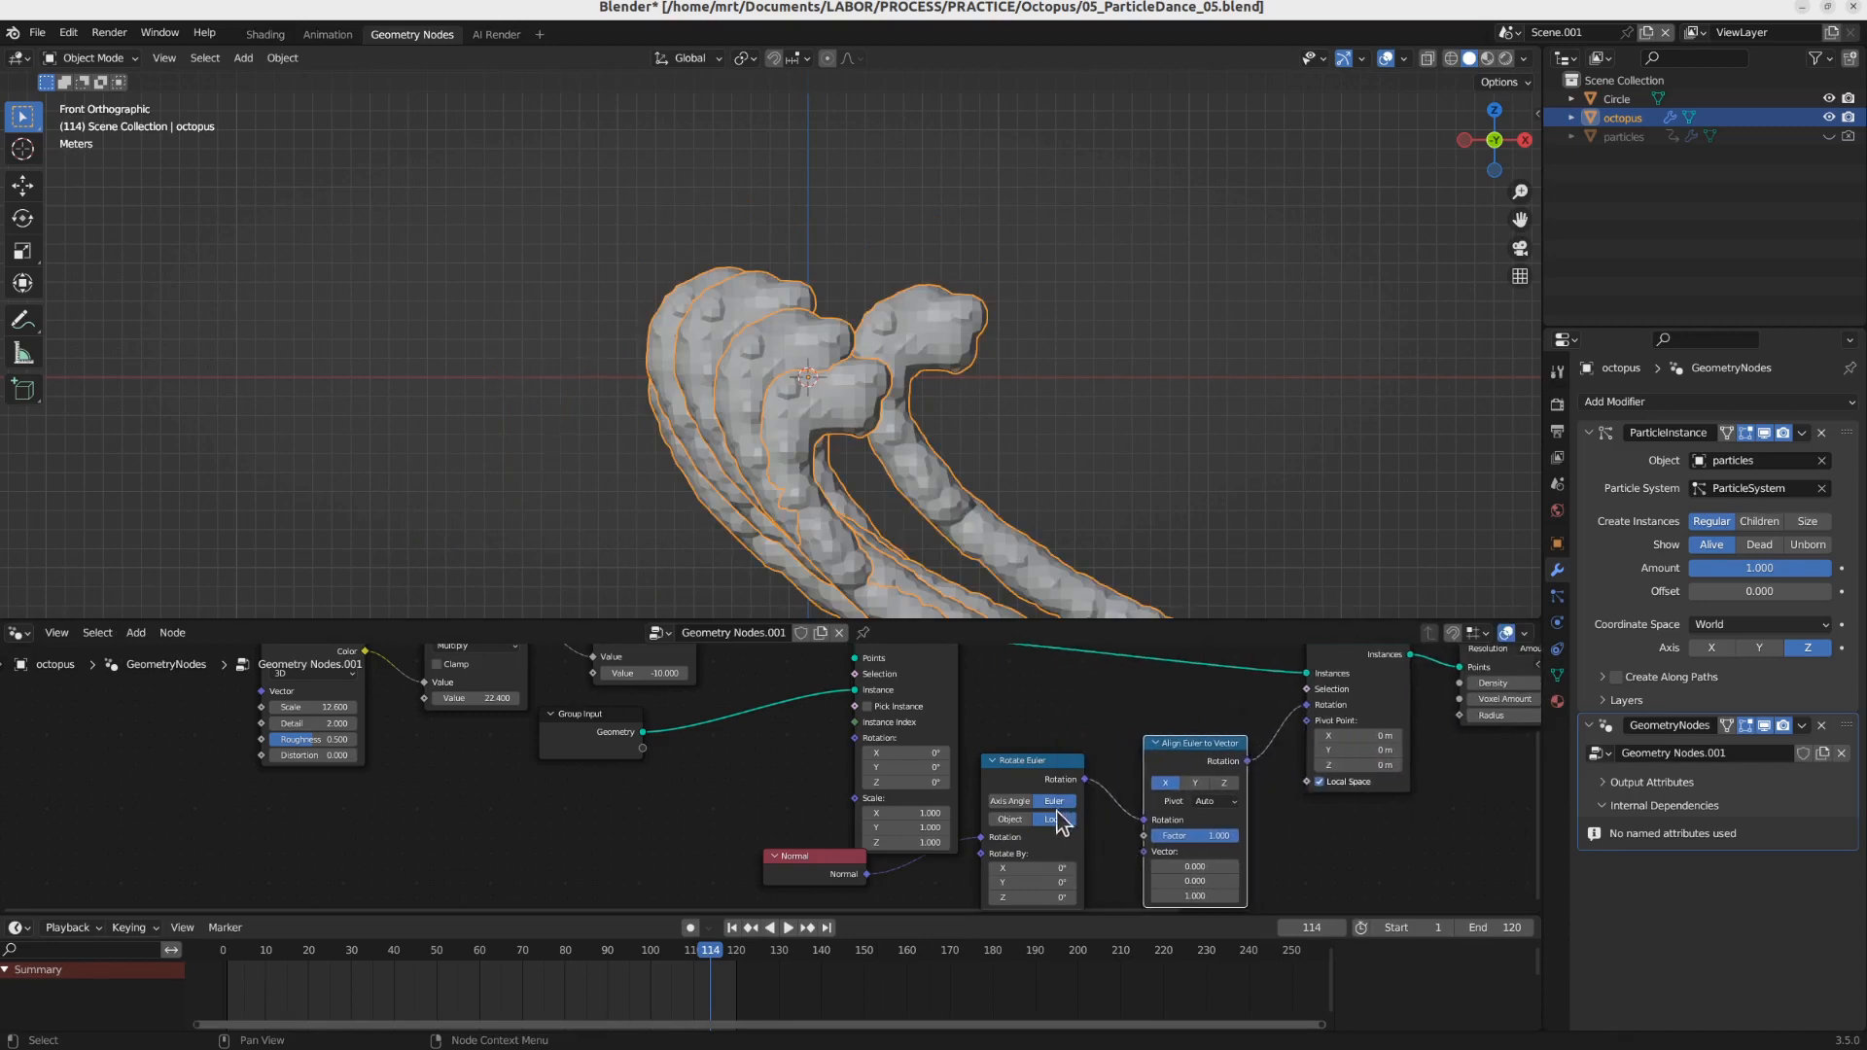
# Step: Reroute the Normal link to Align Euler to Vector's Rotation input and delete the Rotate Euler node
pyautogui.moveTo(979, 837); pyautogui.dragTo(1143, 820)
pyautogui.click(1041, 775)
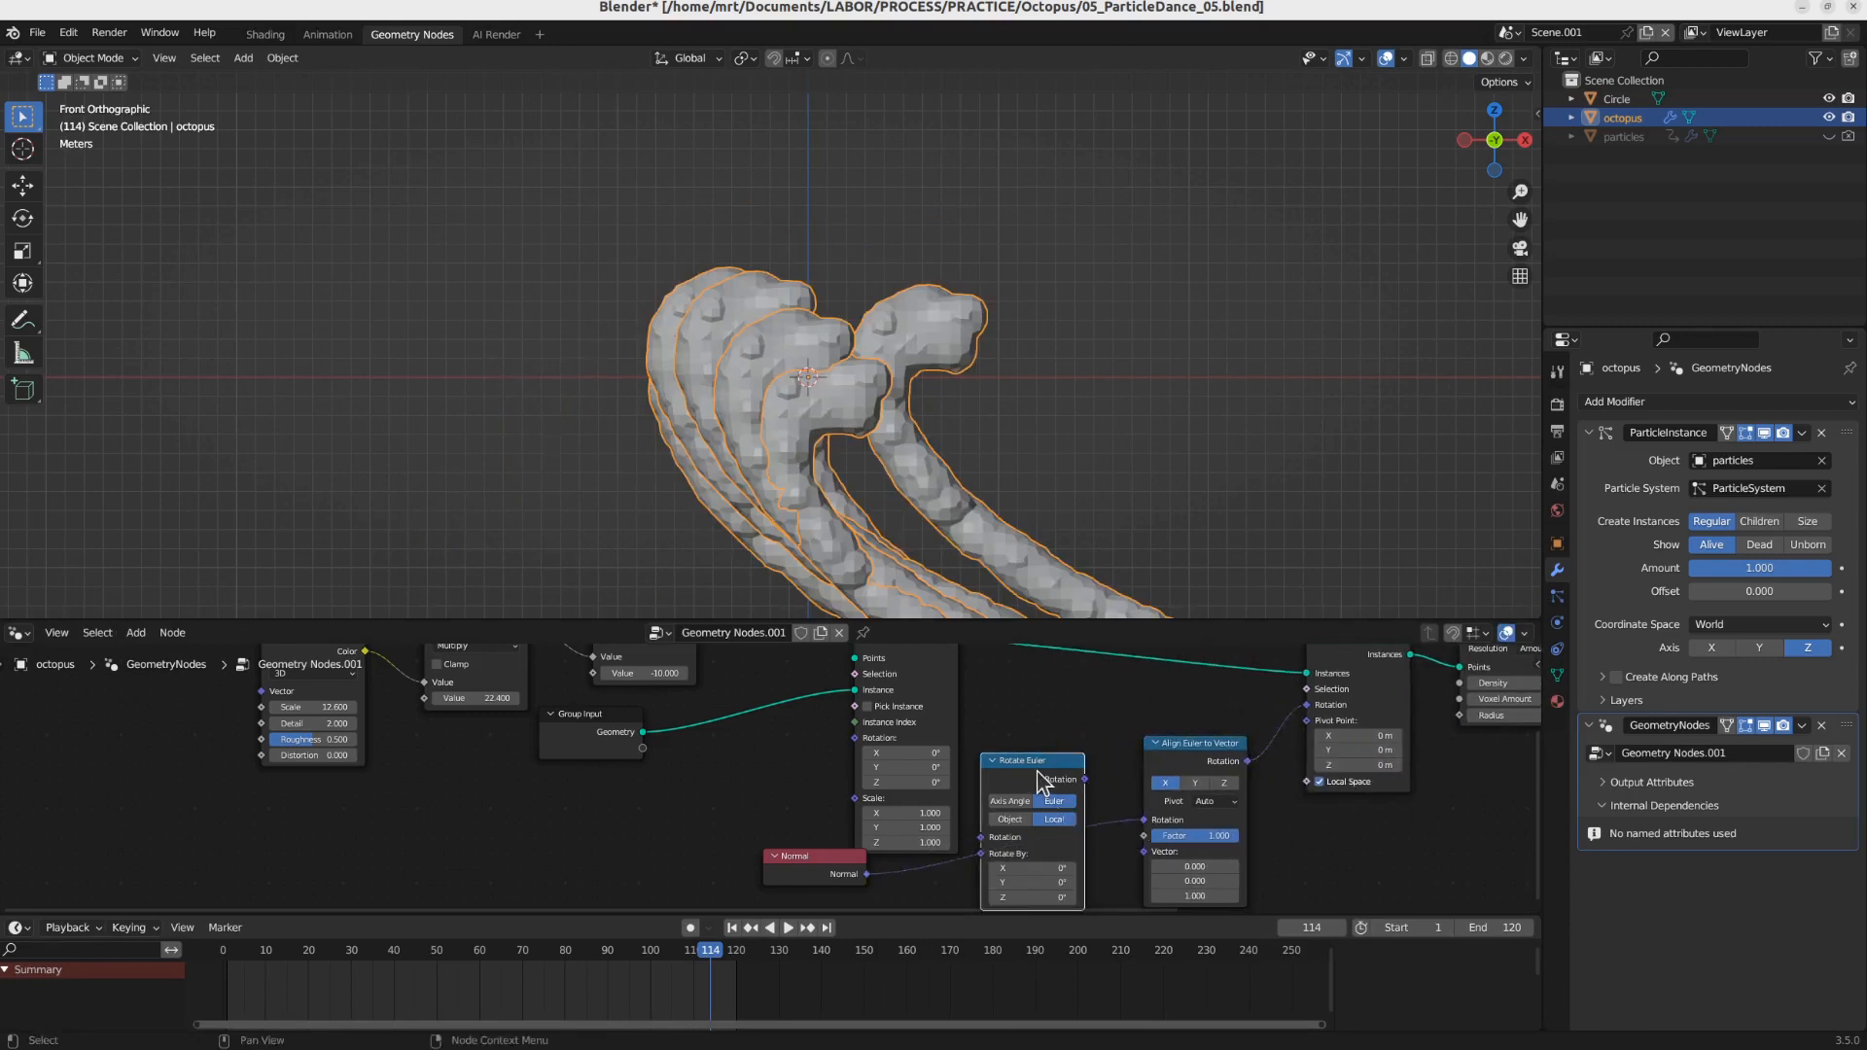
pyautogui.press('x')
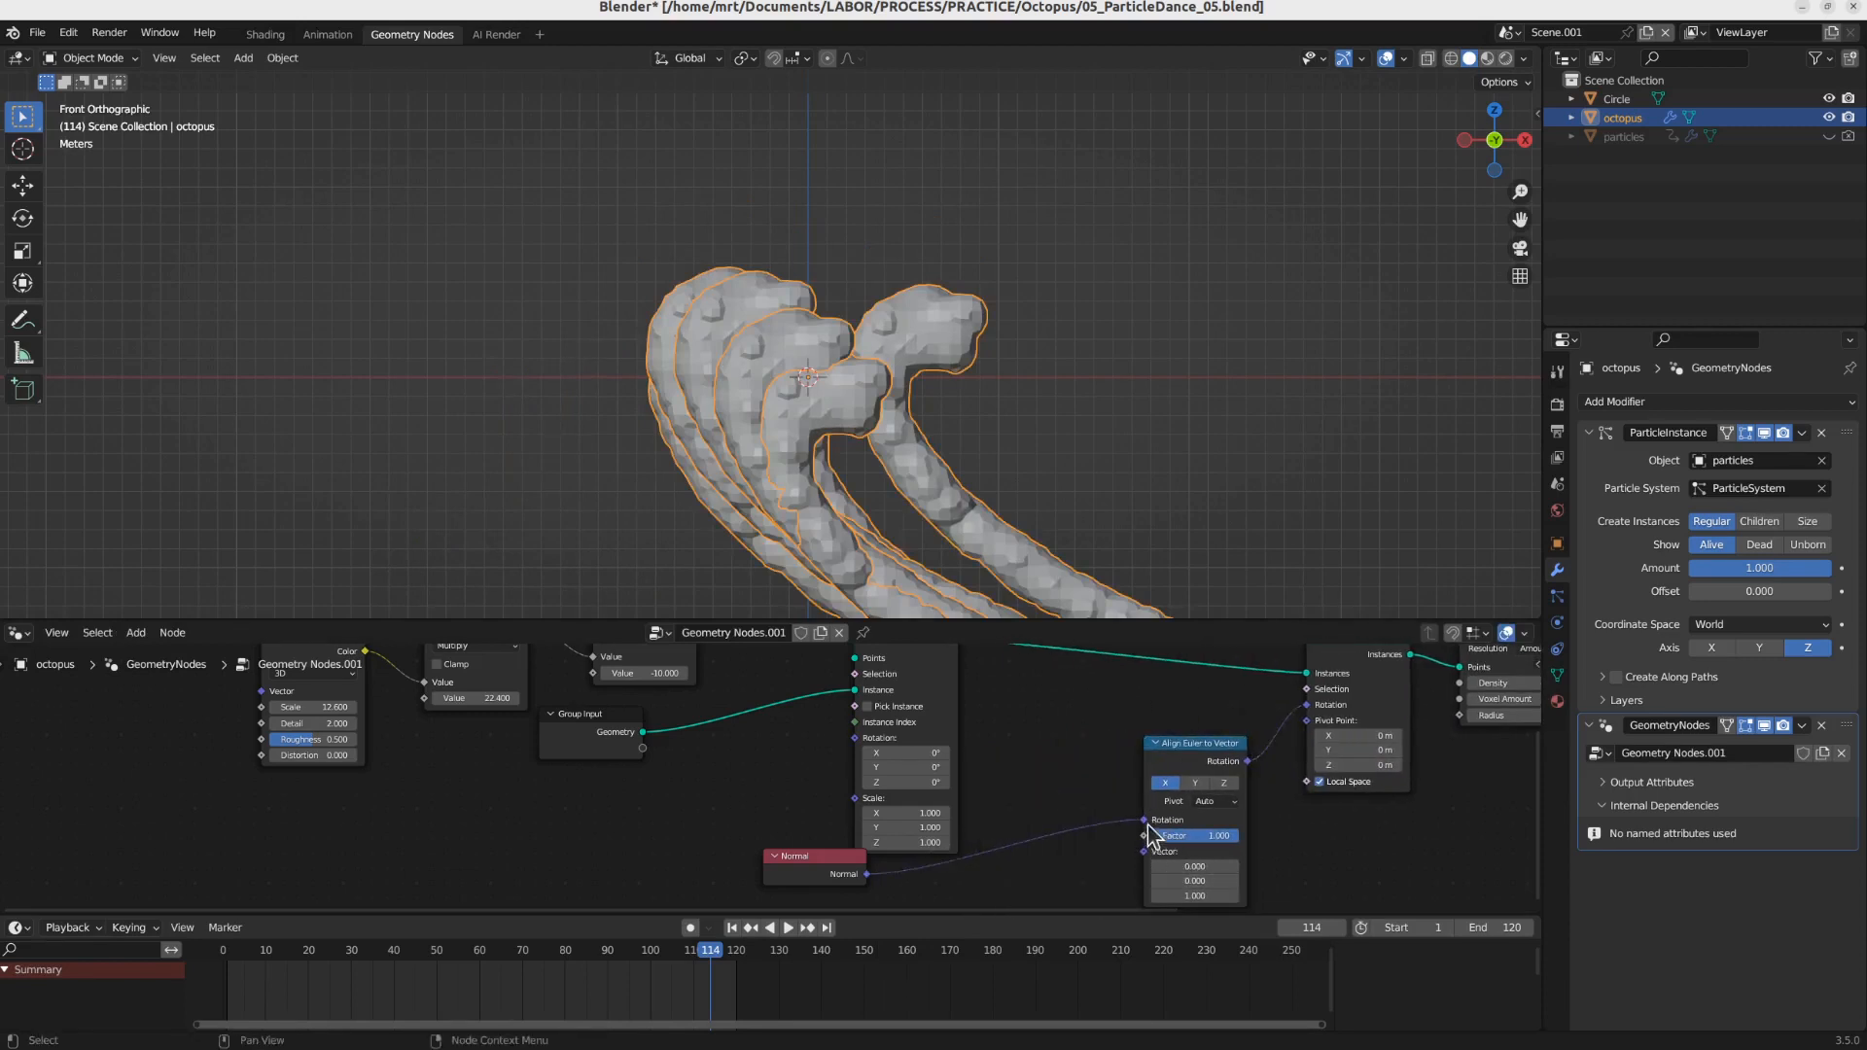
pyautogui.moveTo(1148, 827)
pyautogui.mouseDown()
pyautogui.moveTo(1144, 851)
pyautogui.moveTo(1145, 820)
pyautogui.mouseUp()
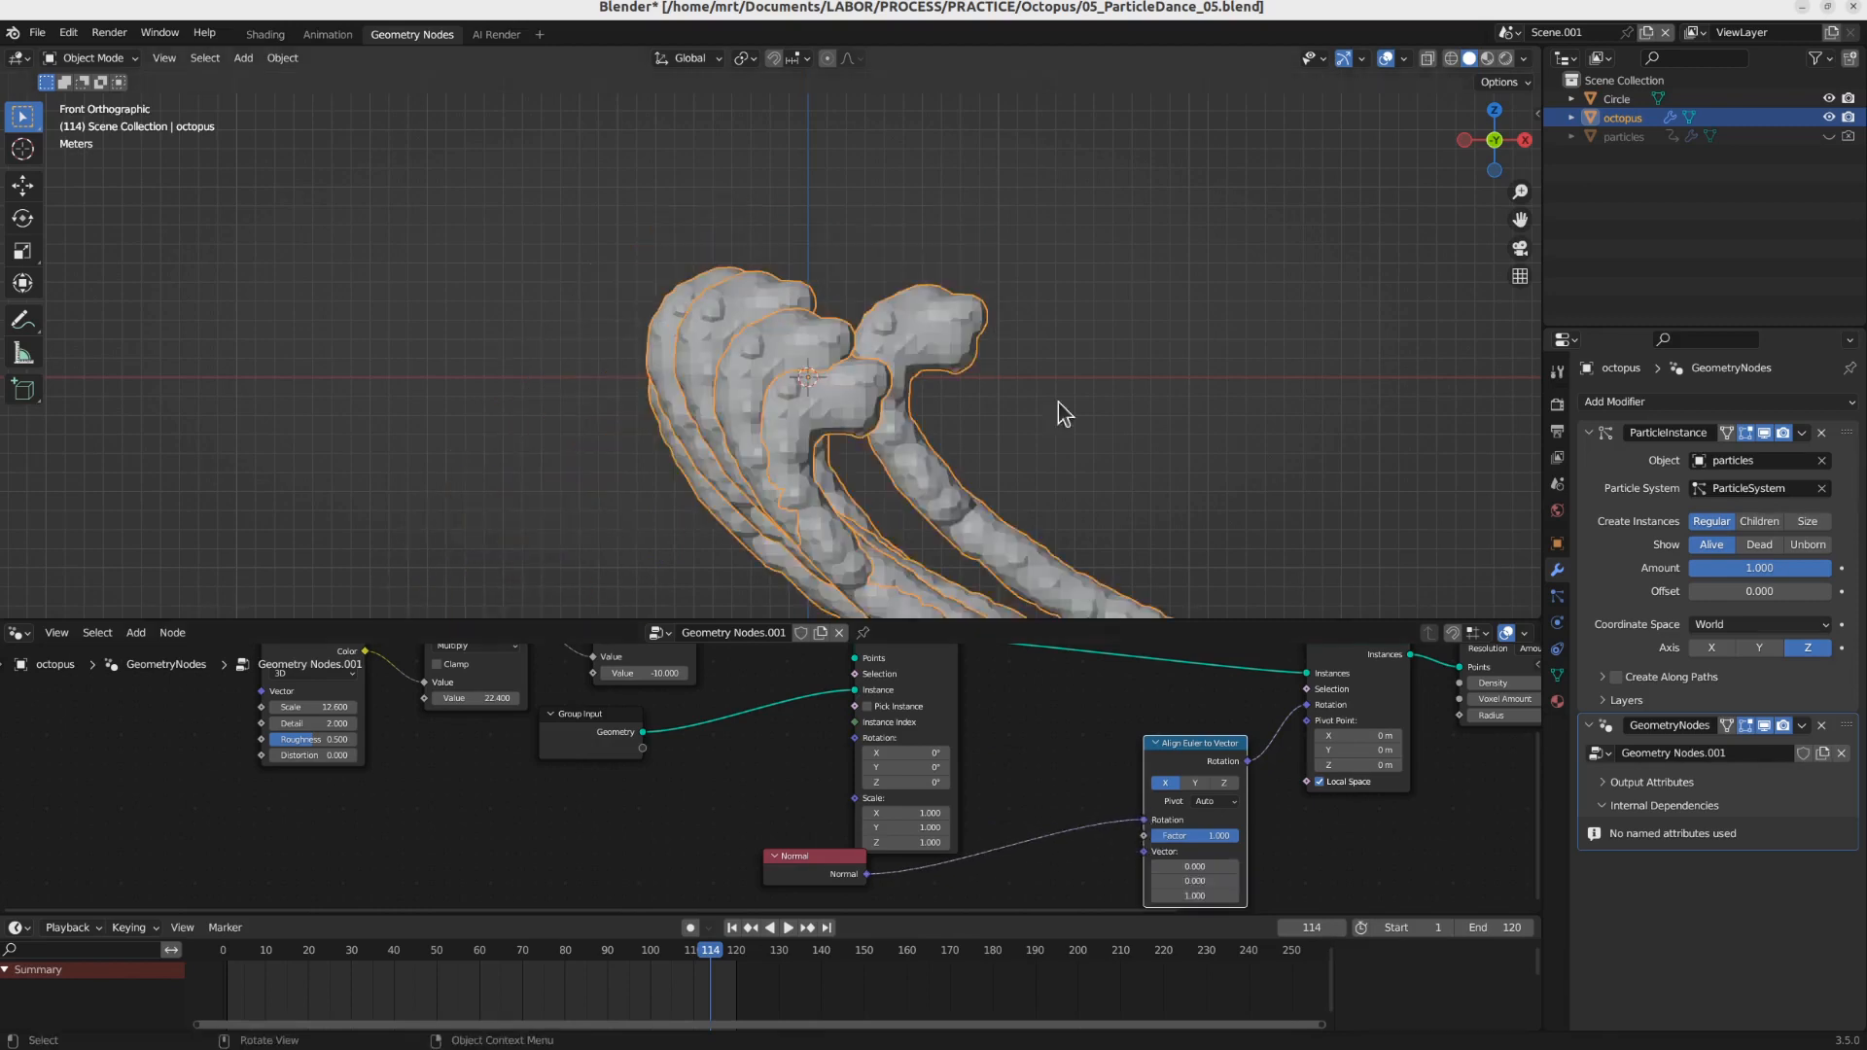
# Step: Compare with the Normal and Align Euler to Vector wiring in the scene "Scene", and go back to Scene.001
pyautogui.moveTo(1064, 394); pyautogui.dragTo(1498, 41, button='middle')
pyautogui.click(1508, 39)
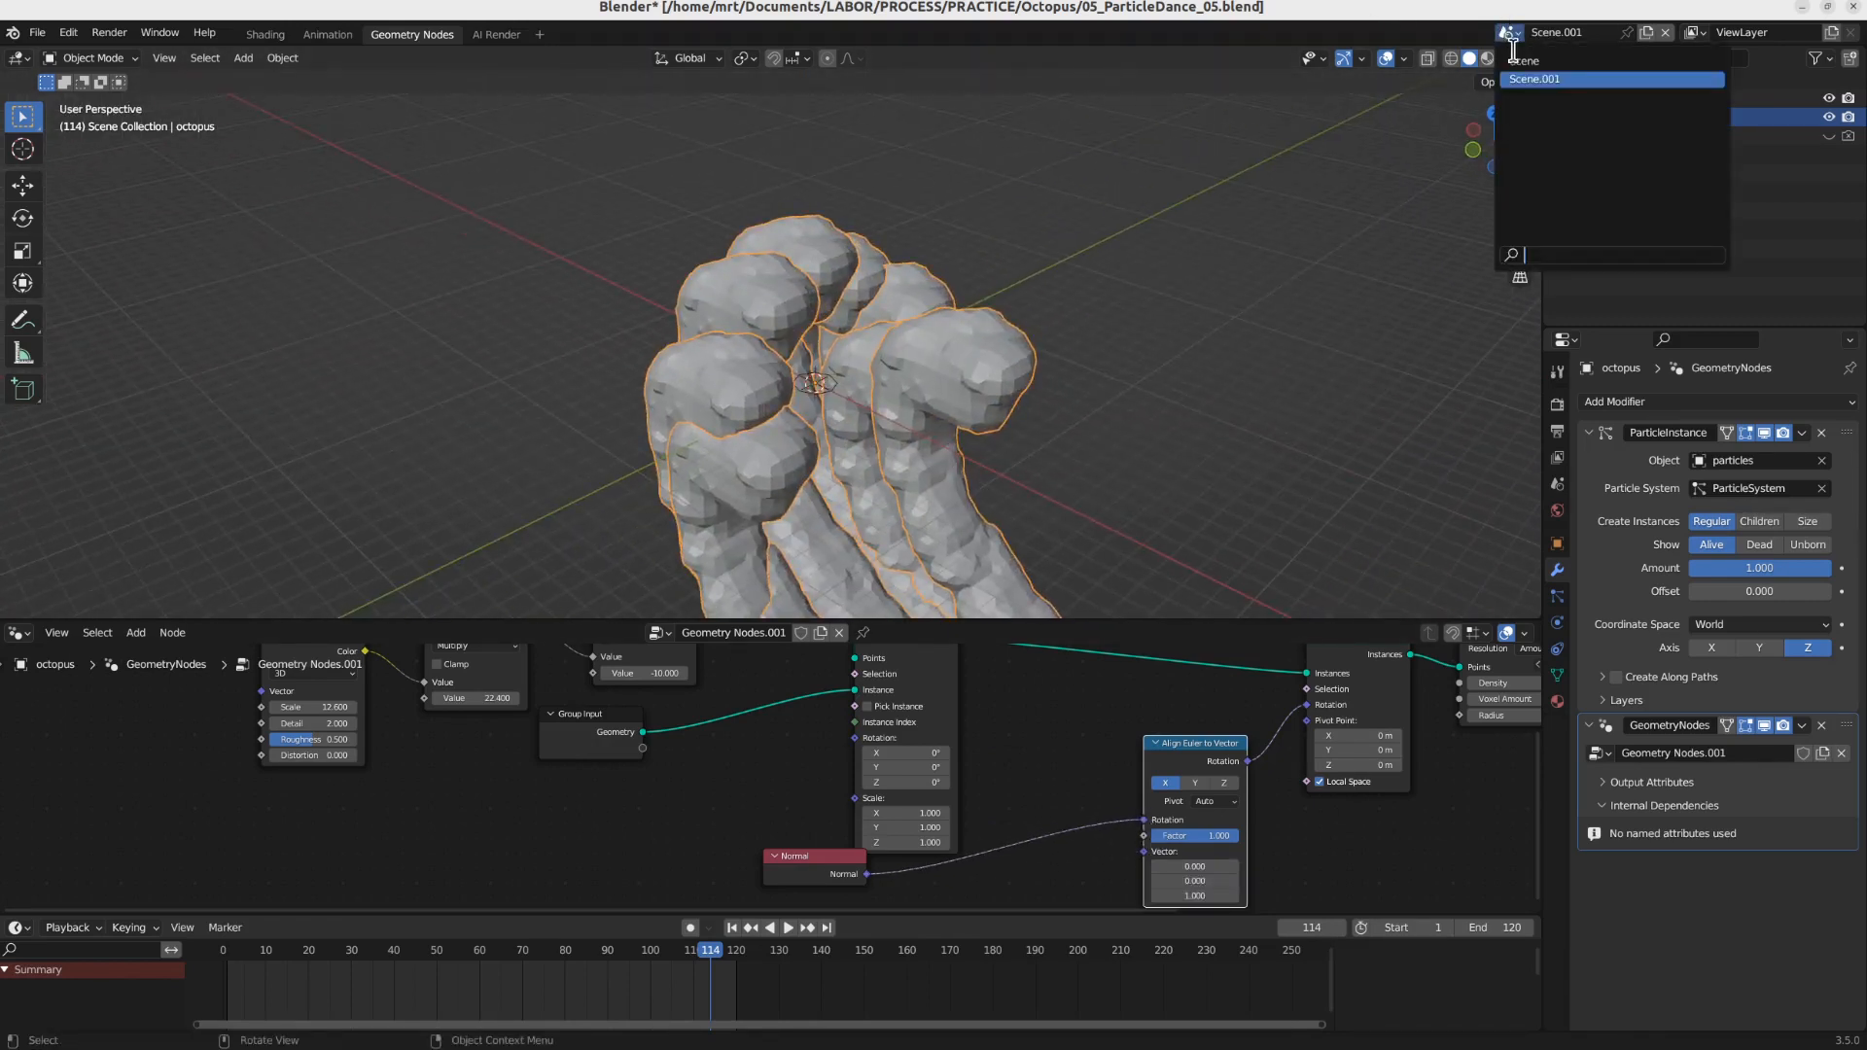
pyautogui.click(1566, 73)
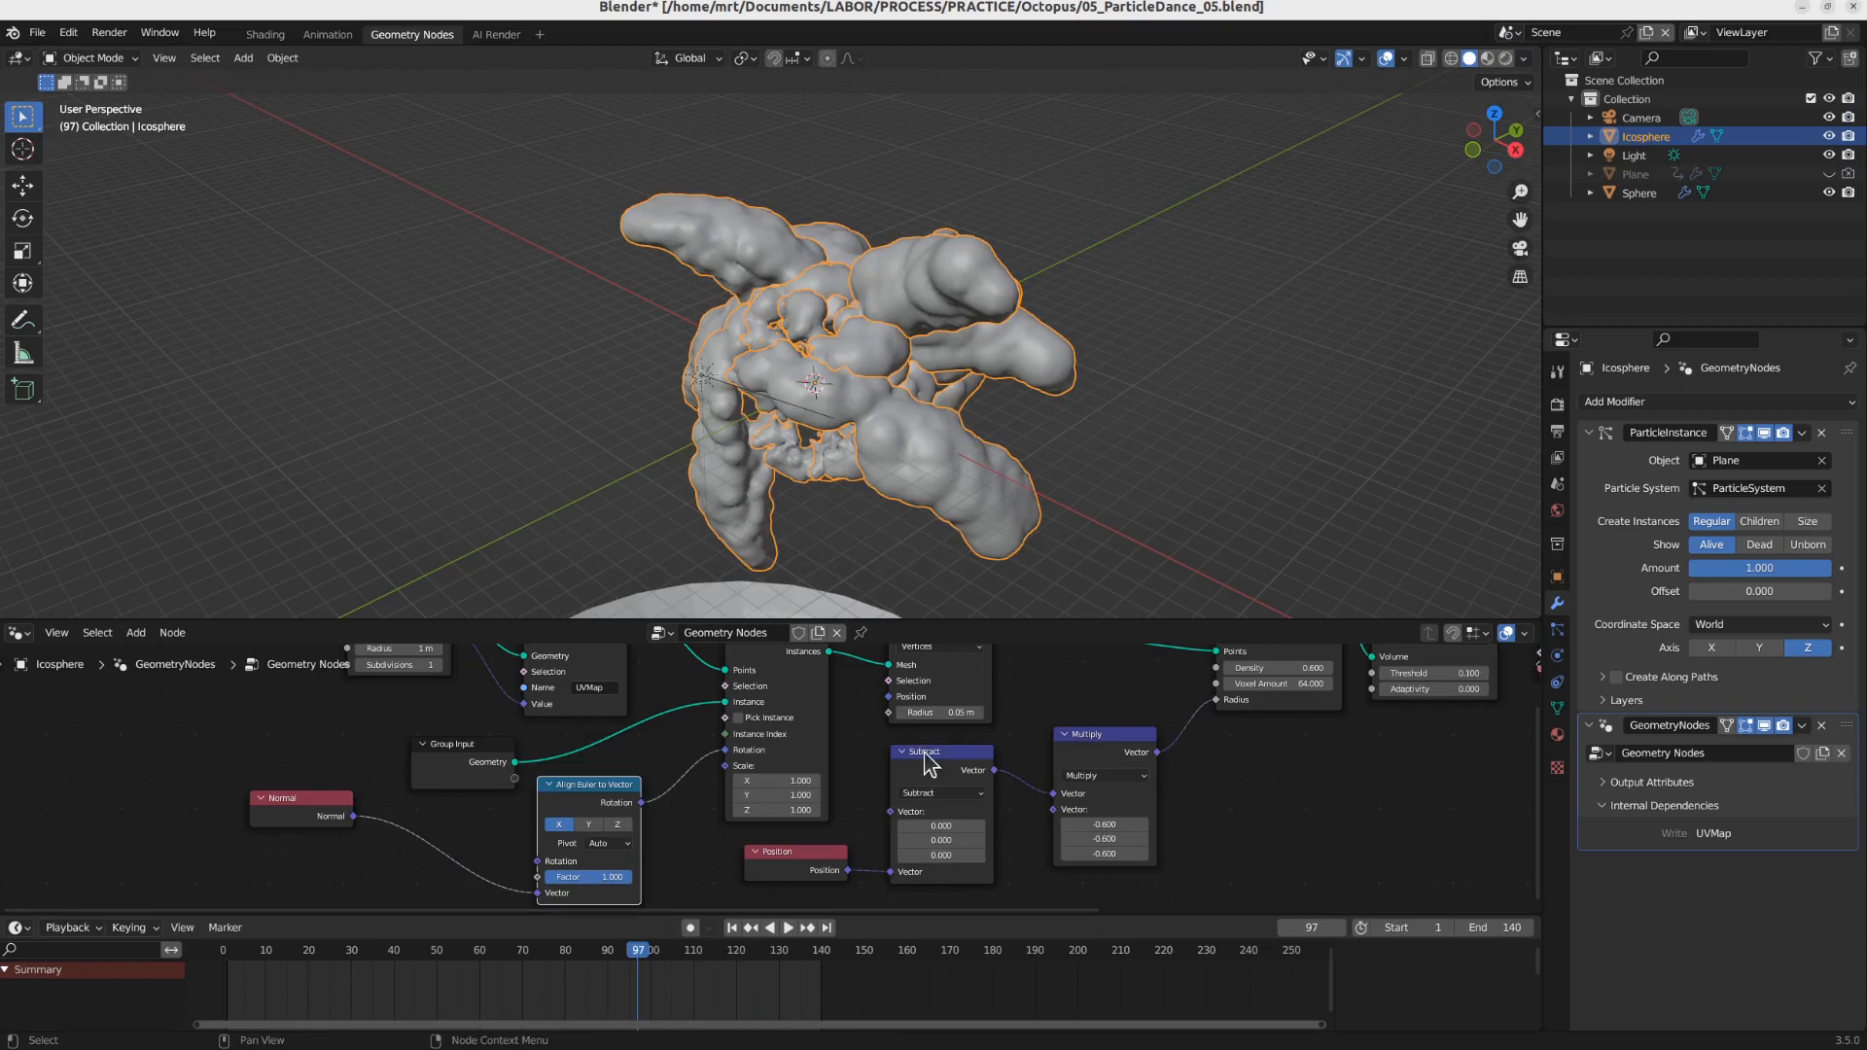
pyautogui.click(1509, 34)
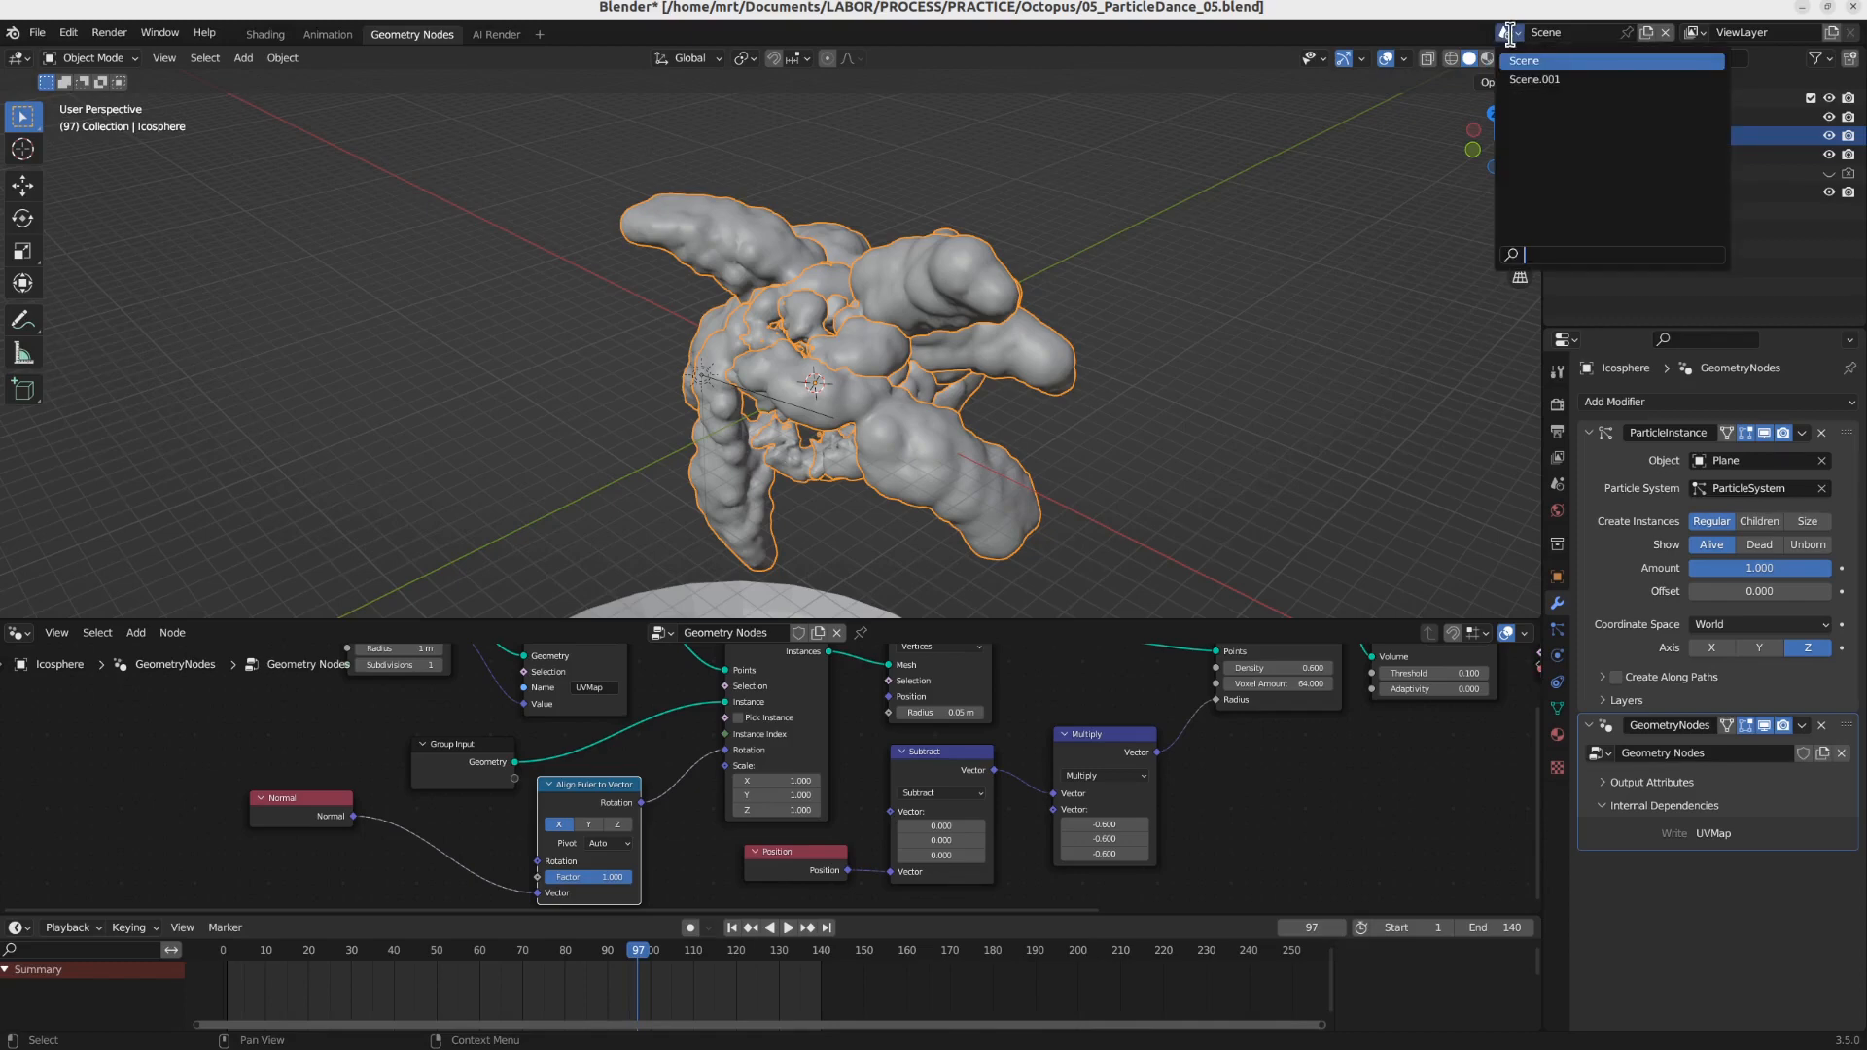
pyautogui.click(1535, 79)
# Step: Move Align Euler to Vector before Instance on Points, feeding its Rotation input, and connect Normal to the Vector input
pyautogui.moveTo(1308, 708); pyautogui.dragTo(856, 739)
pyautogui.moveTo(1170, 761); pyautogui.dragTo(958, 787)
pyautogui.moveTo(811, 861); pyautogui.dragTo(526, 836)
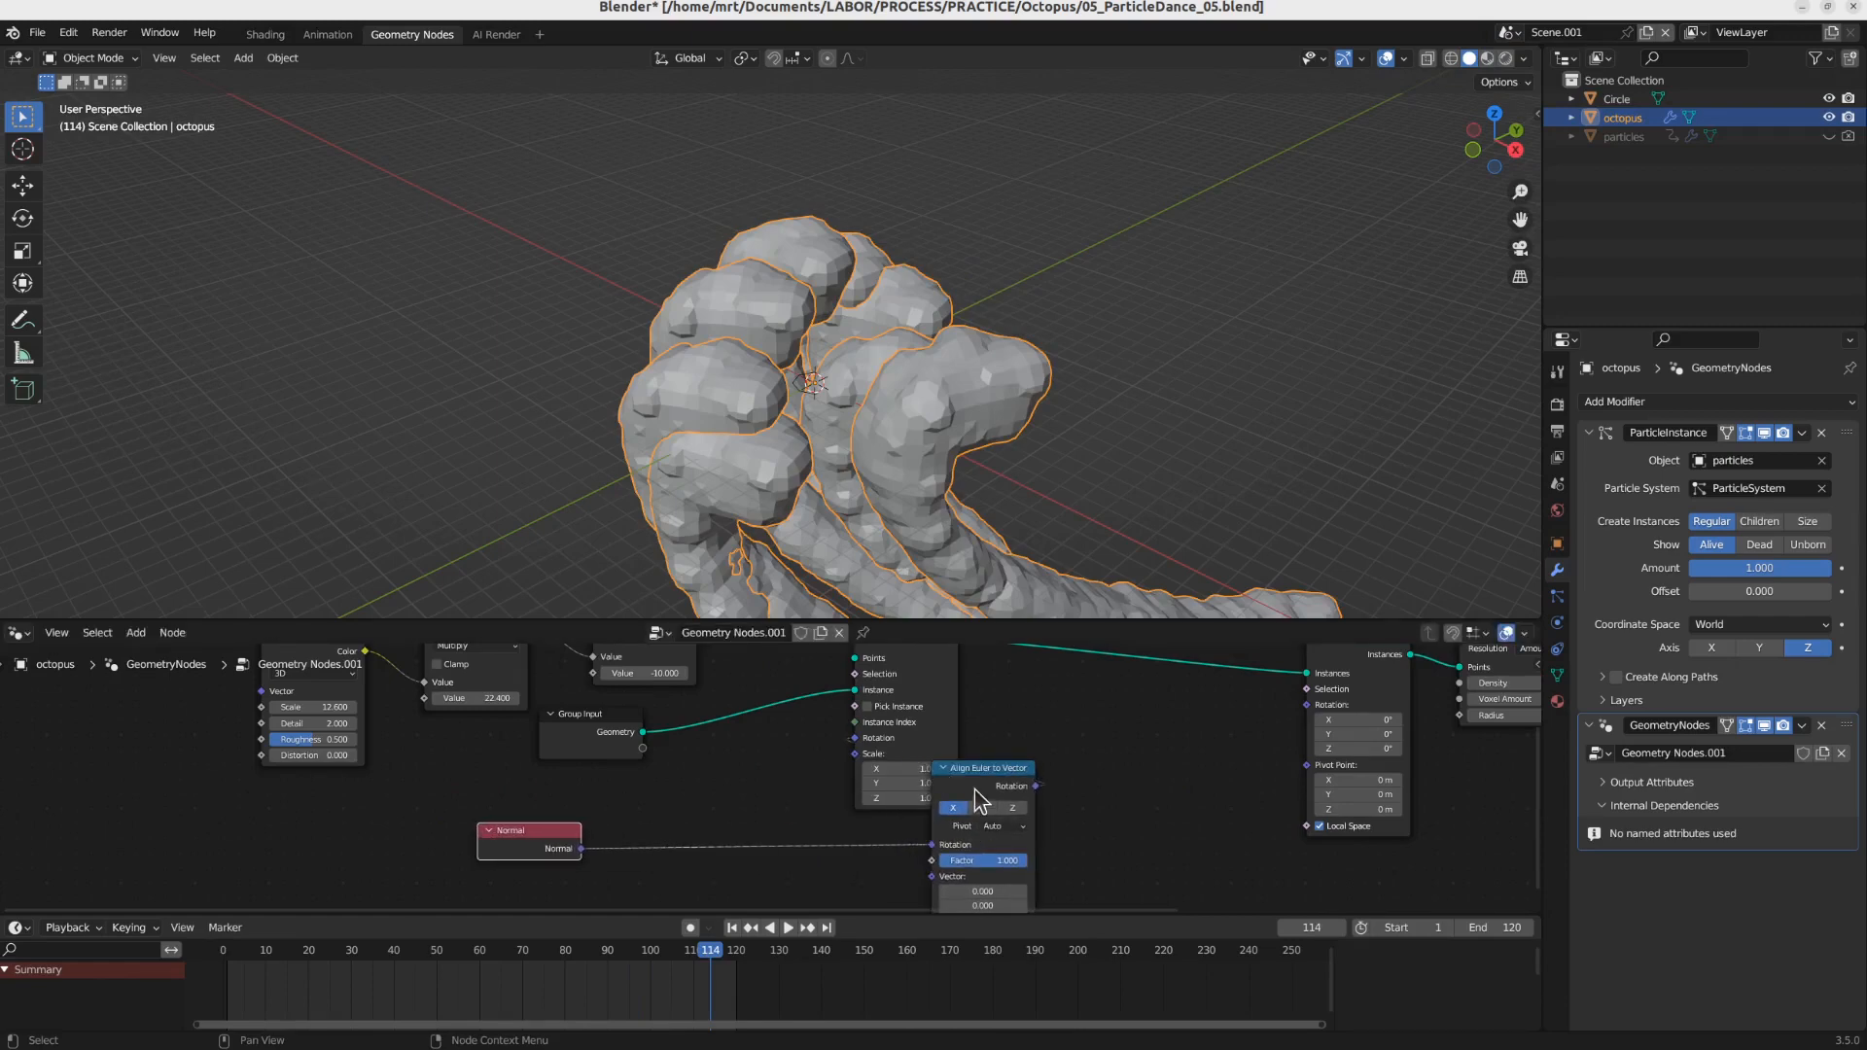
pyautogui.moveTo(981, 799); pyautogui.dragTo(667, 869)
# Step: View the whole octopus from an angle and play the animation to check the rotated arms
pyautogui.moveTo(846, 491)
pyautogui.mouseDown(button='middle')
pyautogui.moveTo(897, 420)
pyautogui.moveTo(865, 491)
pyautogui.moveTo(798, 467)
pyautogui.moveTo(835, 457)
pyautogui.mouseUp(button='middle')
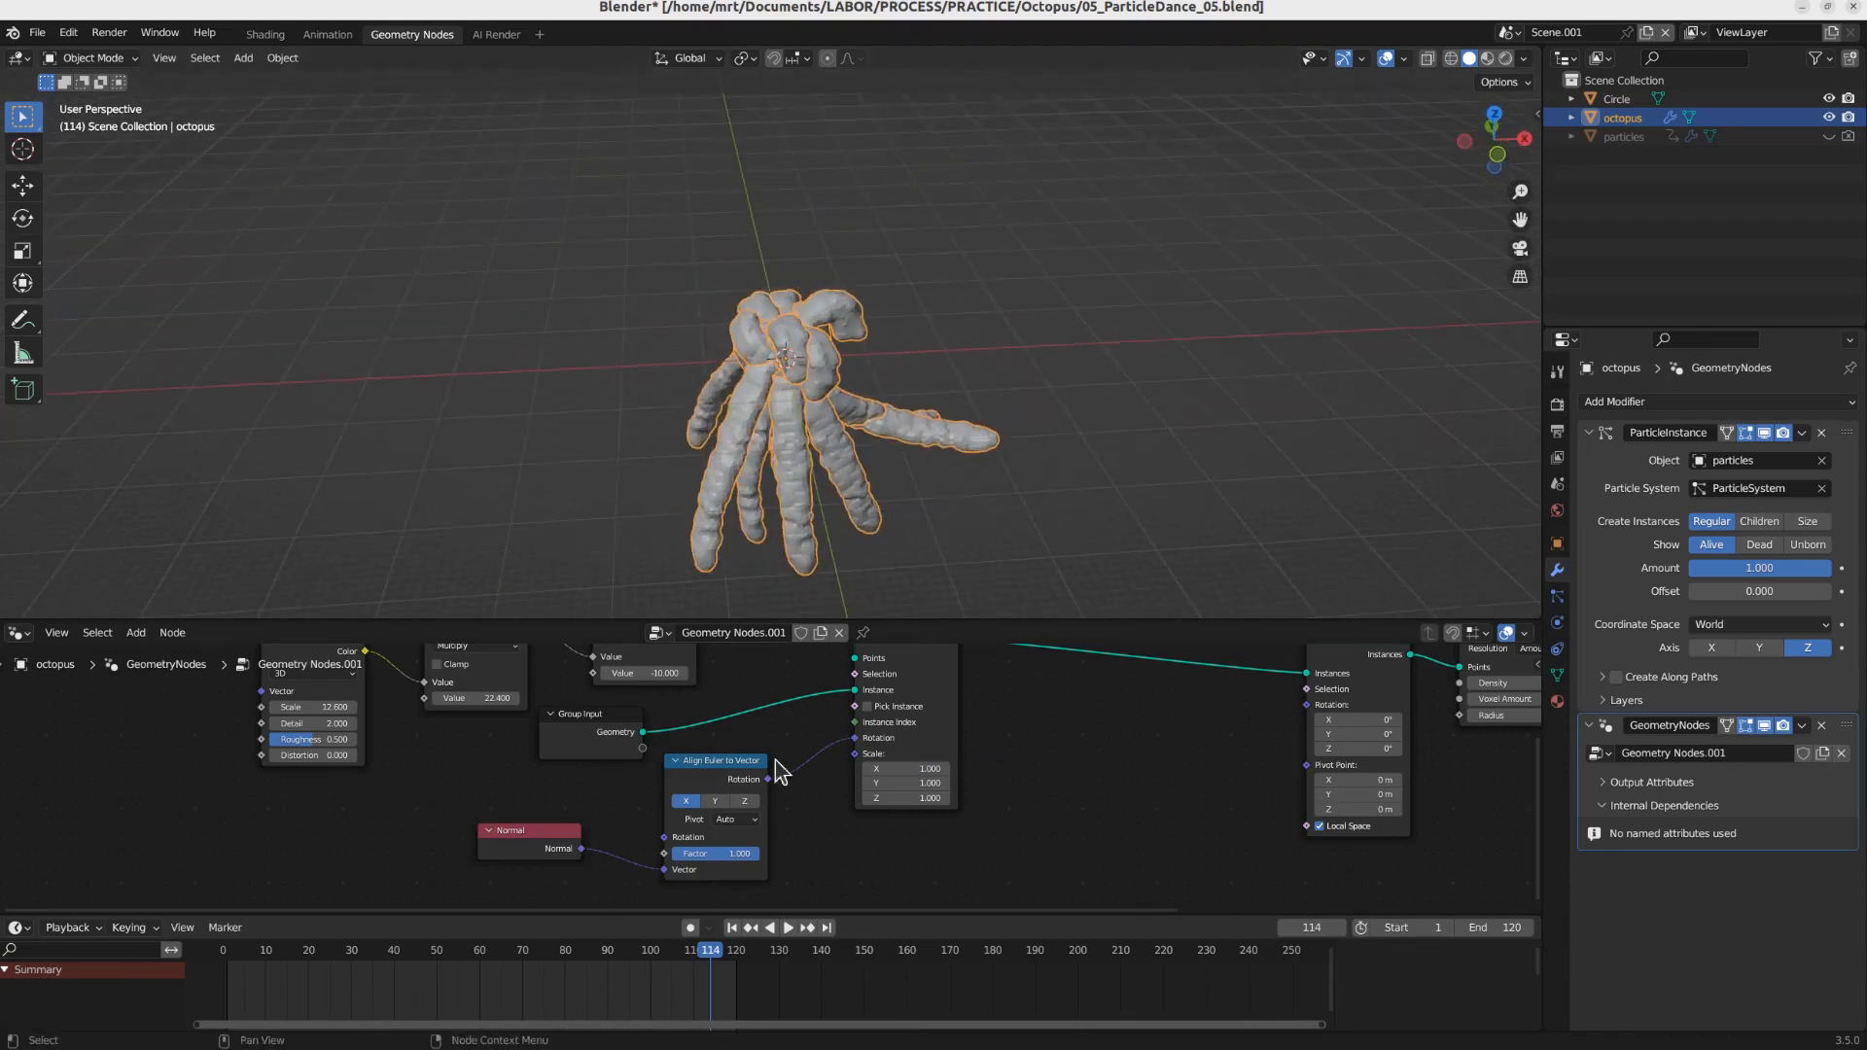
pyautogui.moveTo(778, 771); pyautogui.dragTo(787, 804, button='middle')
pyautogui.press('space')
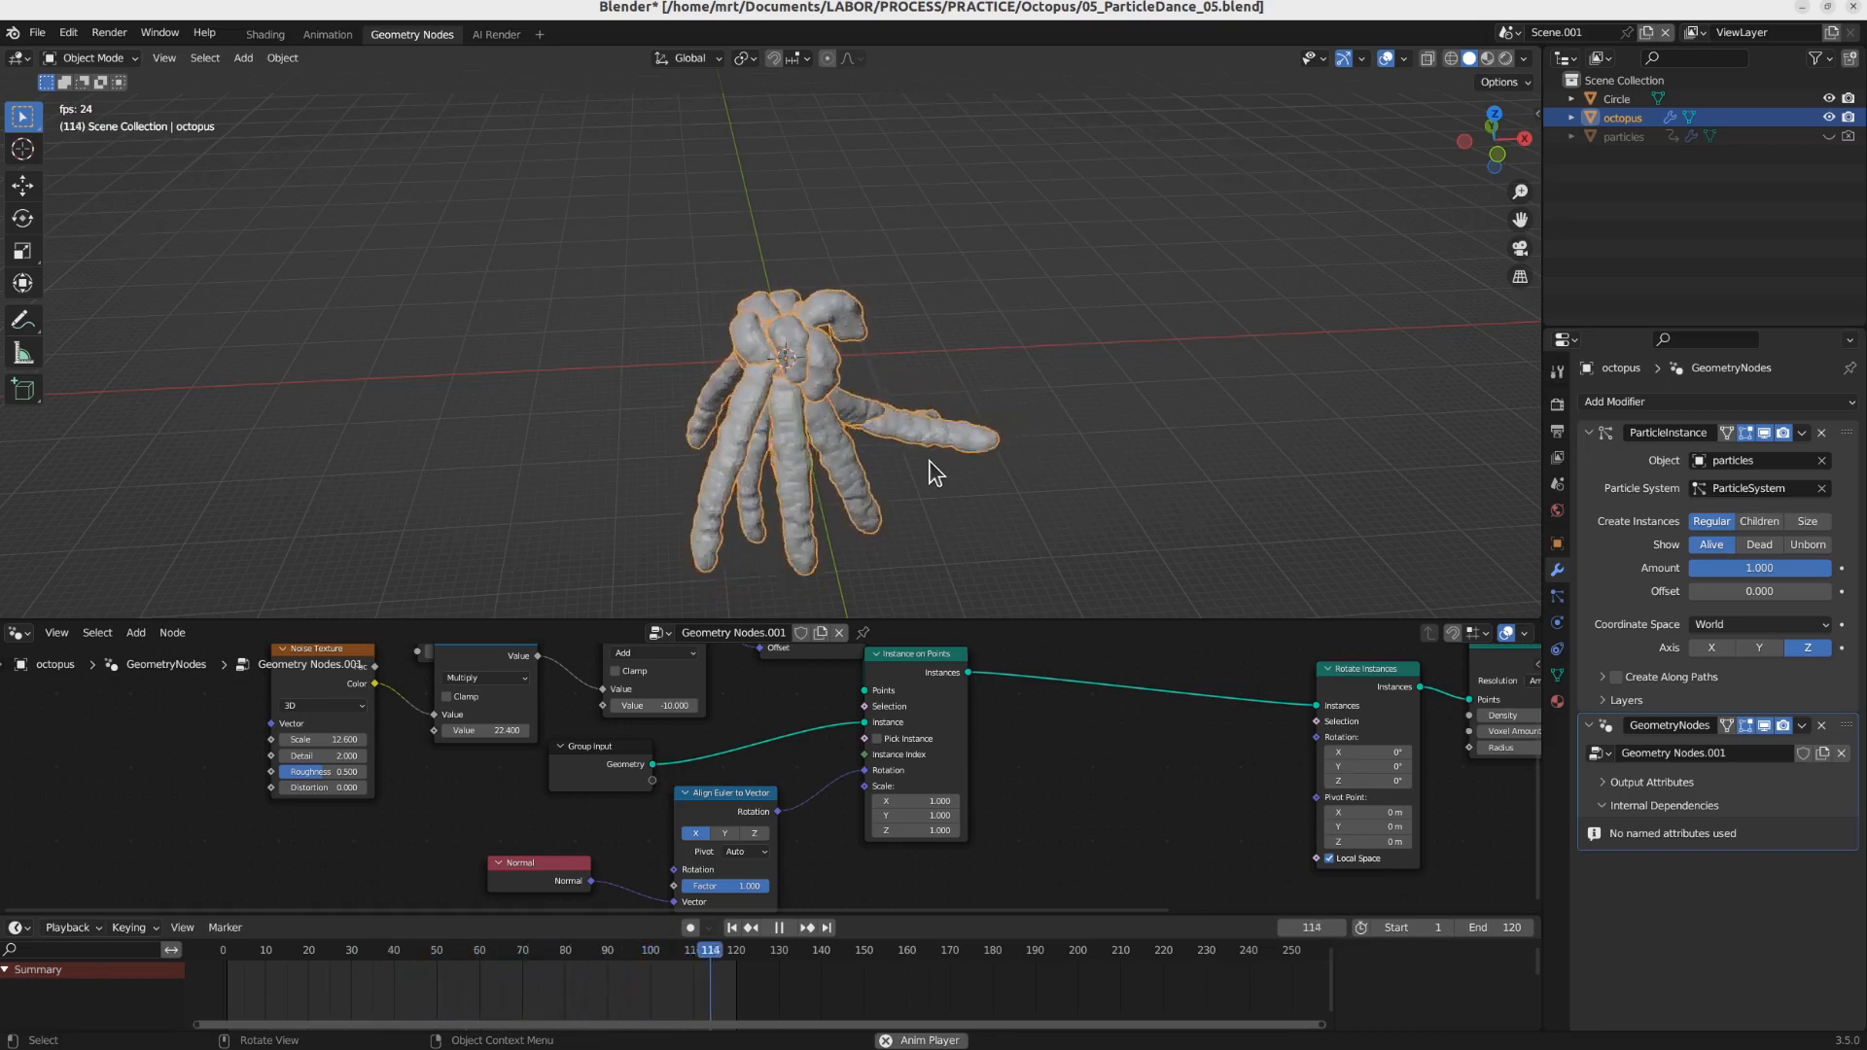
pyautogui.press('space')
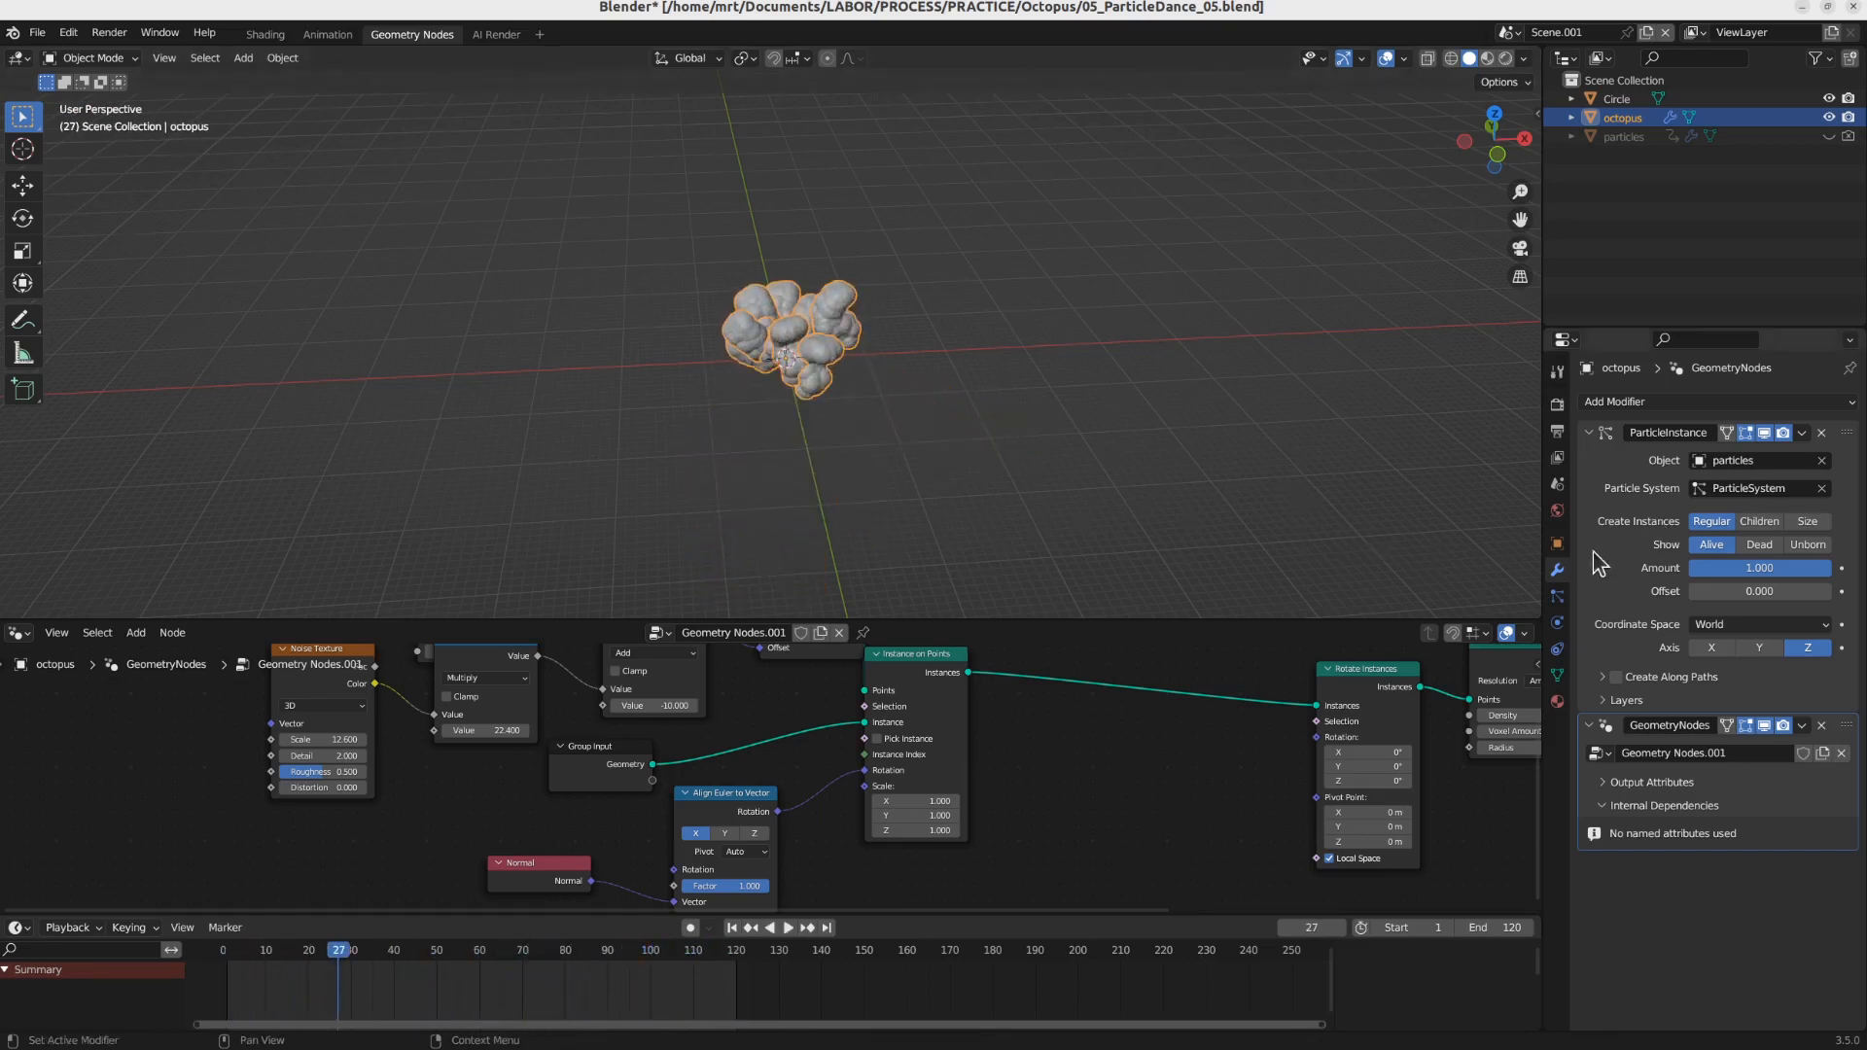
# Step: Set the particles object's emission Lifetime and End to 120, and preview the animation
pyautogui.click(1632, 135)
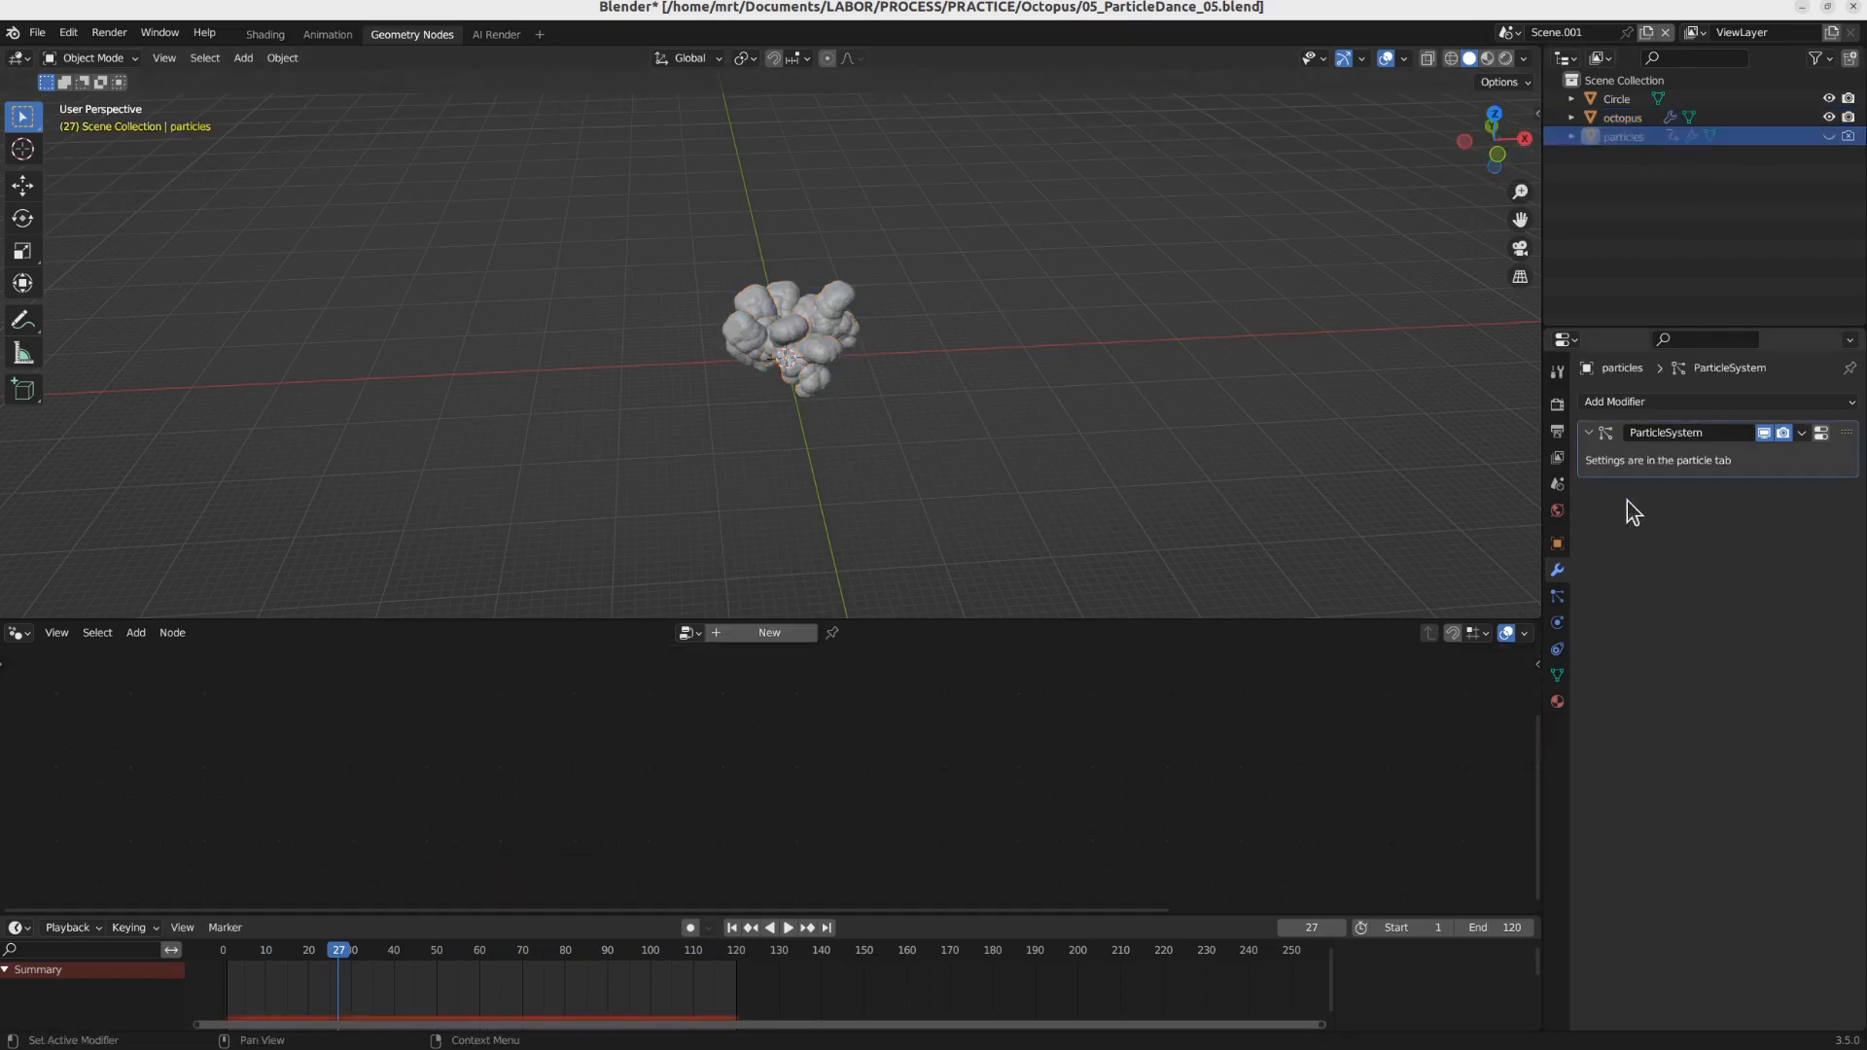
pyautogui.click(1557, 596)
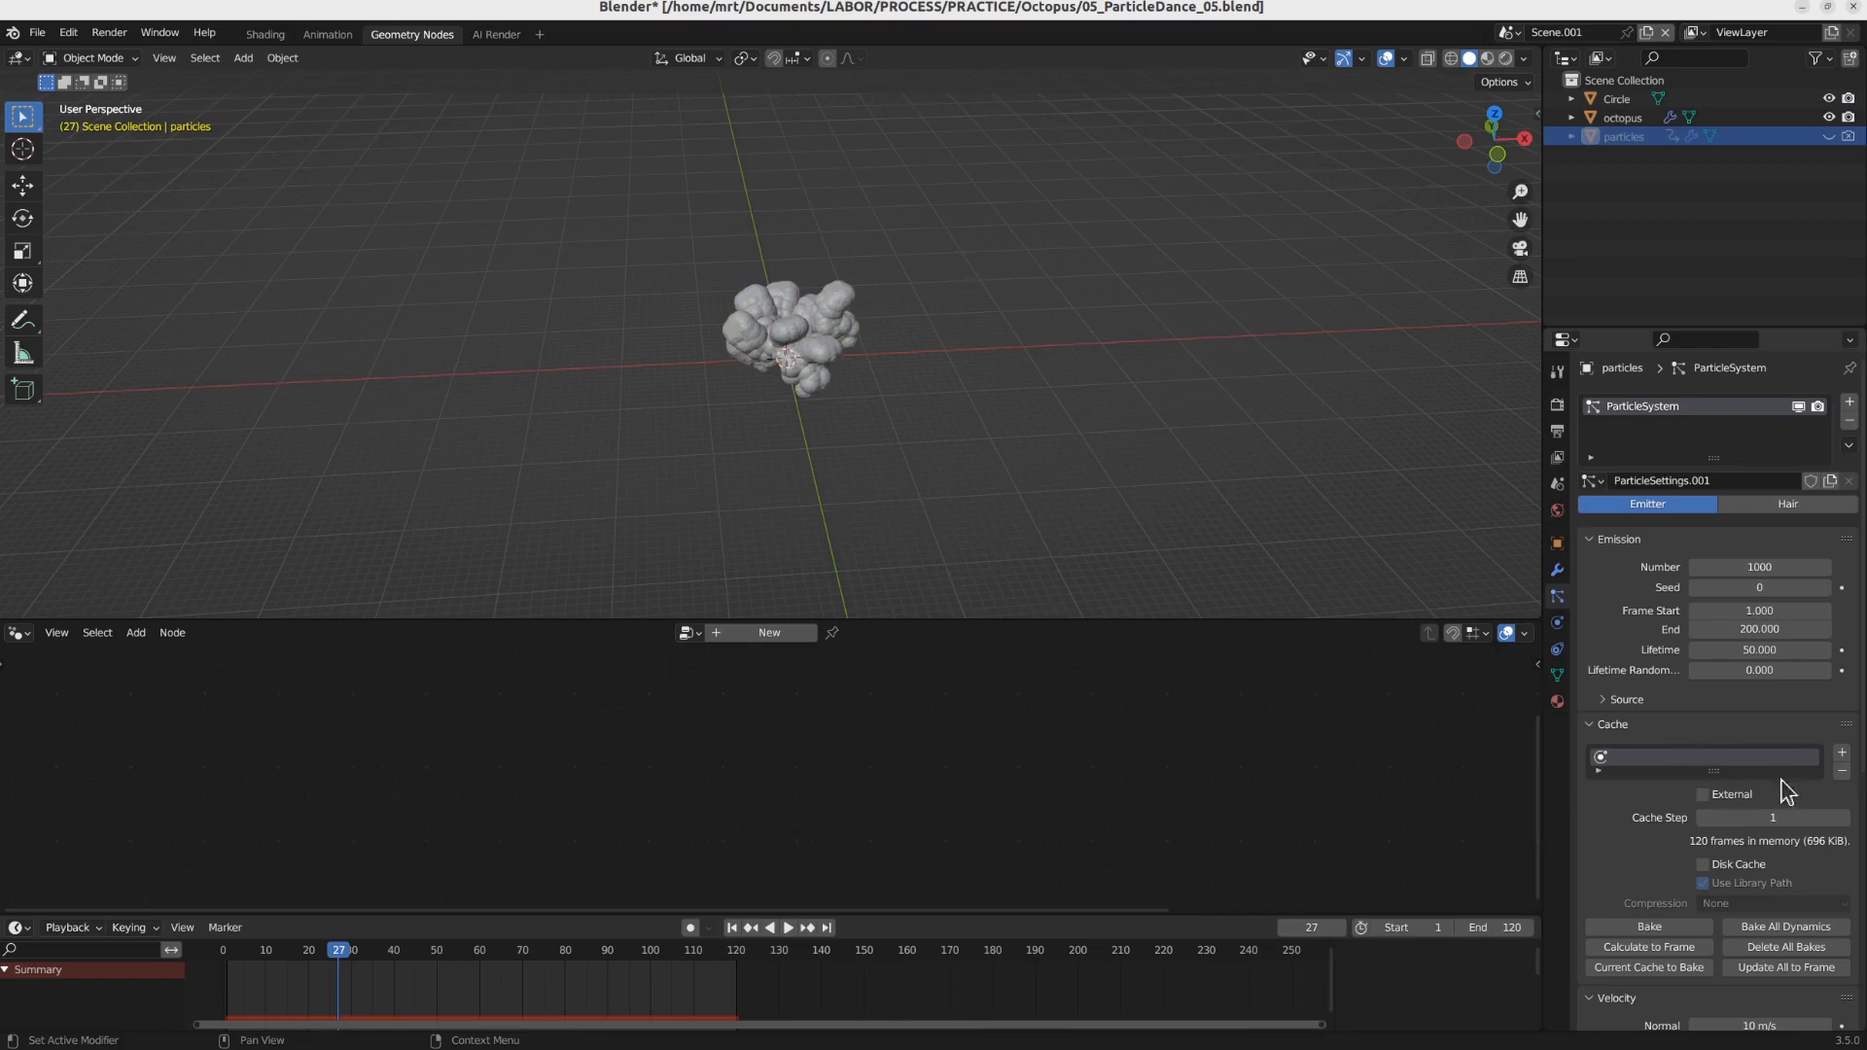
pyautogui.click(1760, 649)
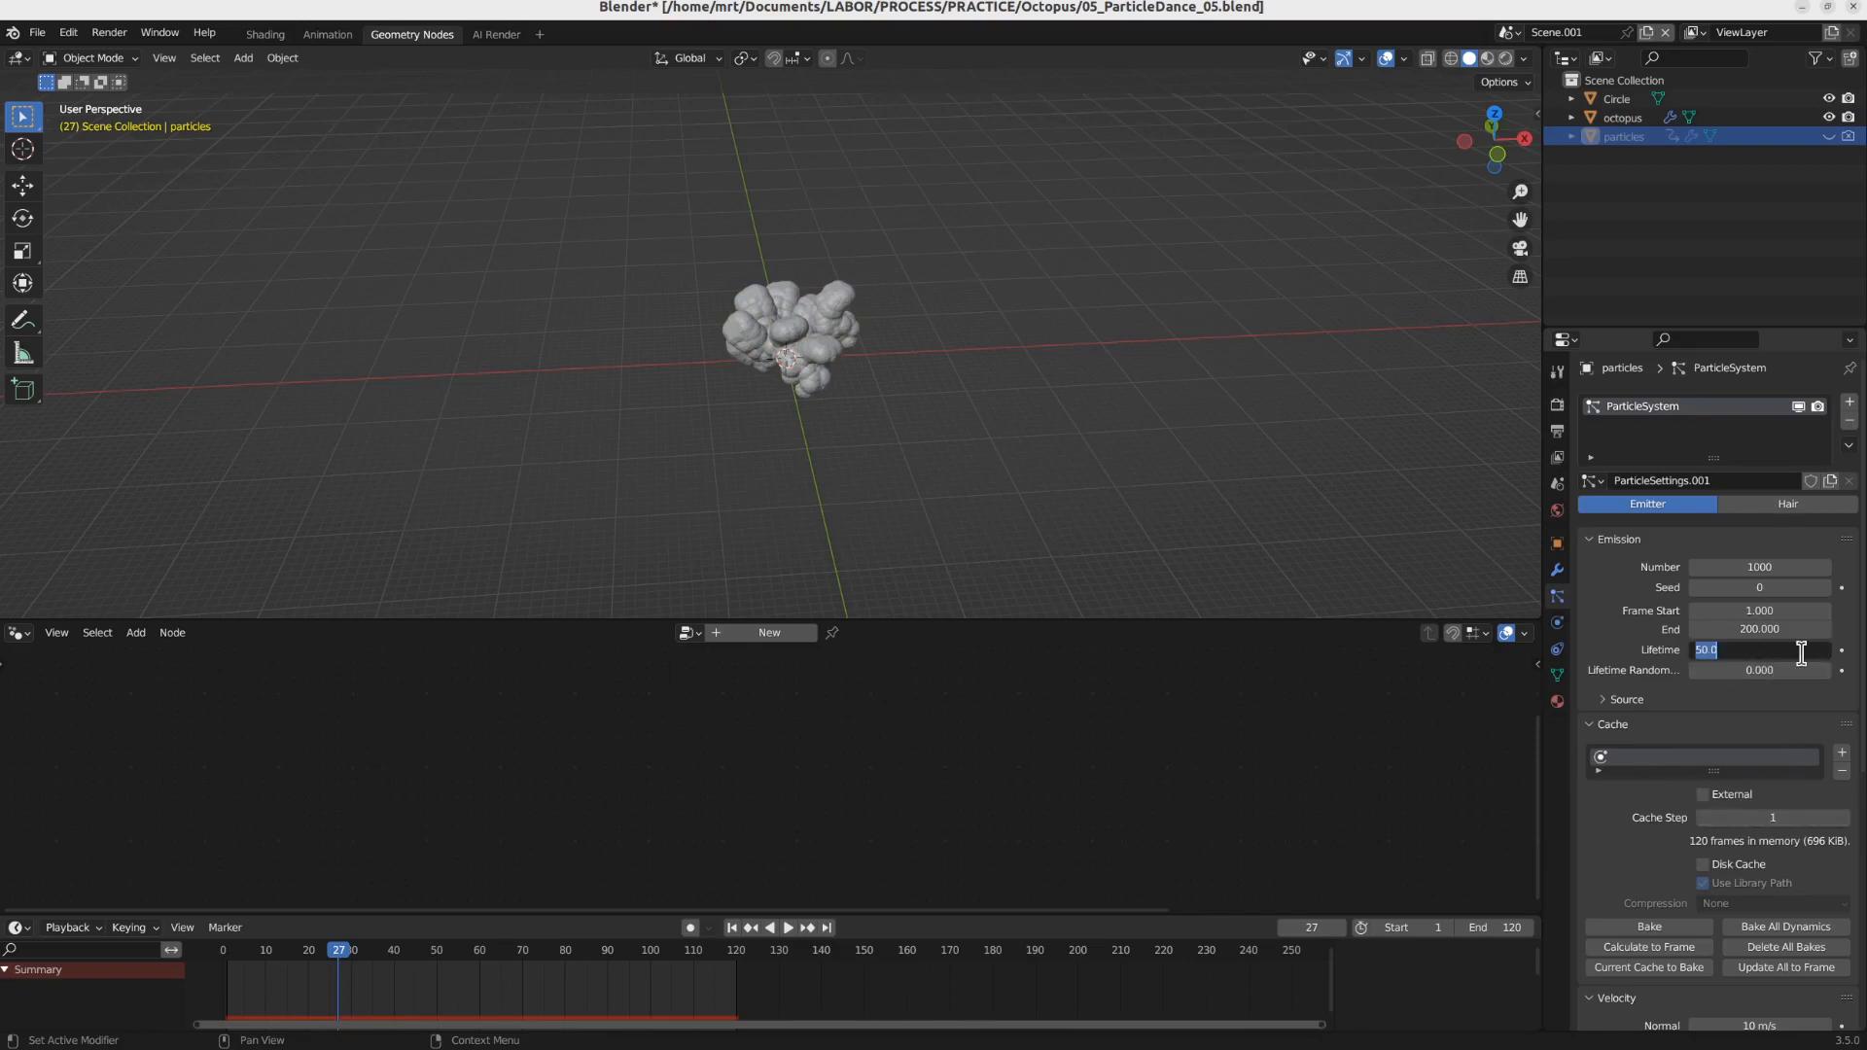
pyautogui.press('Return')
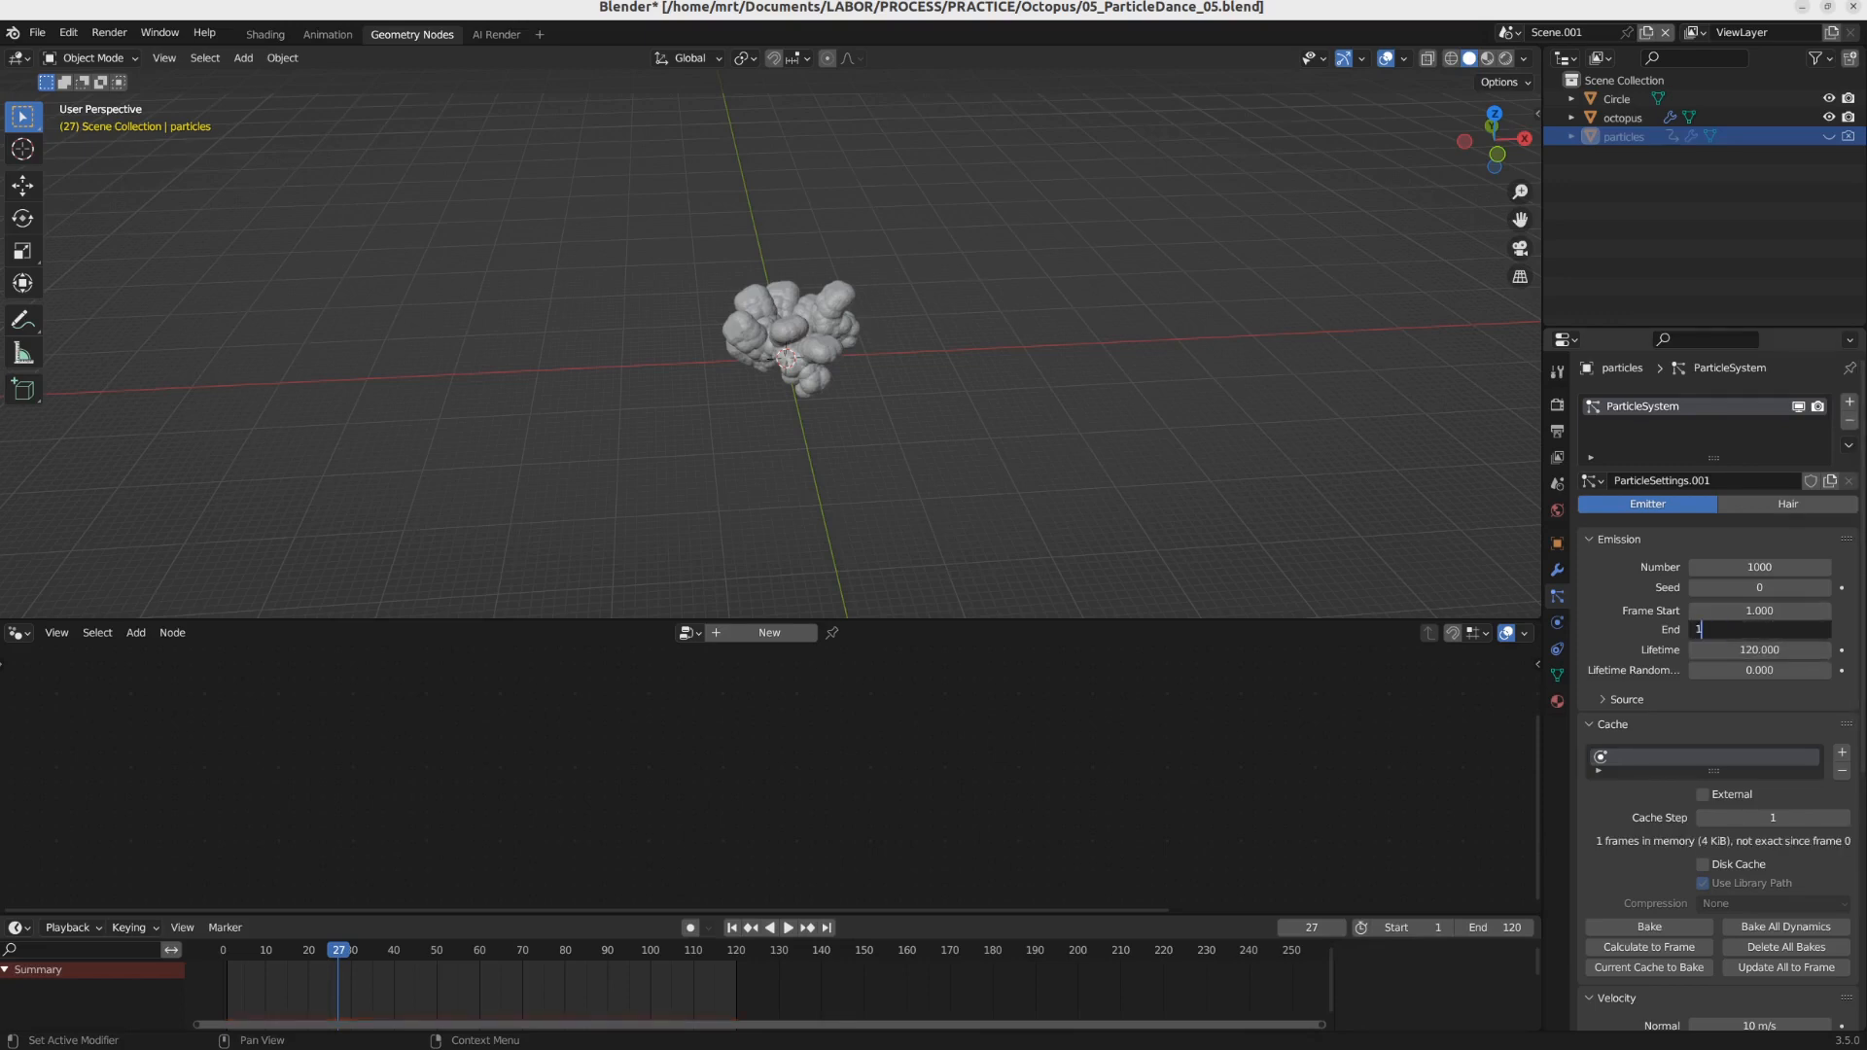
pyautogui.press('Return')
pyautogui.press('space')
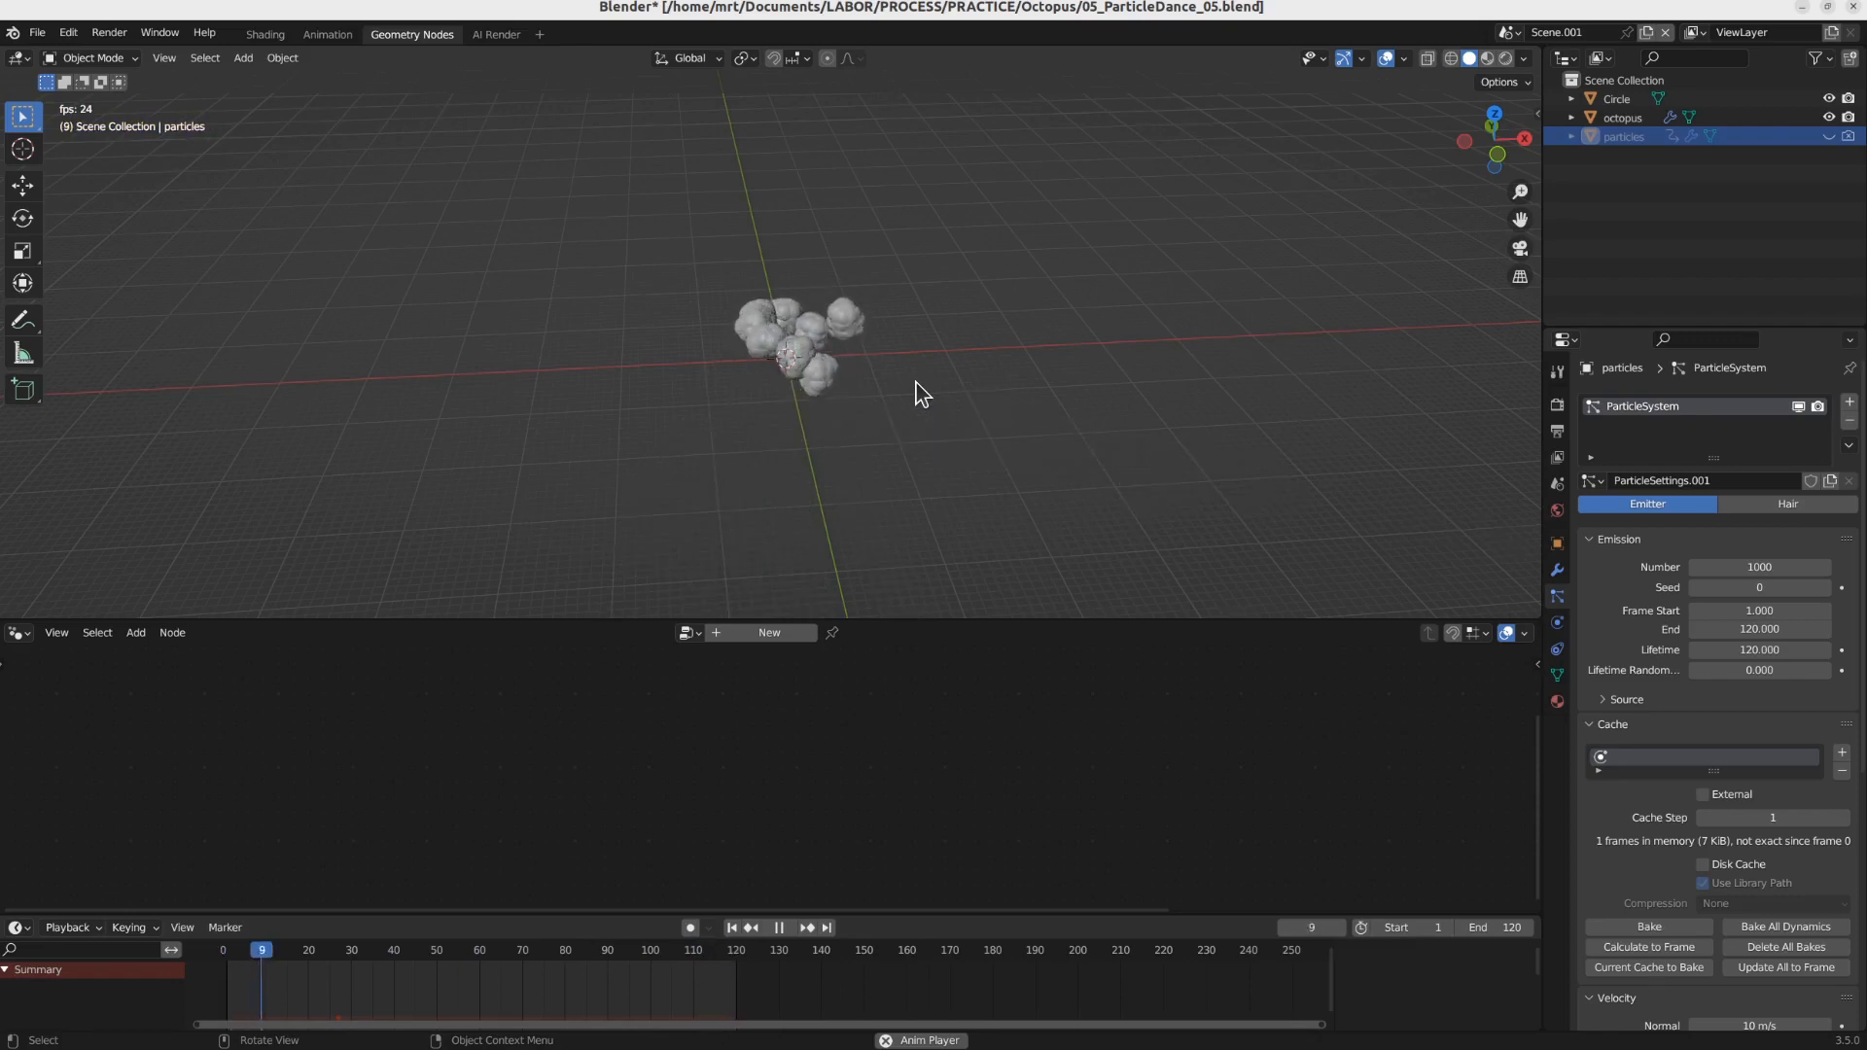
pyautogui.press('space')
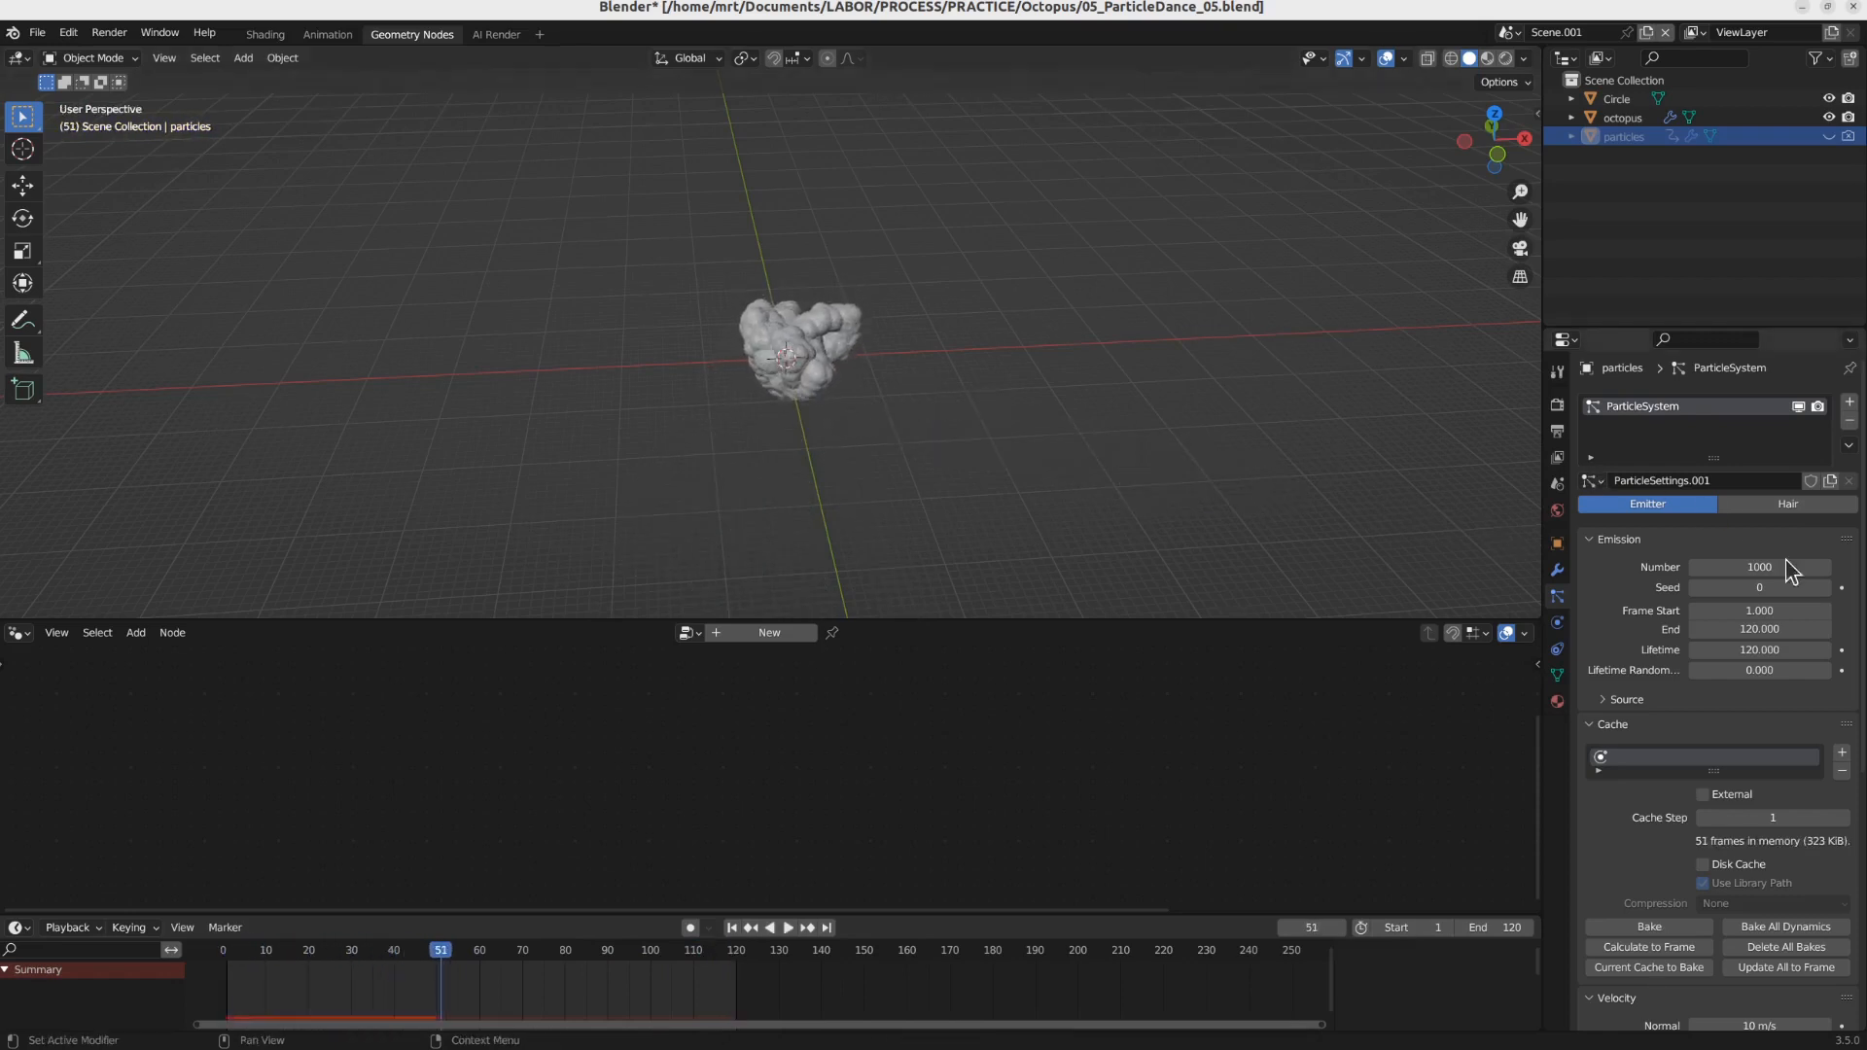
# Step: Set the particle emission's Frame Start to -120
pyautogui.click(1771, 610)
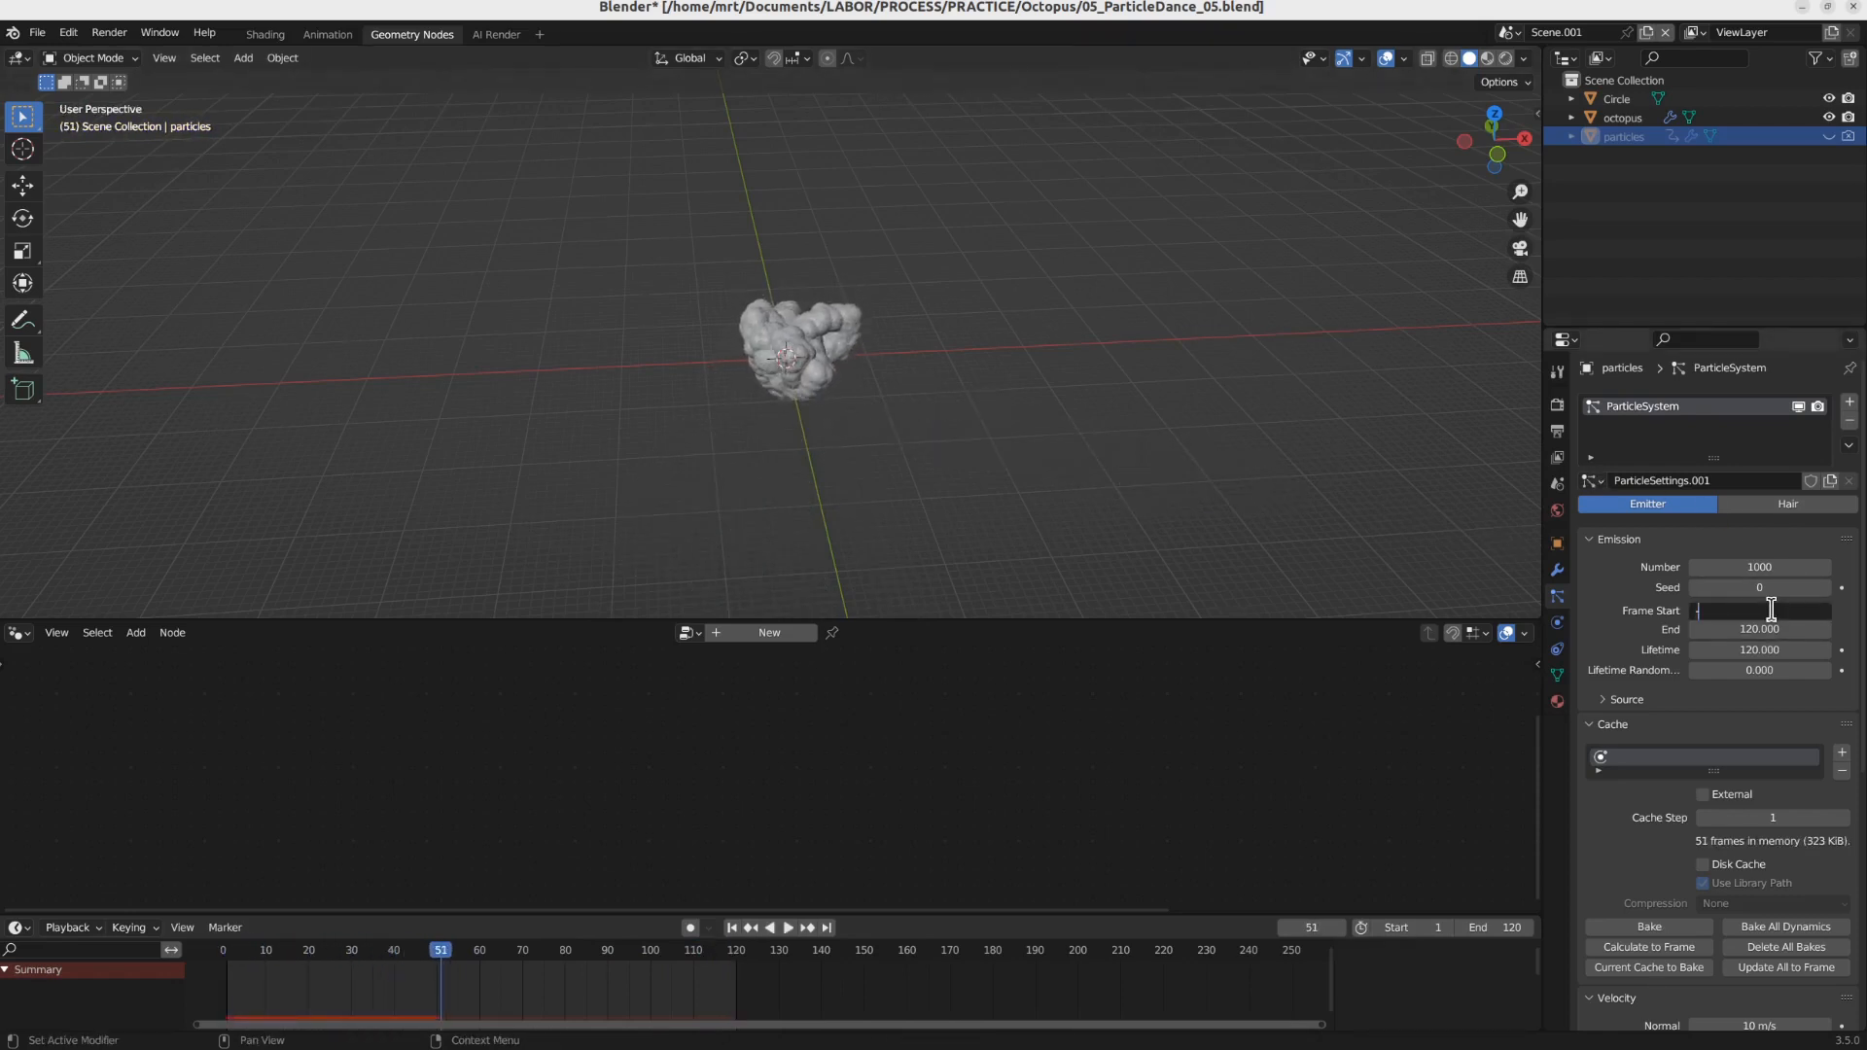
pyautogui.write('-120')
pyautogui.press('Return')
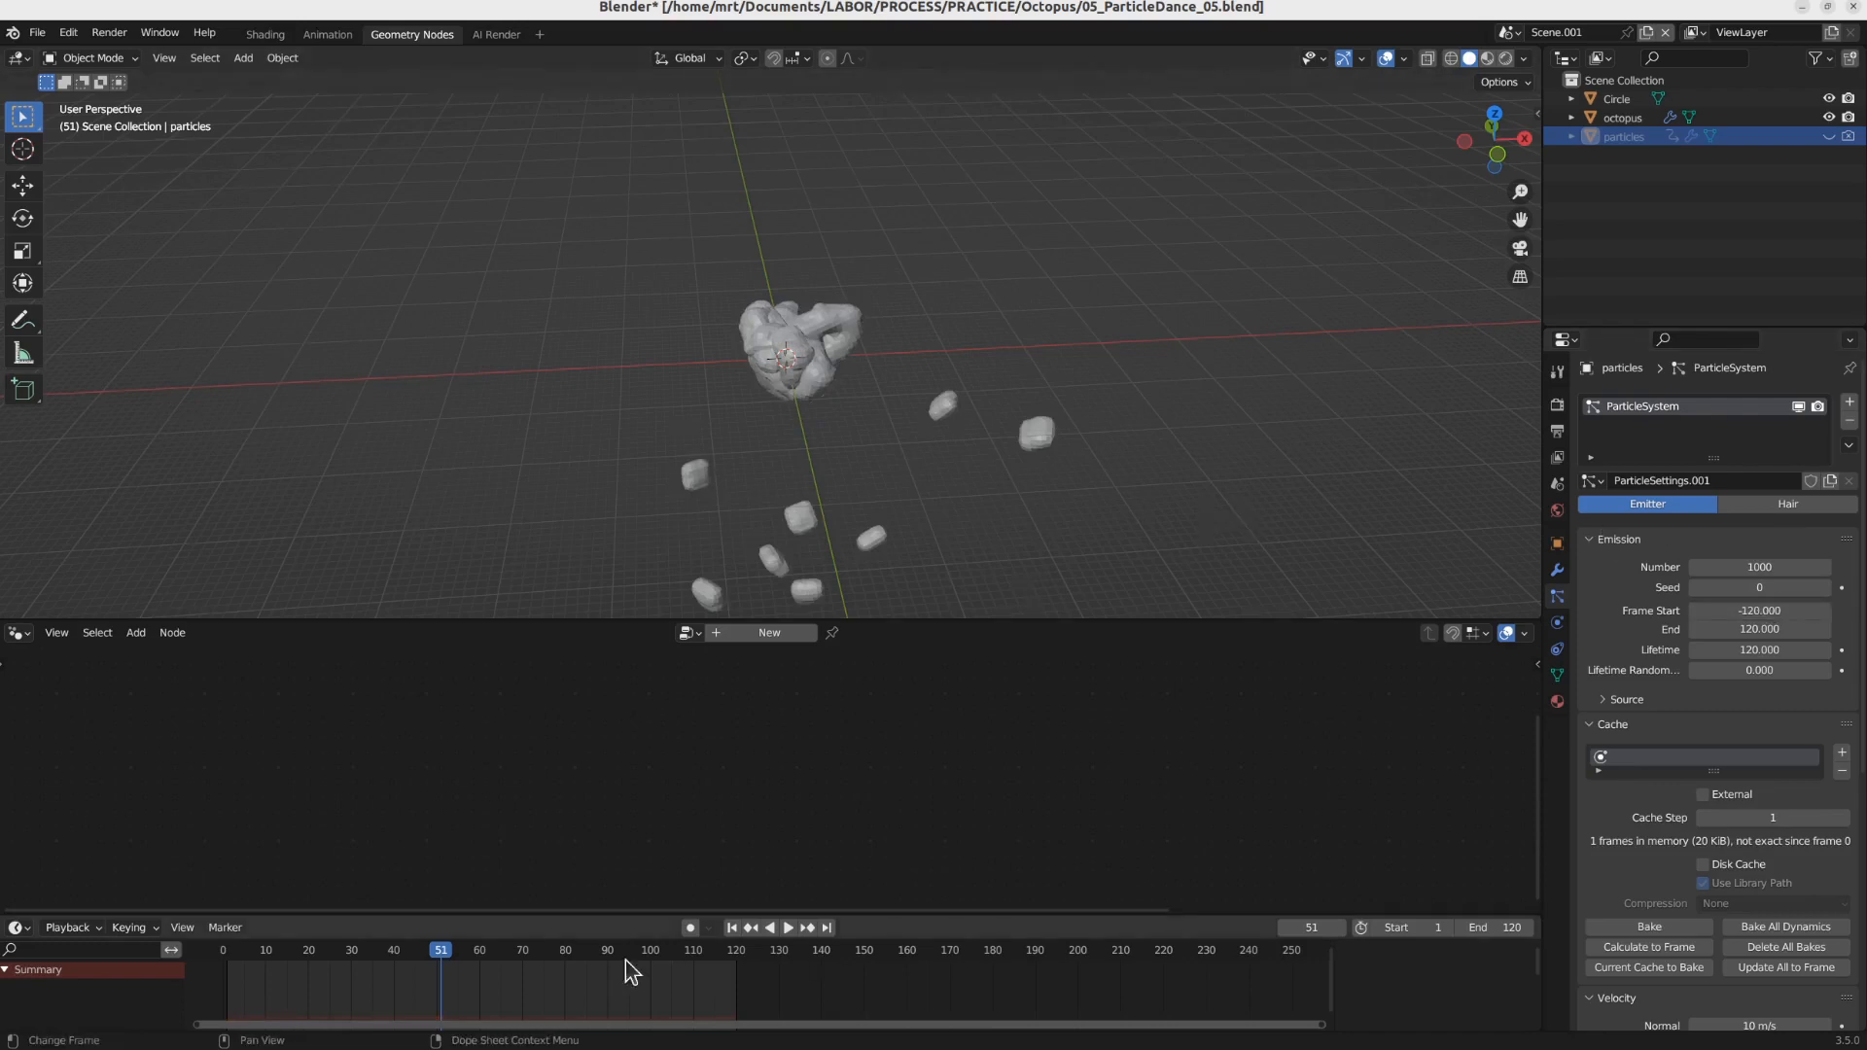
# Step: Play the animation from the first frame and check the arms with the whole octopus in view
pyautogui.click(732, 927)
pyautogui.press('space')
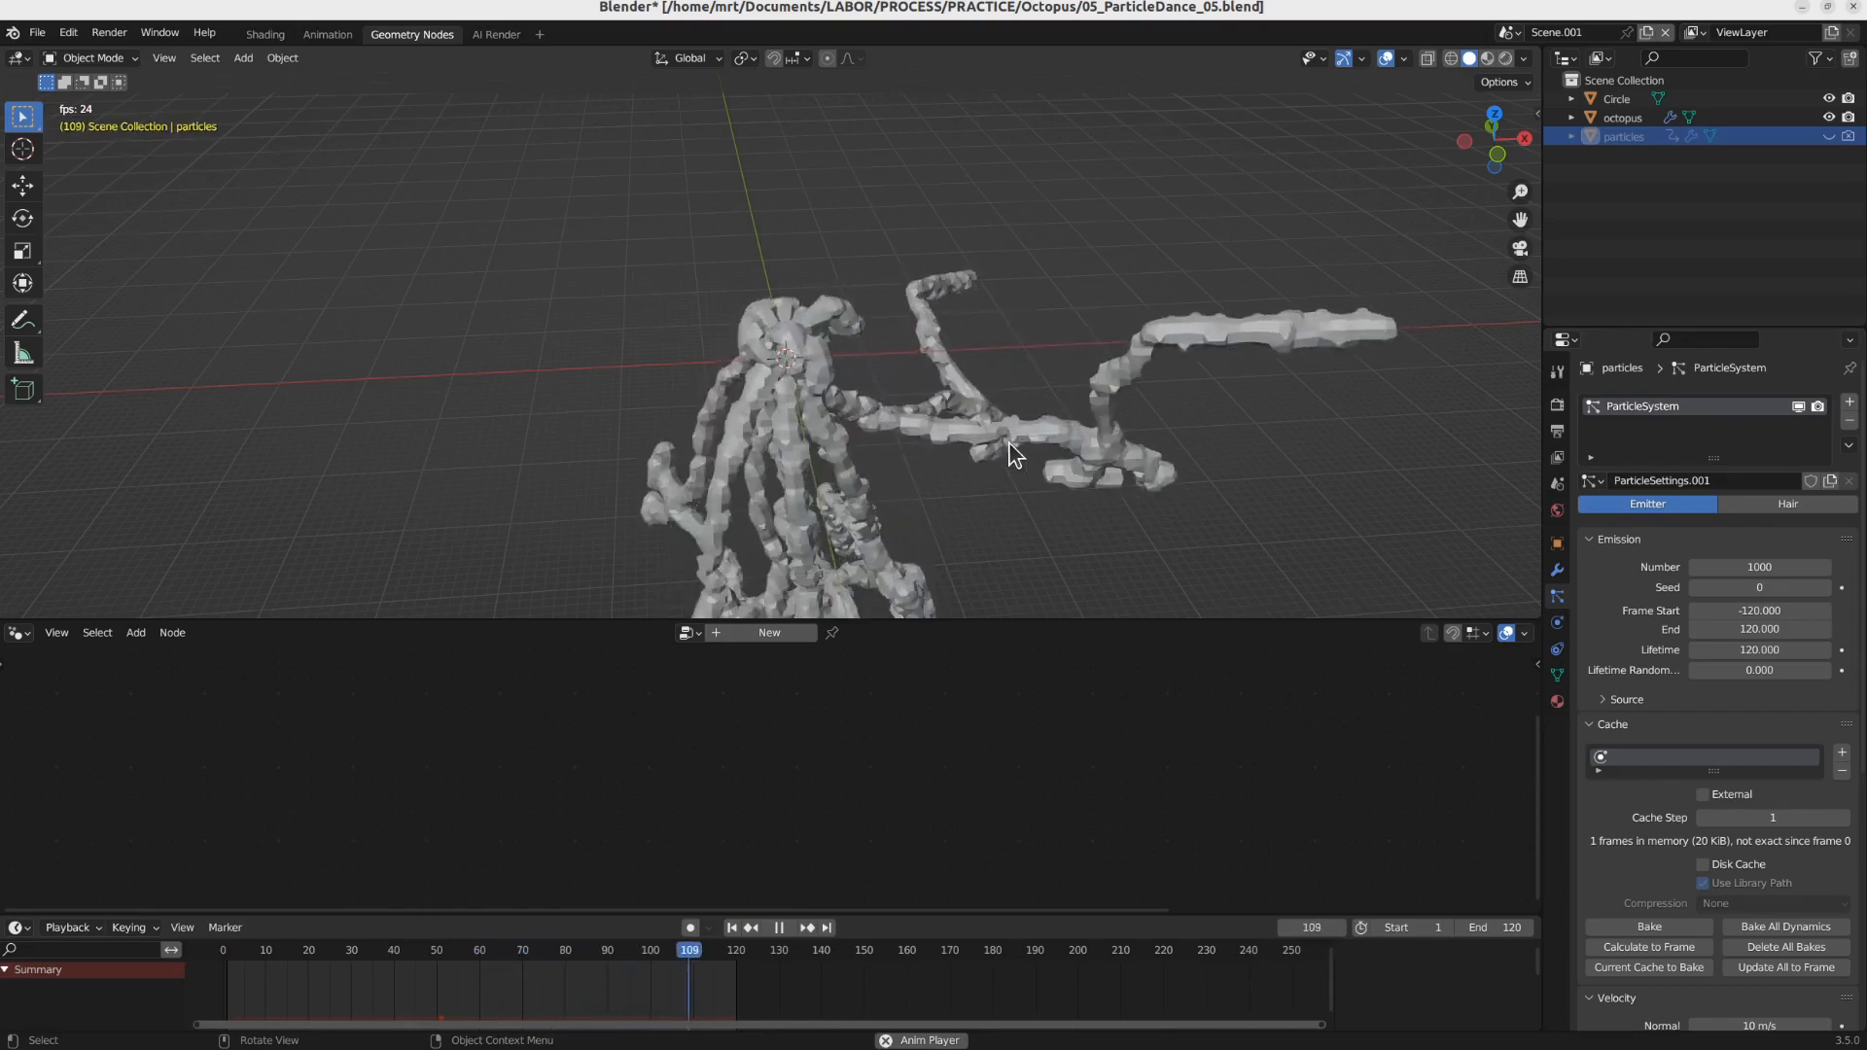
pyautogui.press('space')
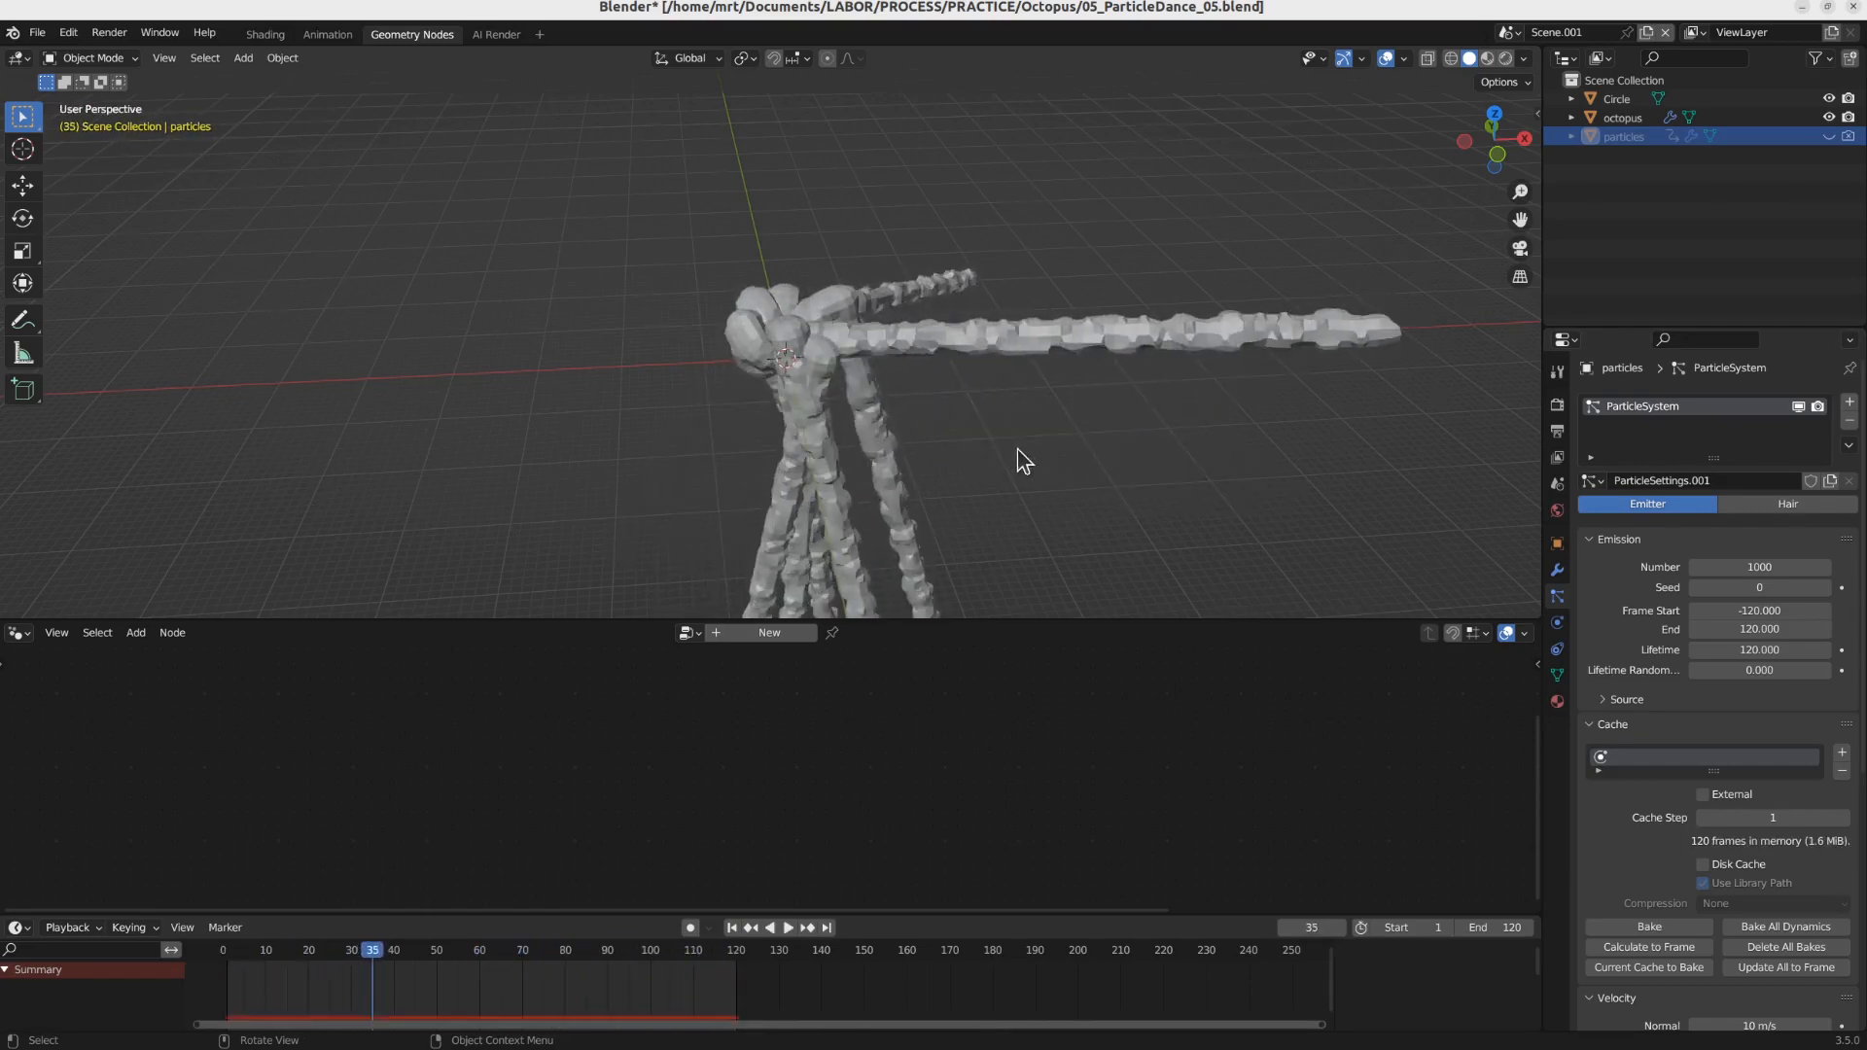
pyautogui.keyDown('shift'); pyautogui.moveTo(1074, 523); pyautogui.dragTo(1099, 450, button='middle'); pyautogui.keyUp('shift')
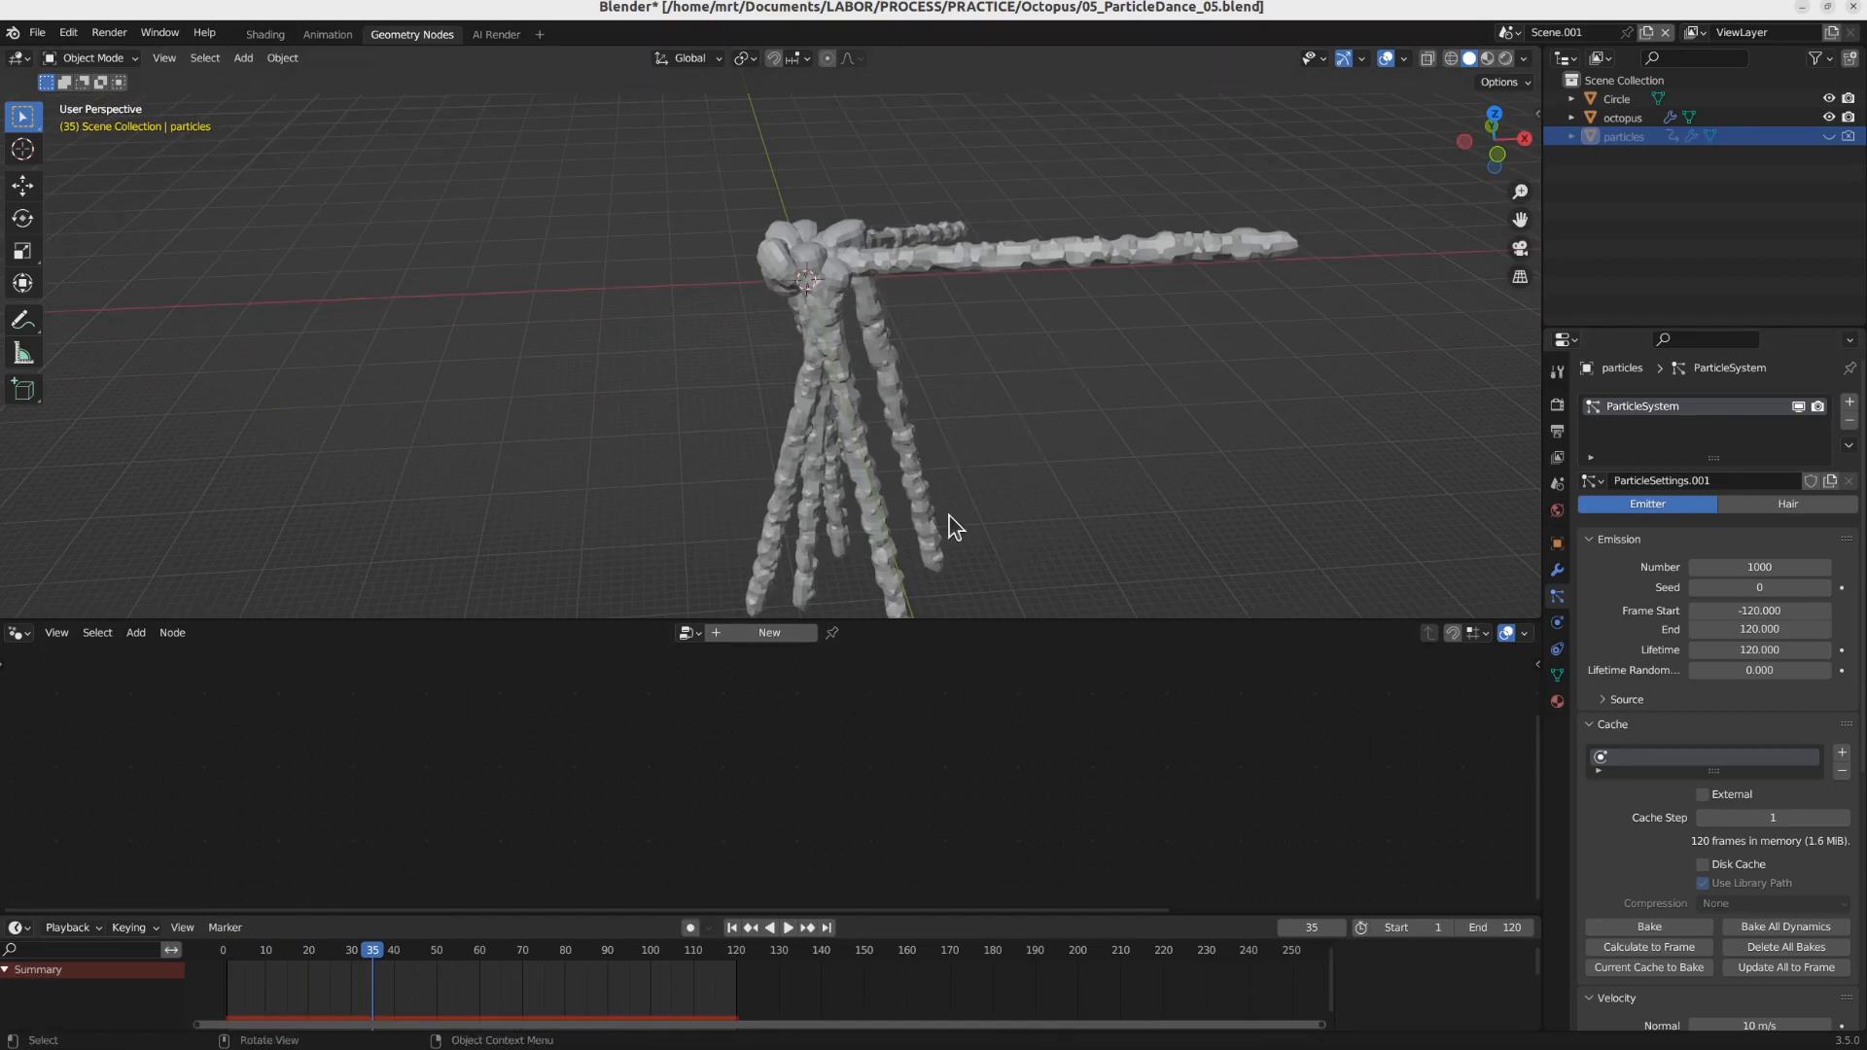
pyautogui.press('space')
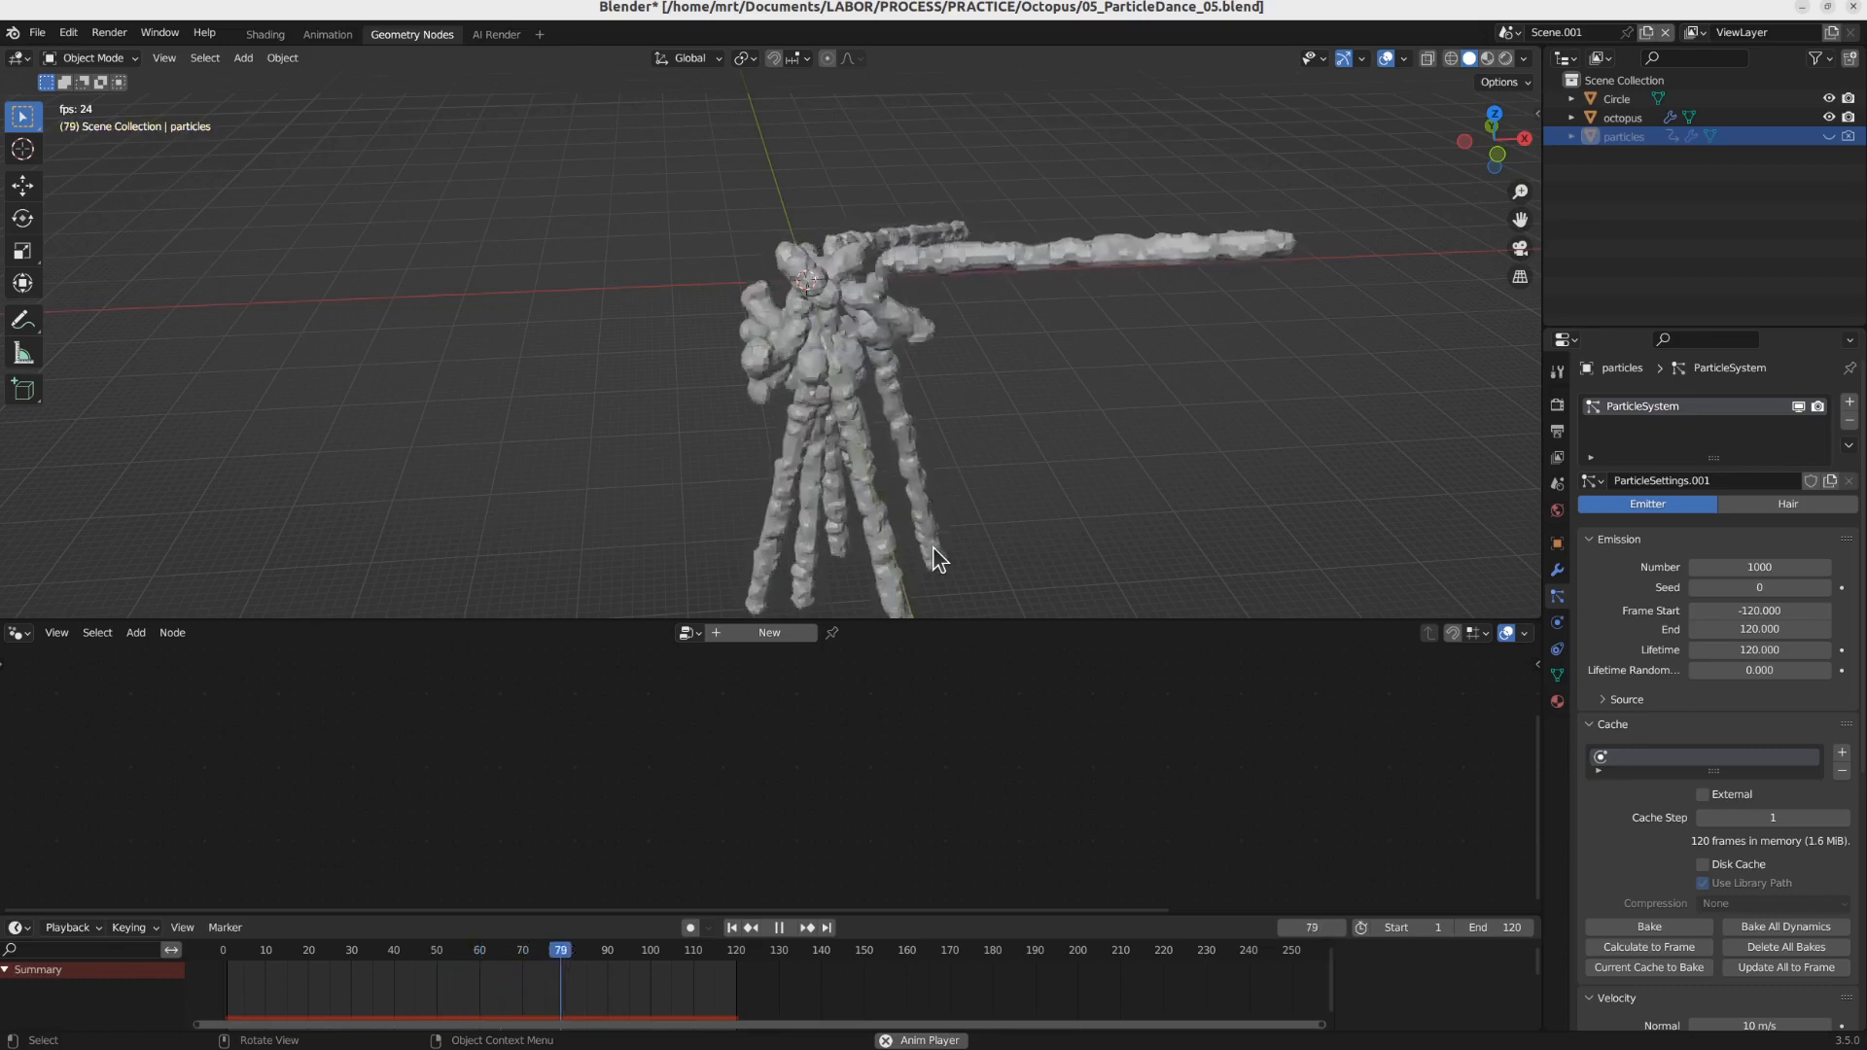
pyautogui.press('space')
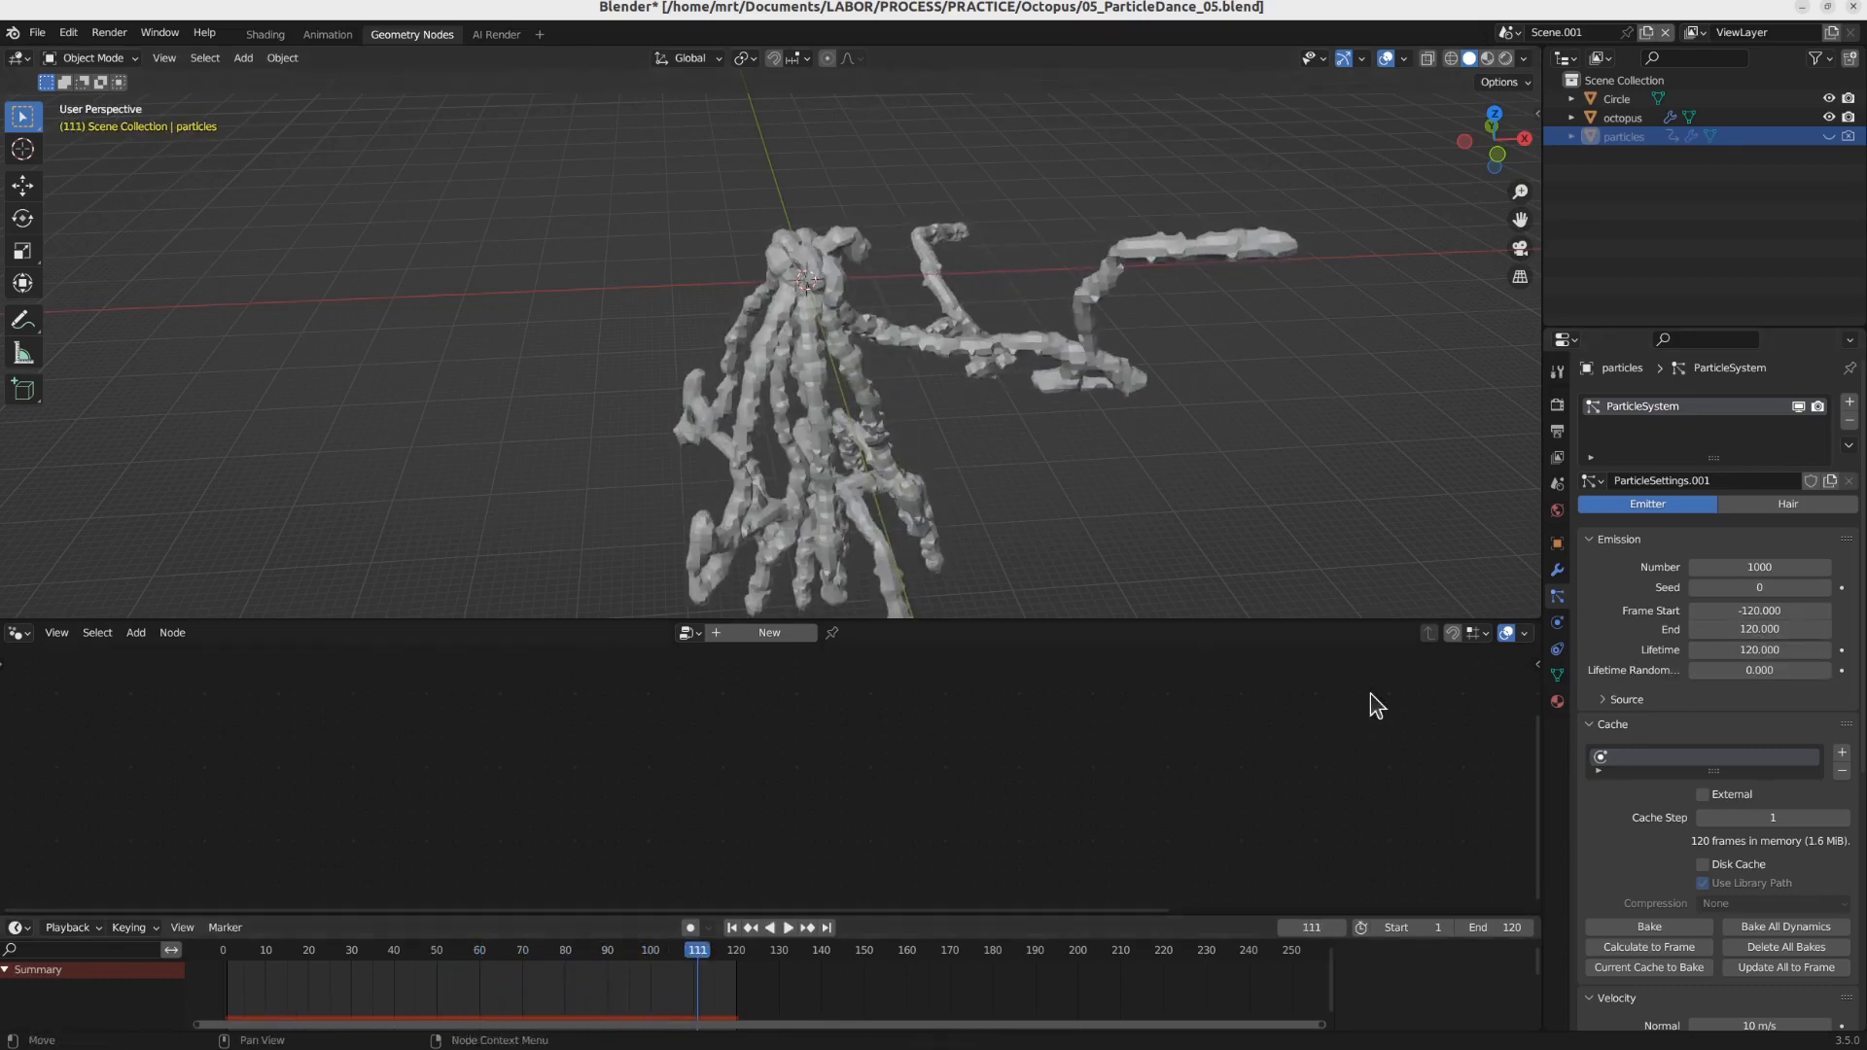
# Step: Set the particle emission's Frame Start to 1
pyautogui.click(1779, 609)
pyautogui.write('1')
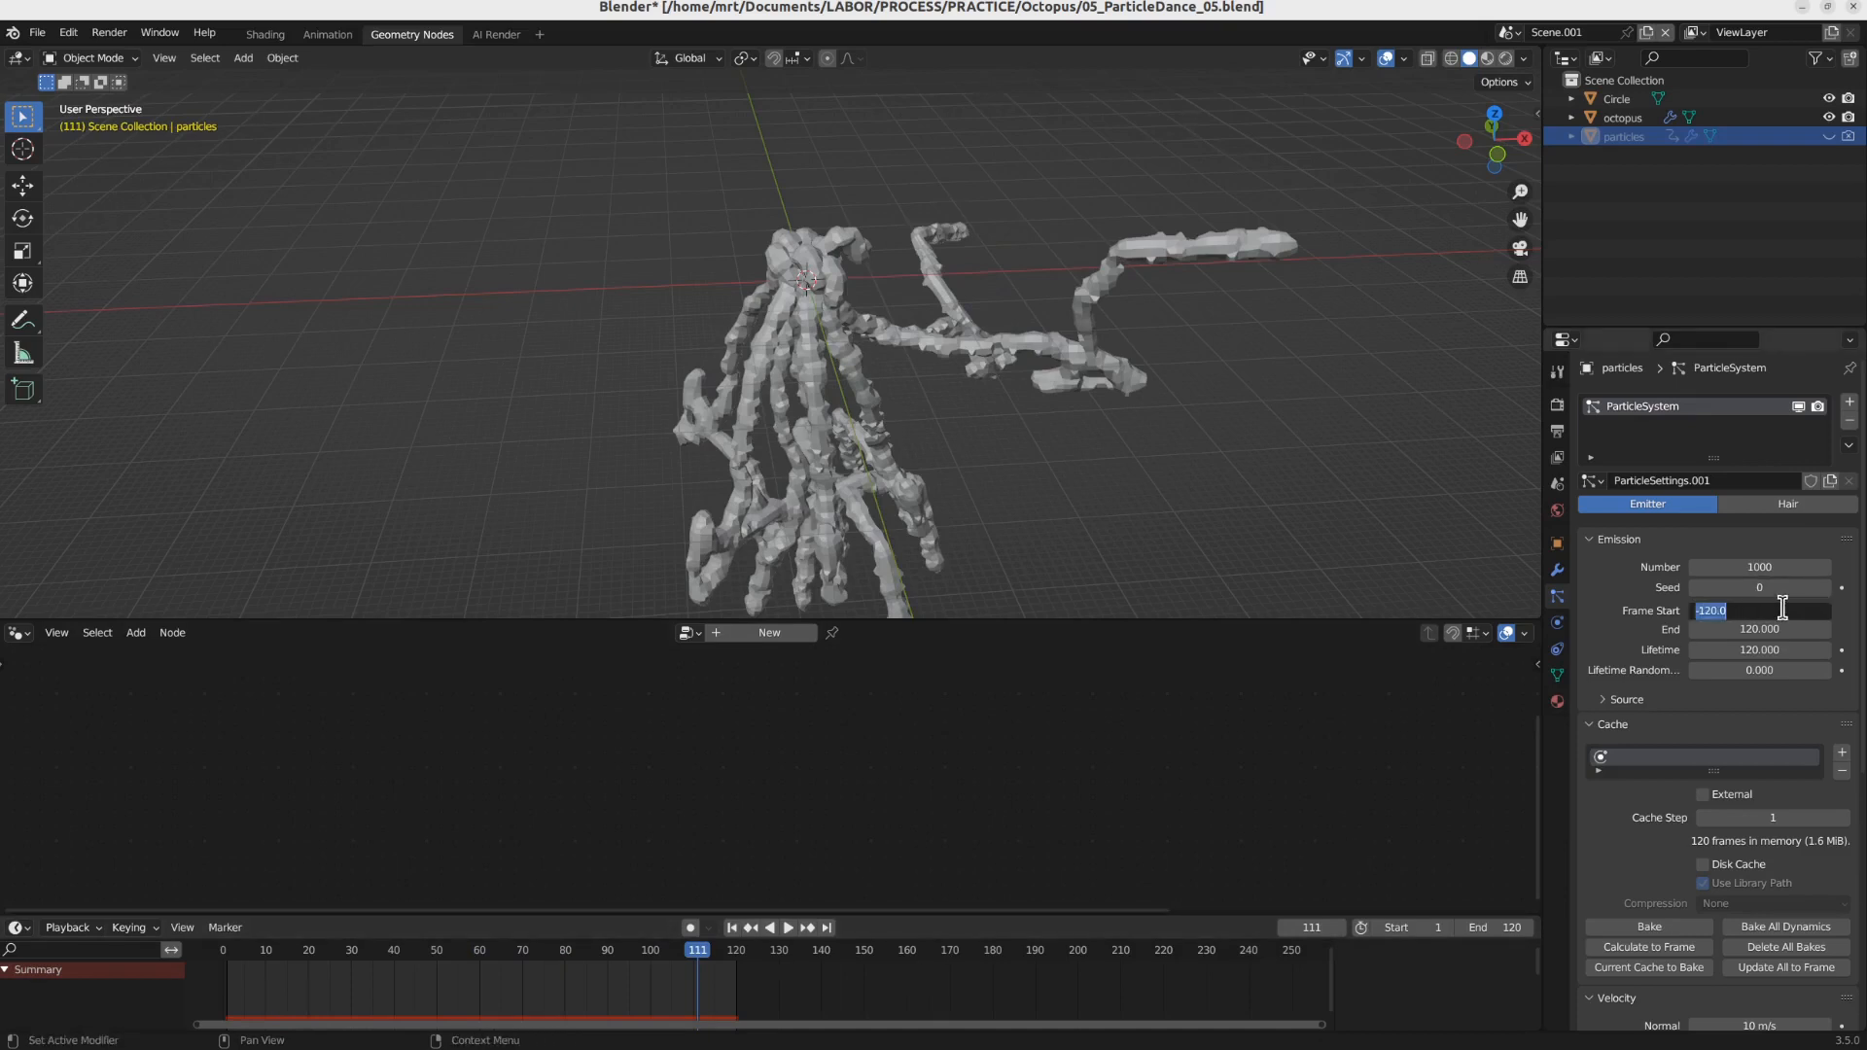
pyautogui.press('Return')
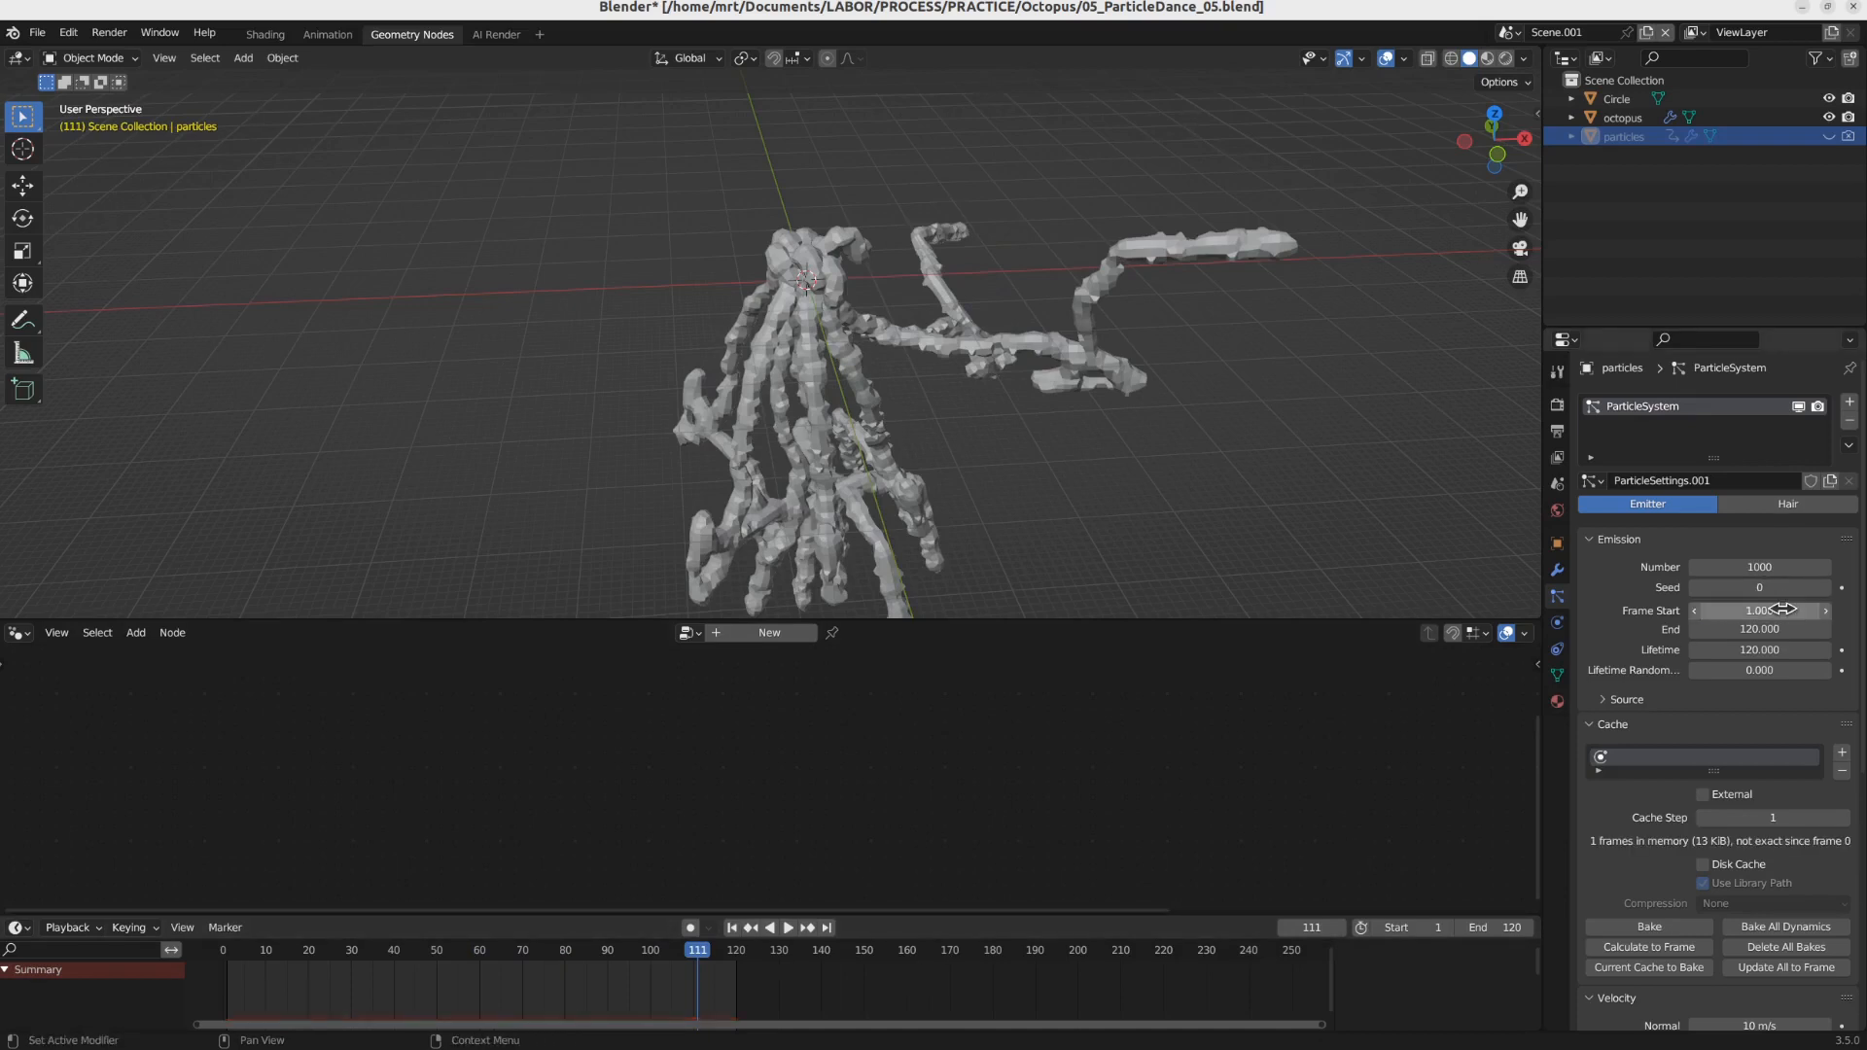
# Step: Set the scene's output frame range to start at 60 and end at 180
pyautogui.click(1556, 406)
pyautogui.click(1556, 430)
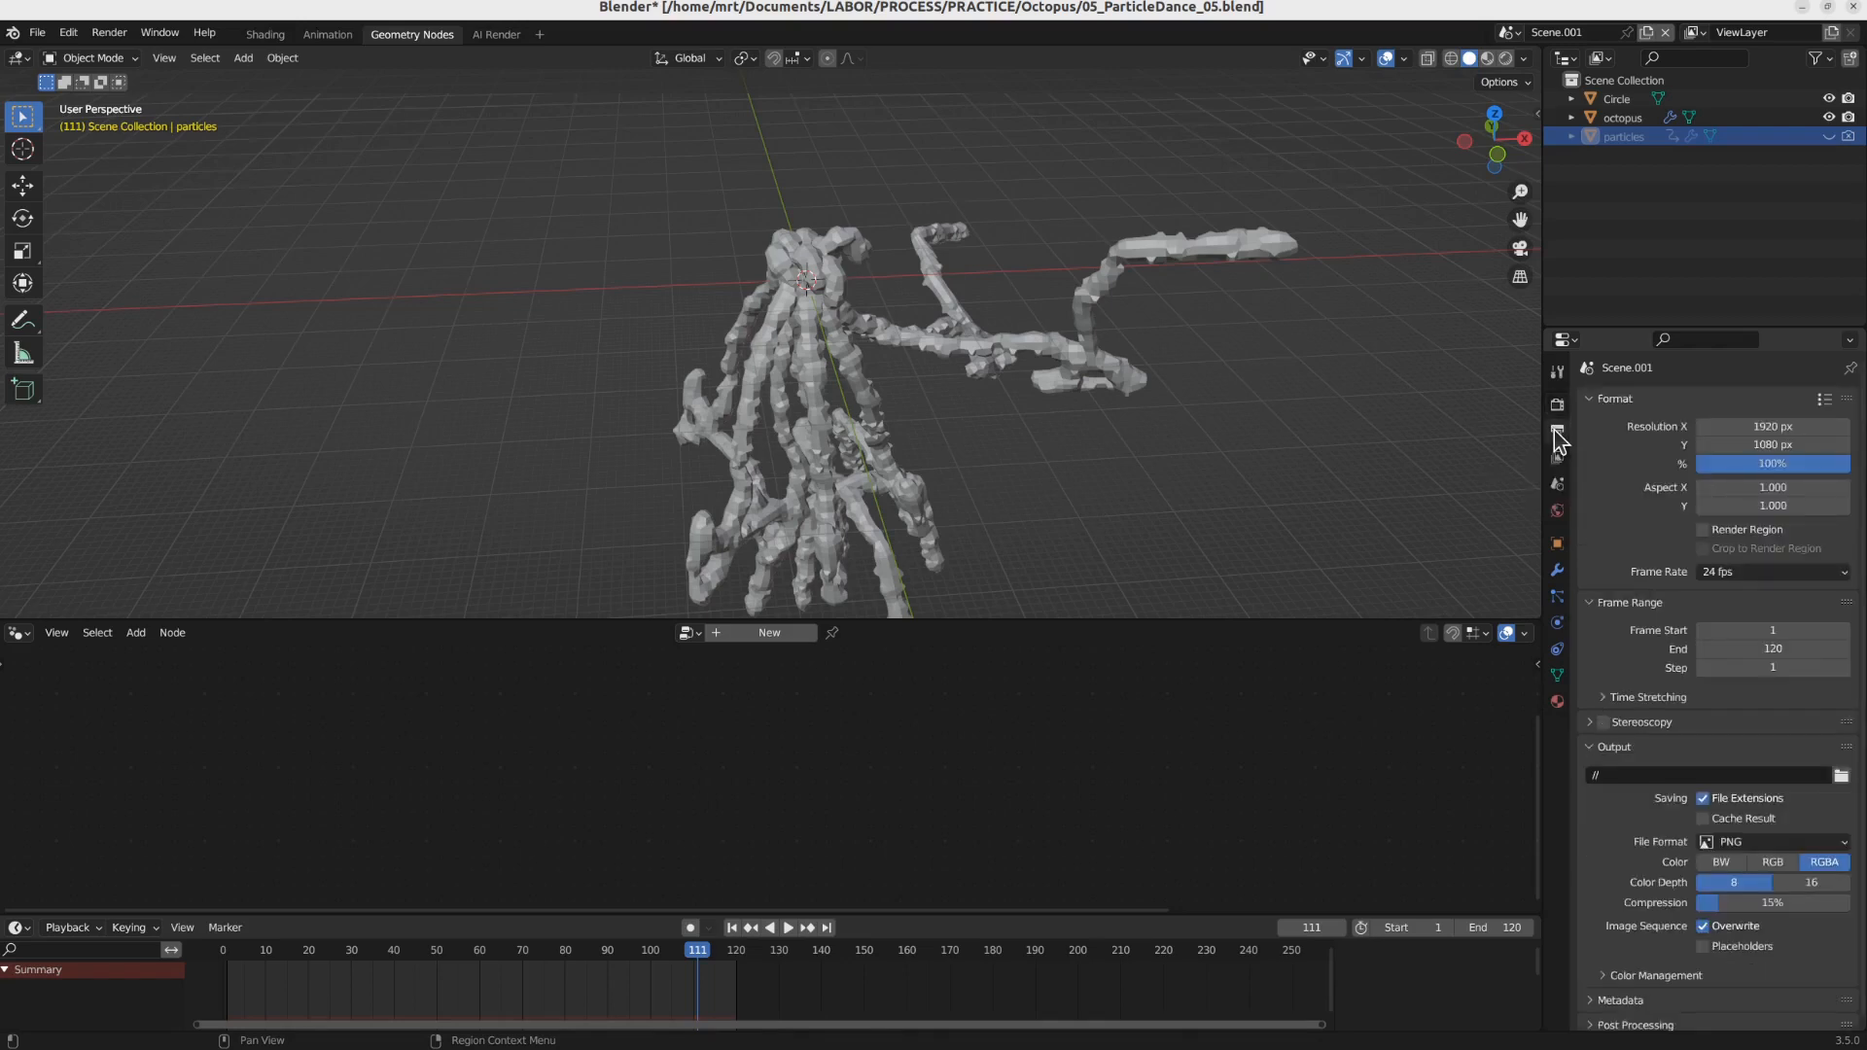
pyautogui.click(1783, 638)
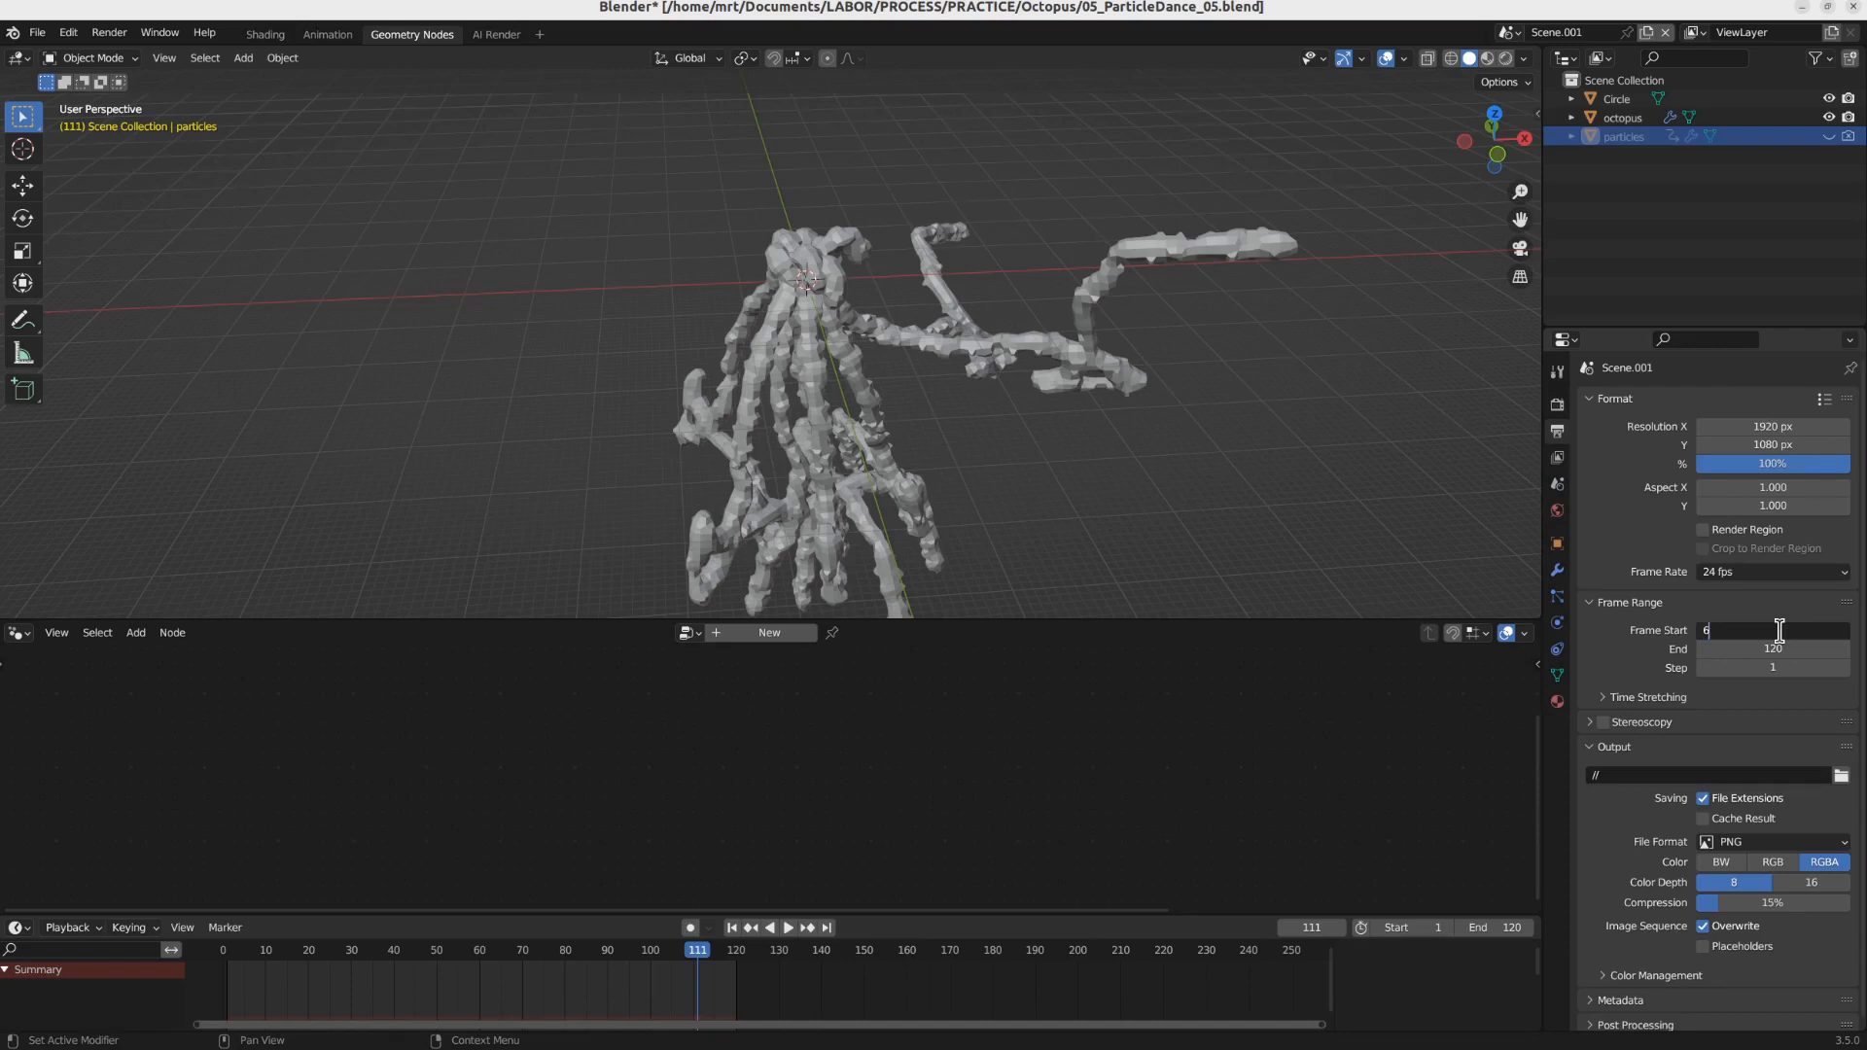
pyautogui.press('Return')
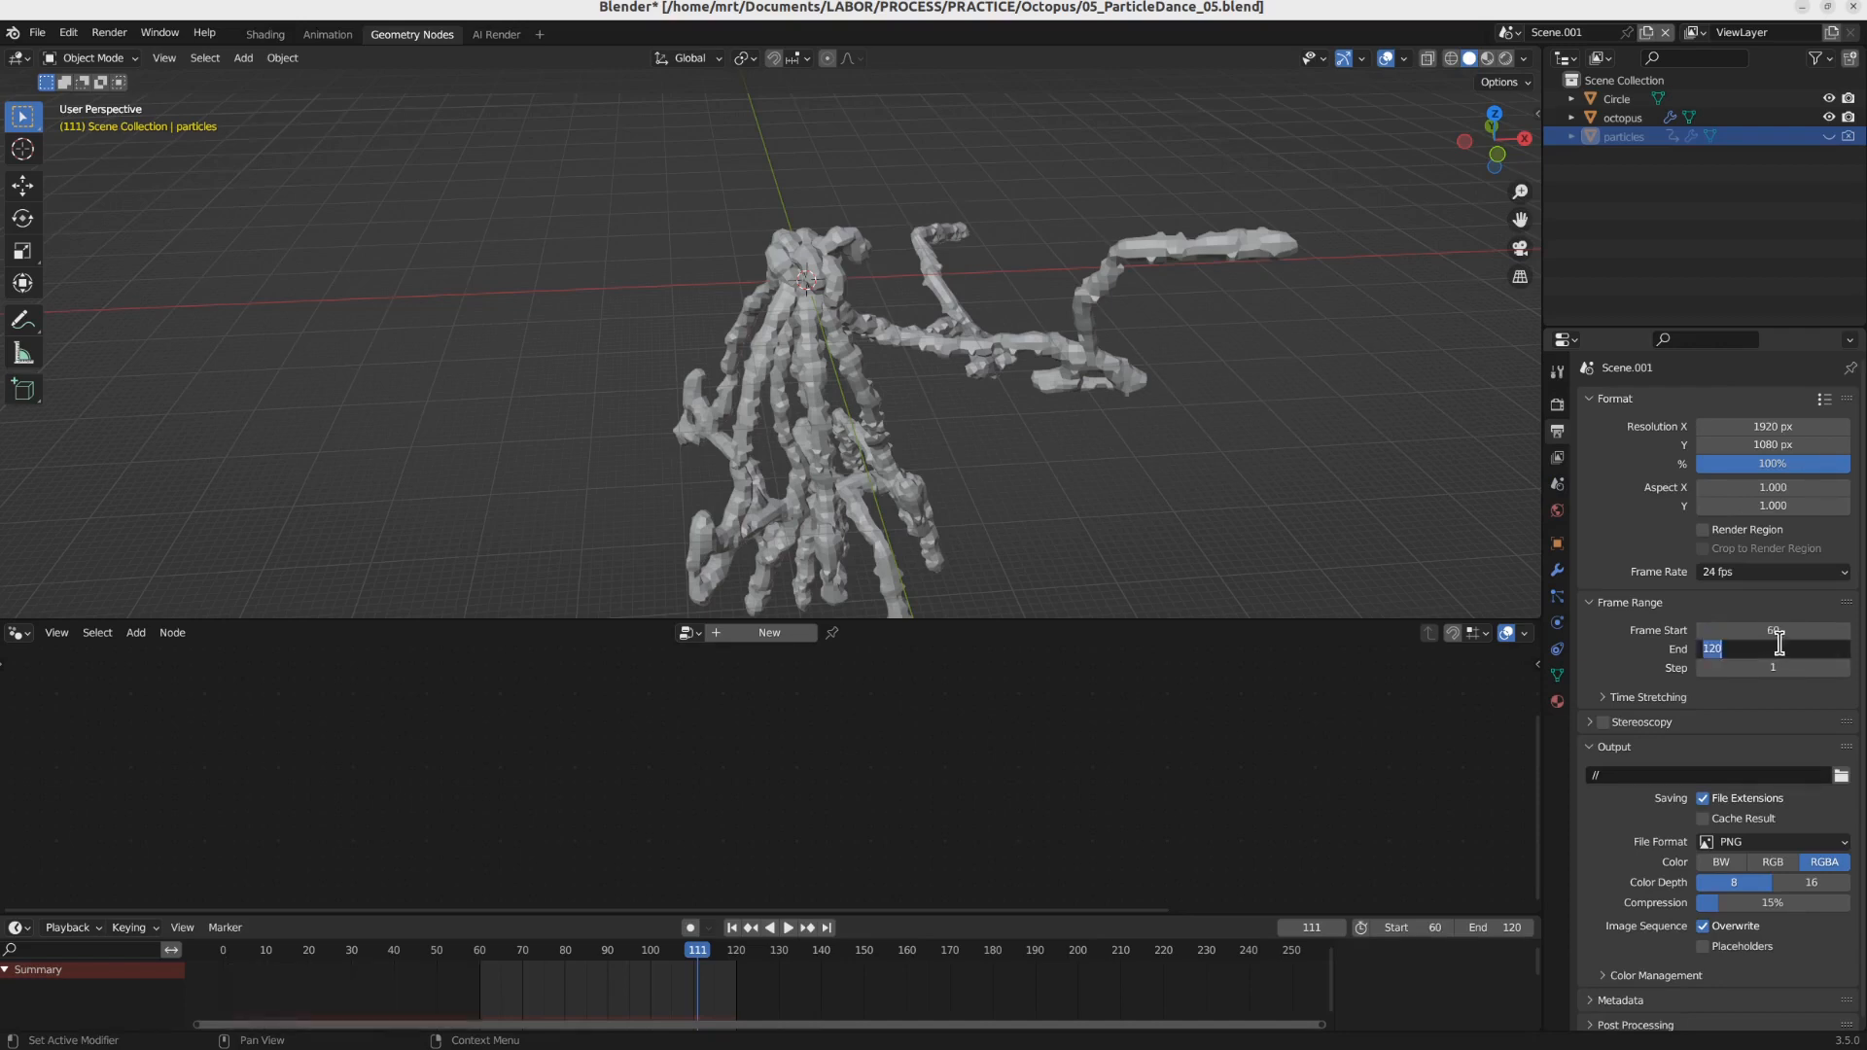
pyautogui.press('Return')
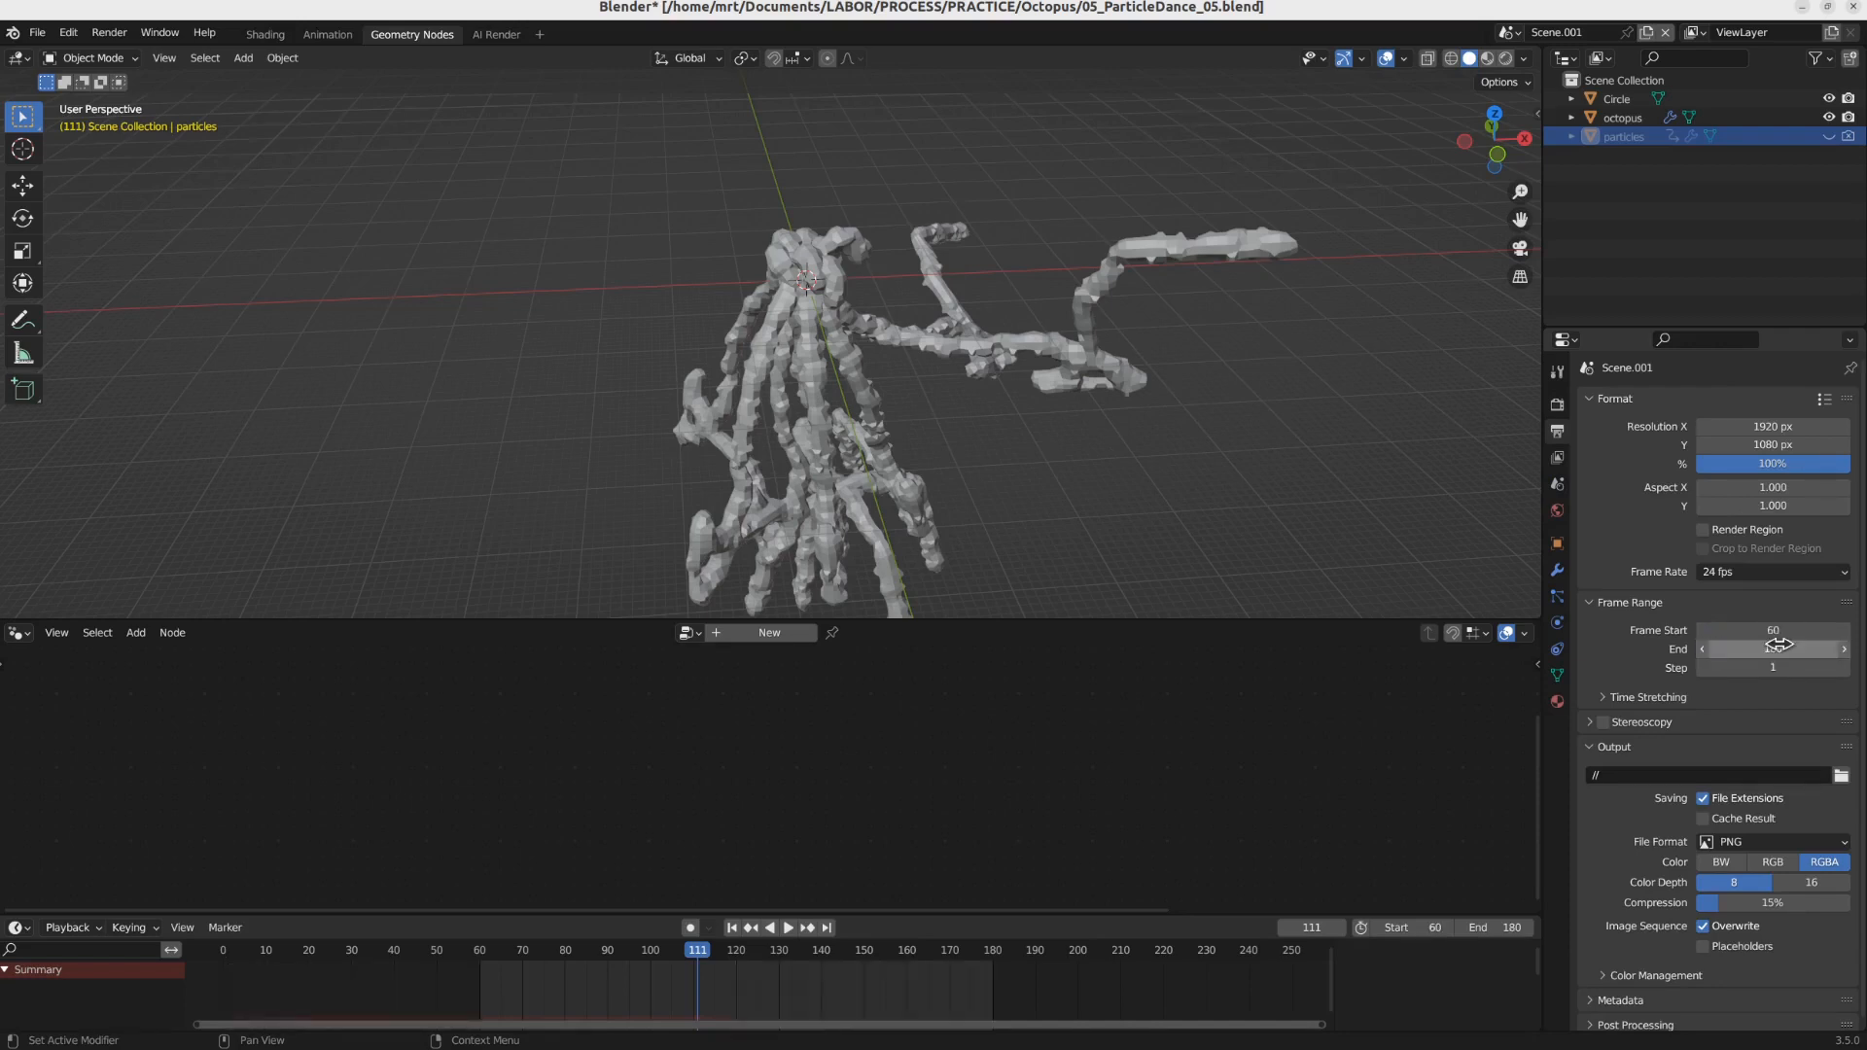
# Step: Play the animation from about frame 60 to check the octopus within the new frame range
pyautogui.click(479, 950)
pyautogui.press('space')
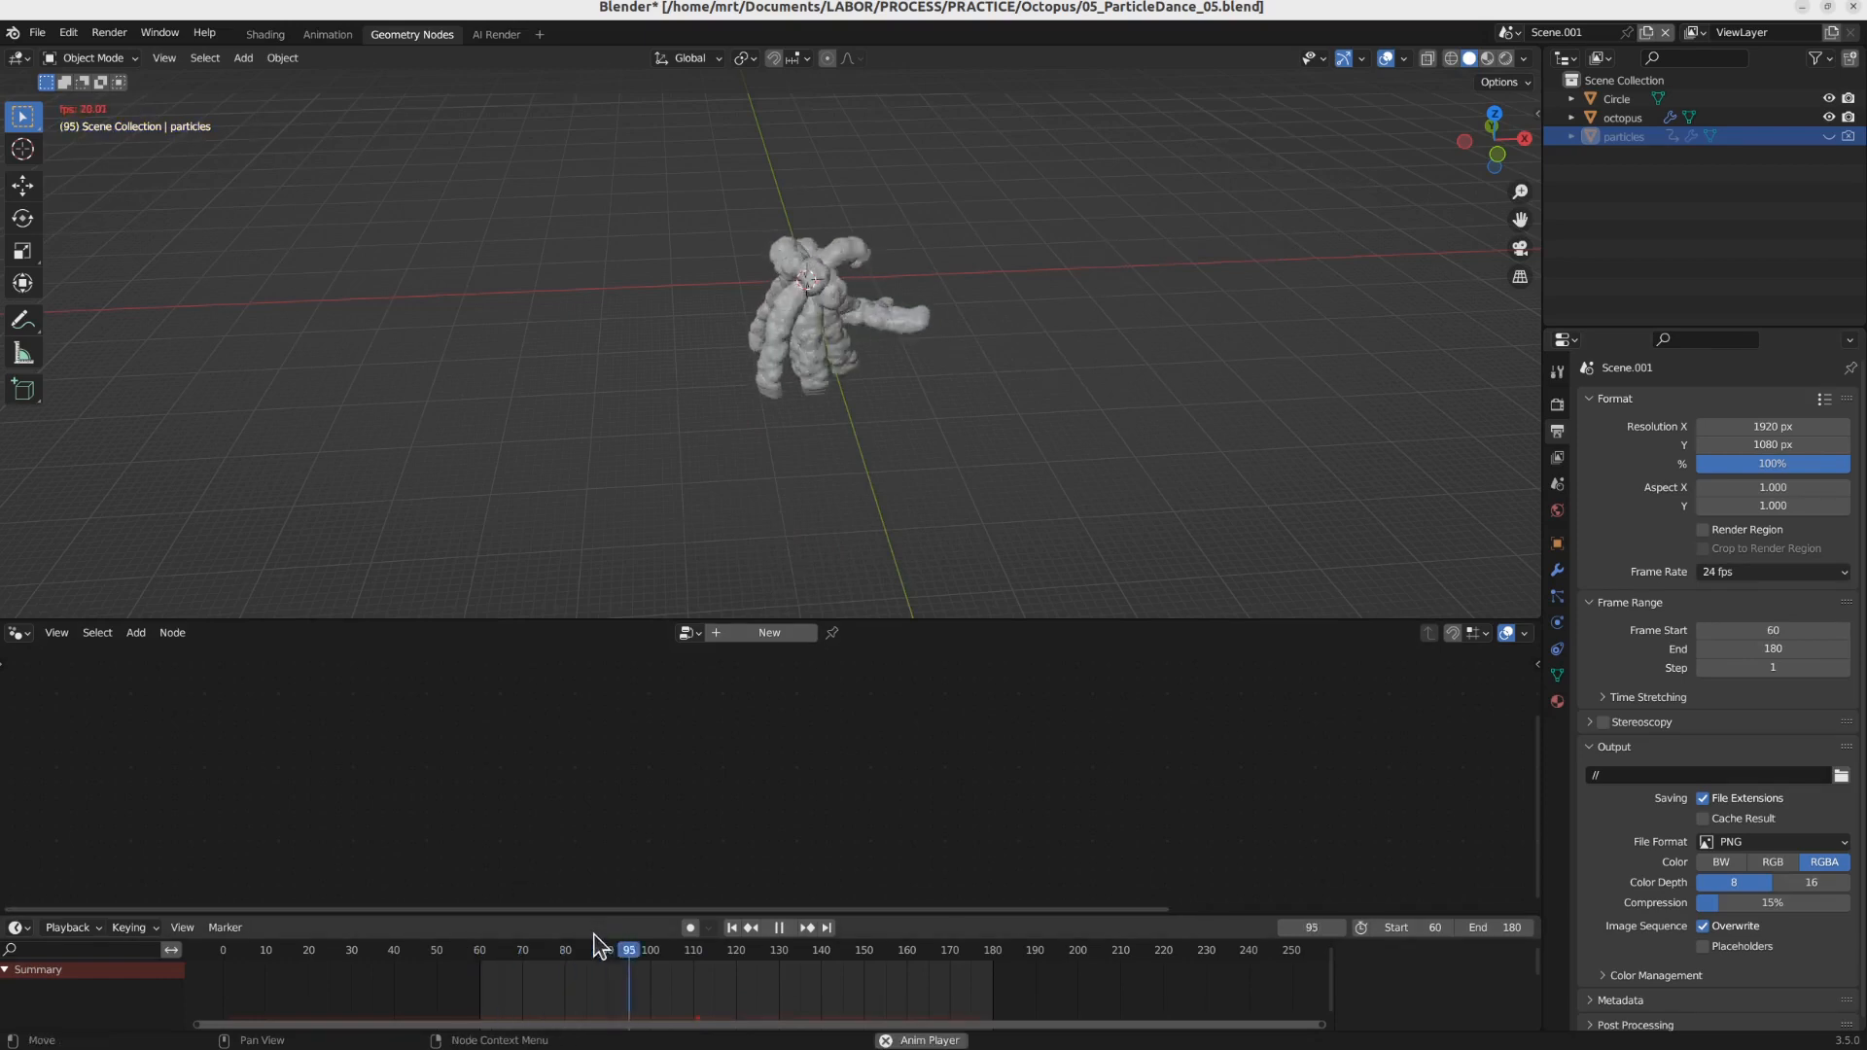
pyautogui.click(483, 951)
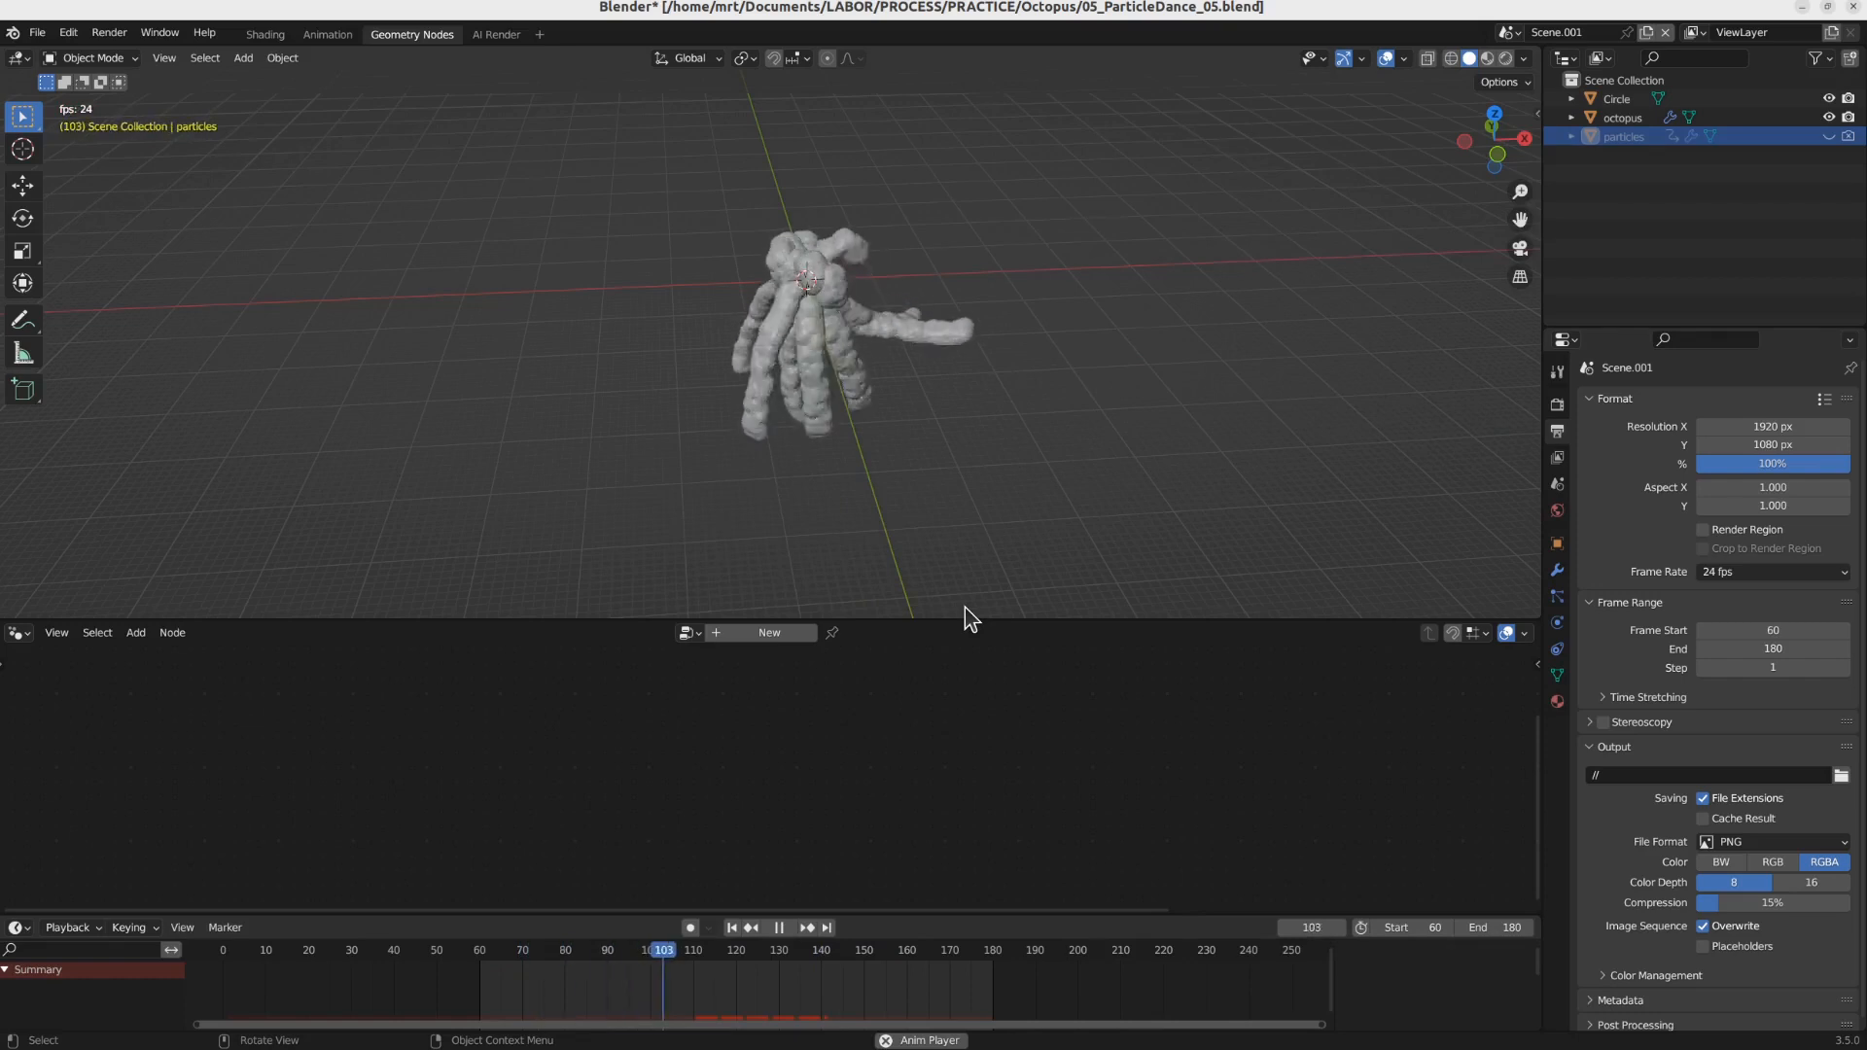
pyautogui.press('space')
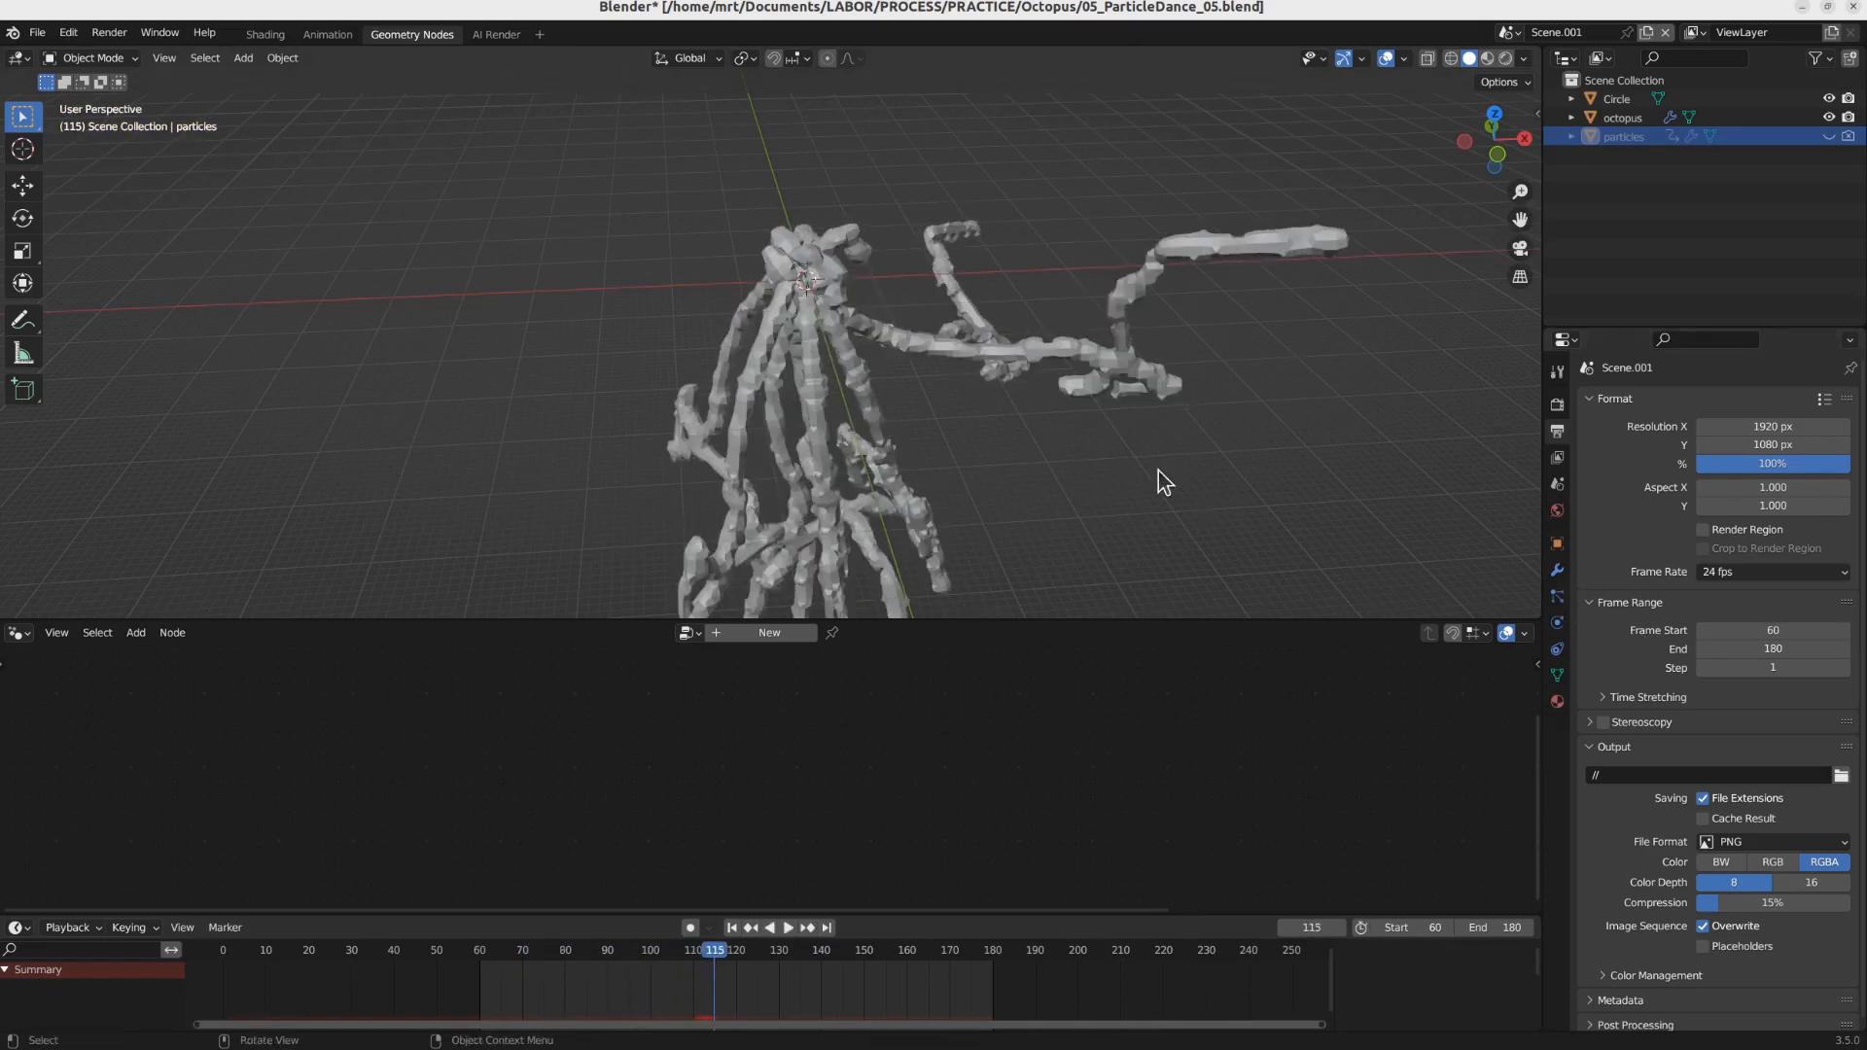
# Step: Set the particle emission's Lifetime to 60 and replay the animation from the range's first frame
pyautogui.click(1556, 596)
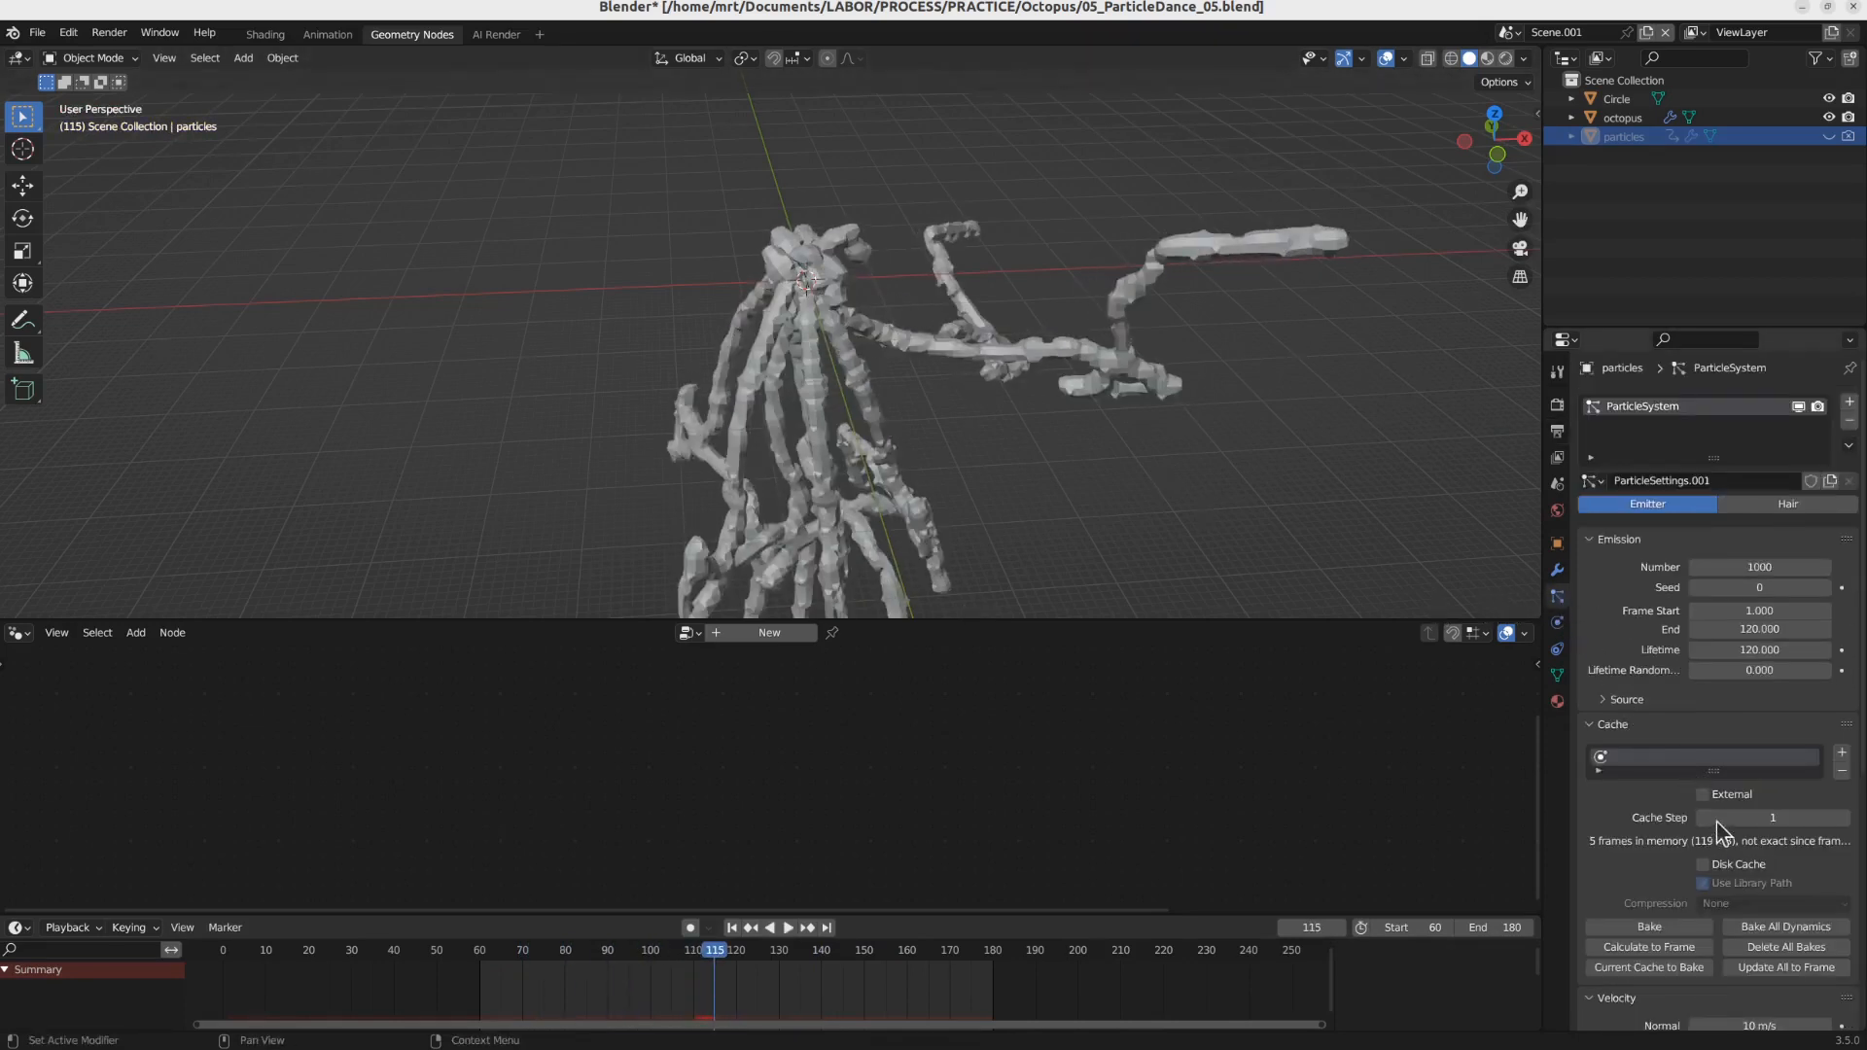
pyautogui.click(1763, 650)
pyautogui.write('60')
pyautogui.press('Return')
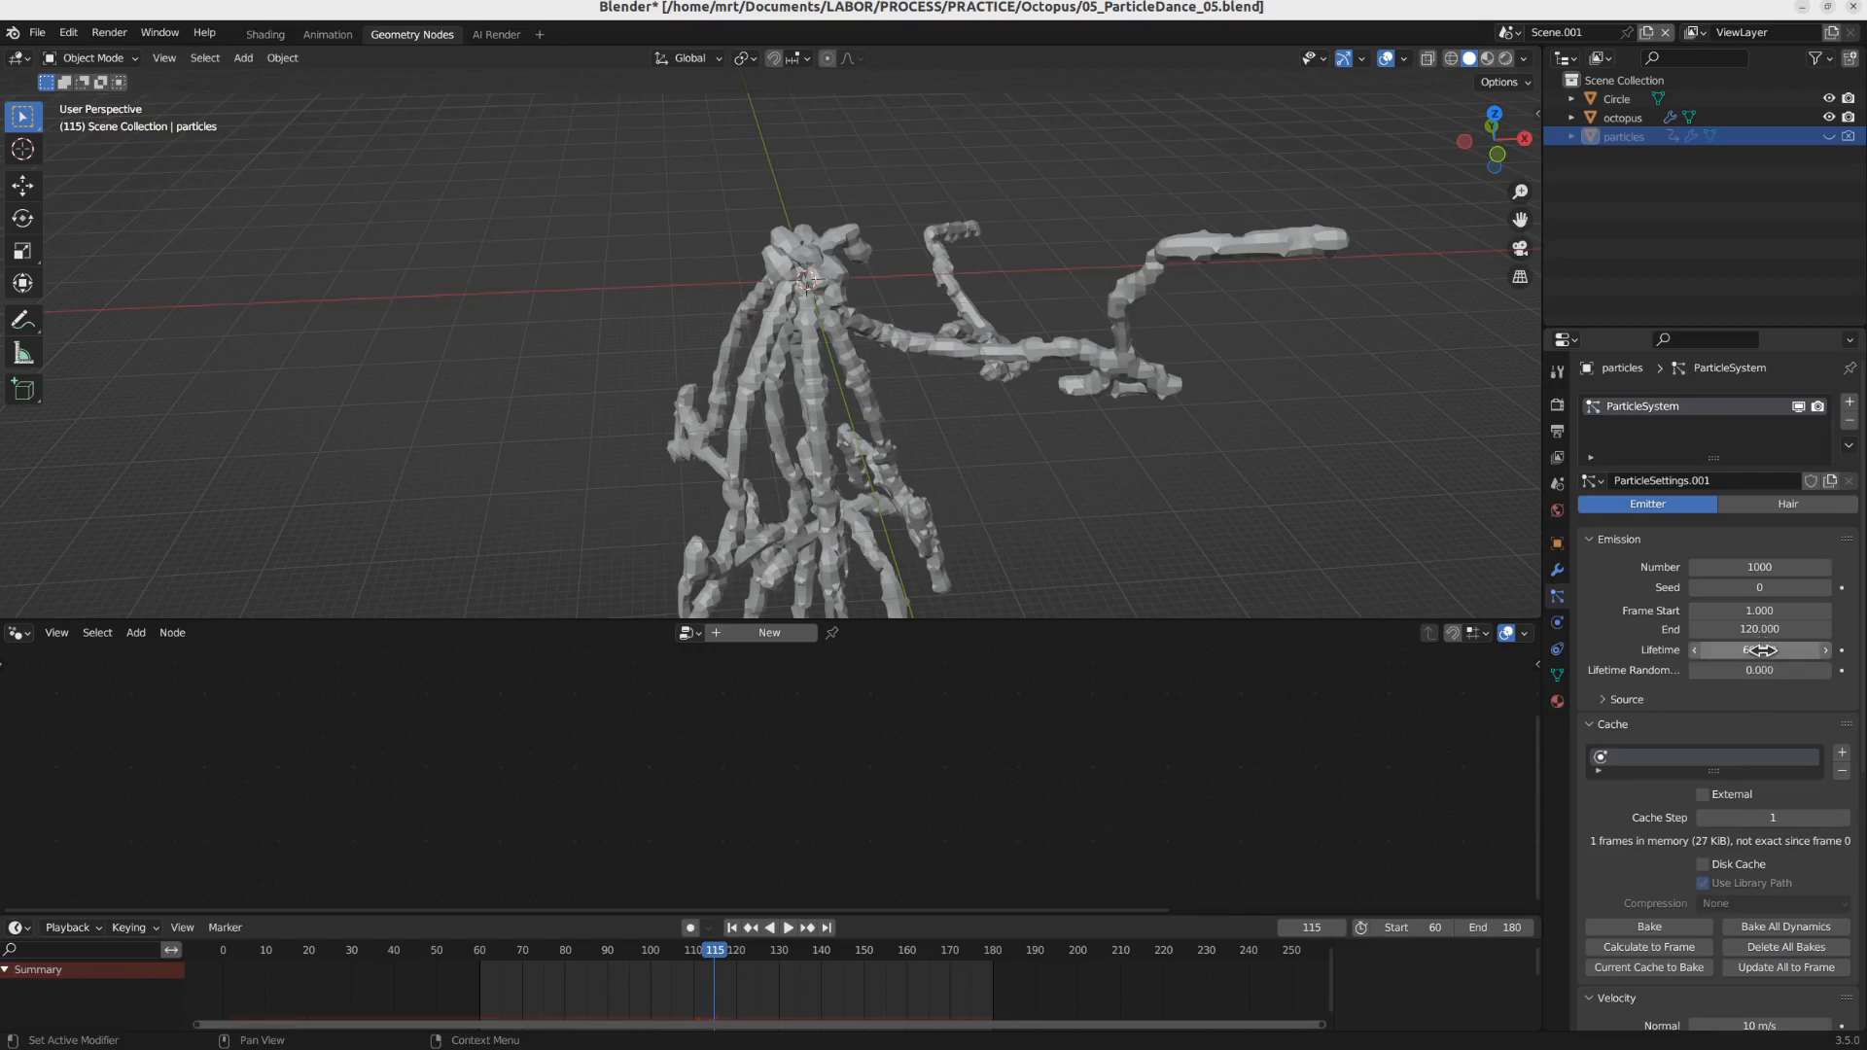
pyautogui.click(788, 928)
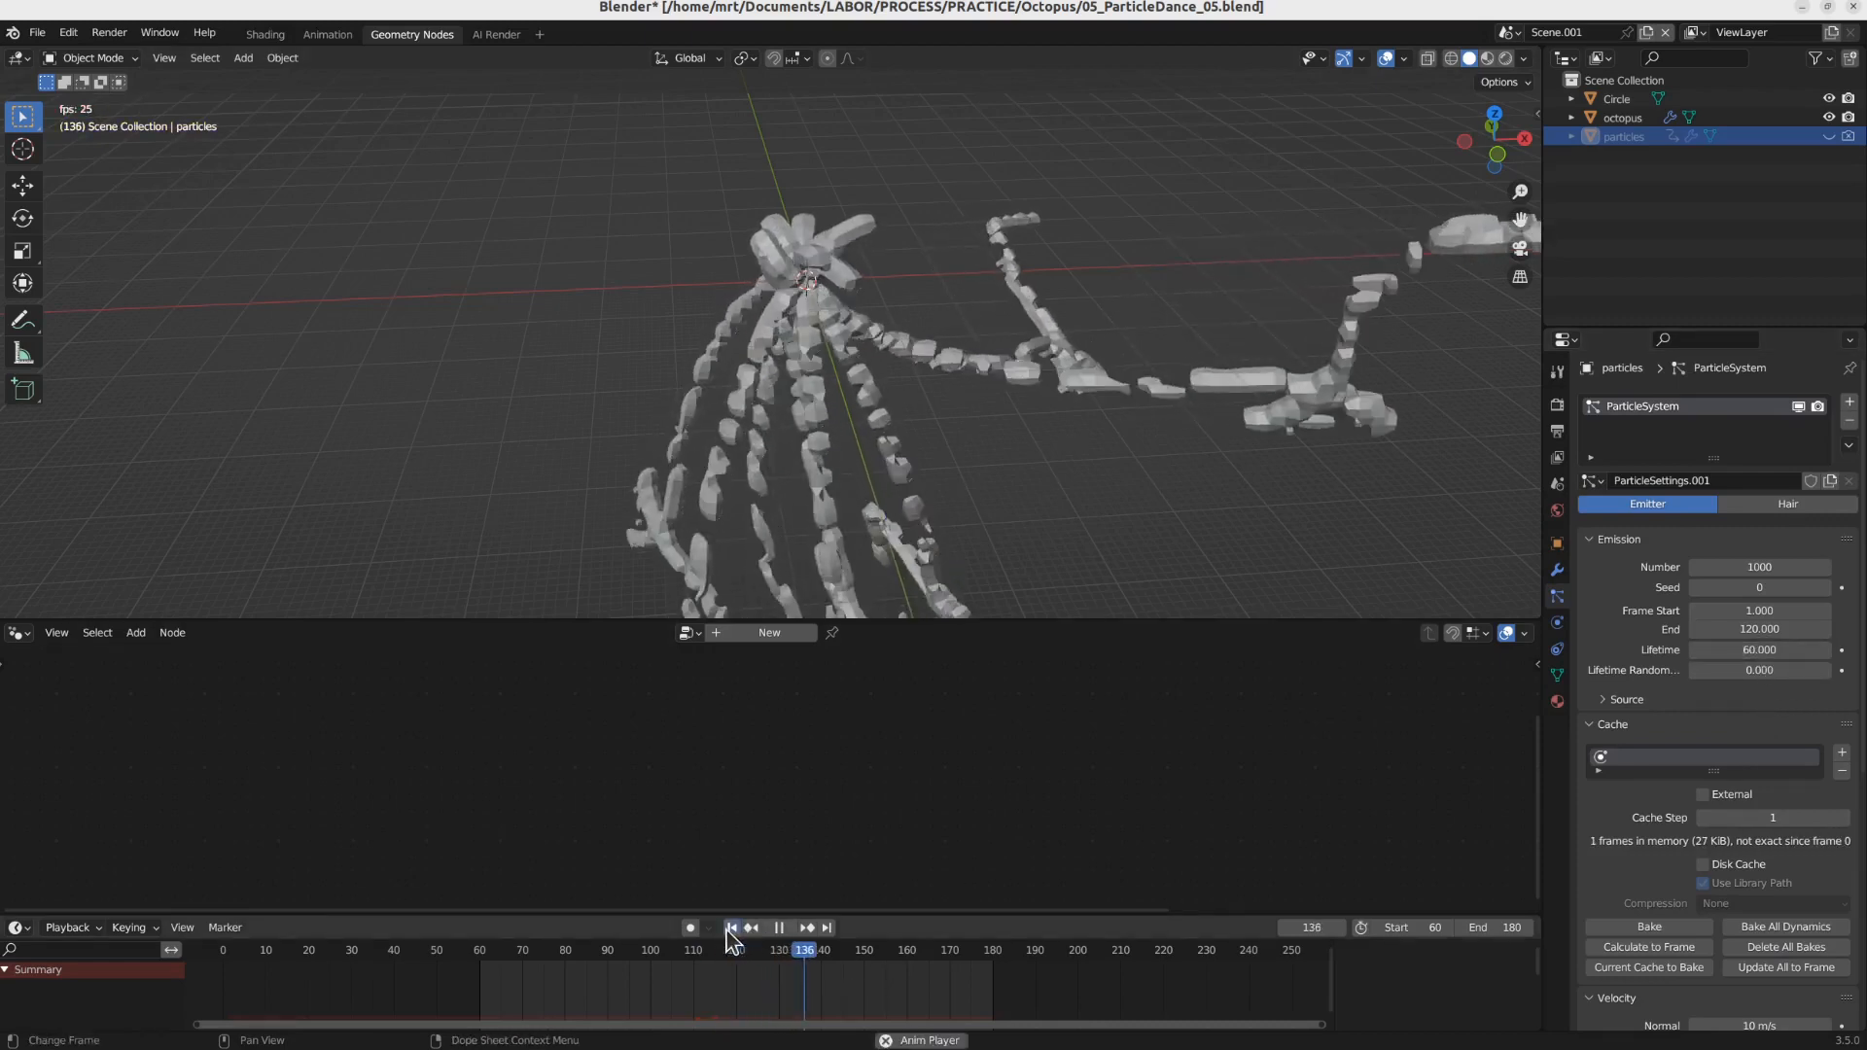
pyautogui.click(731, 928)
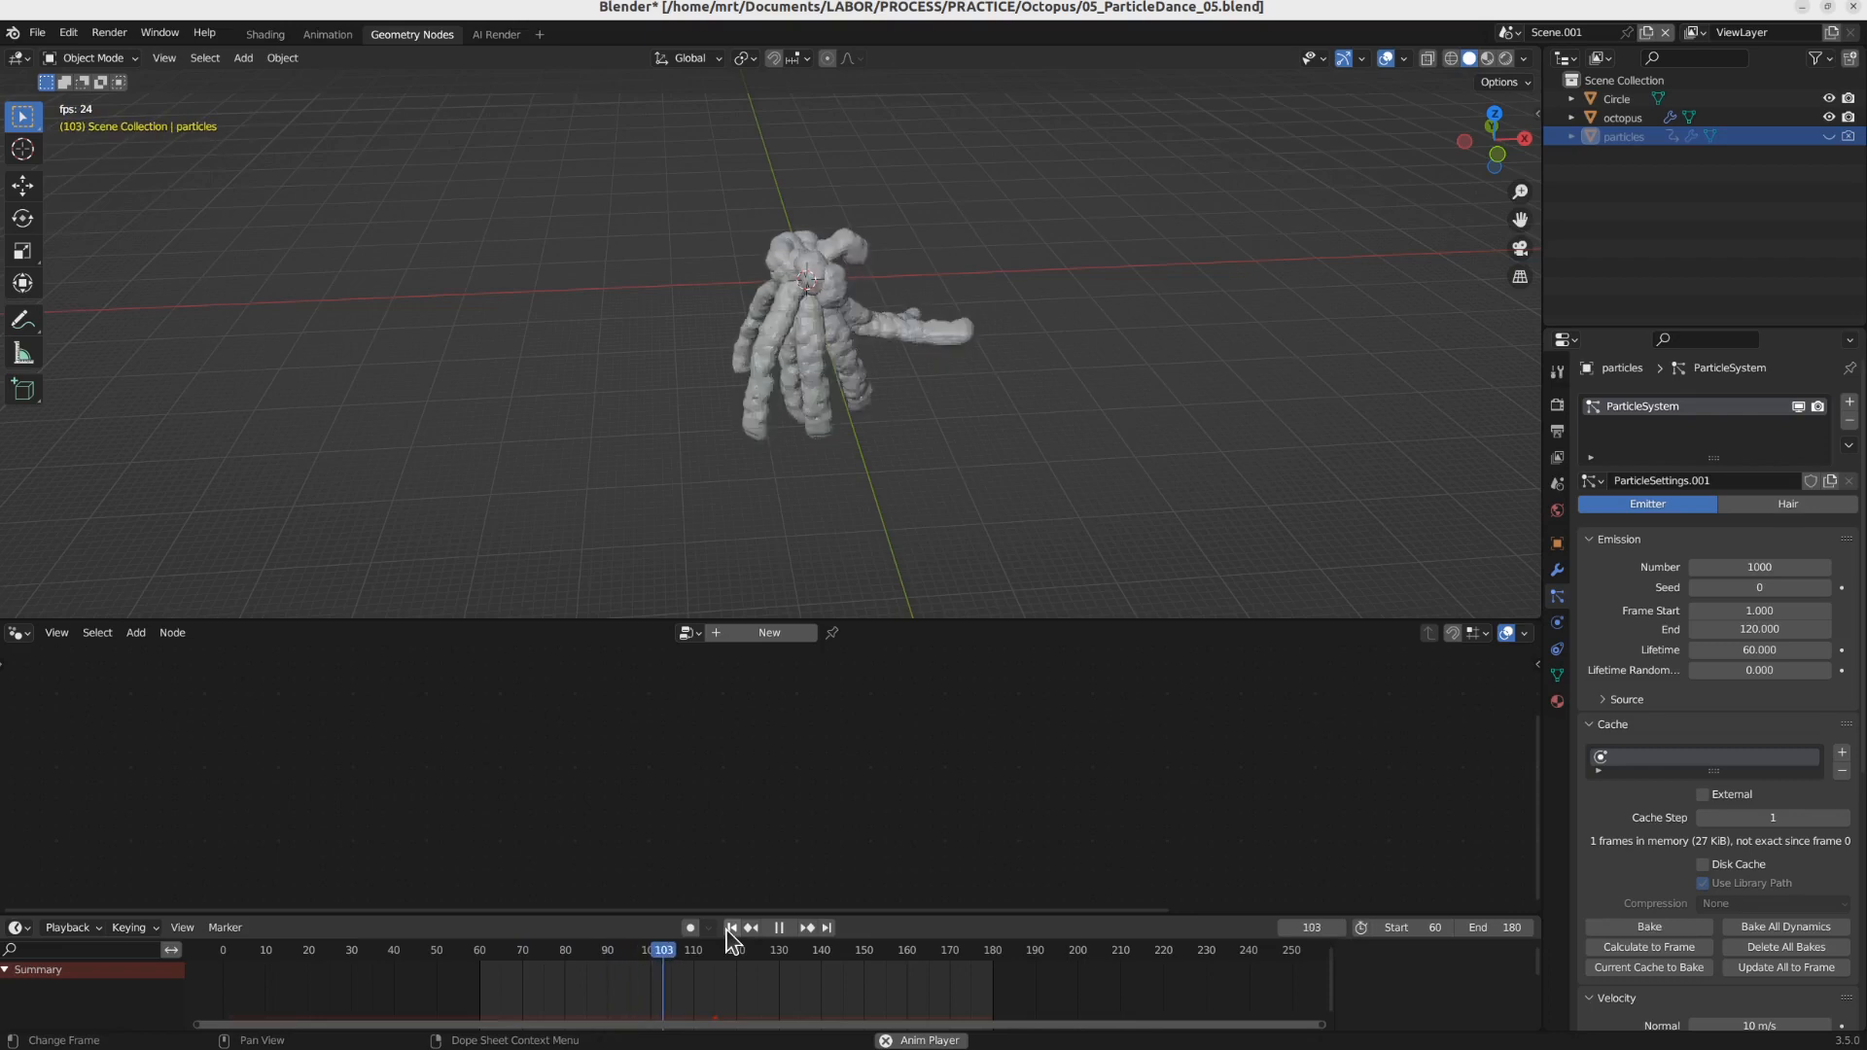
pyautogui.press('space')
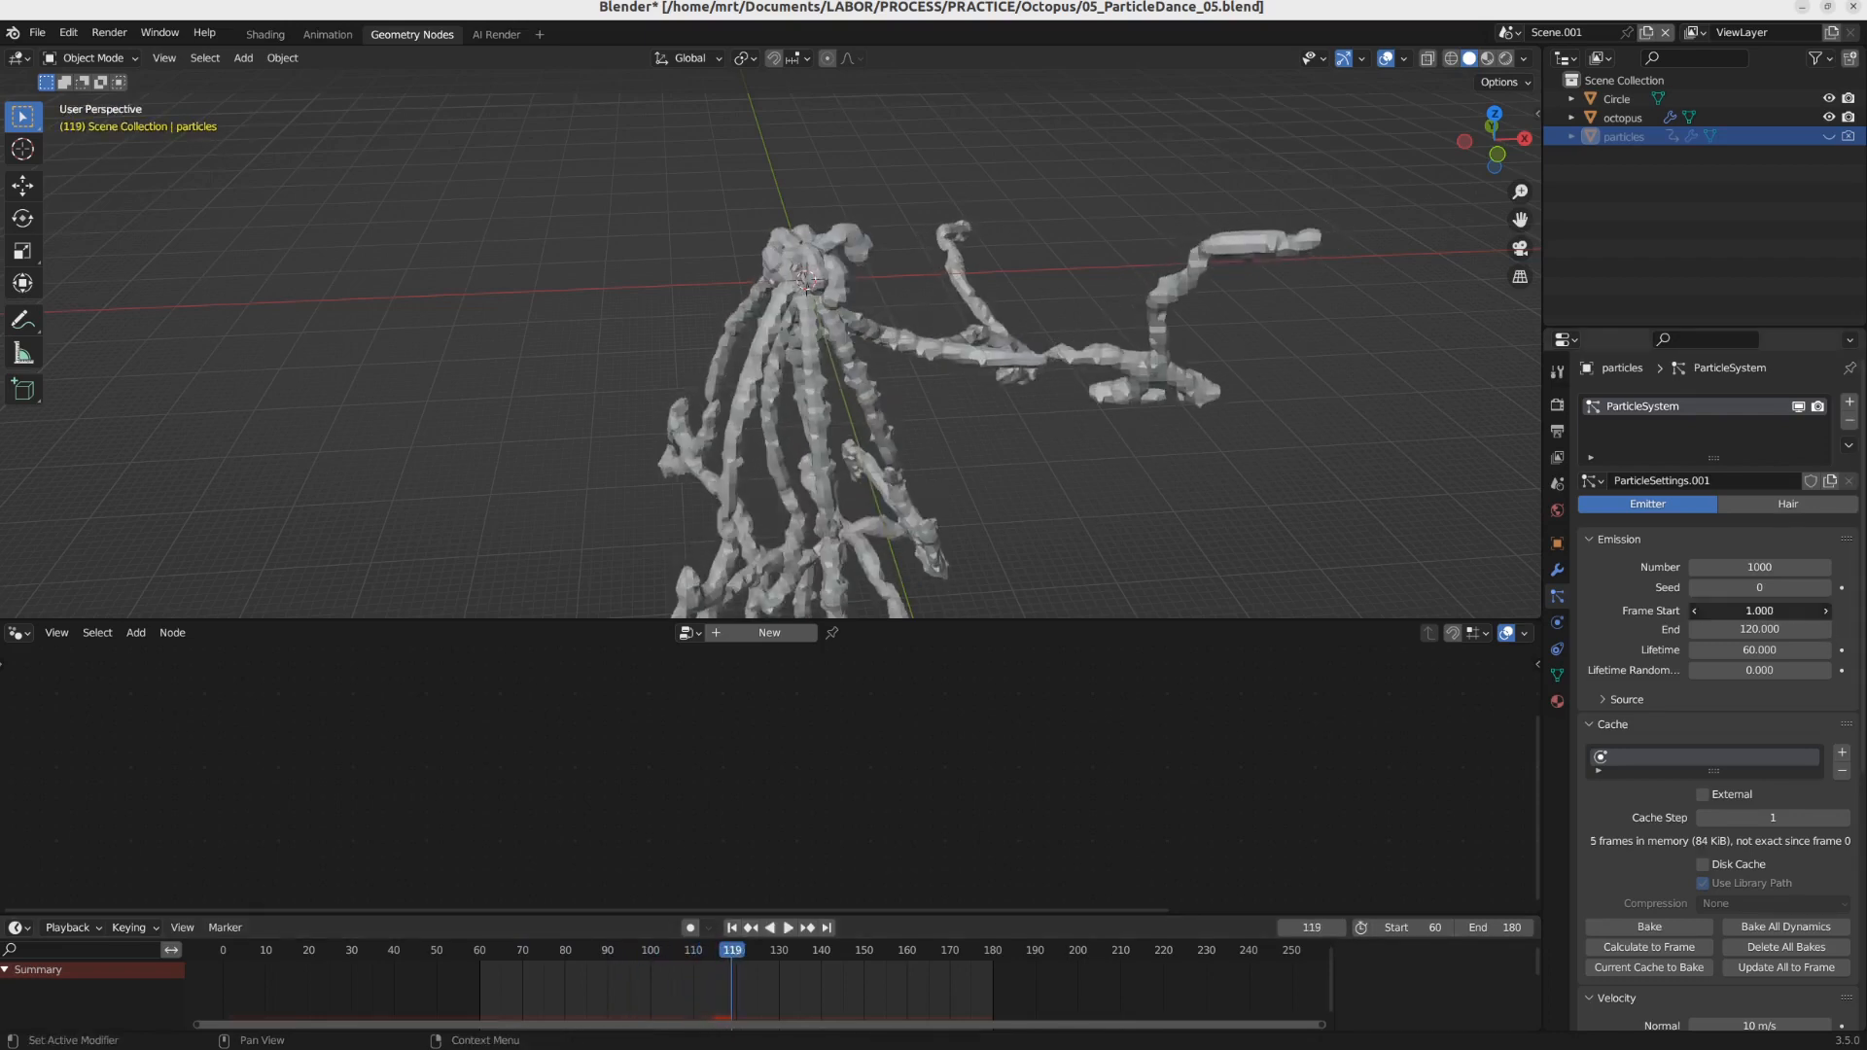
# Step: Set the particle emission's Frame Start to 60 and replay the animation from near the range's start
pyautogui.press('Return')
pyautogui.press('space')
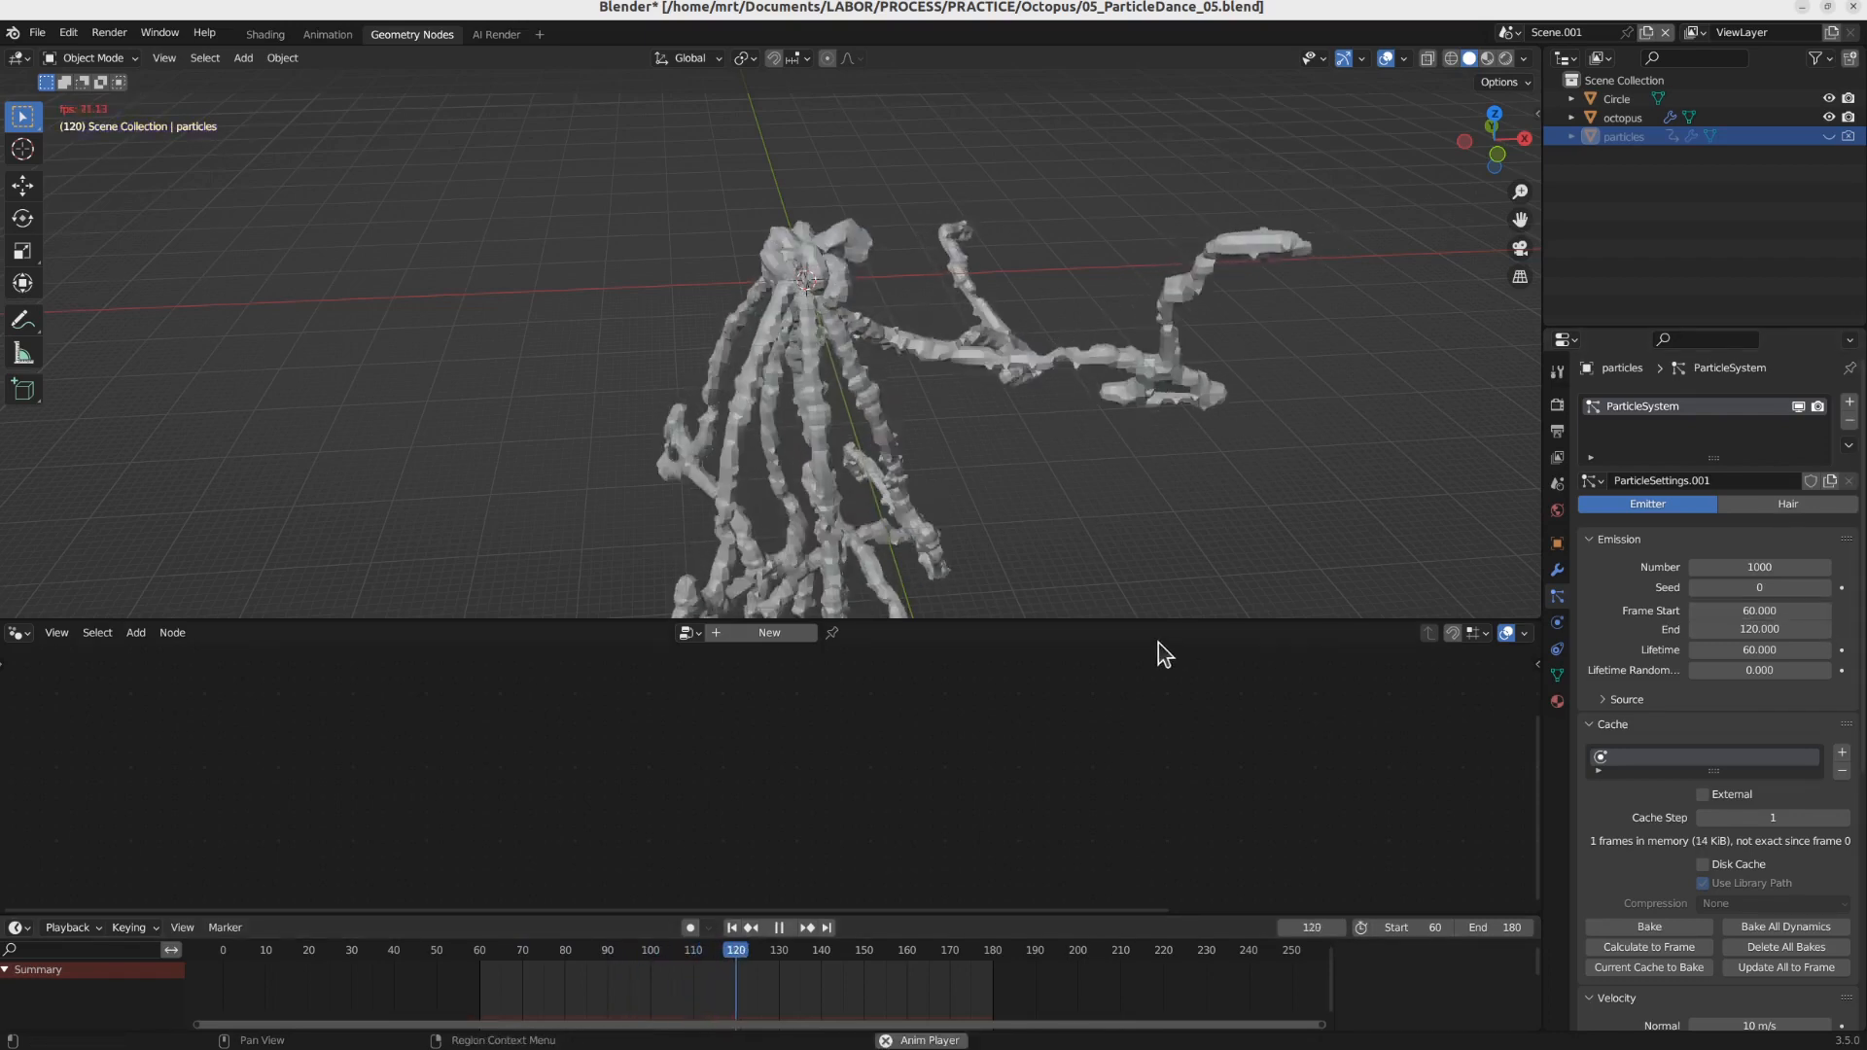
pyautogui.click(498, 952)
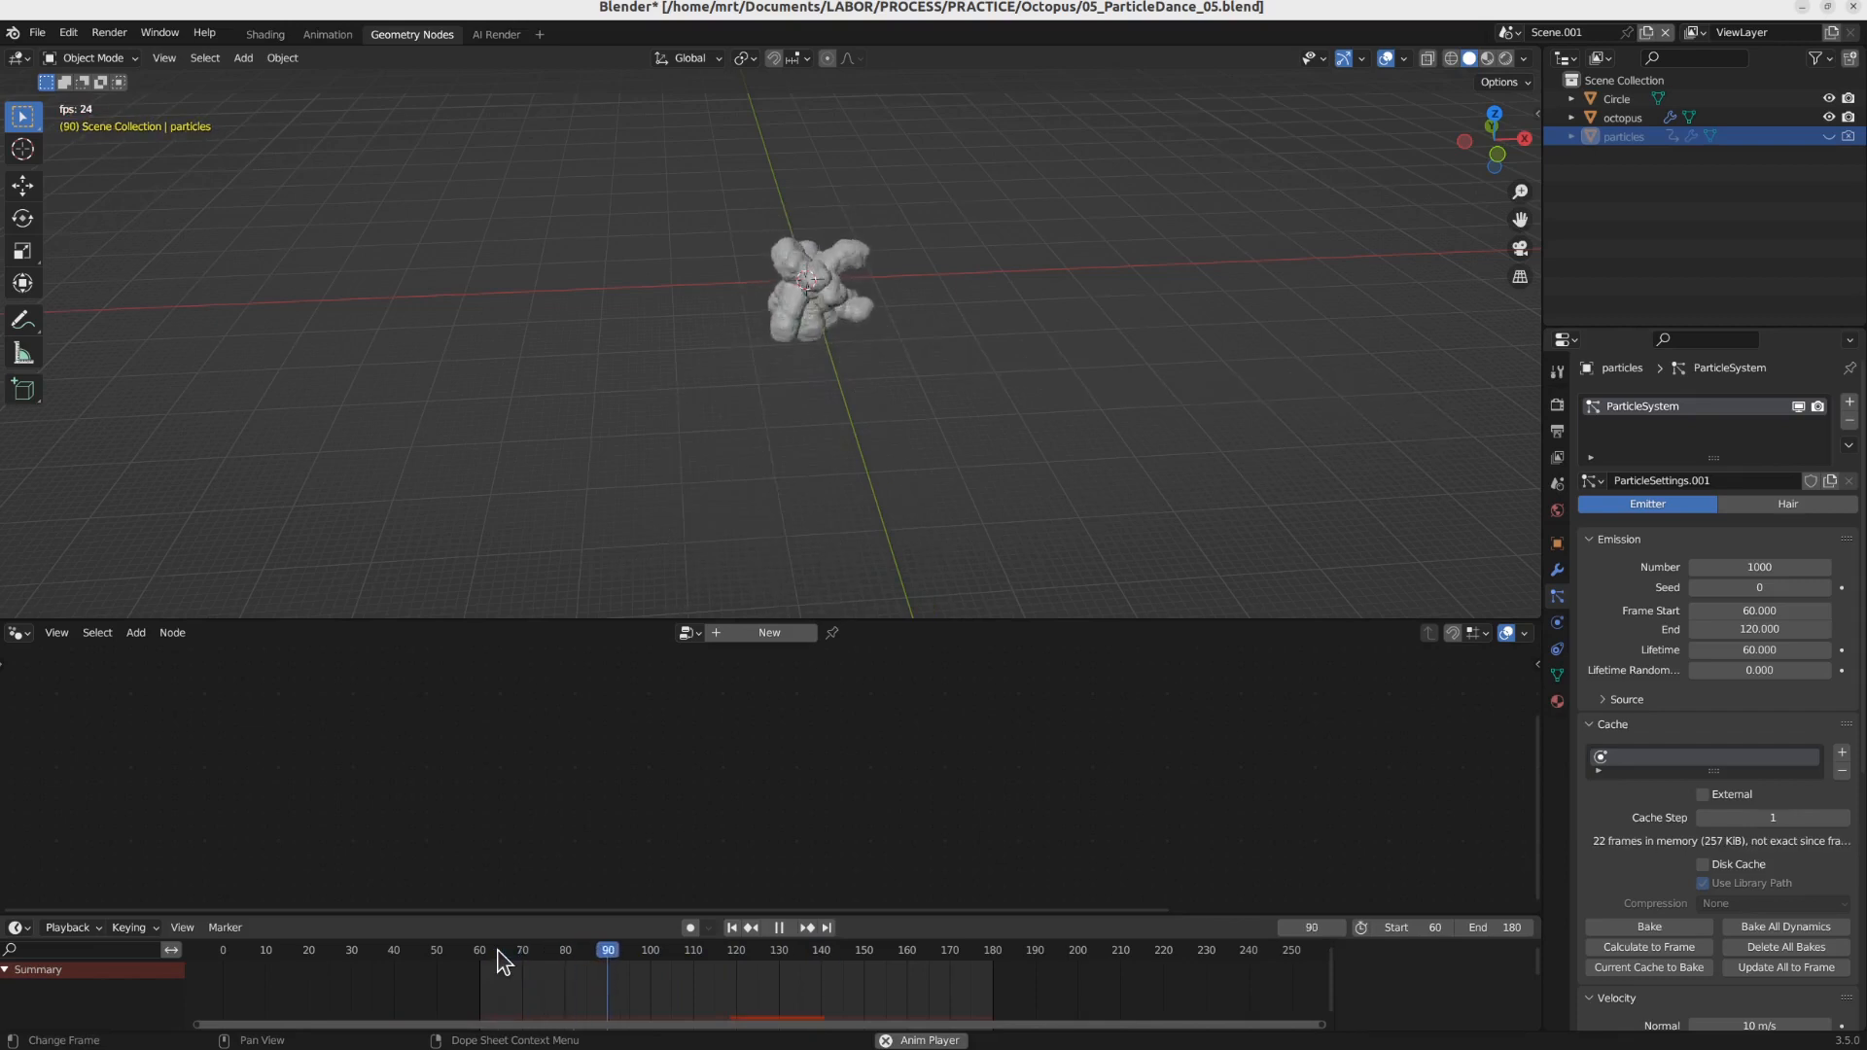
# Step: Bake the particle system's cache and play the baked animation
pyautogui.click(1630, 927)
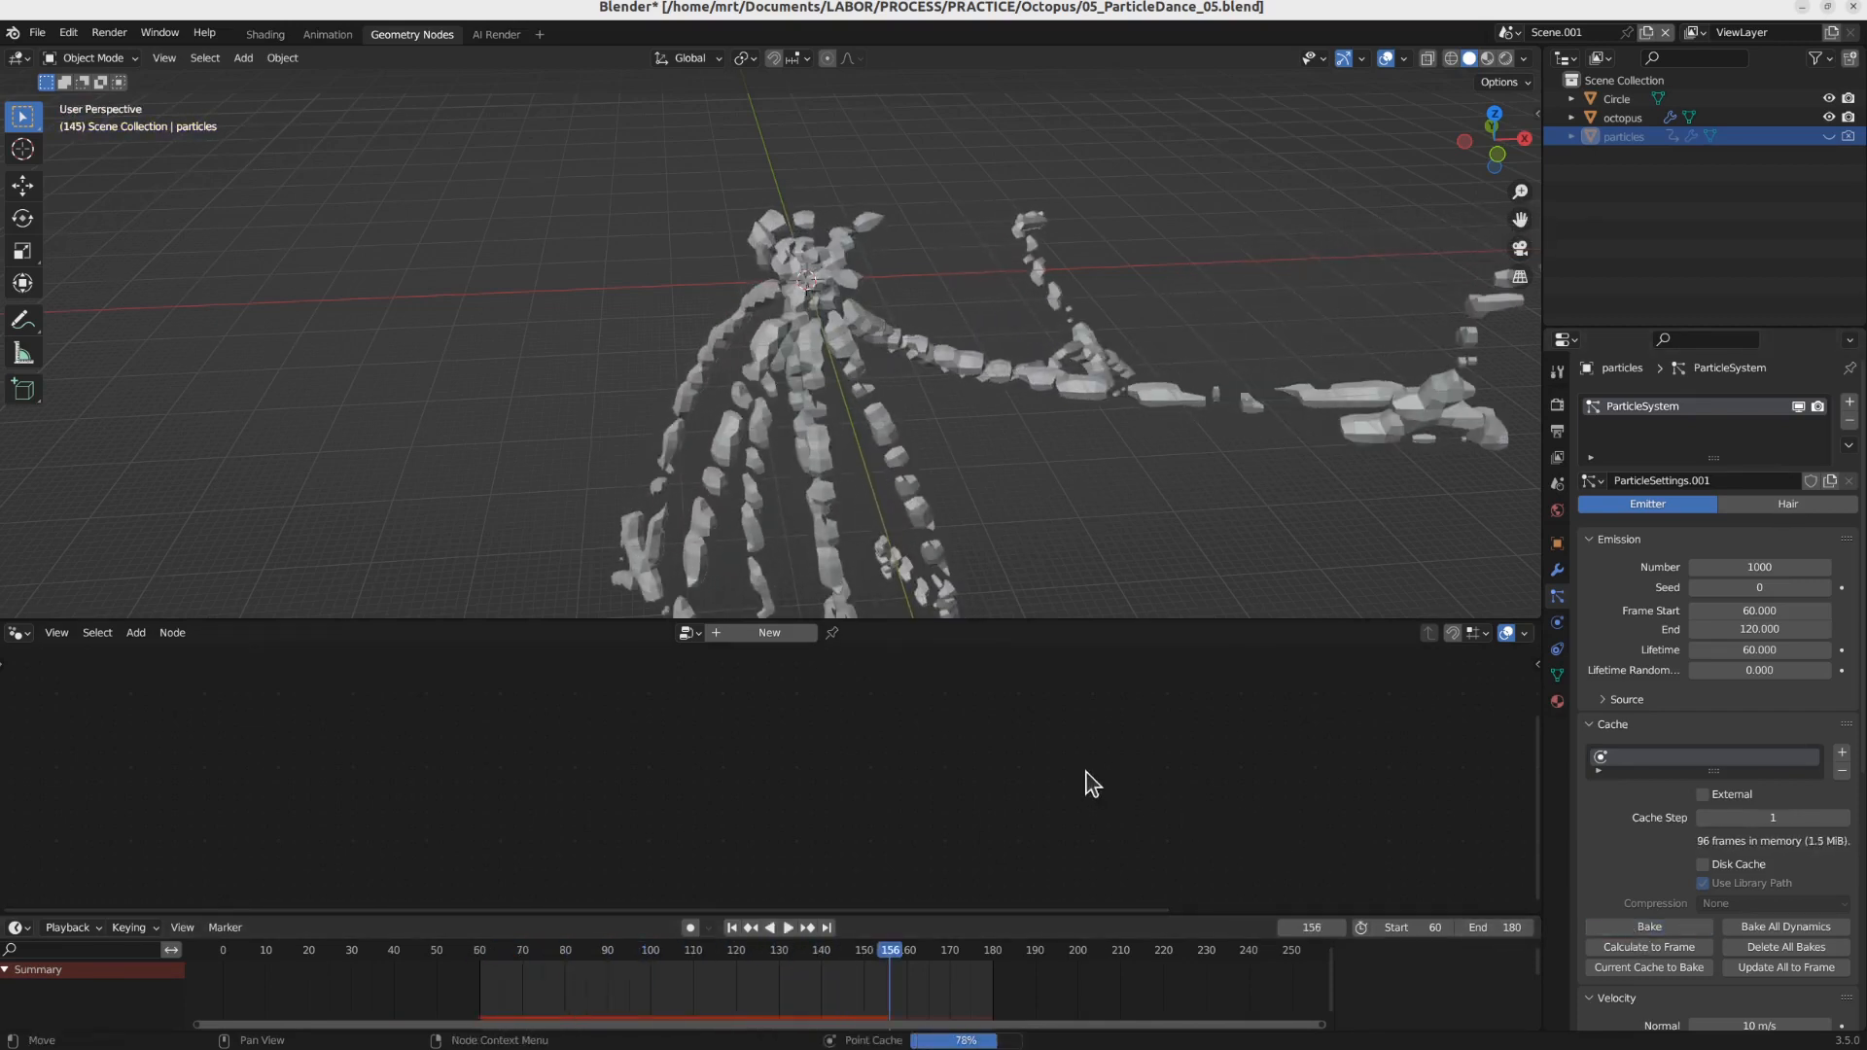
pyautogui.press('space')
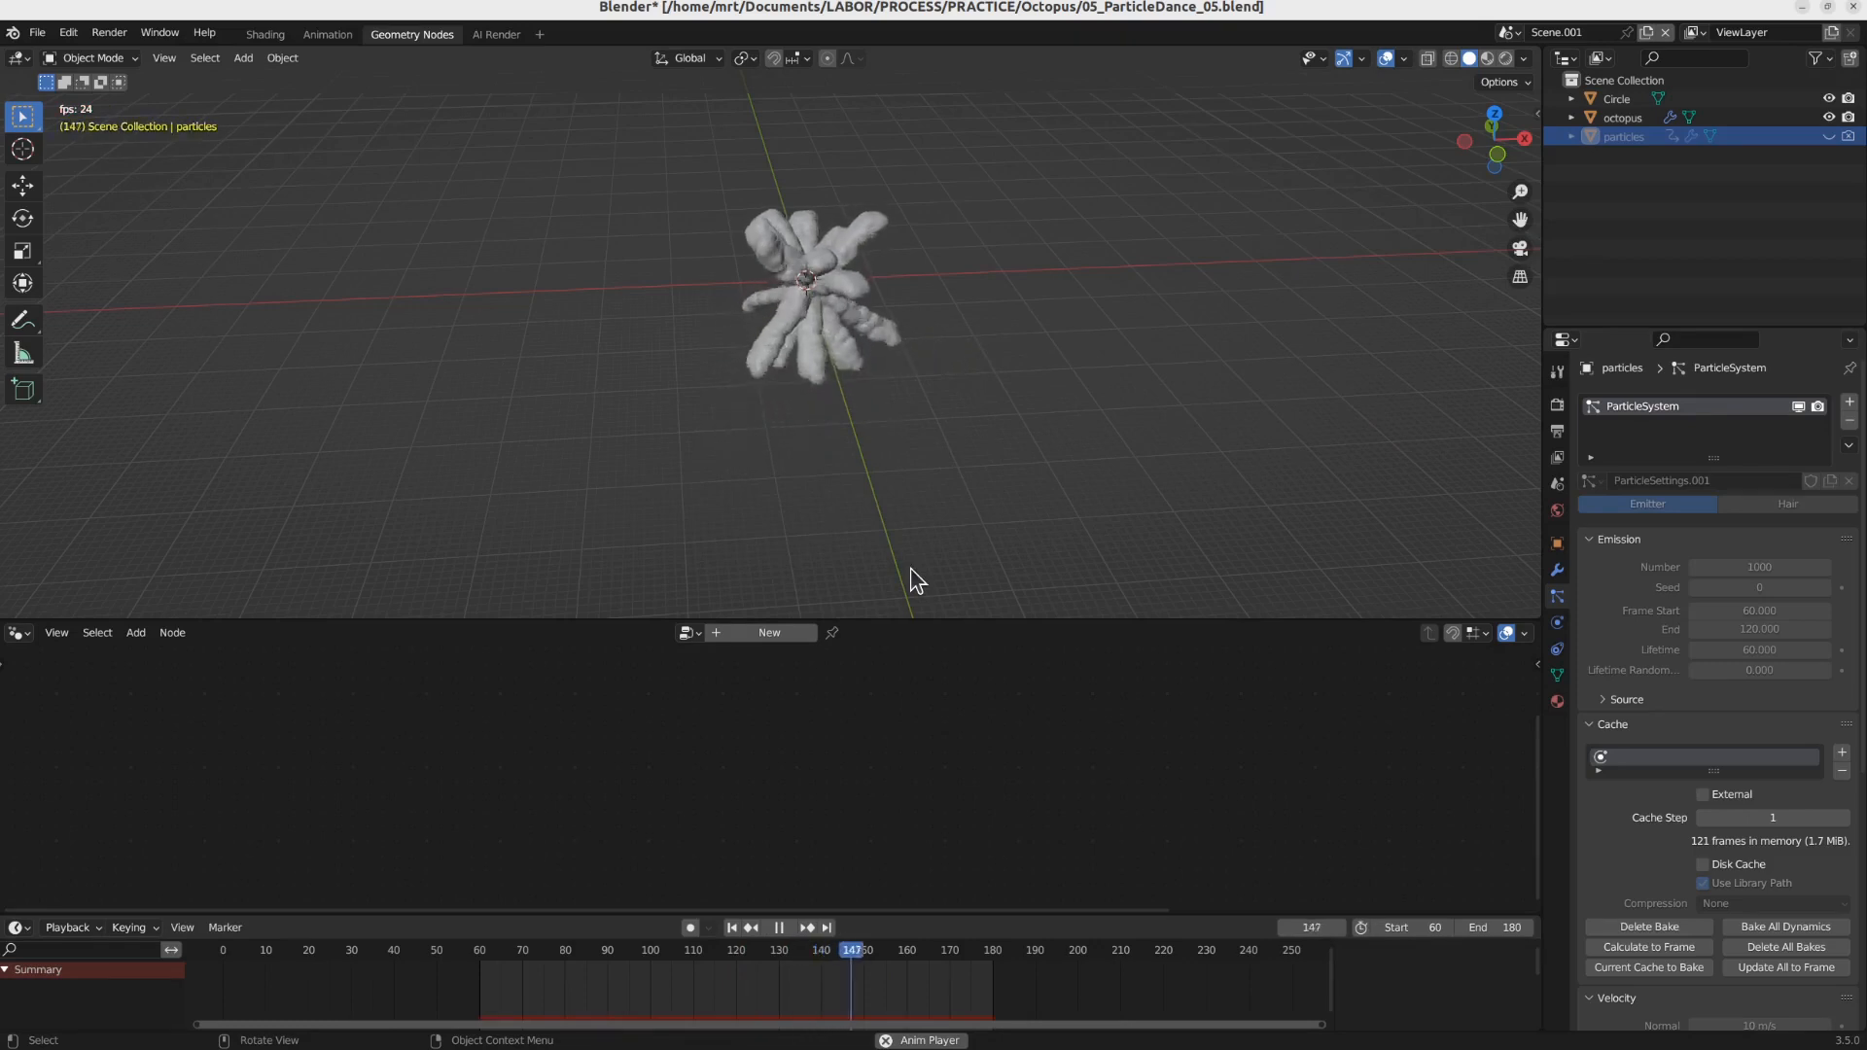
pyautogui.press('space')
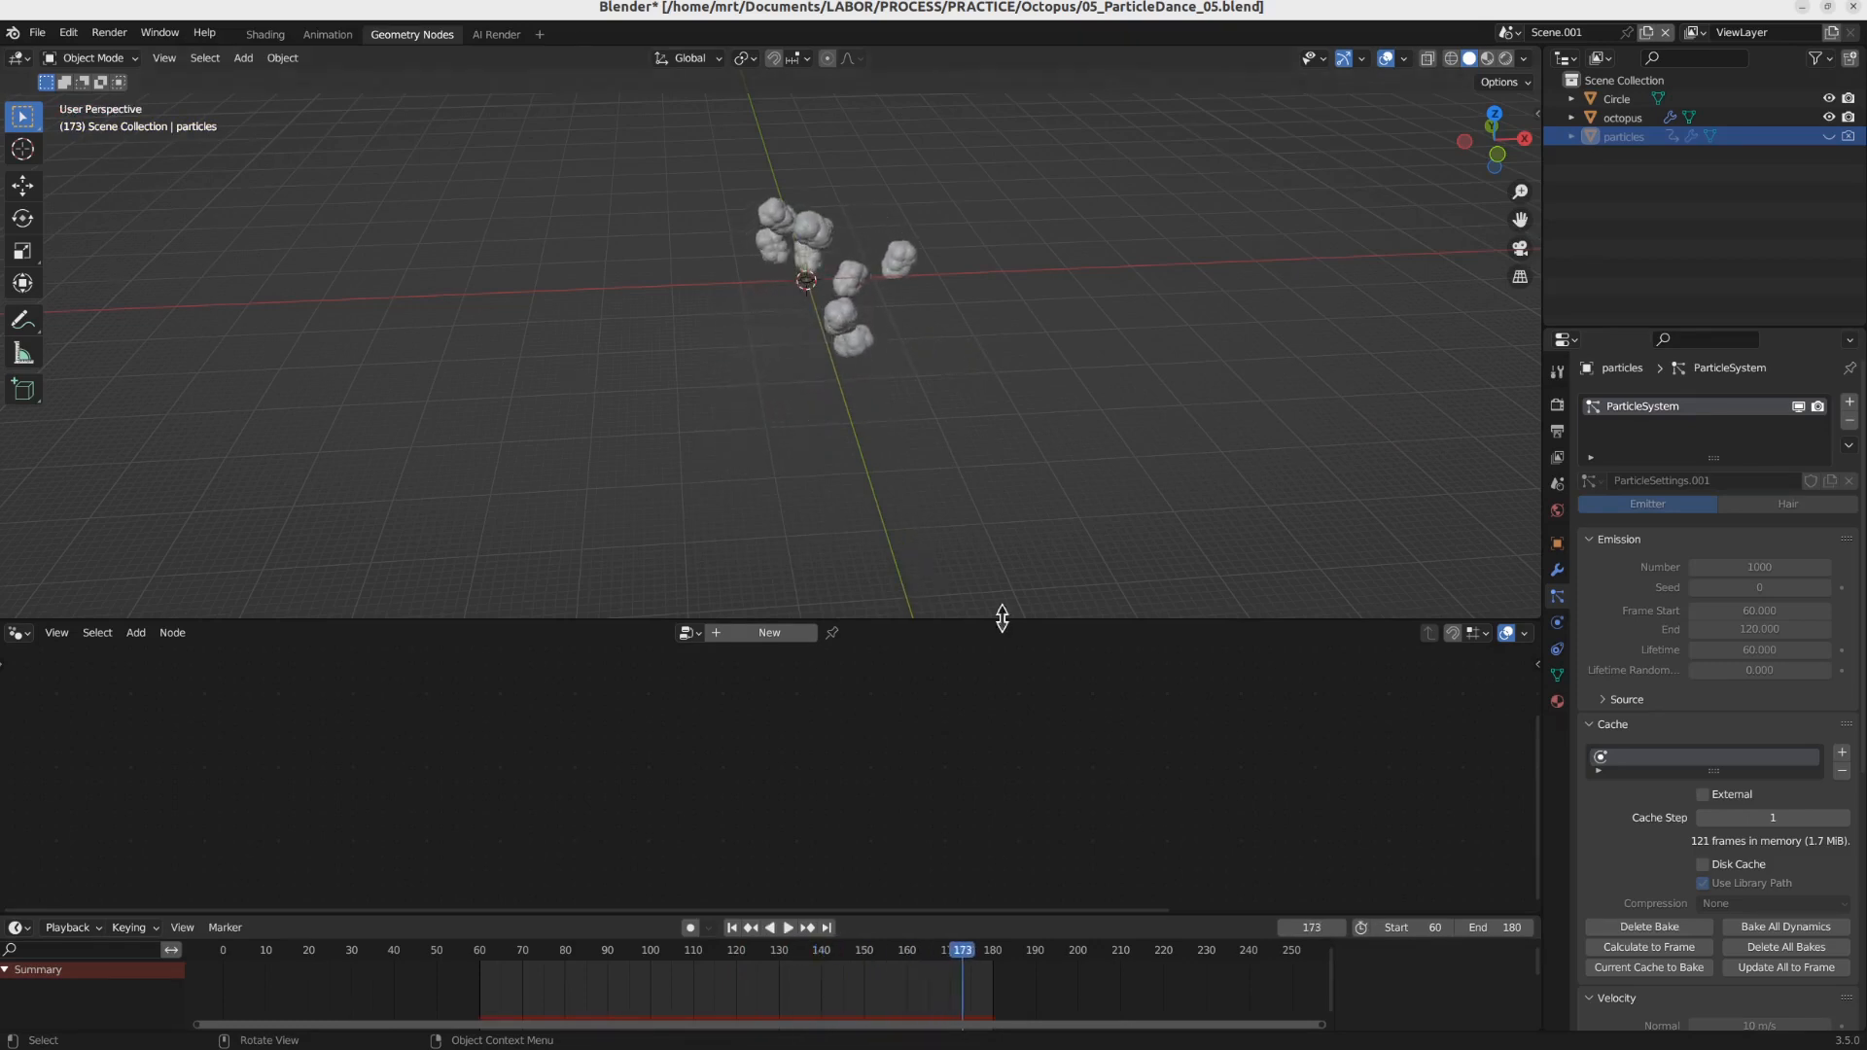
# Step: Delete the particle bake and rebake it with emission End set to 180, scrubbing to frame 143 to check it
pyautogui.click(1668, 926)
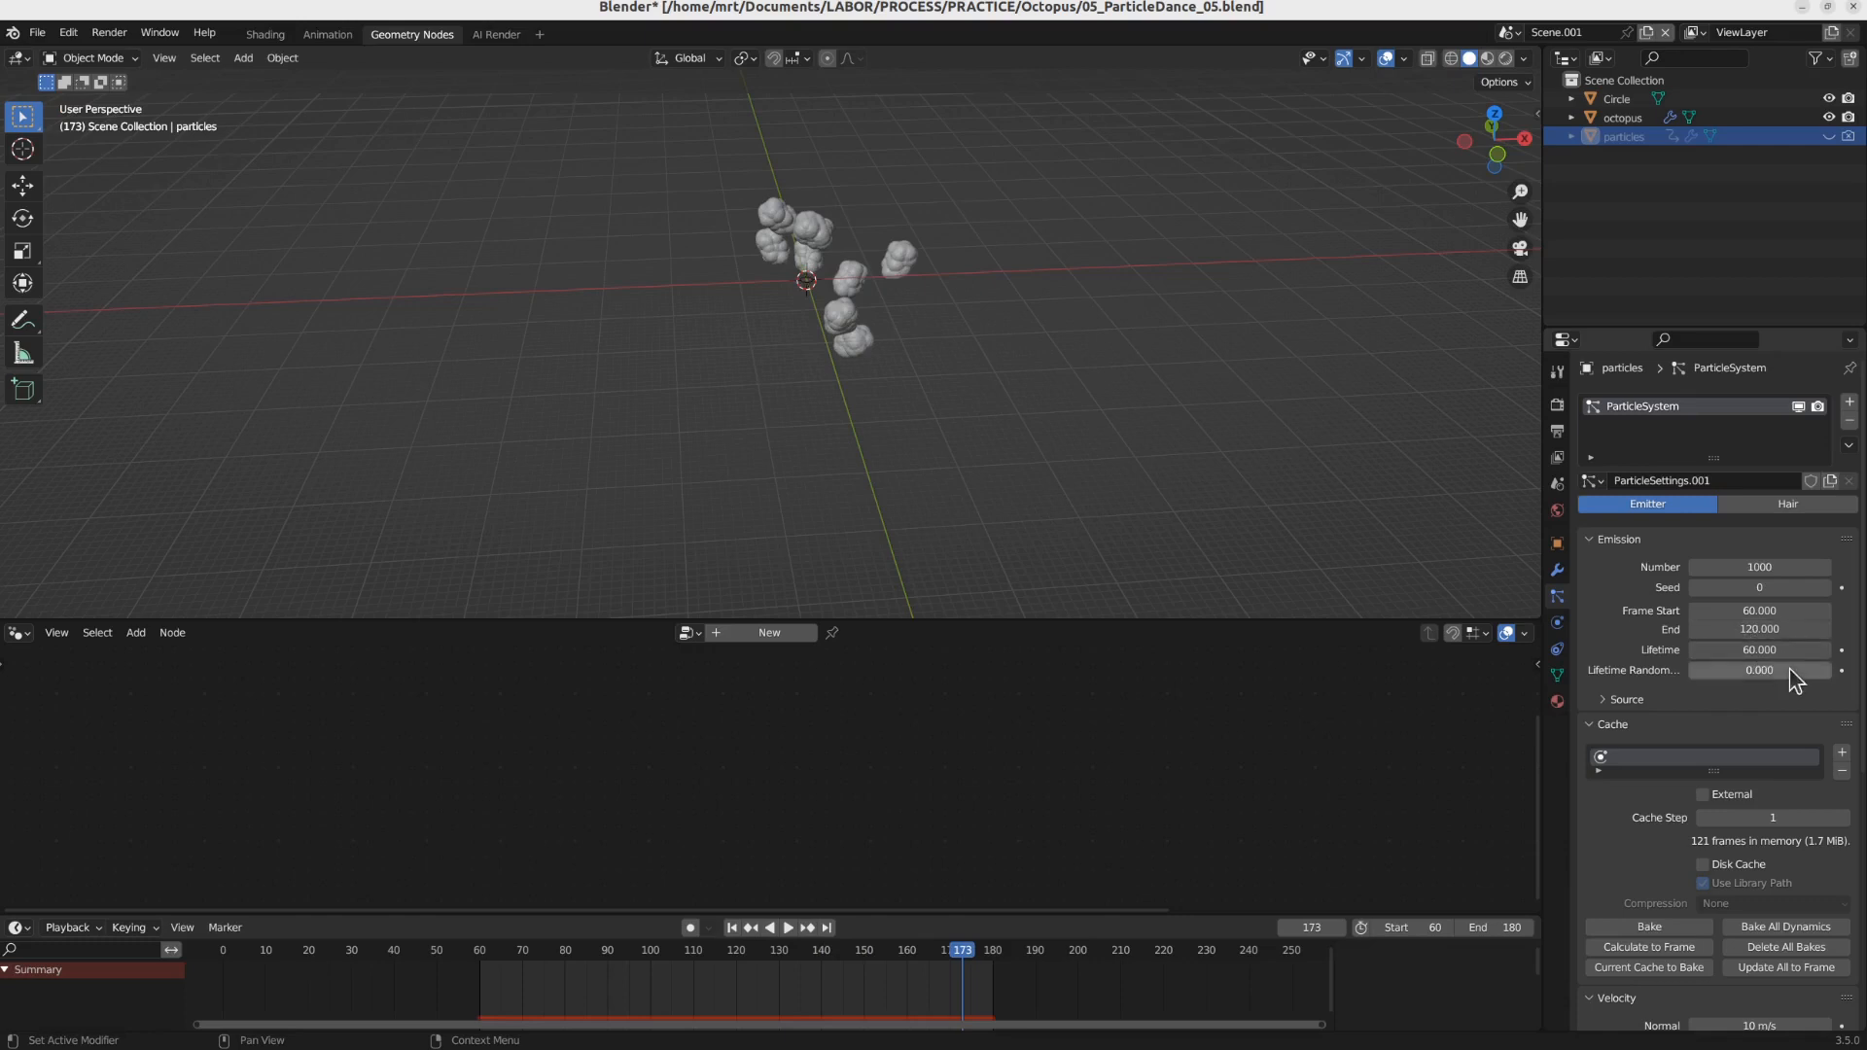
pyautogui.click(1784, 632)
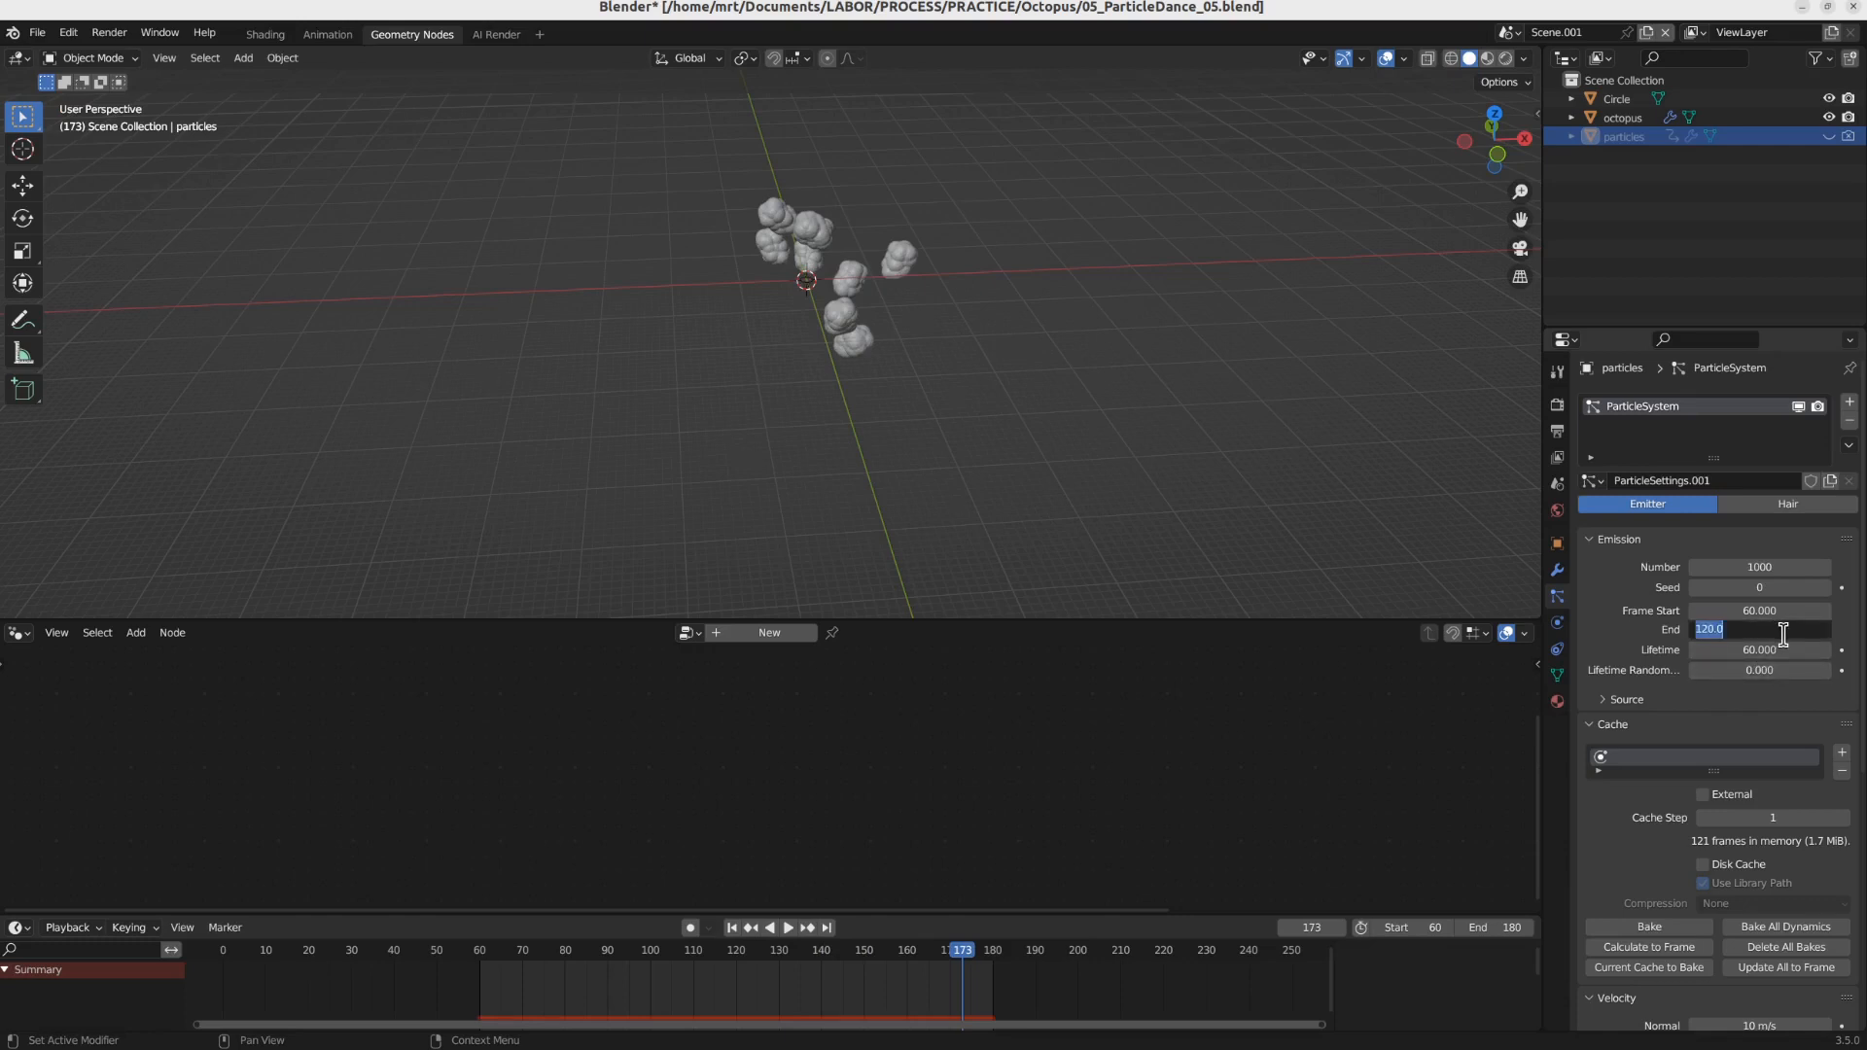
pyautogui.press('Return')
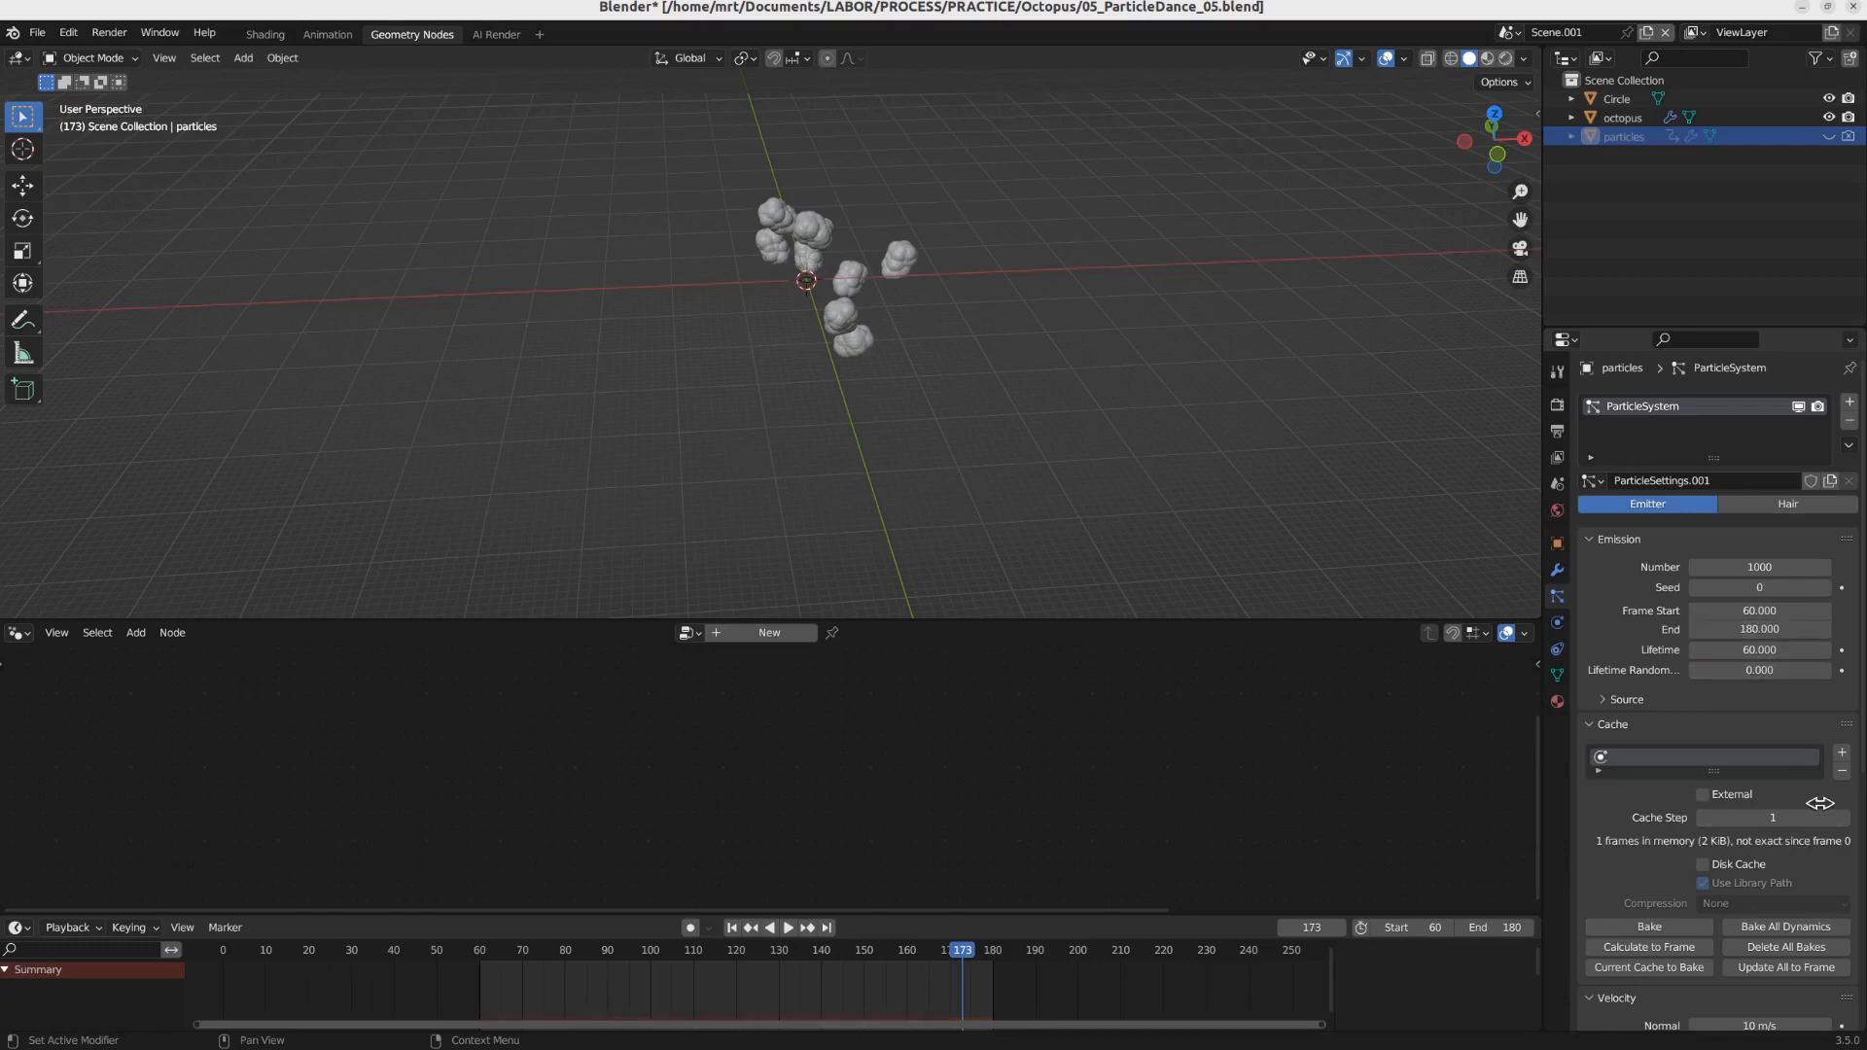
pyautogui.click(1688, 924)
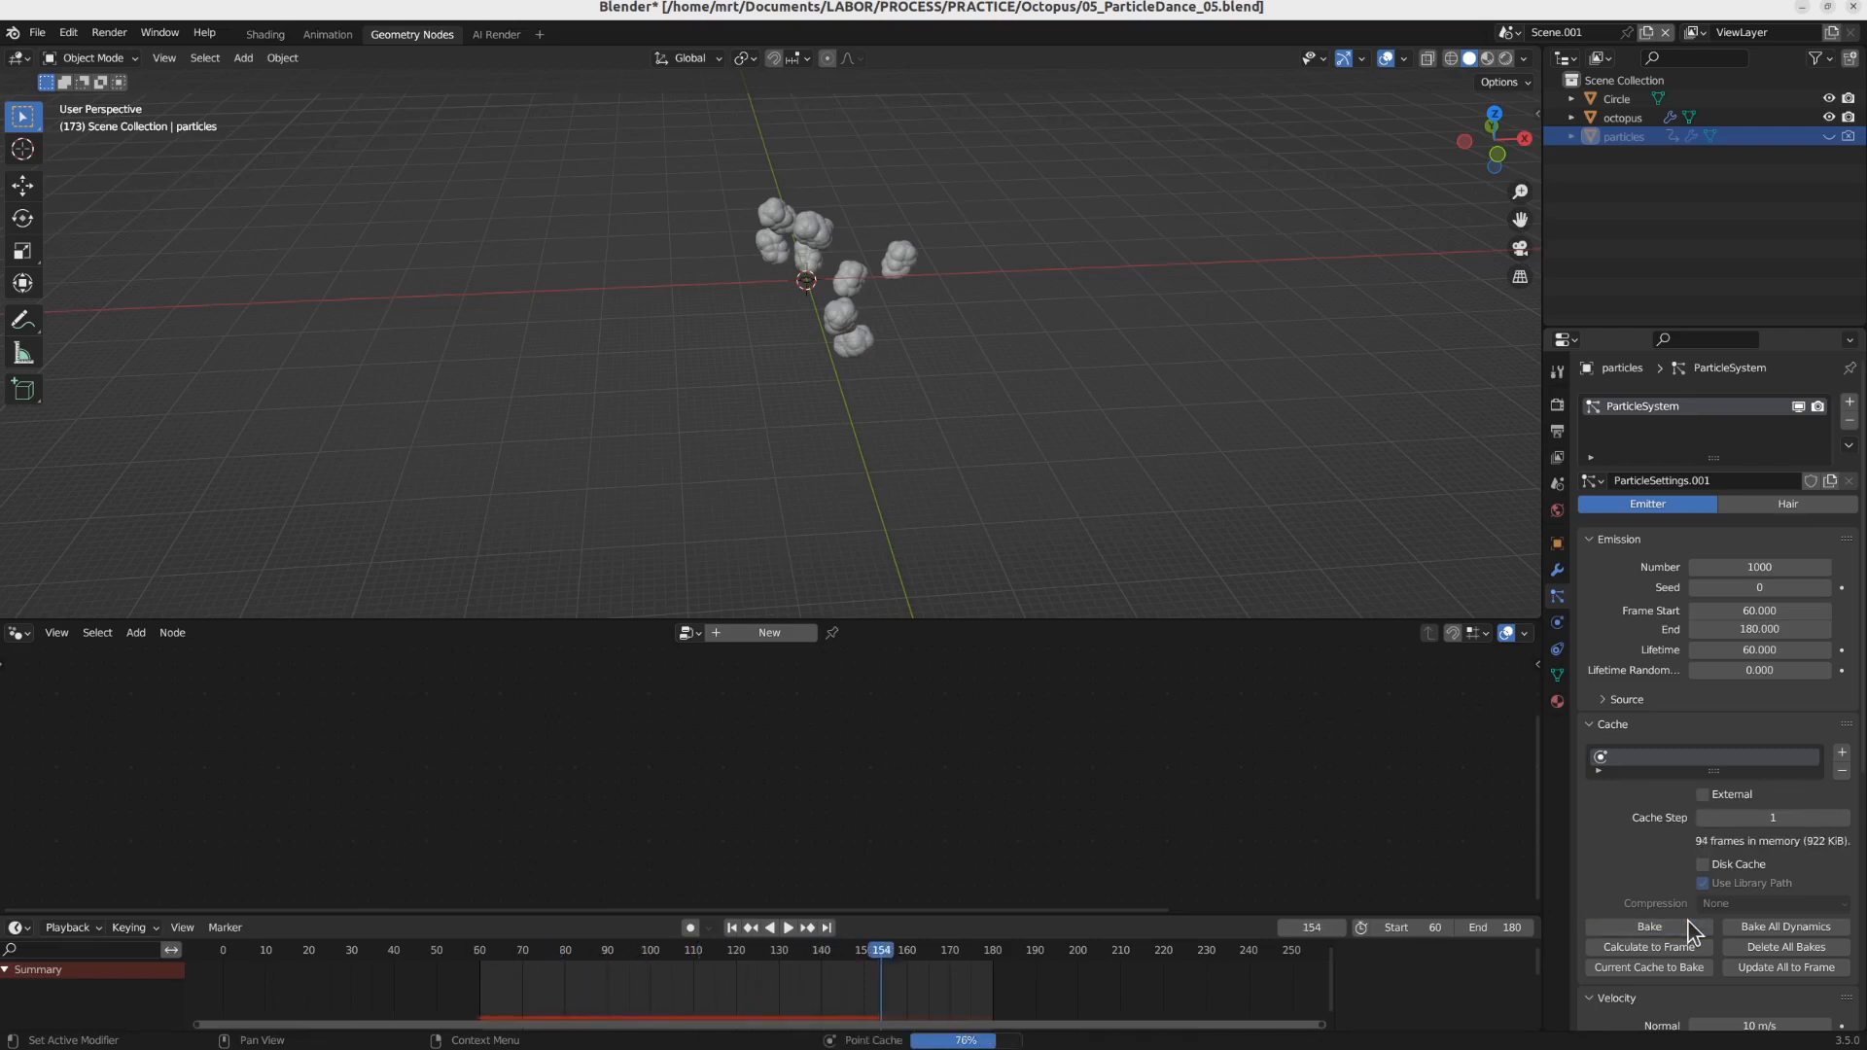
pyautogui.moveTo(752, 967); pyautogui.dragTo(842, 973)
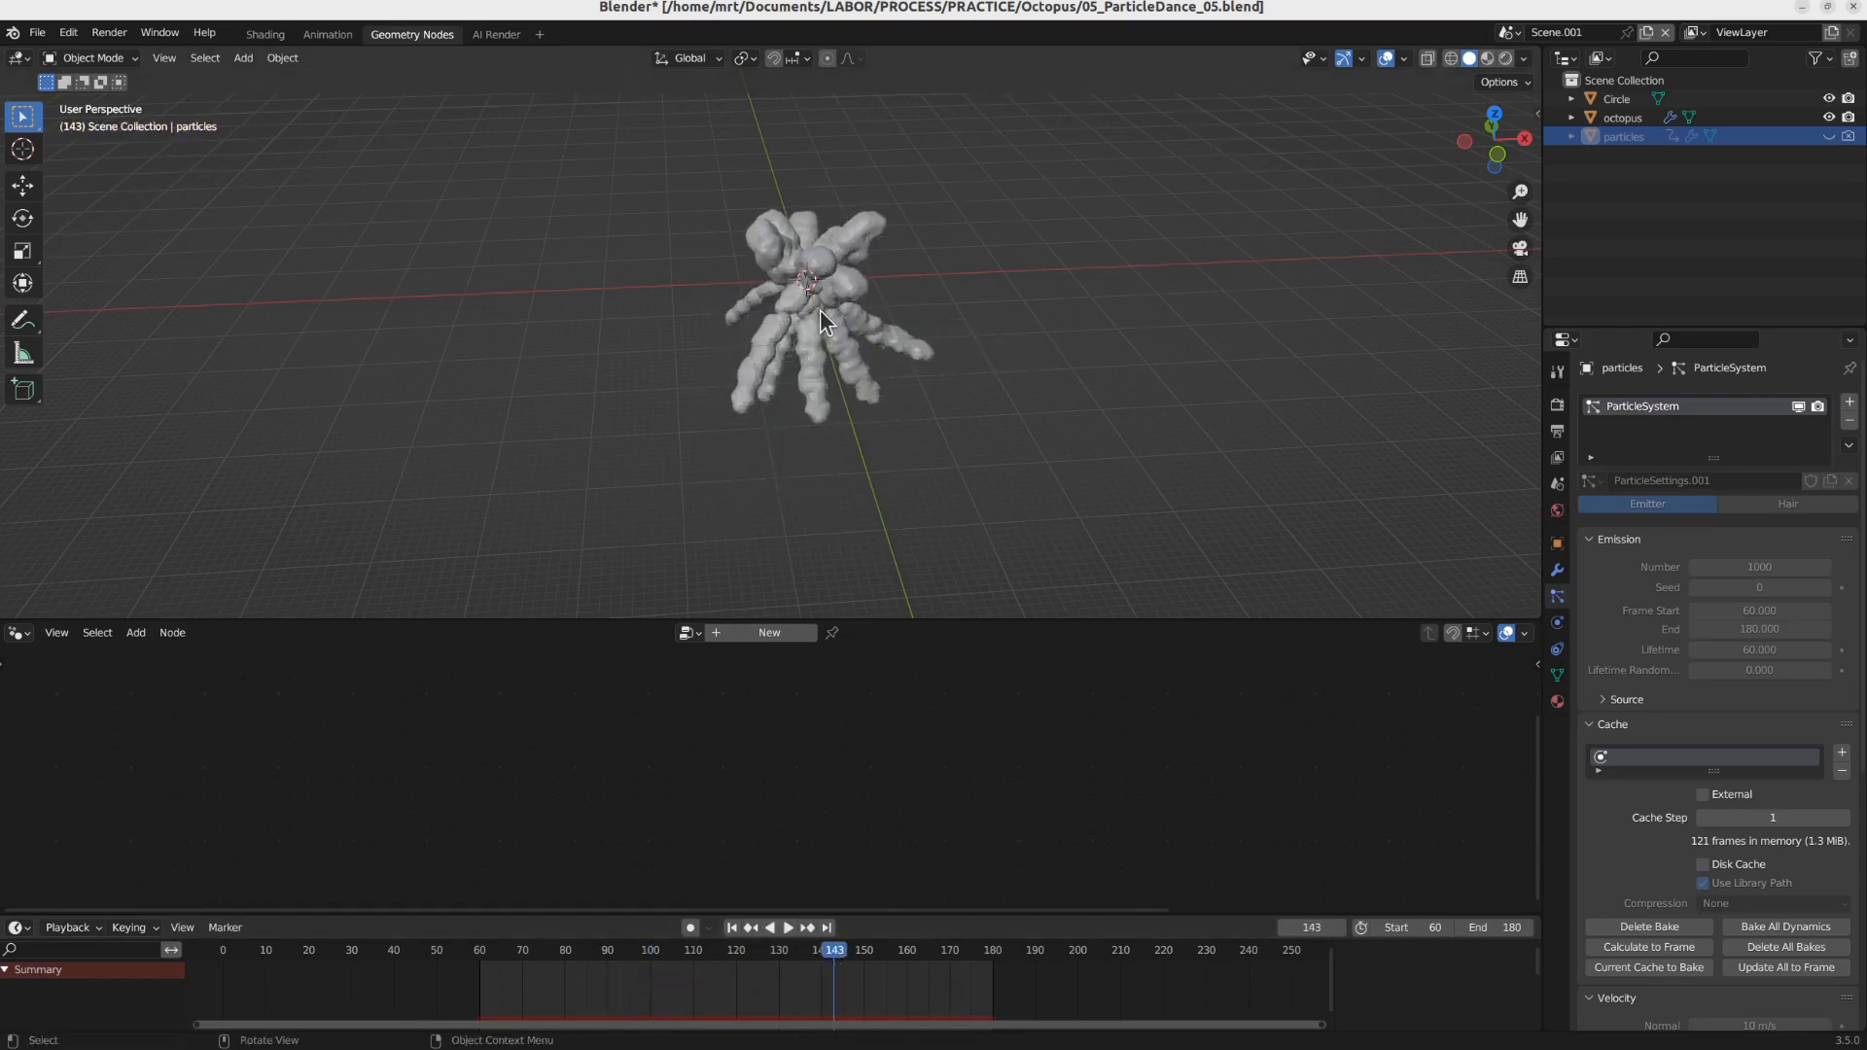
# Step: Add a camera and align it to the front view of the octopus
pyautogui.hotkey('shift', 'a')
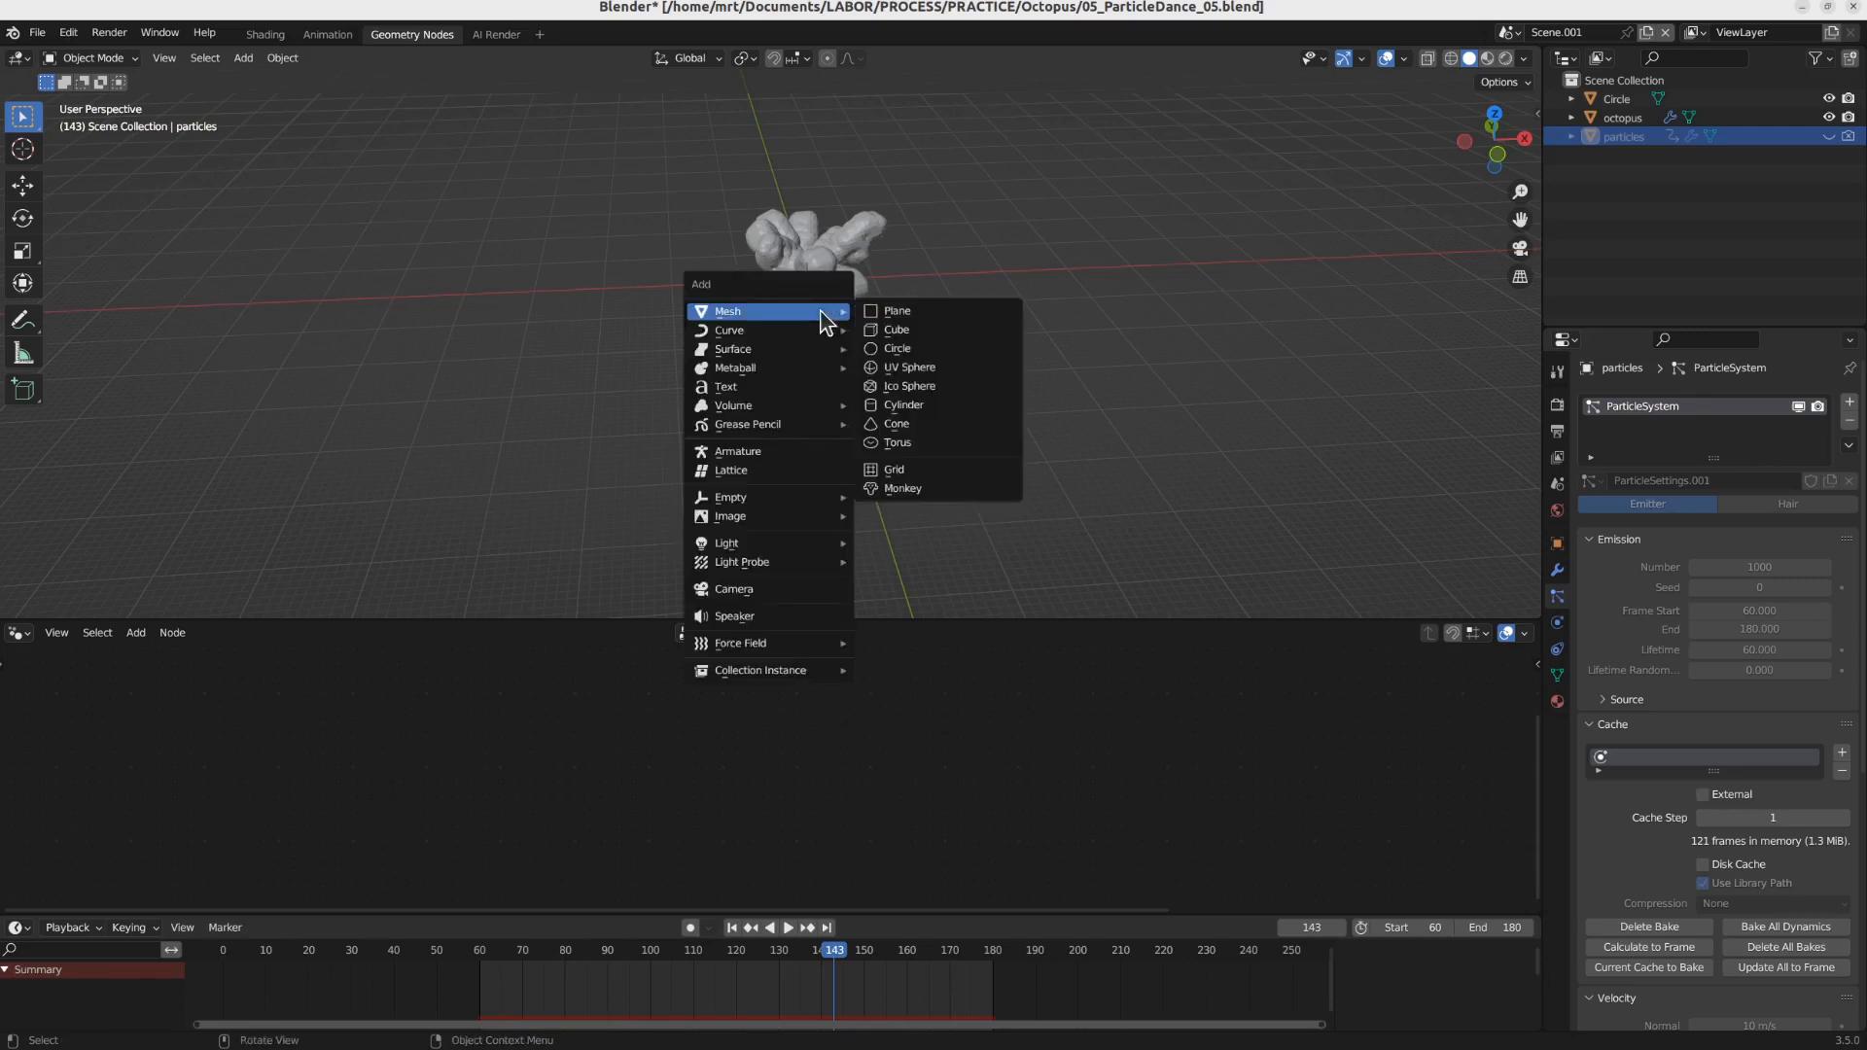
pyautogui.click(786, 589)
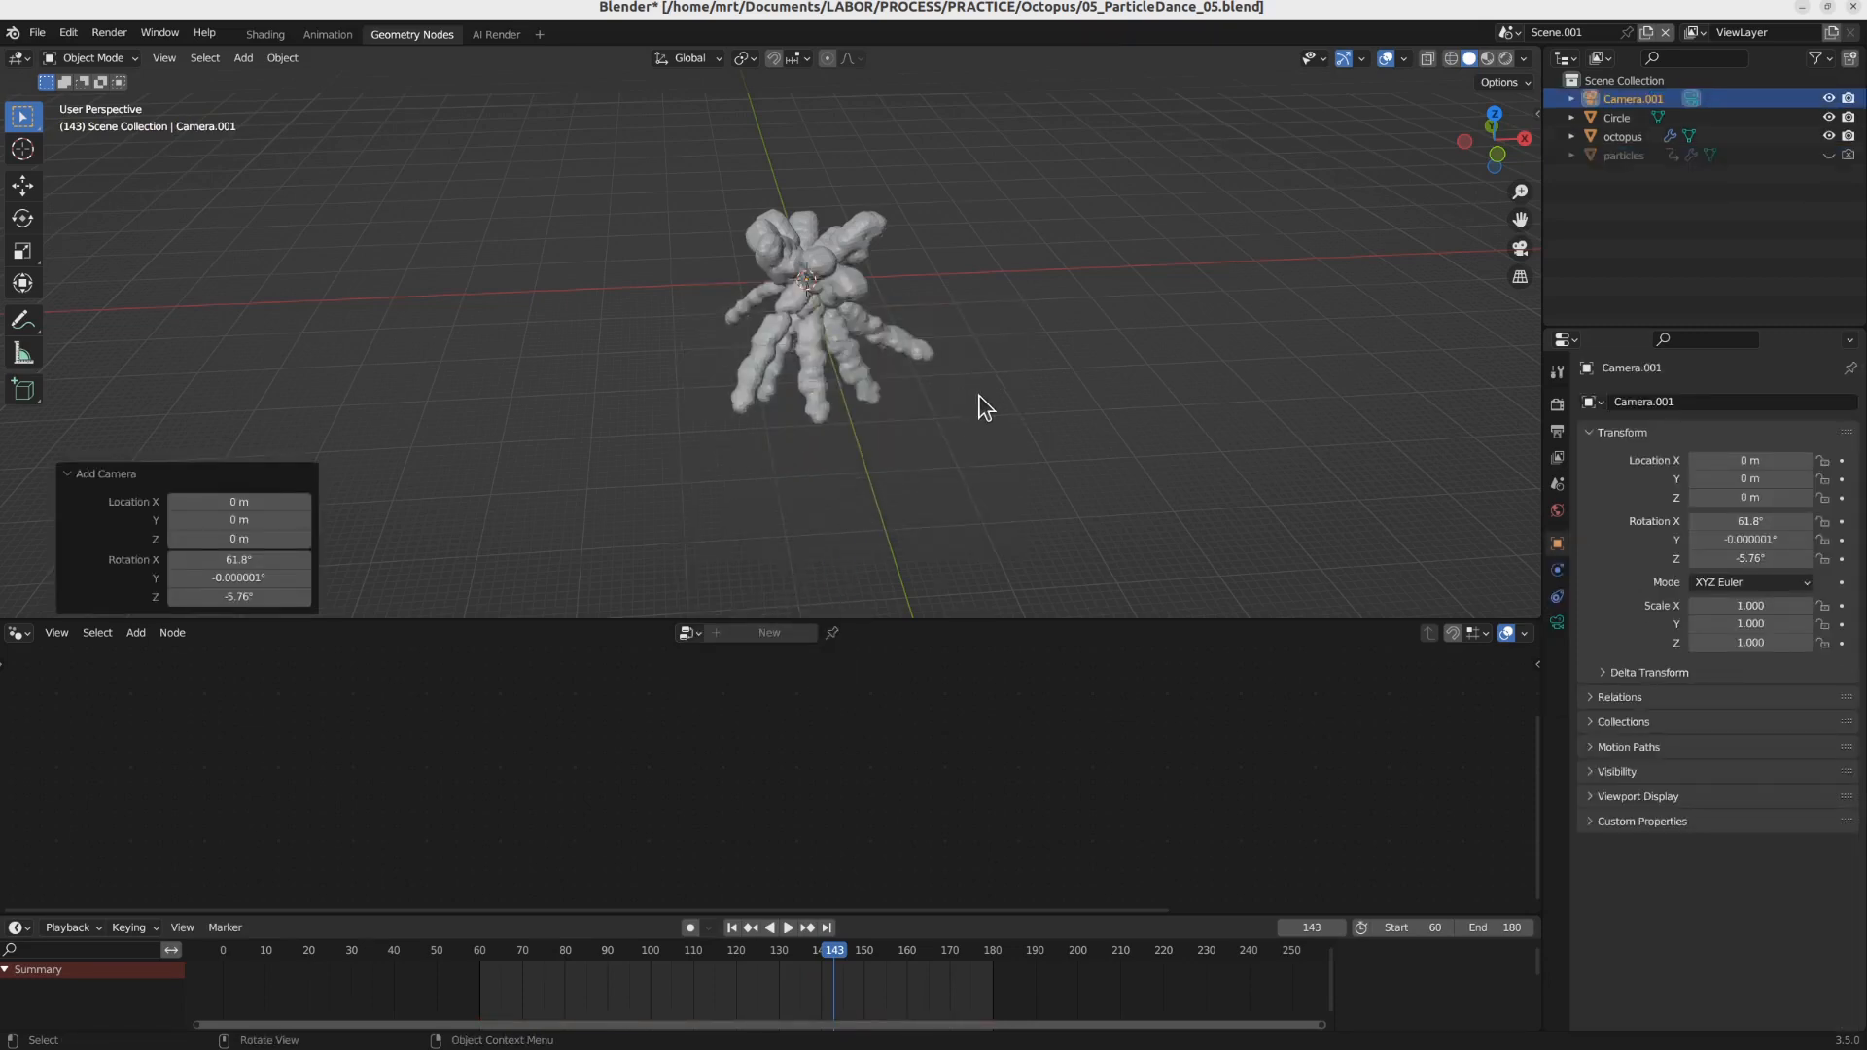
pyautogui.press('KP_1')
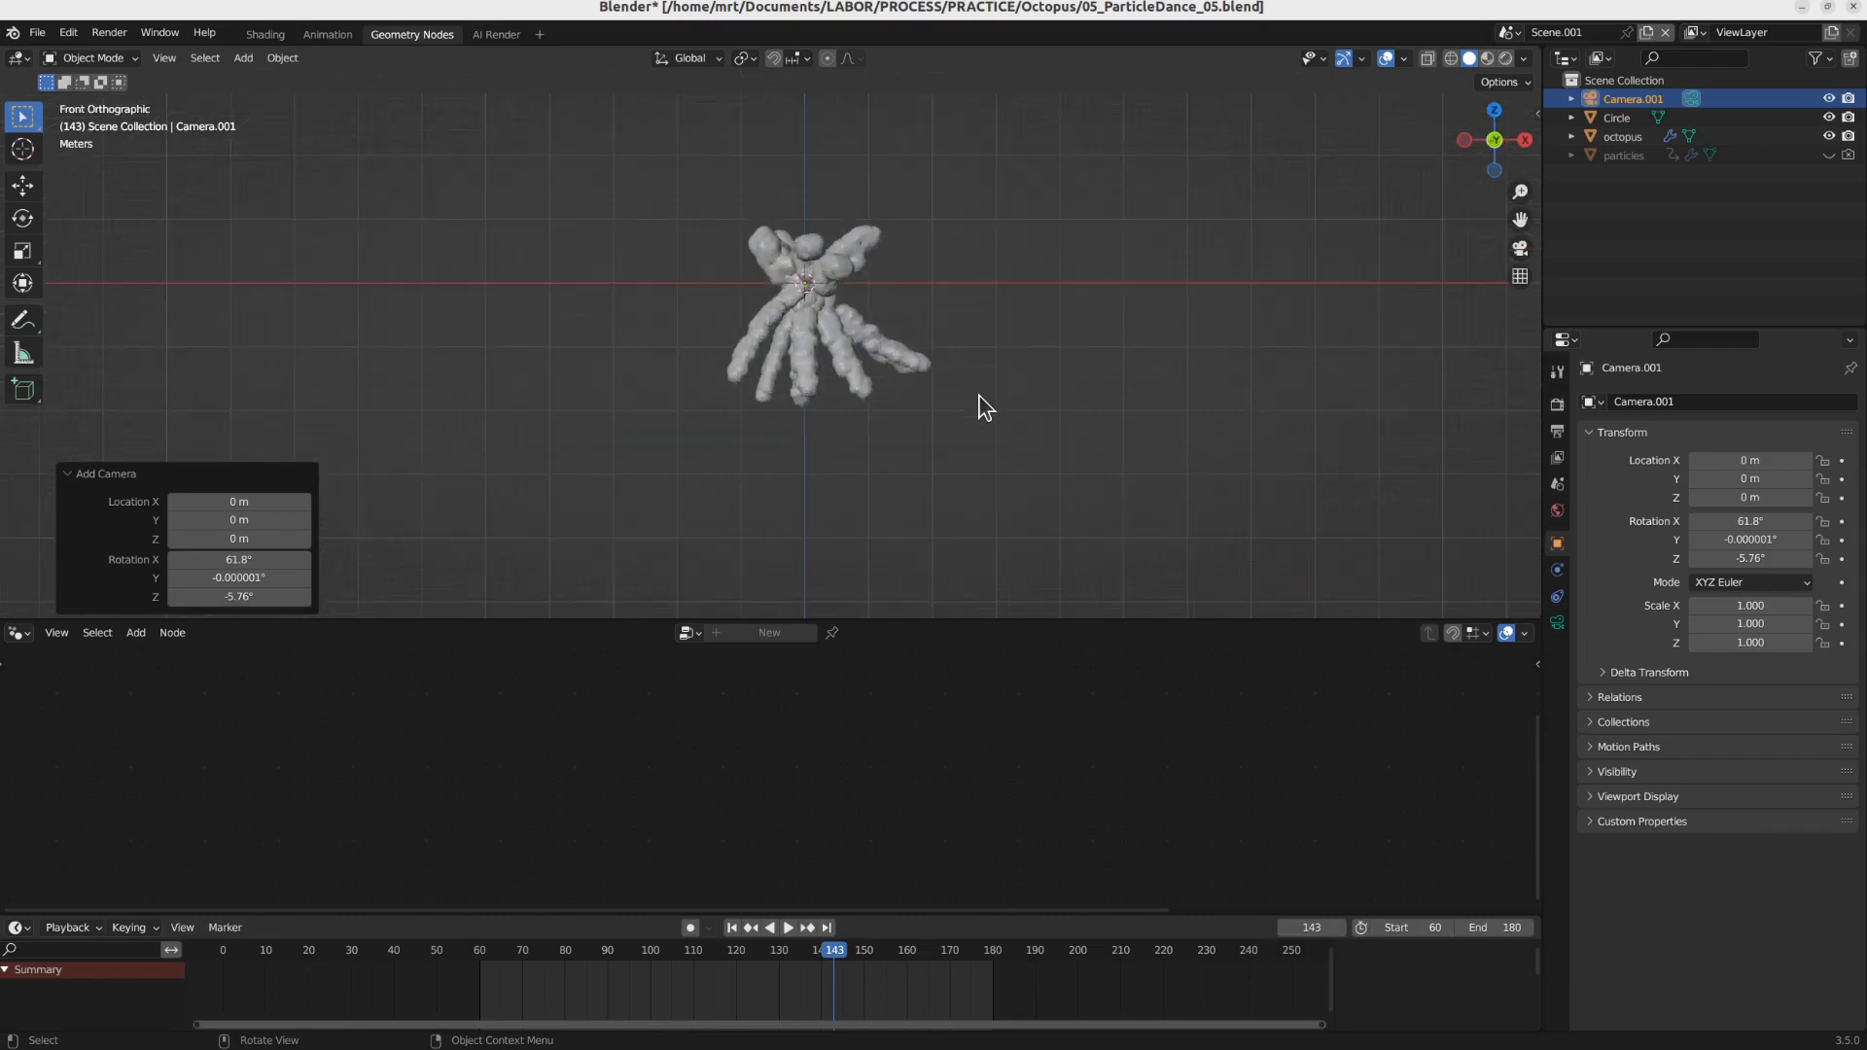
pyautogui.press('ctrl+alt+KP_0')
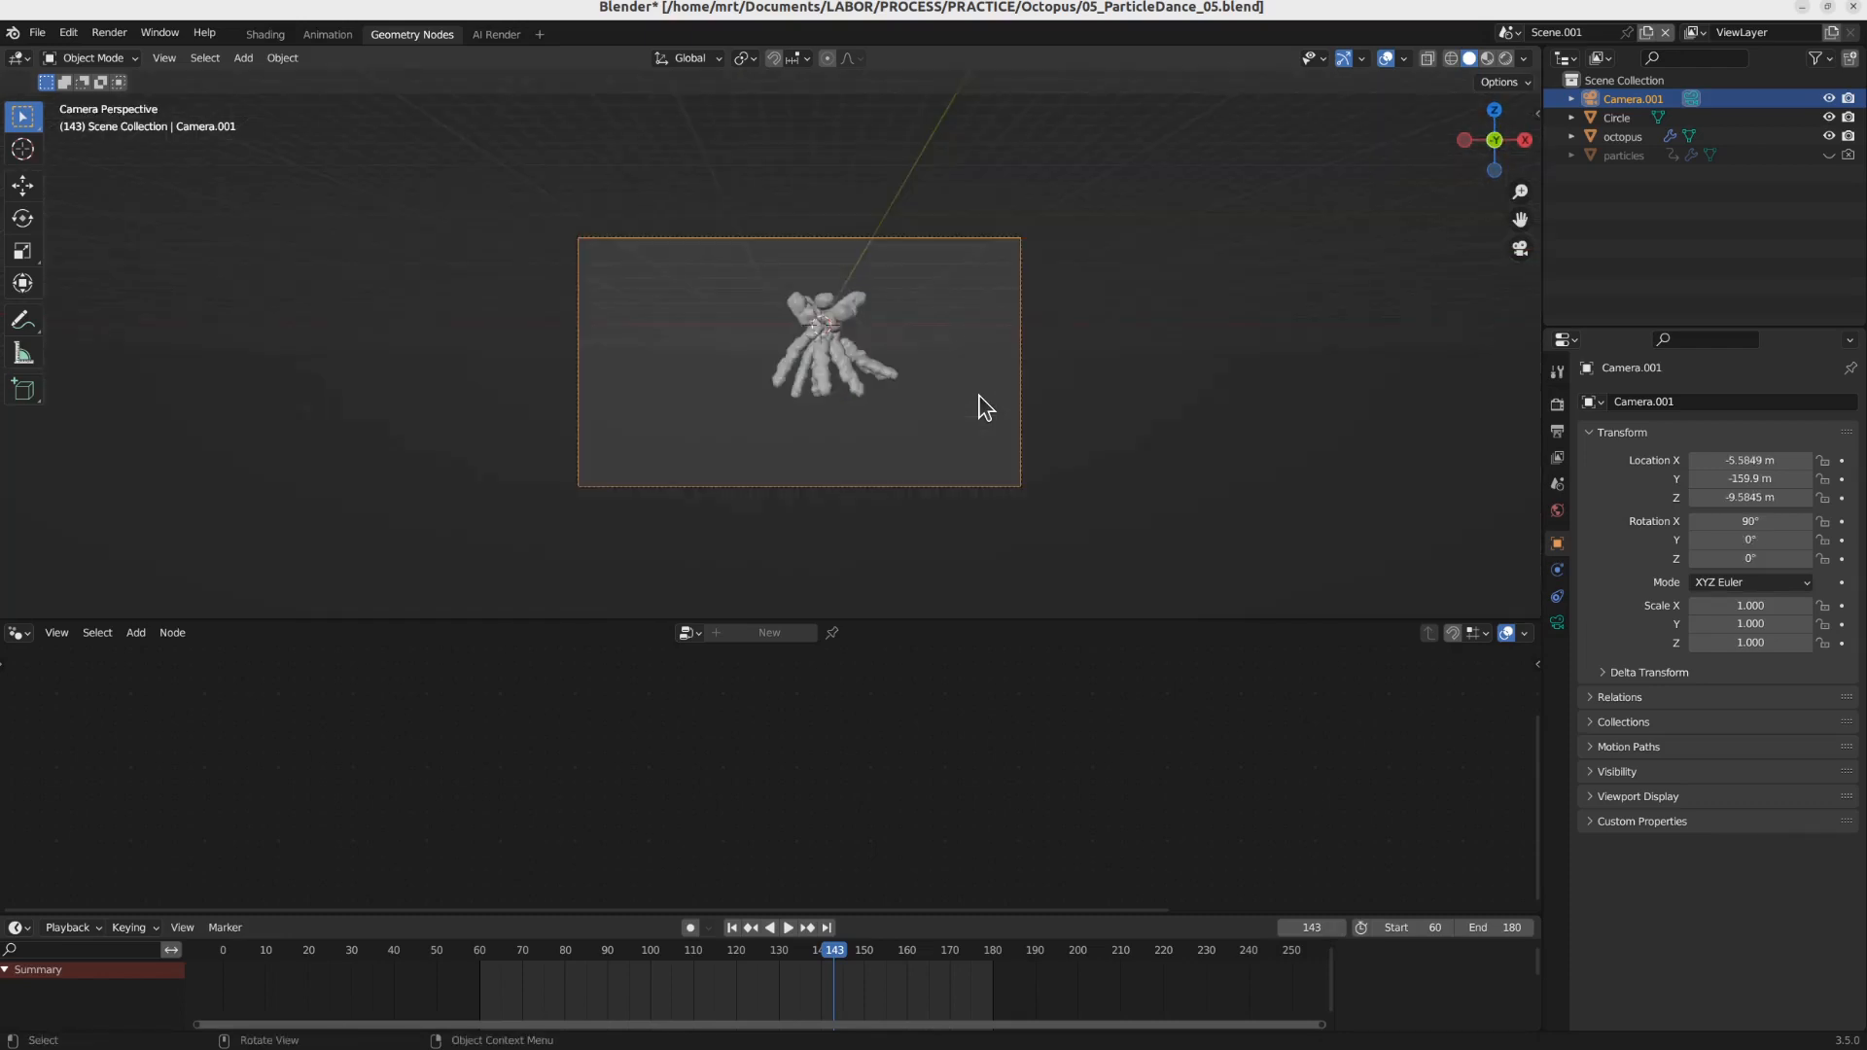
# Step: Set the render resolution to 512 by 512 px
pyautogui.click(1557, 431)
pyautogui.moveTo(1762, 432); pyautogui.dragTo(1766, 446)
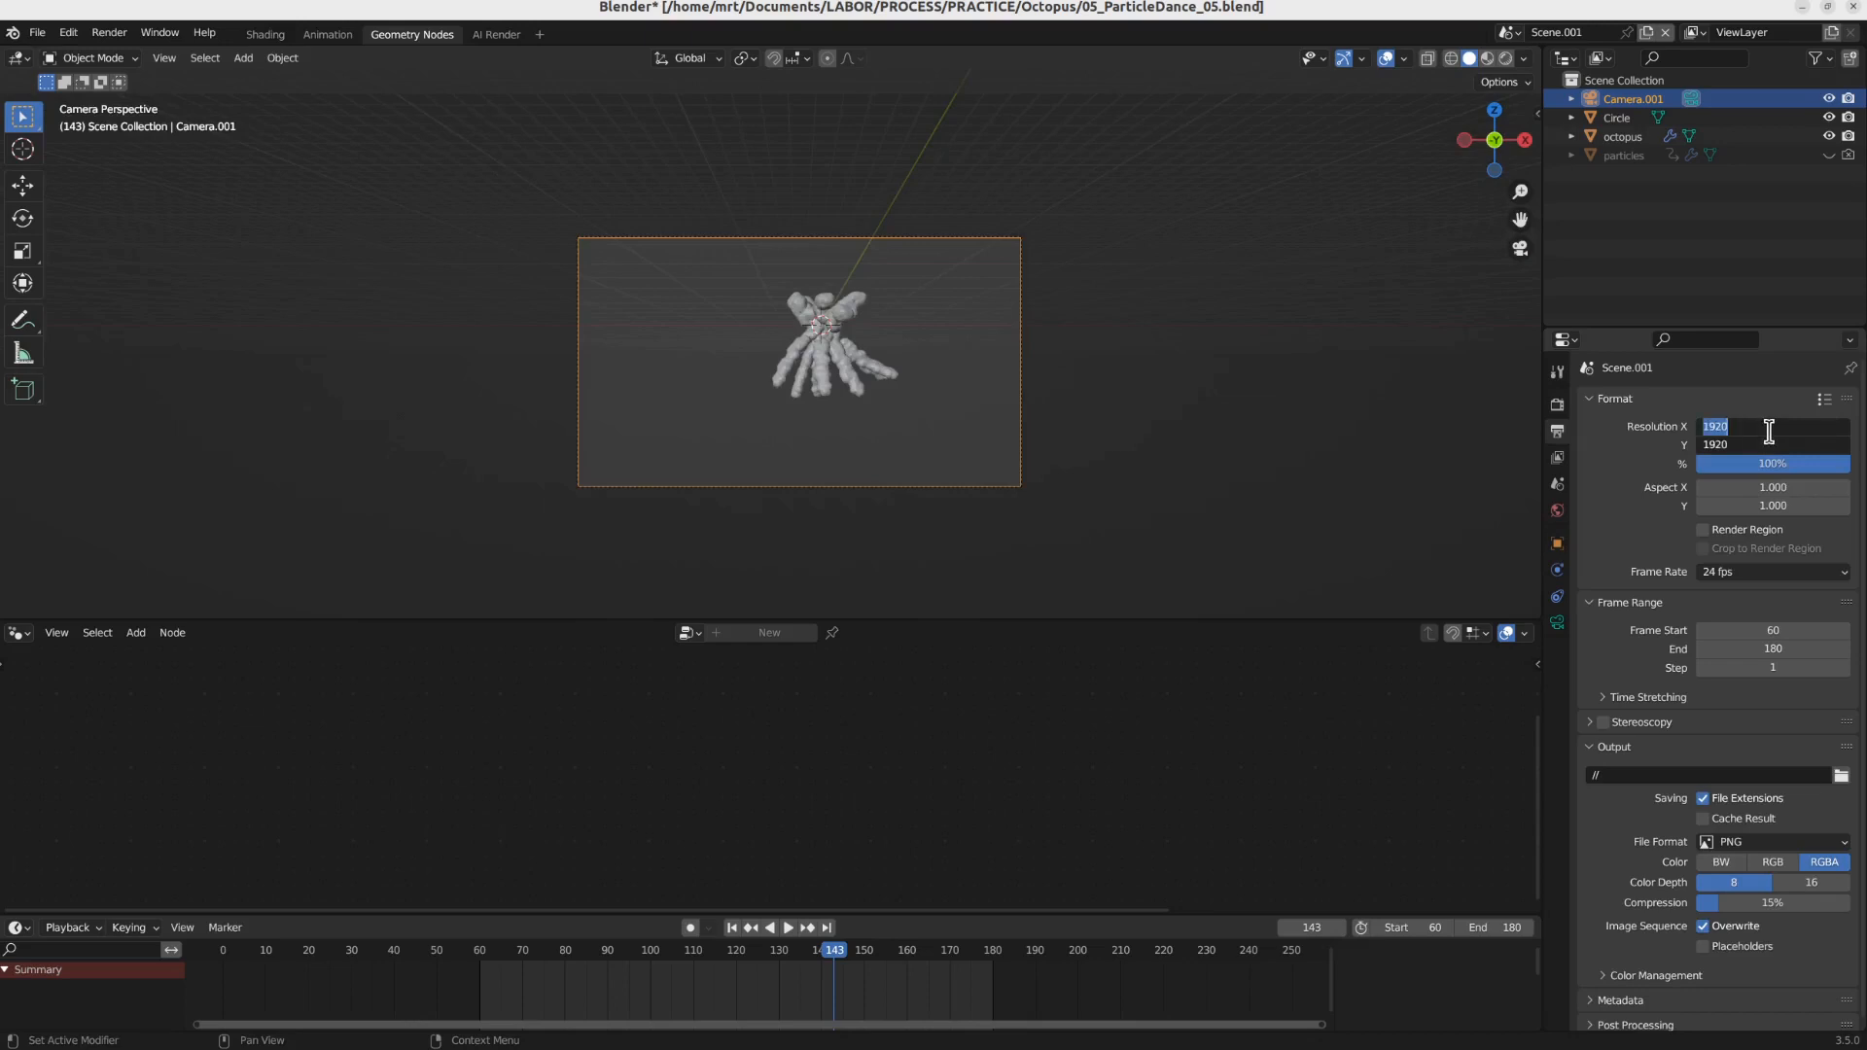
pyautogui.write('512')
pyautogui.press('Return')
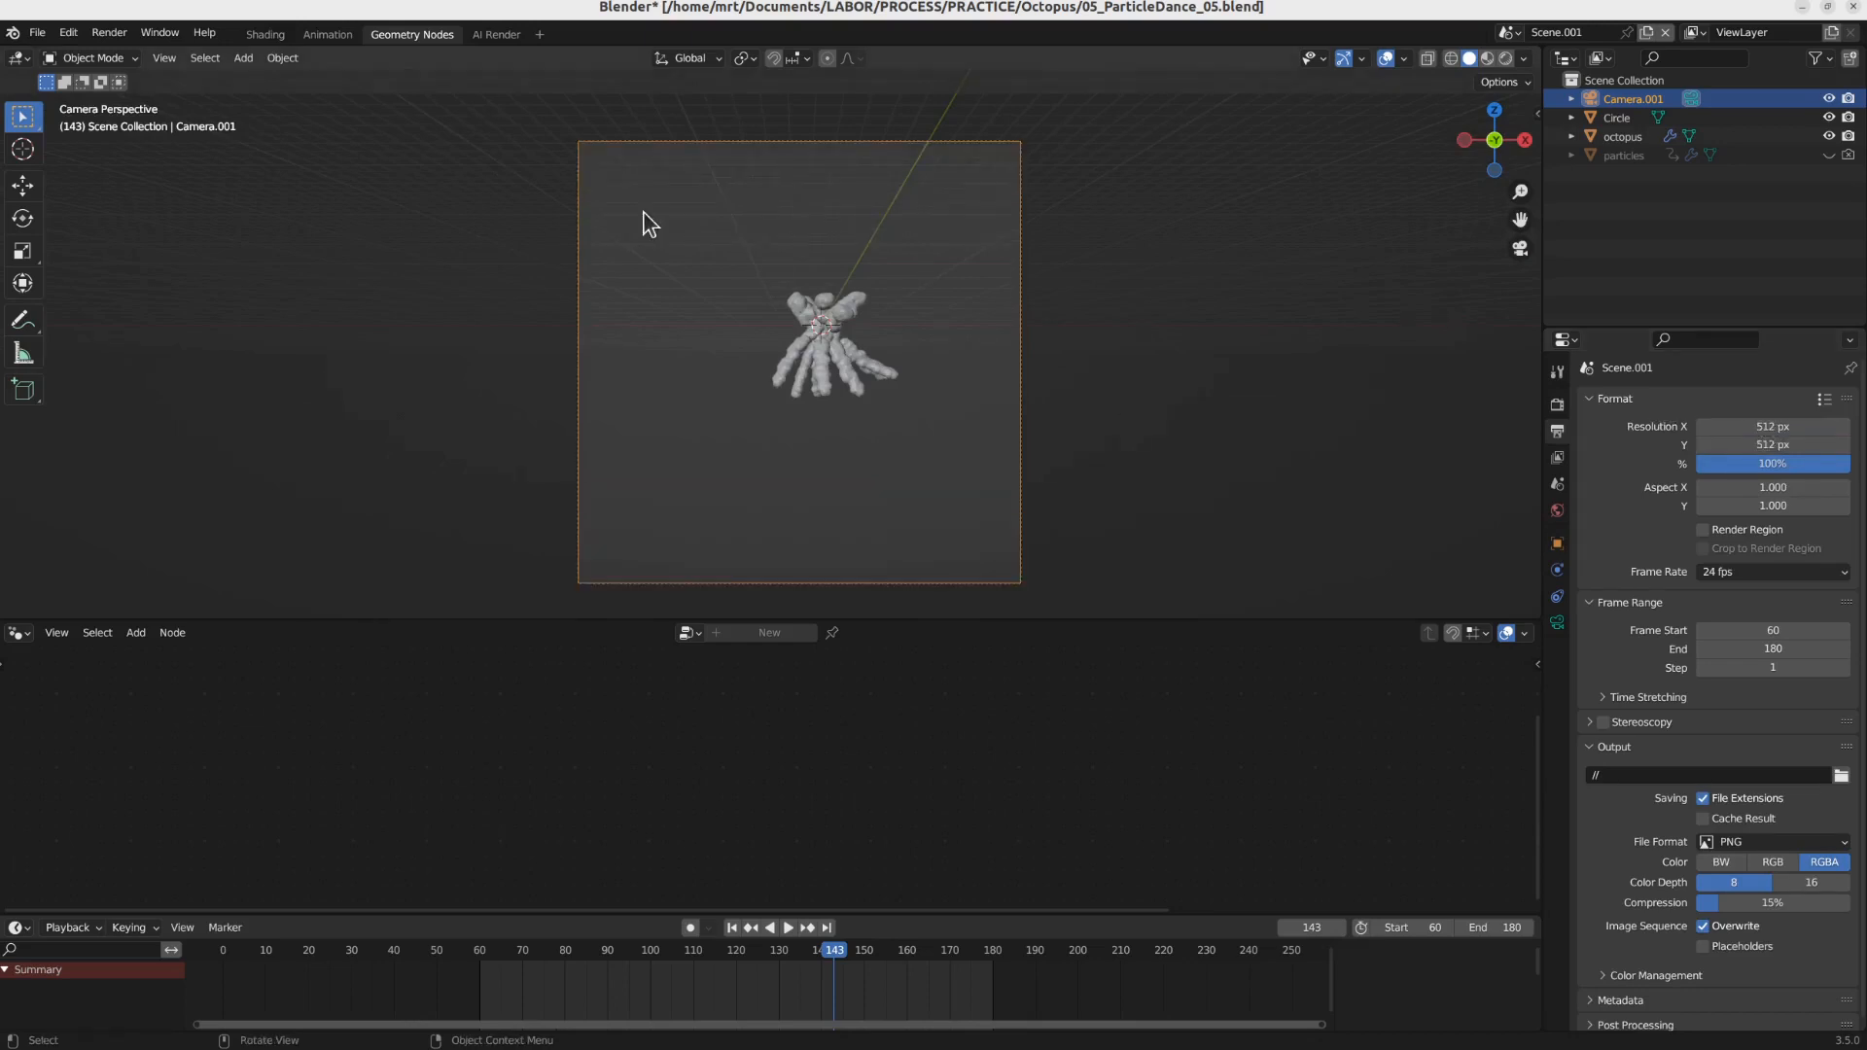
# Step: Move the camera about 81 m closer along its local Z axis and shift it to center the octopus in the frame
pyautogui.press('g')
pyautogui.press('z')
pyautogui.press('z')
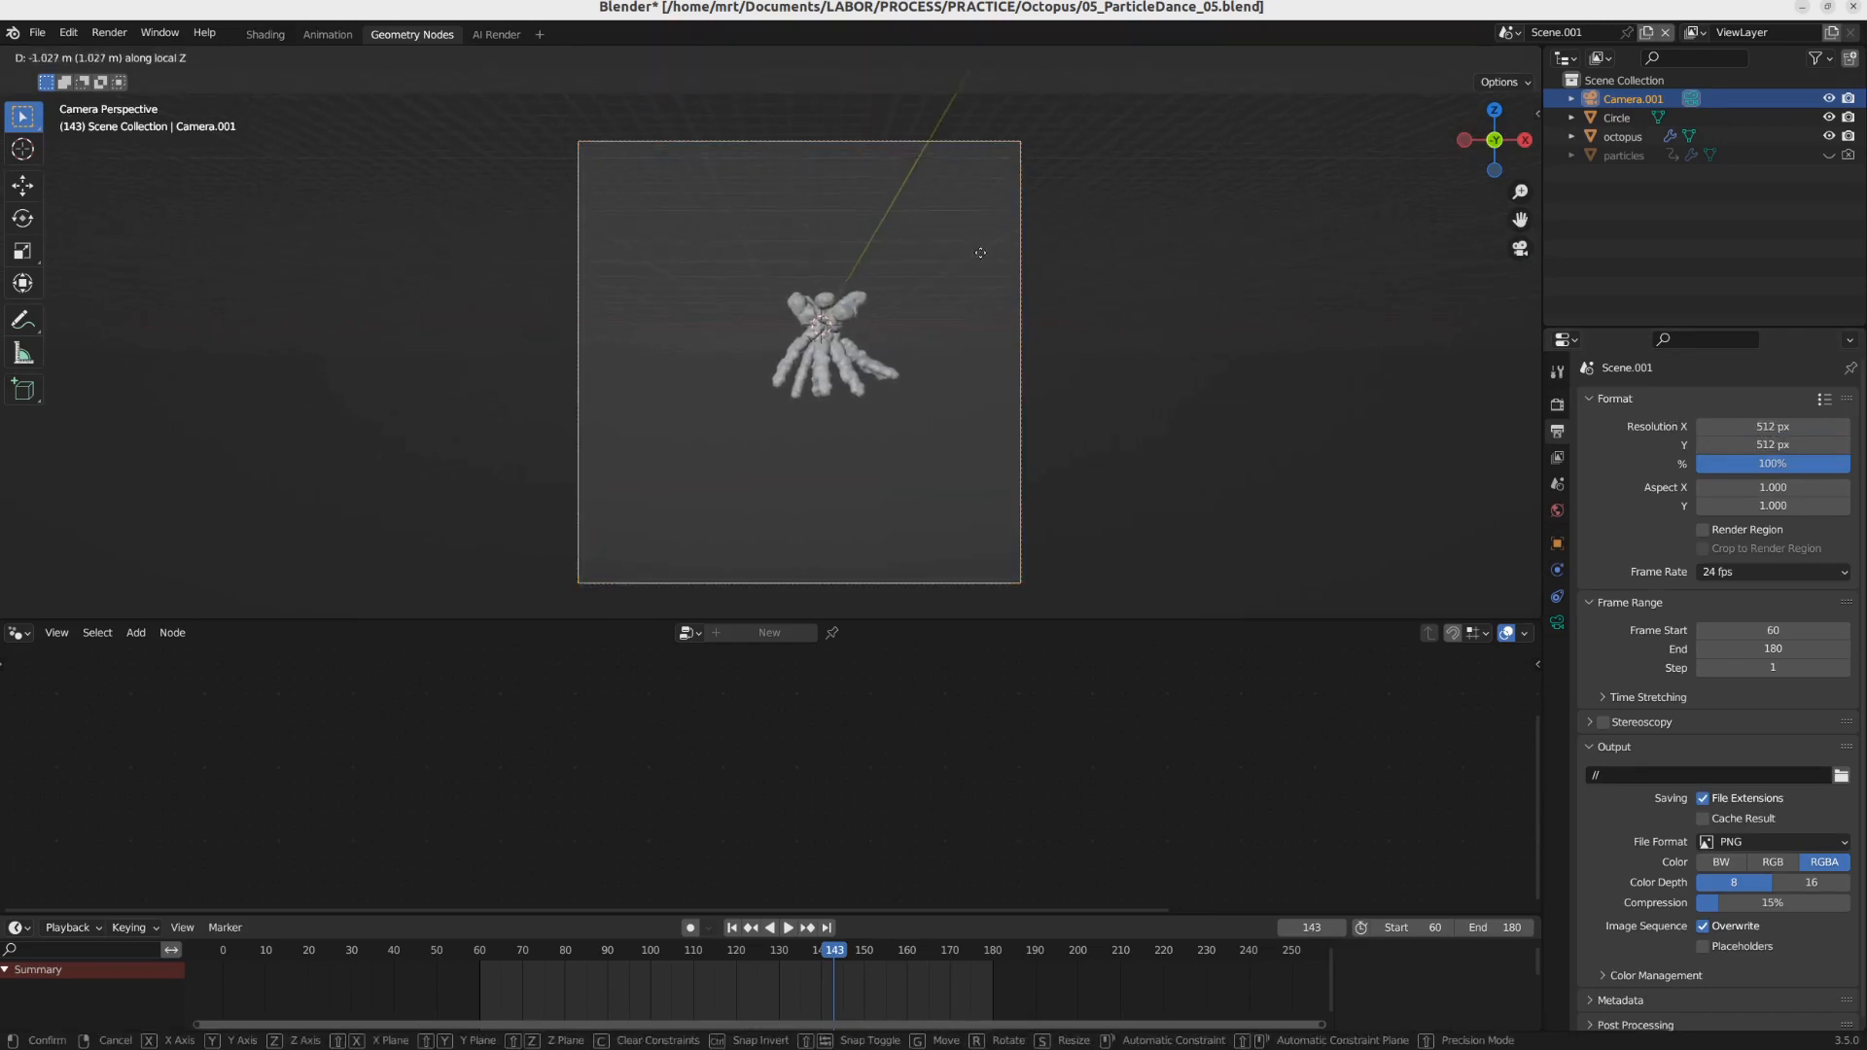
pyautogui.click(801, 535)
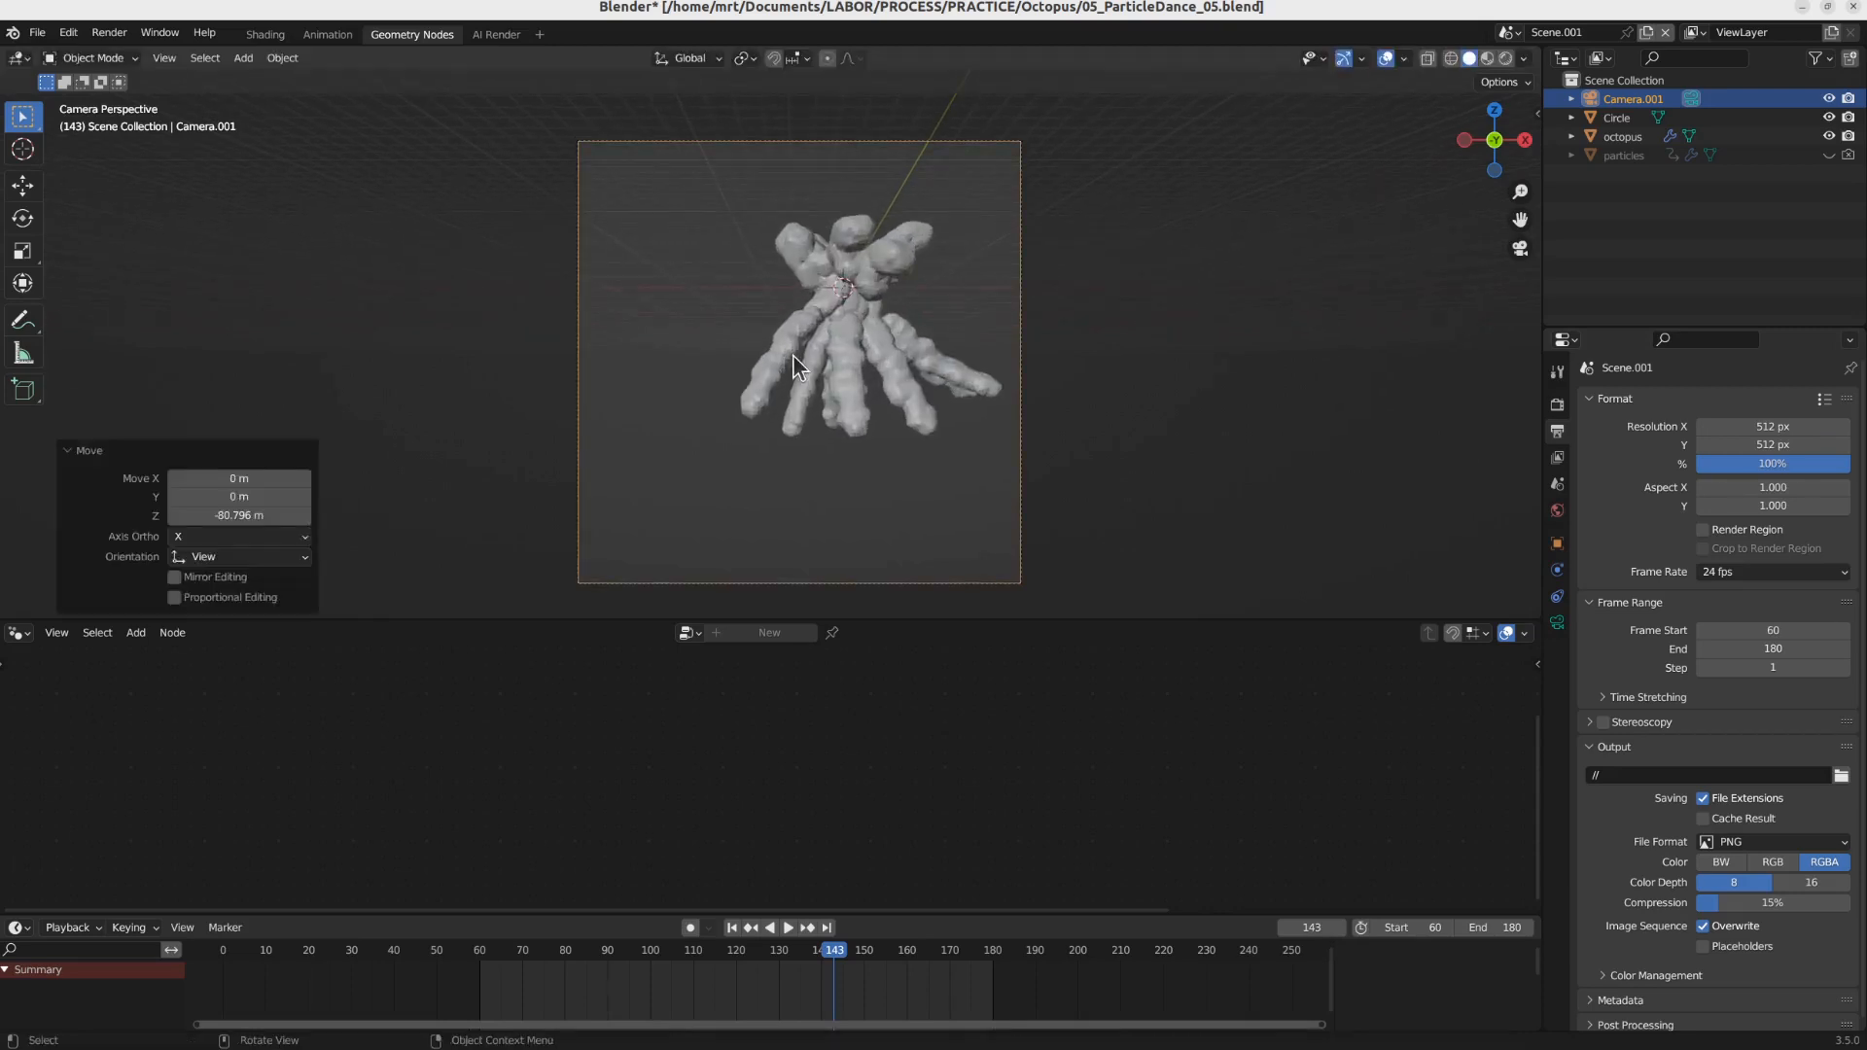
pyautogui.press('g')
pyautogui.click(895, 317)
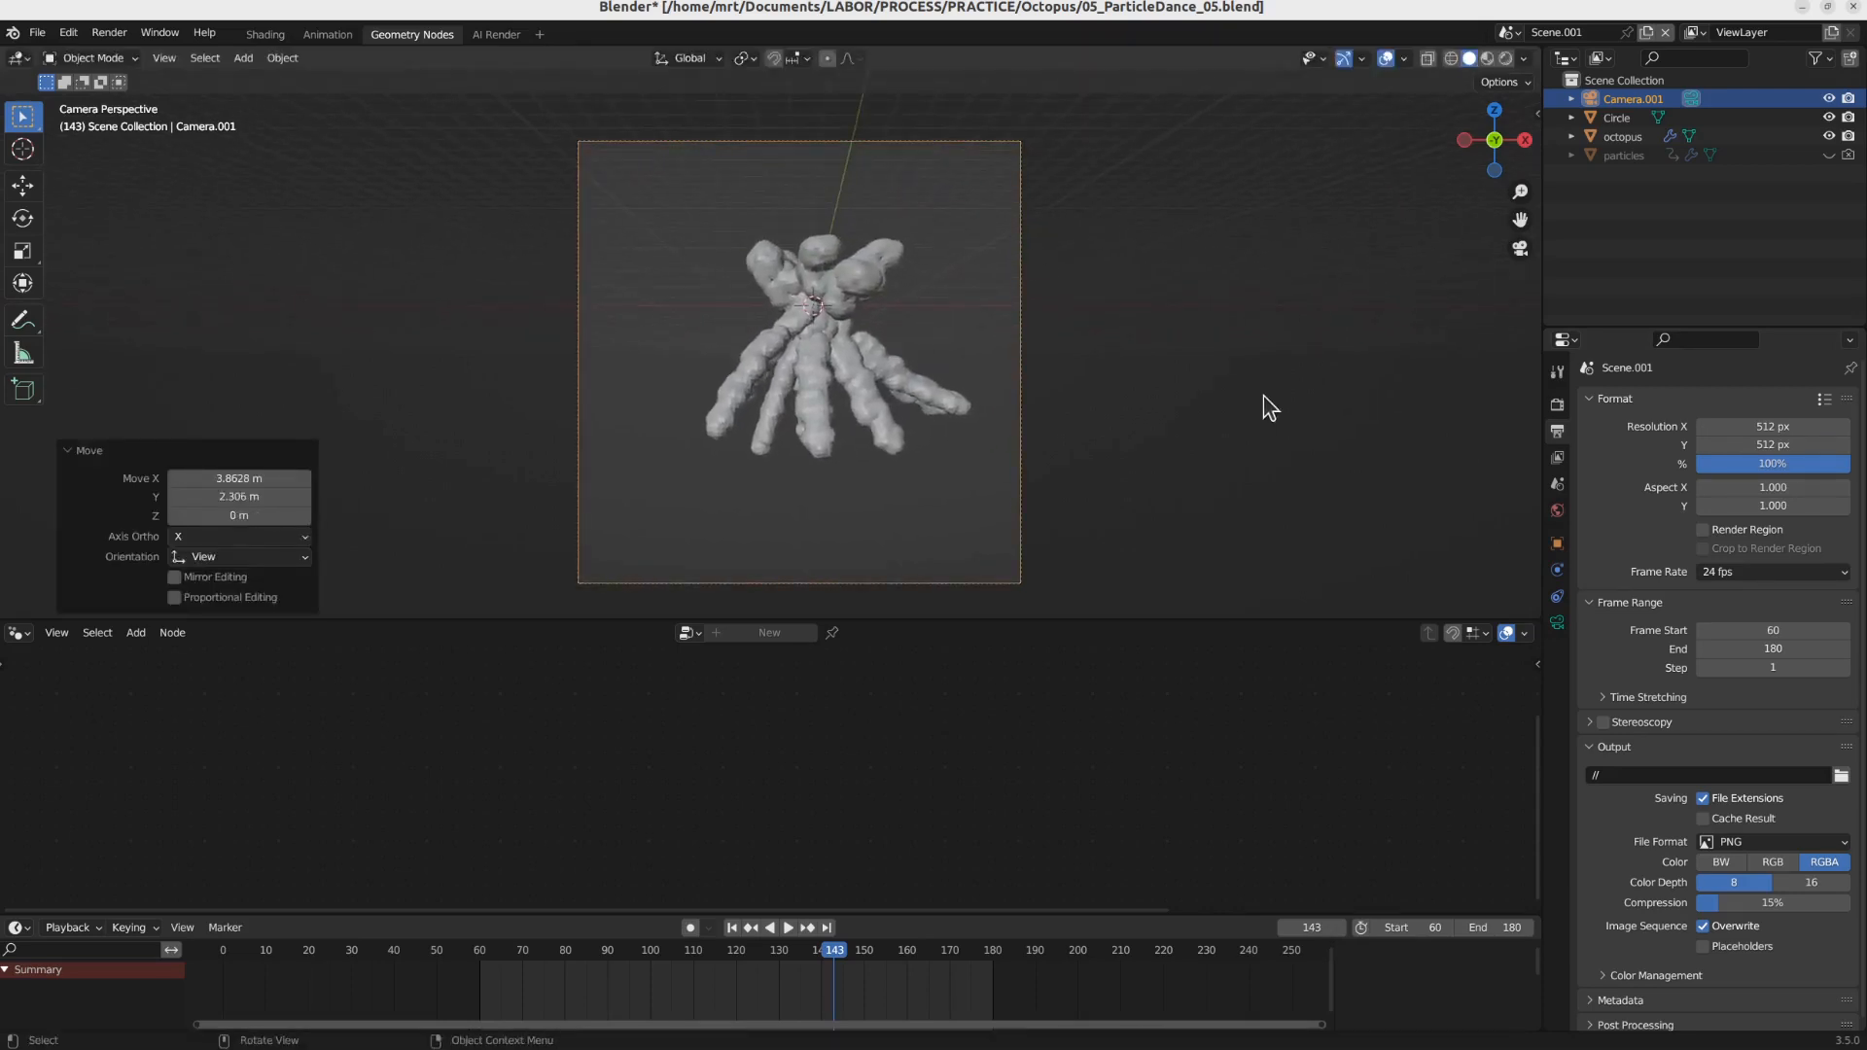
# Step: Show the render properties, check the local Stable Diffusion web UI and its terminal, and return to Blender
pyautogui.click(1557, 403)
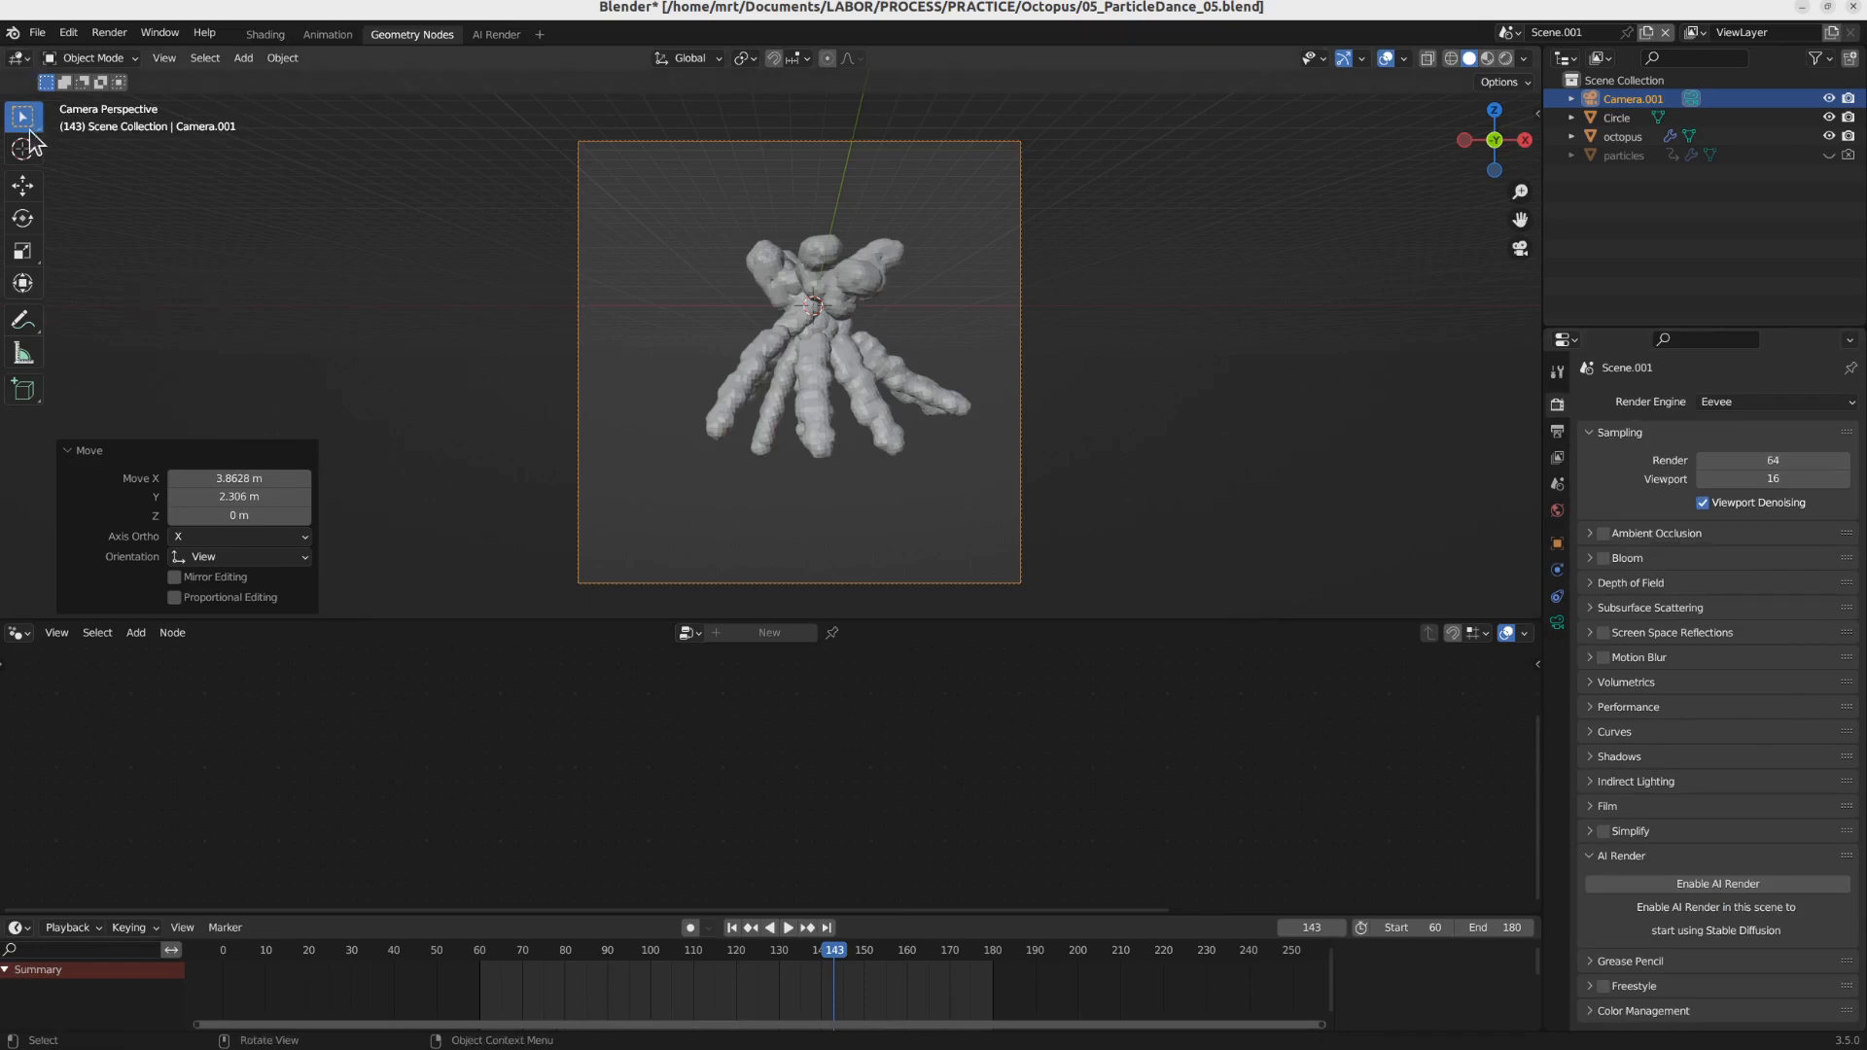
pyautogui.click(0, 27)
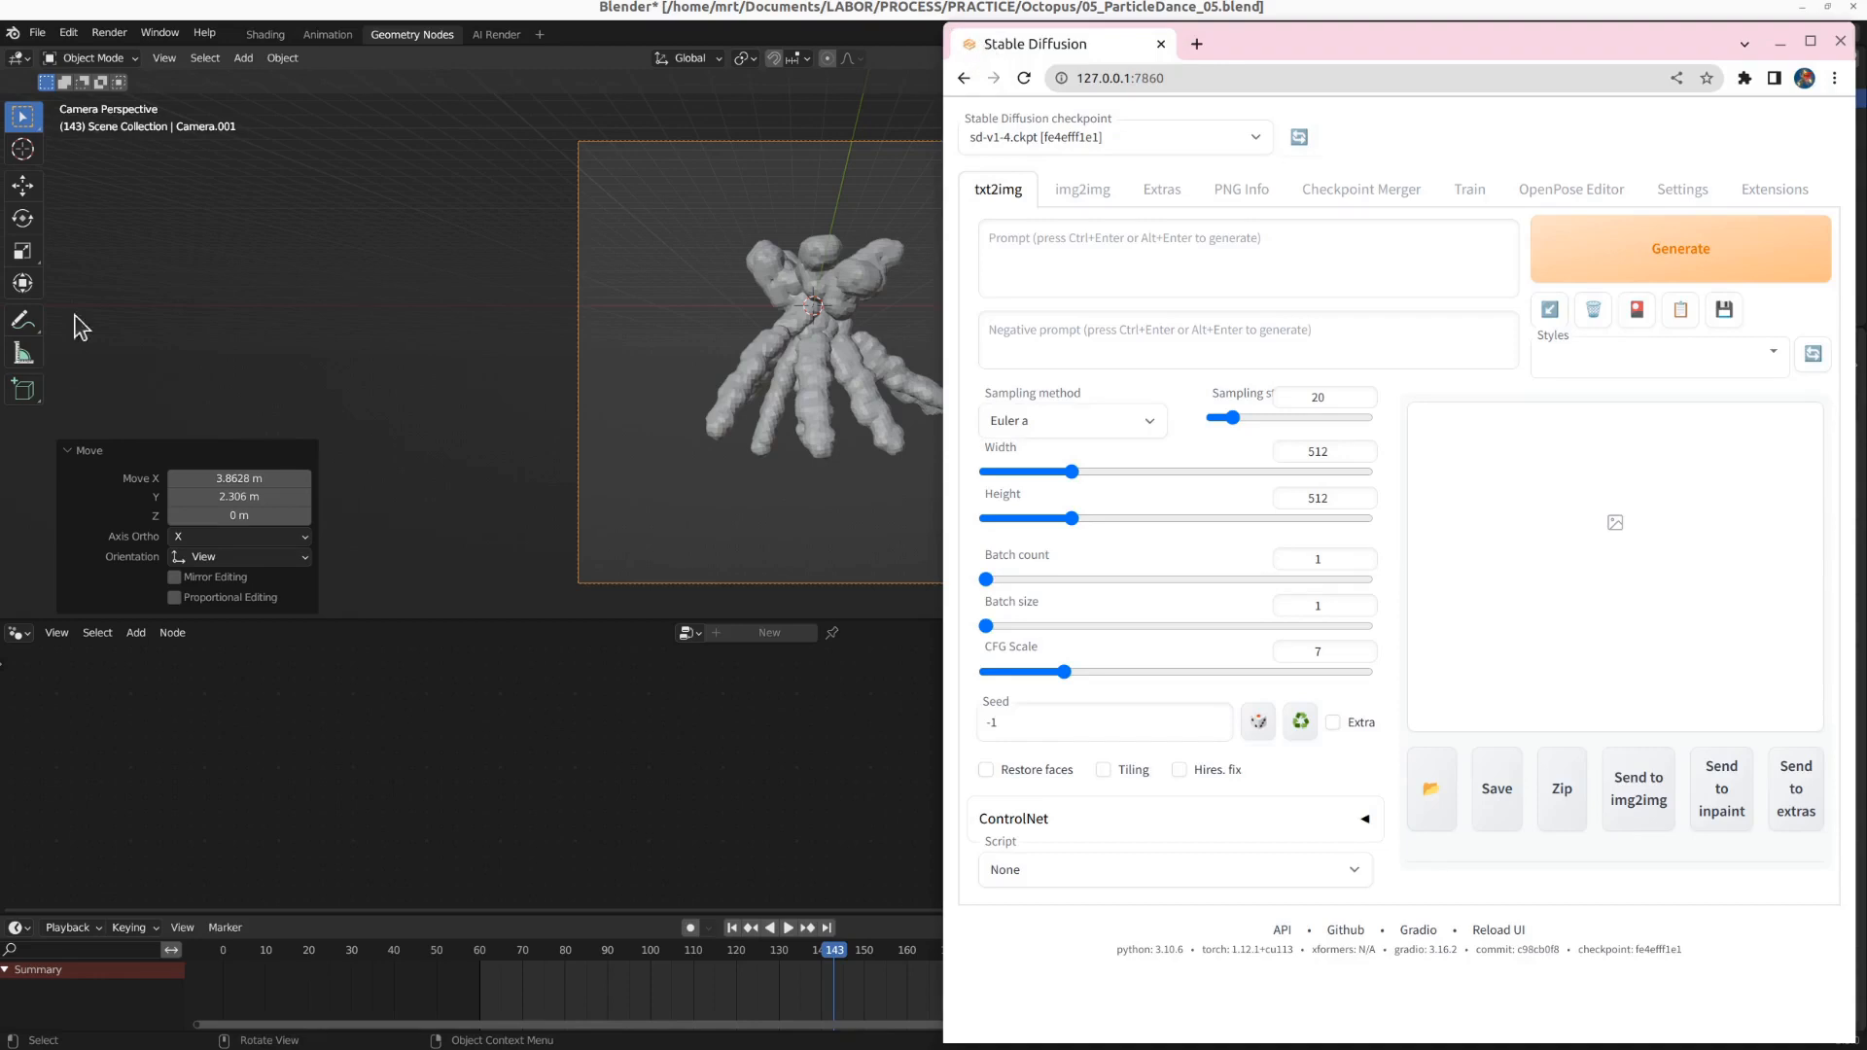
pyautogui.click(0, 223)
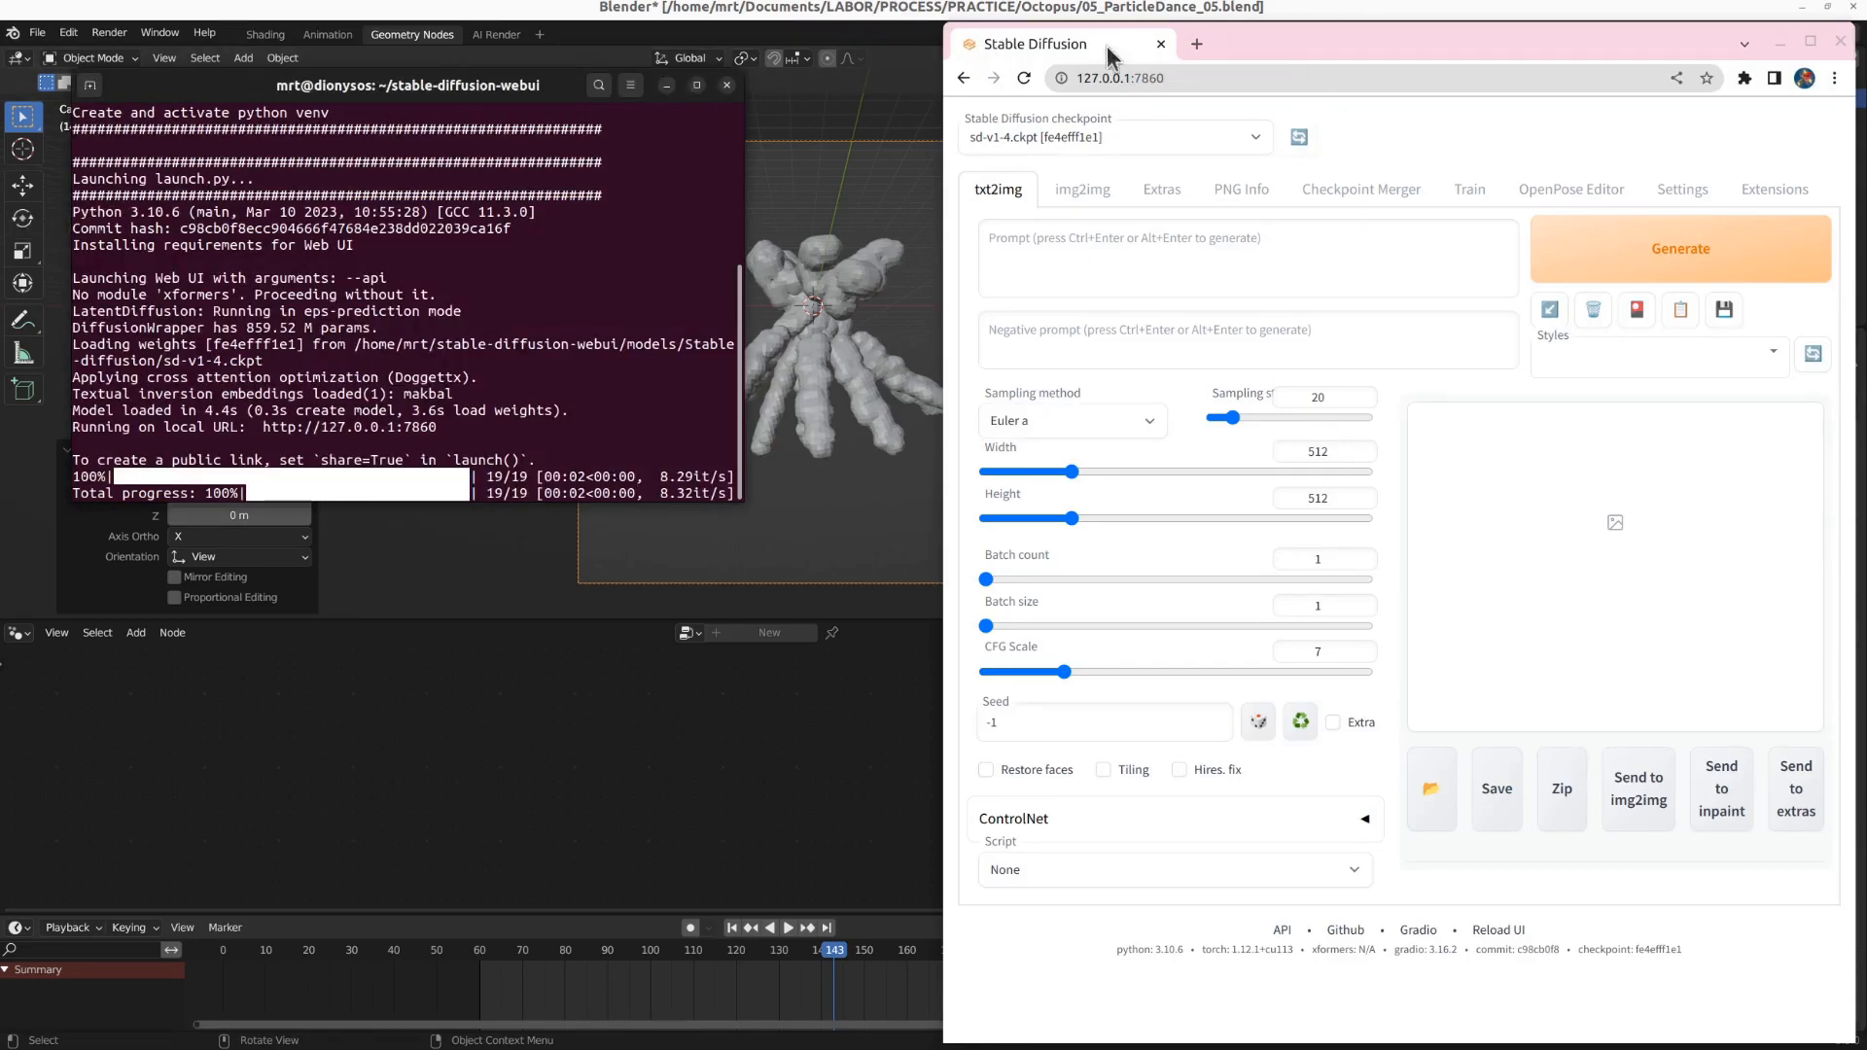
pyautogui.click(784, 14)
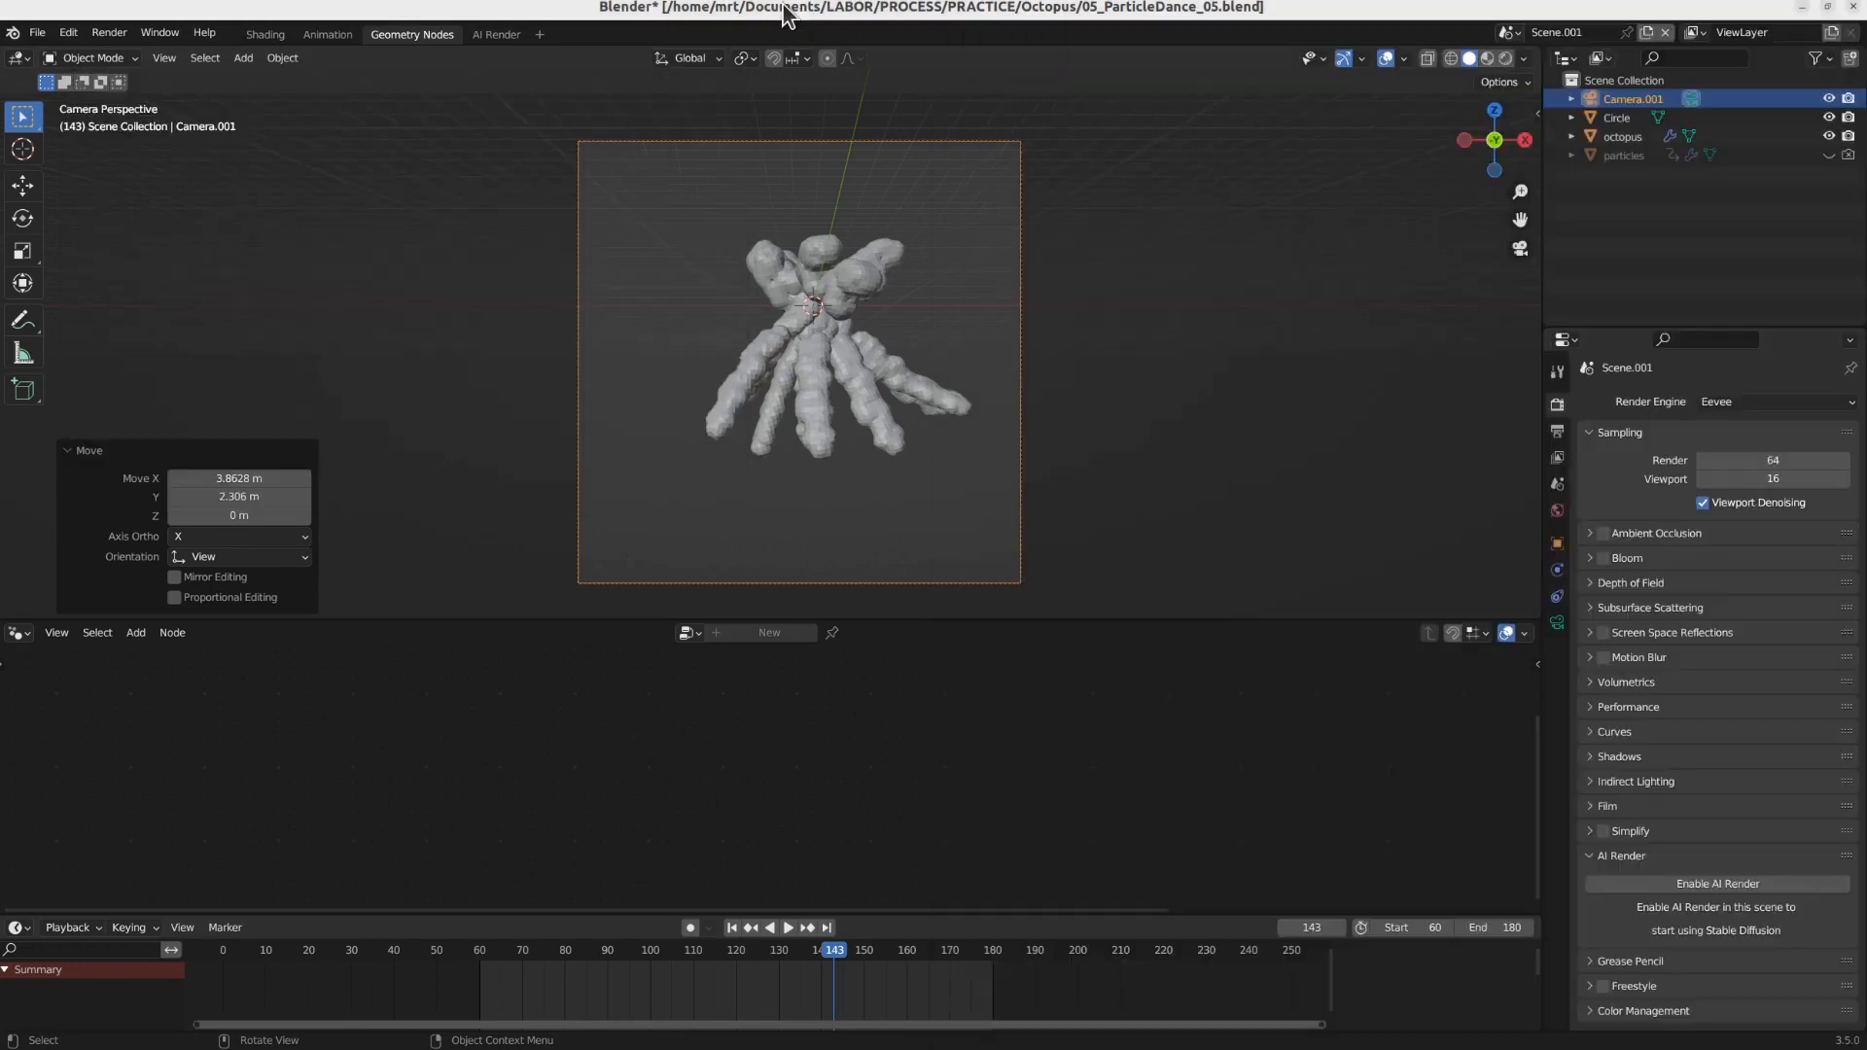
pyautogui.click(78, 30)
pyautogui.click(1, 325)
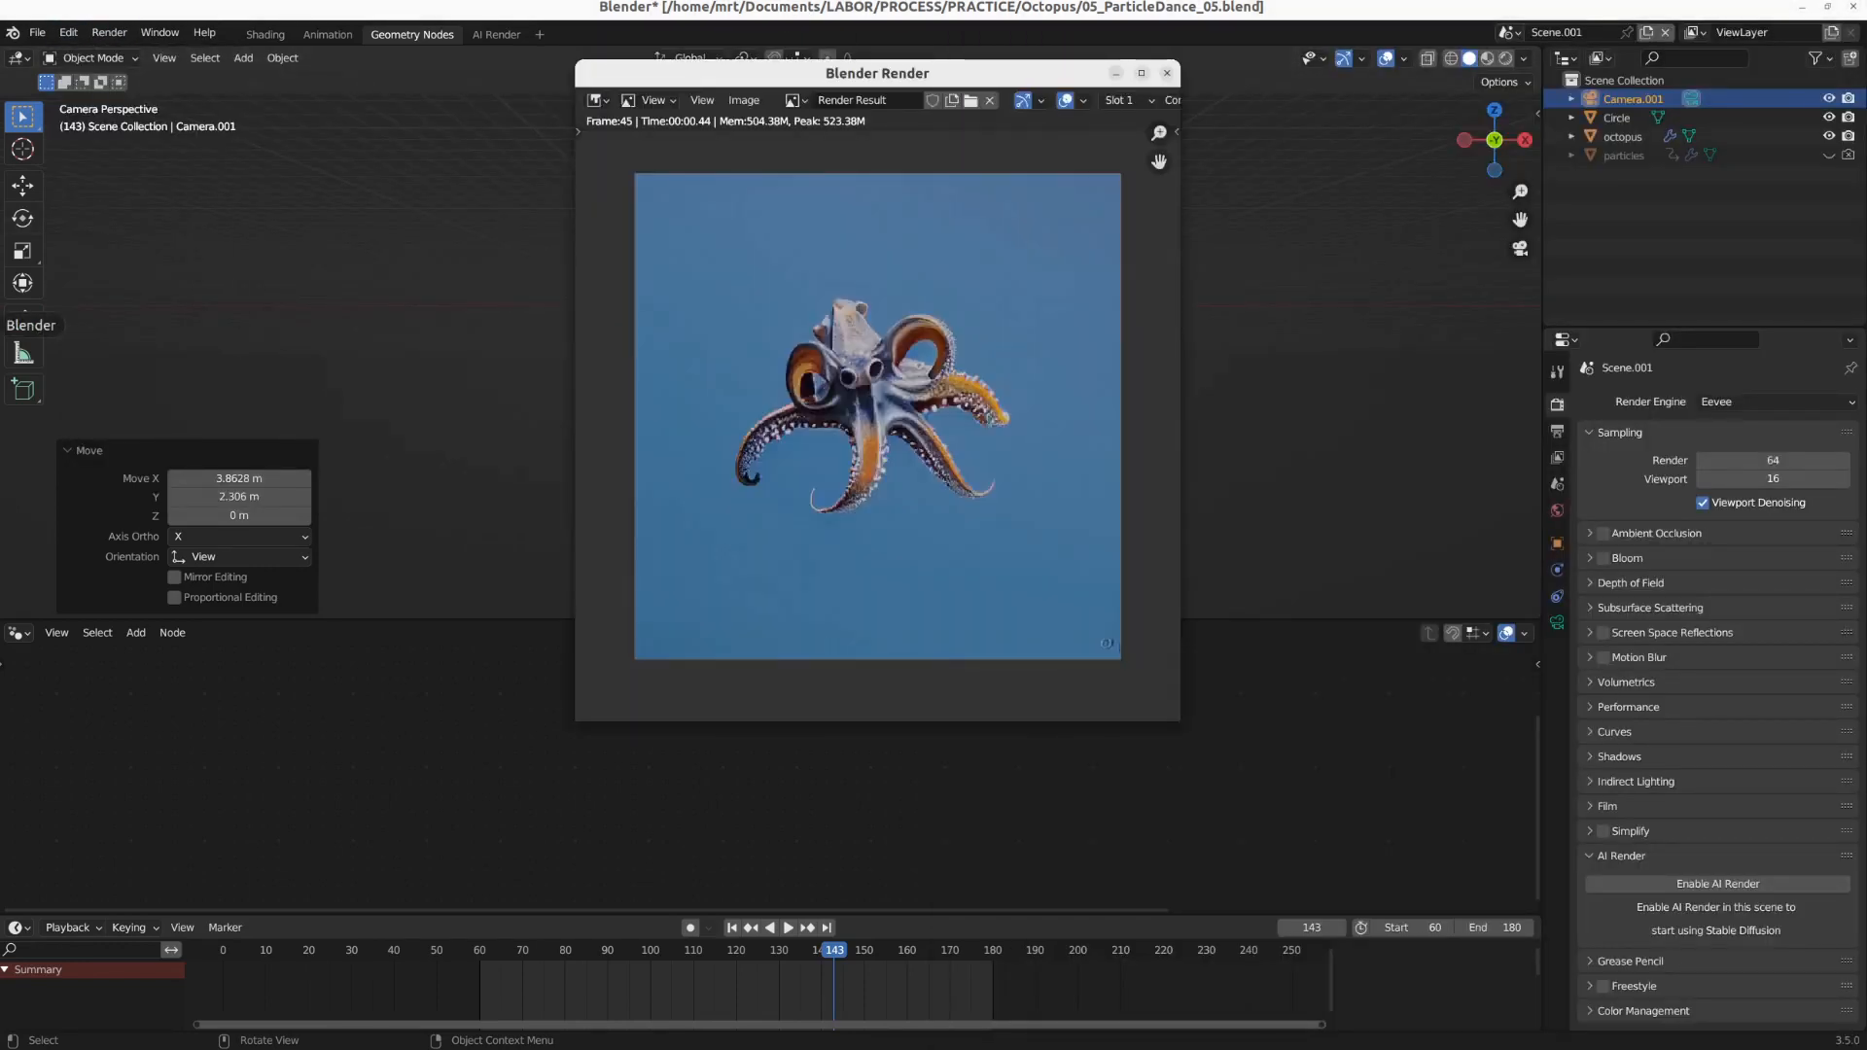
# Step: Search the add-ons in the preferences for the AI Render - Stable Diffusion add-on and check that it is enabled
pyautogui.click(68, 34)
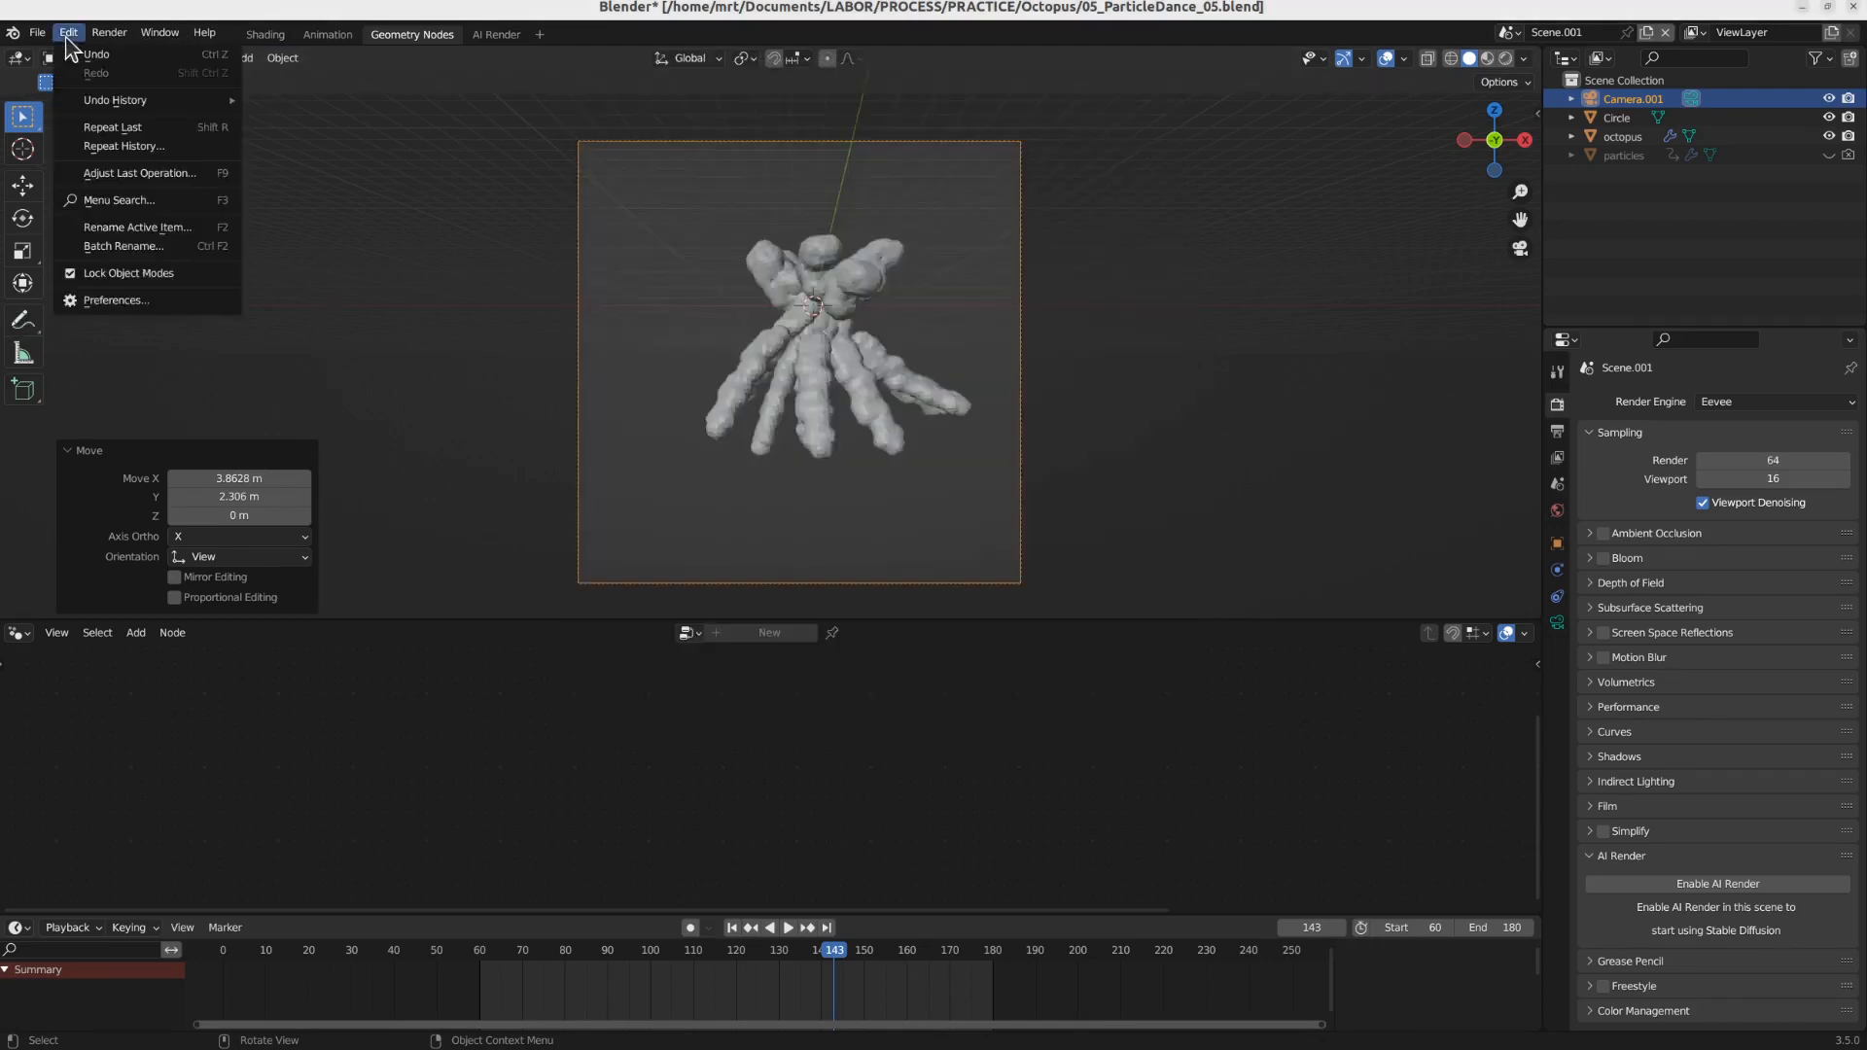
pyautogui.click(158, 289)
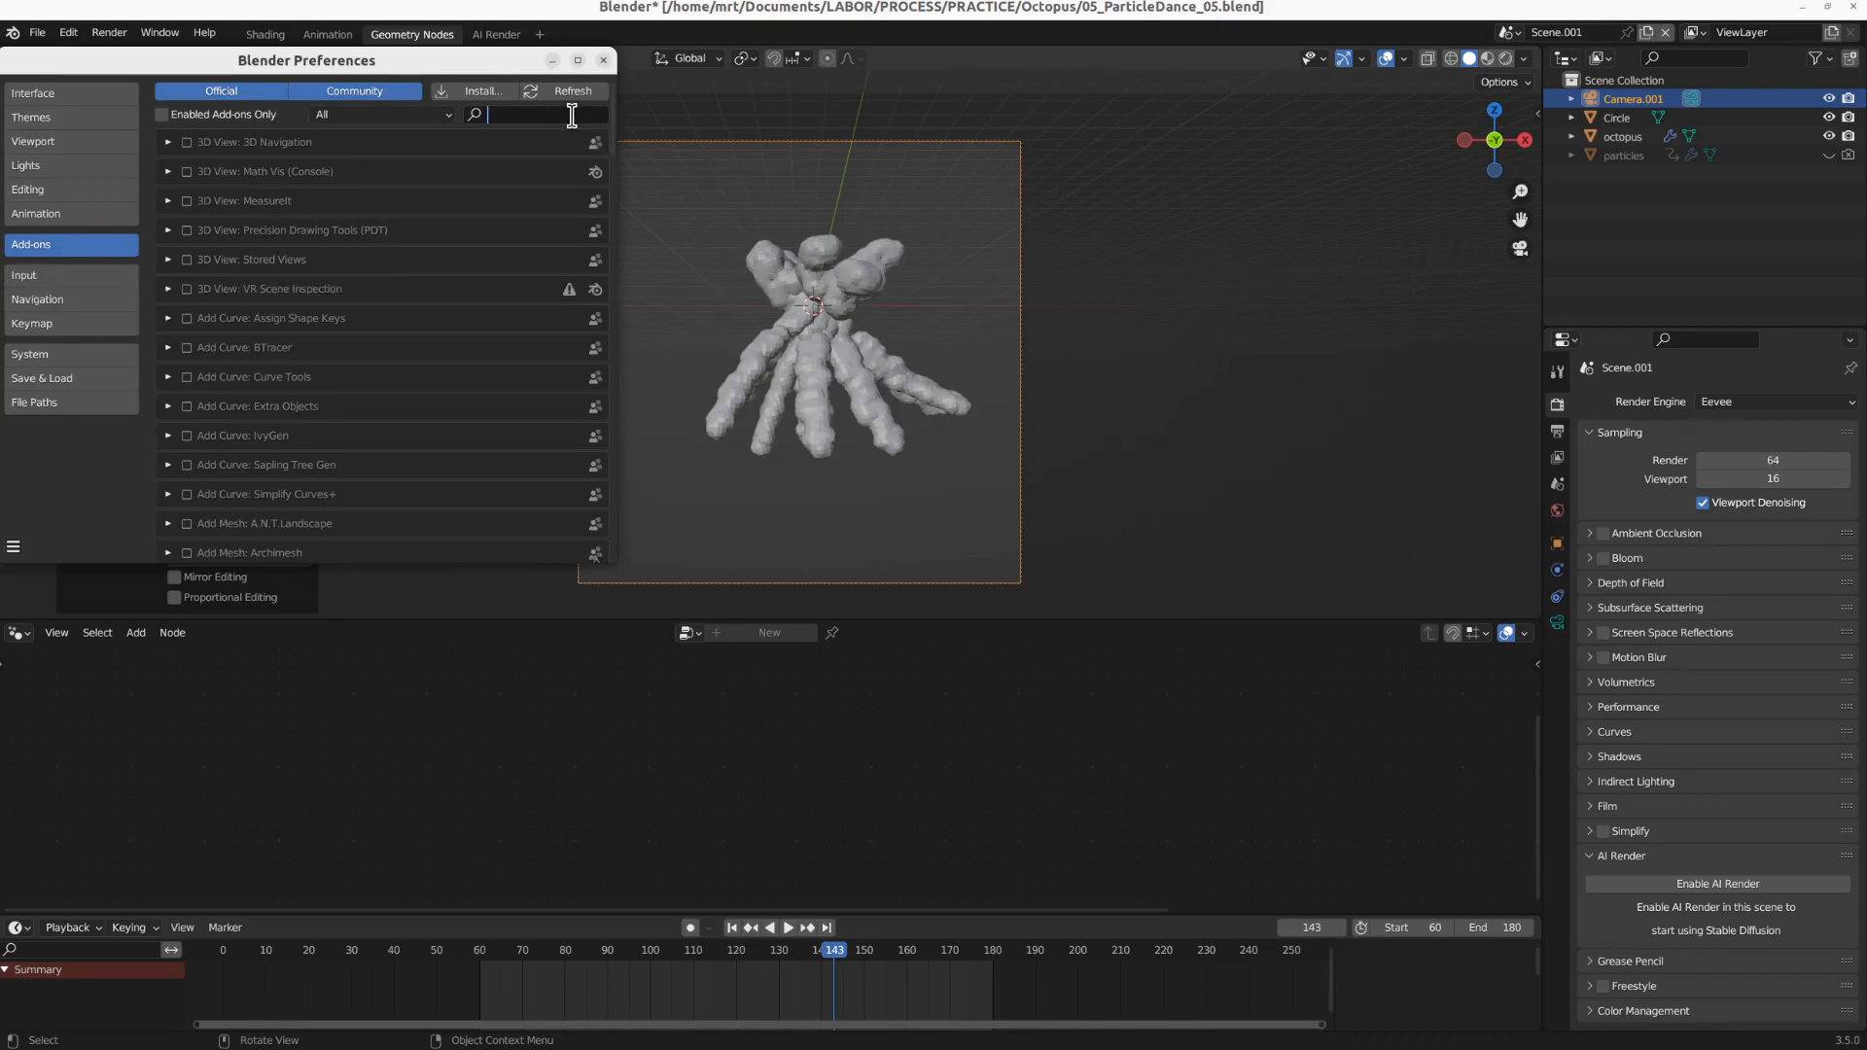
pyautogui.write('a')
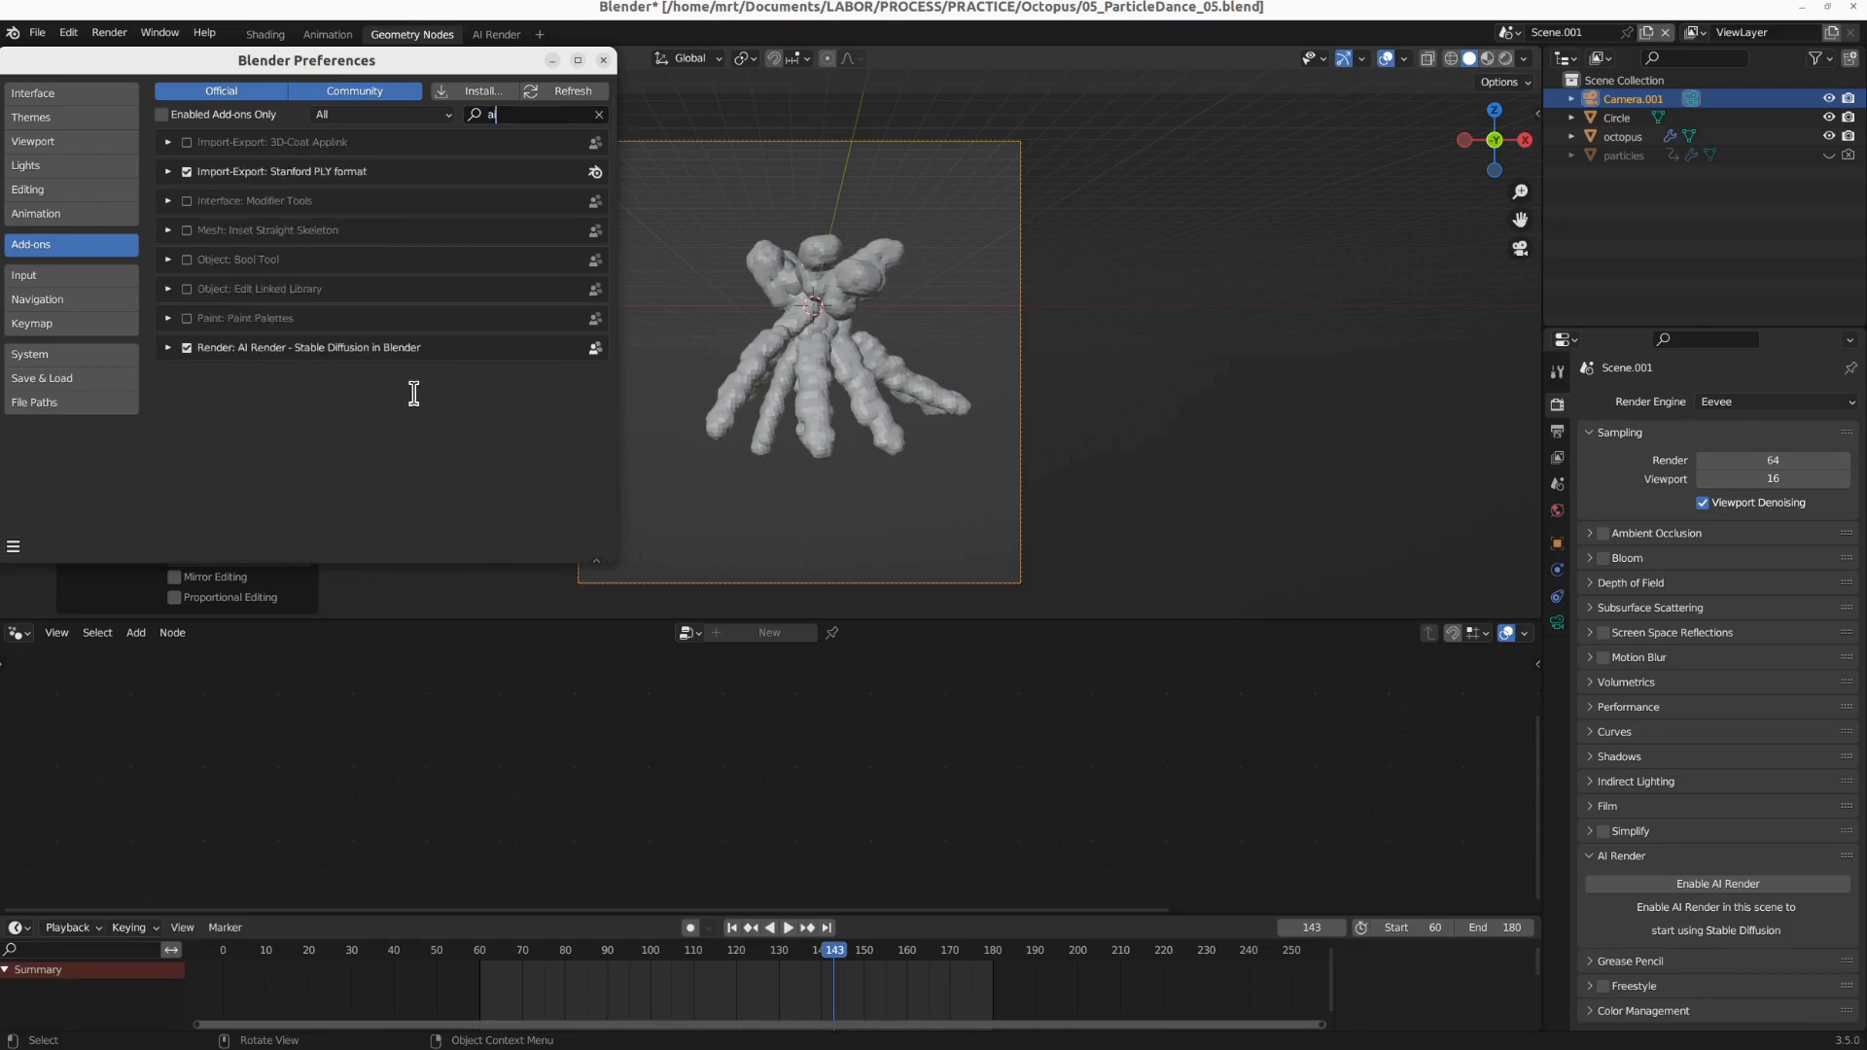
pyautogui.click(1322, 392)
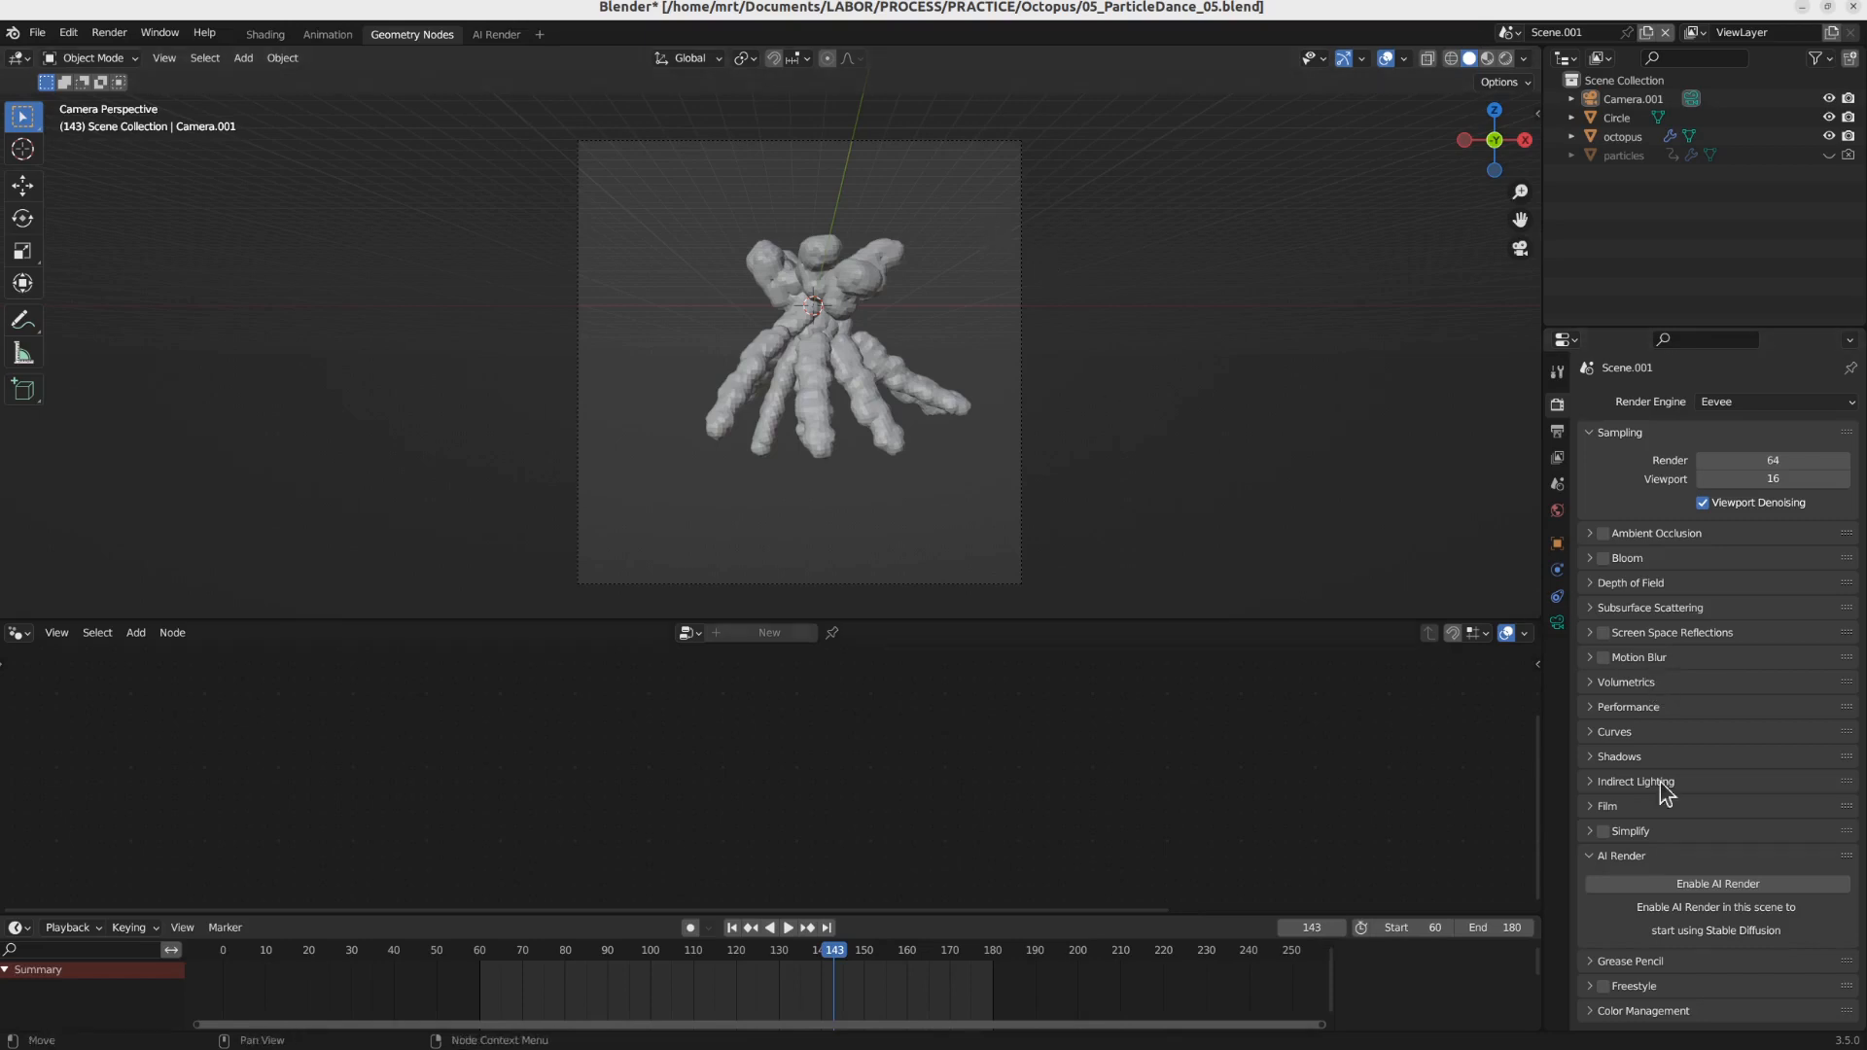
# Step: Enable AI Render for the scene and turn off Apply a Preset Style for the prompt
pyautogui.click(1688, 883)
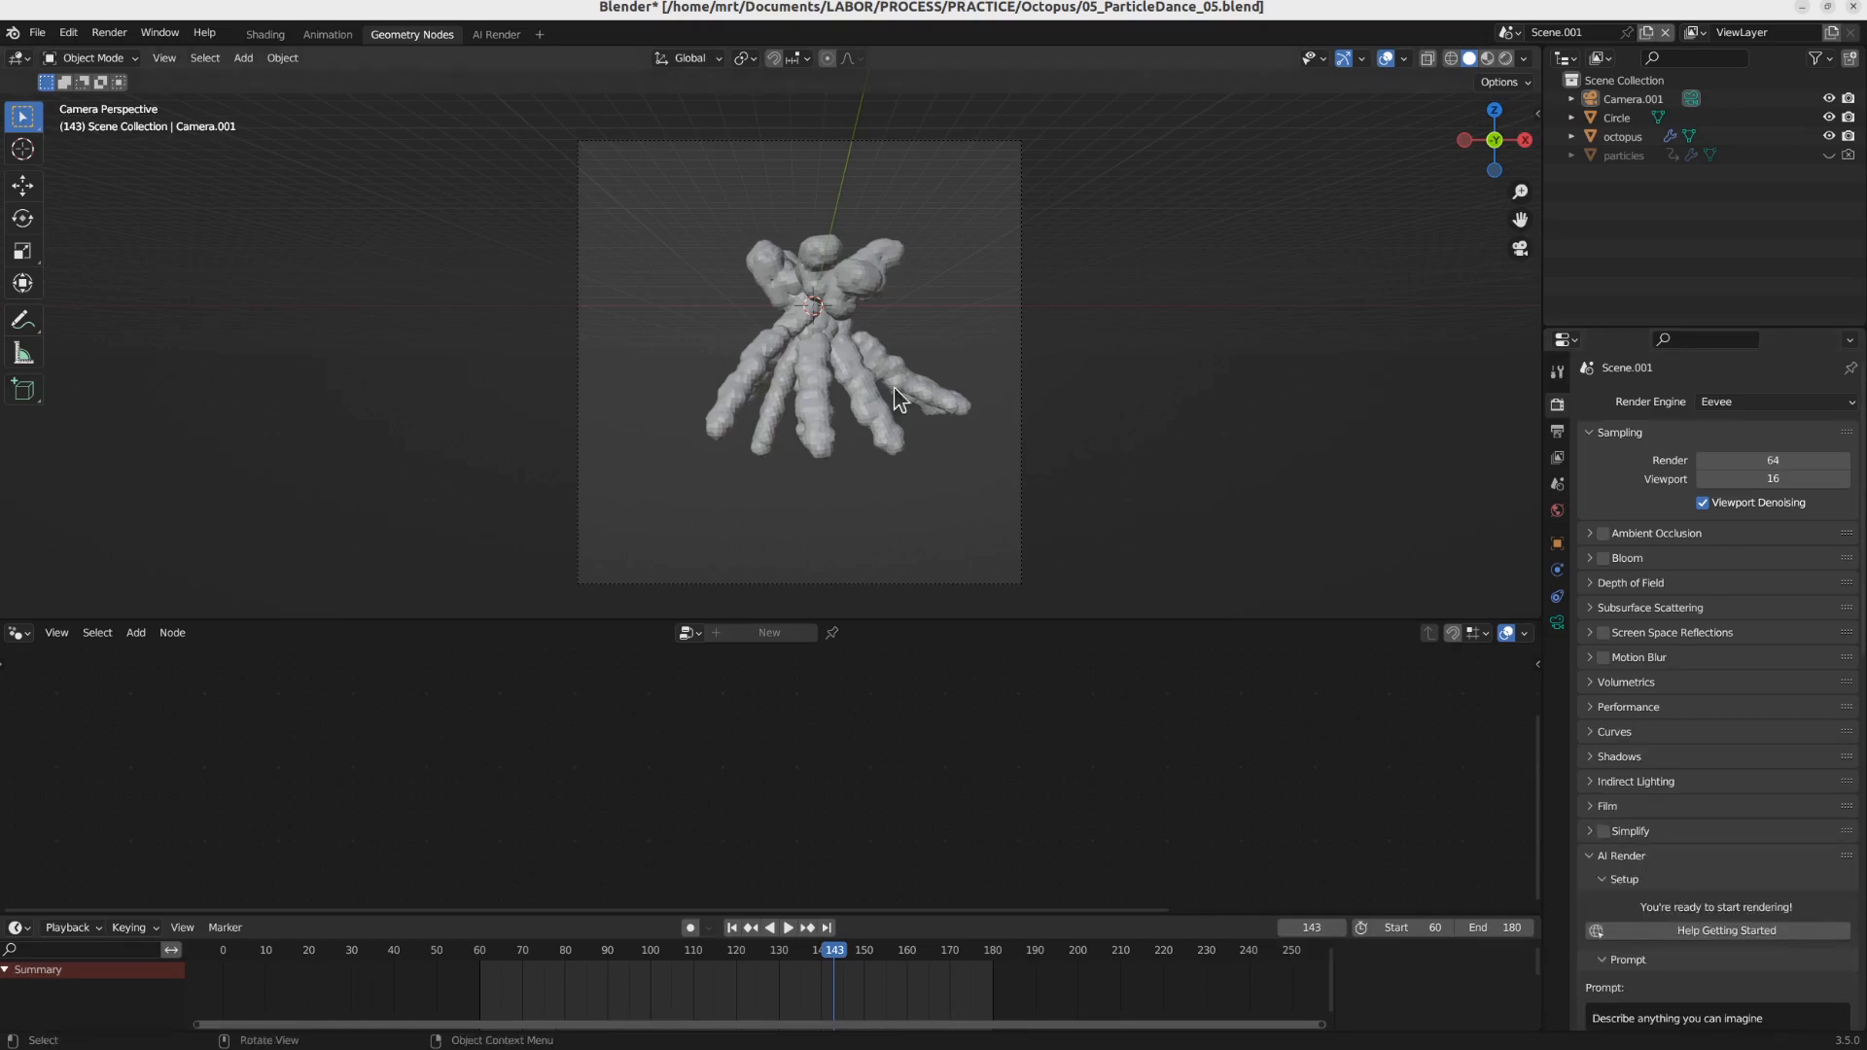
pyautogui.scroll(-8, 1711, 854)
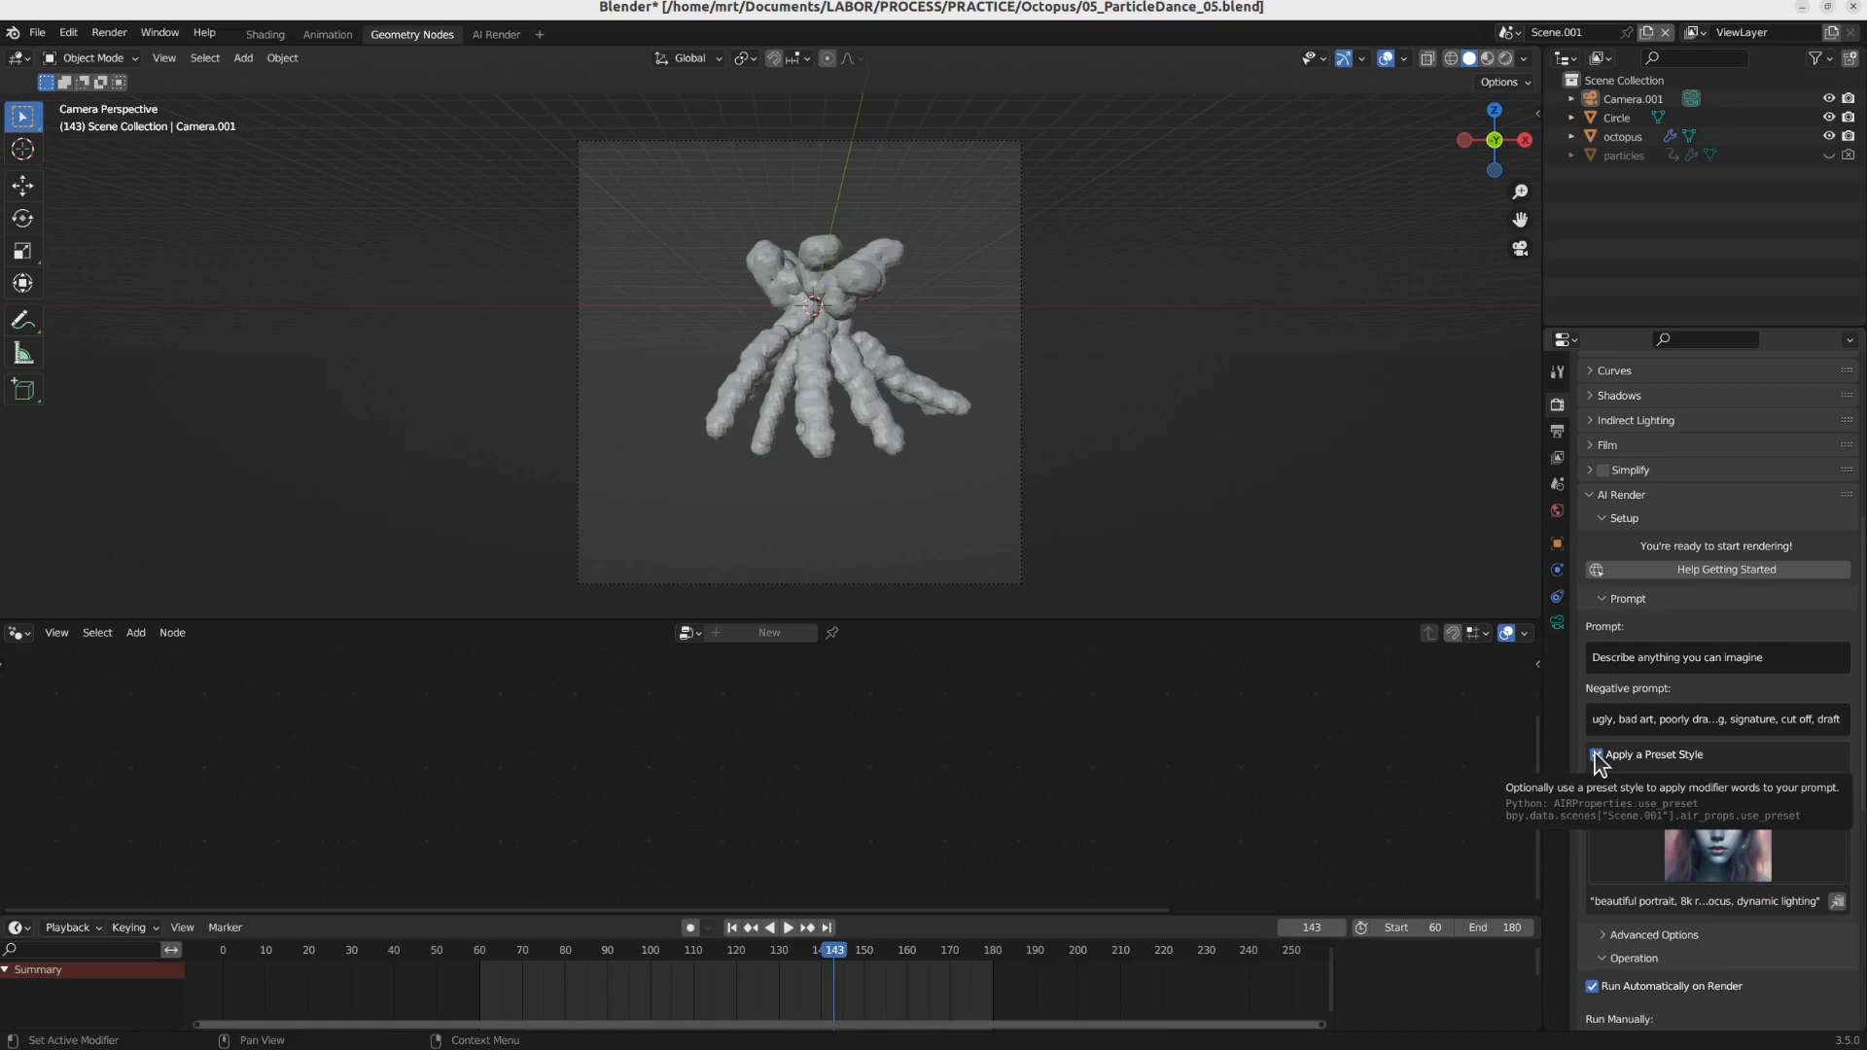
pyautogui.click(1595, 755)
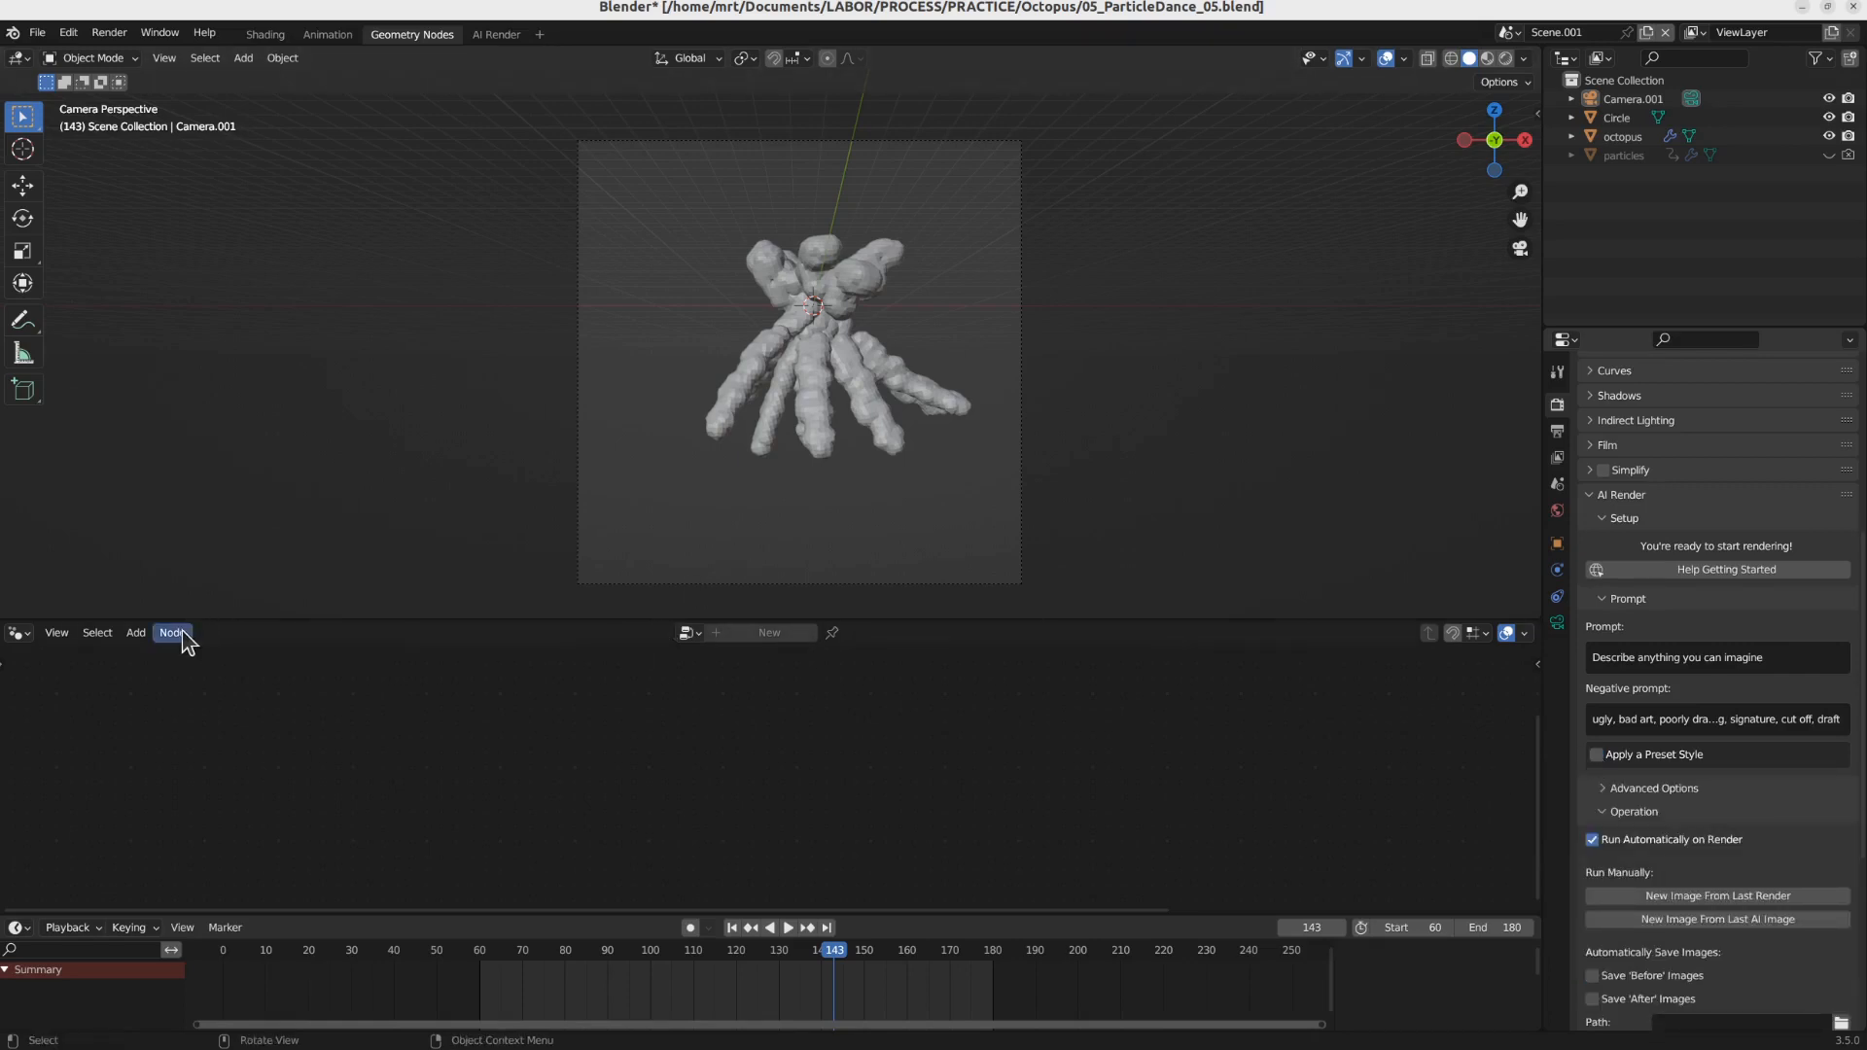
# Step: Switch to the Shading workspace and show the camera view in rendered shading
pyautogui.click(265, 34)
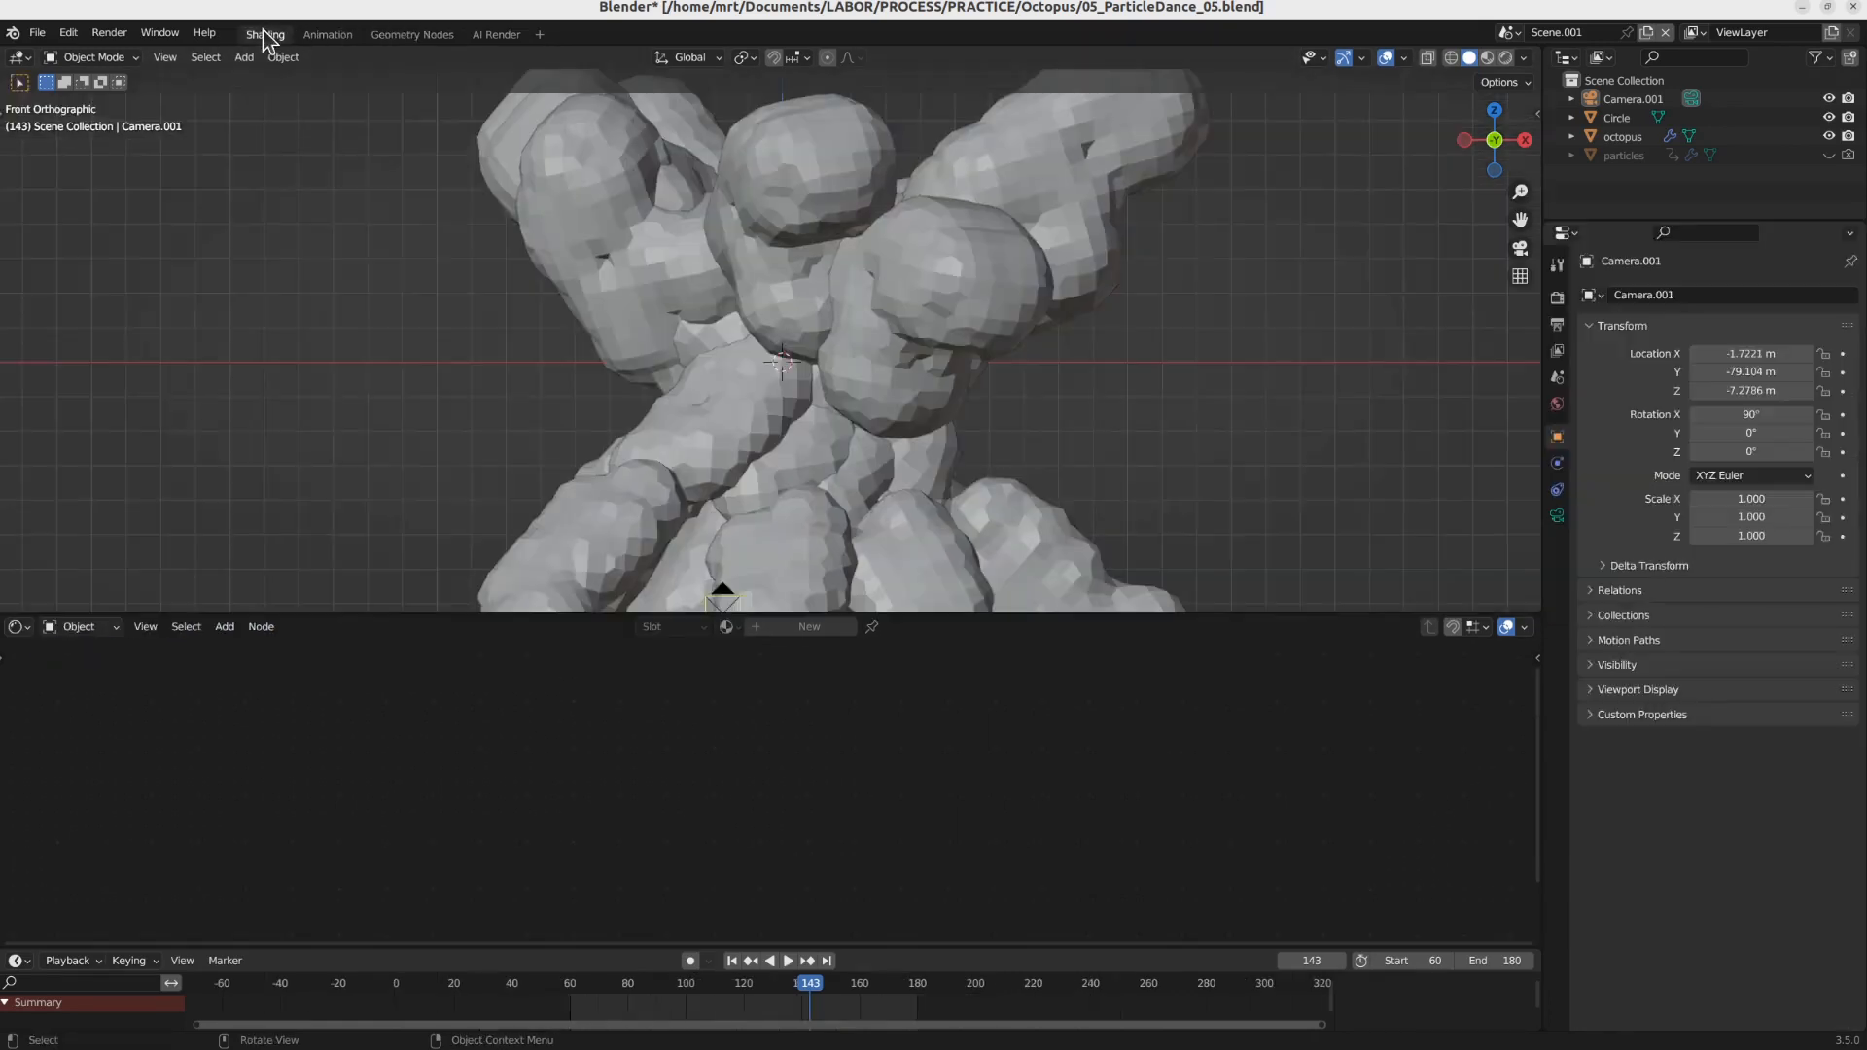
pyautogui.press('KP_0')
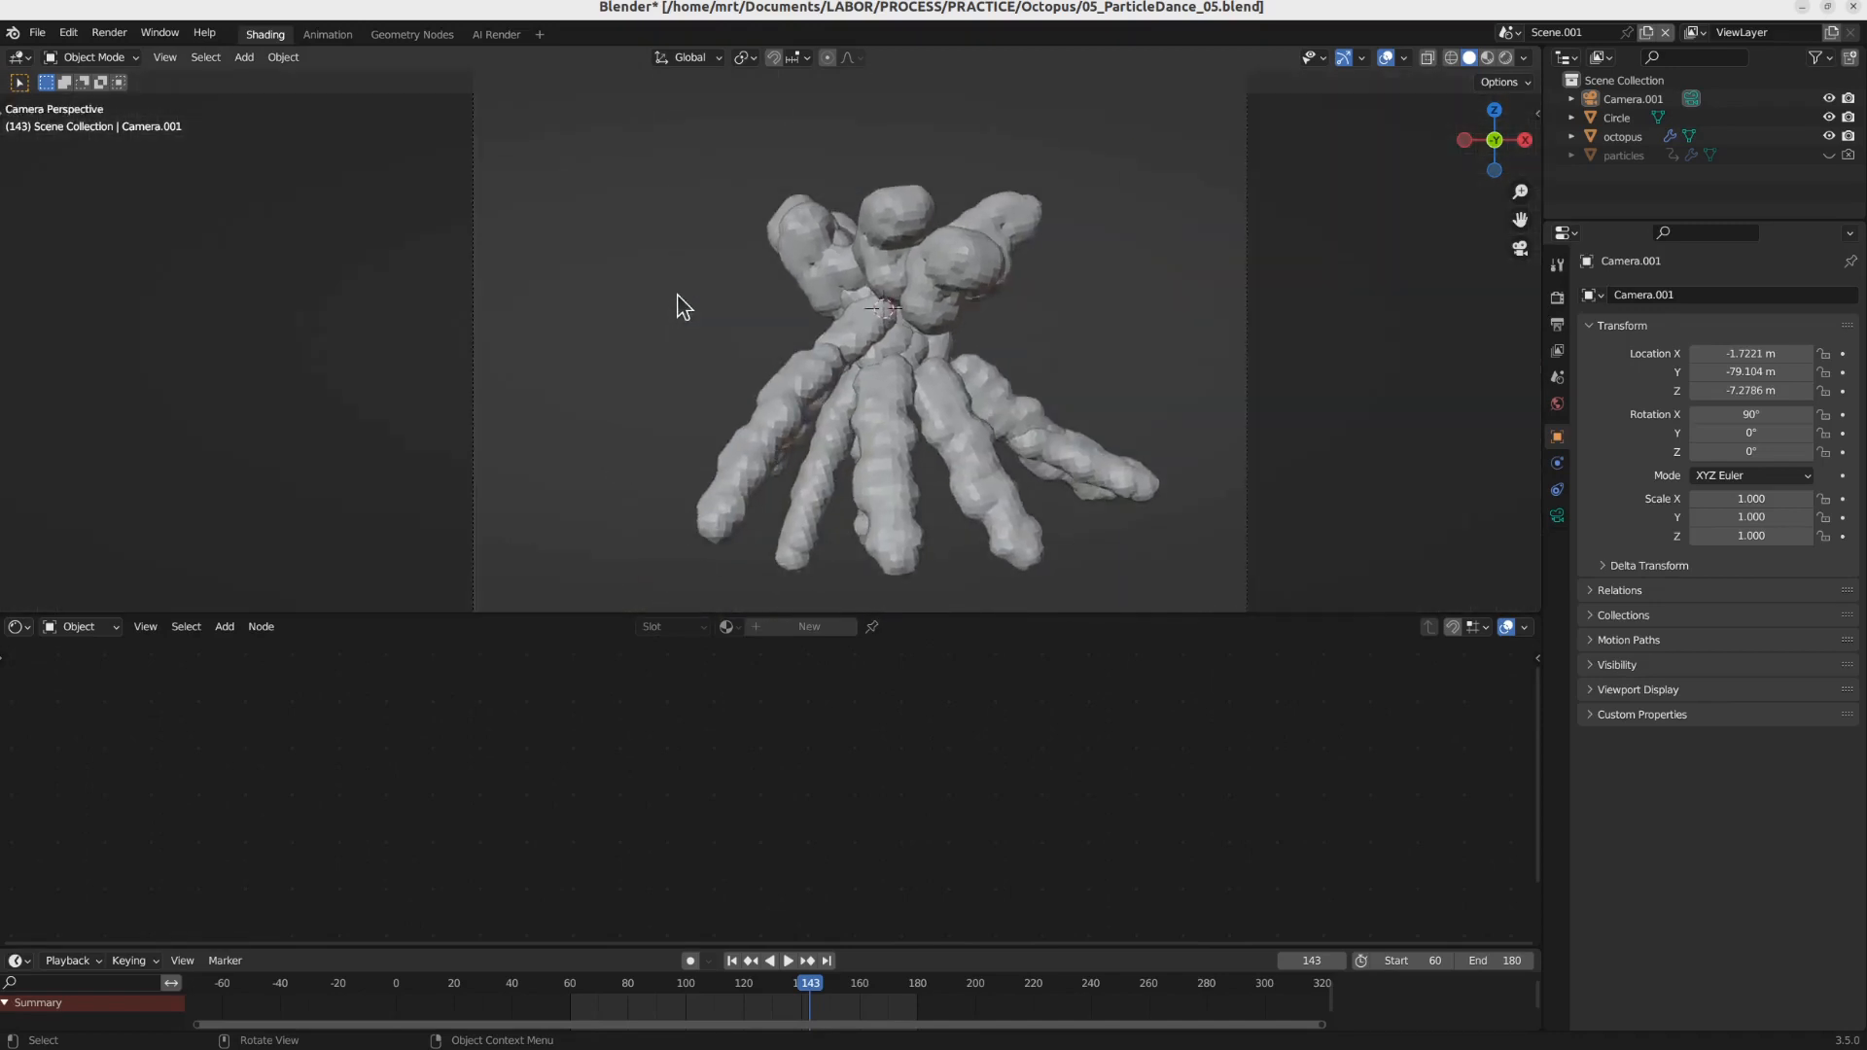
pyautogui.click(1506, 58)
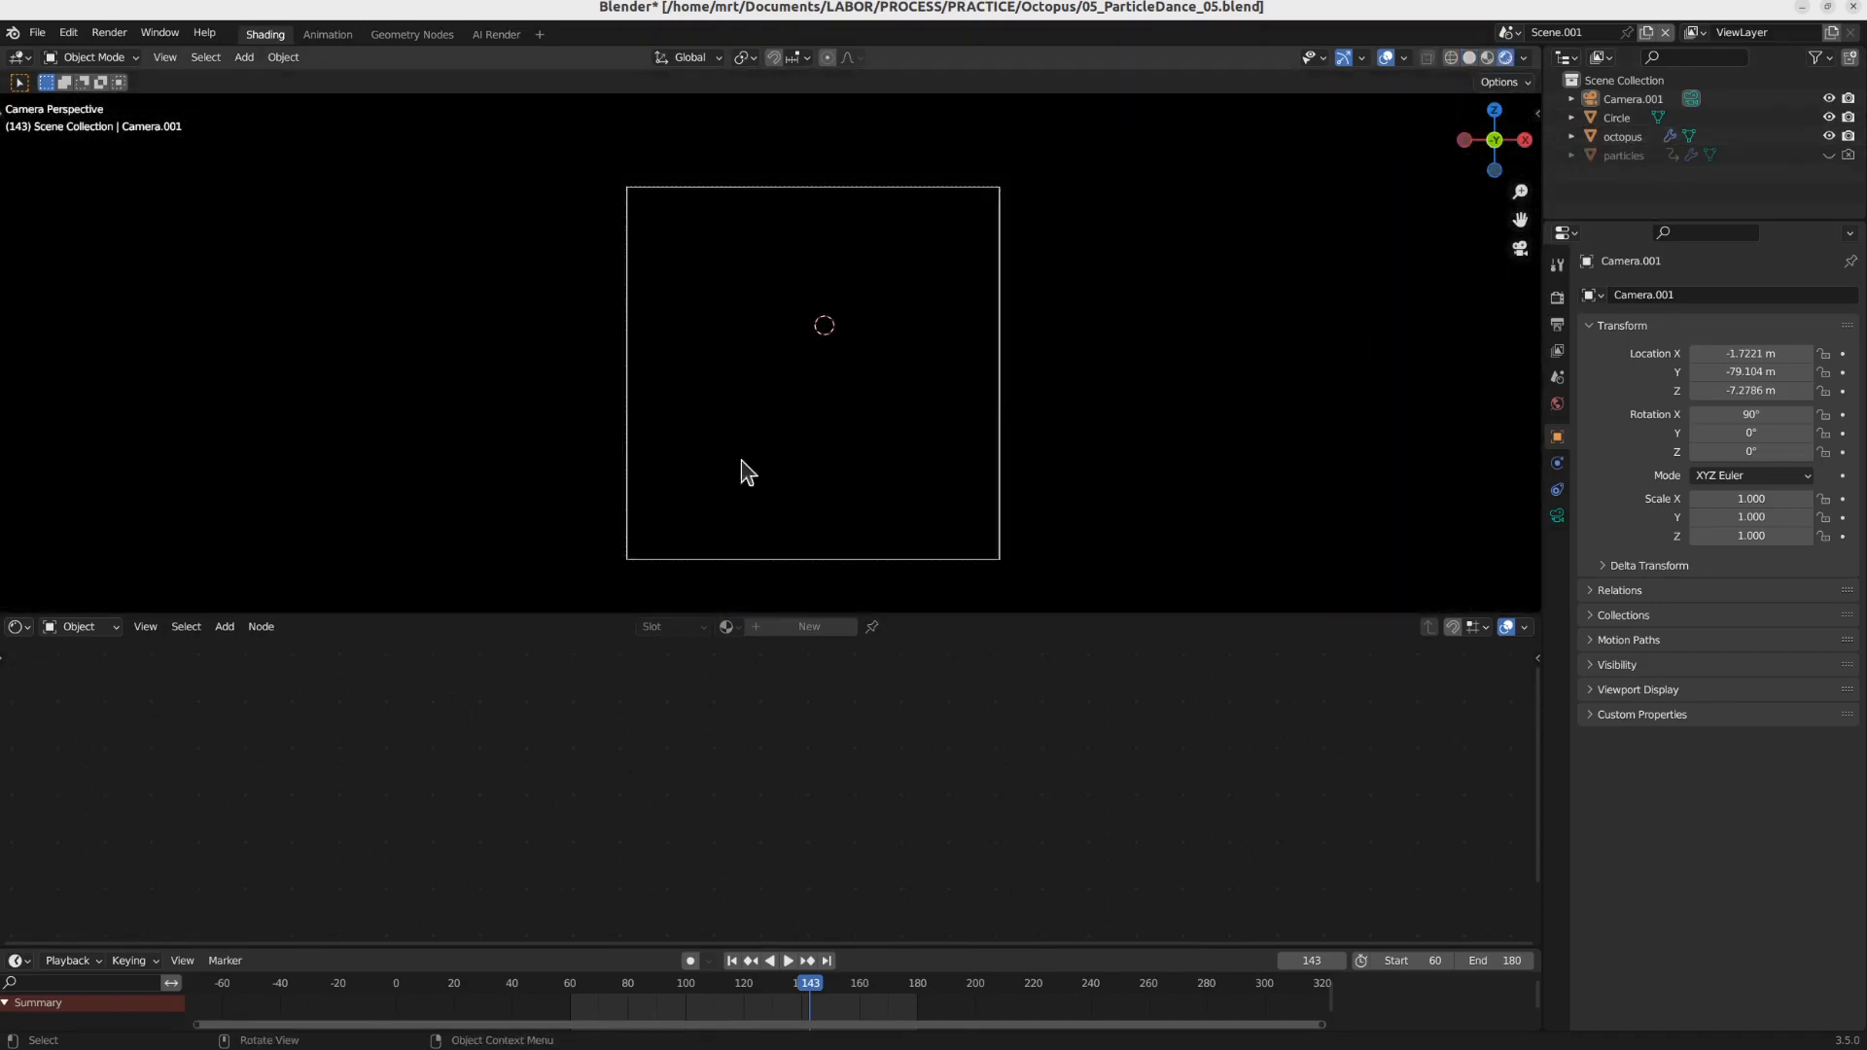
# Step: Create a new world shader for the scene
pyautogui.click(77, 627)
pyautogui.click(92, 675)
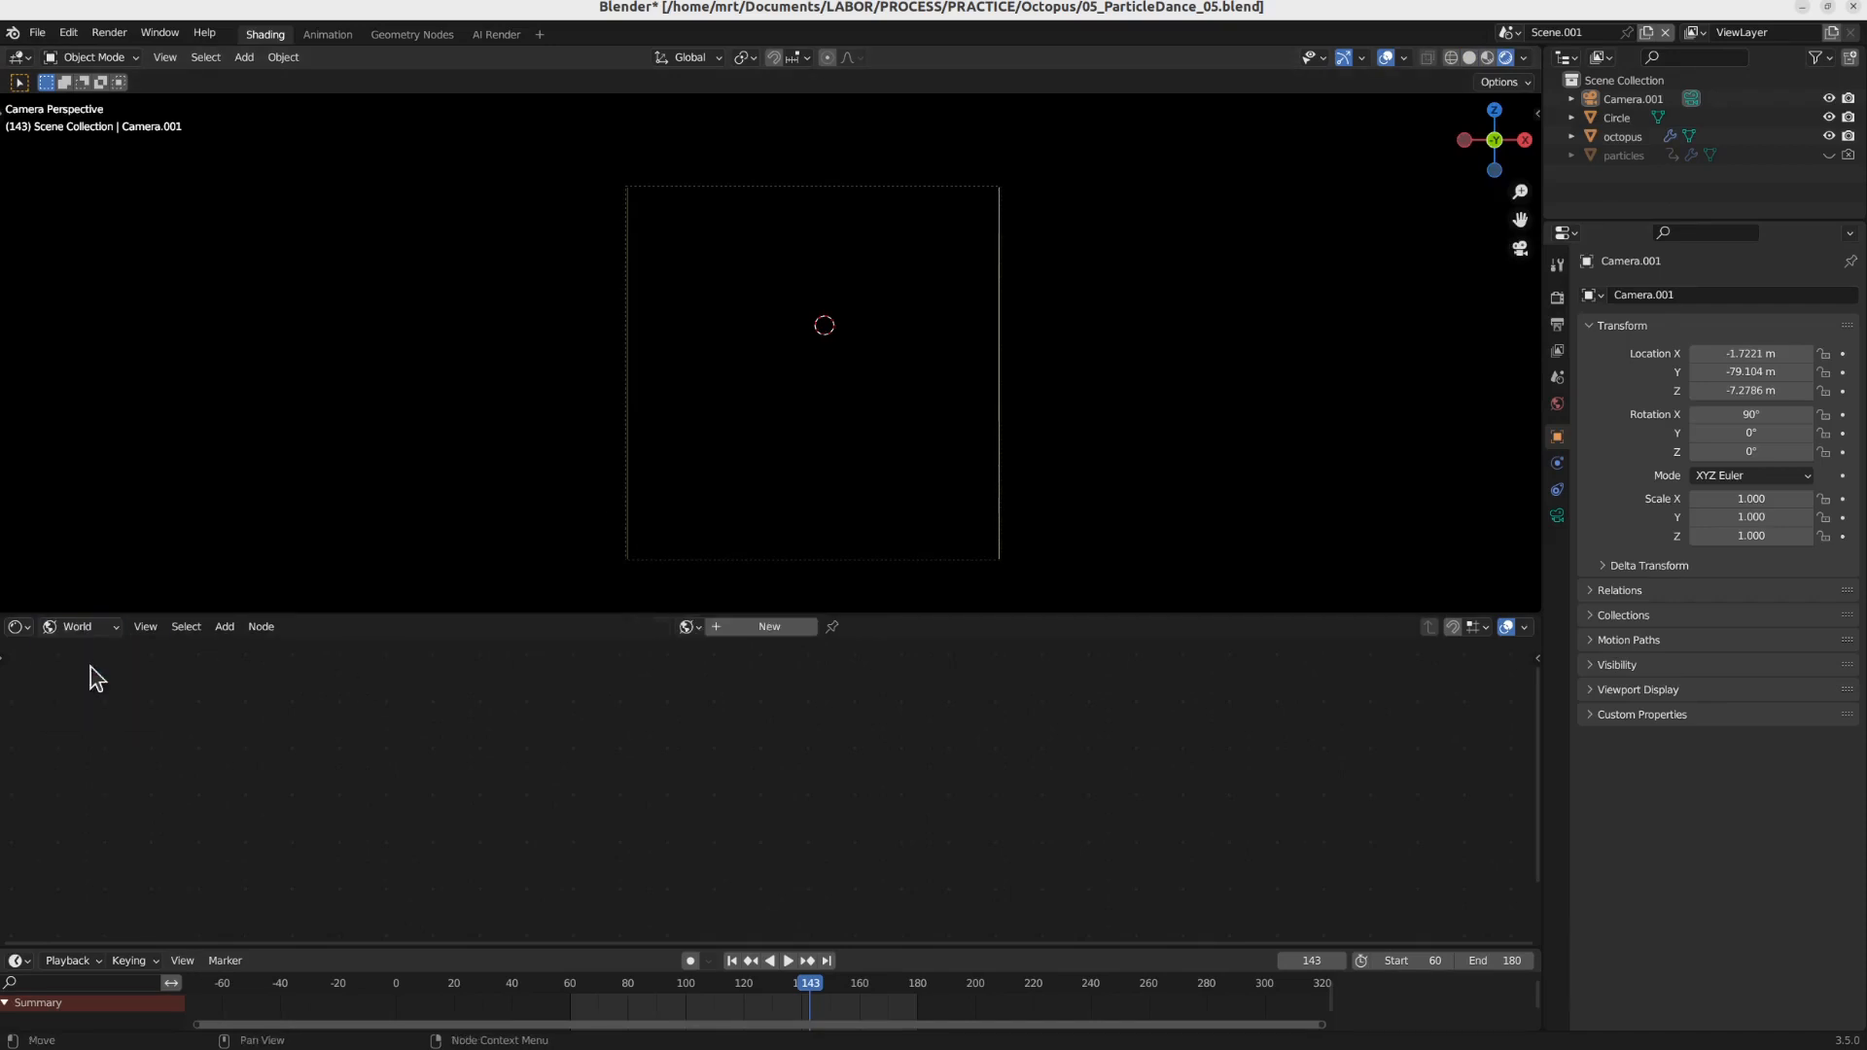
pyautogui.click(800, 626)
pyautogui.scroll(3, 838, 383)
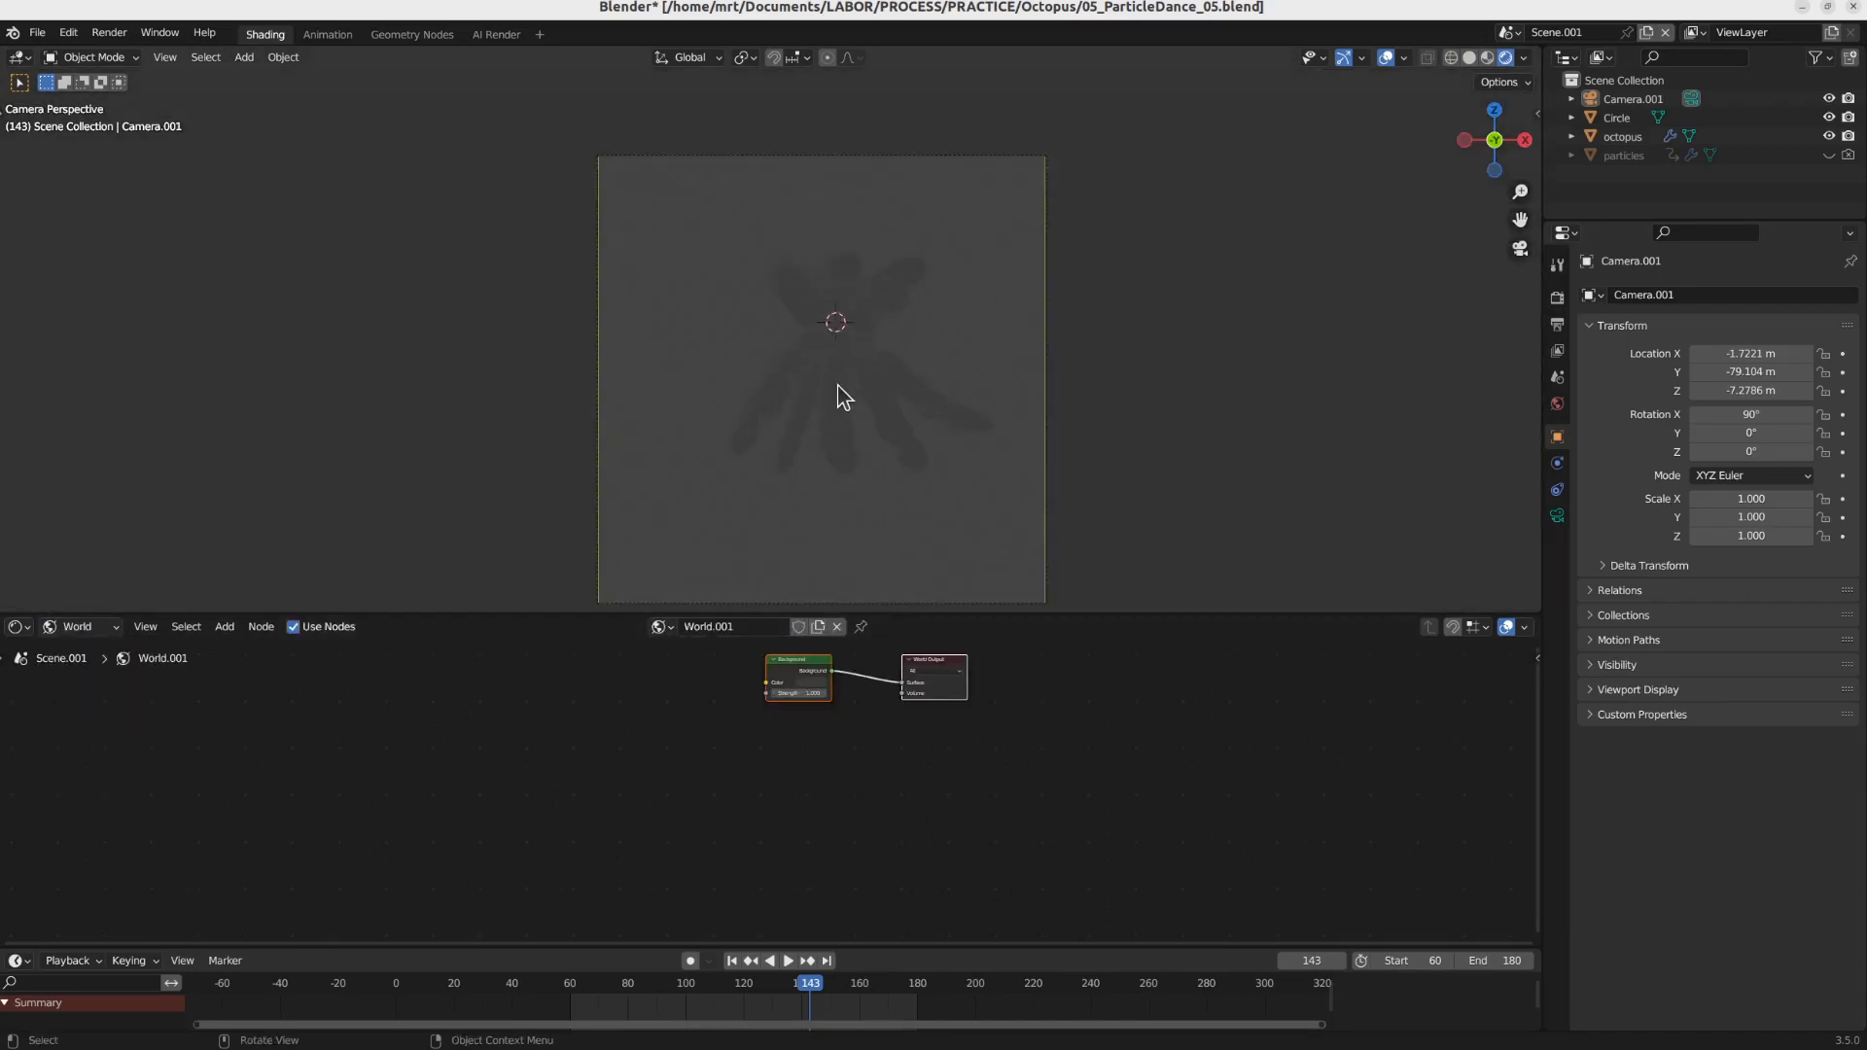
# Step: Return the shader editor to object shading and create a new material for the octopus mesh
pyautogui.click(88, 627)
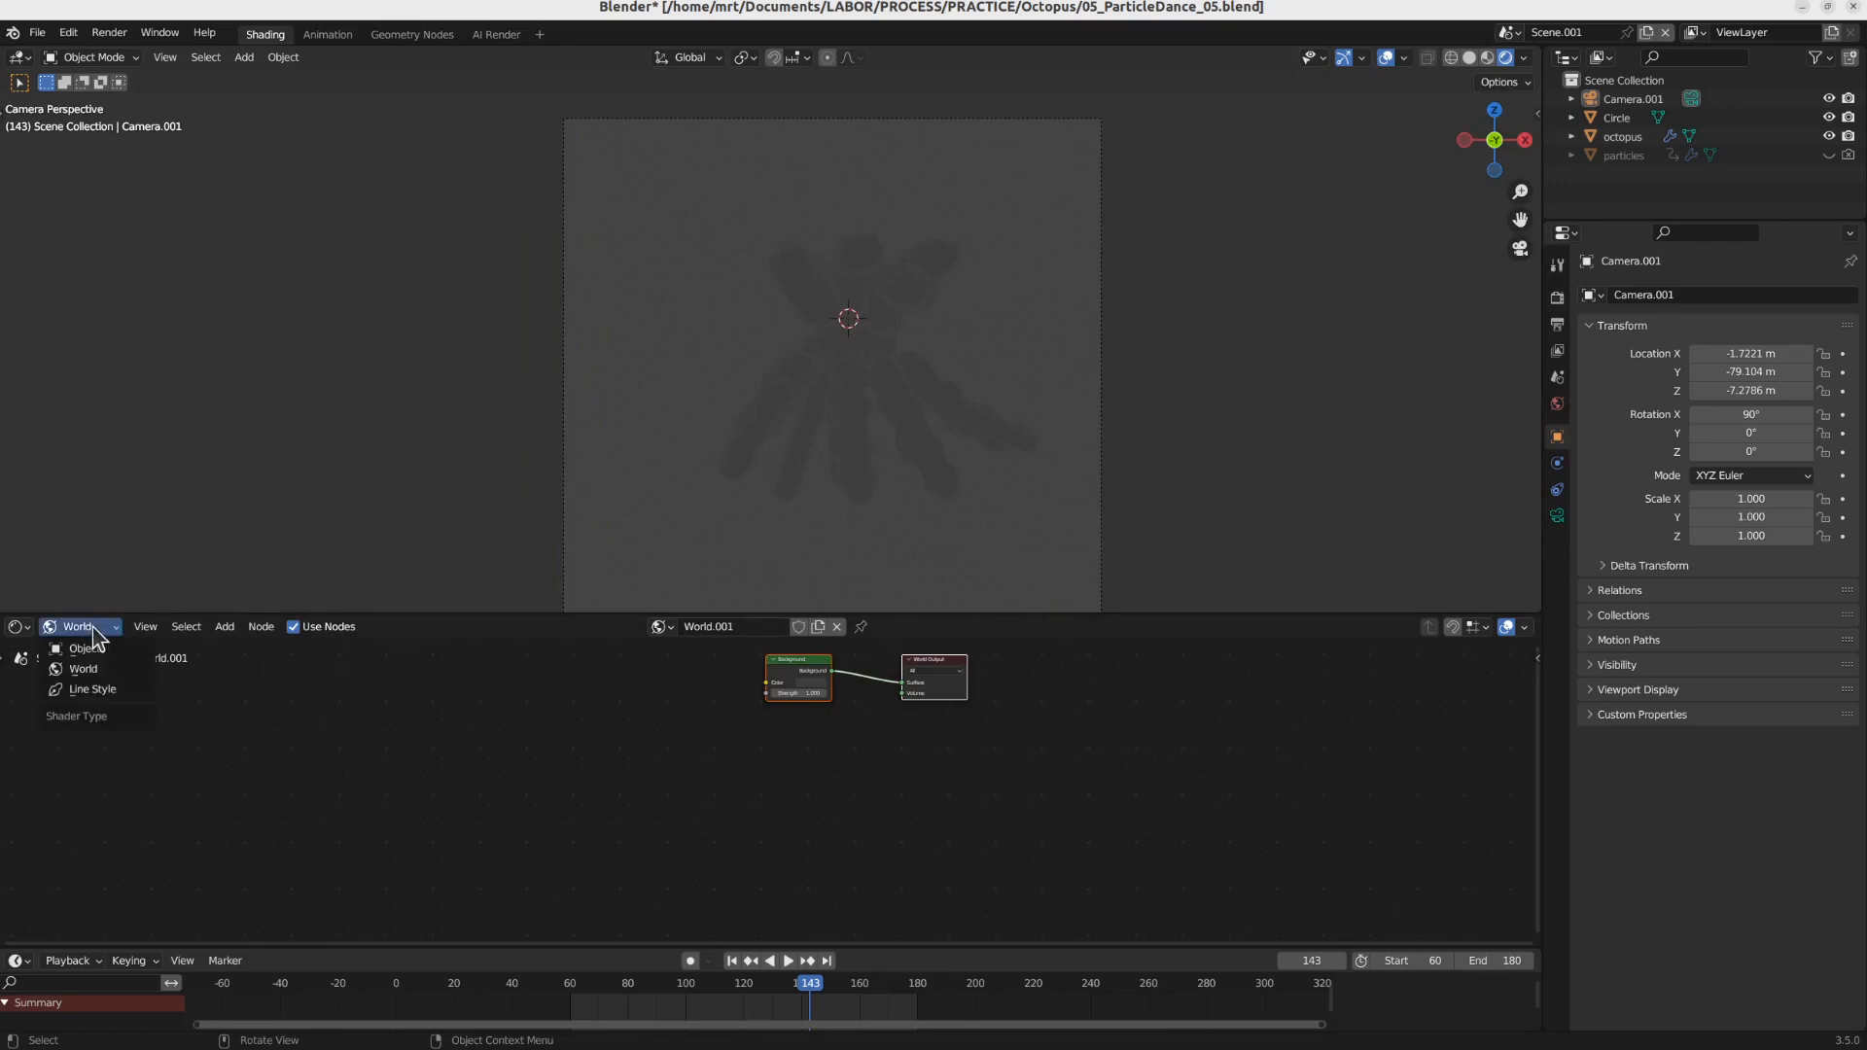
pyautogui.click(140, 647)
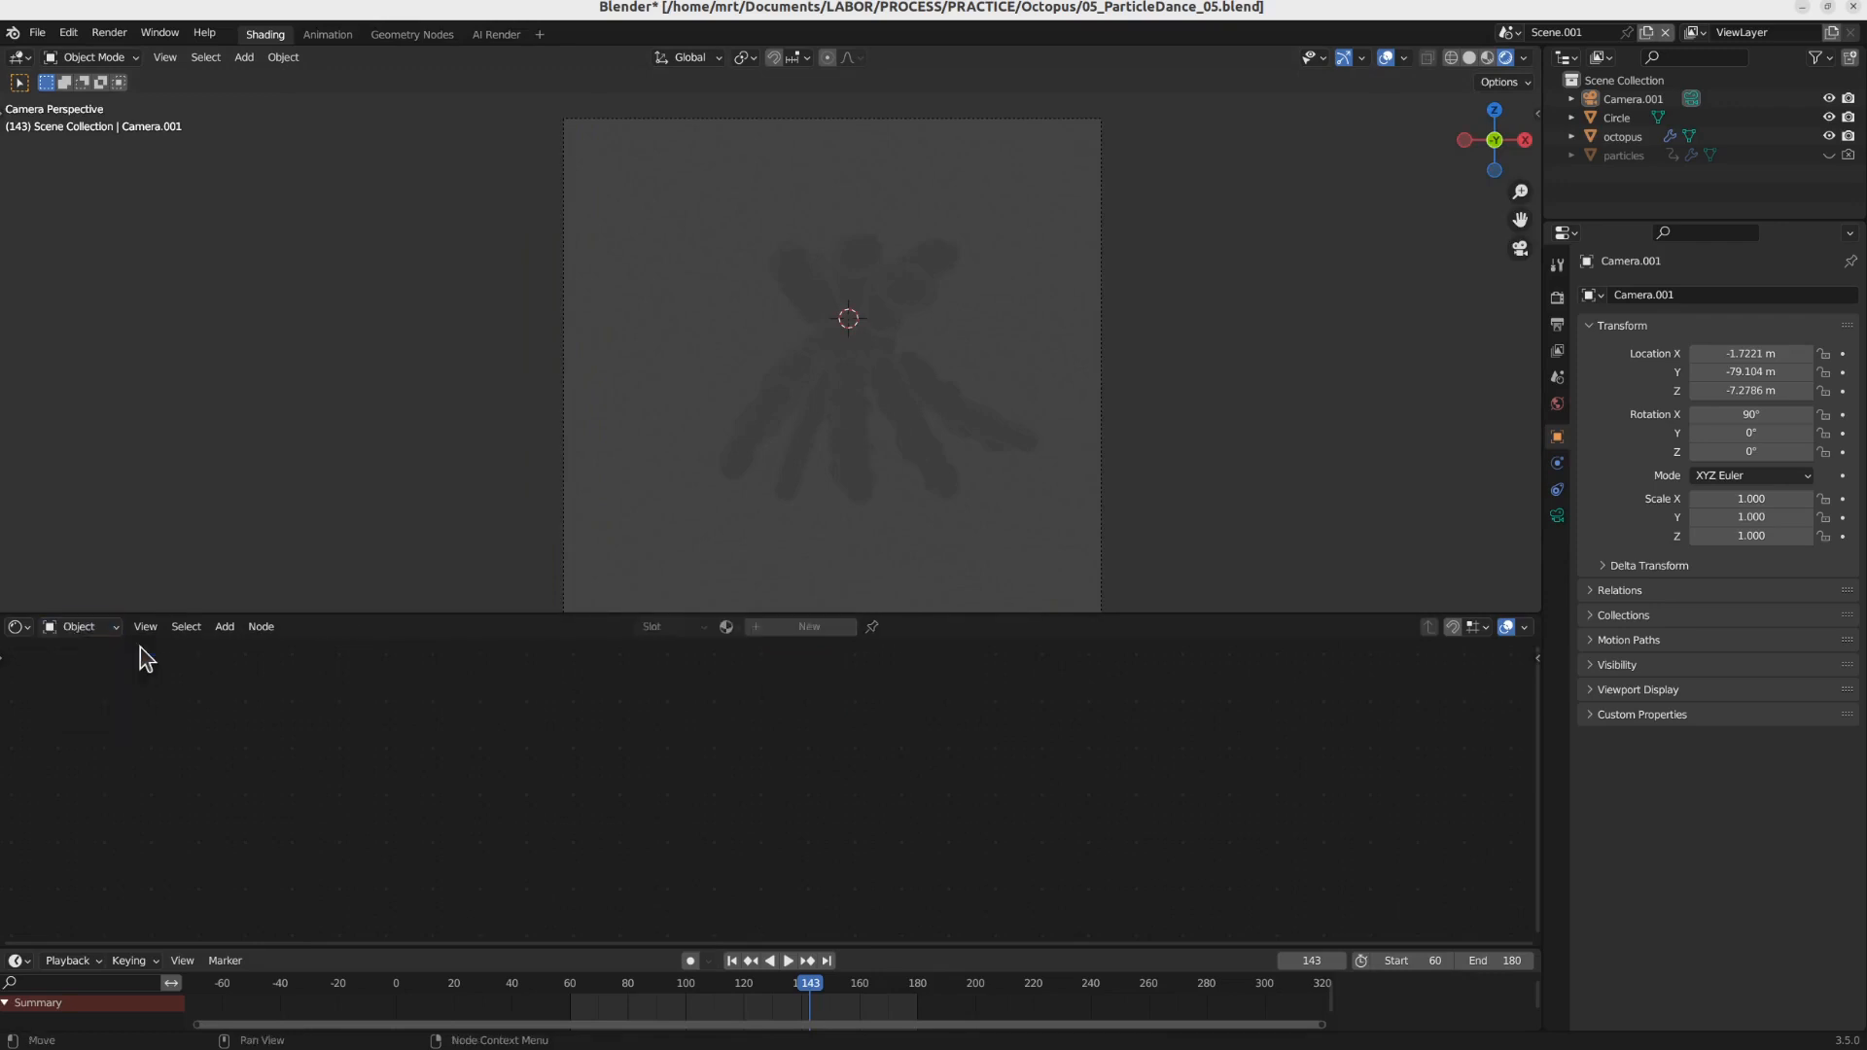
pyautogui.click(891, 458)
pyautogui.click(796, 627)
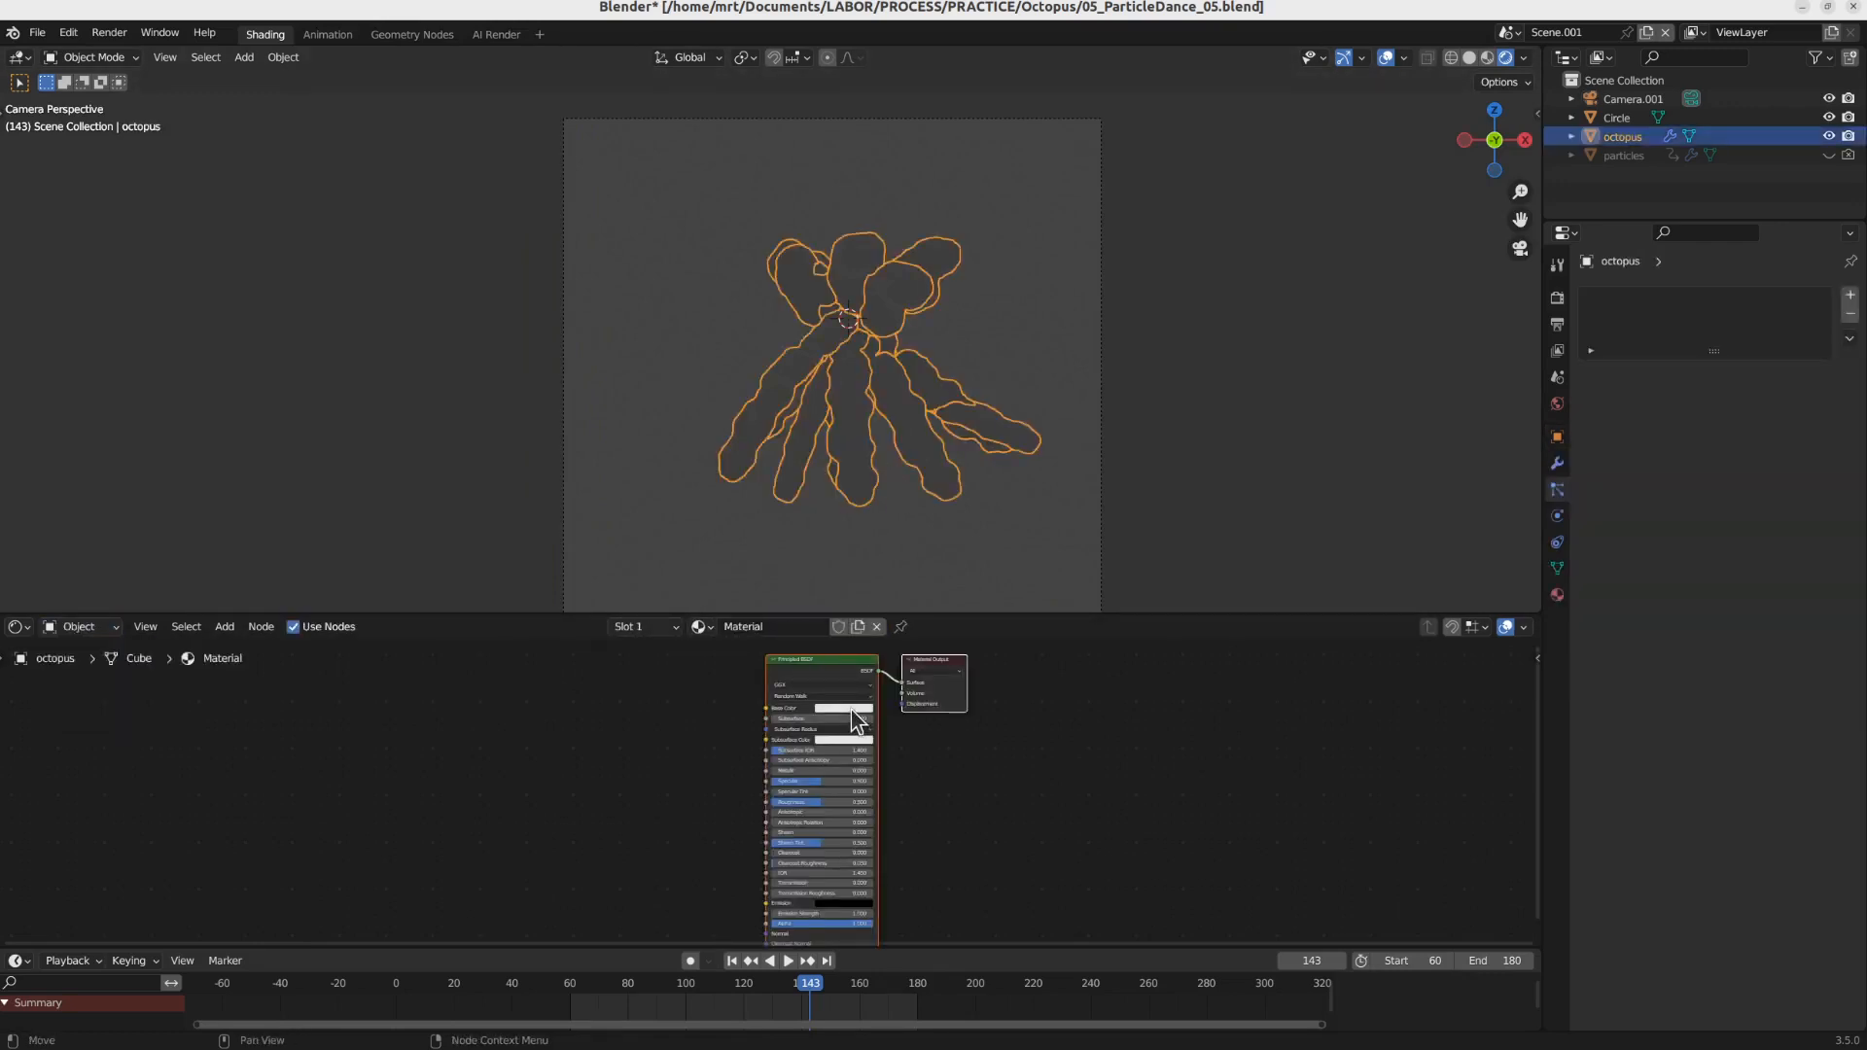
# Step: Give the octopus material a green base colour and rename the material "green"
pyautogui.click(850, 709)
pyautogui.moveTo(855, 608); pyautogui.dragTo(821, 611)
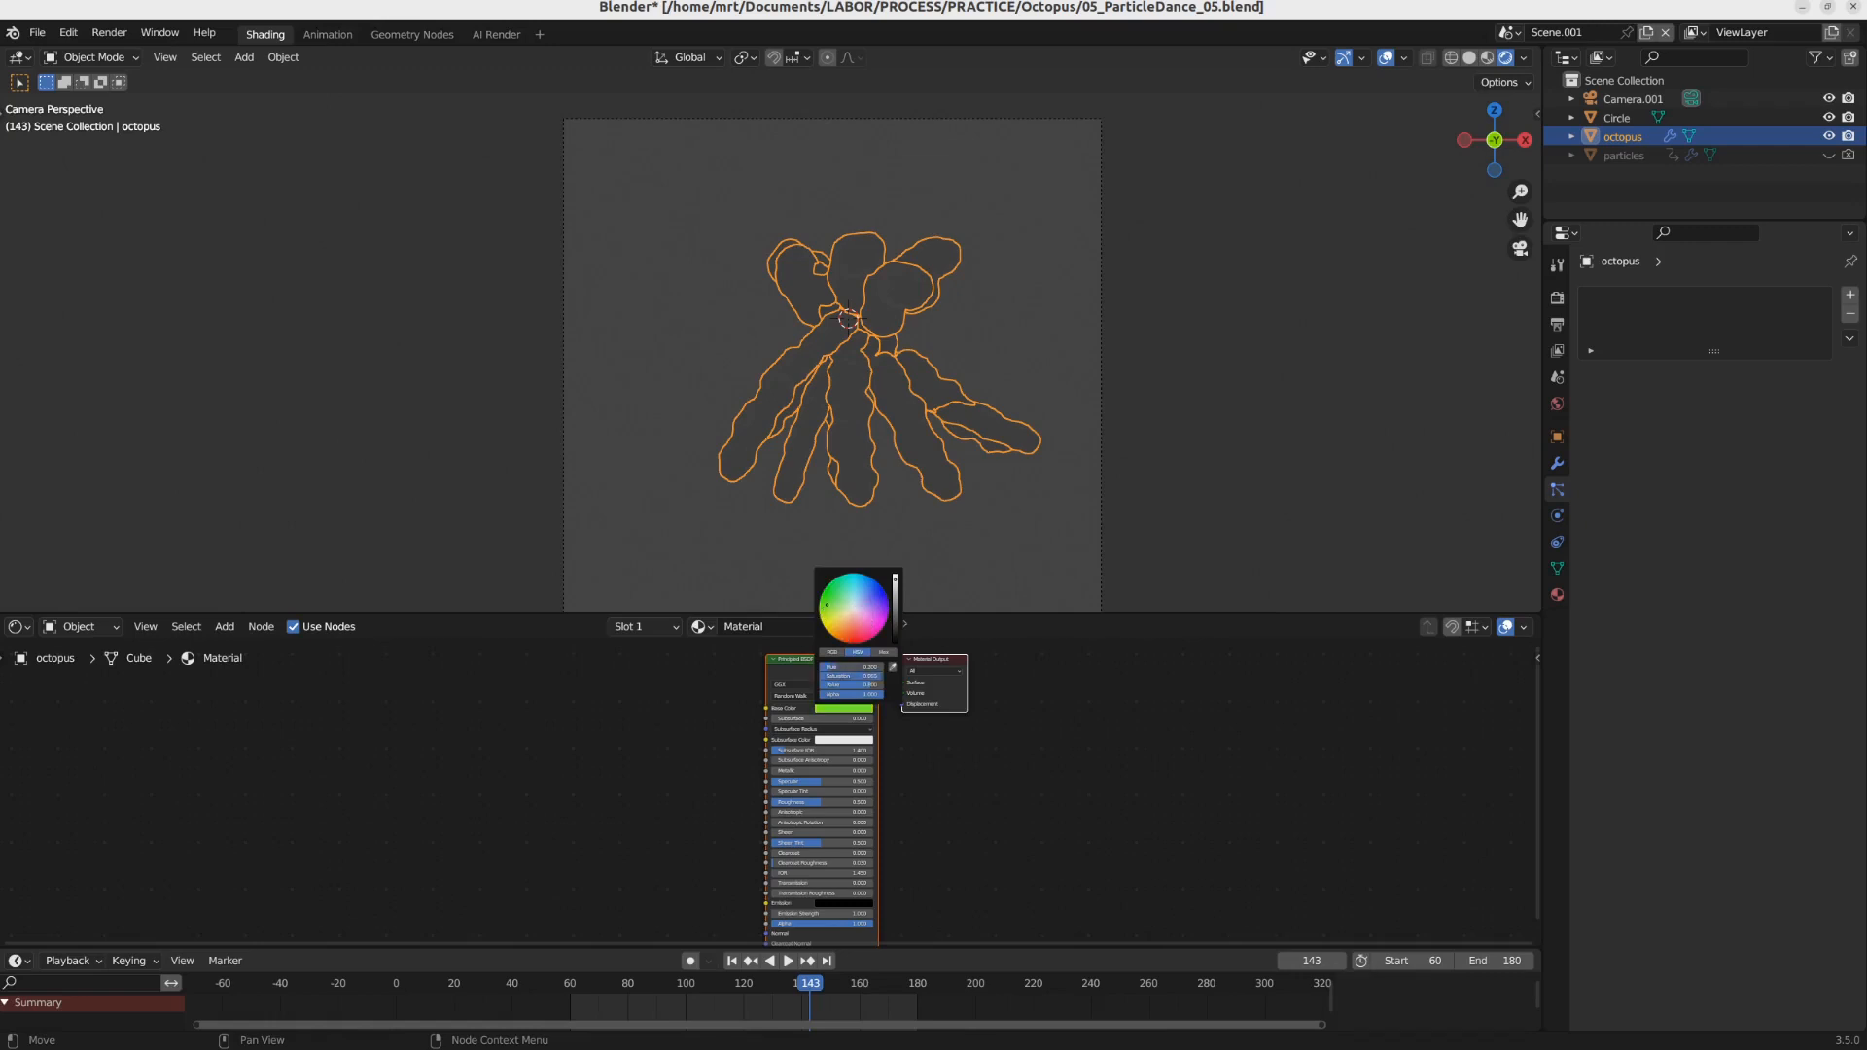
pyautogui.click(849, 709)
pyautogui.click(782, 627)
pyautogui.write('green')
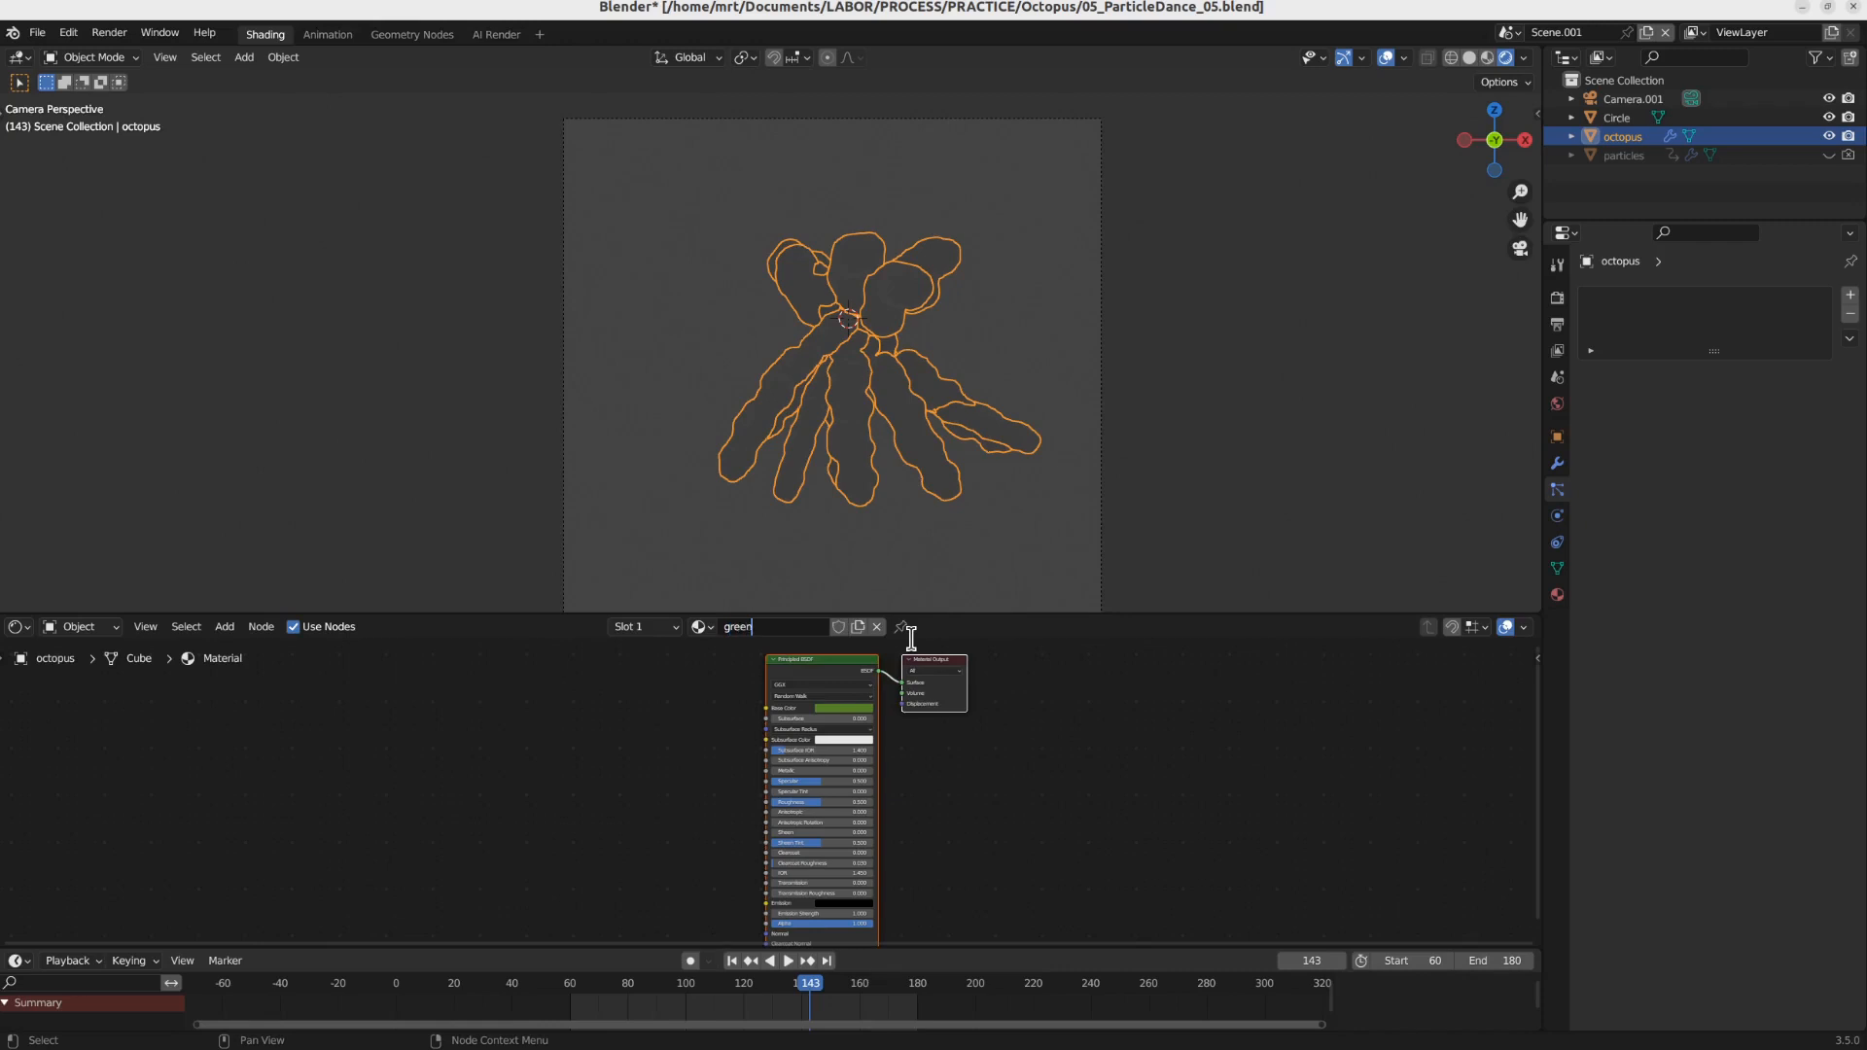
# Step: Insert a Set Material node between Volume to Mesh and Group Output in the octopus's geometry node tree
pyautogui.click(416, 34)
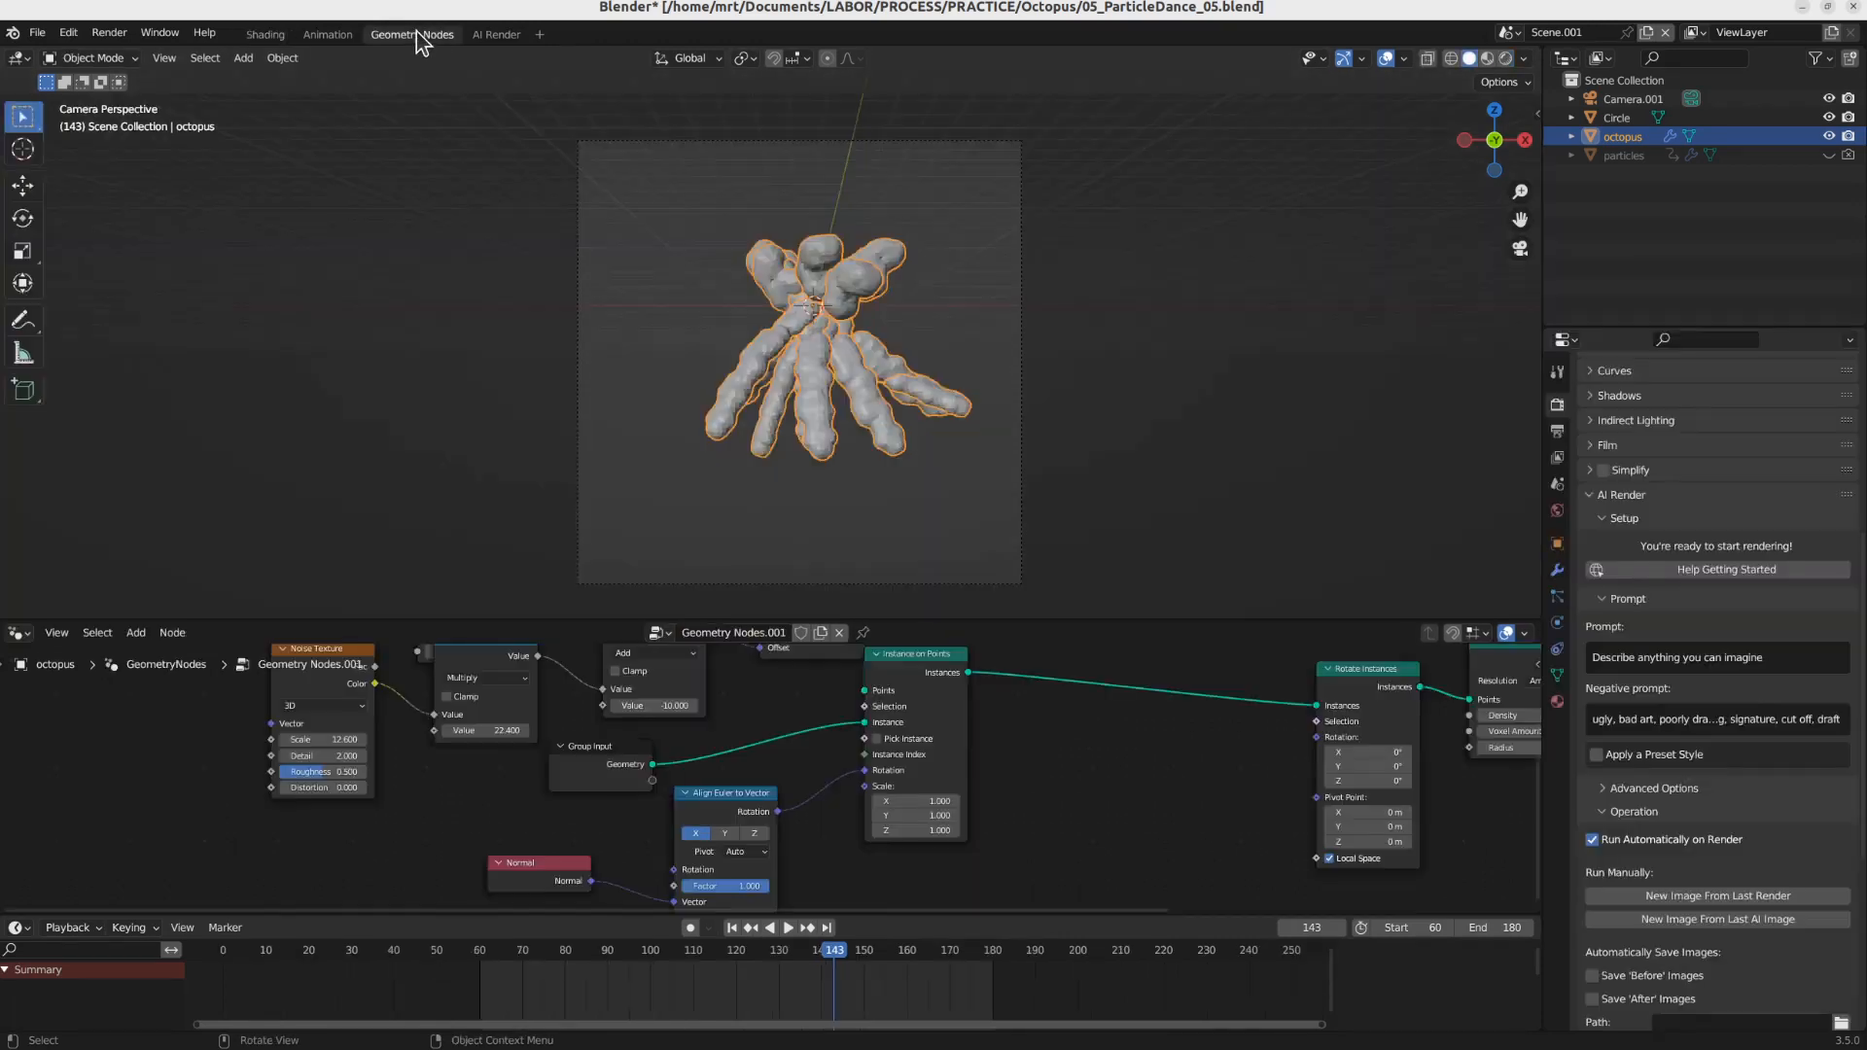
pyautogui.moveTo(1257, 741); pyautogui.dragTo(932, 779, button='middle')
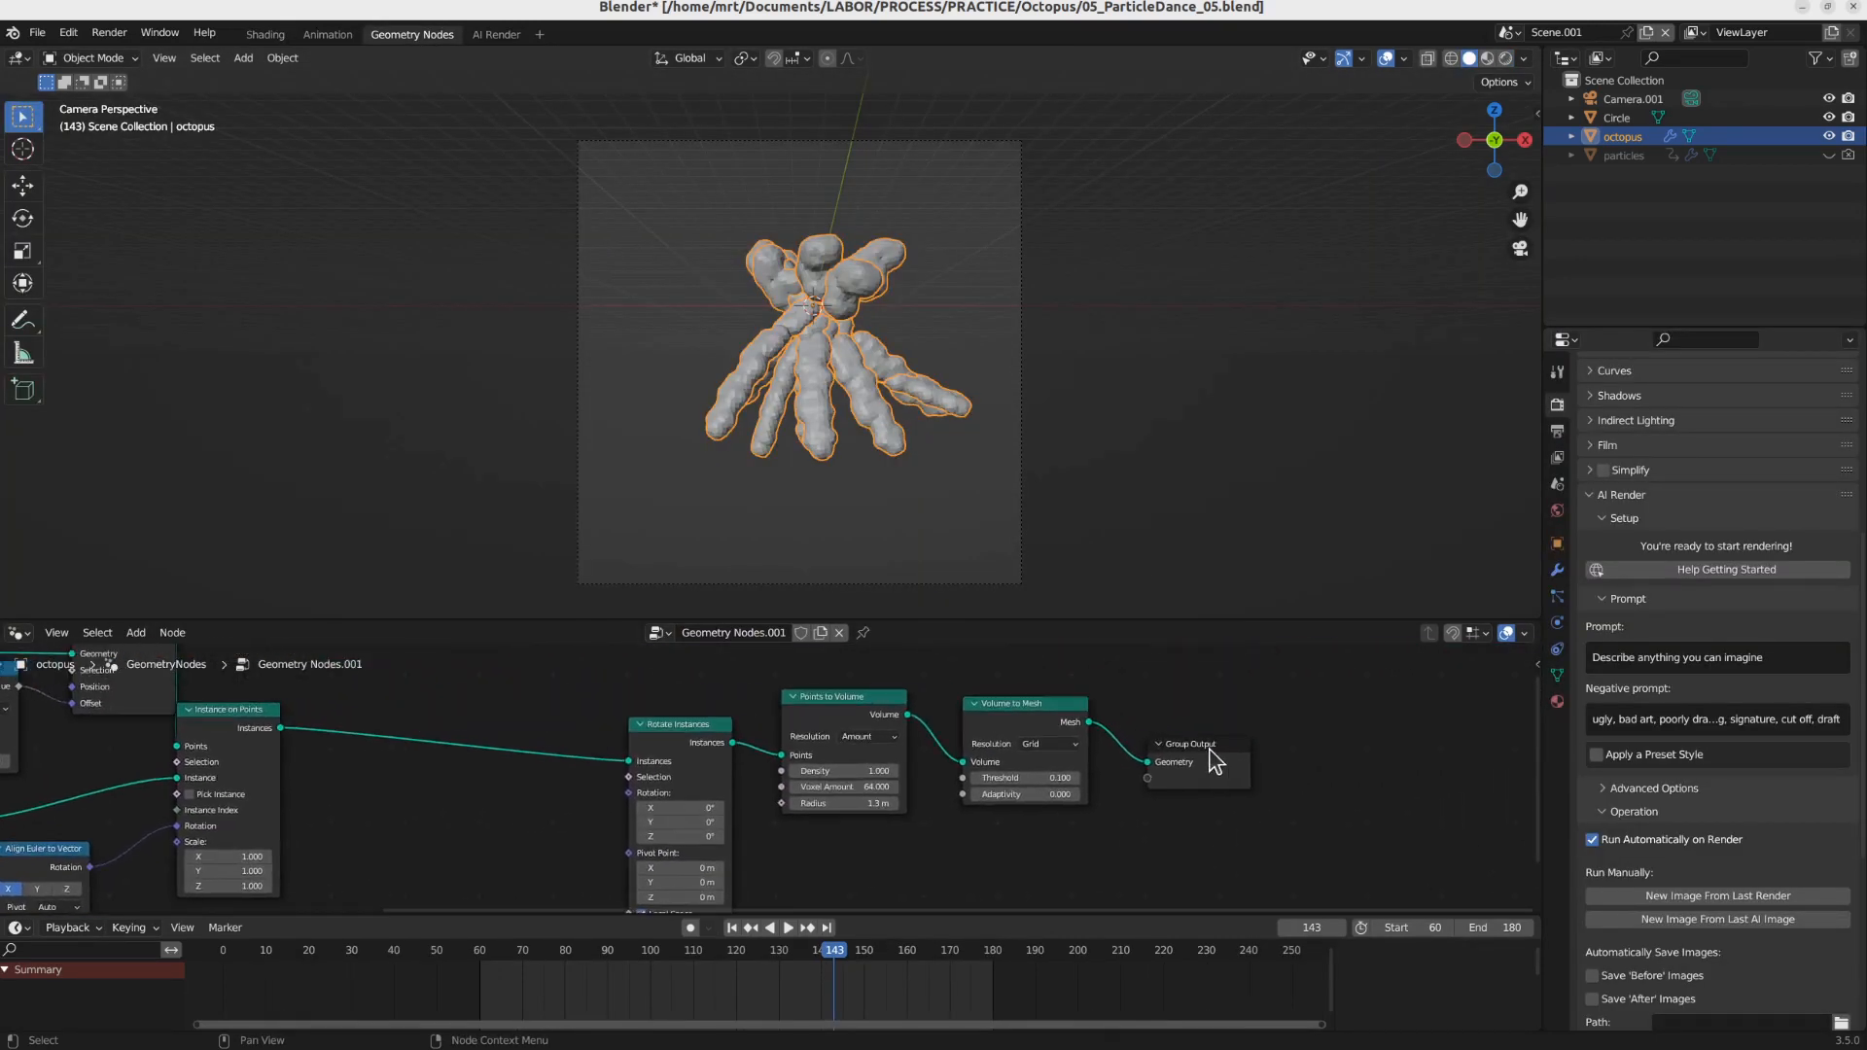
pyautogui.moveTo(1210, 748); pyautogui.dragTo(1406, 726)
pyautogui.click(1229, 792)
pyautogui.hotkey('shift', 'a')
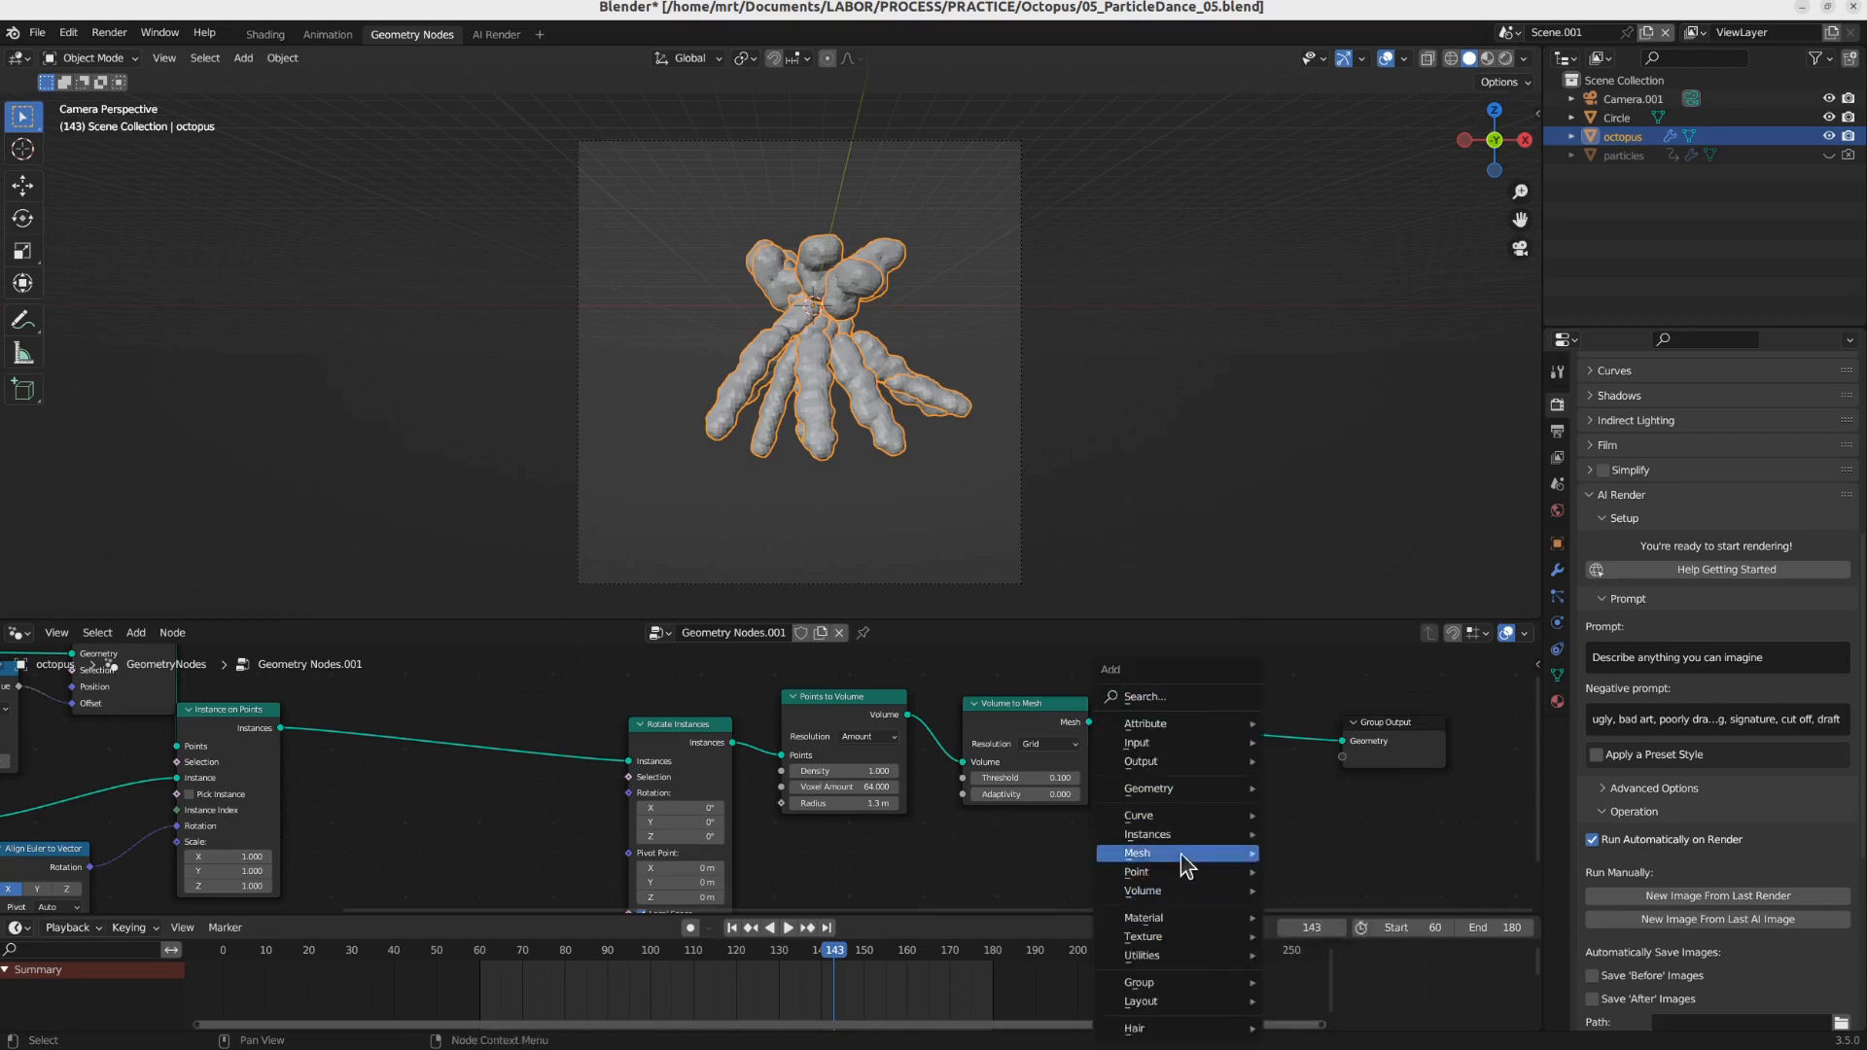
pyautogui.moveTo(1166, 822)
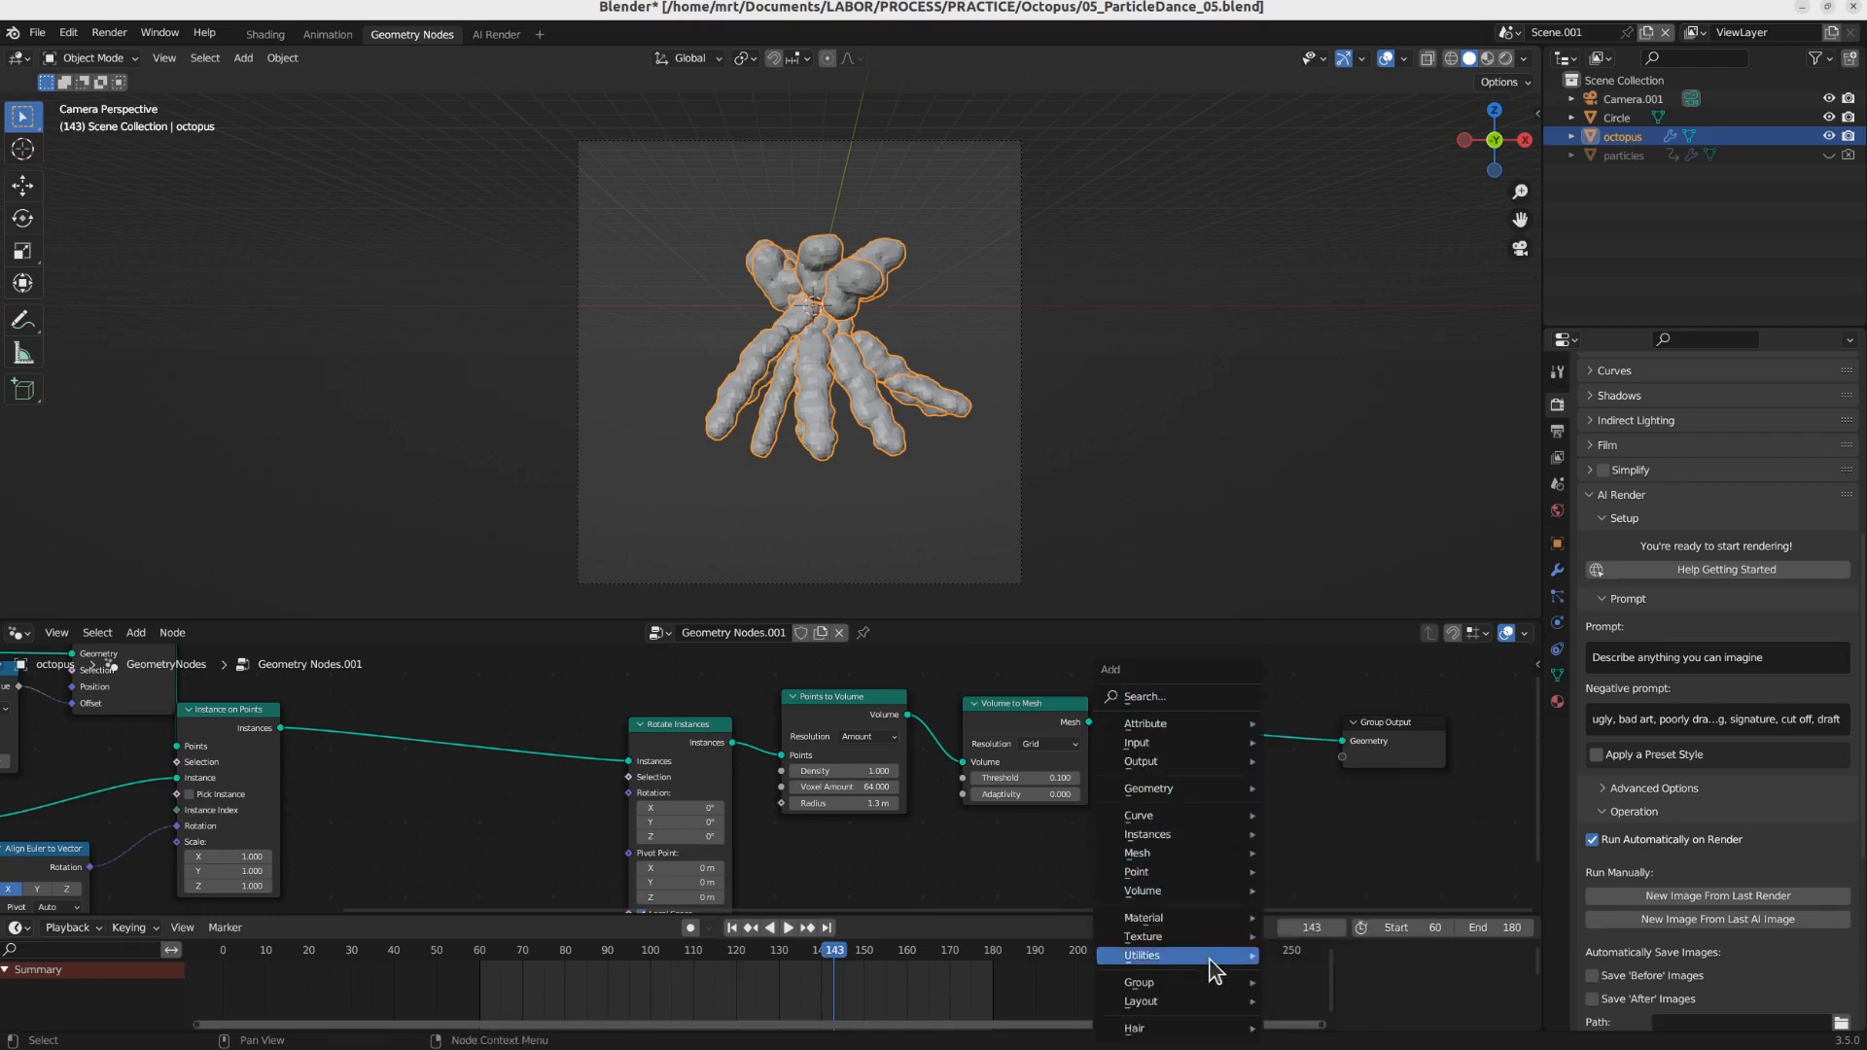
pyautogui.moveTo(1186, 919)
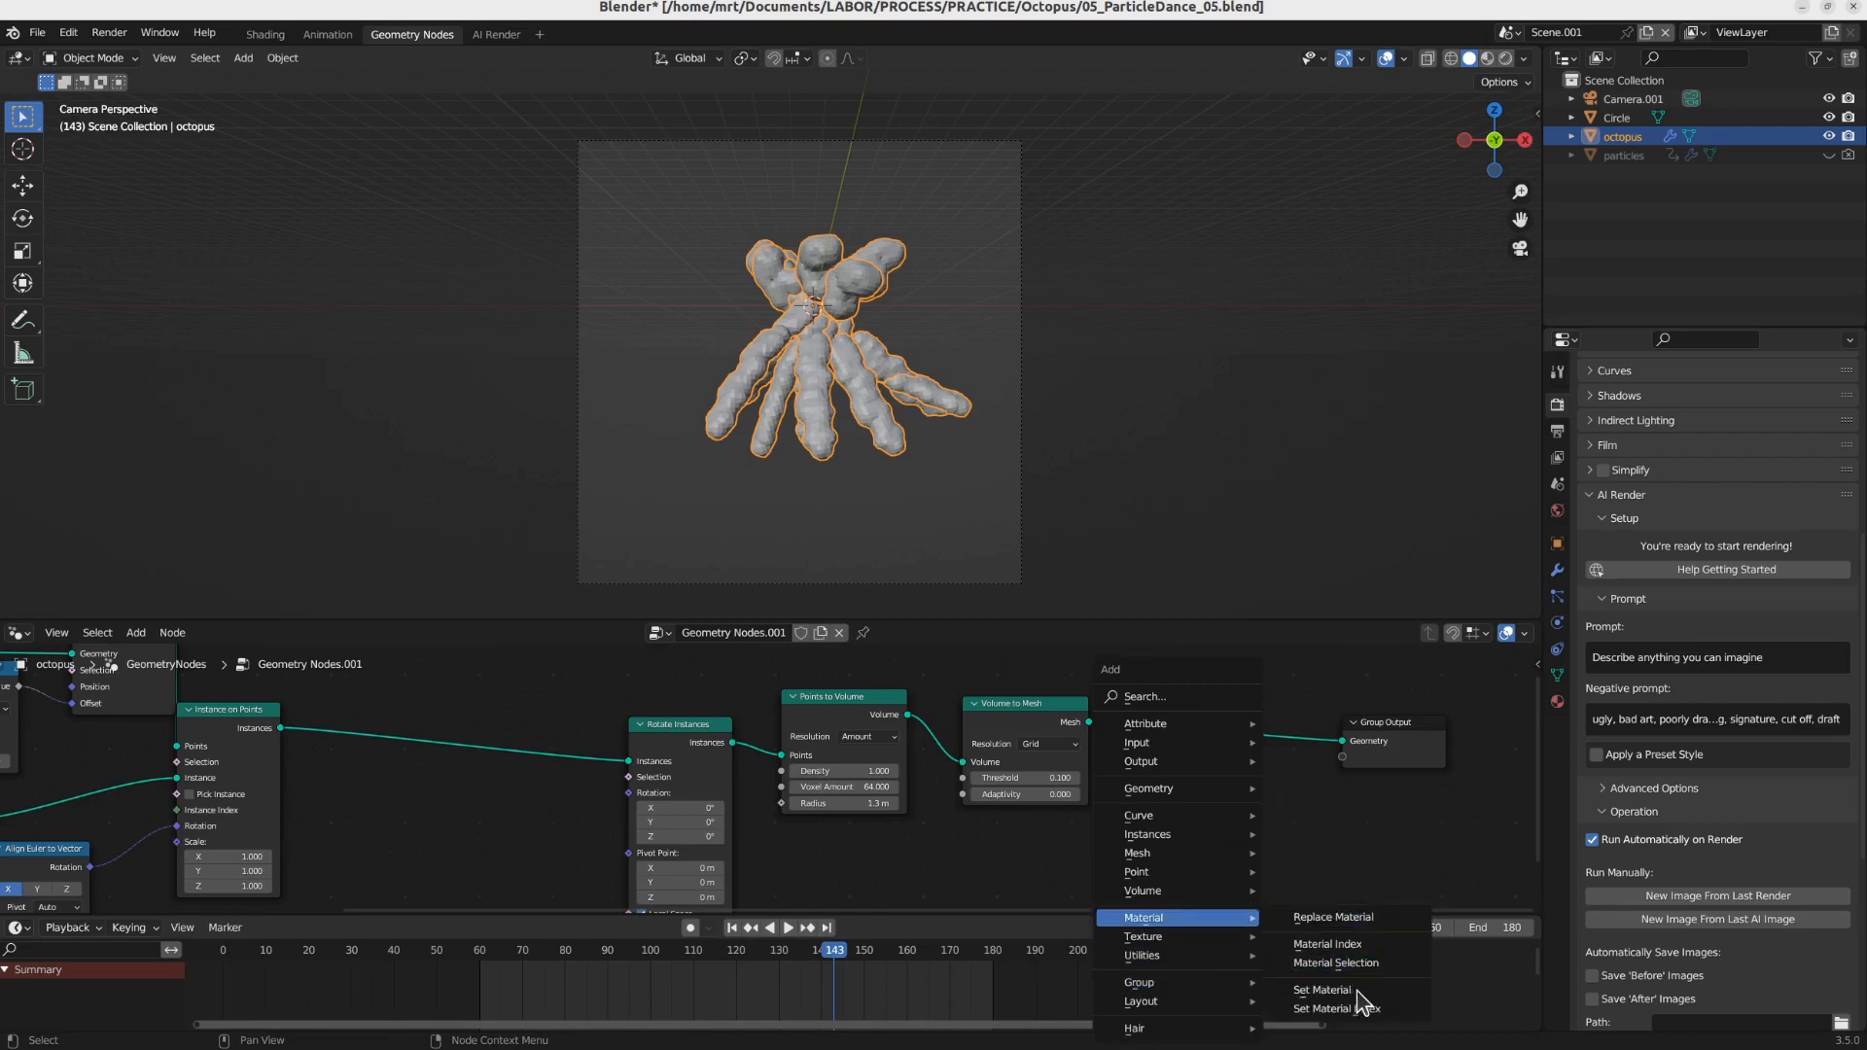
pyautogui.click(1323, 990)
pyautogui.click(1251, 773)
# Step: Assign the green material in the Set Material node and switch the viewport to rendered shading
pyautogui.click(1250, 775)
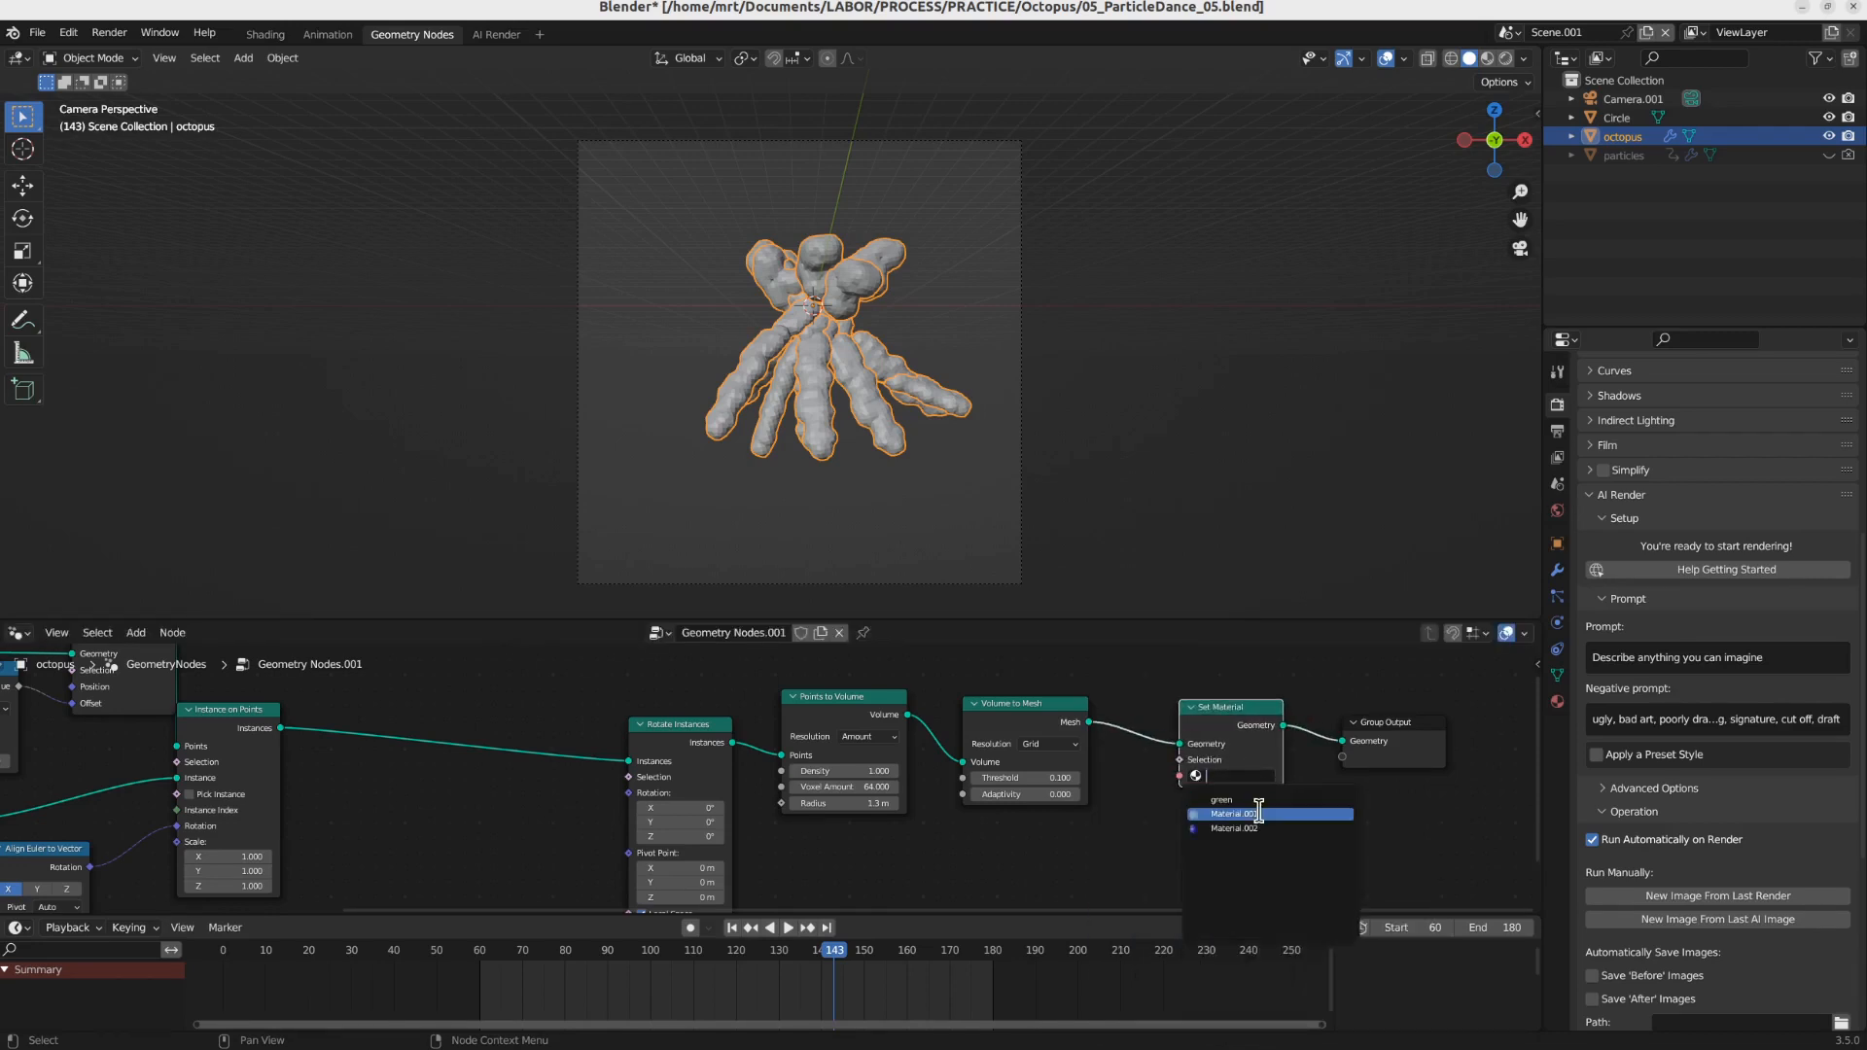
pyautogui.press('Return')
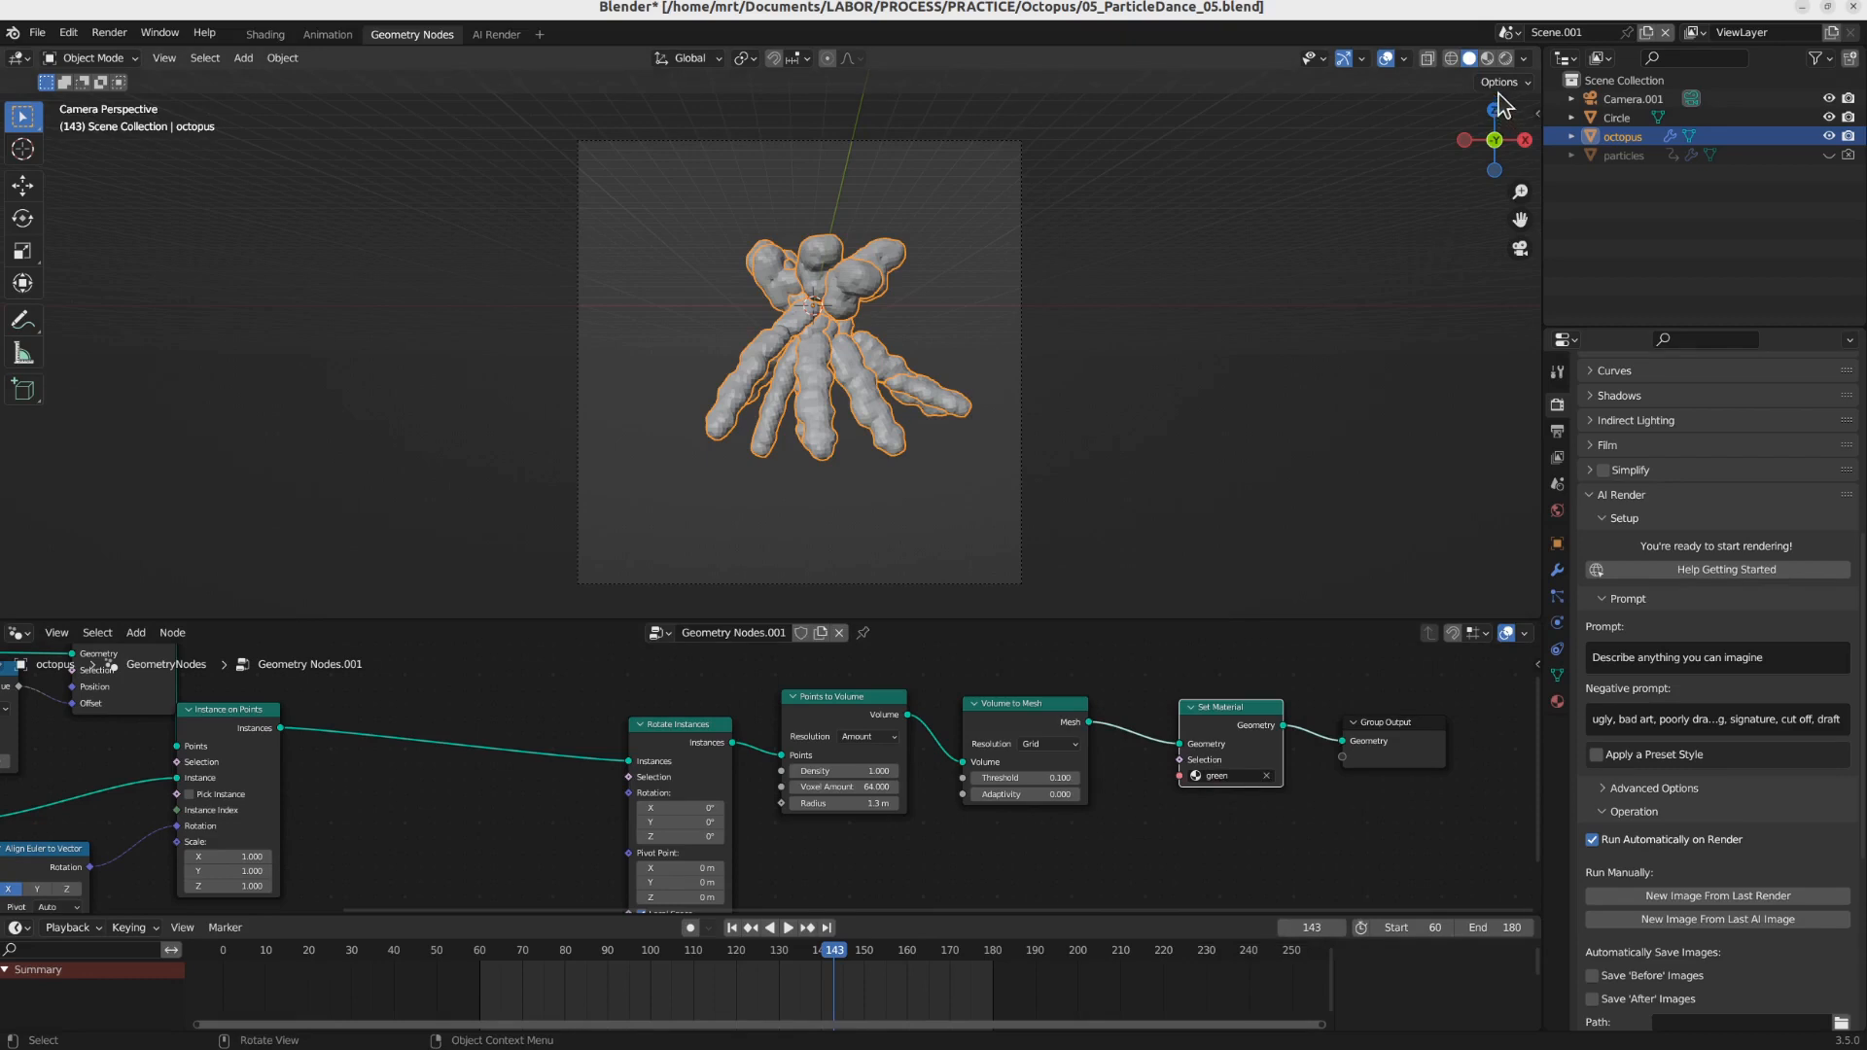
pyautogui.click(1506, 58)
pyautogui.scroll(2, 850, 381)
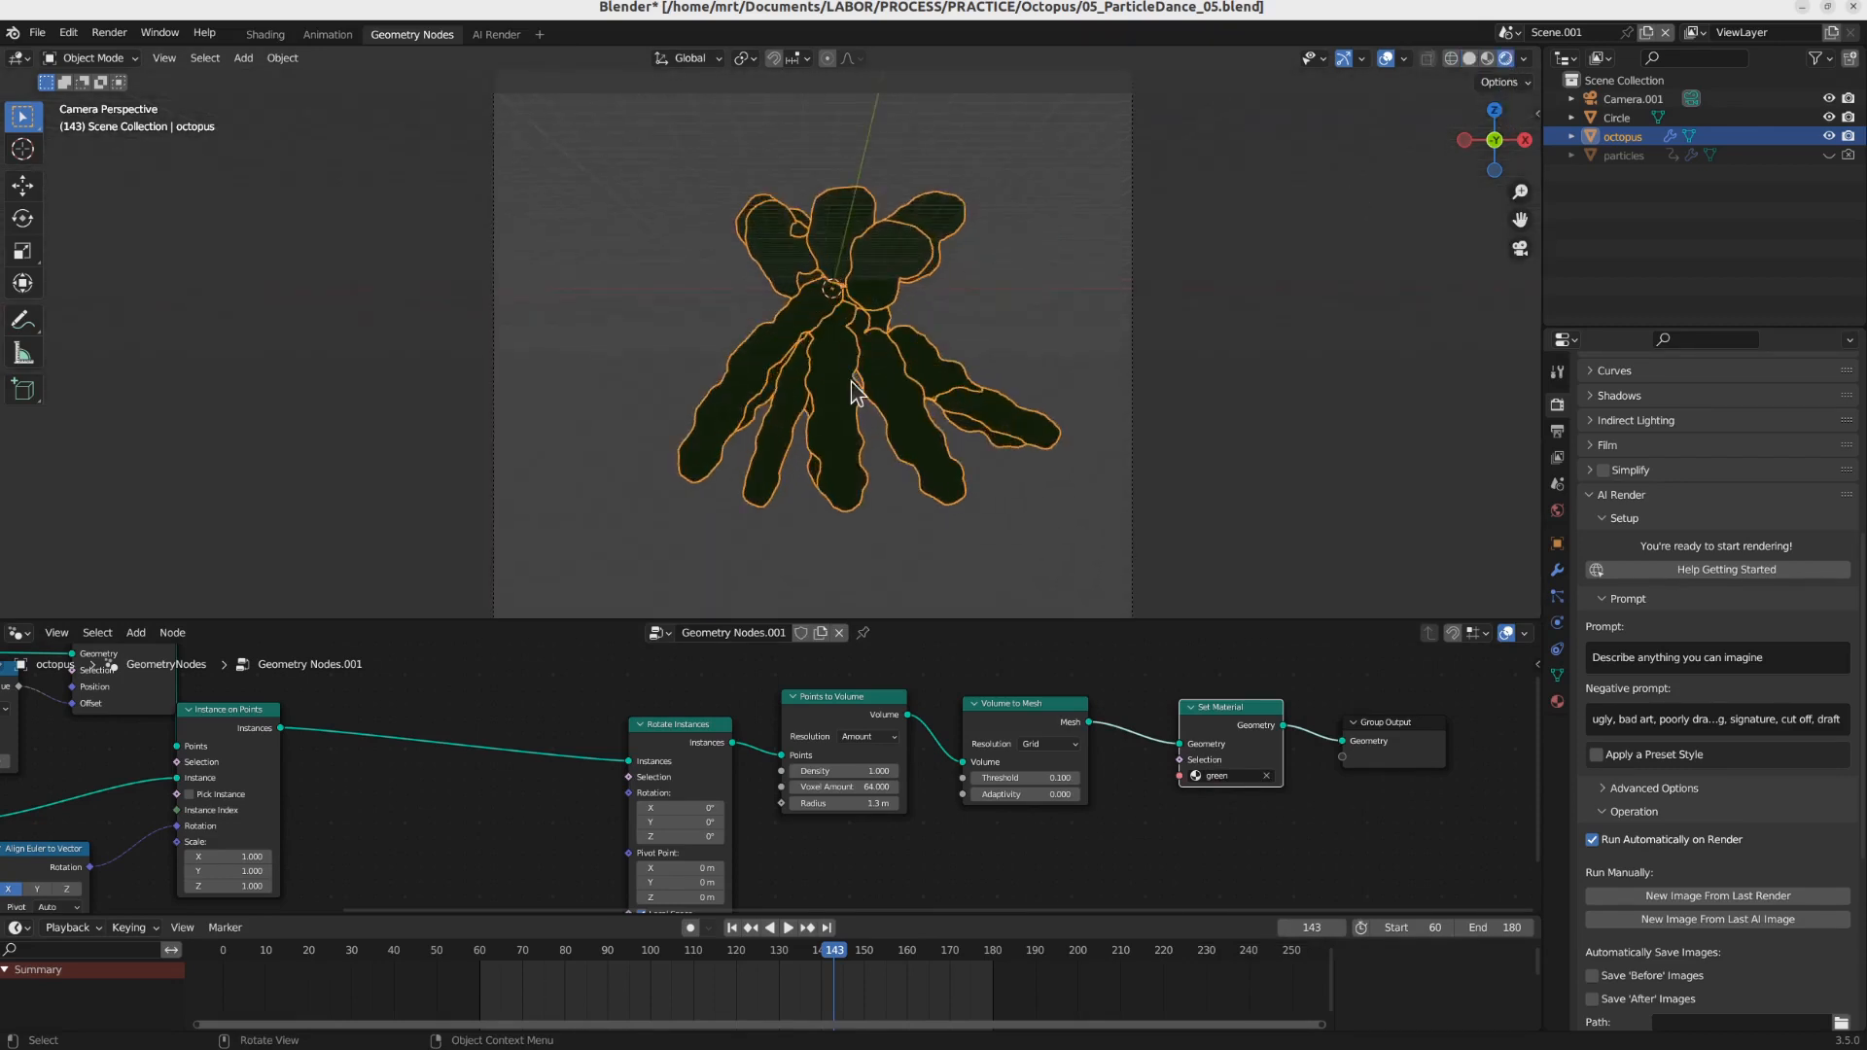
pyautogui.scroll(-3, 849, 381)
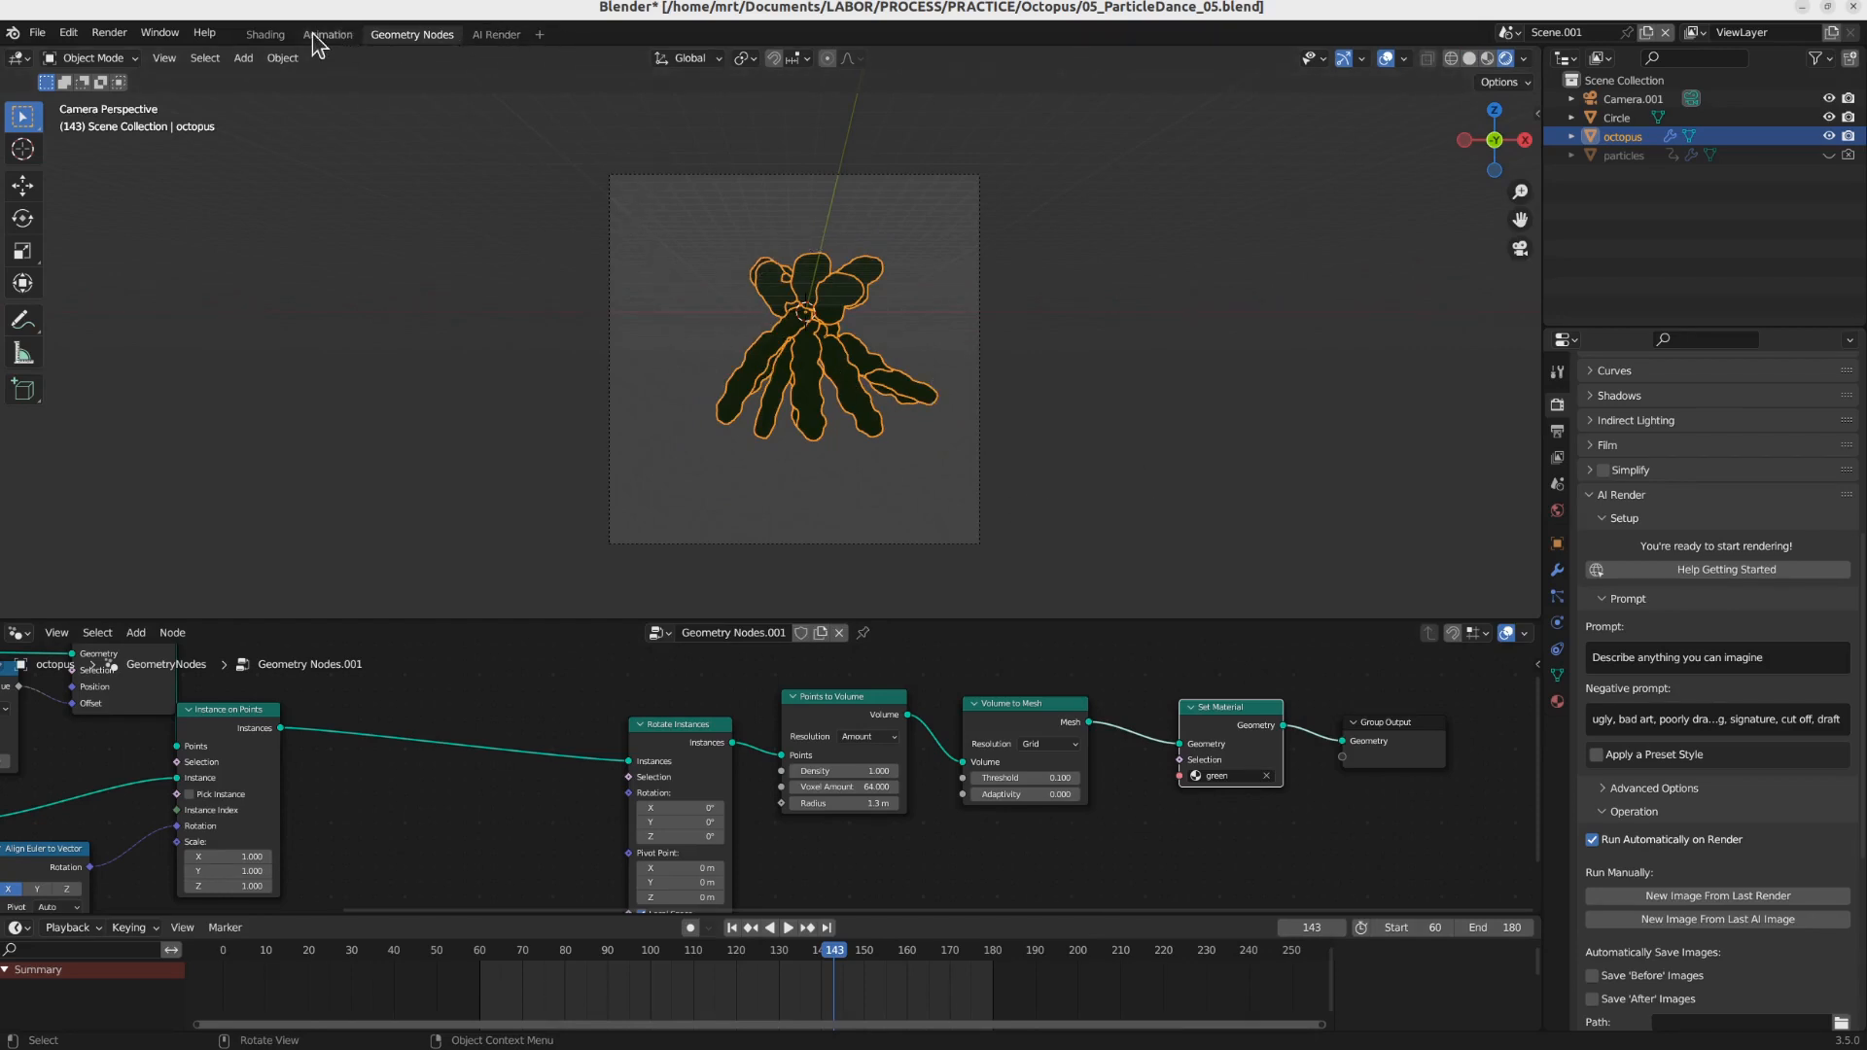
# Step: Change the world background colour to a dark blue in the World.001 shader
pyautogui.click(264, 34)
pyautogui.click(80, 626)
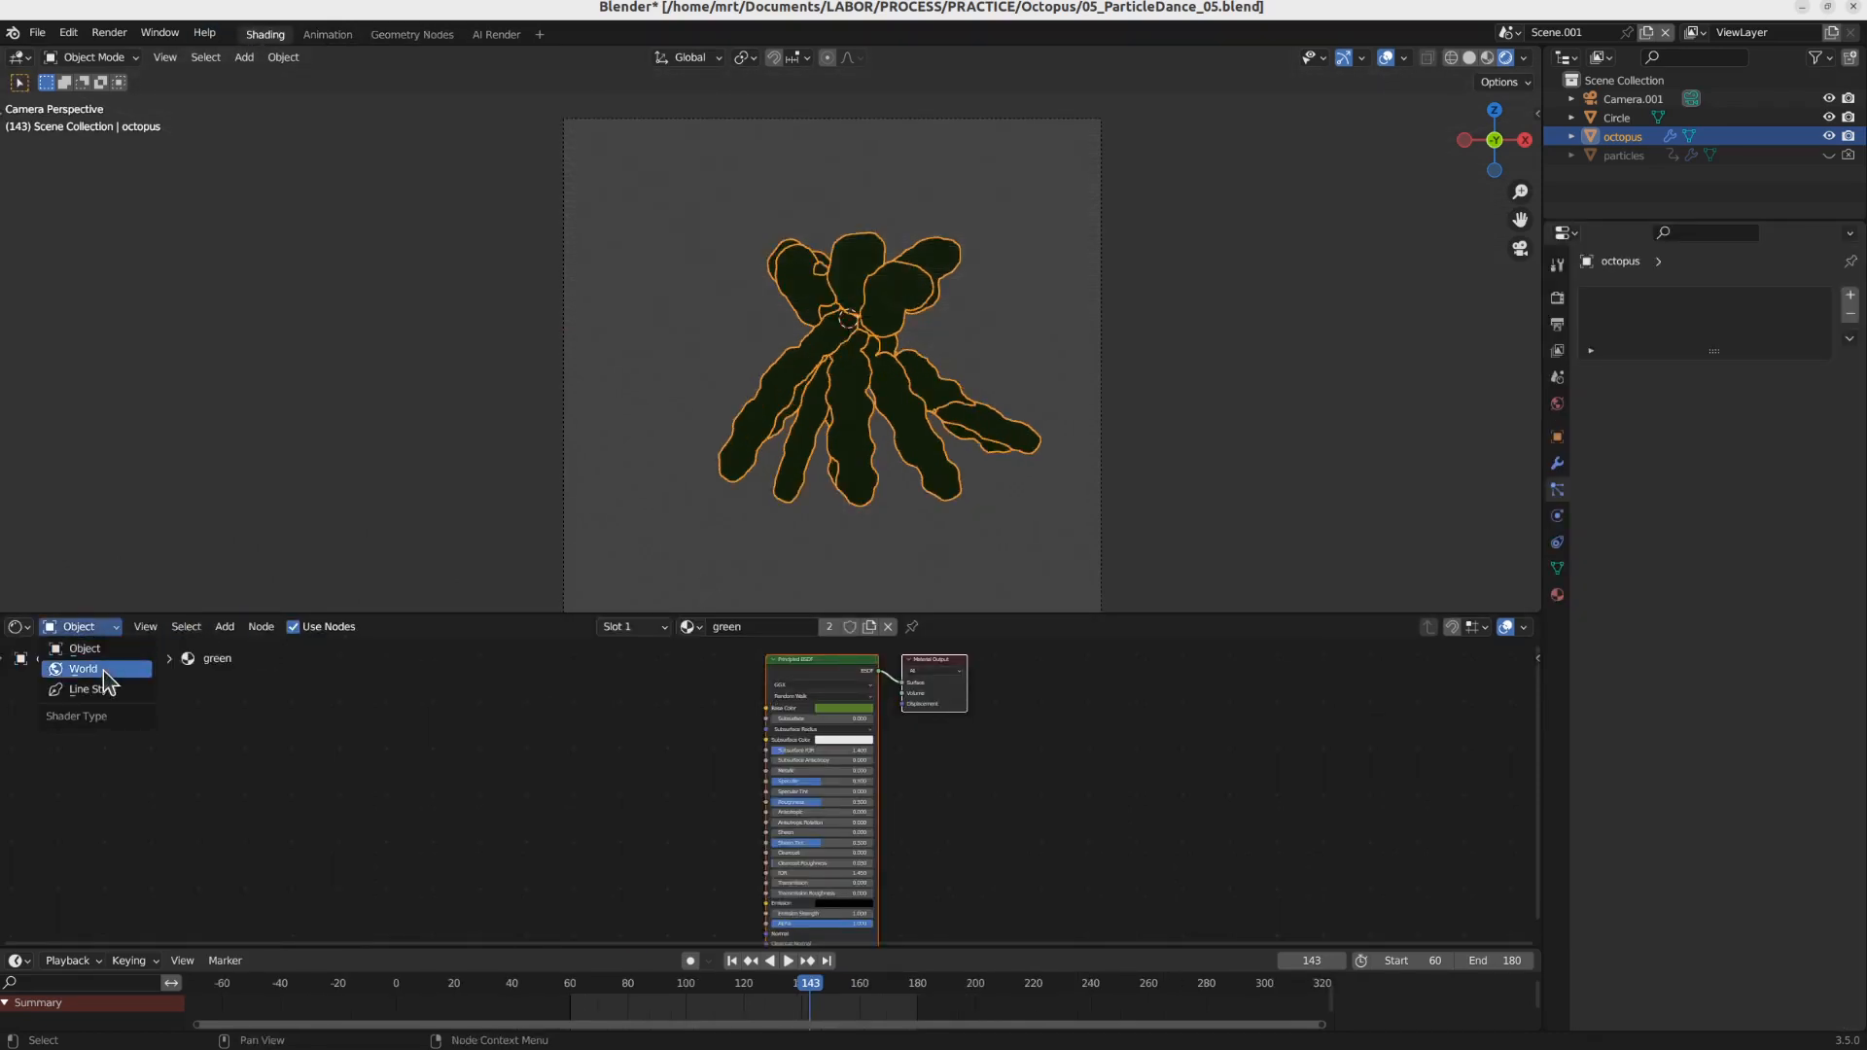
pyautogui.click(104, 670)
pyautogui.click(815, 682)
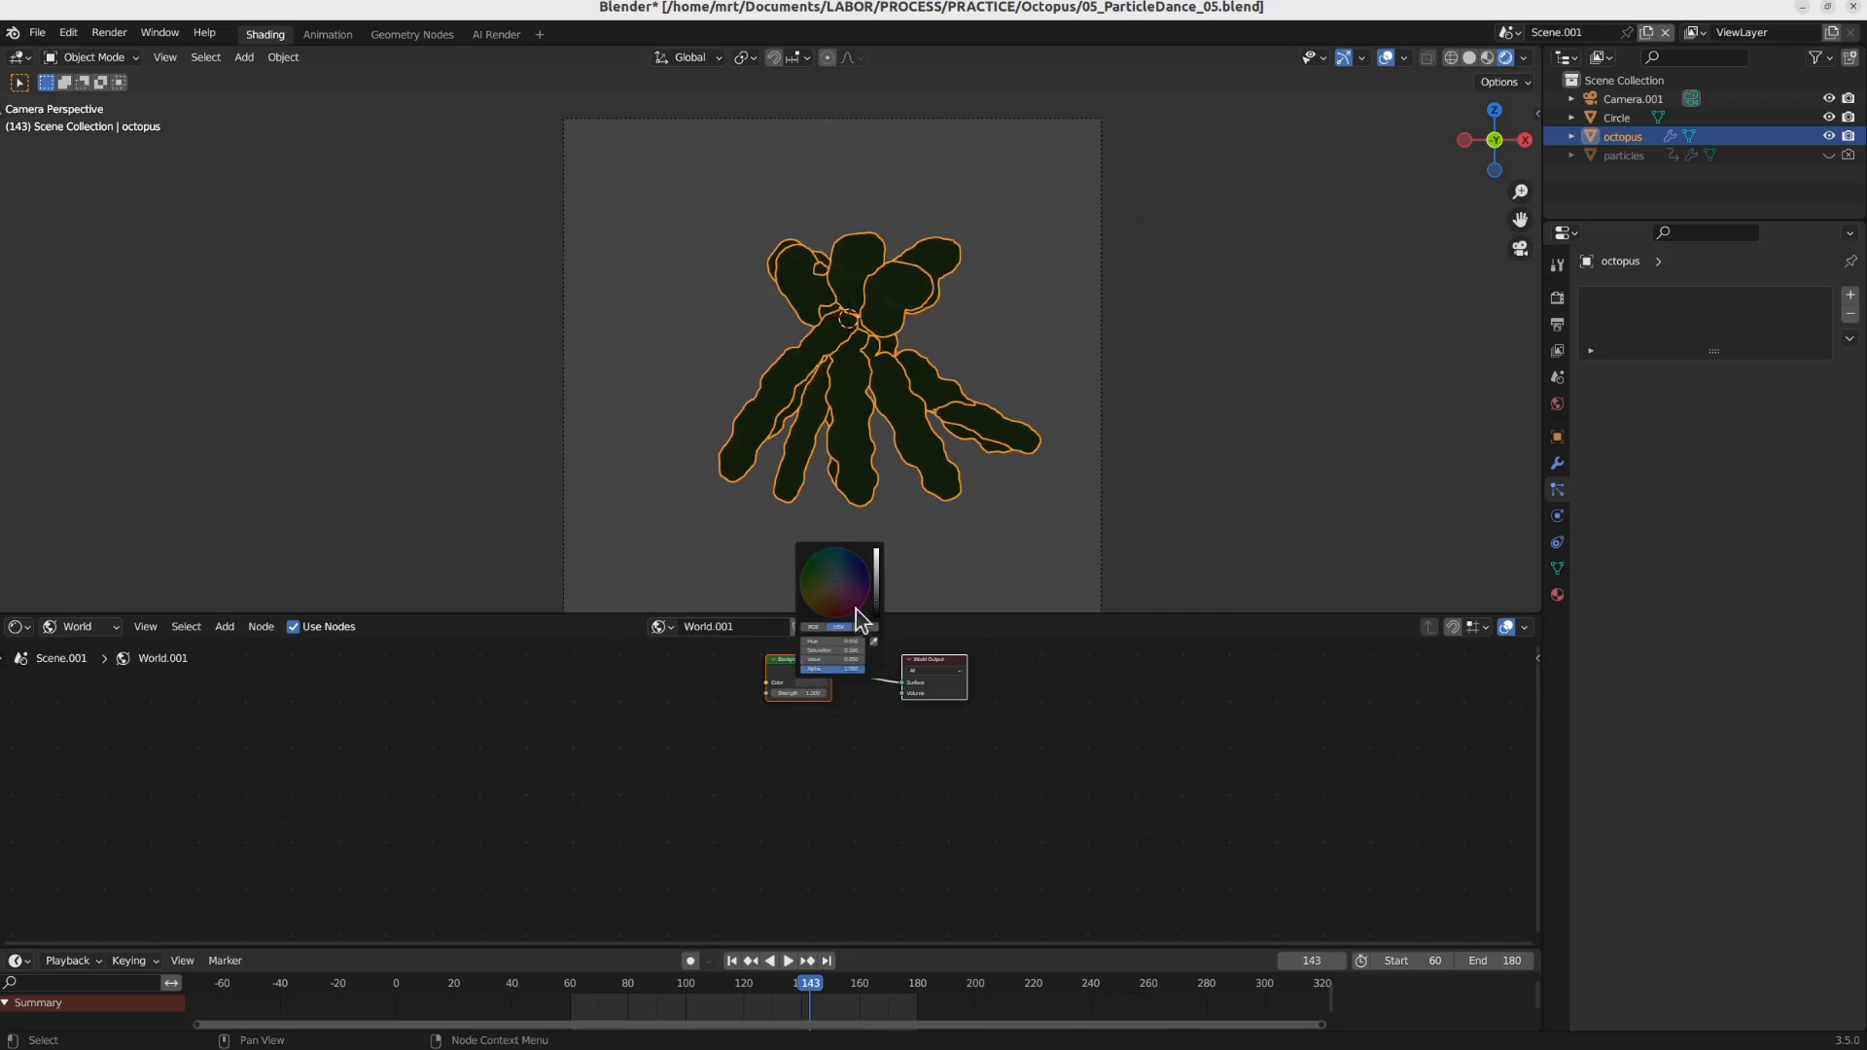
pyautogui.click(859, 581)
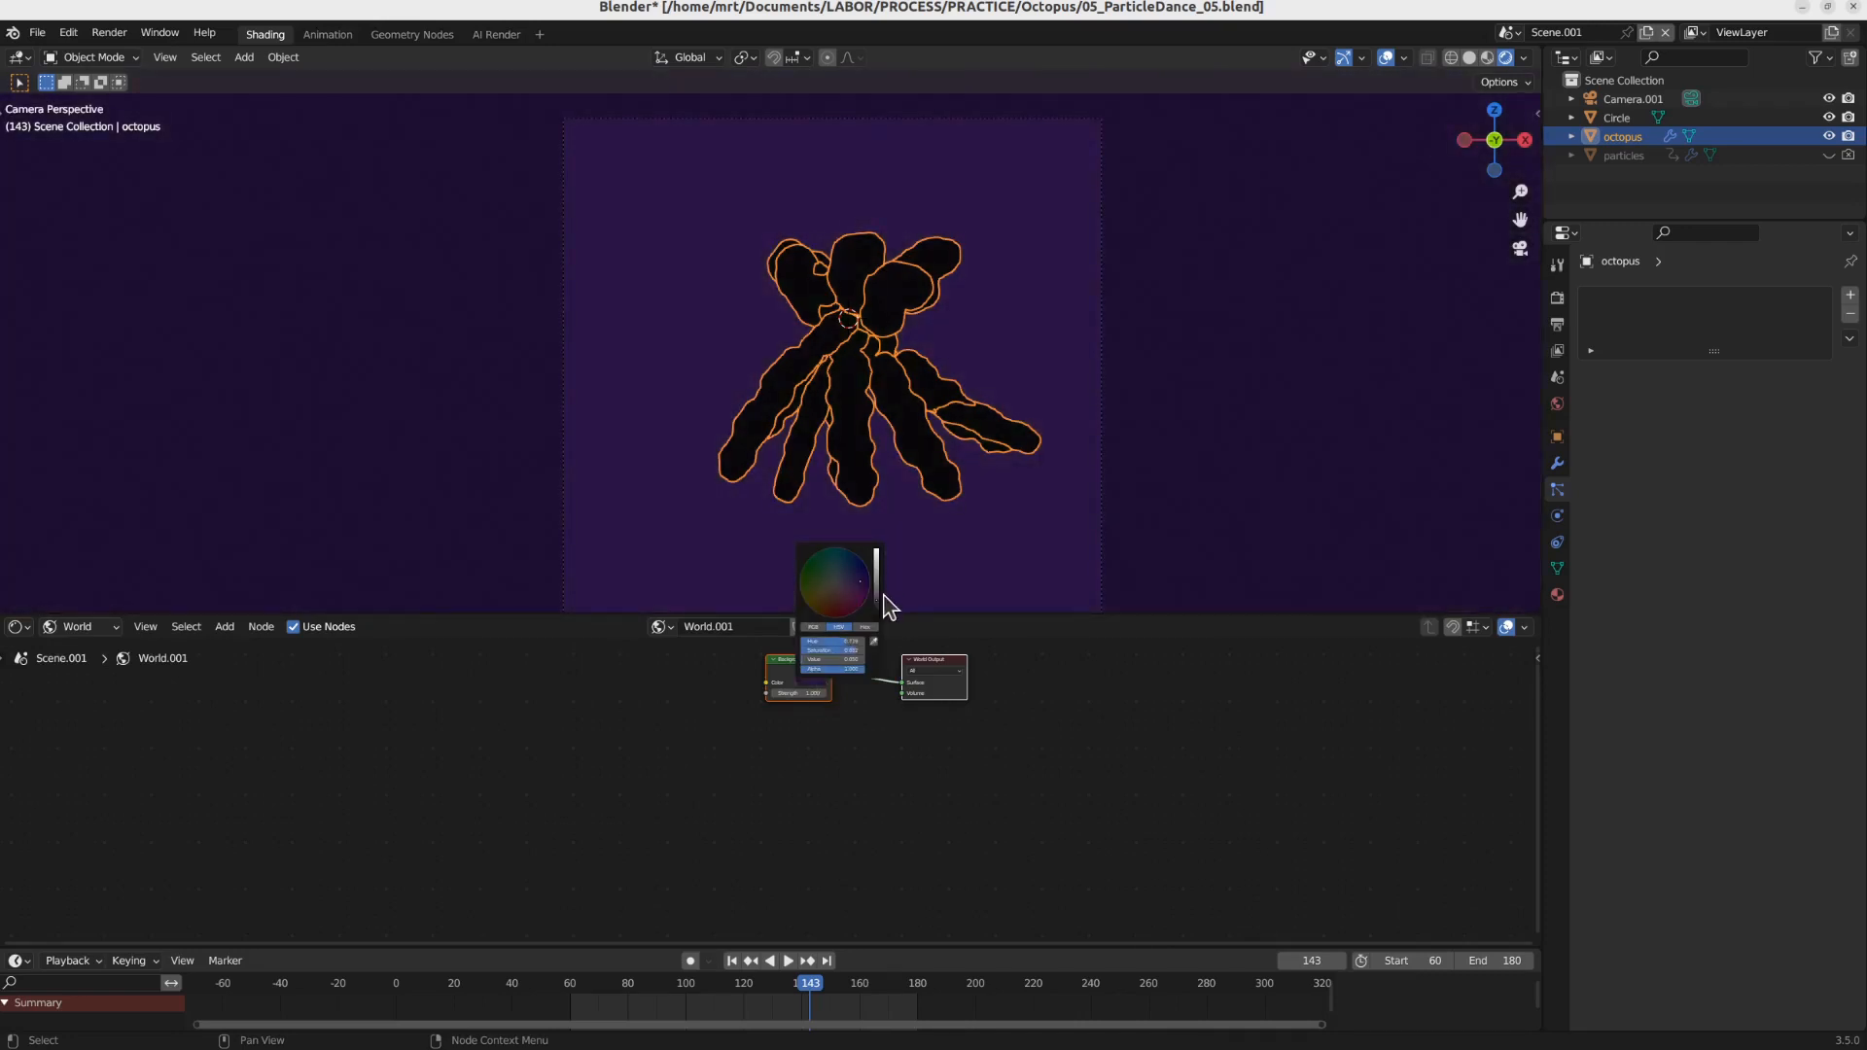
pyautogui.moveTo(876, 600); pyautogui.dragTo(859, 563)
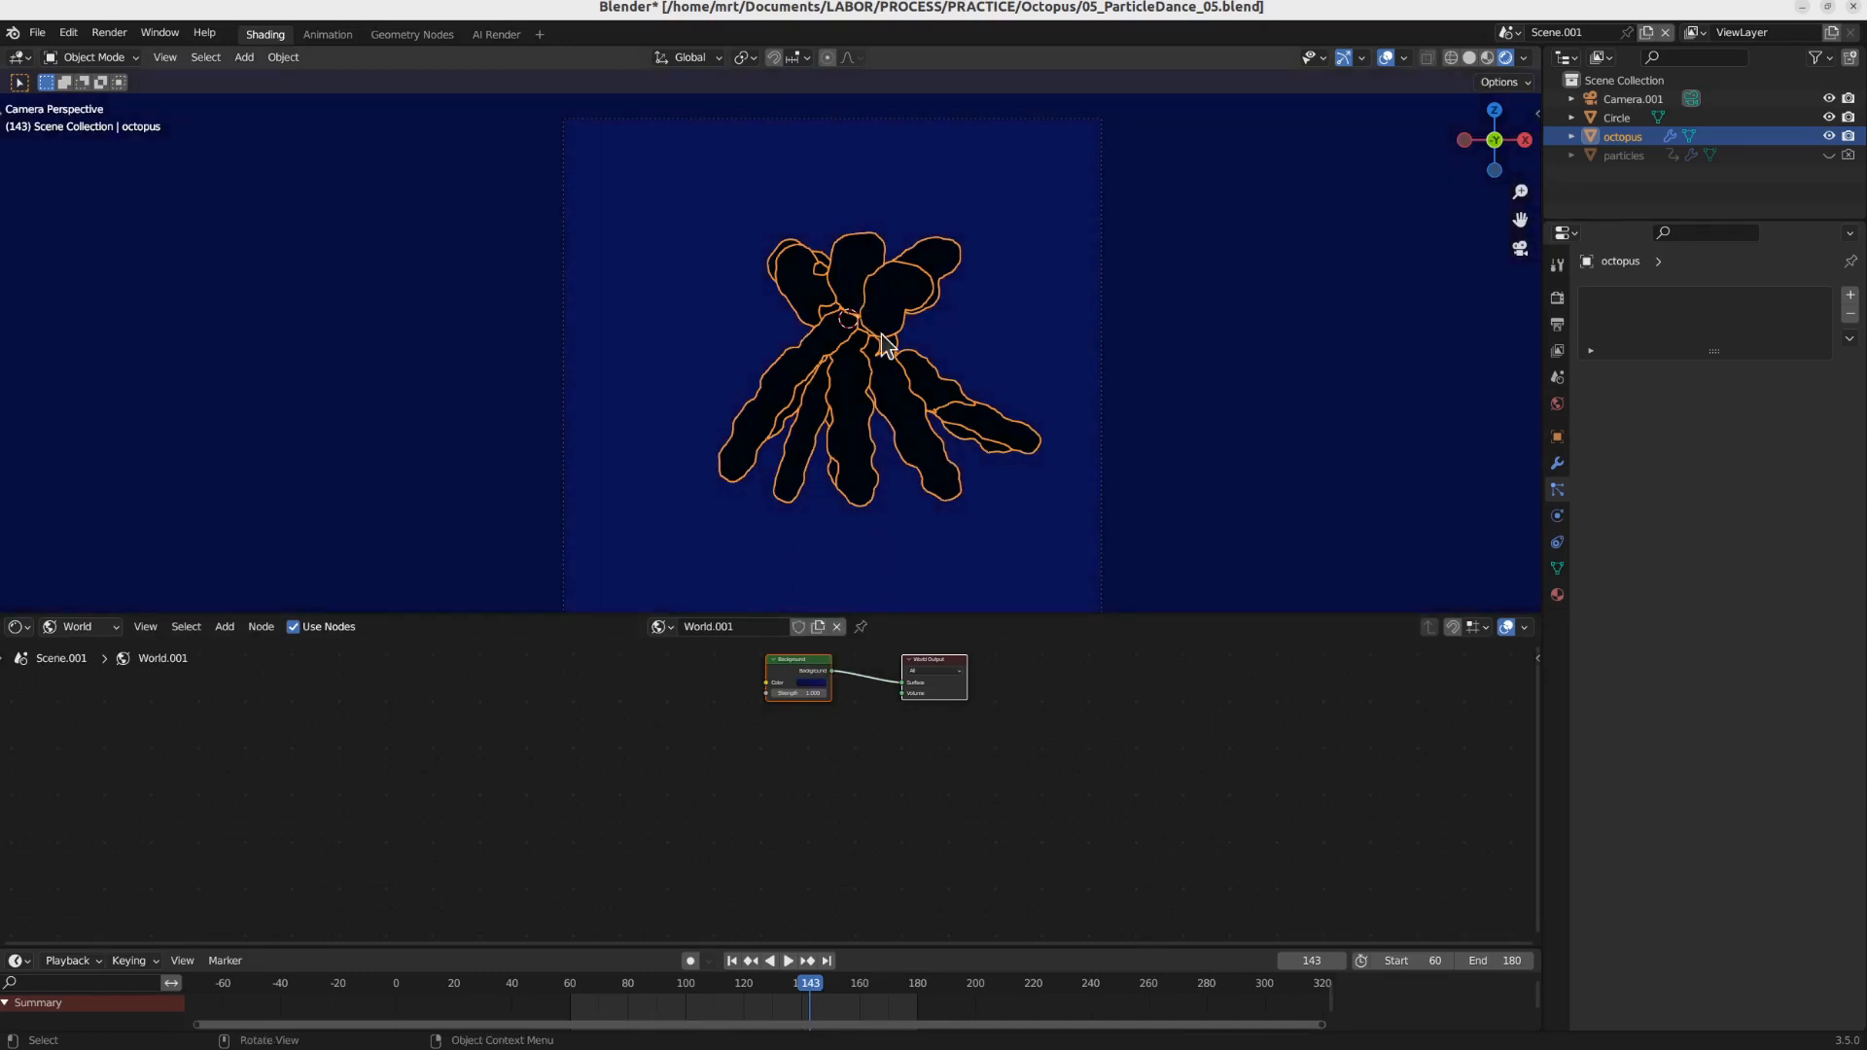
# Step: Add a Sun light to the upper left of the octopus and rotate it about -41° around Y to shine towards it
pyautogui.keyDown('shift'); pyautogui.rightClick(611, 172); pyautogui.keyUp('shift')
pyautogui.hotkey('shift', 'a')
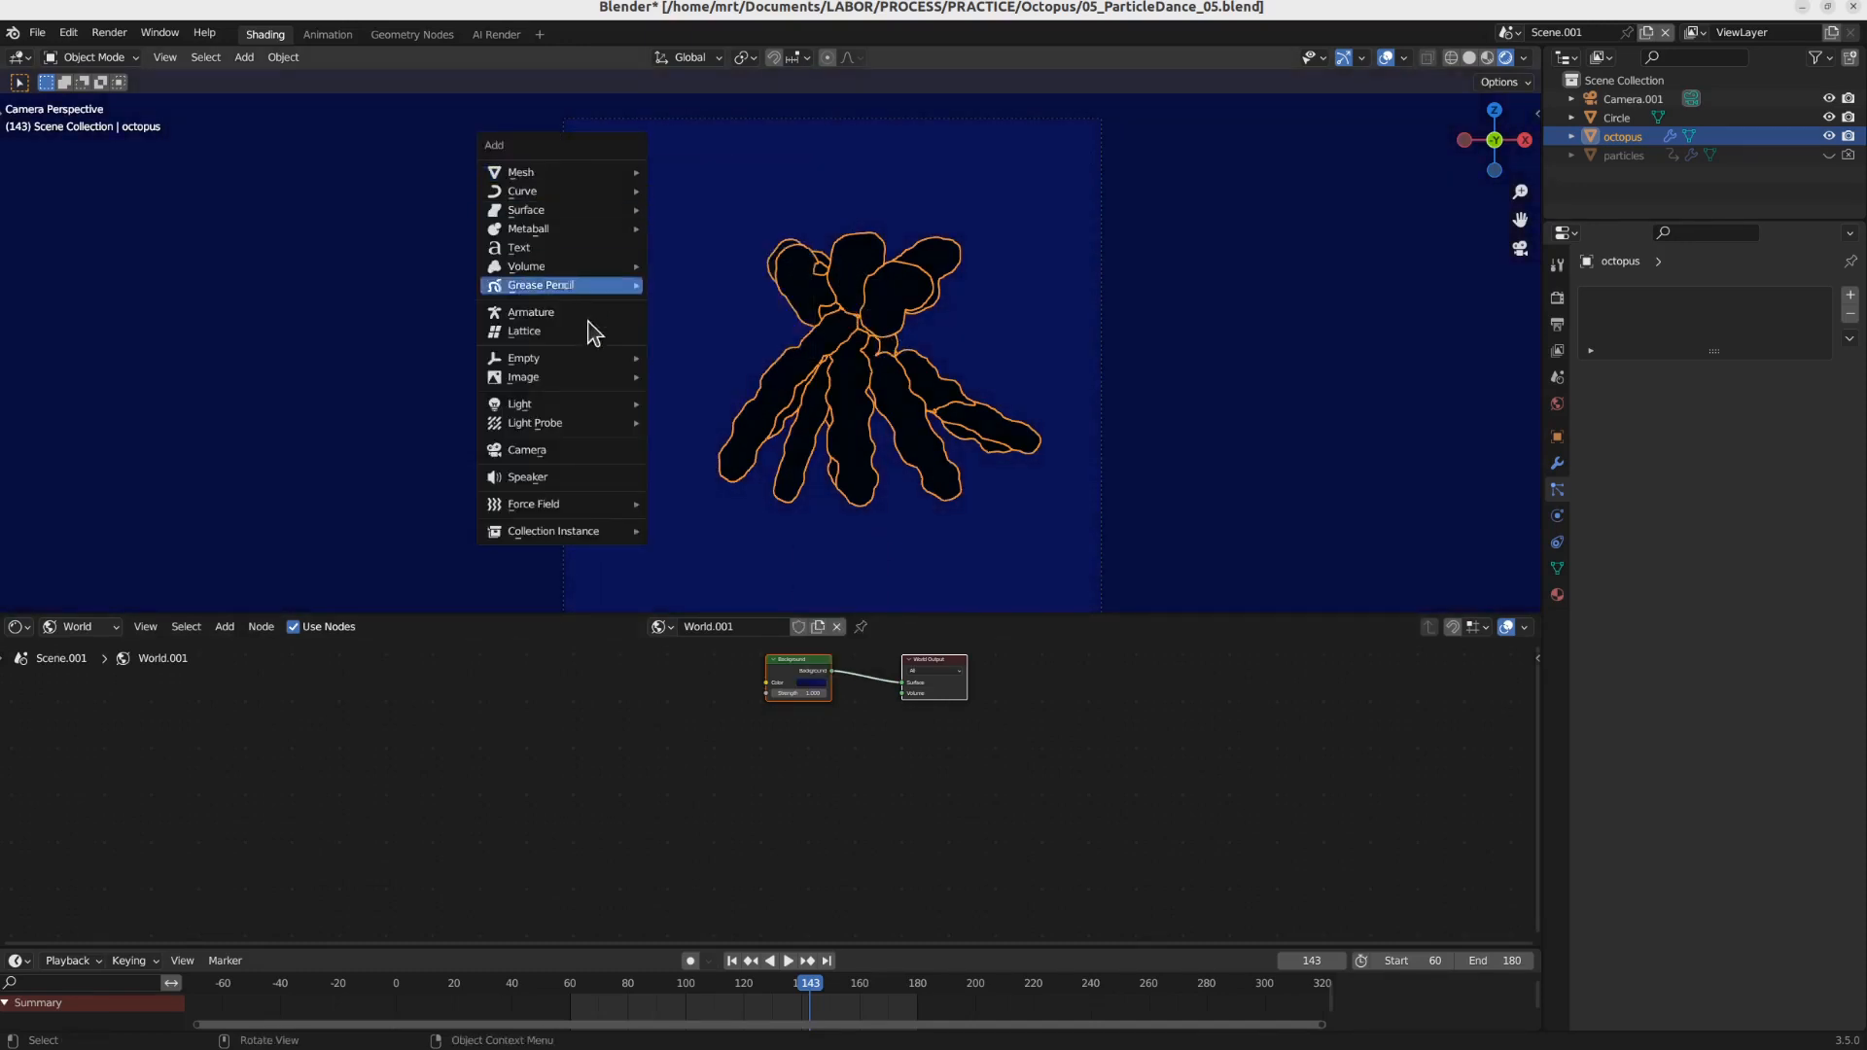
pyautogui.moveTo(603, 404)
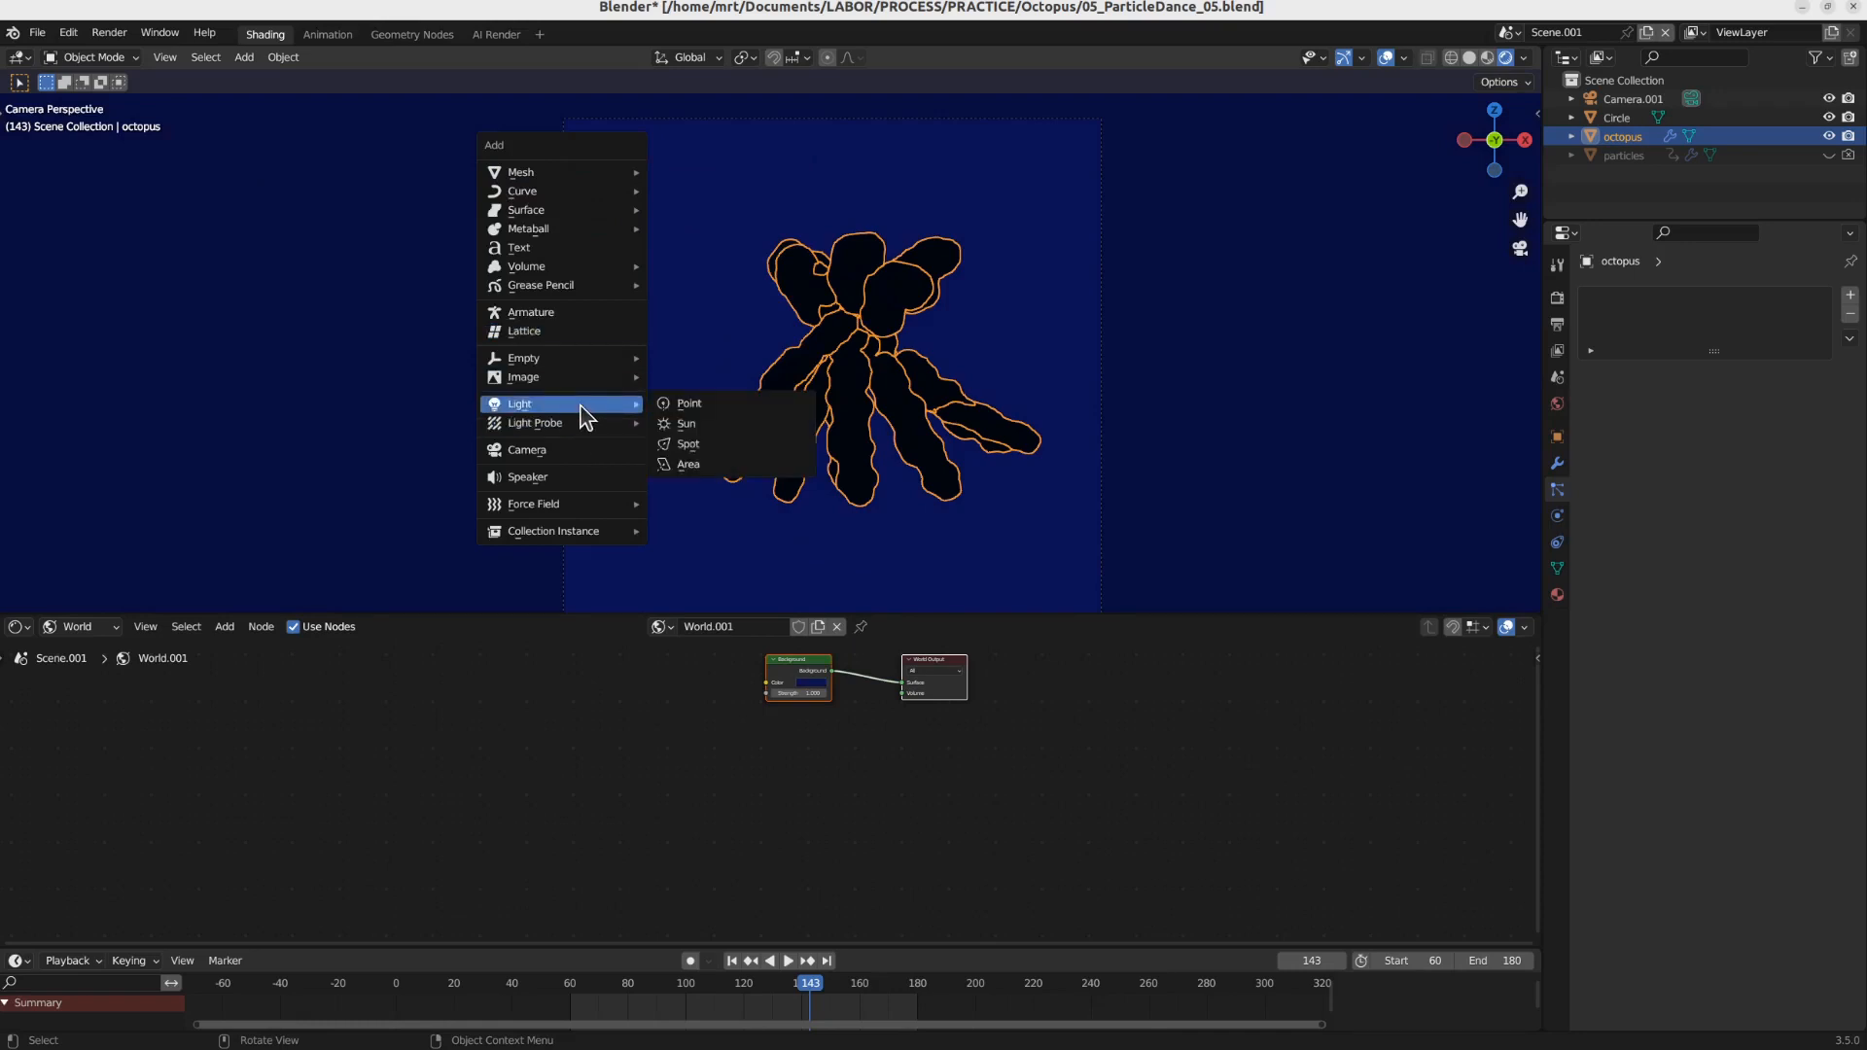
pyautogui.click(739, 426)
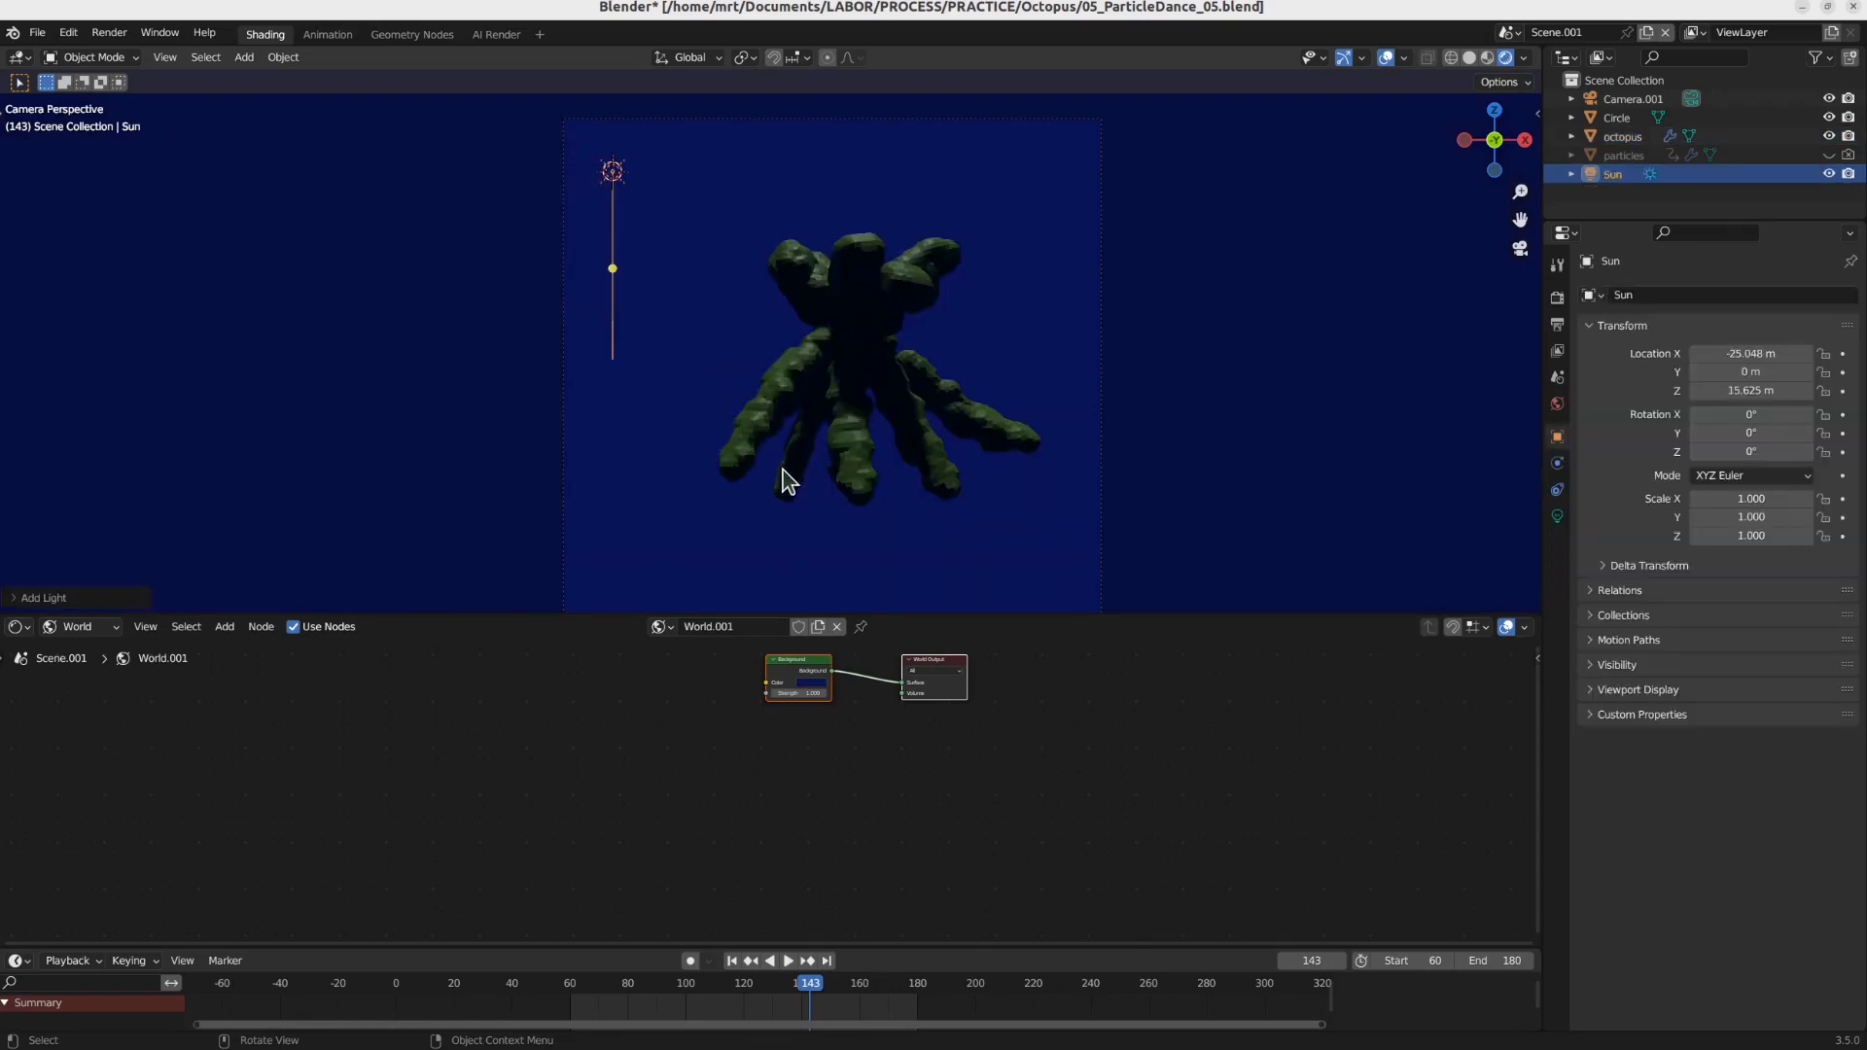
pyautogui.press('r')
pyautogui.click(906, 360)
pyautogui.scroll(5, 826, 414)
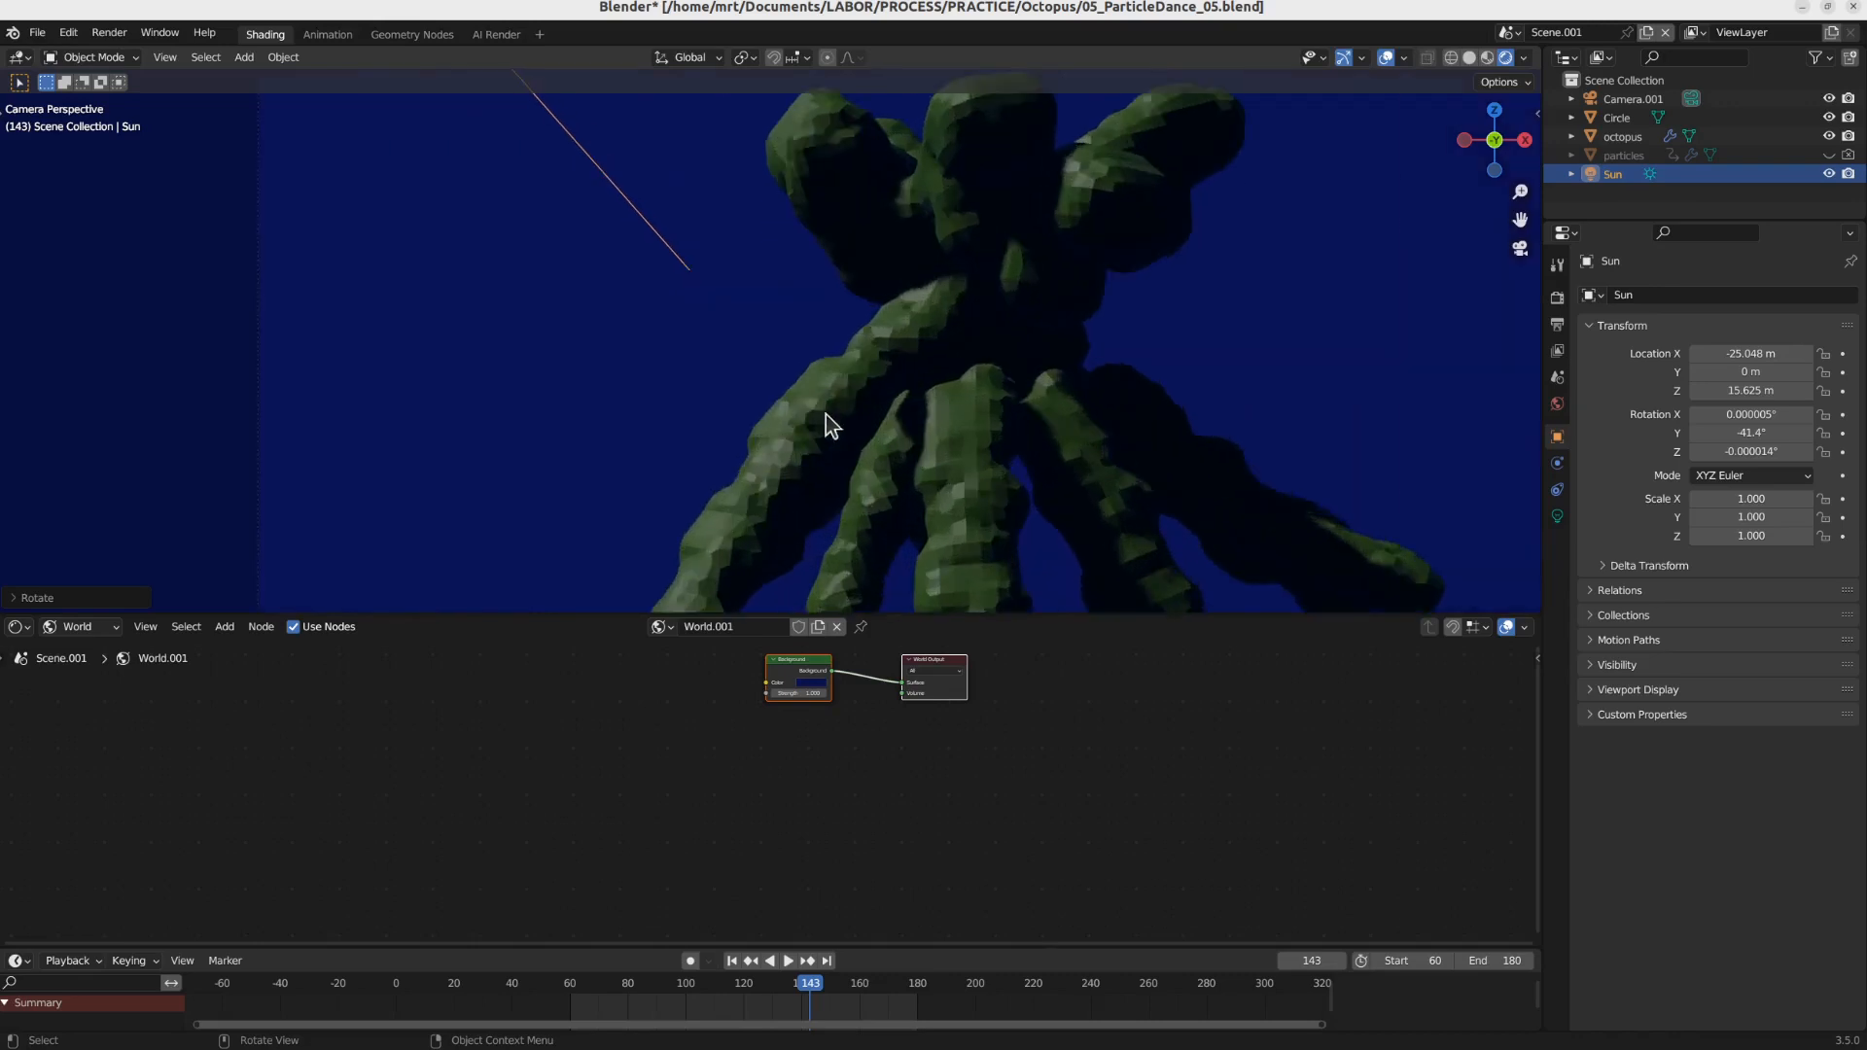
# Step: Select the octopus and set the AI Render prompt to "octopus" in the render settings
pyautogui.click(954, 434)
pyautogui.scroll(-5, 1033, 498)
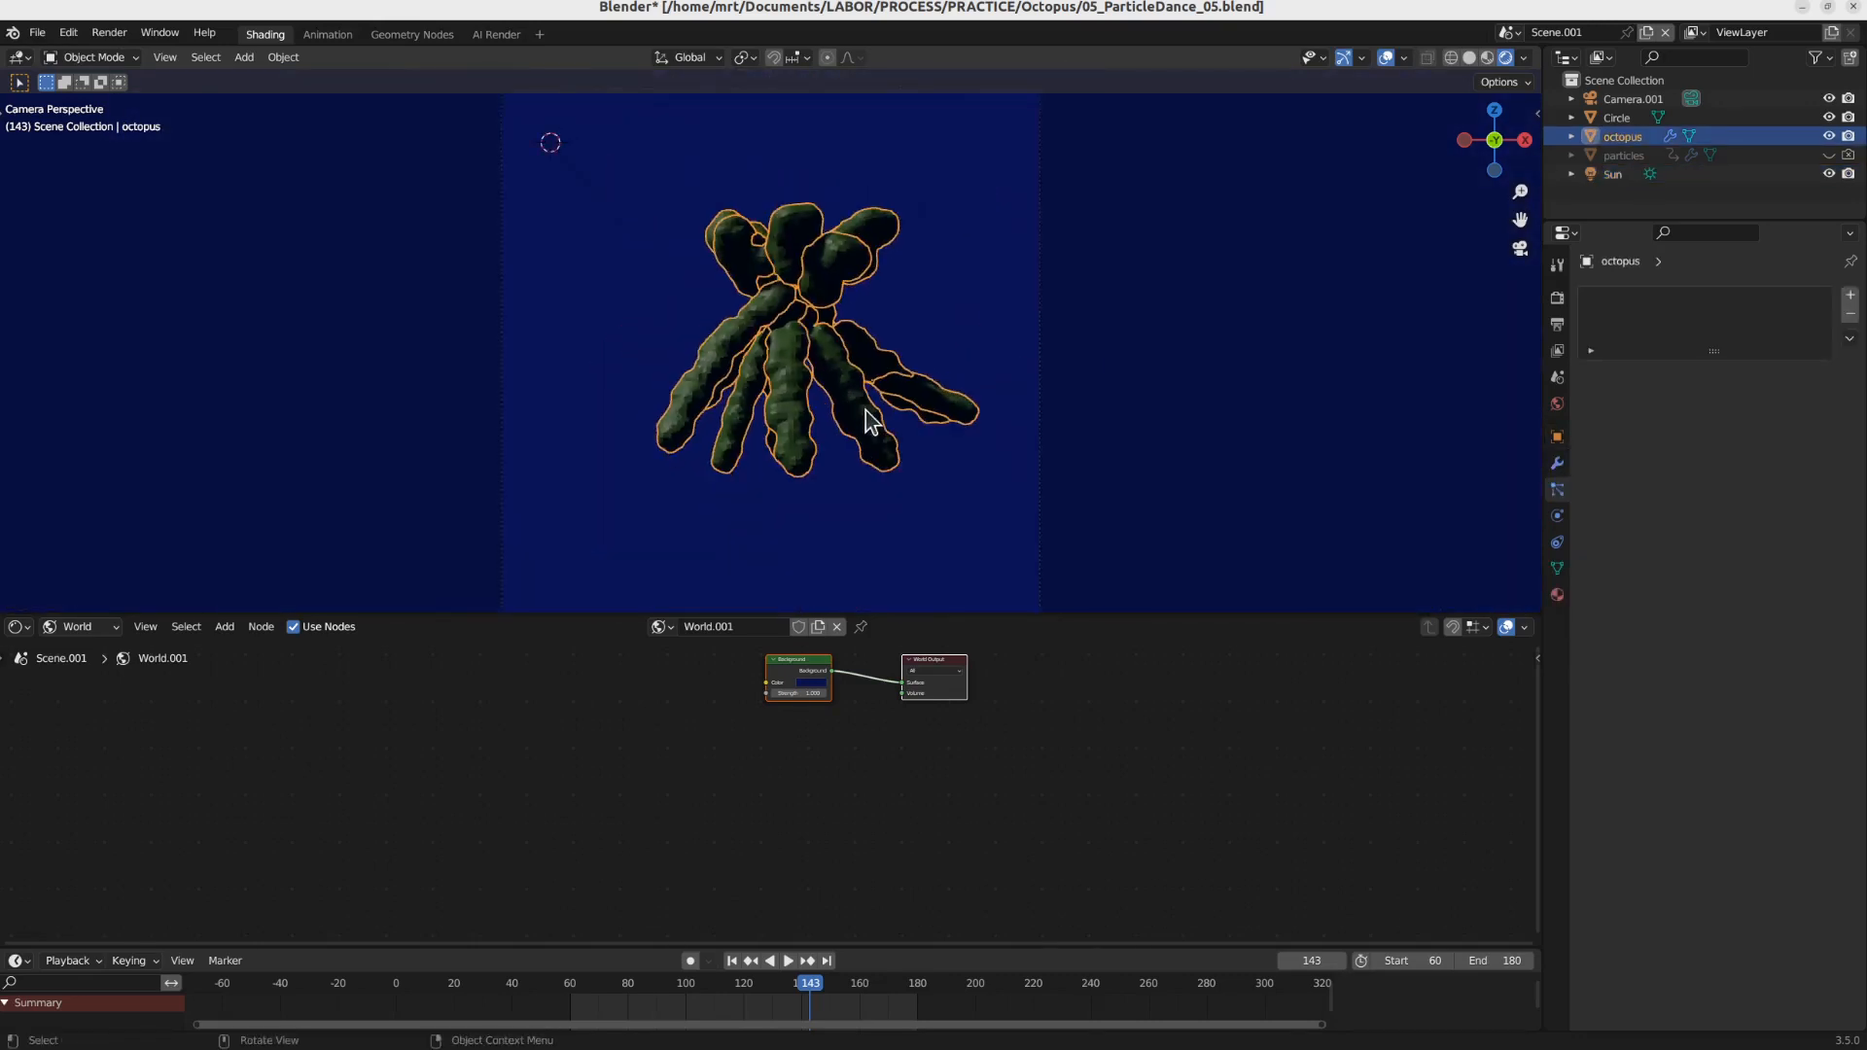
pyautogui.click(1557, 297)
pyautogui.click(1683, 911)
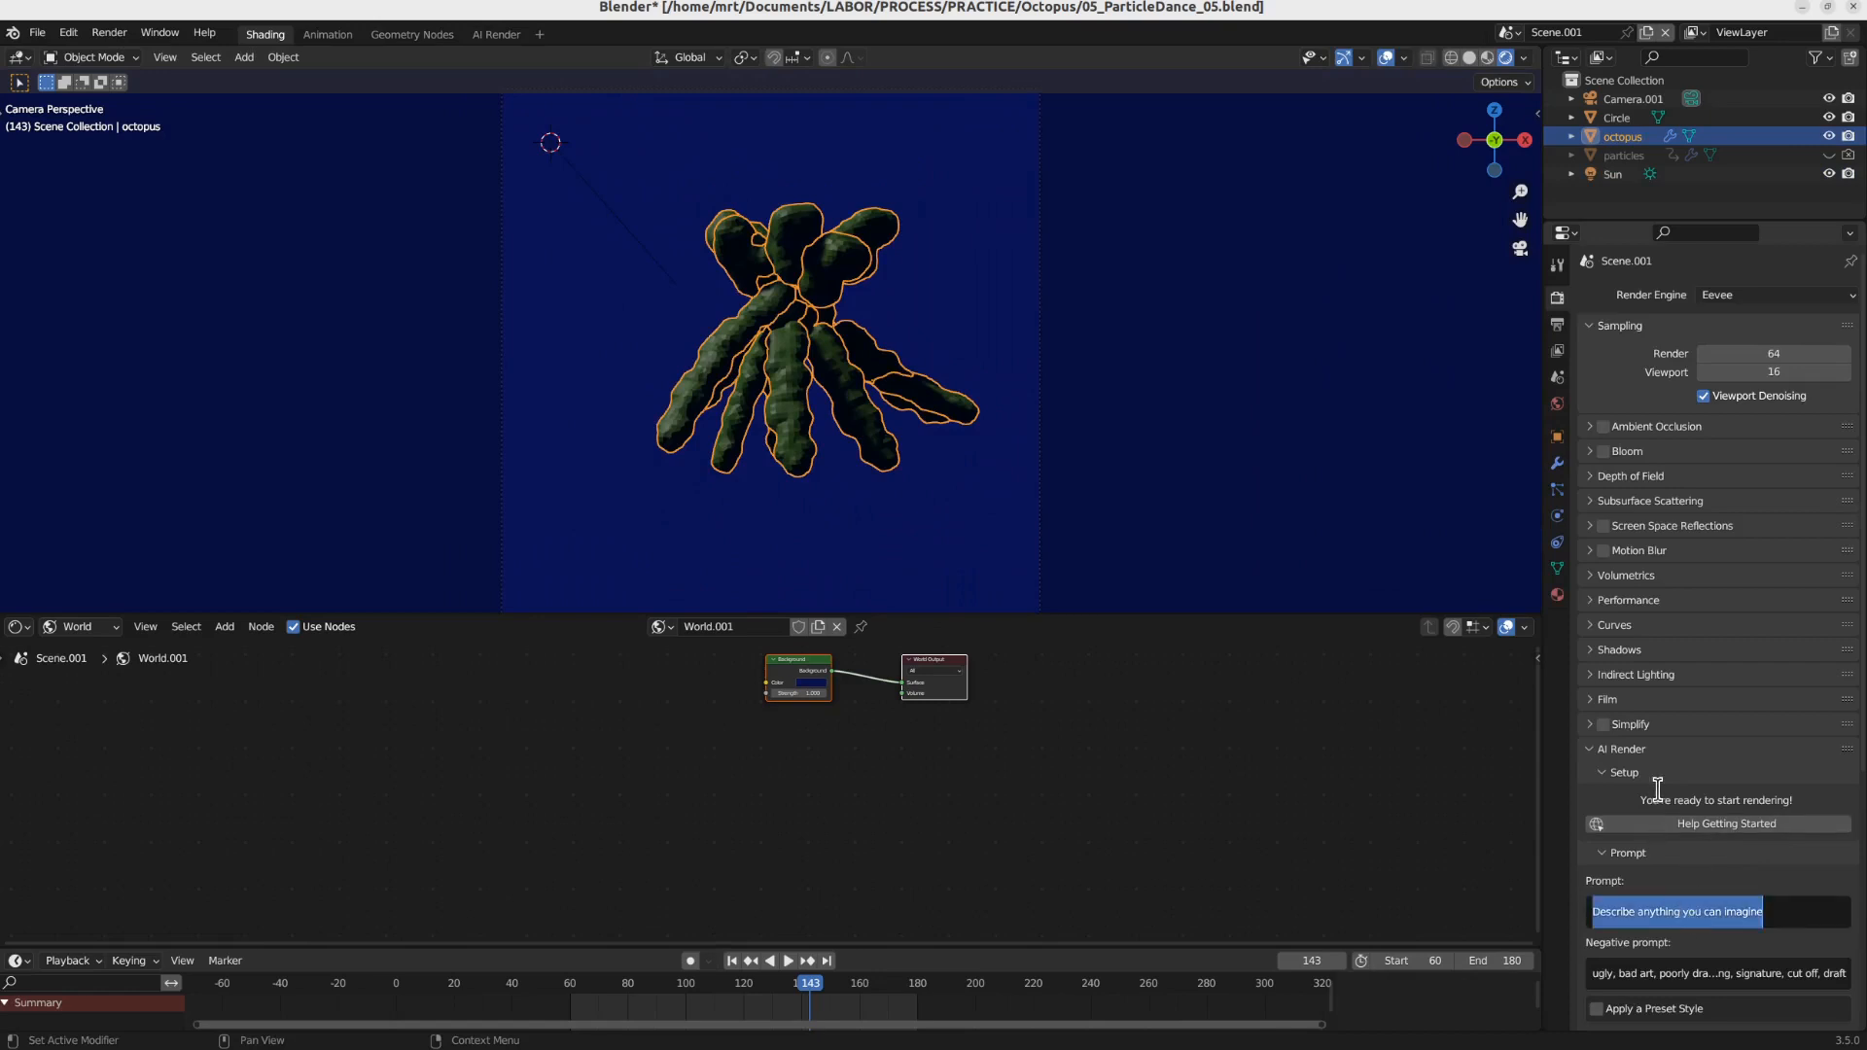
pyautogui.write('octopus')
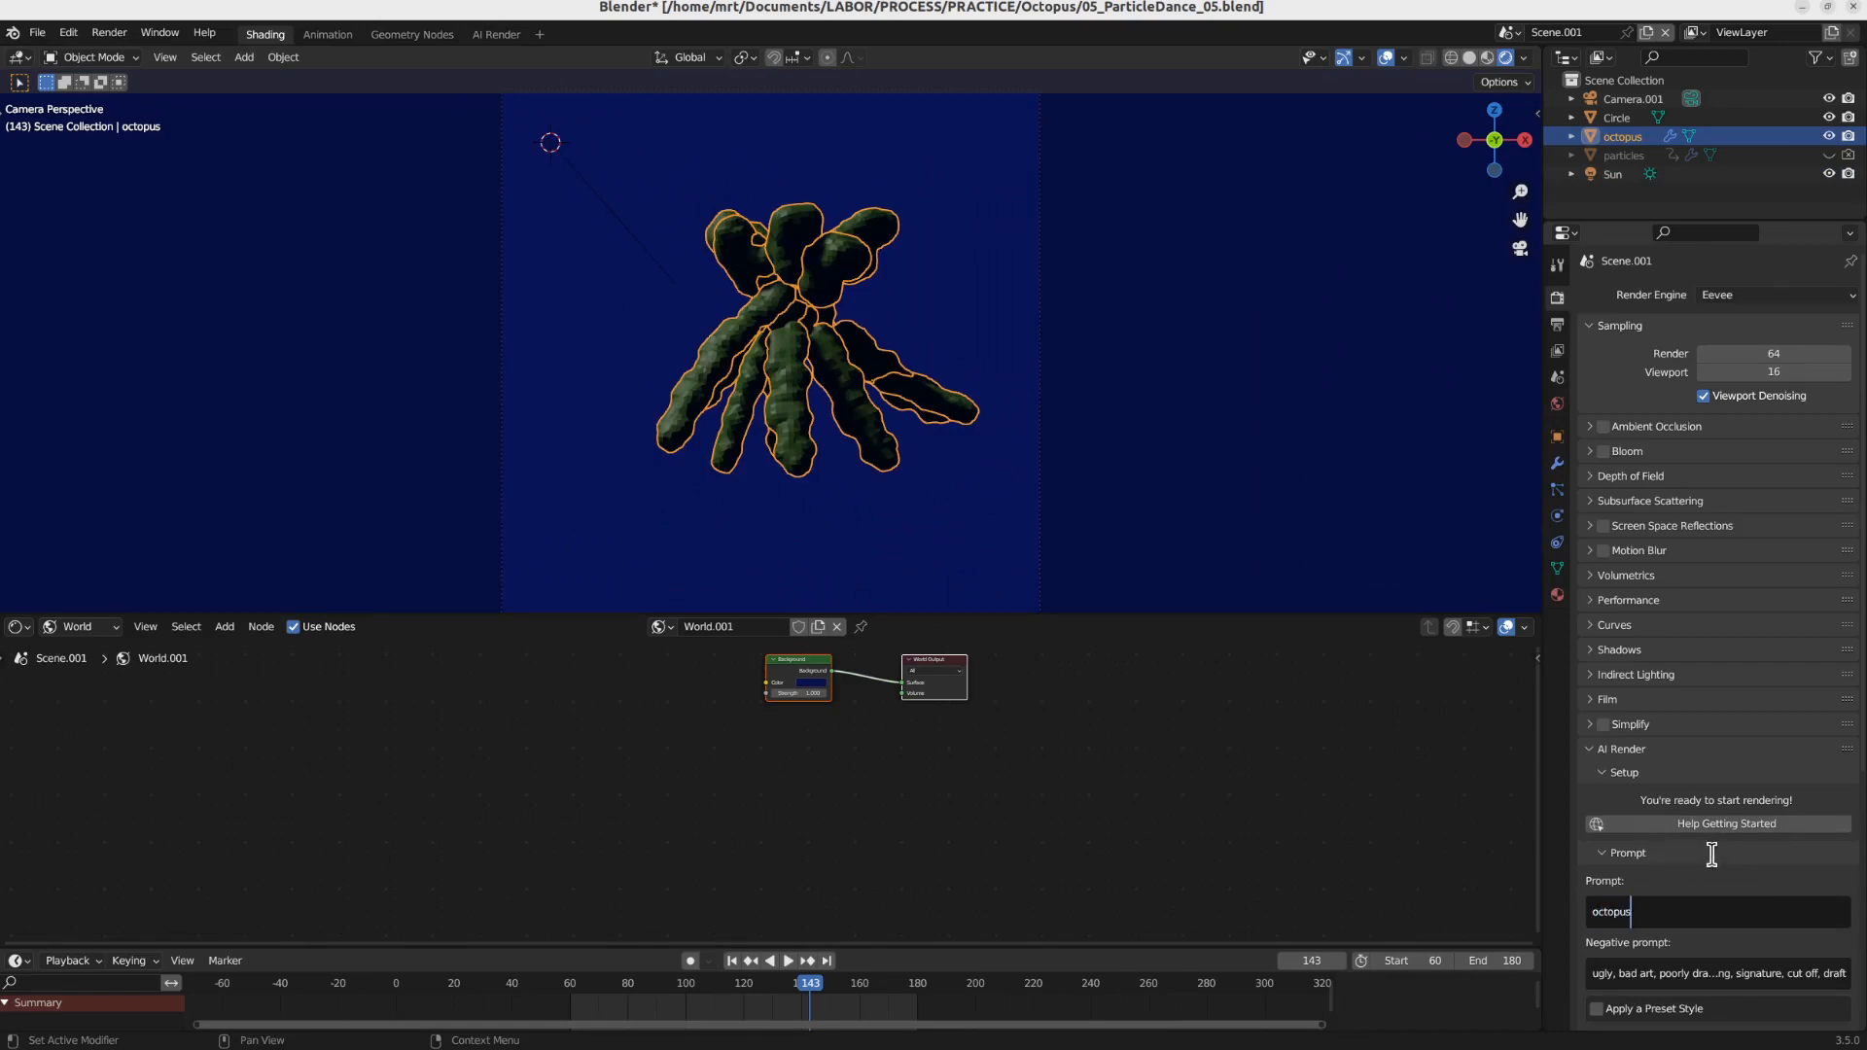
pyautogui.press('Return')
# Step: Enable automatic saving of AI Render's 'After' images into the //TRY/ folder
pyautogui.scroll(-8, 1812, 598)
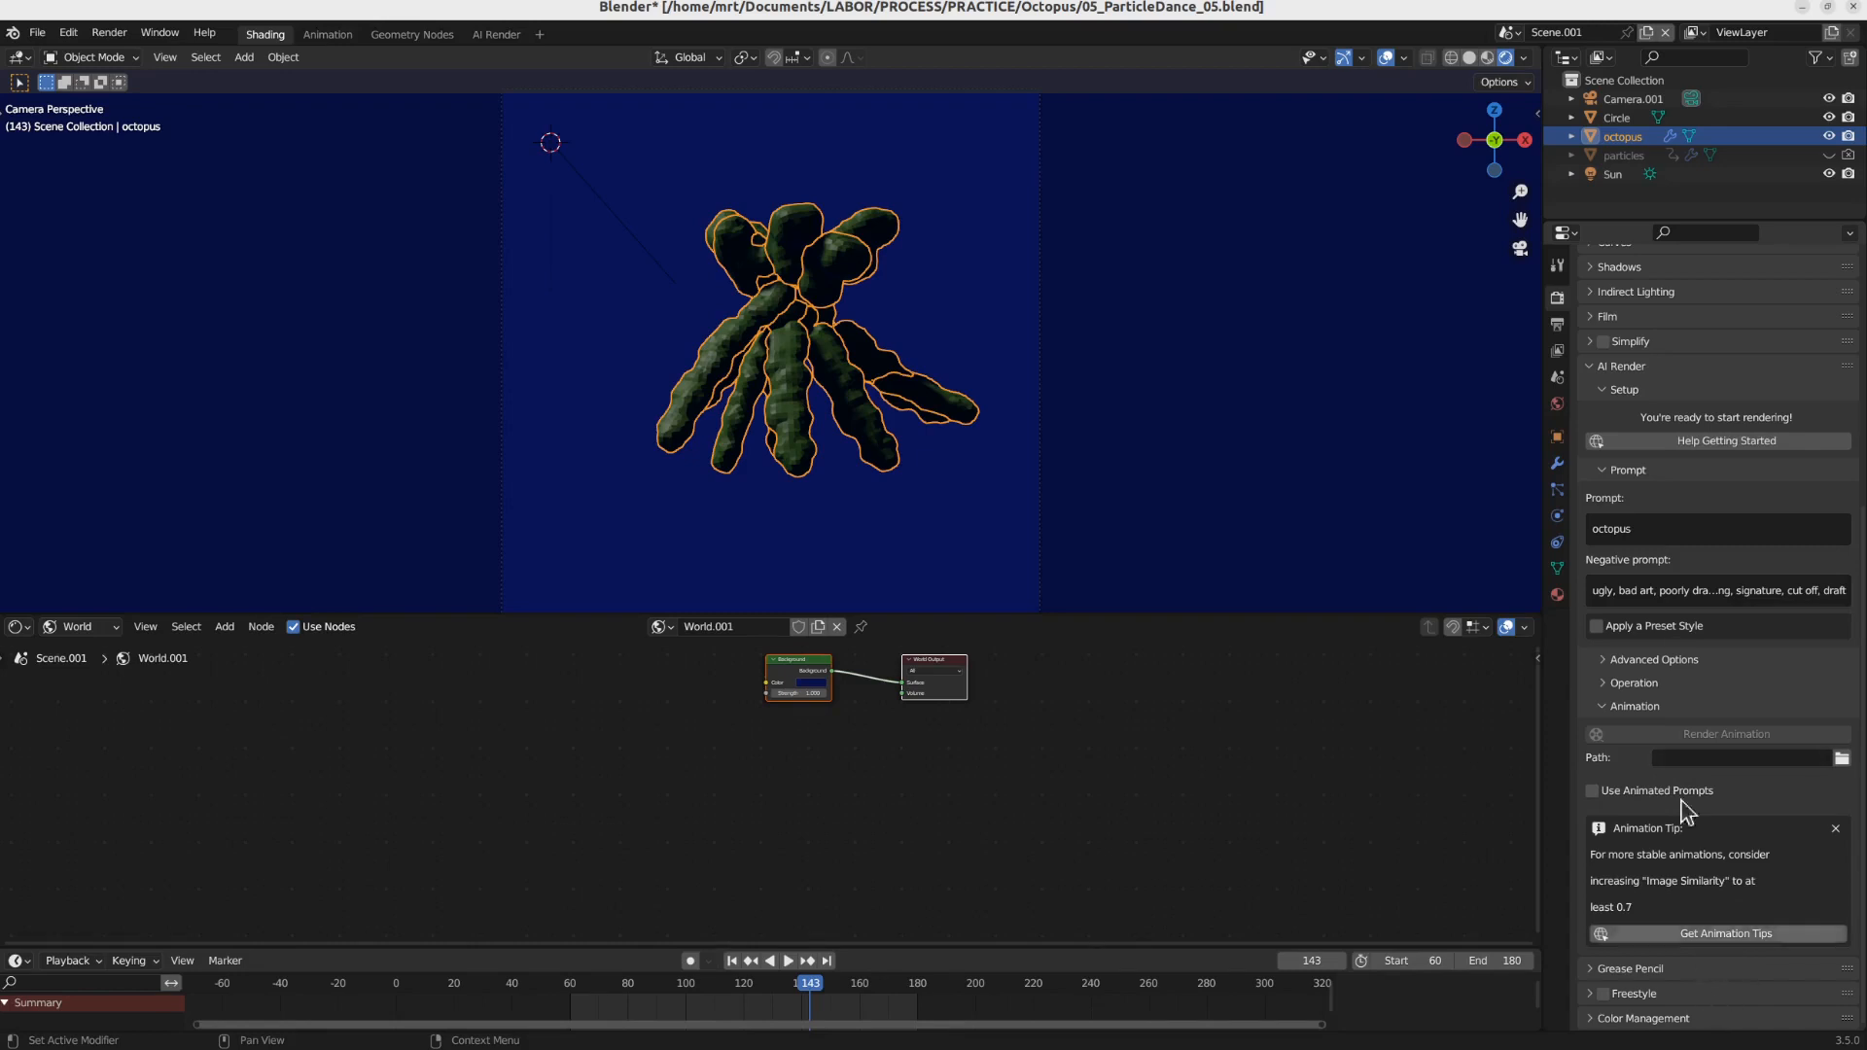
pyautogui.click(1637, 684)
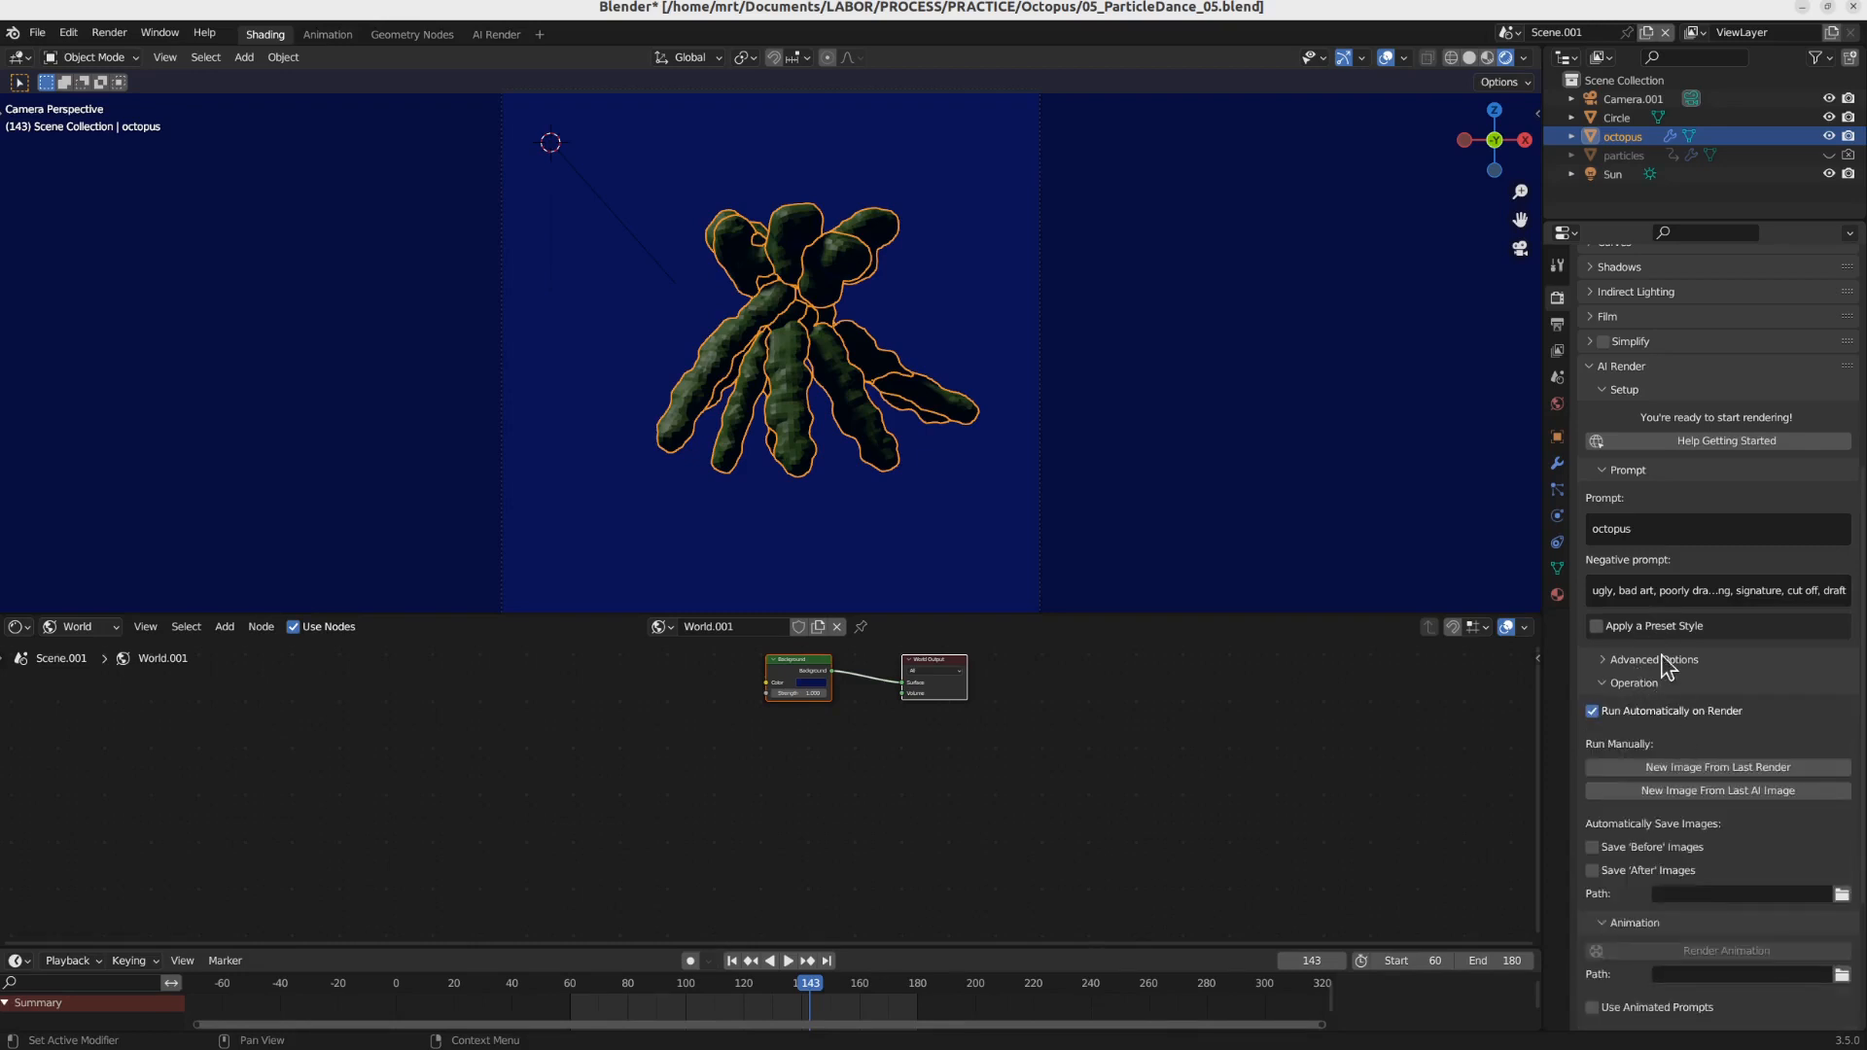
pyautogui.click(1592, 871)
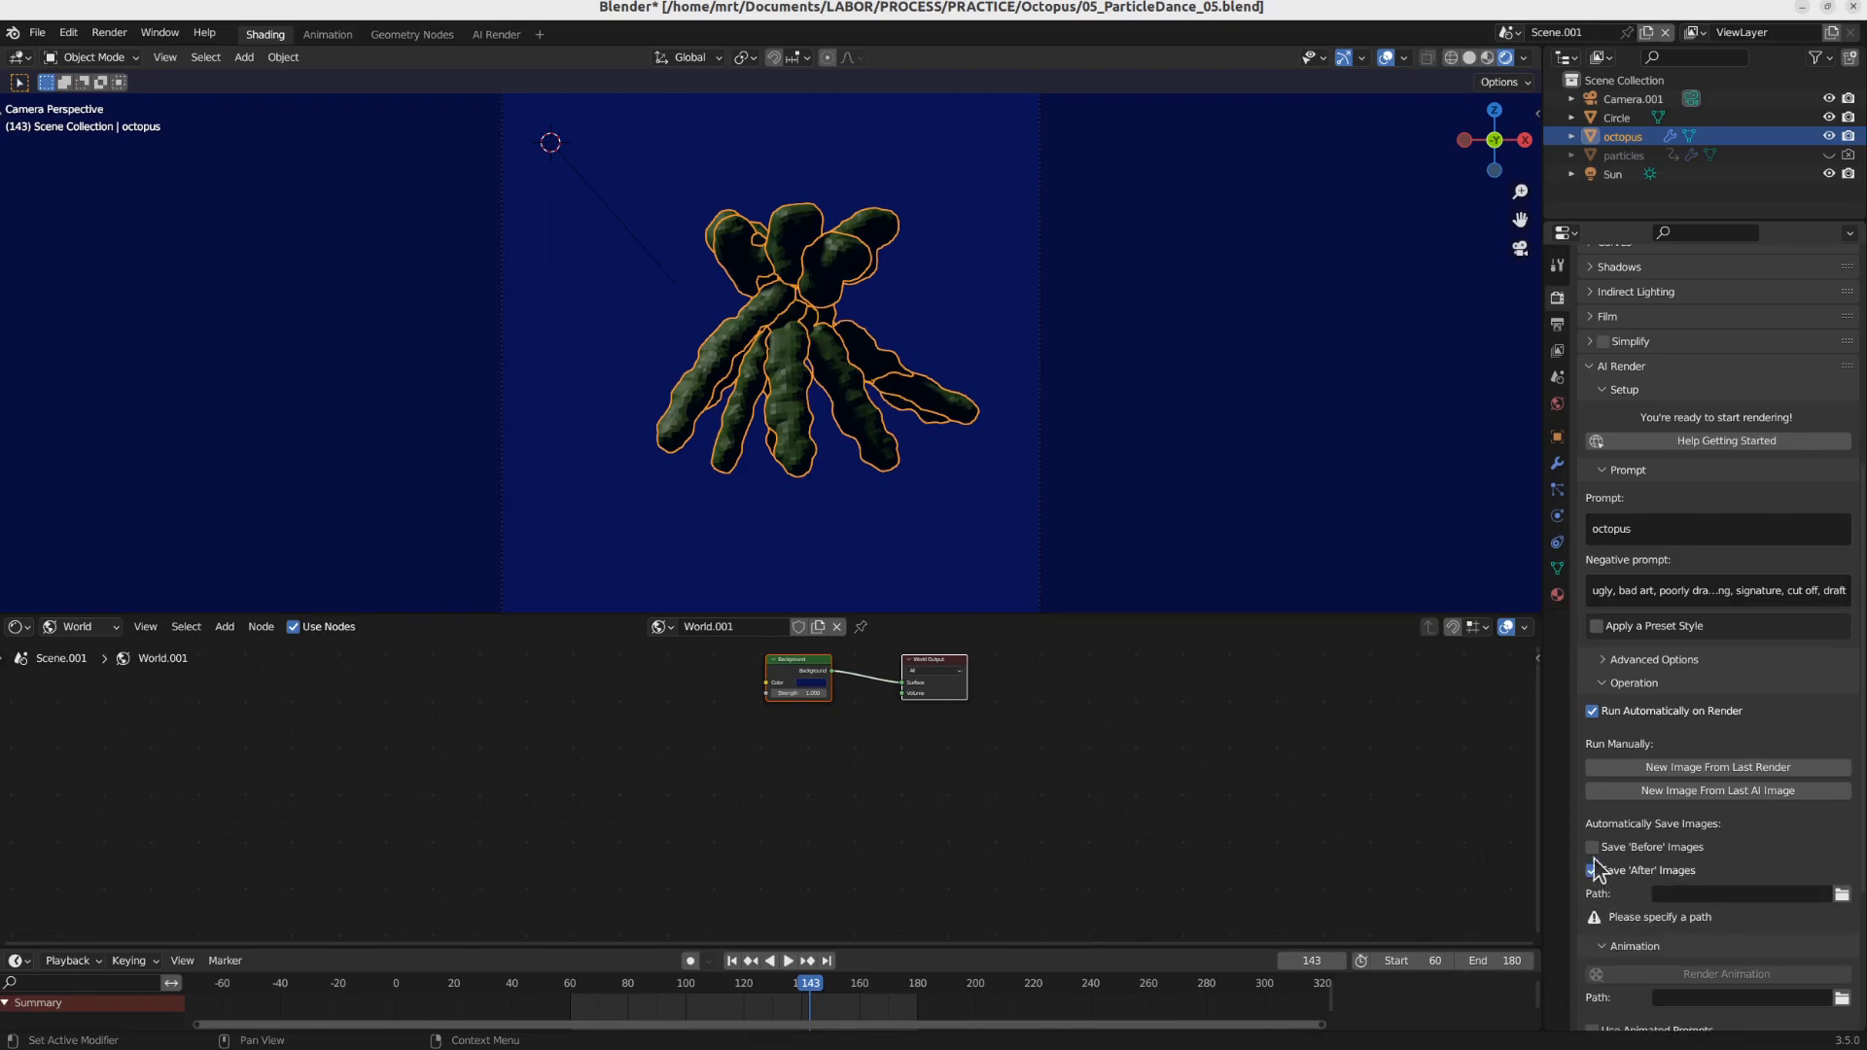
pyautogui.click(1842, 893)
pyautogui.click(739, 307)
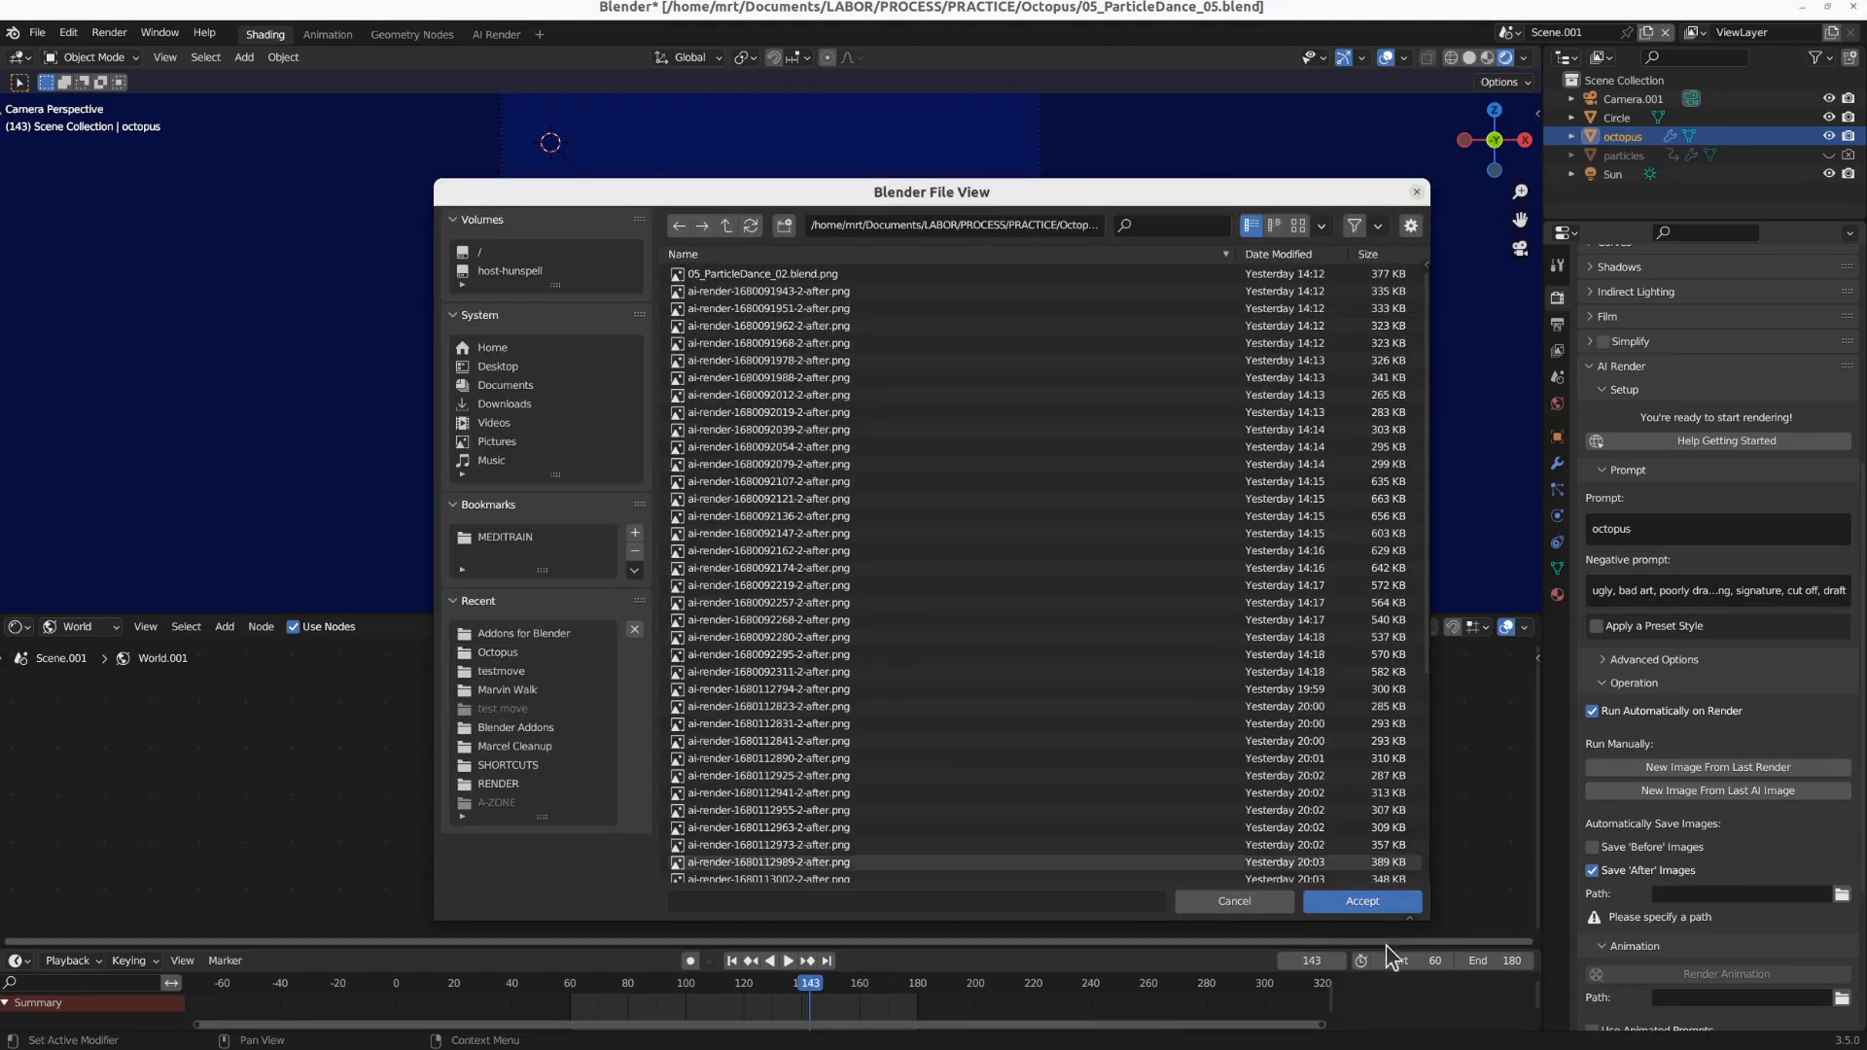
pyautogui.click(1362, 902)
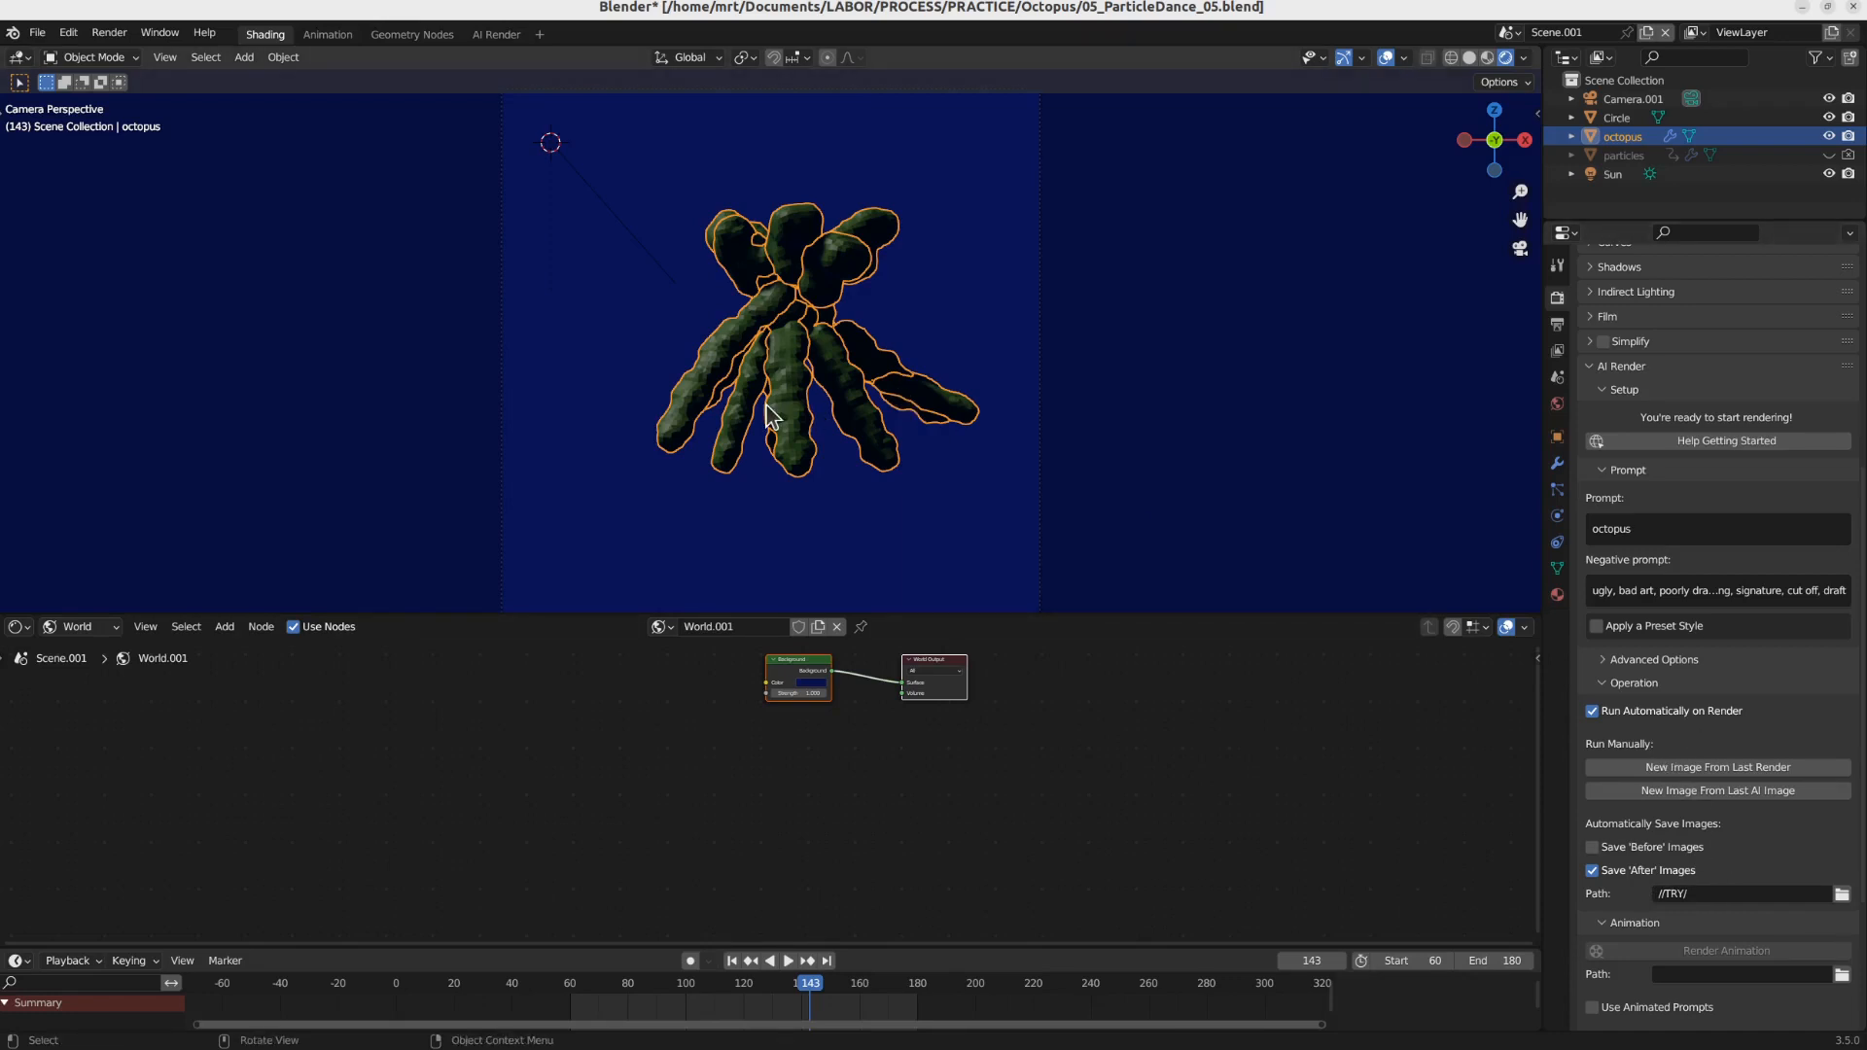
# Step: Render frame 143 with AI Render and inspect the generated octopus image
pyautogui.press('F12')
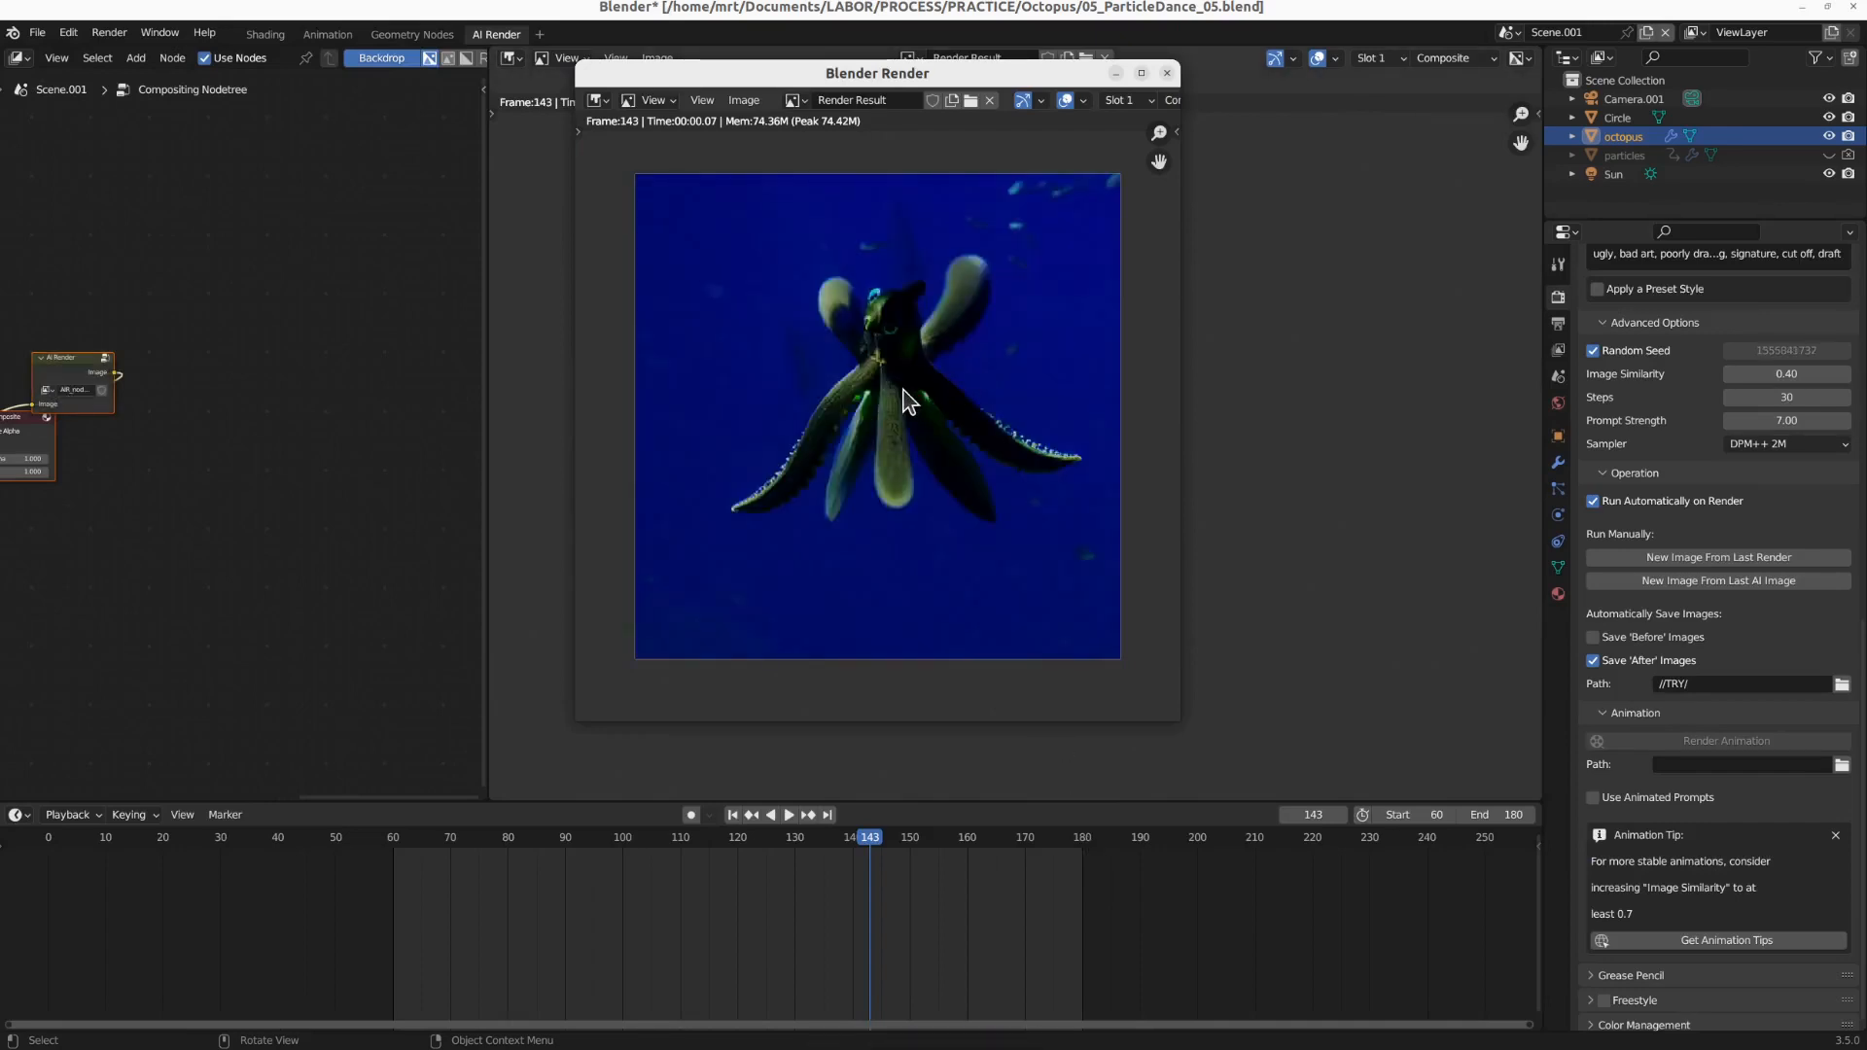
pyautogui.scroll(-2, 909, 400)
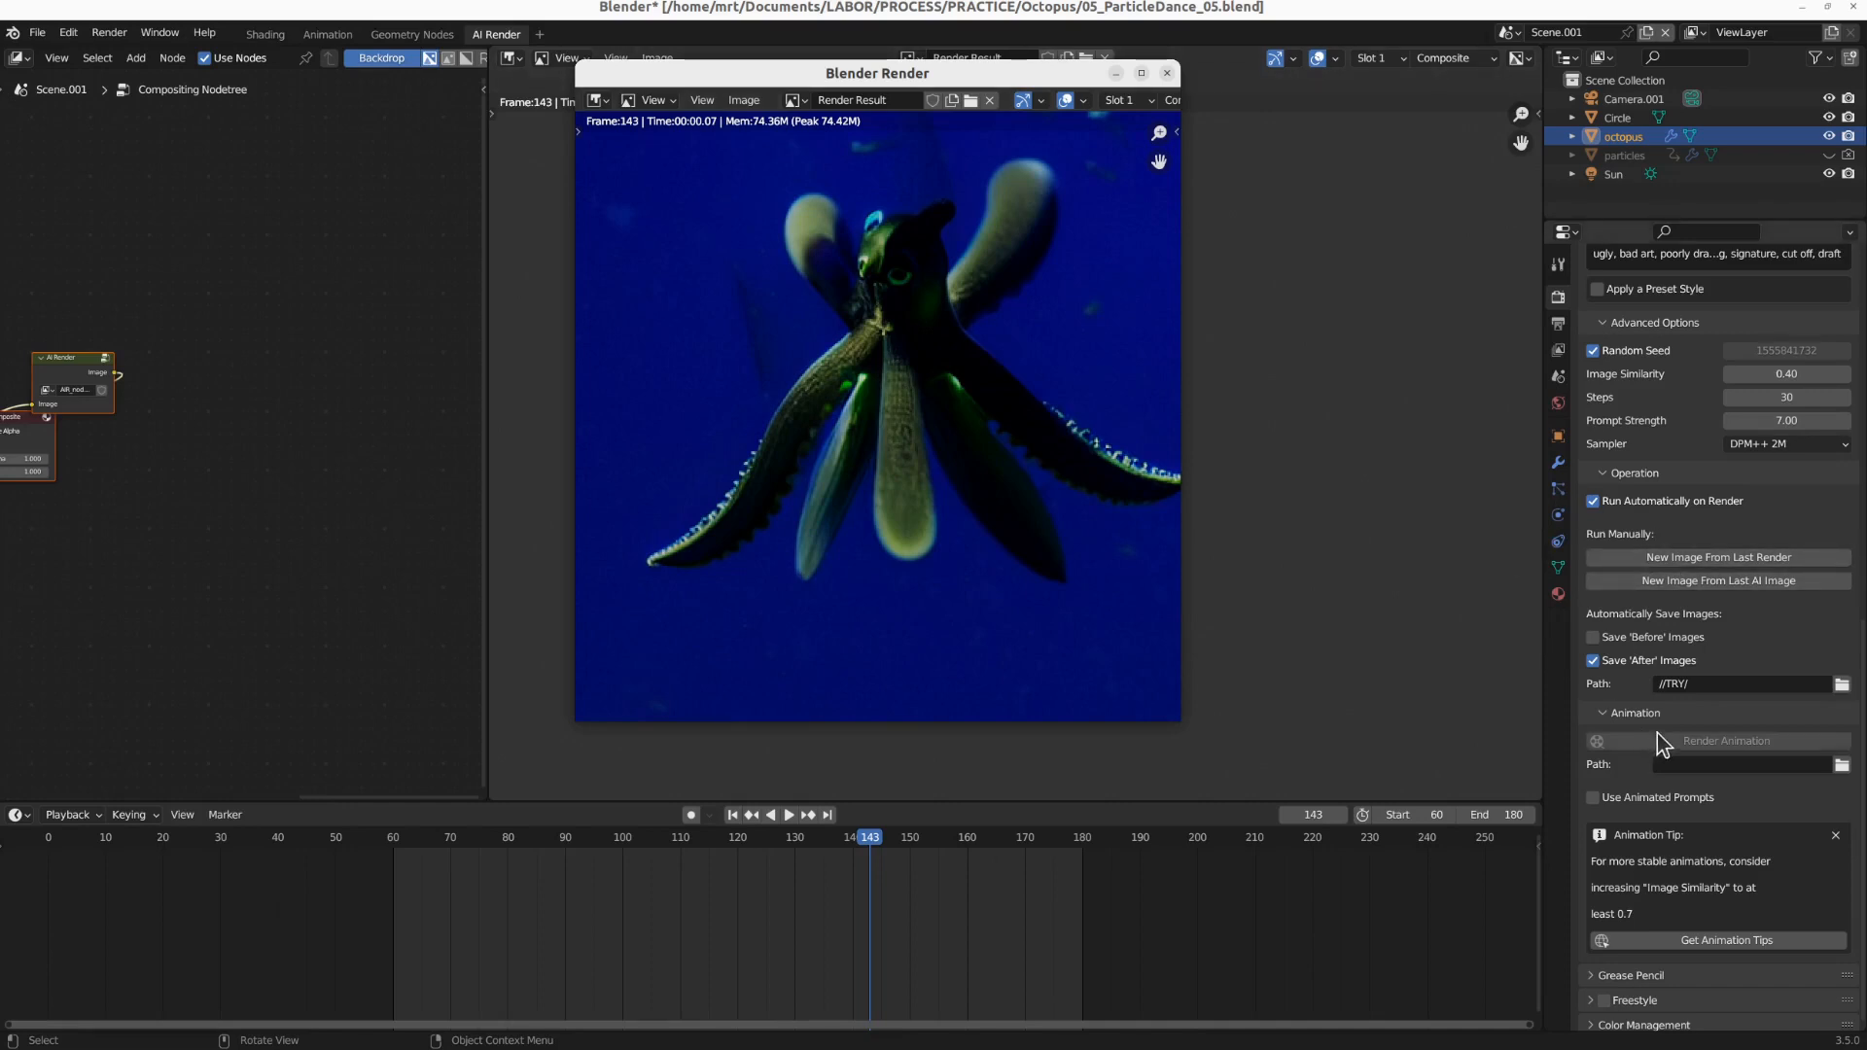
pyautogui.scroll(-1, 1660, 729)
# Step: Set AI Render's Image Similarity to 0.50 and Prompt Strength to 21, and render the frame again
pyautogui.scroll(3, 1634, 496)
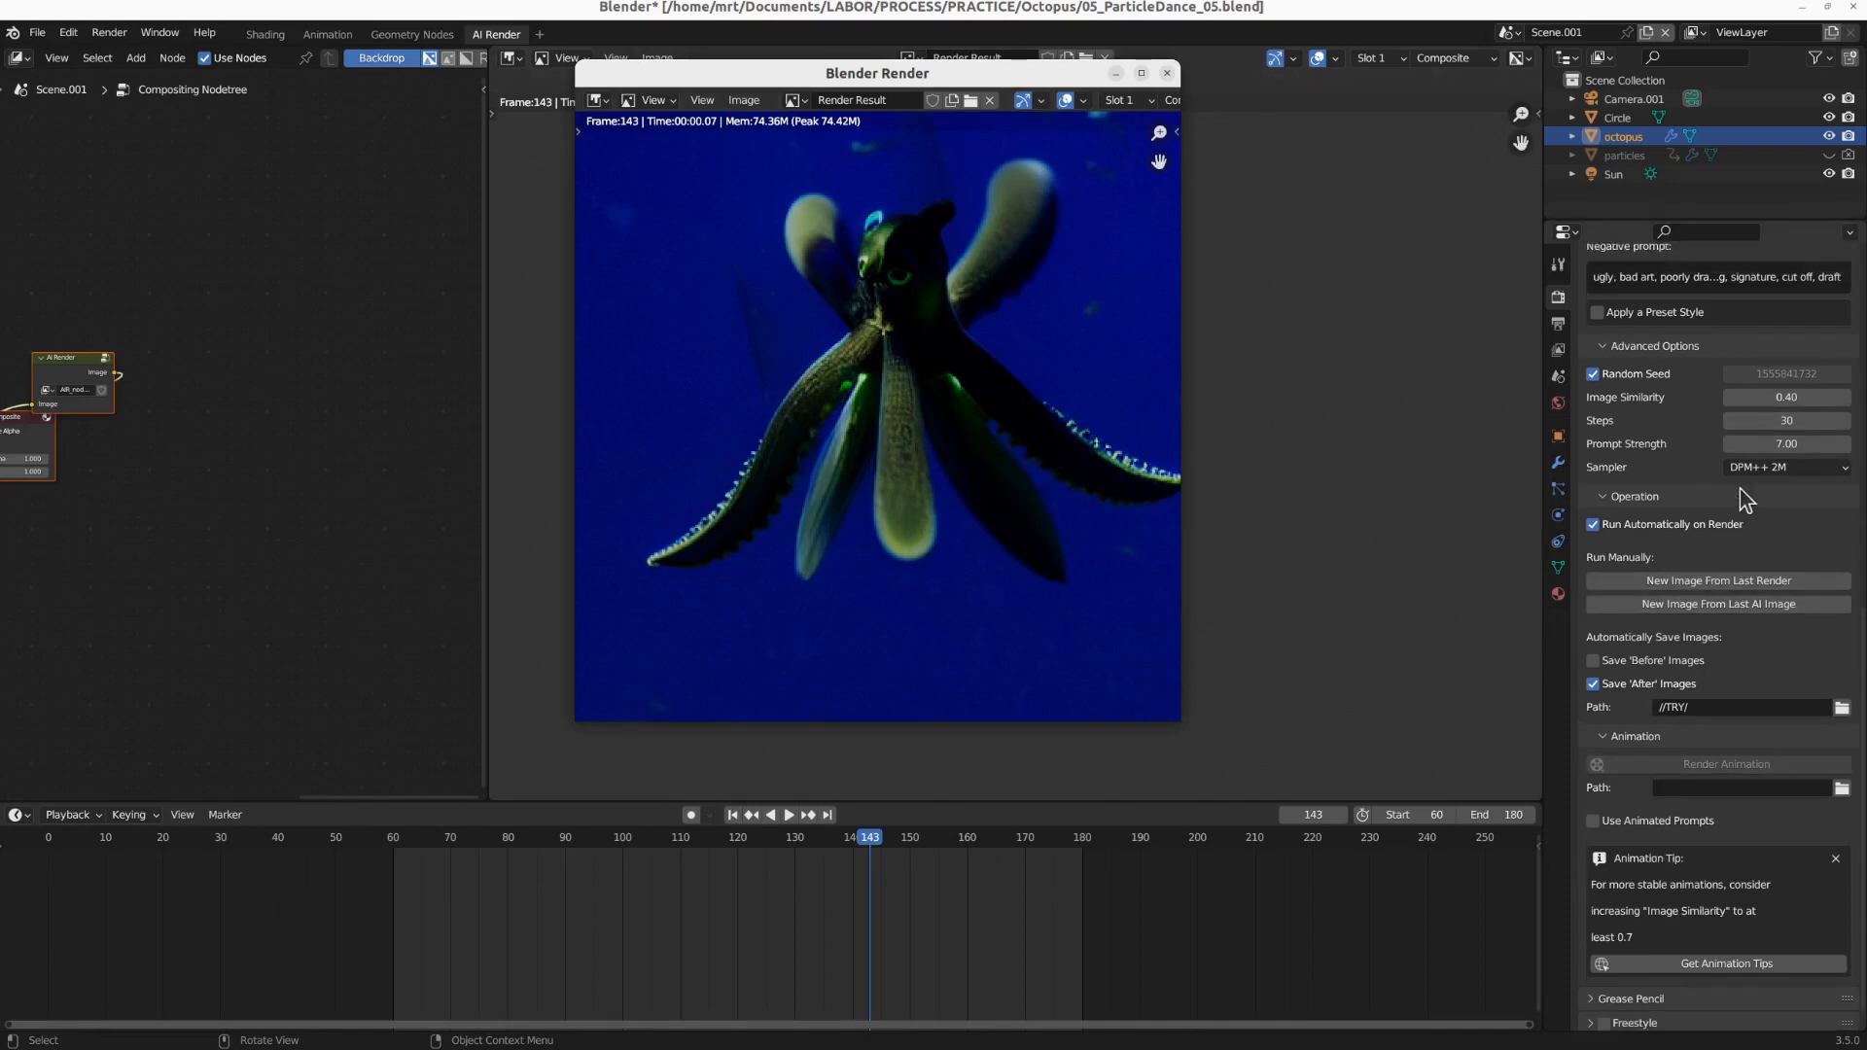
pyautogui.scroll(2, 1792, 611)
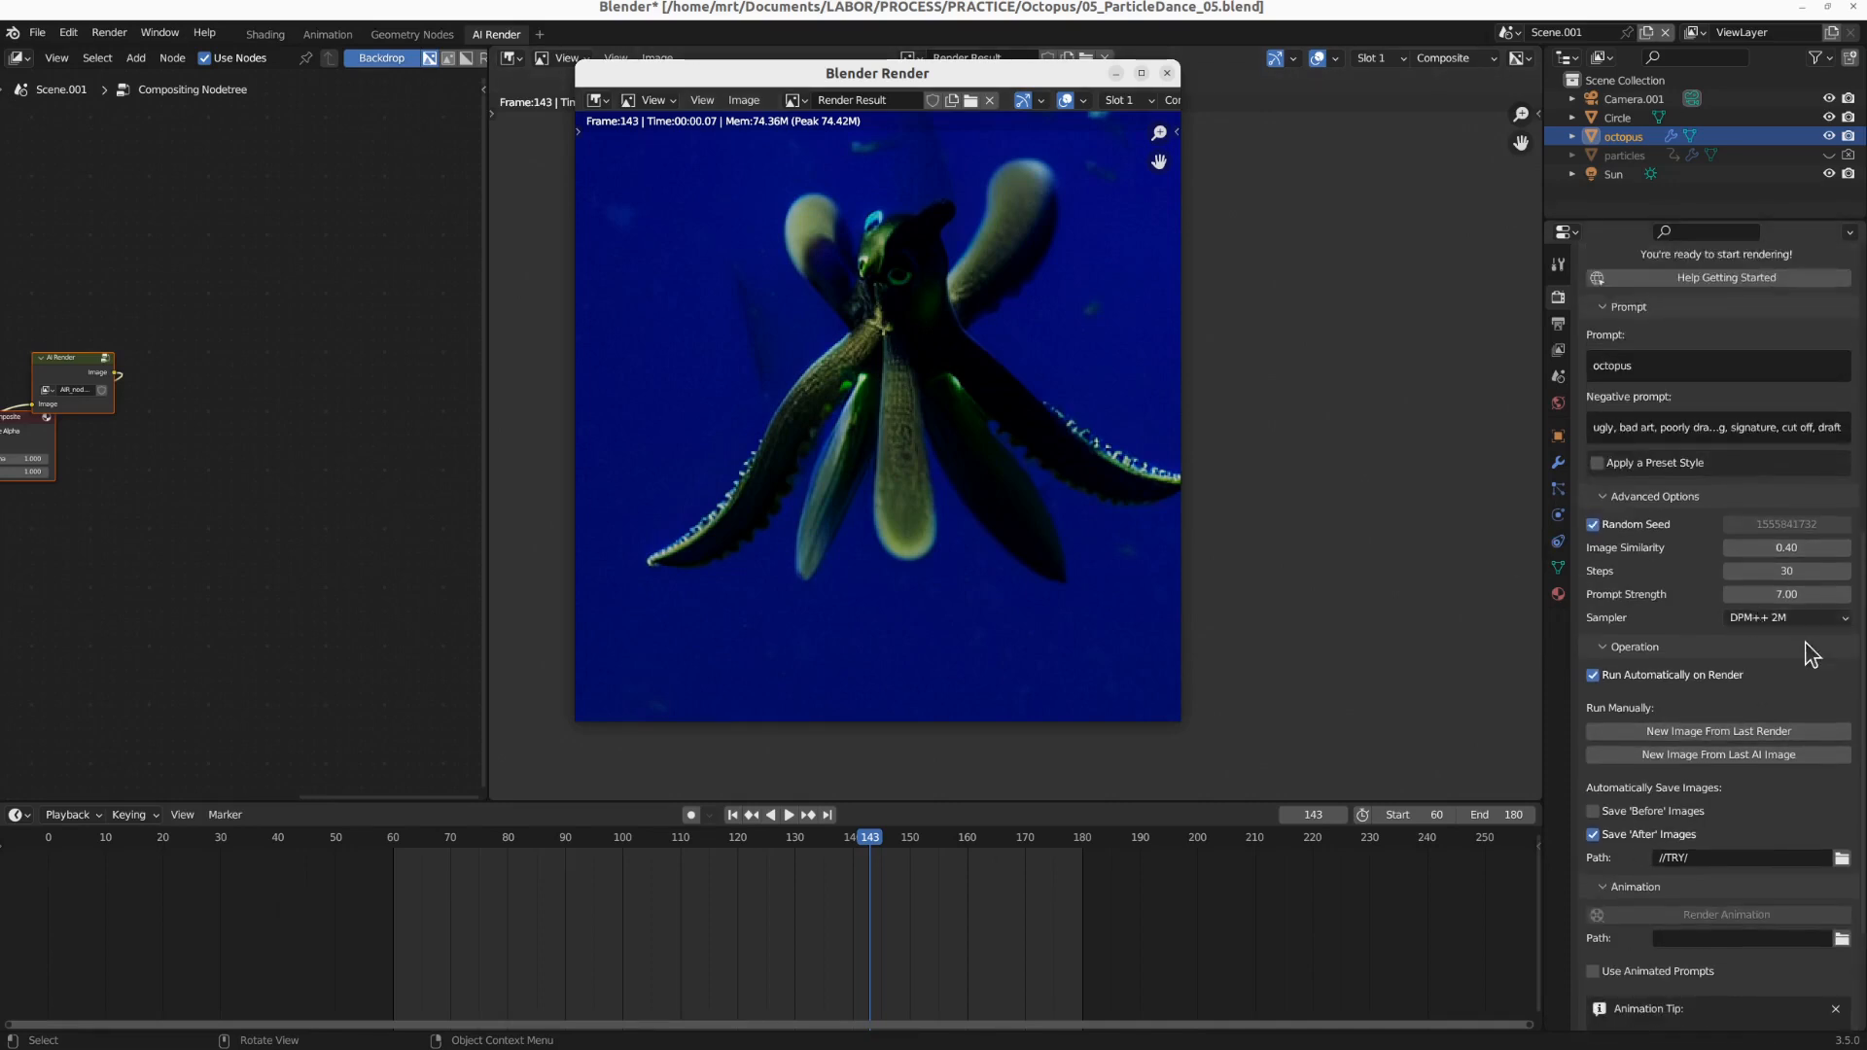
pyautogui.click(1791, 549)
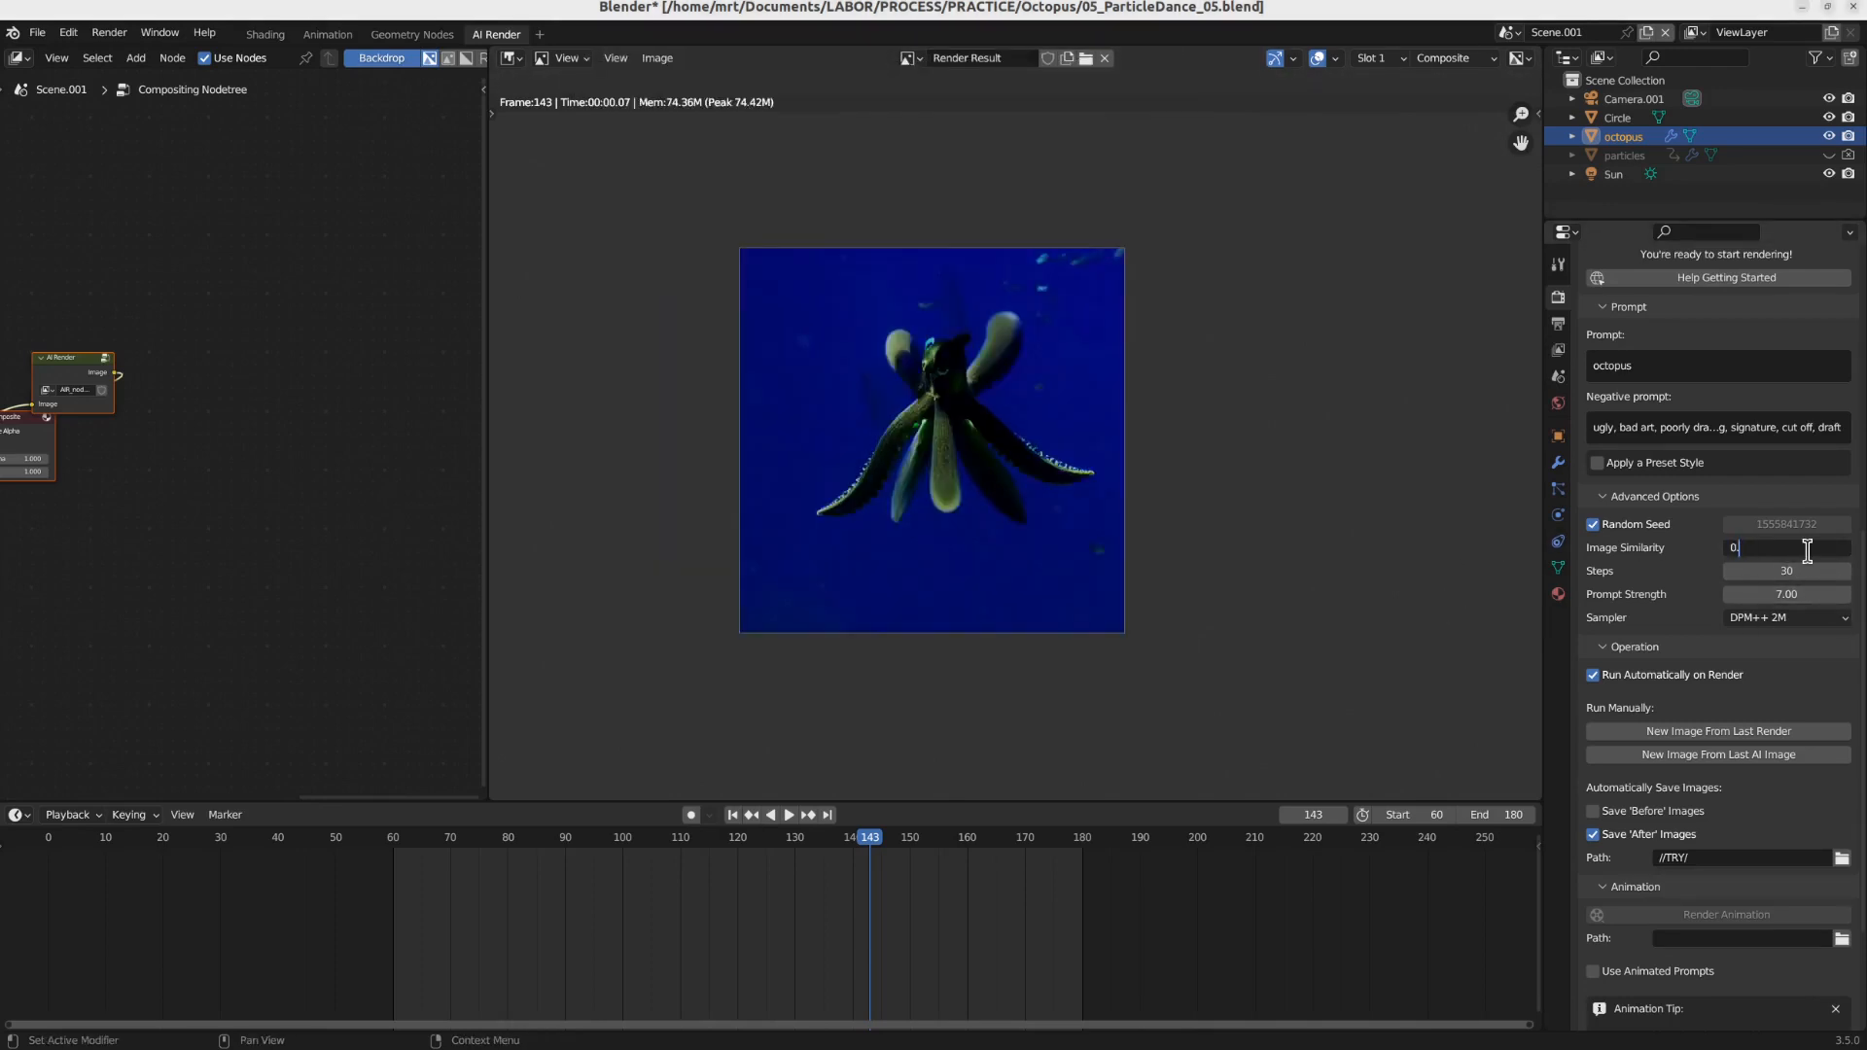
pyautogui.press('Return')
pyautogui.click(1790, 593)
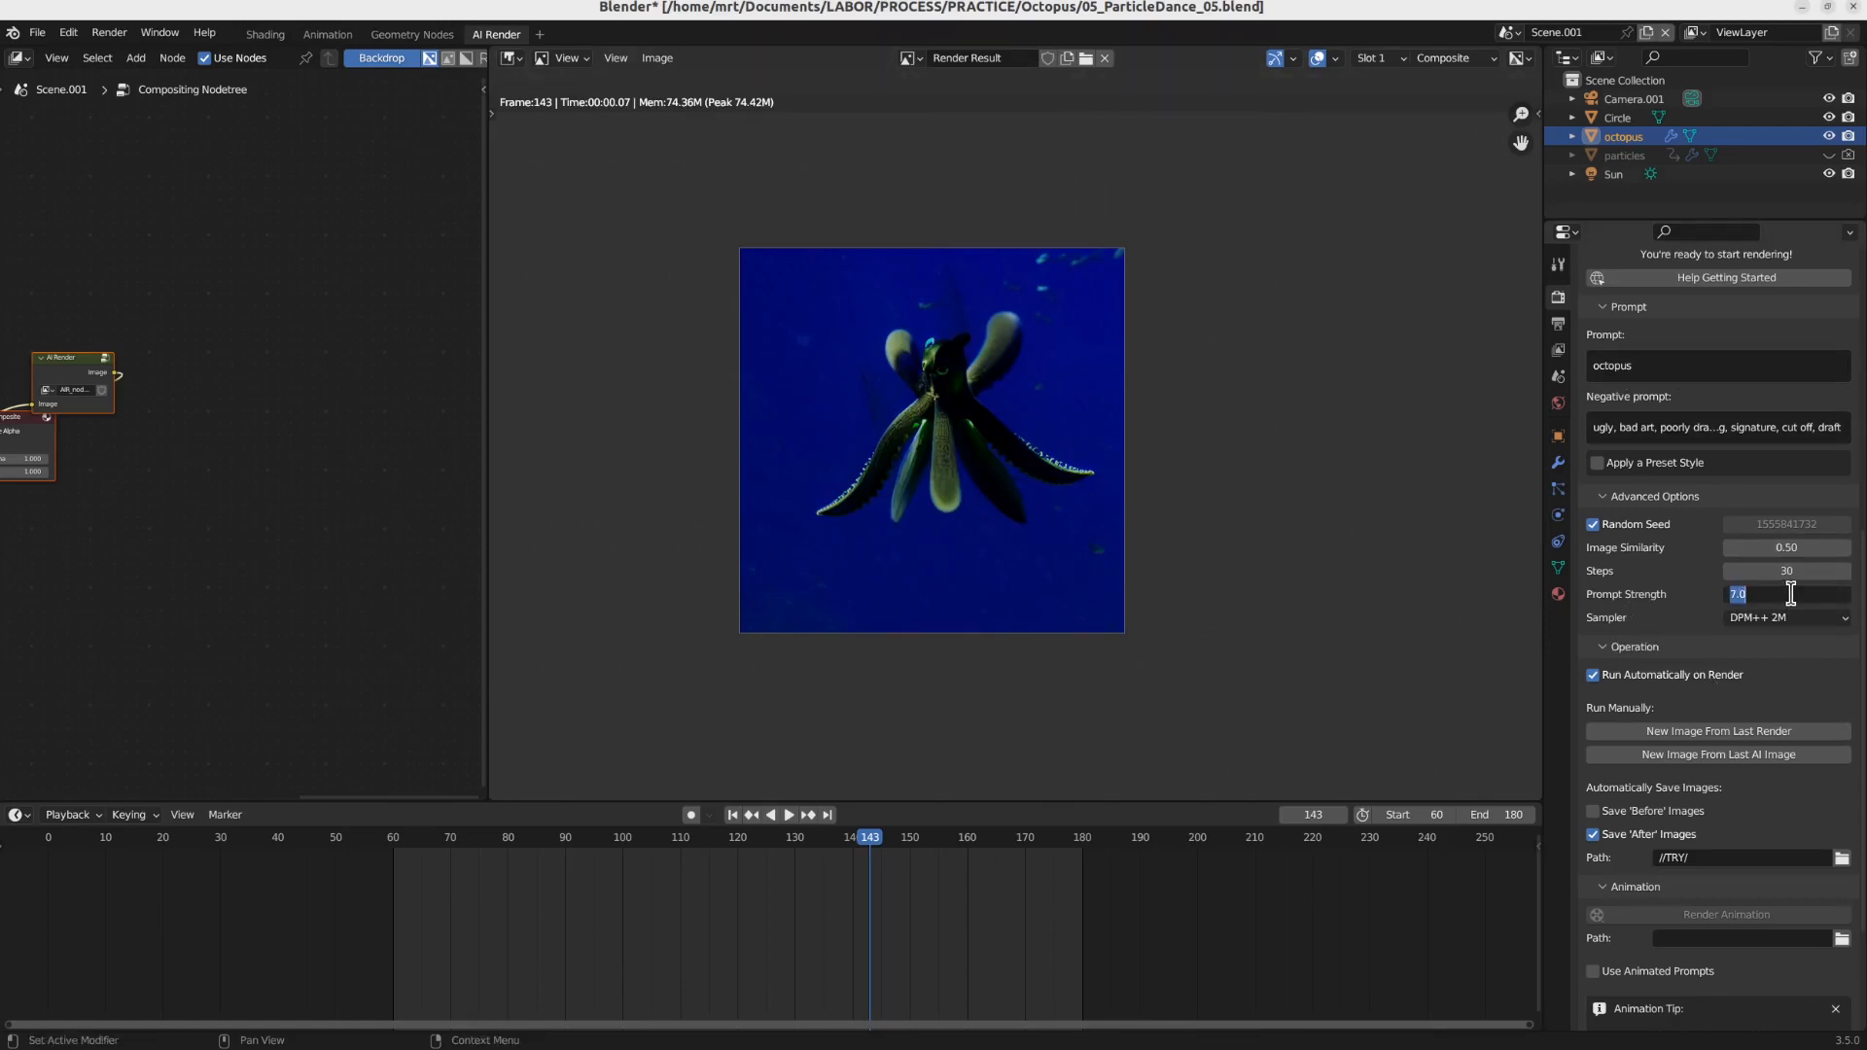
pyautogui.write('21')
pyautogui.press('Return')
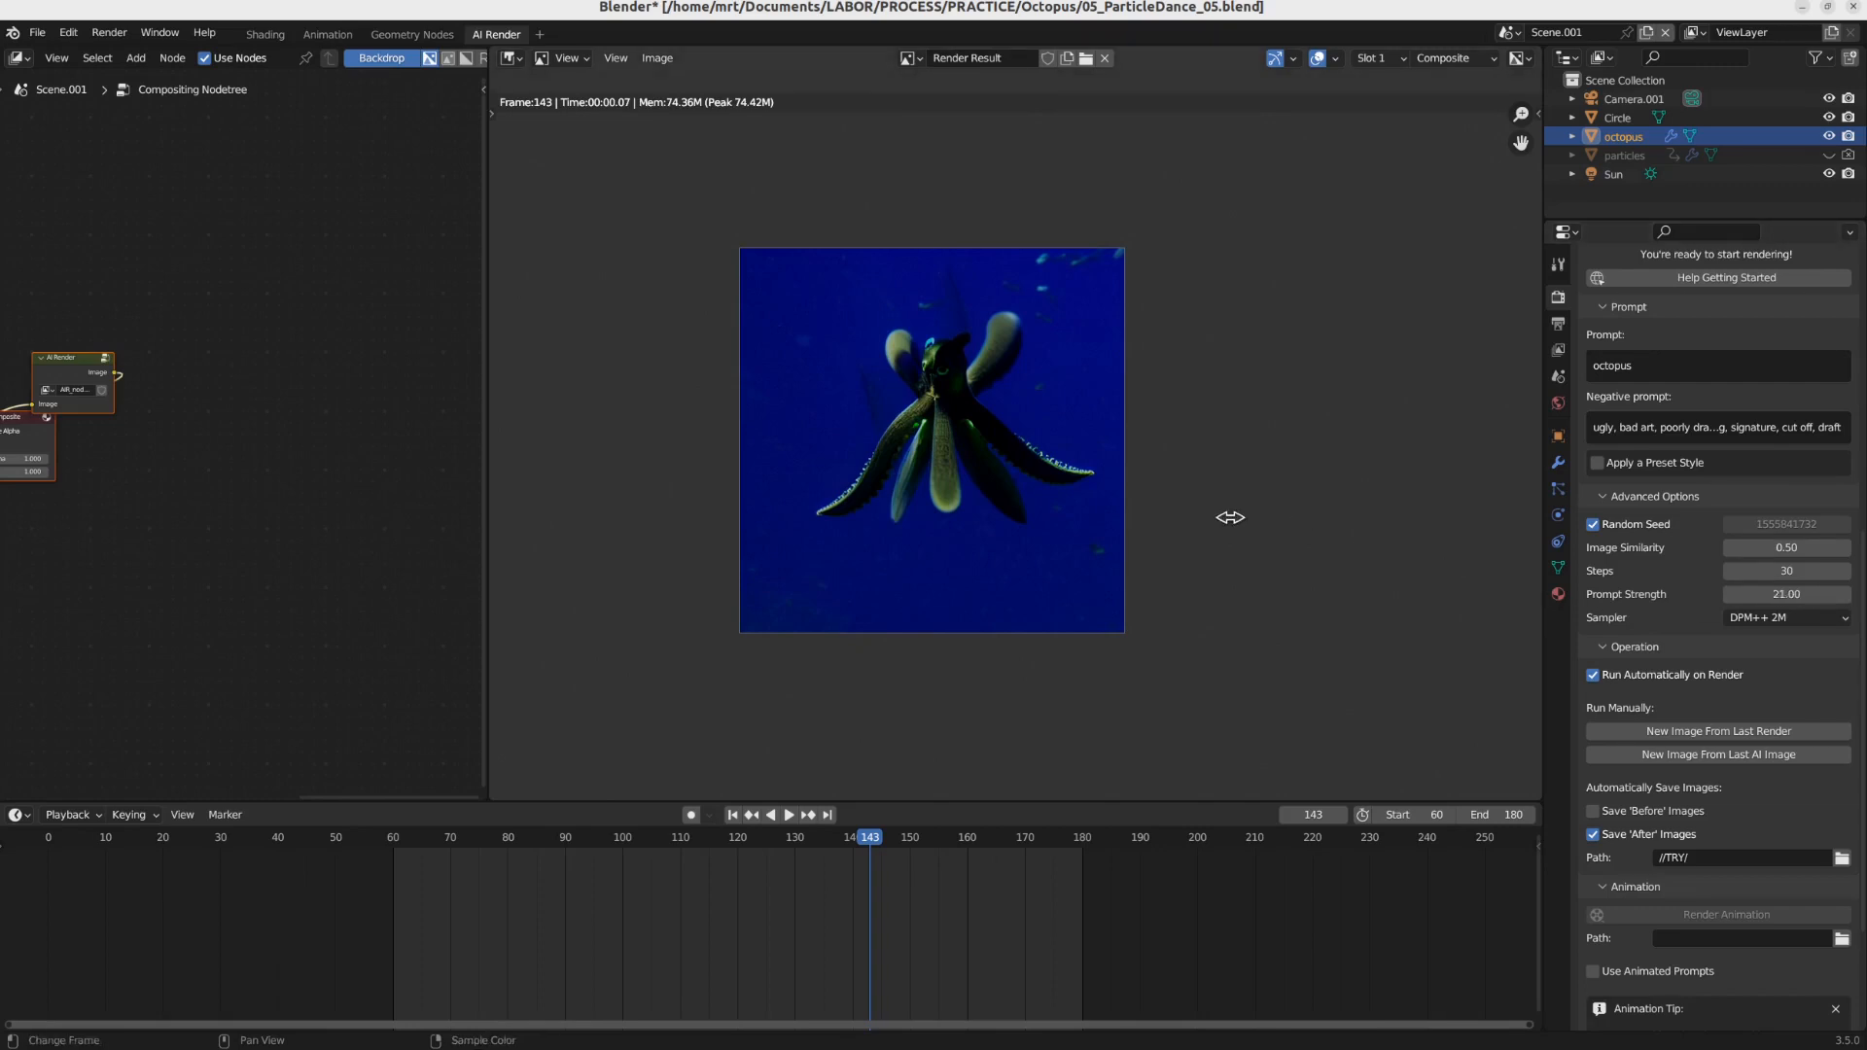
pyautogui.press('F12')
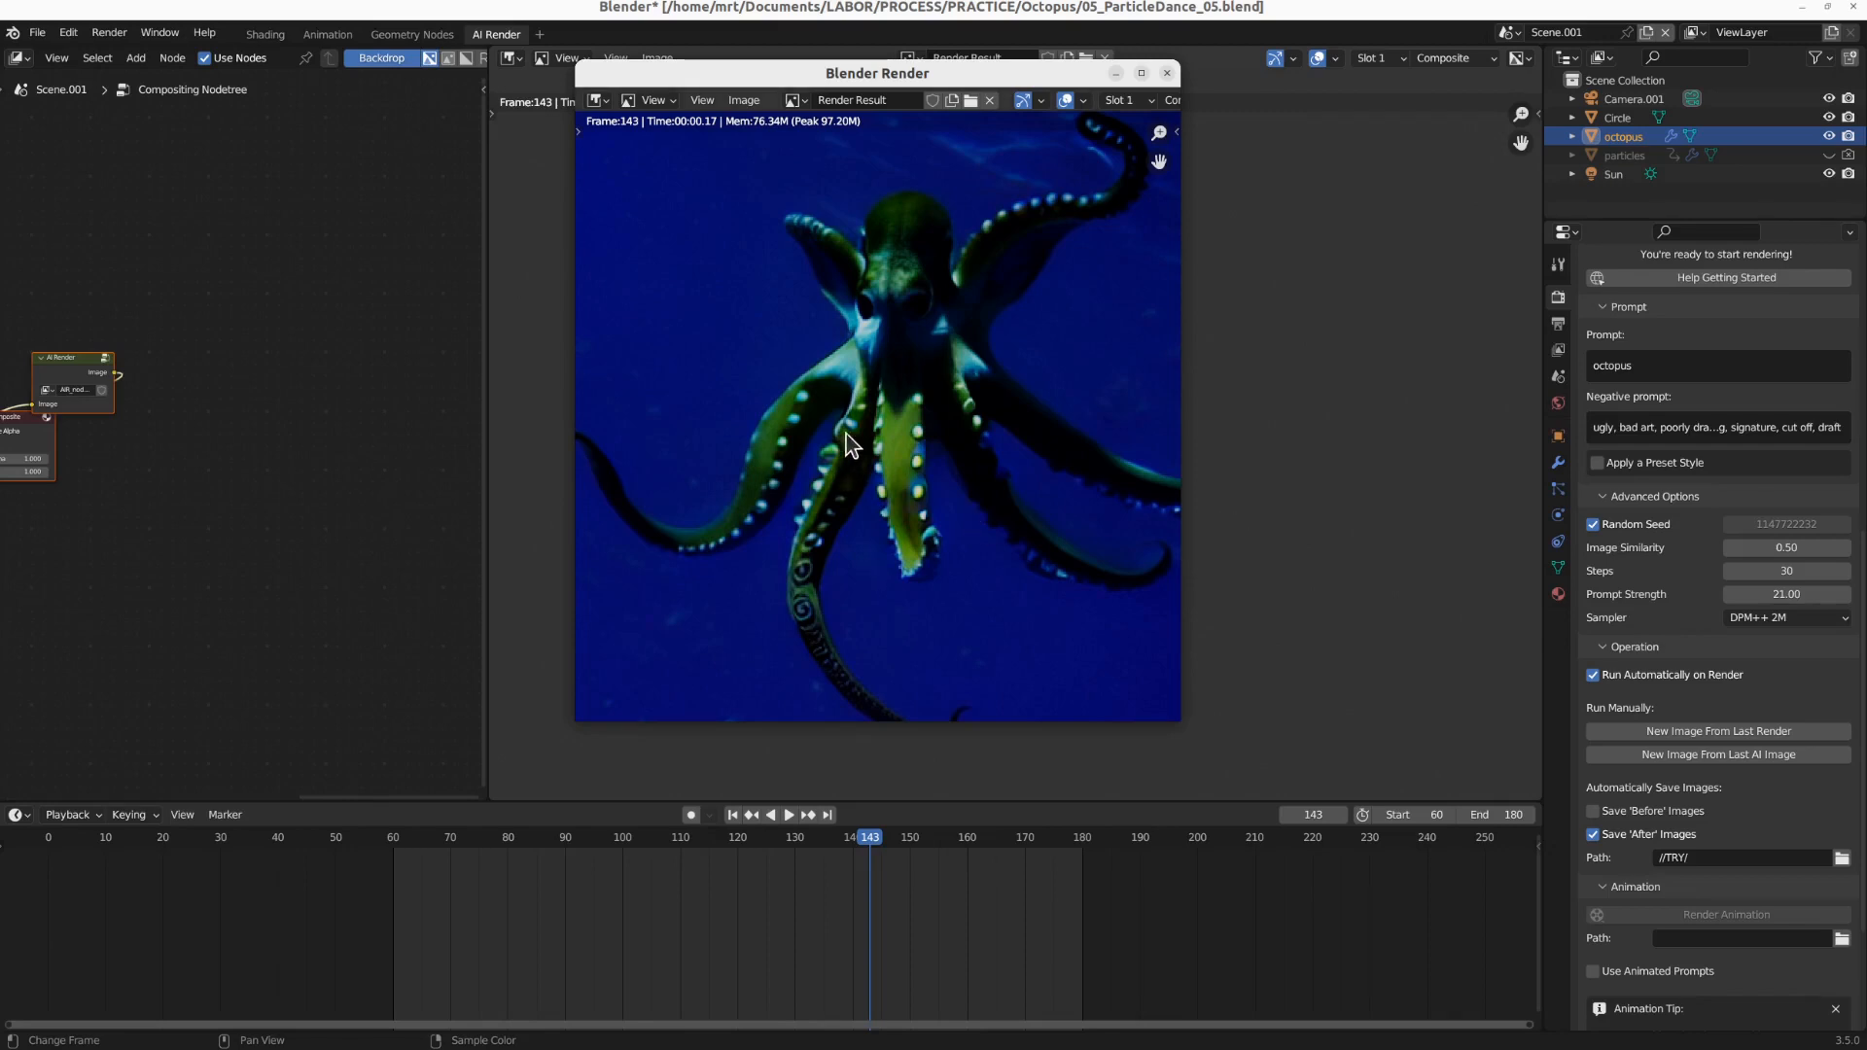
# Step: Apply AI Render's Expressionist preset style, render frame 143 with it, and save the file
pyautogui.scroll(-2, 845, 433)
pyautogui.scroll(1, 859, 431)
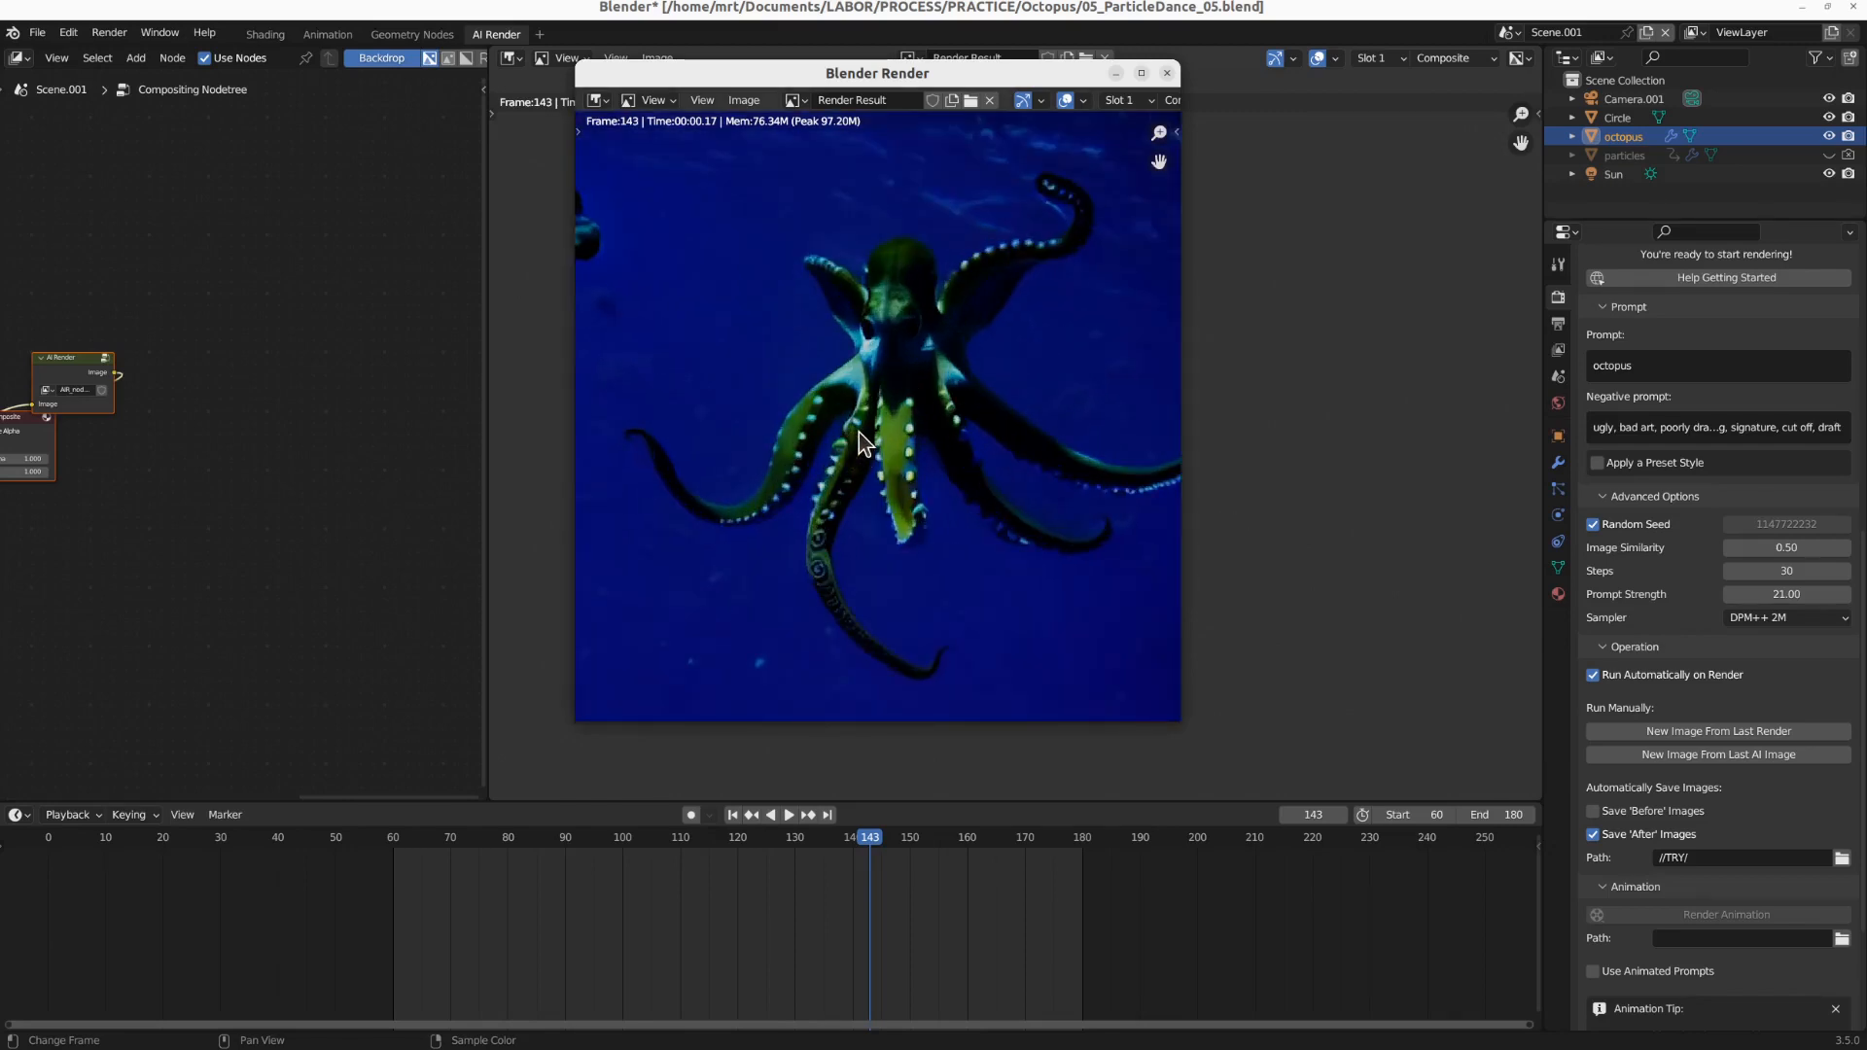
pyautogui.scroll(5, 1721, 567)
pyautogui.scroll(-7, 1721, 567)
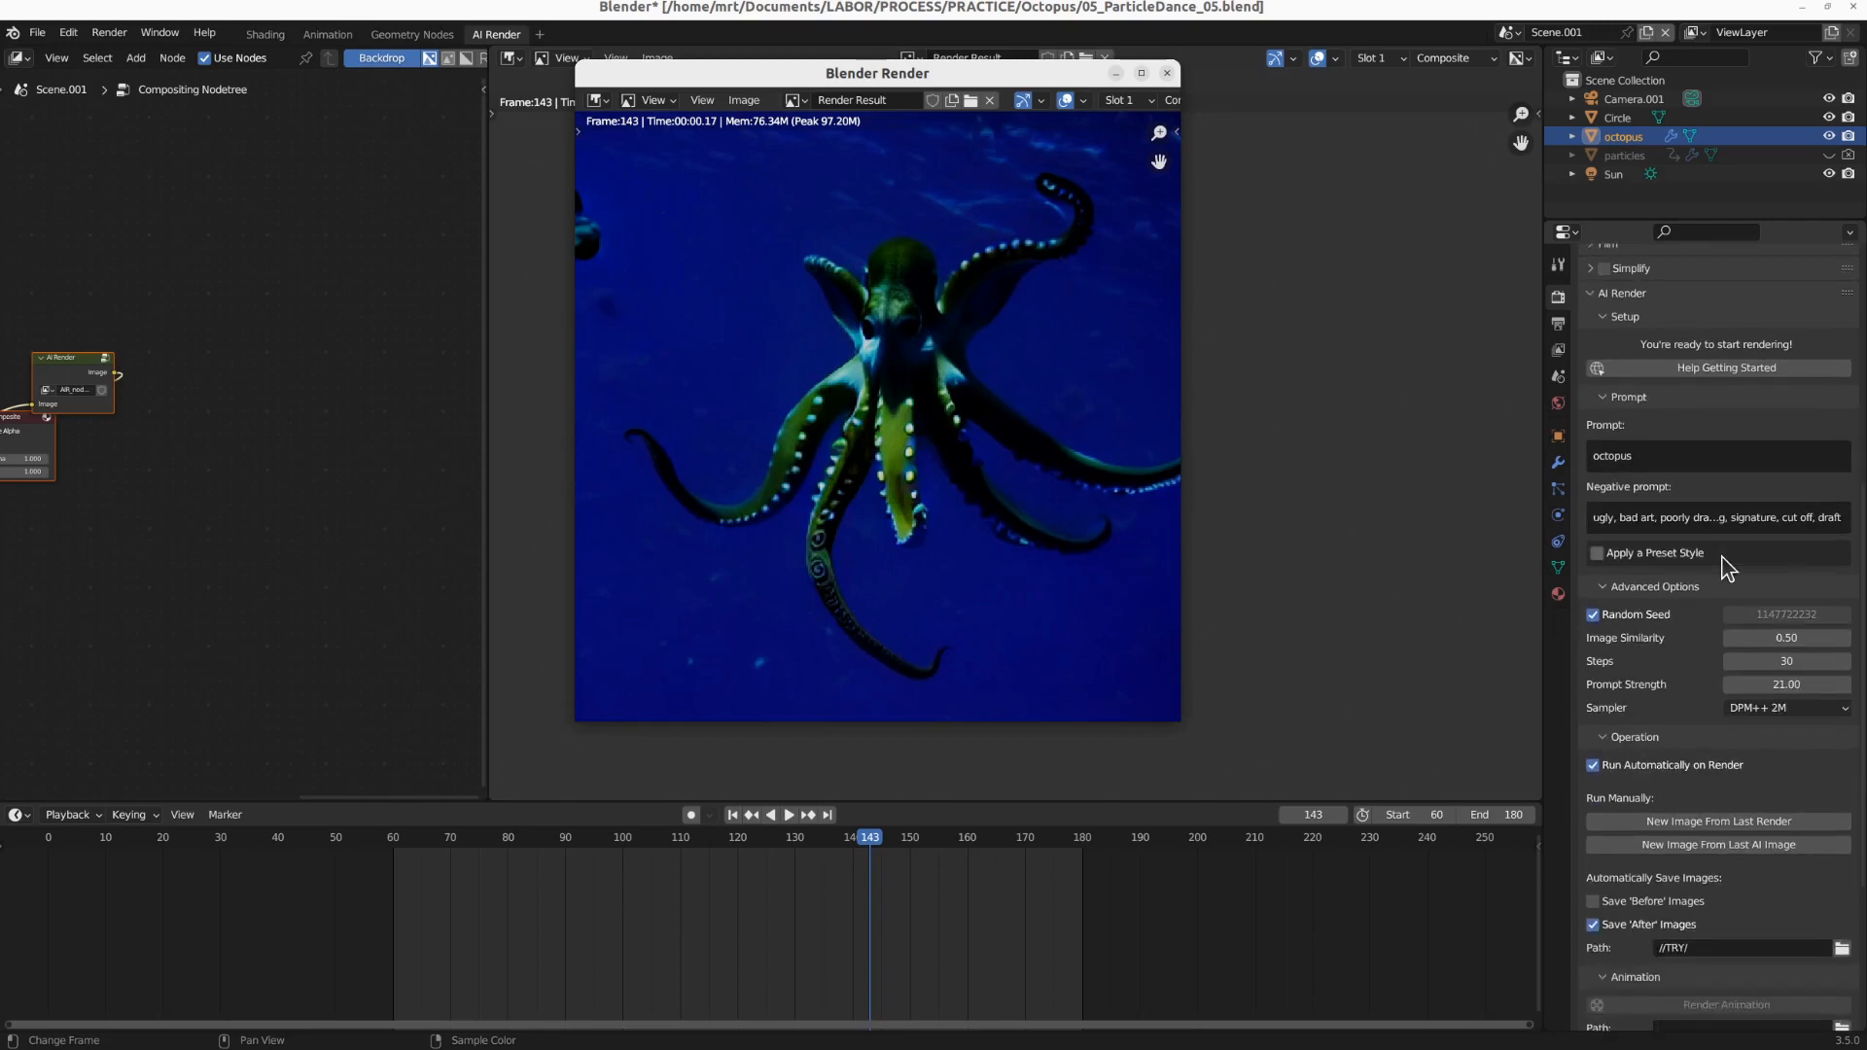
pyautogui.scroll(5, 1721, 559)
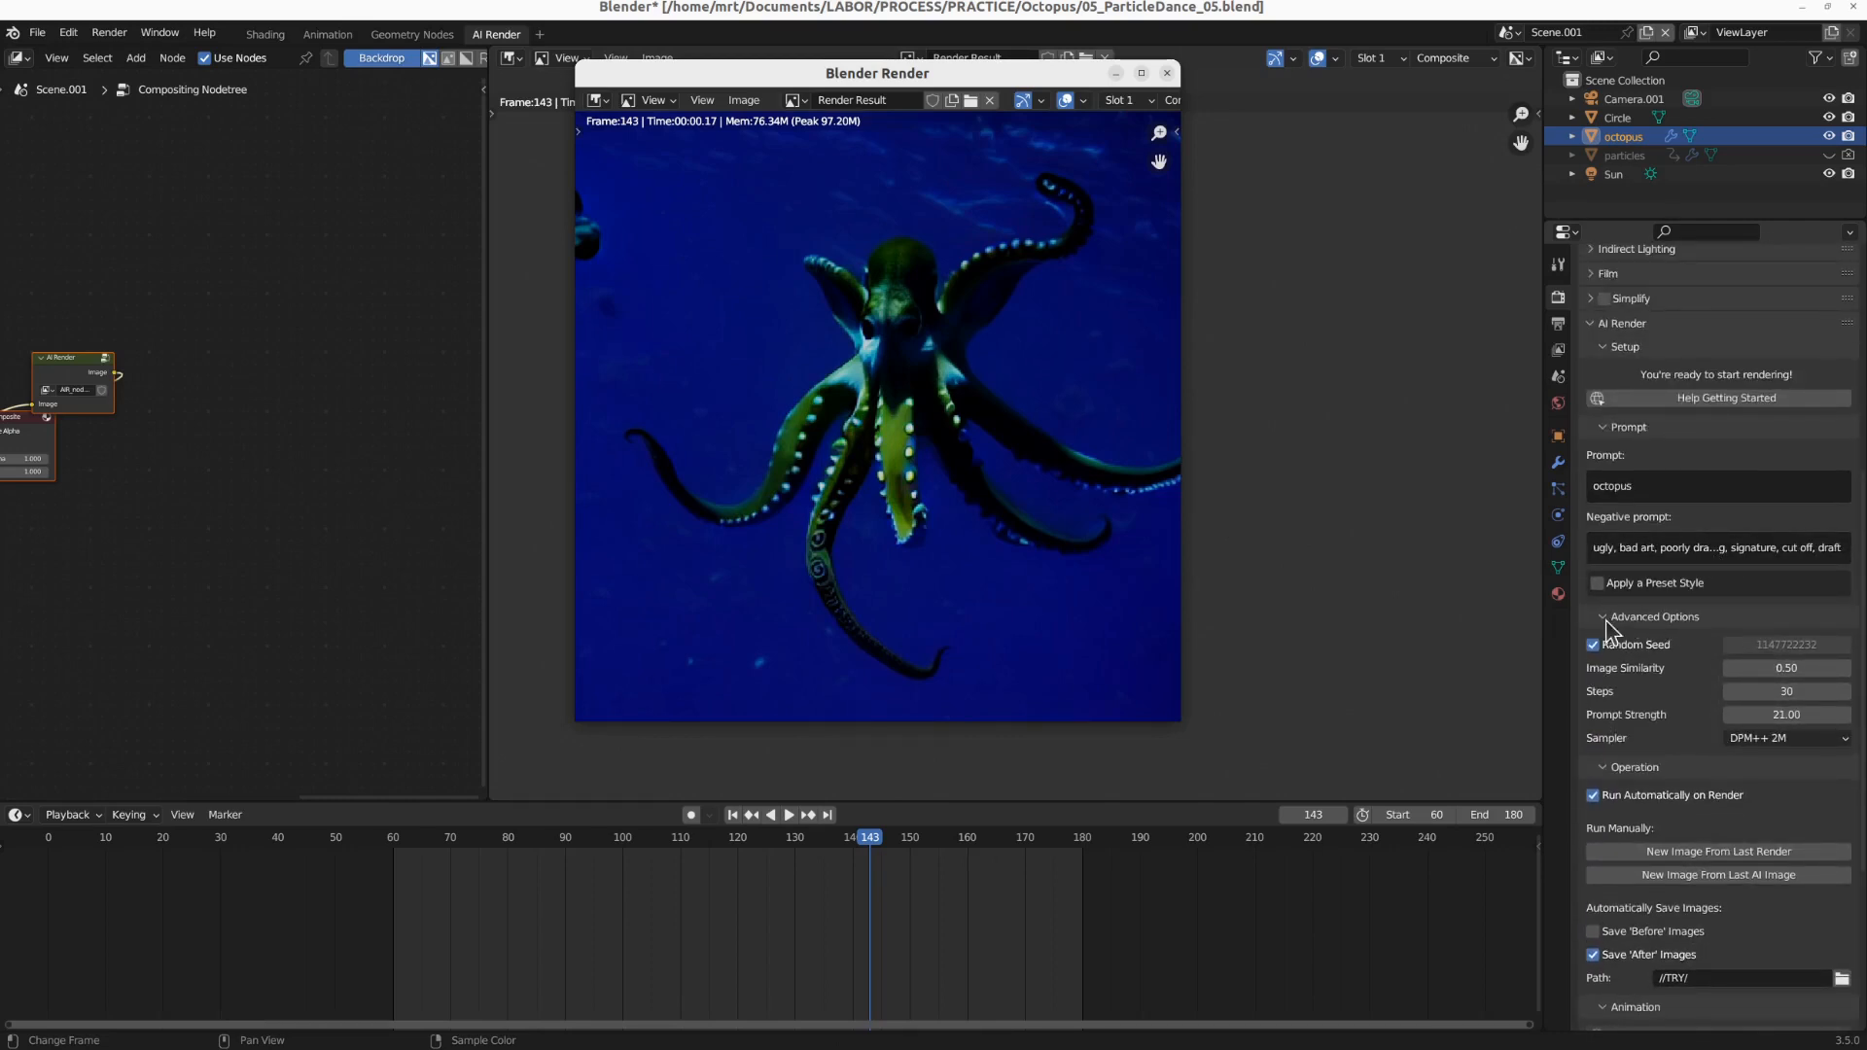
pyautogui.click(1597, 583)
pyautogui.click(1700, 663)
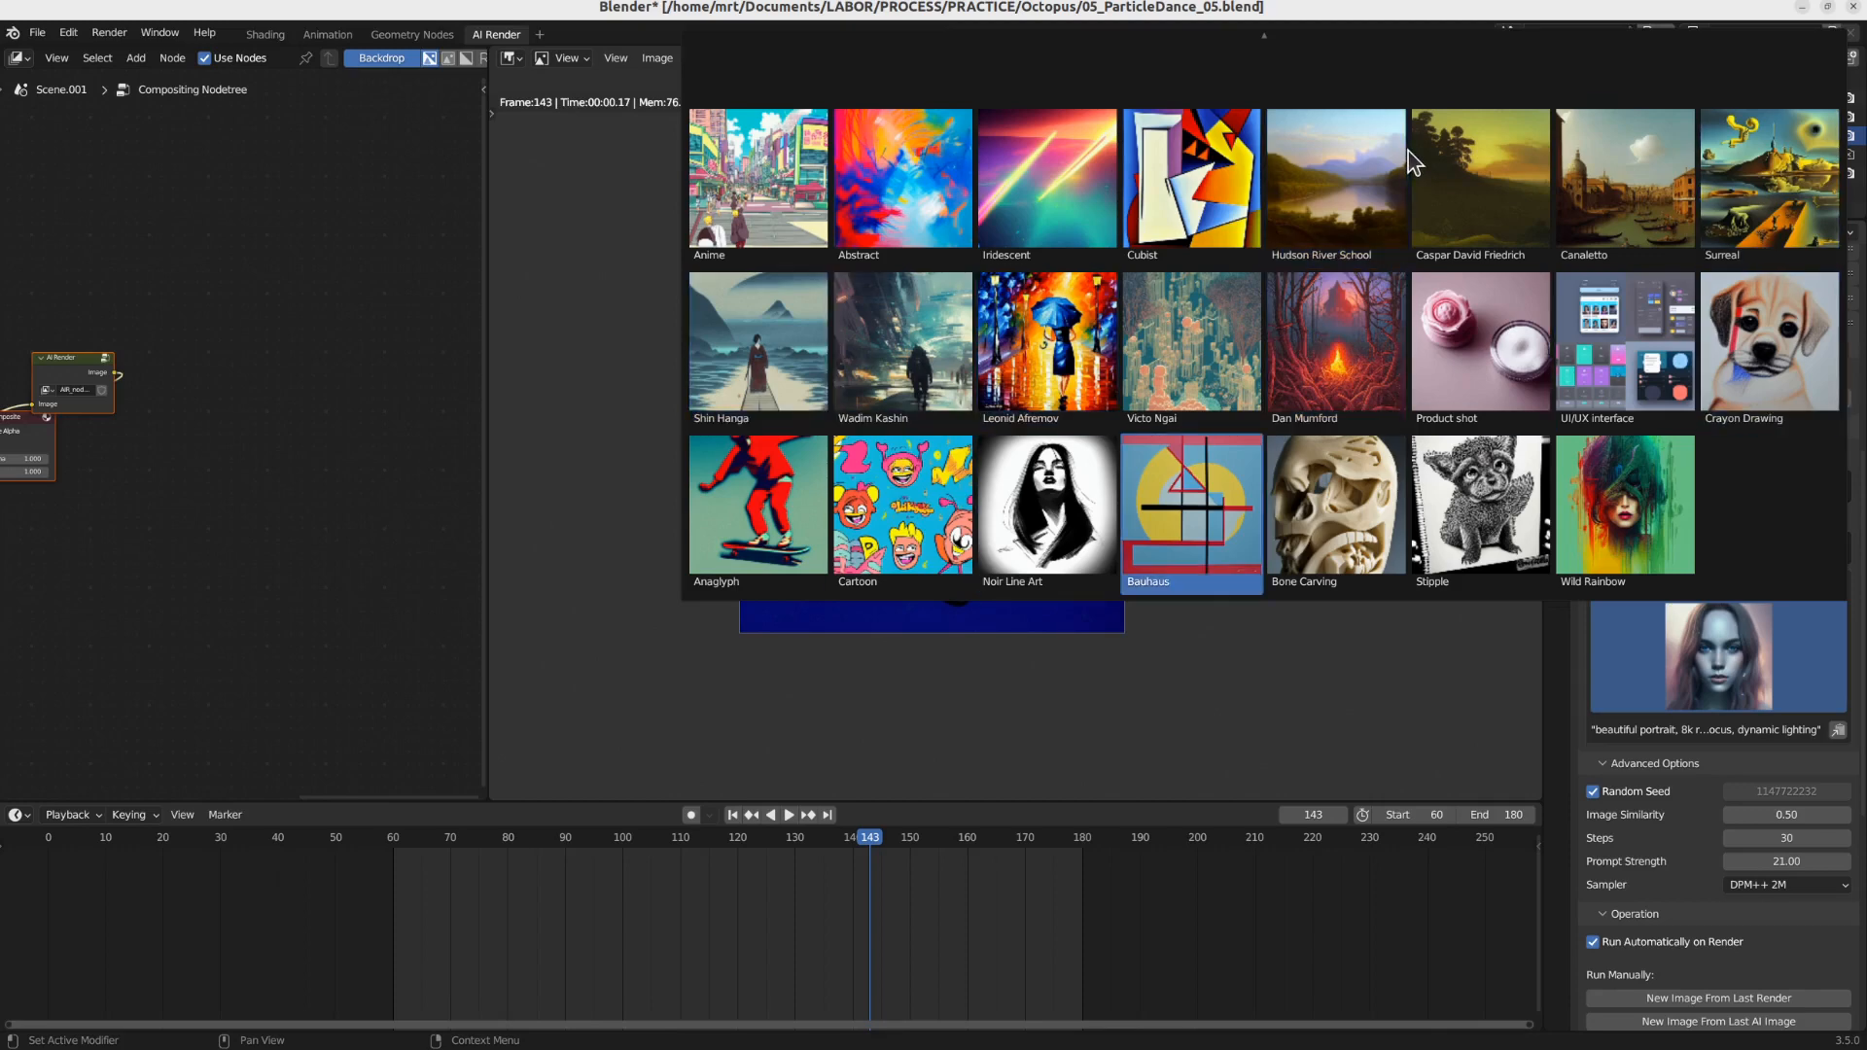
pyautogui.scroll(2, 1408, 151)
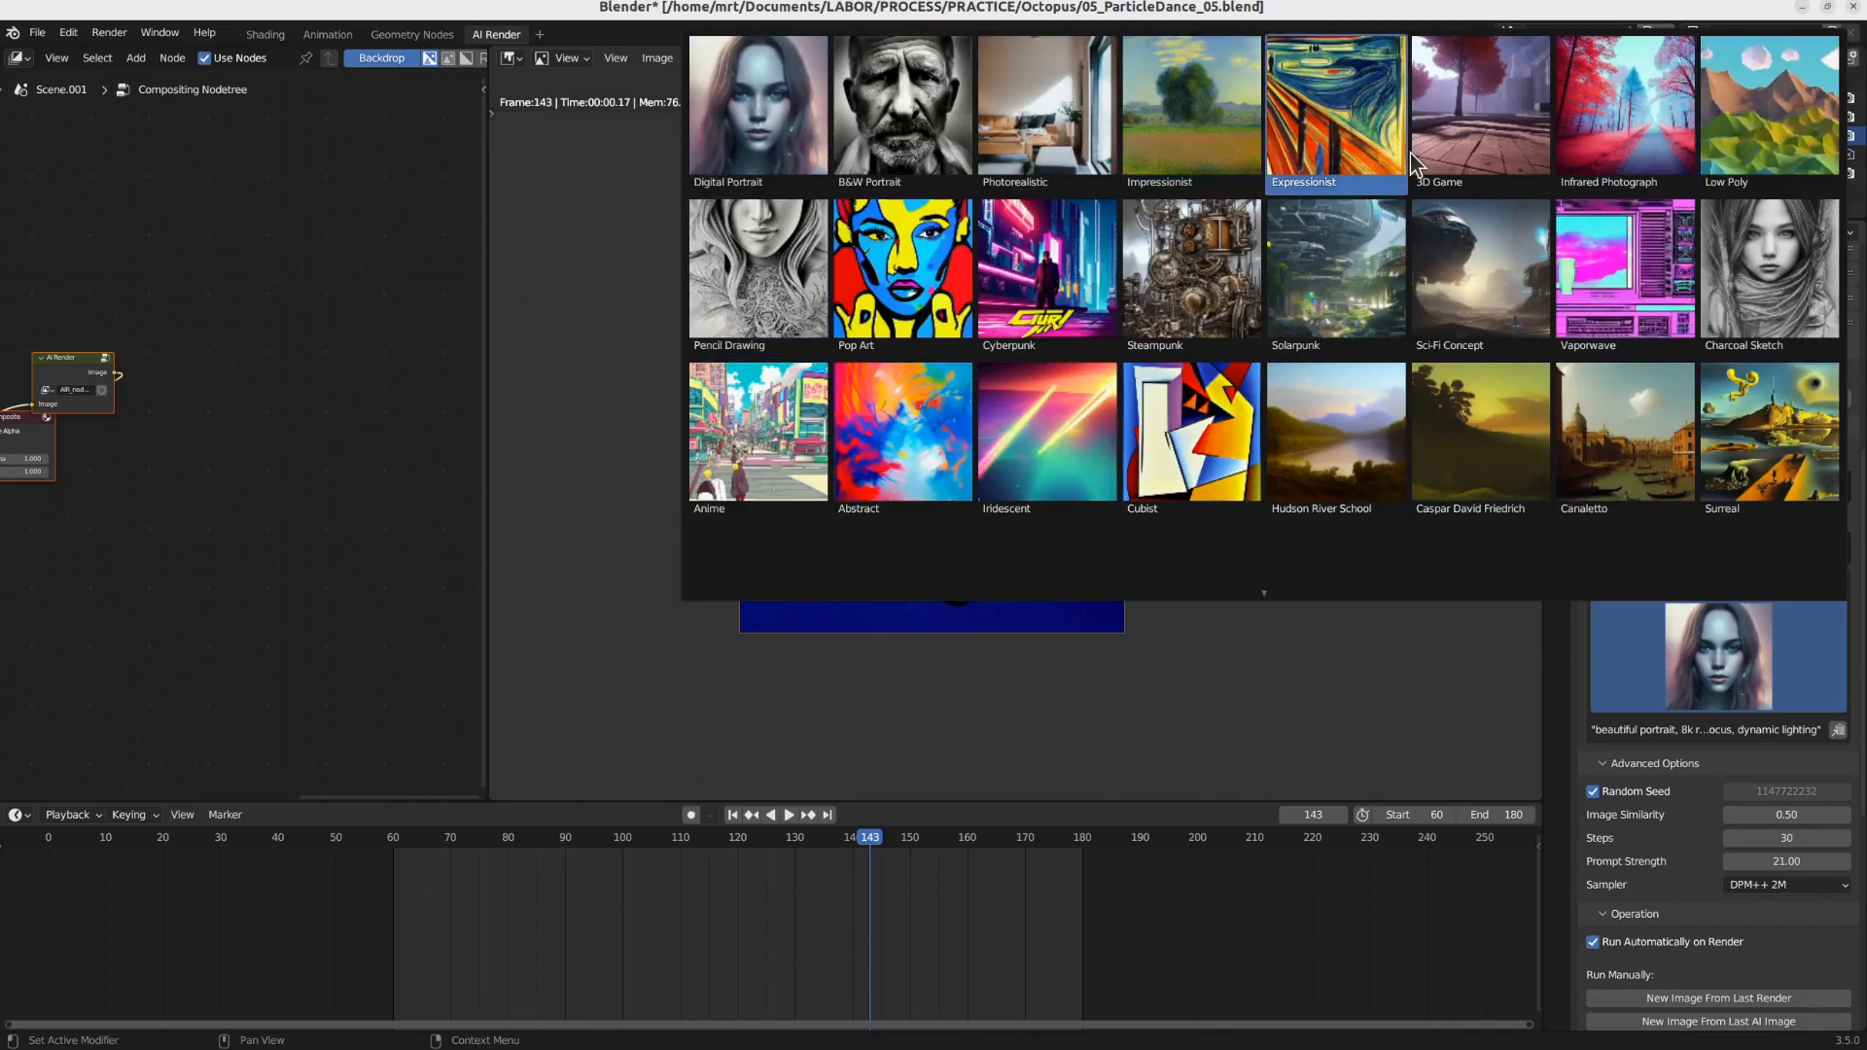
pyautogui.click(1404, 153)
pyautogui.press('F12')
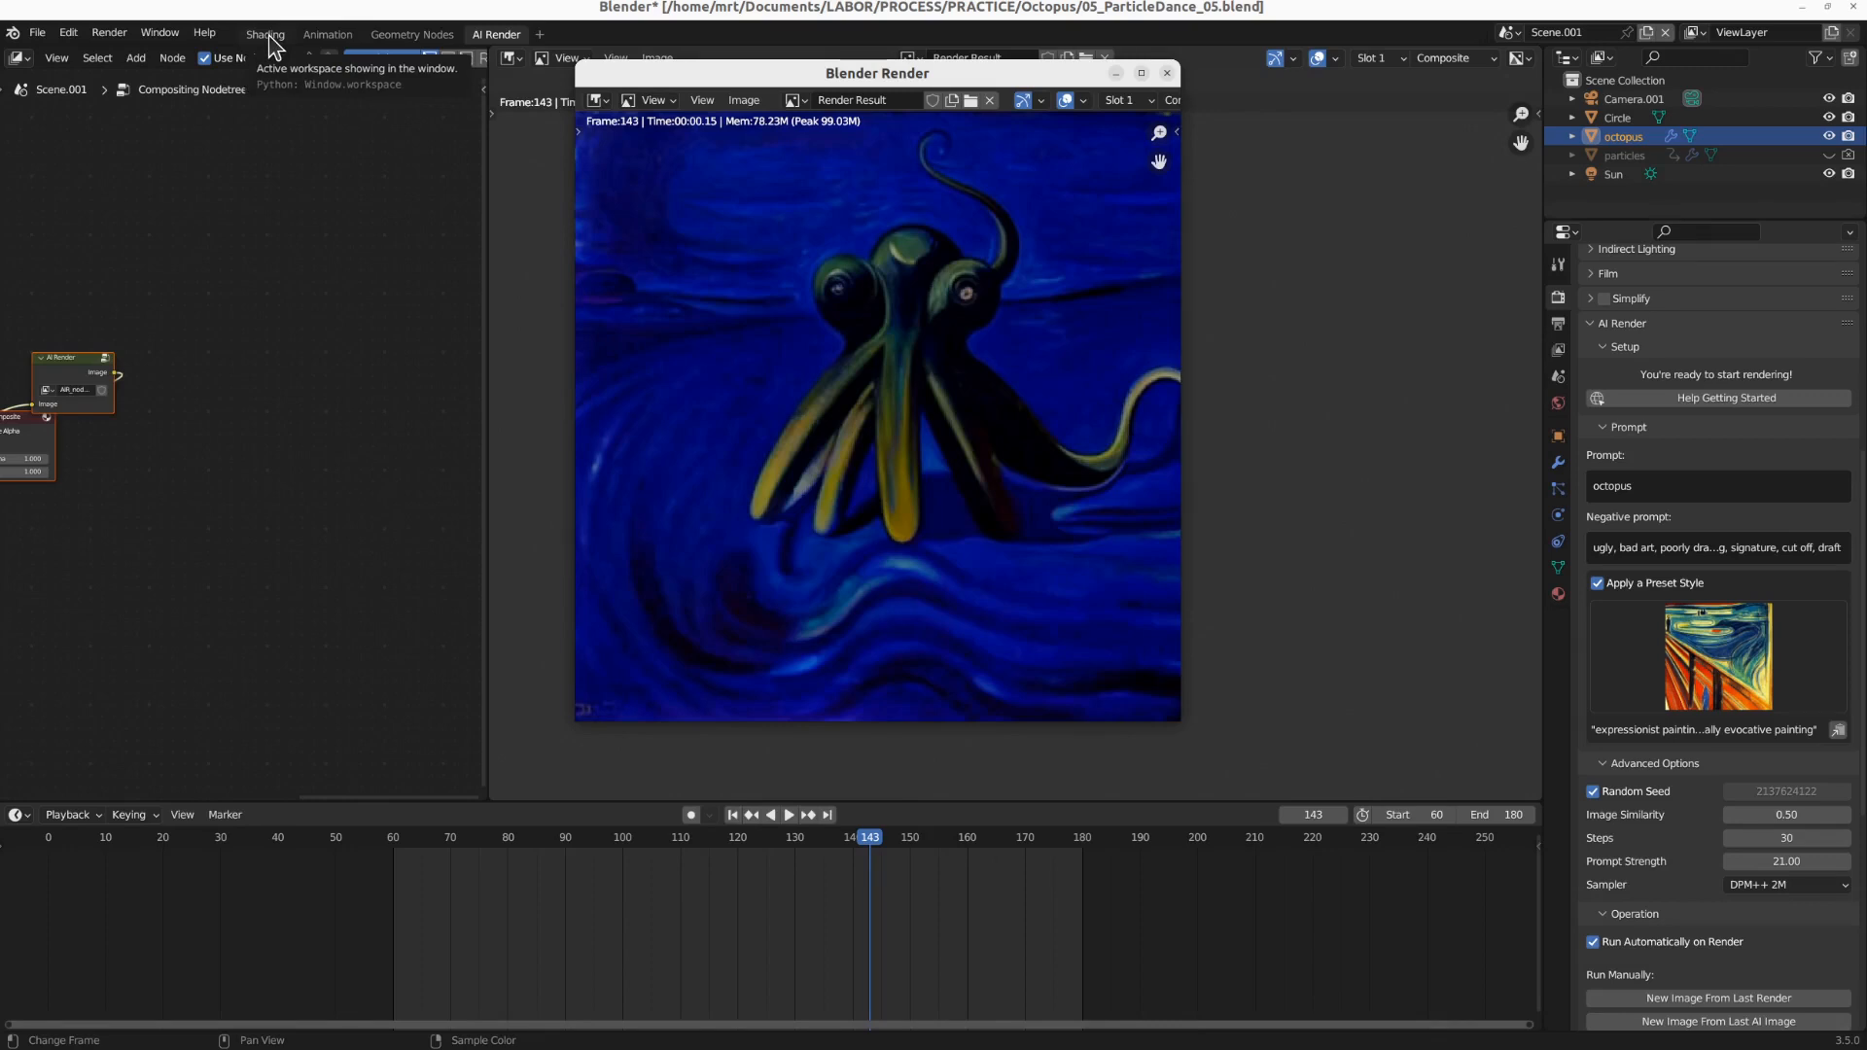
pyautogui.click(1270, 220)
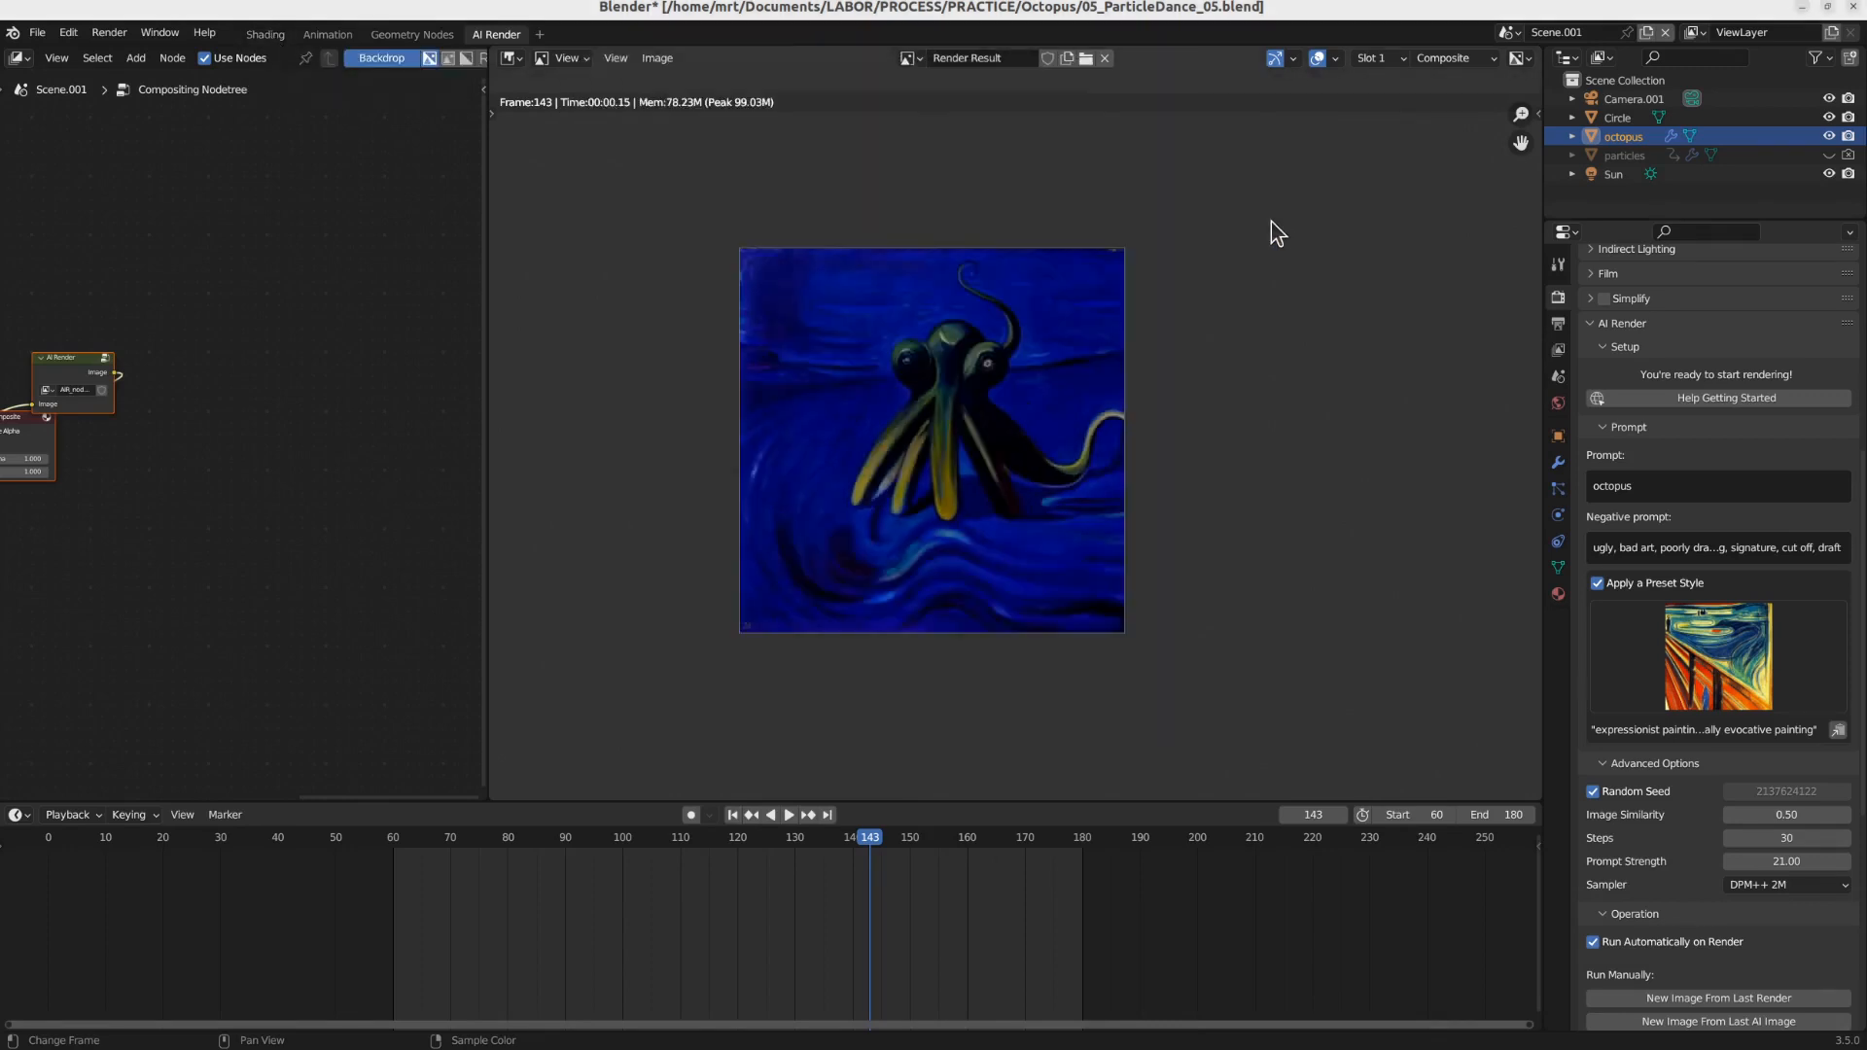
pyautogui.hotkey('ctrl', 's')
# Step: Switch to the scene named Scene and show the Icosphere's object material nodes in the Shading workspace
pyautogui.click(1508, 33)
pyautogui.click(1529, 62)
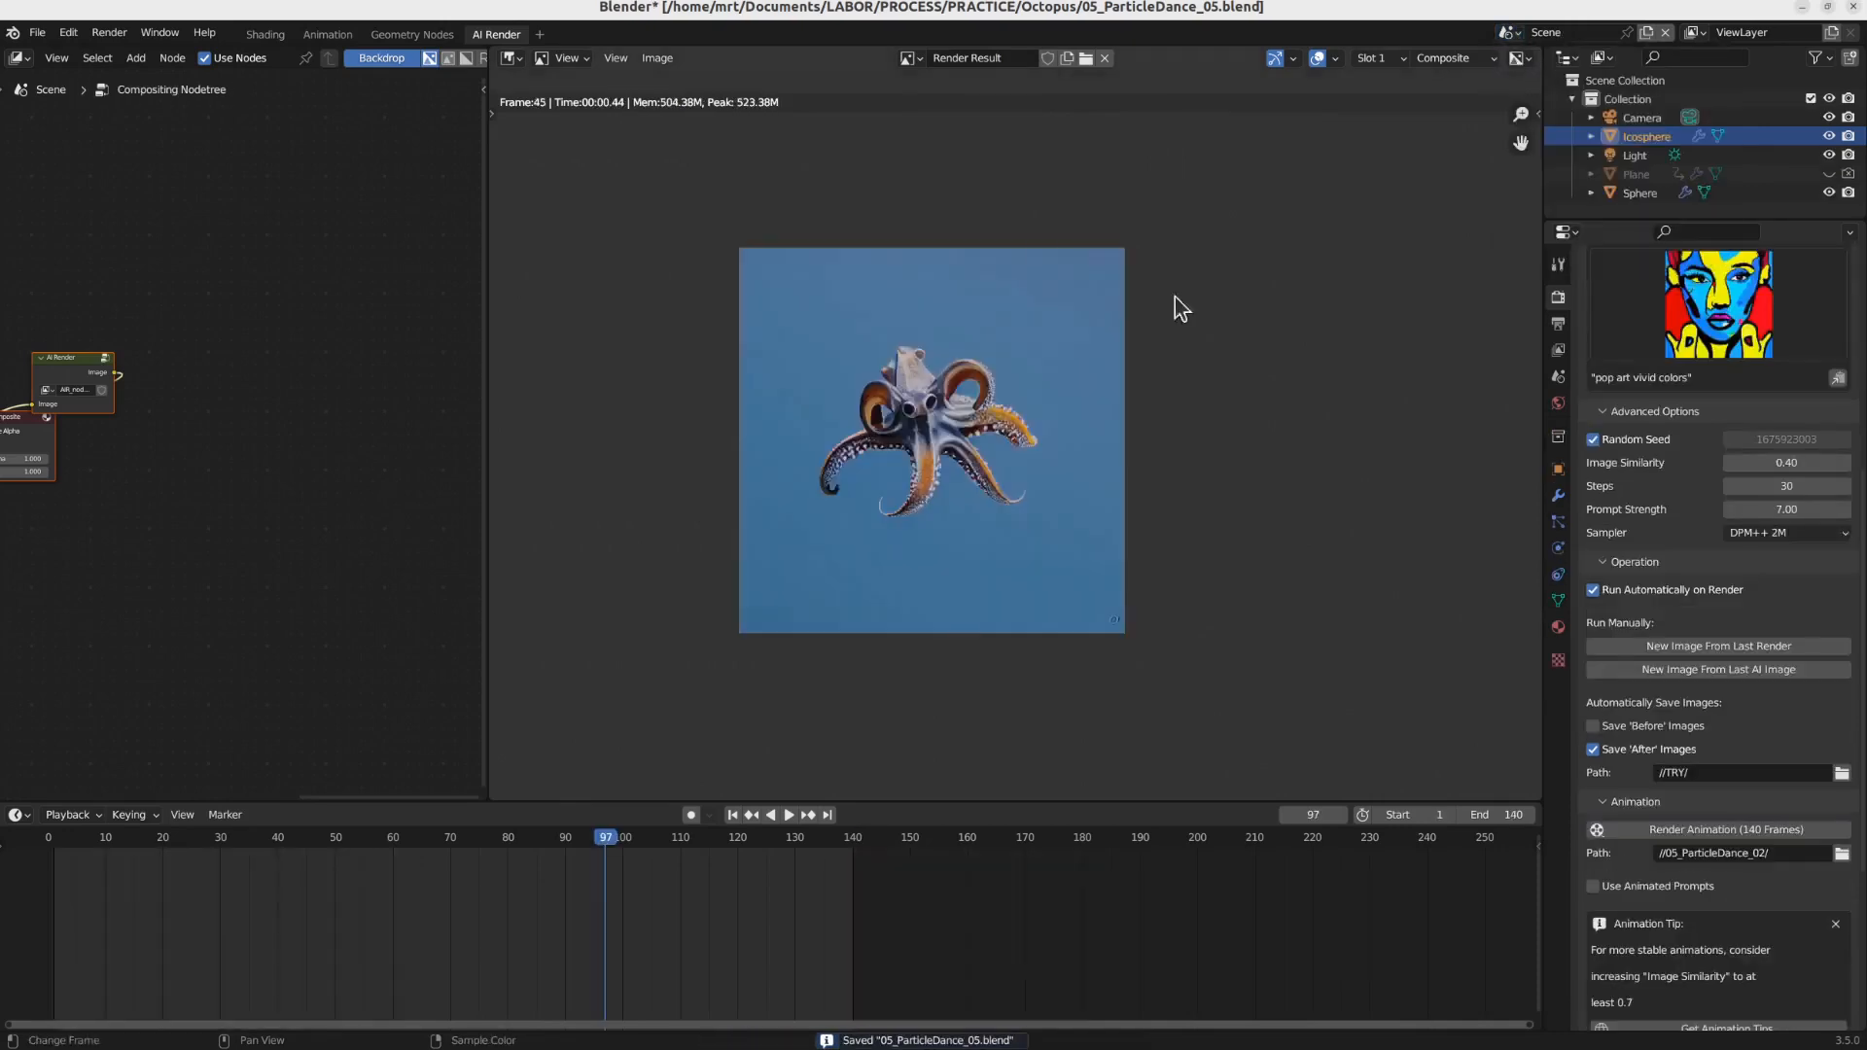
pyautogui.click(265, 35)
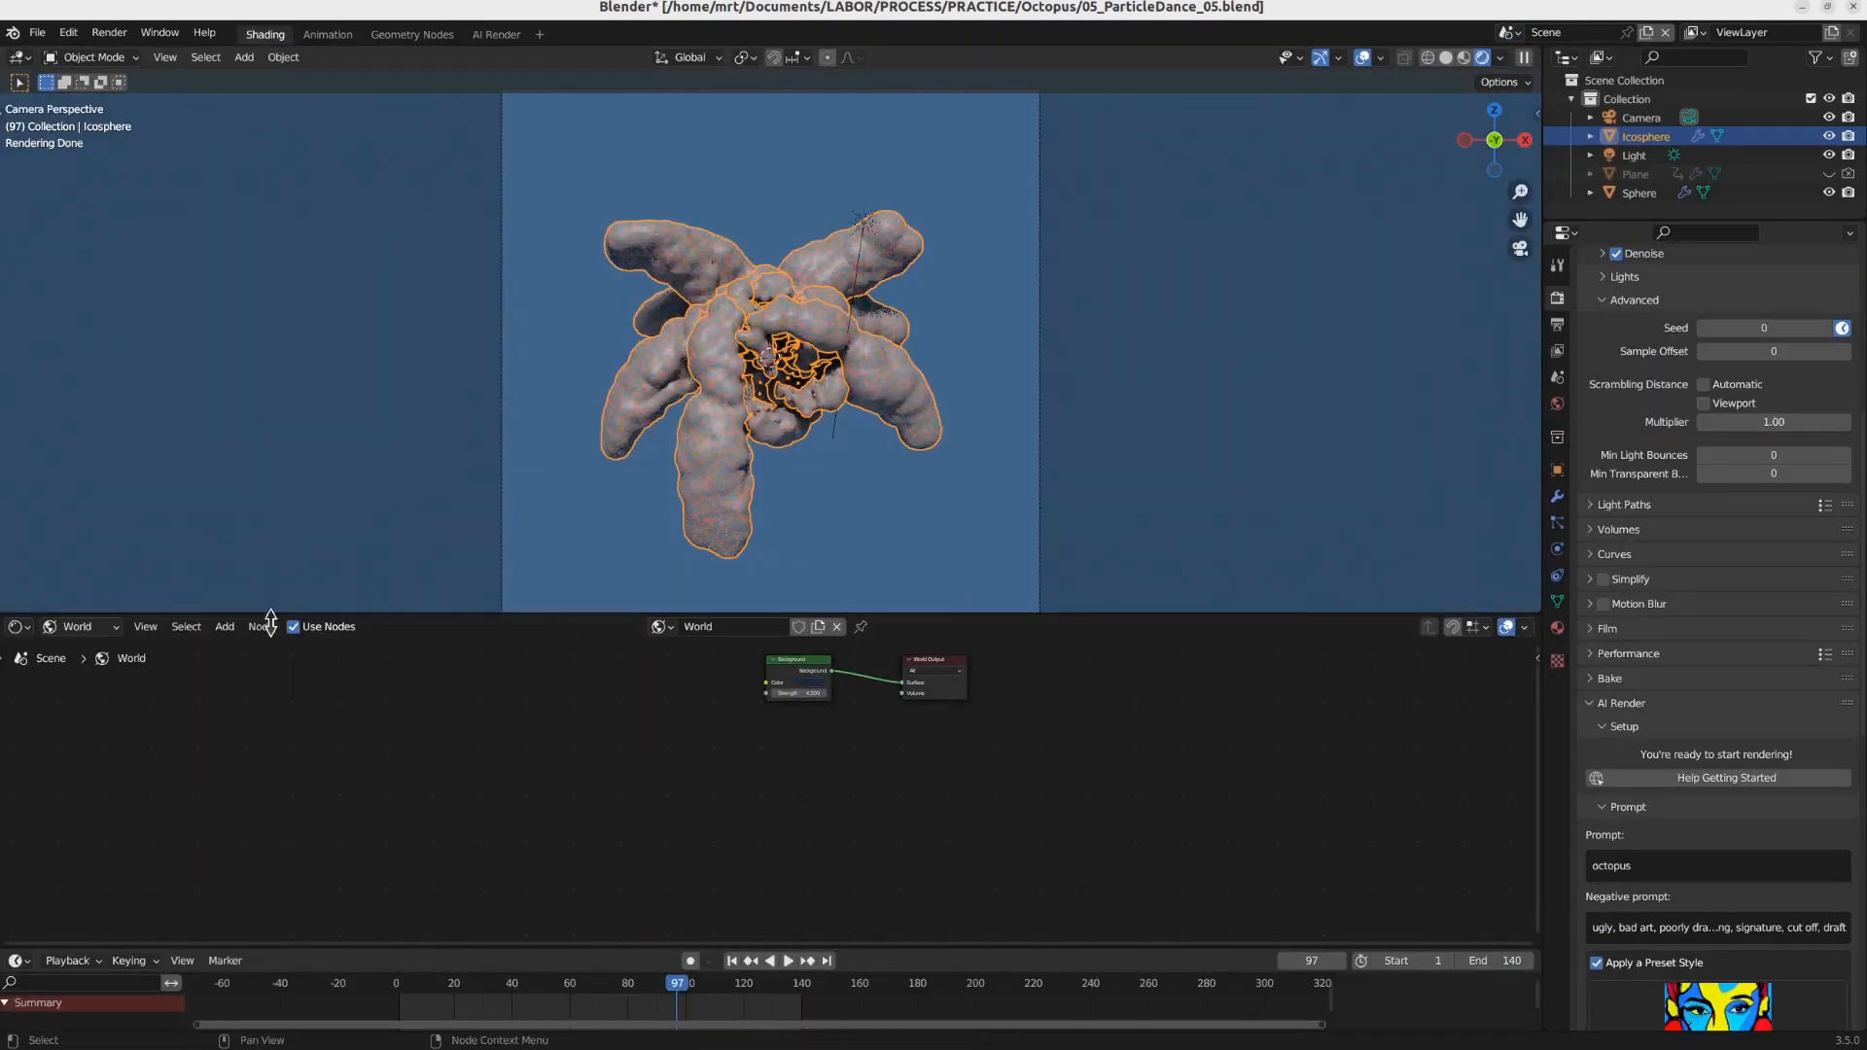
pyautogui.click(78, 627)
pyautogui.click(68, 646)
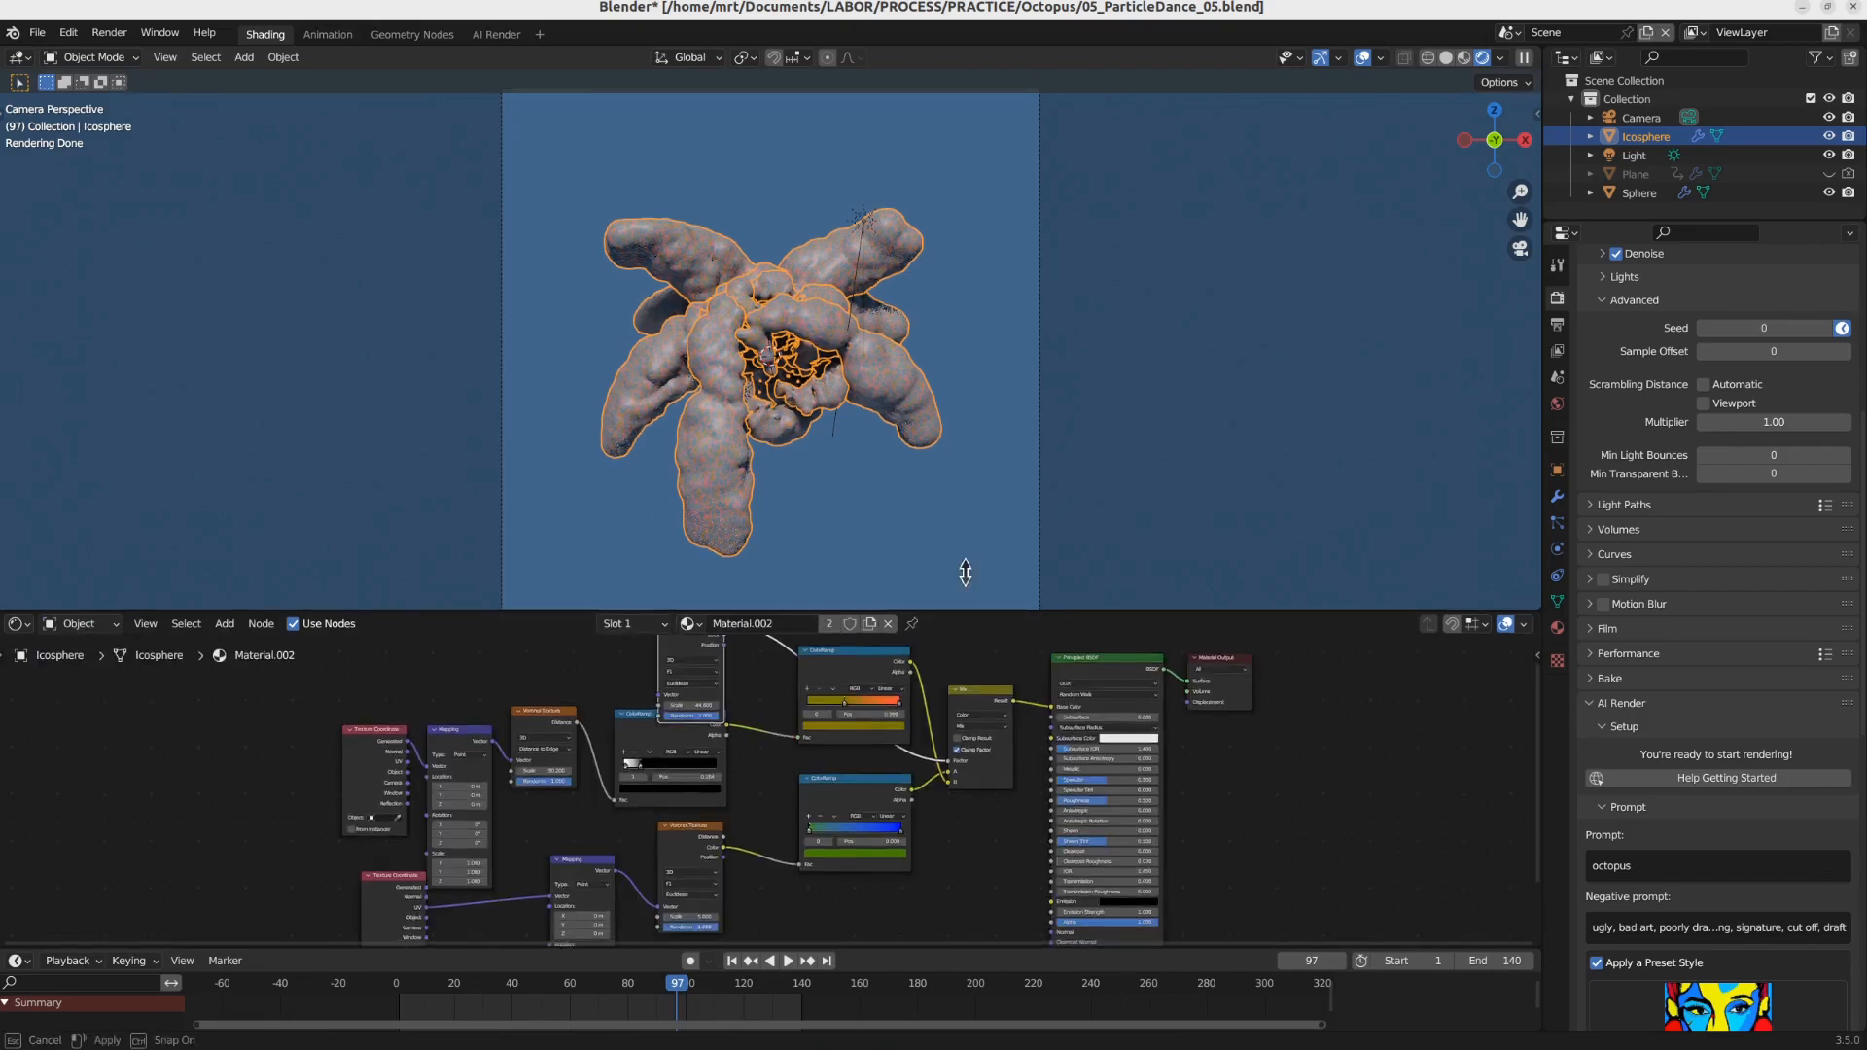
# Step: Enlarge the node editor and examine the Icosphere's Material.002 node network and the skin pattern up close
pyautogui.moveTo(963, 611); pyautogui.dragTo(963, 491)
pyautogui.scroll(2, 1024, 684)
pyautogui.moveTo(1024, 683); pyautogui.dragTo(917, 786, button='middle')
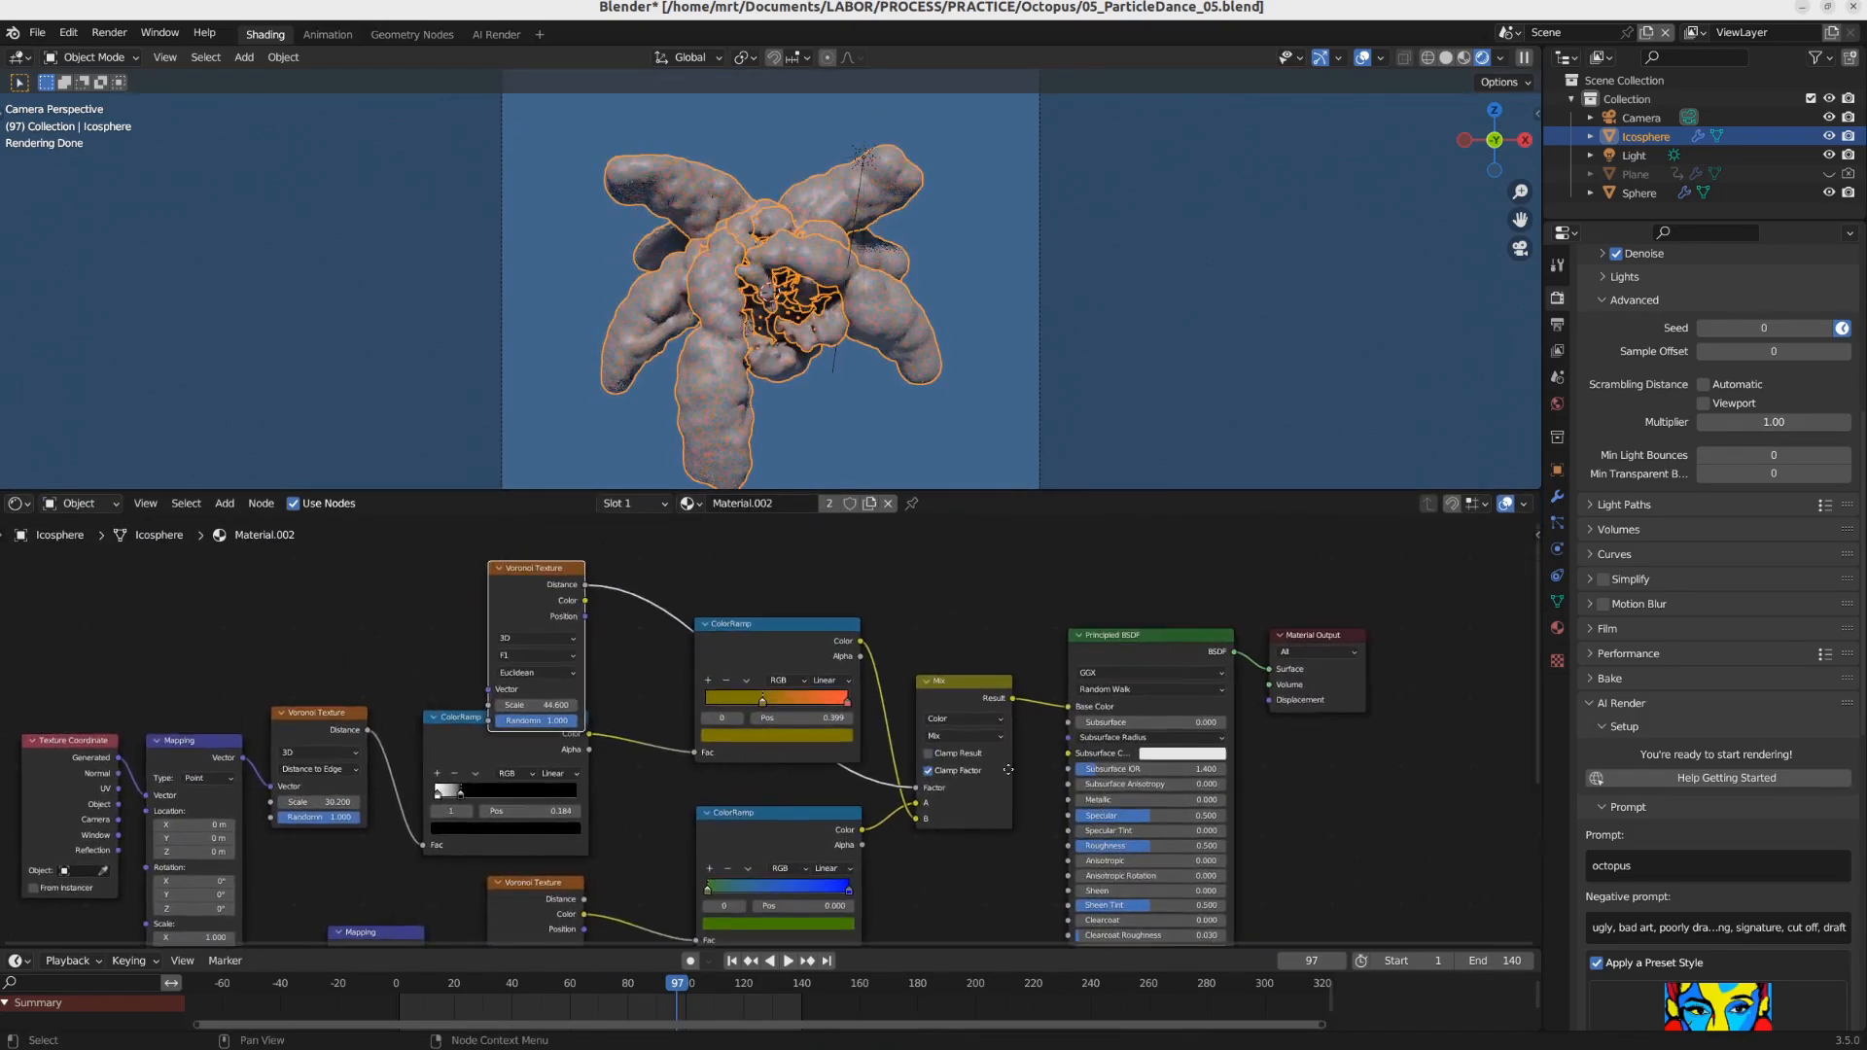
pyautogui.scroll(2, 582, 703)
pyautogui.scroll(-5, 829, 668)
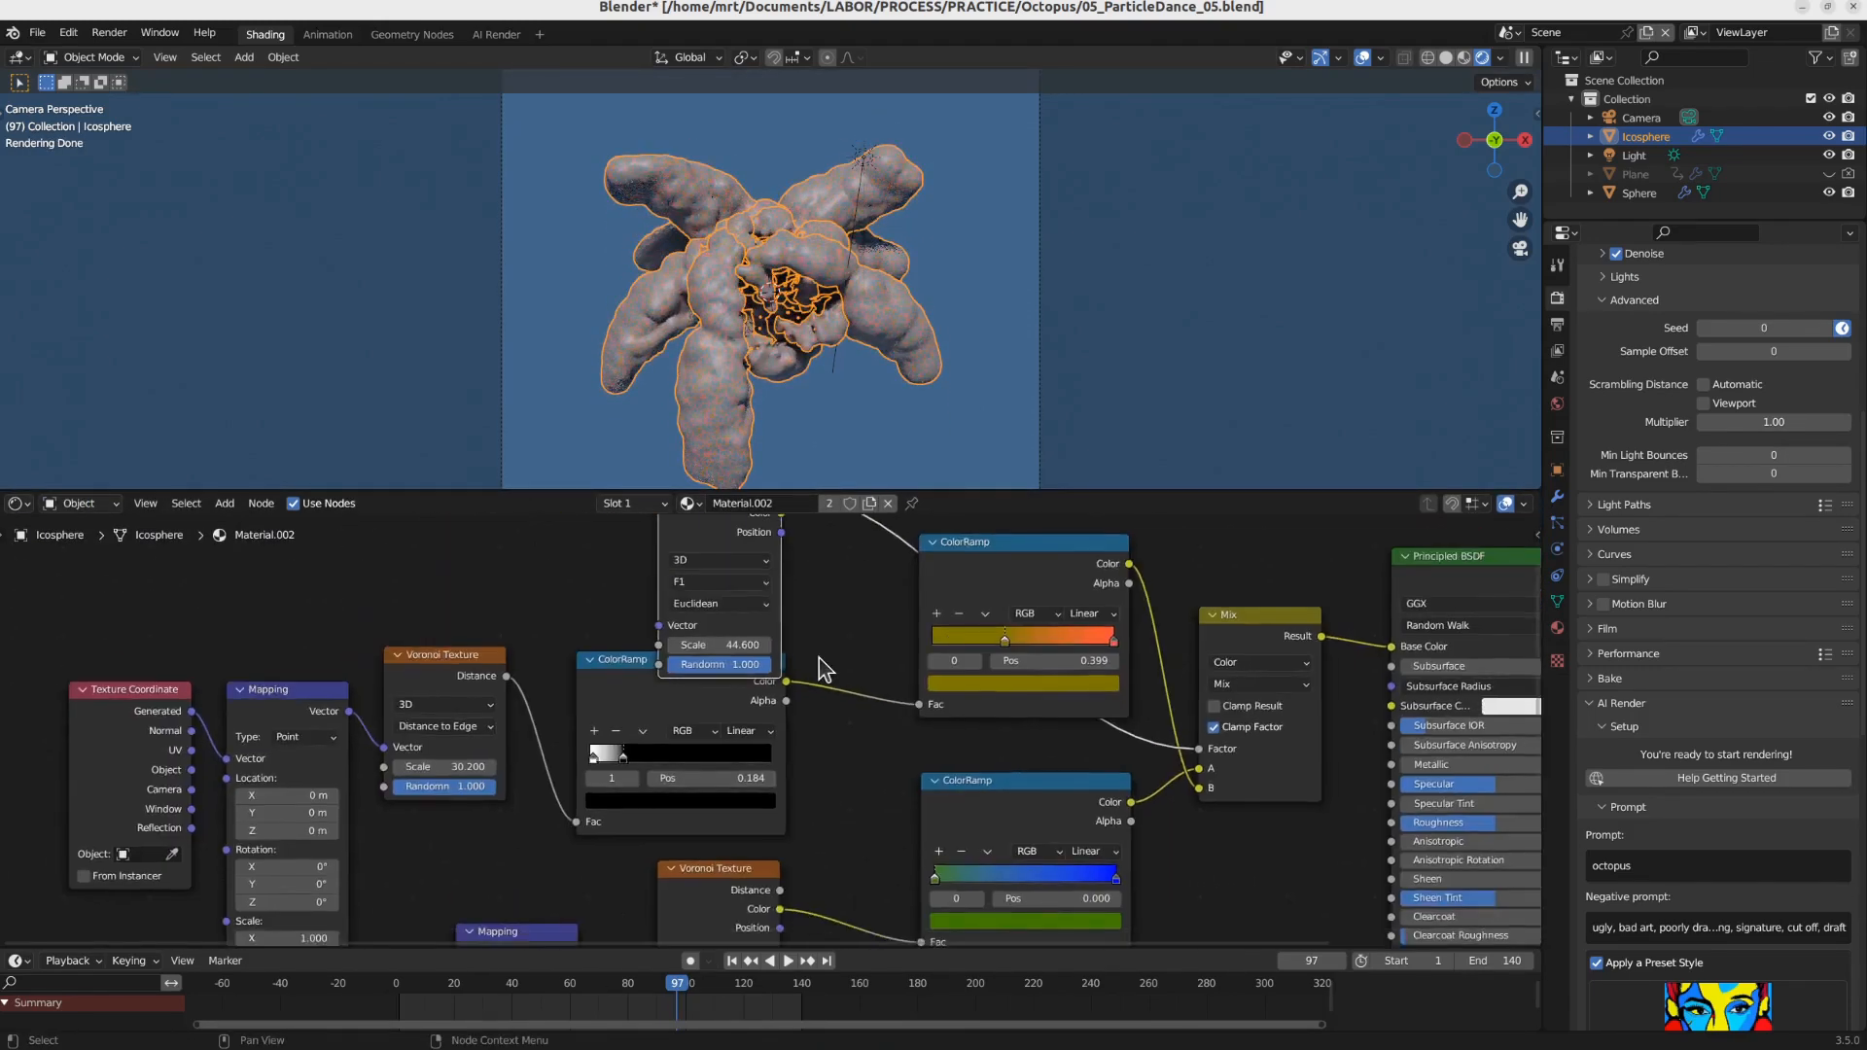
pyautogui.scroll(-1, 860, 744)
pyautogui.scroll(2, 749, 735)
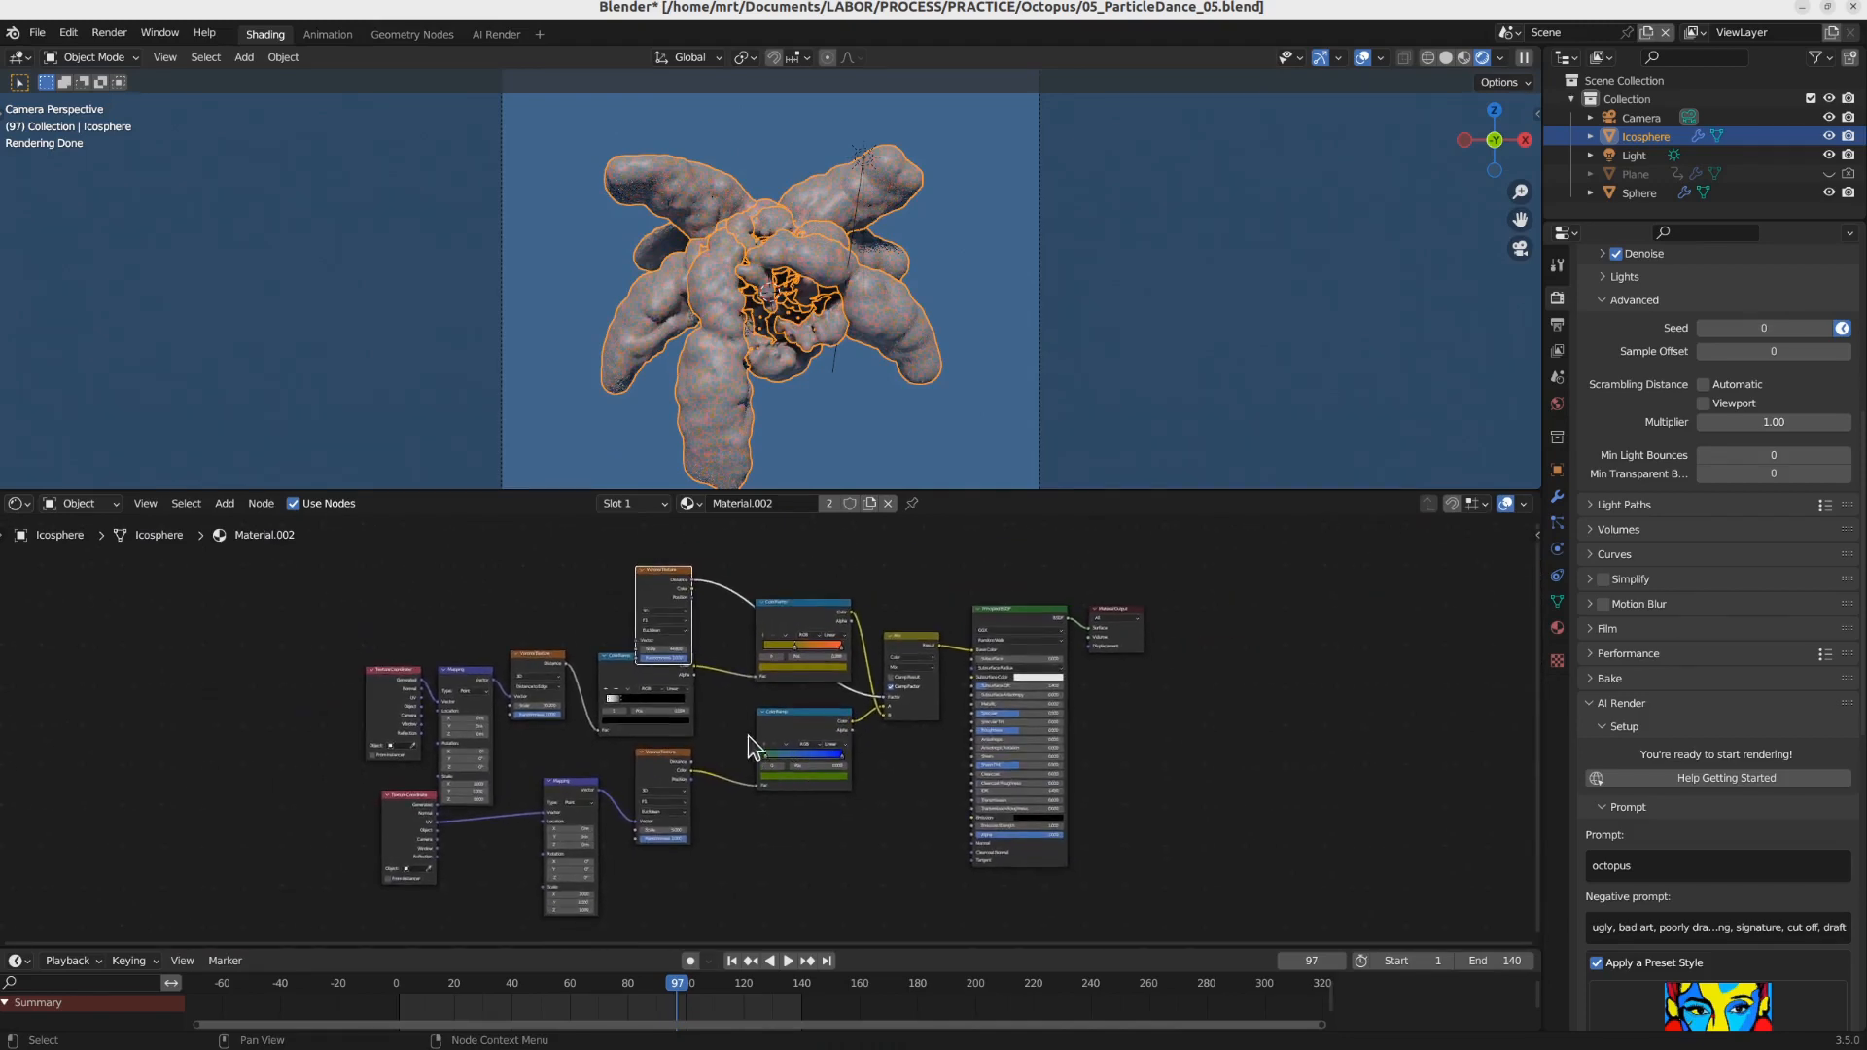
pyautogui.scroll(1, 685, 675)
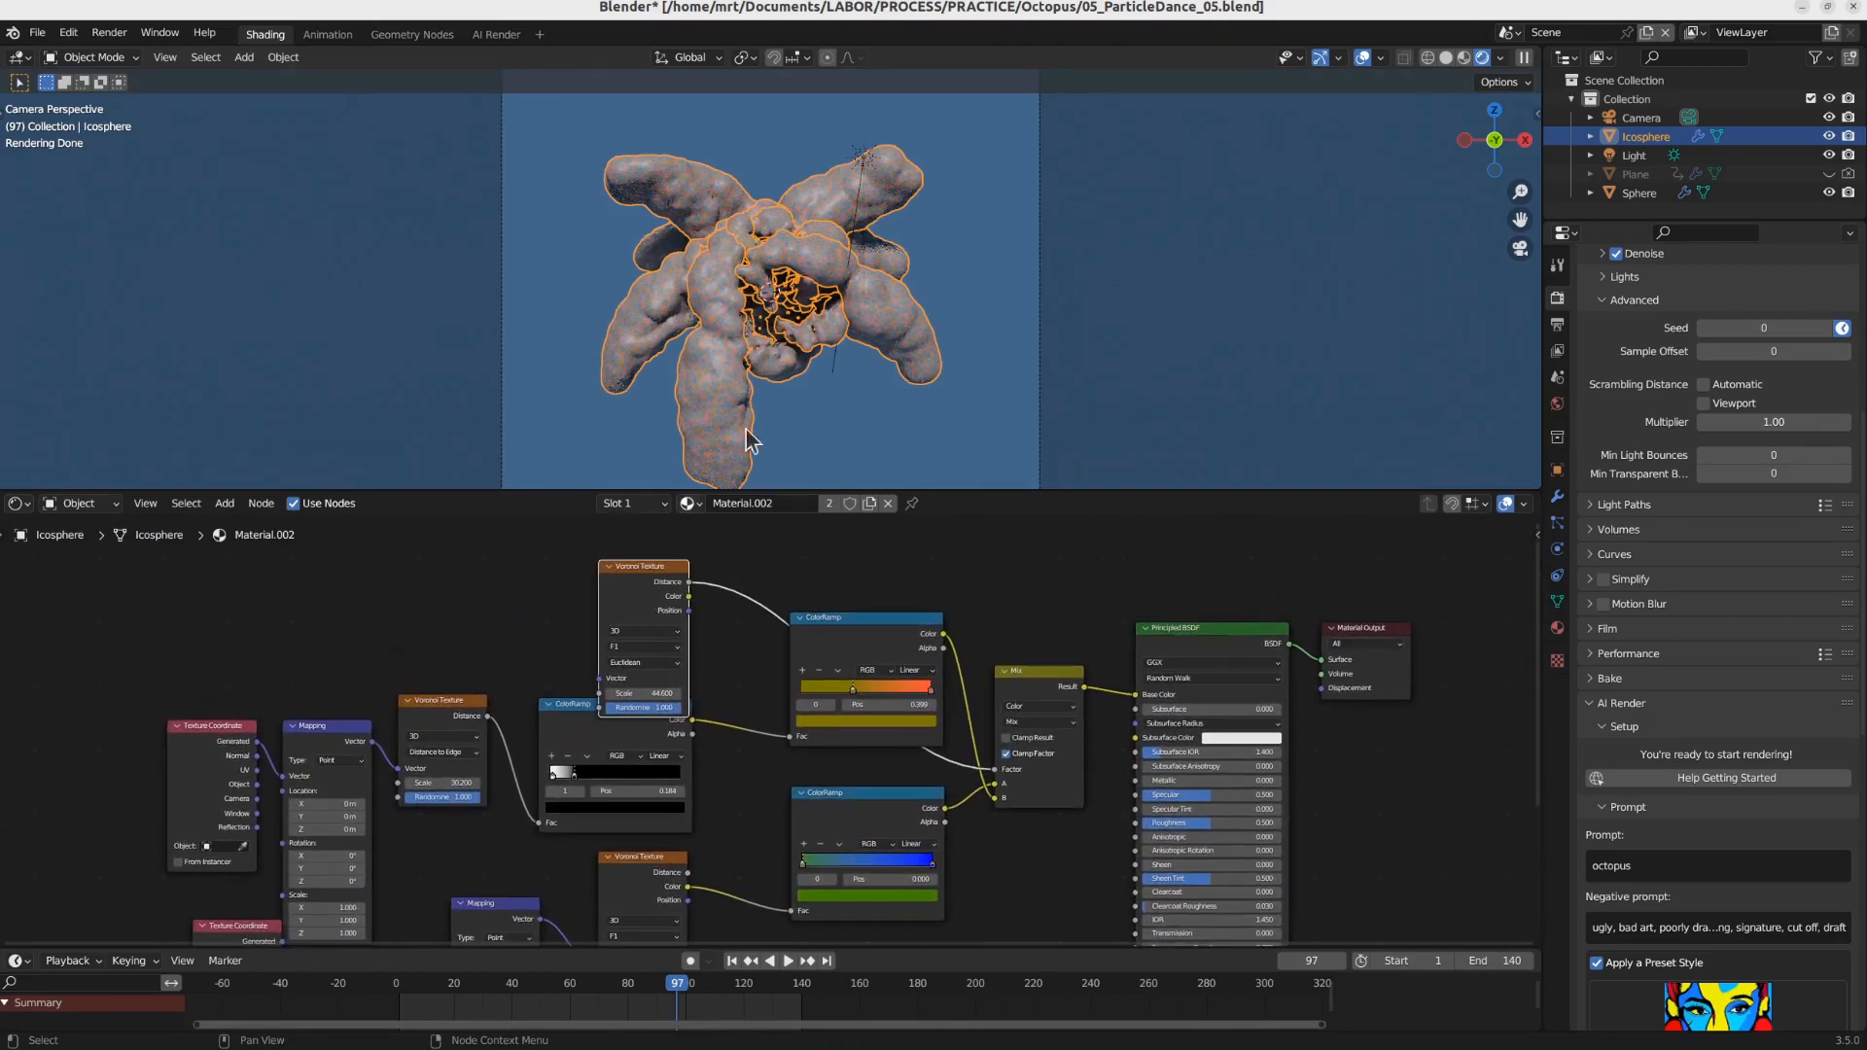
pyautogui.scroll(6, 739, 409)
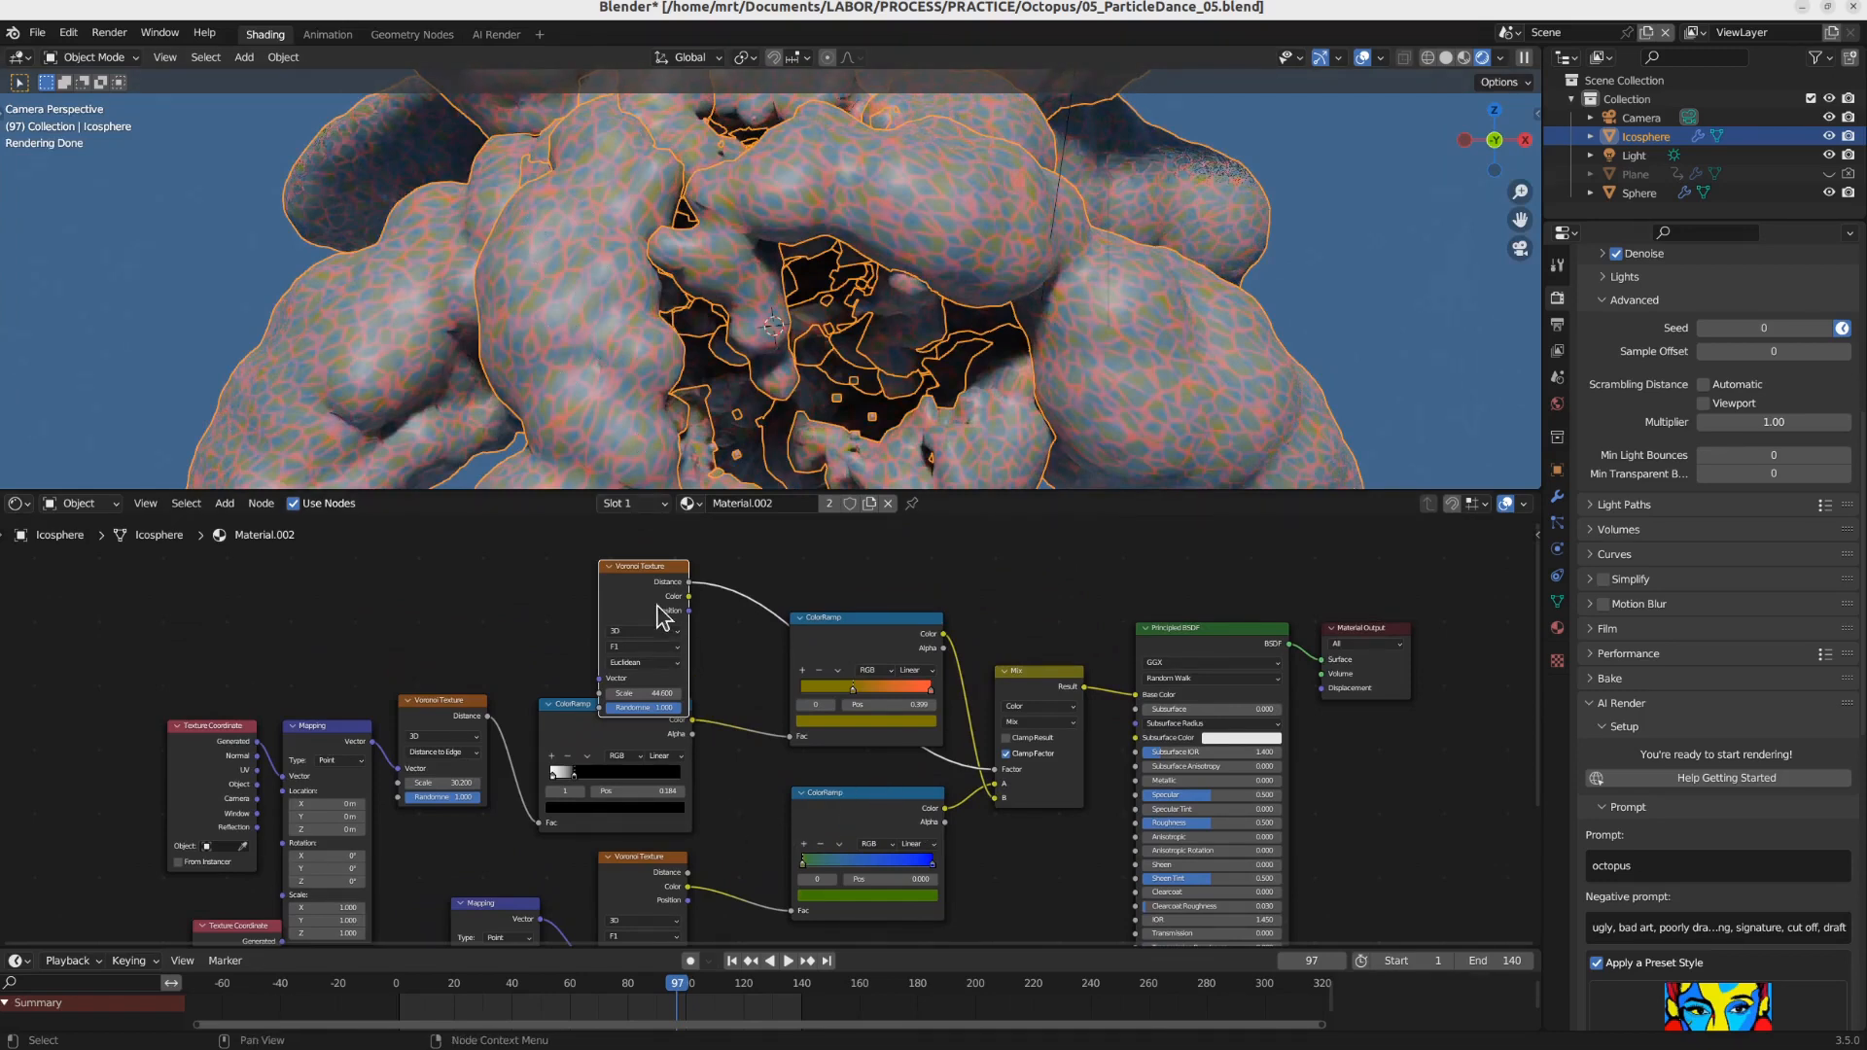
# Step: Spread out the overlapping Distance to Edge Voronoi Texture and ColorRamp nodes so each one is readable
pyautogui.moveTo(909, 653); pyautogui.dragTo(886, 742)
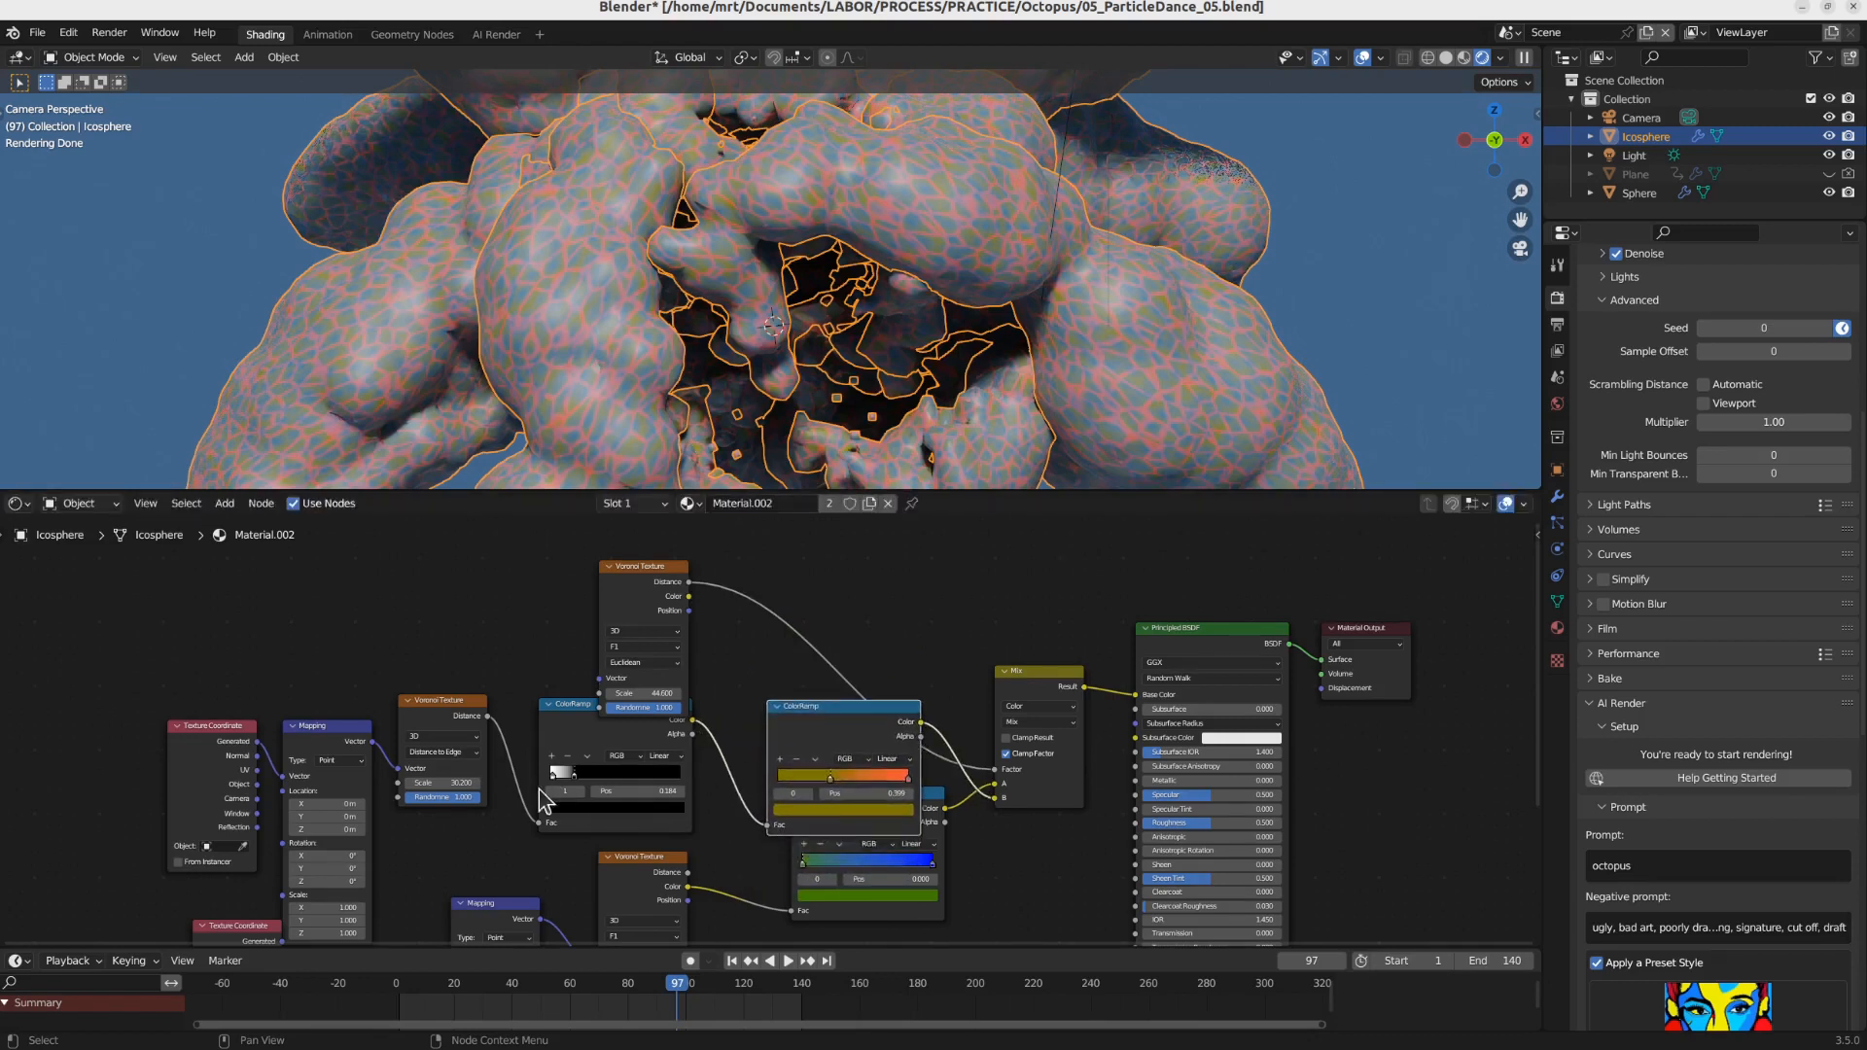
pyautogui.moveTo(433, 718); pyautogui.dragTo(467, 748)
pyautogui.moveTo(584, 728); pyautogui.dragTo(615, 757)
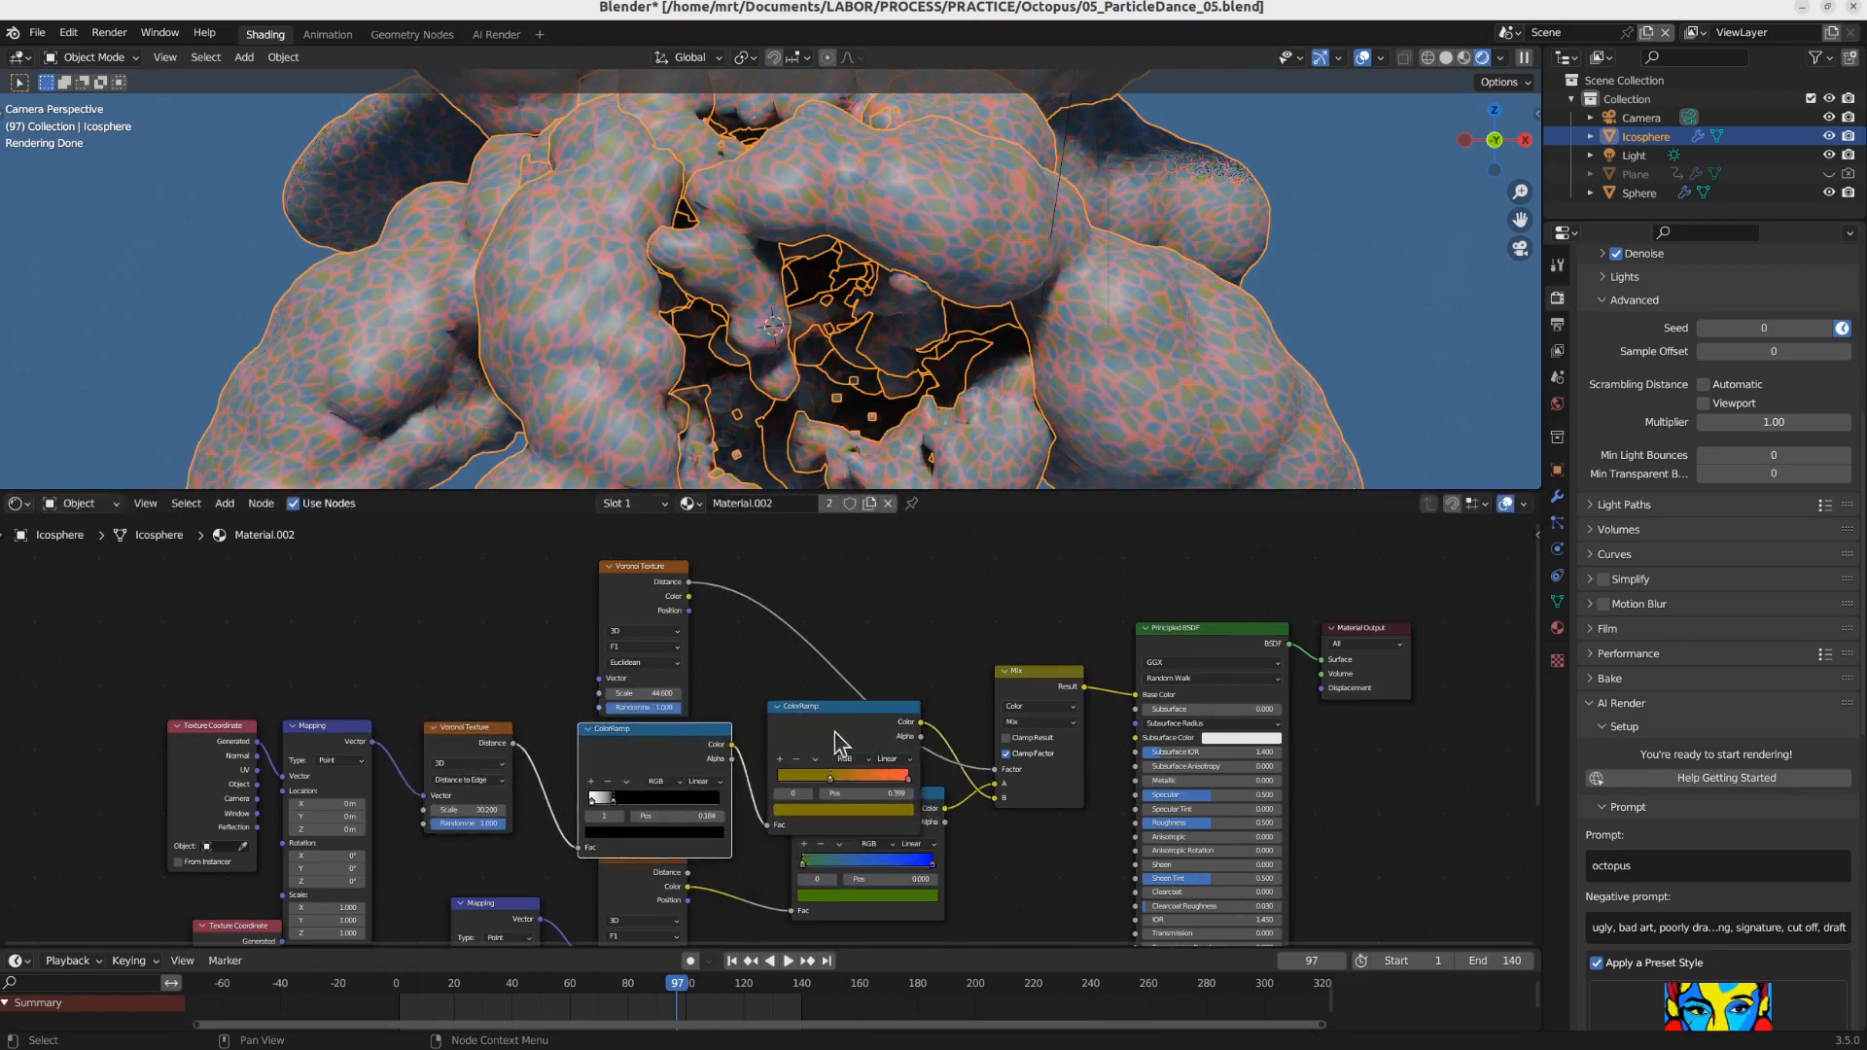
pyautogui.moveTo(836, 744); pyautogui.dragTo(863, 731)
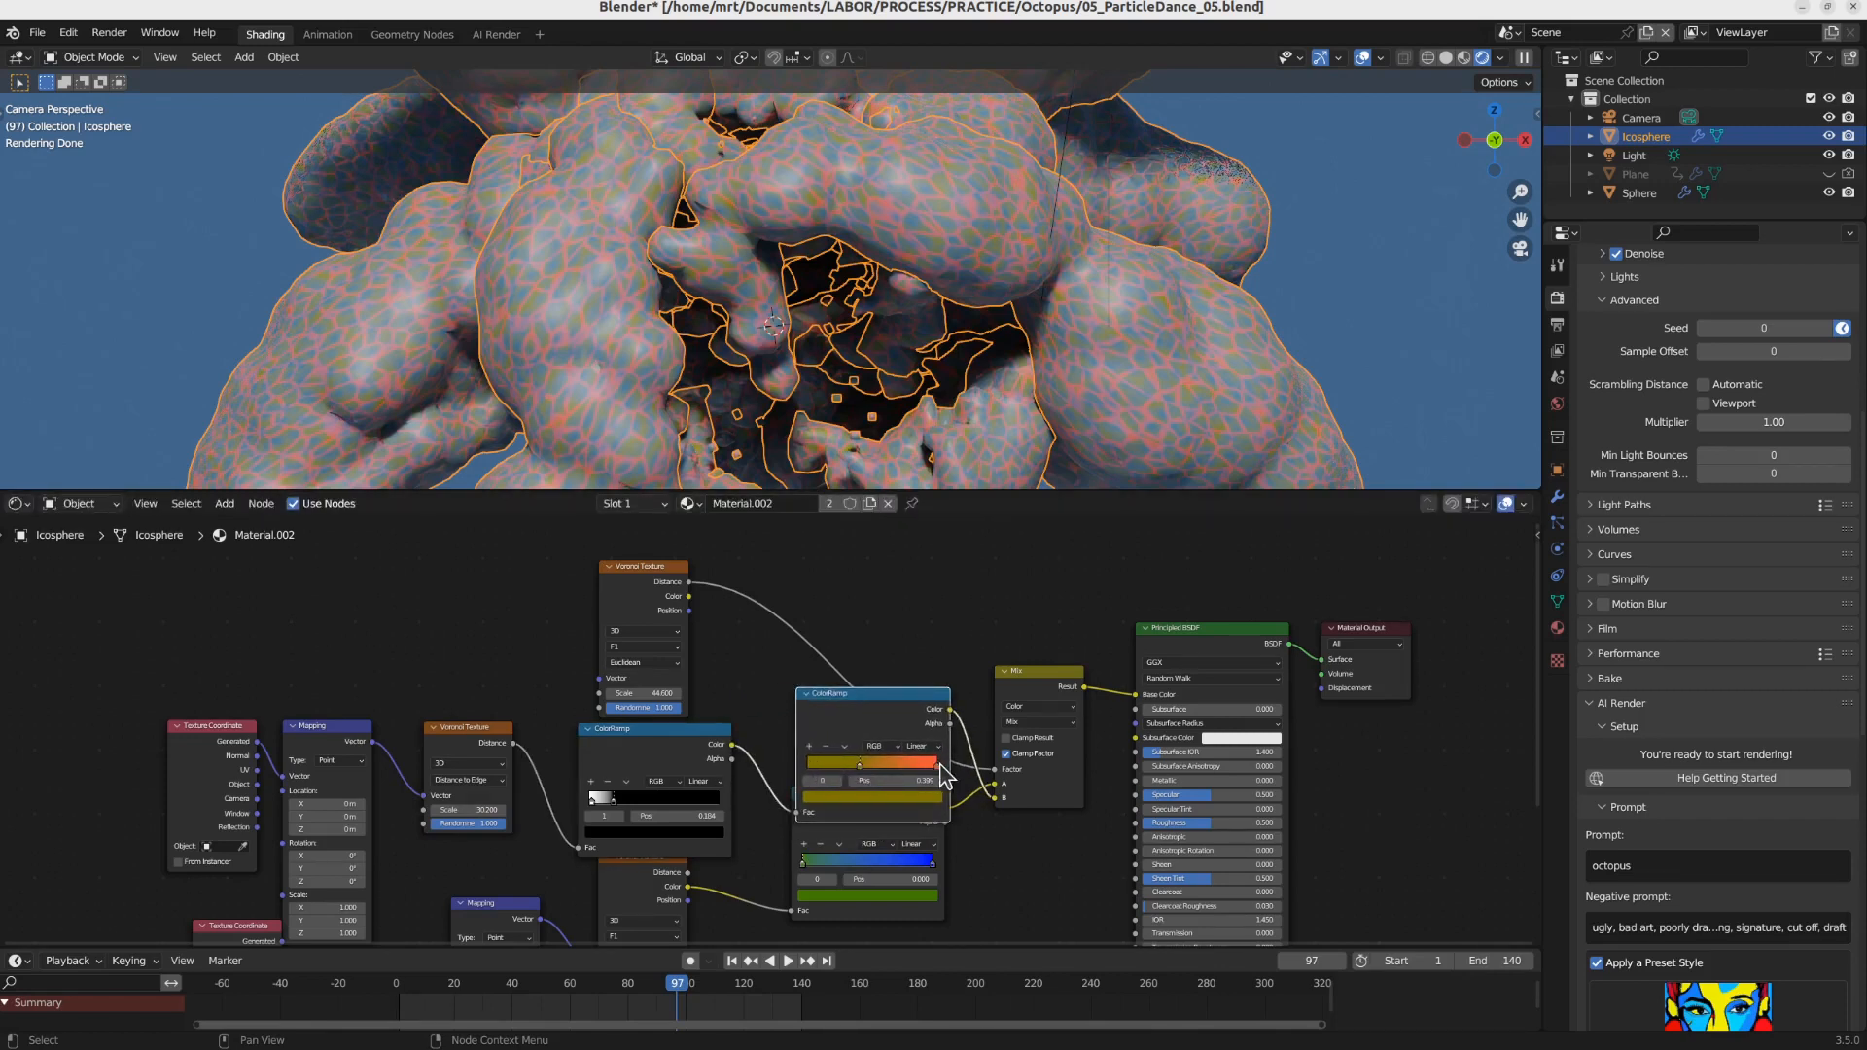
pyautogui.moveTo(895, 718); pyautogui.dragTo(884, 685)
pyautogui.moveTo(872, 825); pyautogui.dragTo(867, 854)
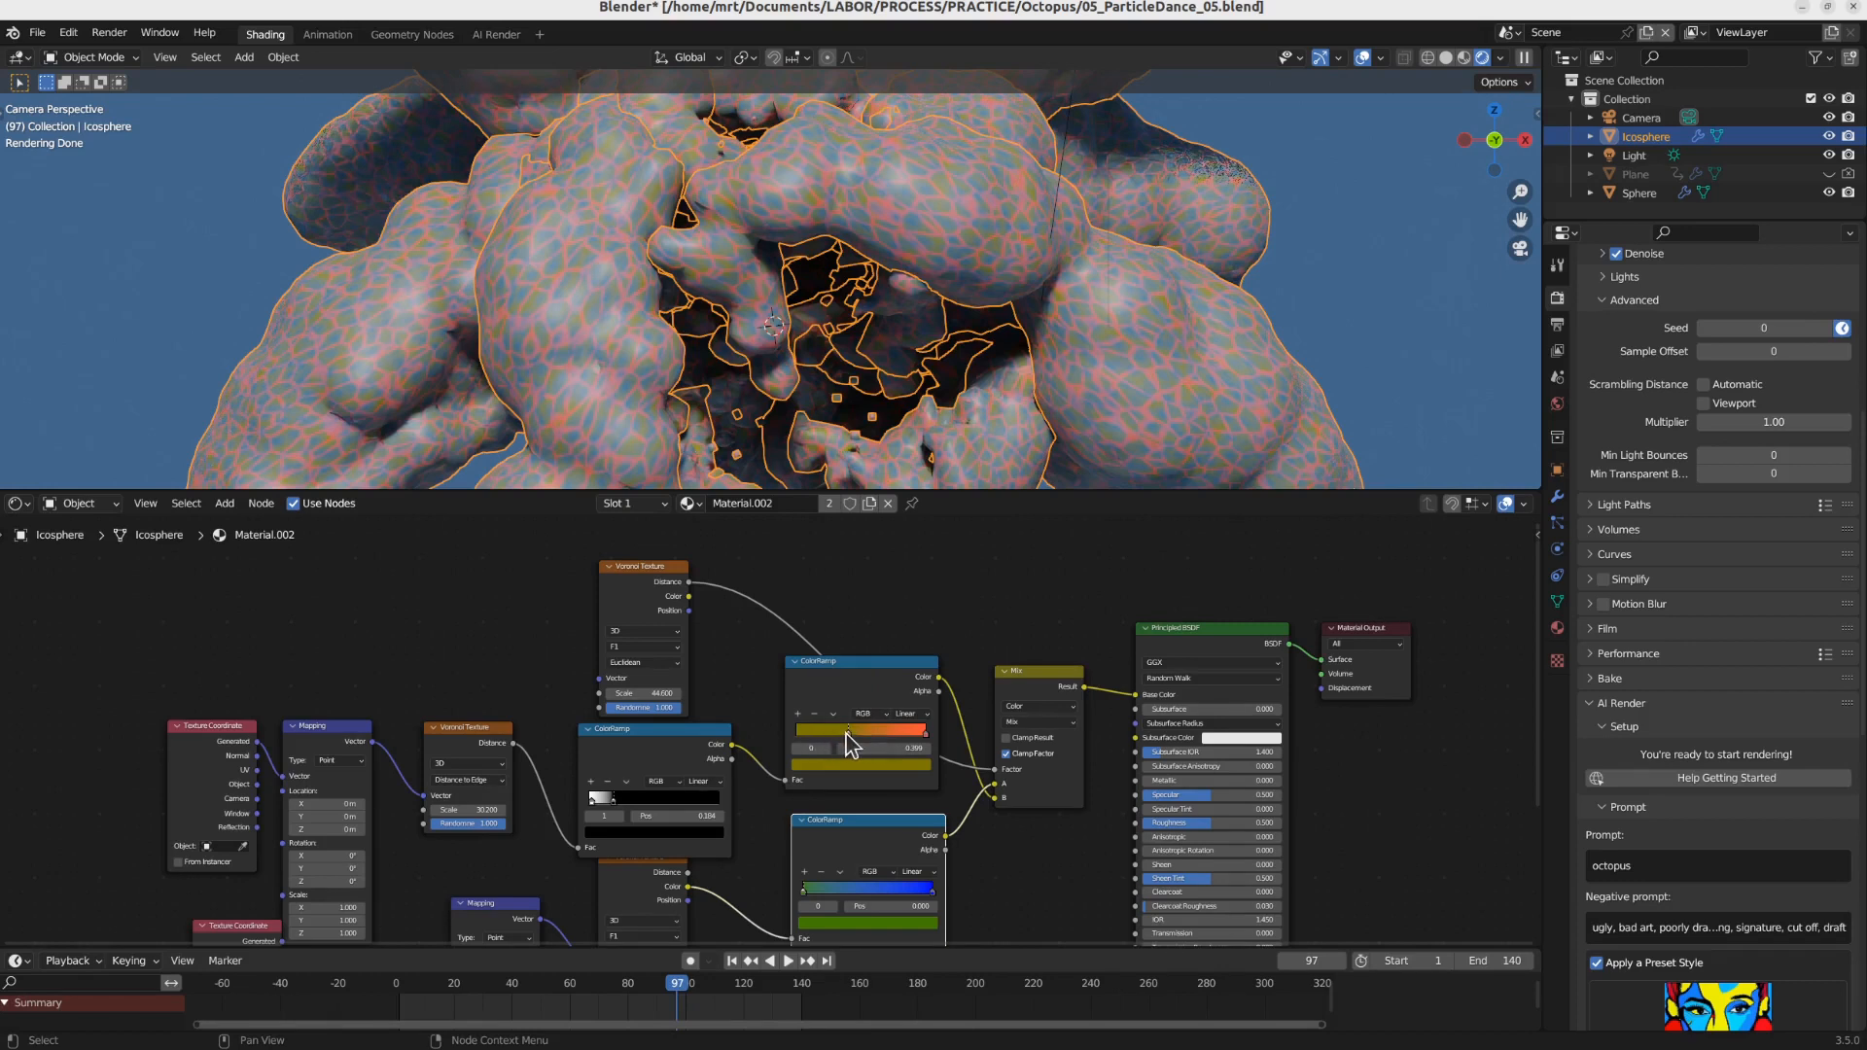
# Step: Move the first stop of the olive-orange ColorRamp to position 0.000 and place the green-blue ColorRamp below it
pyautogui.moveTo(849, 731); pyautogui.dragTo(787, 729)
pyautogui.moveTo(882, 838); pyautogui.dragTo(874, 808)
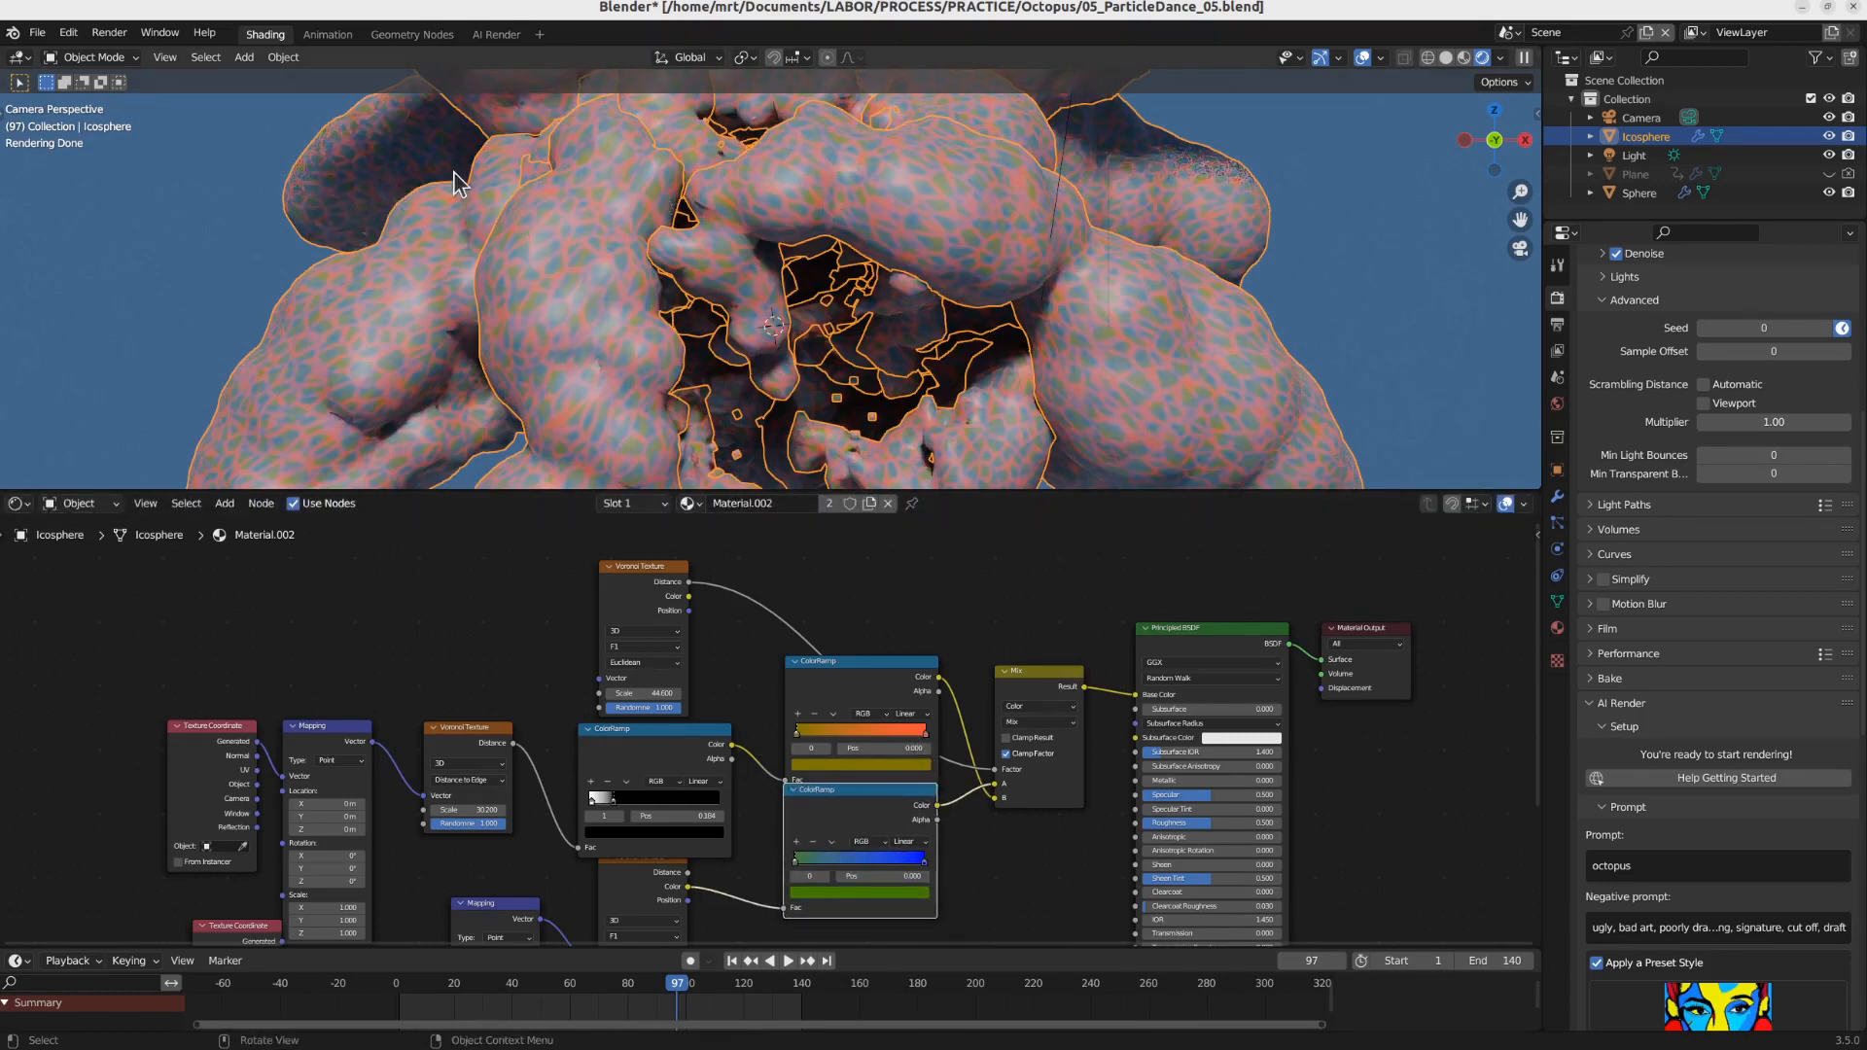
pyautogui.moveTo(841, 815); pyautogui.dragTo(864, 860)
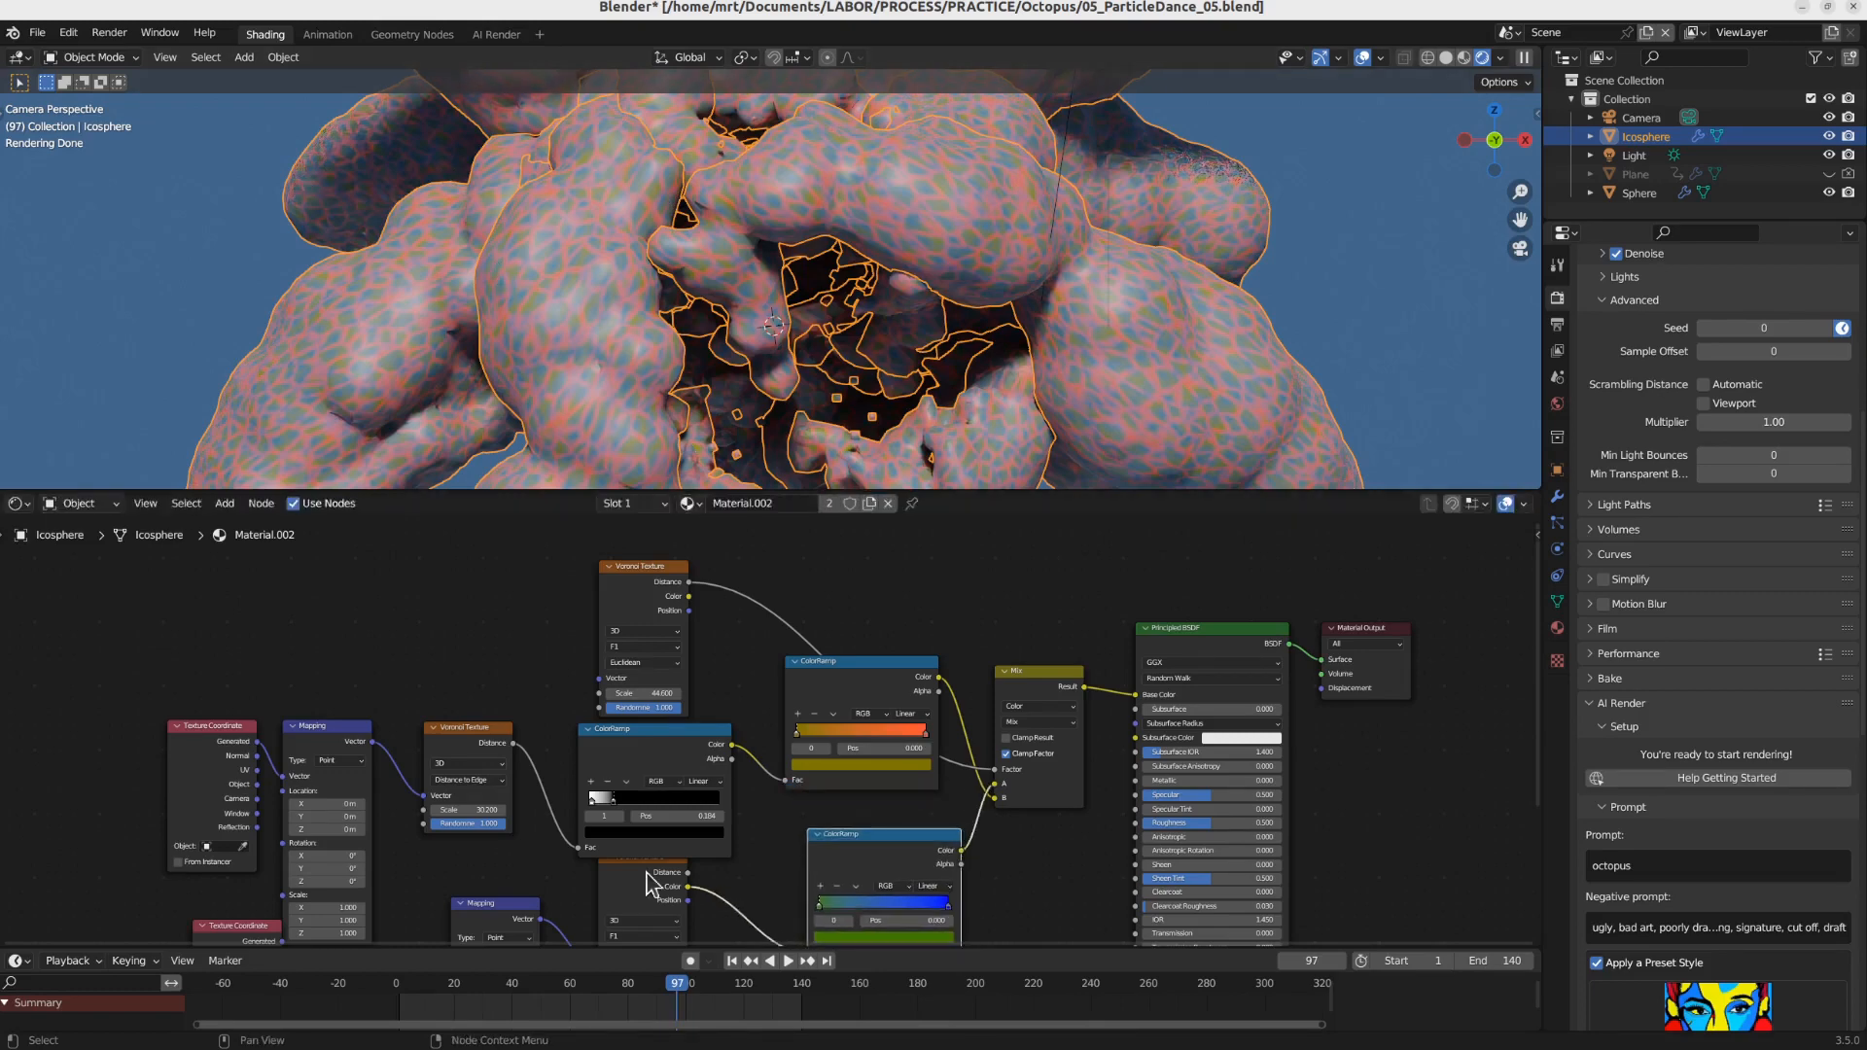
# Step: Arrange the lower Voronoi Texture and green-blue ColorRamp nodes clear of the upper row of nodes
pyautogui.moveTo(608, 882); pyautogui.dragTo(683, 753, button='middle')
pyautogui.moveTo(688, 765); pyautogui.dragTo(729, 810)
pyautogui.moveTo(913, 802); pyautogui.dragTo(887, 792)
pyautogui.moveTo(1095, 715); pyautogui.dragTo(1090, 797, button='middle')
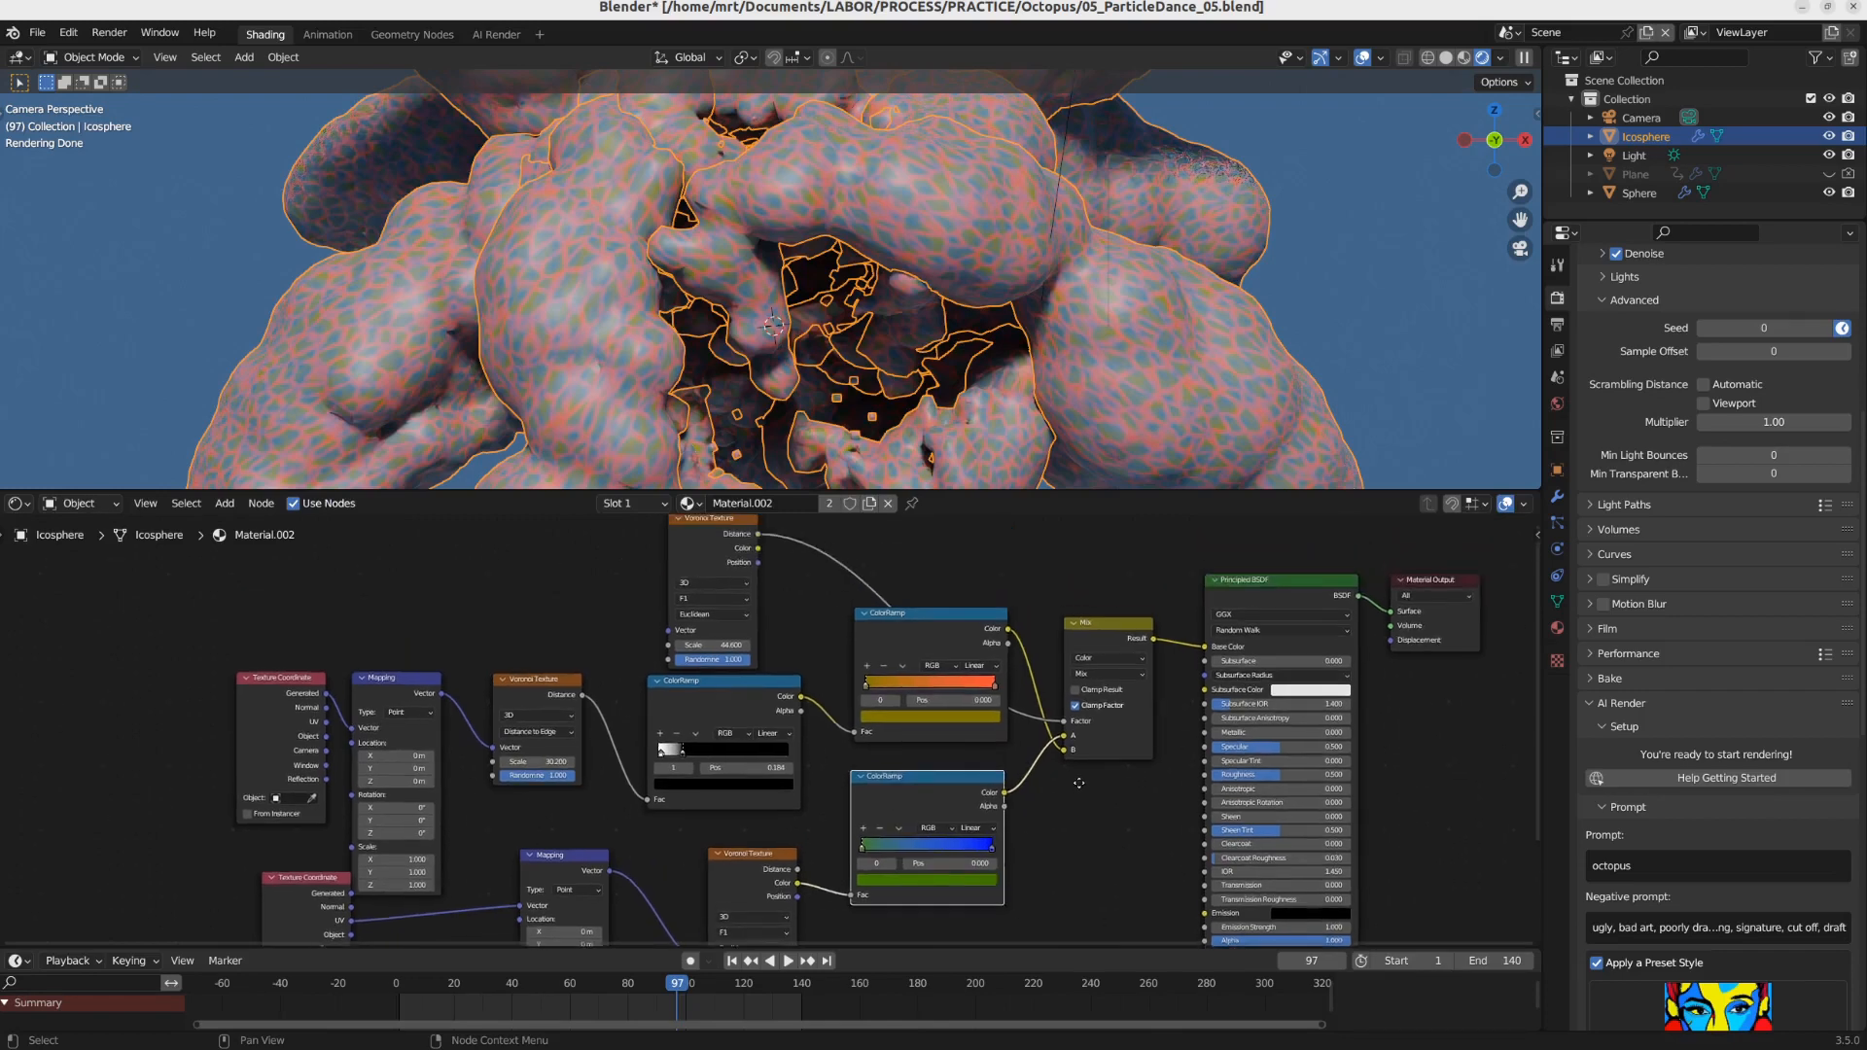
pyautogui.scroll(1, 1013, 759)
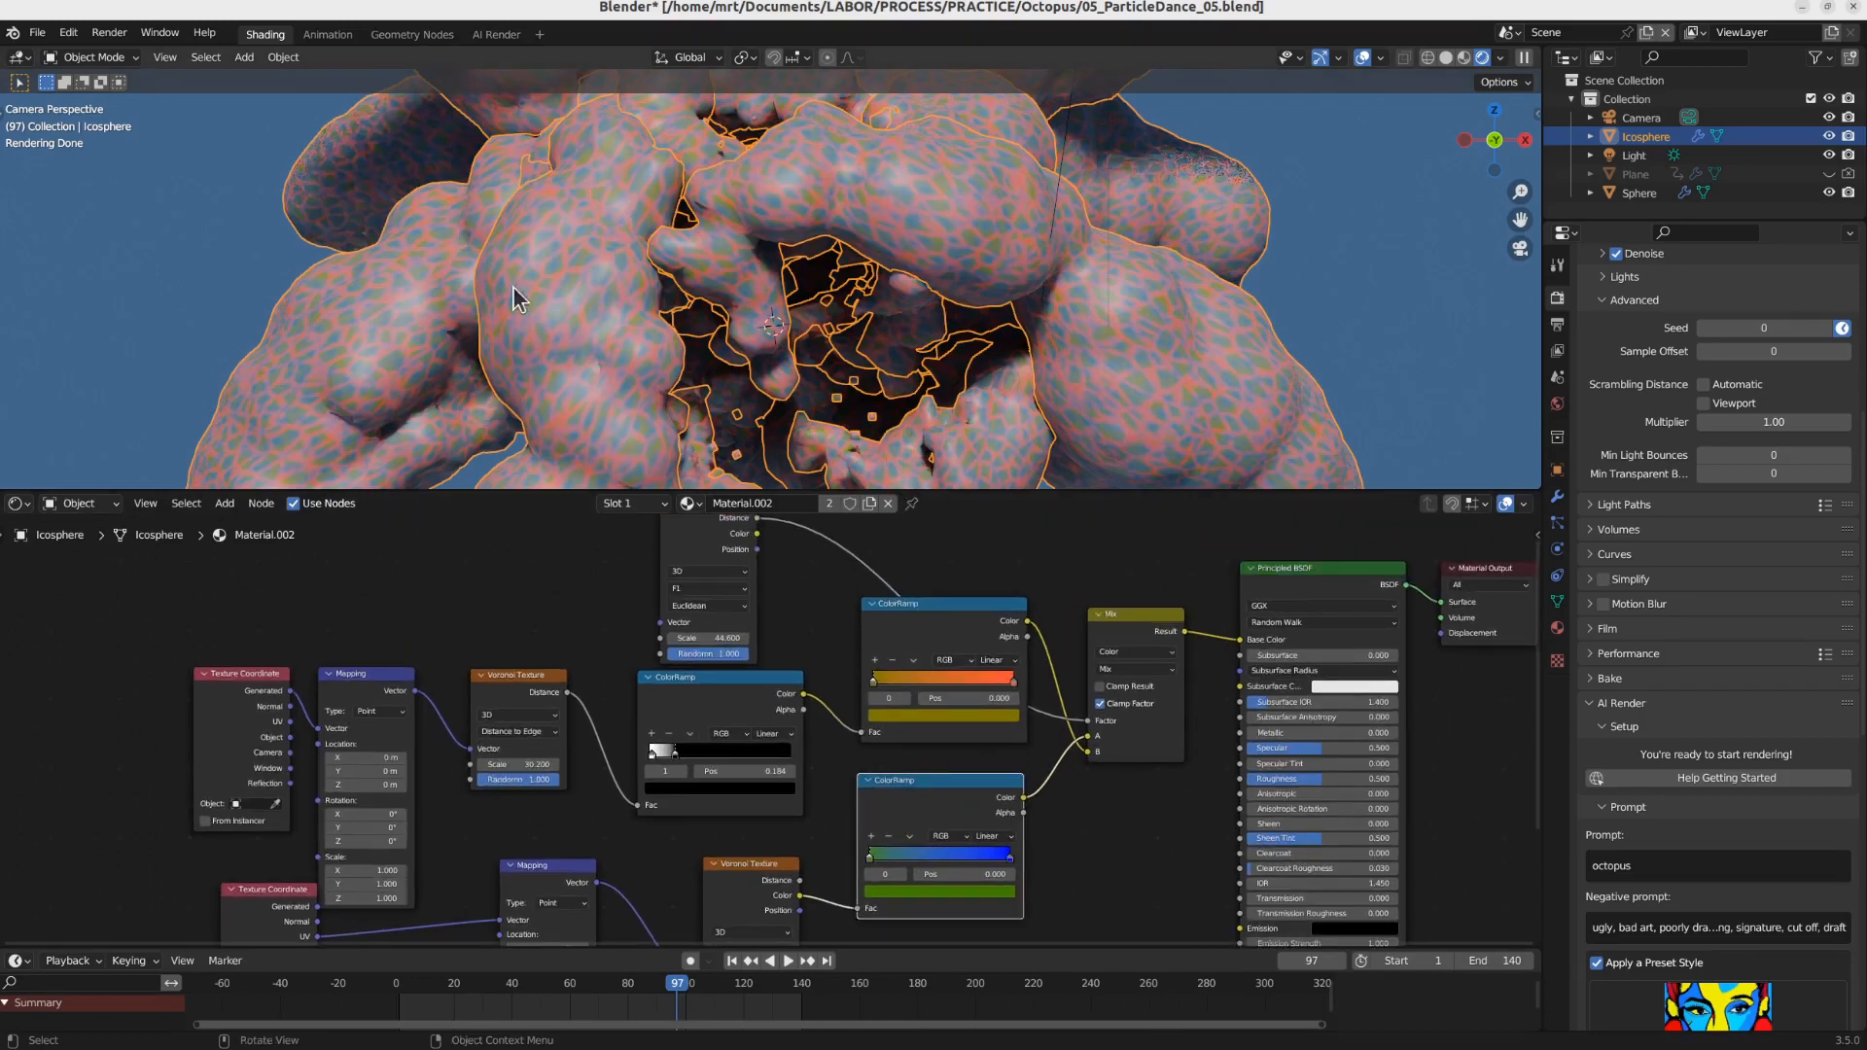
pyautogui.moveTo(759, 850); pyautogui.dragTo(721, 757, button='middle')
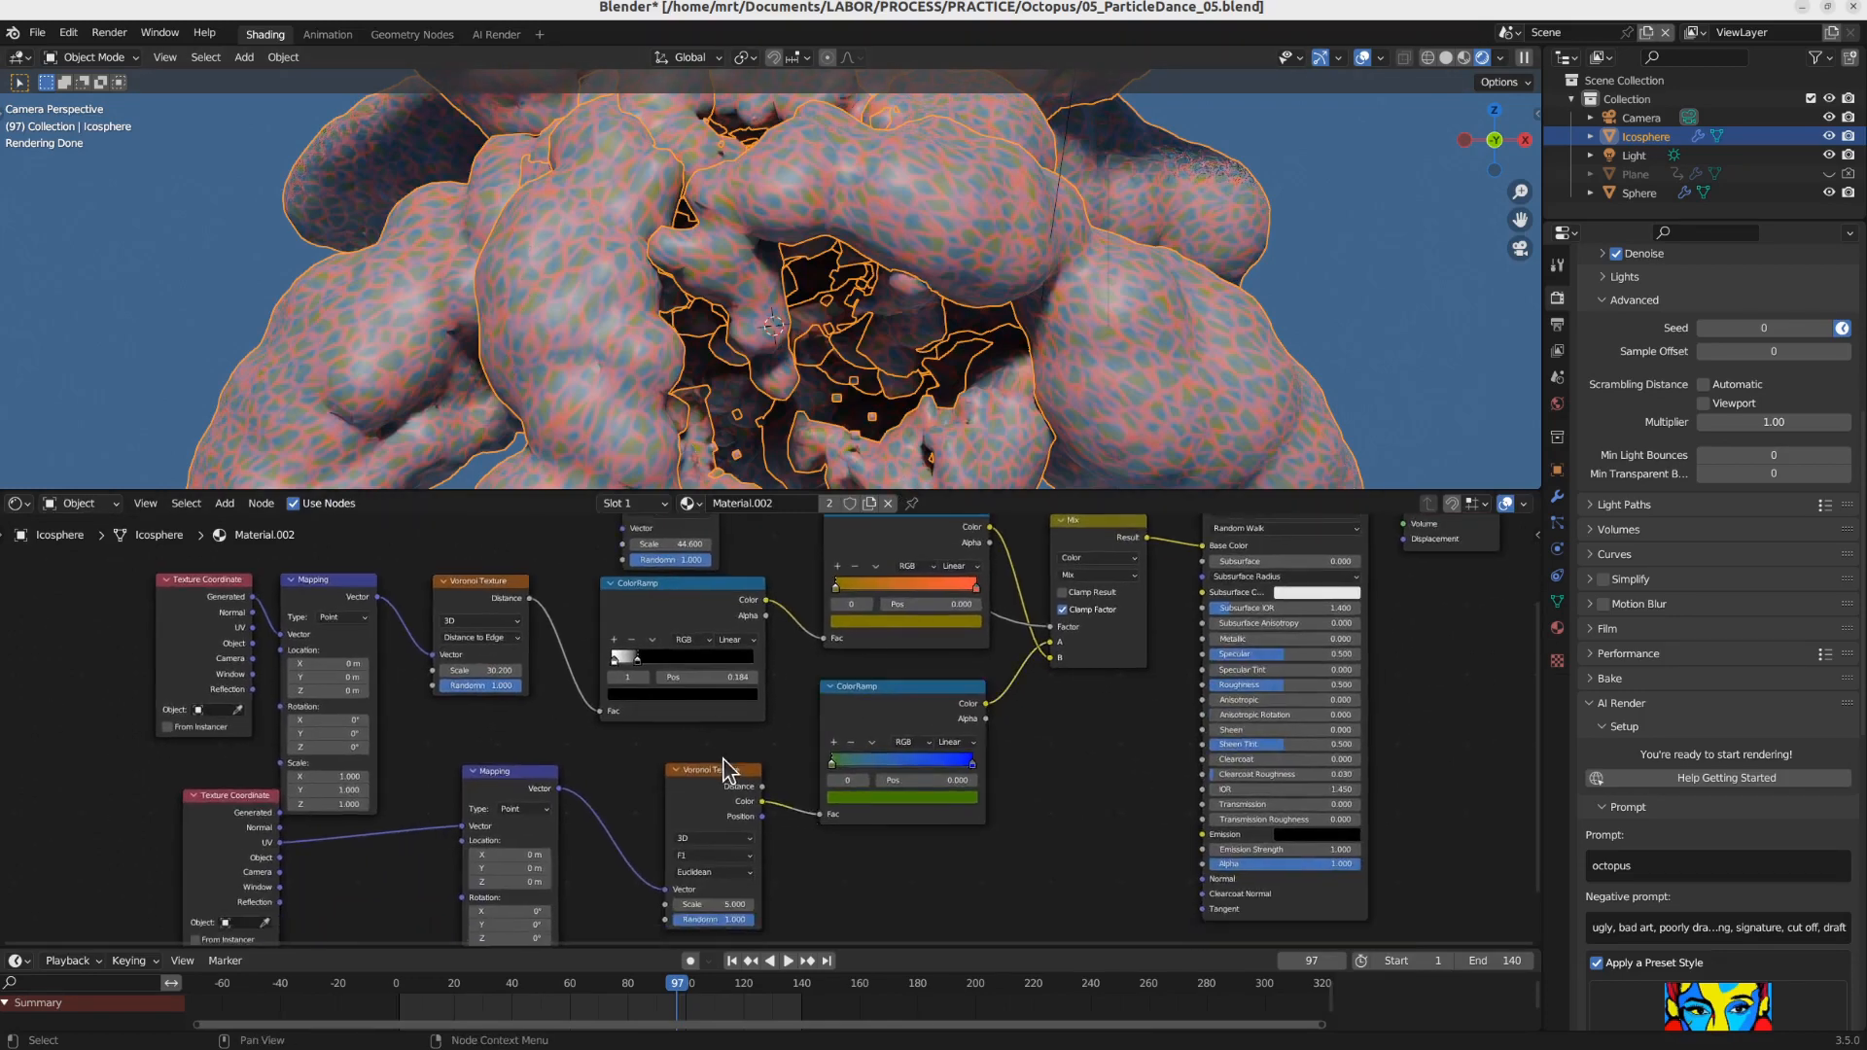
pyautogui.click(737, 820)
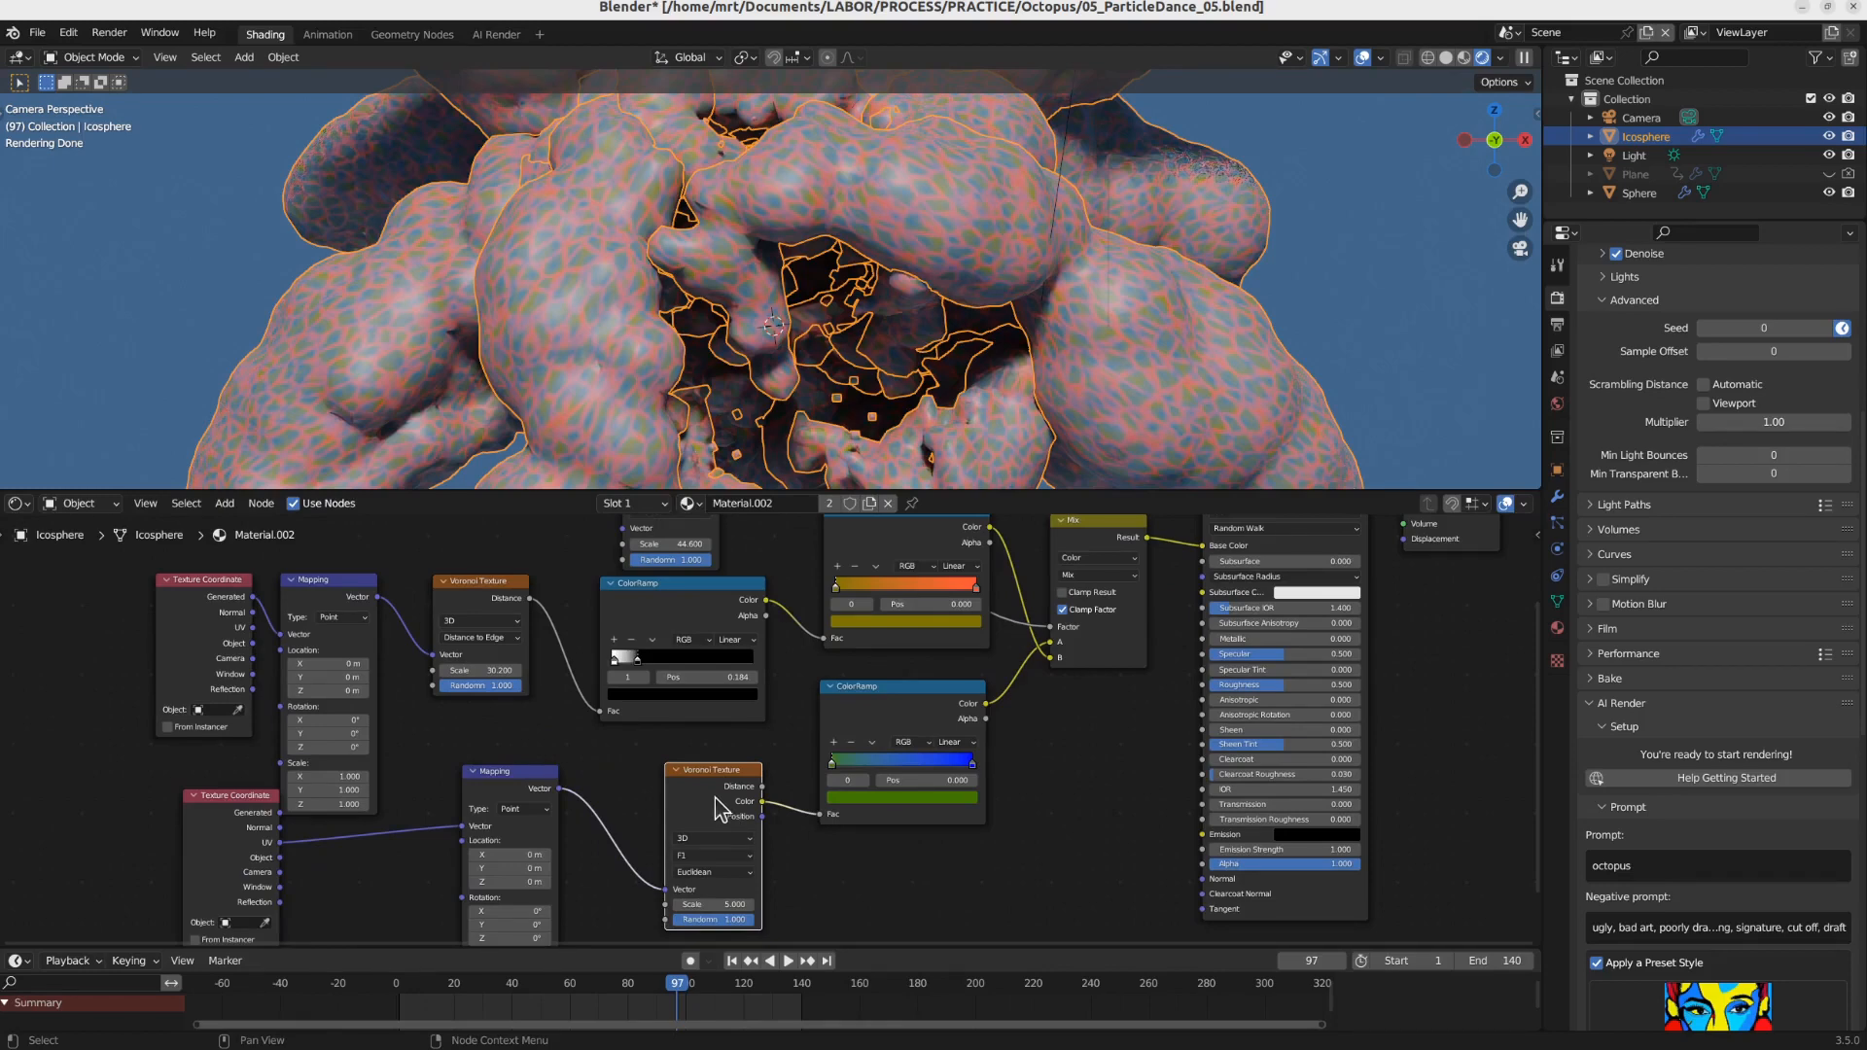
pyautogui.moveTo(702, 778); pyautogui.dragTo(675, 760)
pyautogui.scroll(-3, 762, 724)
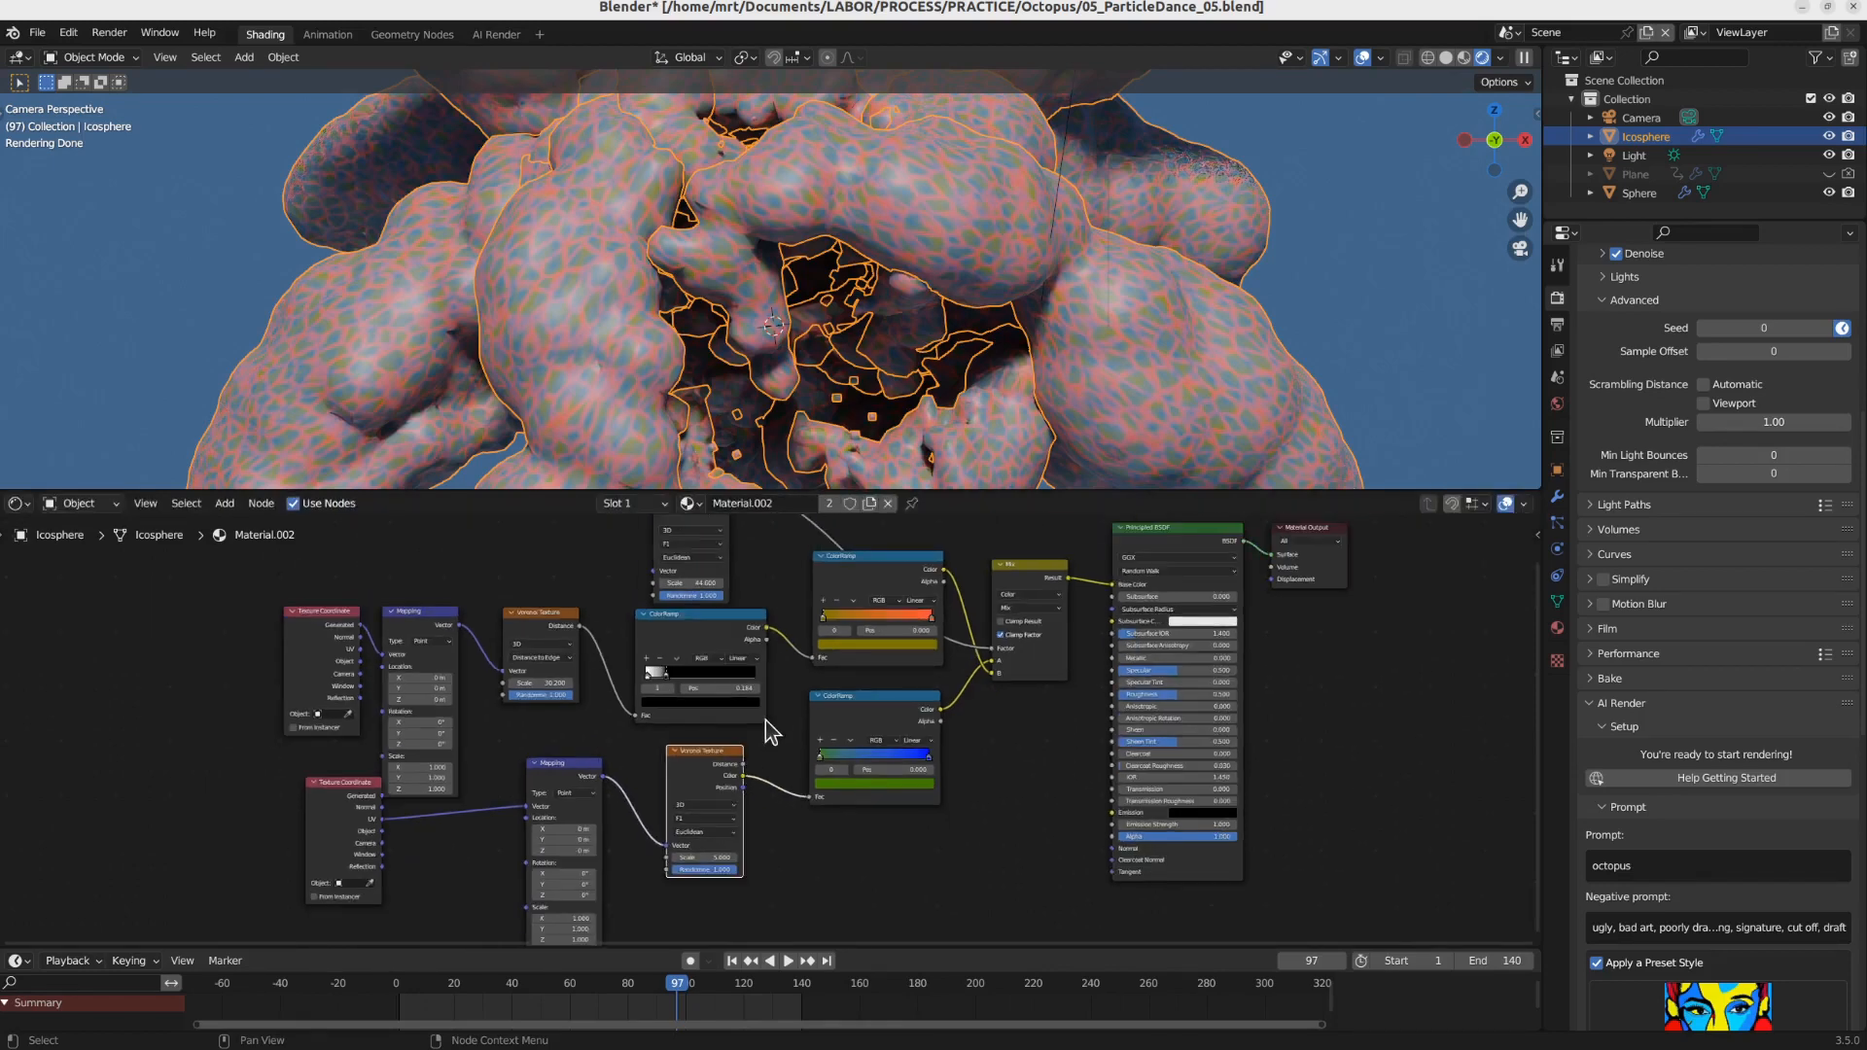
pyautogui.moveTo(780, 711); pyautogui.dragTo(760, 766, button='middle')
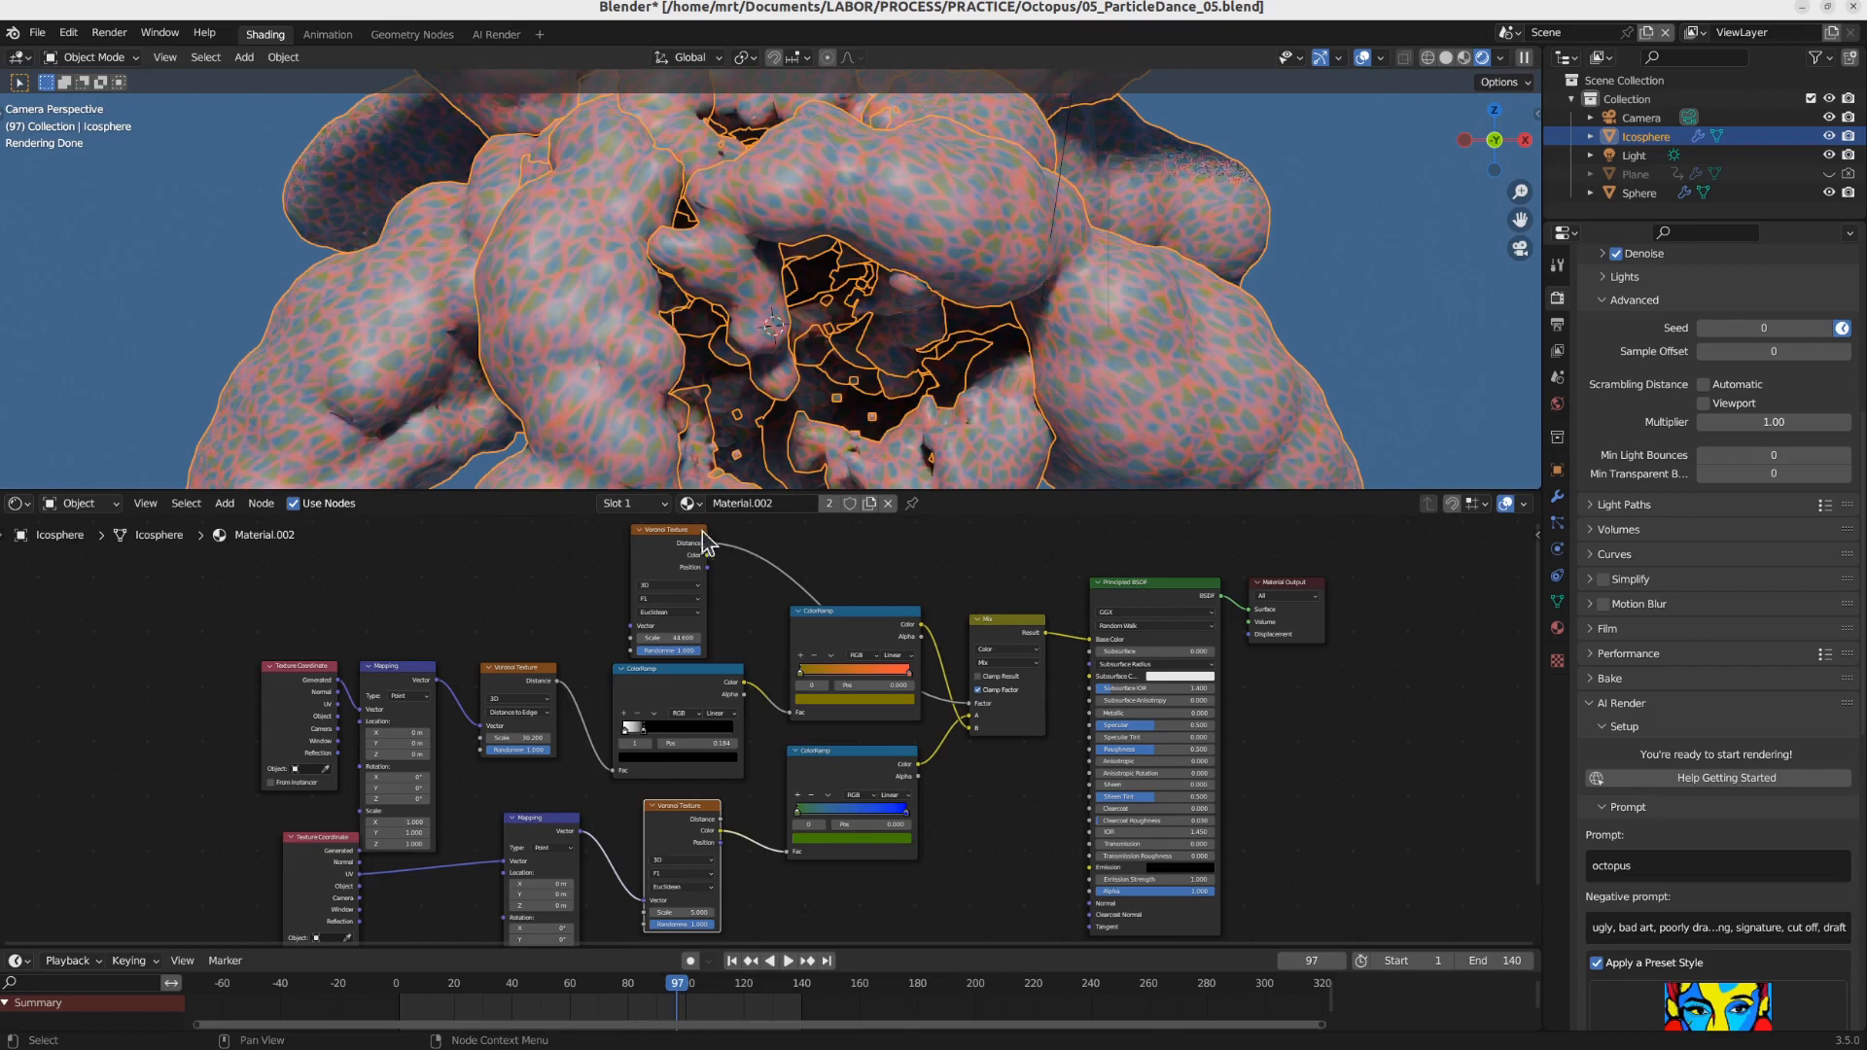
# Step: Rename the Icosphere's material as "octopus skin"
pyautogui.click(764, 509)
pyautogui.write('octopus skin')
pyautogui.press('Return')
# Step: Switch to Scene.001 and assign the octopus skin material in the octopus's Set Material geometry node
pyautogui.click(1507, 32)
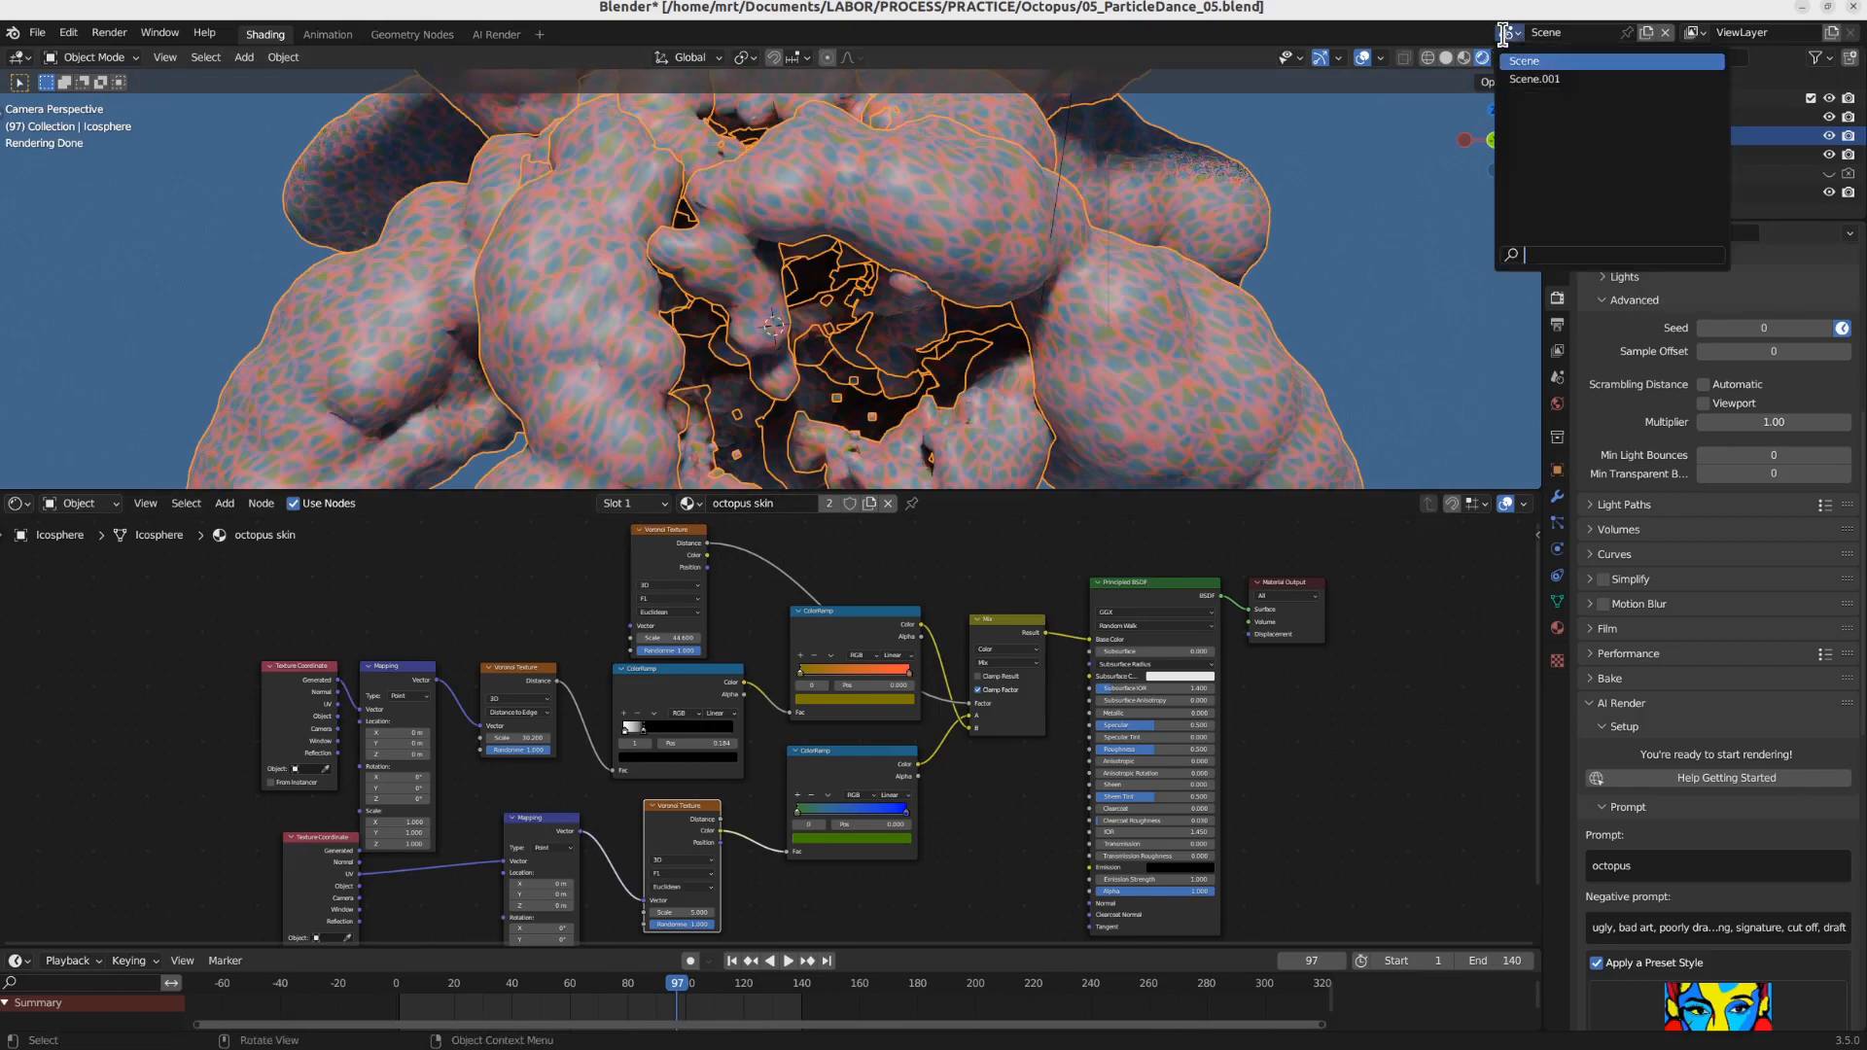
pyautogui.click(1531, 79)
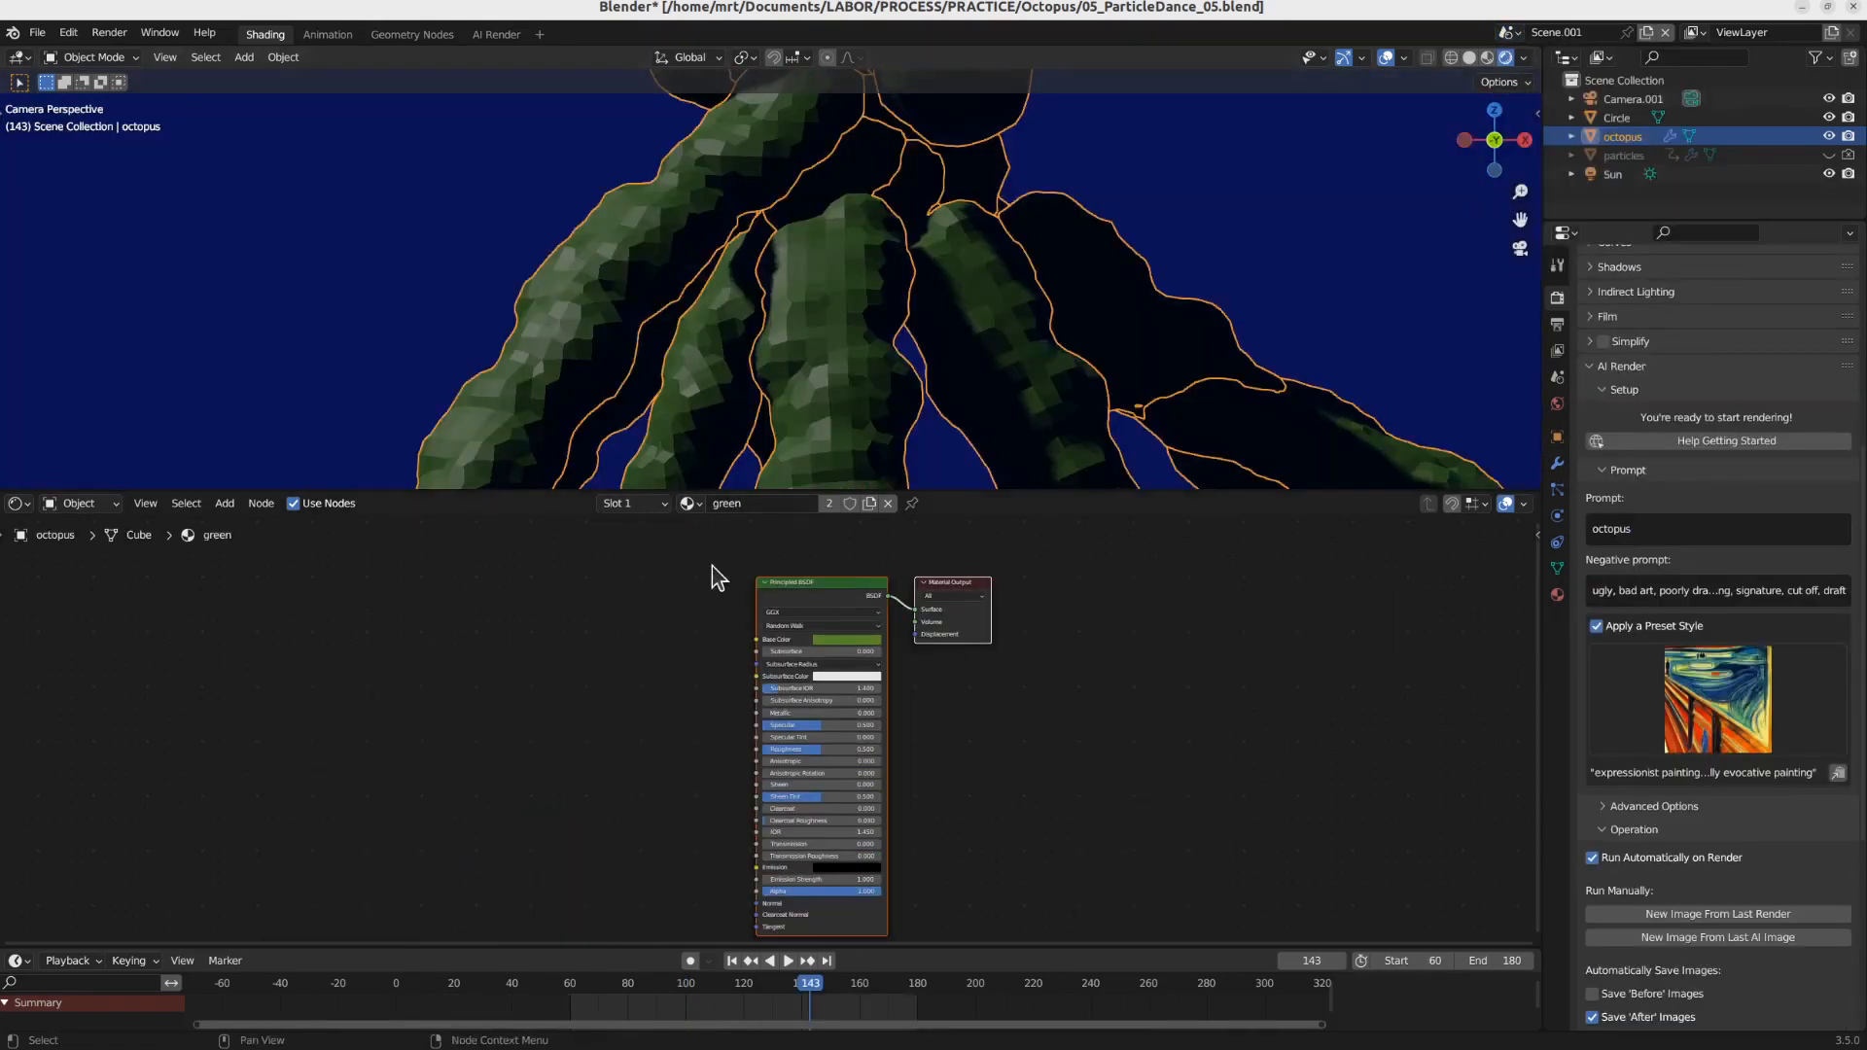
pyautogui.click(426, 35)
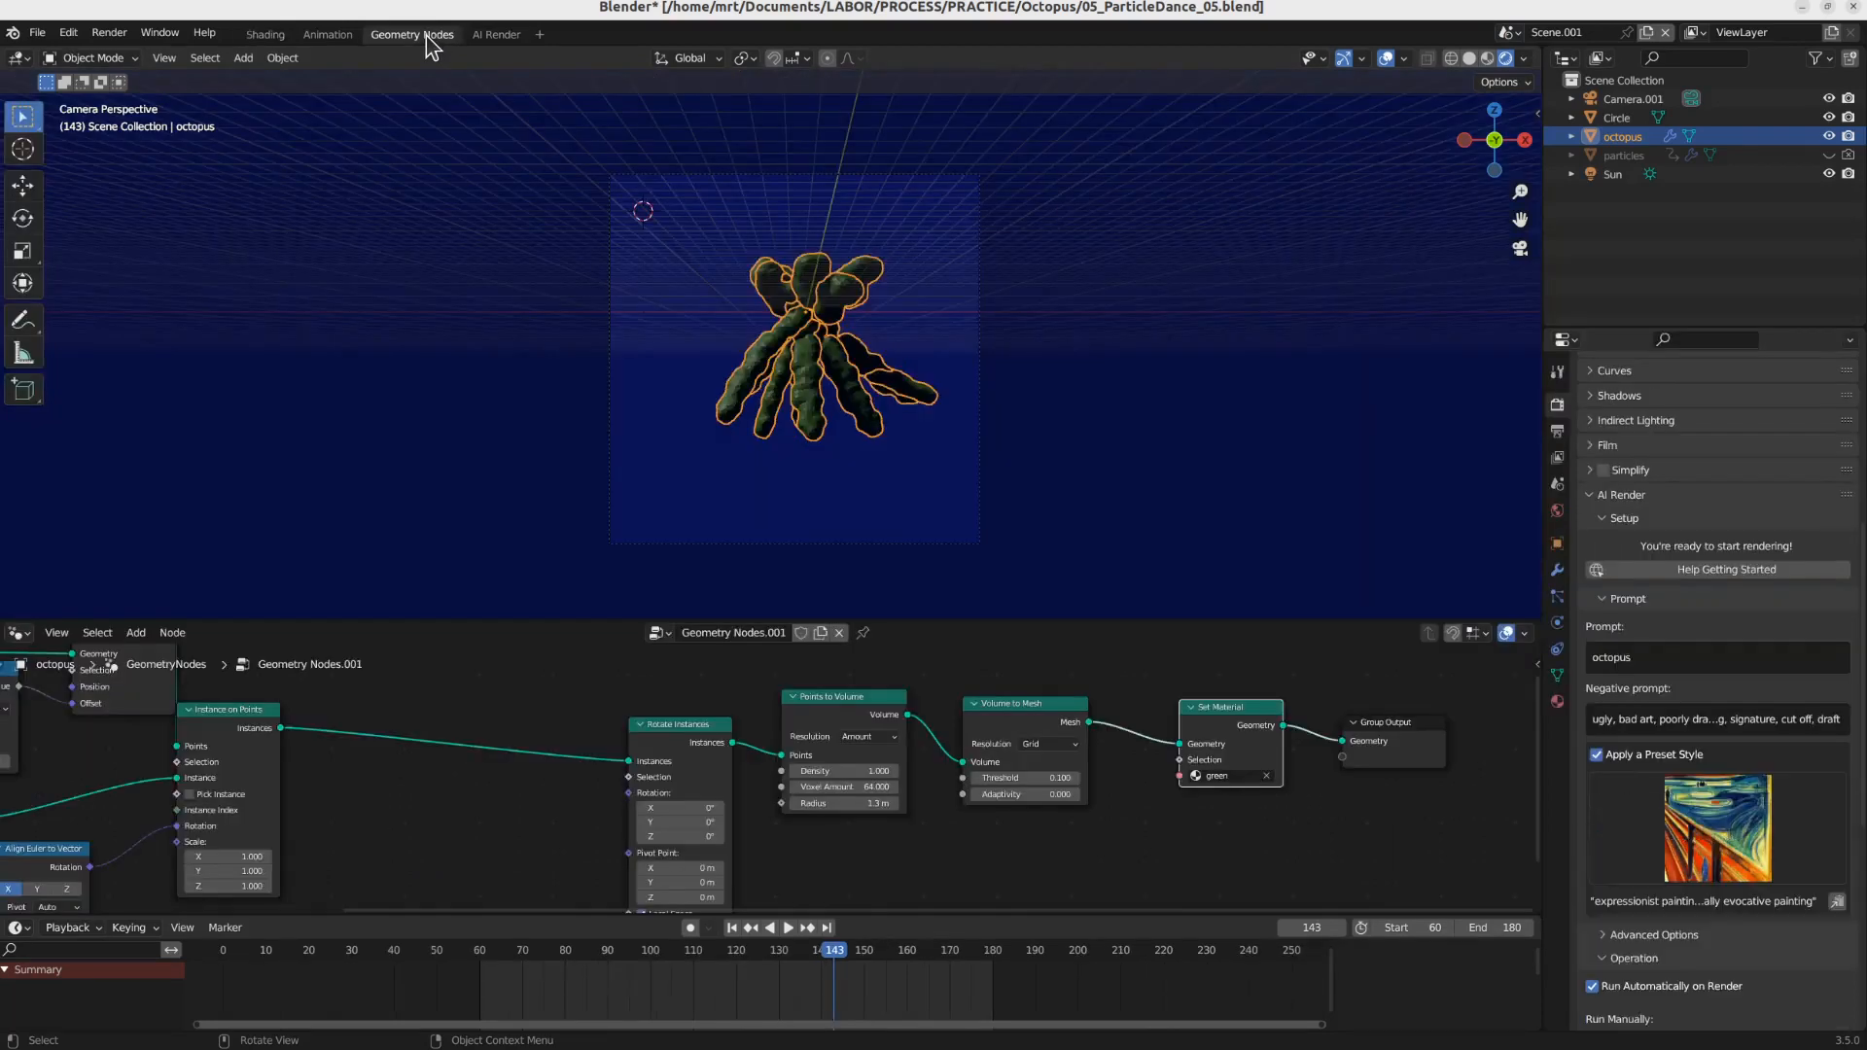
pyautogui.click(1231, 780)
pyautogui.click(1272, 834)
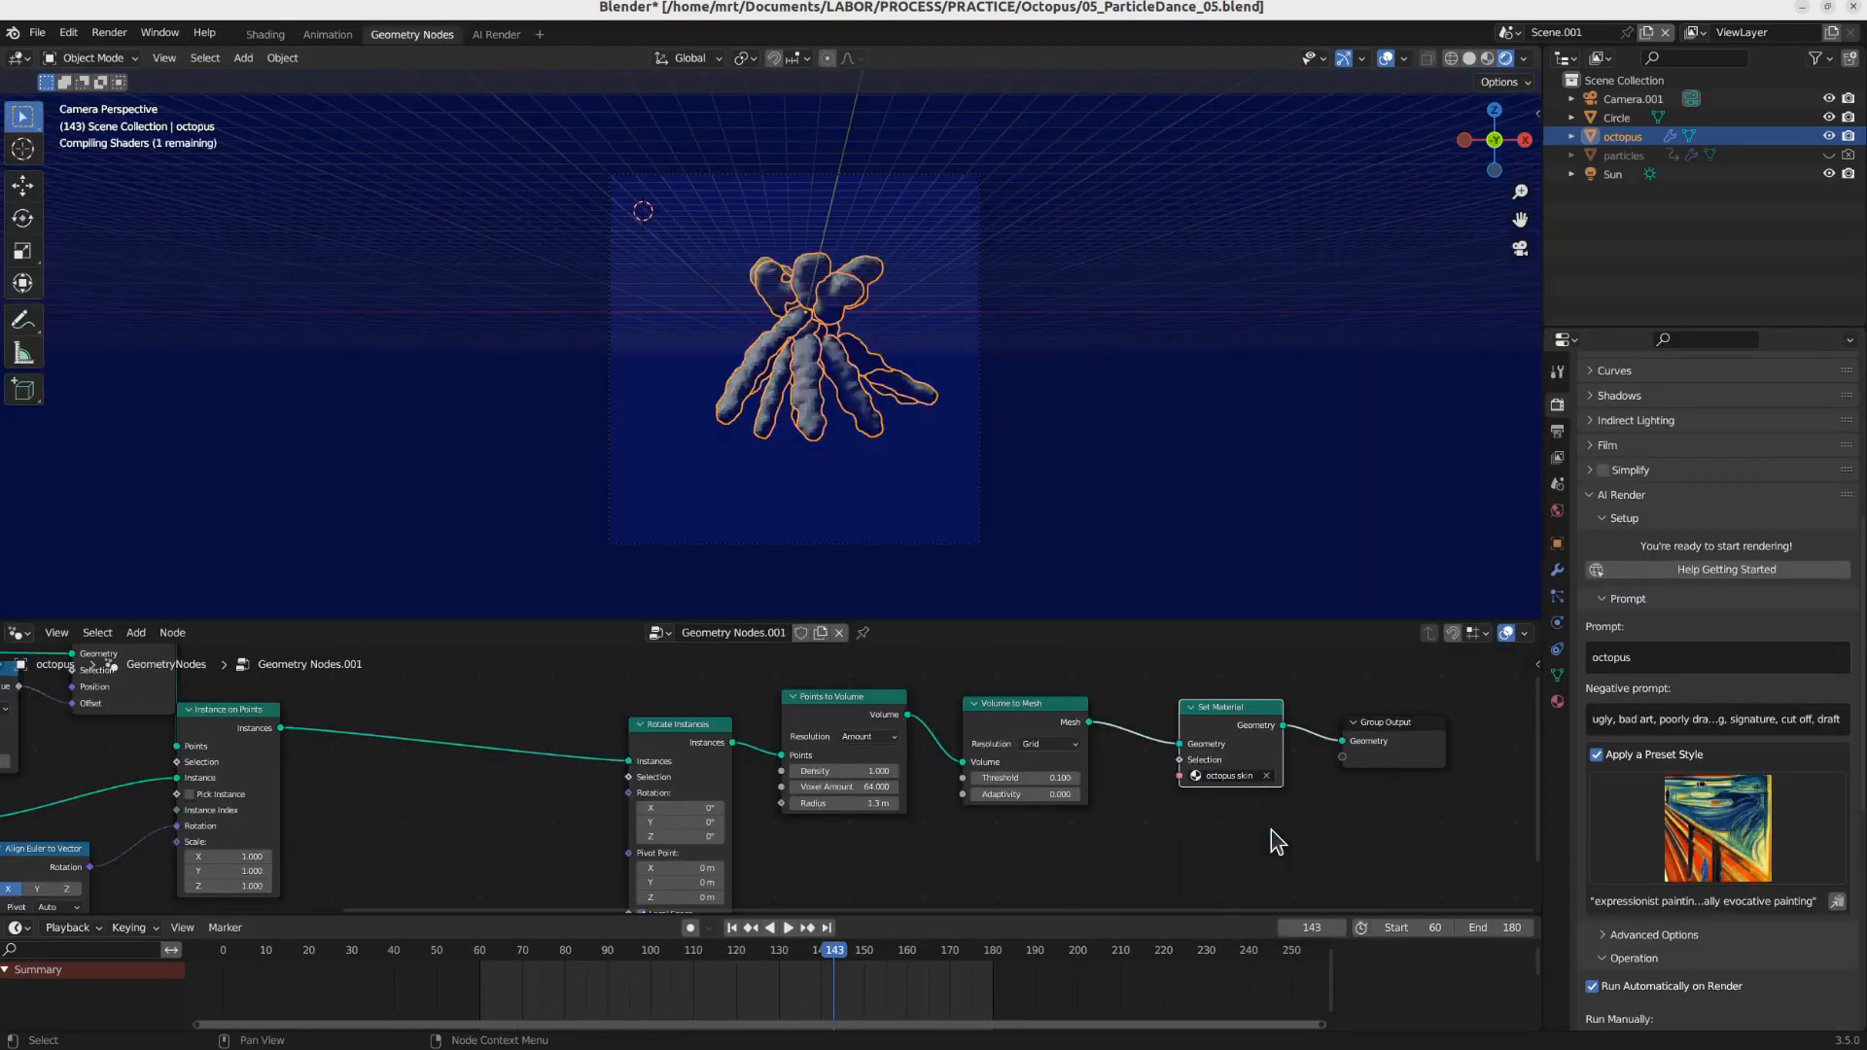
# Step: Insert a Set Shade Smooth node between the octophus tree's Set Material and Group Output nodes
pyautogui.scroll(4, 836, 408)
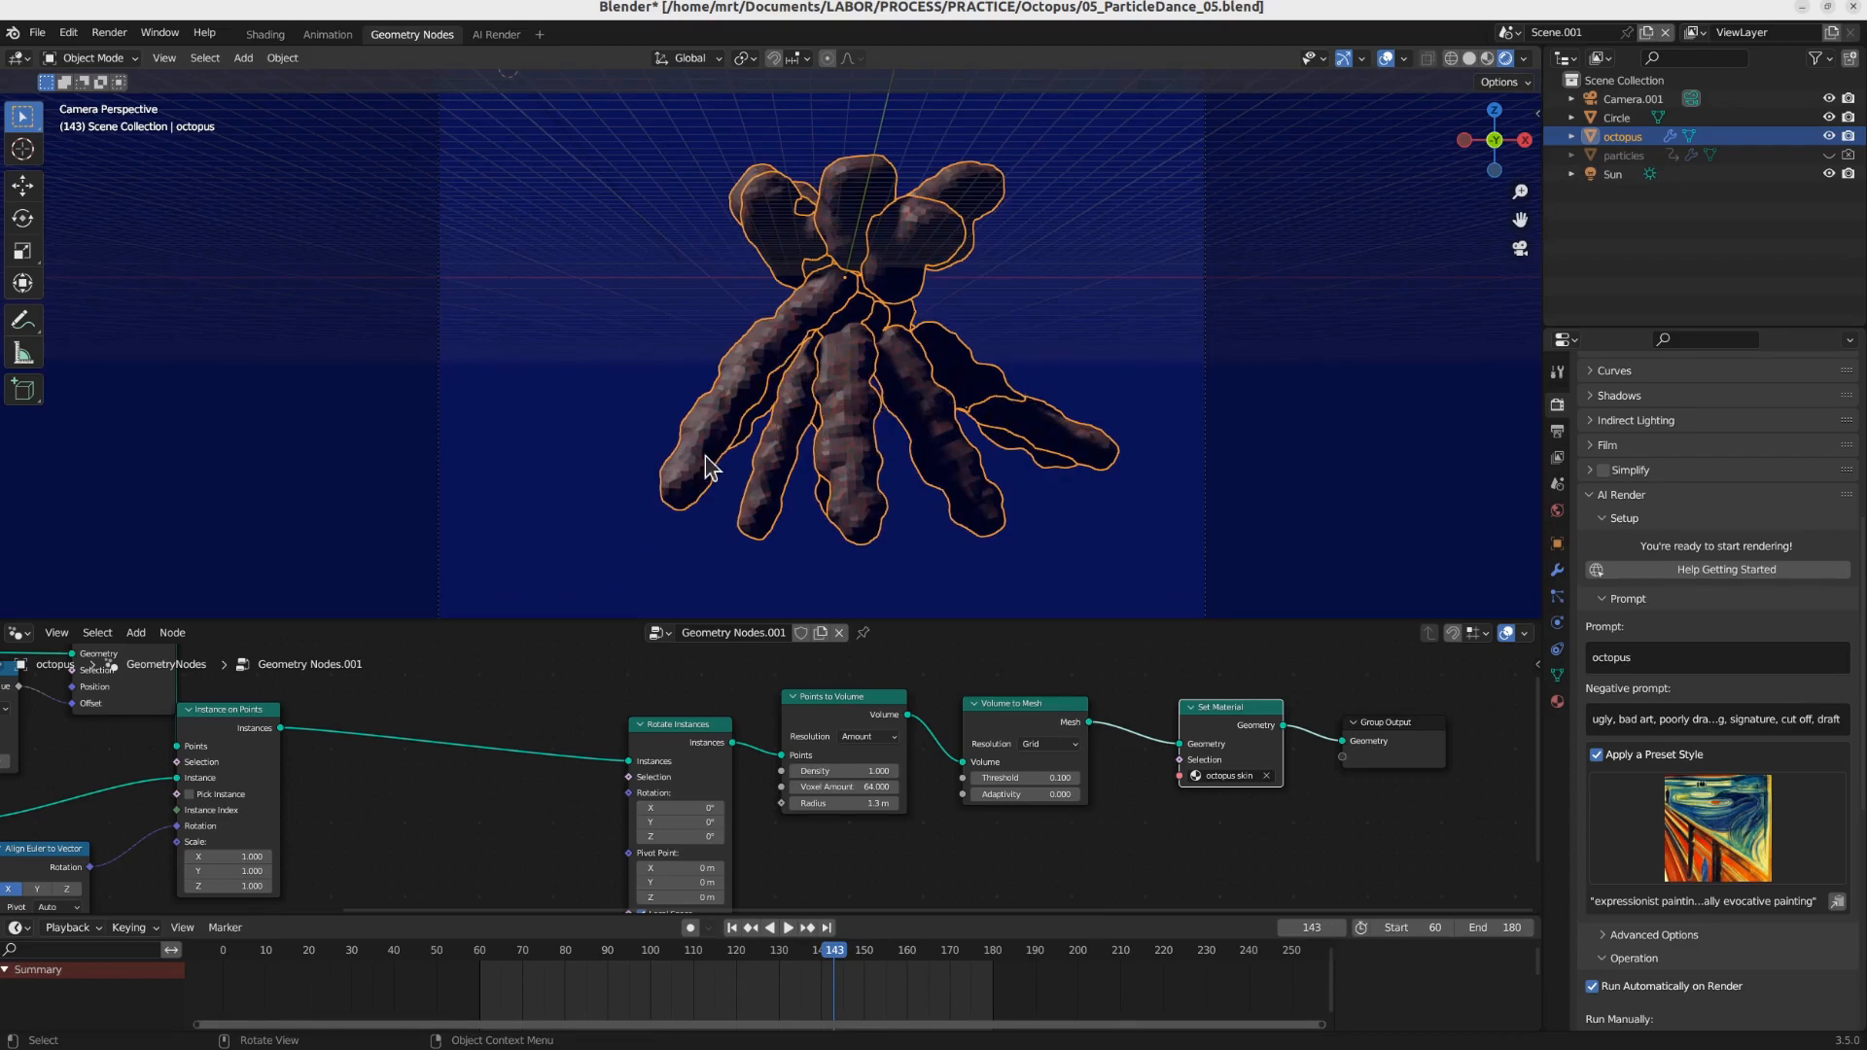
pyautogui.scroll(3, 768, 389)
pyautogui.moveTo(1414, 728); pyautogui.dragTo(1192, 747, button='middle')
pyautogui.moveTo(1192, 747); pyautogui.dragTo(1252, 747)
pyautogui.hotkey('shift', 'a')
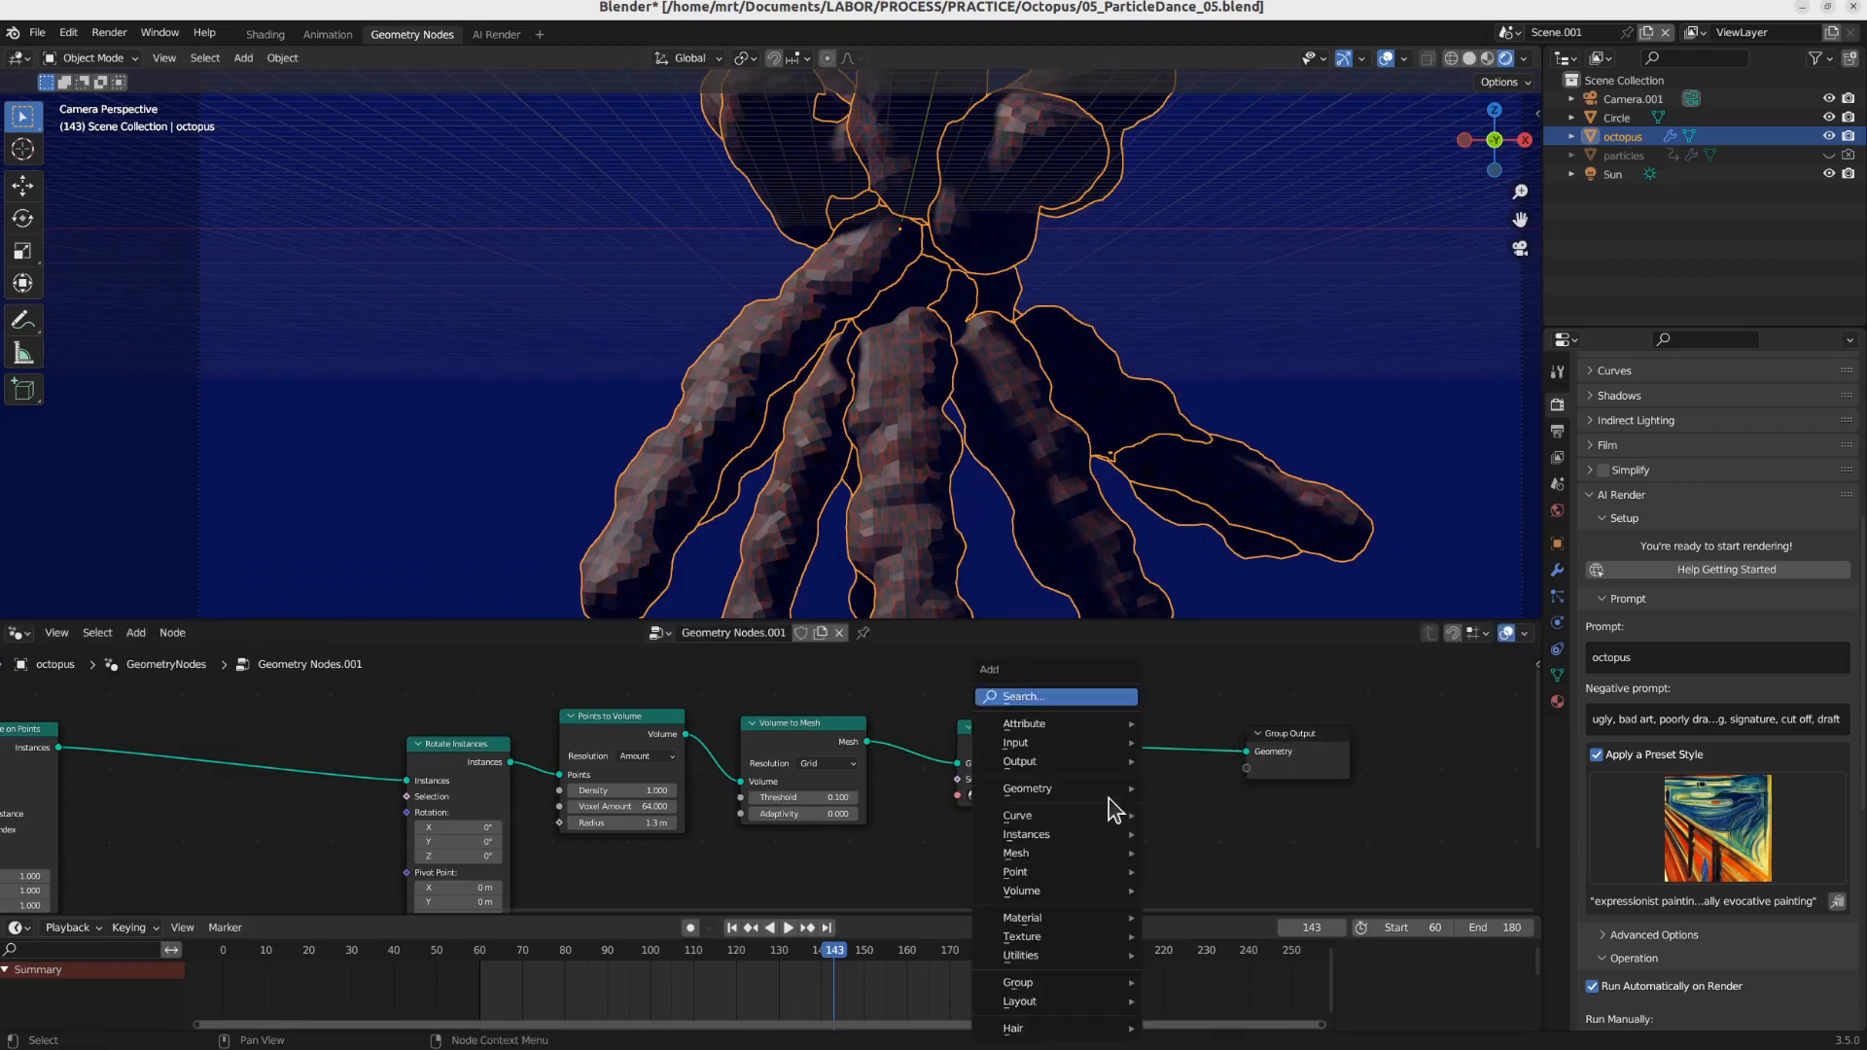
pyautogui.click(1056, 697)
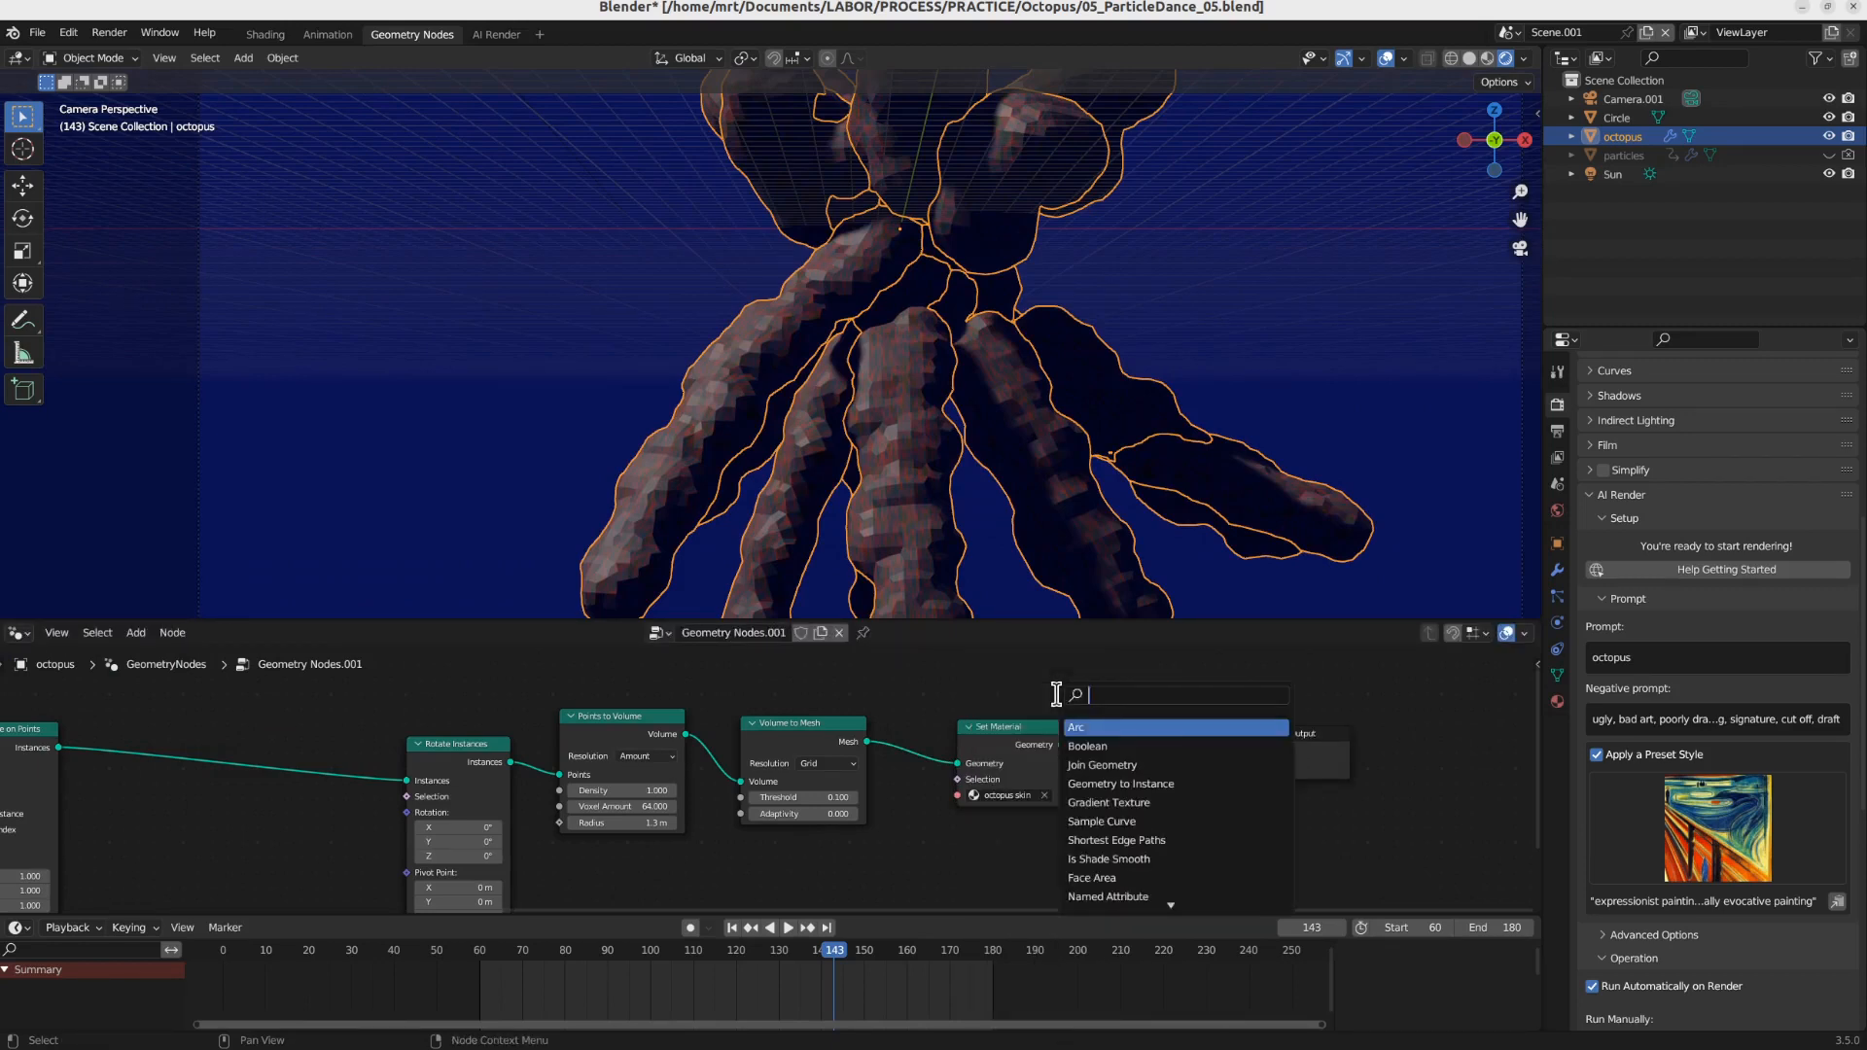
pyautogui.write('smoo')
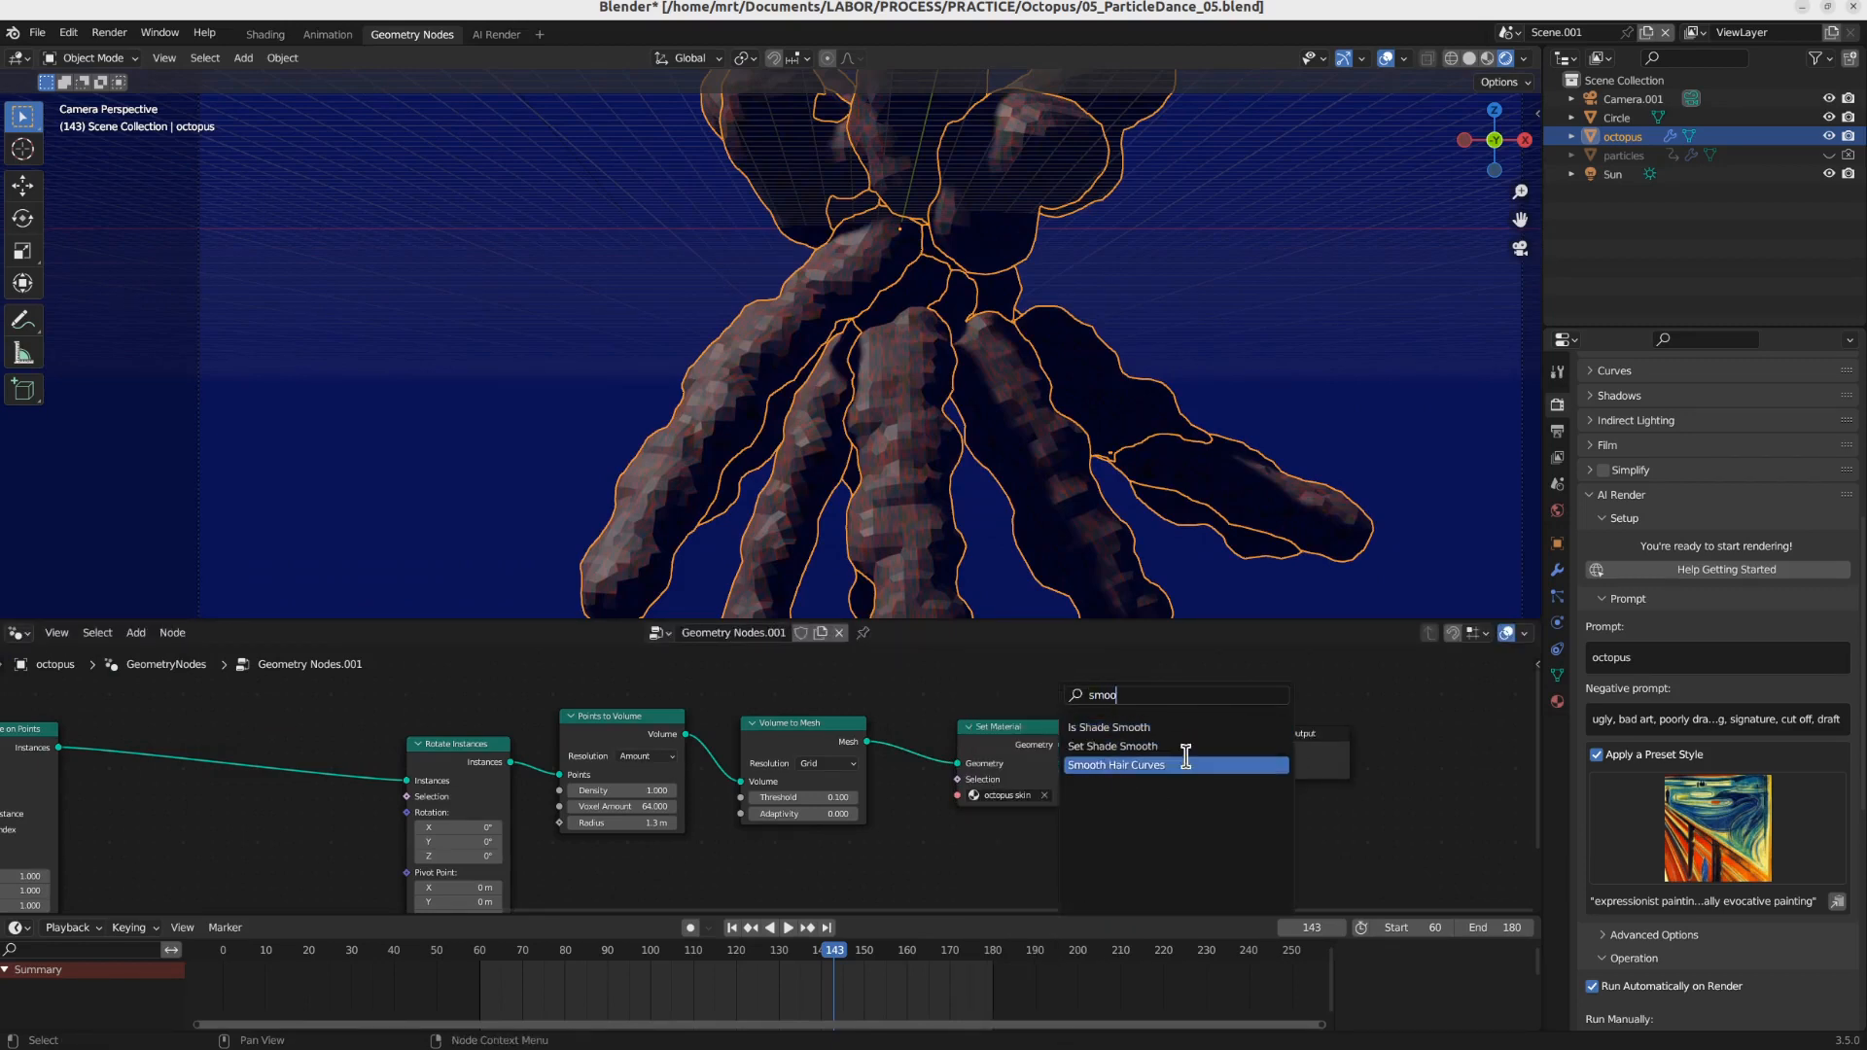
pyautogui.click(1157, 745)
pyautogui.click(1181, 744)
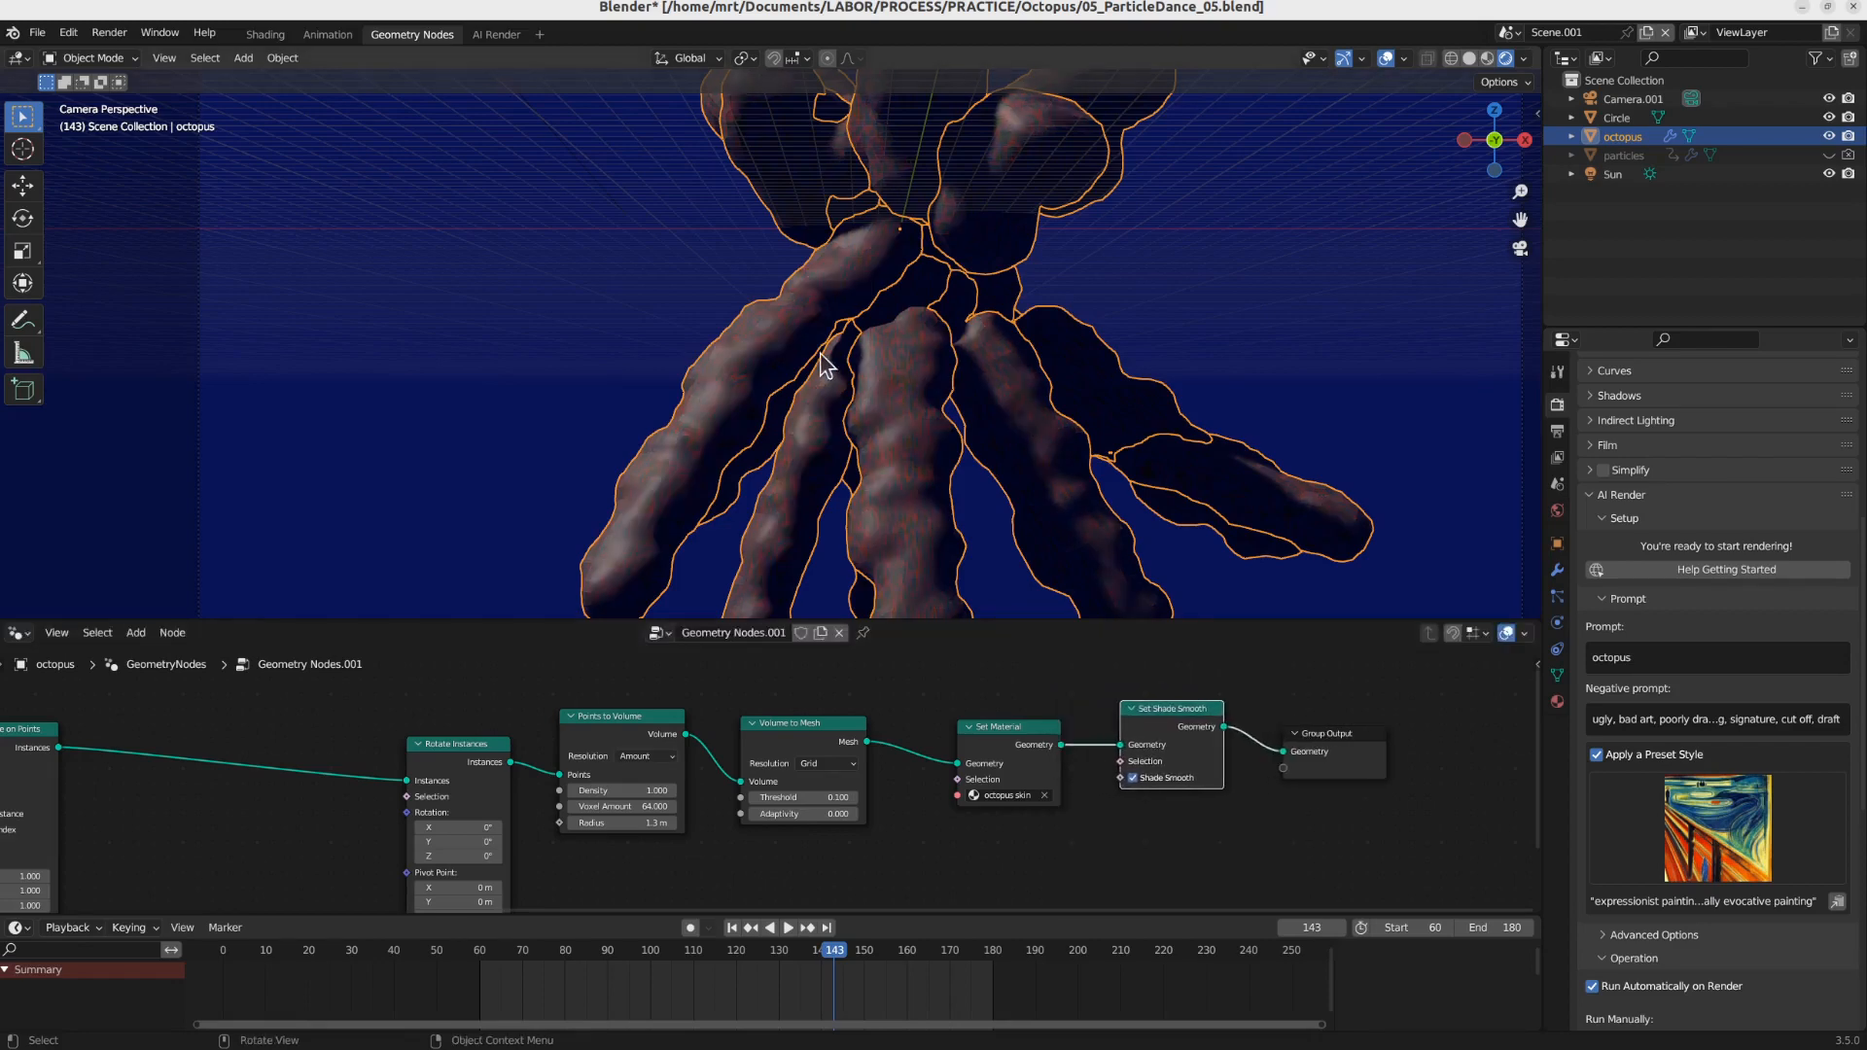
pyautogui.scroll(-3, 804, 428)
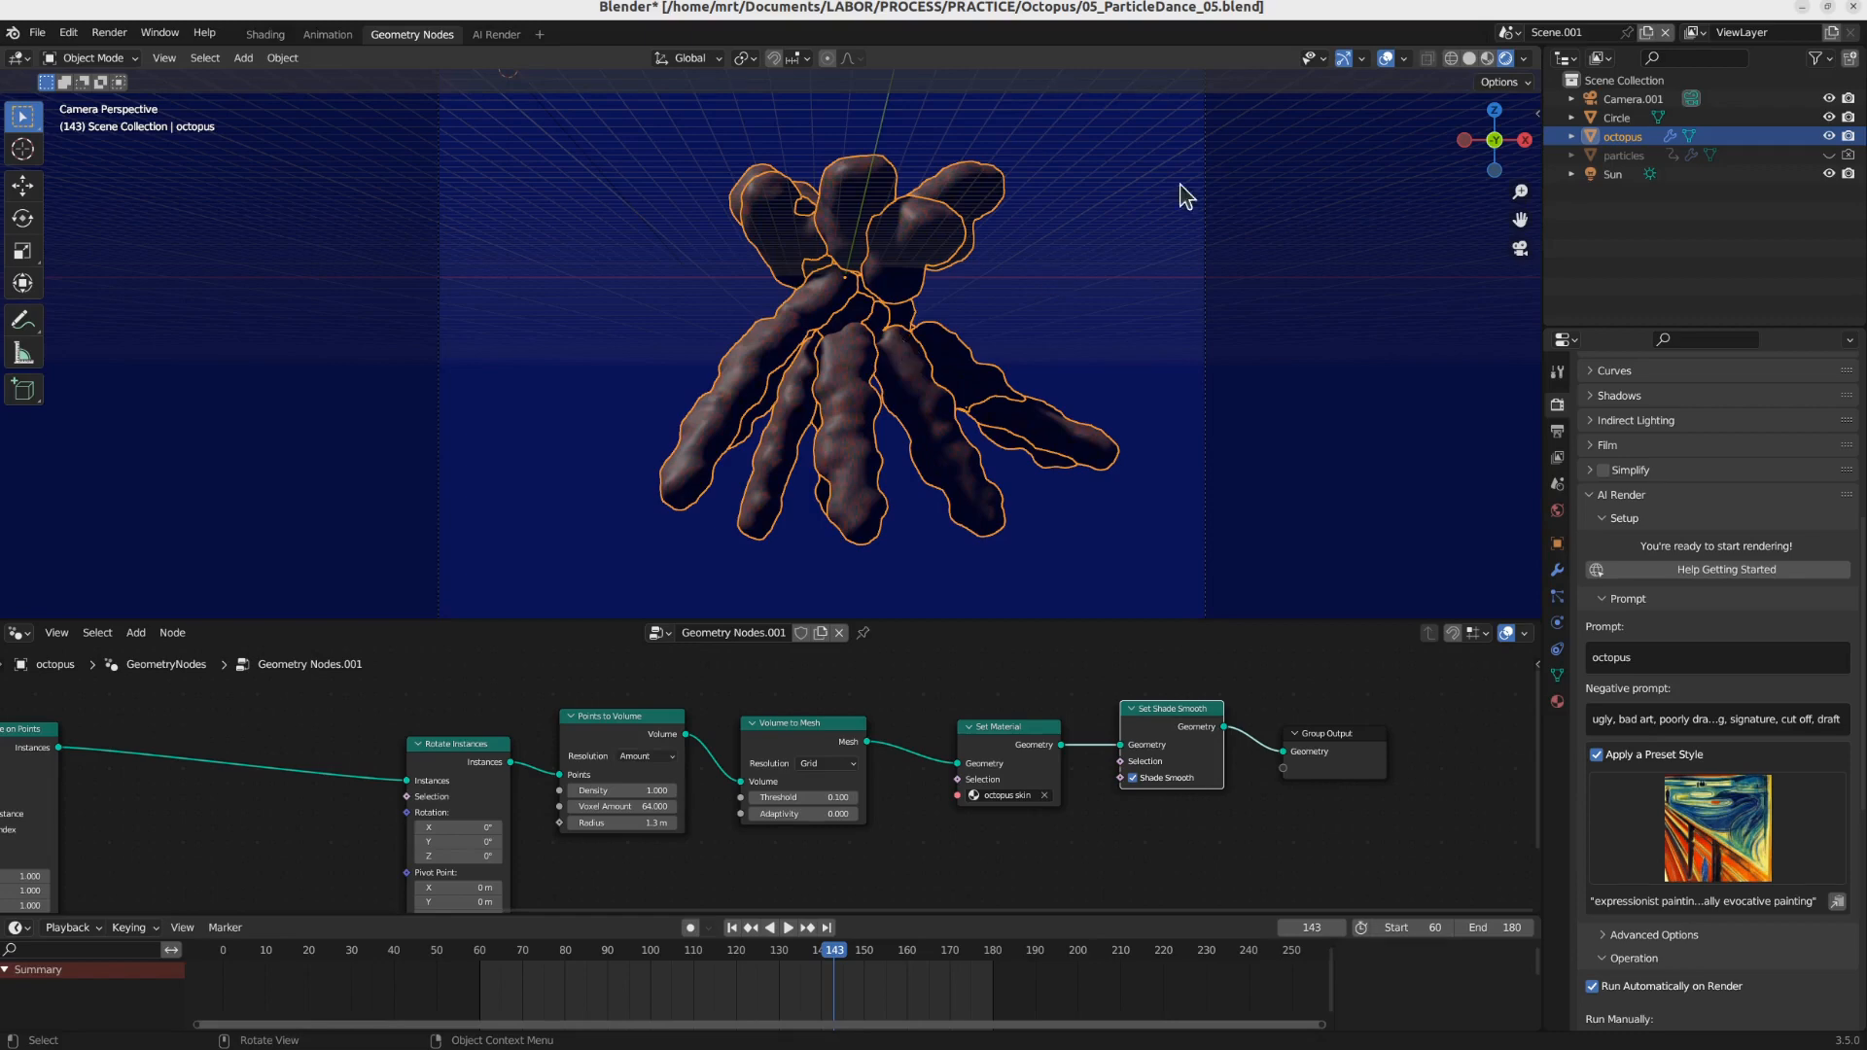
# Step: Switch to the first scene, Scene, and spread out the Icosphere tree's Position, Subtract and Multiply nodes
pyautogui.click(1506, 32)
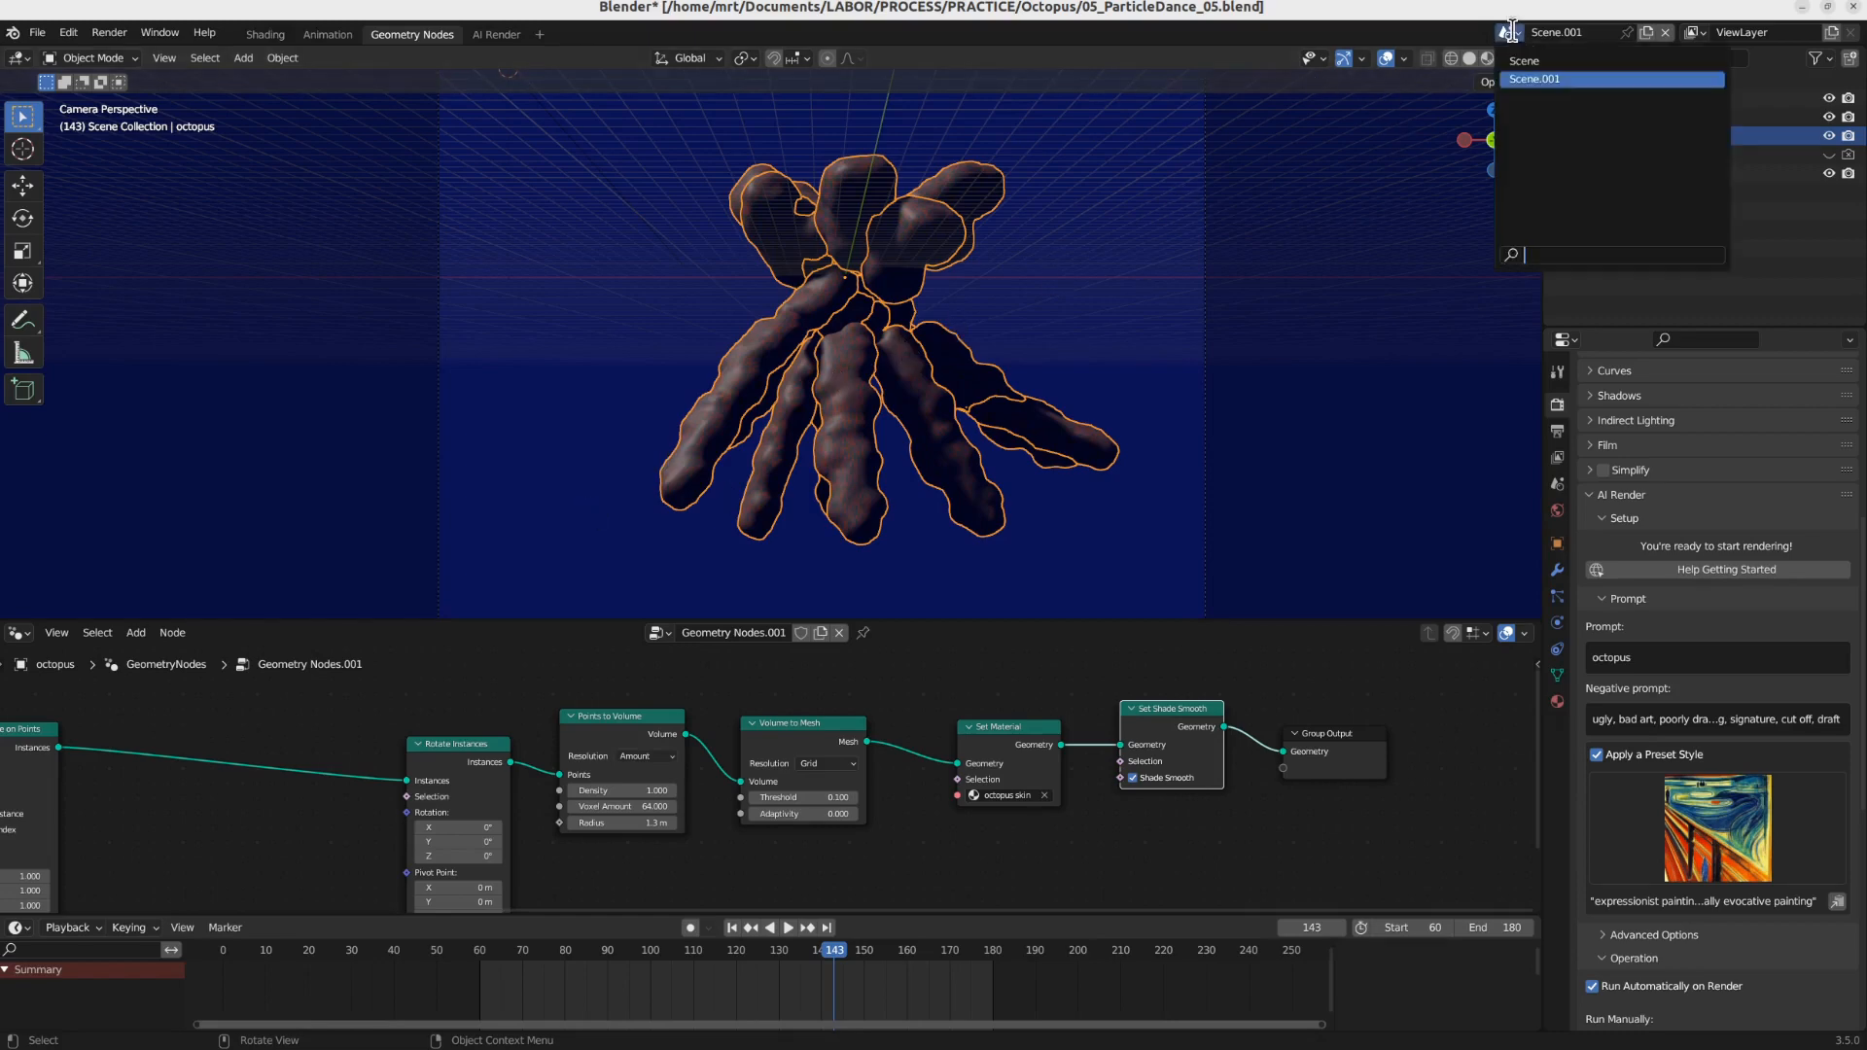
pyautogui.click(1556, 67)
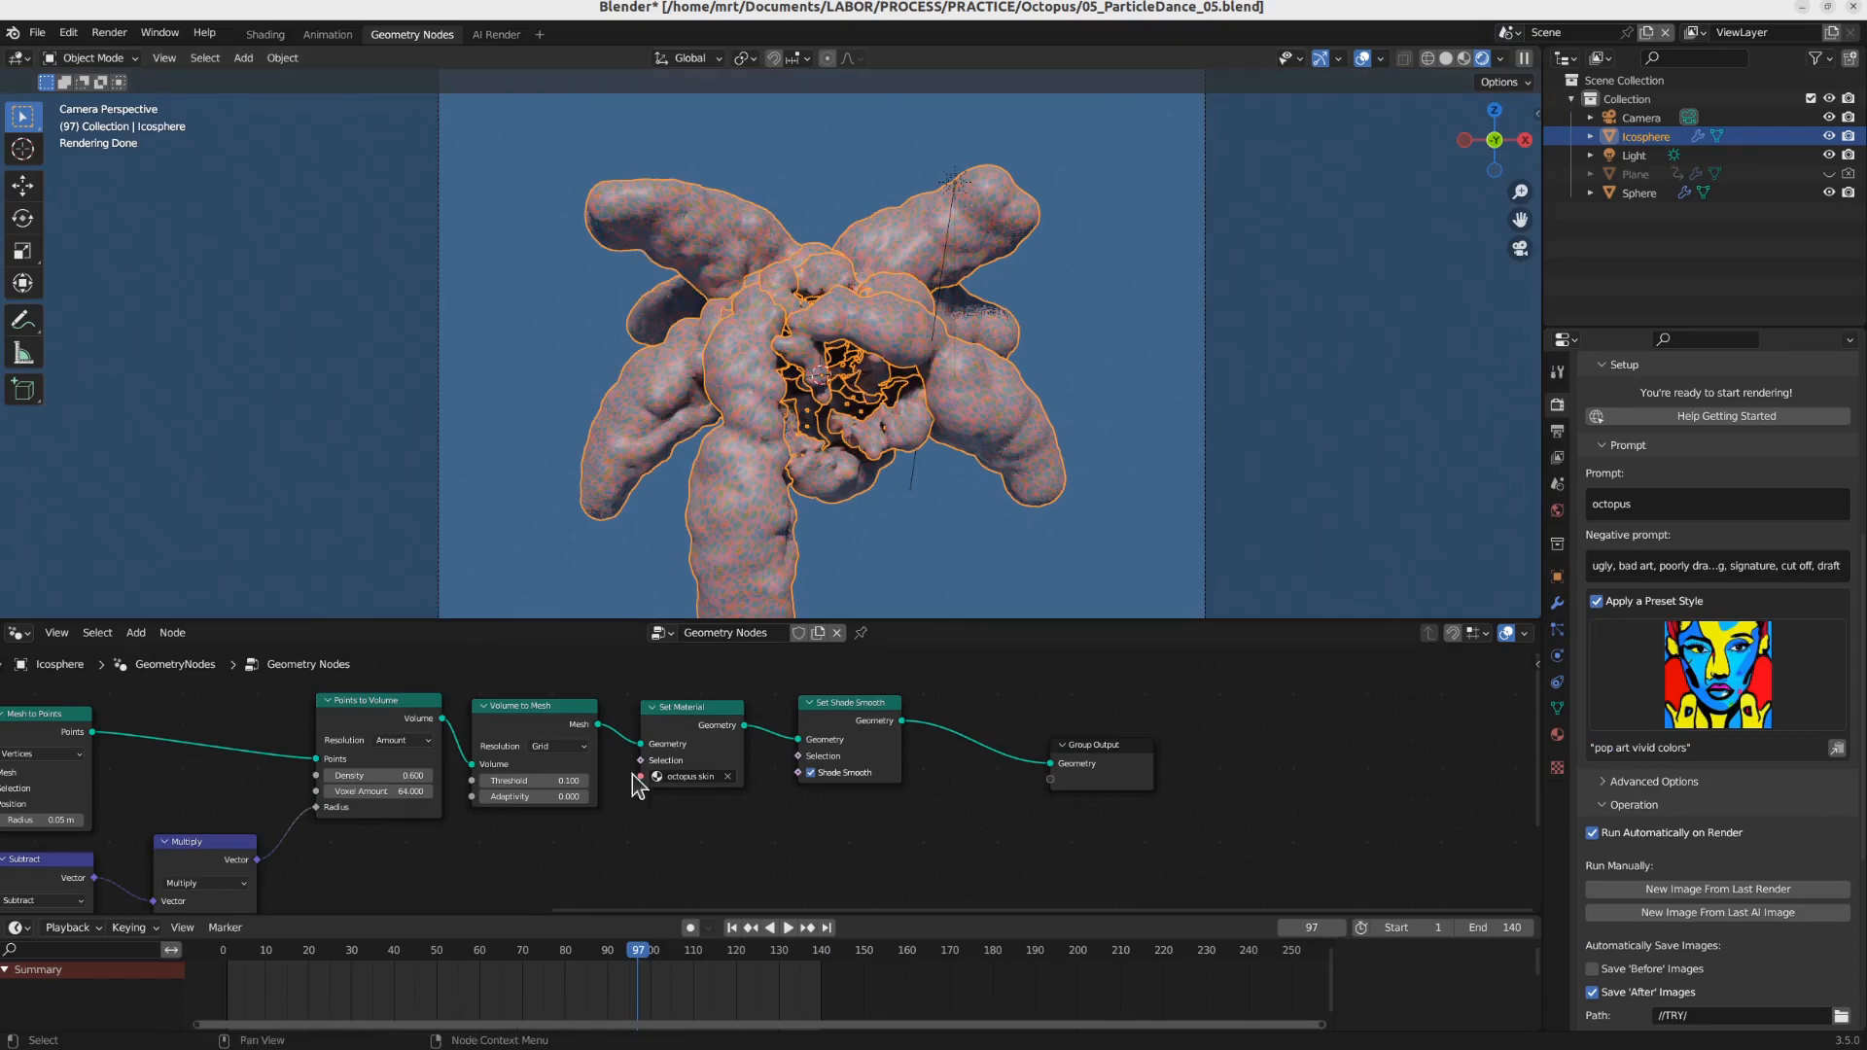
pyautogui.moveTo(636, 811); pyautogui.dragTo(1205, 738, button='middle')
pyautogui.scroll(-3, 923, 775)
pyautogui.moveTo(924, 786)
pyautogui.mouseDown(button='middle')
pyautogui.moveTo(972, 781)
pyautogui.moveTo(895, 784)
pyautogui.mouseUp(button='middle')
pyautogui.scroll(3, 972, 776)
pyautogui.scroll(-2, 897, 774)
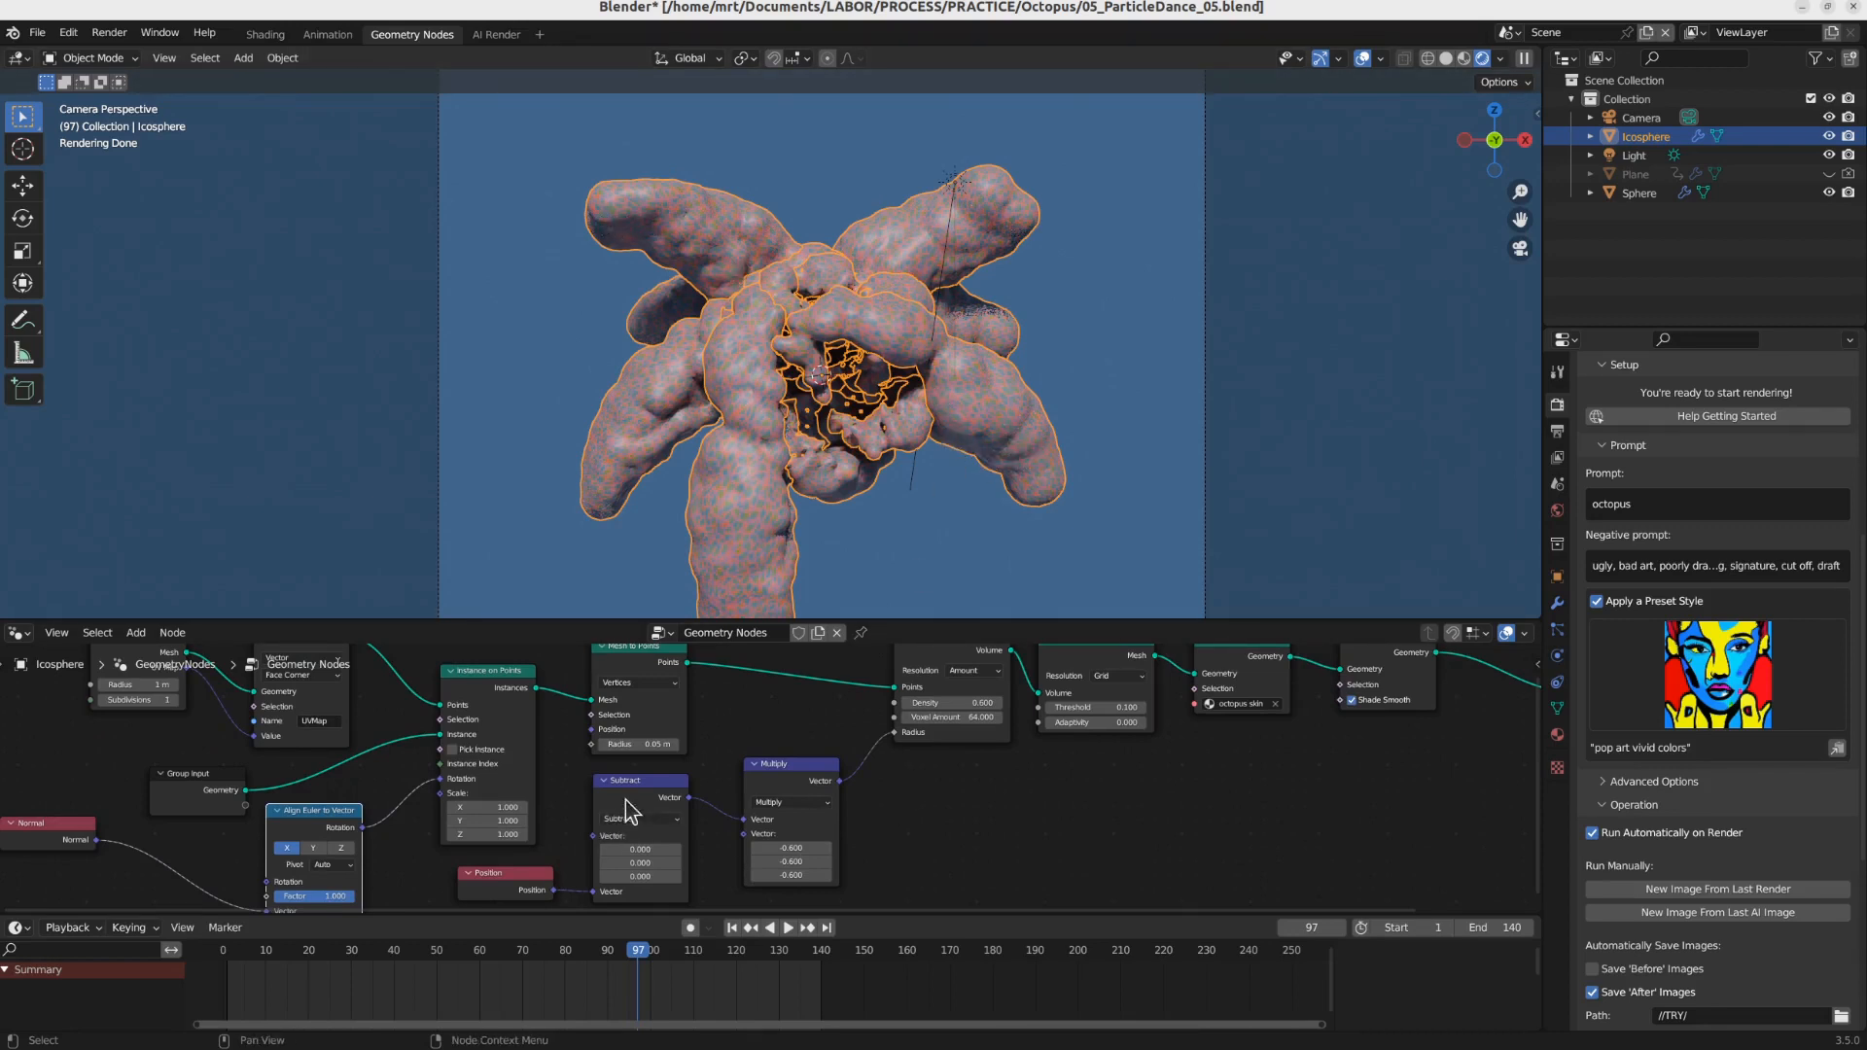
pyautogui.moveTo(617, 816); pyautogui.dragTo(651, 824)
pyautogui.moveTo(815, 764); pyautogui.dragTo(834, 743)
pyautogui.moveTo(580, 893); pyautogui.dragTo(586, 823, button='middle')
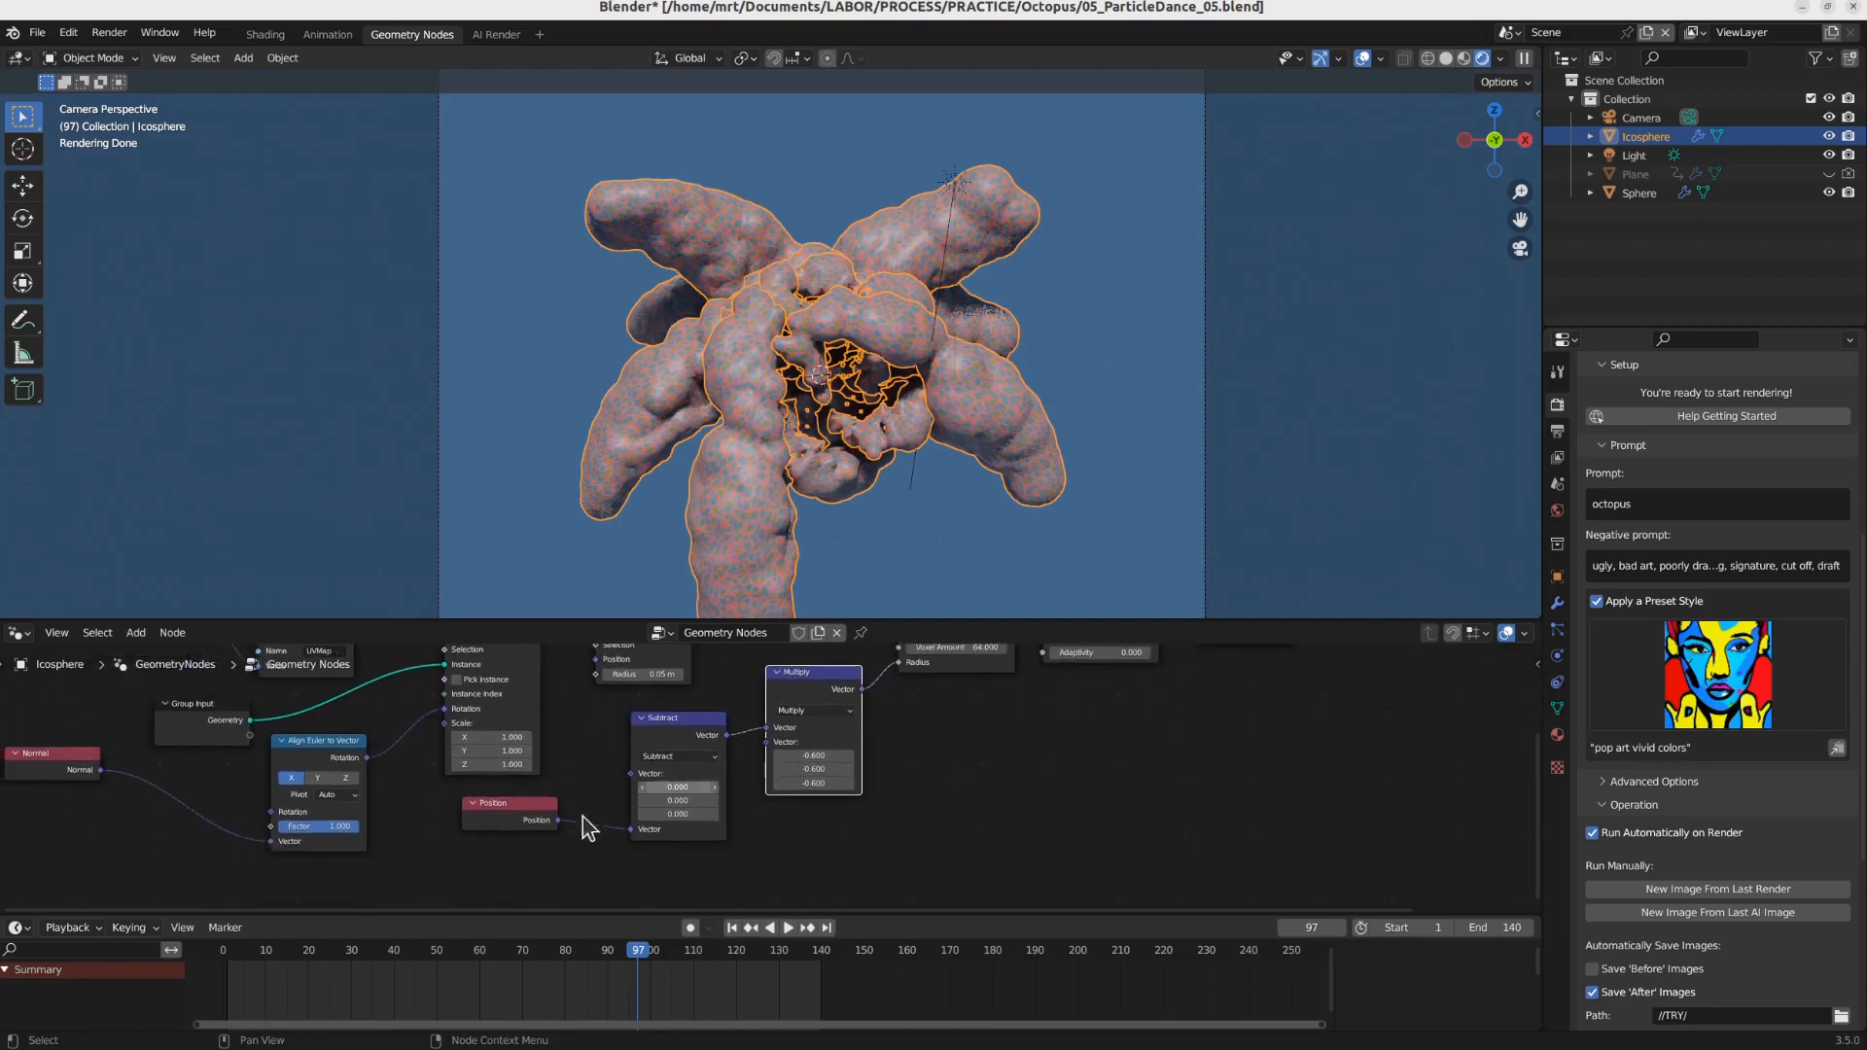
pyautogui.moveTo(533, 820); pyautogui.dragTo(550, 841)
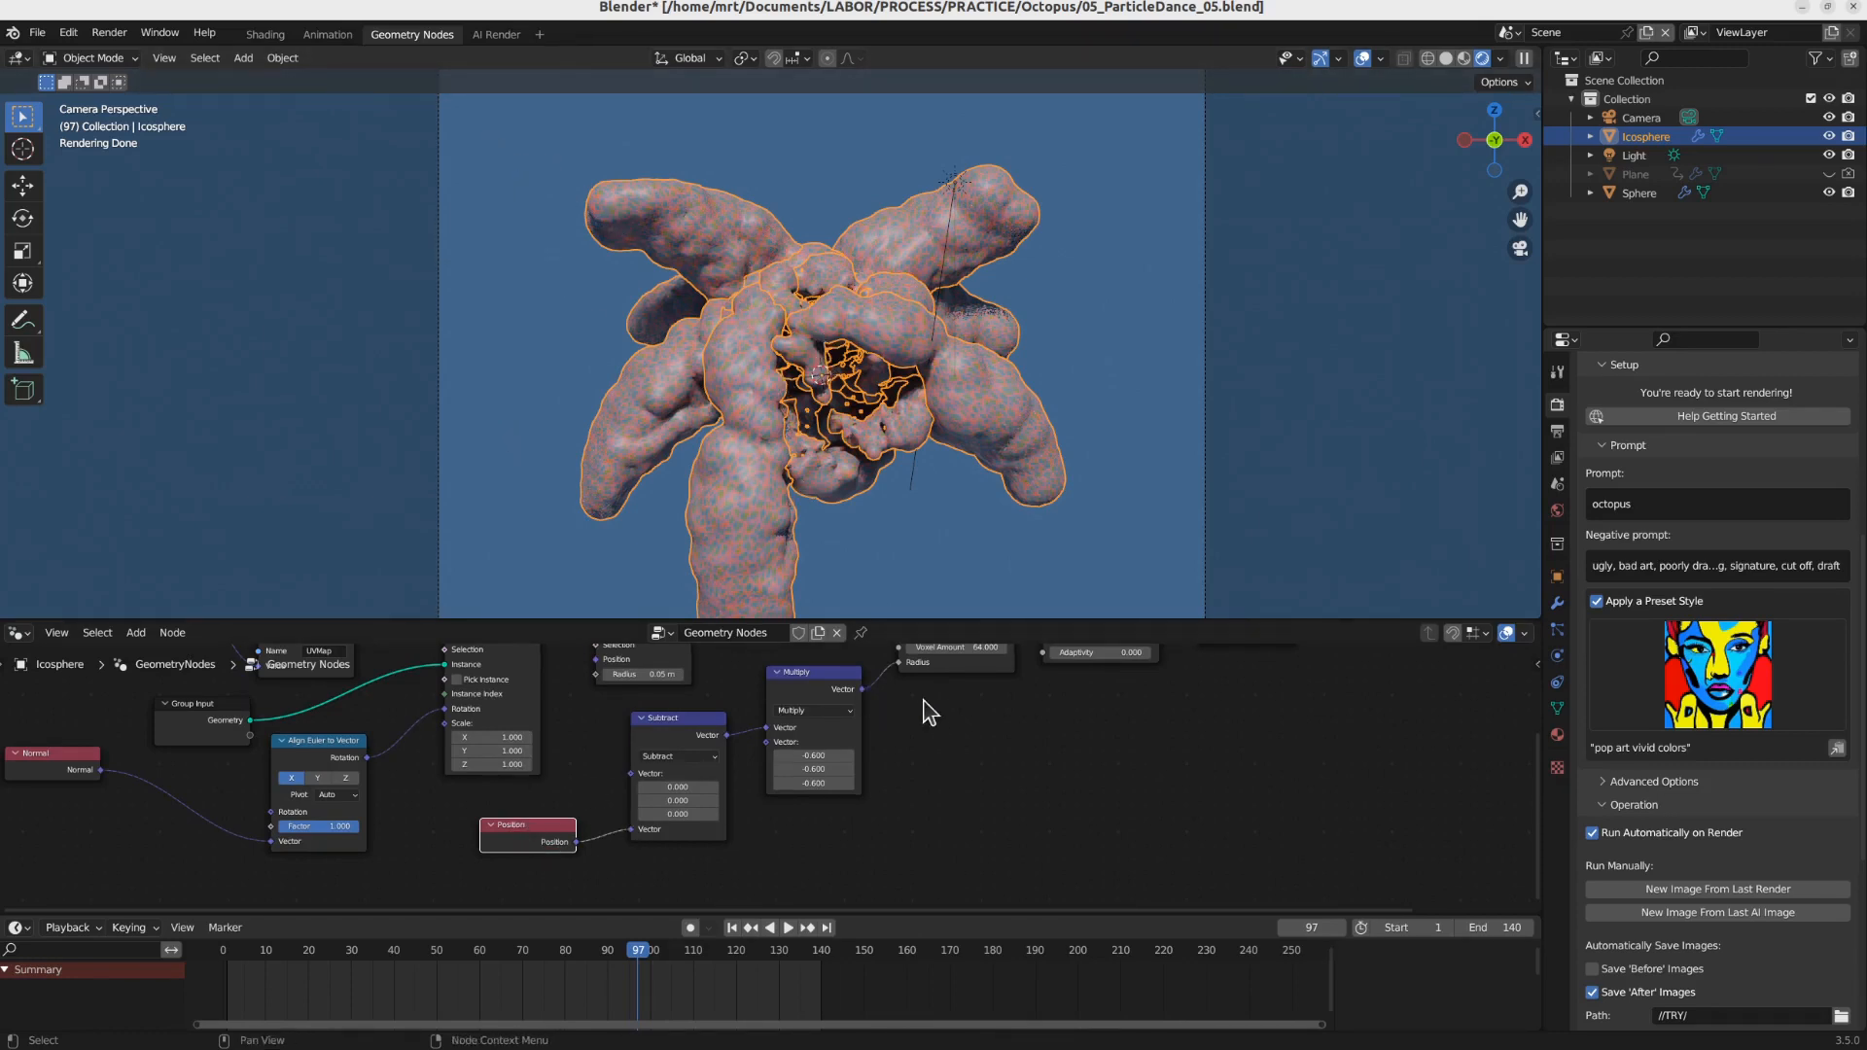
pyautogui.moveTo(924, 713); pyautogui.dragTo(859, 762, button='middle')
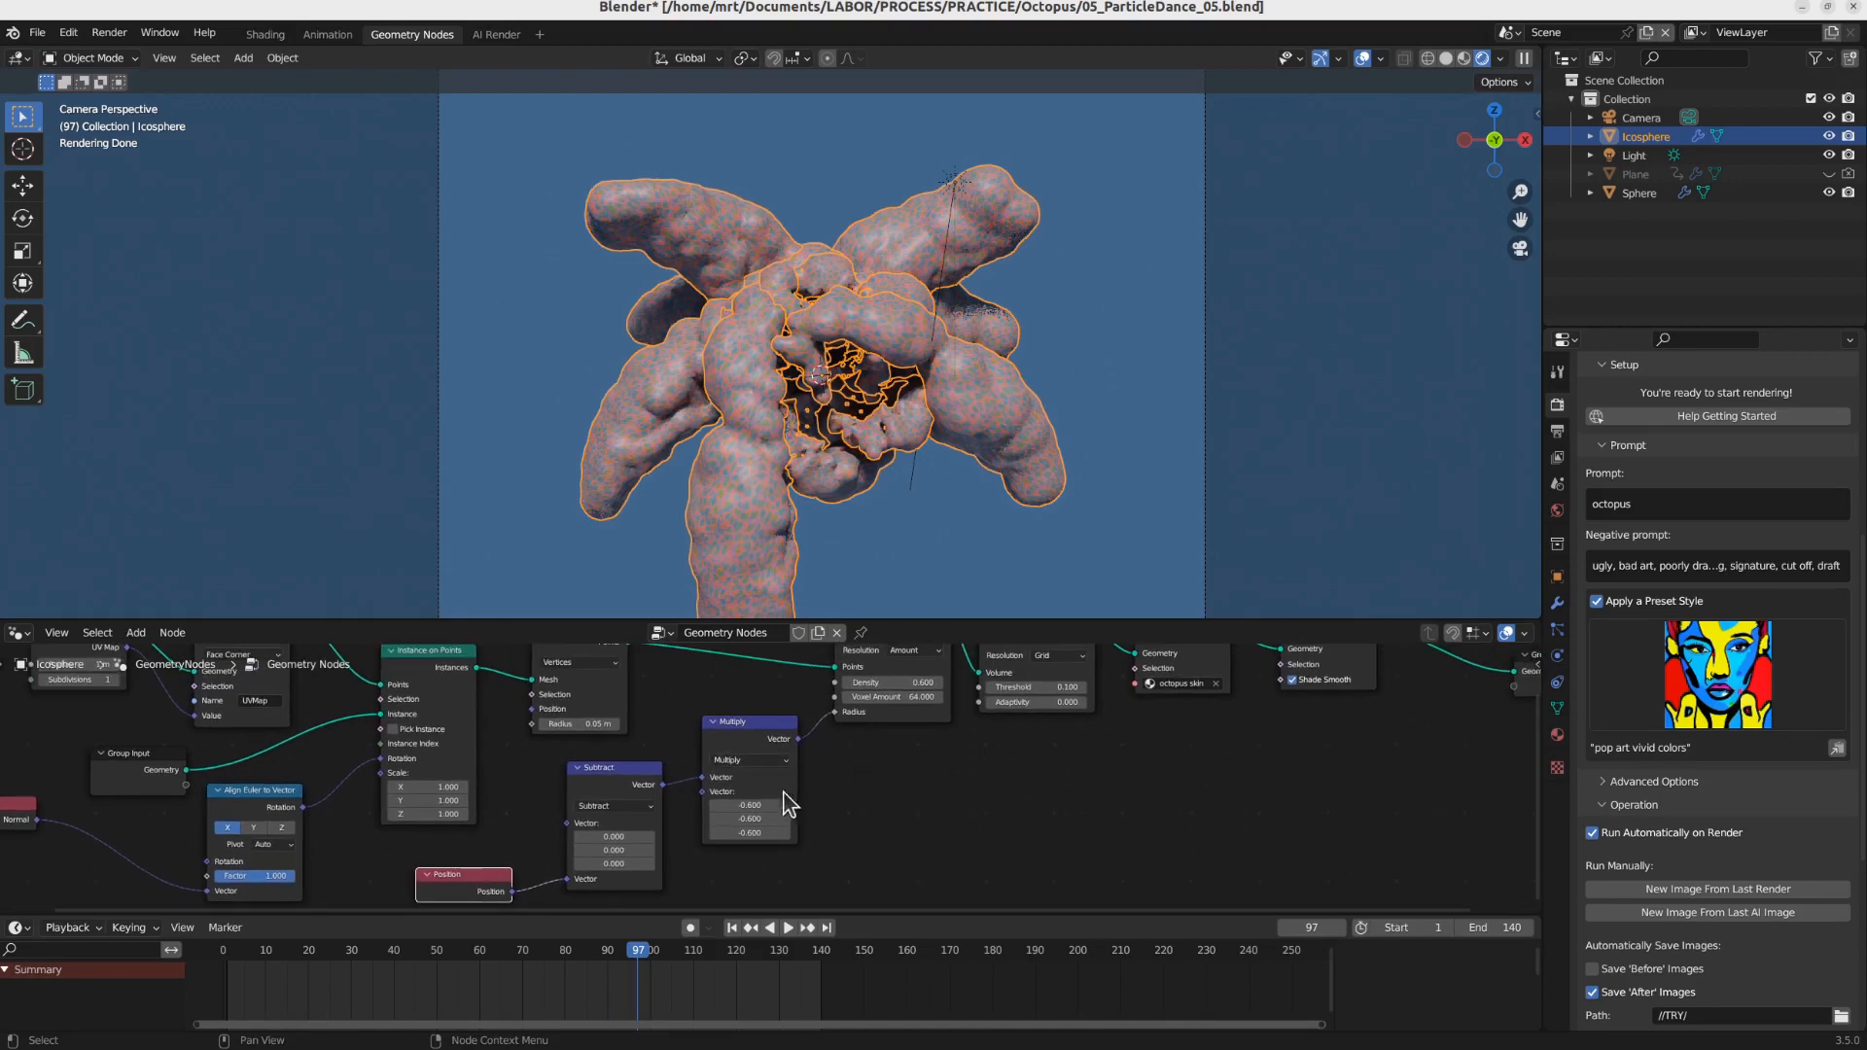
# Step: Select the Position, Subtract and Multiply nodes, switch to Scene.001 and try to paste them into the octopus's node tree
pyautogui.moveTo(476, 785); pyautogui.dragTo(796, 894)
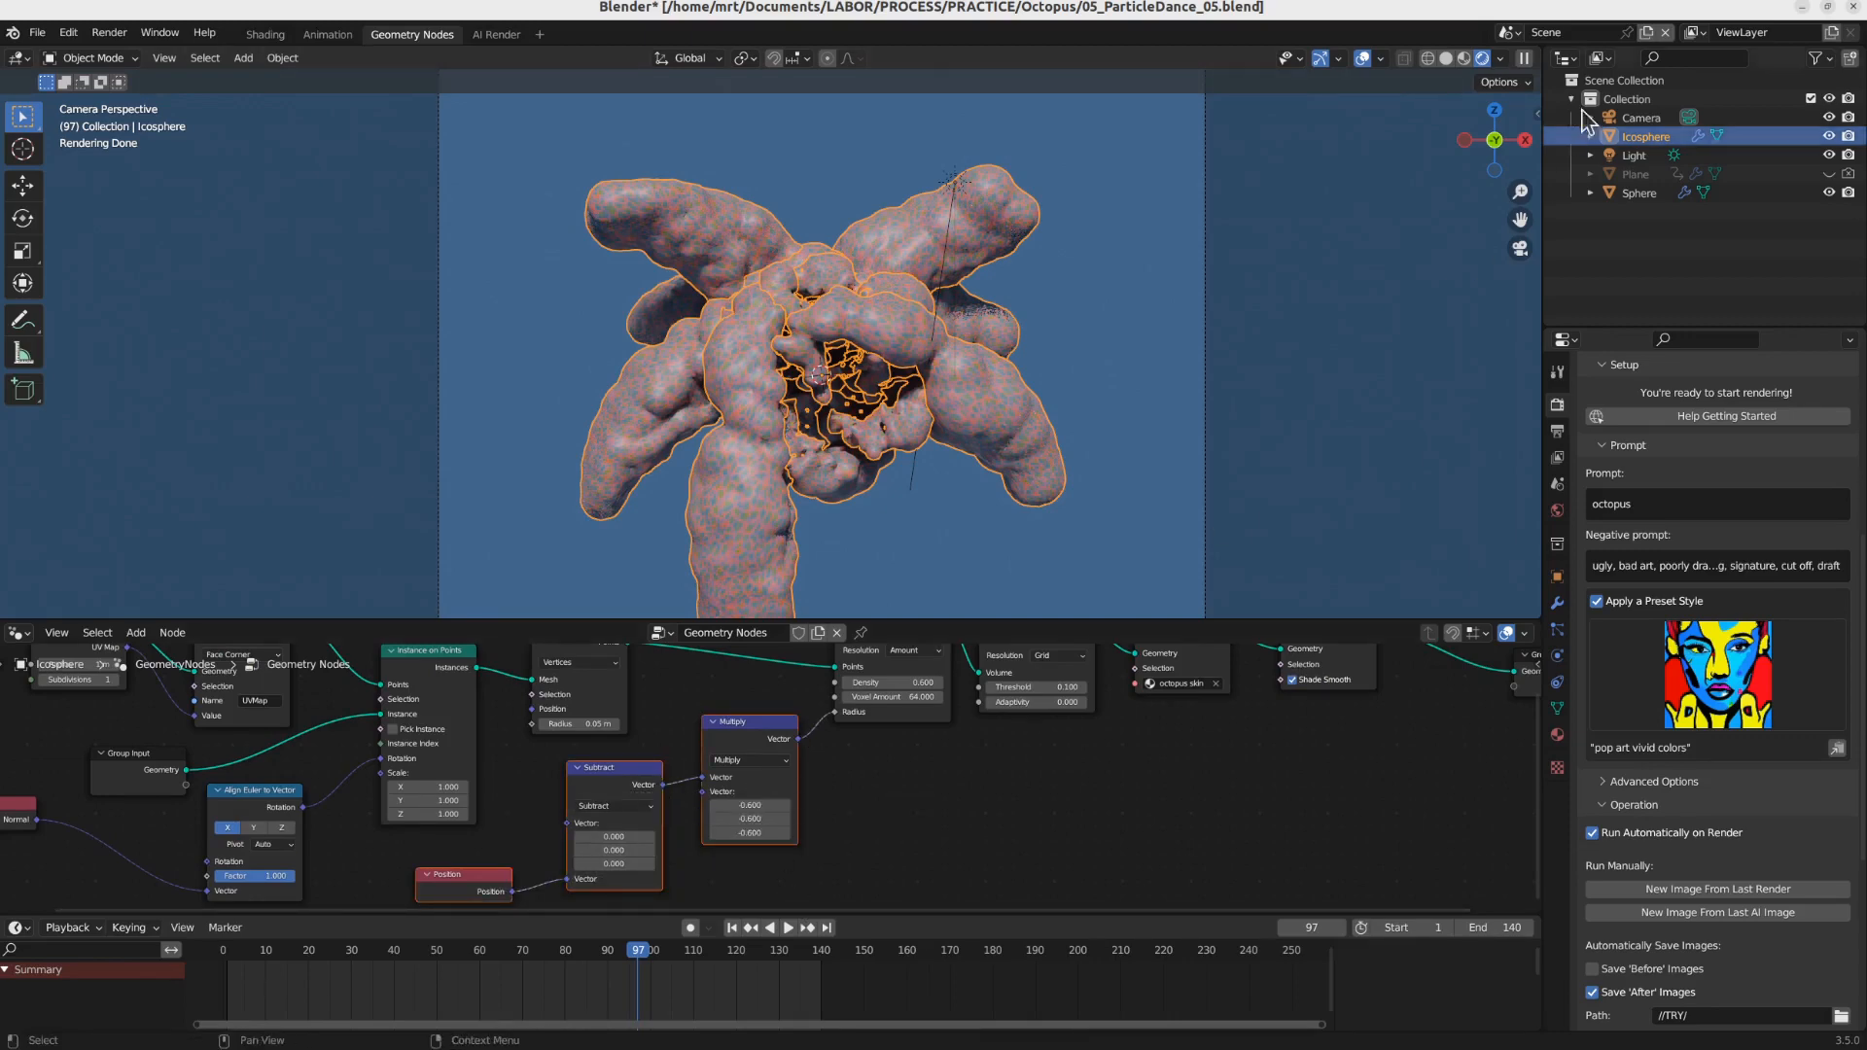
pyautogui.click(1510, 33)
pyautogui.click(1525, 83)
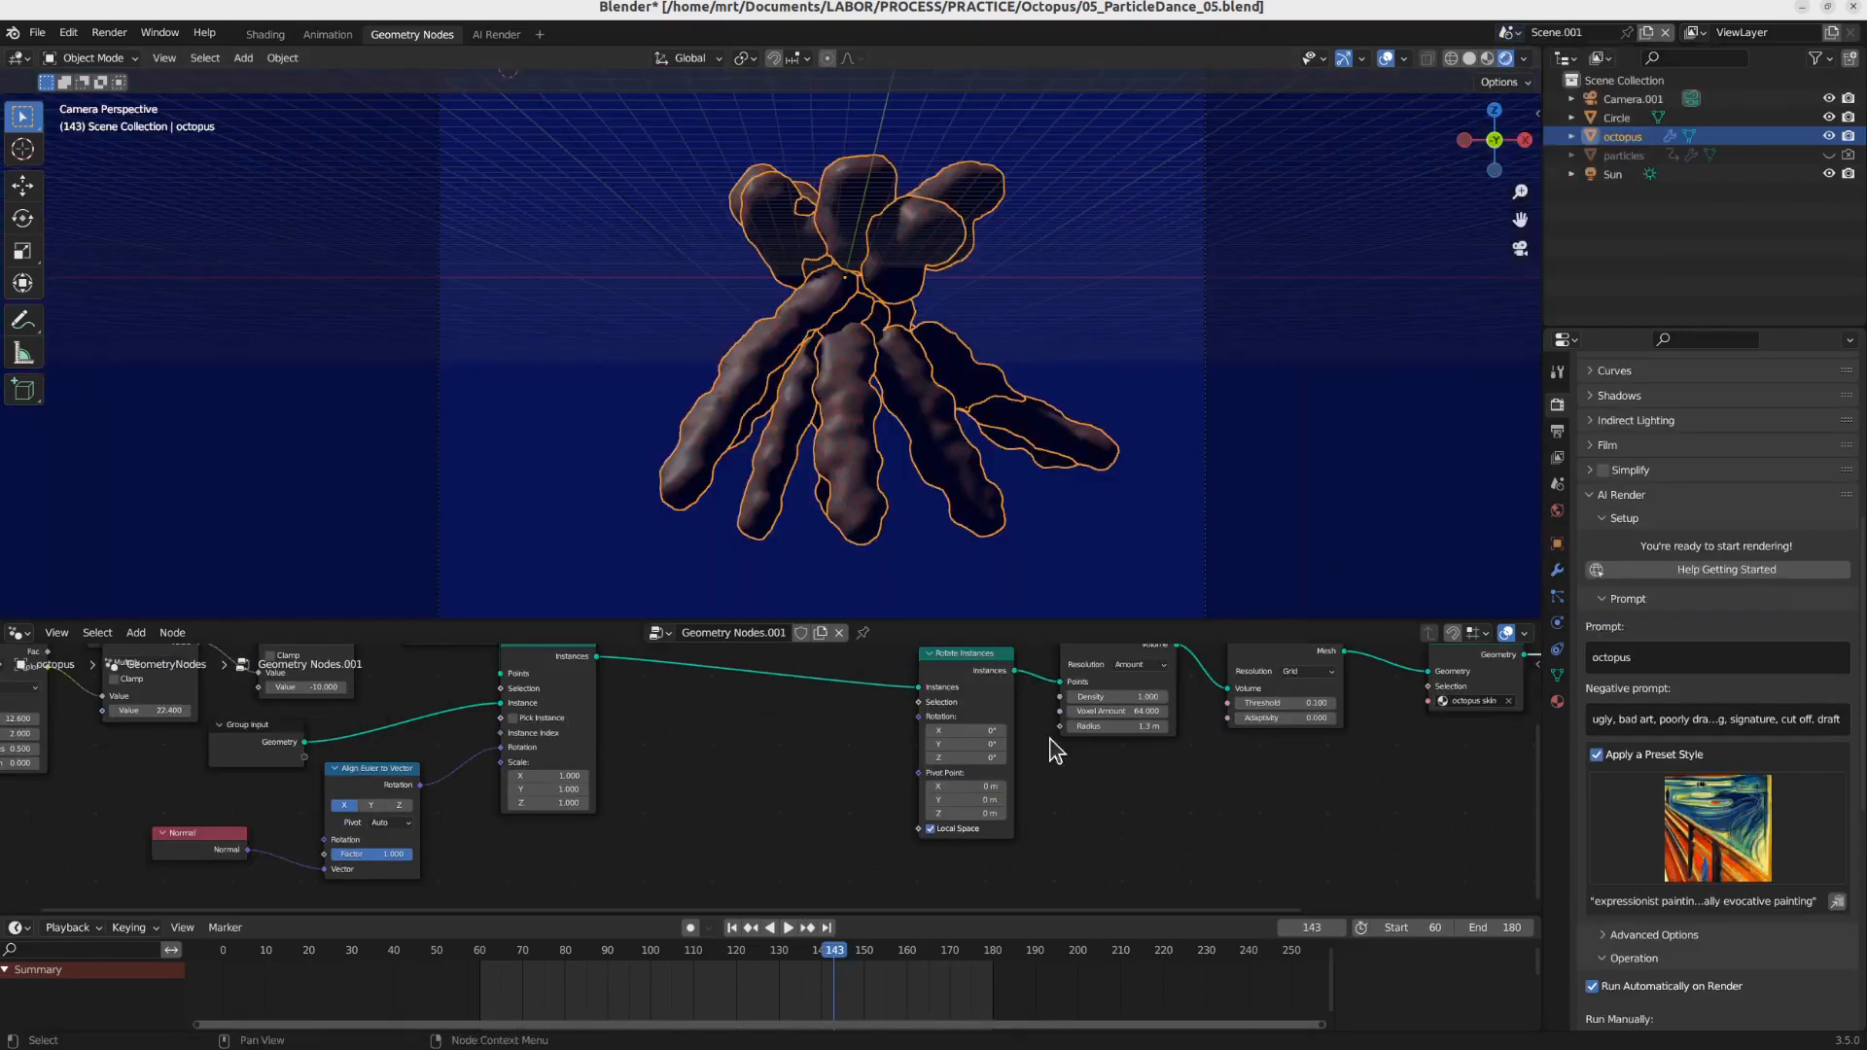
pyautogui.hotkey('ctrl', 'v')
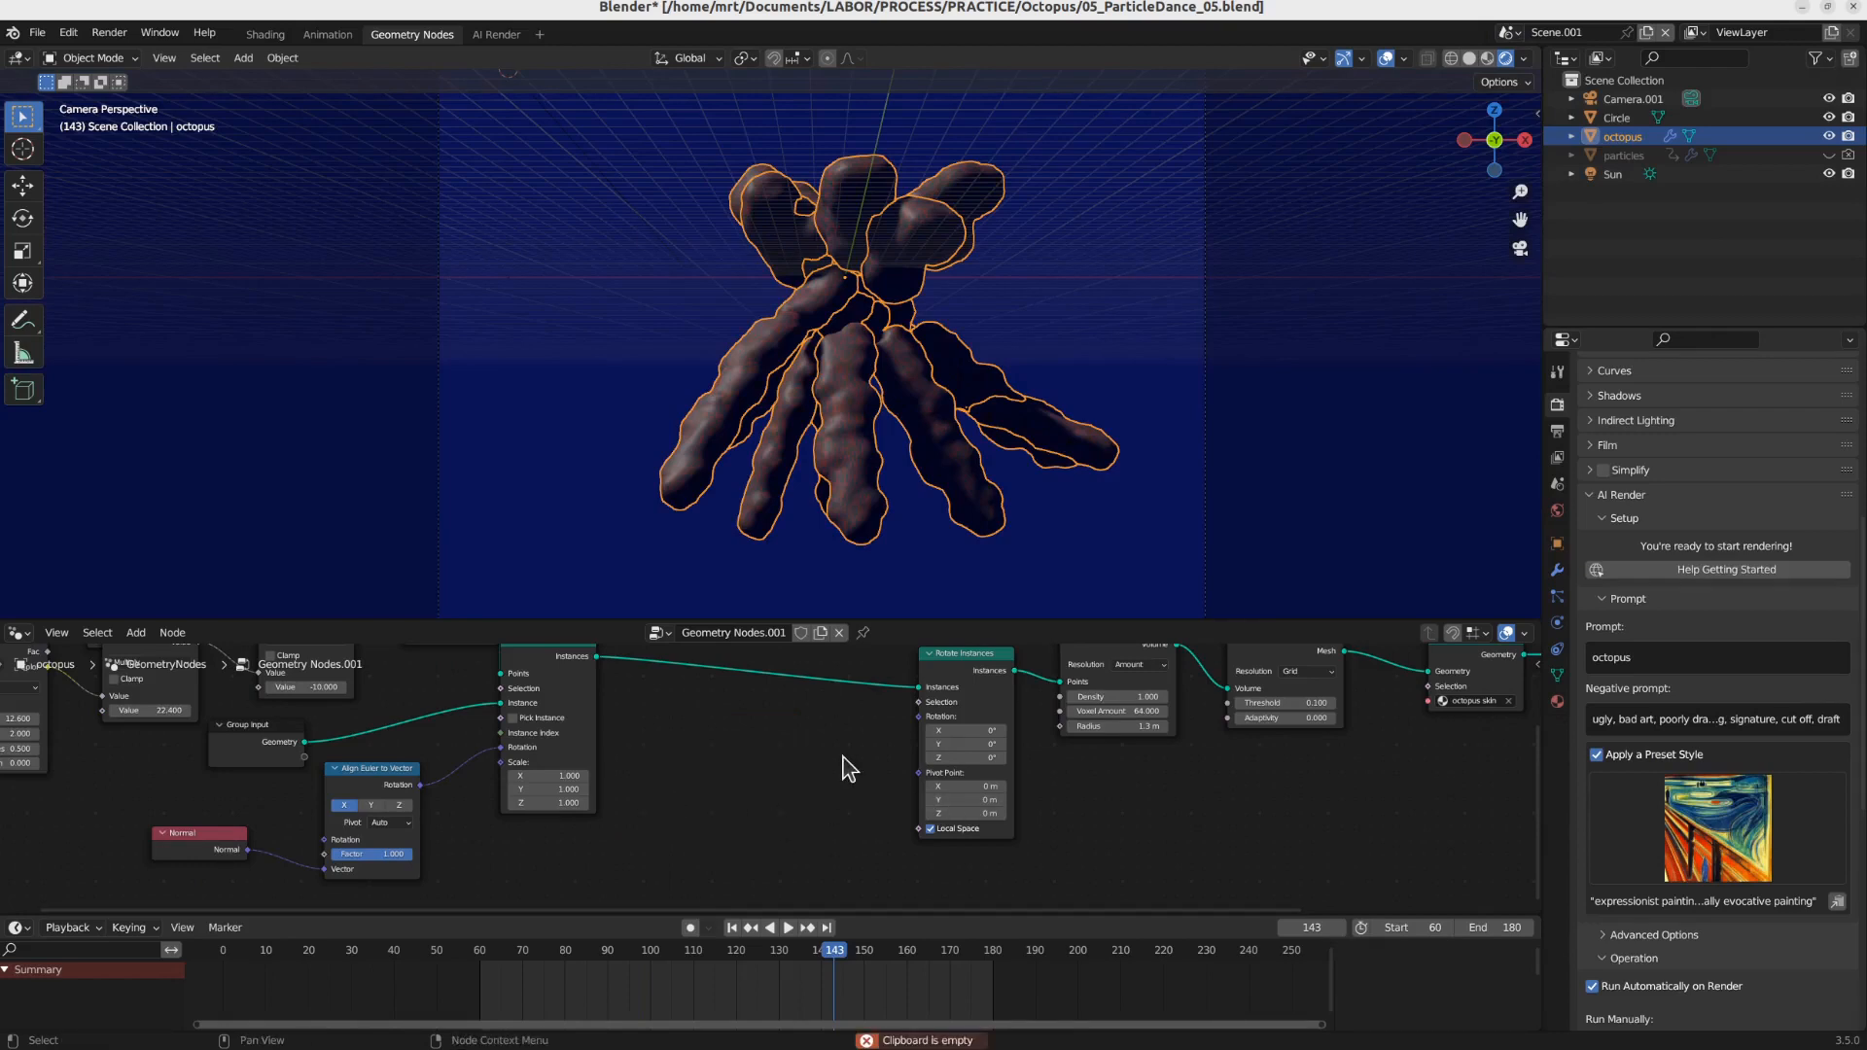
# Step: Add a Position node below the Instance on Points node in the octopus's tree
pyautogui.hotkey('shift', 'a')
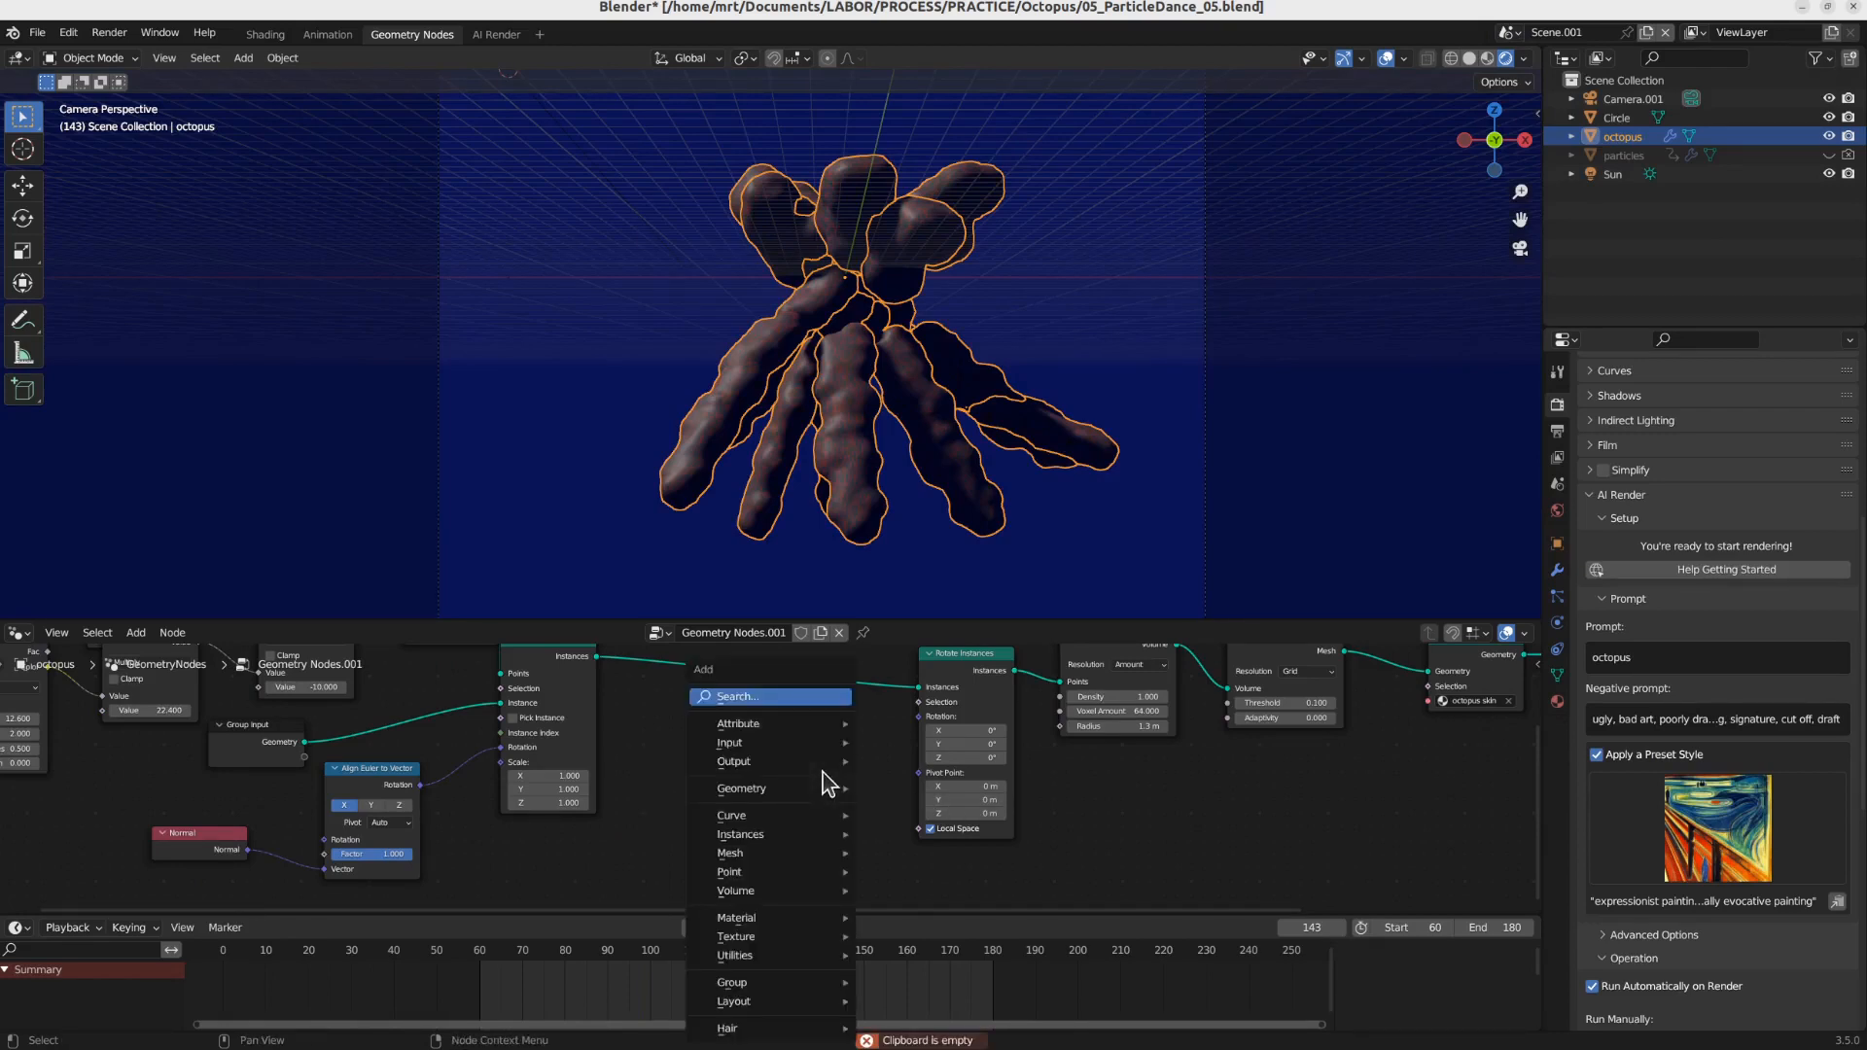
pyautogui.click(775, 697)
pyautogui.write('pos')
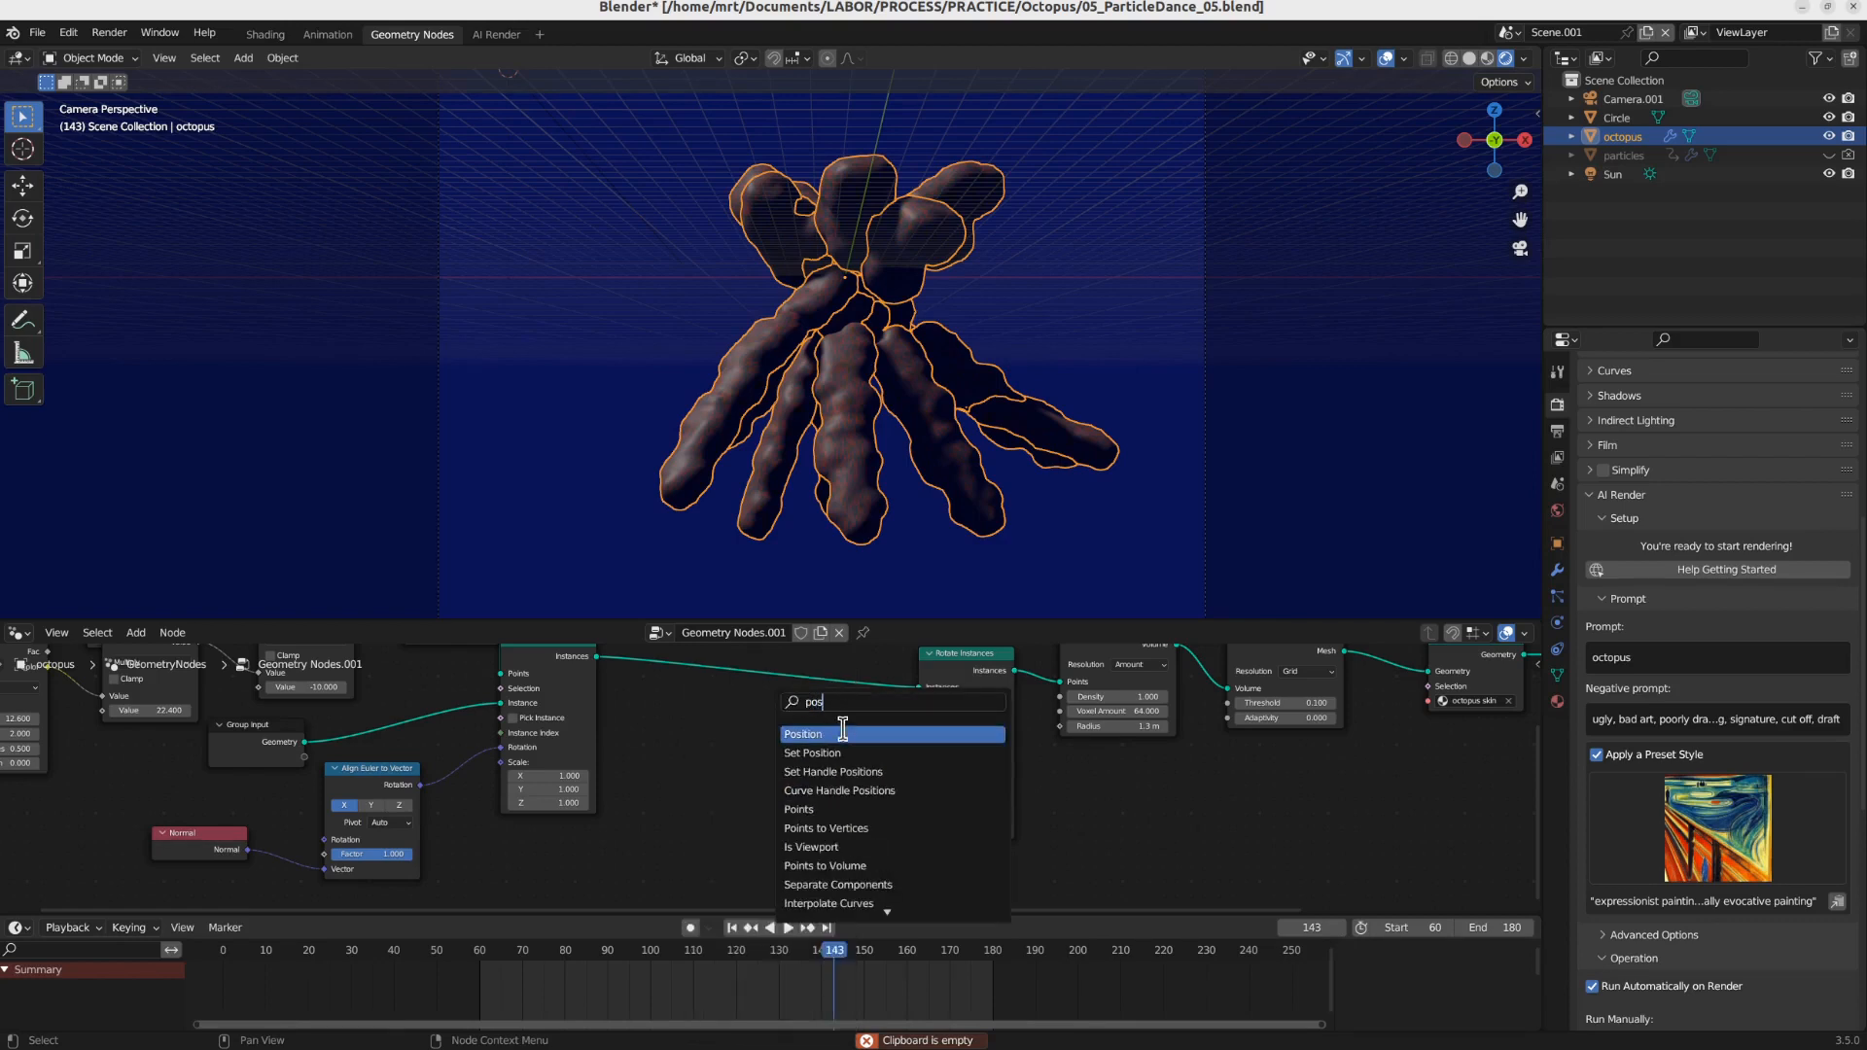
pyautogui.click(843, 730)
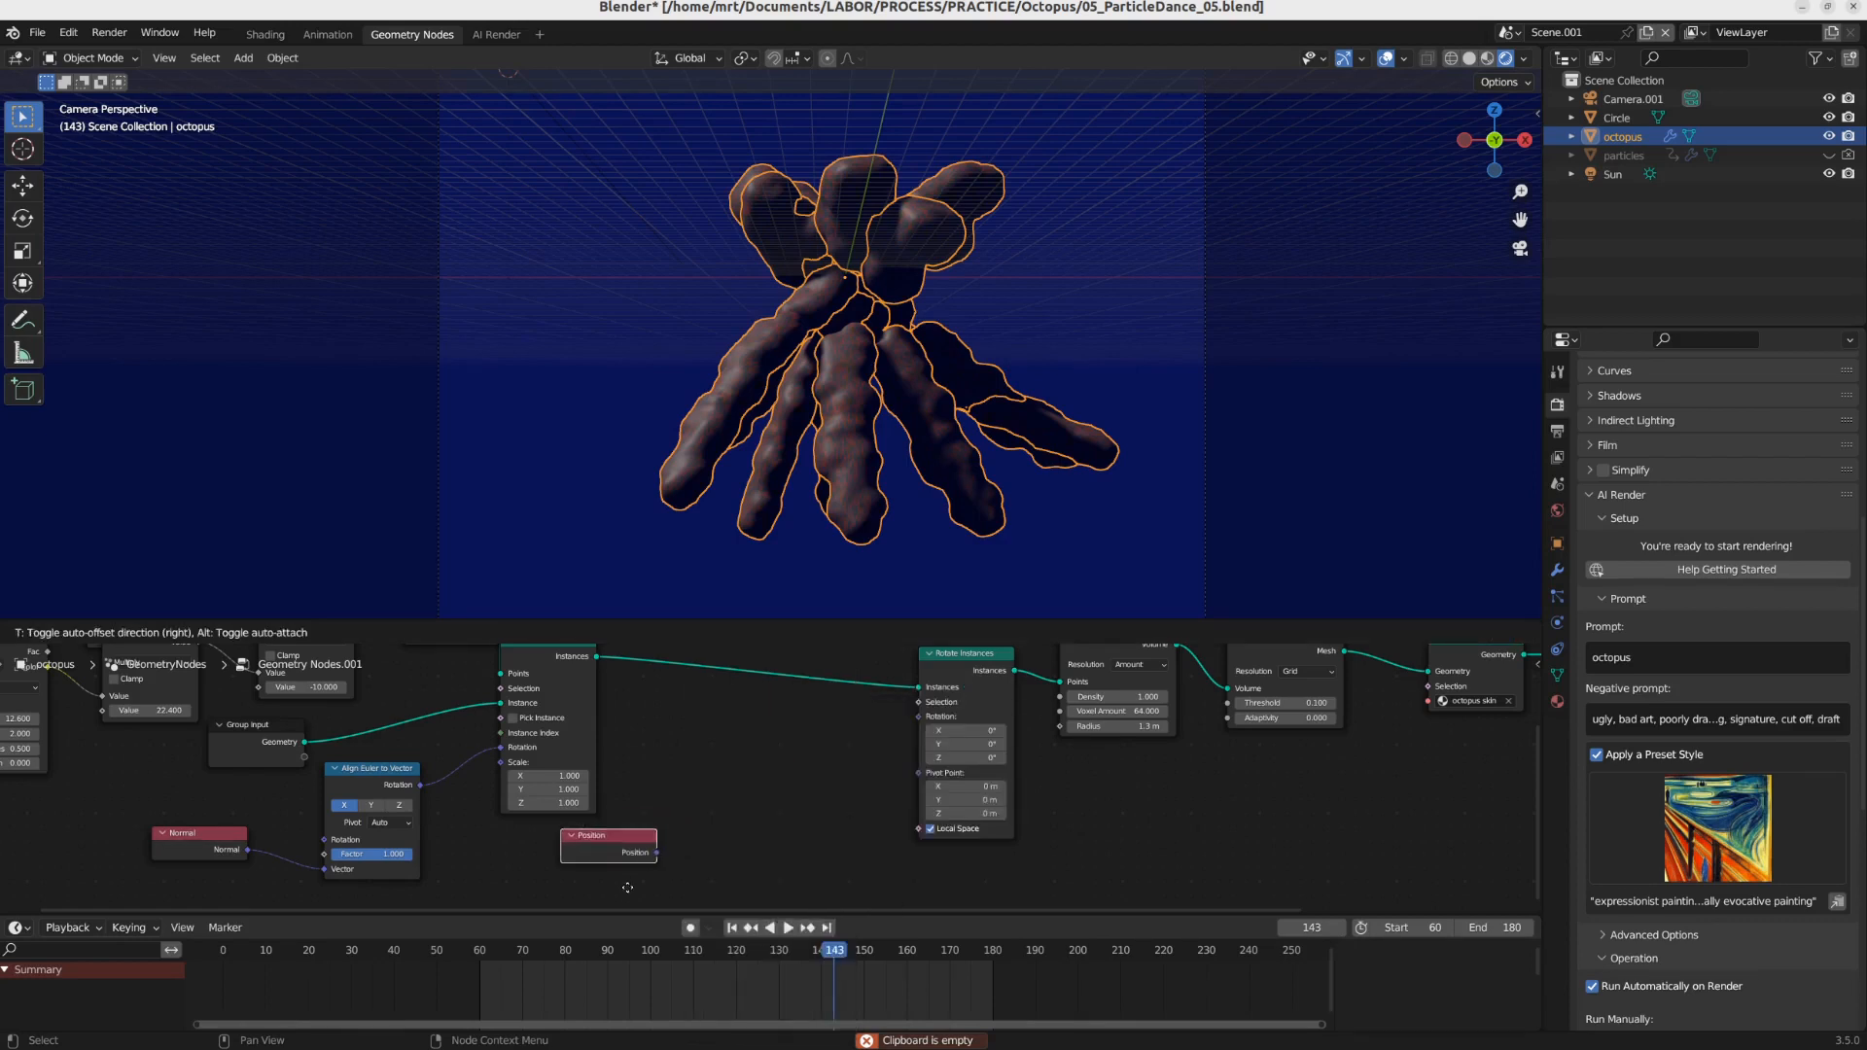
pyautogui.click(631, 911)
# Step: Add a Vector Math node beside the Position node and set its operation to Subtract
pyautogui.hotkey('shift', 'a')
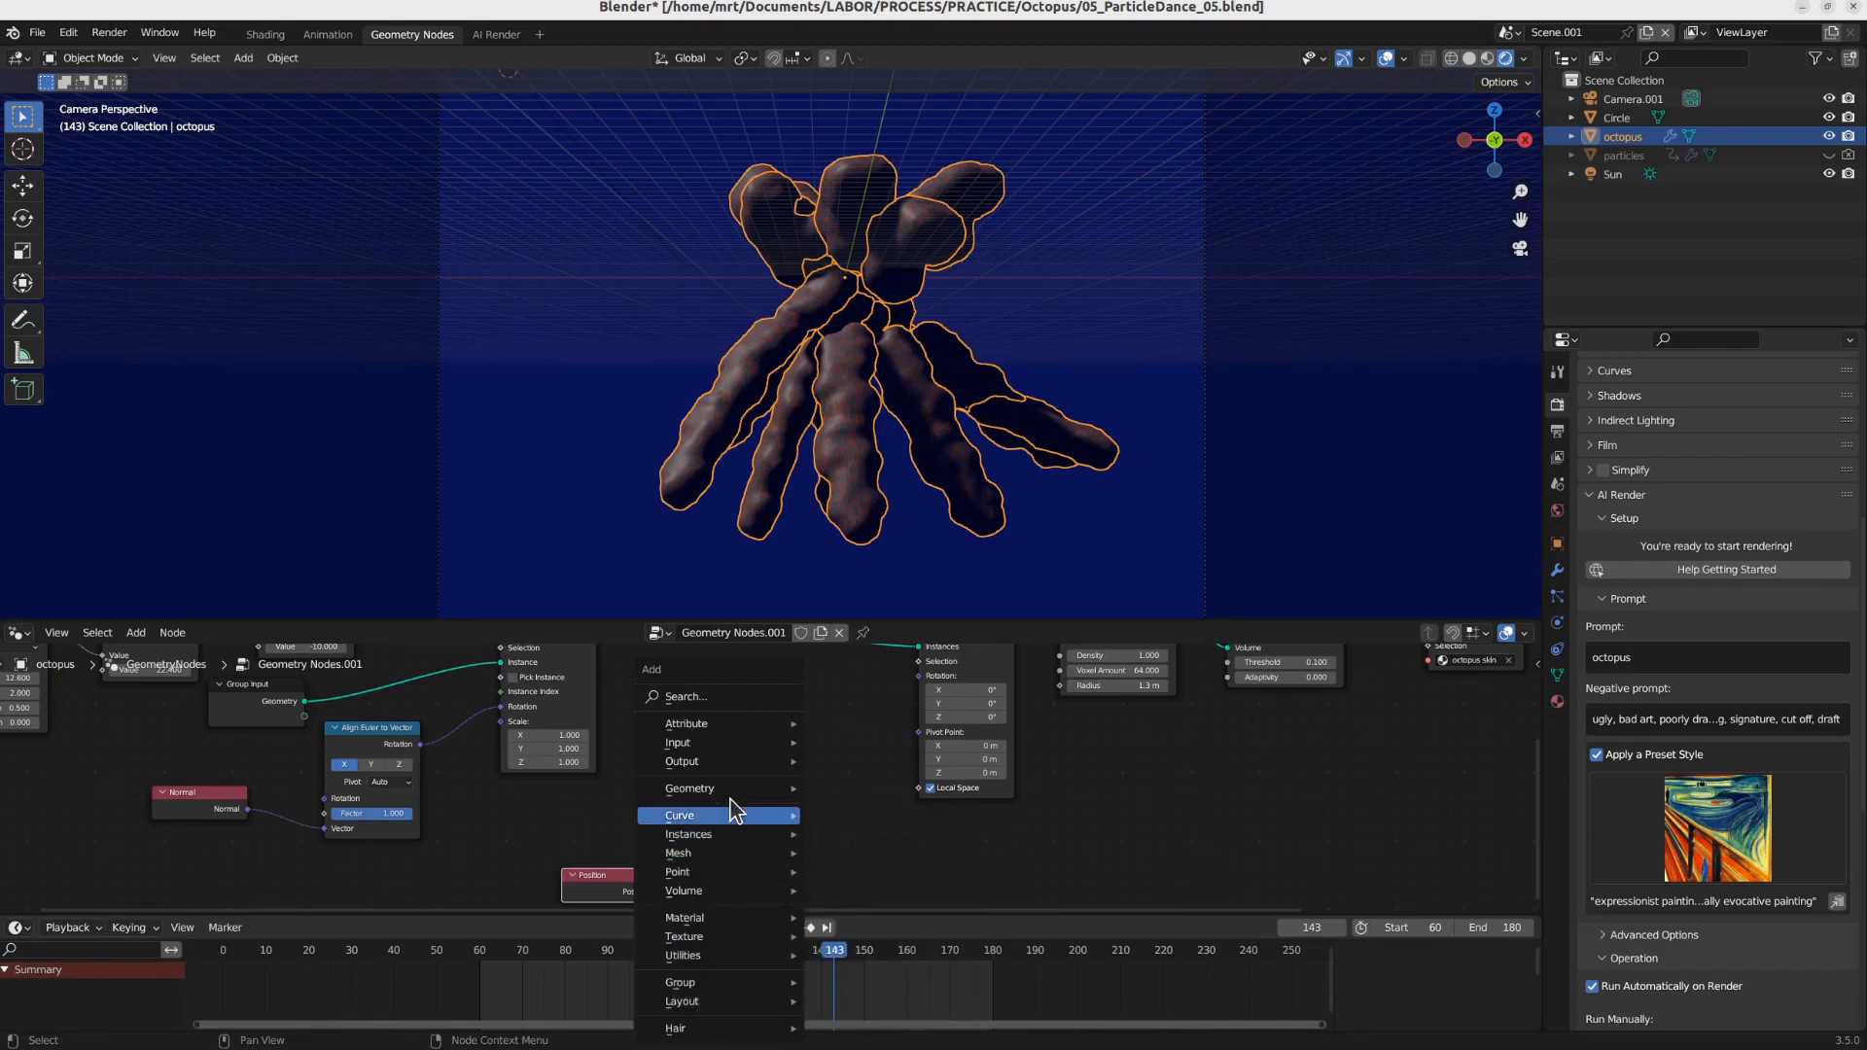
pyautogui.moveTo(743, 940)
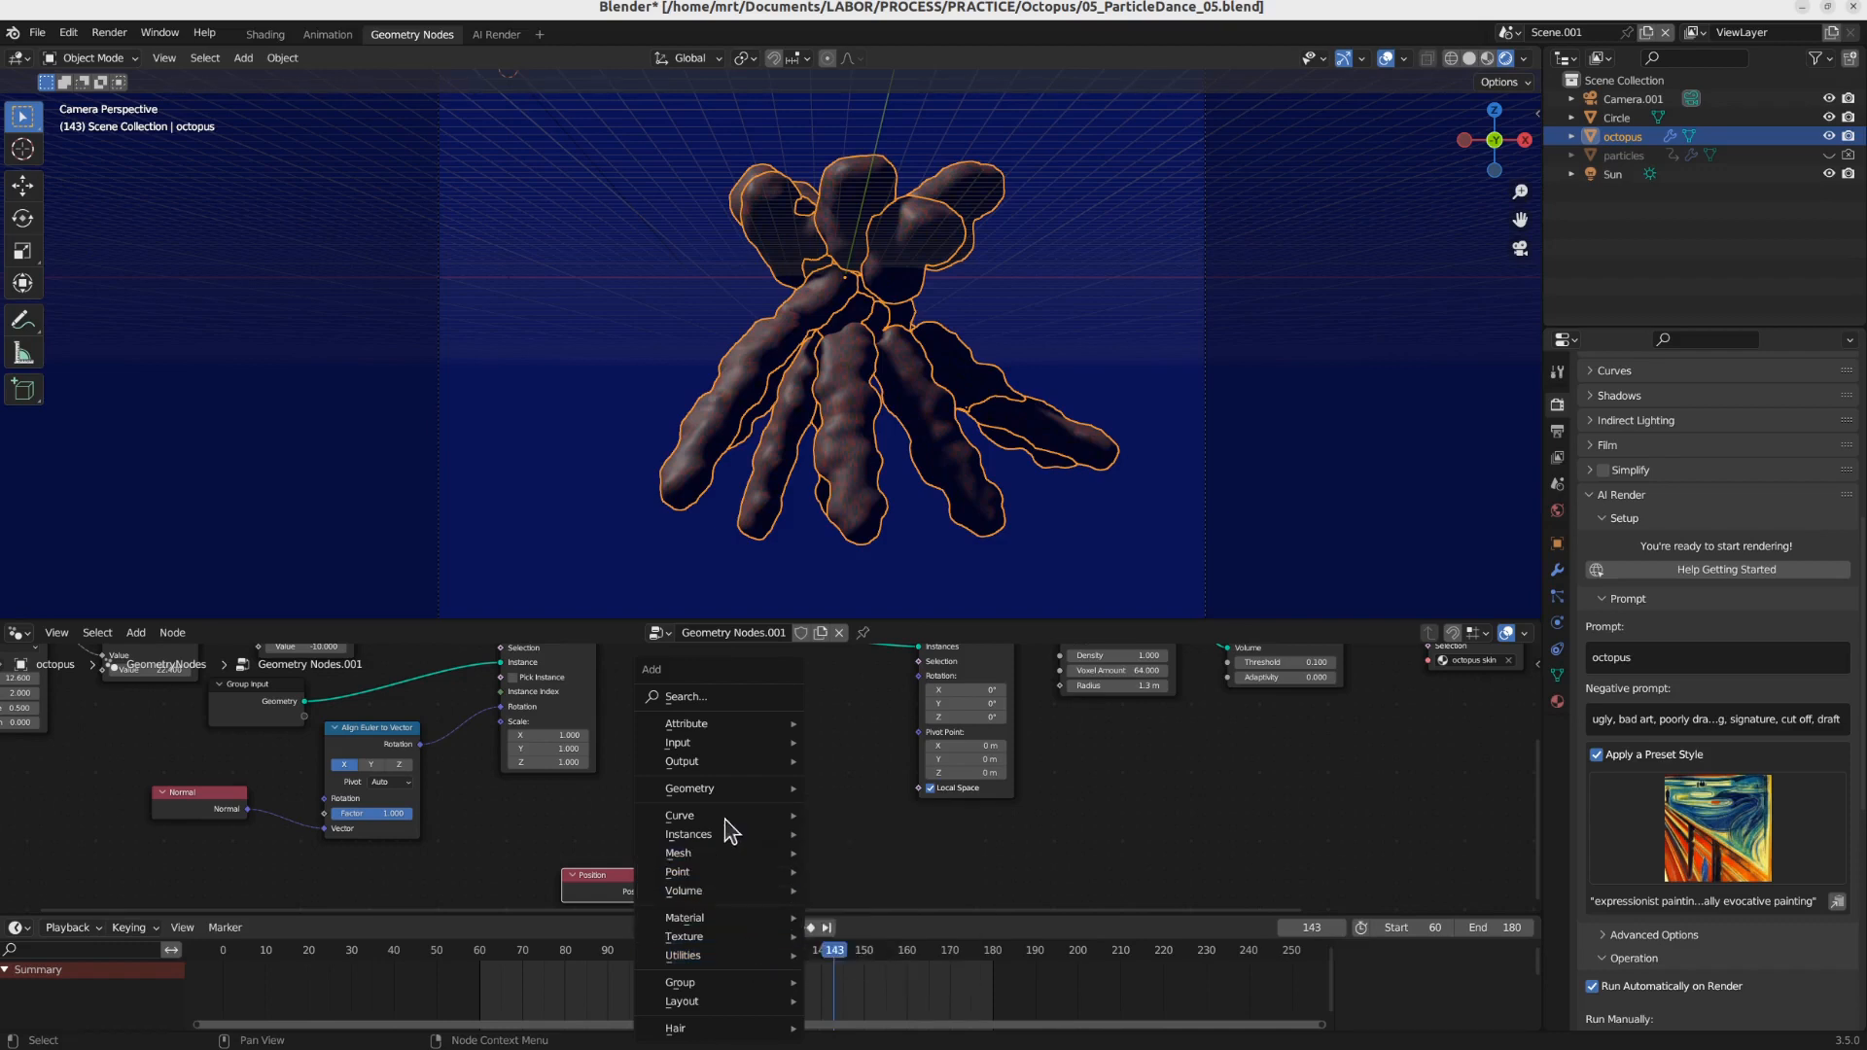
pyautogui.moveTo(722, 793)
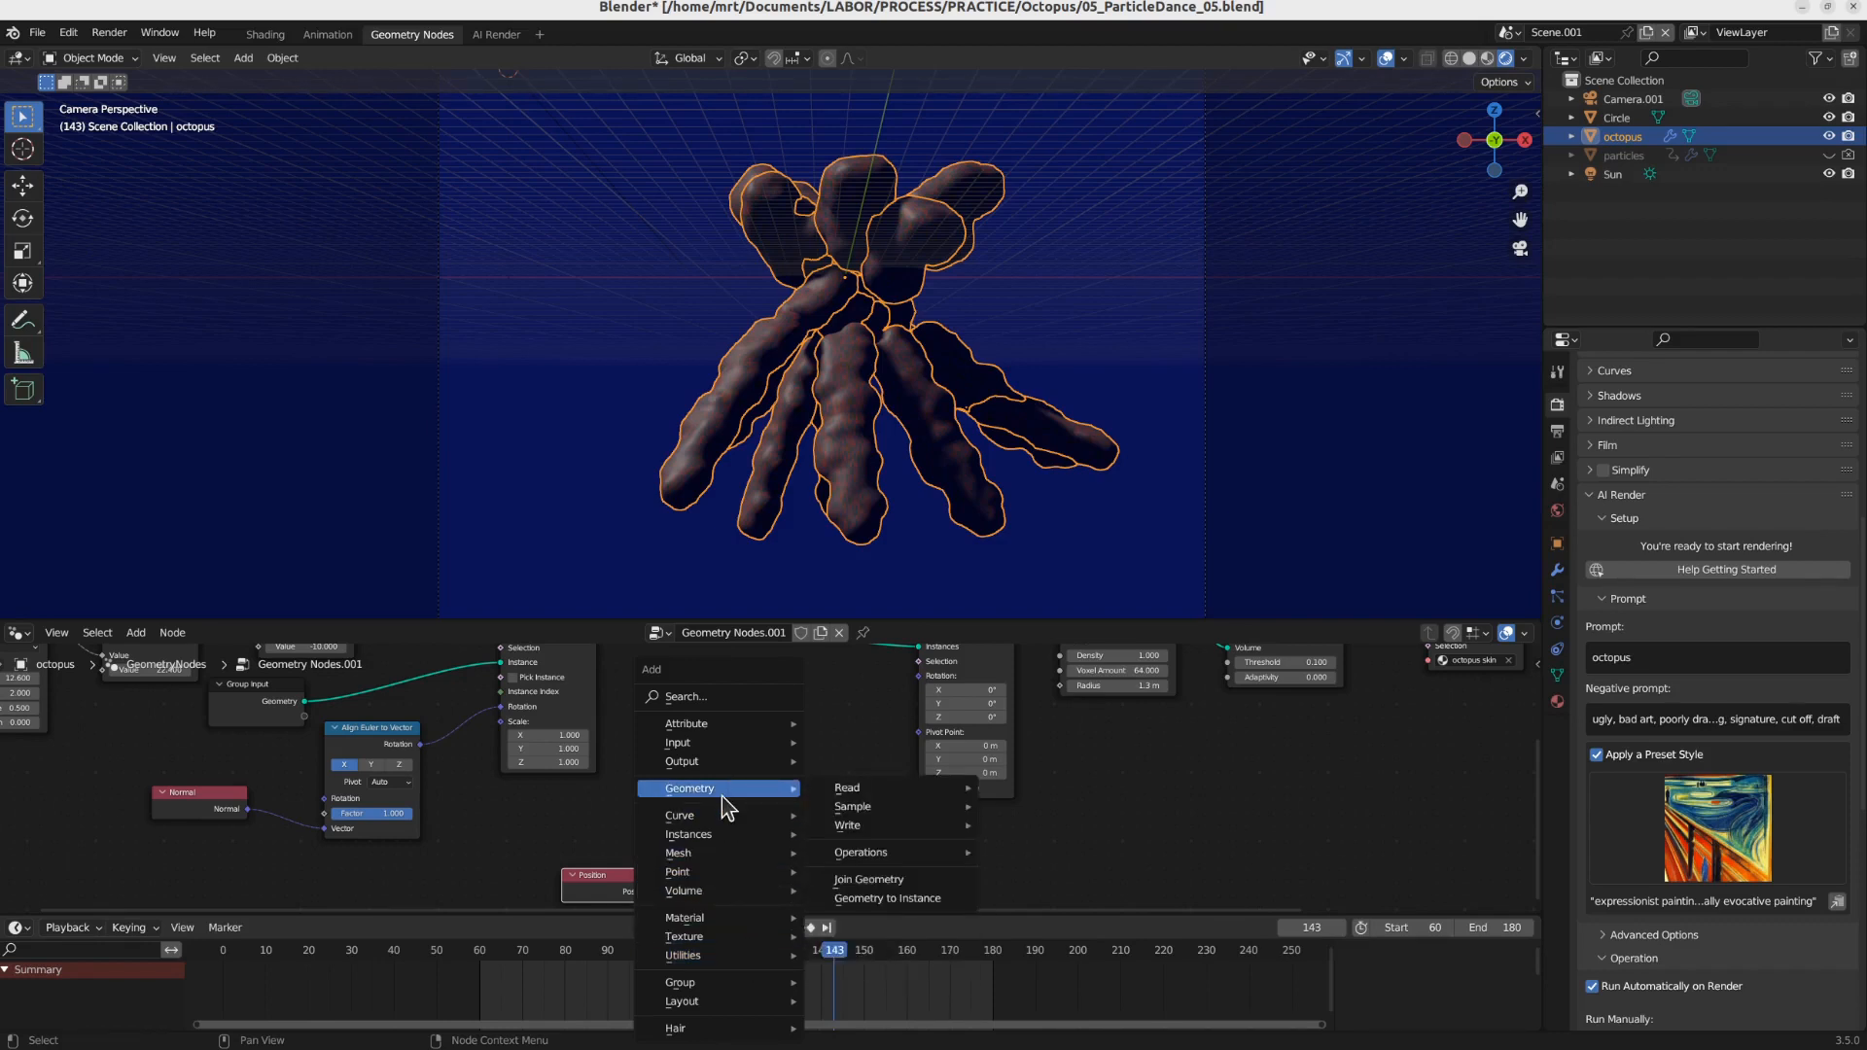
pyautogui.moveTo(716, 749)
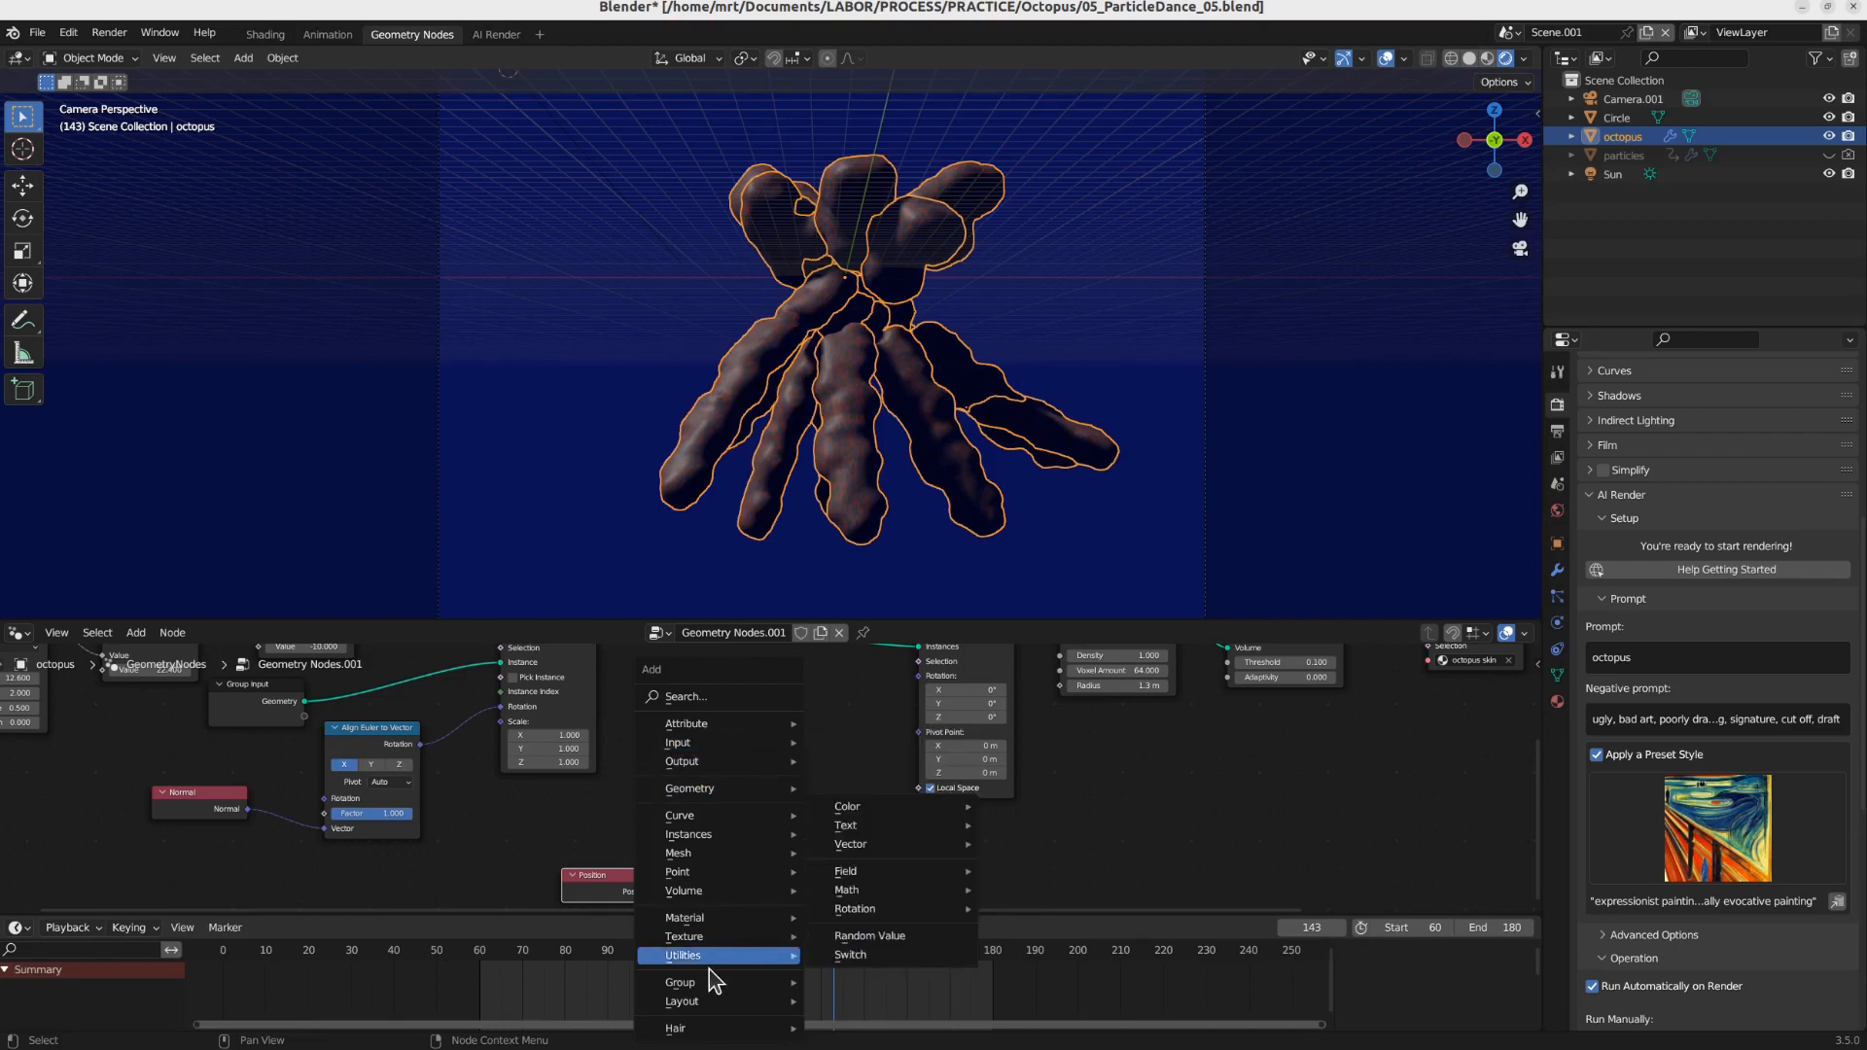
pyautogui.click(708, 694)
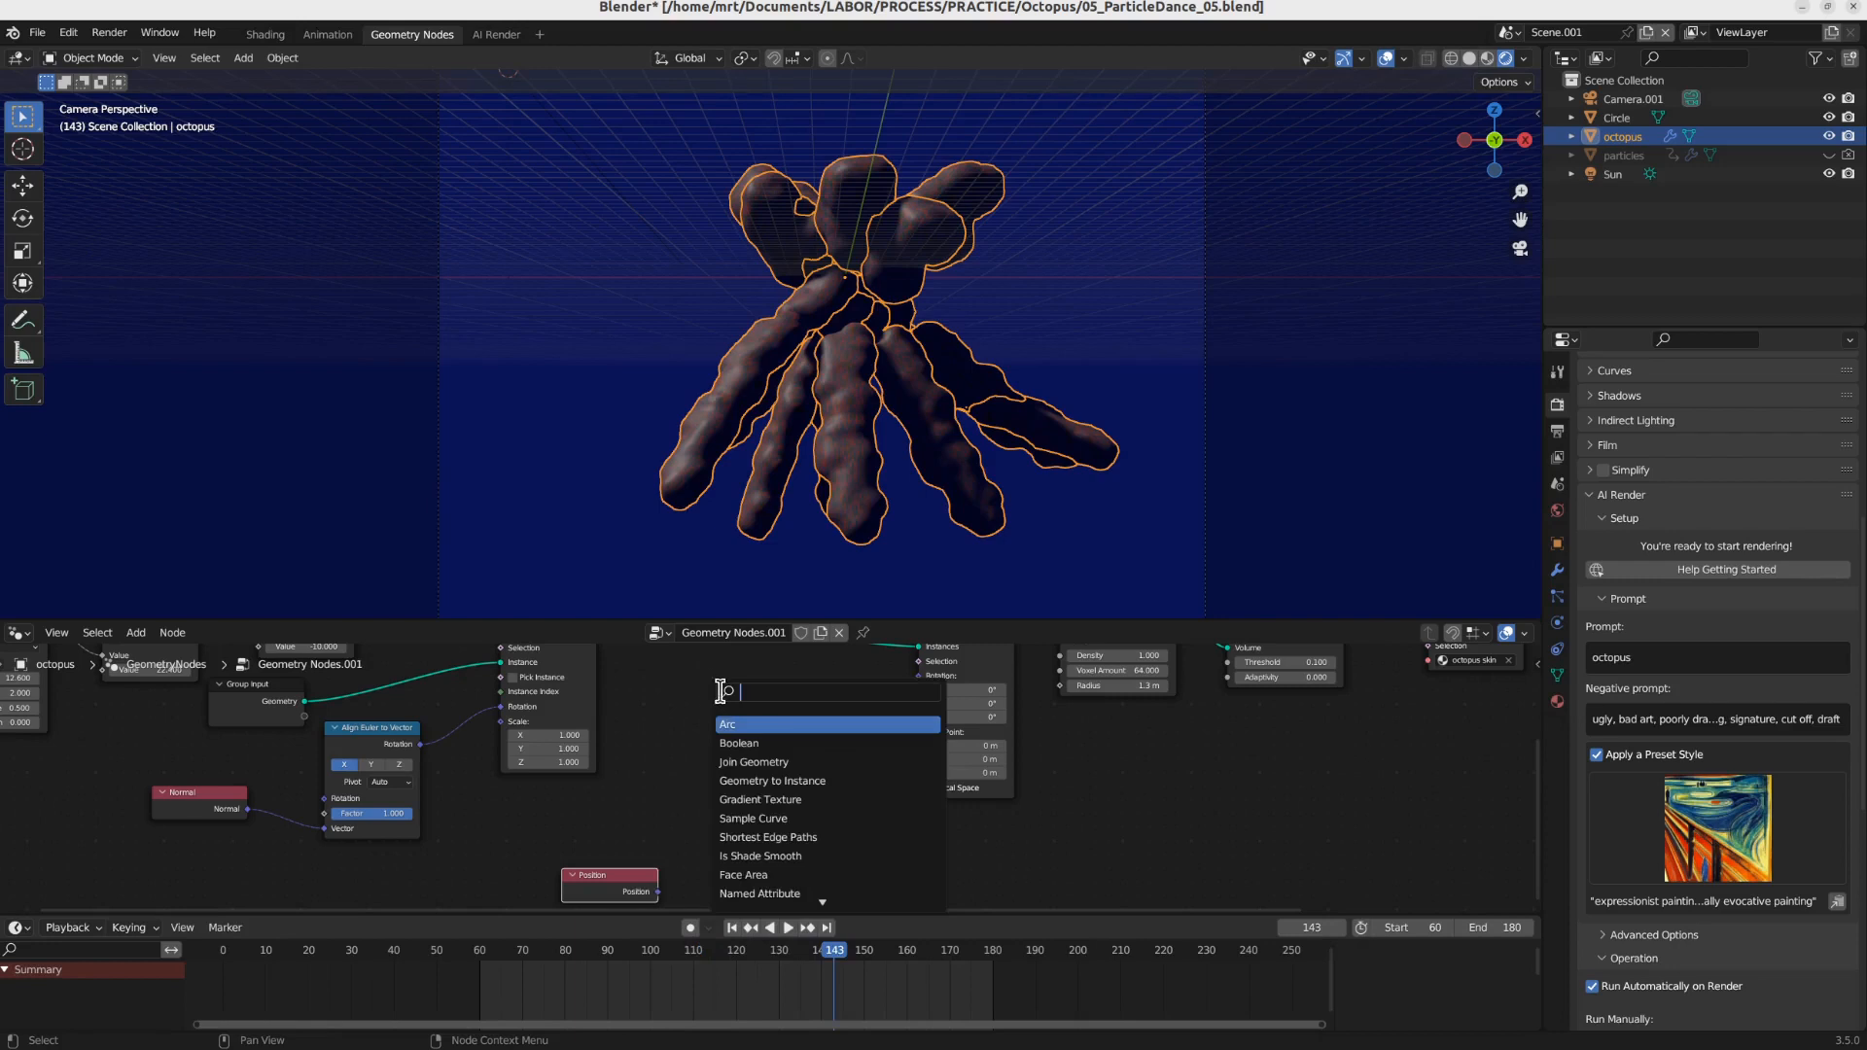
pyautogui.write('vec')
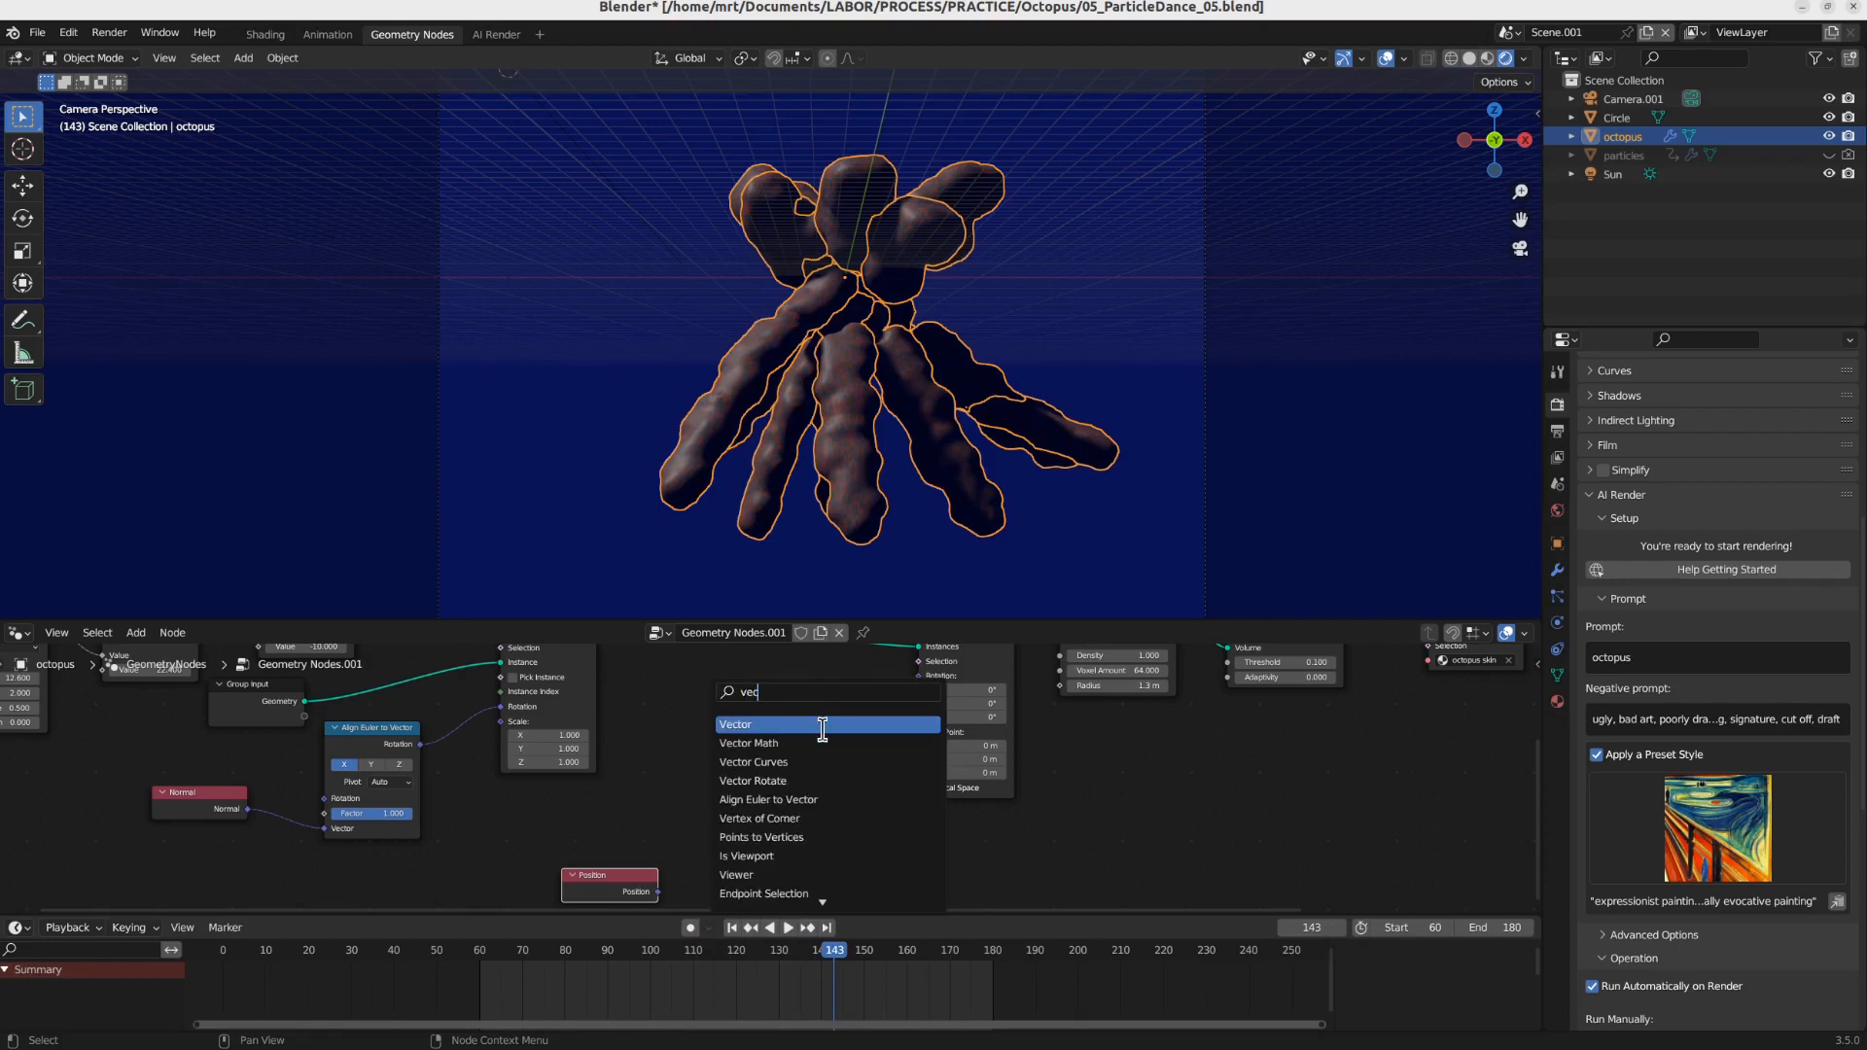
pyautogui.click(749, 743)
pyautogui.click(719, 808)
pyautogui.click(745, 774)
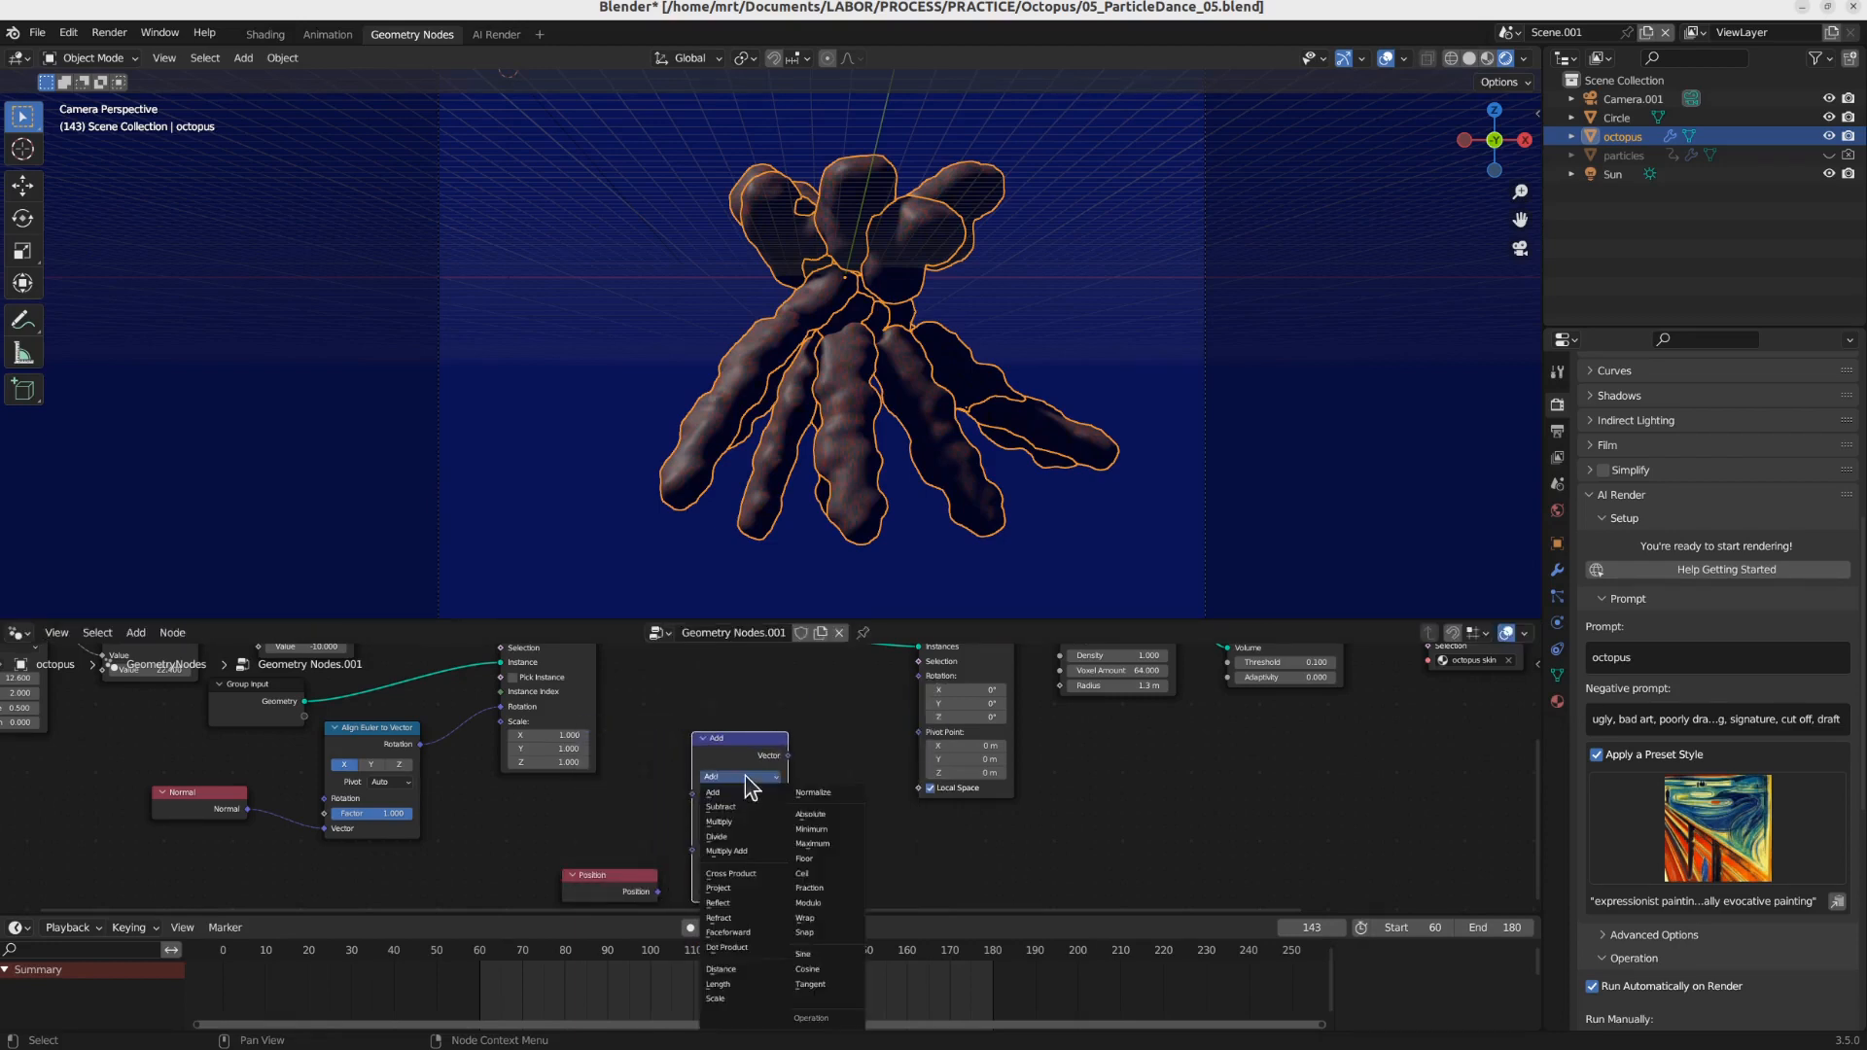
pyautogui.click(750, 806)
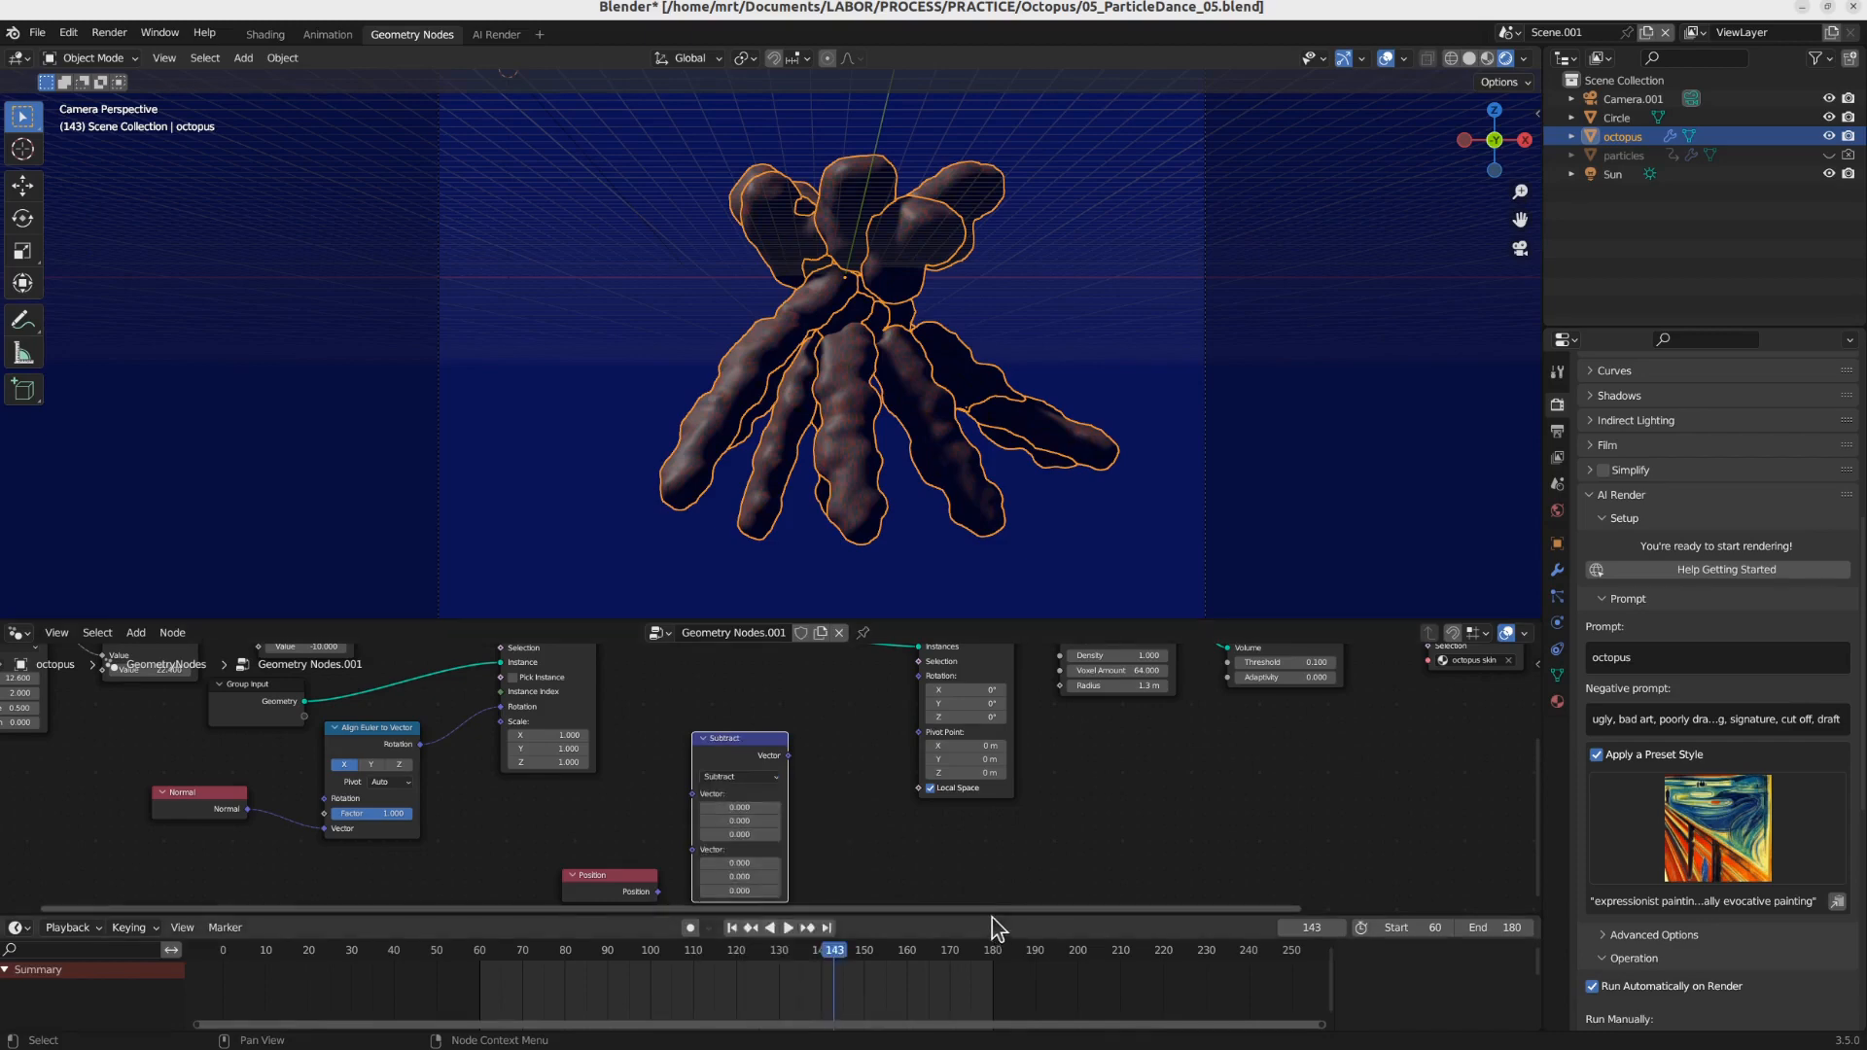
# Step: Enlarge the node editor area and connect the Position output to the Subtract node's second Vector input
pyautogui.moveTo(991, 918); pyautogui.dragTo(992, 1016)
pyautogui.scroll(3, 783, 781)
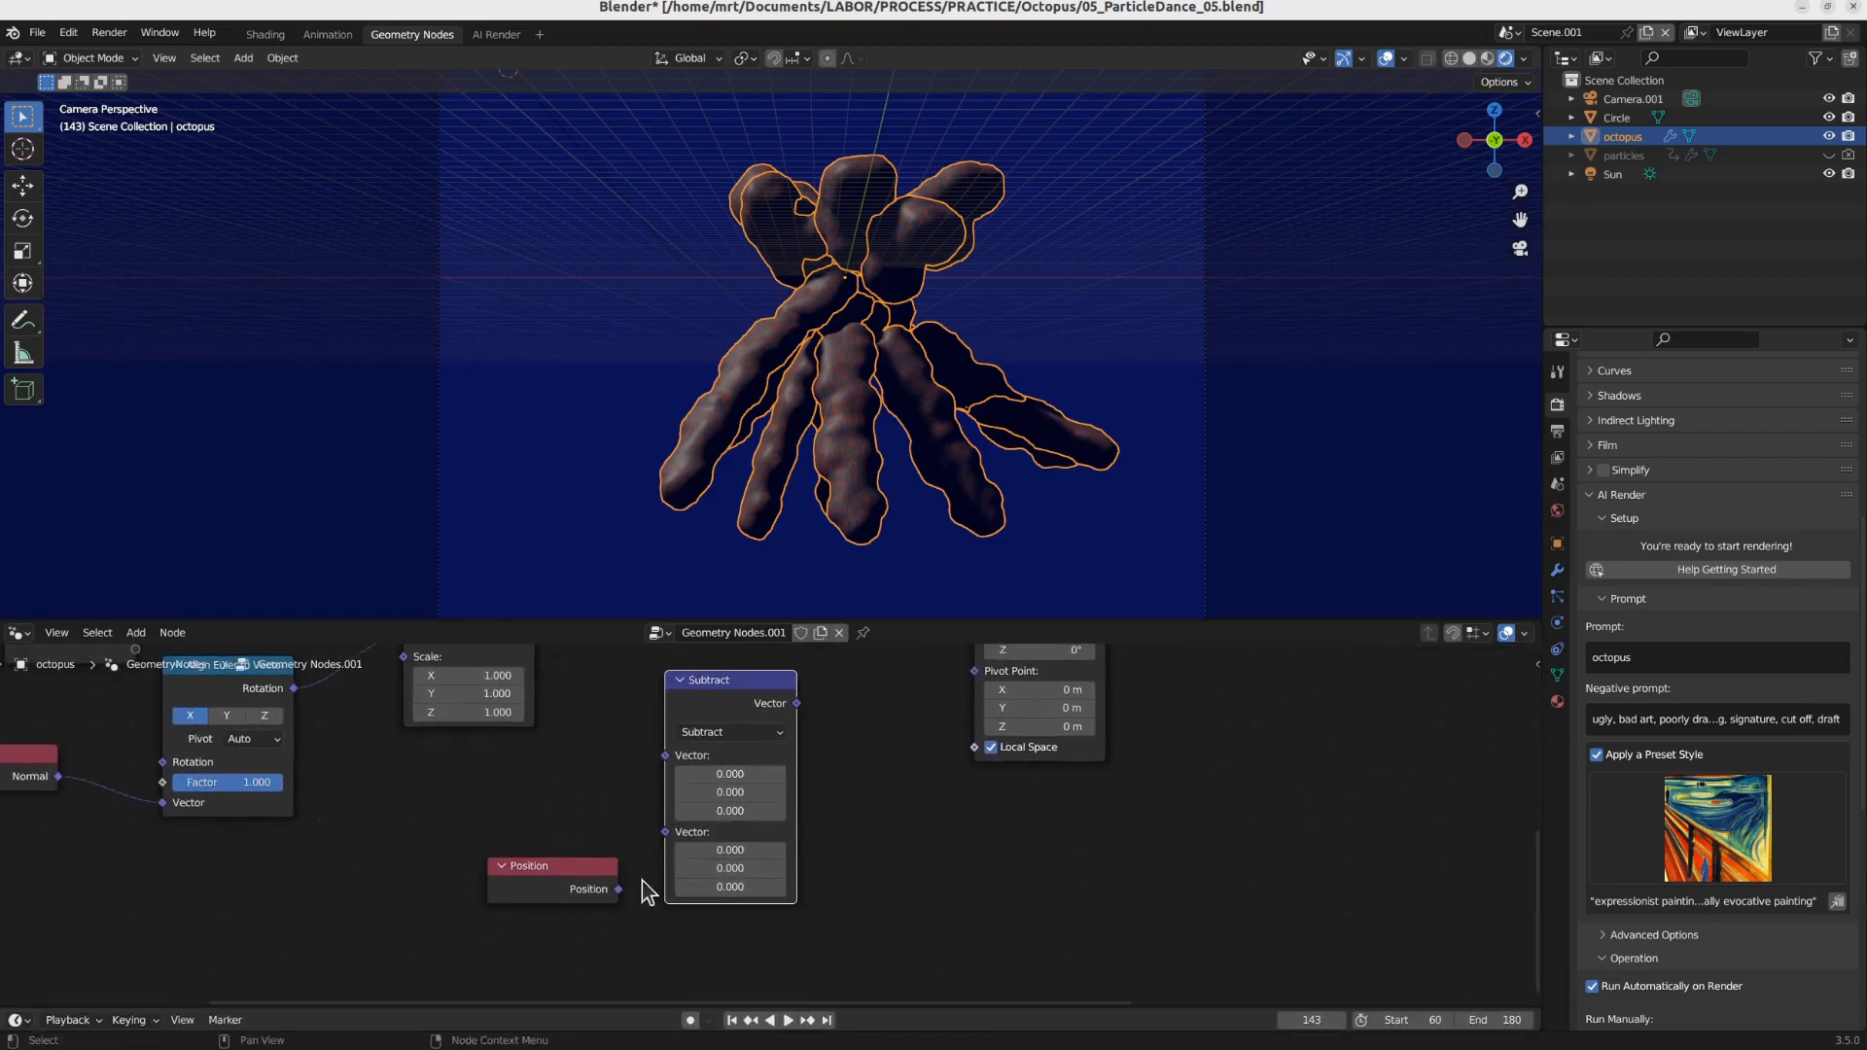
pyautogui.moveTo(608, 889); pyautogui.dragTo(686, 836)
# Step: Duplicate the Subtract node, place the copy beside it and set its operation to Multiply
pyautogui.click(773, 701)
pyautogui.hotkey('shift', 'd')
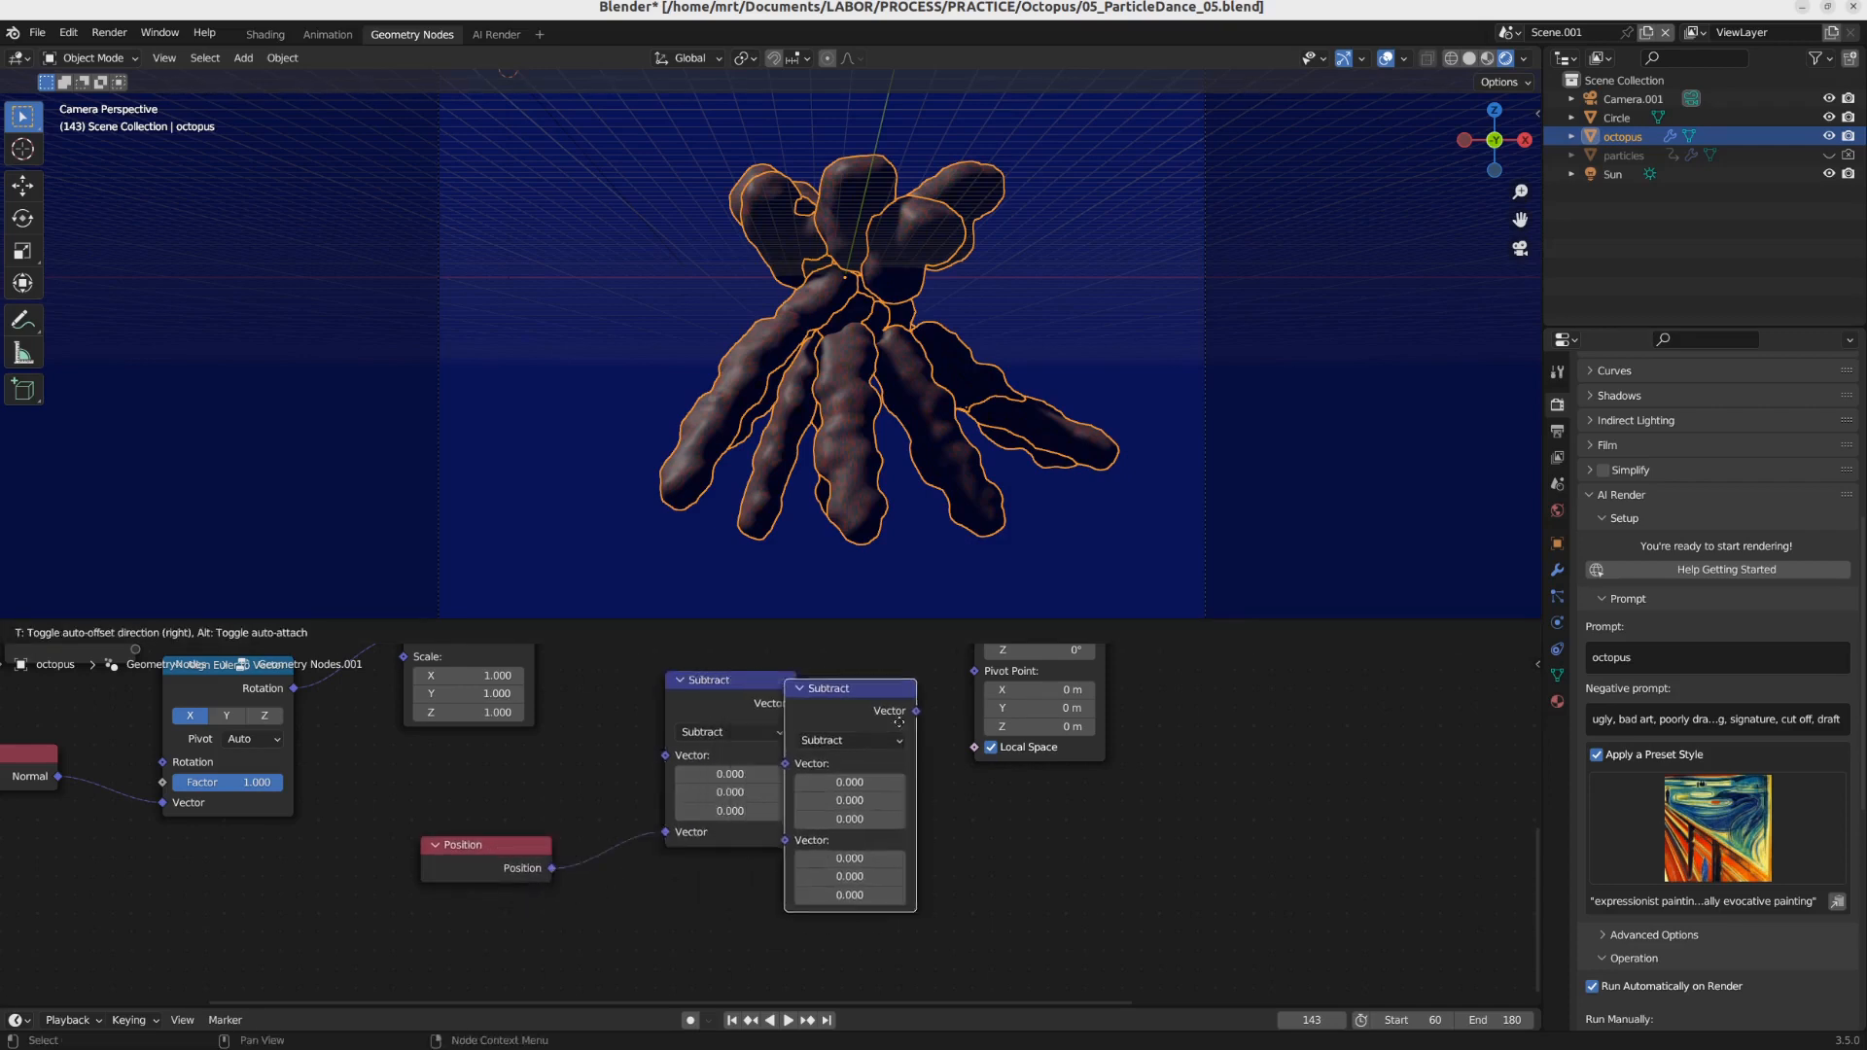
pyautogui.click(918, 708)
pyautogui.click(910, 721)
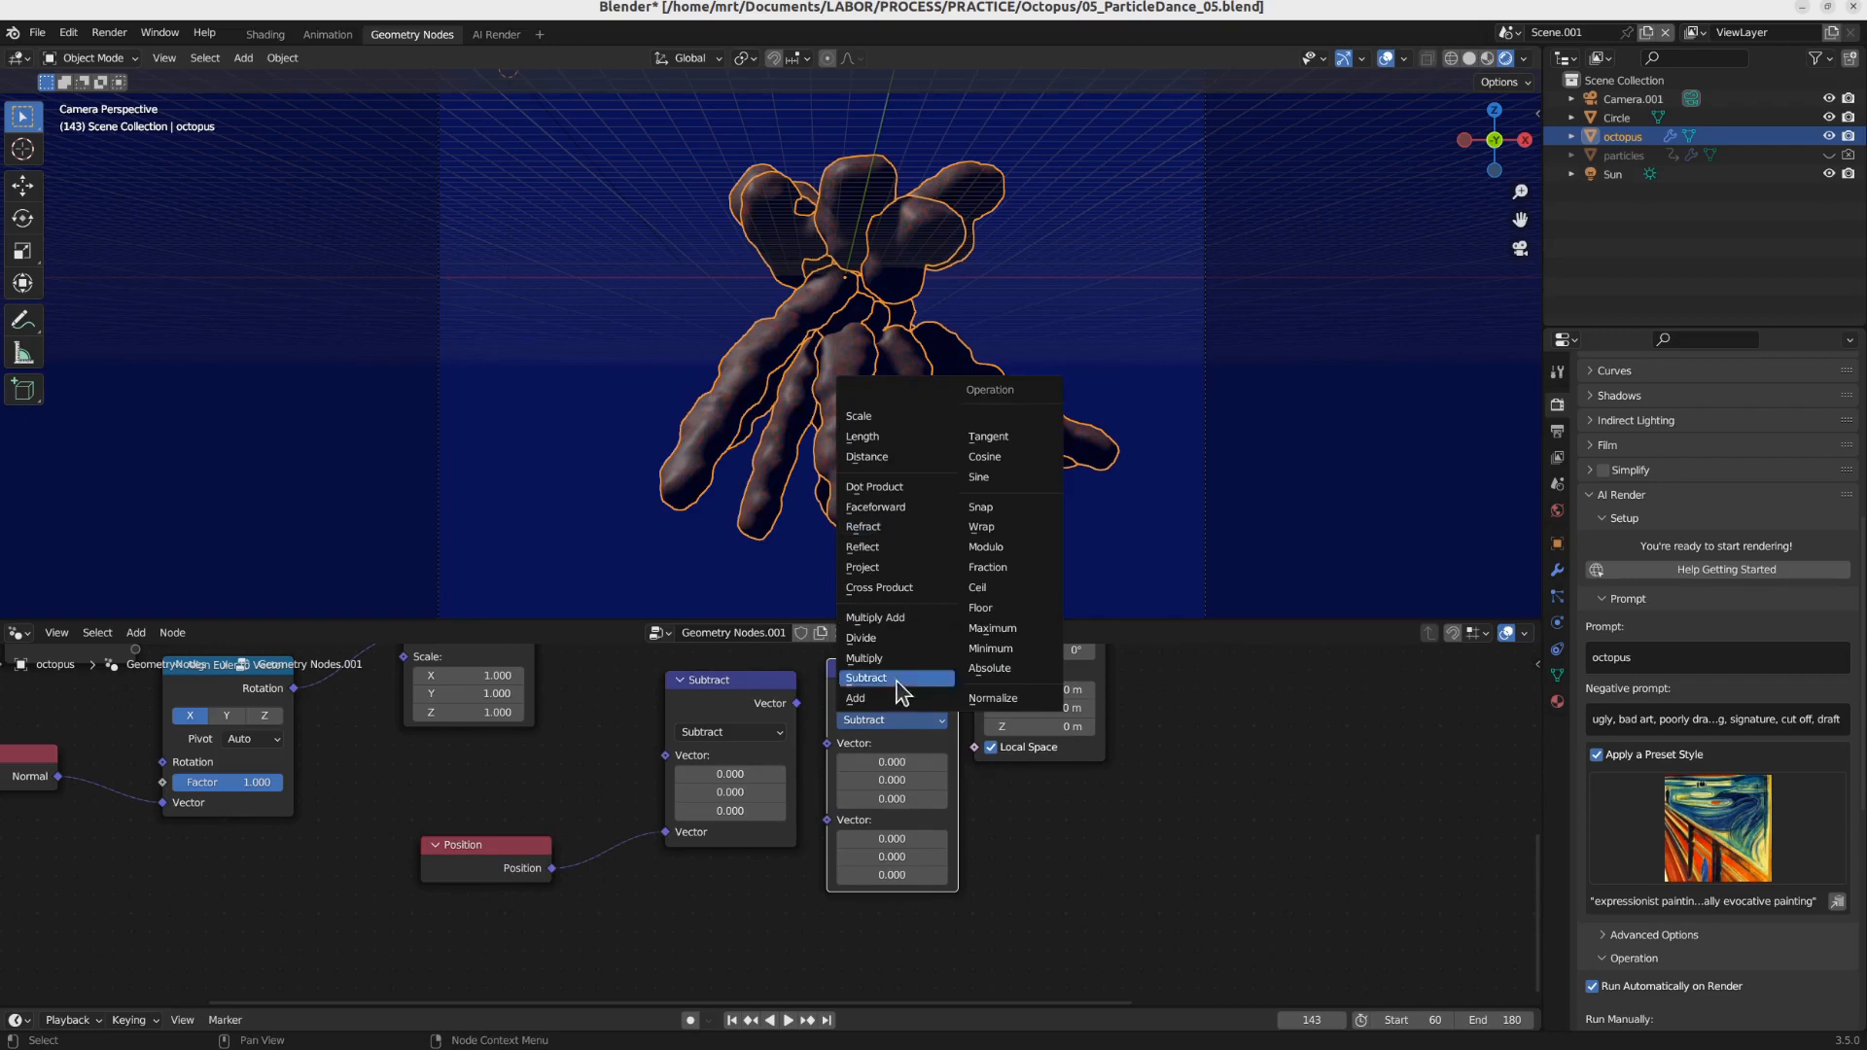
pyautogui.click(865, 658)
# Step: Space the Subtract and Multiply nodes apart and connect the Subtract output to Multiply's first Vector input
pyautogui.moveTo(733, 708); pyautogui.dragTo(682, 760)
pyautogui.moveTo(885, 718); pyautogui.dragTo(868, 715)
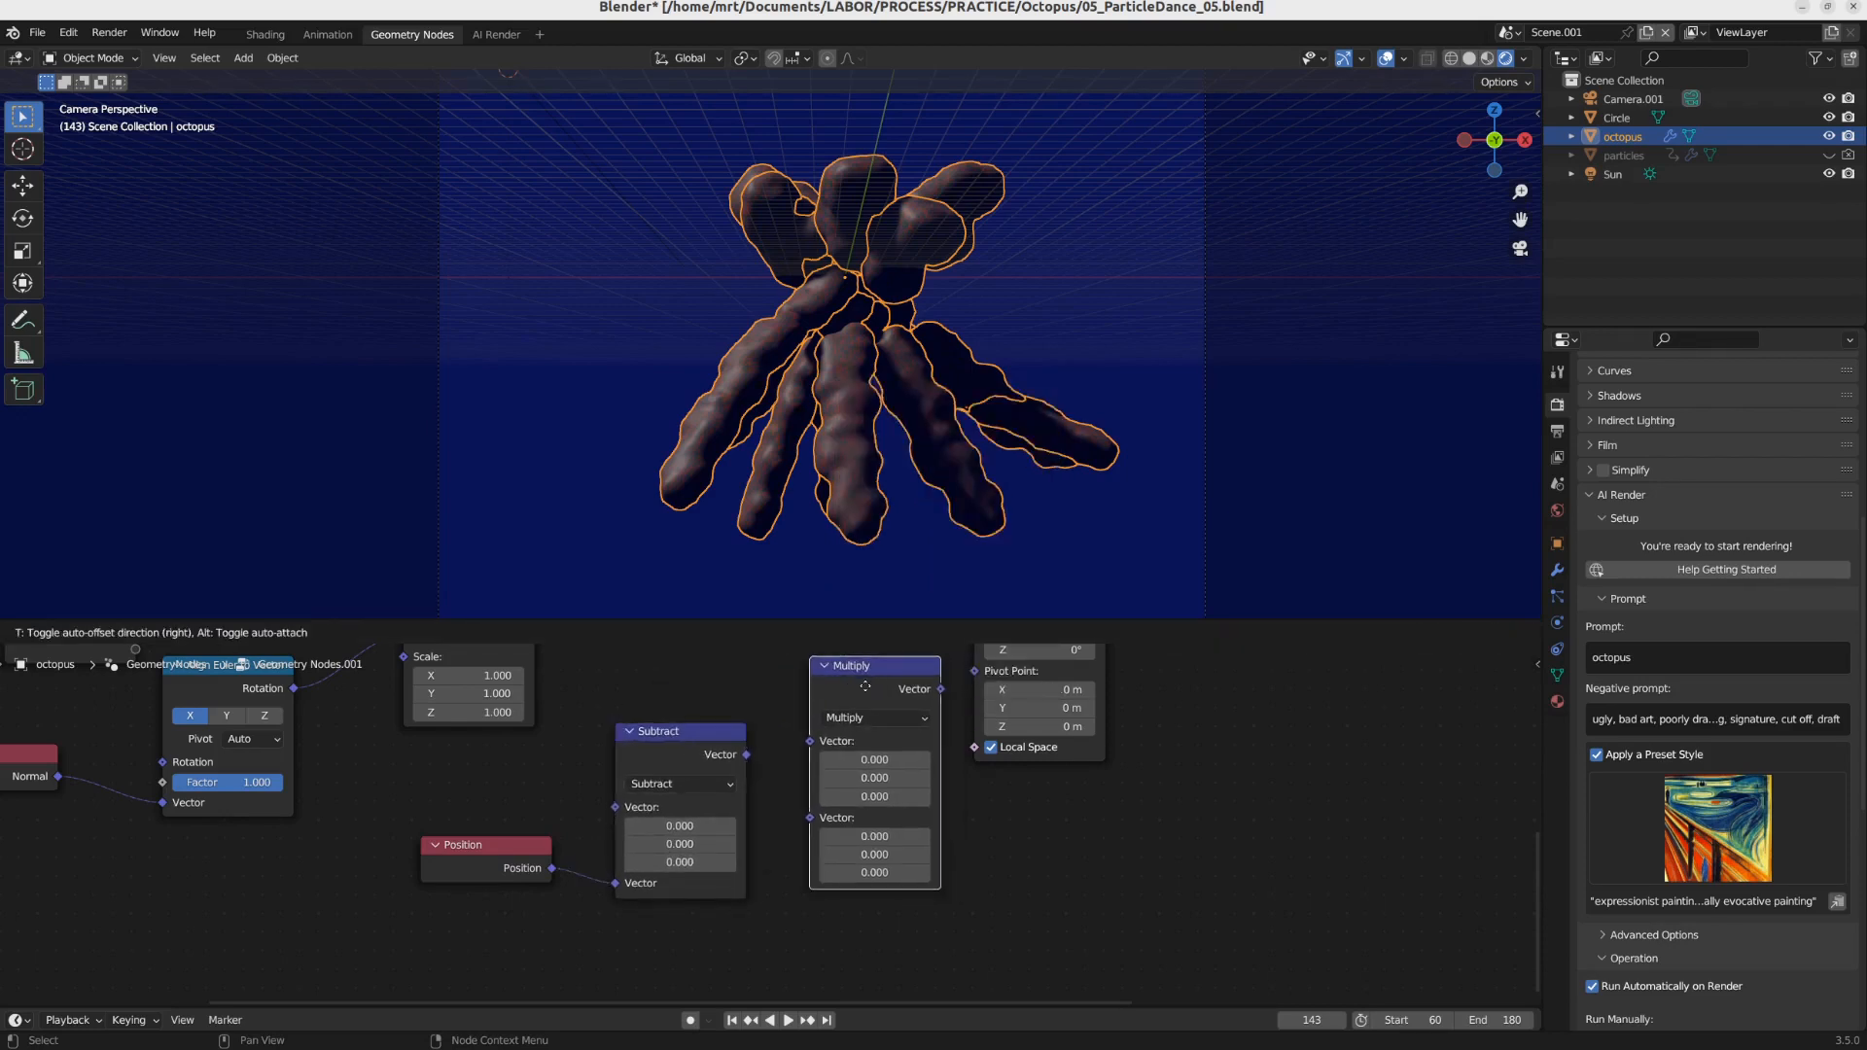
pyautogui.moveTo(746, 755); pyautogui.dragTo(815, 822)
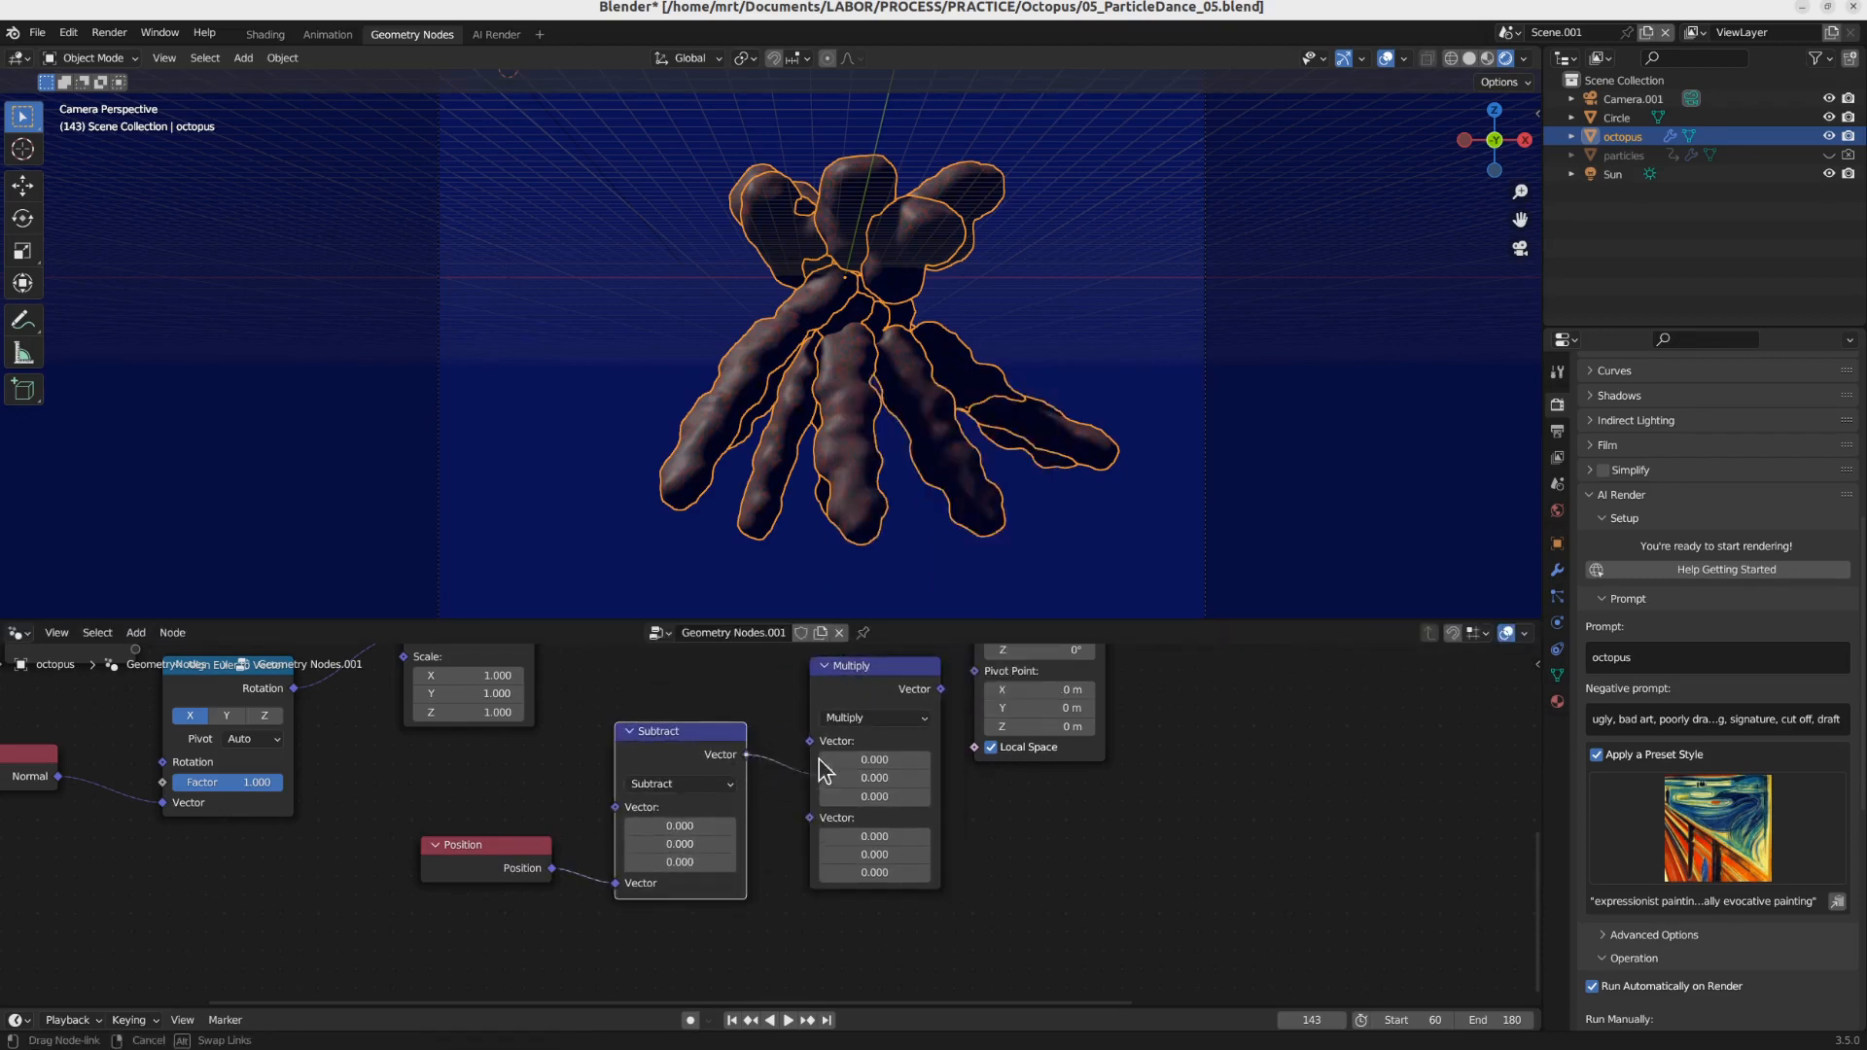
pyautogui.moveTo(819, 759); pyautogui.dragTo(813, 745)
# Step: Move Points to Volume closer to Instance on Points and dissolve the Rotate Instances node between them, keeping the link
pyautogui.moveTo(967, 731); pyautogui.dragTo(910, 836, button='middle')
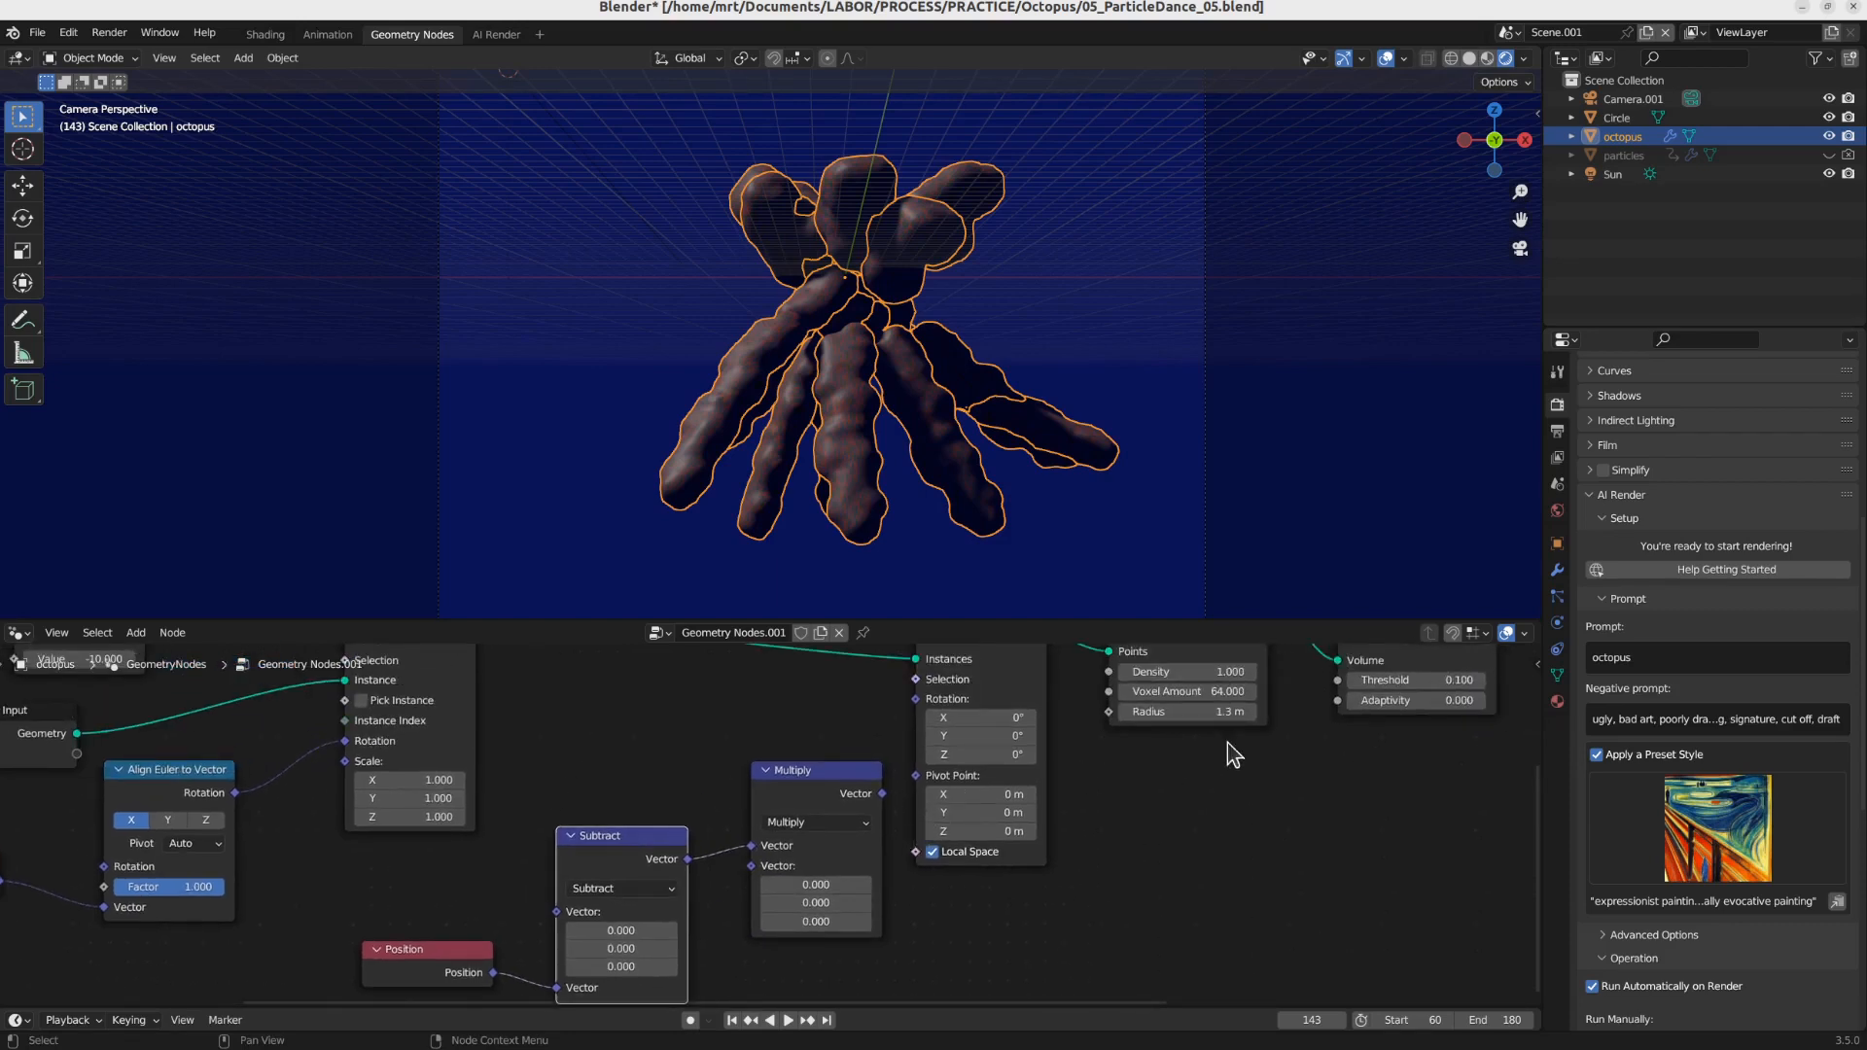
pyautogui.moveTo(1167, 766); pyautogui.dragTo(1132, 839, button='middle')
pyautogui.moveTo(966, 708); pyautogui.dragTo(644, 746)
pyautogui.moveTo(1070, 747); pyautogui.dragTo(847, 736)
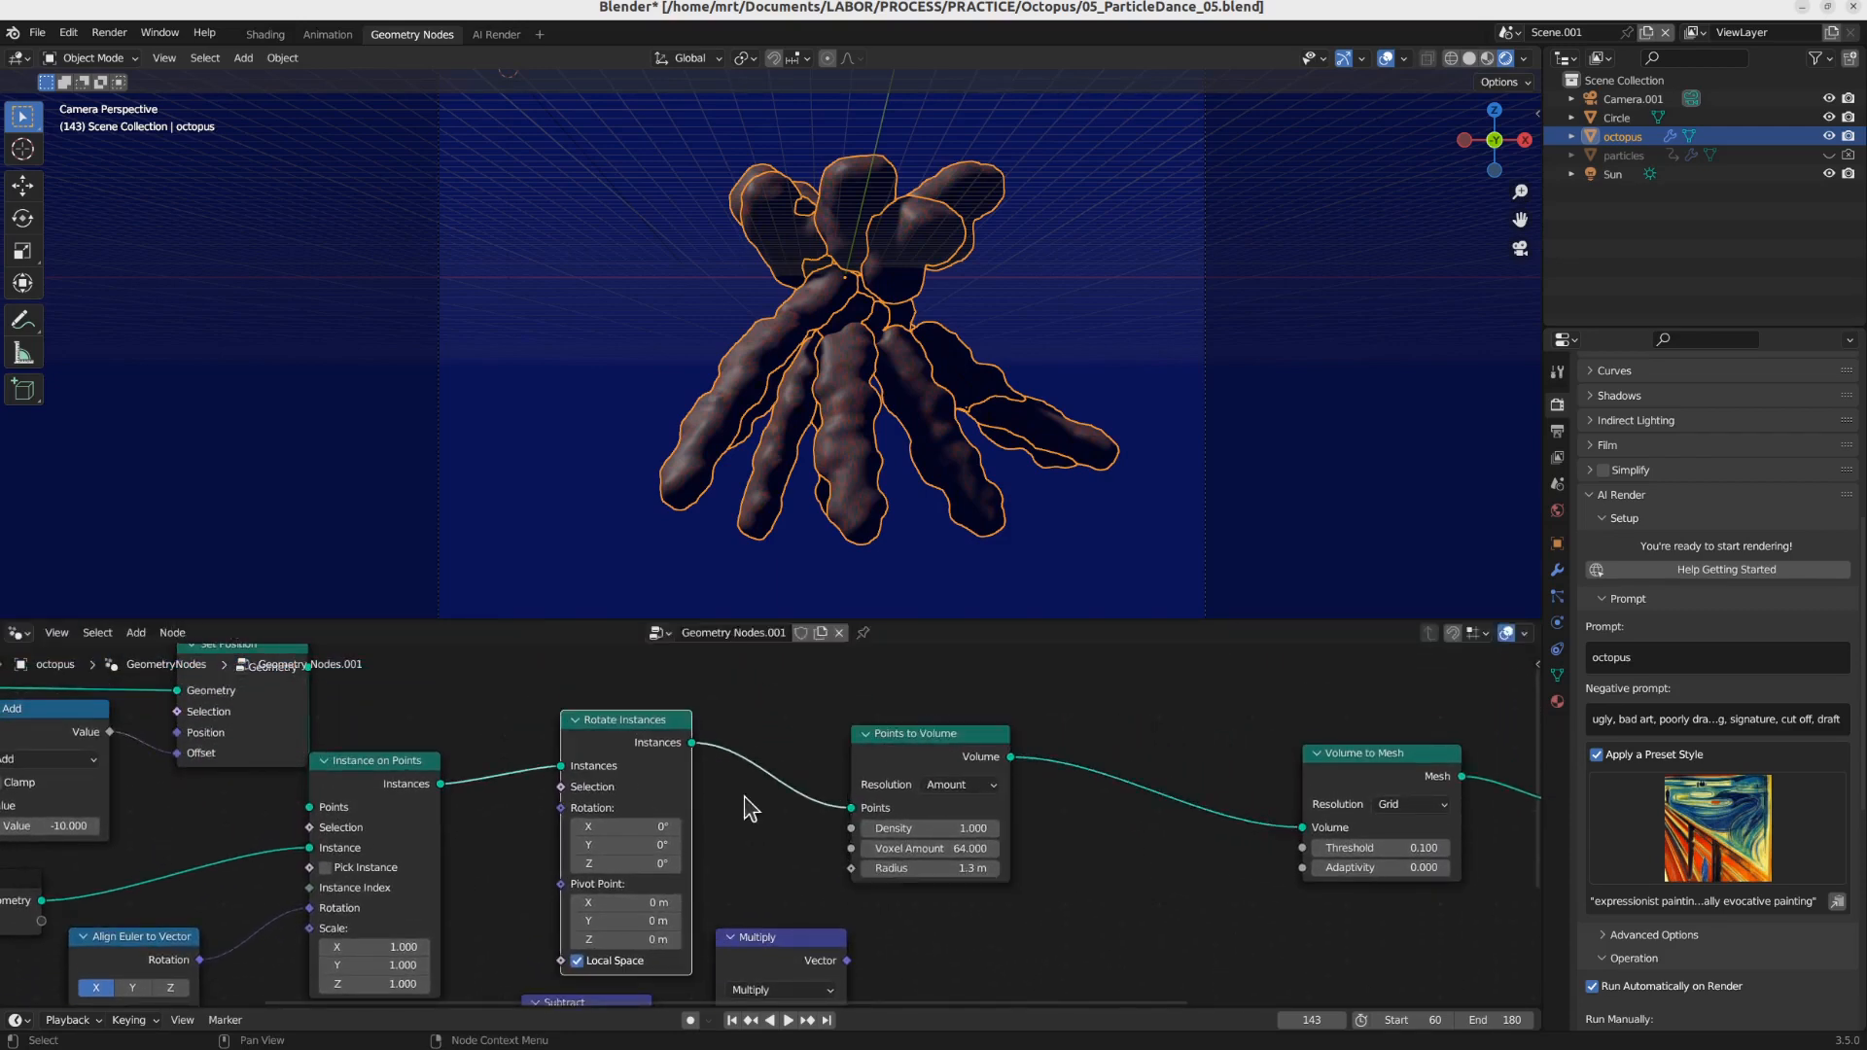
pyautogui.rightClick(628, 762)
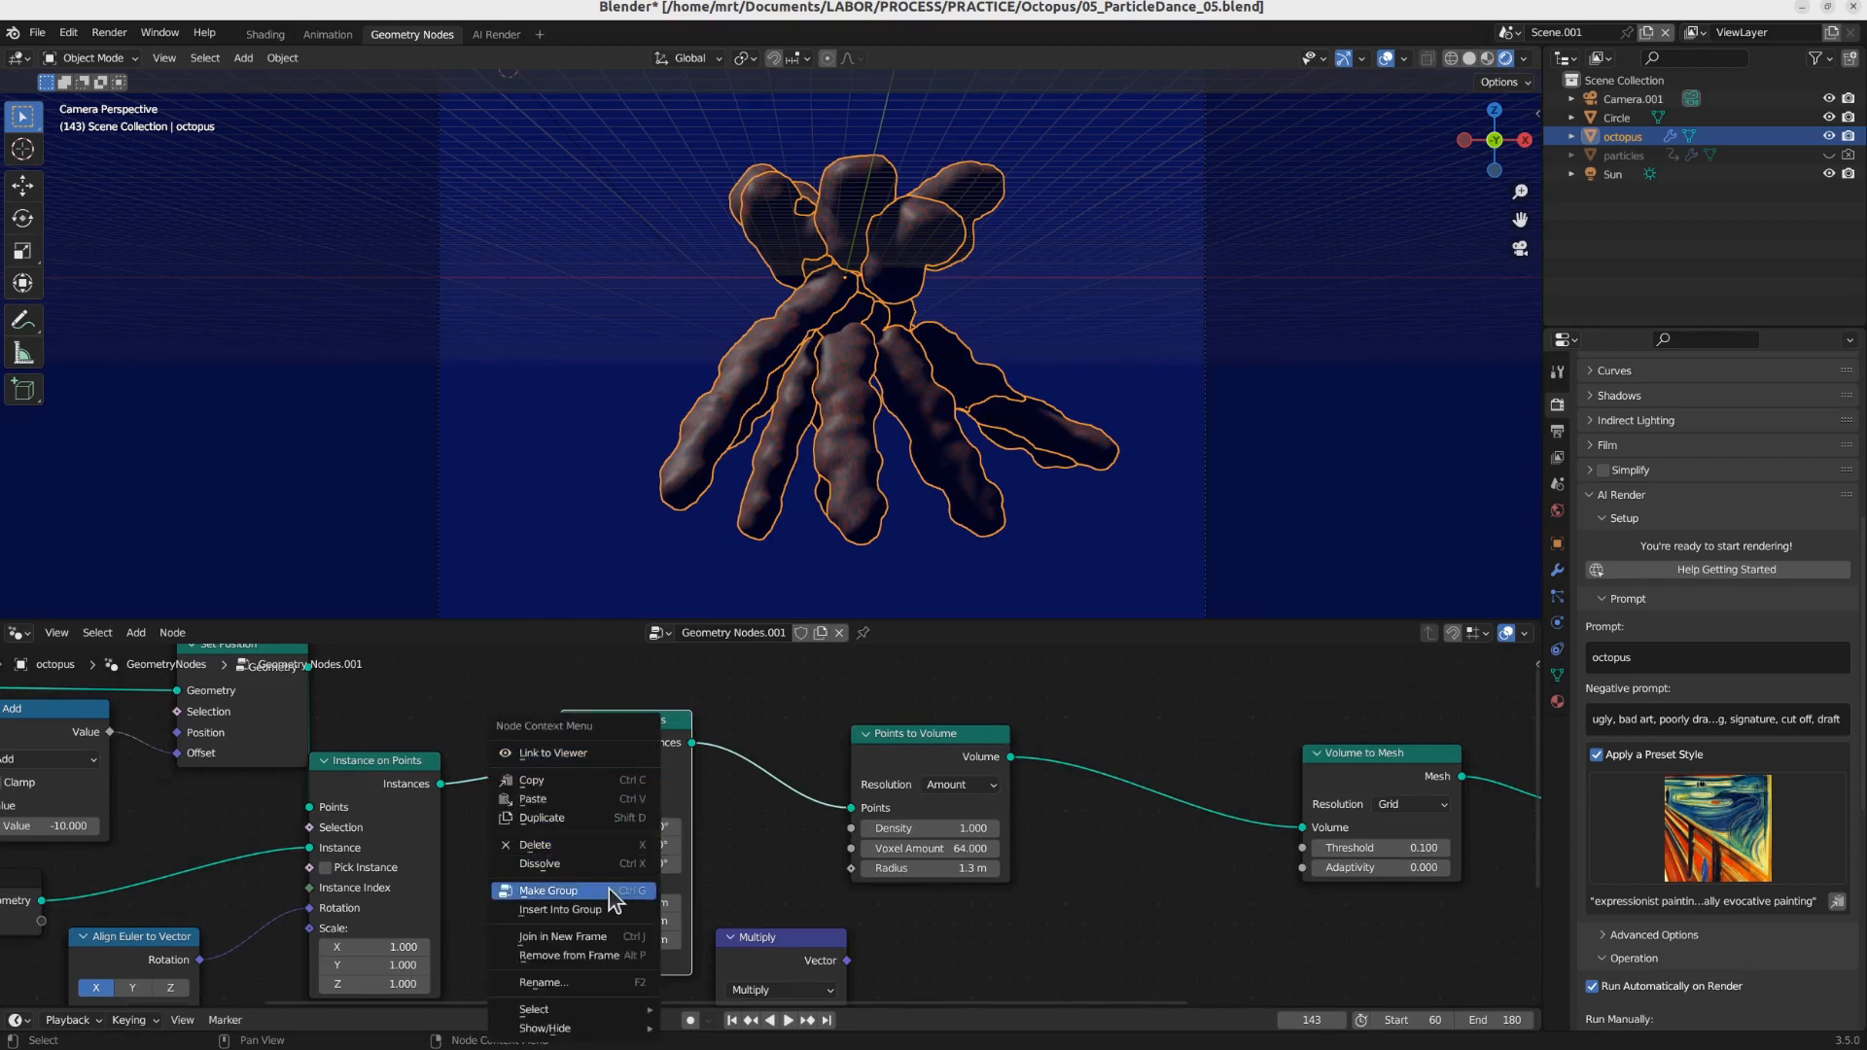
pyautogui.click(603, 864)
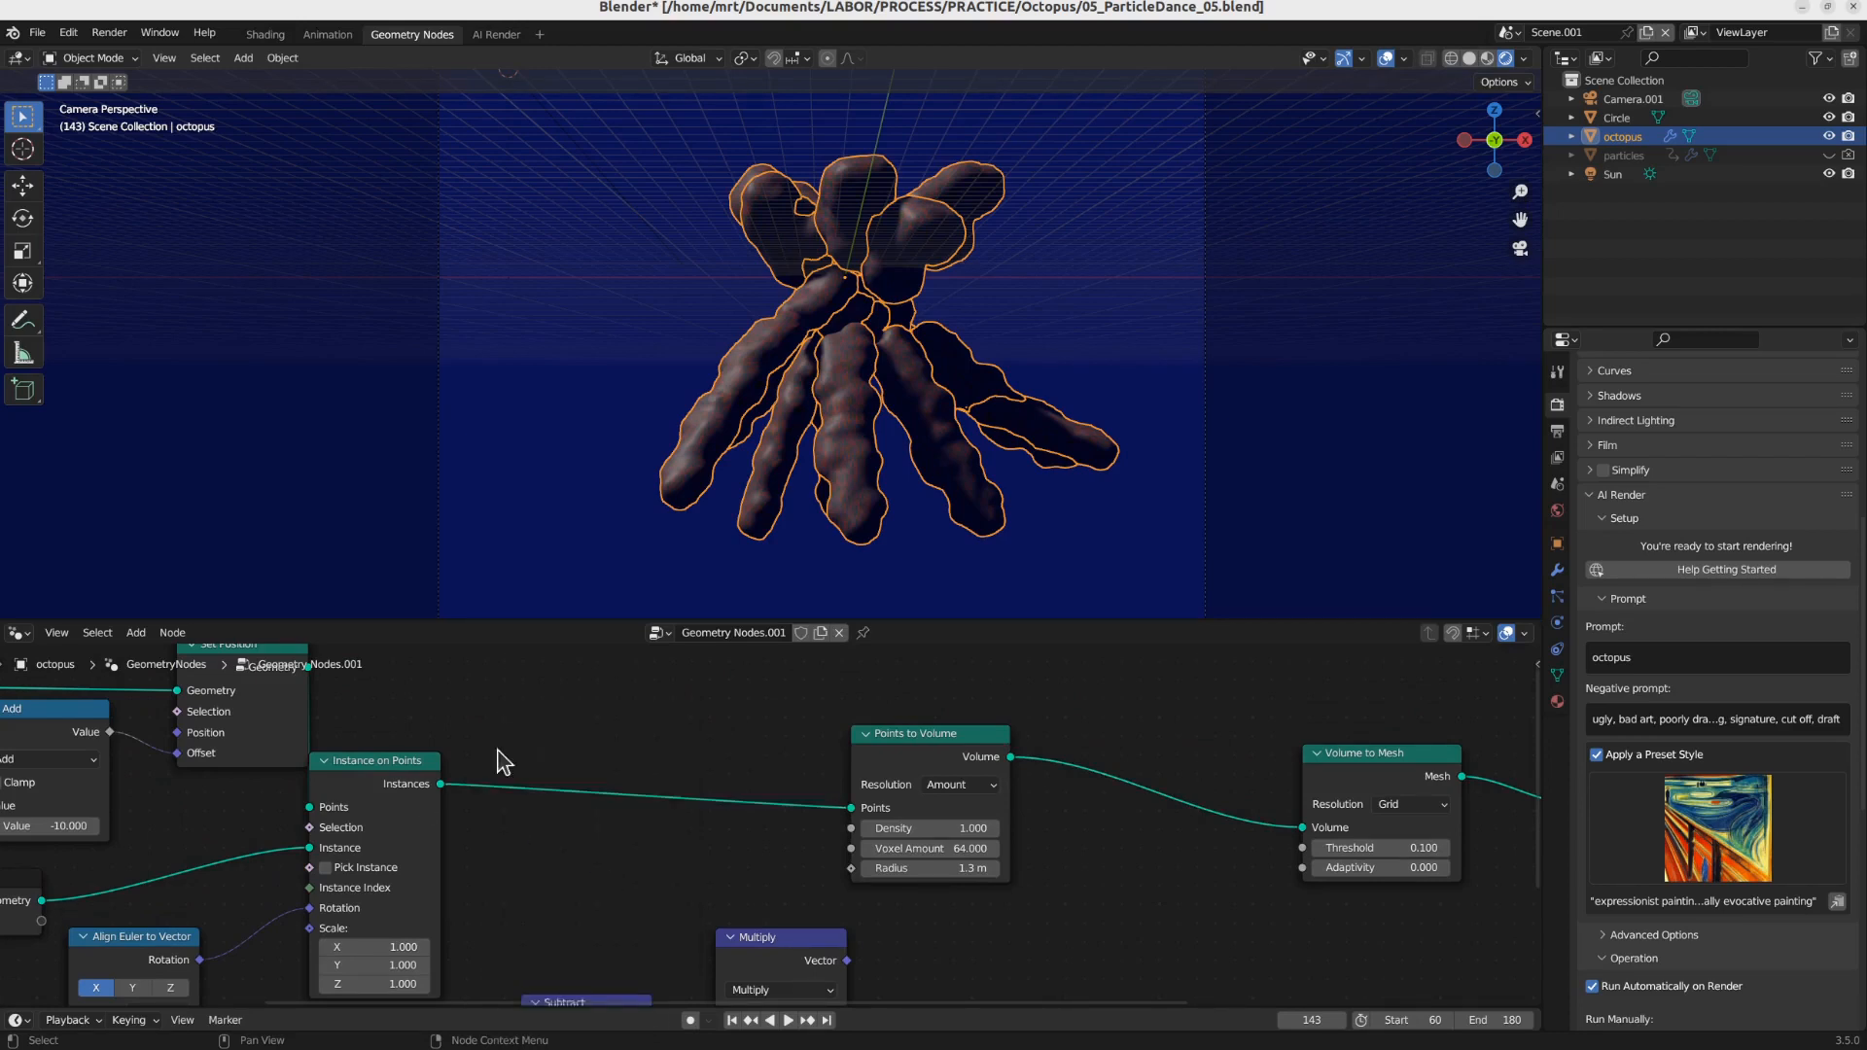
# Step: Reposition the Subtract and Multiply nodes and connect the Multiply output to the Radius input of Points to Volume
pyautogui.moveTo(591, 846); pyautogui.dragTo(698, 784, button='middle')
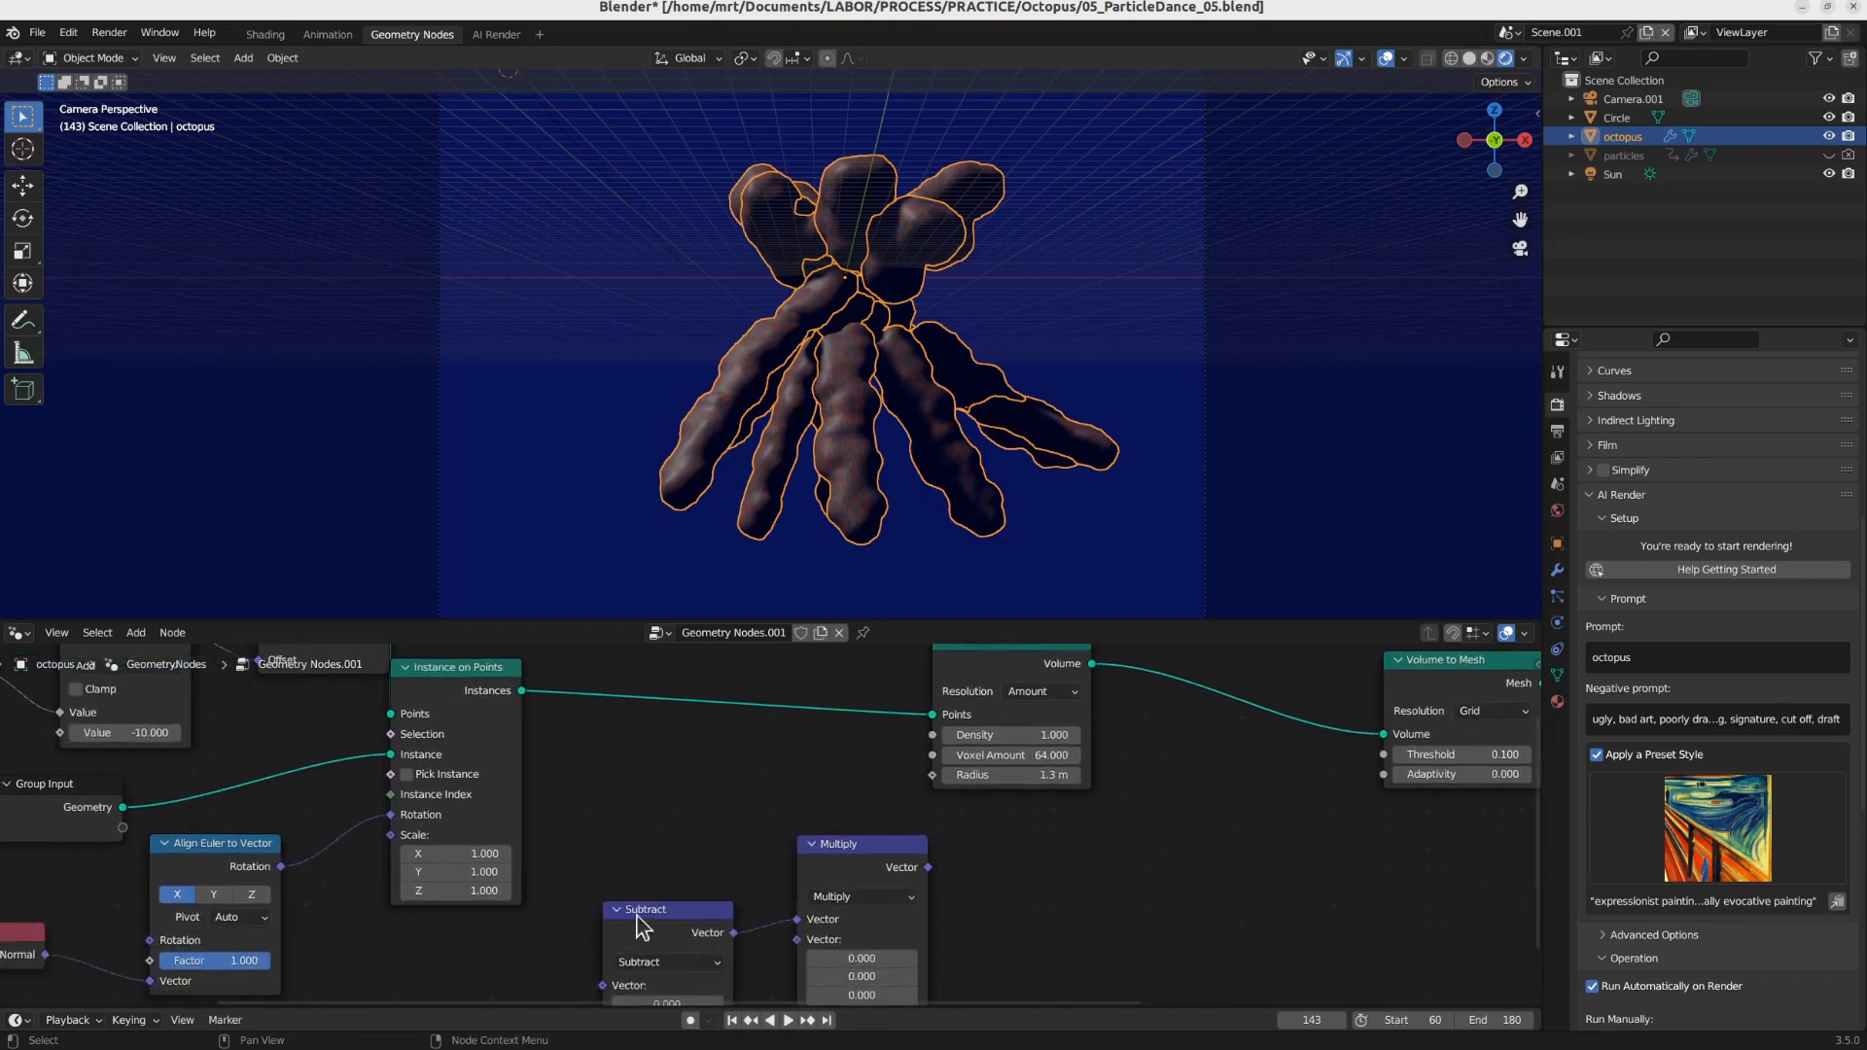
pyautogui.moveTo(637, 917)
pyautogui.mouseDown()
pyautogui.moveTo(625, 886)
pyautogui.moveTo(645, 905)
pyautogui.mouseUp()
pyautogui.moveTo(915, 879); pyautogui.dragTo(885, 814)
pyautogui.moveTo(885, 814); pyautogui.dragTo(897, 699, button='middle')
pyautogui.moveTo(527, 906); pyautogui.dragTo(562, 895)
pyautogui.moveTo(953, 727); pyautogui.dragTo(939, 835, button='middle')
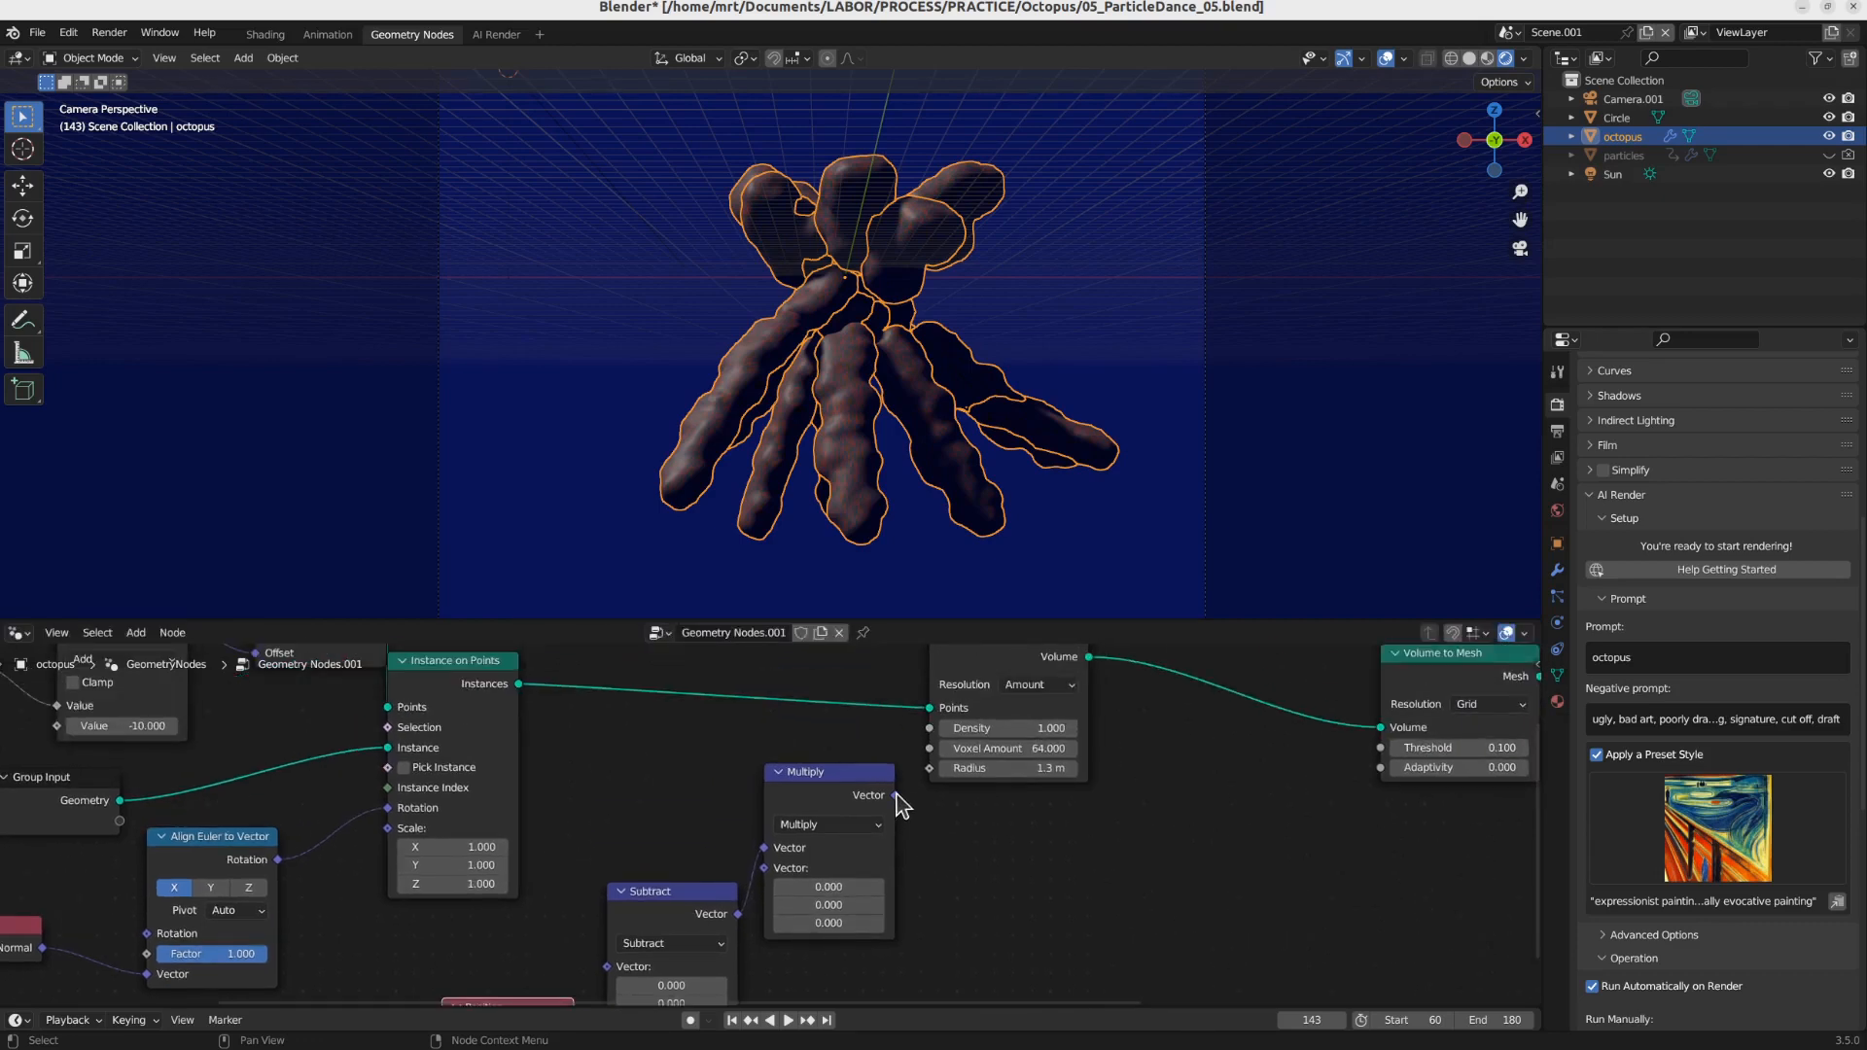
pyautogui.moveTo(893, 794); pyautogui.dragTo(931, 770)
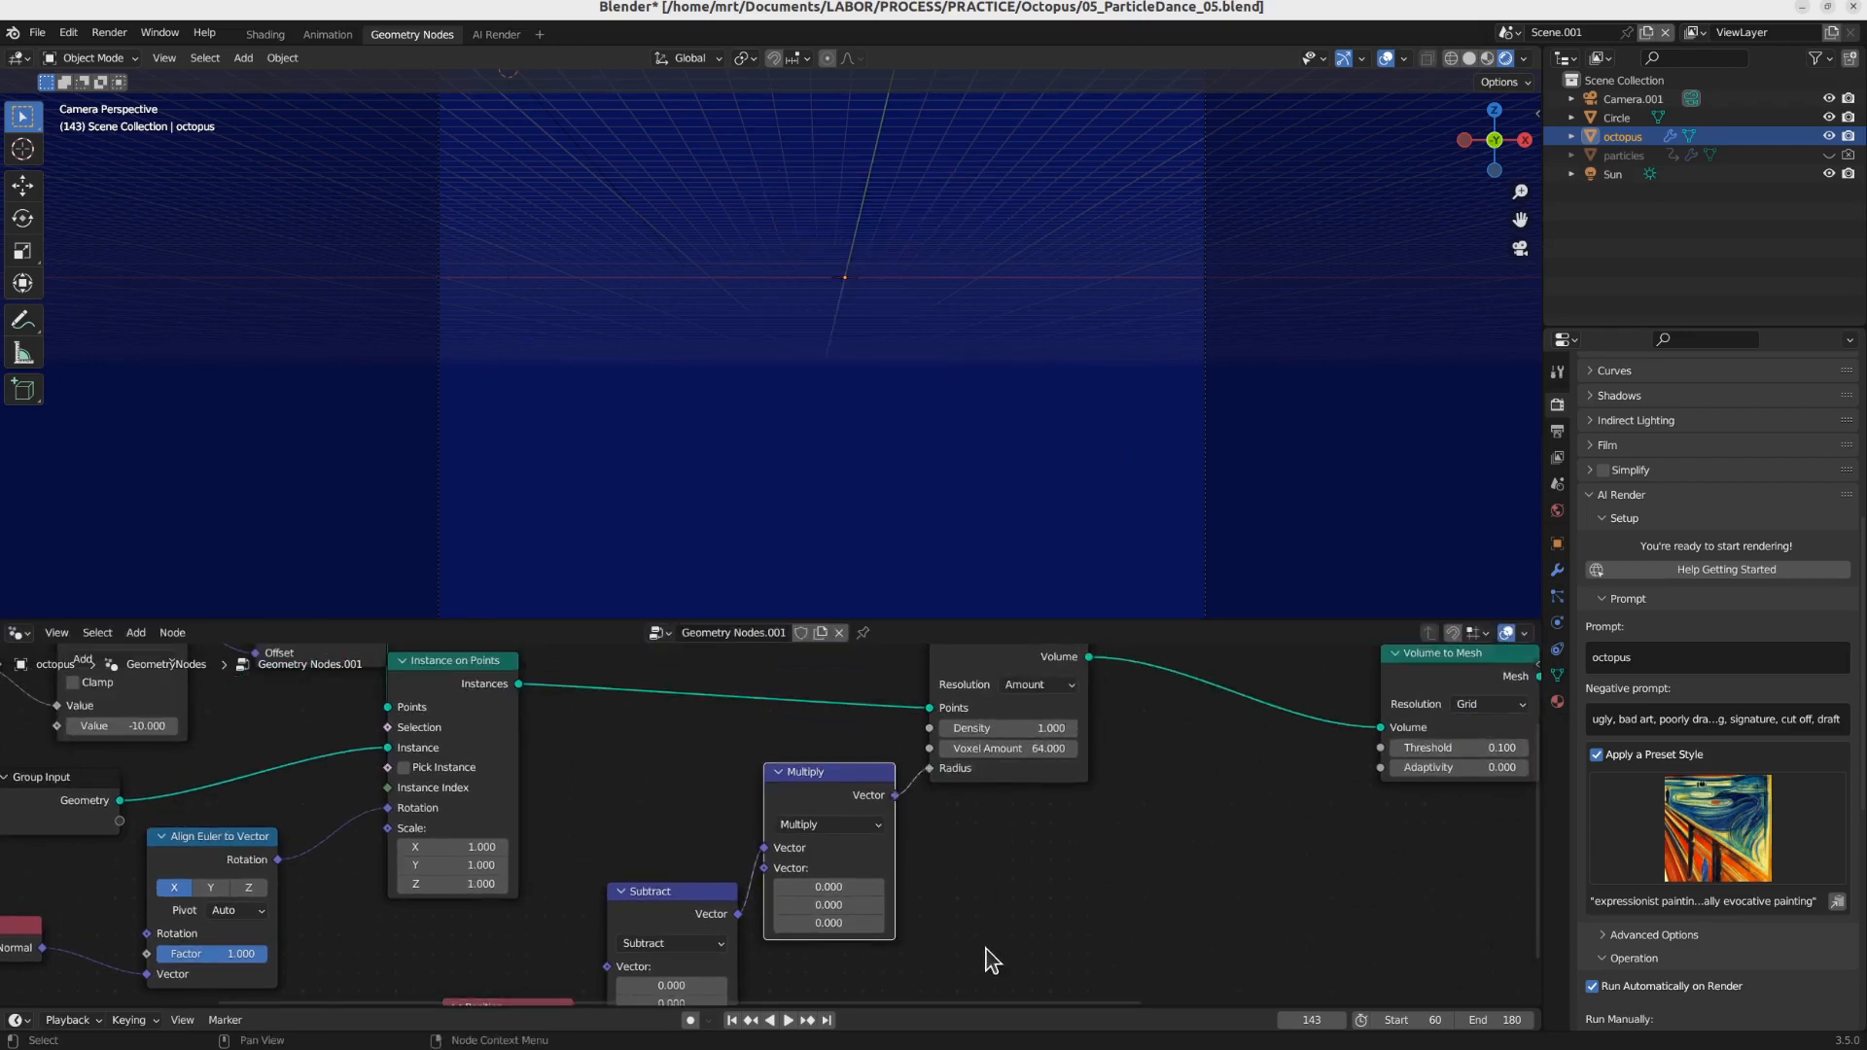
# Step: Set all three components of Multiply's second Vector to 0.8
pyautogui.moveTo(829, 923); pyautogui.dragTo(840, 887)
pyautogui.write('0.3')
pyautogui.press('Return')
pyautogui.moveTo(788, 901); pyautogui.dragTo(807, 744, button='middle')
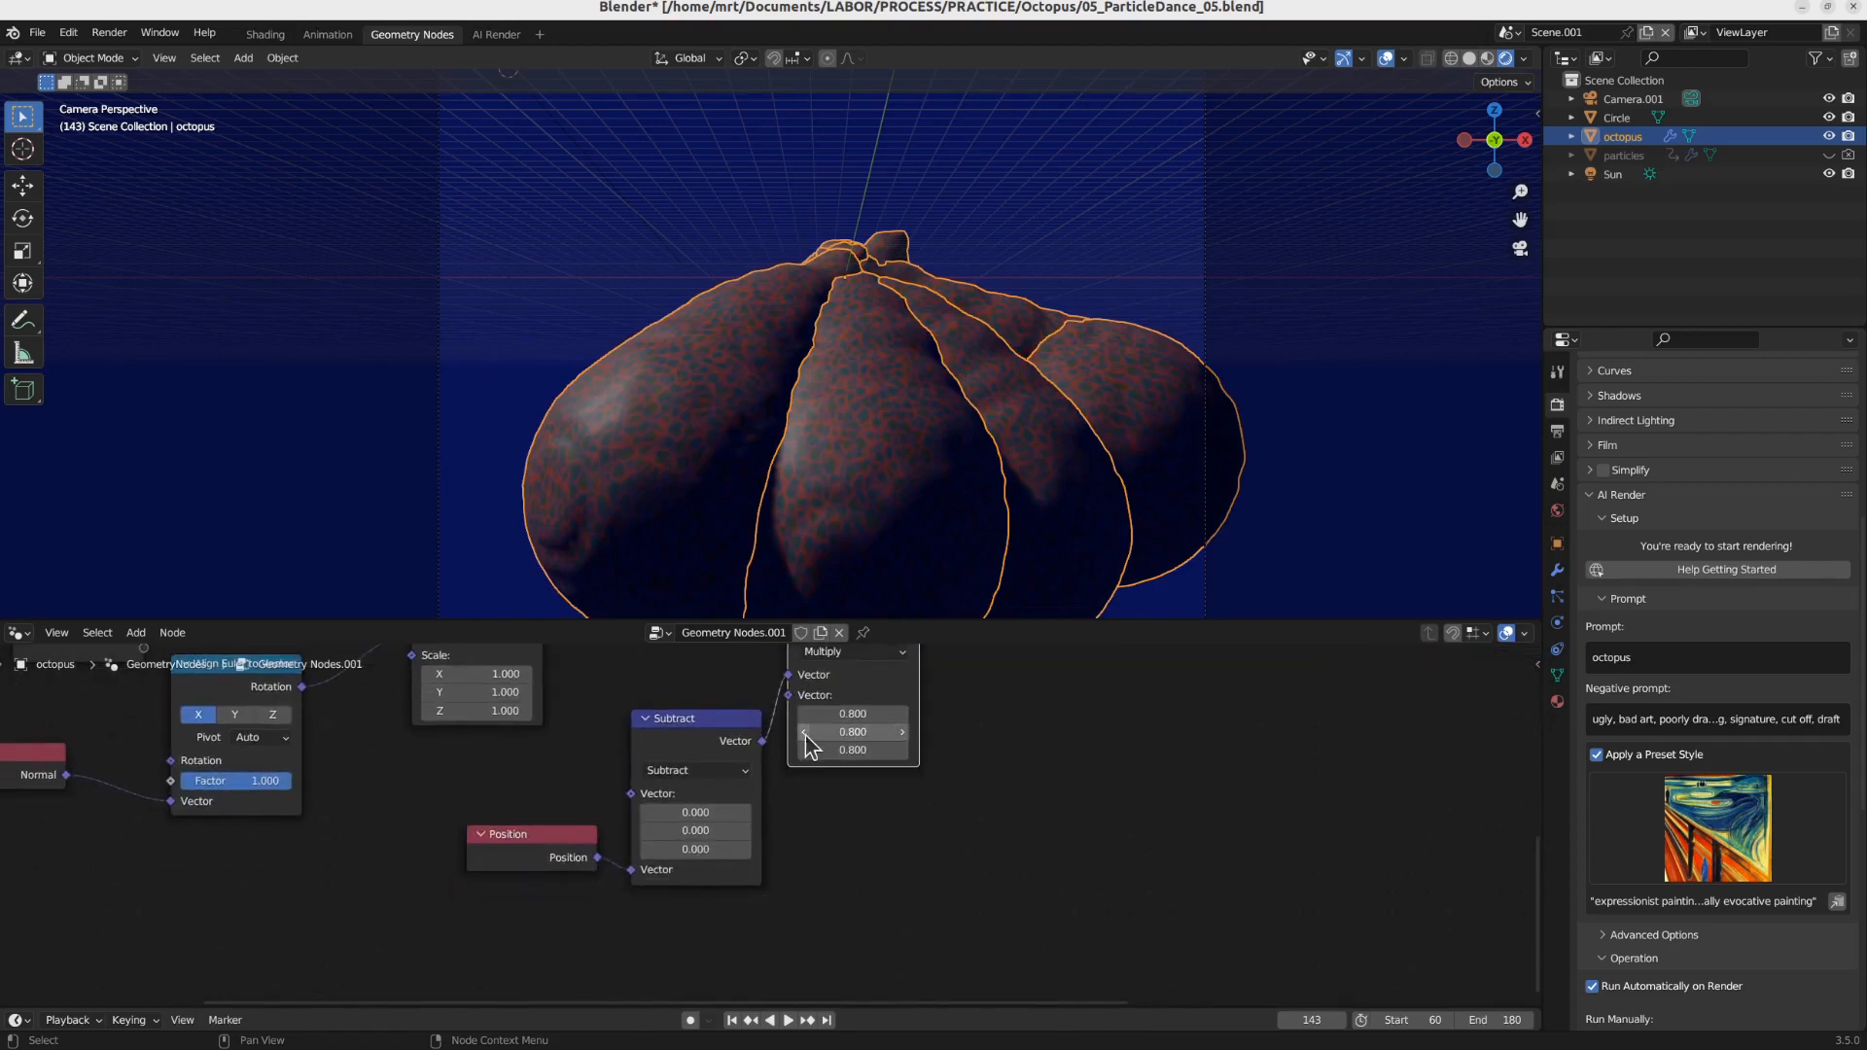
pyautogui.moveTo(1008, 779); pyautogui.dragTo(1001, 863, button='middle')
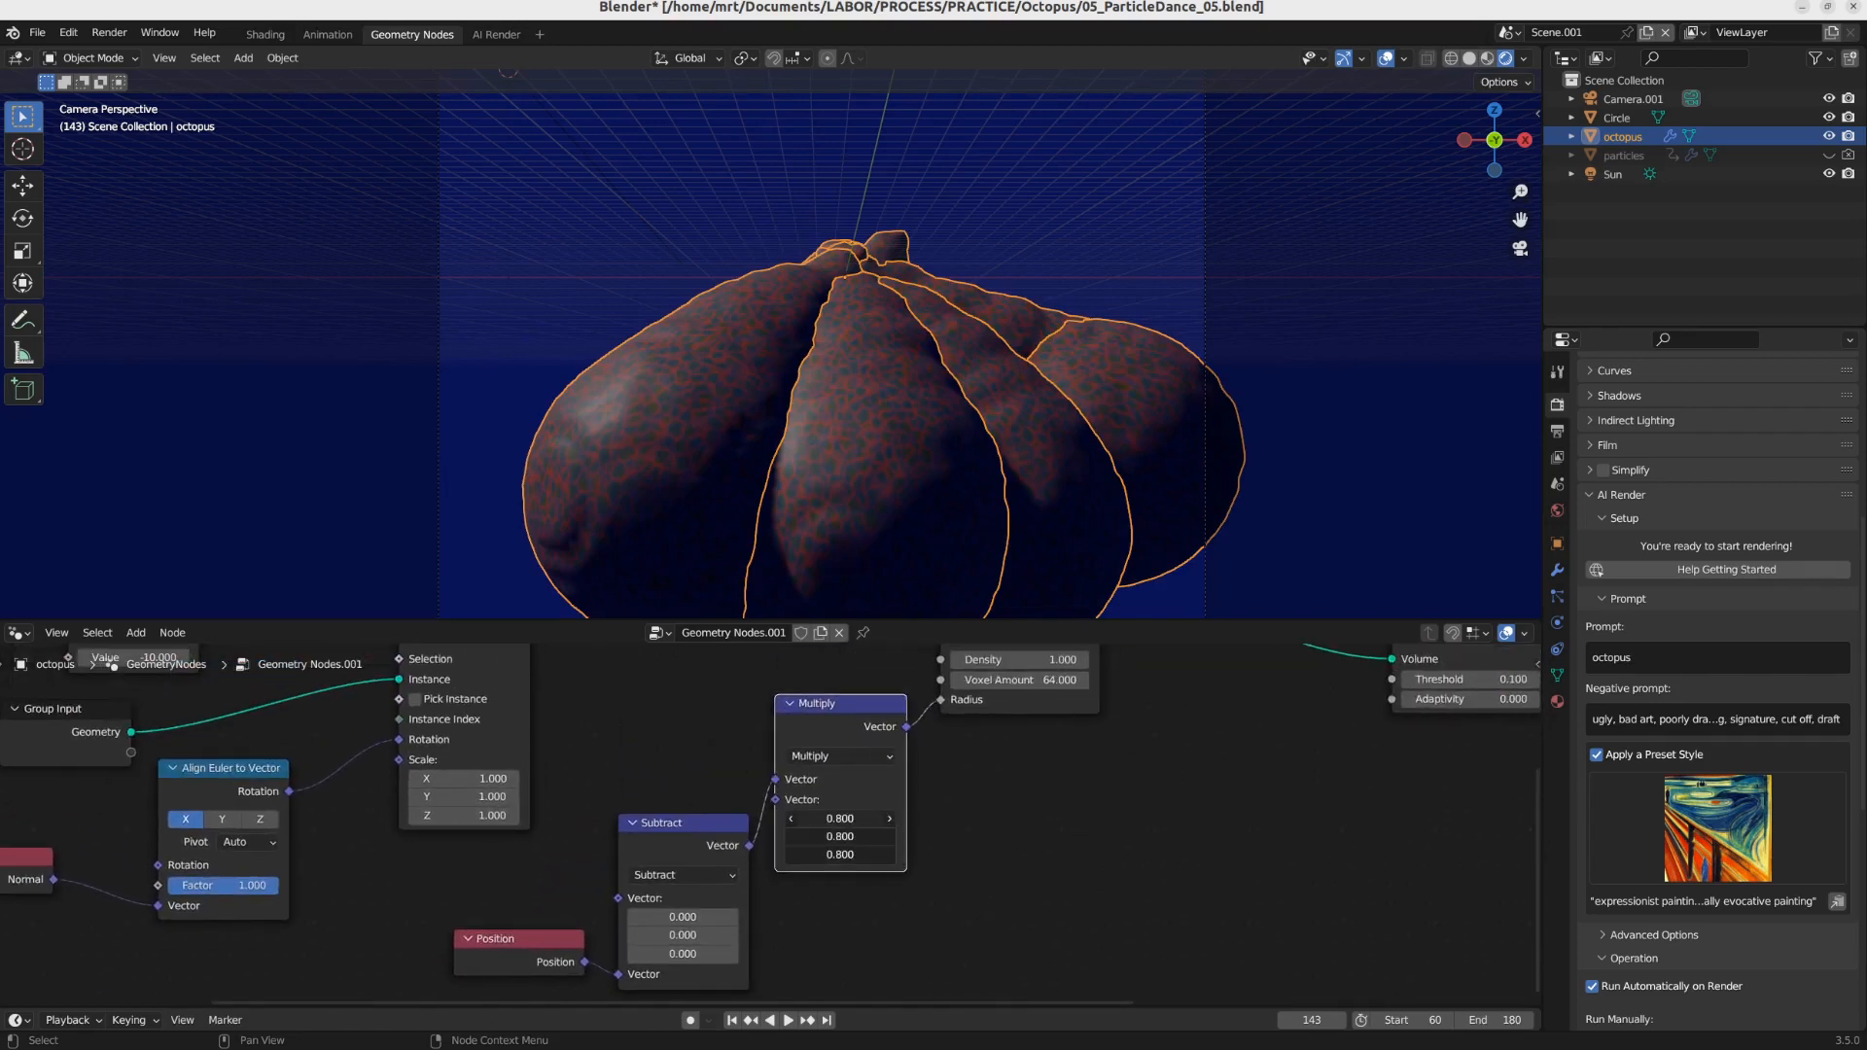
pyautogui.moveTo(840, 852); pyautogui.dragTo(792, 853)
# Step: Check the Multiply node's vector values in the Scene scene and return to Scene.001
pyautogui.click(1508, 32)
pyautogui.click(1555, 54)
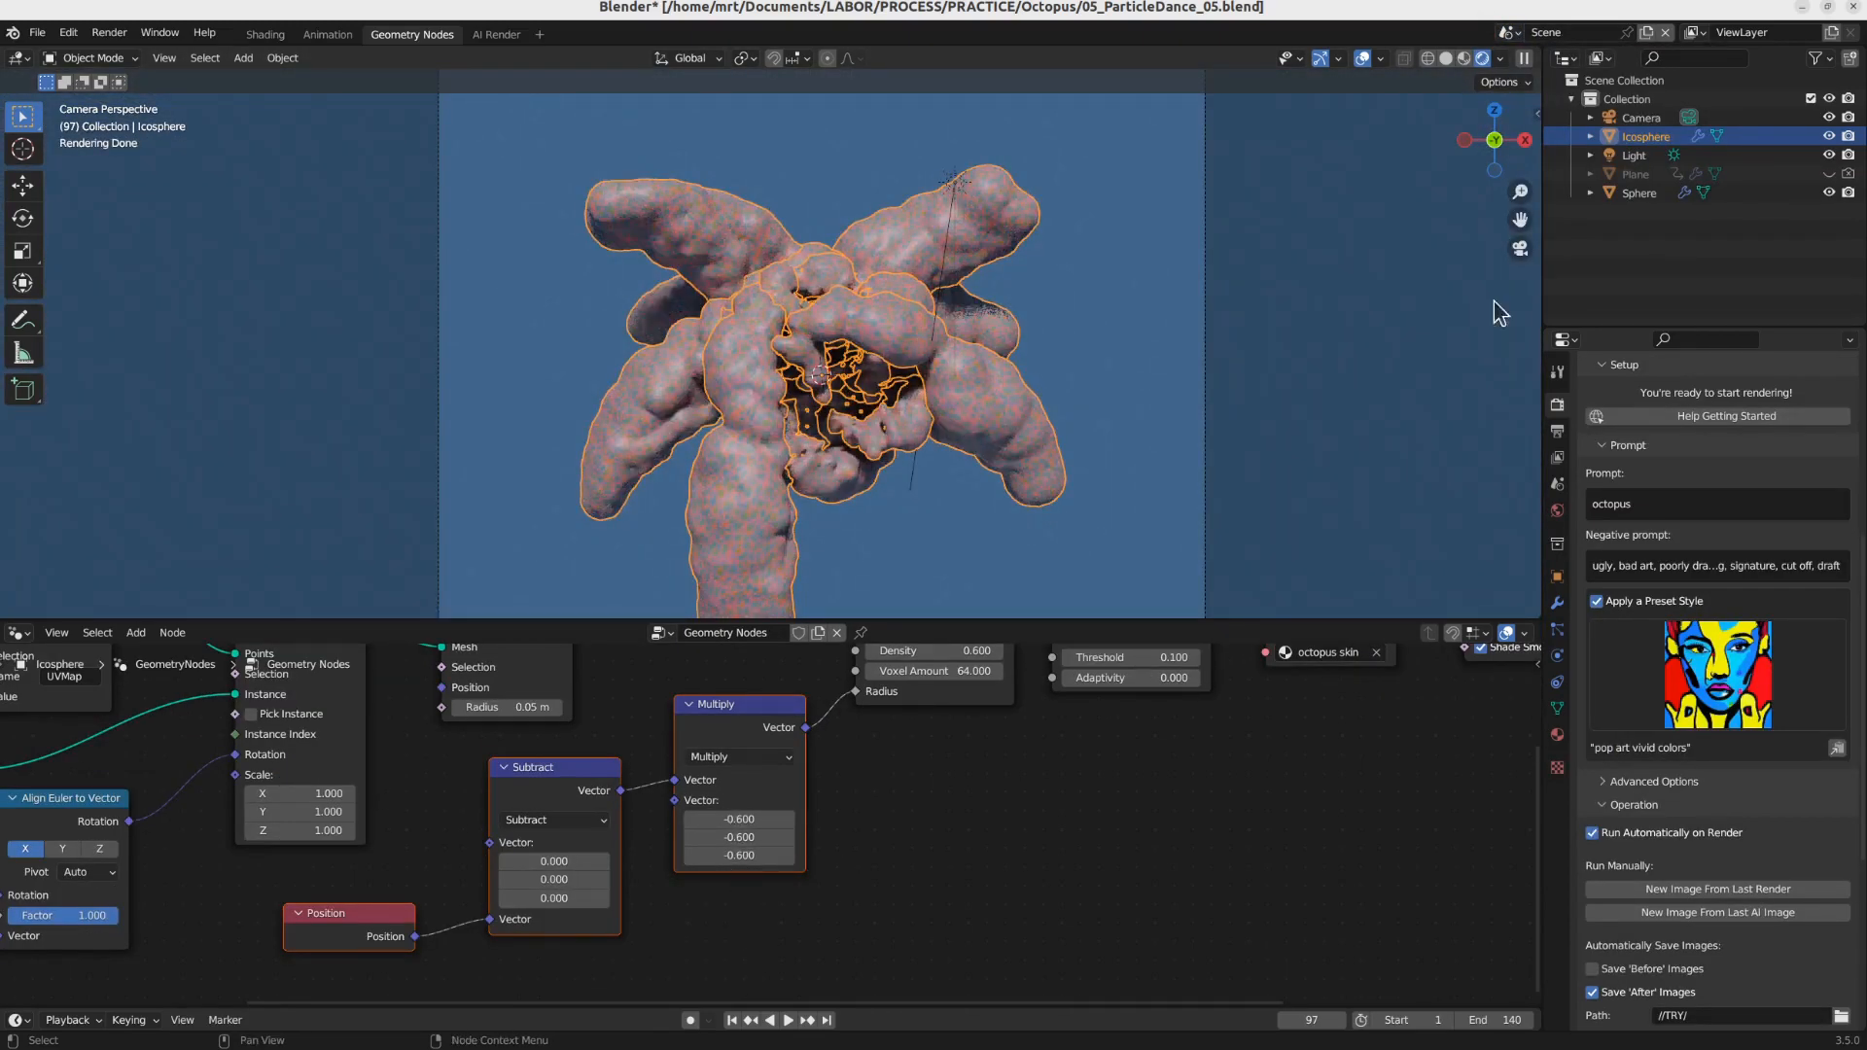
pyautogui.click(1508, 33)
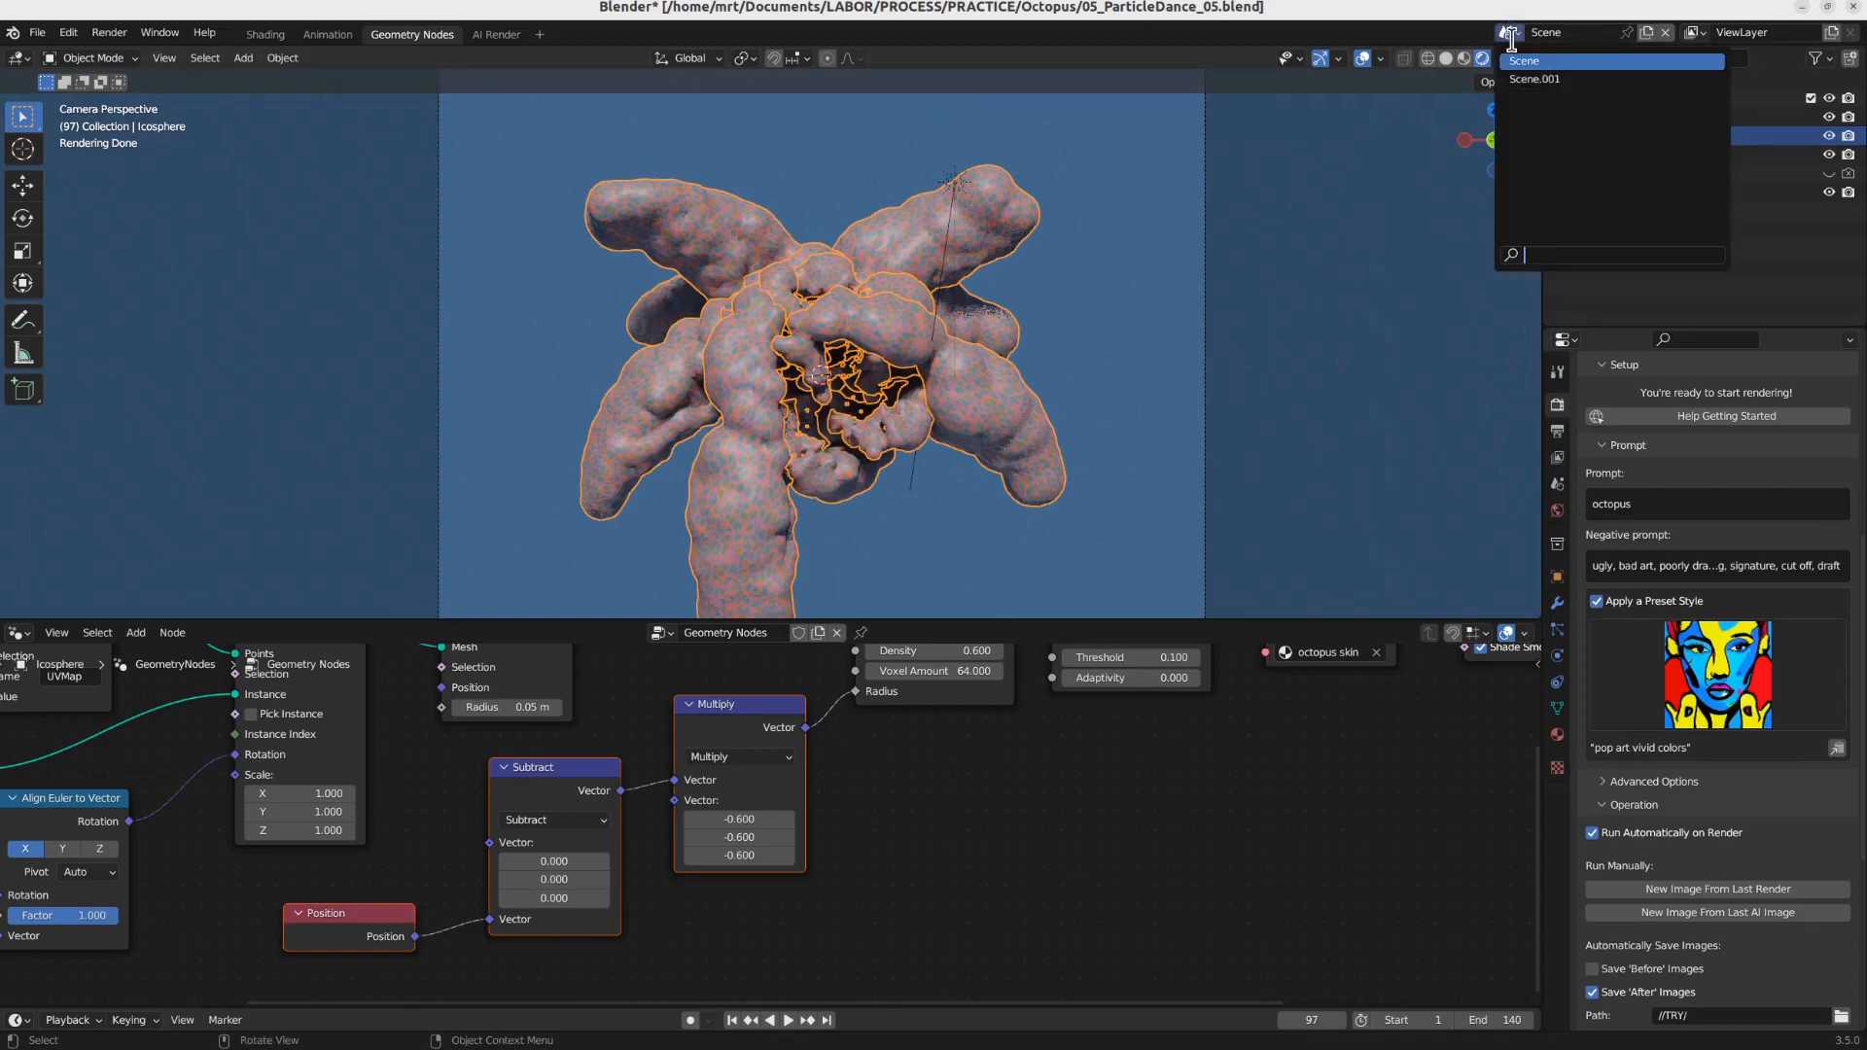
pyautogui.click(1556, 62)
# Step: Set all three components of Multiply's second Vector to -0.3
pyautogui.click(835, 817)
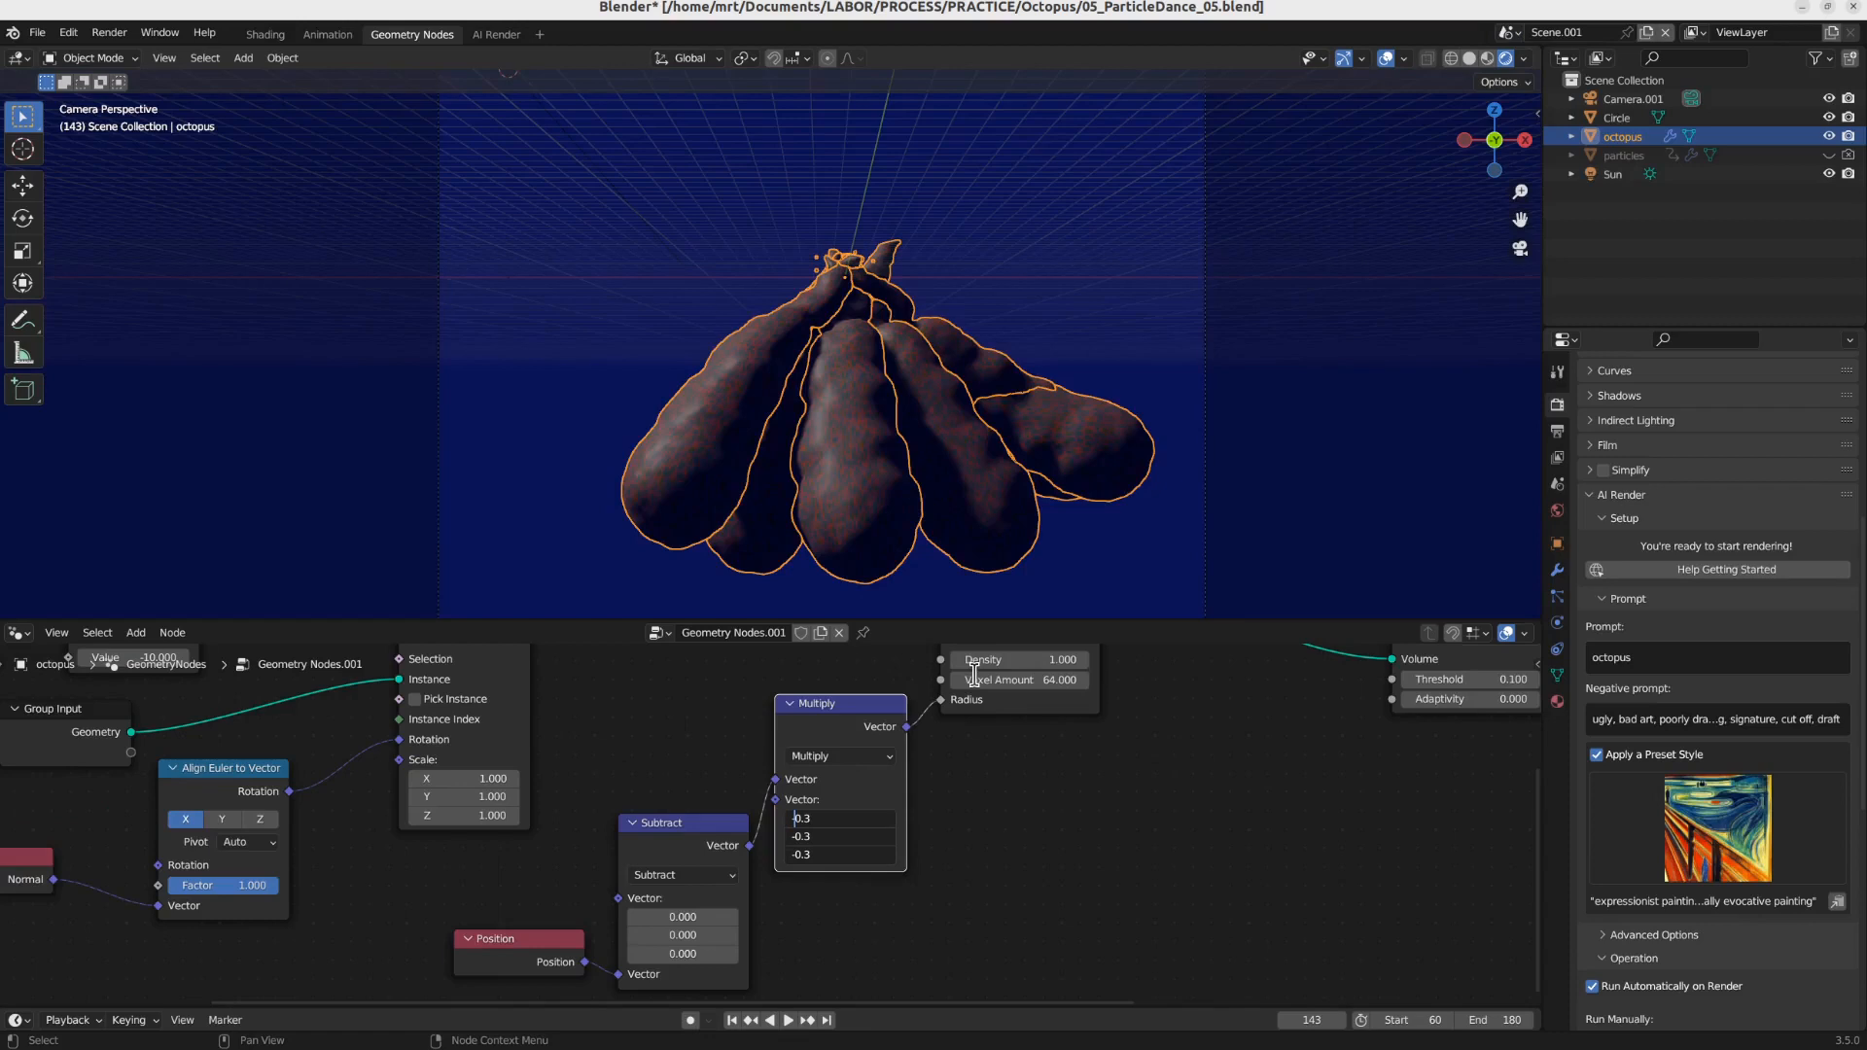
pyautogui.write('-')
pyautogui.press('Return')
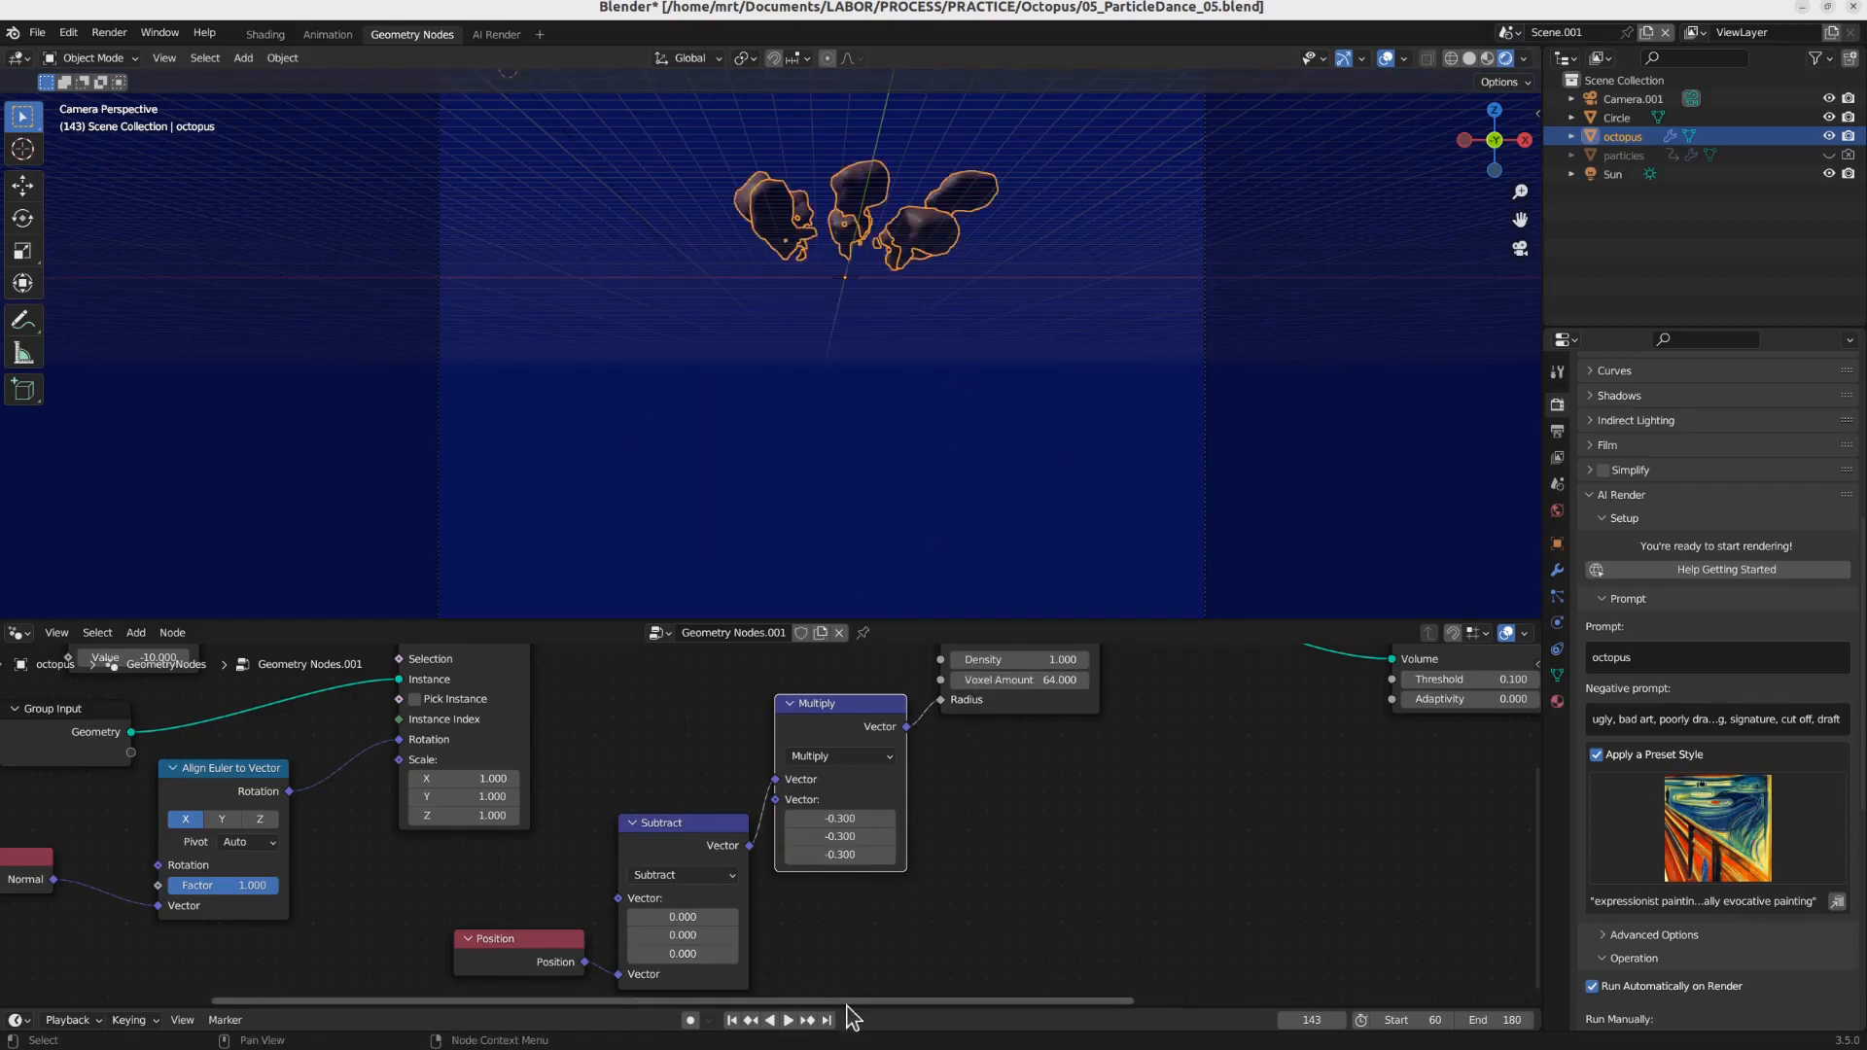
# Step: Enlarge the timeline area and scrub the animation to frame 166
pyautogui.moveTo(849, 1008); pyautogui.dragTo(850, 934)
pyautogui.moveTo(487, 976); pyautogui.dragTo(932, 980)
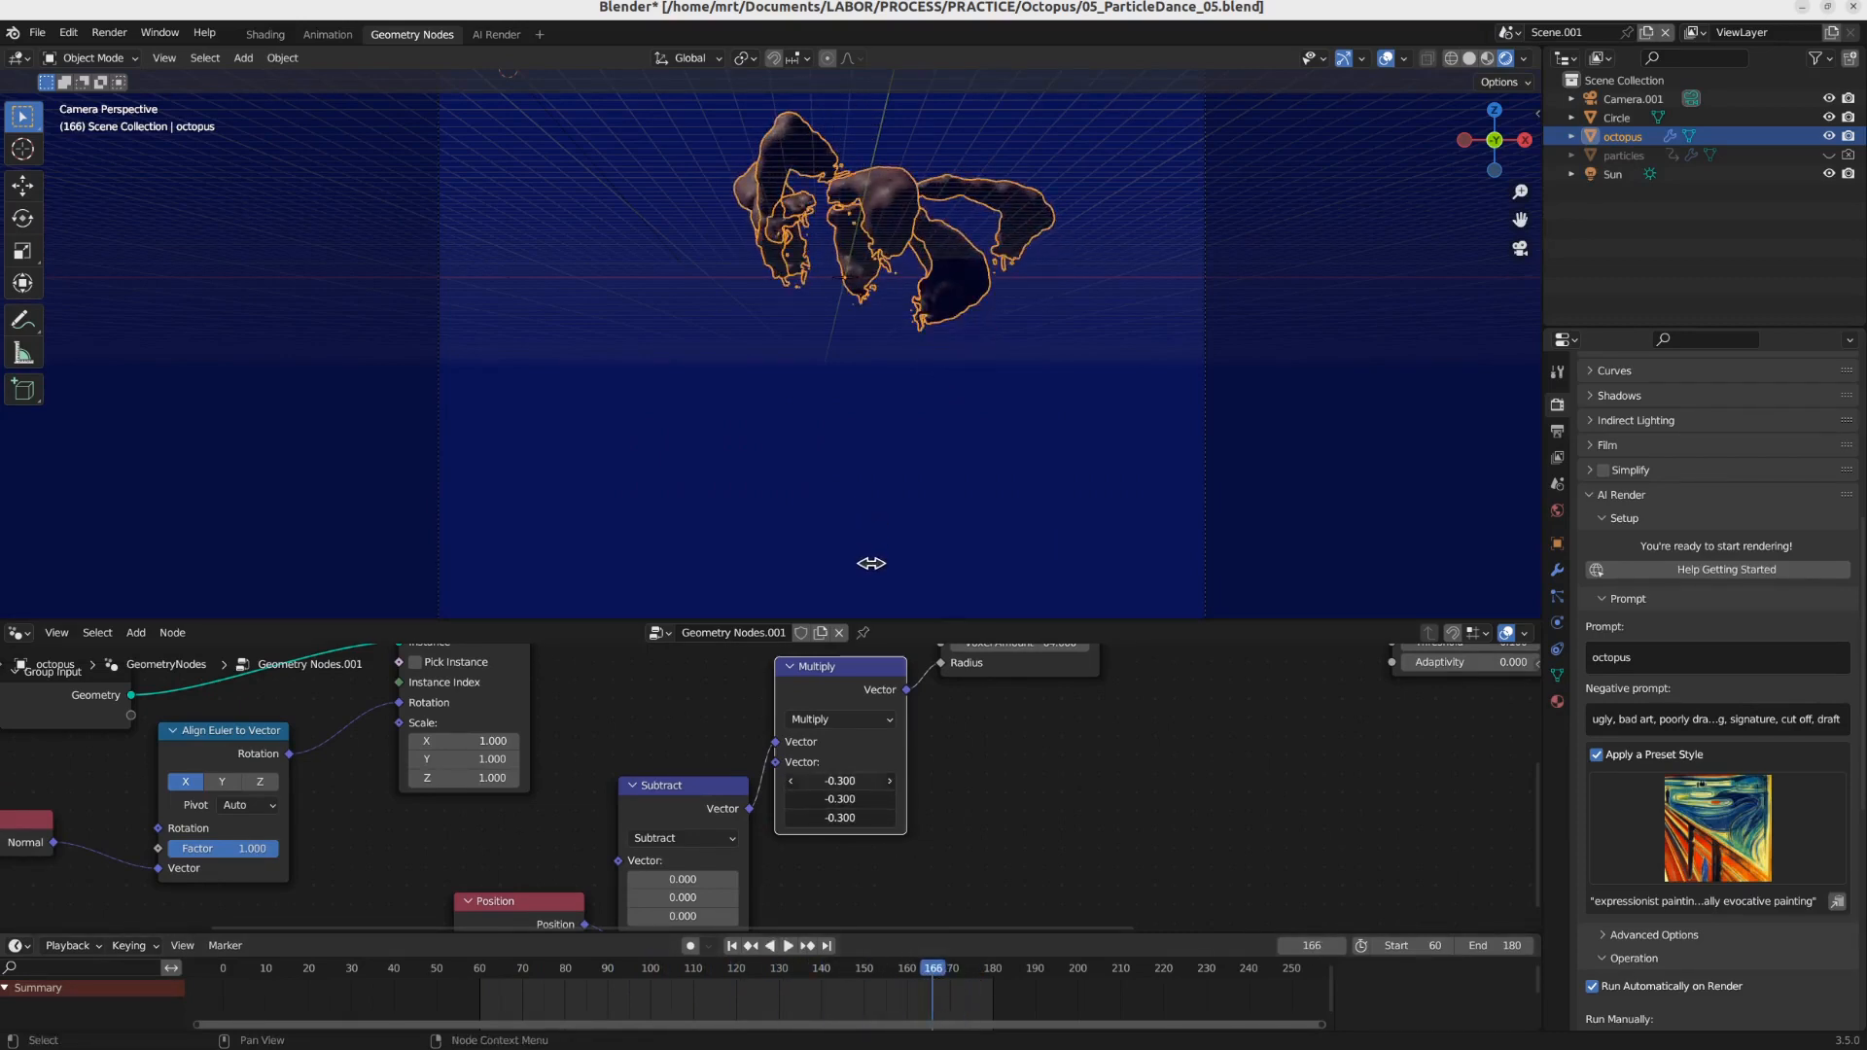
# Step: Set all three components of Multiply's second Vector to -0.7 and adjust the Subtract and Multiply nodes' placement
pyautogui.moveTo(871, 563); pyautogui.dragTo(866, 557)
pyautogui.moveTo(941, 308); pyautogui.dragTo(812, 379, button='middle')
pyautogui.moveTo(1021, 769); pyautogui.dragTo(988, 869, button='middle')
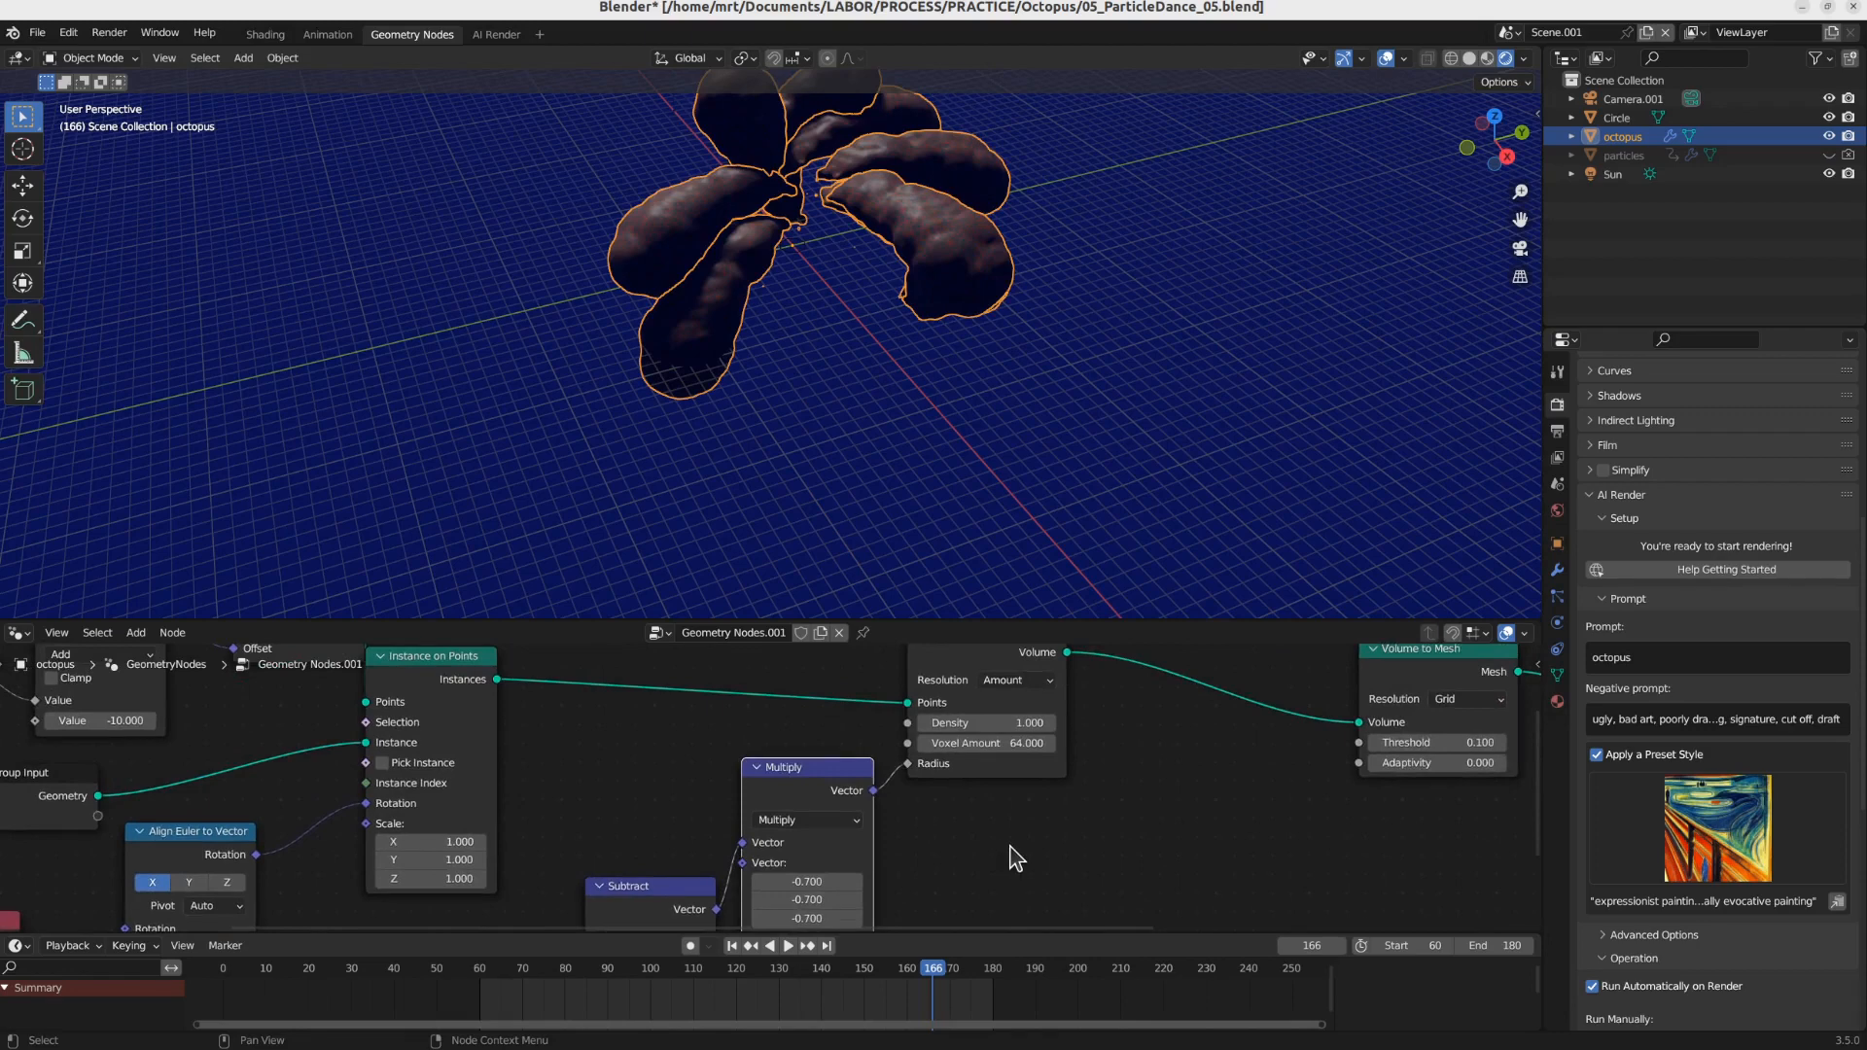
pyautogui.moveTo(860, 852); pyautogui.dragTo(860, 816, button='middle')
pyautogui.moveTo(664, 884); pyautogui.dragTo(592, 870)
pyautogui.moveTo(812, 784); pyautogui.dragTo(771, 740)
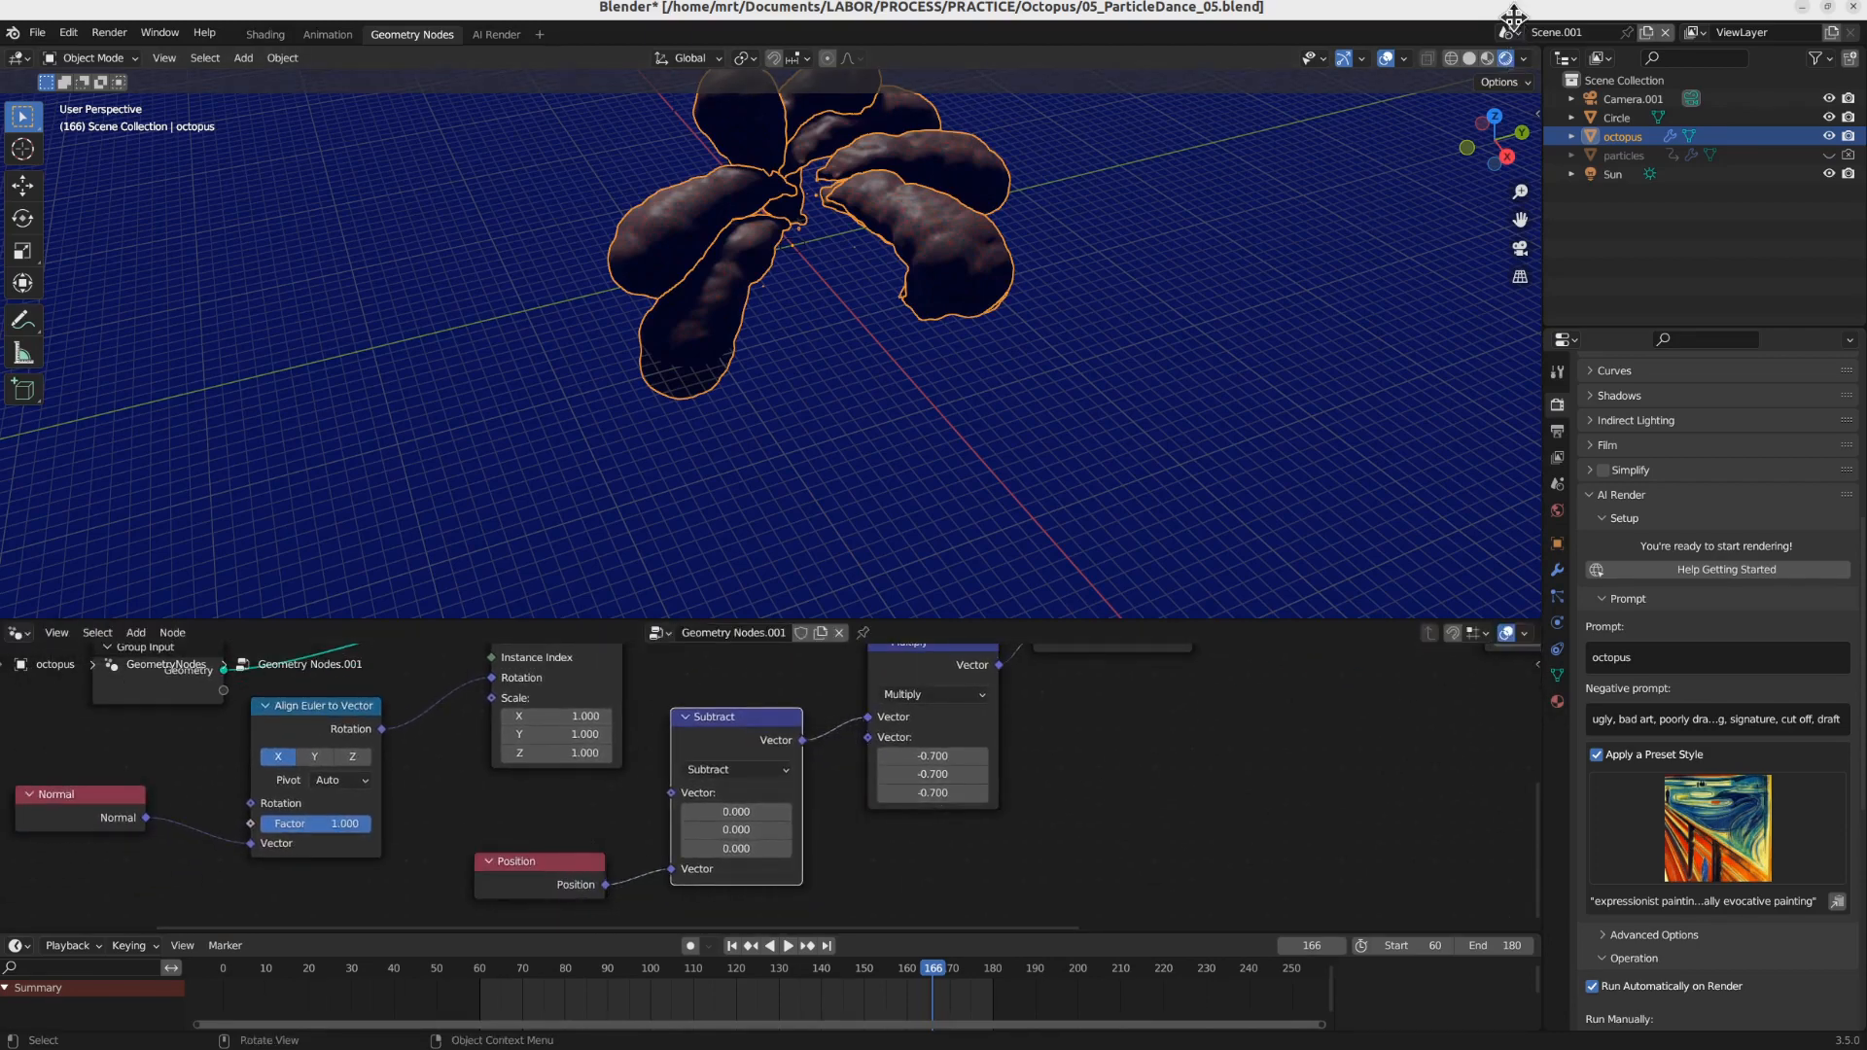
# Step: Play the animation in the Scene scene, examine its node chain from Instance on Points to Set Shade Smooth, and return to Scene.001
pyautogui.click(1507, 32)
pyautogui.click(1575, 61)
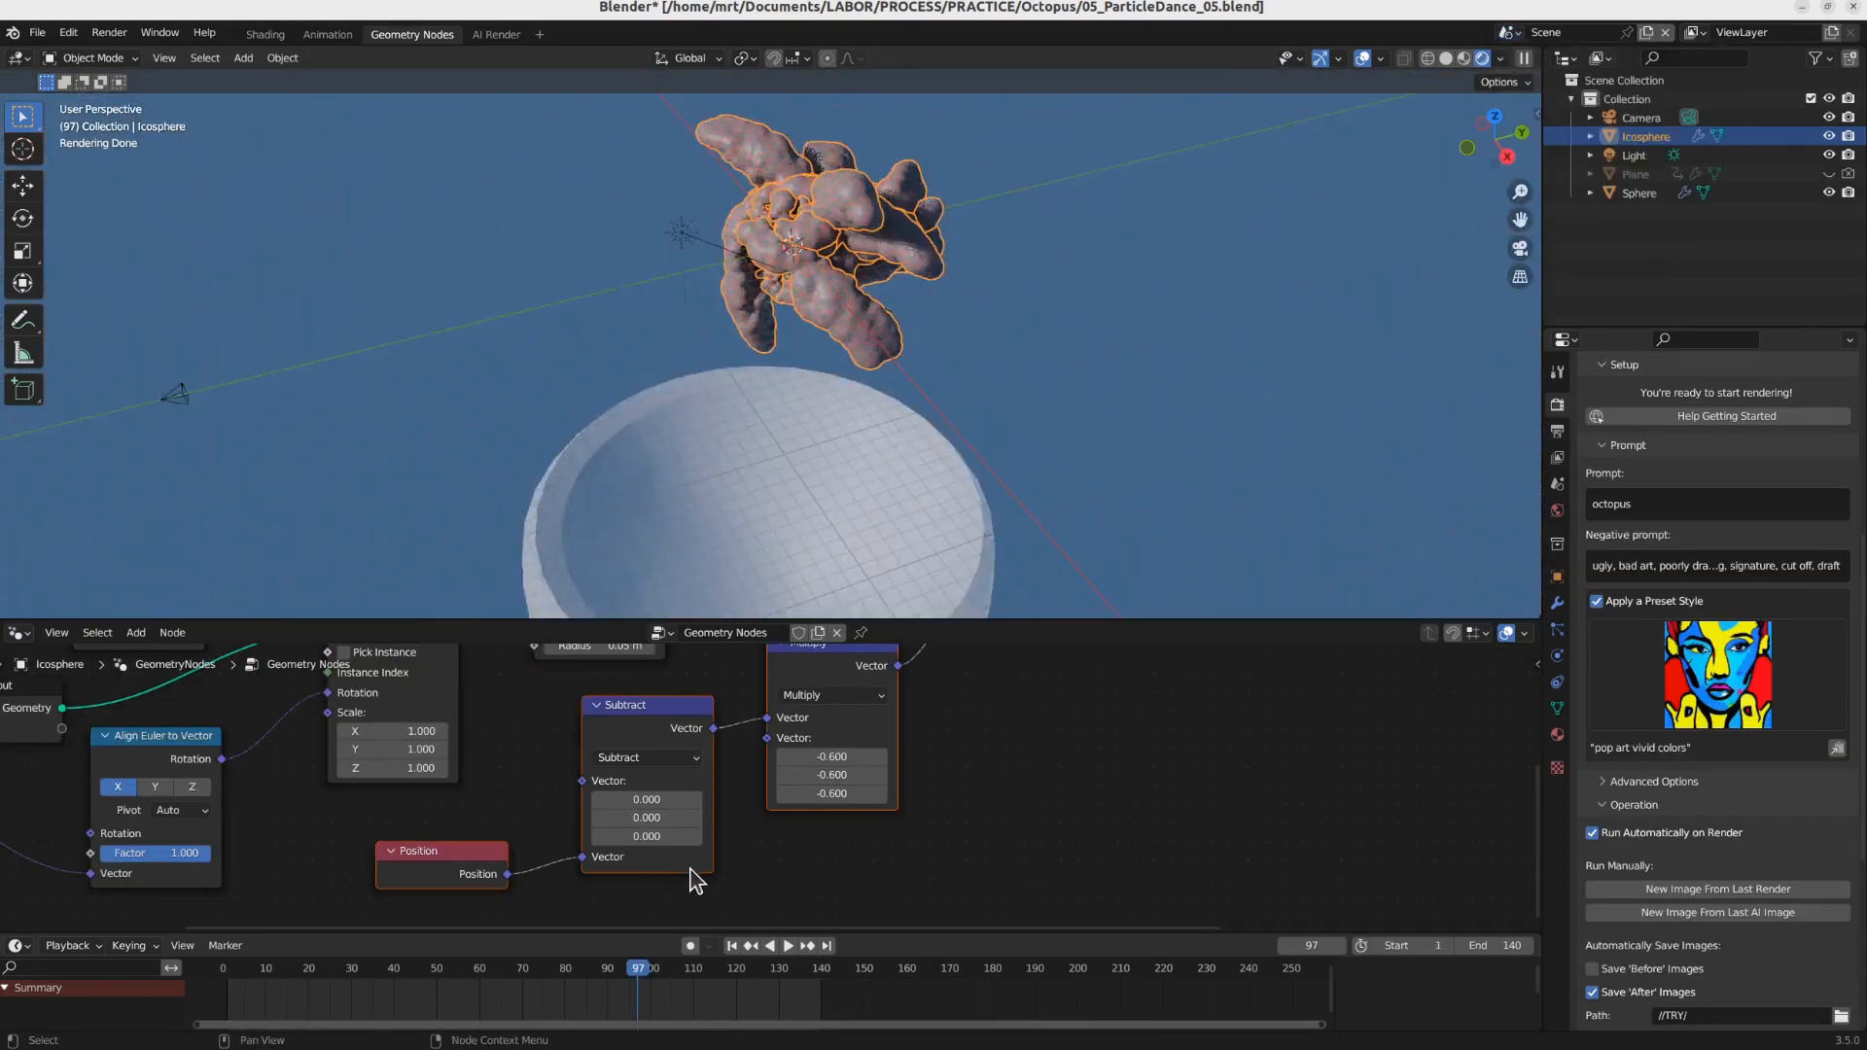
pyautogui.moveTo(832, 424); pyautogui.dragTo(921, 486, button='middle')
pyautogui.scroll(3, 784, 291)
pyautogui.press('space')
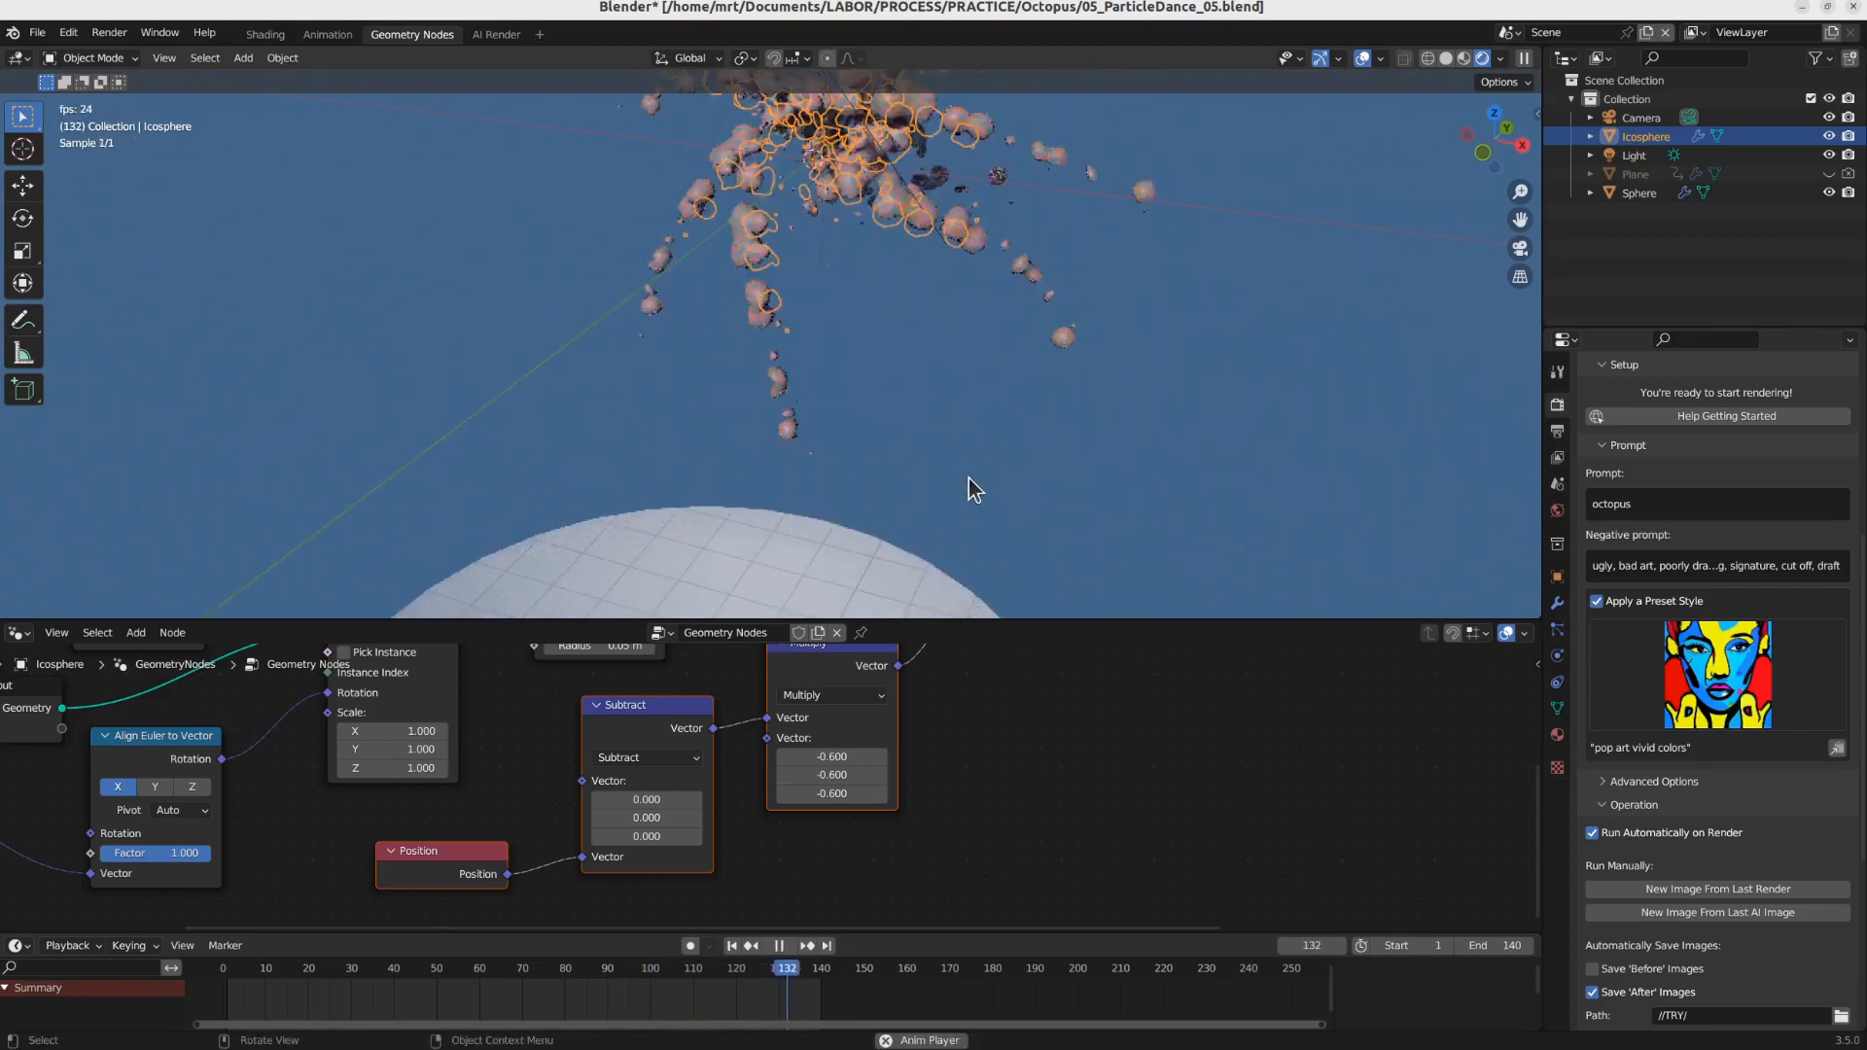
pyautogui.press('space')
pyautogui.moveTo(993, 715); pyautogui.dragTo(996, 915, button='middle')
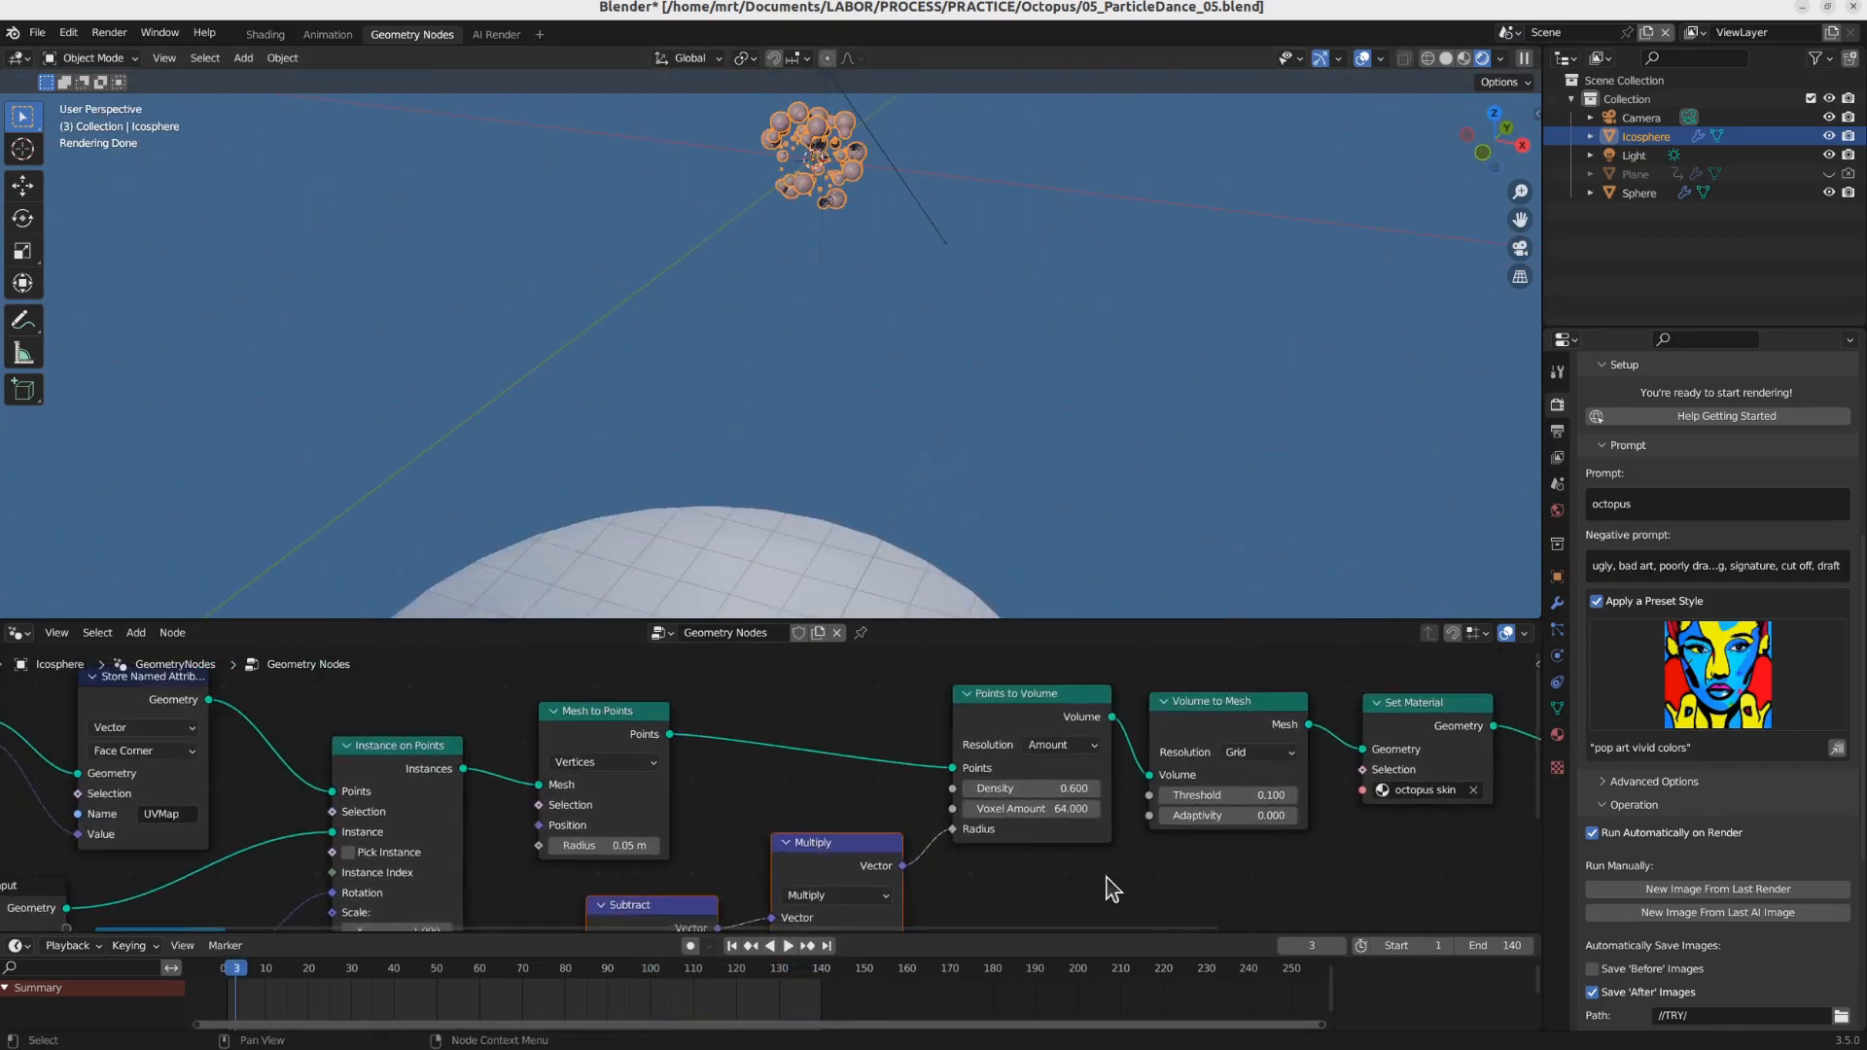
pyautogui.moveTo(1101, 877); pyautogui.dragTo(967, 868, button='middle')
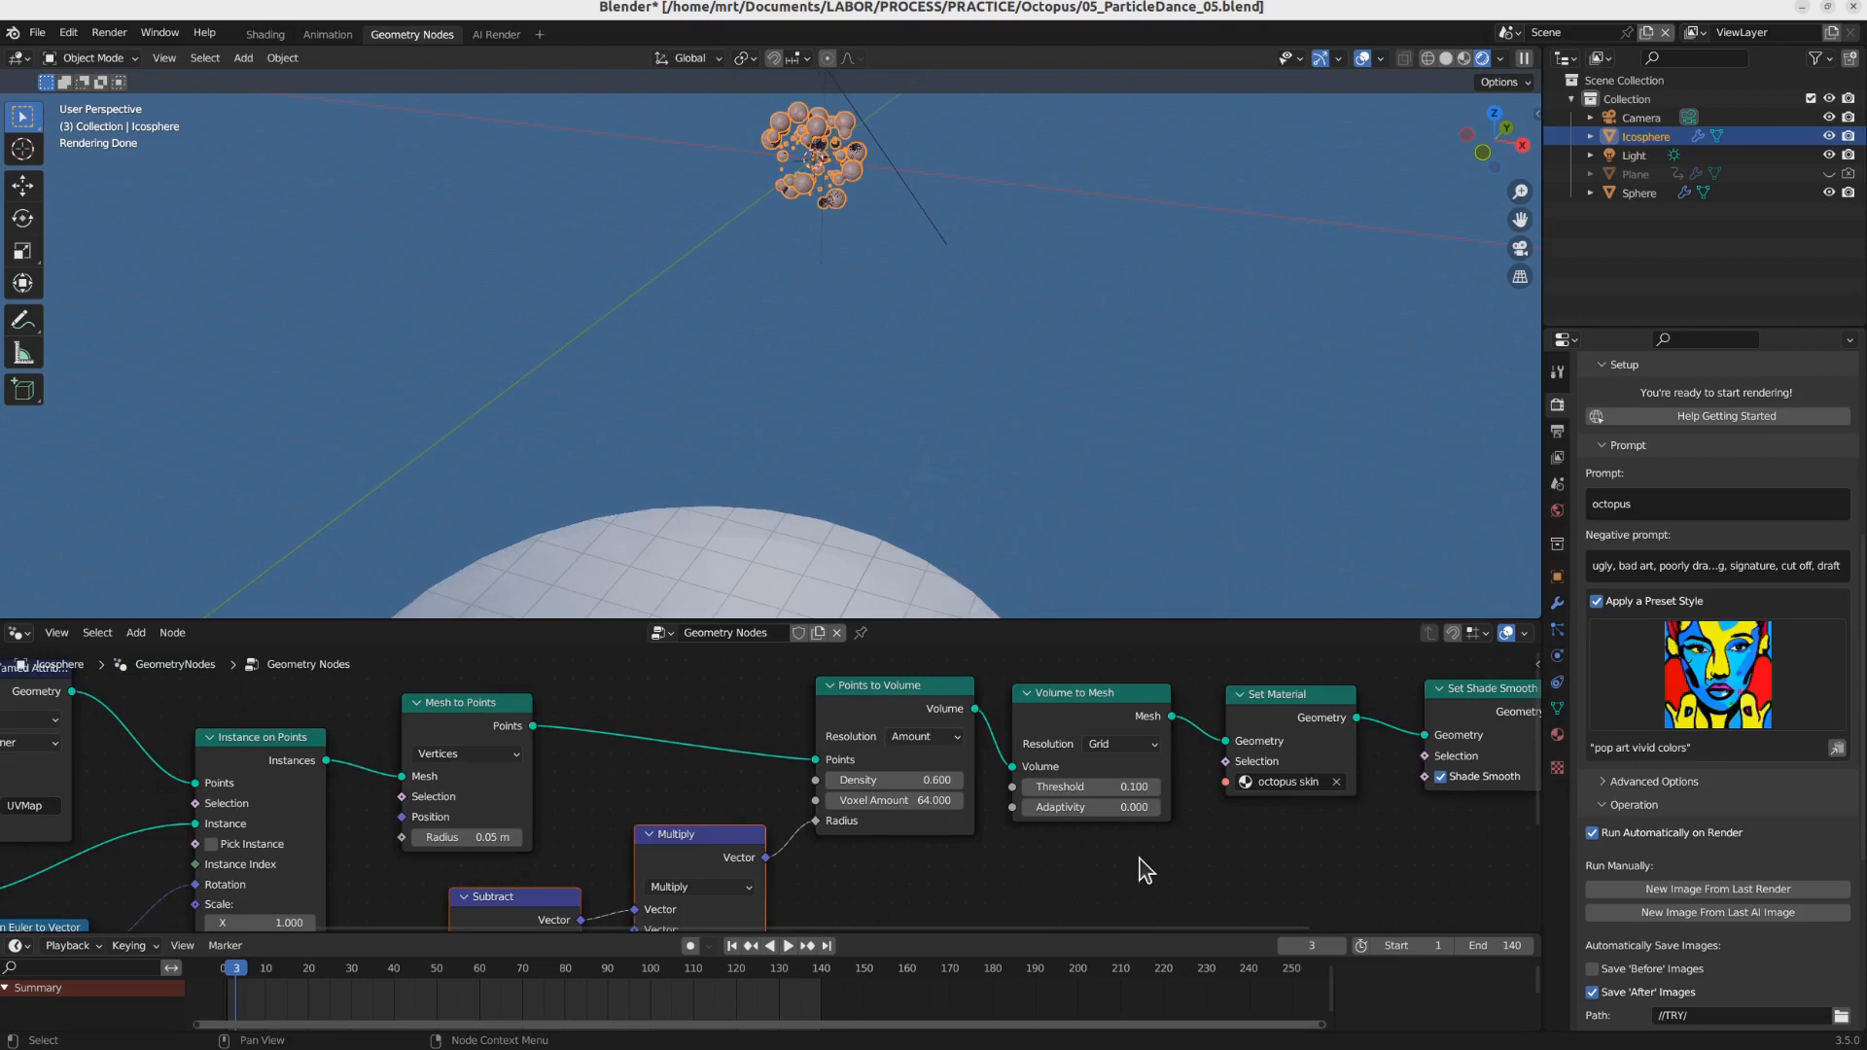
pyautogui.moveTo(1138, 866); pyautogui.dragTo(825, 890, button='middle')
pyautogui.click(1506, 31)
pyautogui.click(1514, 77)
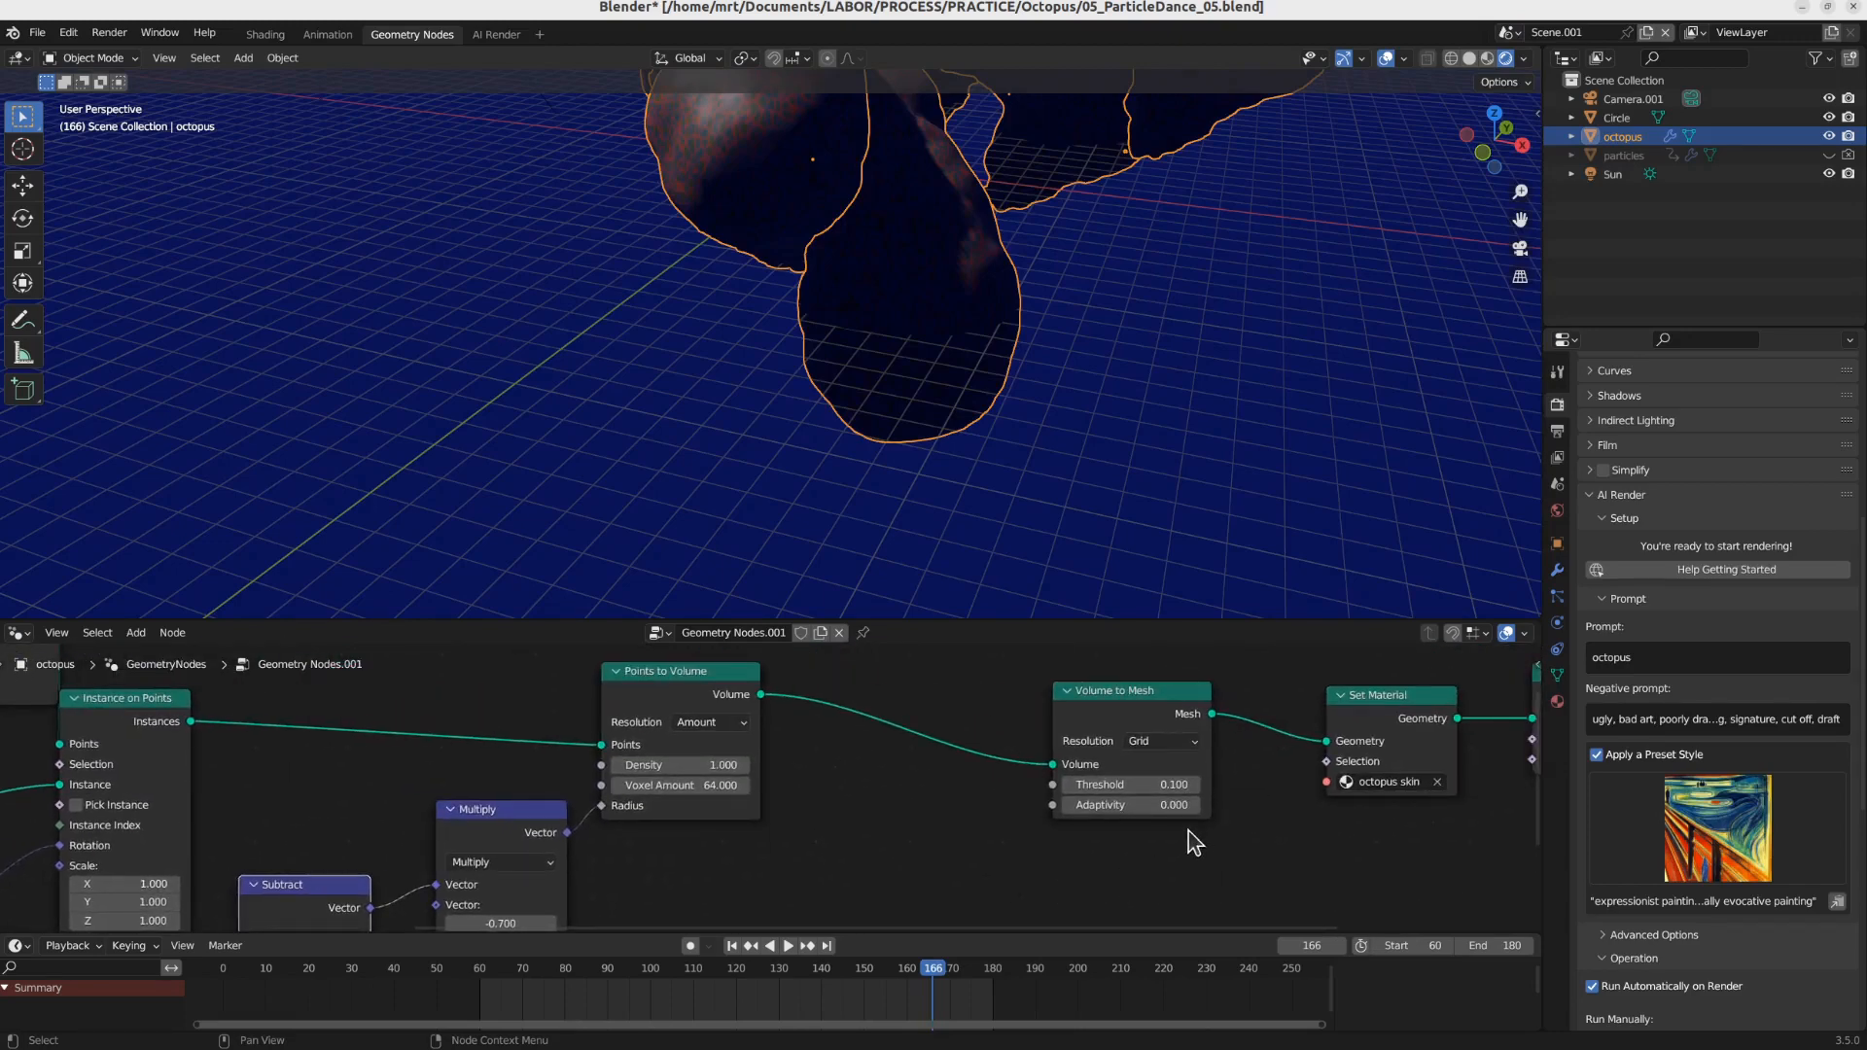
# Step: Try to scale the octopus object by -1
pyautogui.moveTo(768, 833); pyautogui.dragTo(1036, 710, button='middle')
pyautogui.moveTo(862, 781); pyautogui.dragTo(946, 701, button='middle')
pyautogui.scroll(-5, 959, 288)
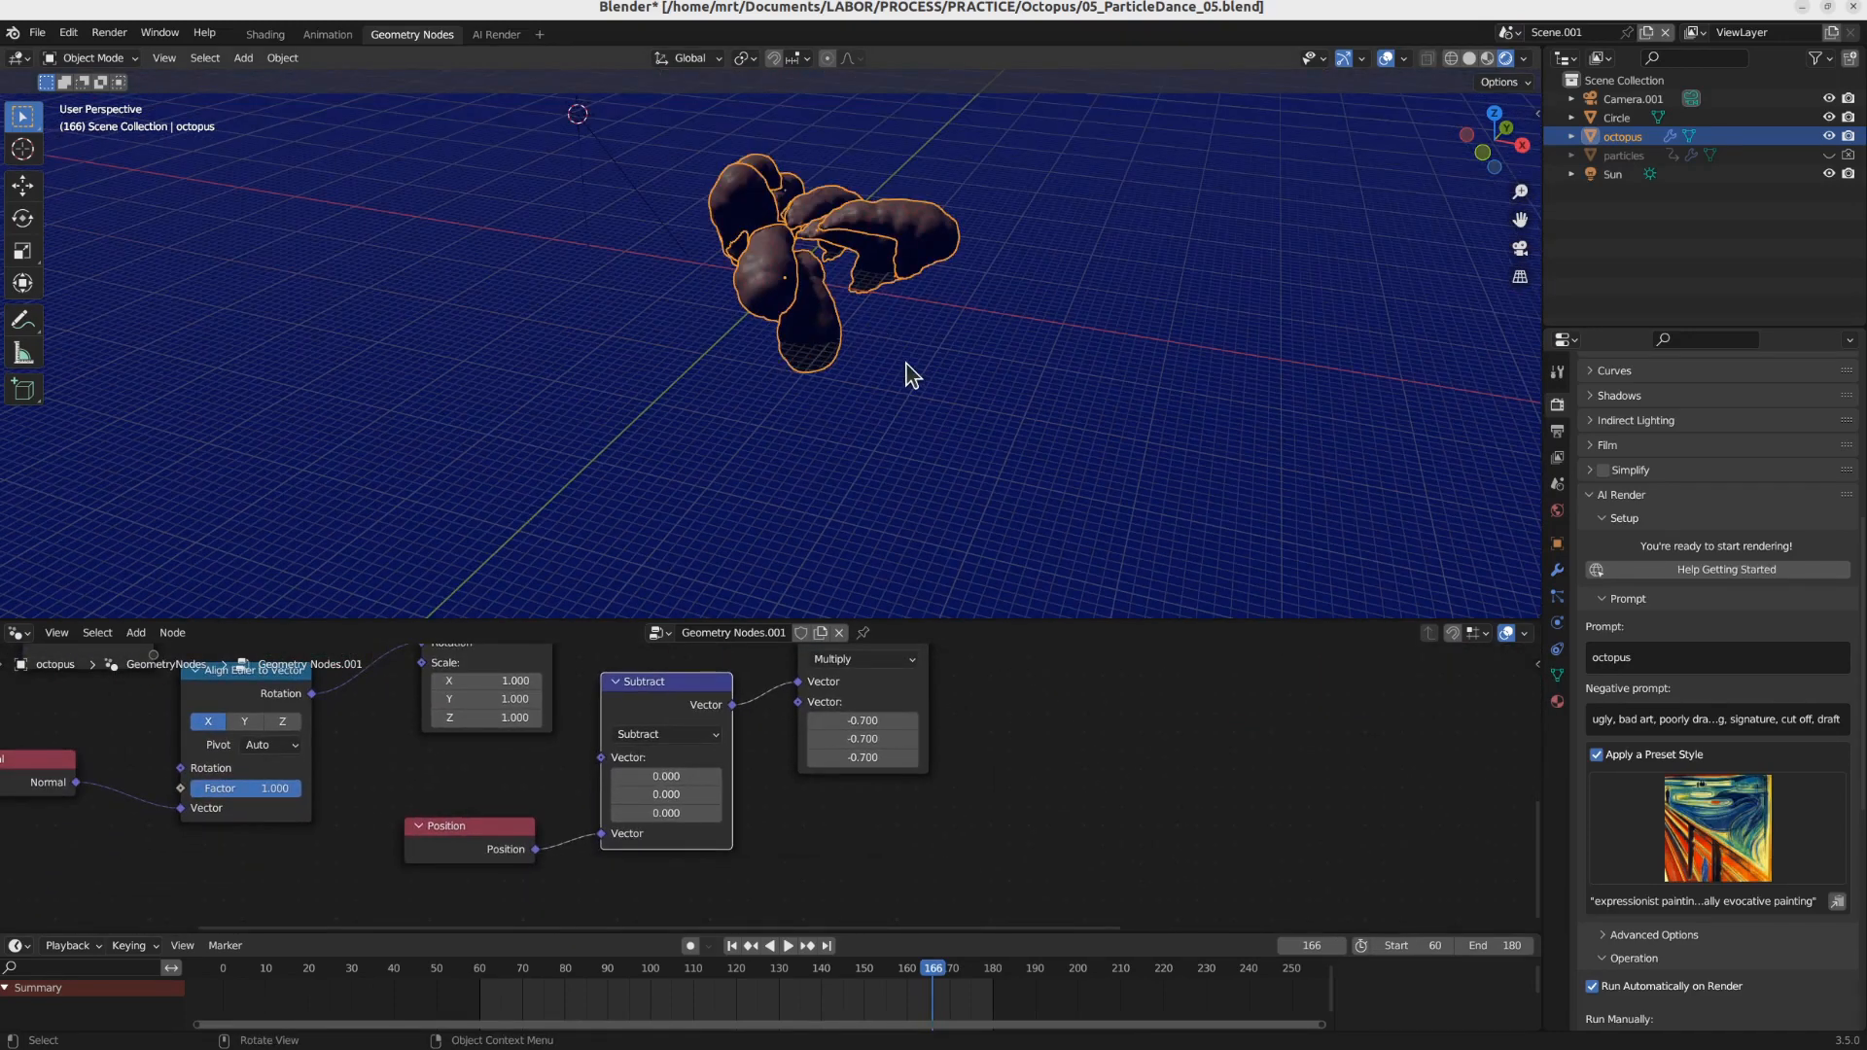
pyautogui.press('s')
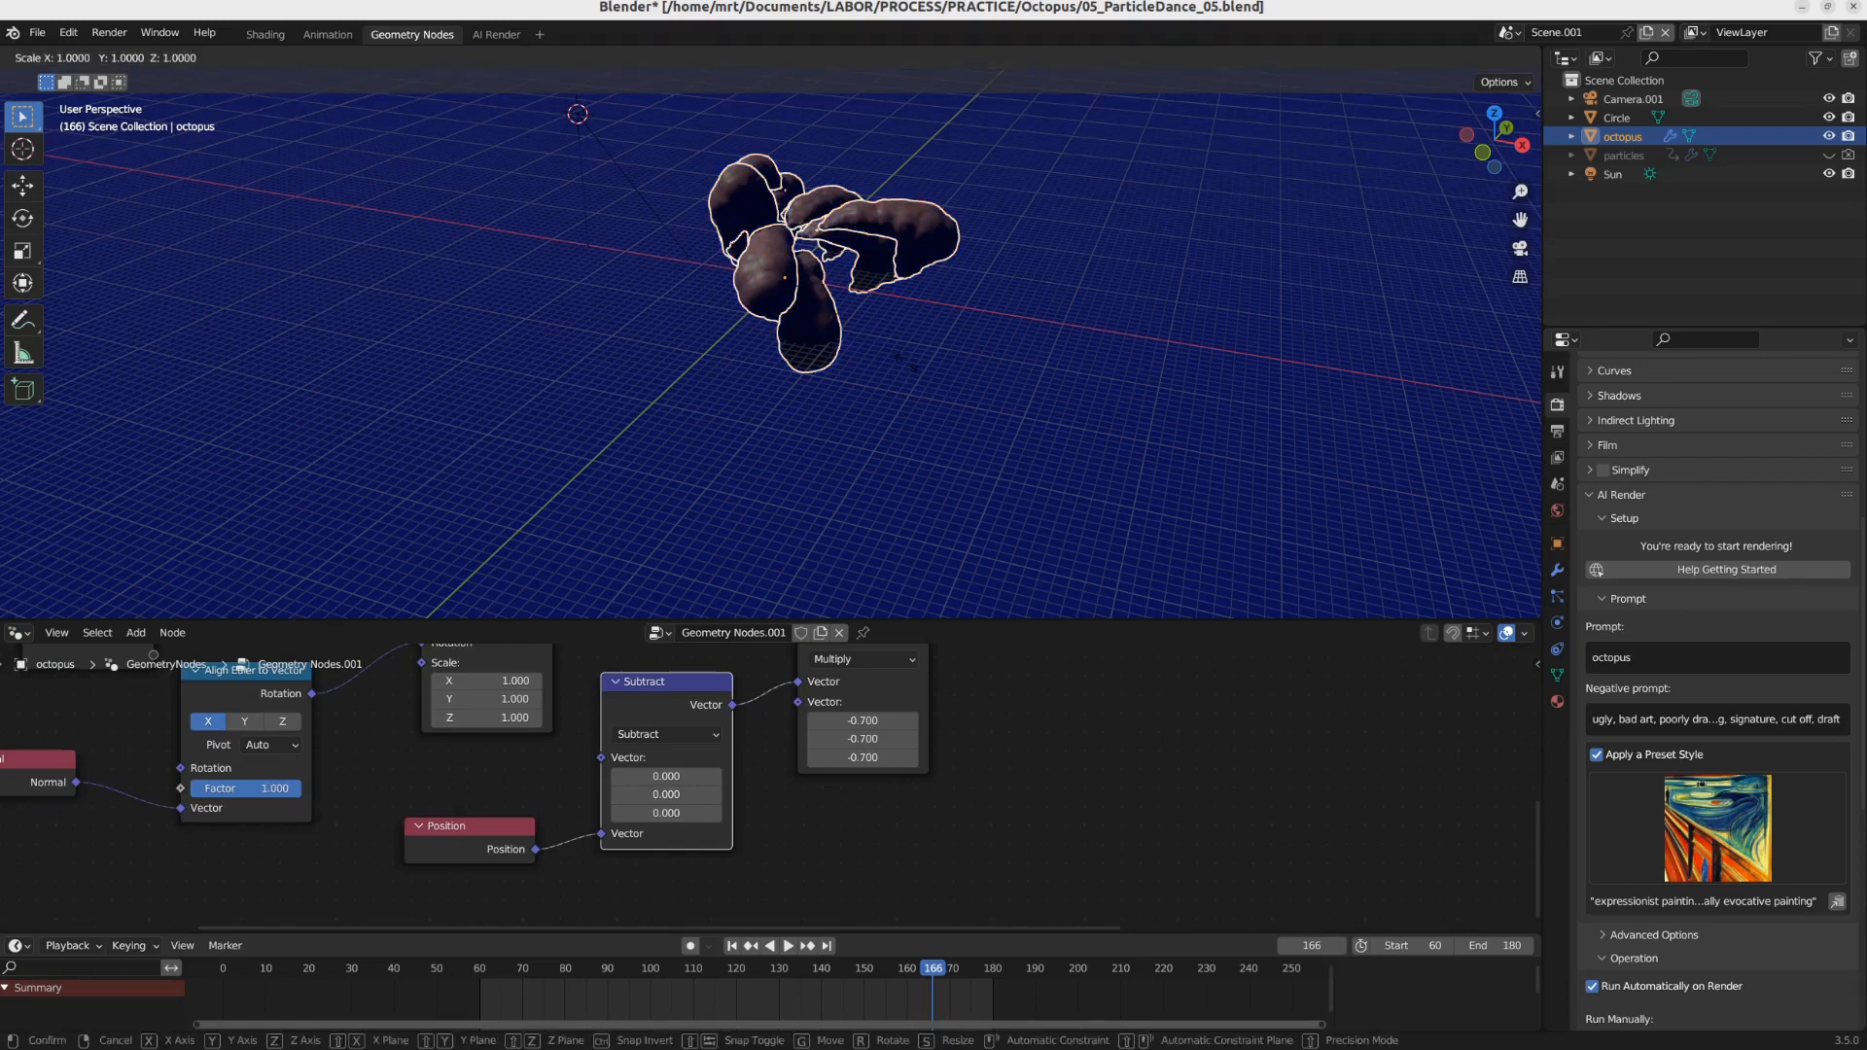
pyautogui.write('-1')
pyautogui.press('Return')
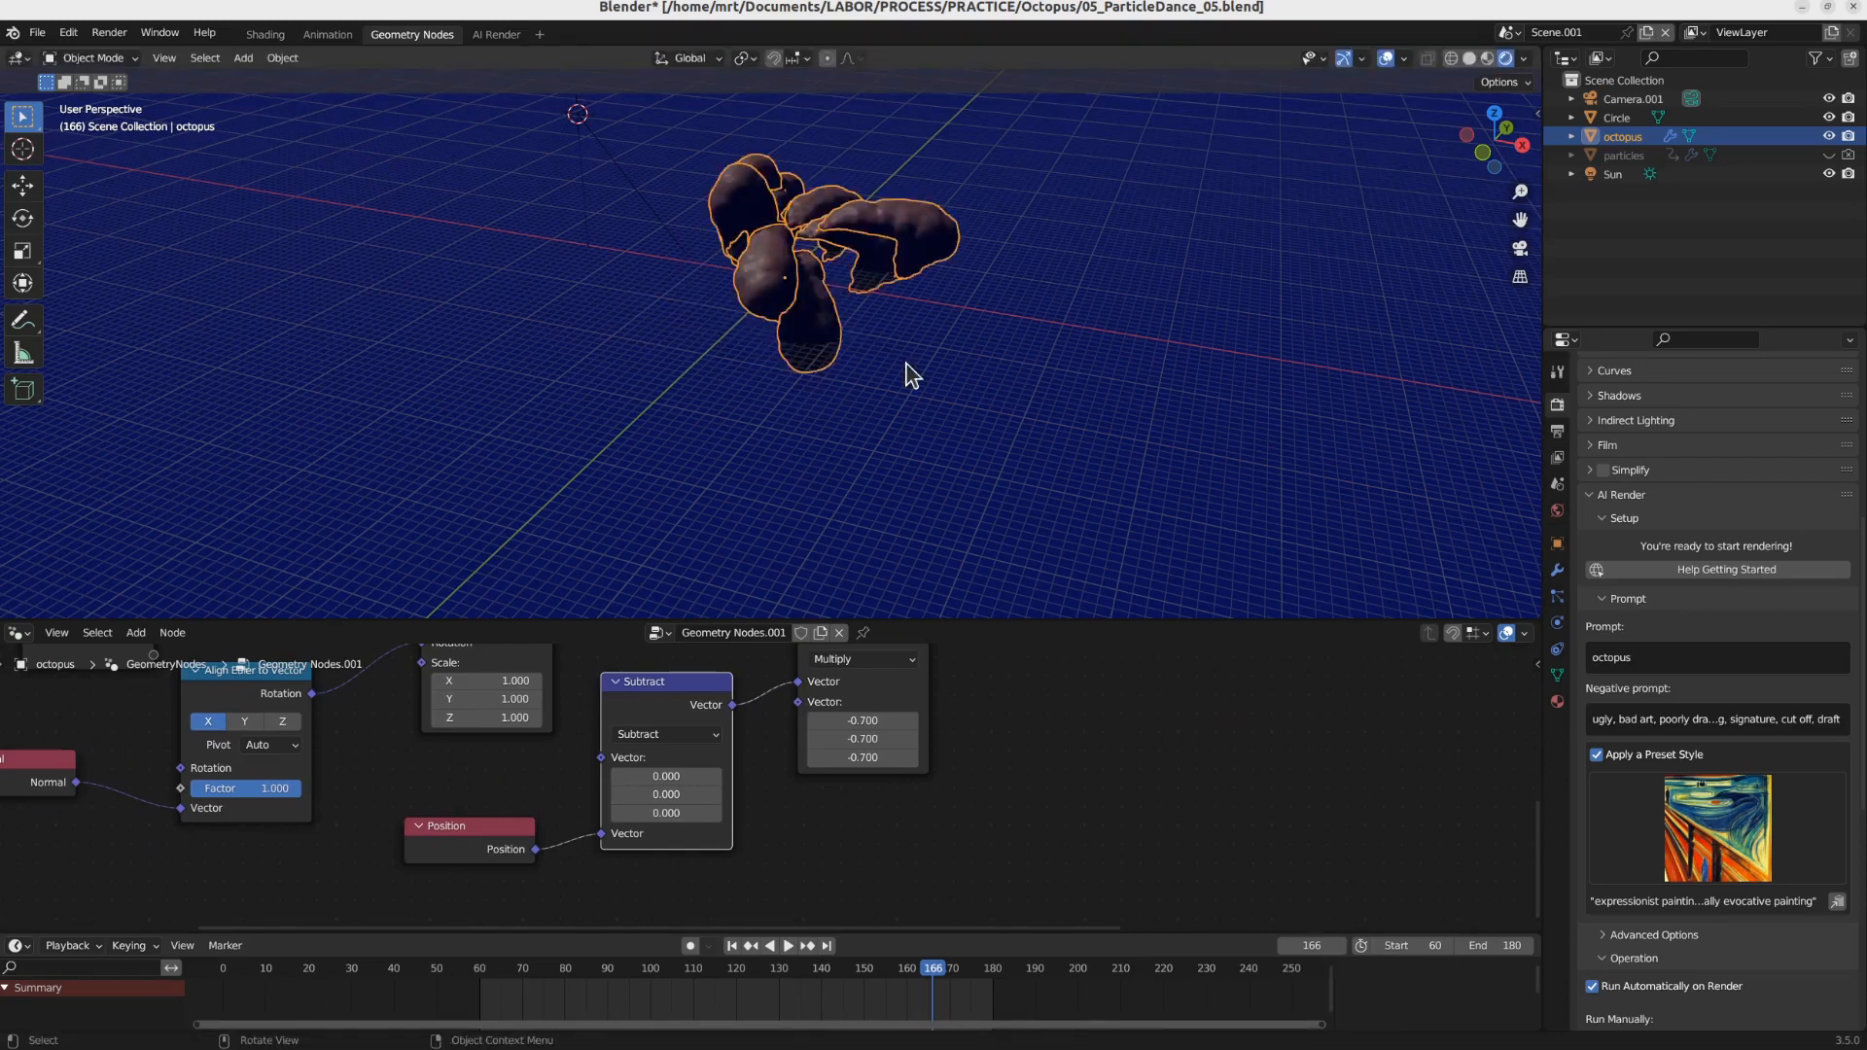
# Step: Play the Scene.001 animation, stop it at frame 61 and return to the camera view
pyautogui.press('space')
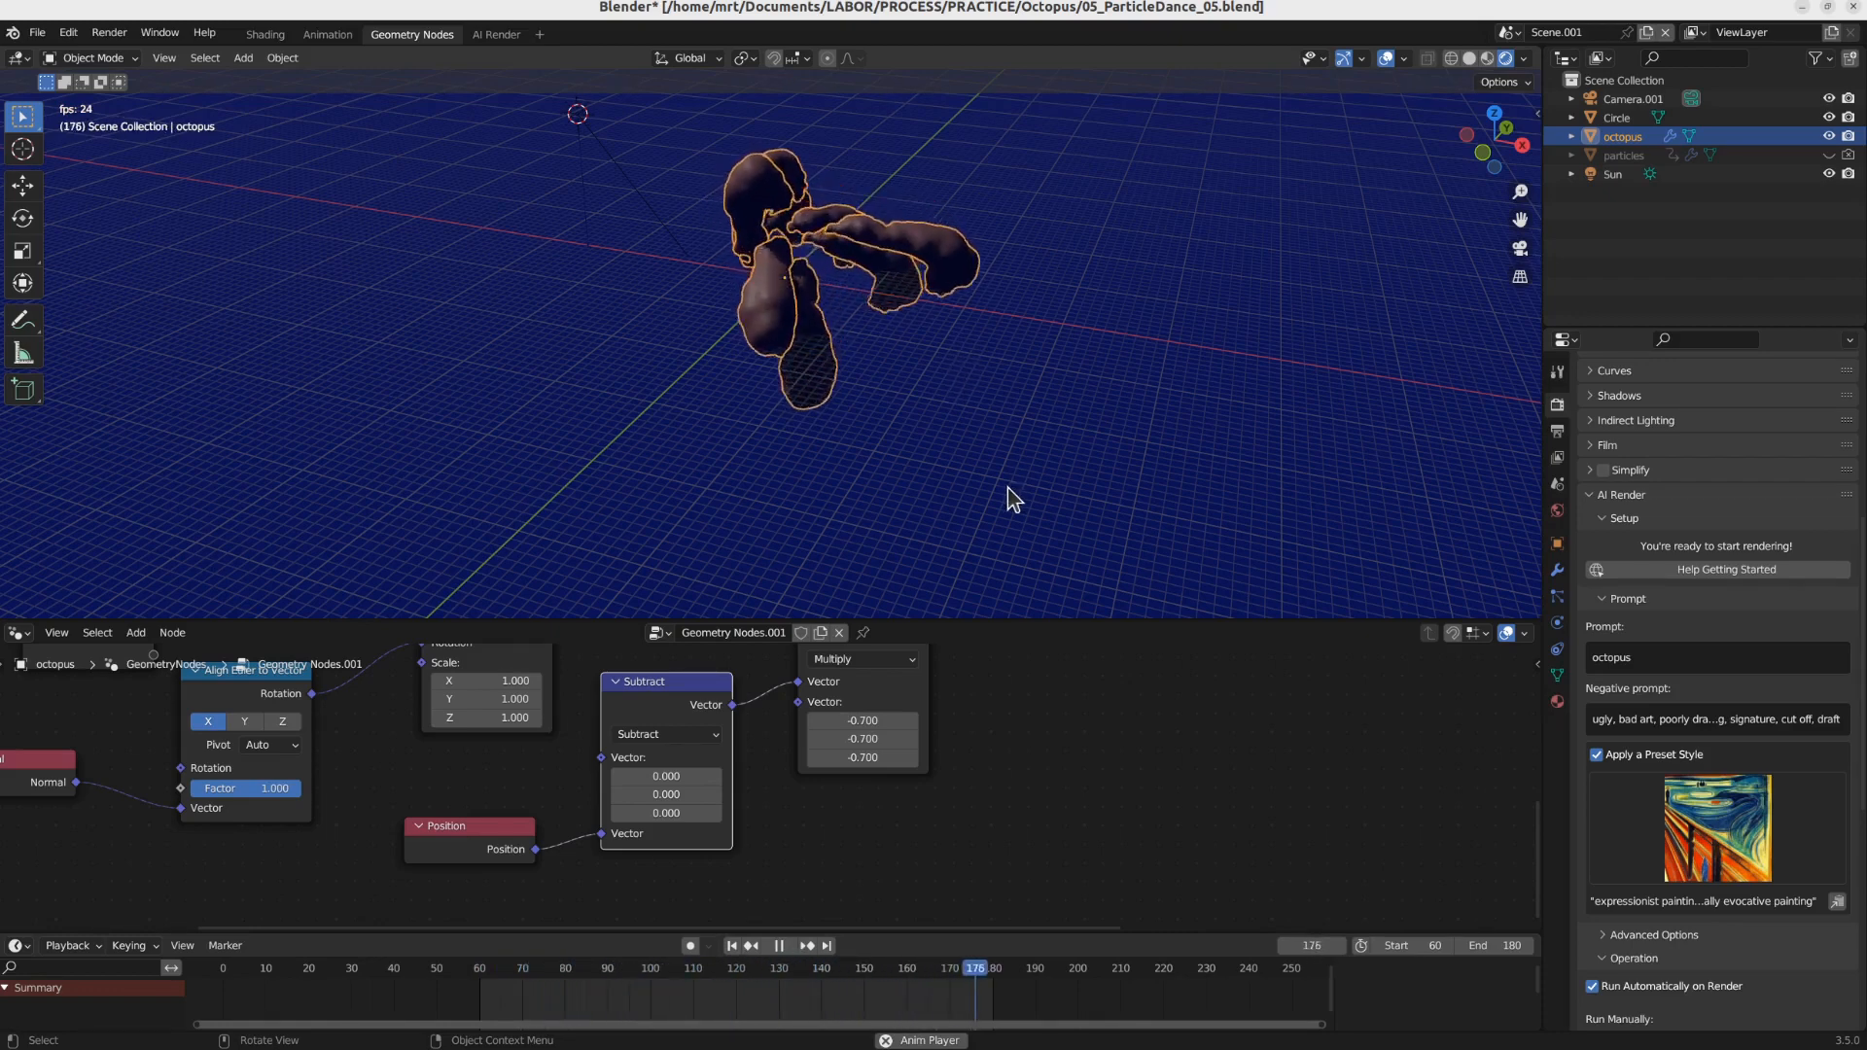
pyautogui.press('space')
pyautogui.moveTo(687, 346); pyautogui.dragTo(823, 295, button='middle')
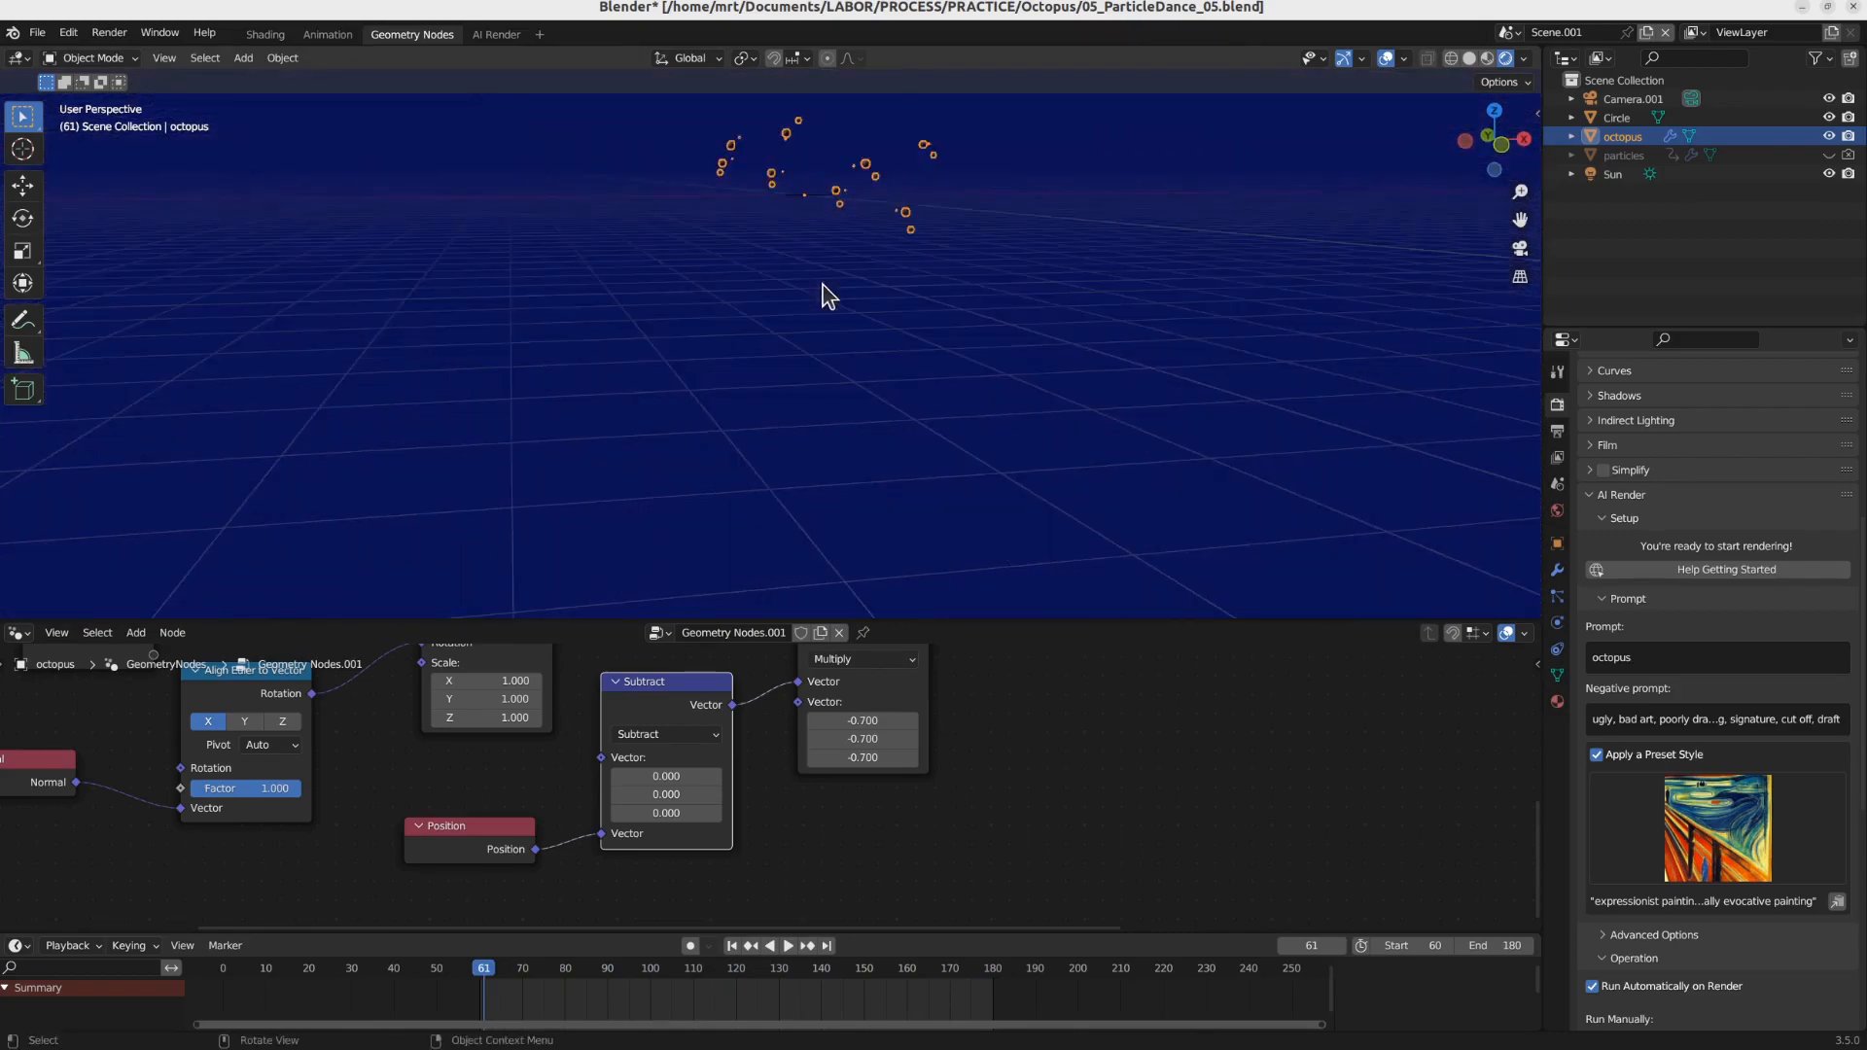
pyautogui.press('KP_0')
pyautogui.moveTo(862, 790); pyautogui.dragTo(835, 896, button='middle')
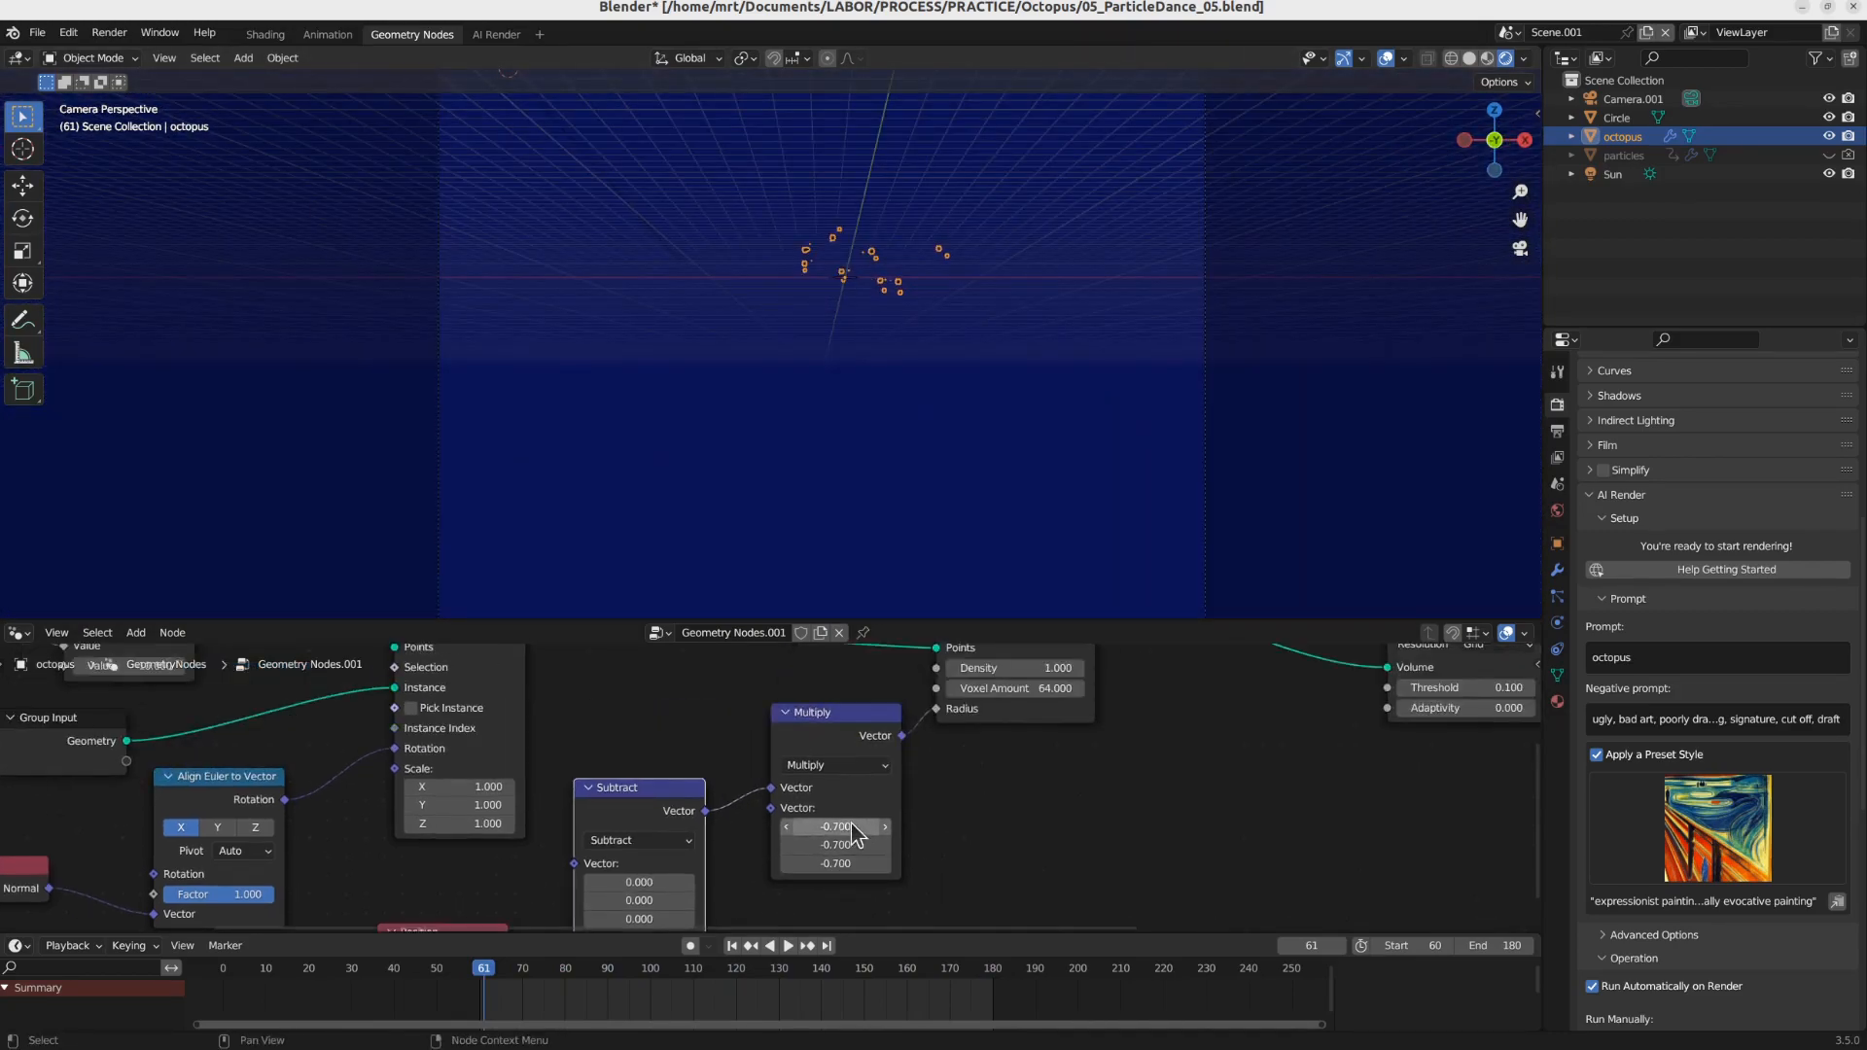
pyautogui.moveTo(851, 826)
pyautogui.mouseDown()
pyautogui.moveTo(852, 846)
pyautogui.moveTo(945, 863)
pyautogui.moveTo(853, 863)
pyautogui.mouseUp()
pyautogui.moveTo(1053, 707); pyautogui.dragTo(1032, 768, button='middle')
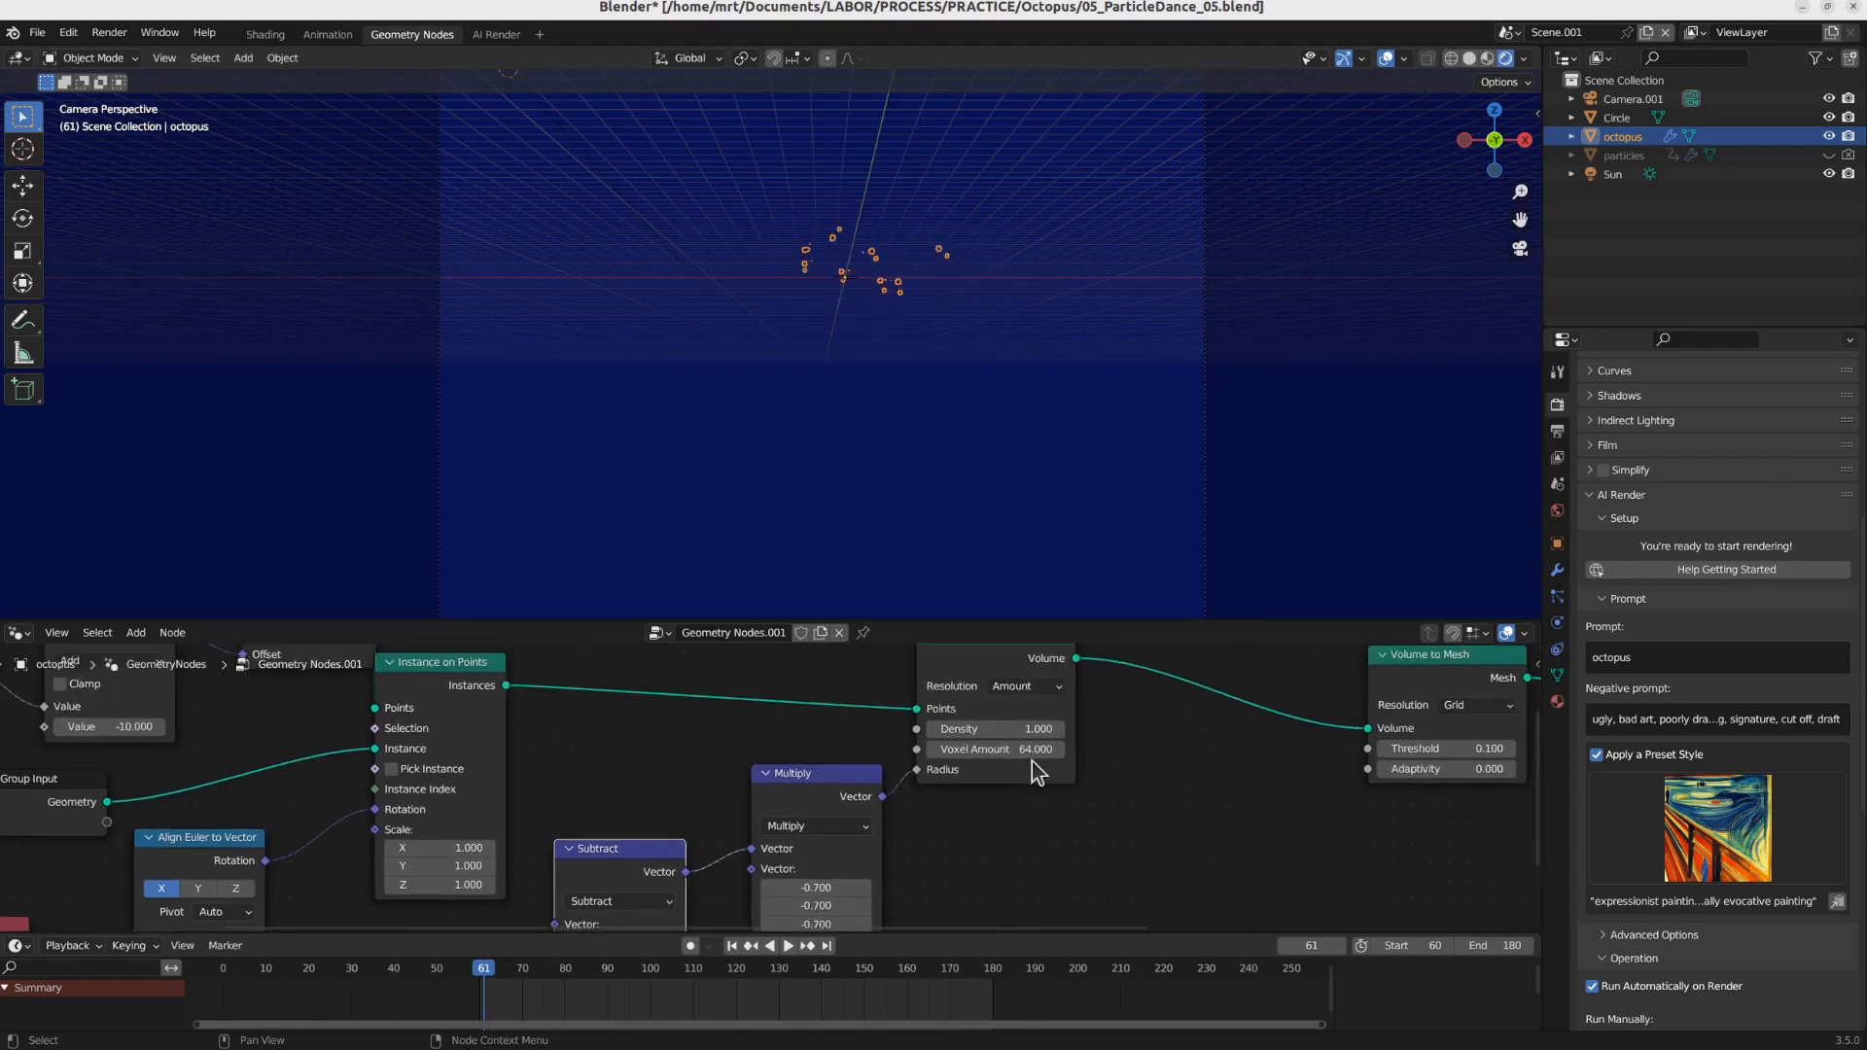
pyautogui.moveTo(1015, 729); pyautogui.dragTo(1016, 729)
pyautogui.moveTo(441, 834); pyautogui.dragTo(580, 746, button='middle')
pyautogui.moveTo(518, 828); pyautogui.dragTo(636, 787, button='middle')
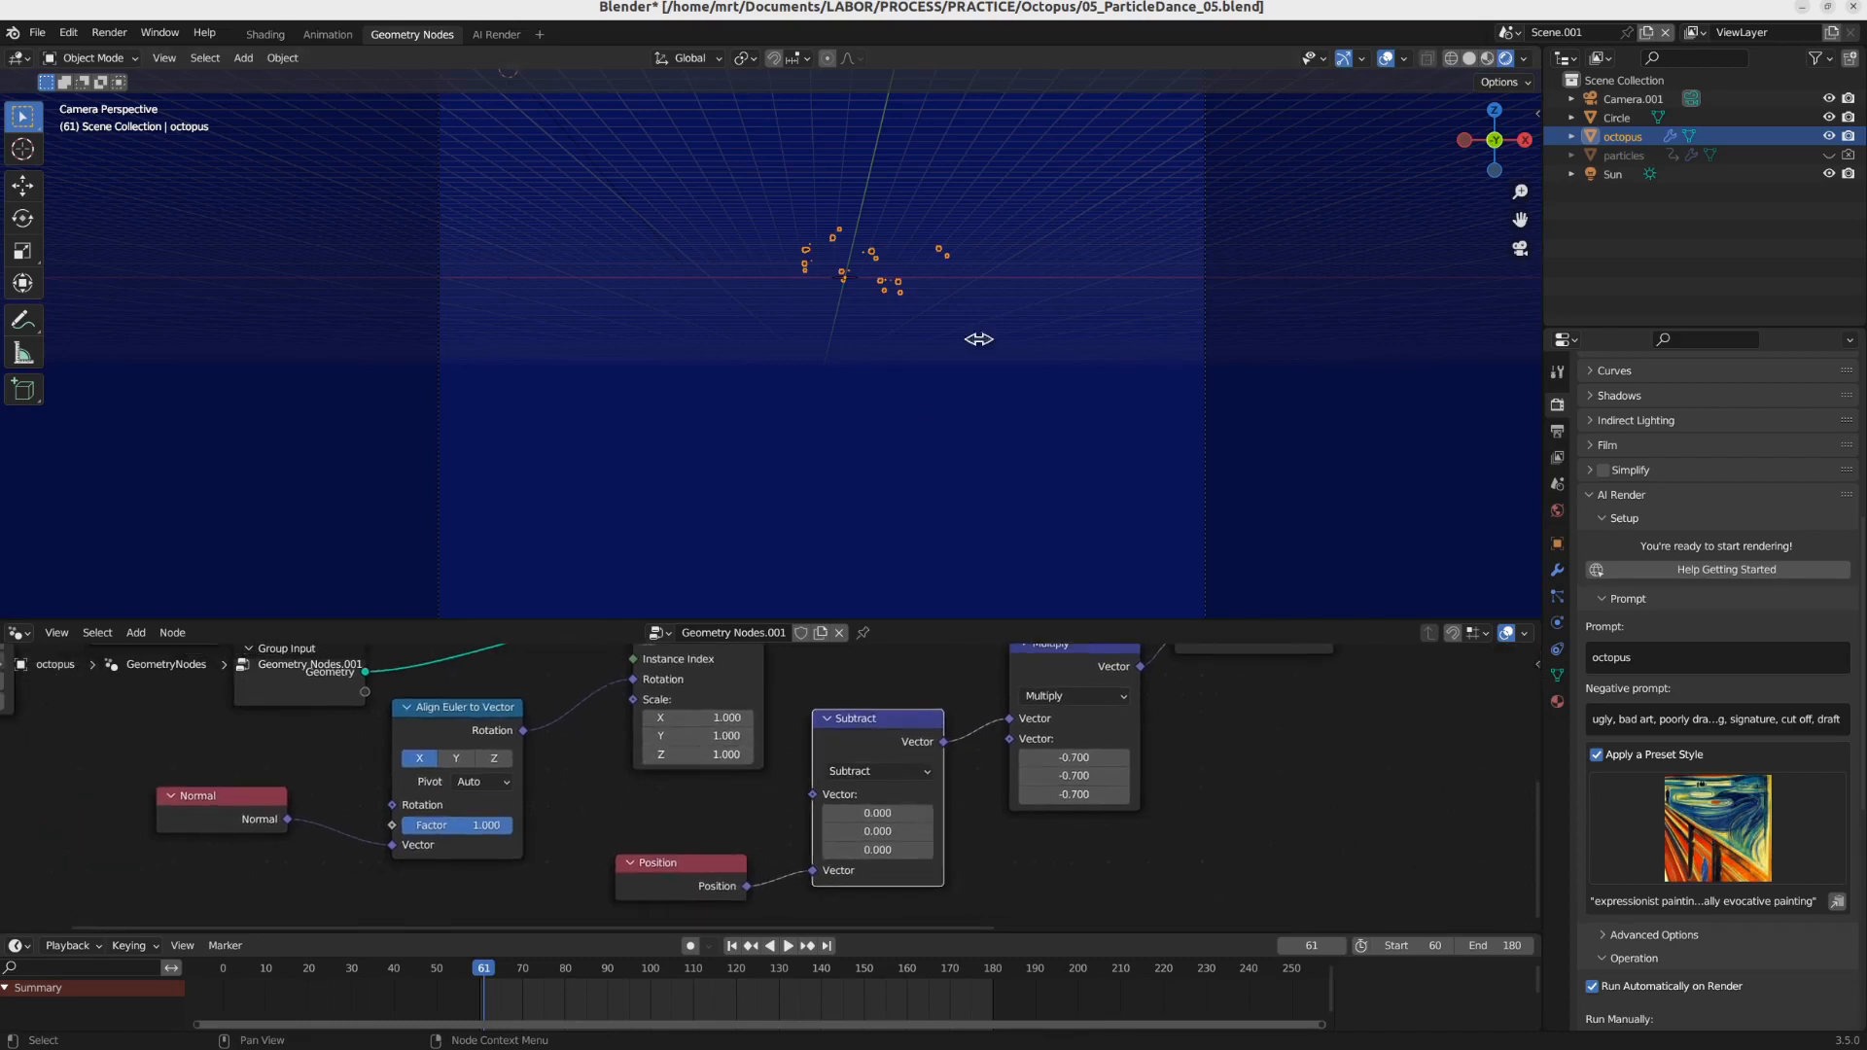
# Step: Advance the animation to frame 137, render that frame as an AI-generated image and close the result
pyautogui.press('space')
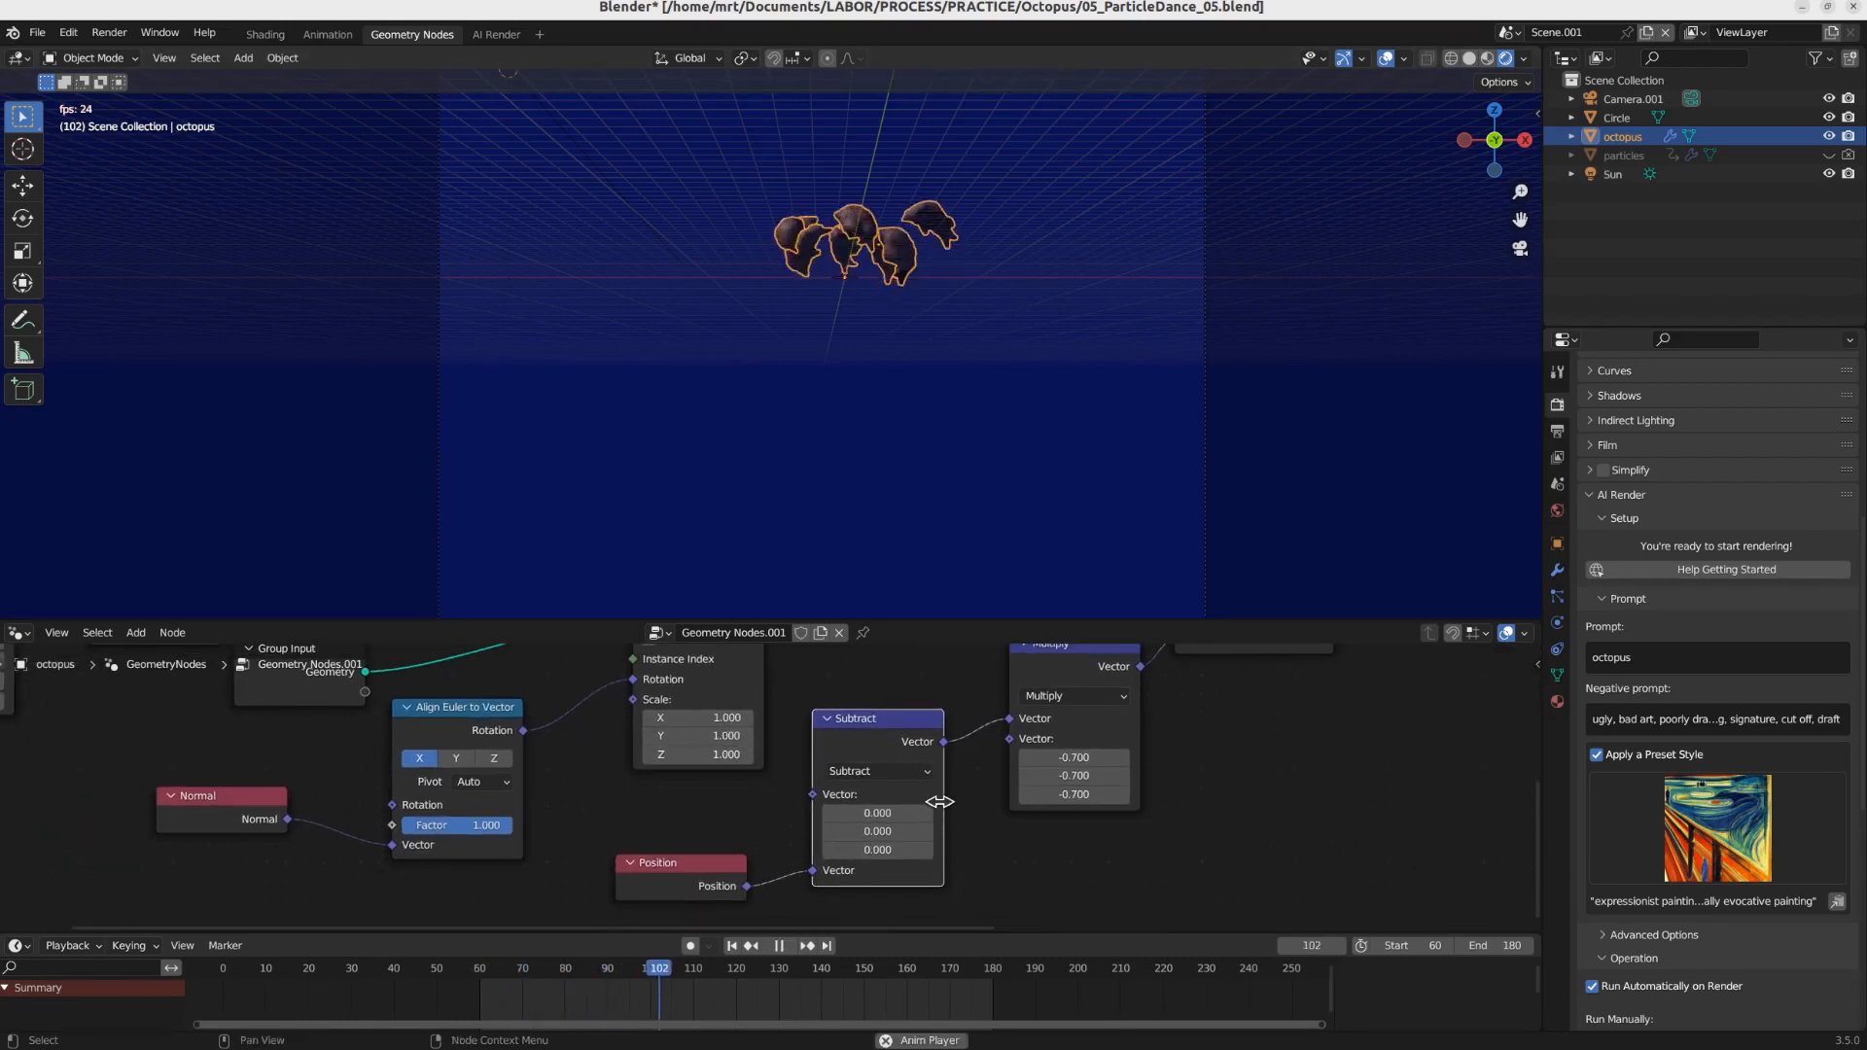
pyautogui.press('space')
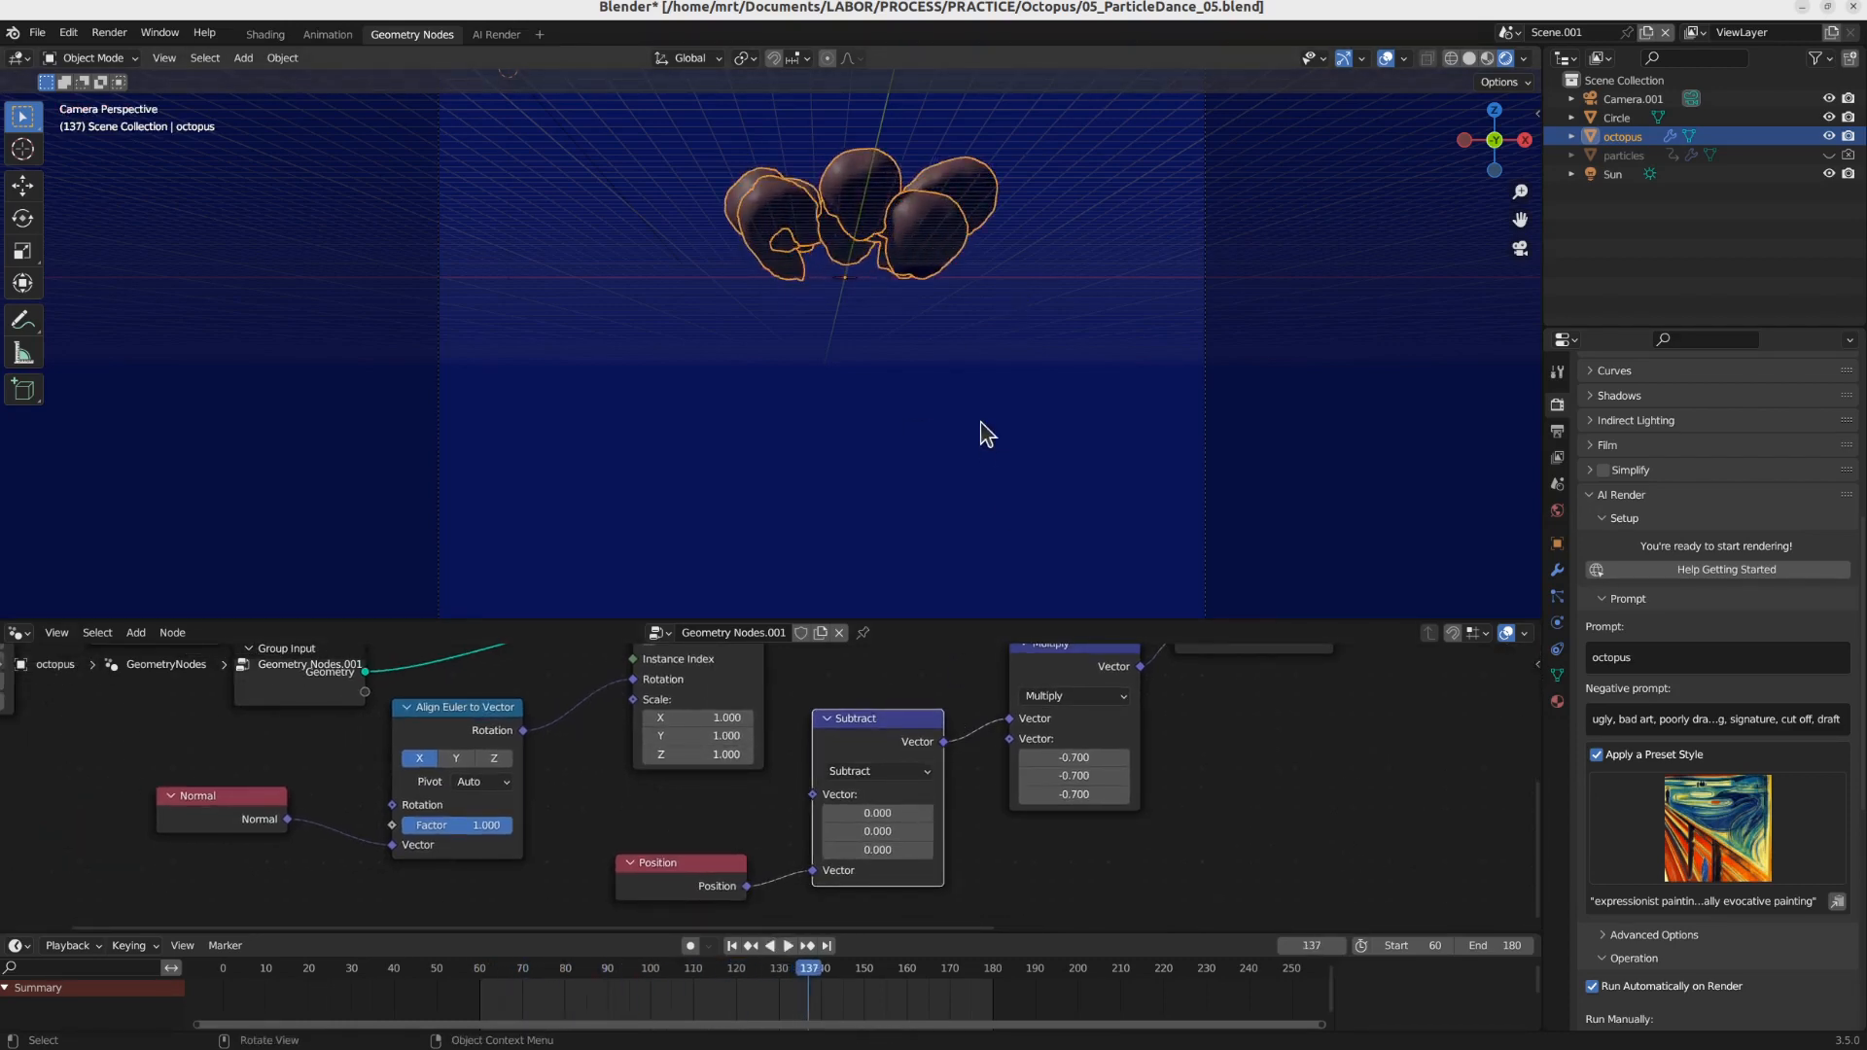
pyautogui.scroll(-1, 982, 424)
pyautogui.keyDown('shift'); pyautogui.moveTo(941, 321); pyautogui.dragTo(936, 416, button='middle'); pyautogui.keyUp('shift')
pyautogui.scroll(2, 819, 313)
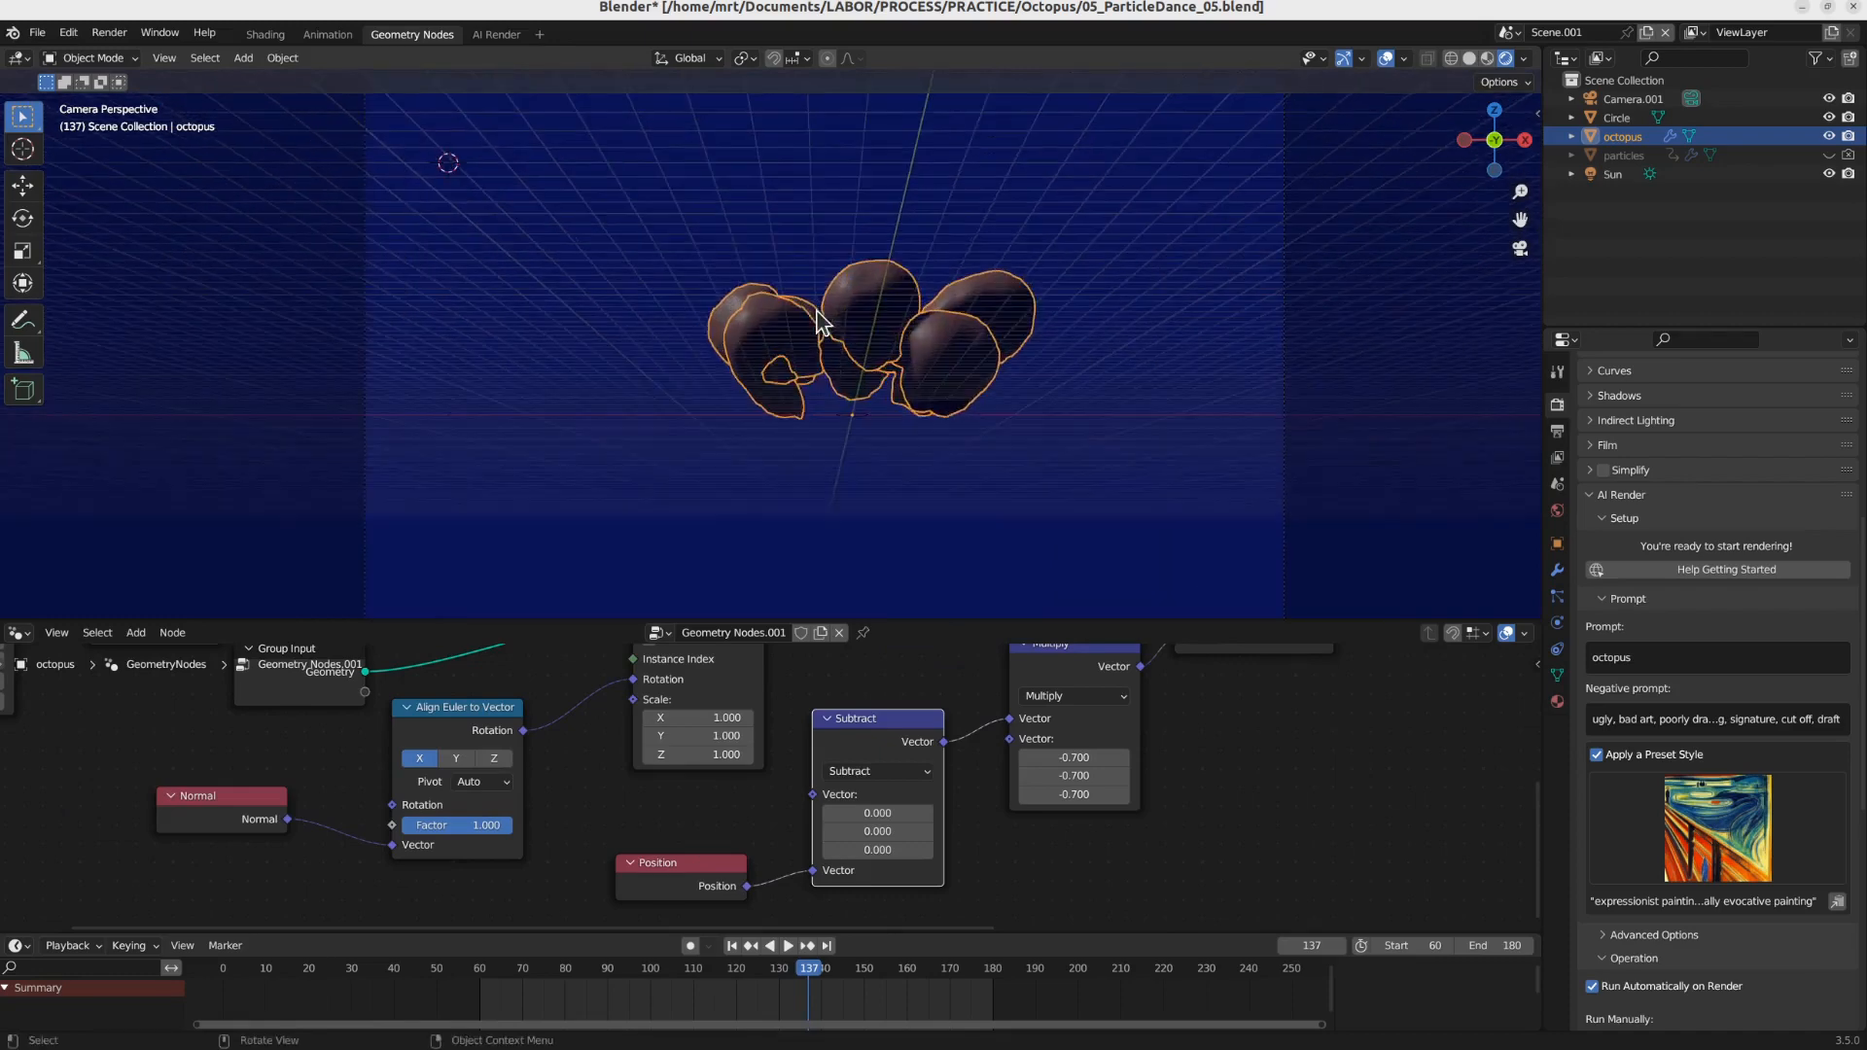
pyautogui.scroll(1, 819, 314)
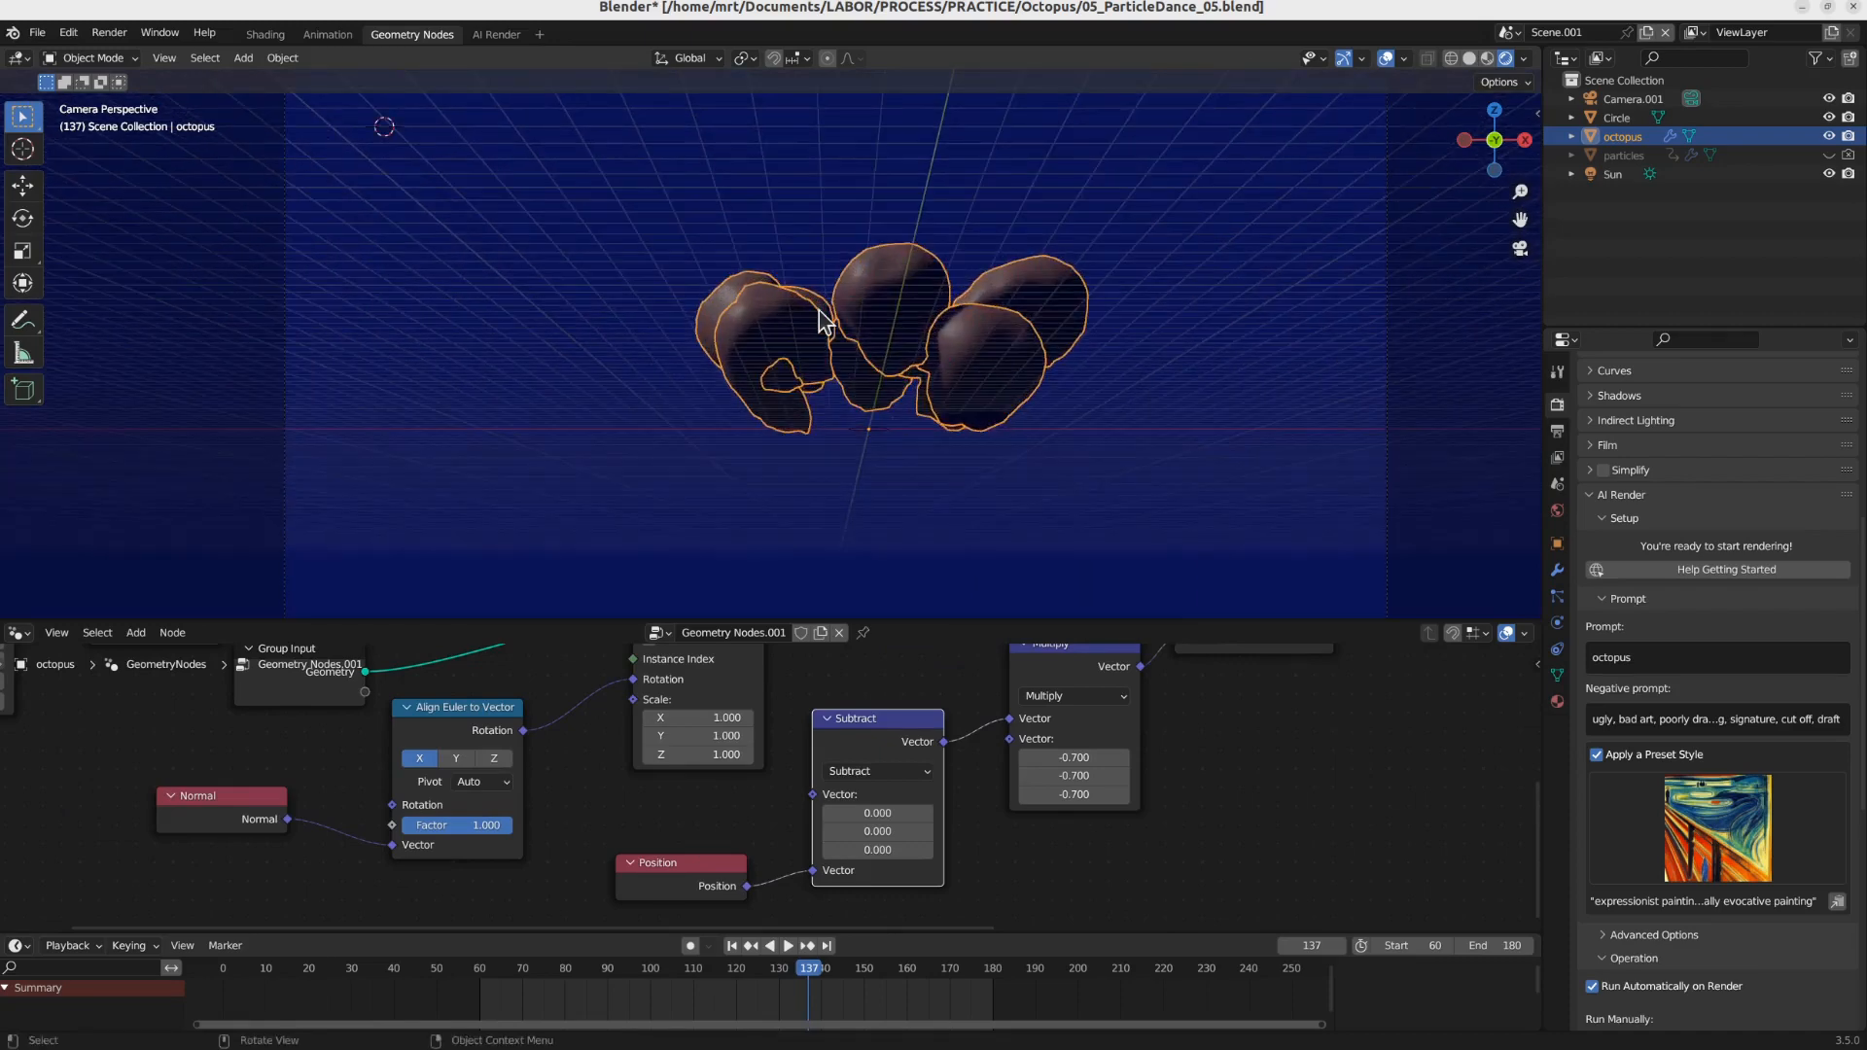
pyautogui.press('F12')
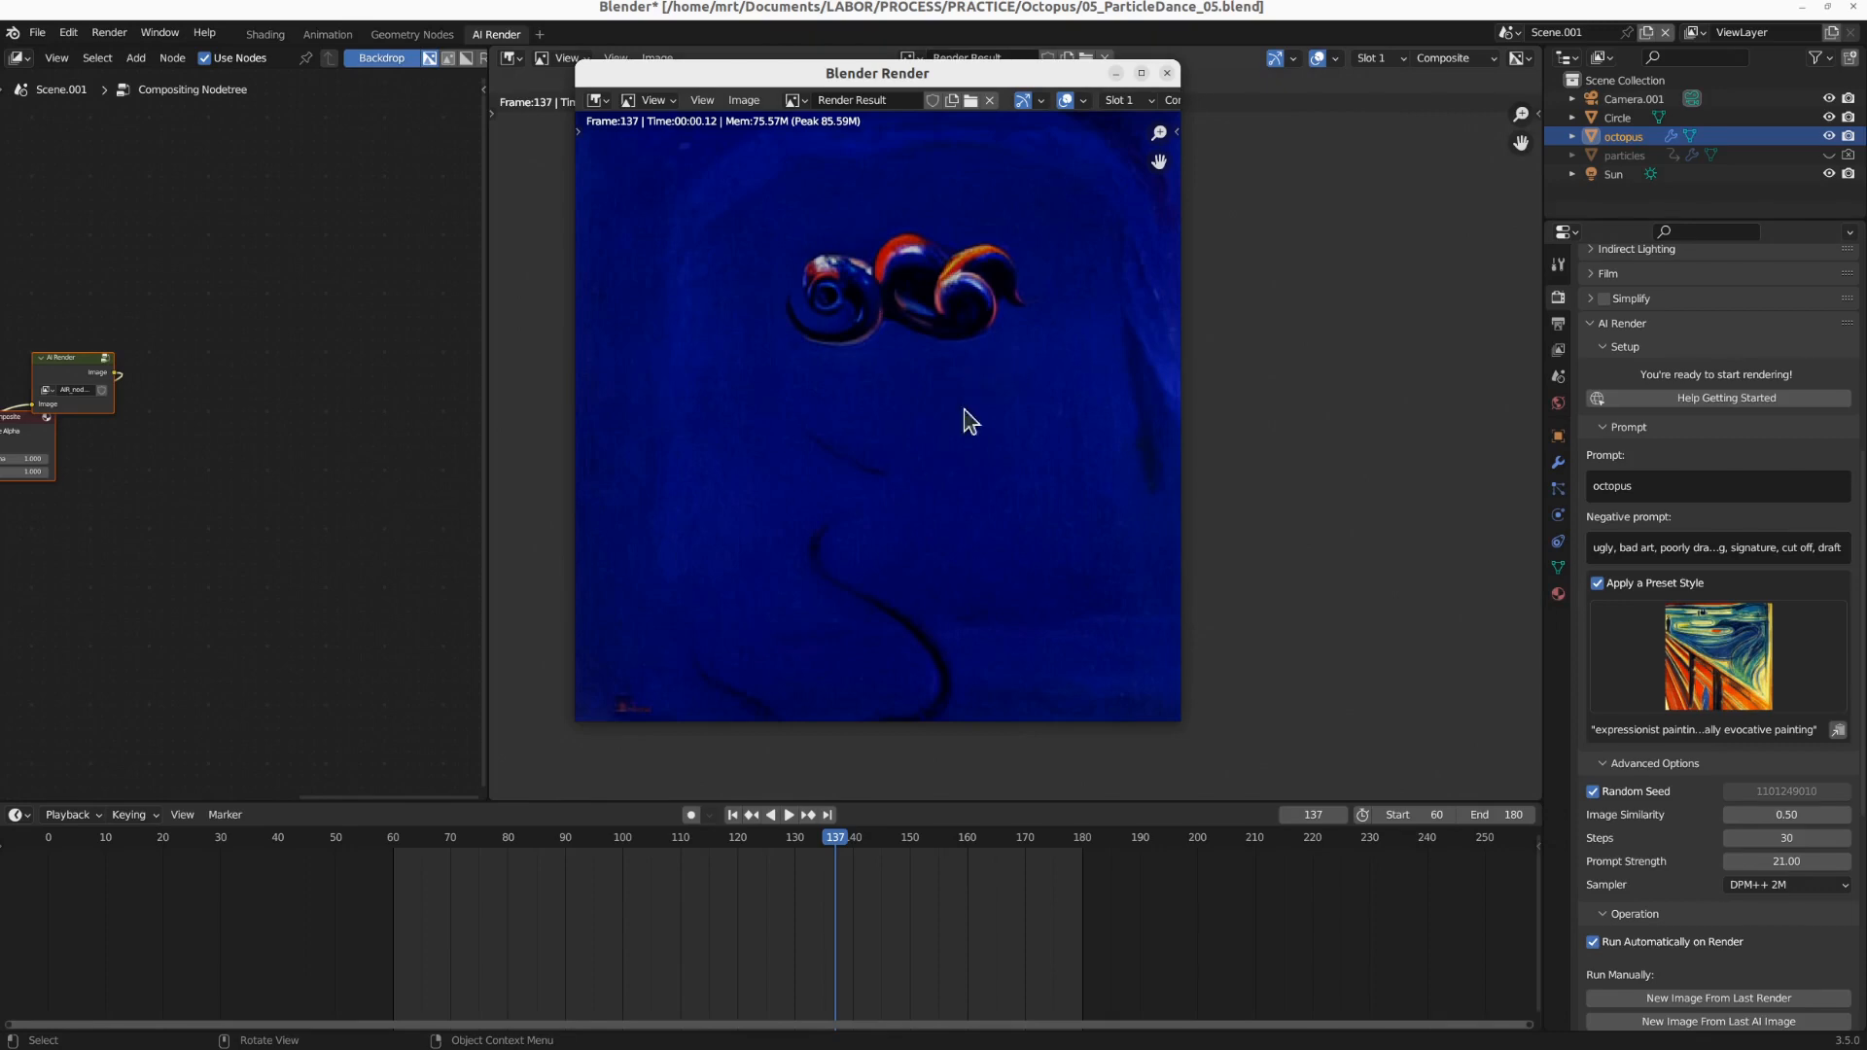
pyautogui.press('Escape')
# Step: Switch to the Shading workspace, fit the octopus in the camera view and scrub the timeline to frame 138
pyautogui.click(263, 35)
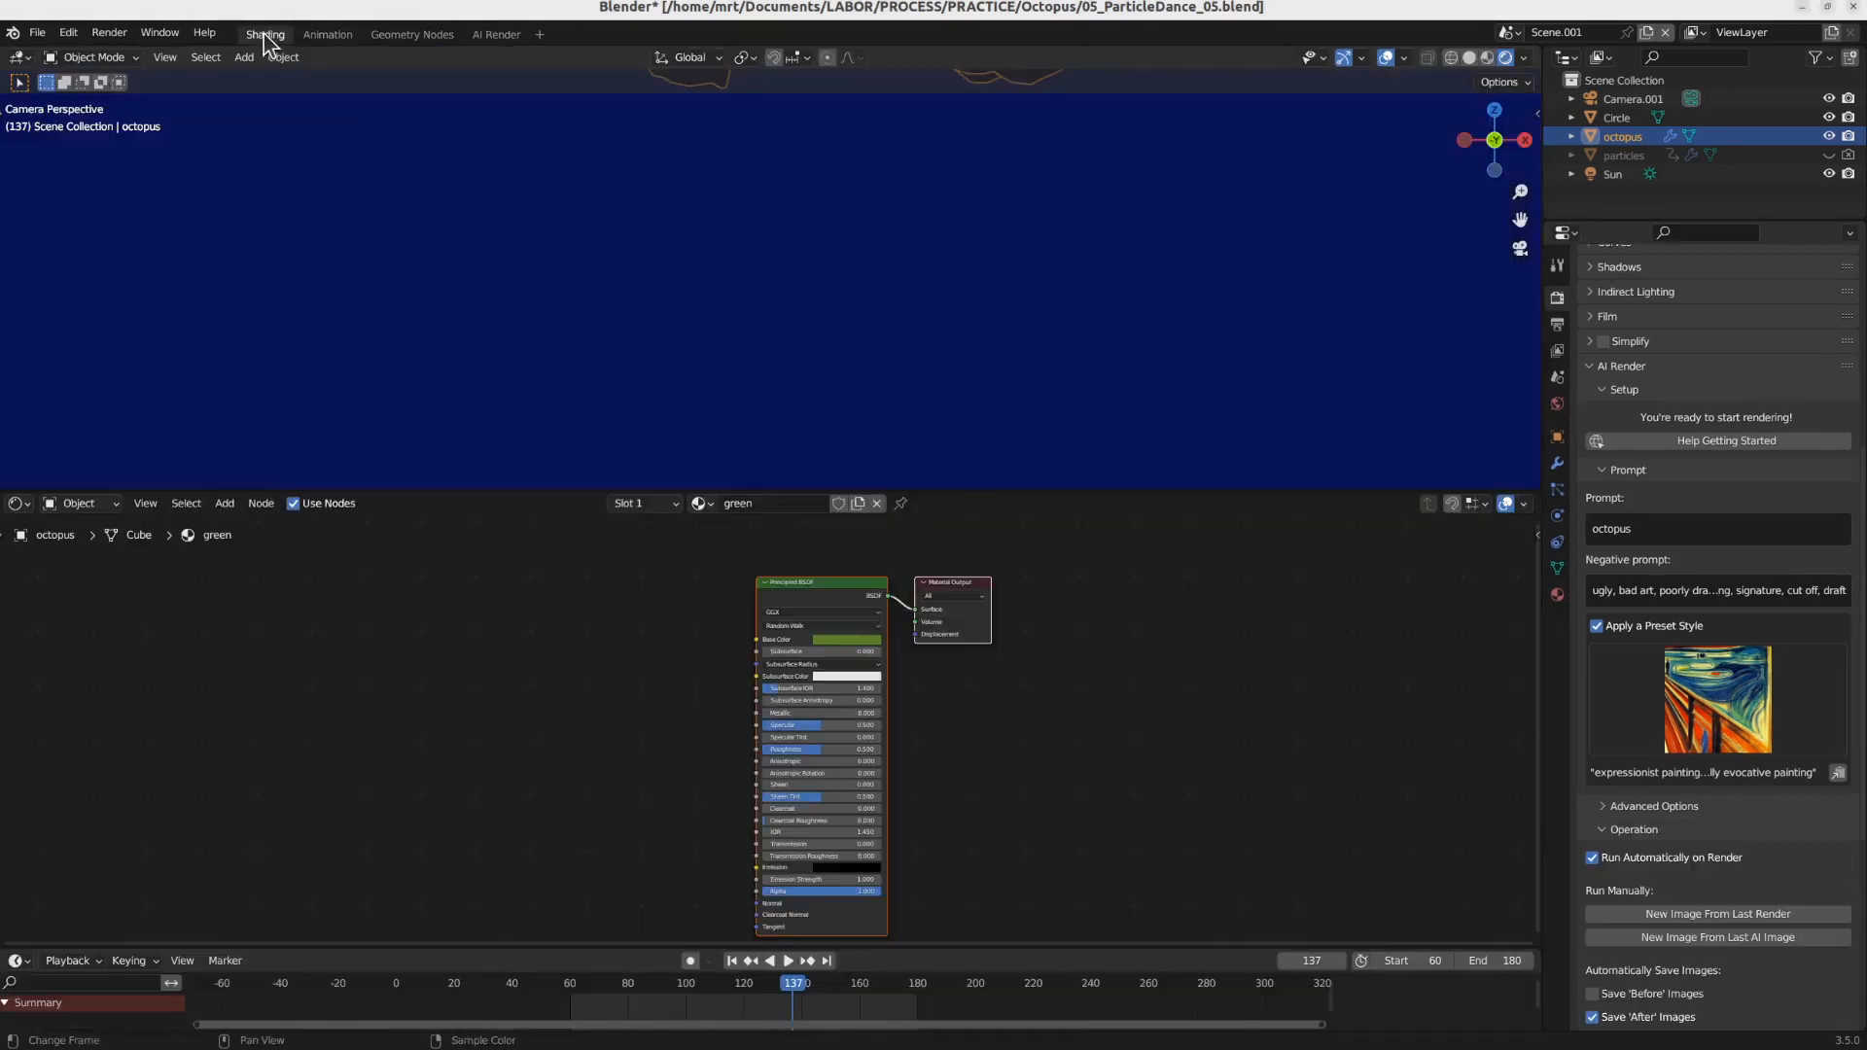
pyautogui.scroll(-5, 982, 331)
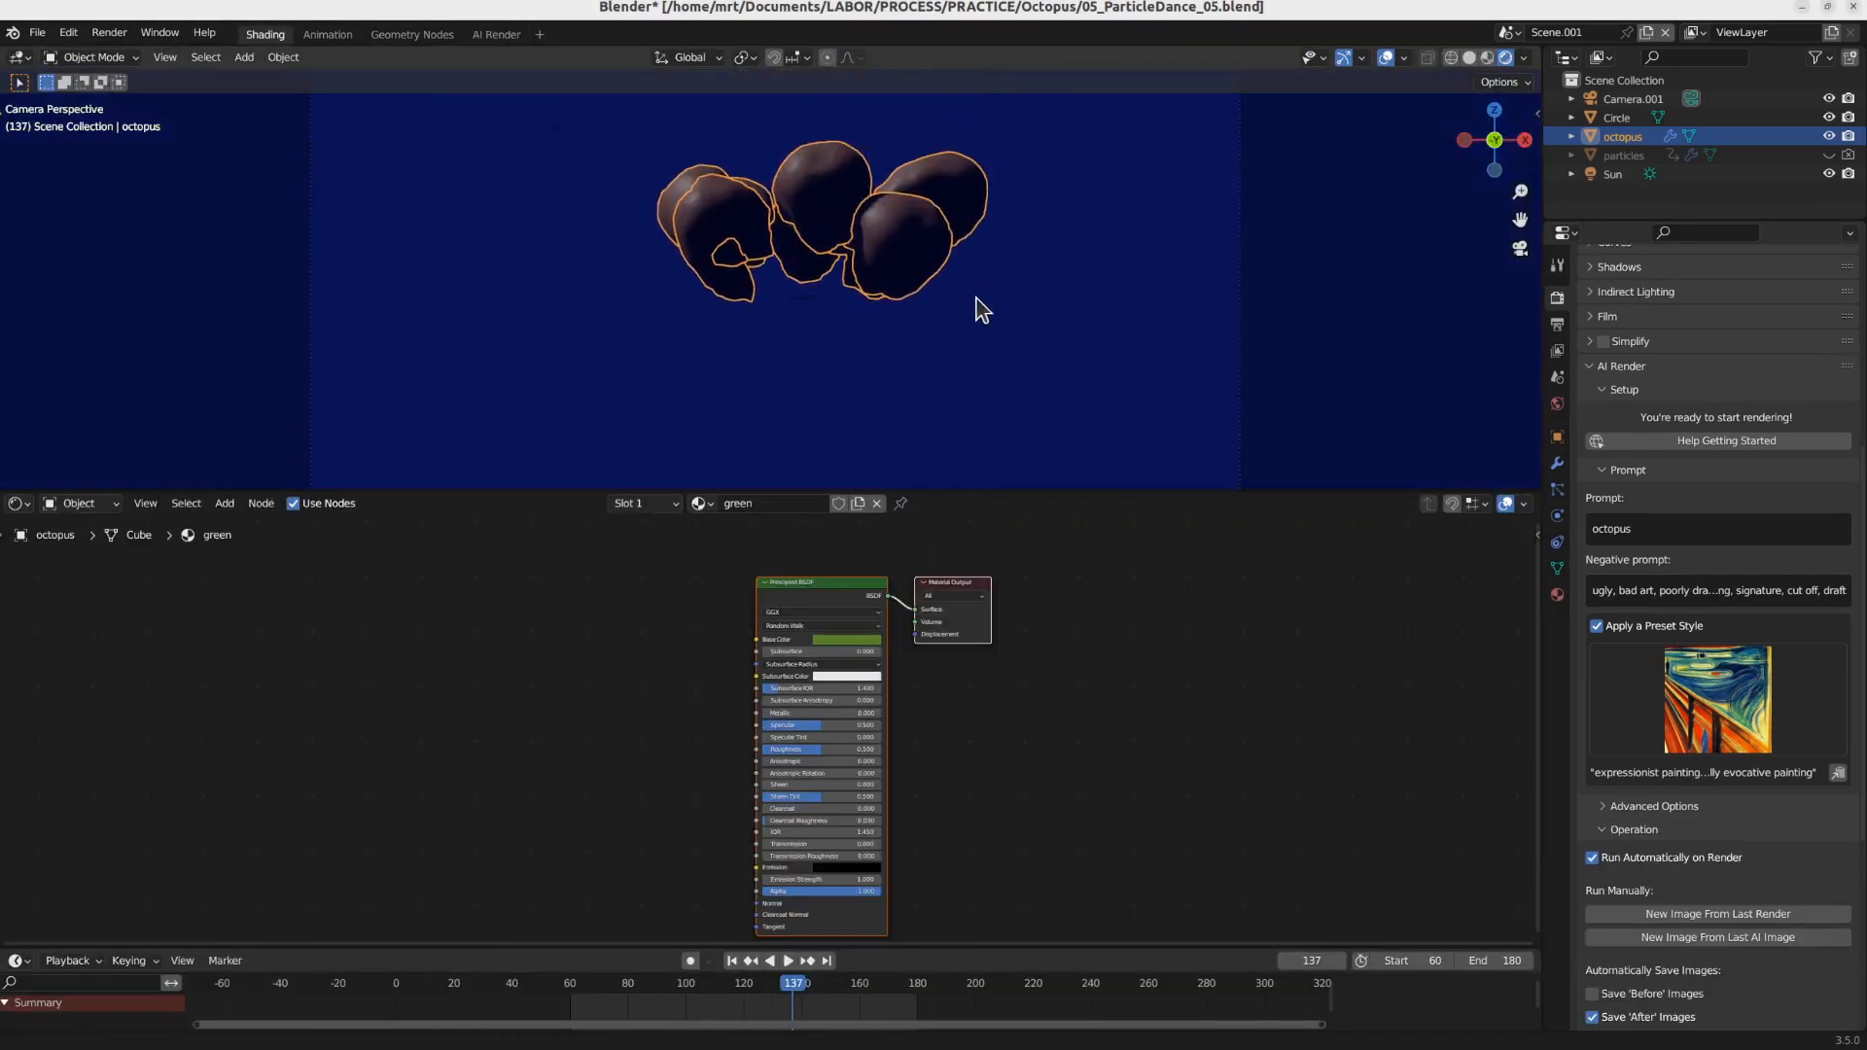
pyautogui.scroll(-3, 865, 224)
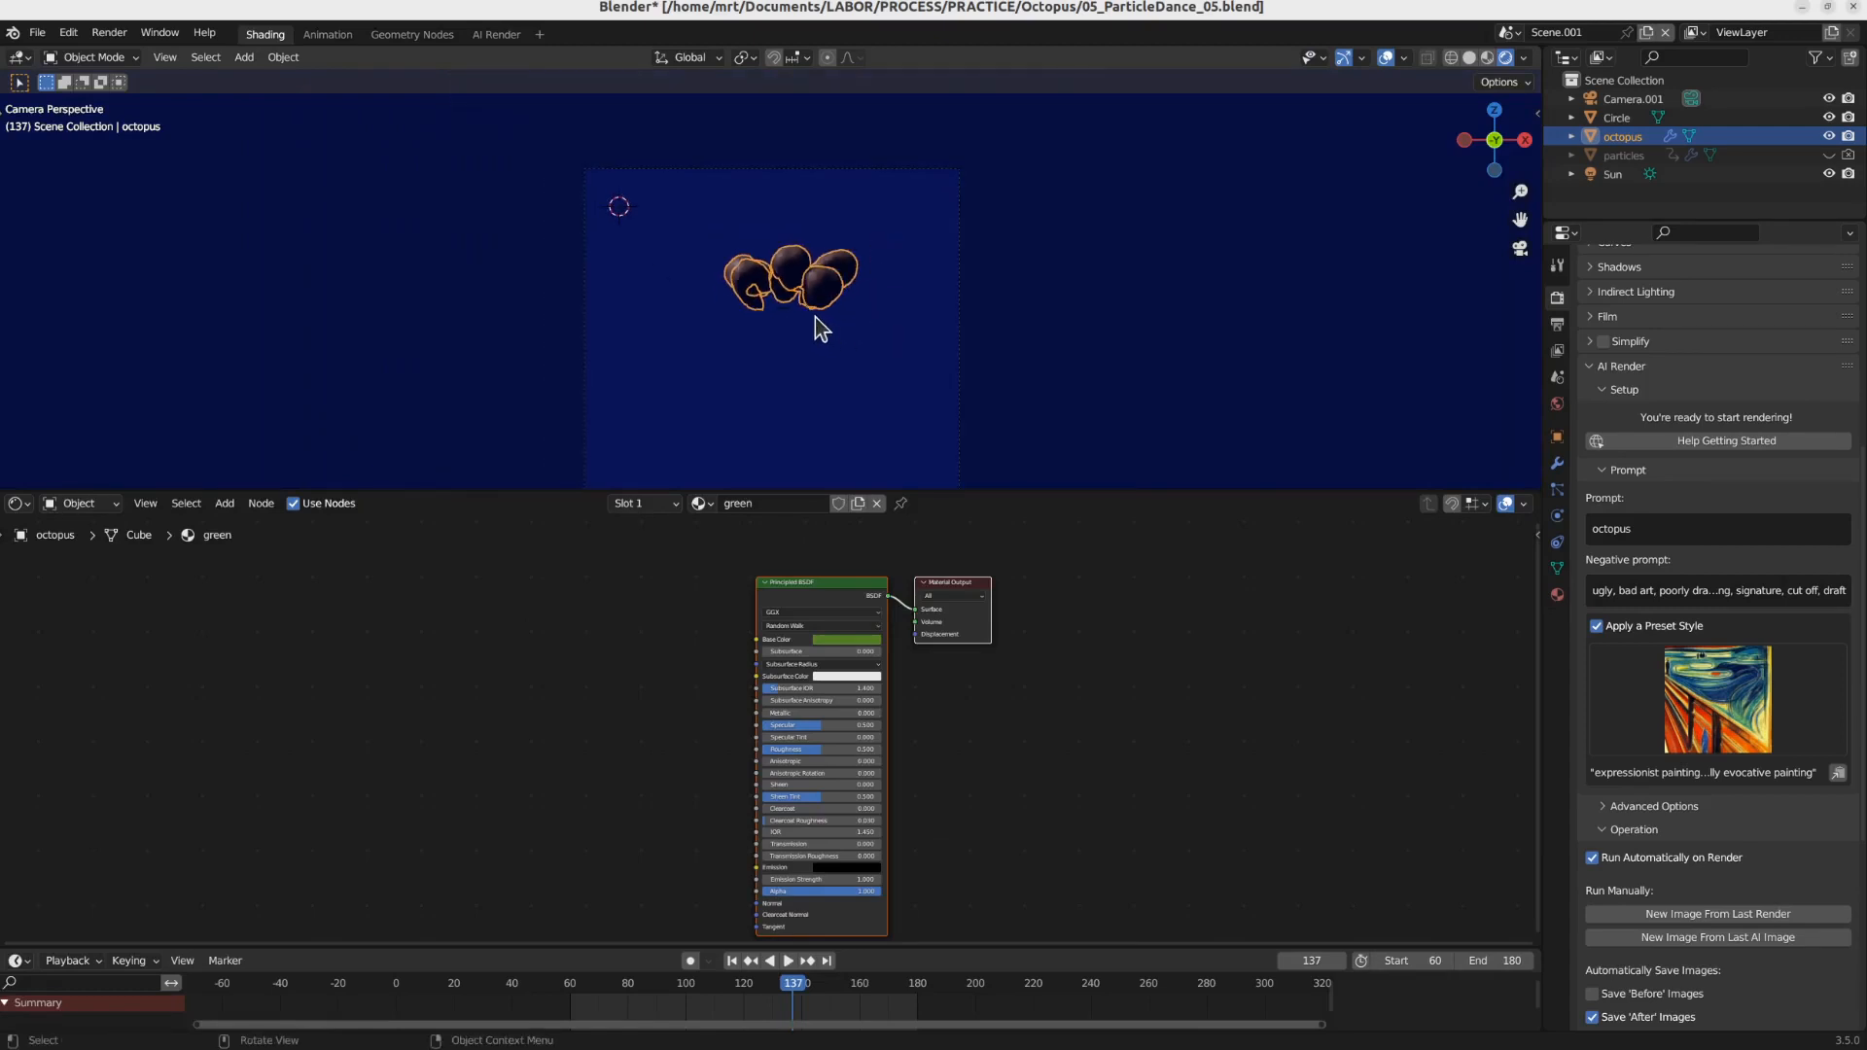
pyautogui.keyDown('shift'); pyautogui.moveTo(822, 321); pyautogui.dragTo(834, 238, button='middle'); pyautogui.keyUp('shift')
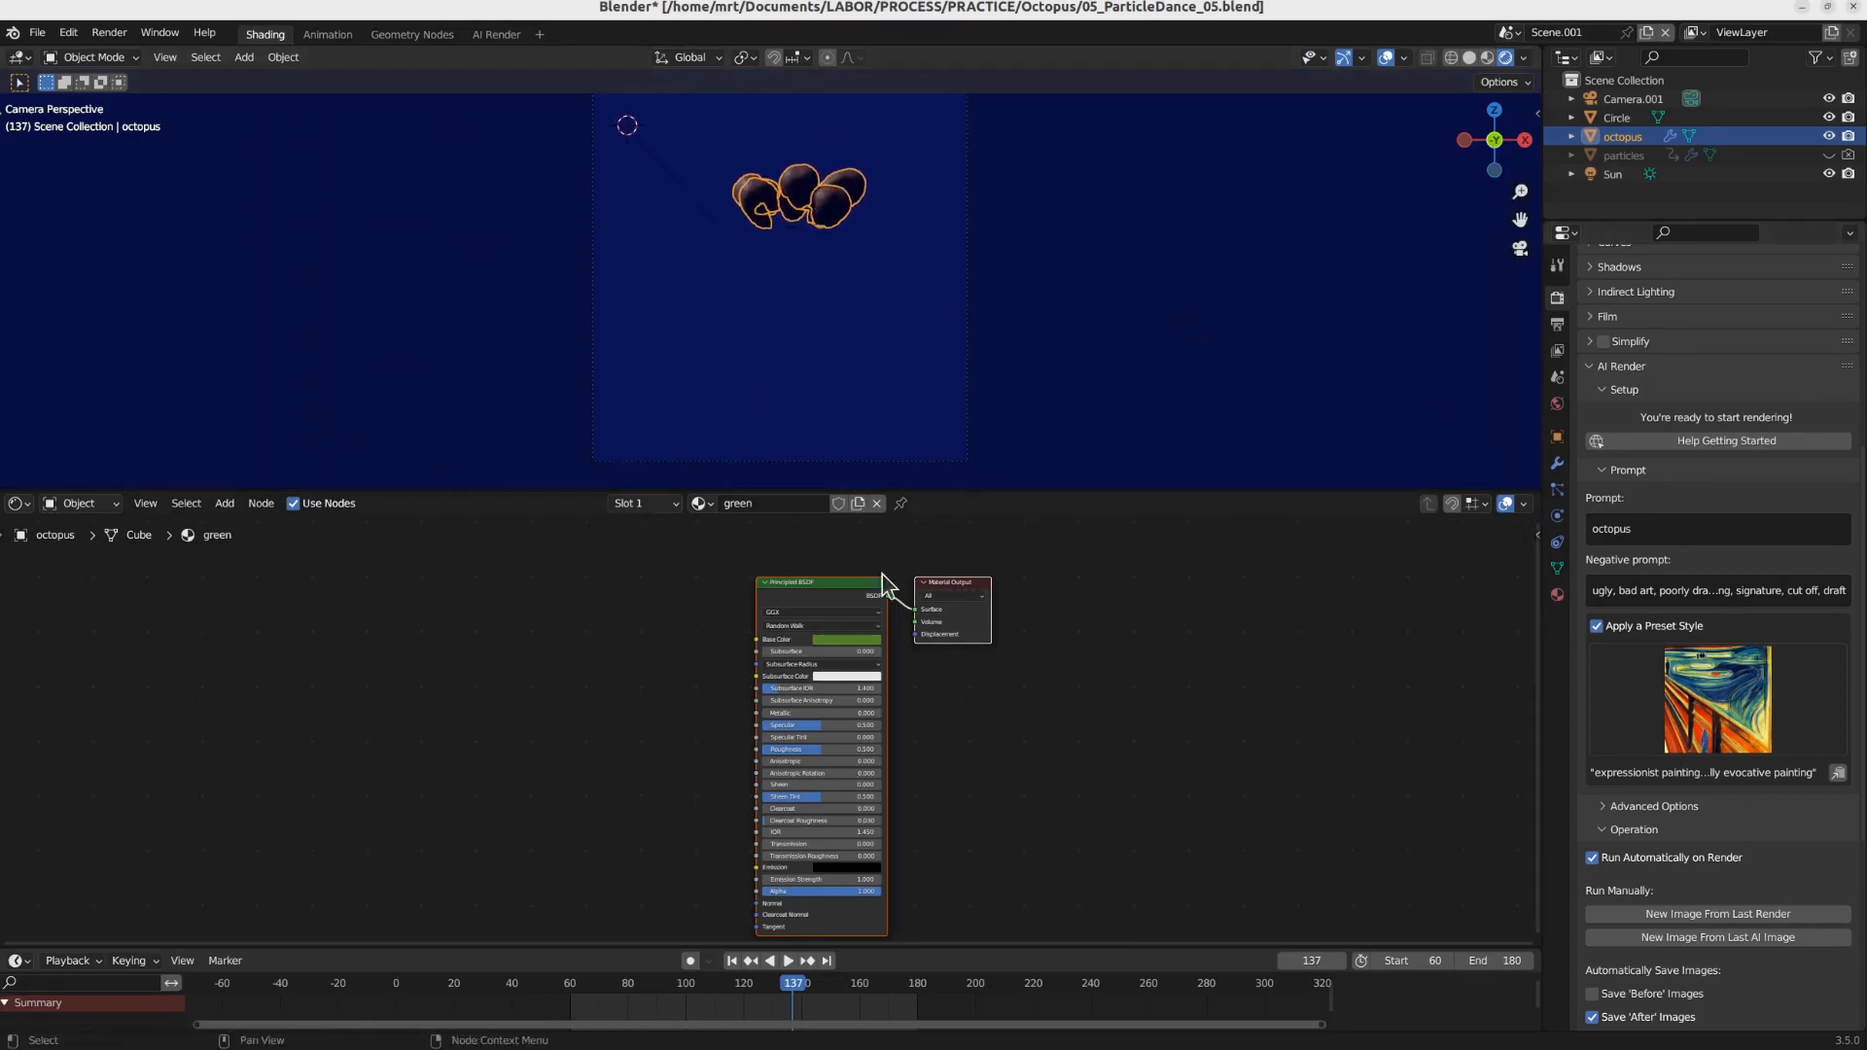
pyautogui.moveTo(725, 994); pyautogui.dragTo(796, 994)
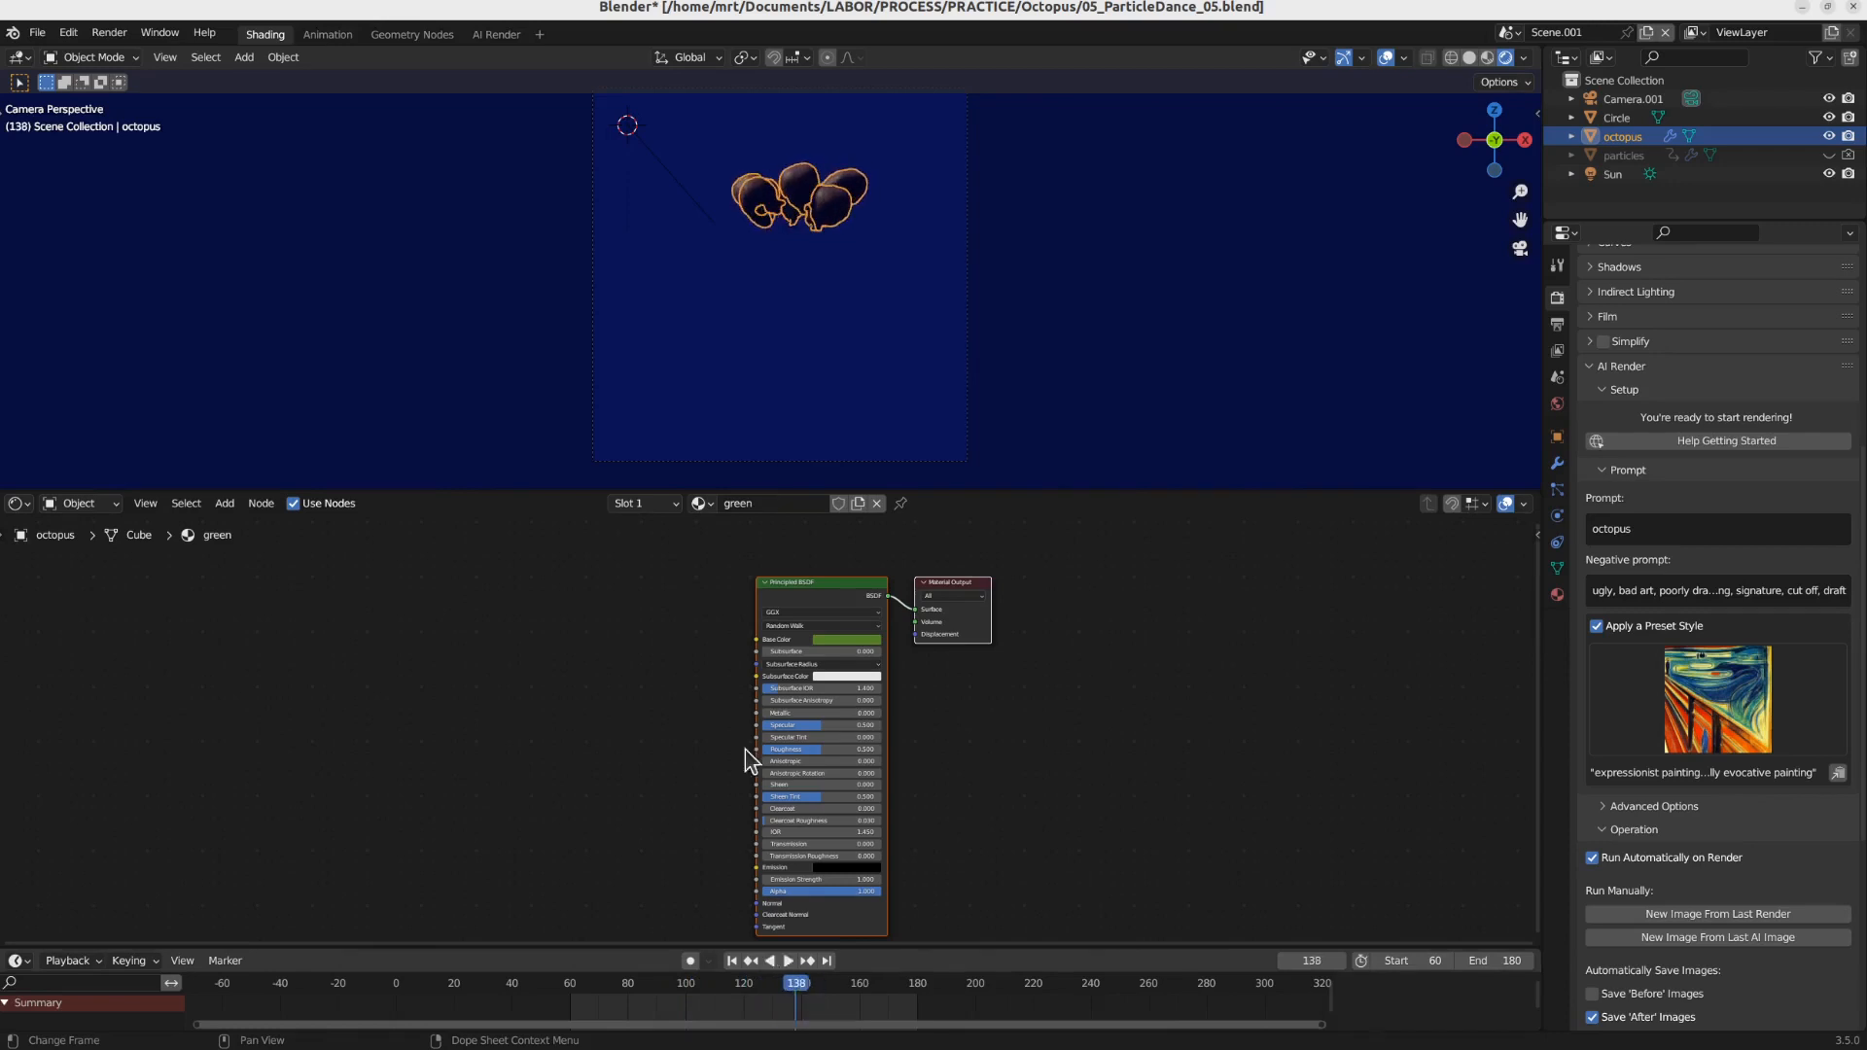
# Step: In the Geometry Nodes workspace, duplicate the vector Multiply node and insert the copy between Align Euler to Vector and the Instance on Points rotation
pyautogui.click(412, 34)
pyautogui.scroll(-2, 838, 750)
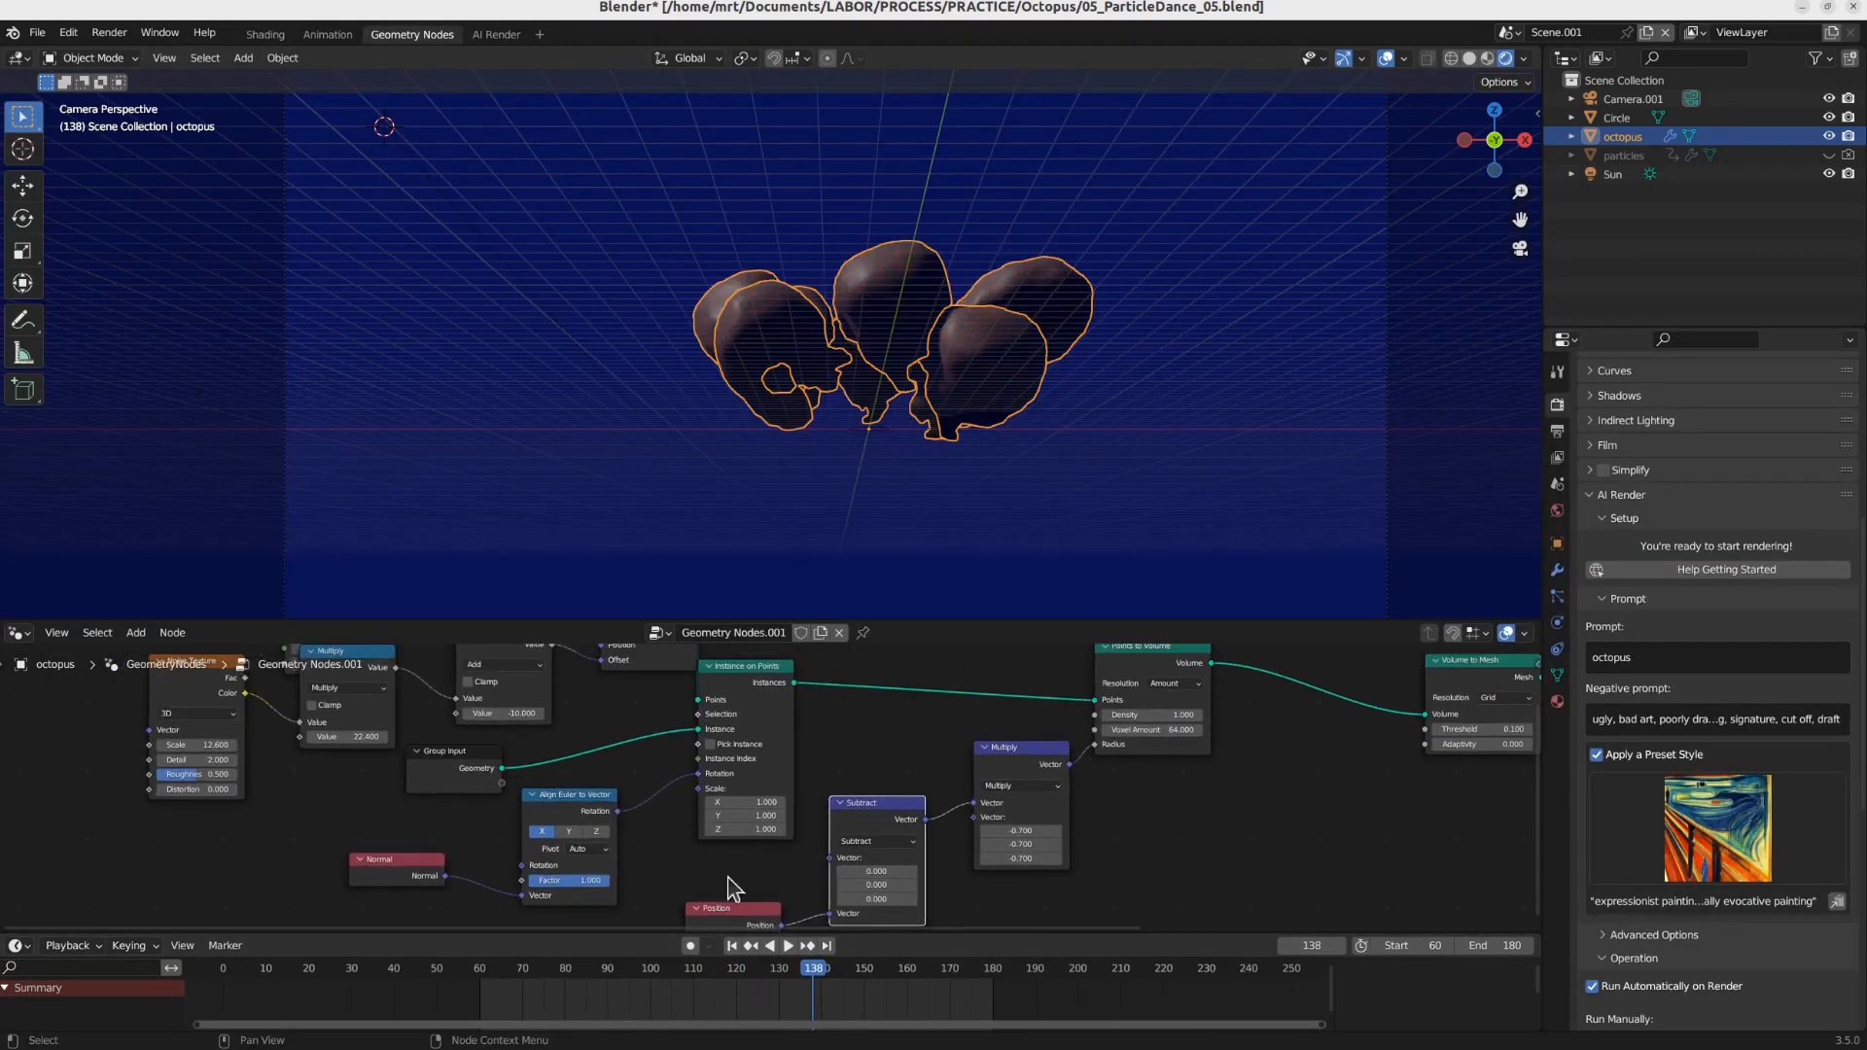
pyautogui.moveTo(603, 884)
pyautogui.mouseDown()
pyautogui.moveTo(533, 884)
pyautogui.moveTo(607, 882)
pyautogui.mouseUp()
pyautogui.click(818, 823)
pyautogui.click(1023, 776)
pyautogui.hotkey('shift', 'd')
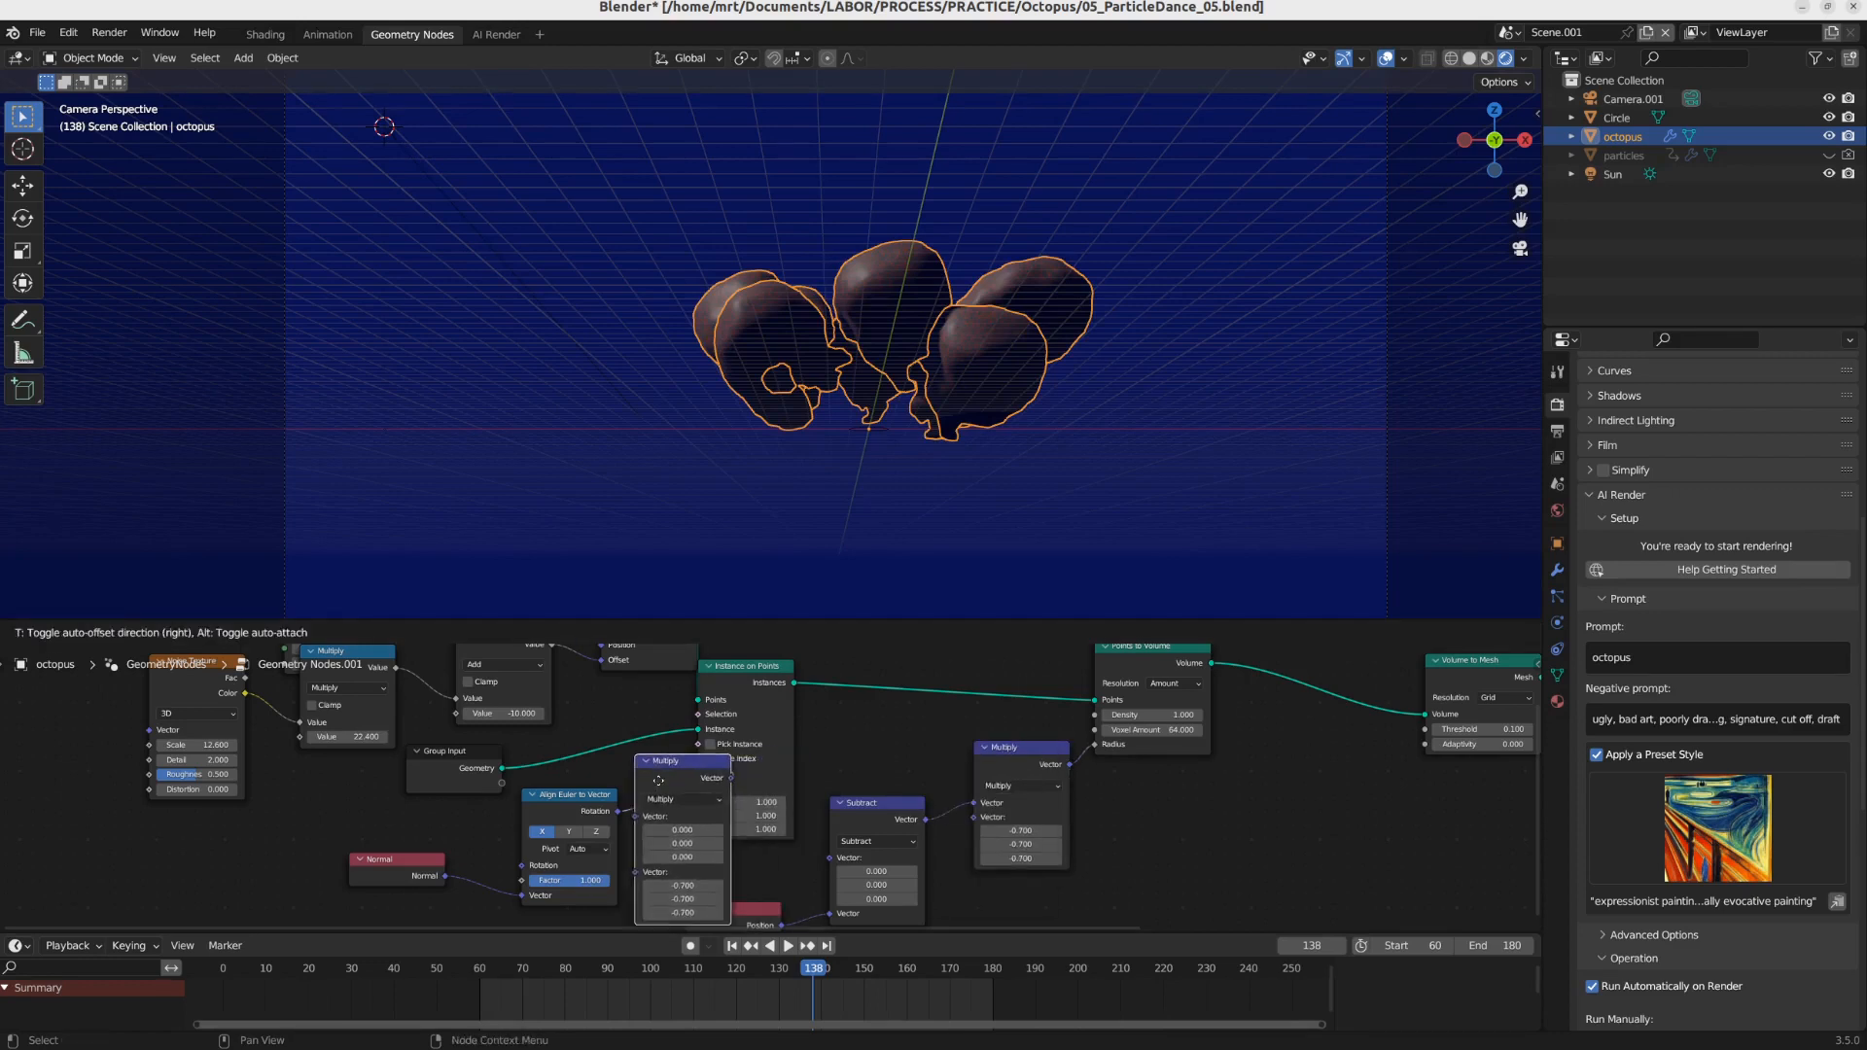
pyautogui.click(719, 842)
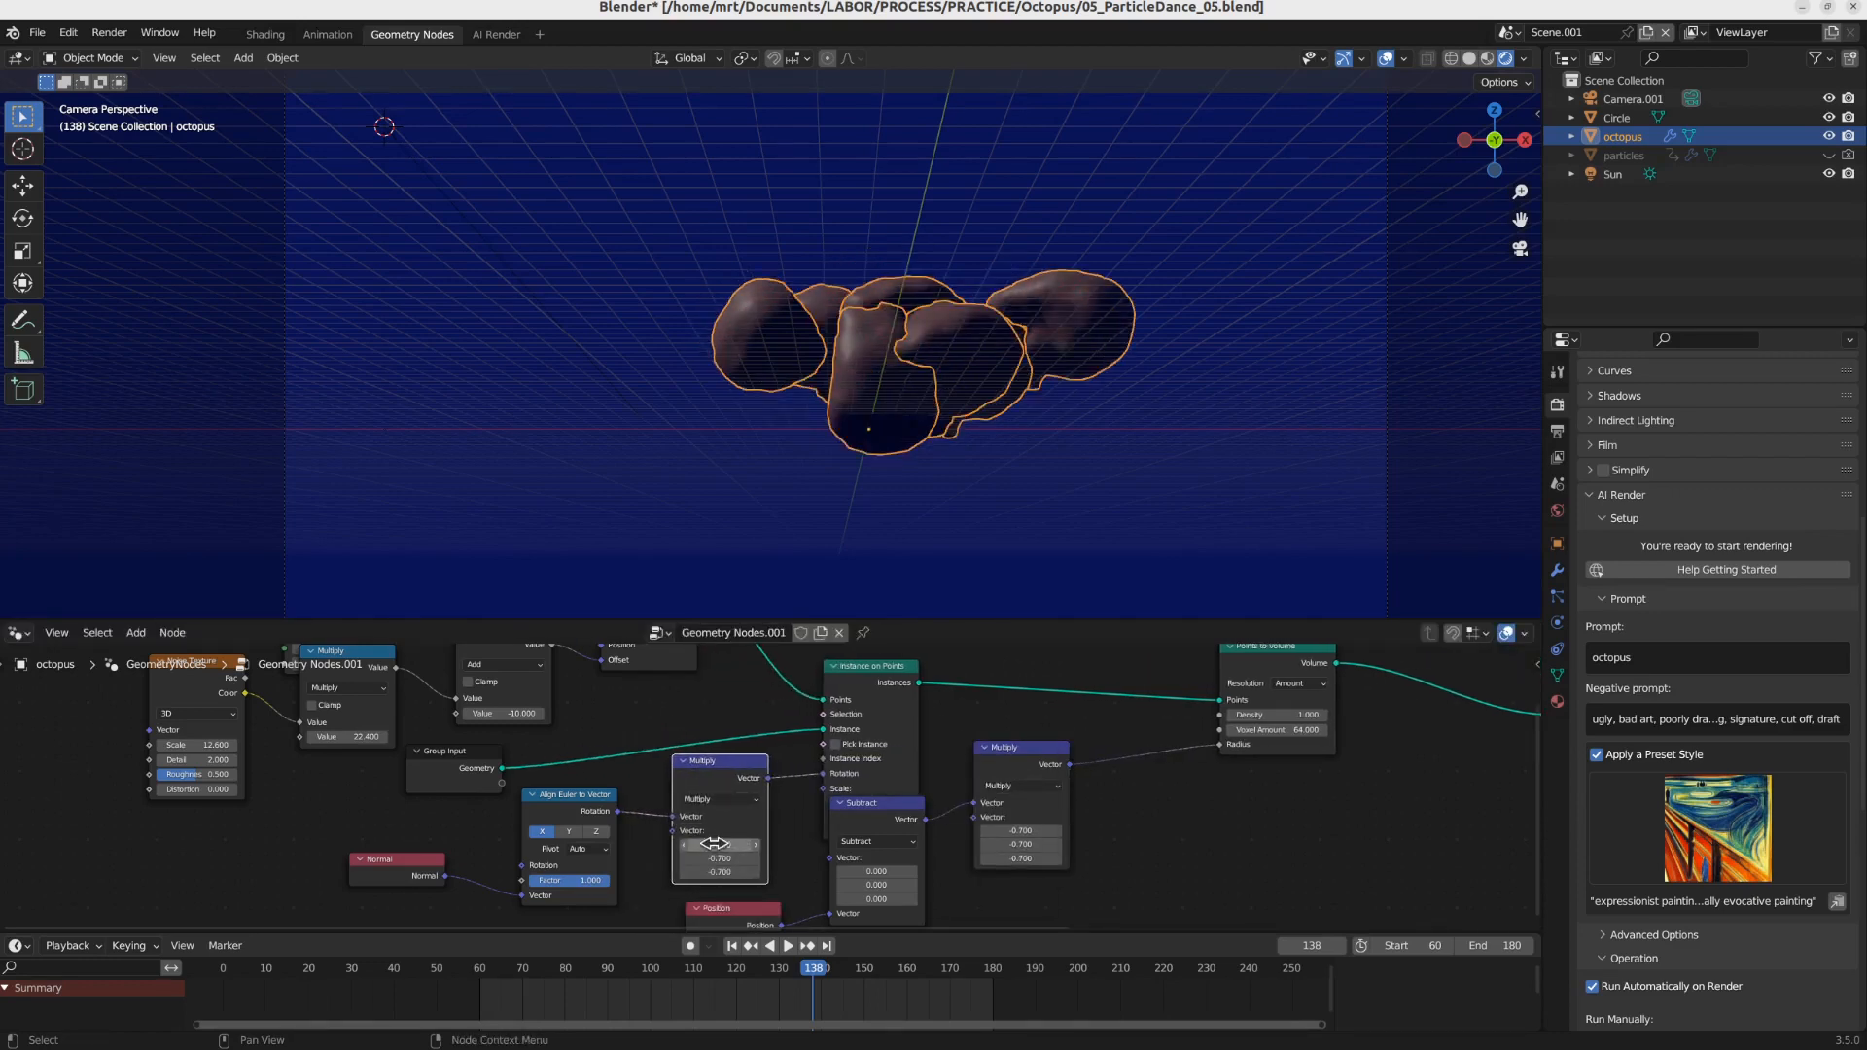
# Step: Set the rotation Multiply node to 0.8 on all axes and, at frame 158, the radius Multiply node to -0.3 on all axes
pyautogui.moveTo(716, 845); pyautogui.dragTo(739, 886)
pyautogui.moveTo(739, 627); pyautogui.dragTo(740, 627)
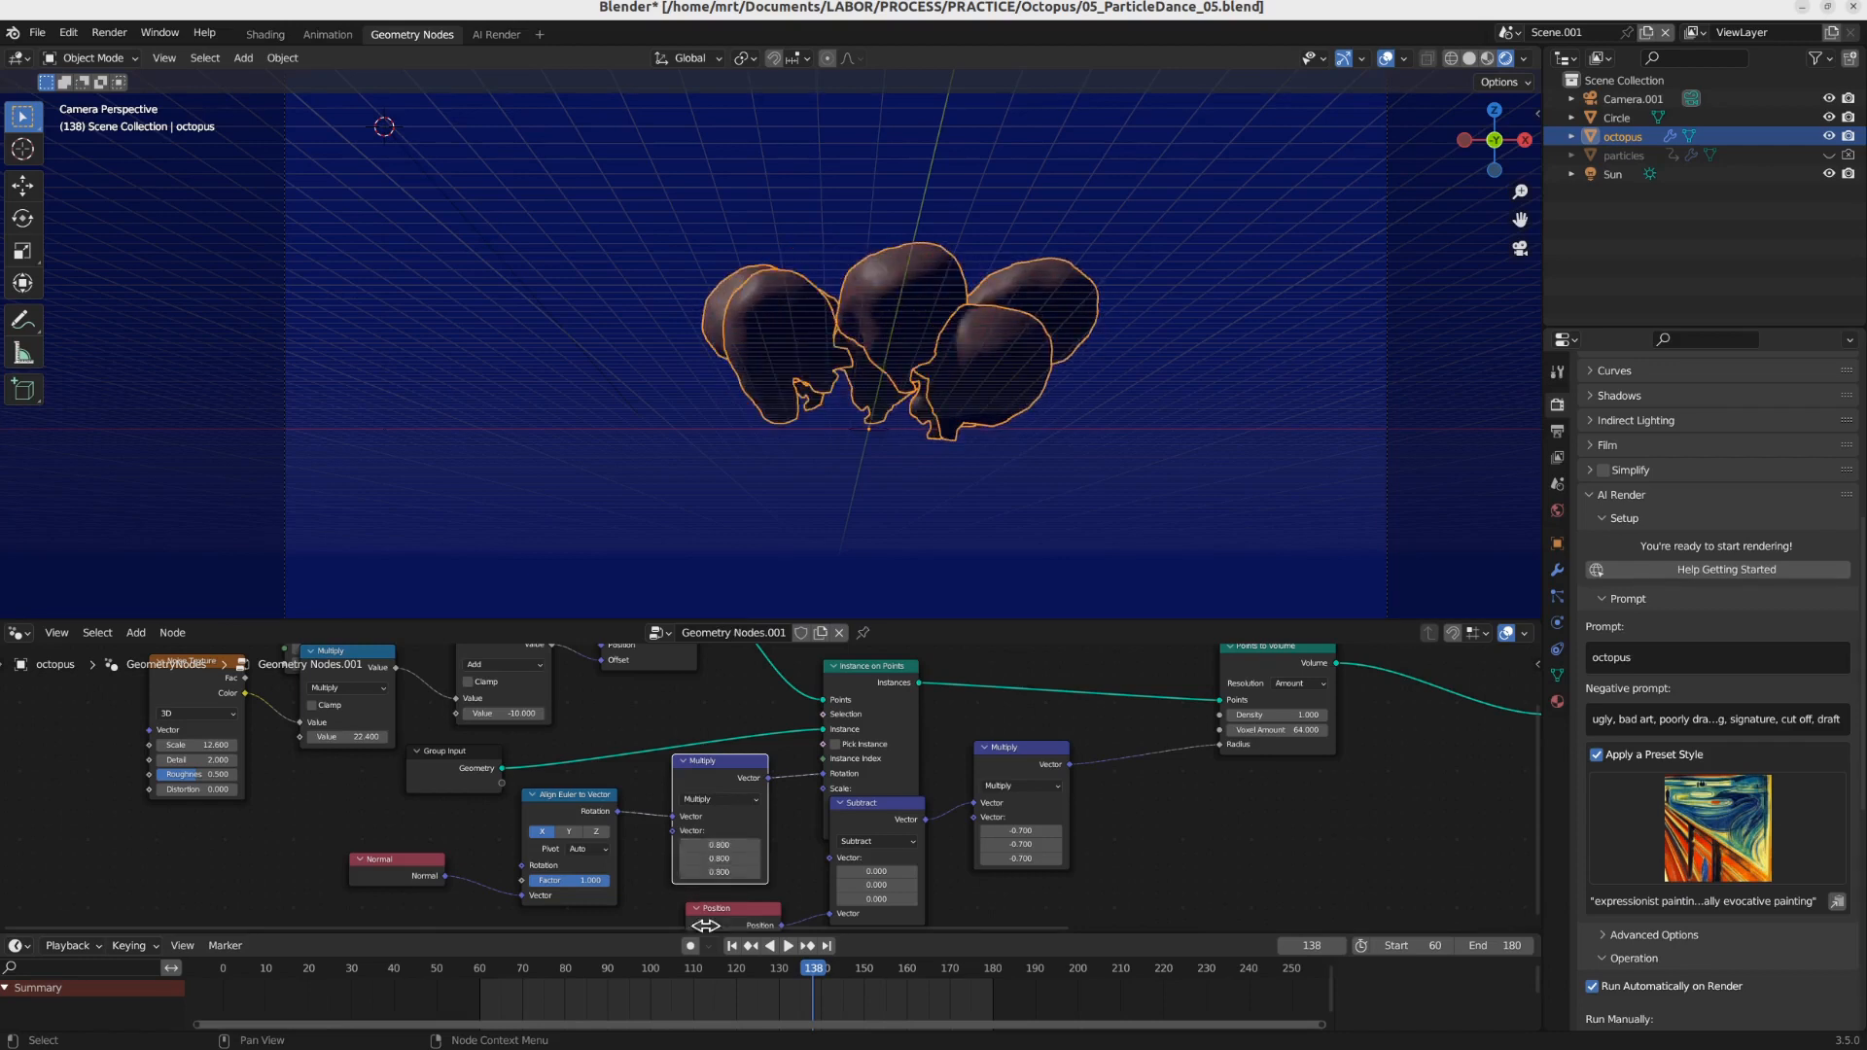
pyautogui.moveTo(680, 970); pyautogui.dragTo(899, 972)
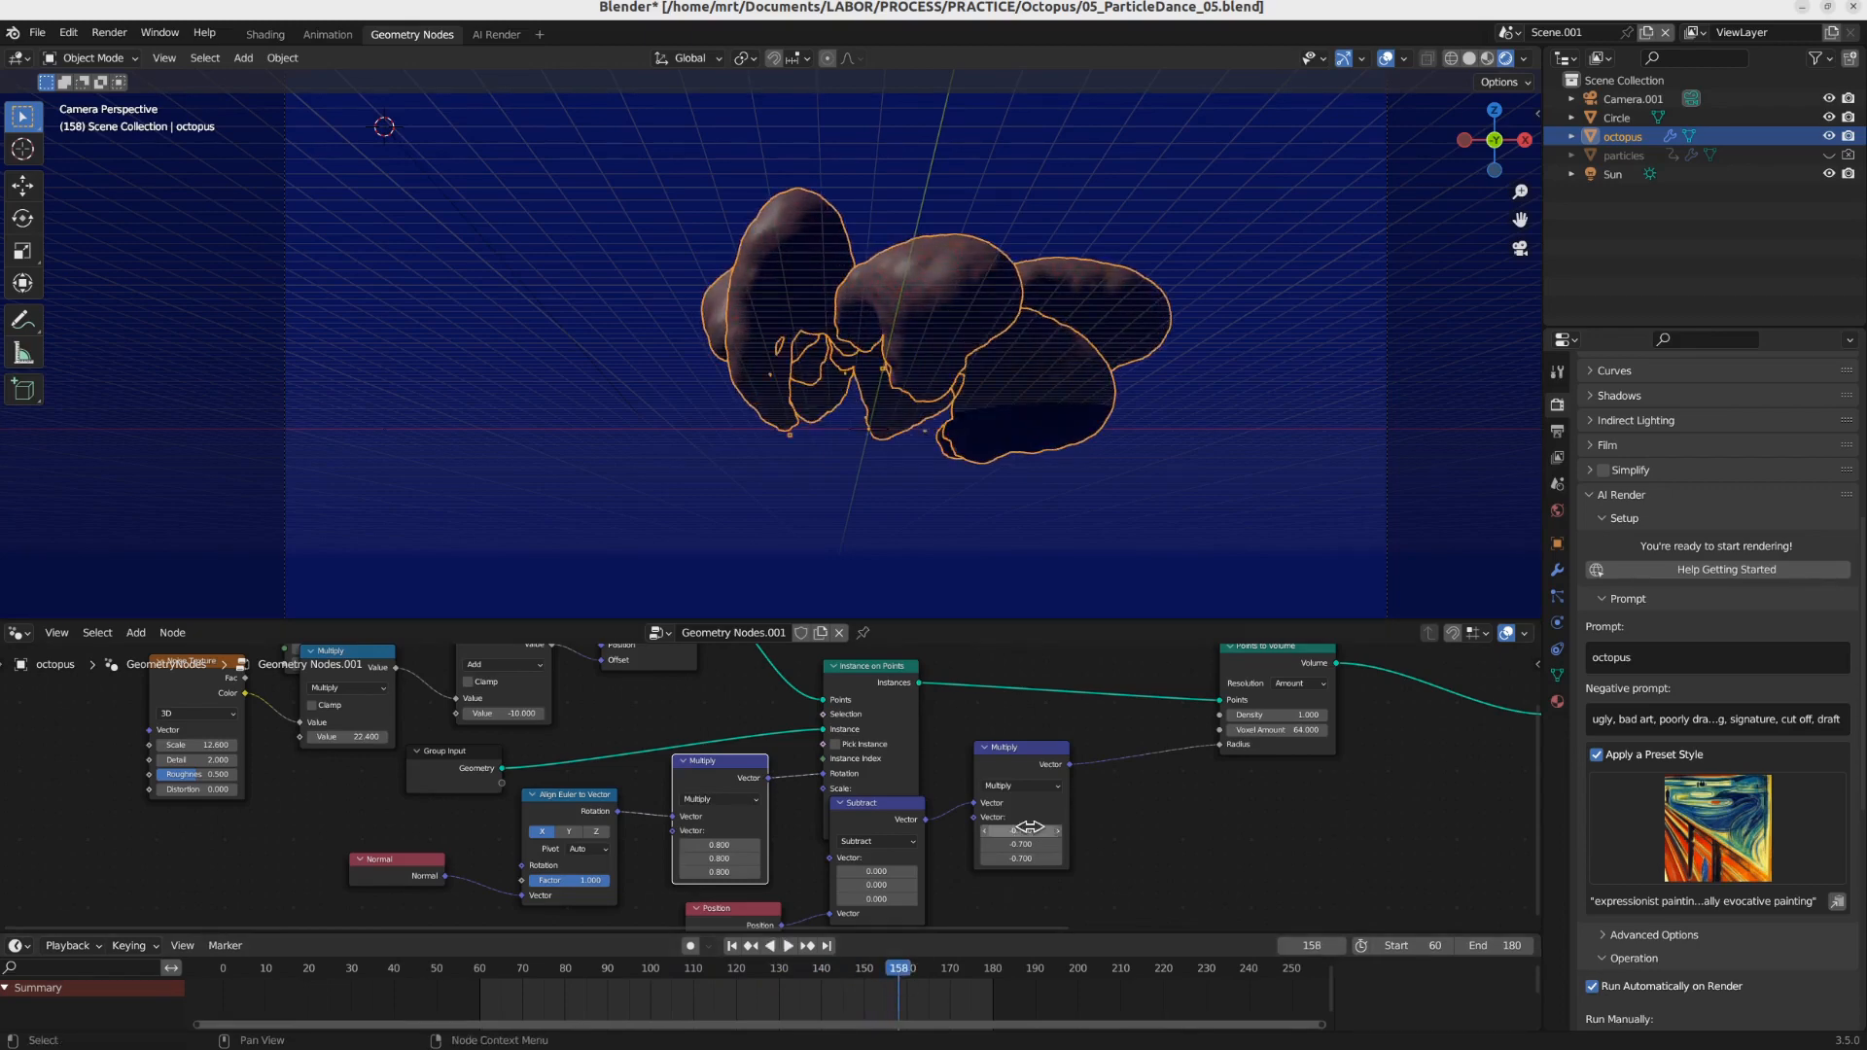
pyautogui.keyDown('alt'); pyautogui.moveTo(1030, 827); pyautogui.dragTo(1034, 601); pyautogui.keyUp('alt')
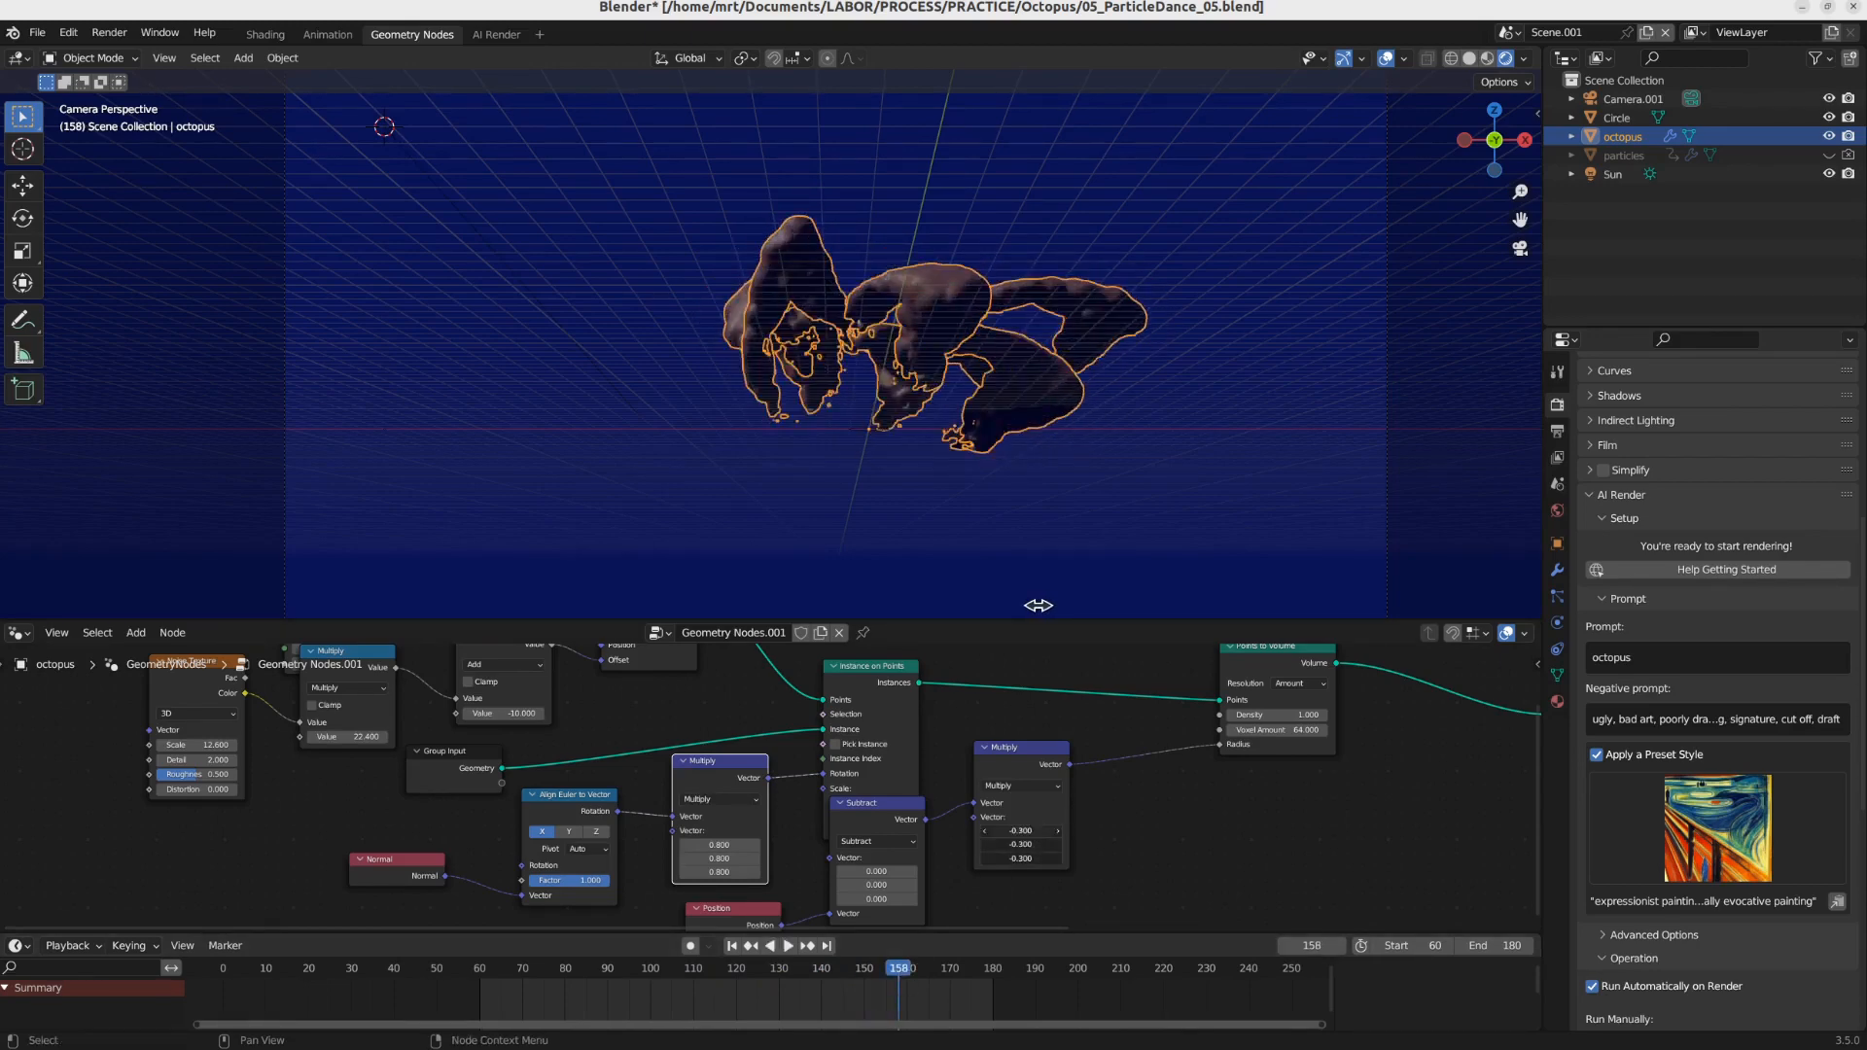
# Step: Play the animation from an angled perspective view, select the particles object and stop playback at frame 154
pyautogui.moveTo(1092, 367); pyautogui.dragTo(916, 418, button='middle')
pyautogui.press('space')
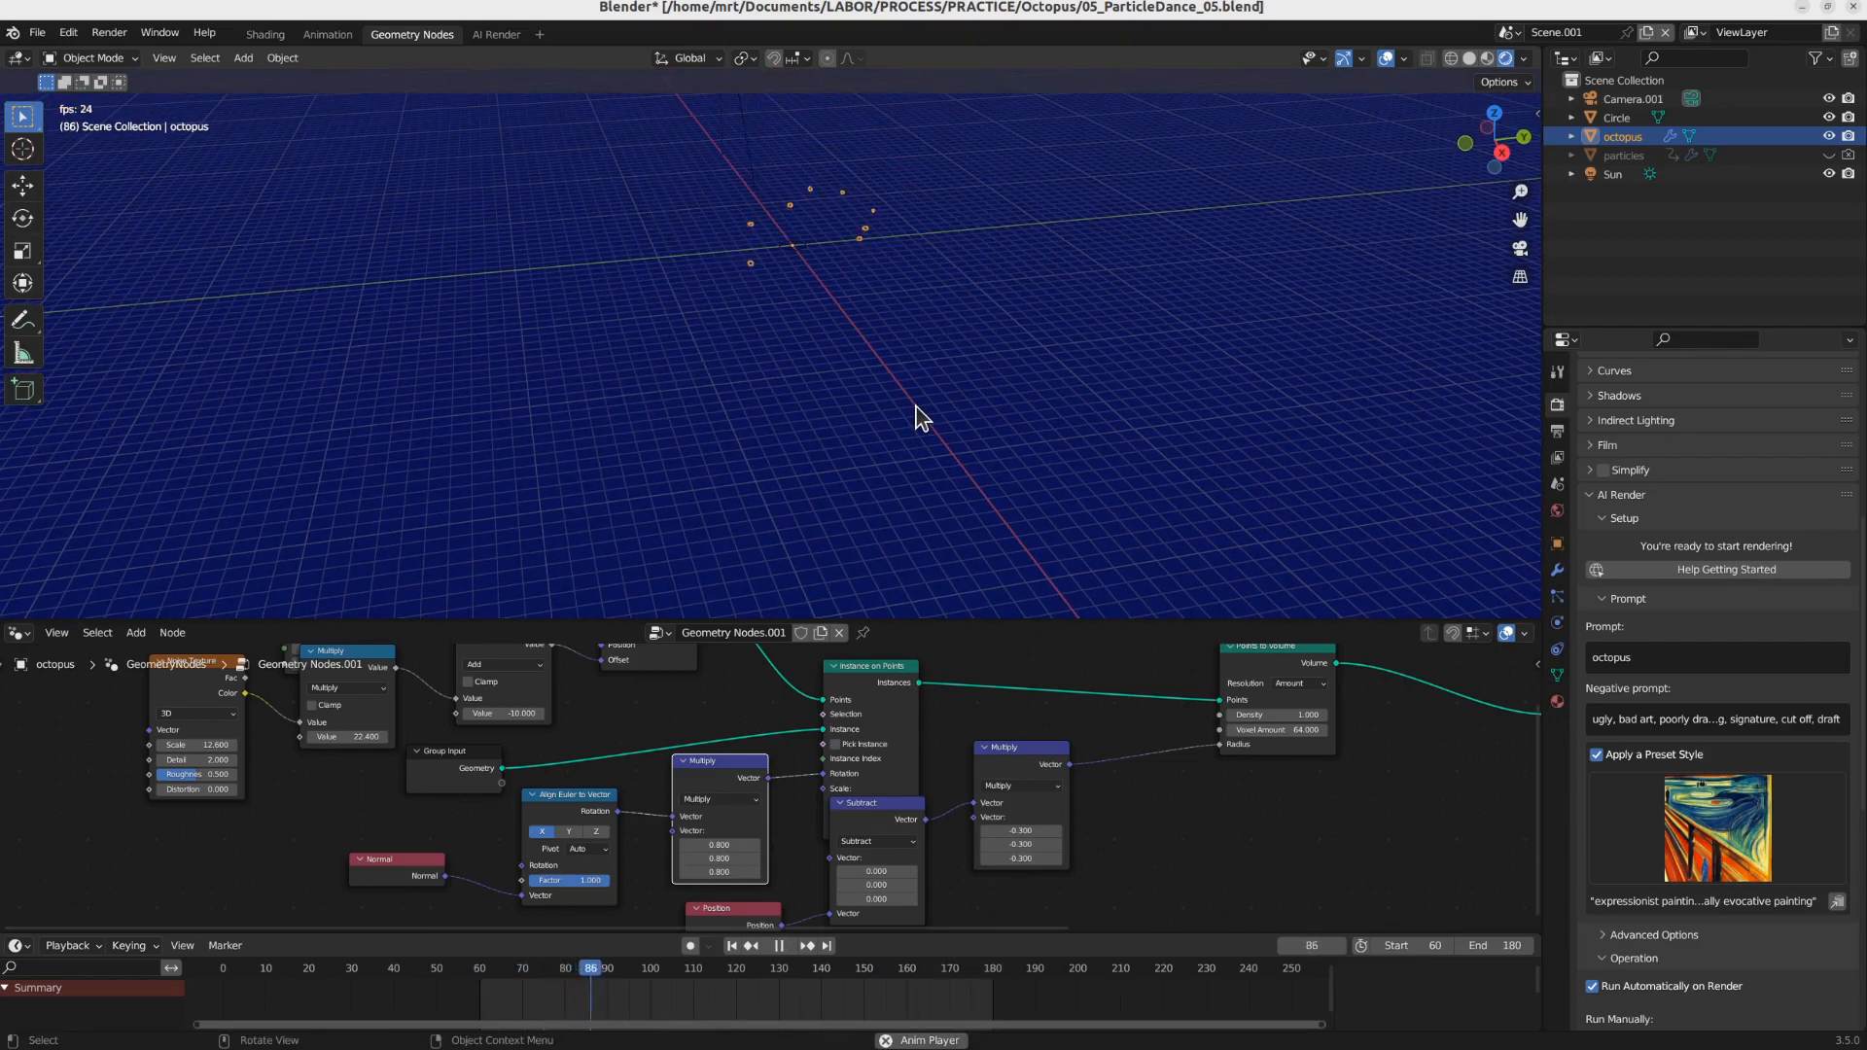
pyautogui.click(1624, 155)
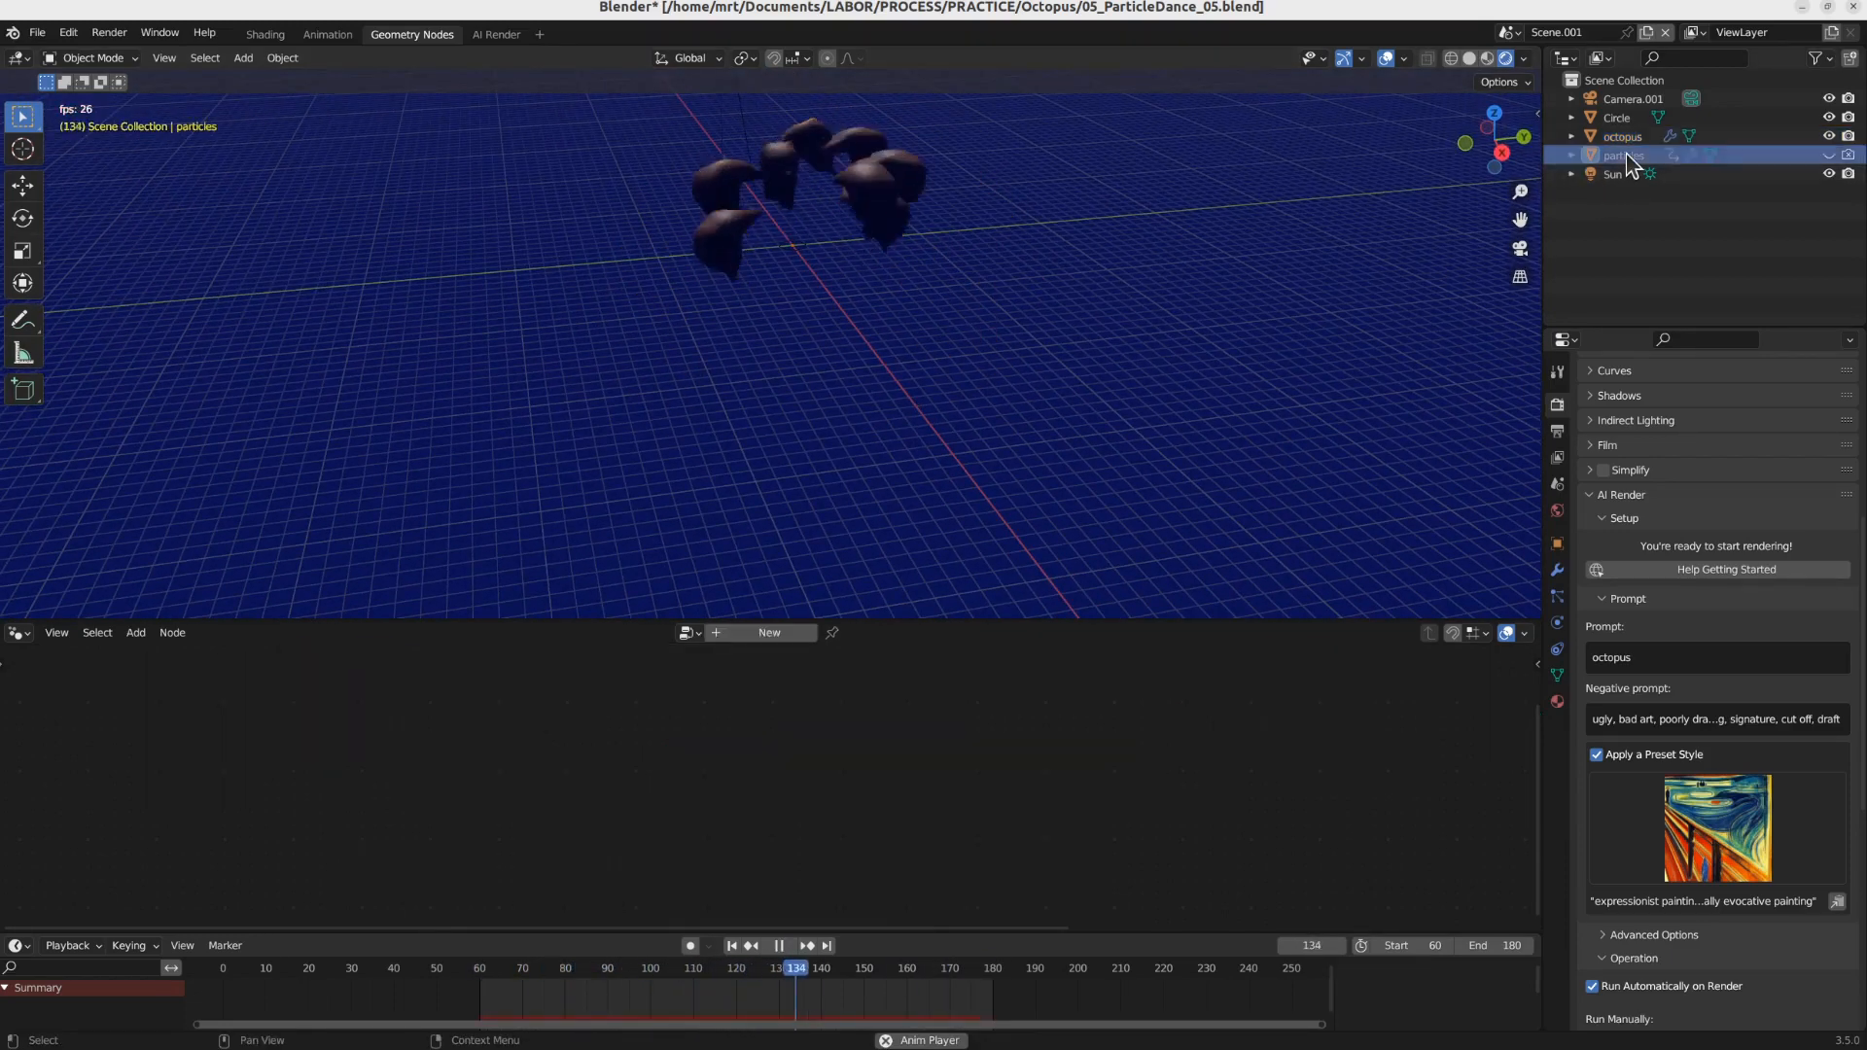
pyautogui.press('space')
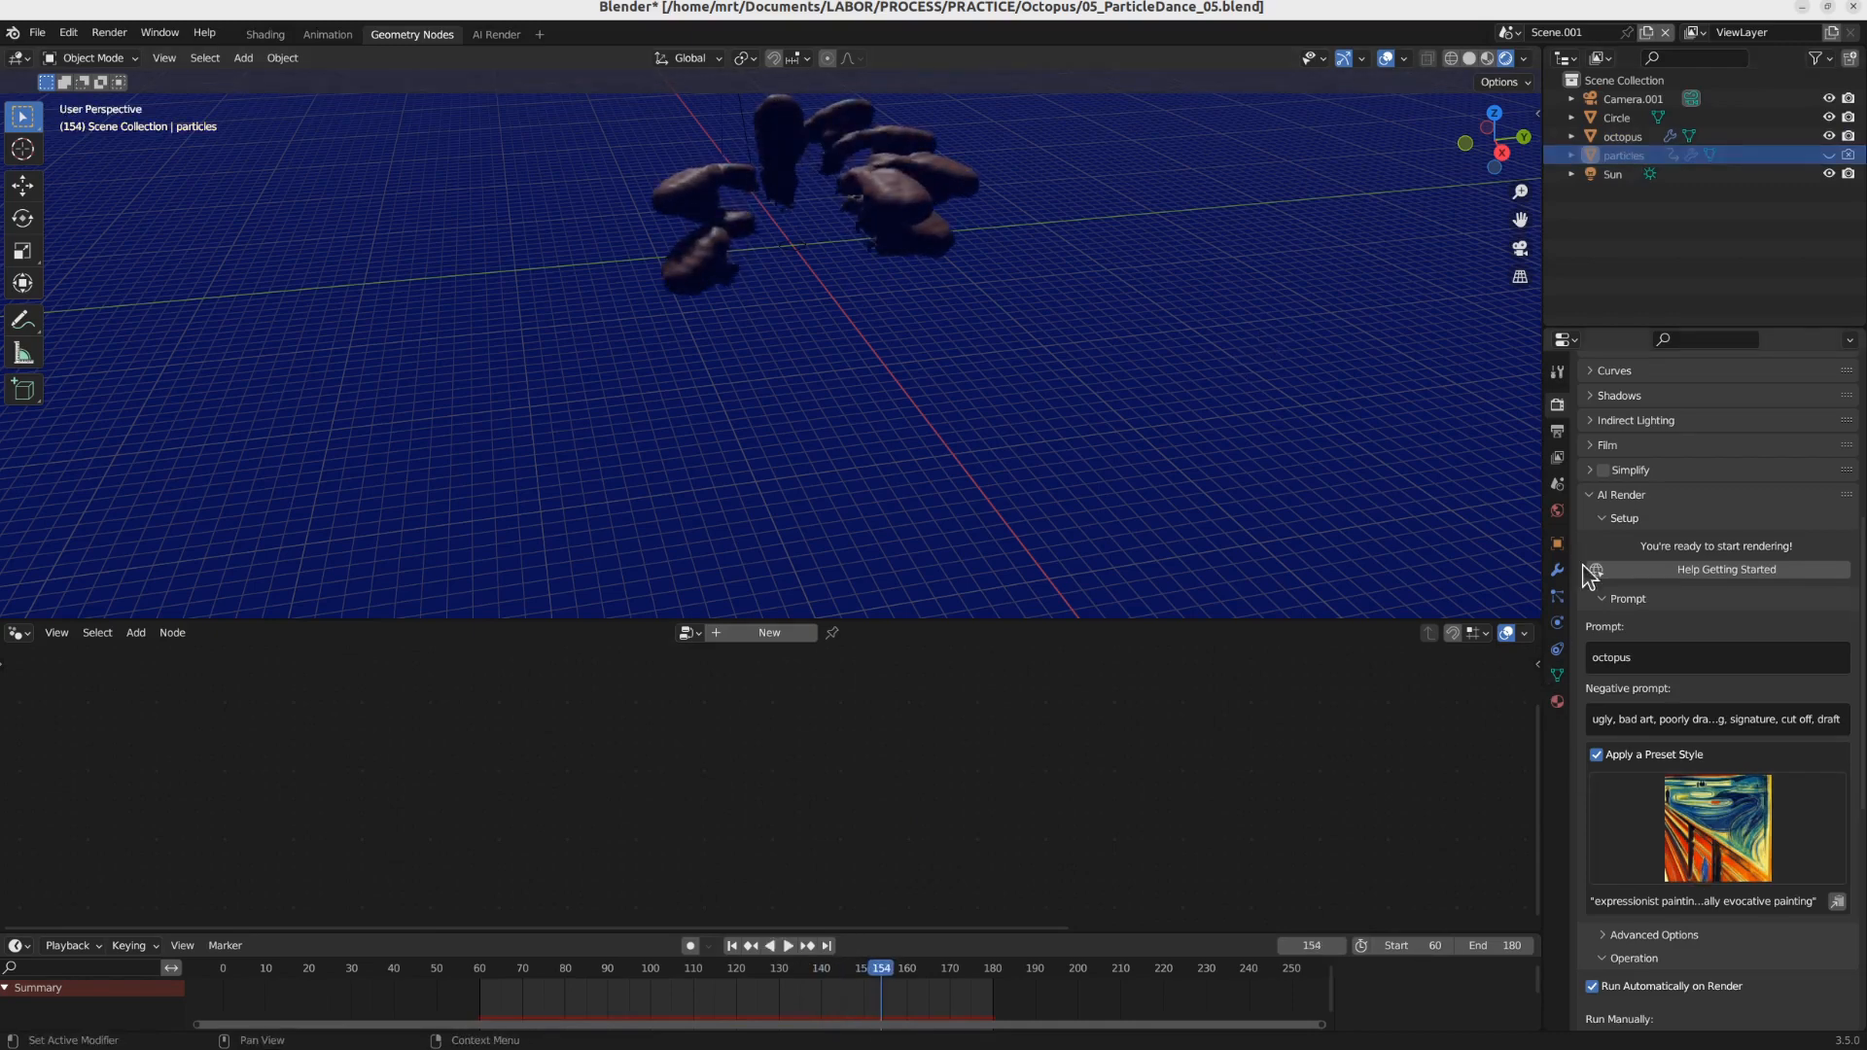
# Step: Delete the particle system's bake and set its emission start frame to 1
pyautogui.click(1557, 596)
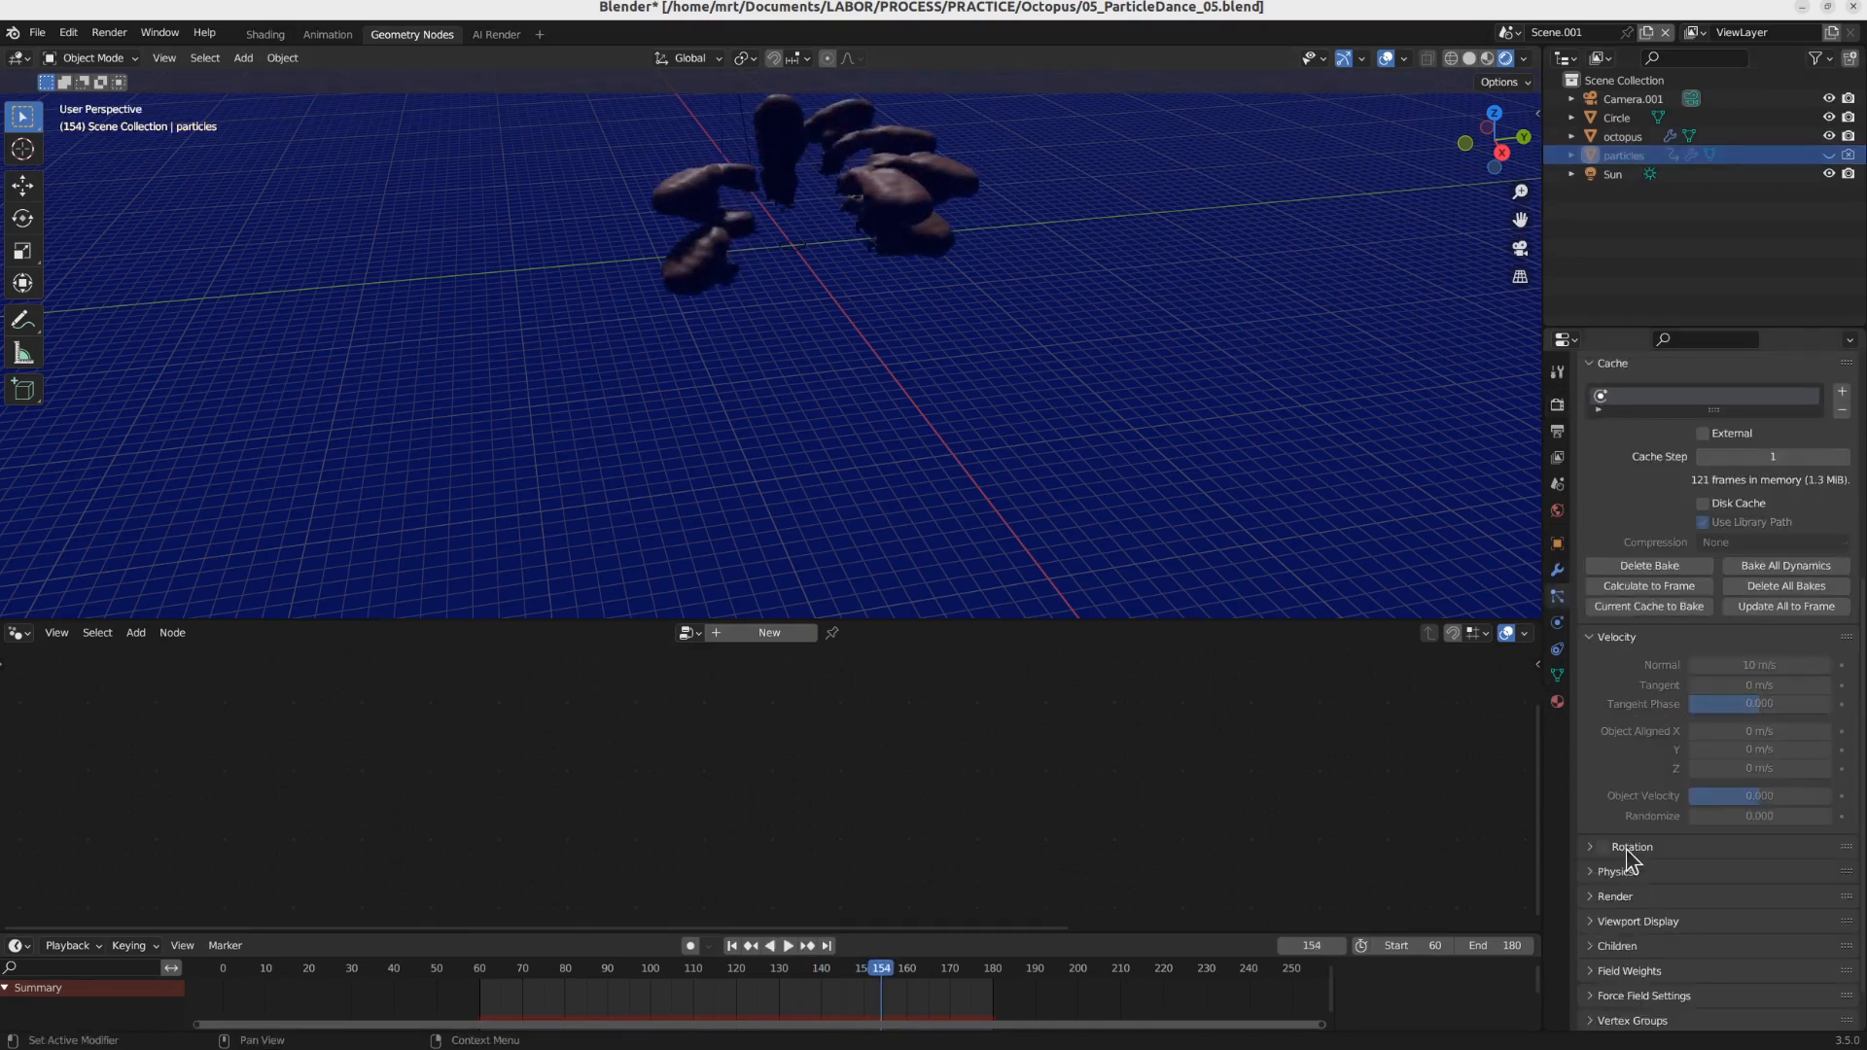
pyautogui.click(1644, 564)
pyautogui.scroll(7, 1690, 679)
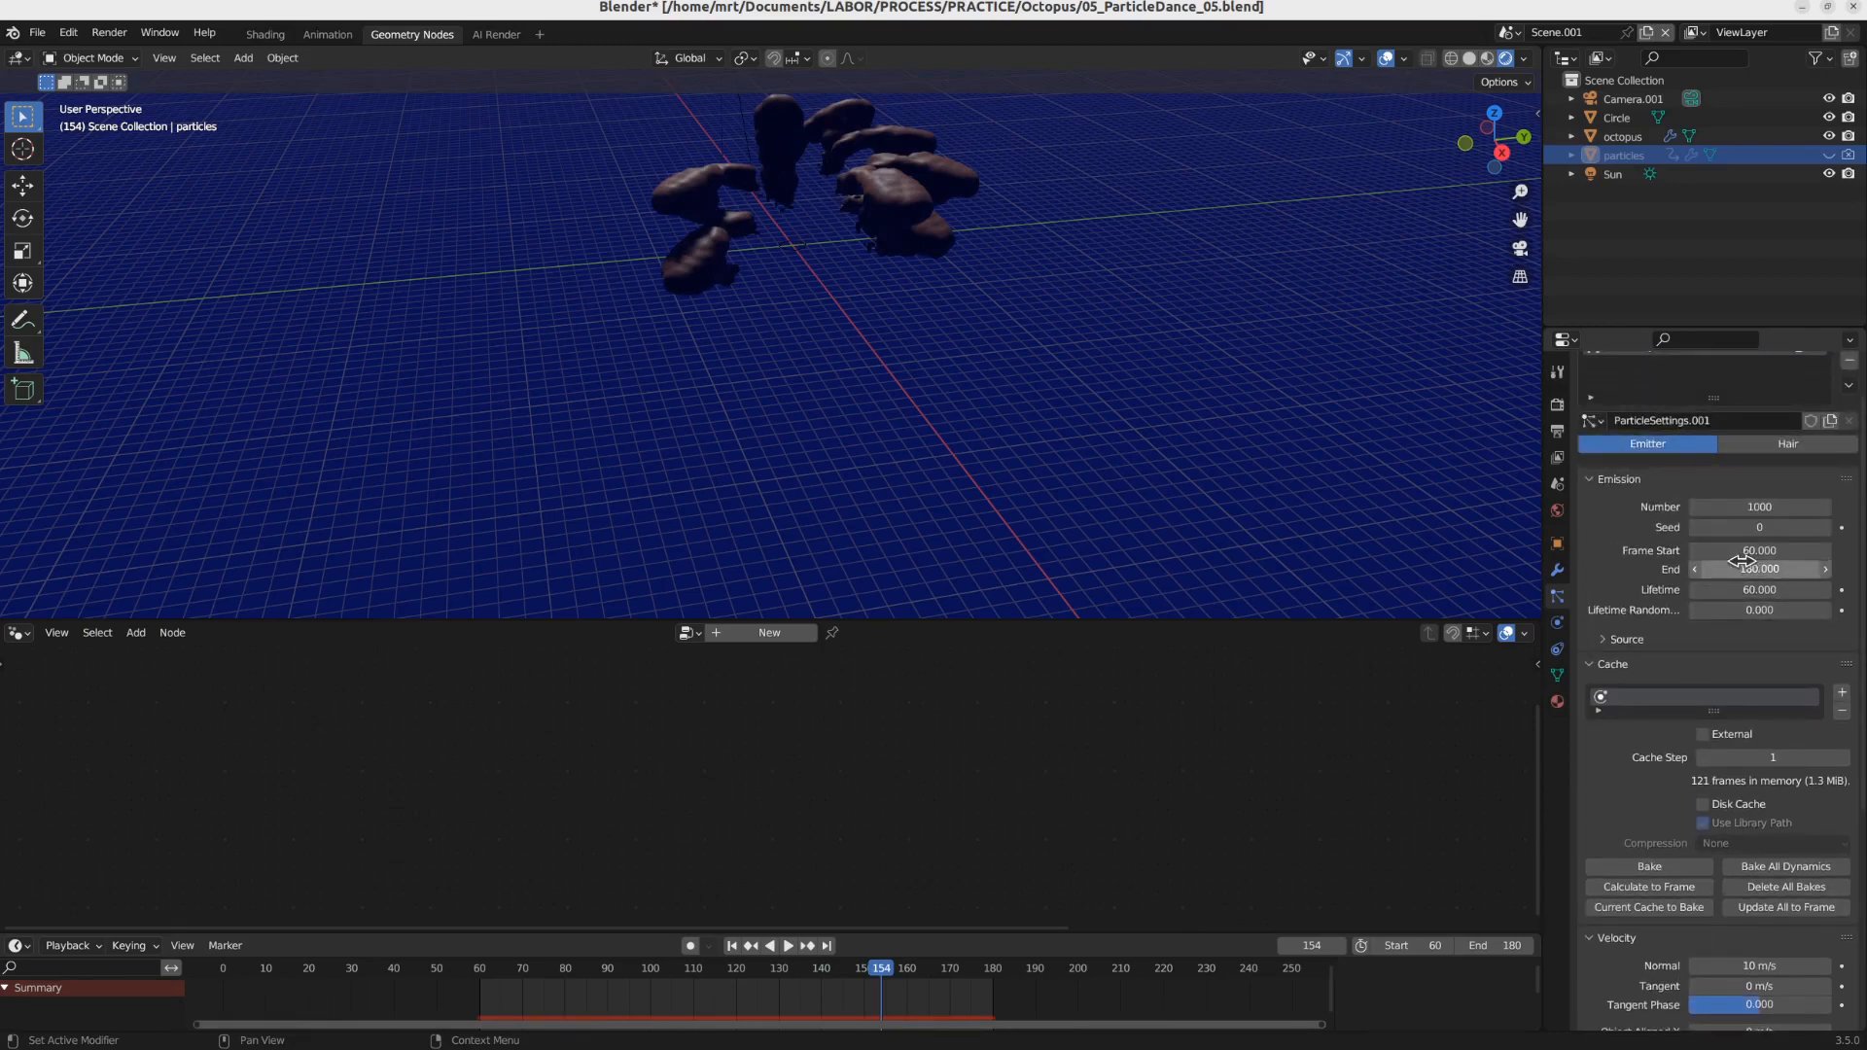
pyautogui.moveTo(1755, 550); pyautogui.dragTo(1755, 550)
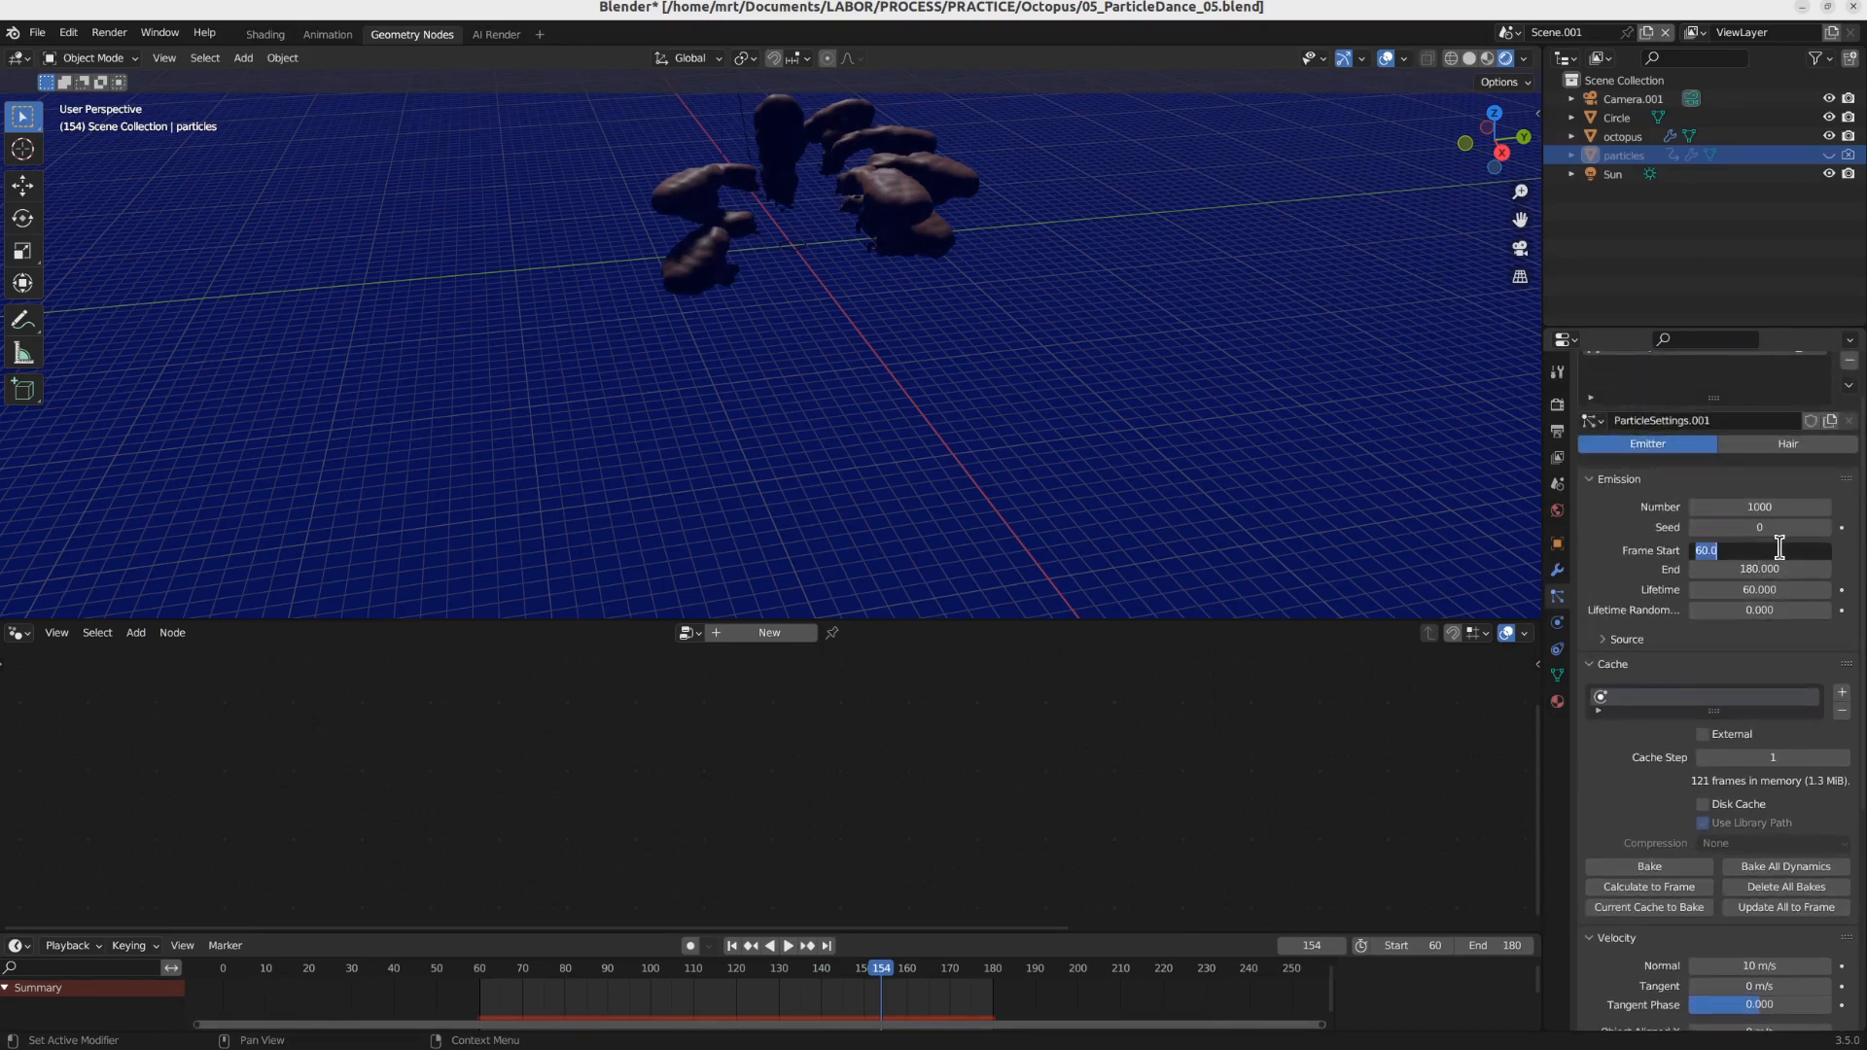
pyautogui.write('1')
pyautogui.press('Return')
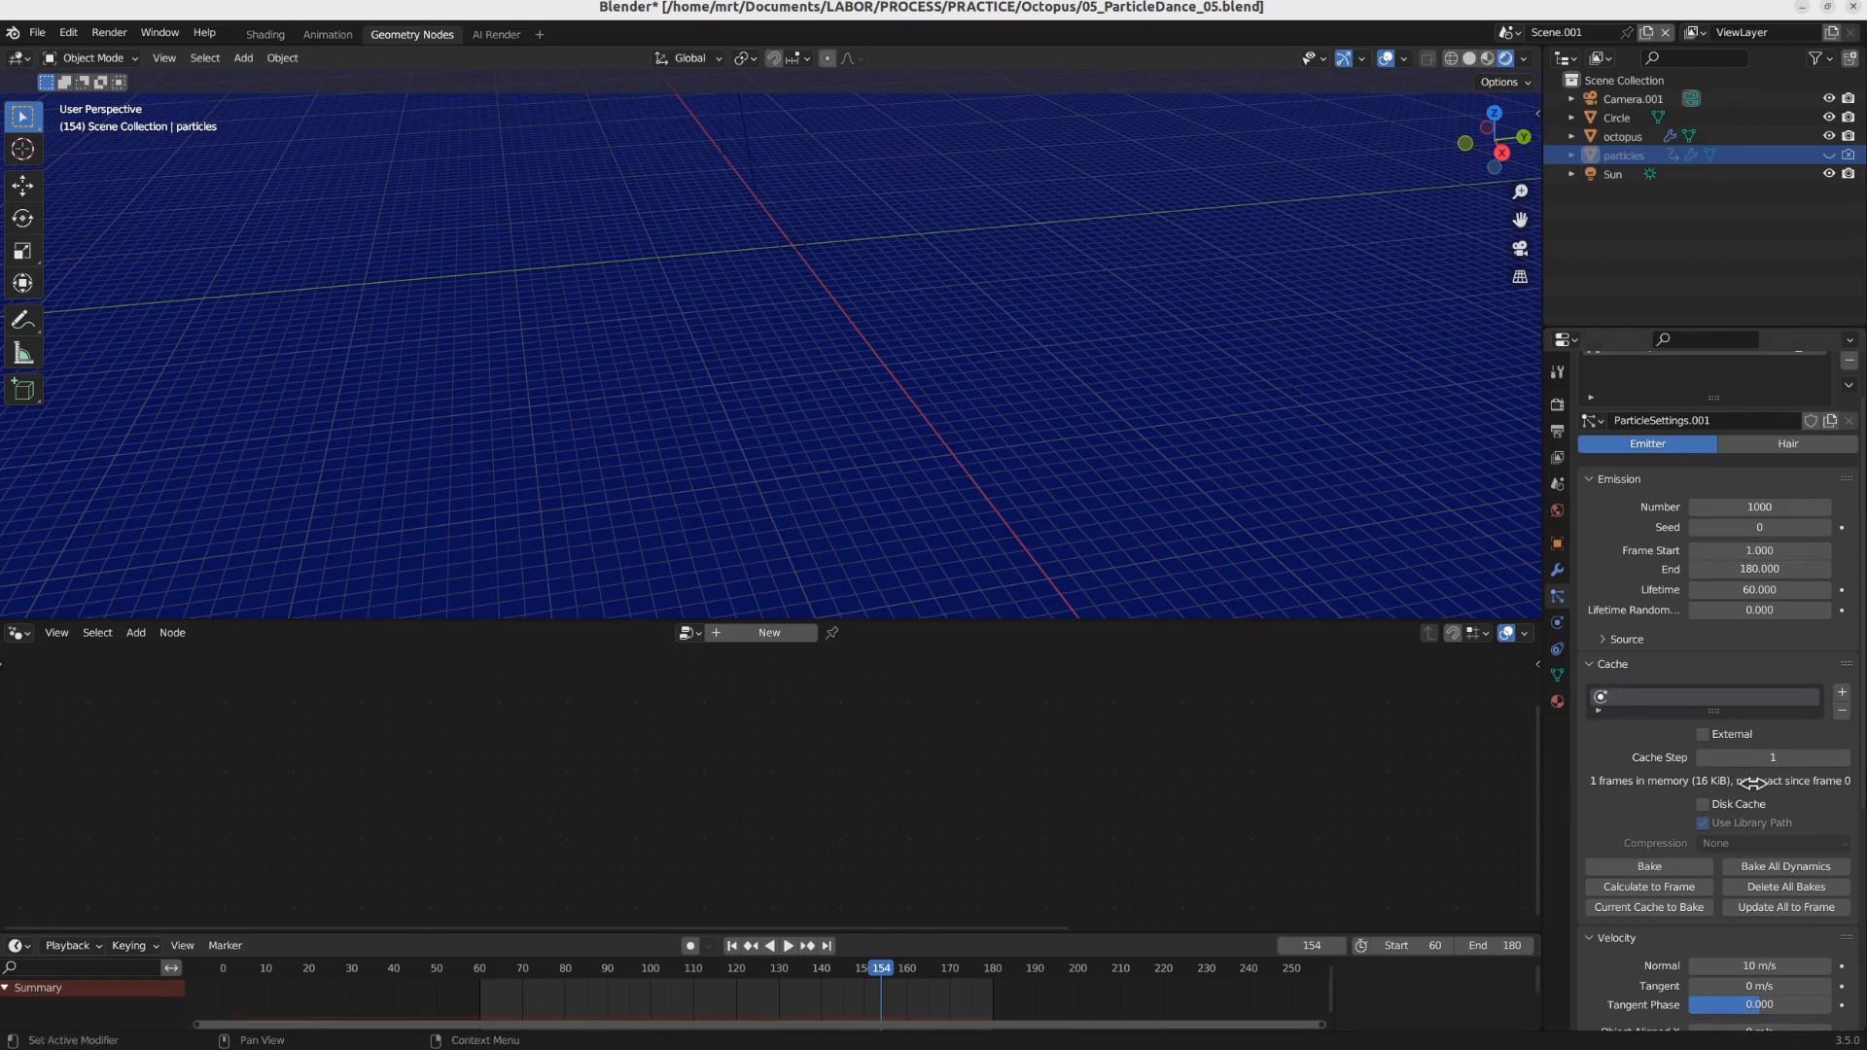
# Step: Replay the animation from the first frame of the range and stop it at frame 176
pyautogui.click(732, 946)
pyautogui.press('space')
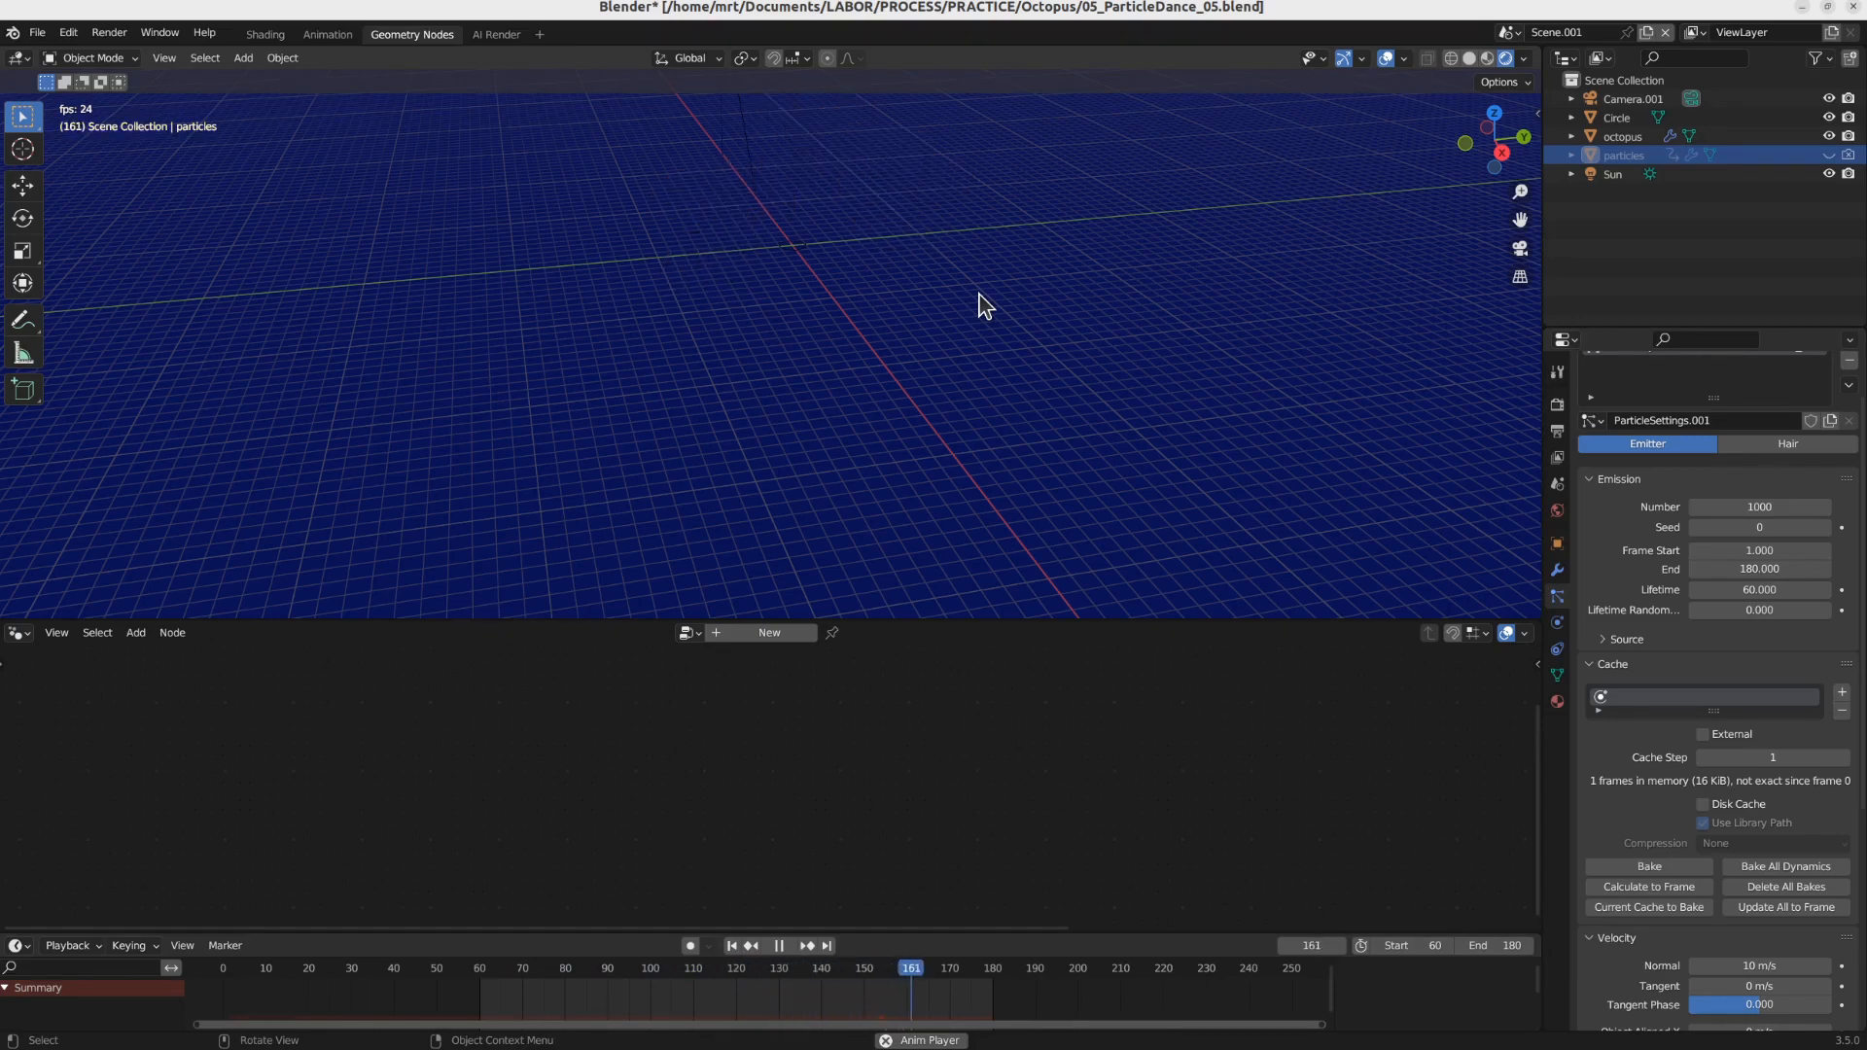
pyautogui.press('space')
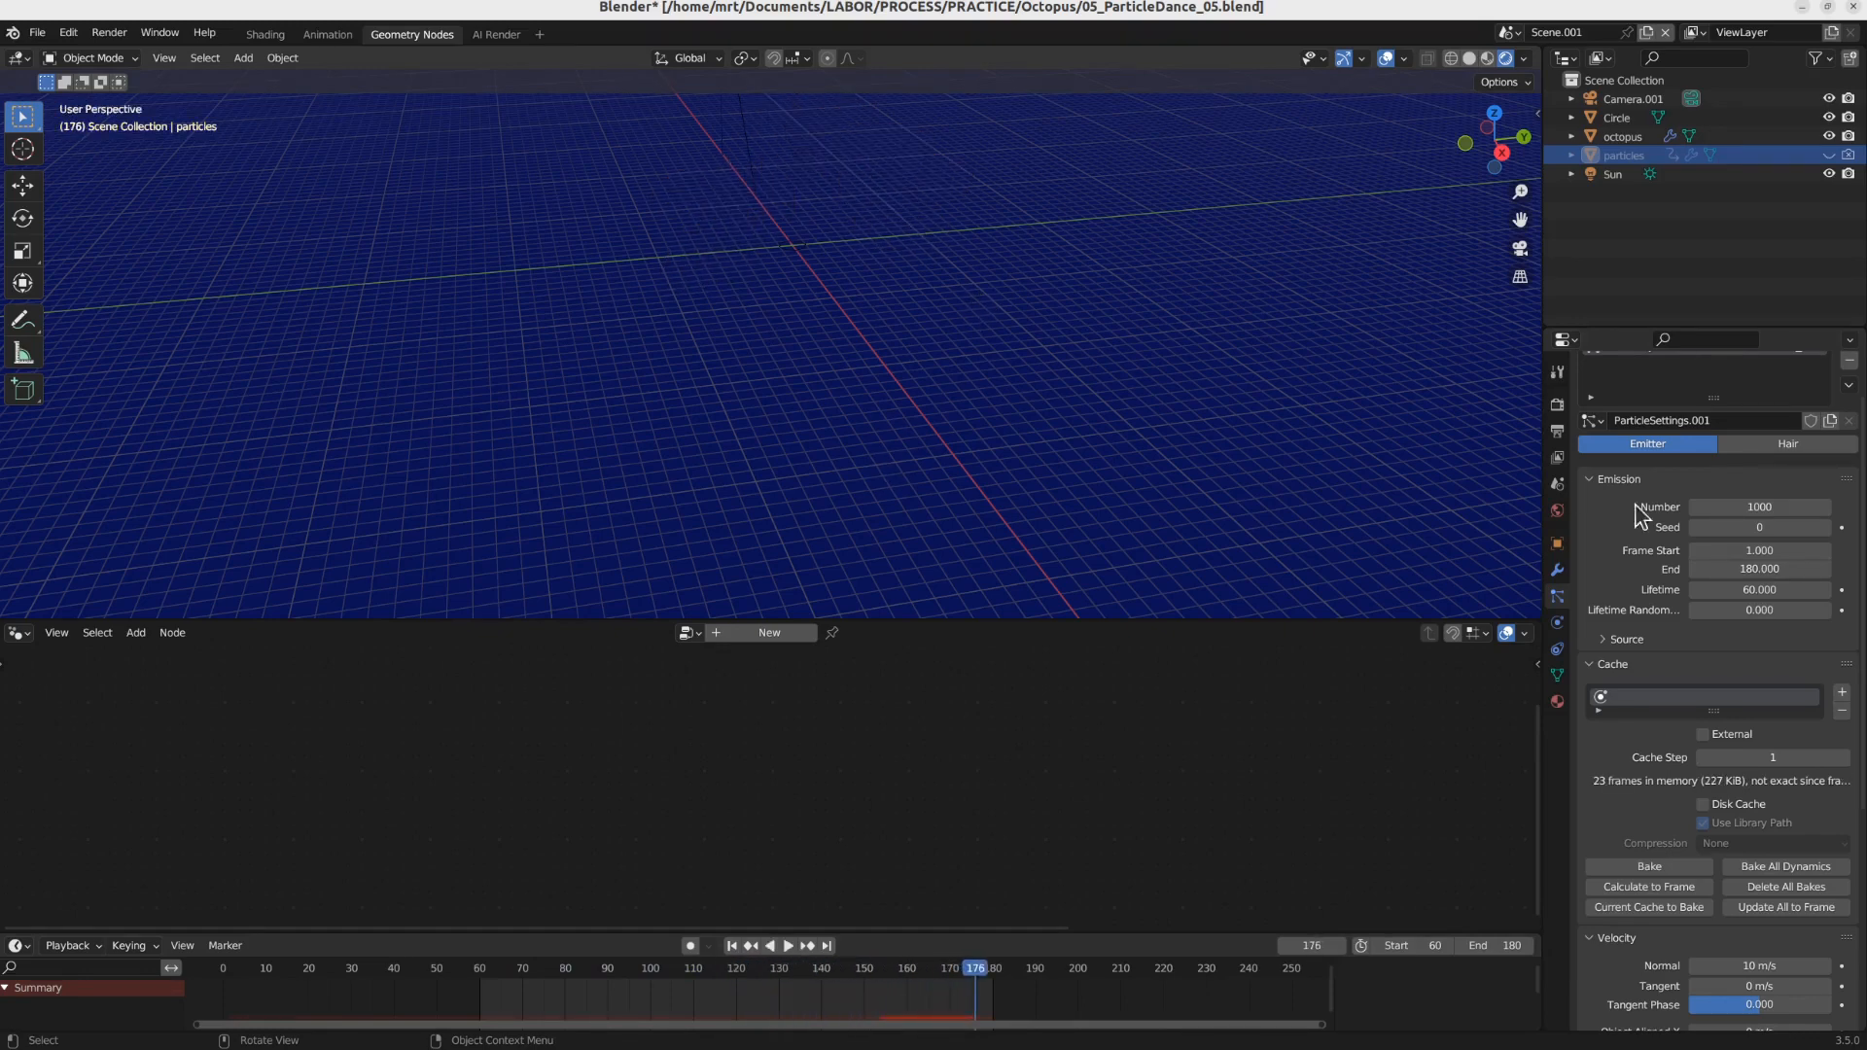
# Step: Set the particle lifetime to 100 and the number of emitted particles to 2000
pyautogui.click(1769, 589)
pyautogui.write('100')
pyautogui.press('Return')
pyautogui.click(1759, 507)
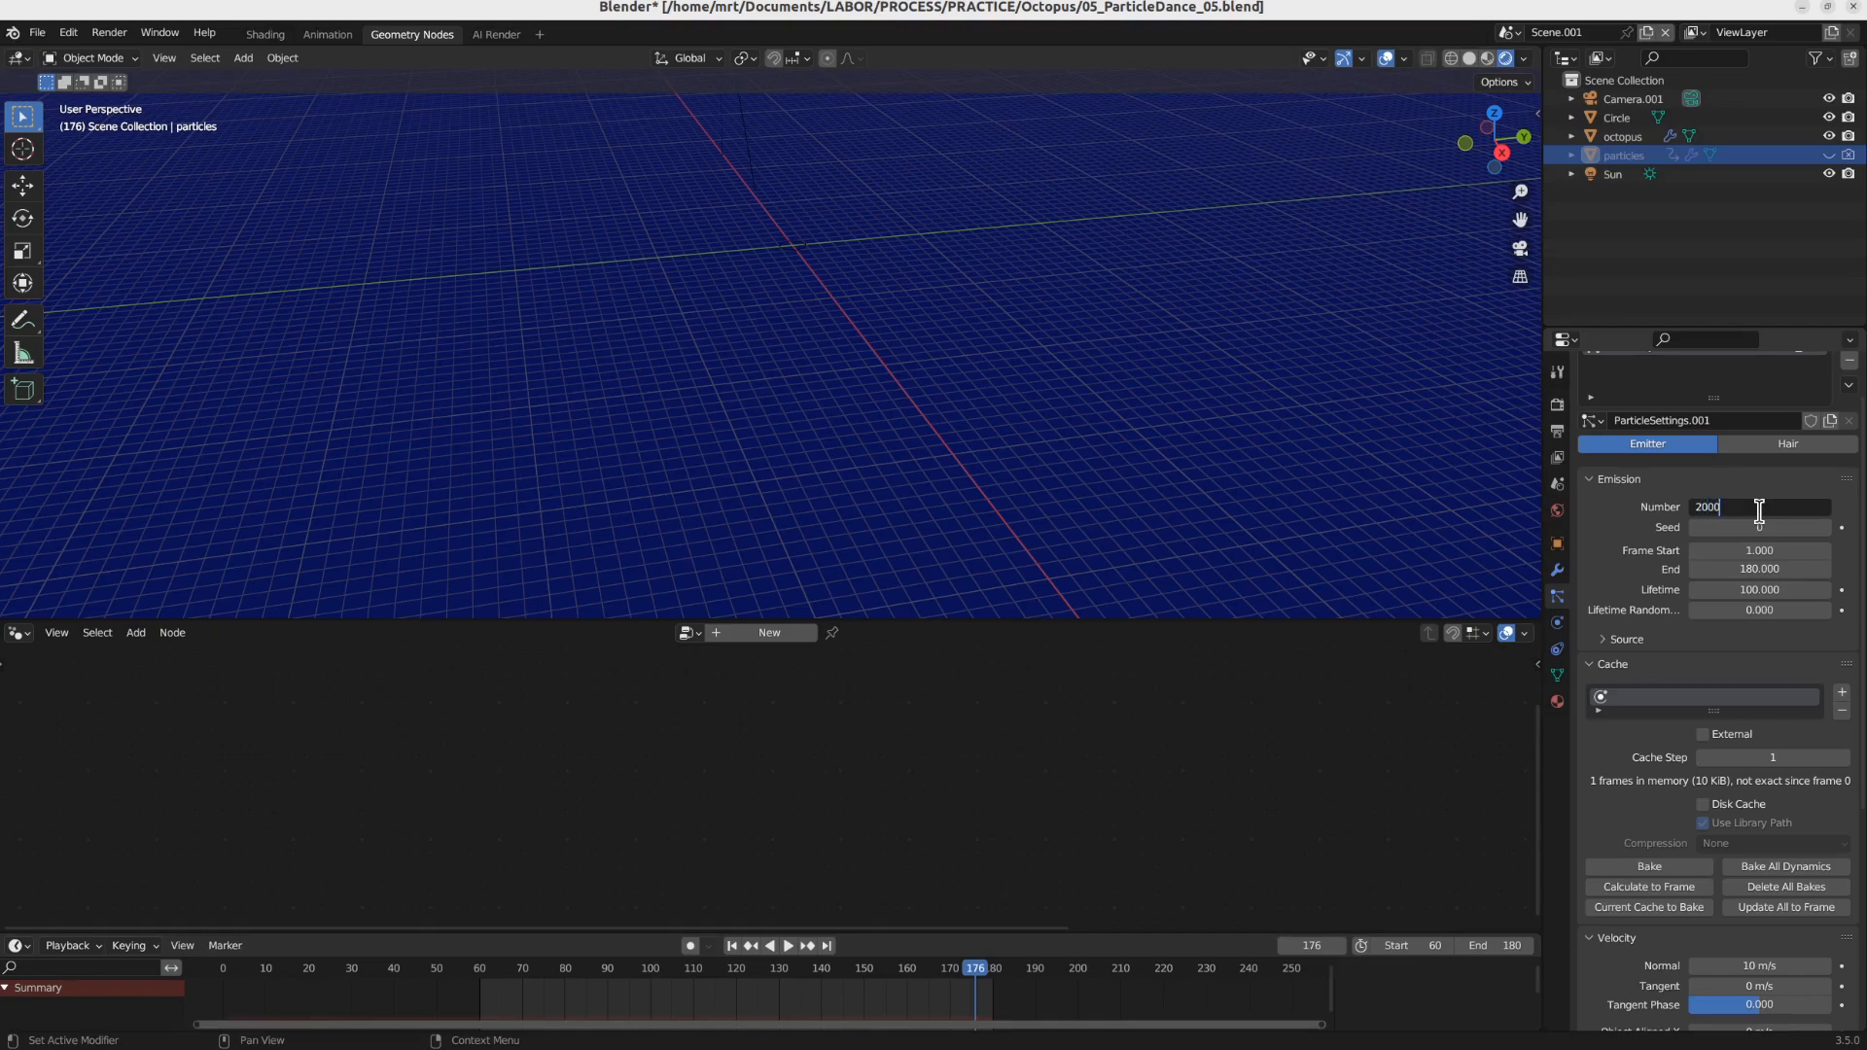
pyautogui.moveTo(1021, 304); pyautogui.dragTo(866, 387, button='middle')
pyautogui.scroll(3, 865, 387)
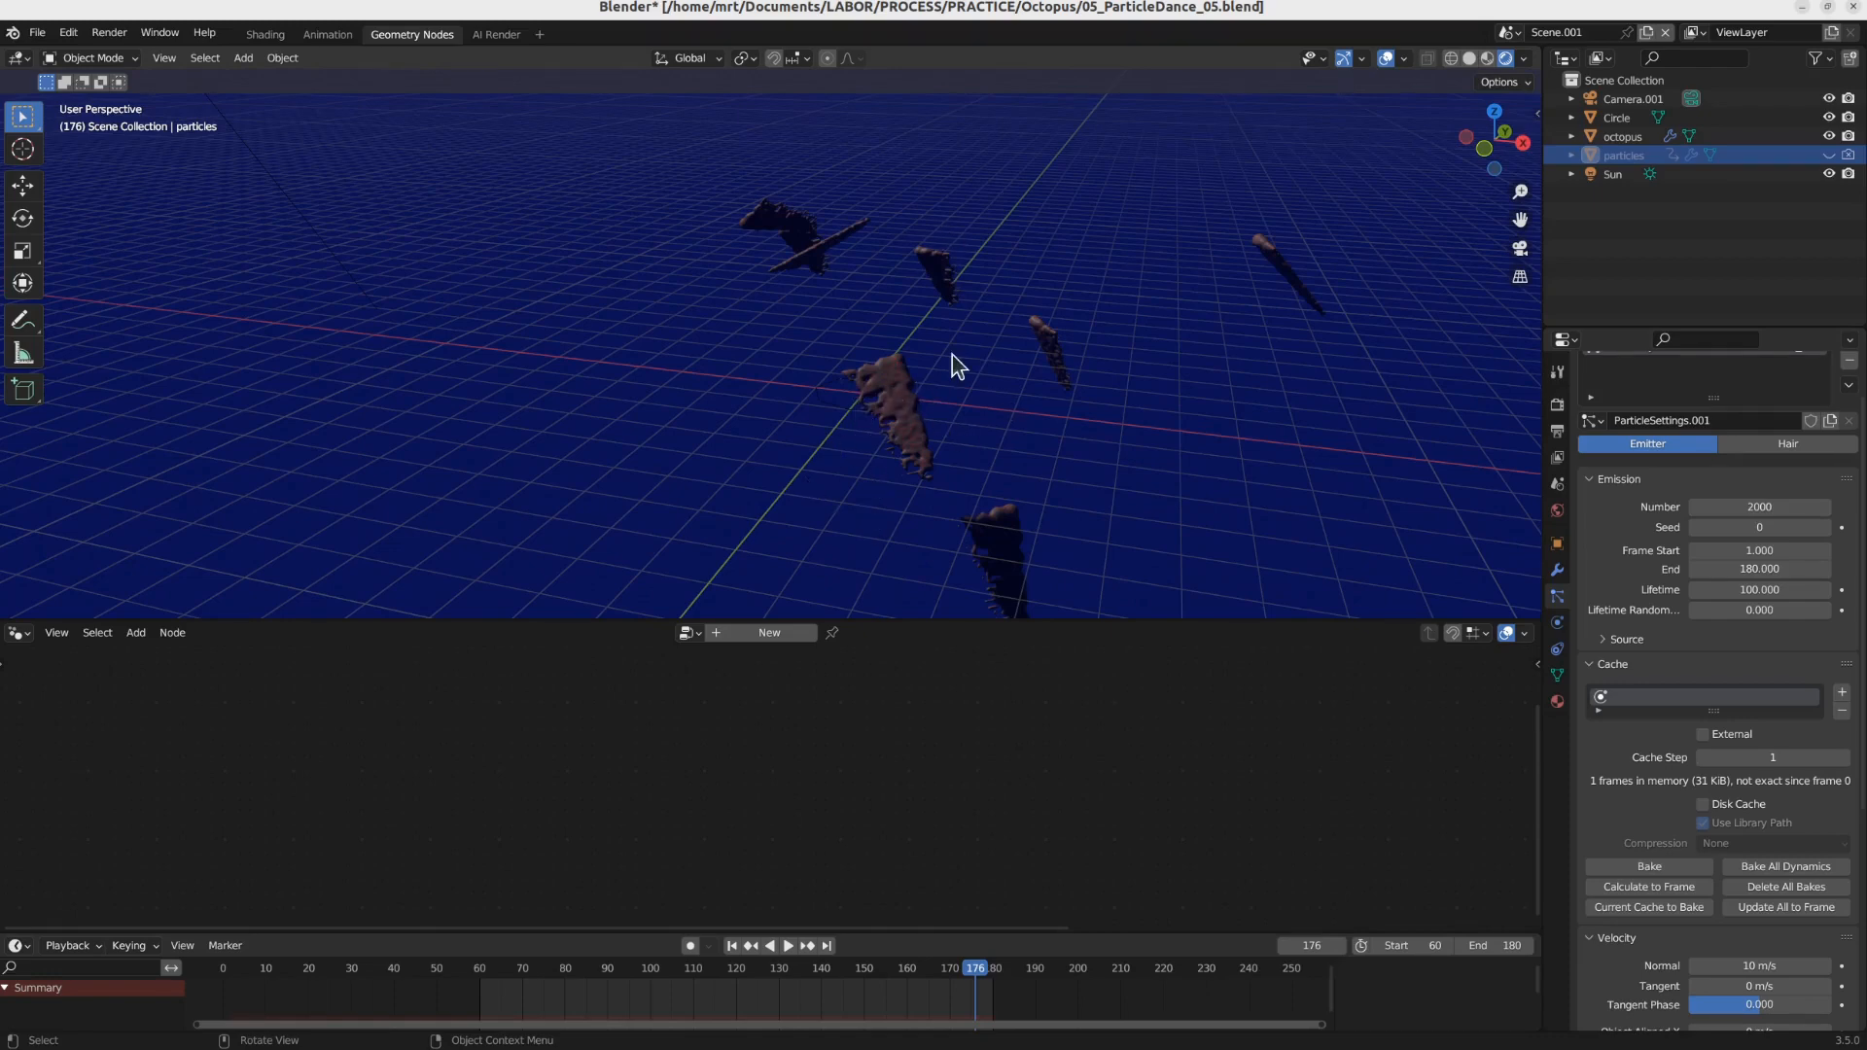
# Step: Set the number of particles emitted by the particles object to 5000
pyautogui.click(912, 410)
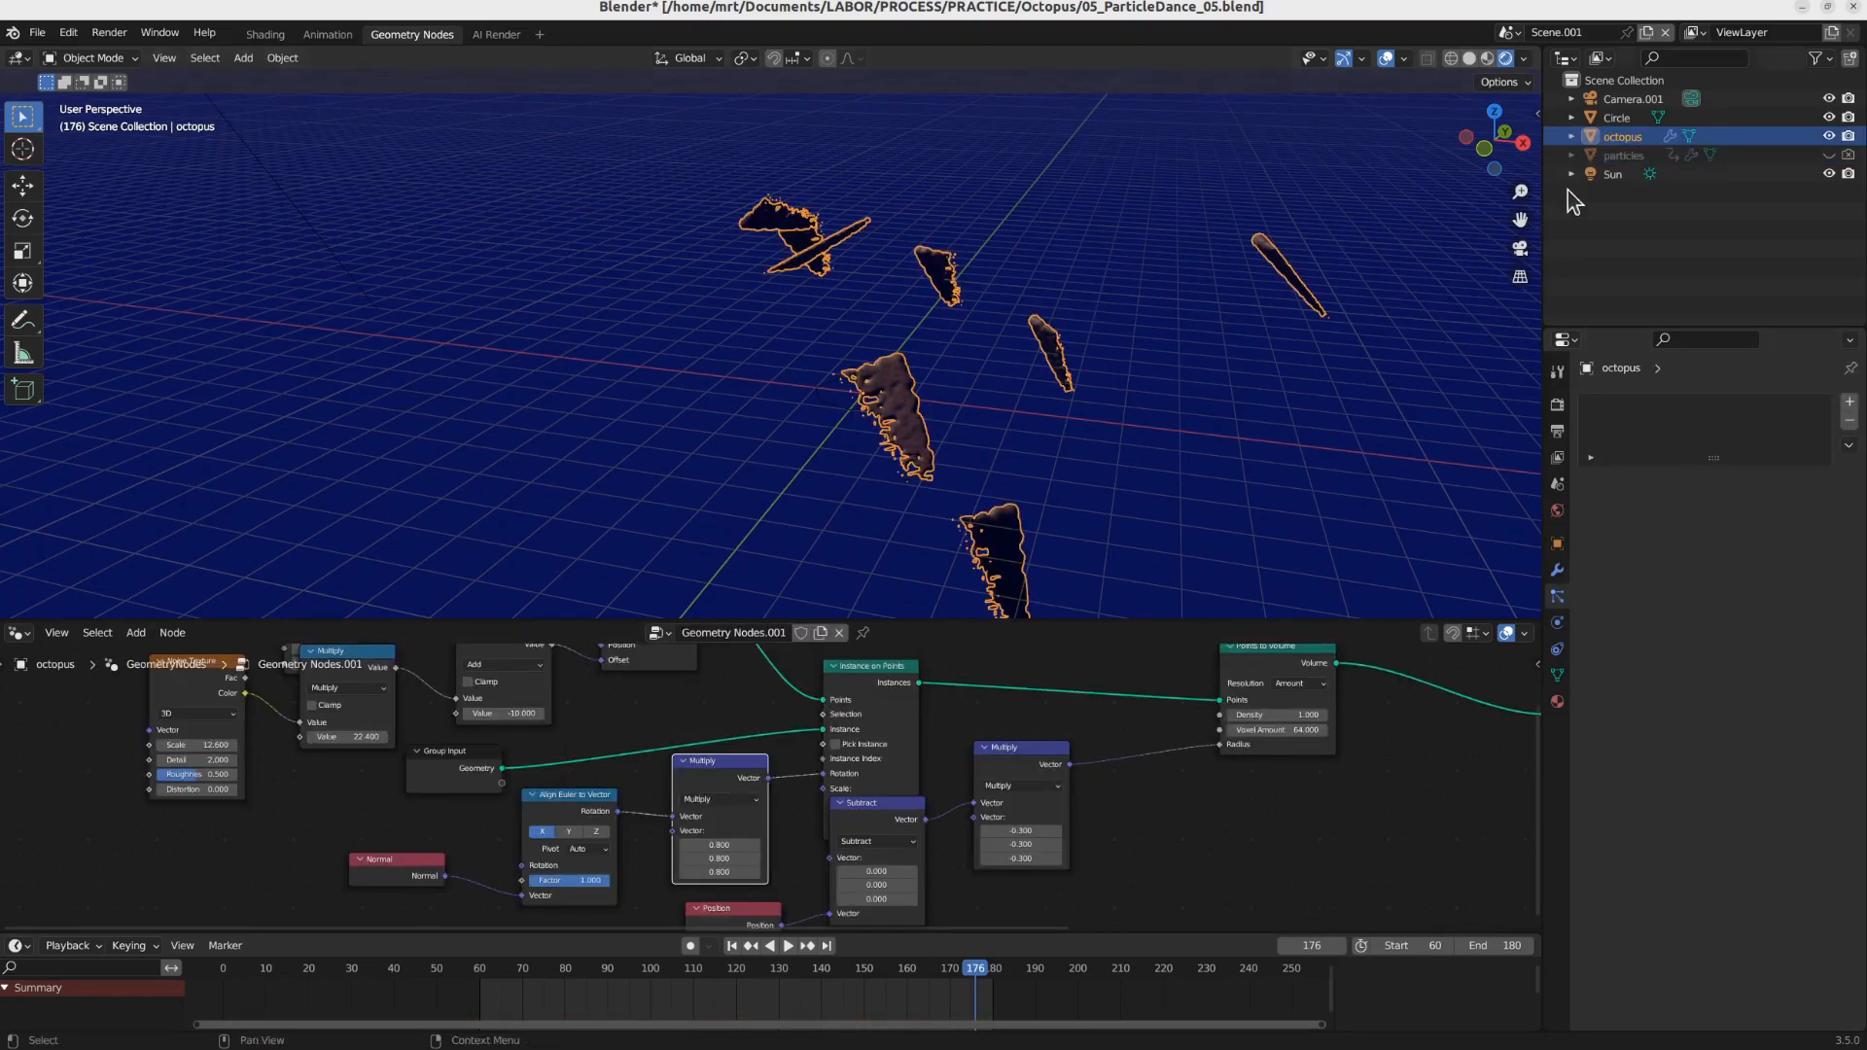
pyautogui.click(1623, 155)
pyautogui.click(1786, 567)
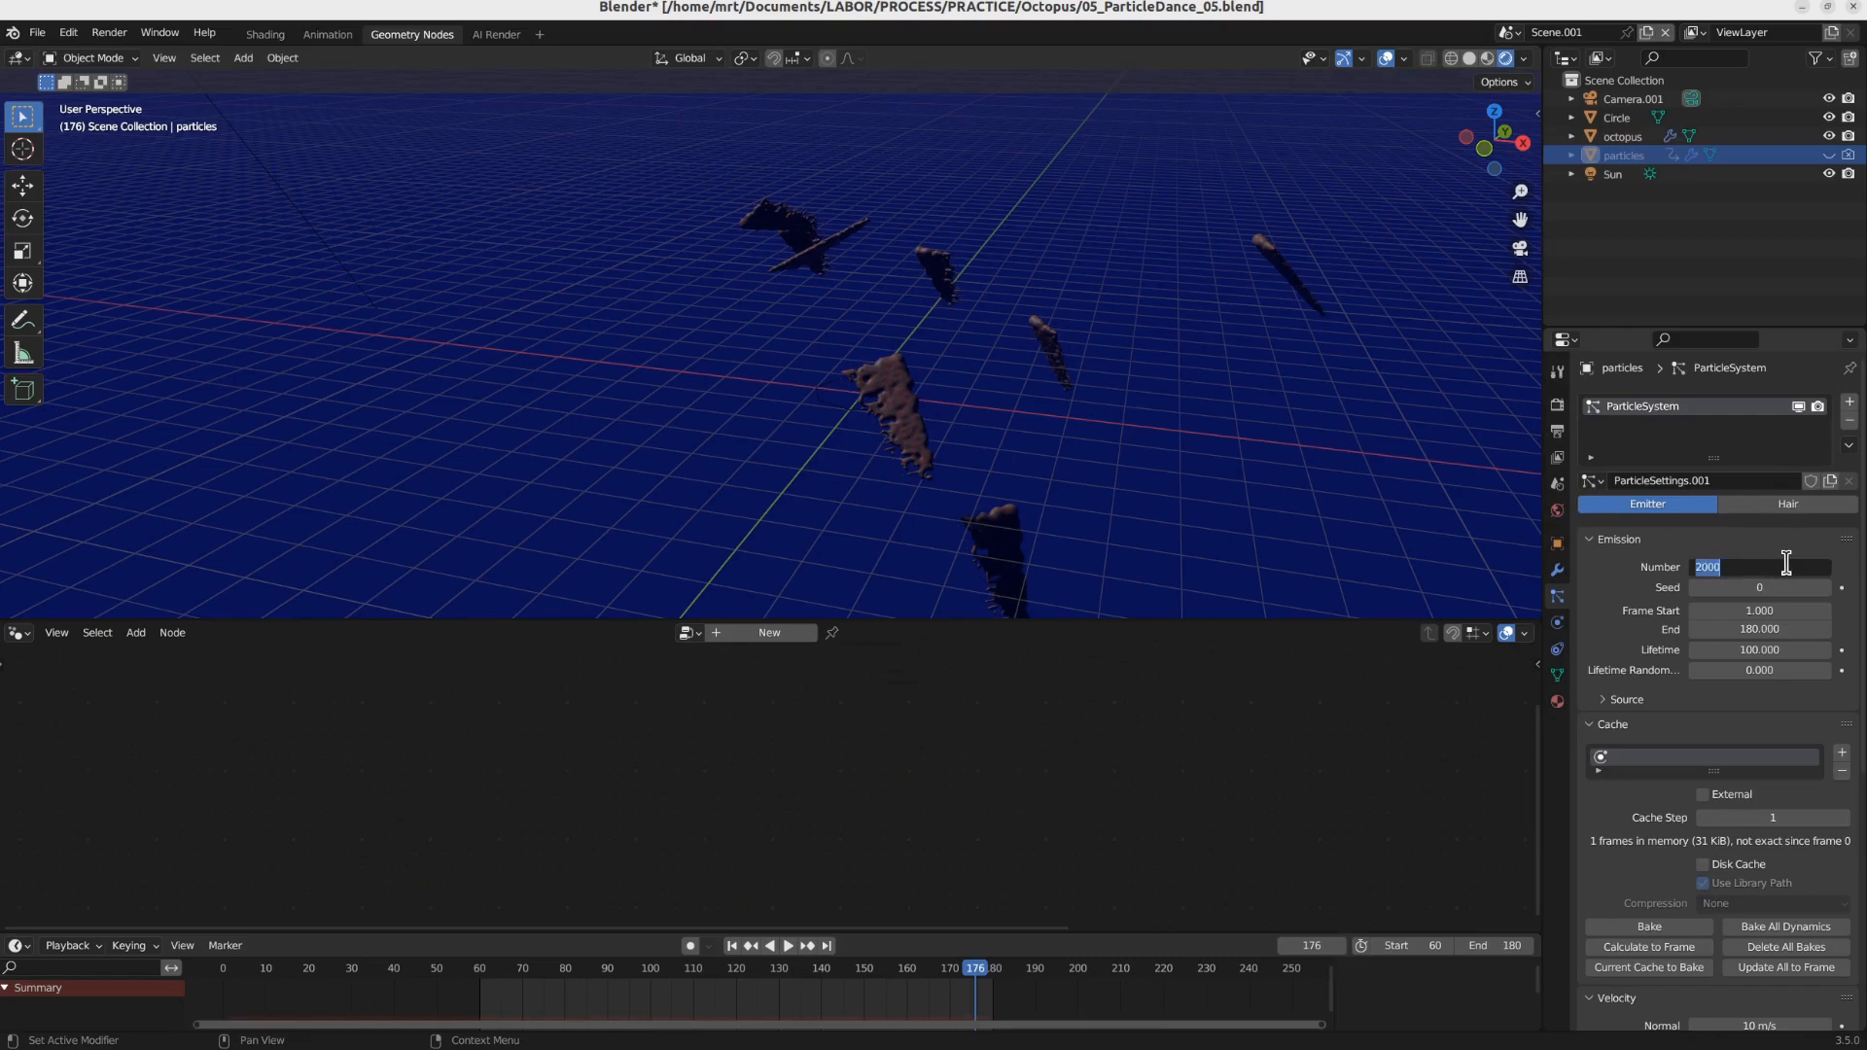
pyautogui.press('Return')
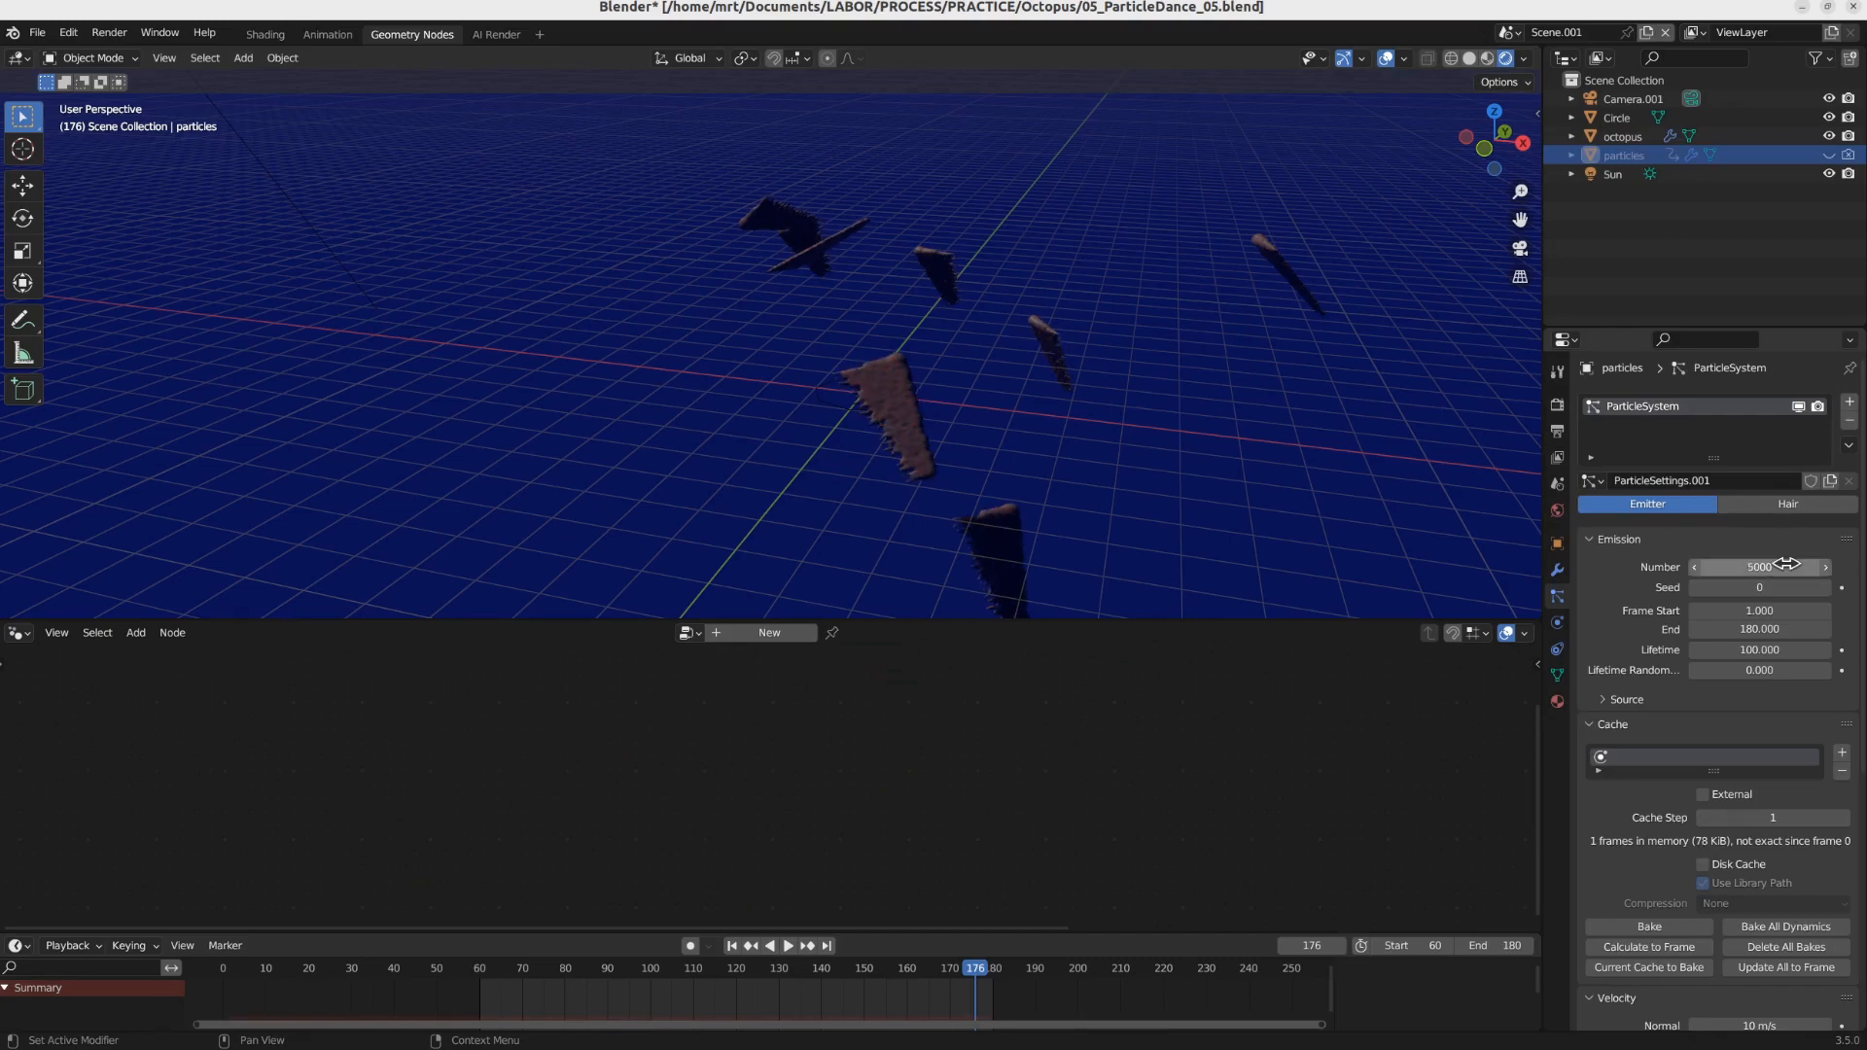
# Step: Scrub the animation to frame 164 and select the octopus object
pyautogui.click(564, 970)
pyautogui.press('space')
pyautogui.moveTo(556, 970); pyautogui.dragTo(926, 975)
pyautogui.click(980, 423)
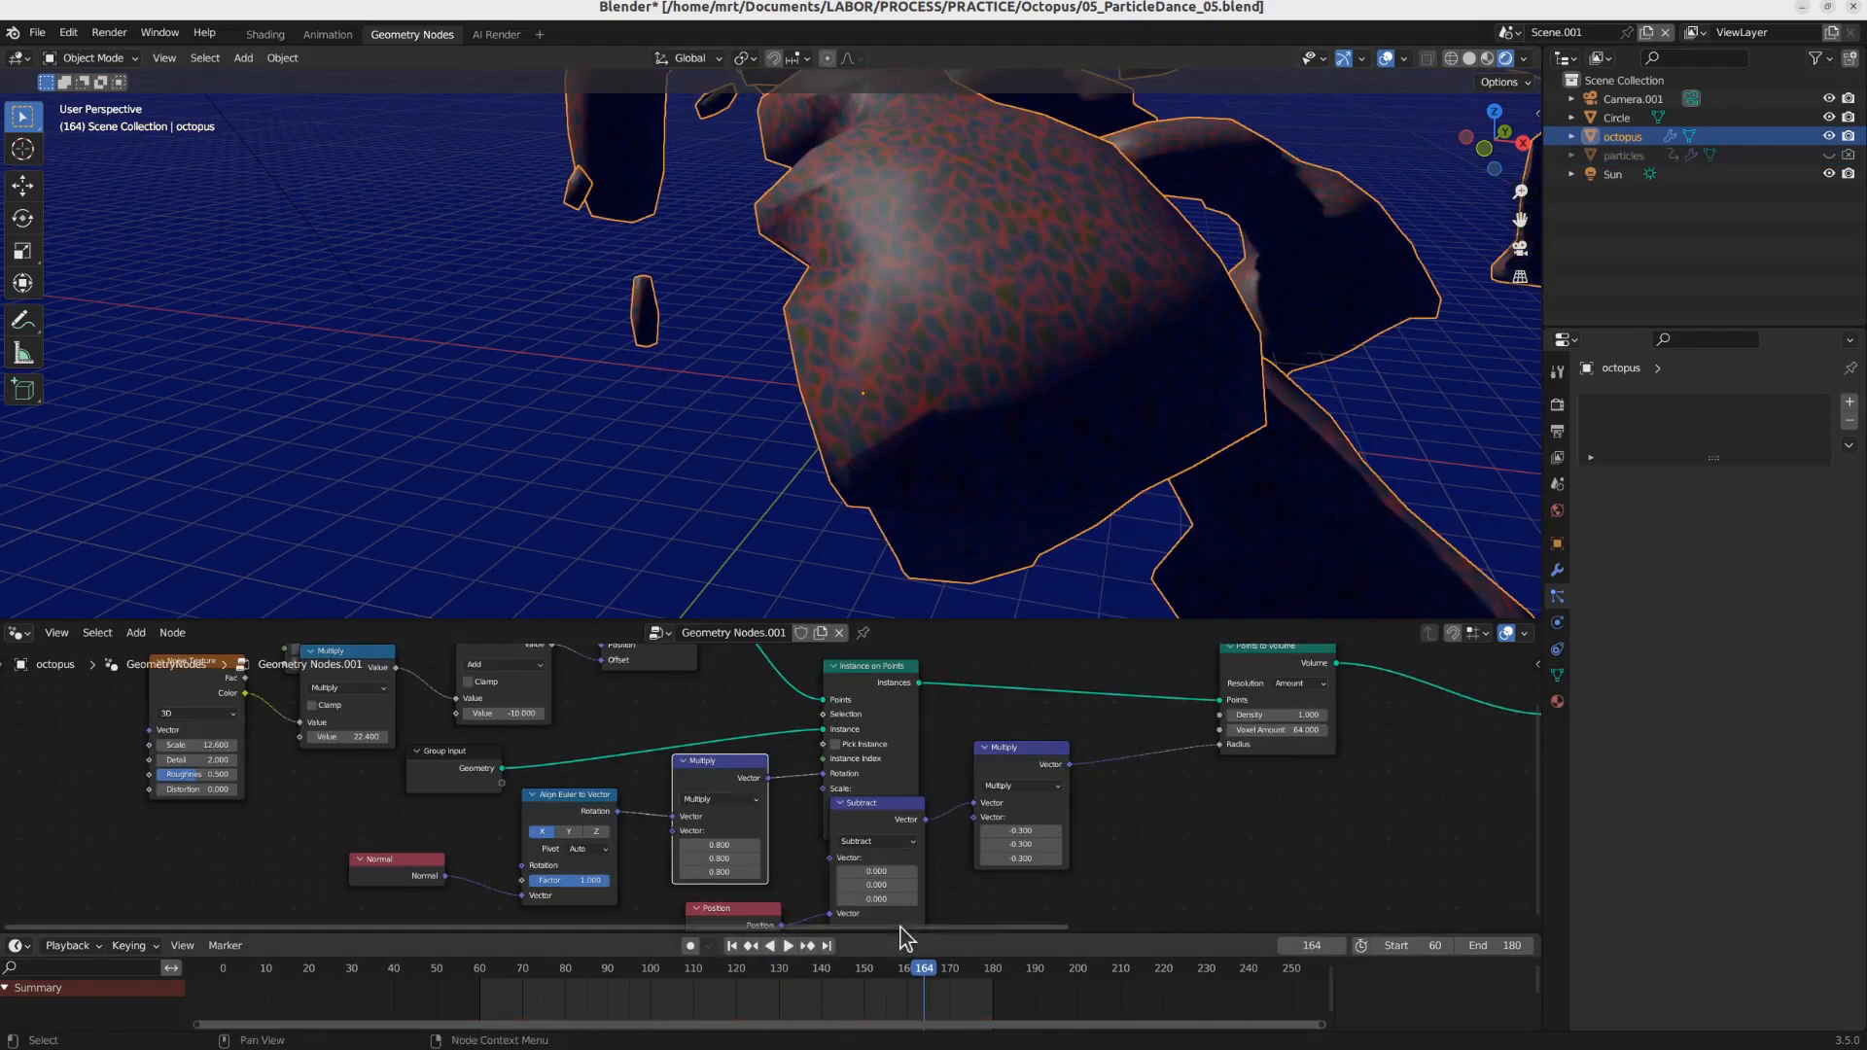
# Step: Set the rotation Multiply node to 1.2 on all axes and the Points to Volume density to 1.8
pyautogui.moveTo(1119, 755); pyautogui.dragTo(961, 828, button='middle')
pyautogui.moveTo(603, 929); pyautogui.dragTo(588, 893, button='middle')
pyautogui.moveTo(548, 864); pyautogui.dragTo(666, 893)
pyautogui.moveTo(1018, 645); pyautogui.dragTo(1191, 725)
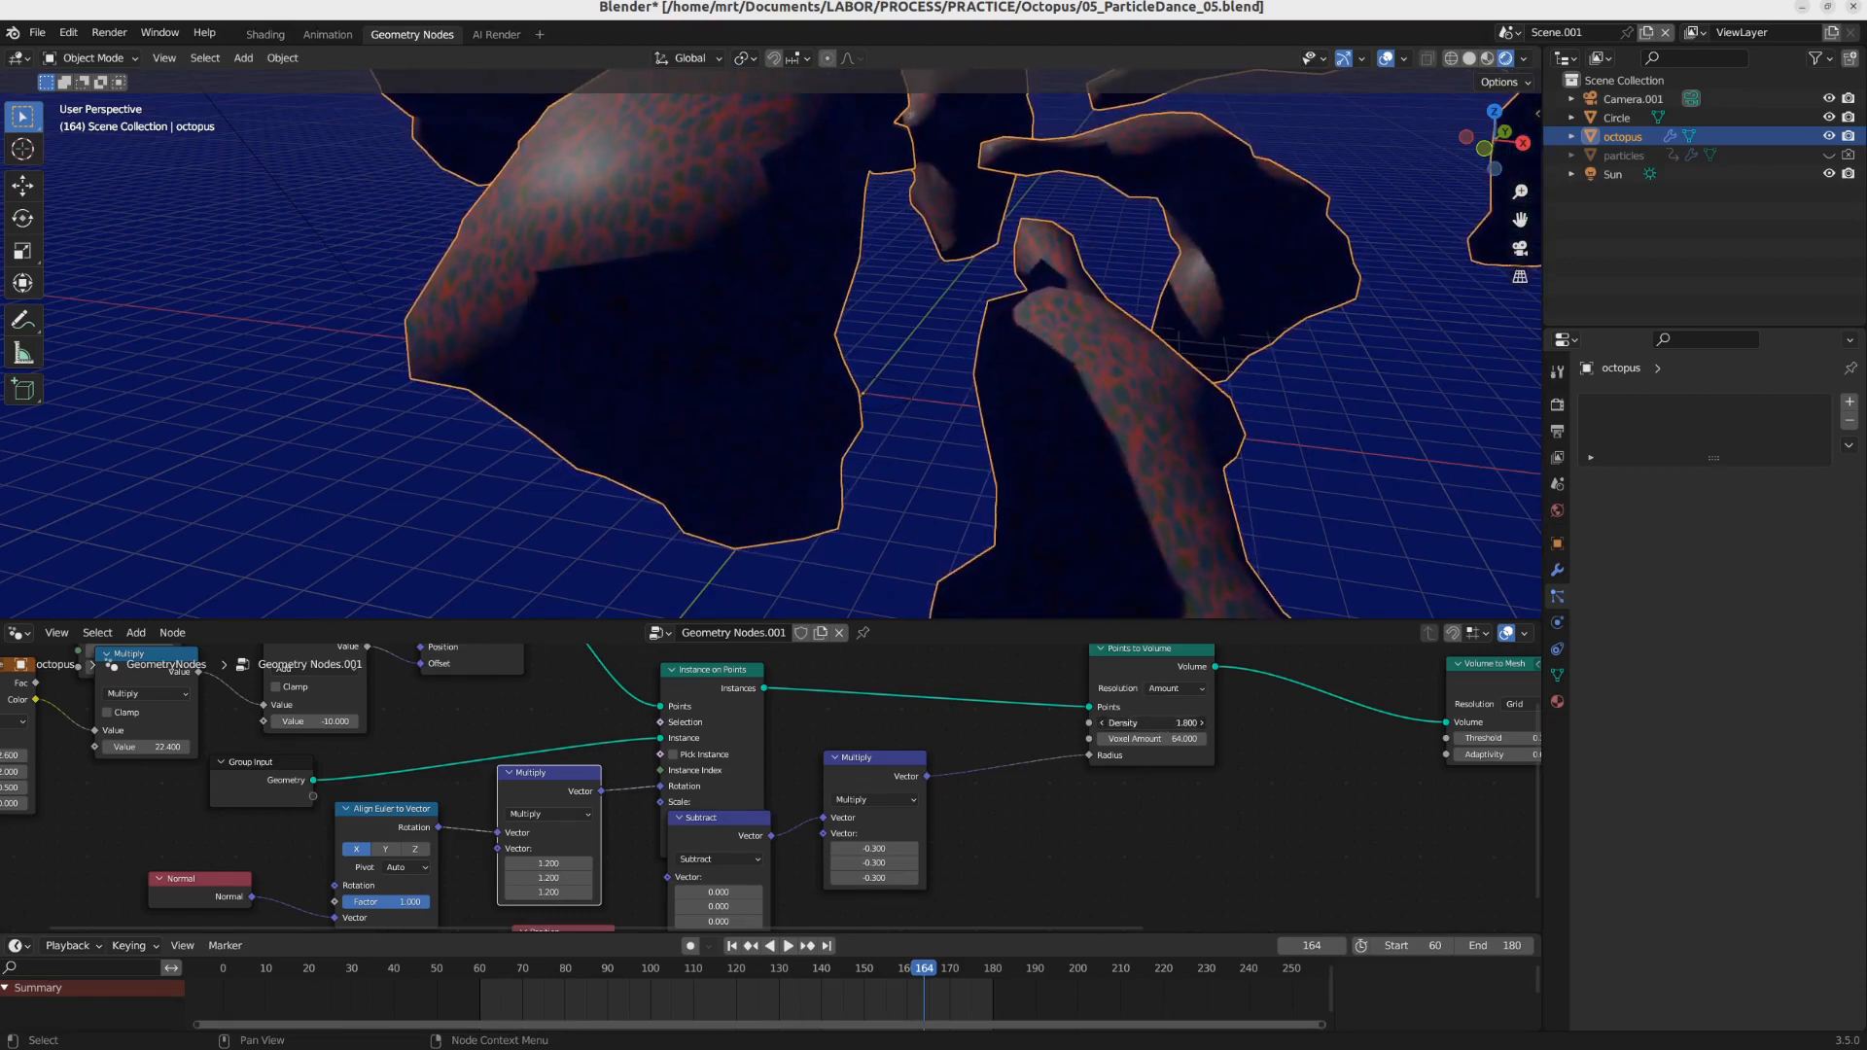
# Step: Set the Subtract node's vector to -0.2 on all axes and the Volume to Mesh threshold to 0.3
pyautogui.moveTo(1096, 847); pyautogui.dragTo(1138, 788, button='middle')
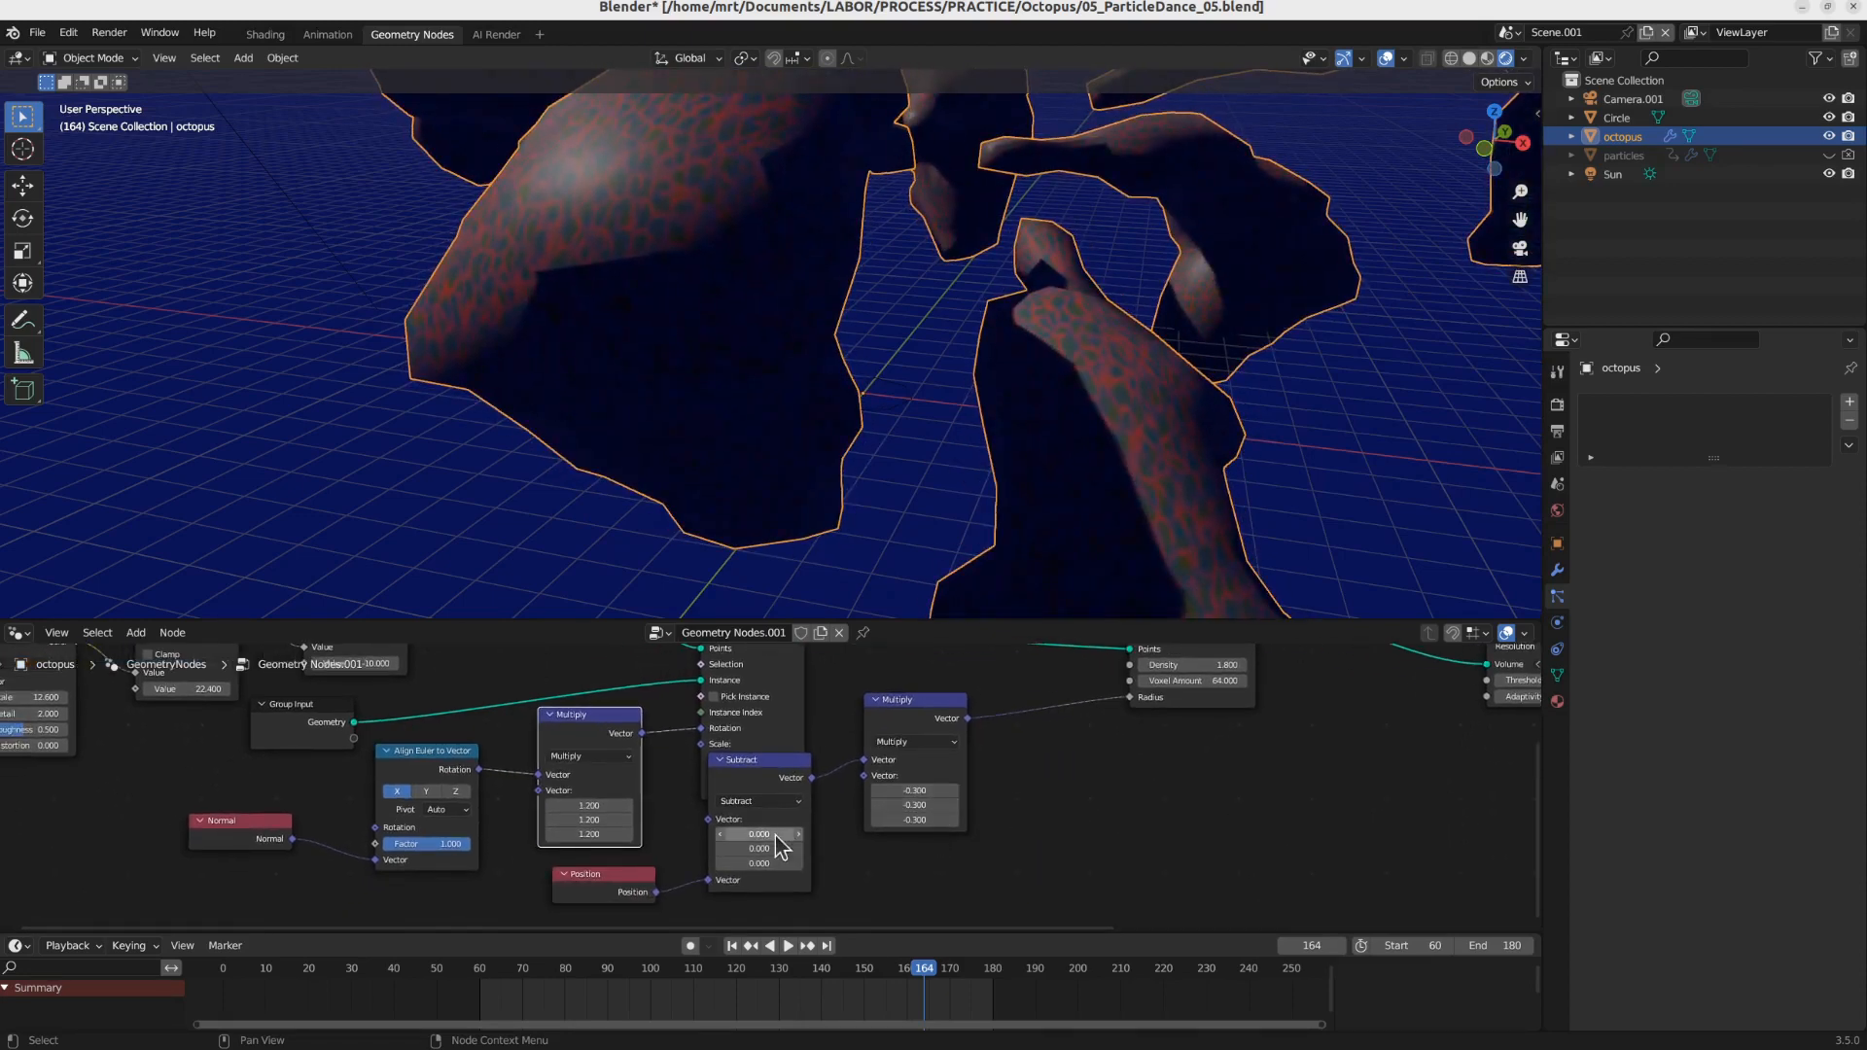
pyautogui.moveTo(775, 836)
pyautogui.mouseDown()
pyautogui.moveTo(775, 863)
pyautogui.moveTo(872, 864)
pyautogui.moveTo(751, 864)
pyautogui.mouseUp()
pyautogui.moveTo(1195, 793); pyautogui.dragTo(1024, 848, button='middle')
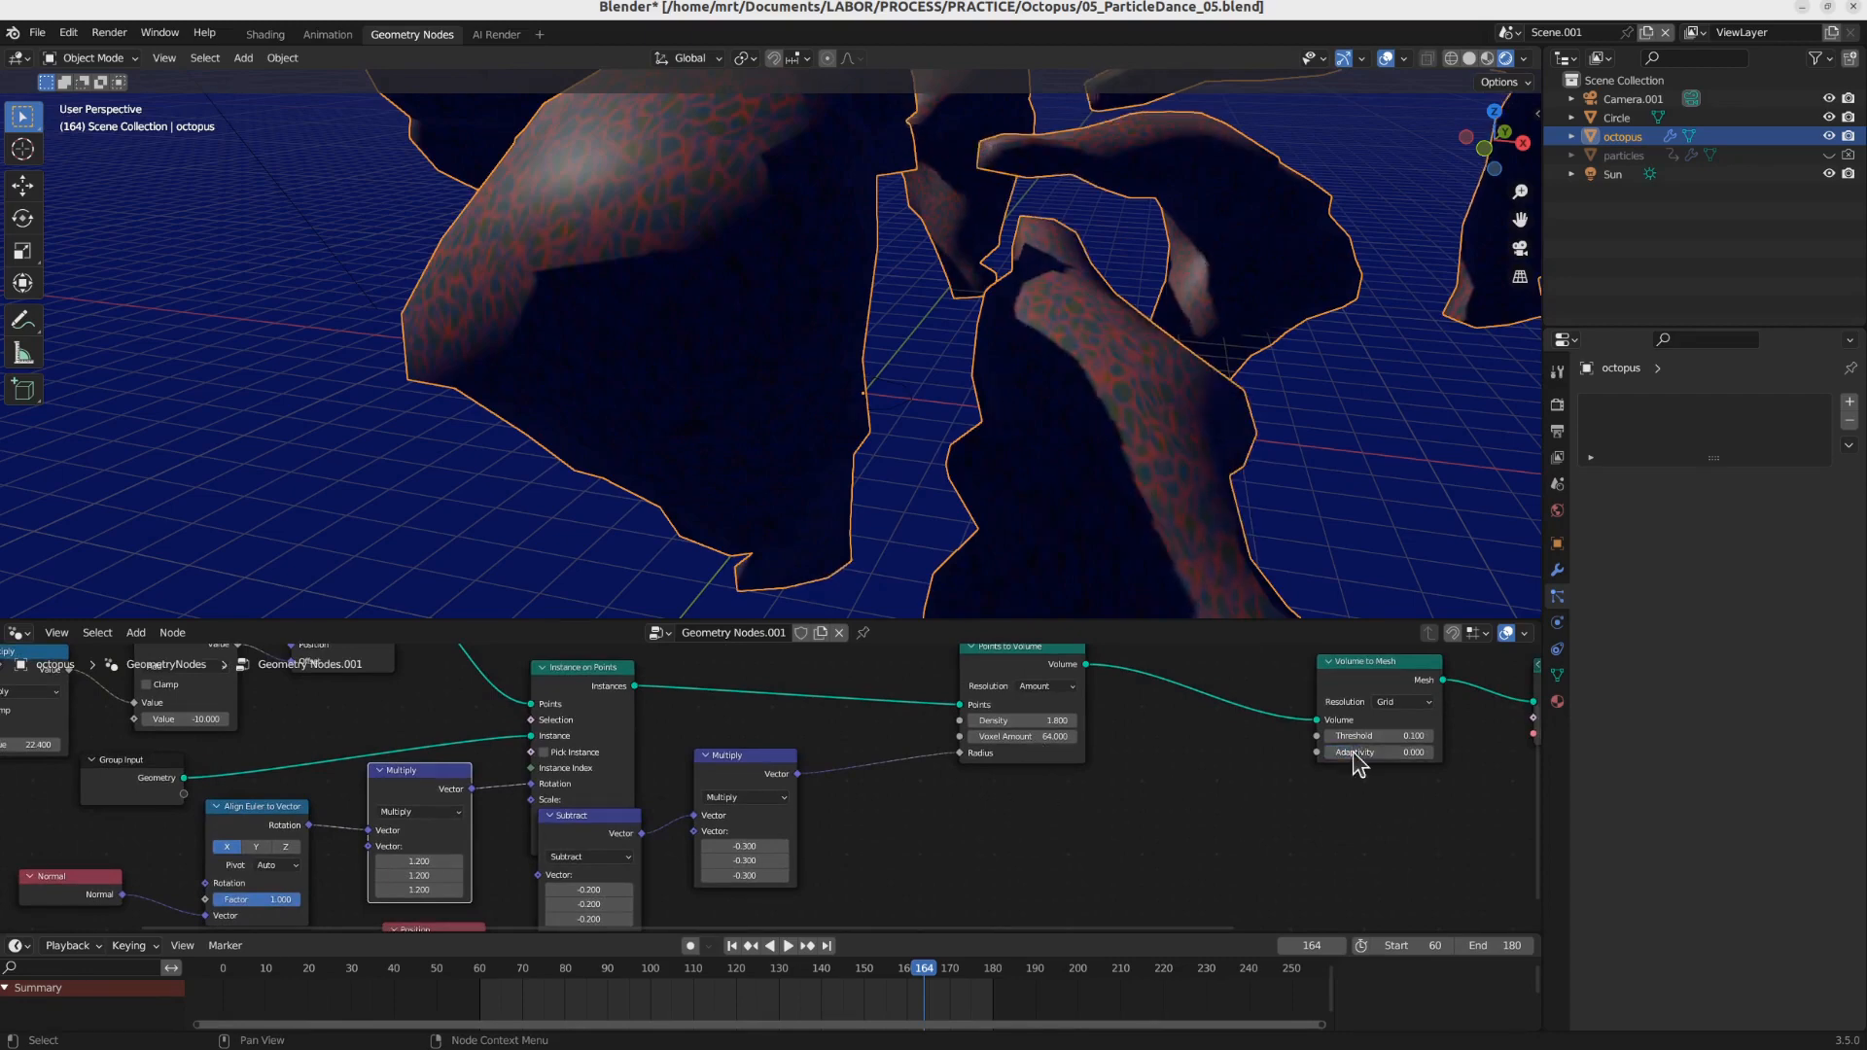
pyautogui.moveTo(1373, 736)
pyautogui.mouseDown()
pyautogui.moveTo(1471, 736)
pyautogui.moveTo(1399, 736)
pyautogui.mouseUp()
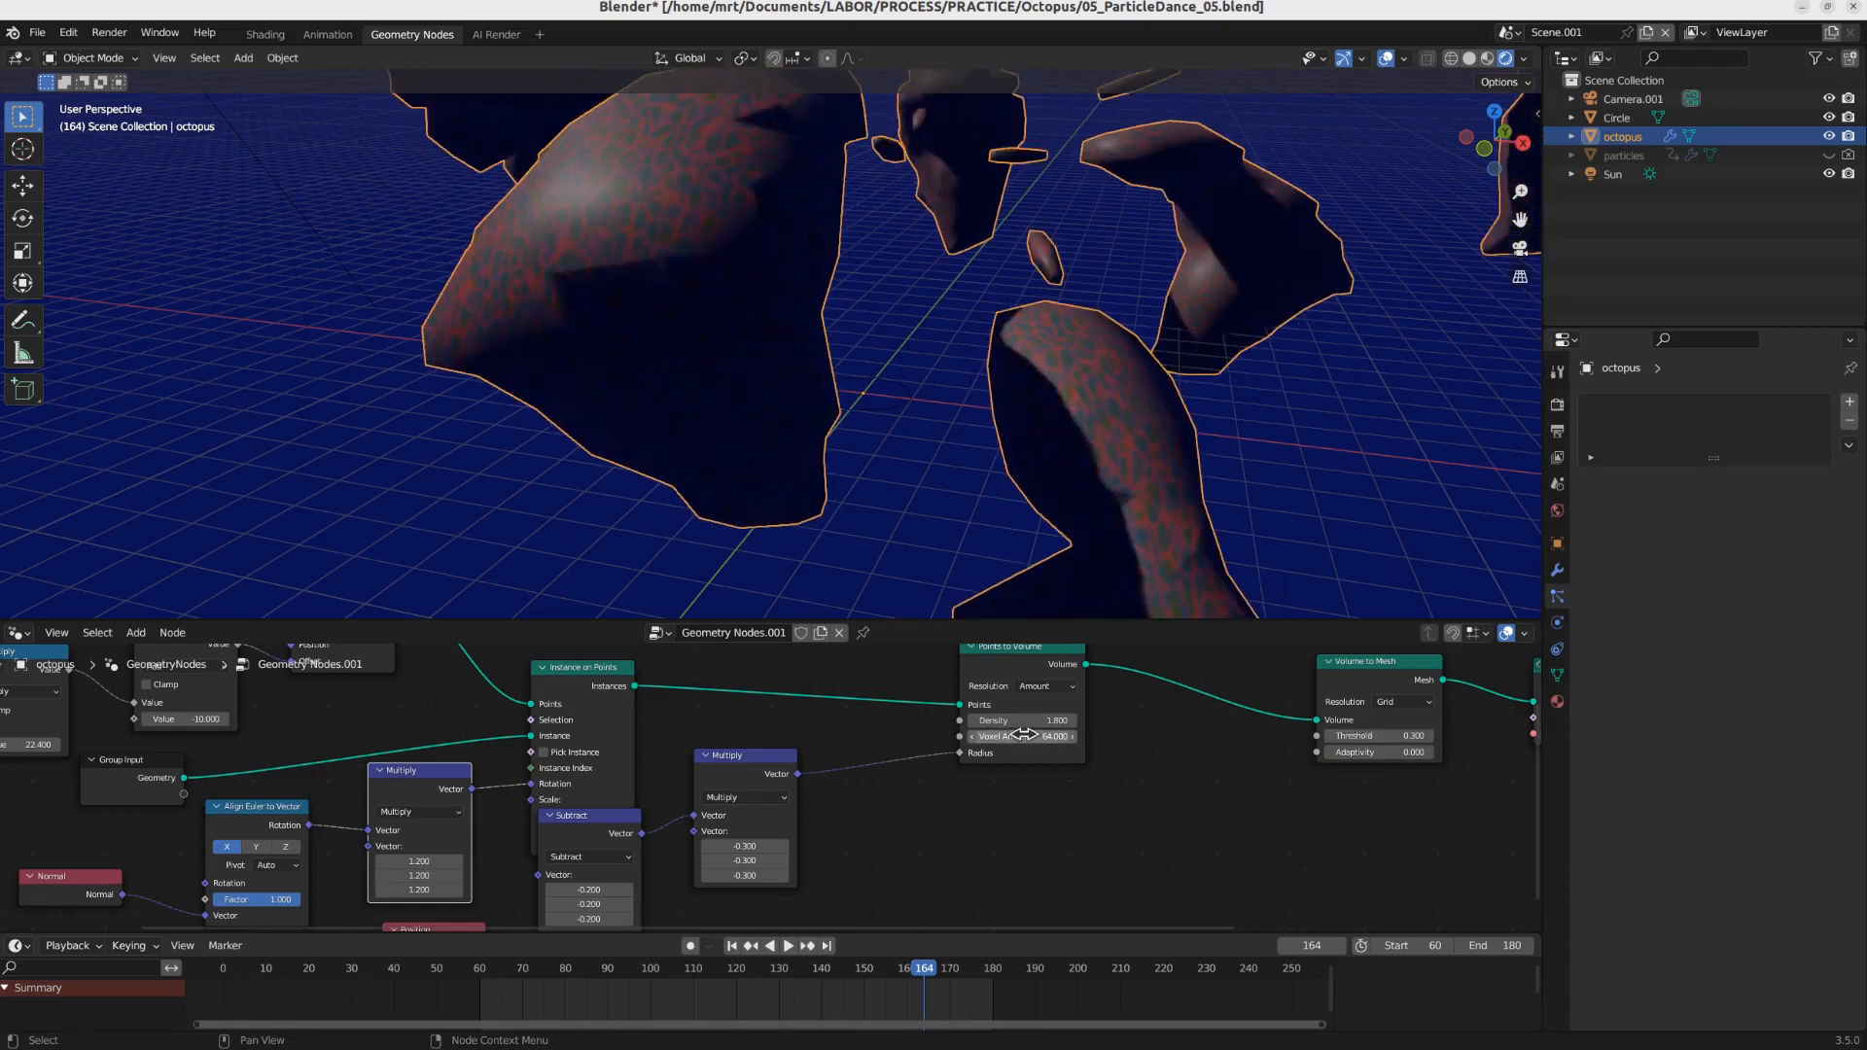
# Step: Set the Points to Volume density to 2.5
pyautogui.moveTo(1025, 726); pyautogui.dragTo(1041, 726)
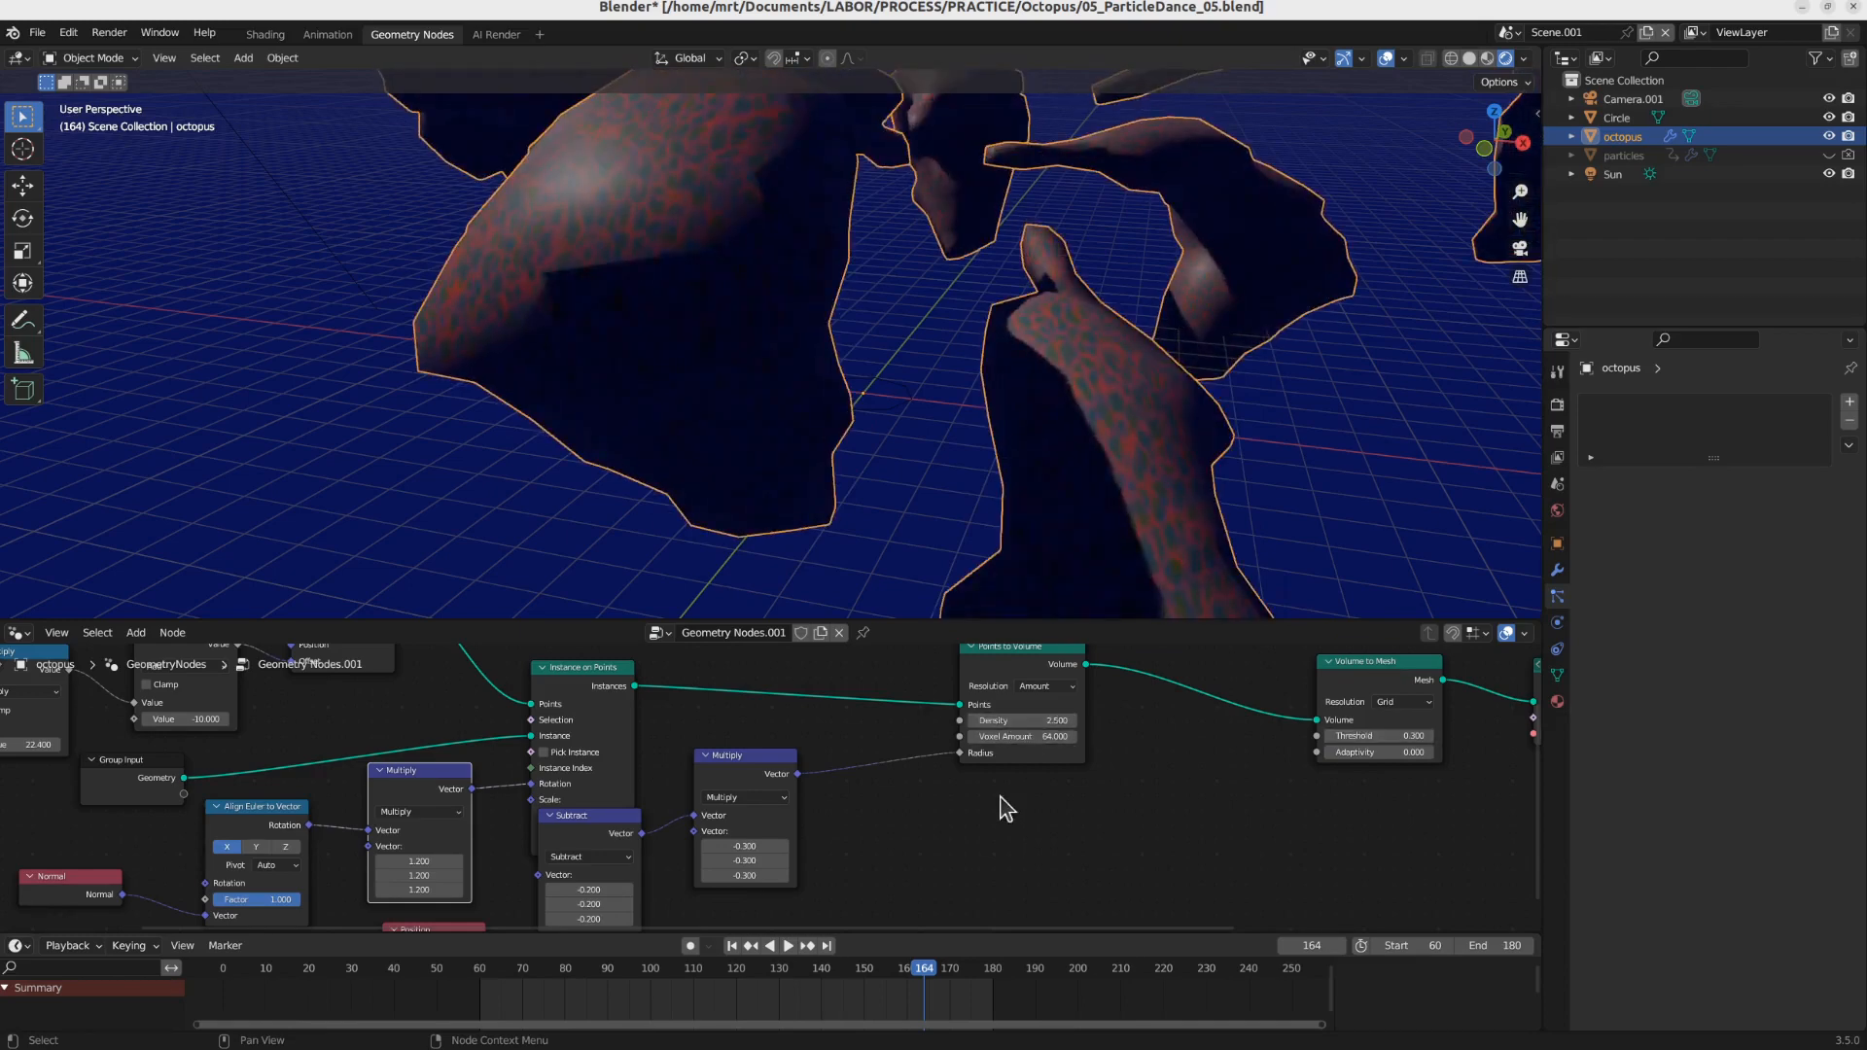
pyautogui.scroll(-2, 1046, 809)
pyautogui.scroll(-5, 1169, 306)
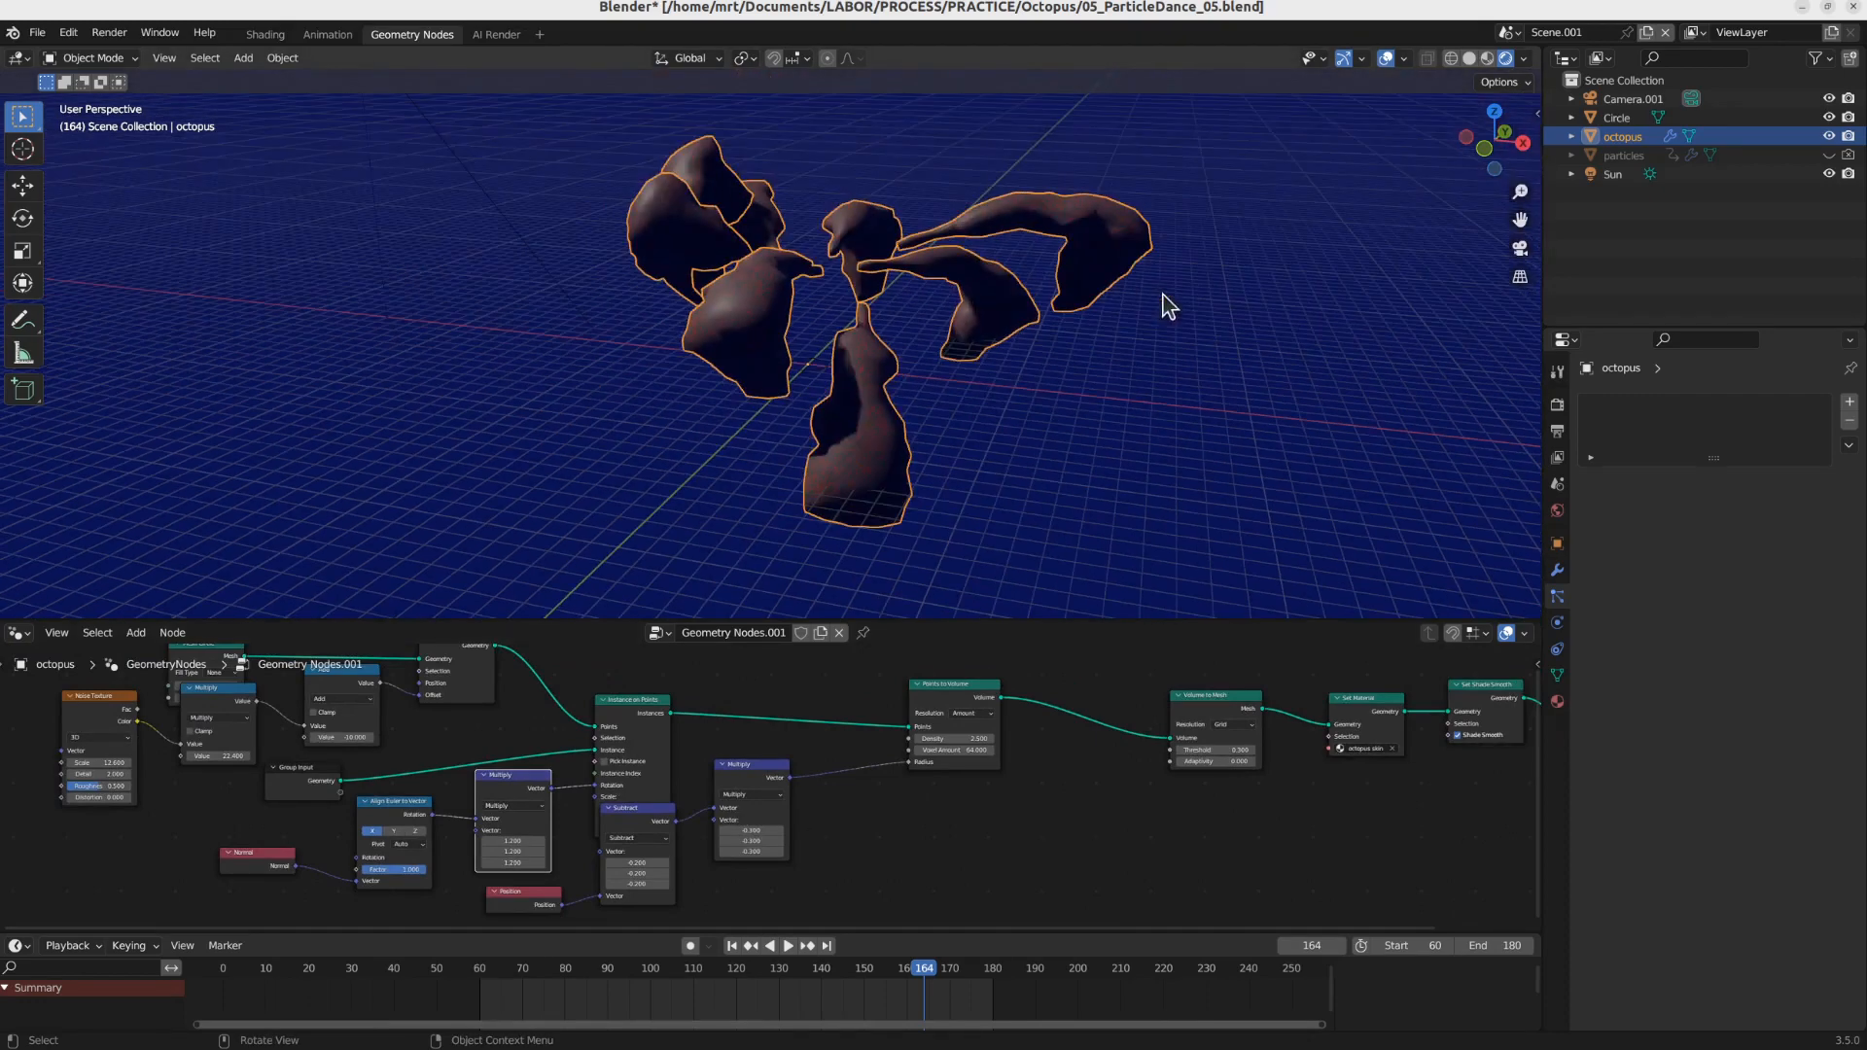
# Step: Play the octopus animation from the camera view and stop it at frame 118
pyautogui.press('KP_0')
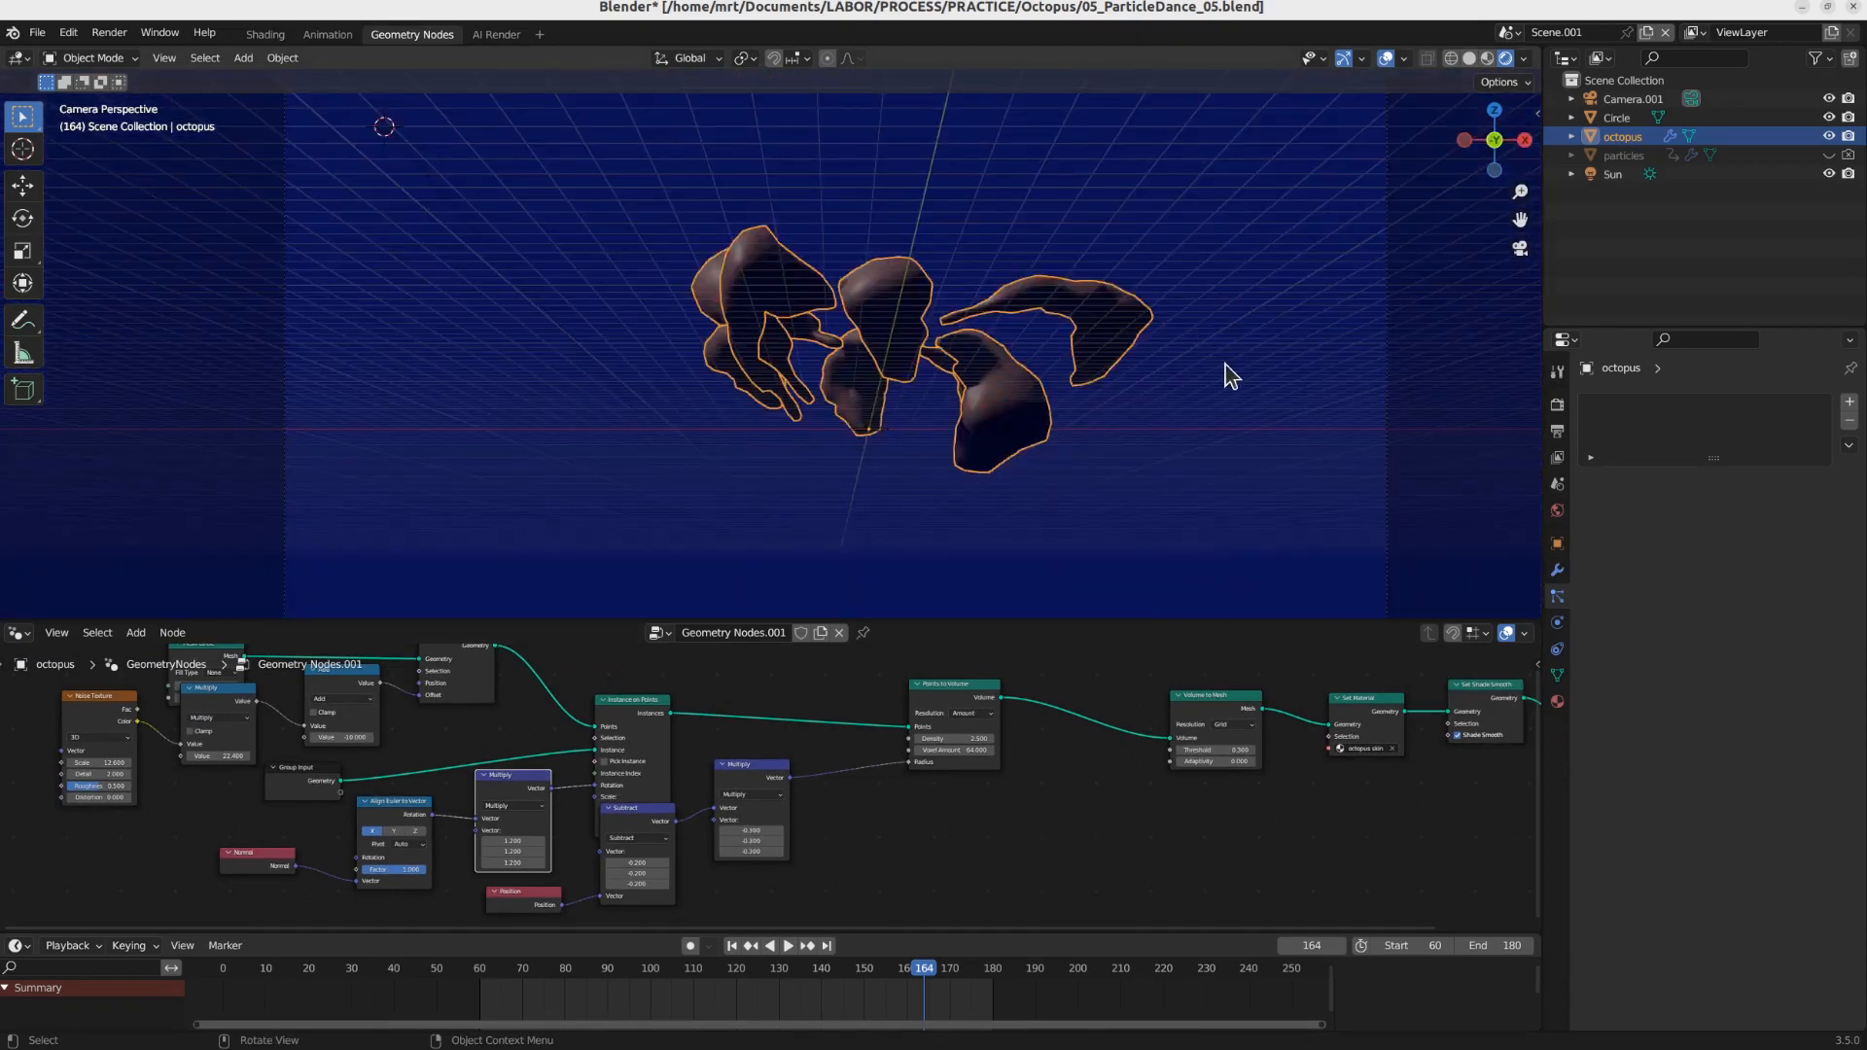
pyautogui.press('space')
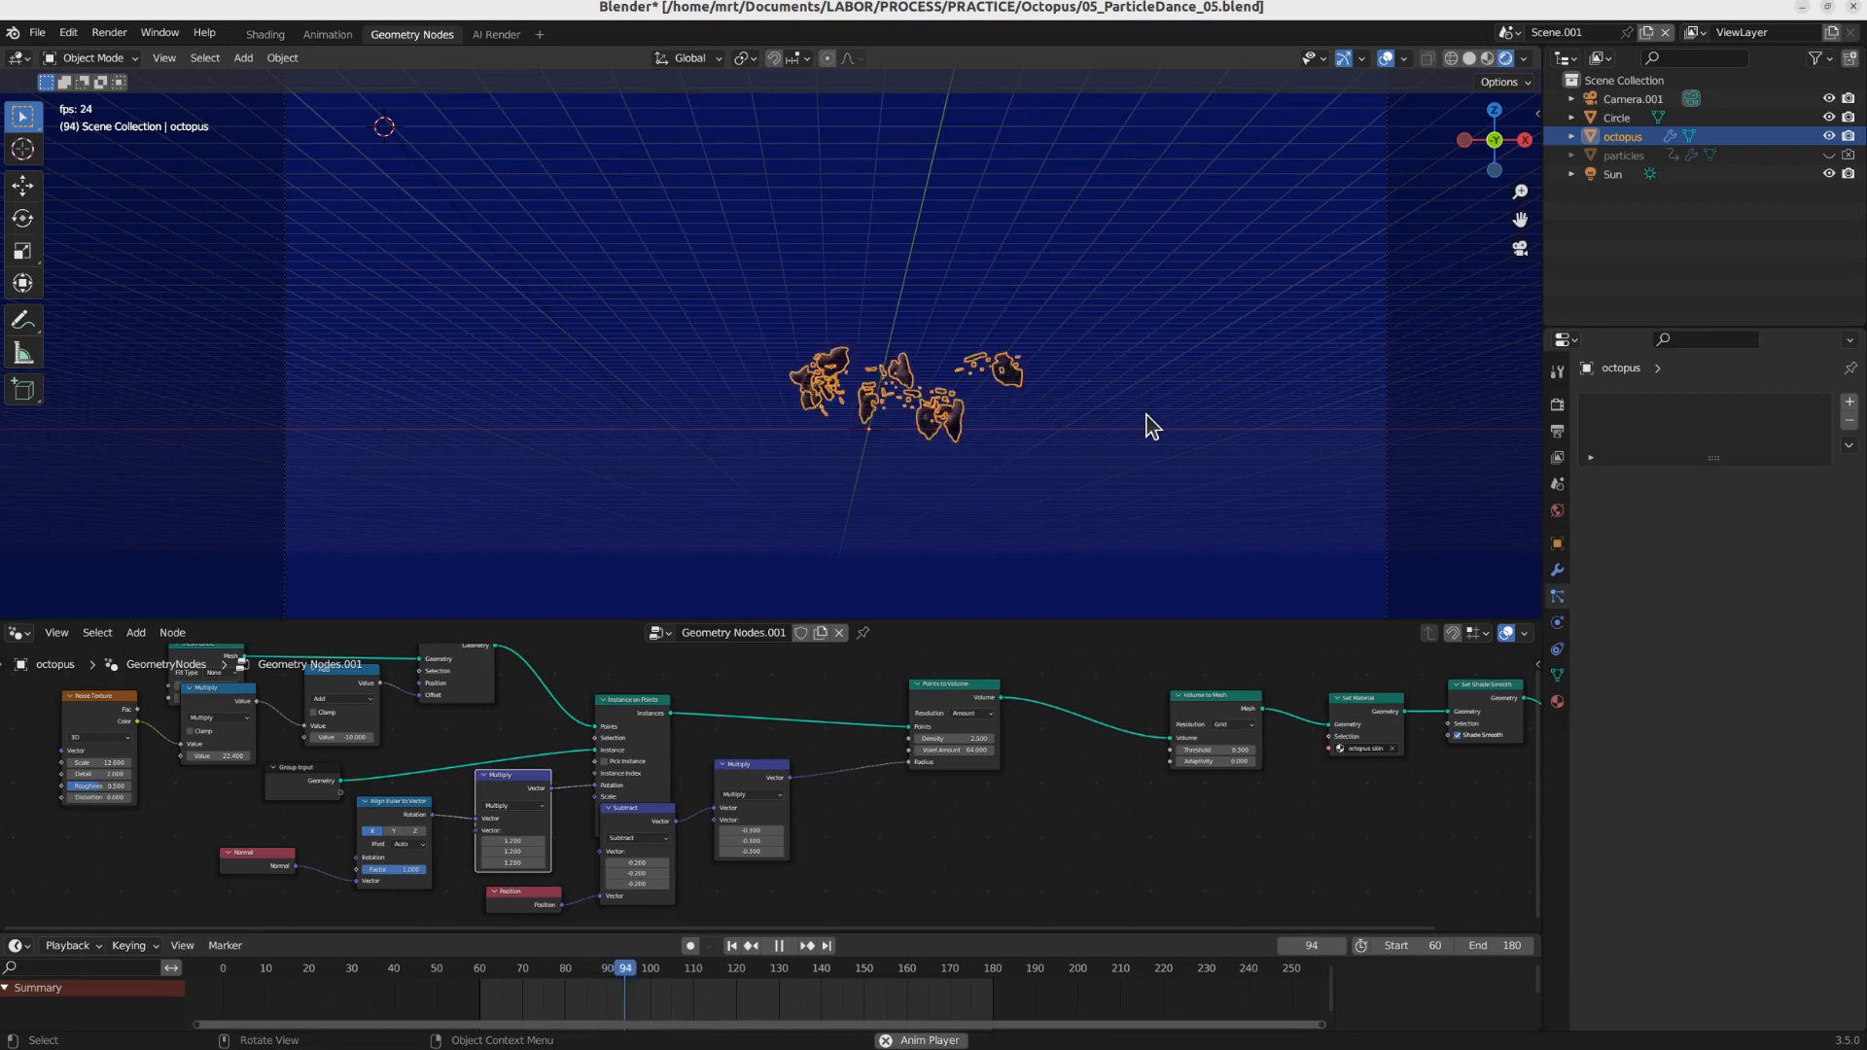
pyautogui.press('space')
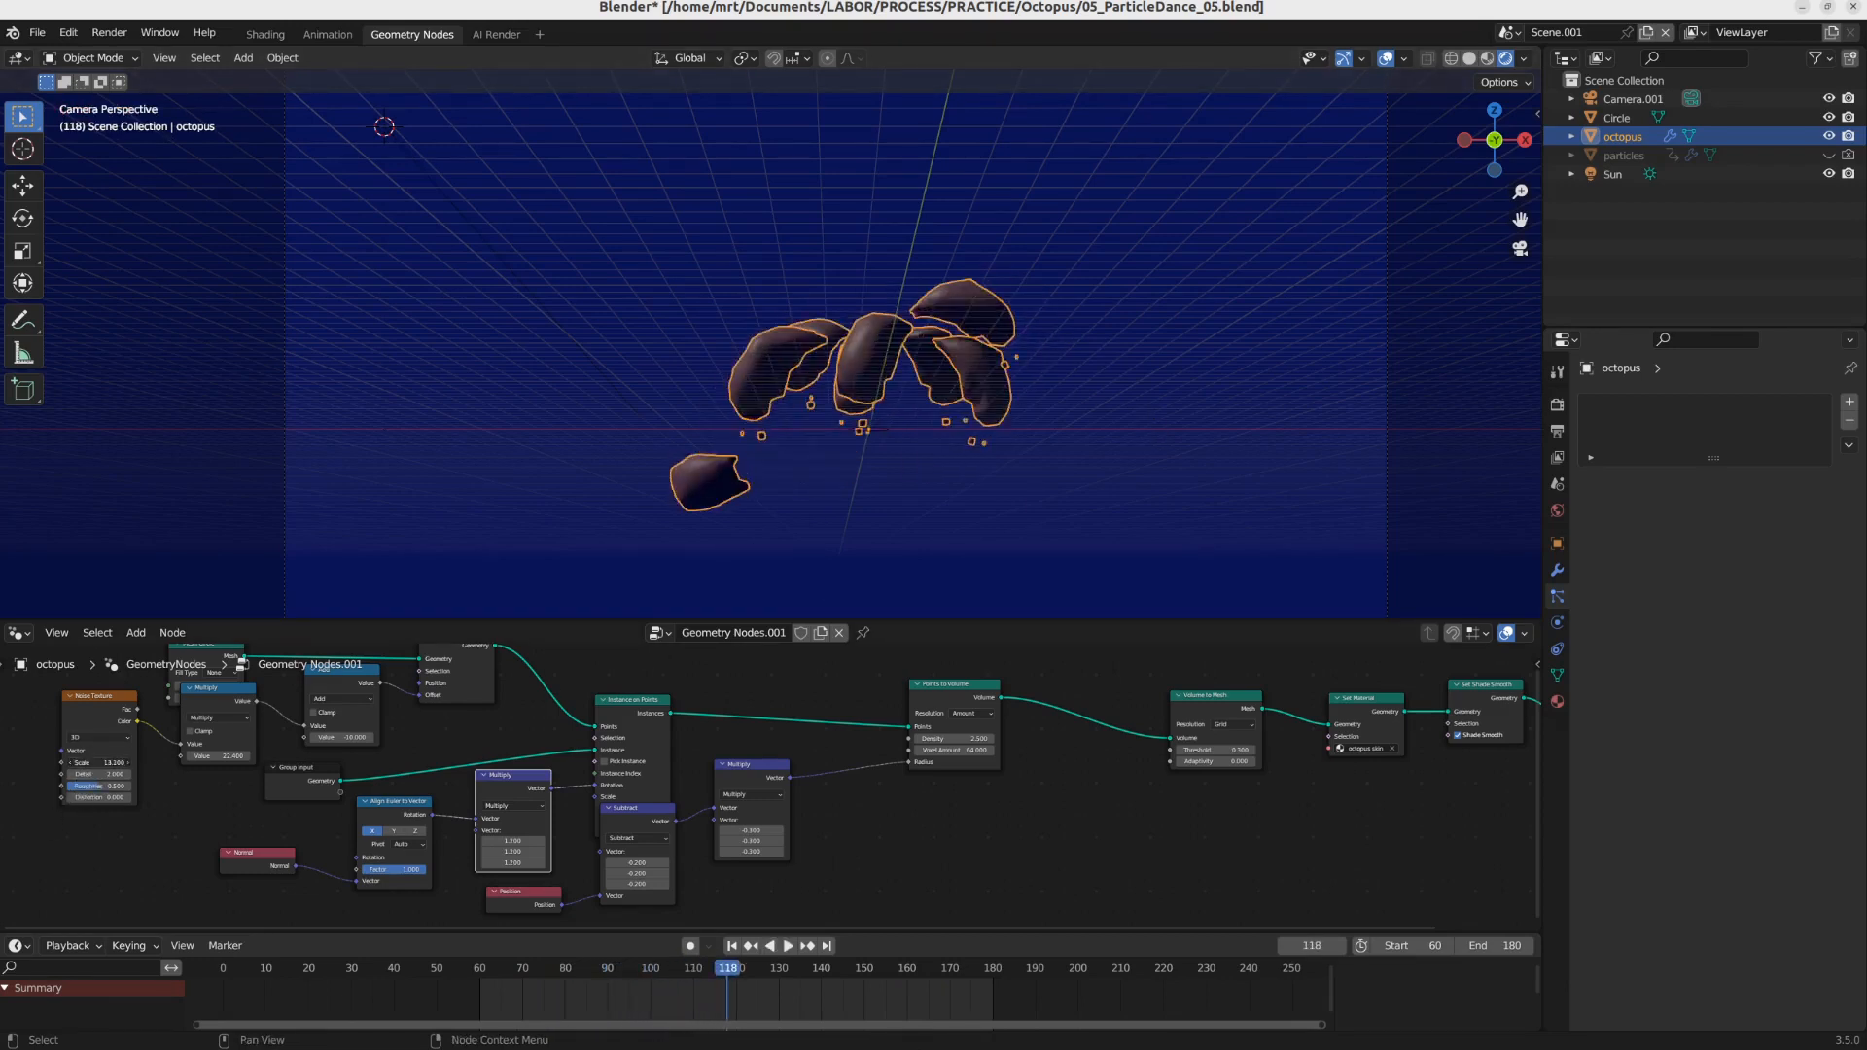
# Step: Move the Multiply node that follows the Noise Texture, set the Add node's value to -9.6 and replay the animation to frame 156
pyautogui.moveTo(203, 695); pyautogui.dragTo(290, 757, button='middle')
pyautogui.moveTo(285, 746); pyautogui.dragTo(274, 781)
pyautogui.scroll(6, 429, 784)
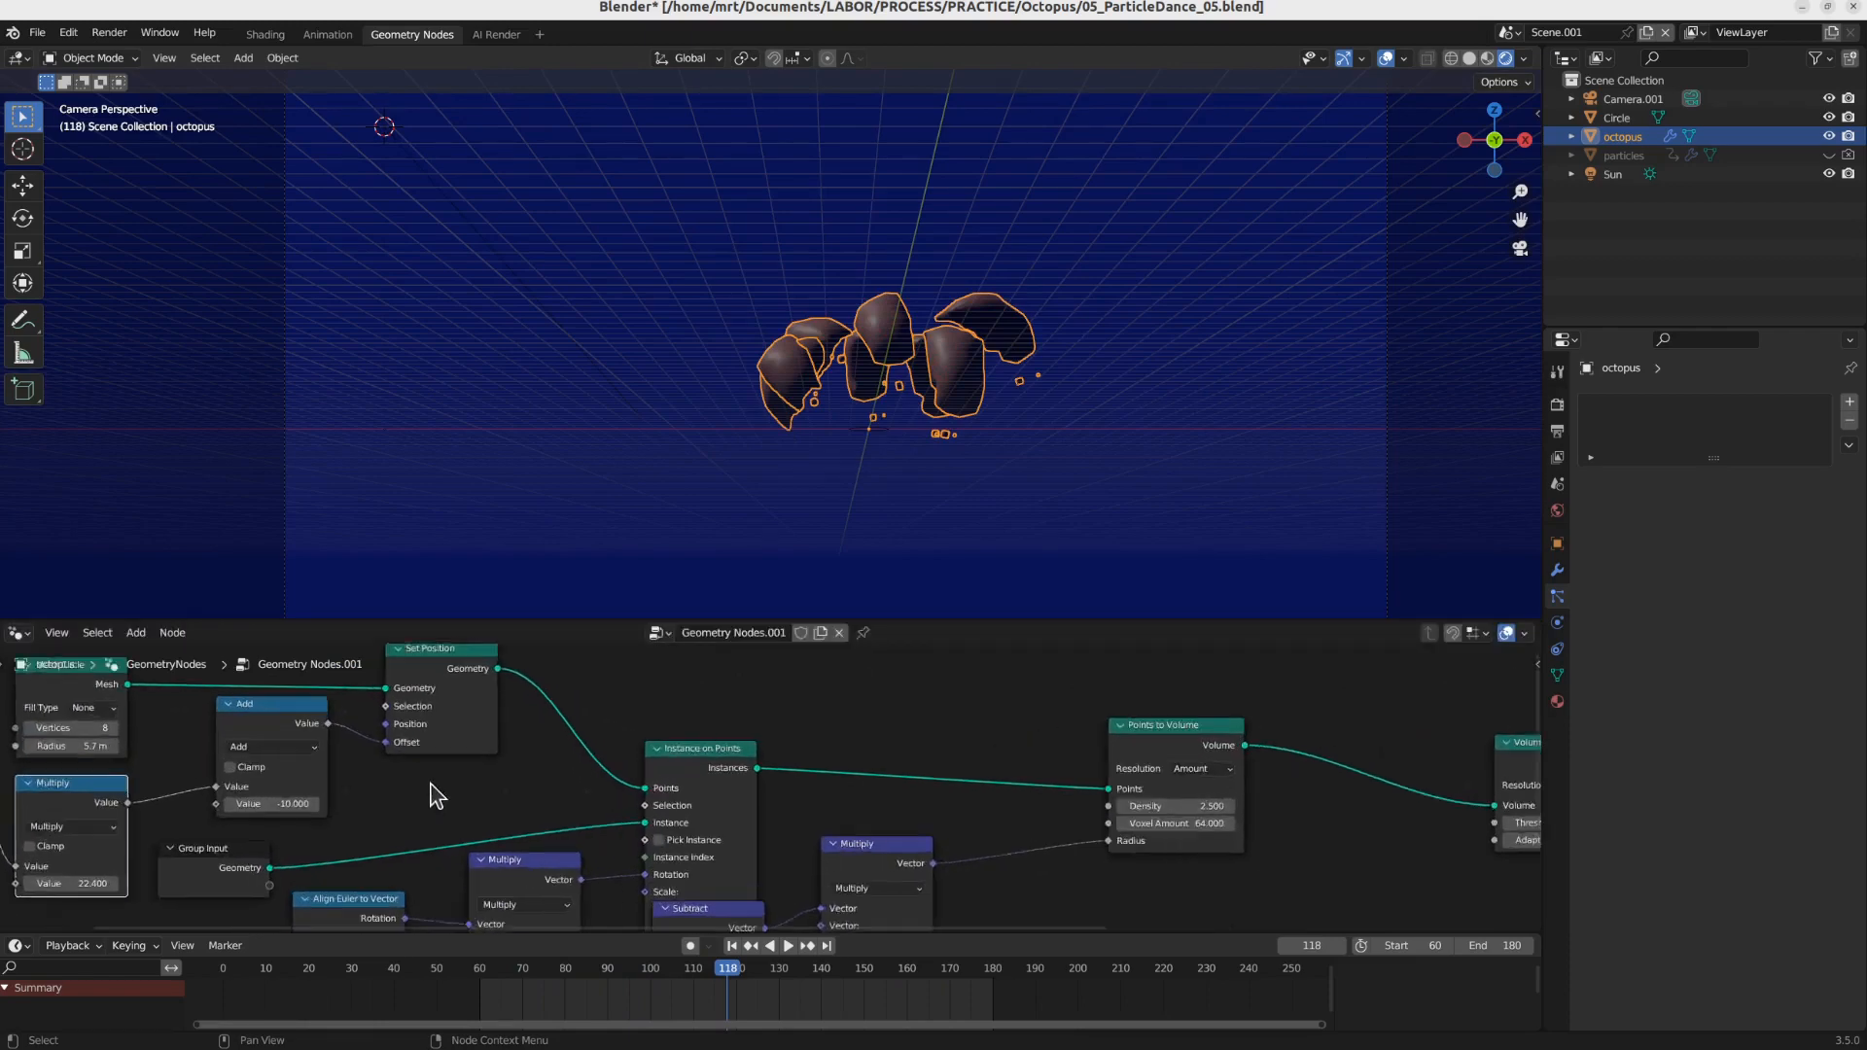
pyautogui.moveTo(282, 755); pyautogui.dragTo(726, 717, button='middle')
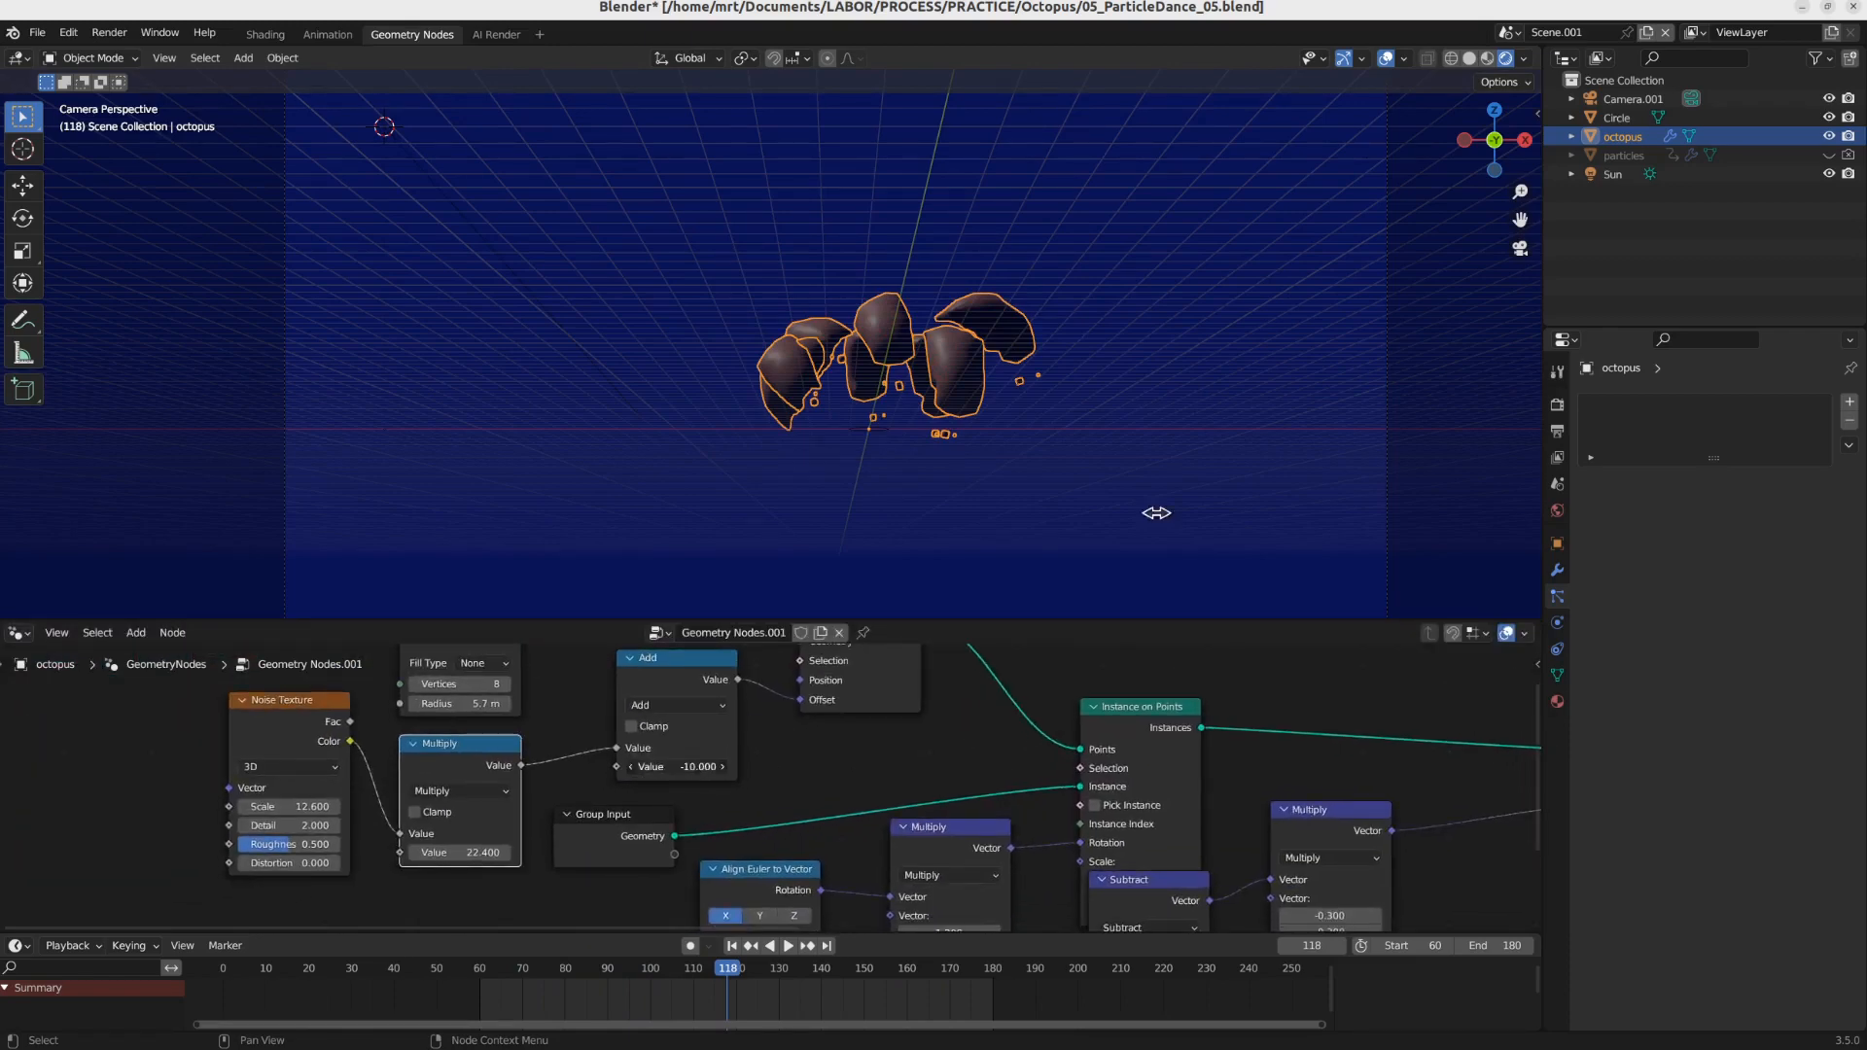
pyautogui.moveTo(677, 766); pyautogui.dragTo(713, 766)
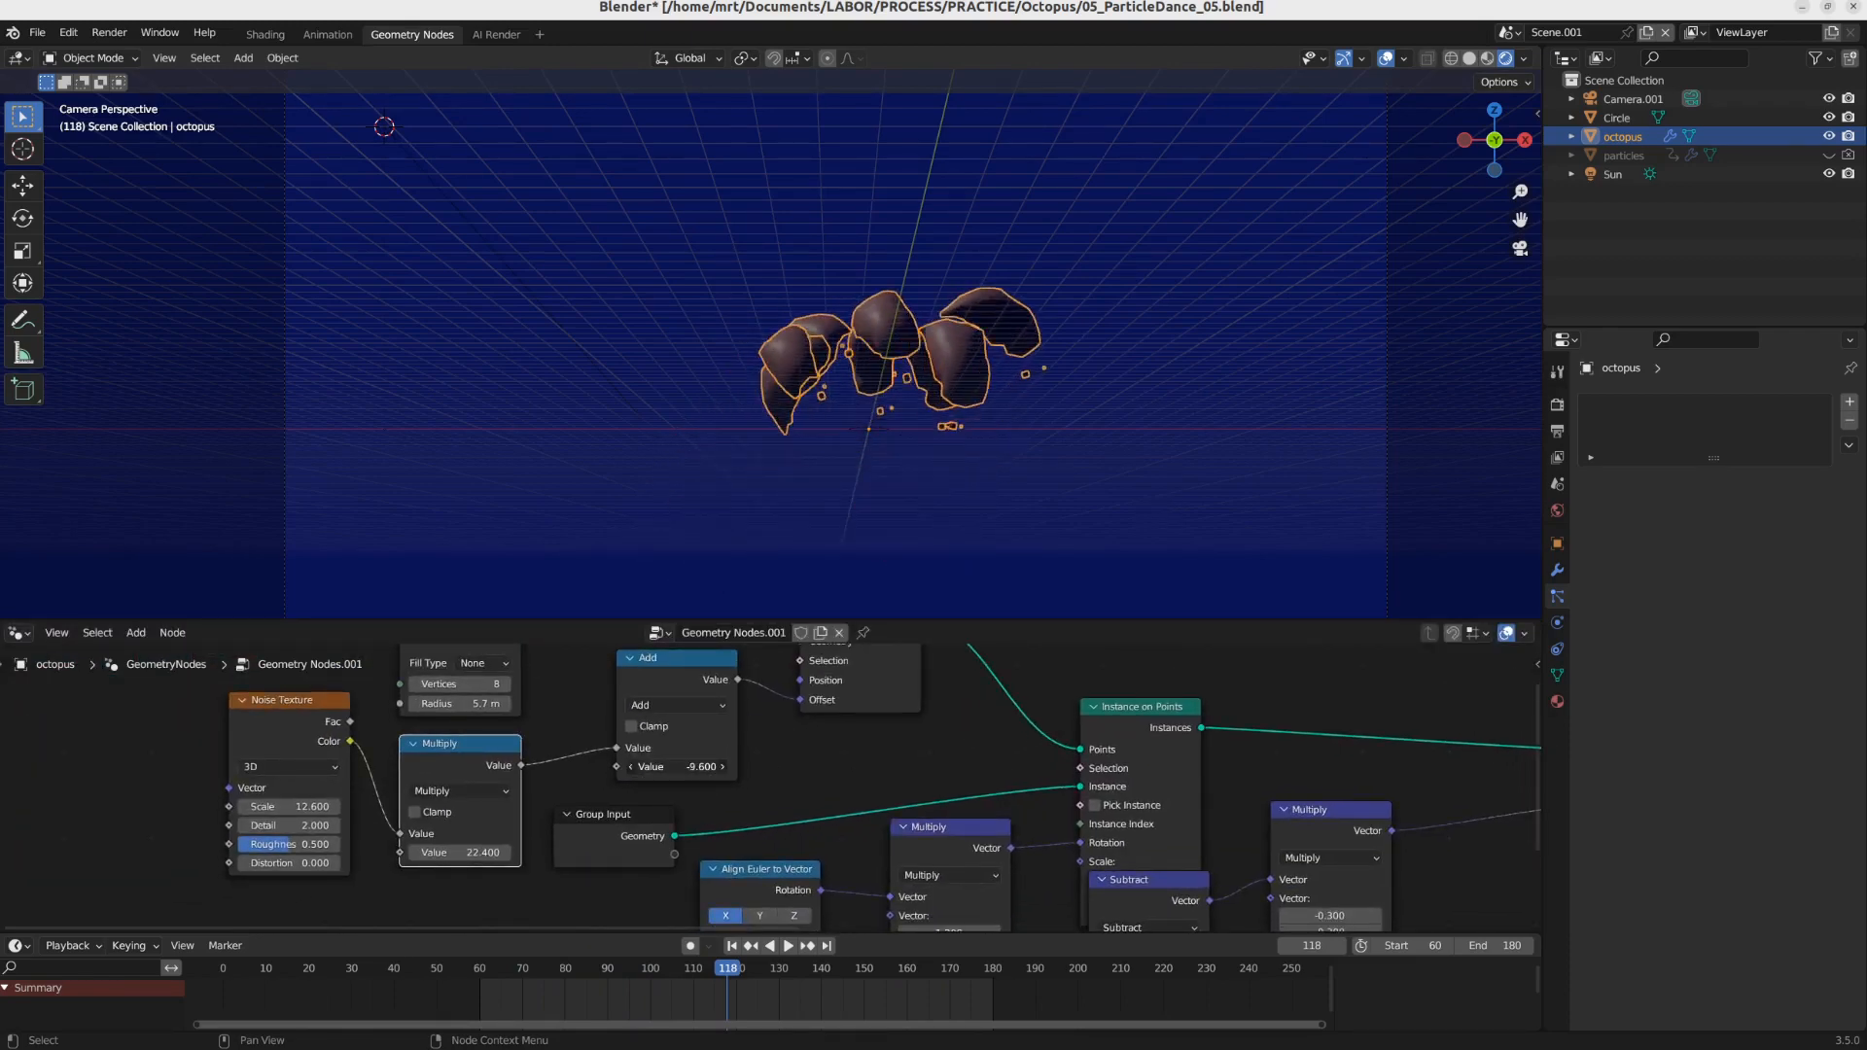
pyautogui.press('space')
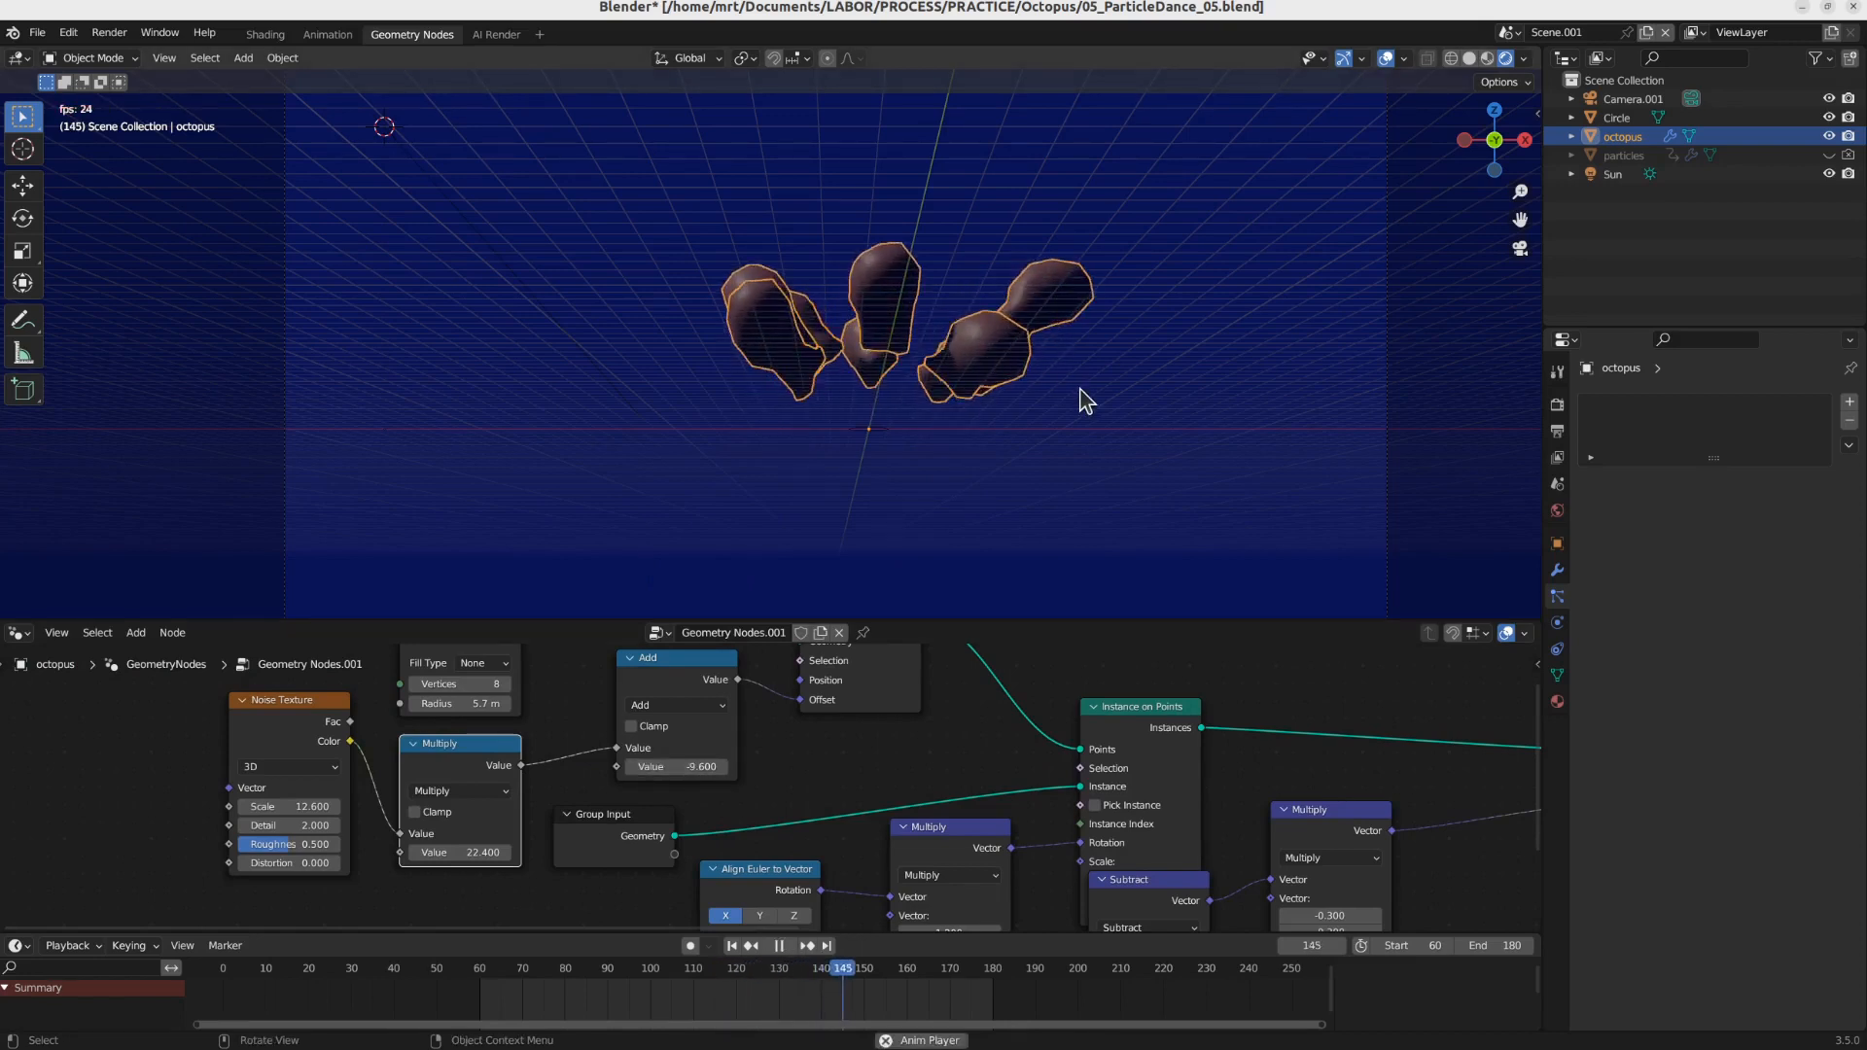
pyautogui.press('space')
# Step: Set the particles object's emission lifetime to 180 and play the animation to frame 132
pyautogui.click(1624, 156)
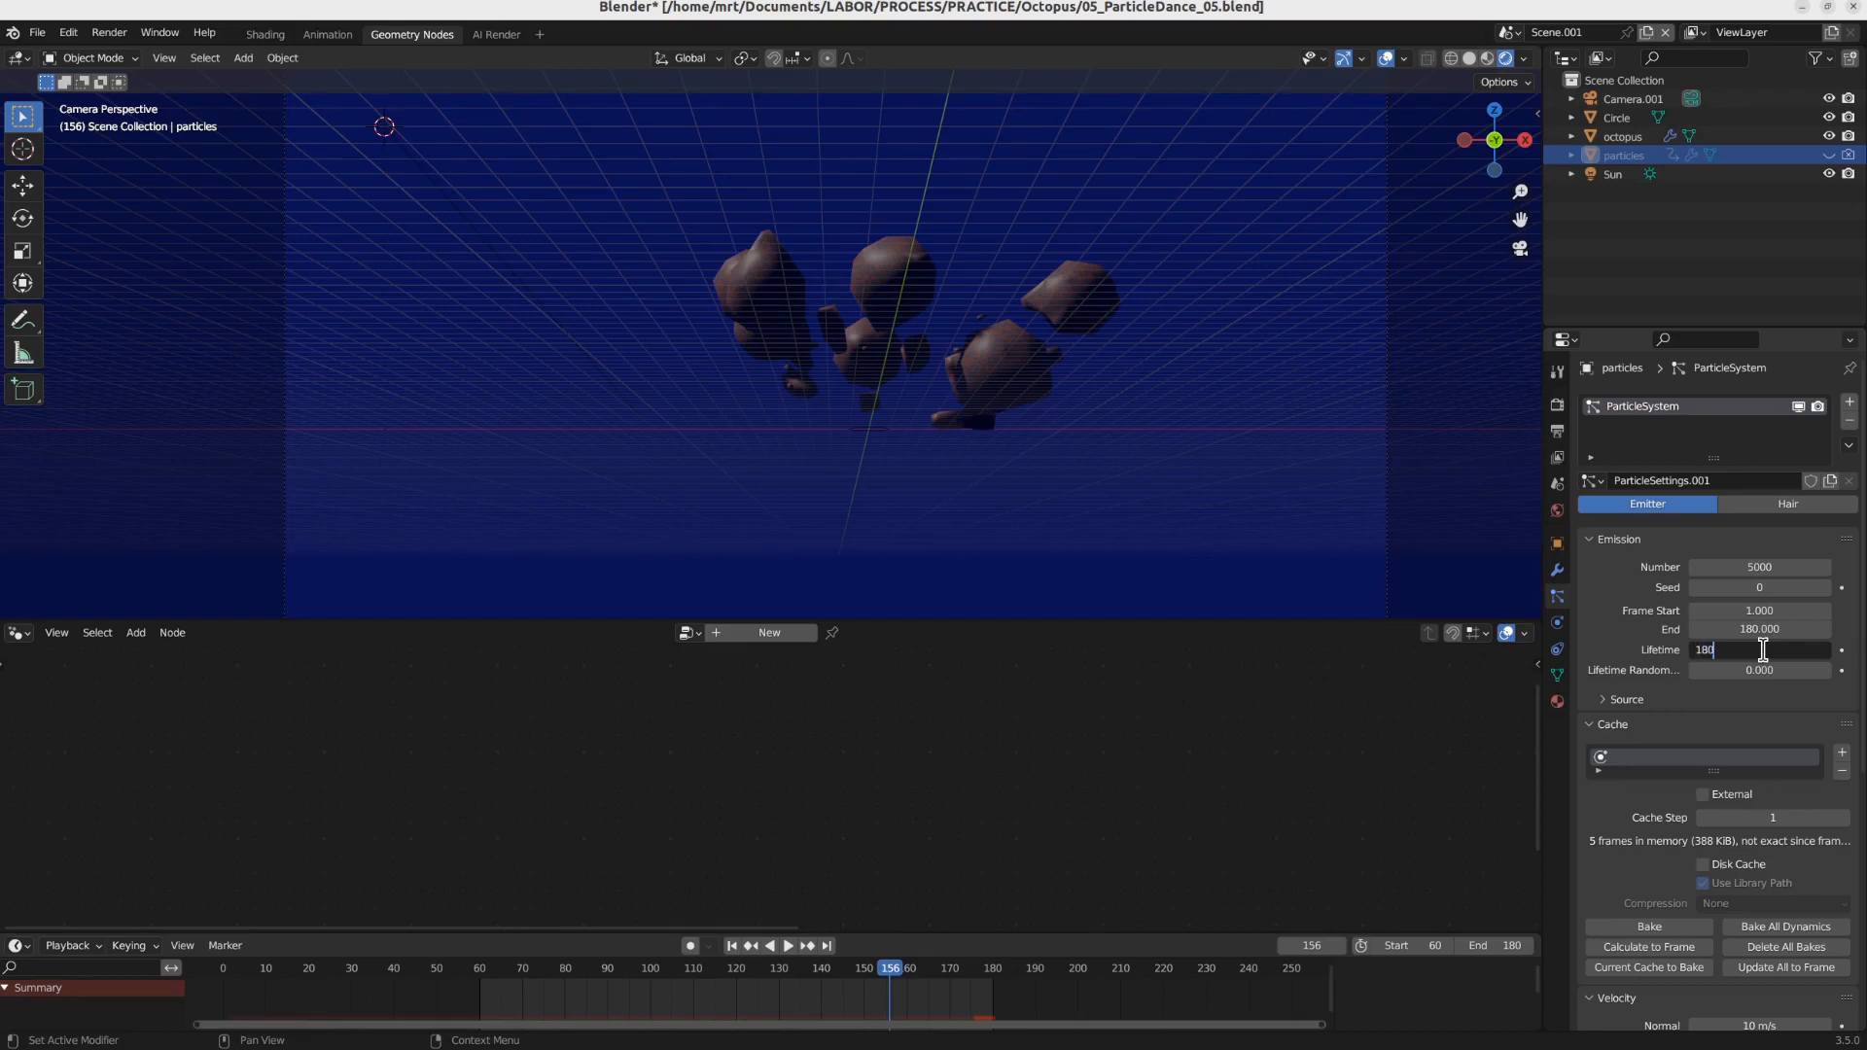
pyautogui.press('Return')
pyautogui.press('space')
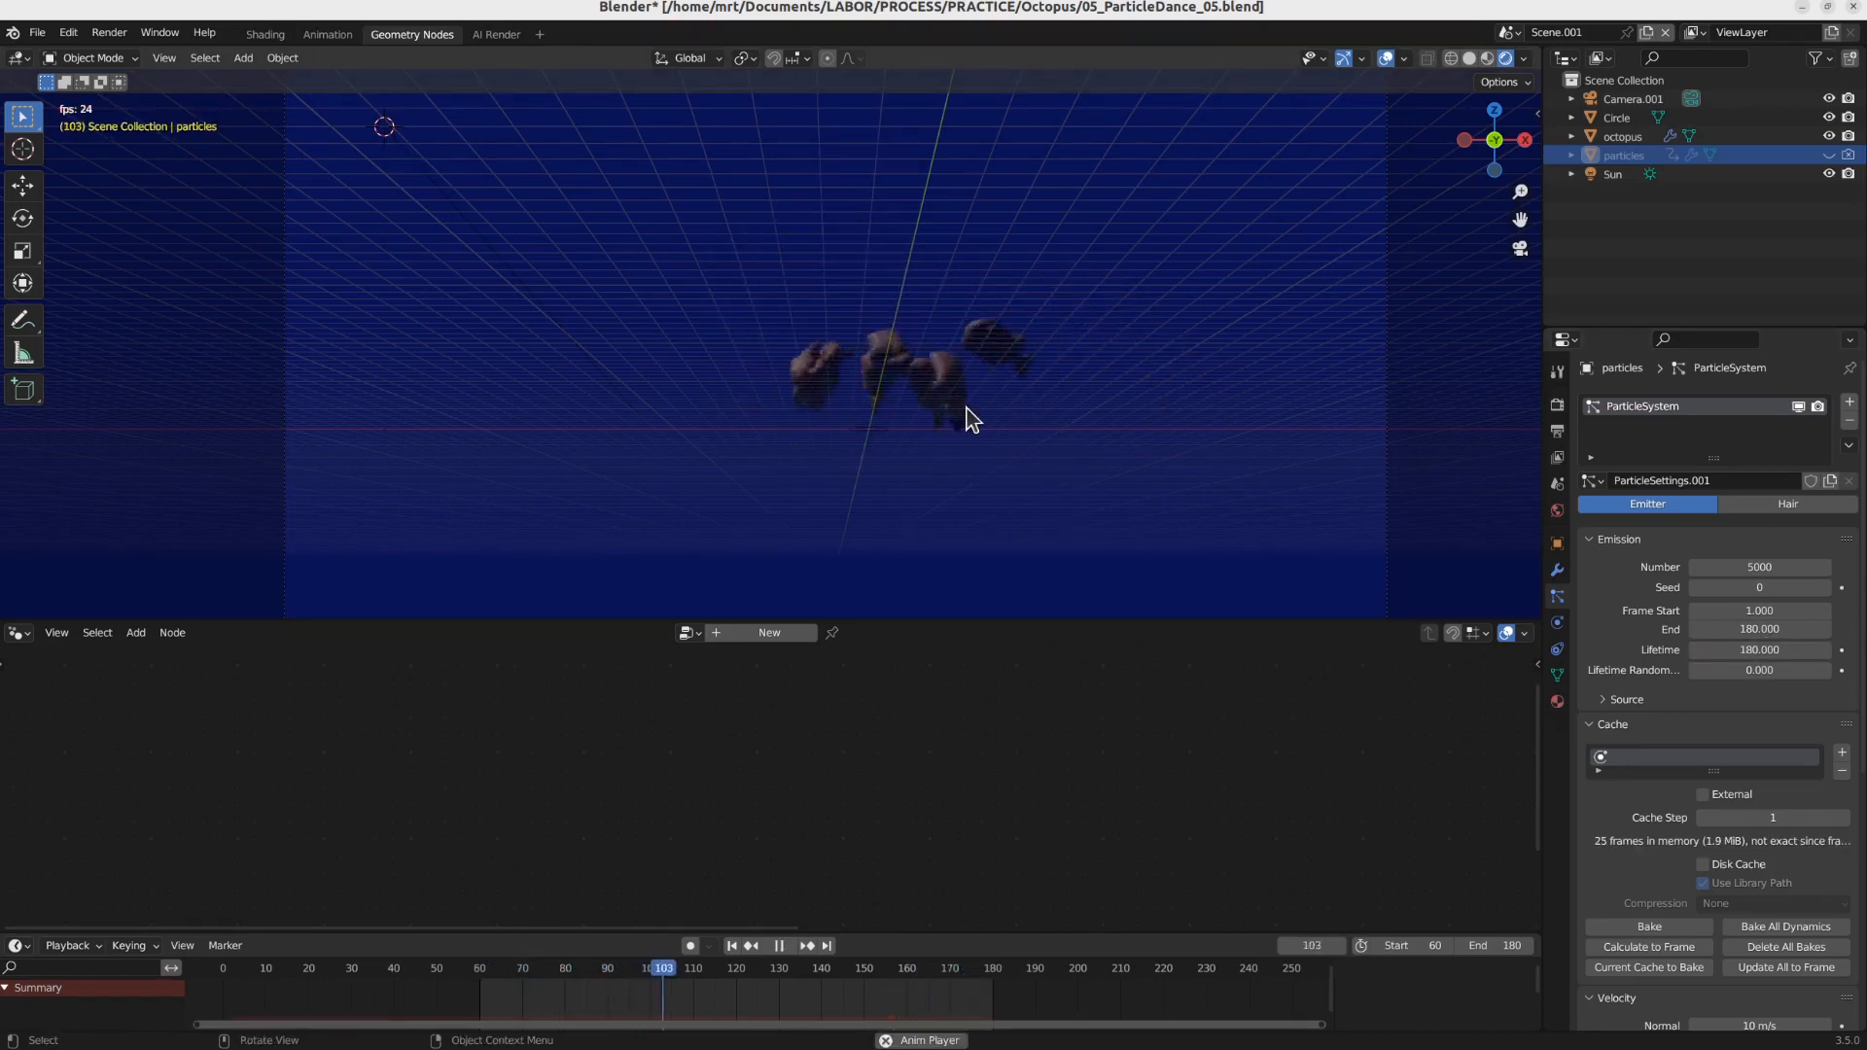
pyautogui.press('space')
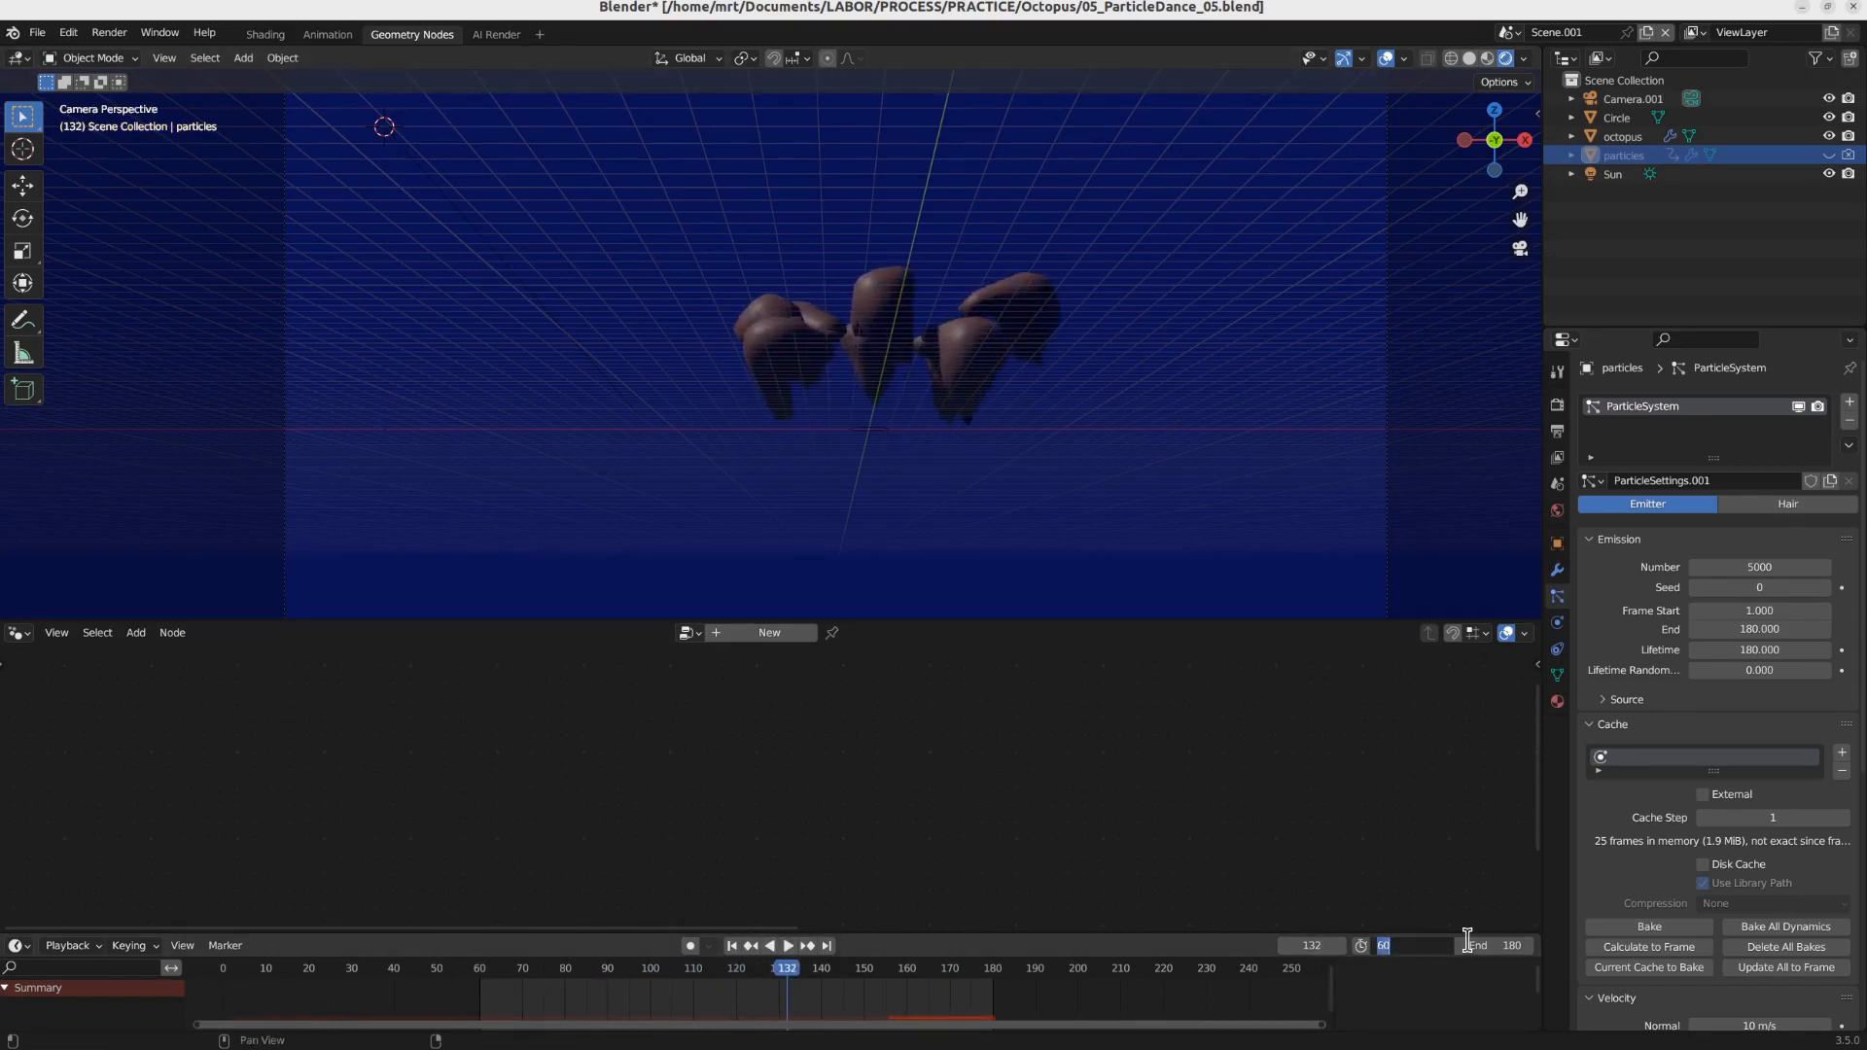
# Step: Set the animation's start frame to 0 and play it to frame 84
pyautogui.write('0')
pyautogui.press('Return')
pyautogui.press('space')
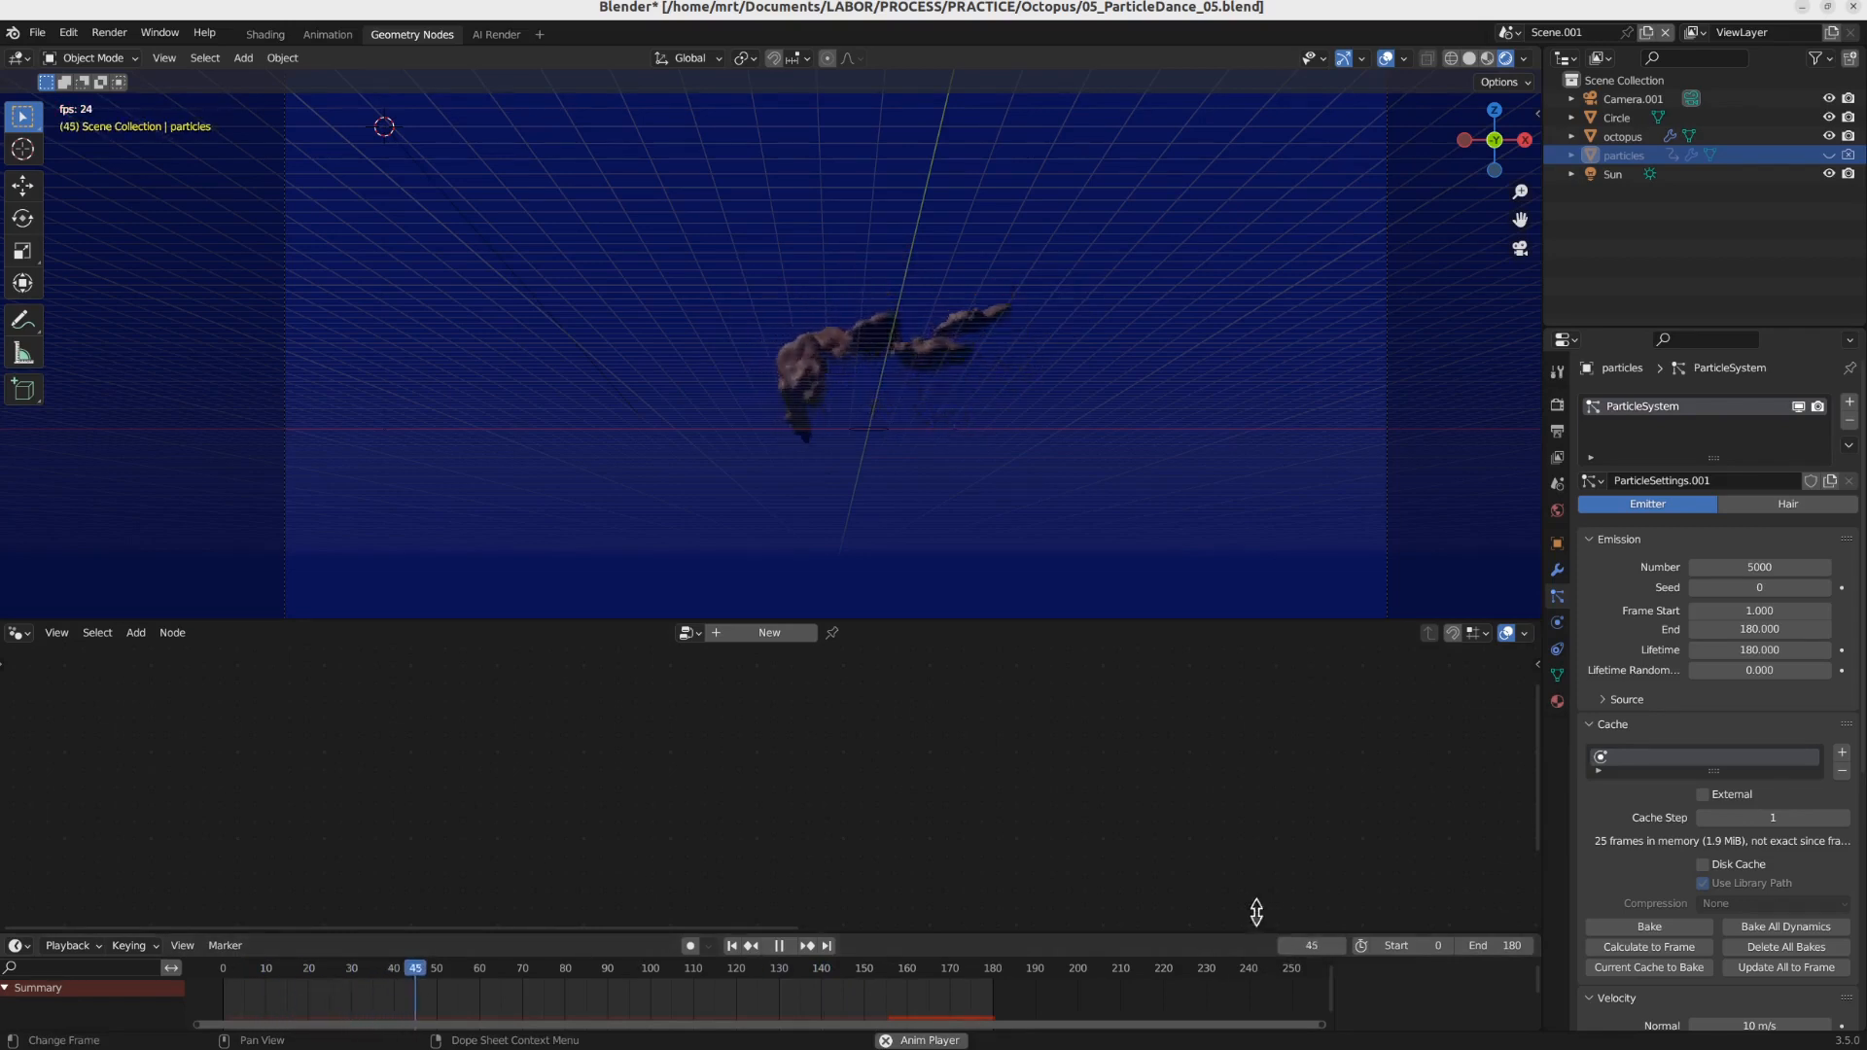
pyautogui.press('space')
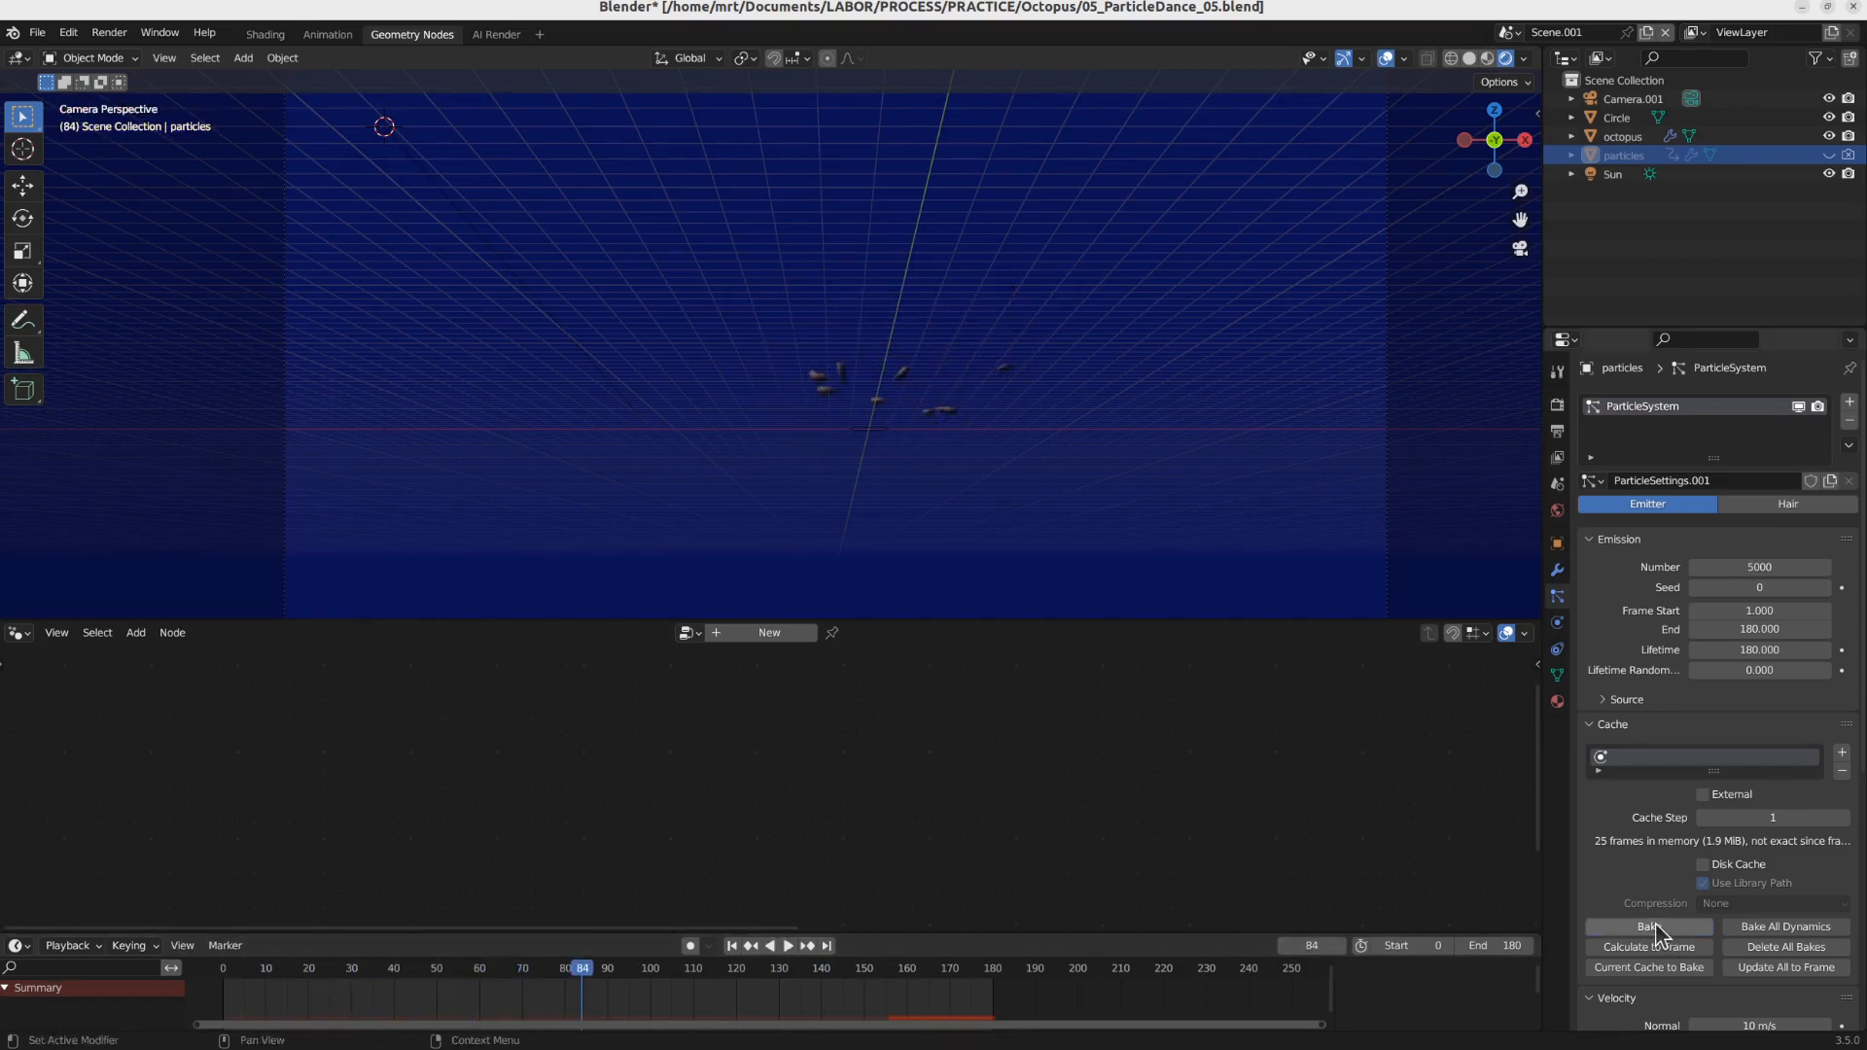
# Step: Bake the particle system's cache and play the early frames, stopping at frame 26
pyautogui.click(1655, 924)
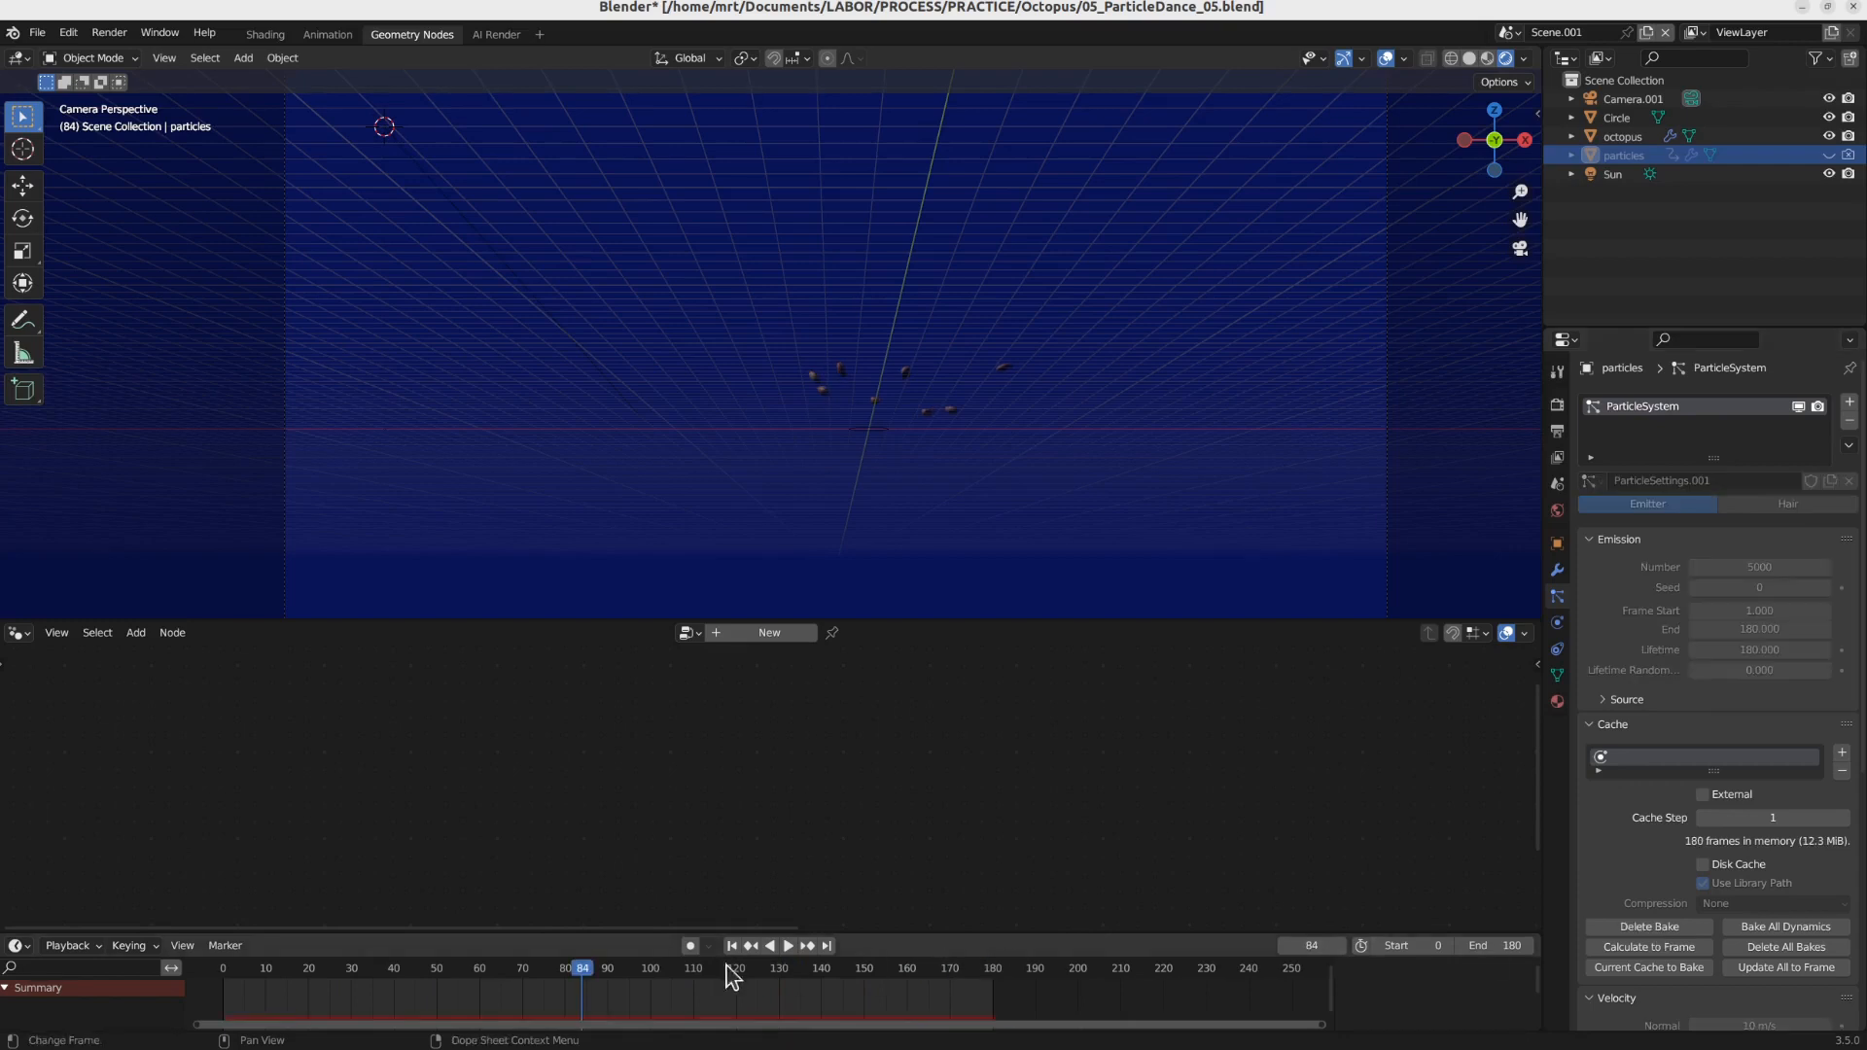
pyautogui.moveTo(399, 972); pyautogui.dragTo(292, 1005)
pyautogui.press('space')
pyautogui.press('space')
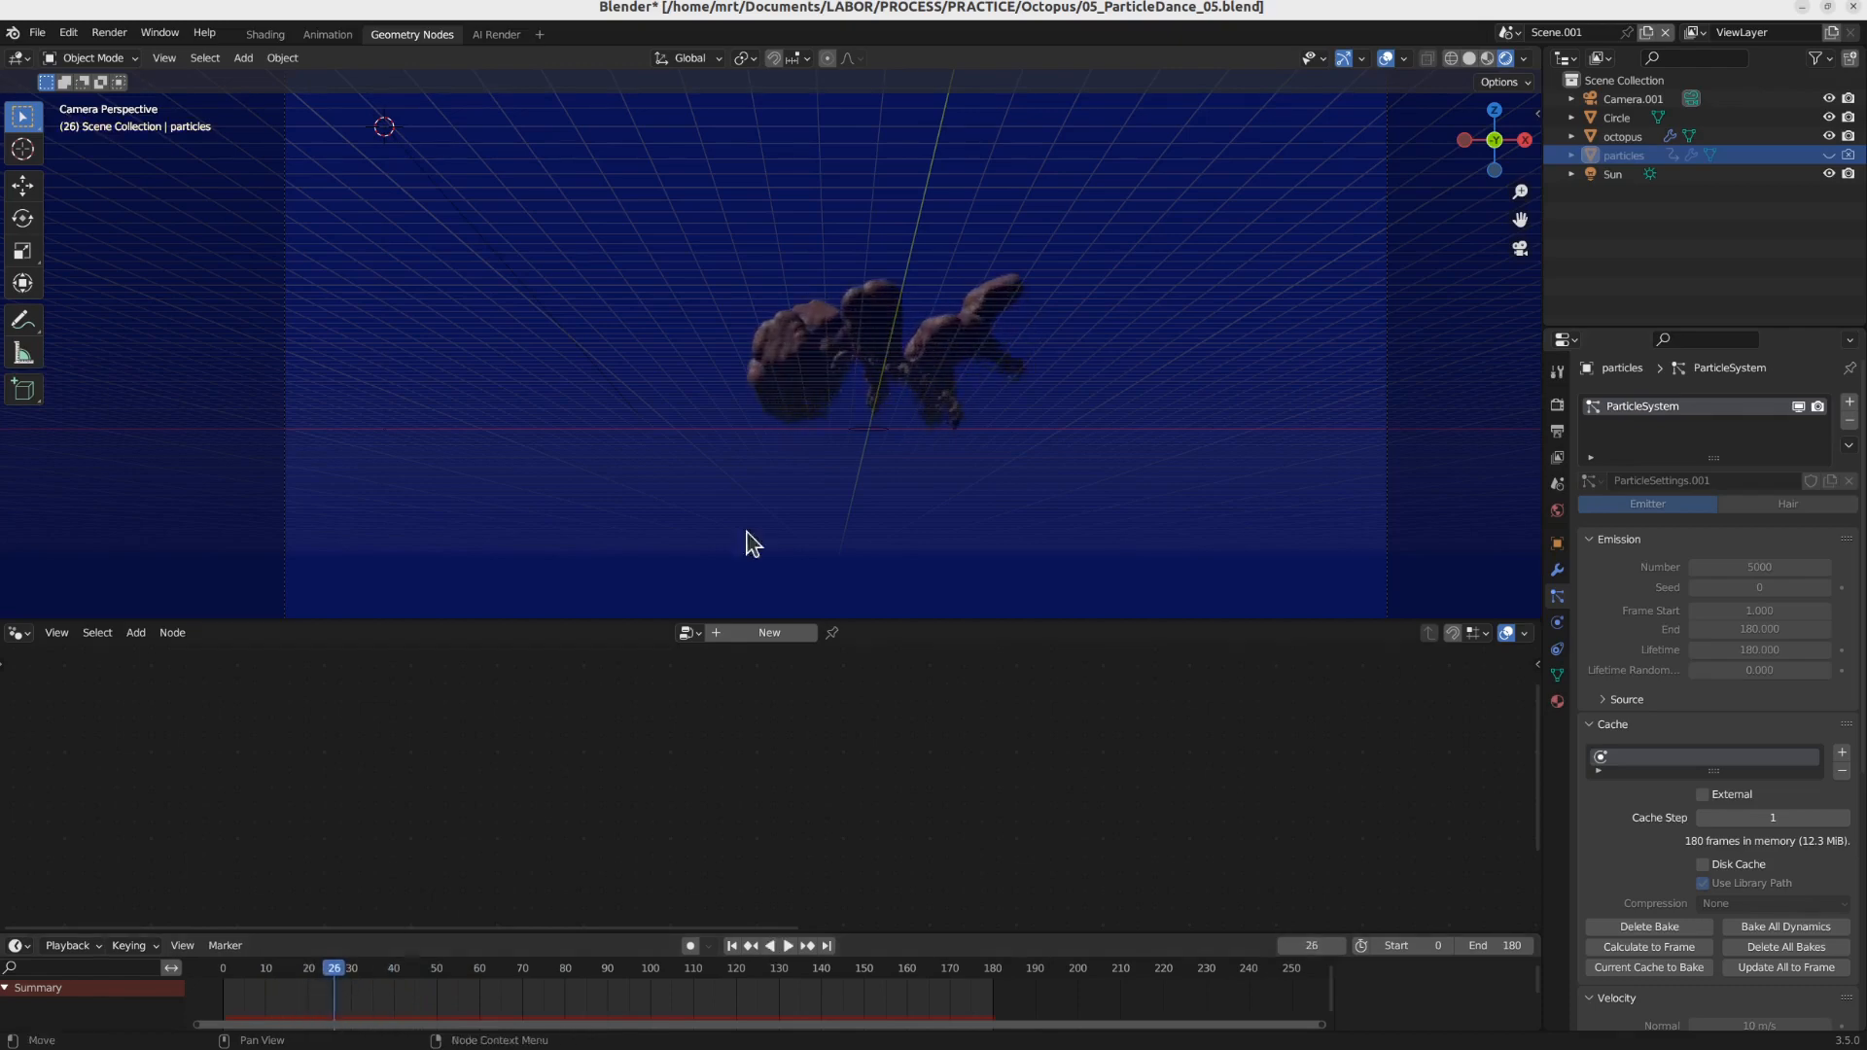
# Step: Play the octopus animation in front orthographic view and stop it at frame 128
pyautogui.press('KP_1')
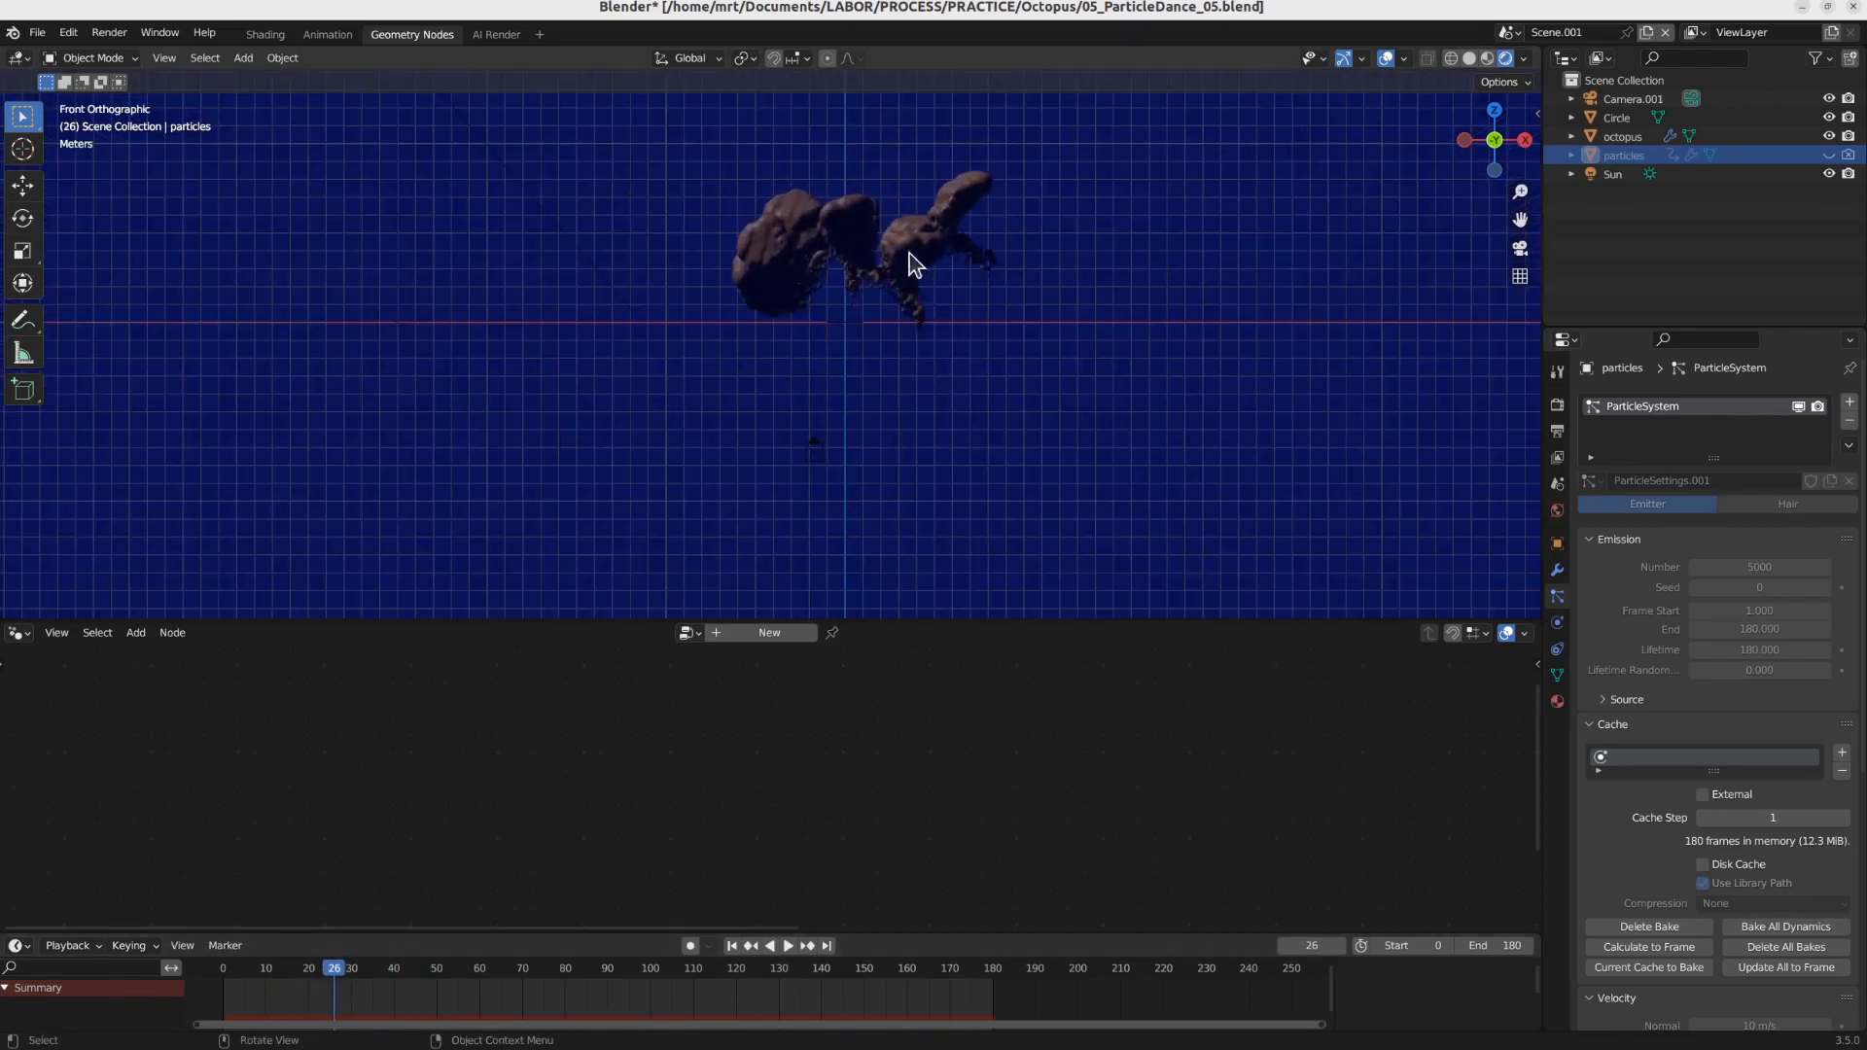
pyautogui.keyDown('shift'); pyautogui.moveTo(909, 254); pyautogui.dragTo(910, 298, button='middle'); pyautogui.keyUp('shift')
pyautogui.press('space')
pyautogui.scroll(4, 862, 315)
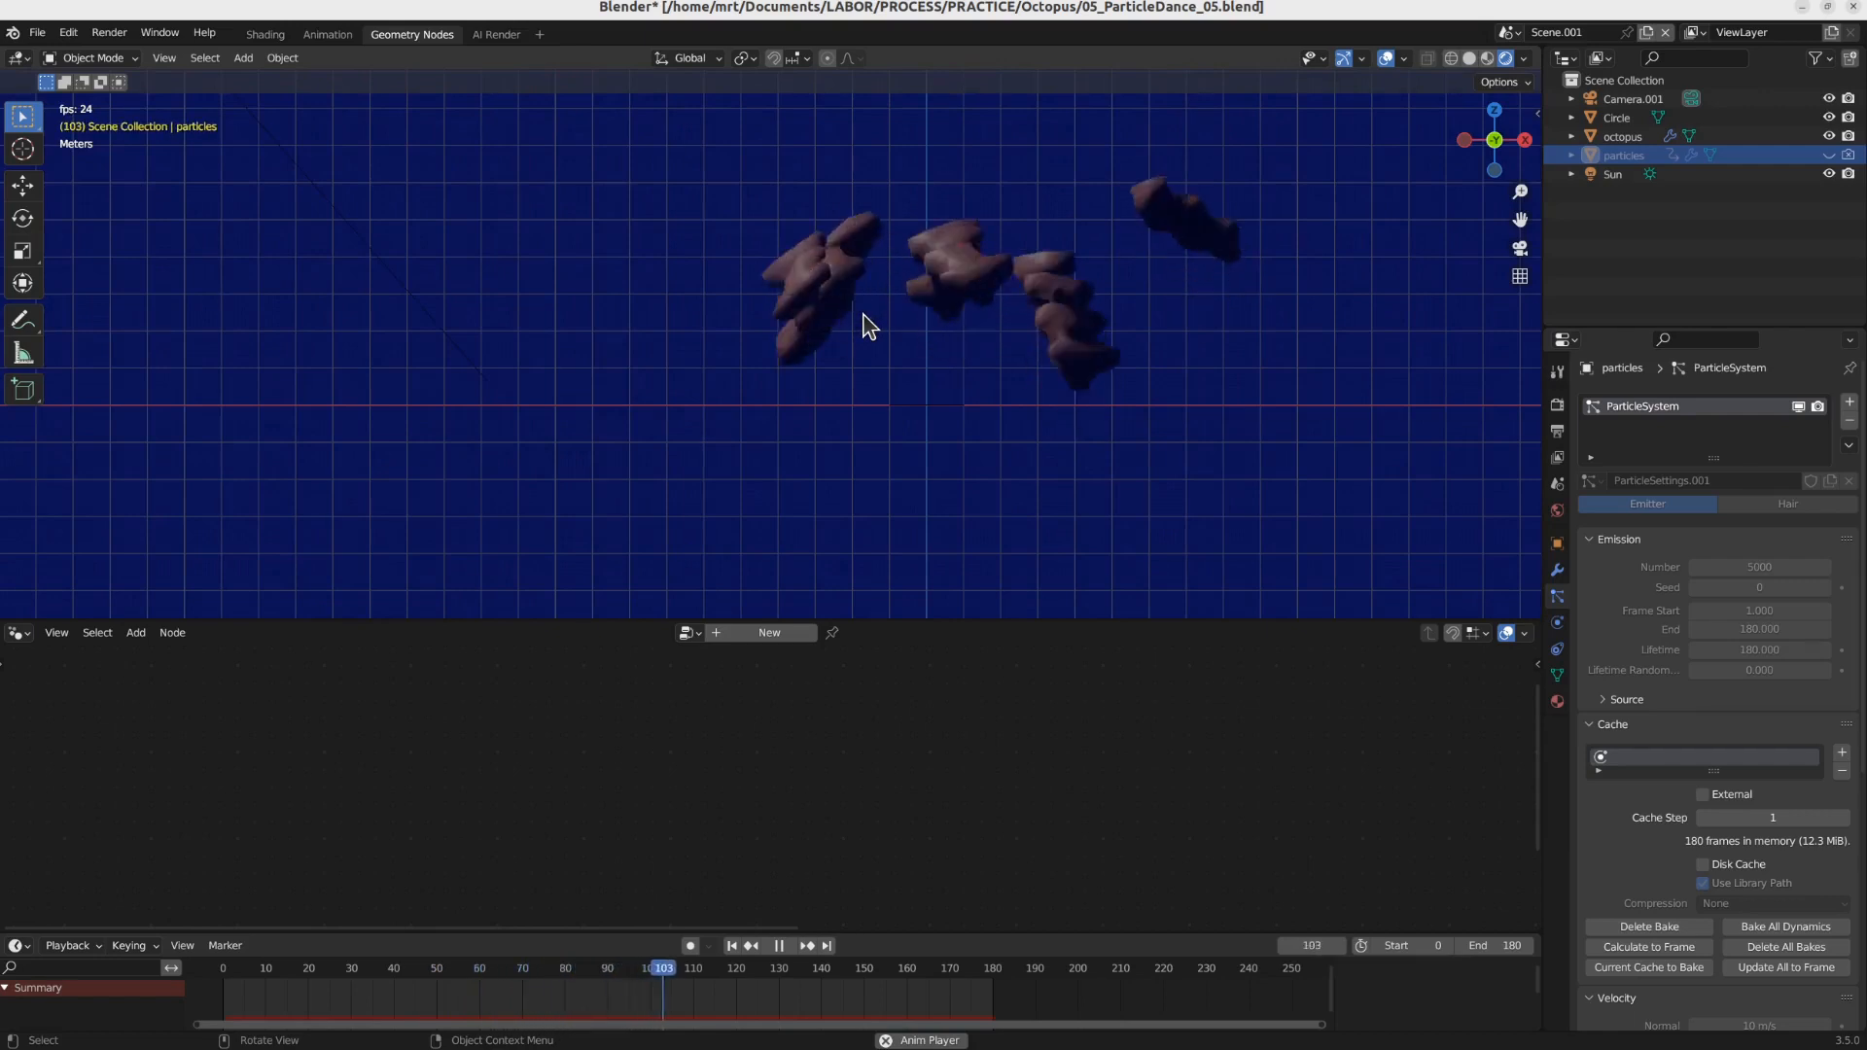
pyautogui.press('space')
# Step: Delete the particle bake and rebake the cache with a Normal velocity of 2 m/s
pyautogui.click(1636, 927)
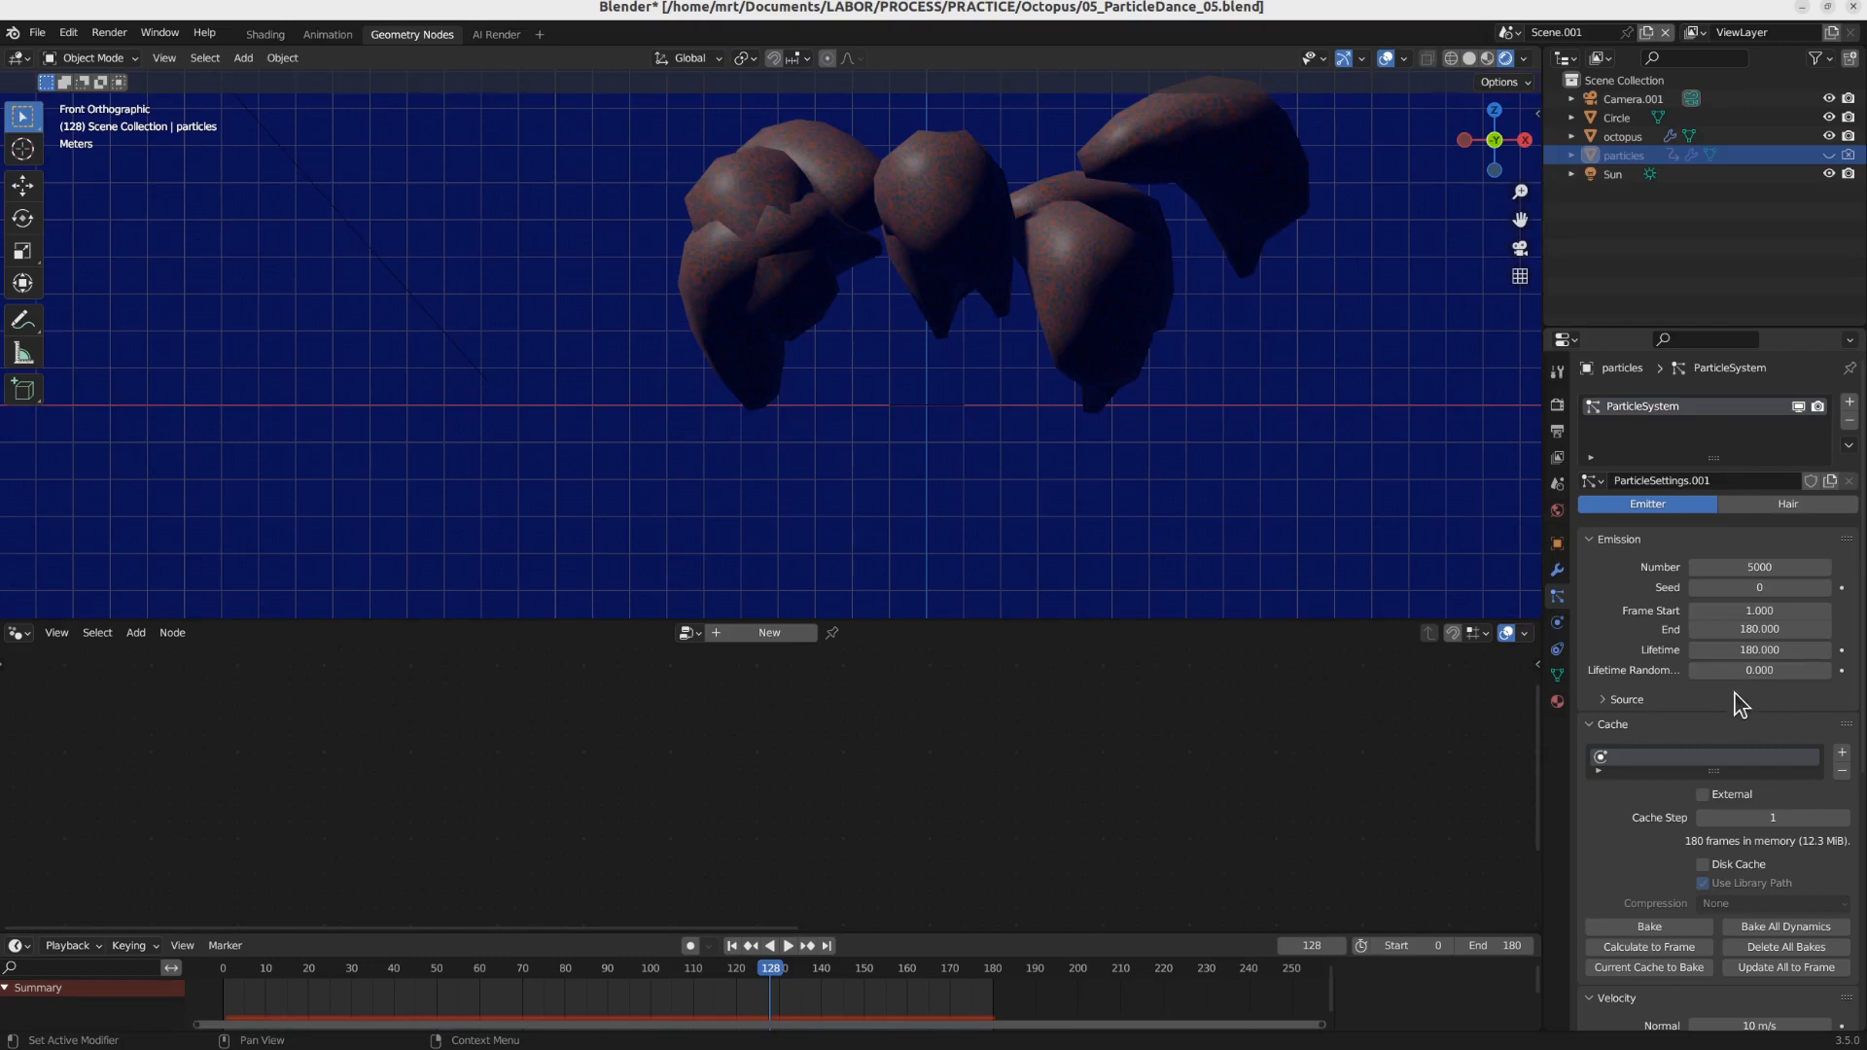
pyautogui.click(1626, 702)
pyautogui.click(1626, 706)
pyautogui.scroll(-5, 1685, 839)
pyautogui.click(1768, 785)
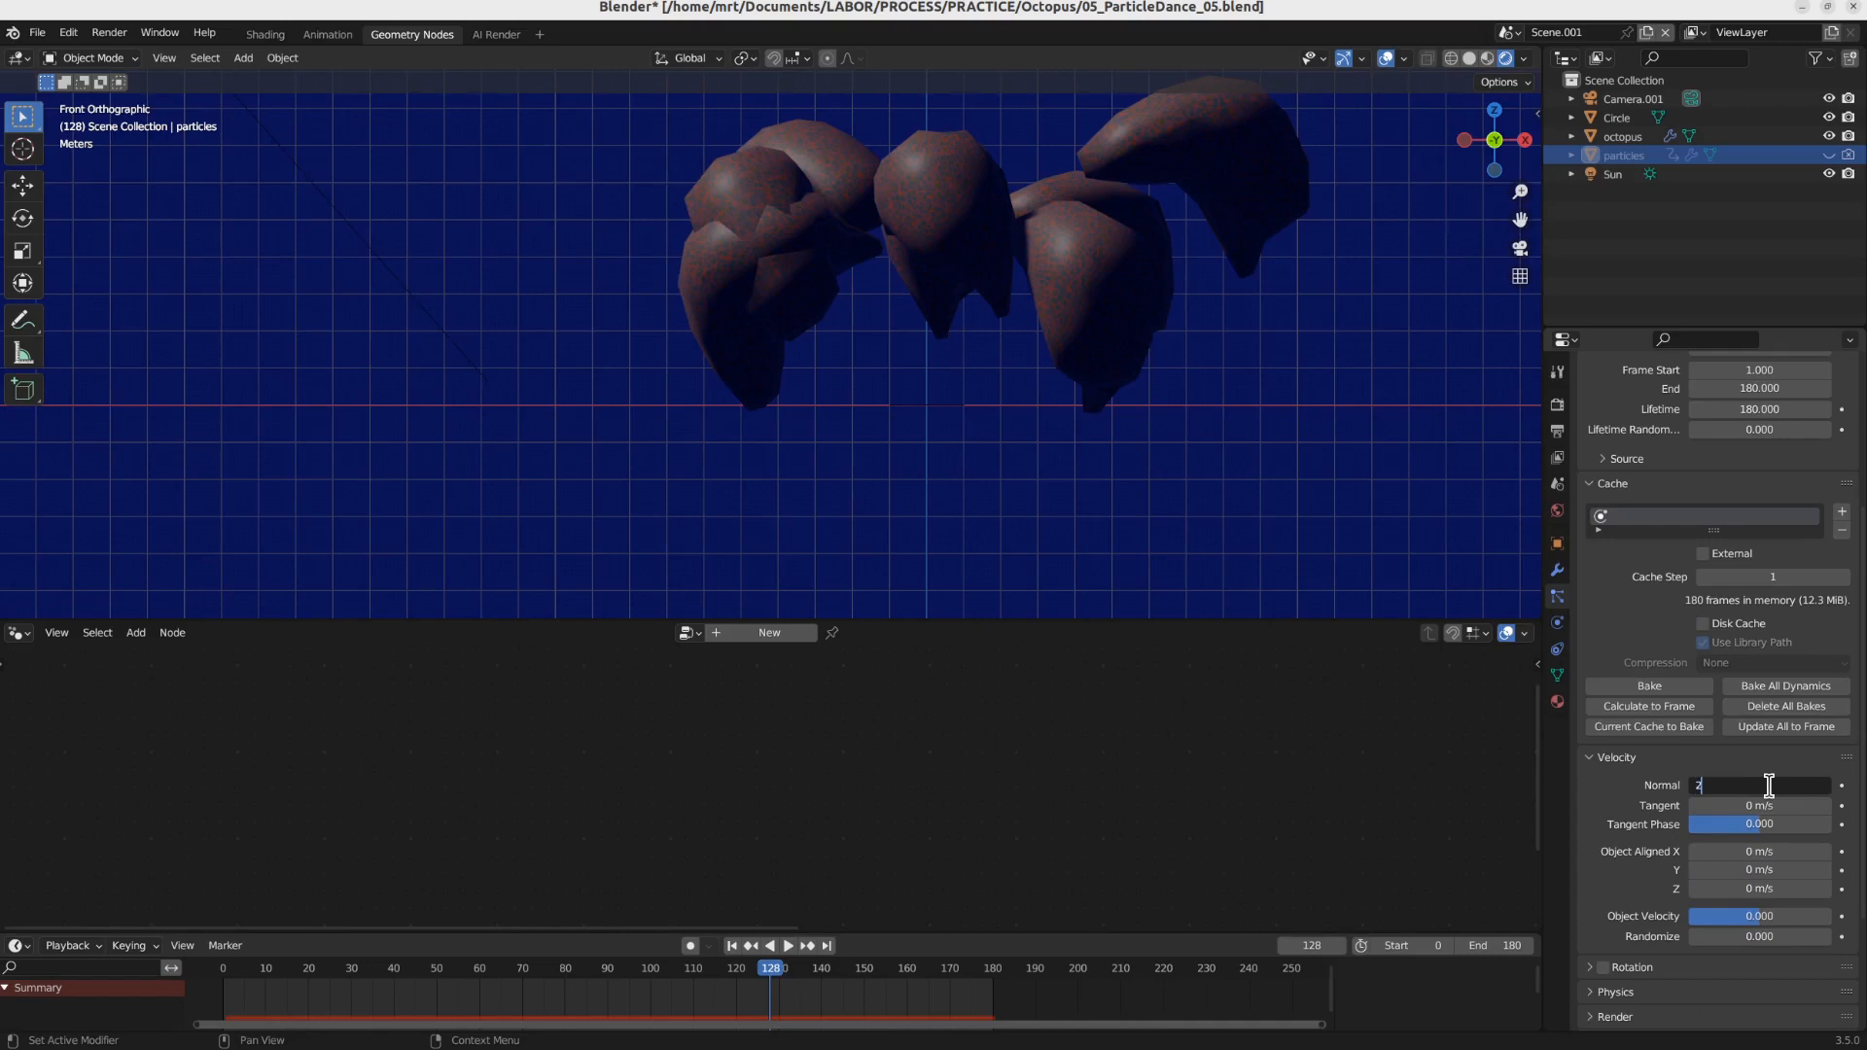
pyautogui.press('Return')
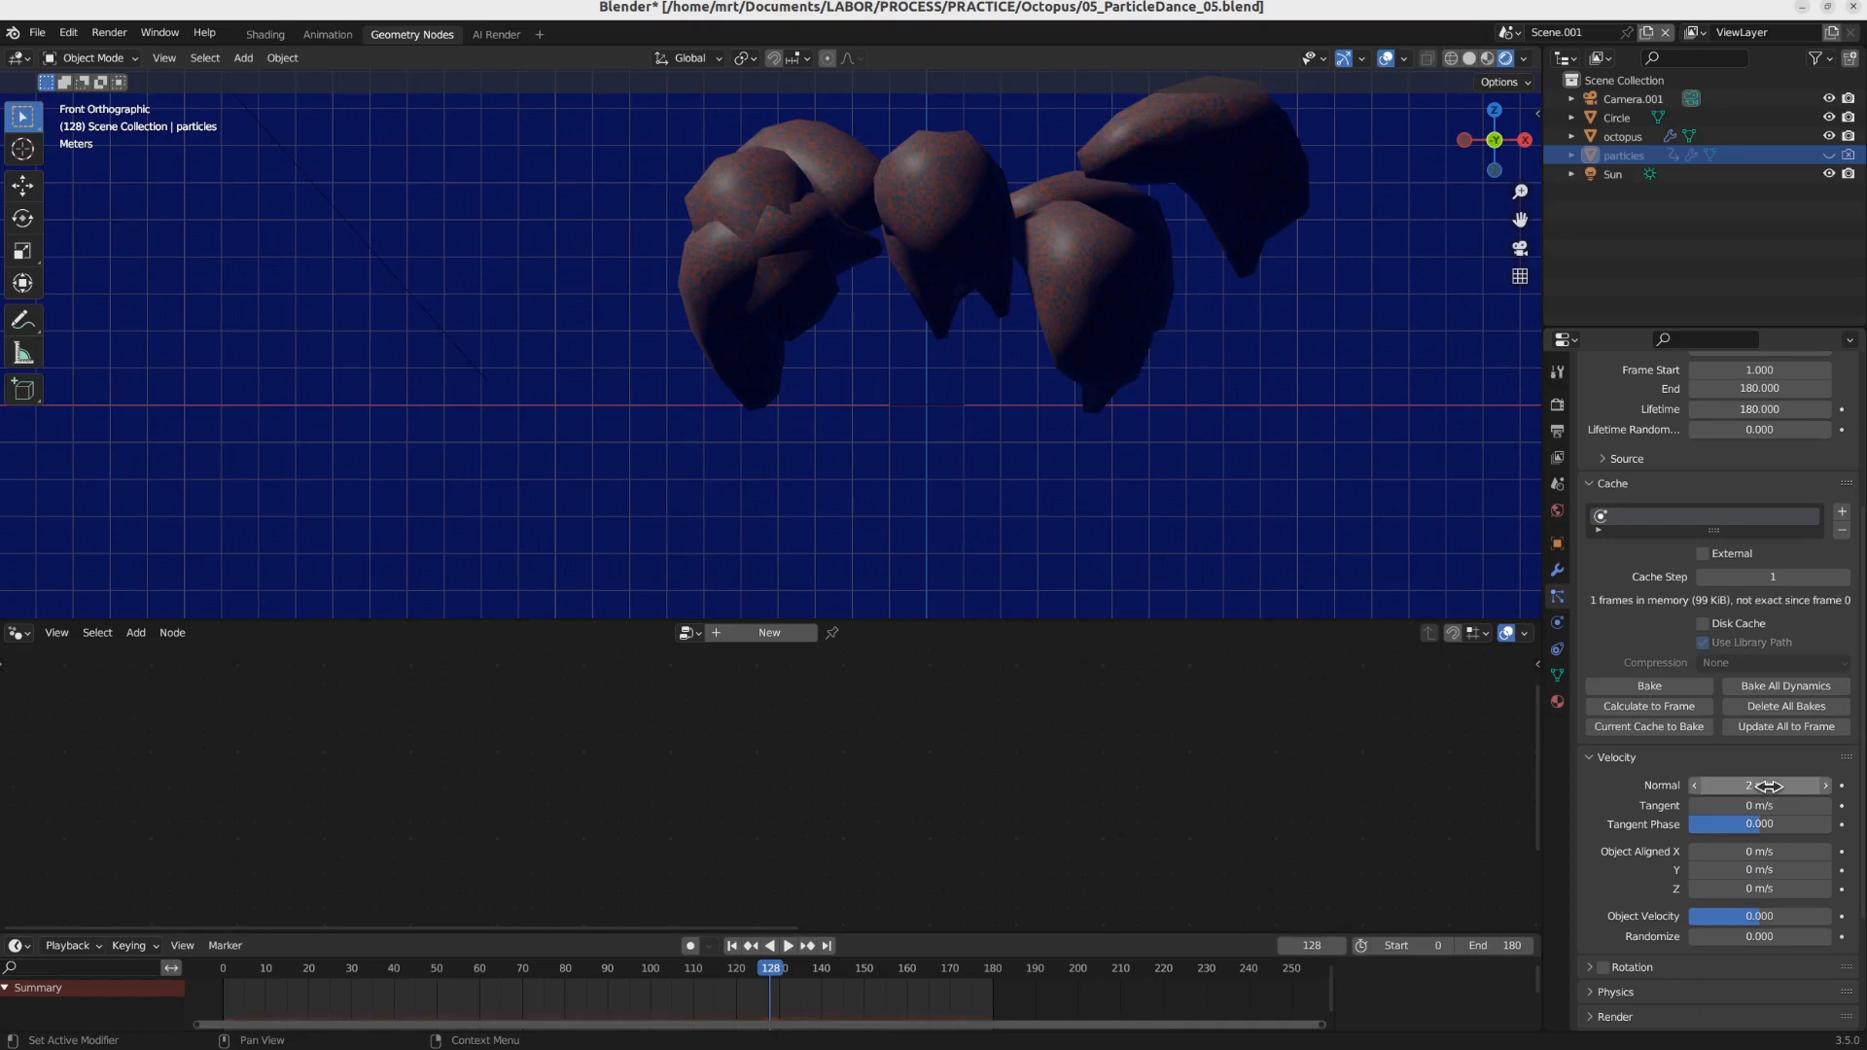
pyautogui.click(1650, 687)
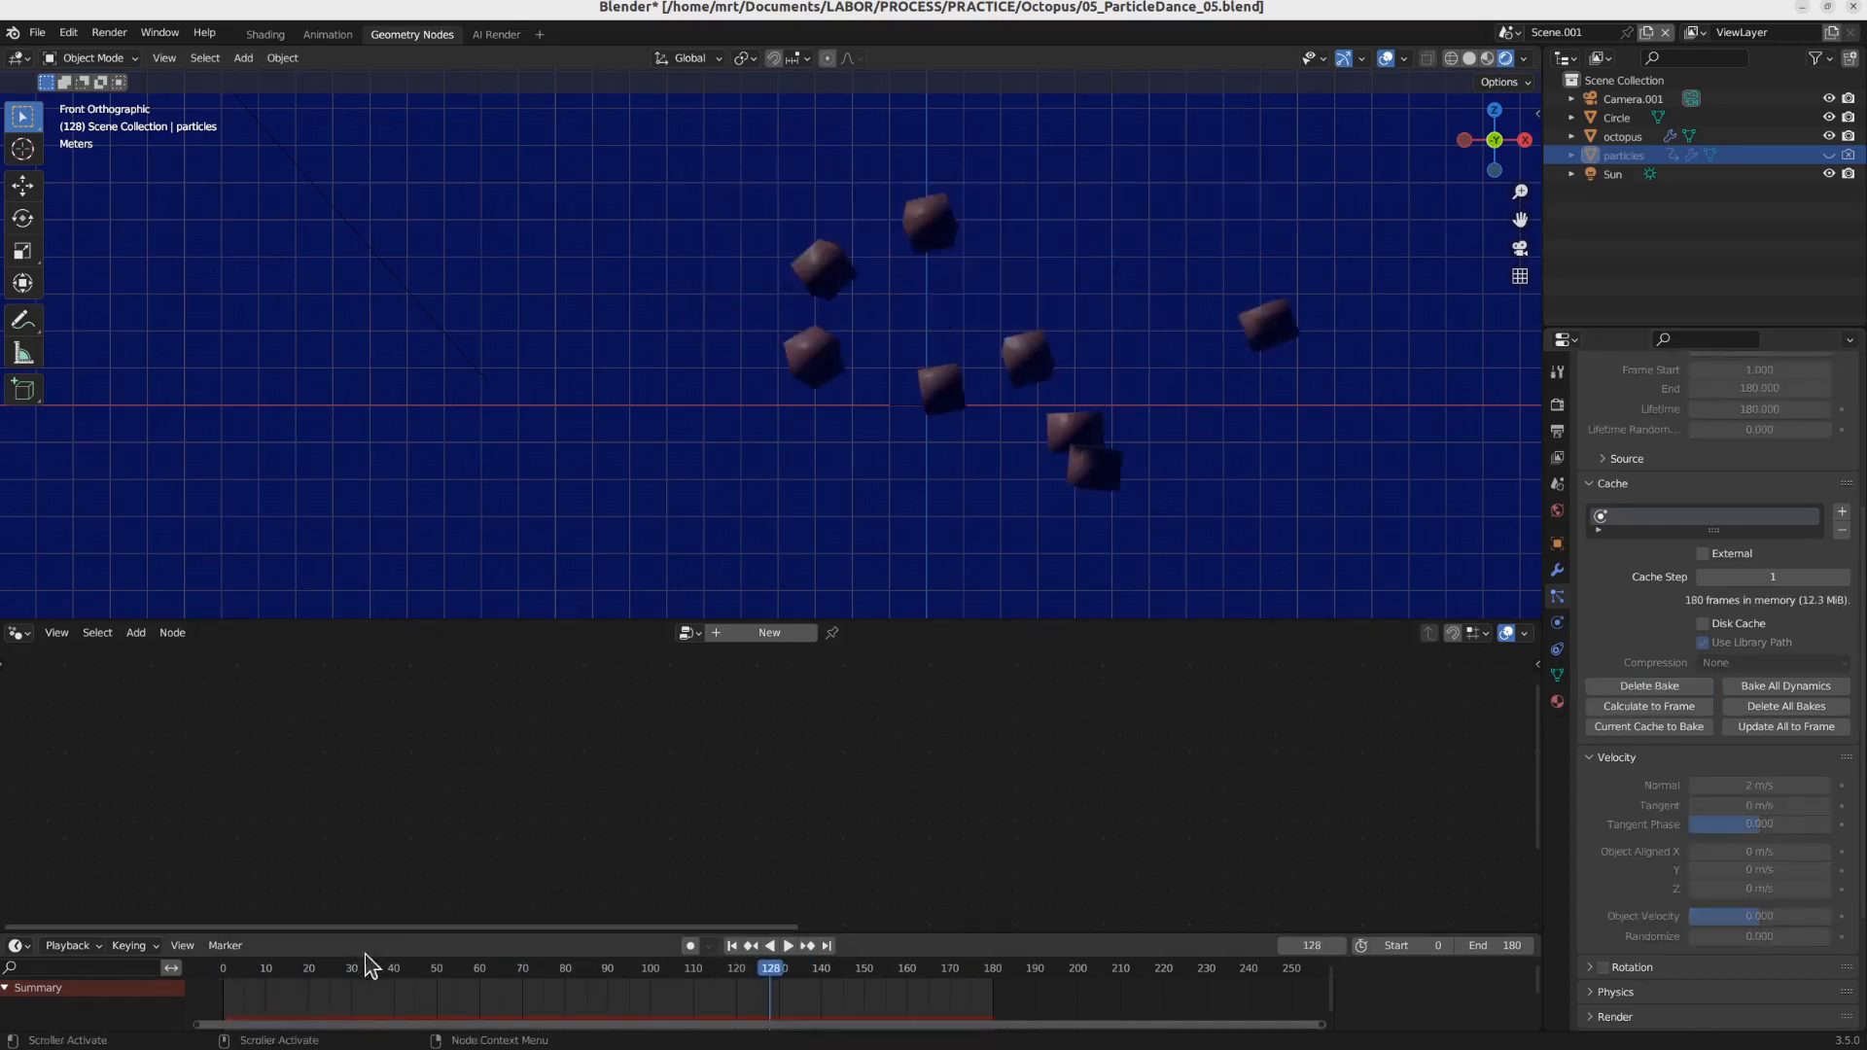
# Step: Unhide the particles object in the viewport at frame 21 and play the animation to frame 138
pyautogui.moveTo(240, 971); pyautogui.dragTo(320, 1002)
pyautogui.click(1828, 154)
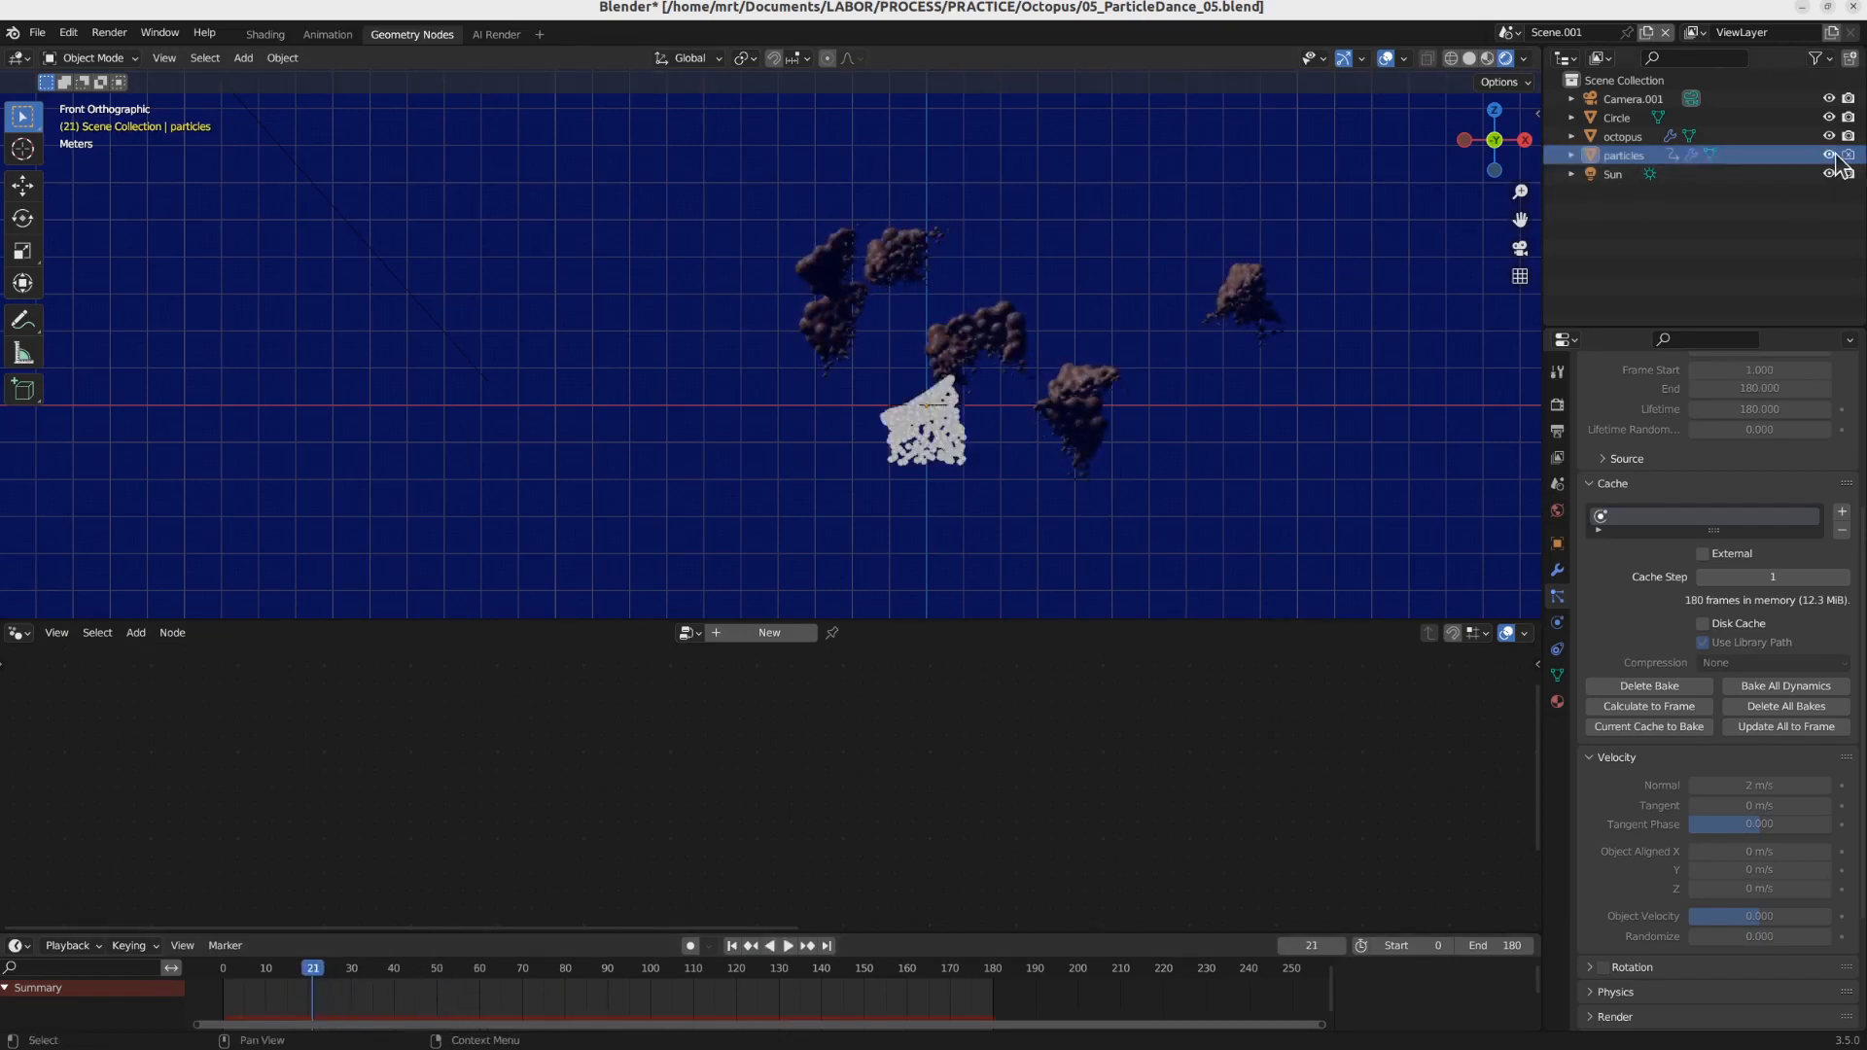
pyautogui.press('space')
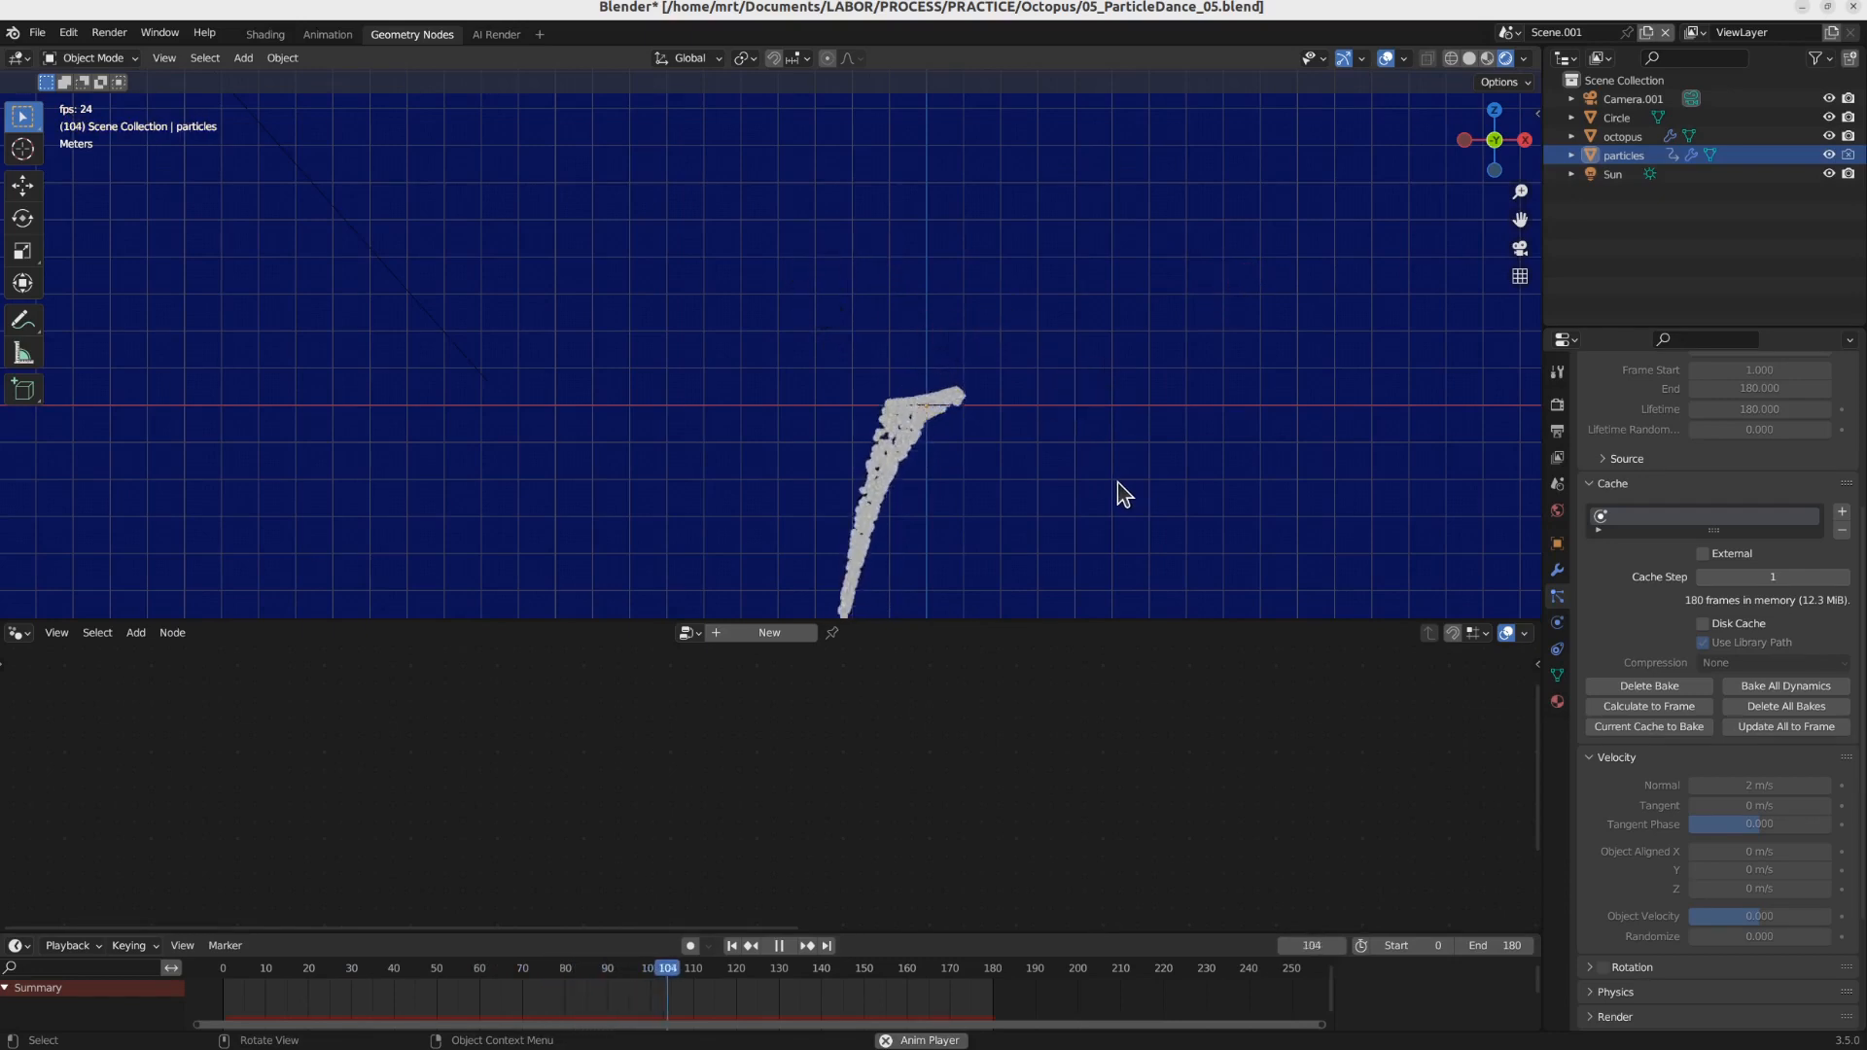
pyautogui.press('space')
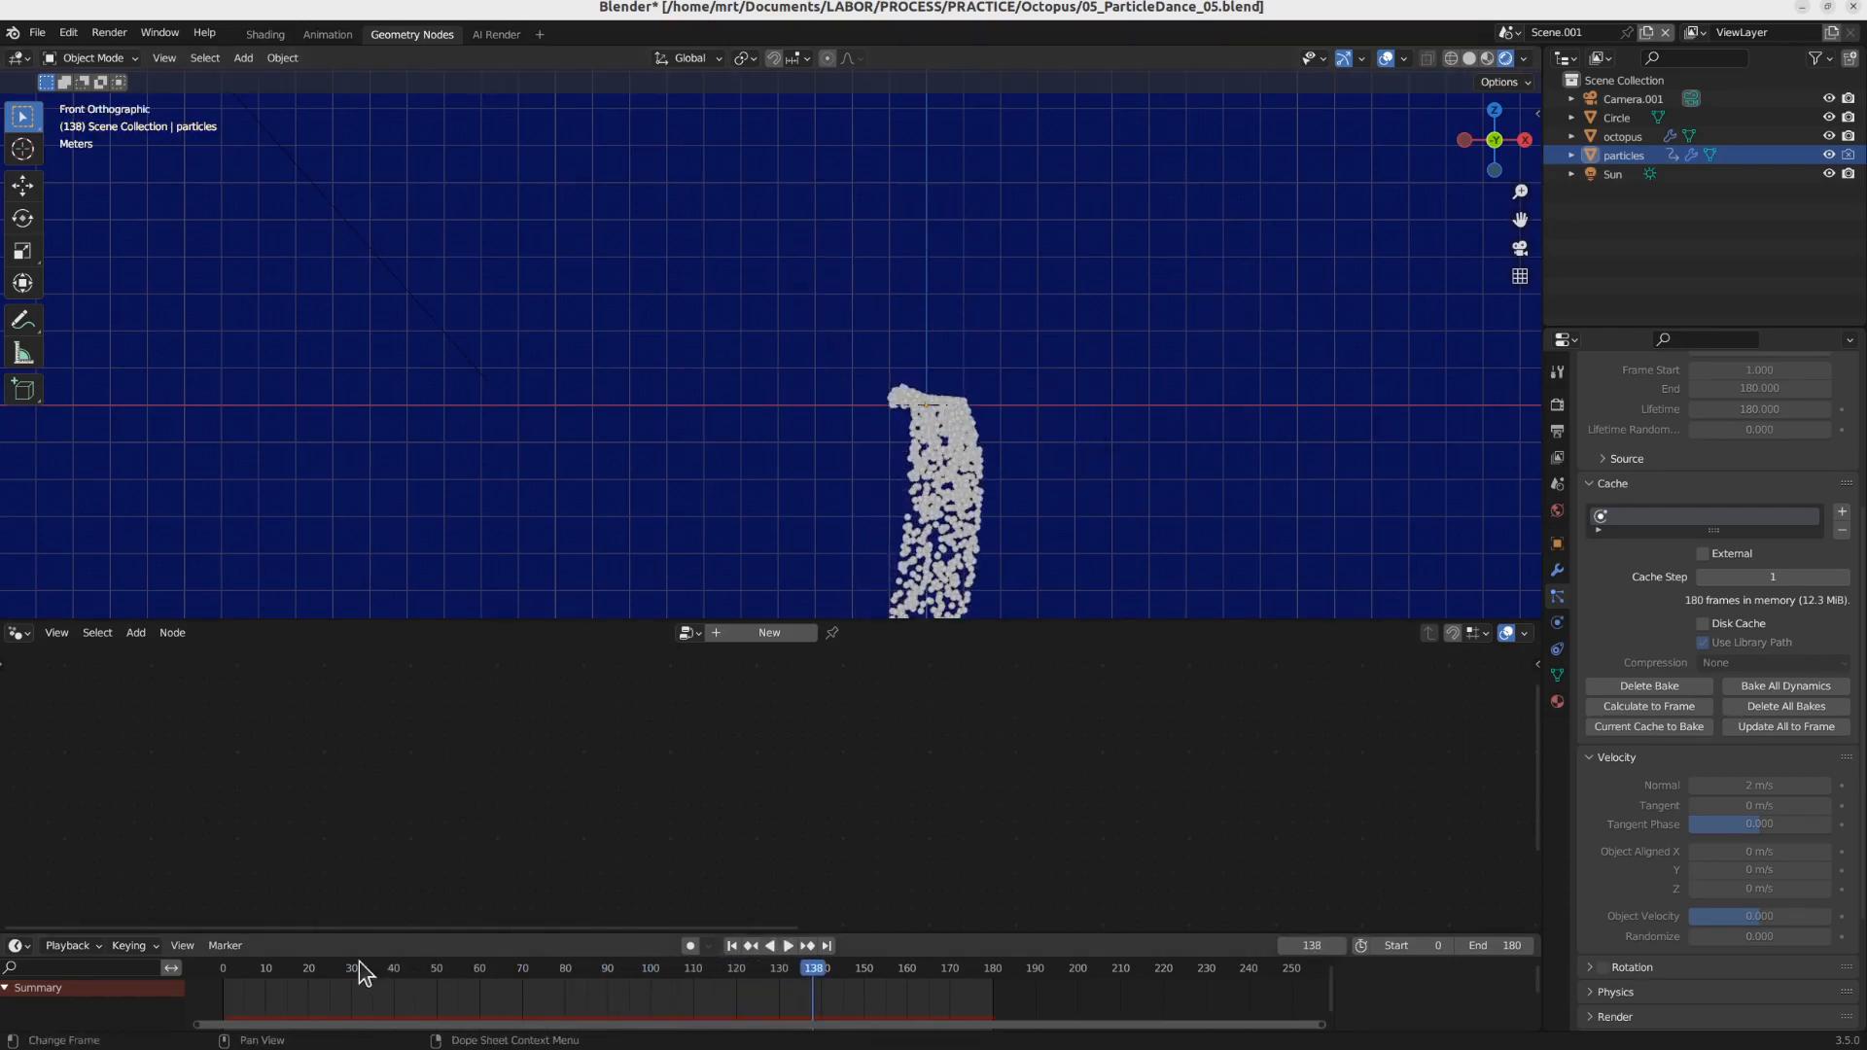
# Step: Scrub the particle animation from frame 4 to frame 110 and return to frame 91
pyautogui.click(244, 966)
pyautogui.press('space')
pyautogui.click(238, 968)
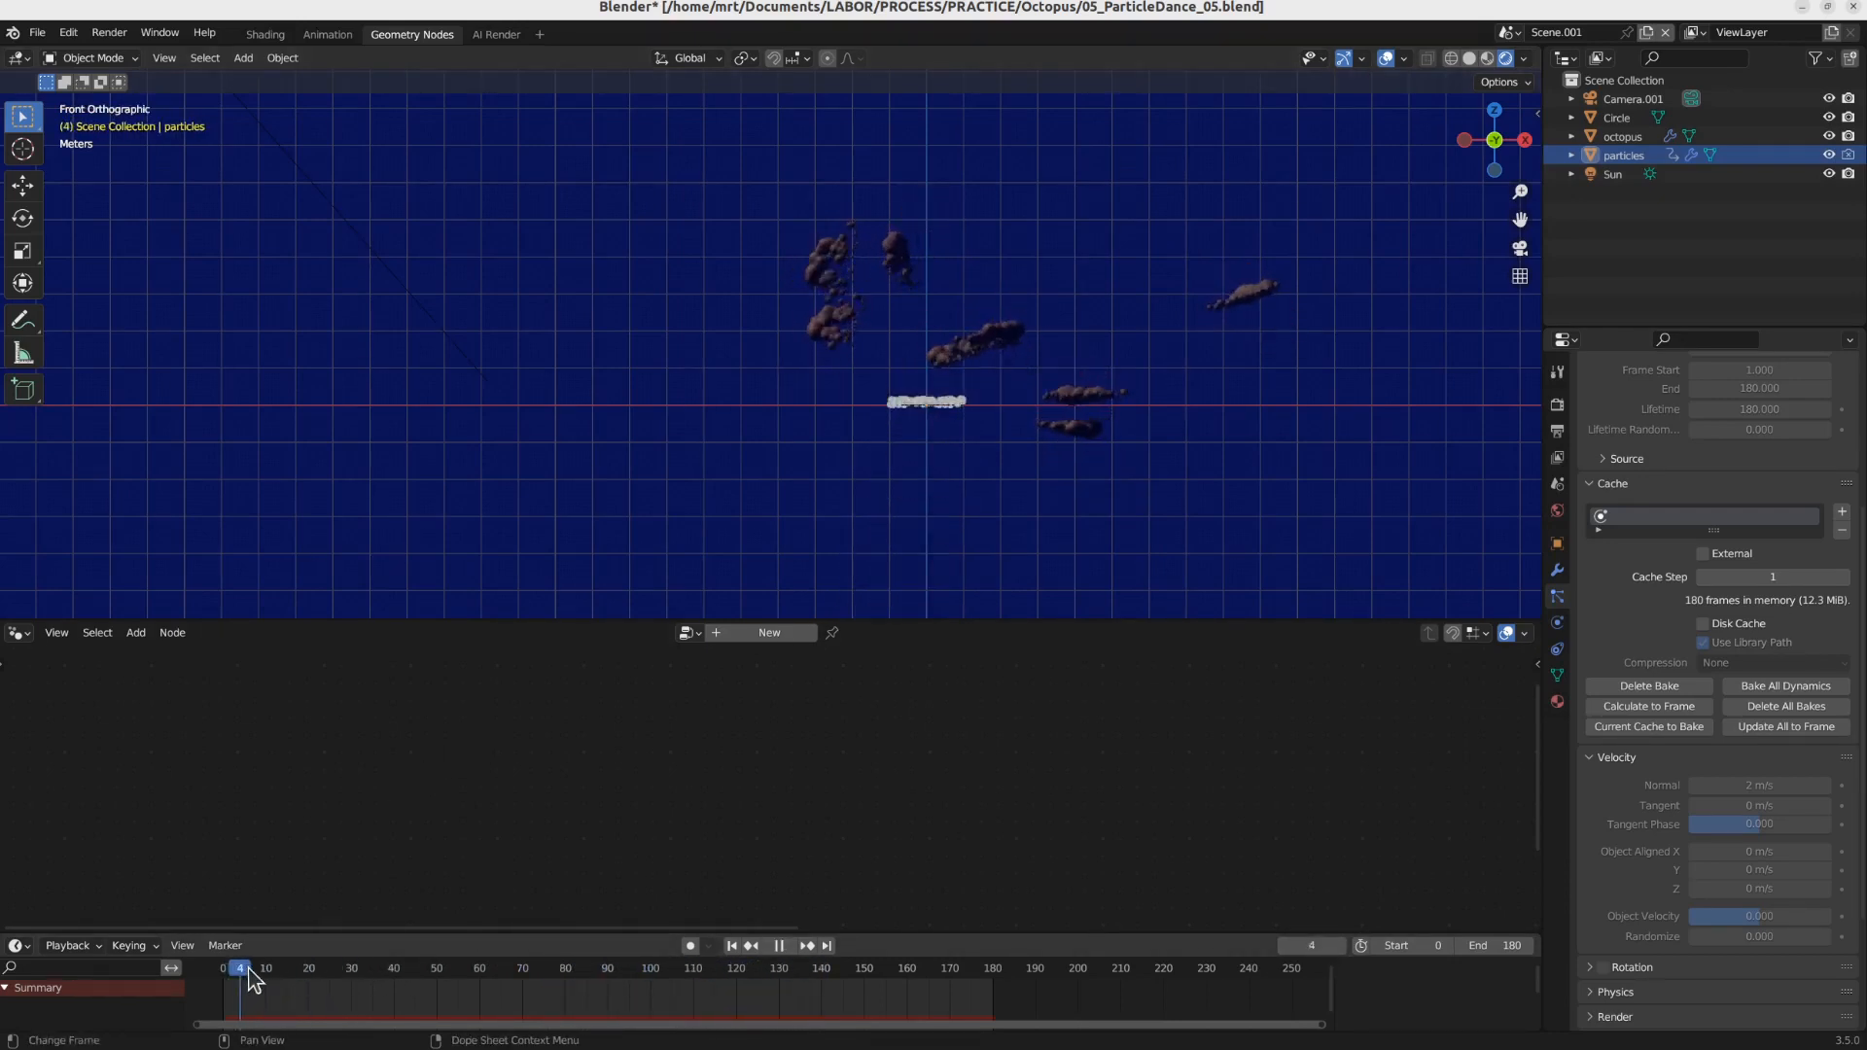
pyautogui.moveTo(336, 968); pyautogui.dragTo(692, 976)
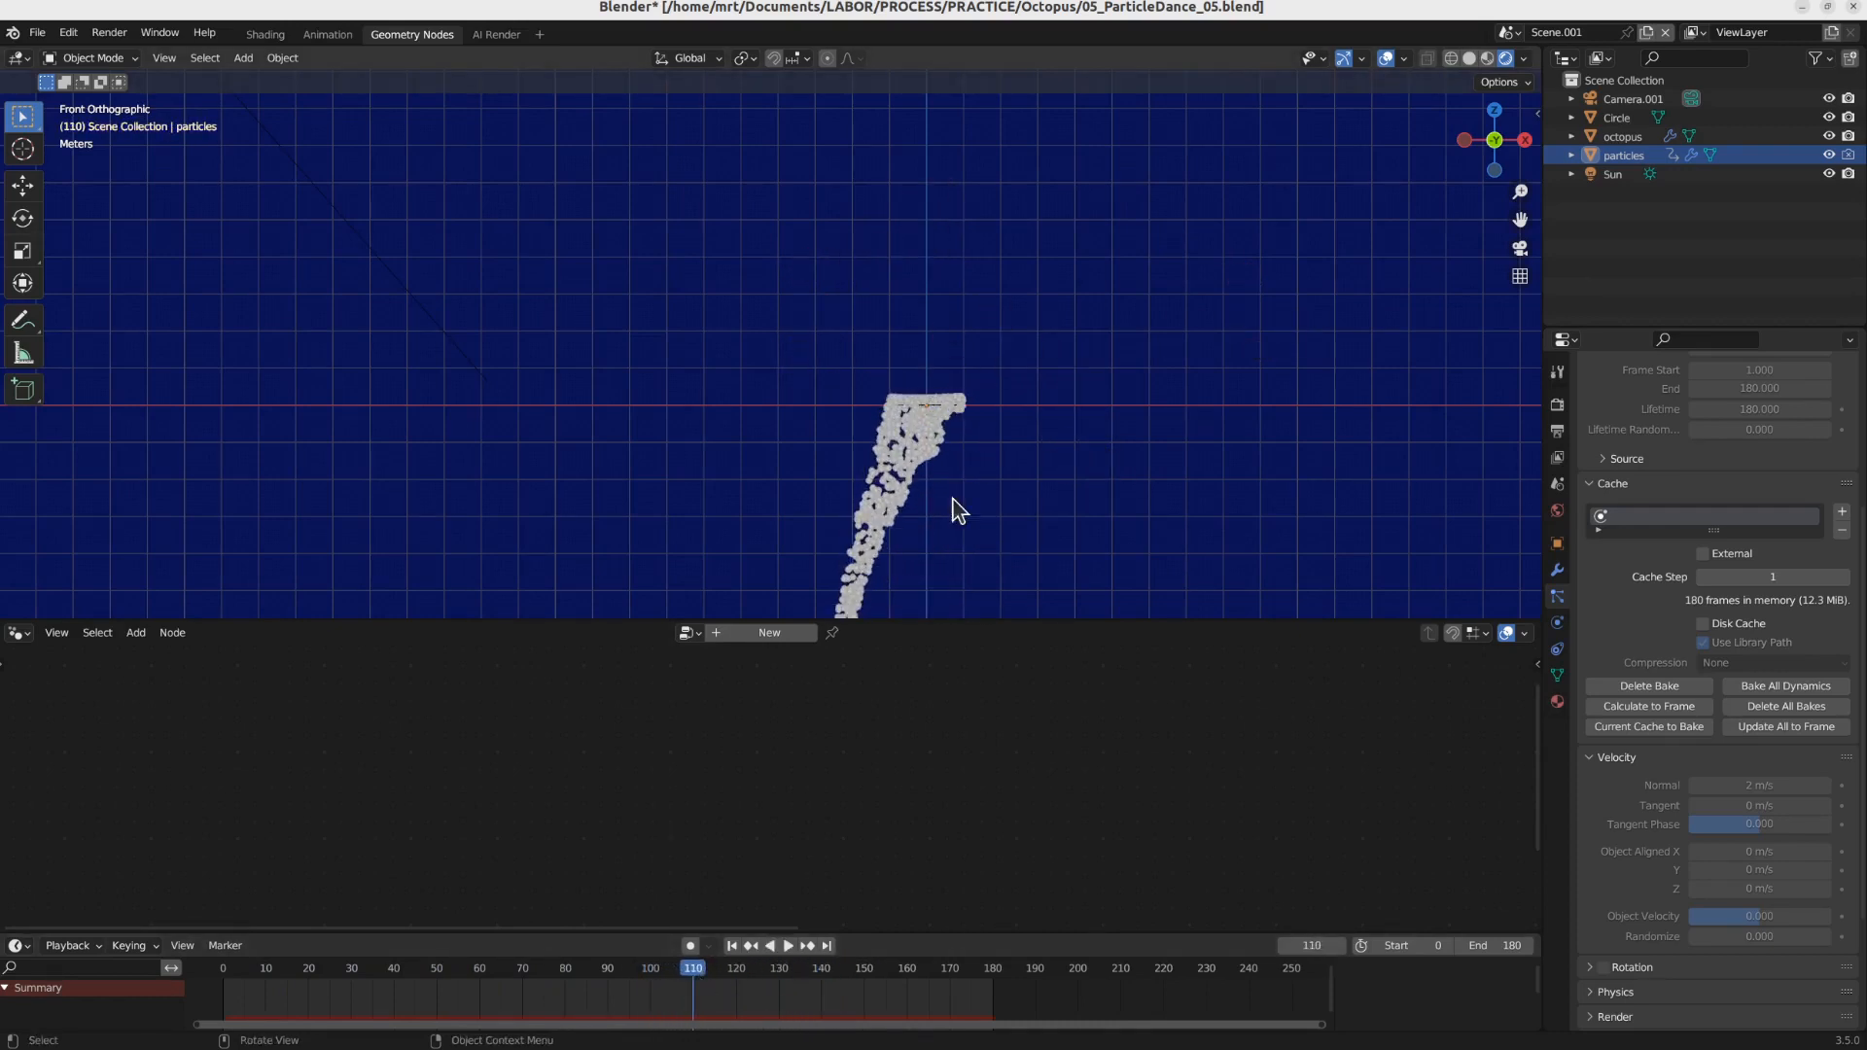
pyautogui.click(612, 981)
# Step: Shift the octopus's Subtract node aside and disconnect the Multiply node from the Points to Volume radius
pyautogui.click(944, 355)
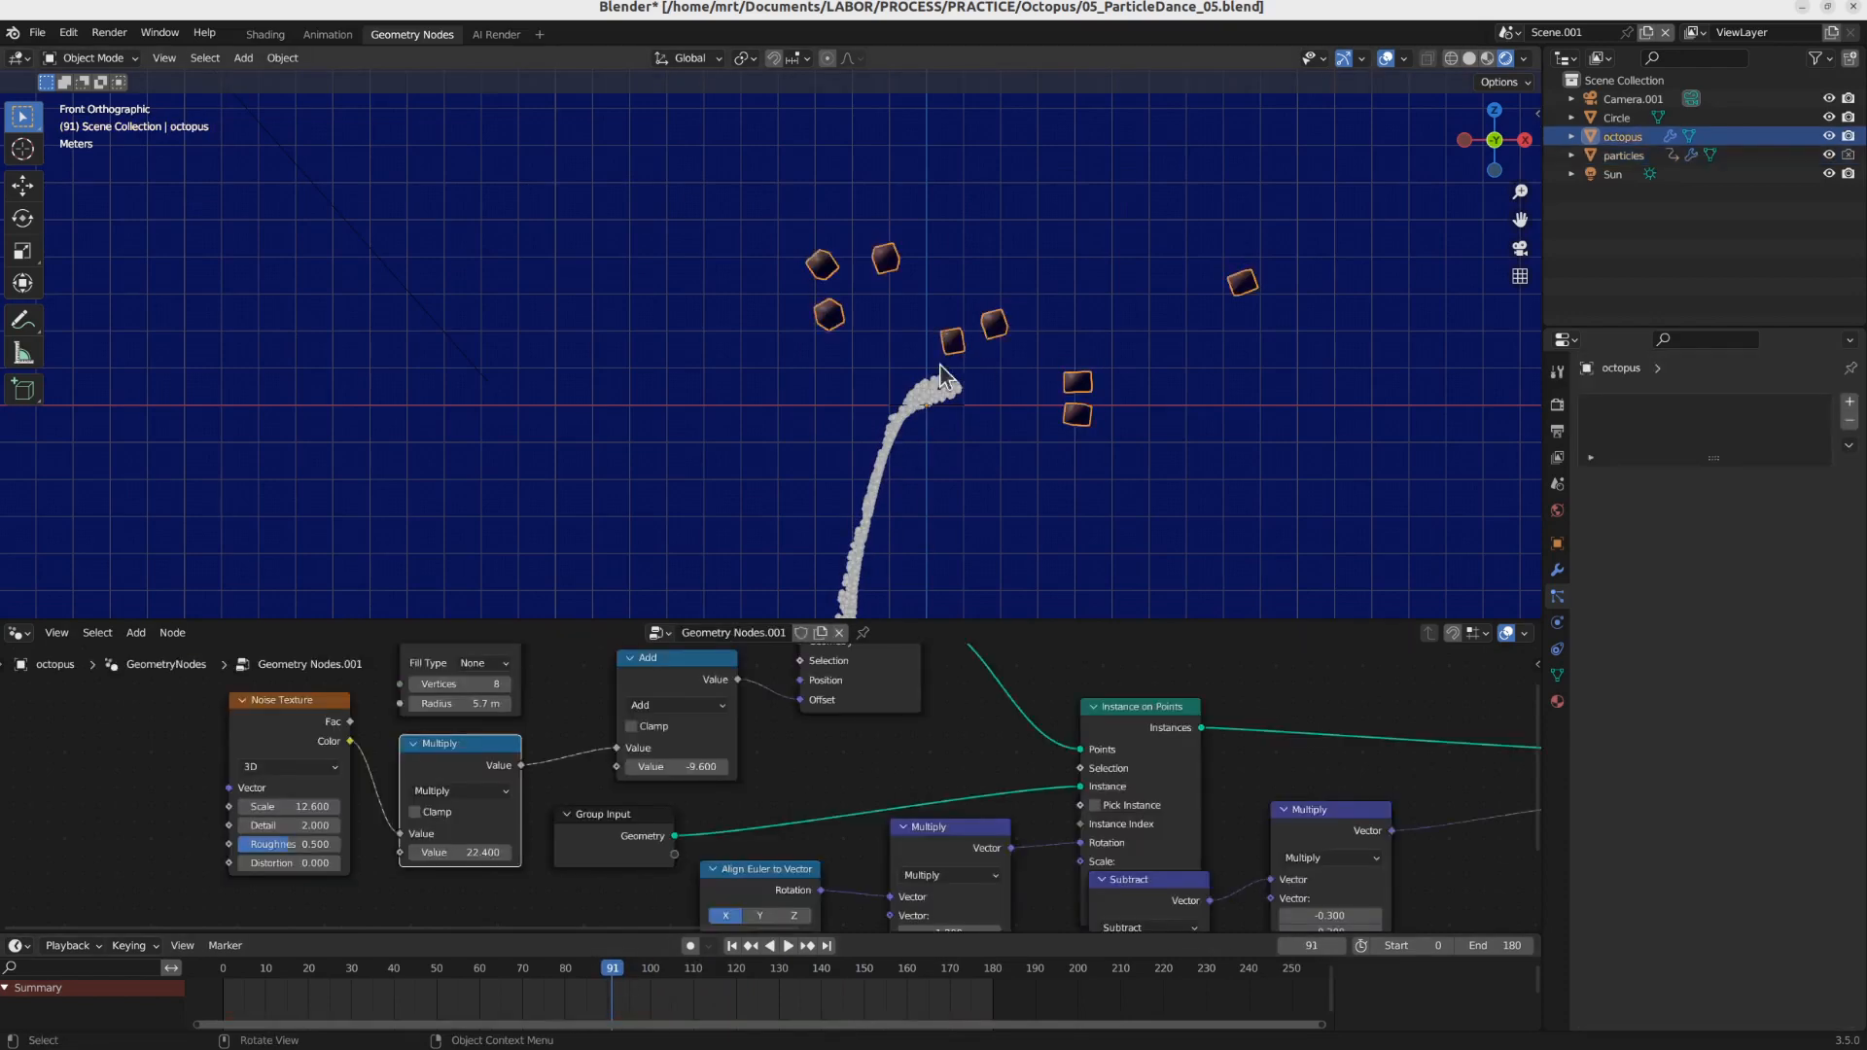
pyautogui.moveTo(1261, 884); pyautogui.dragTo(892, 831, button='middle')
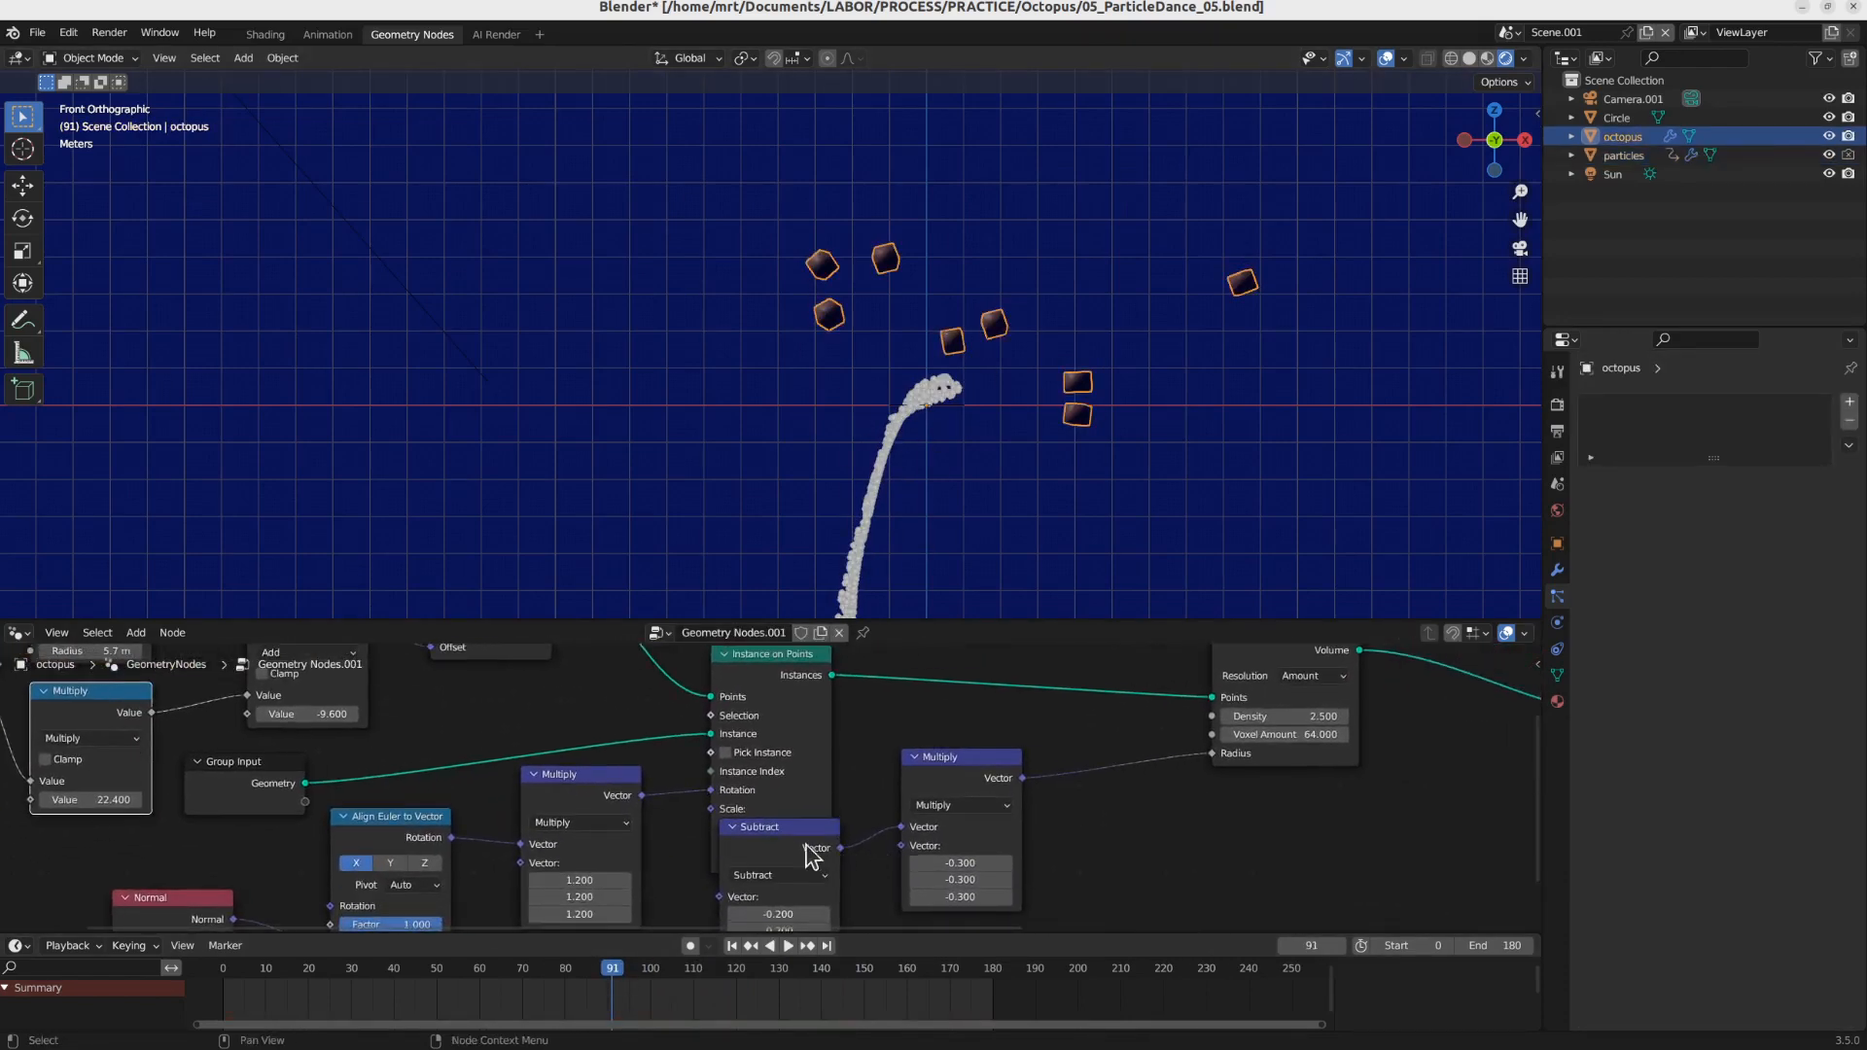
pyautogui.moveTo(809, 854); pyautogui.dragTo(863, 870)
pyautogui.moveTo(1221, 755); pyautogui.dragTo(1090, 763)
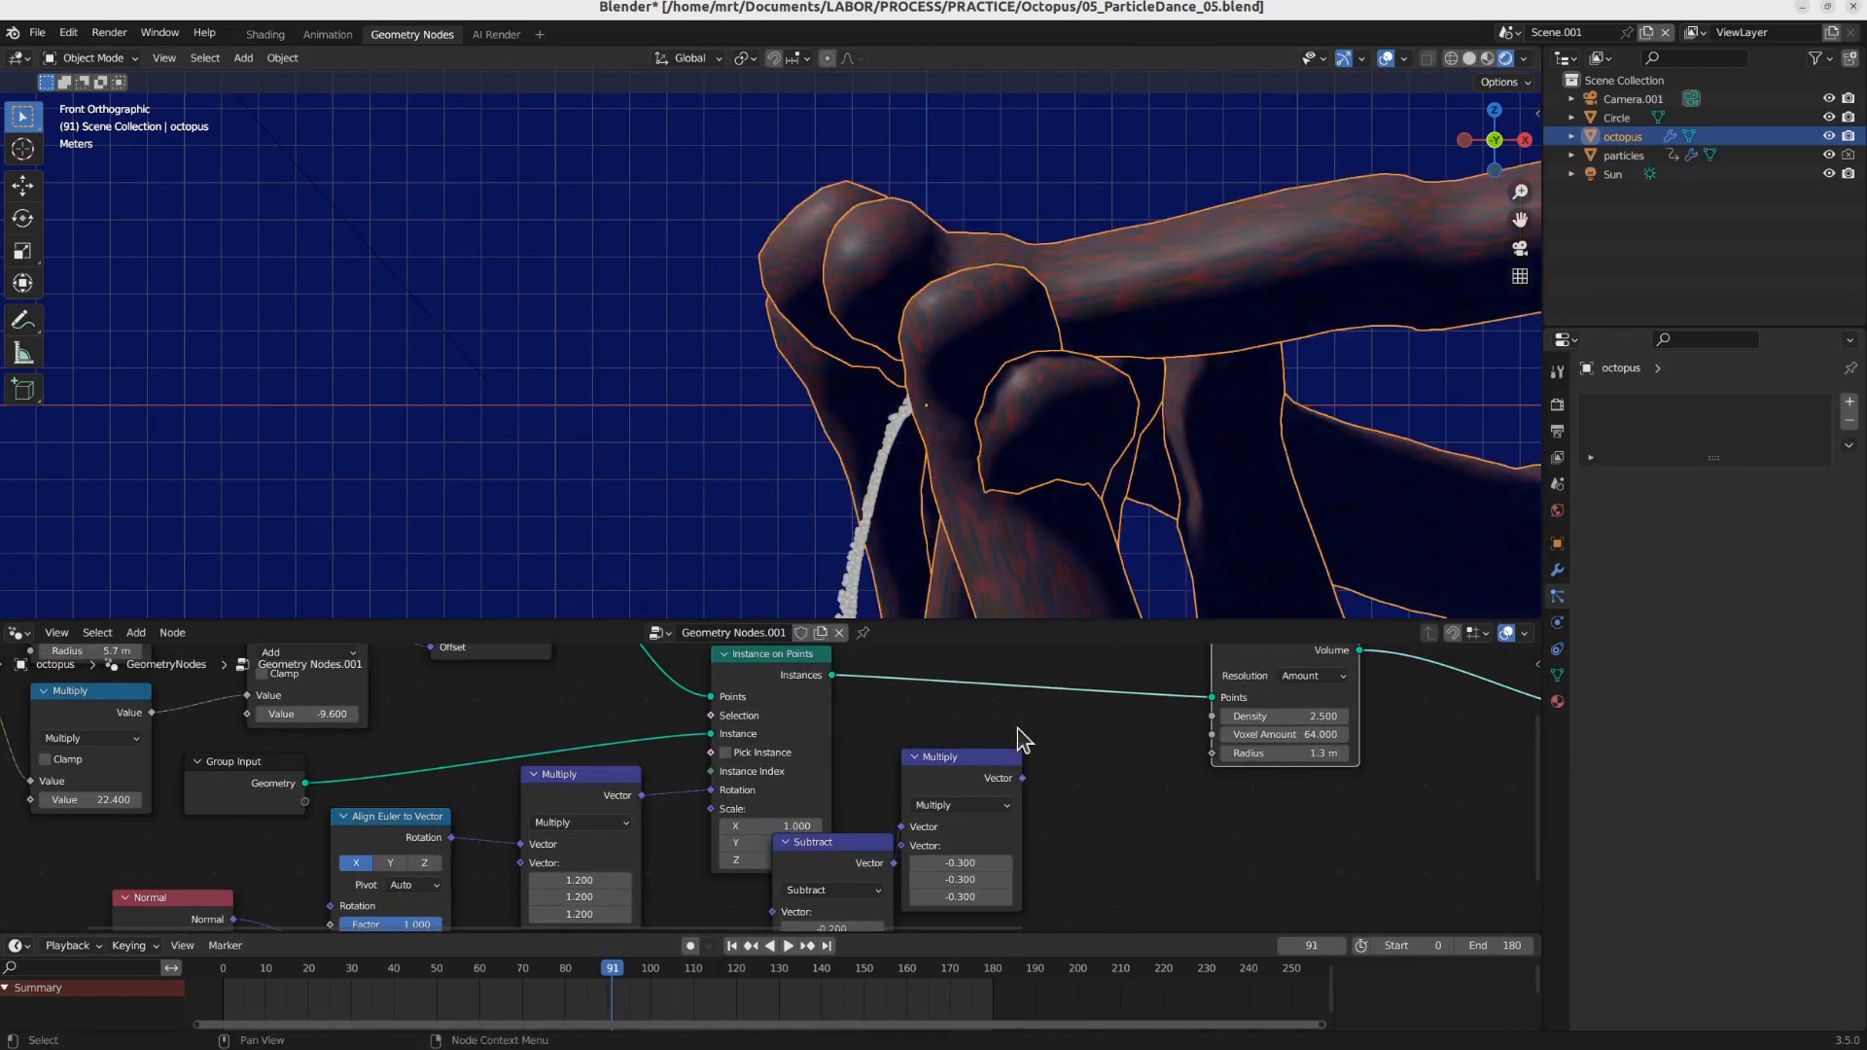
pyautogui.keyDown('shift'); pyautogui.moveTo(990, 494); pyautogui.dragTo(936, 353, button='middle'); pyautogui.keyUp('shift')
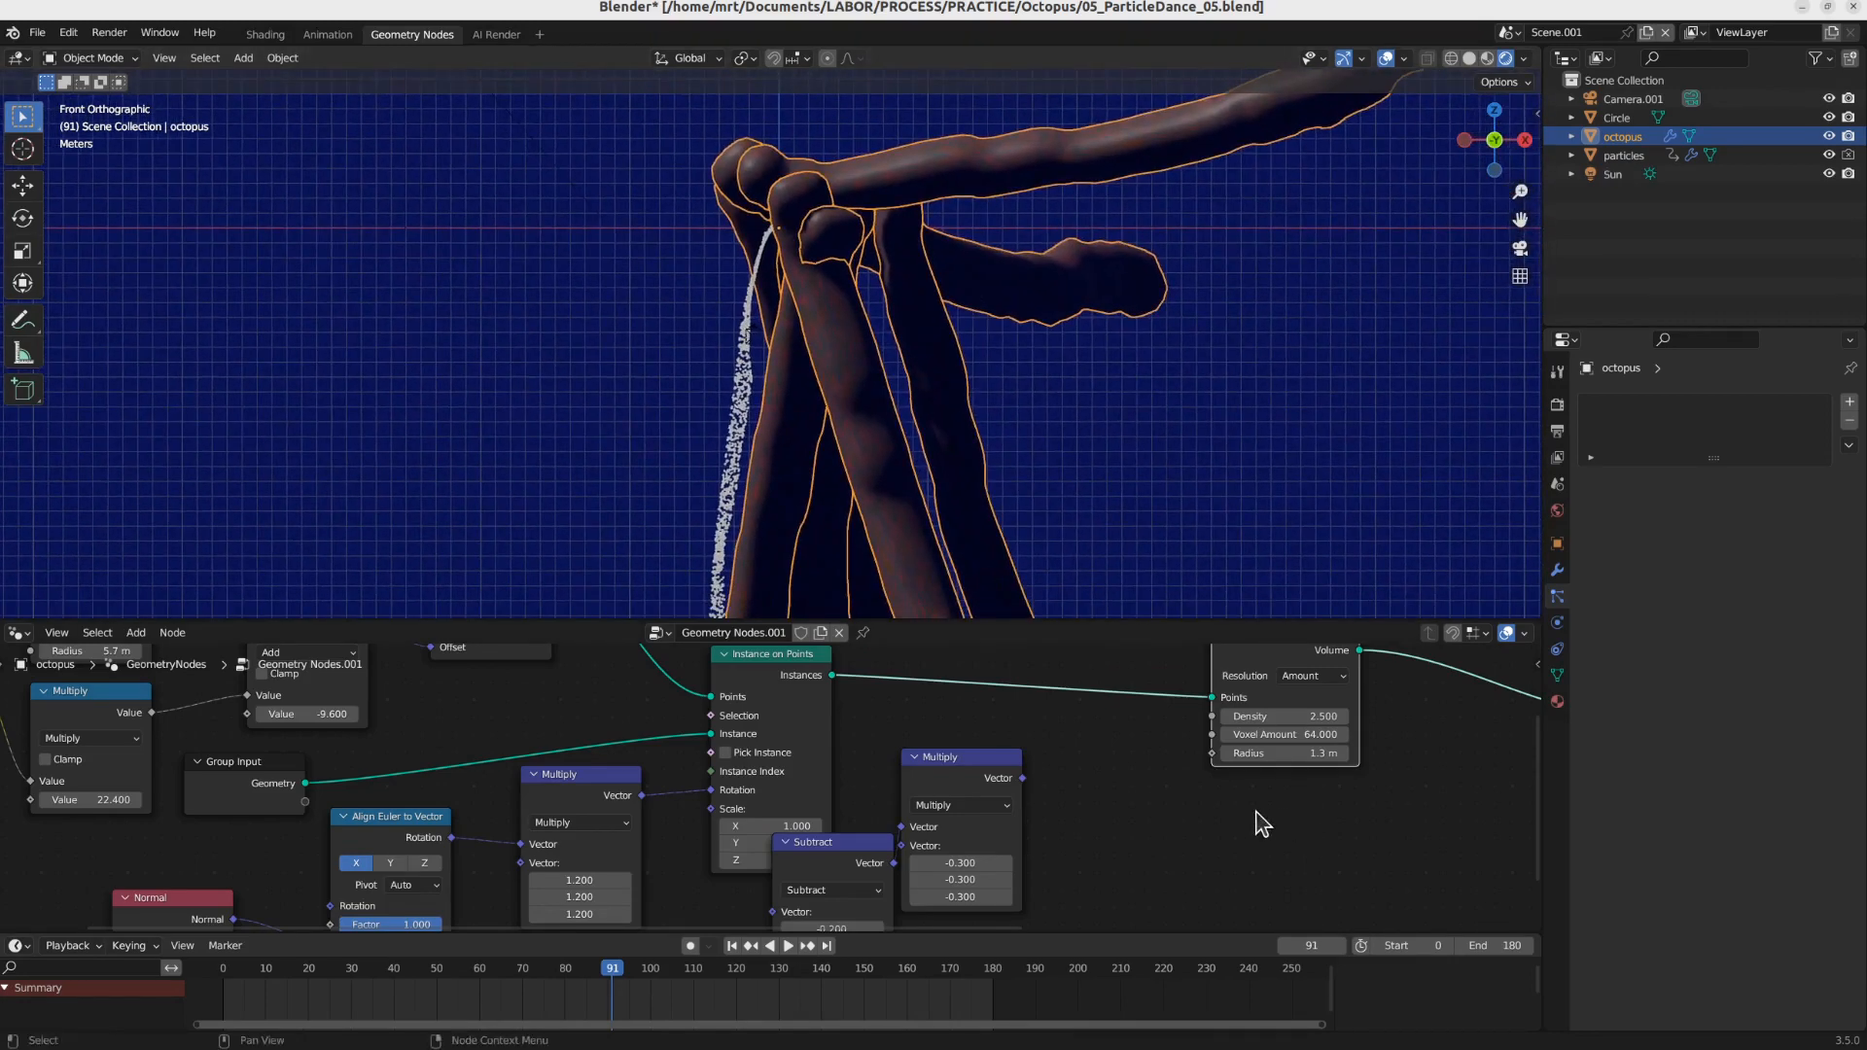
pyautogui.scroll(-5, 1001, 312)
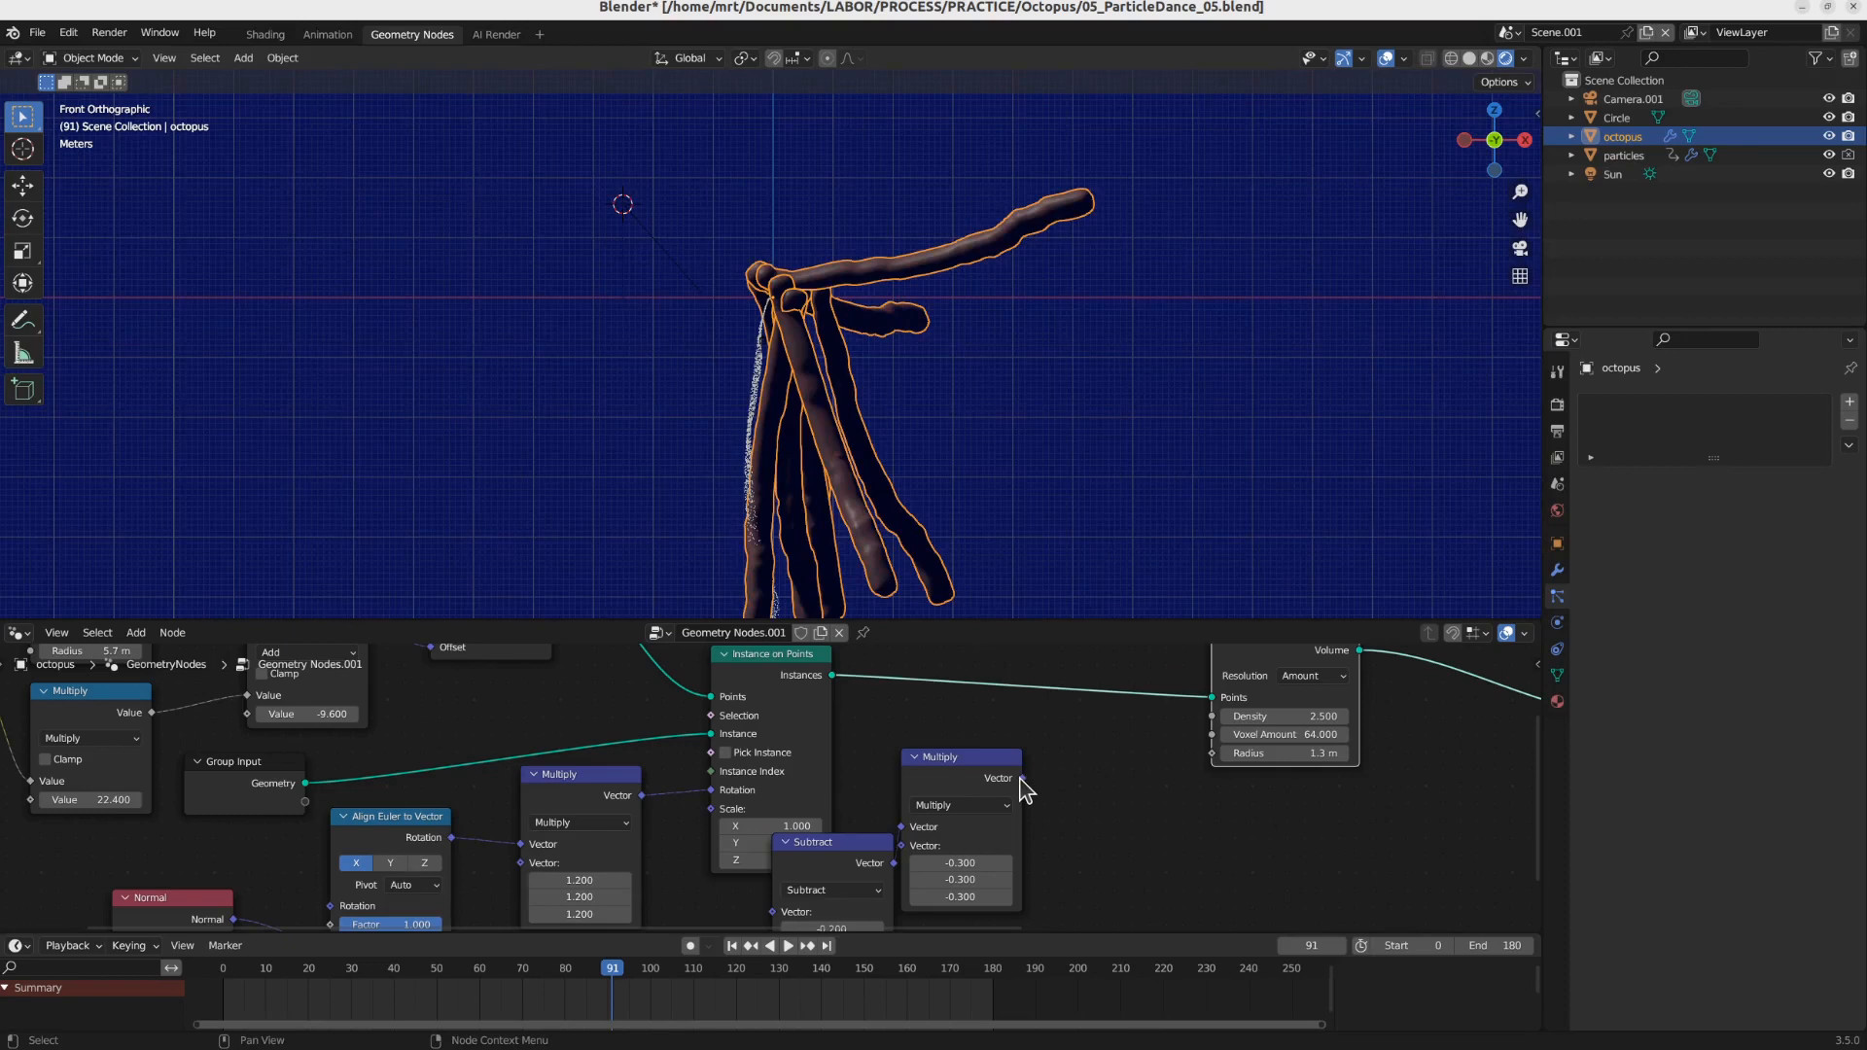
# Step: Duplicate the last vector Multiply node as a Project operation and connect it between Multiply and the Points to Volume radius
pyautogui.hotkey('shift', 'a')
pyautogui.moveTo(1066, 800)
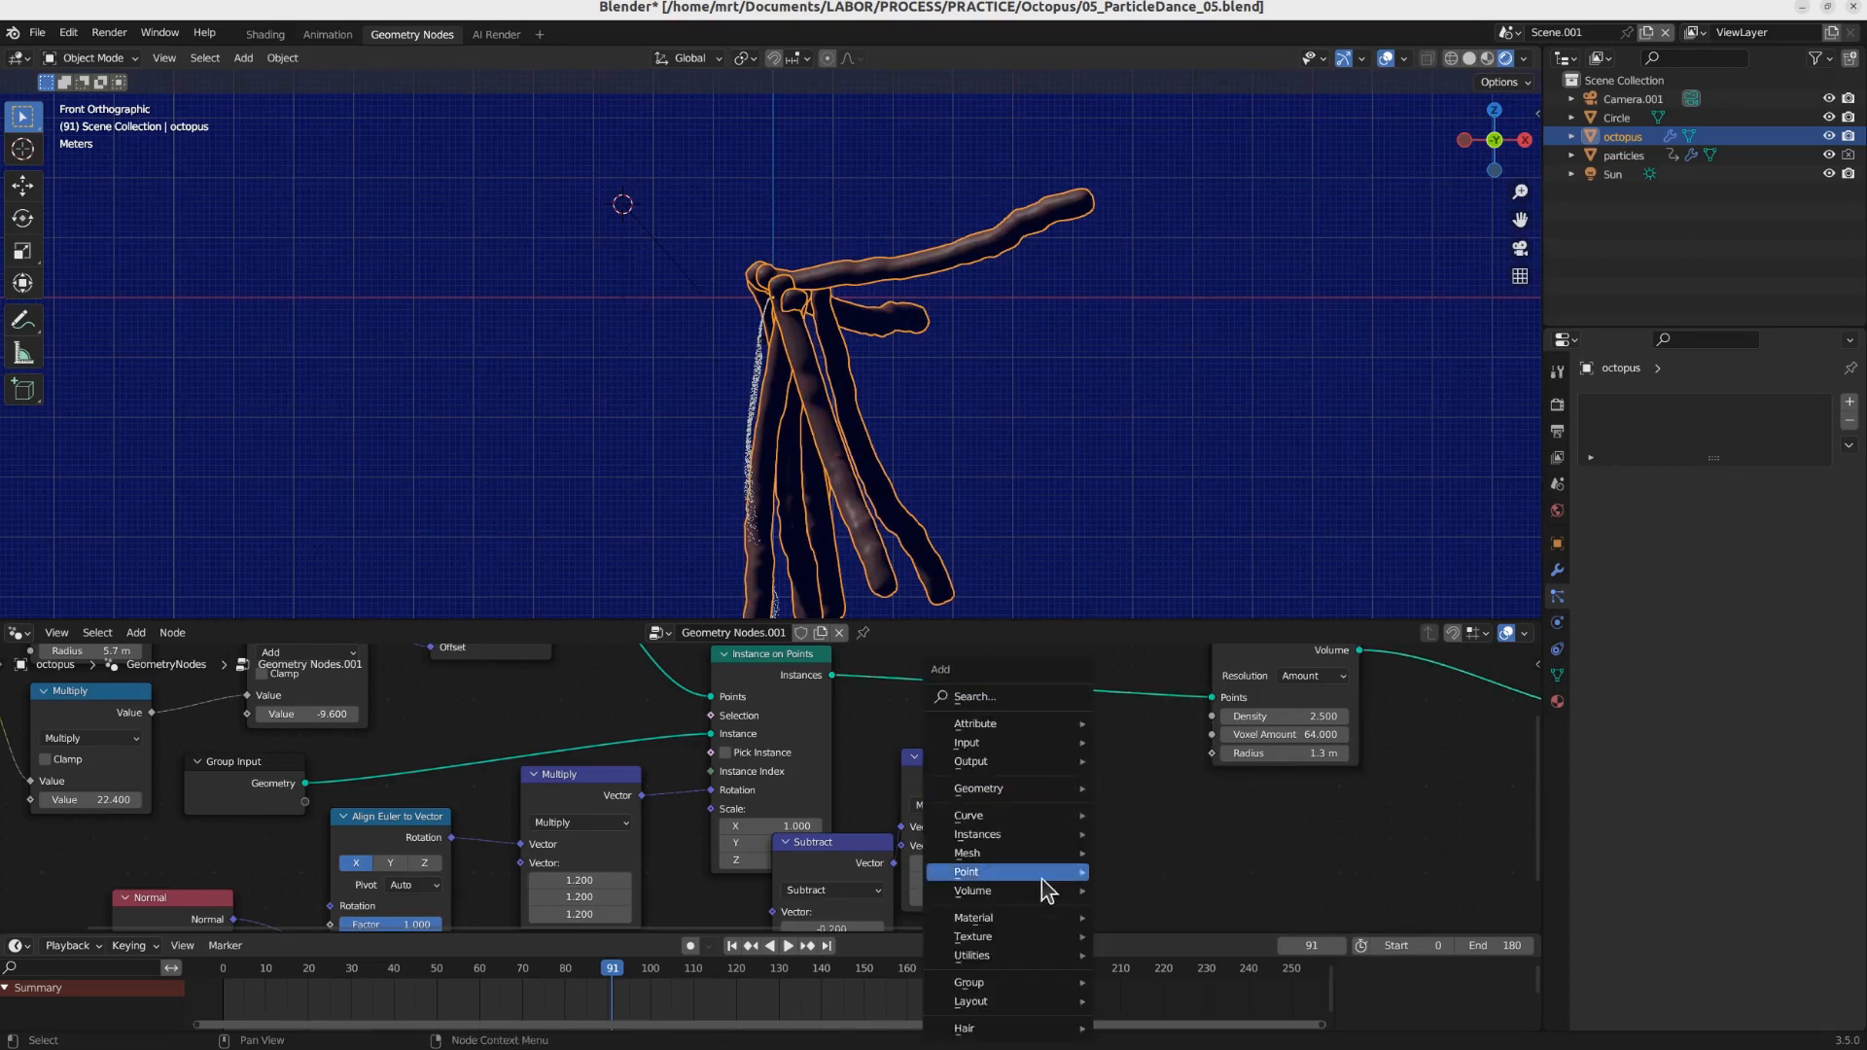
pyautogui.hotkey('shift', 'd')
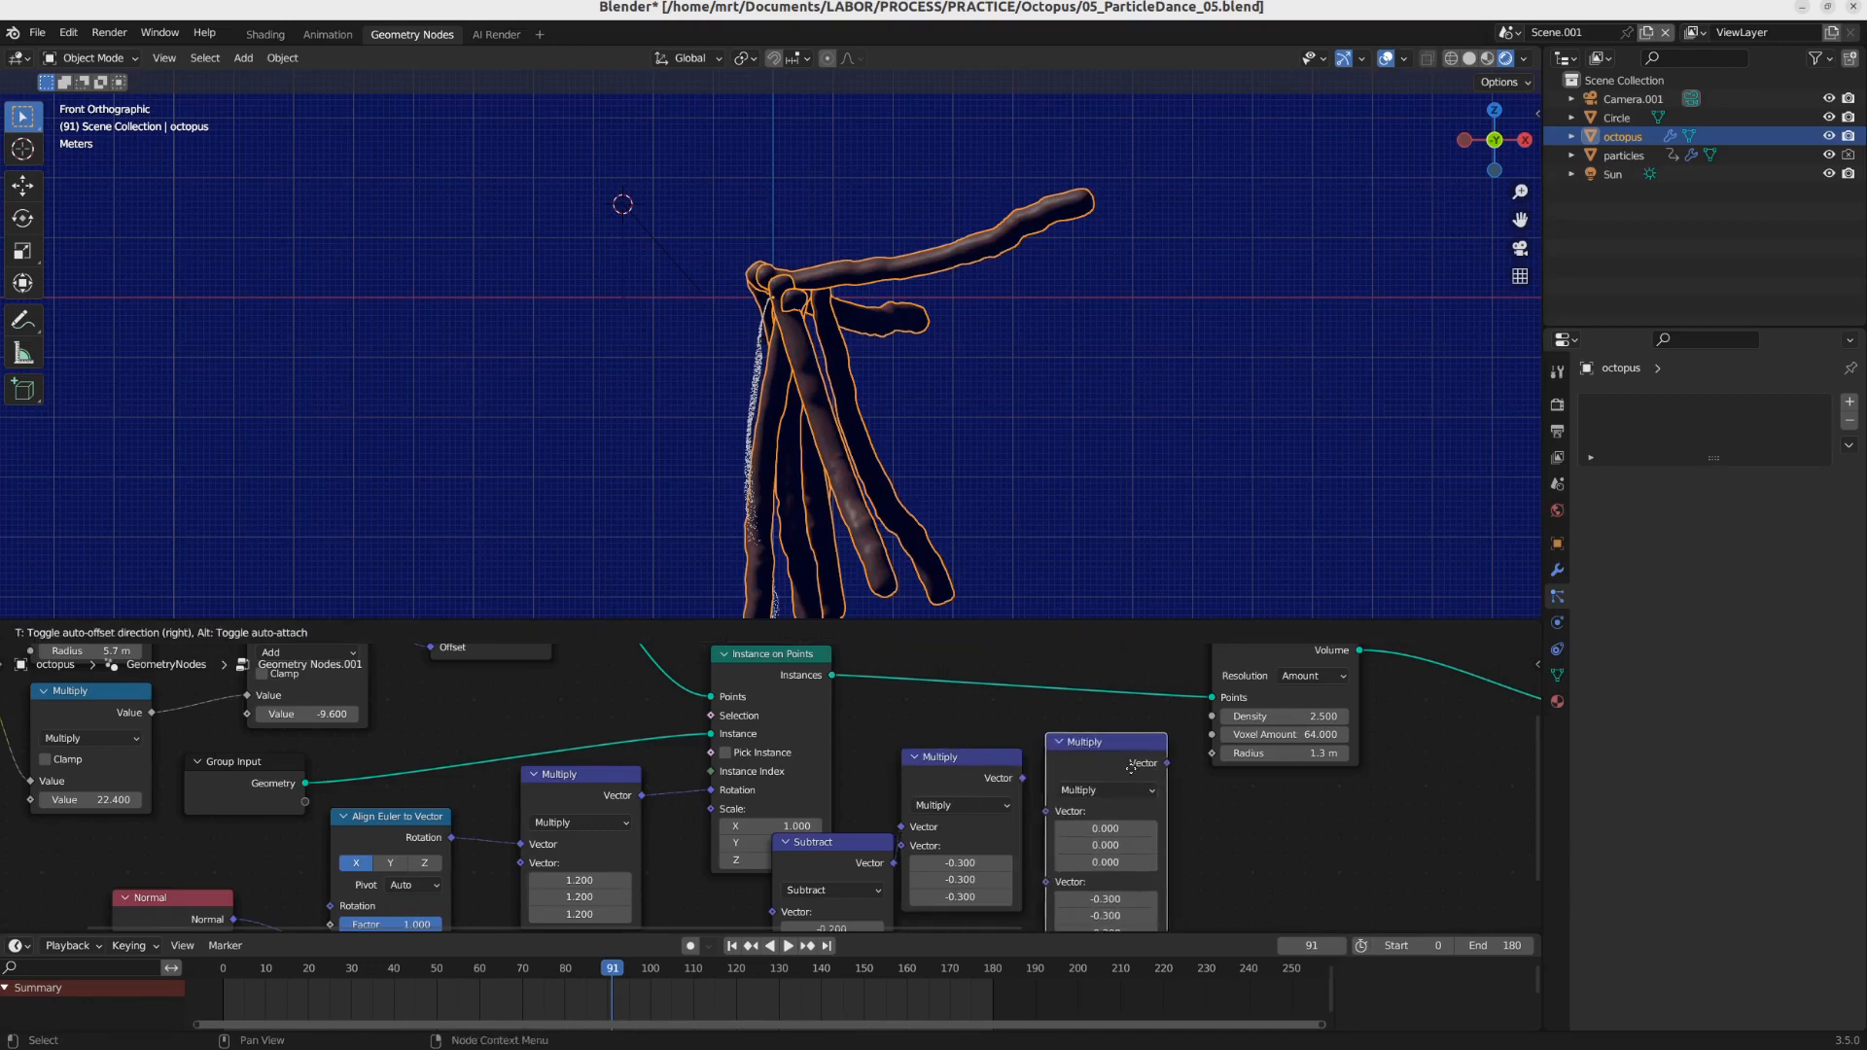
pyautogui.click(1101, 760)
pyautogui.click(1112, 789)
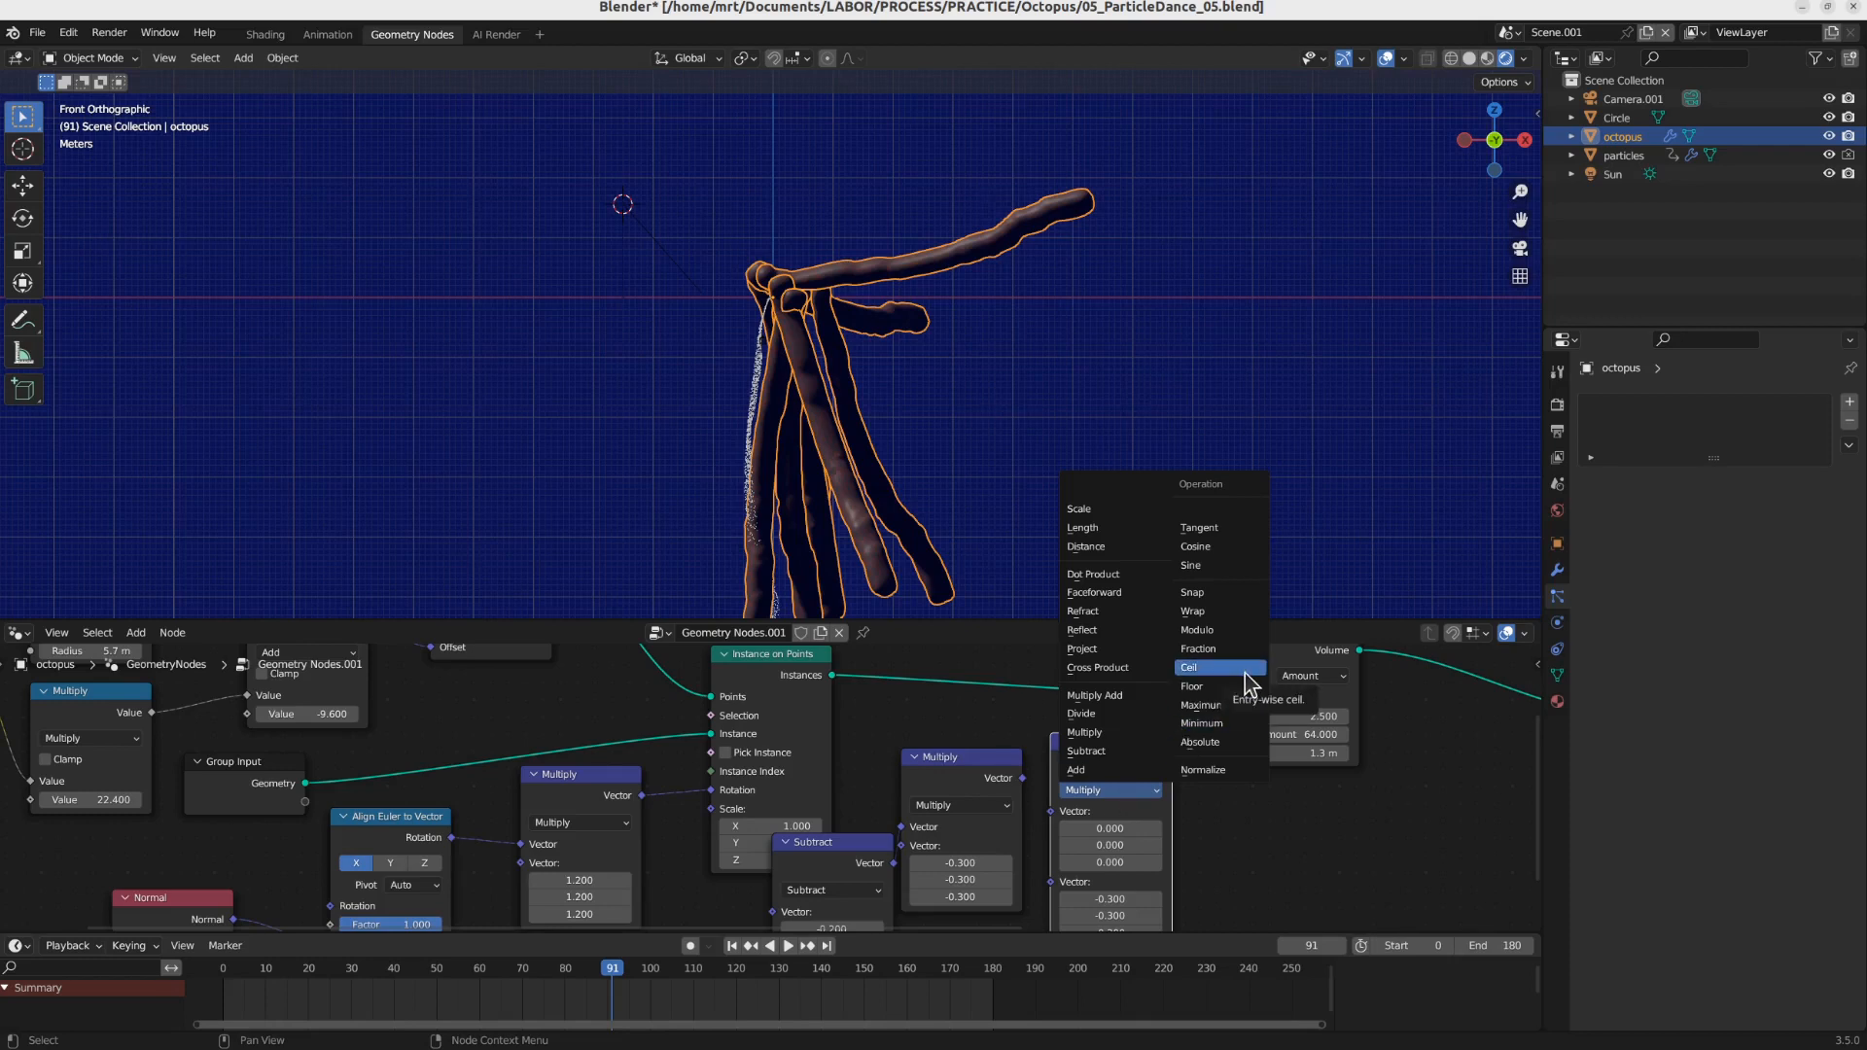
pyautogui.click(1144, 649)
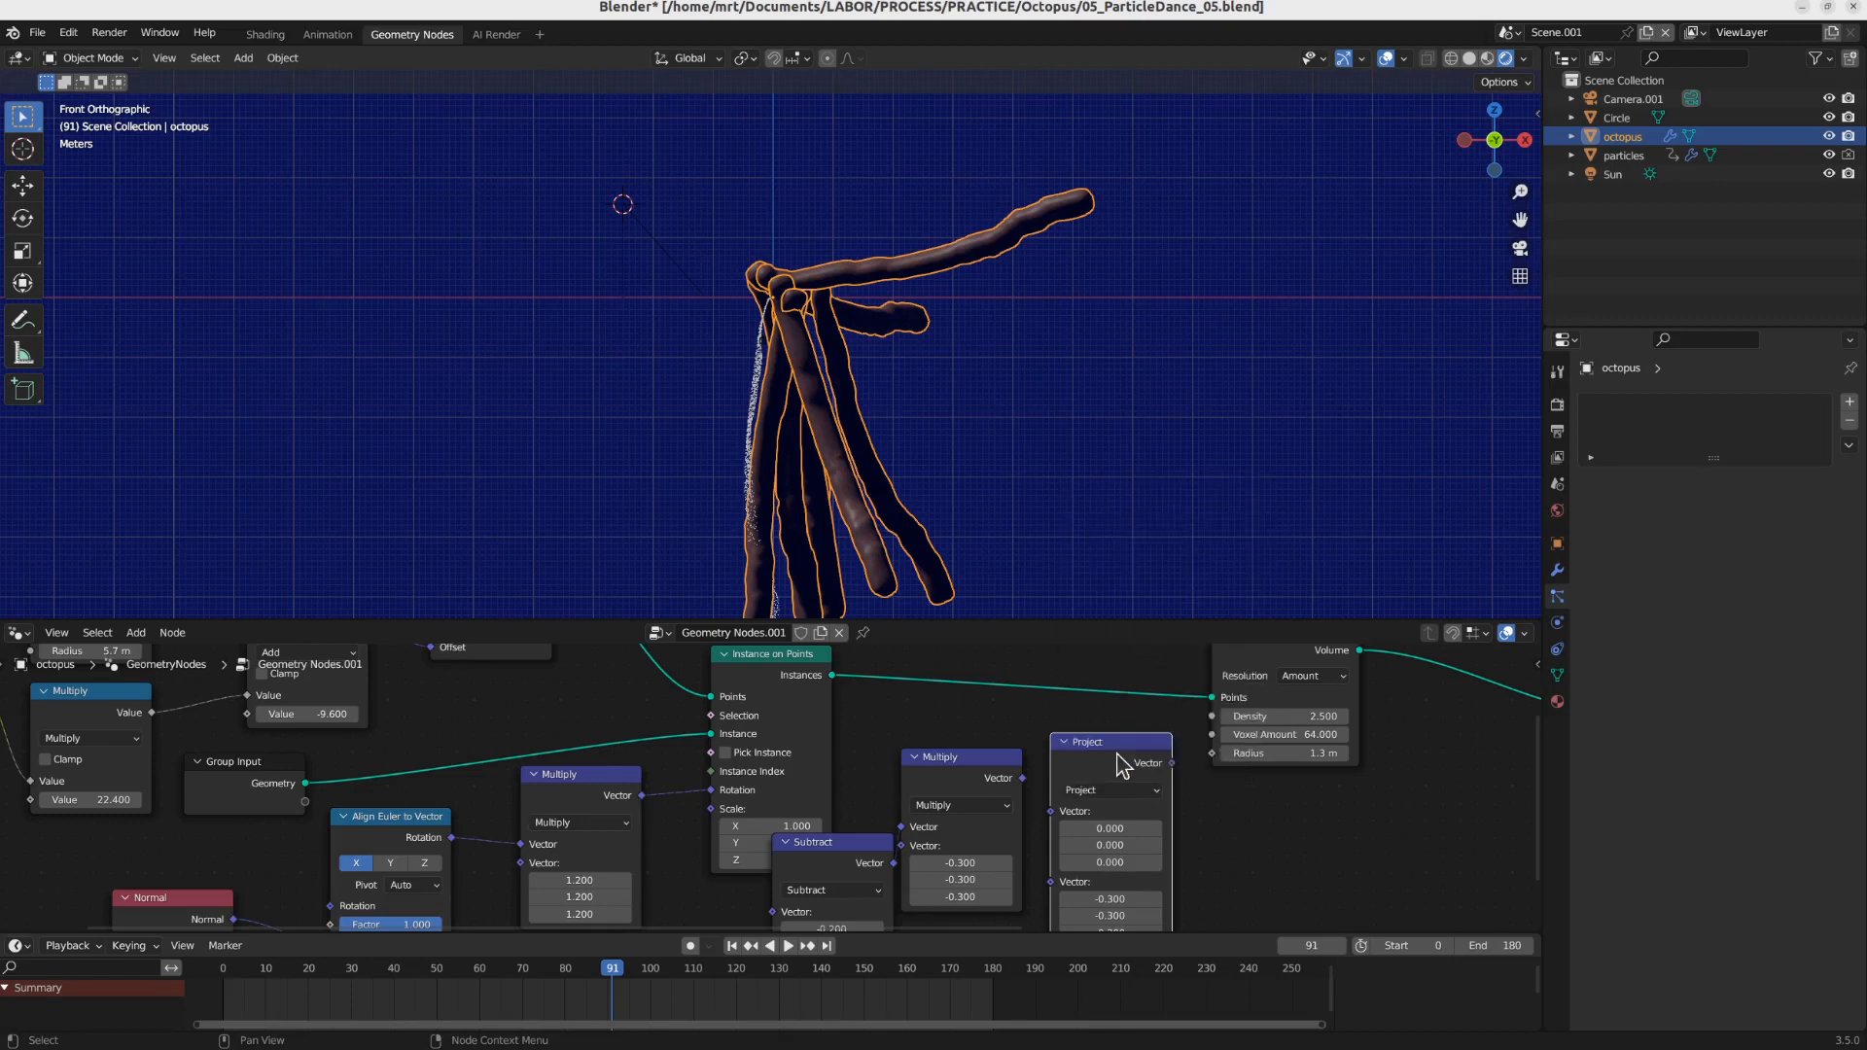
pyautogui.moveTo(1022, 778); pyautogui.dragTo(1050, 811)
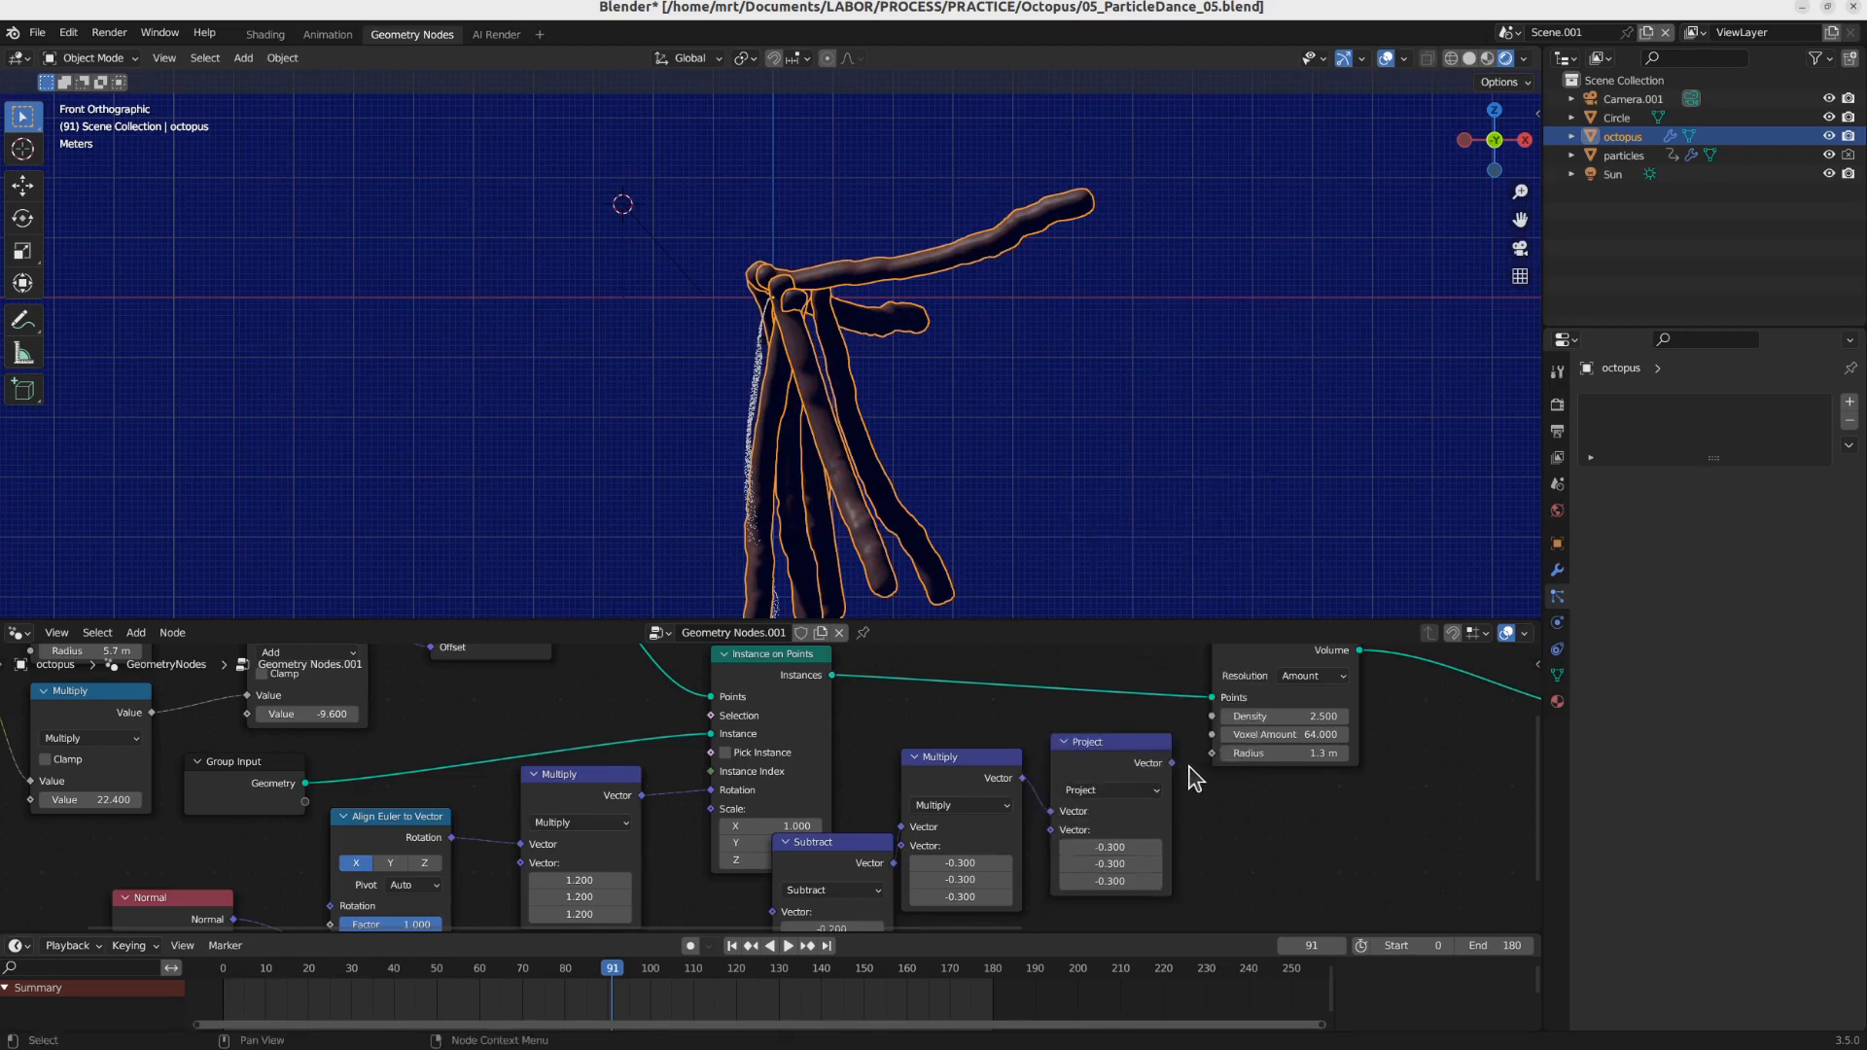
pyautogui.moveTo(1172, 762); pyautogui.dragTo(1212, 754)
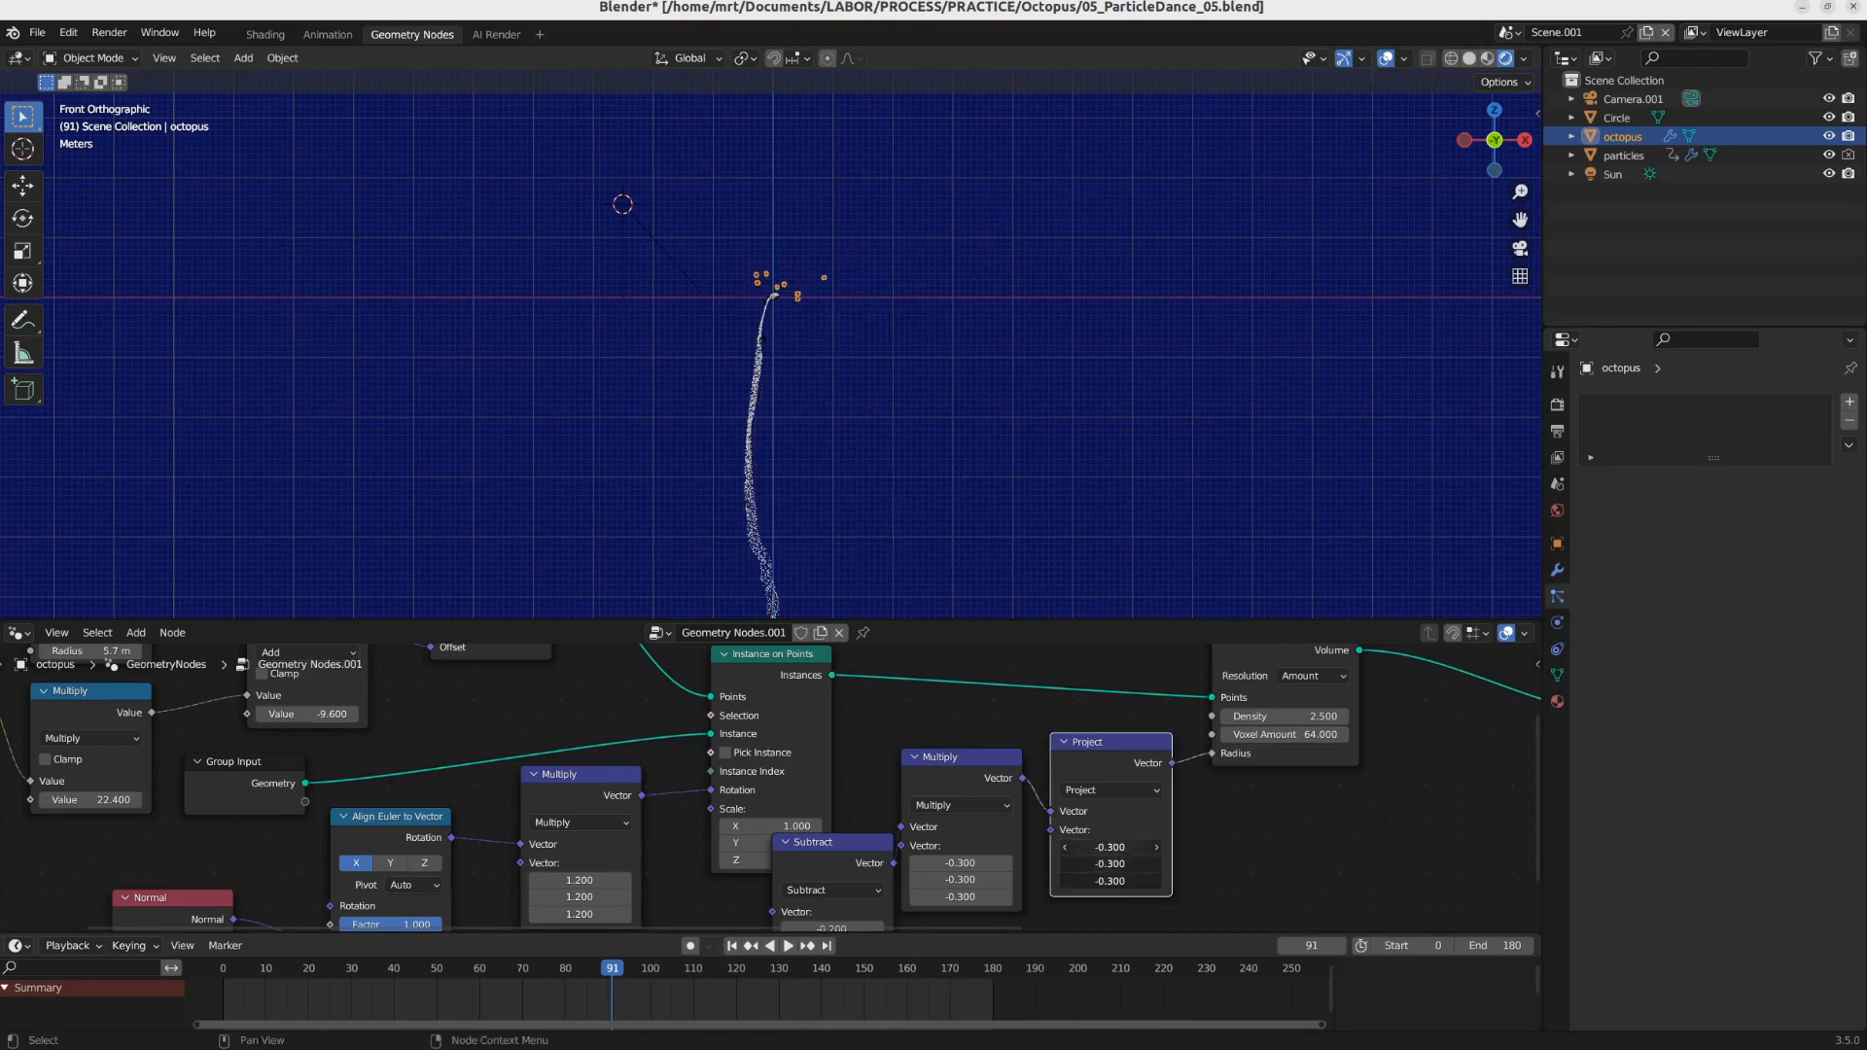
# Step: Change the Project node's operation to Ceil
pyautogui.press('Escape')
pyautogui.click(1111, 790)
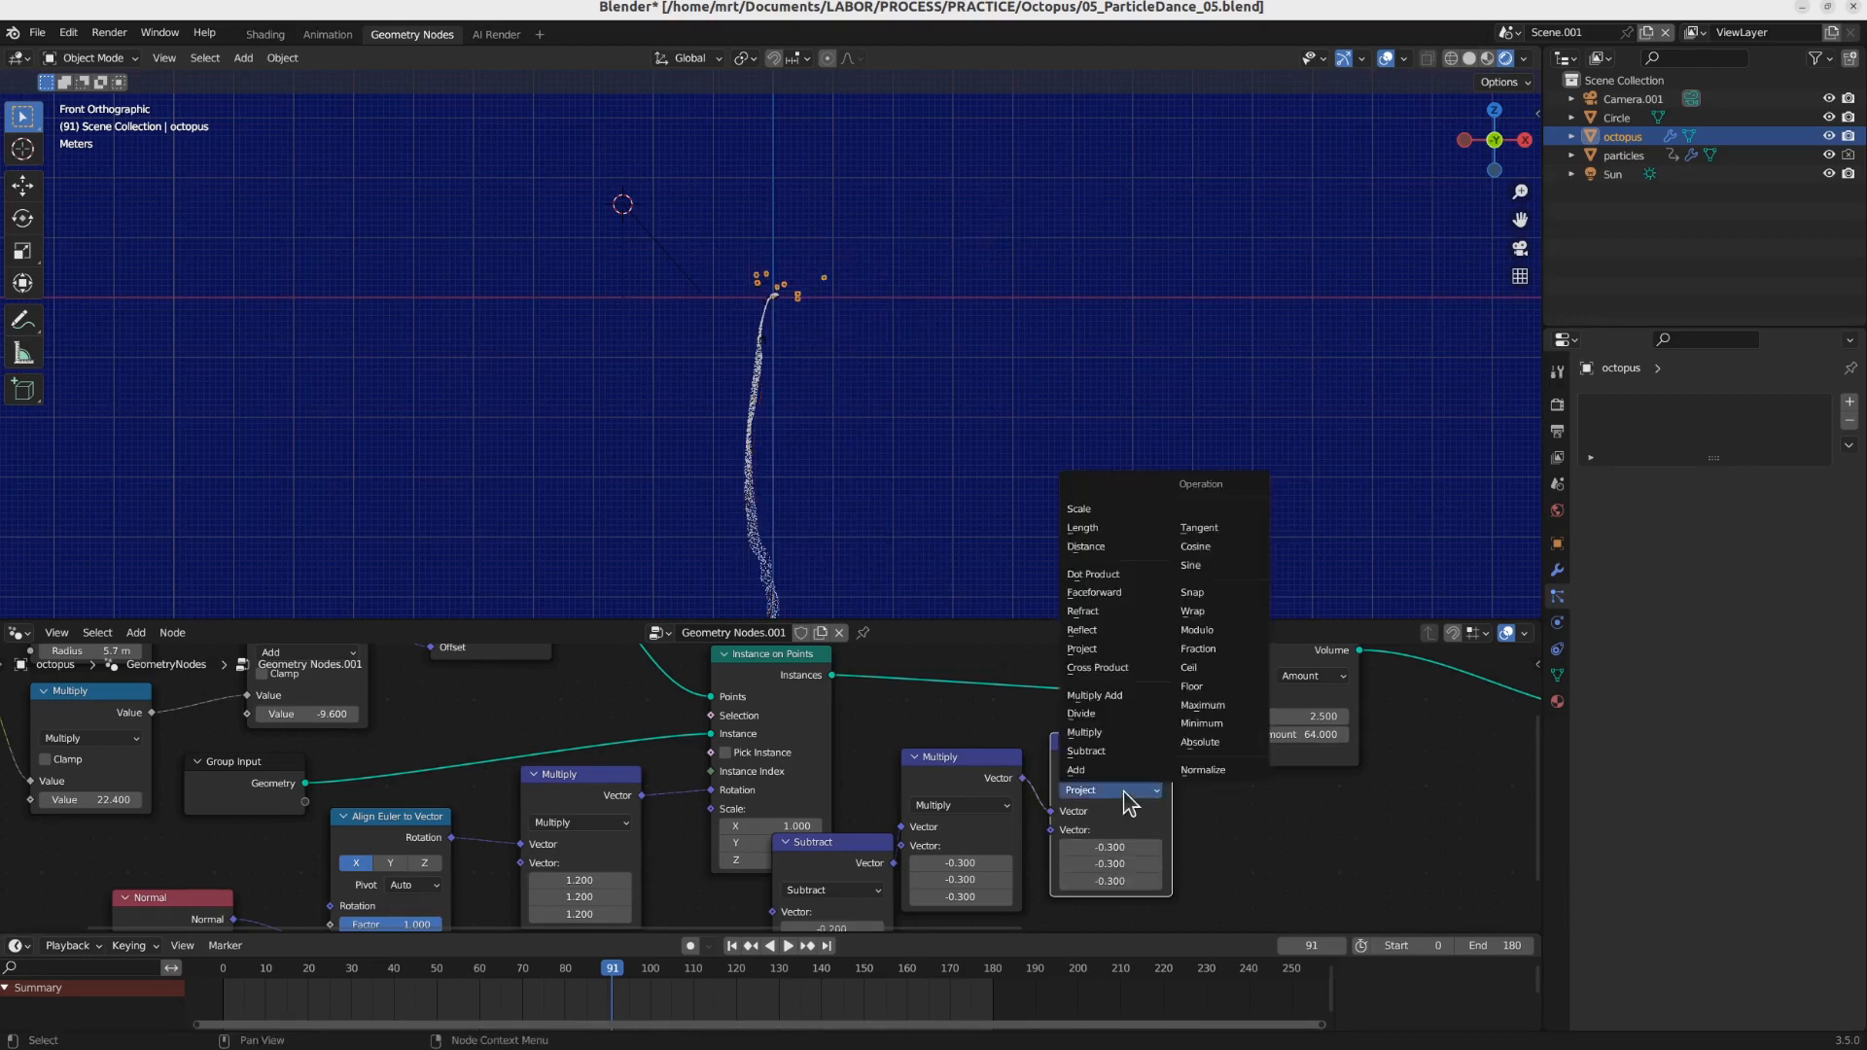
pyautogui.click(1215, 670)
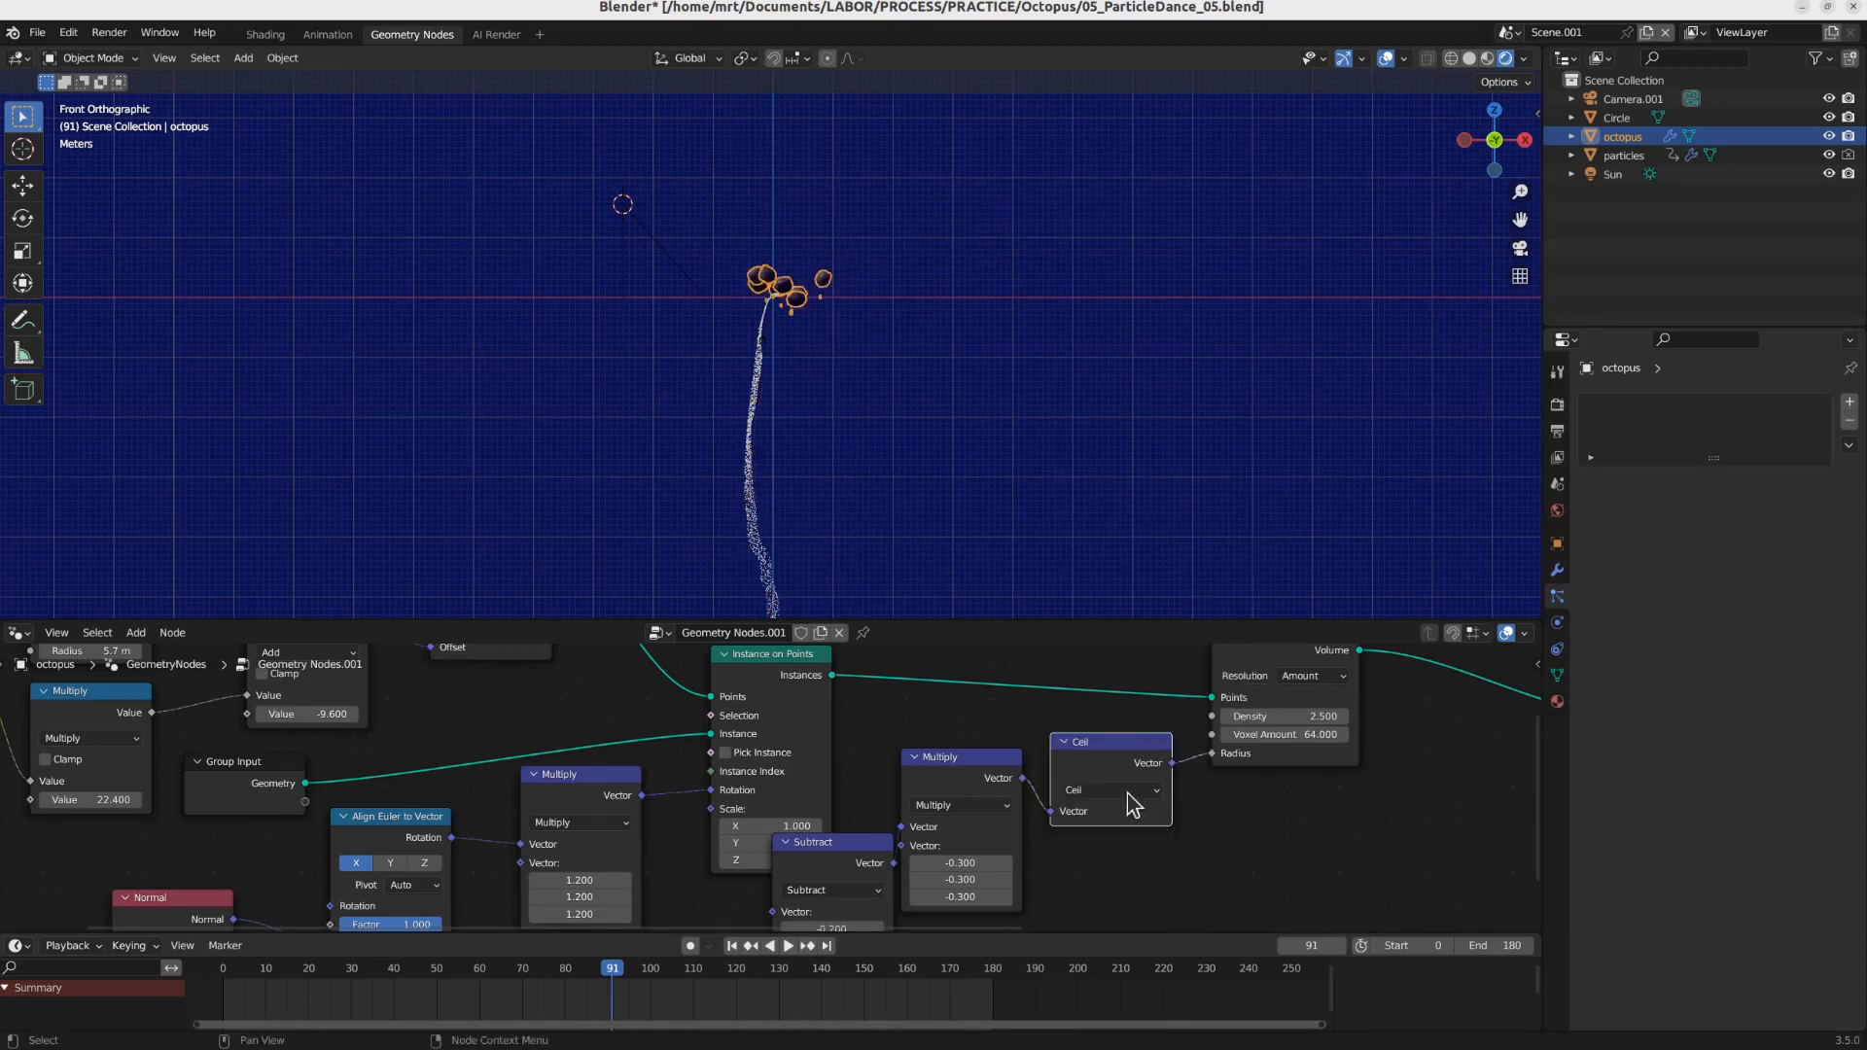
# Step: Replay the animation to frame 53 and set the vector of the Multiply node feeding Ceil to 0.7 on all axes
pyautogui.press('space')
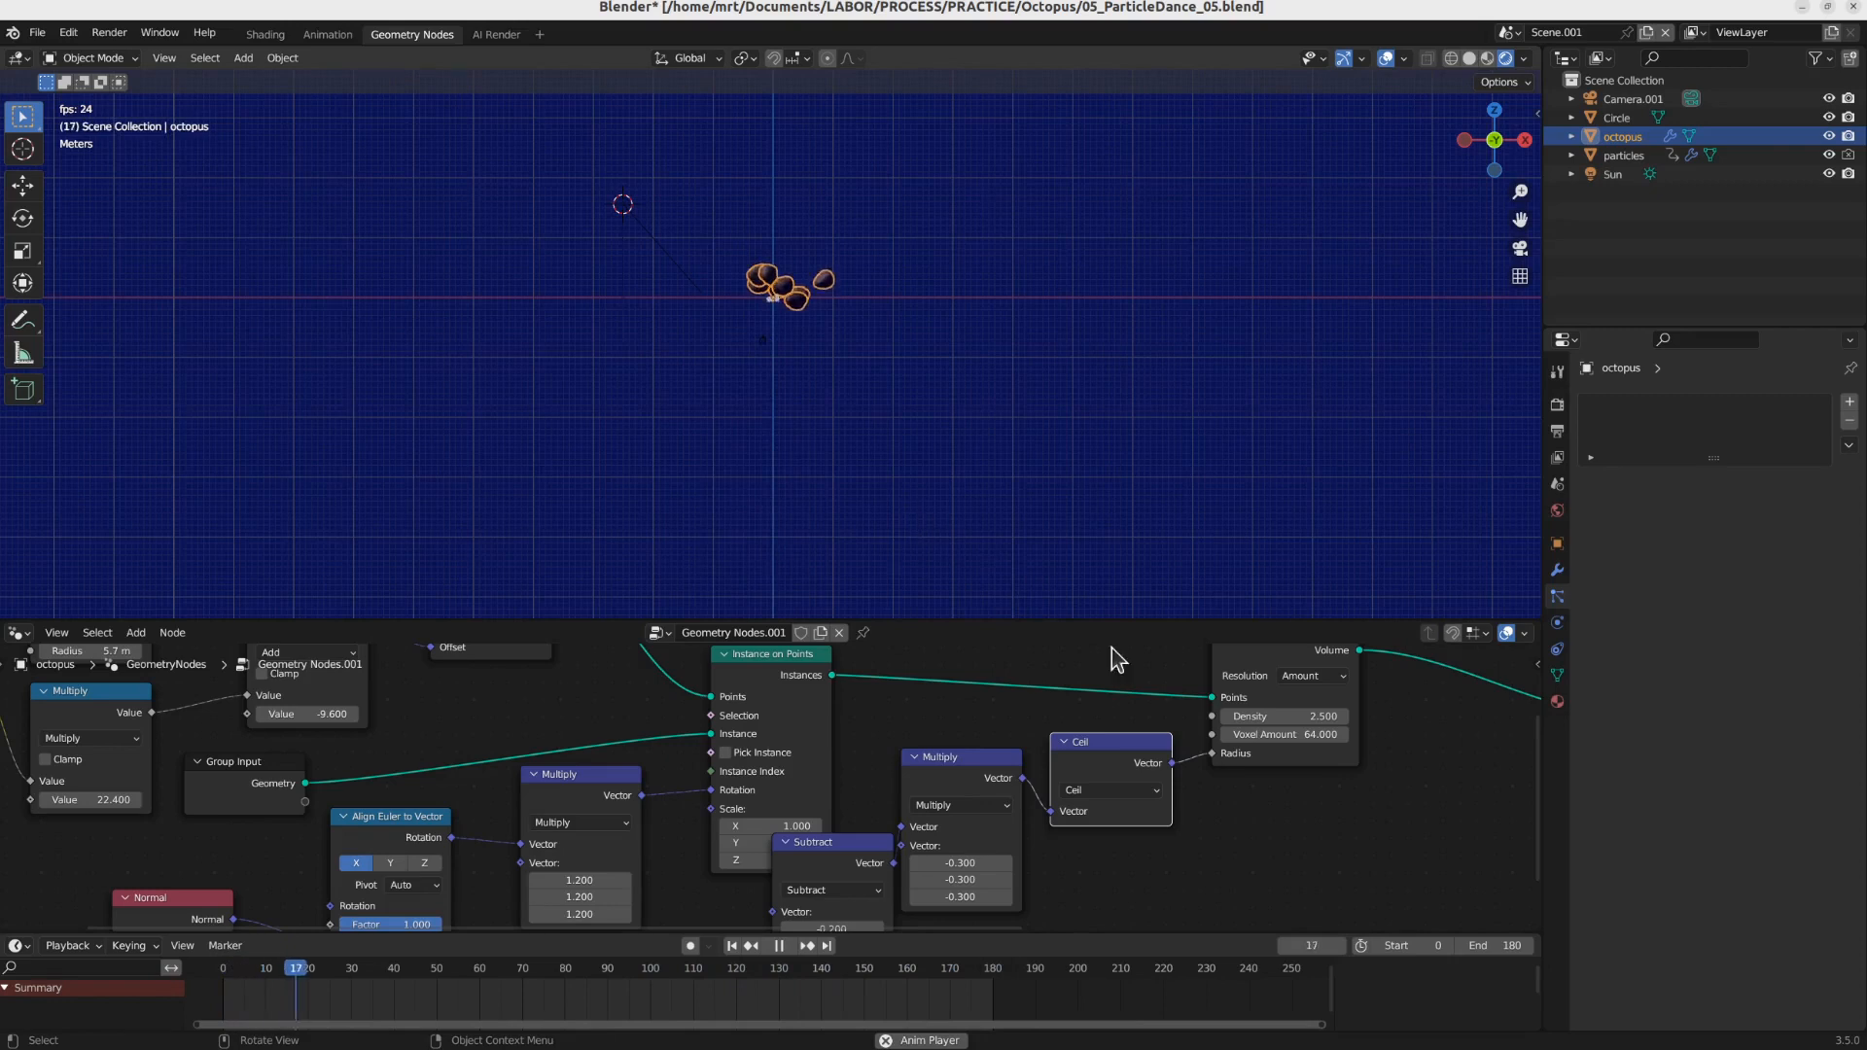
pyautogui.press('space')
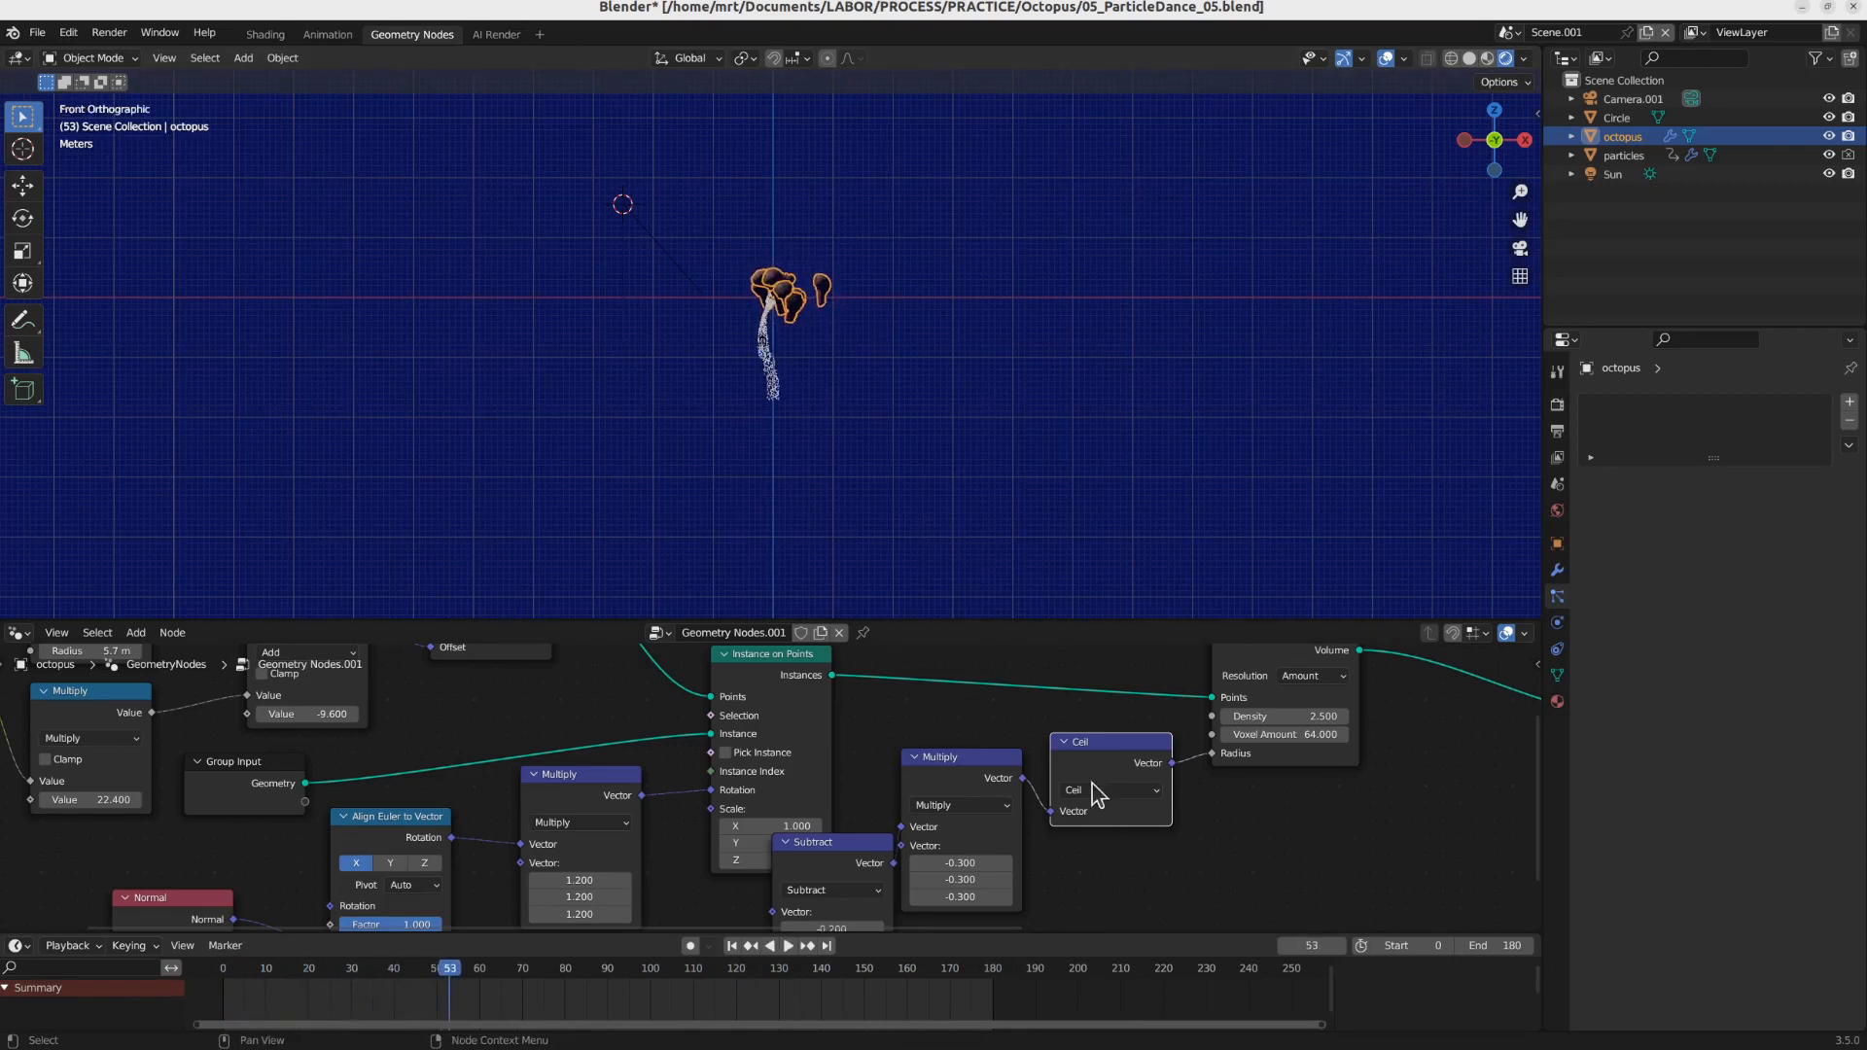
pyautogui.moveTo(1019, 837); pyautogui.dragTo(1025, 758, button='middle')
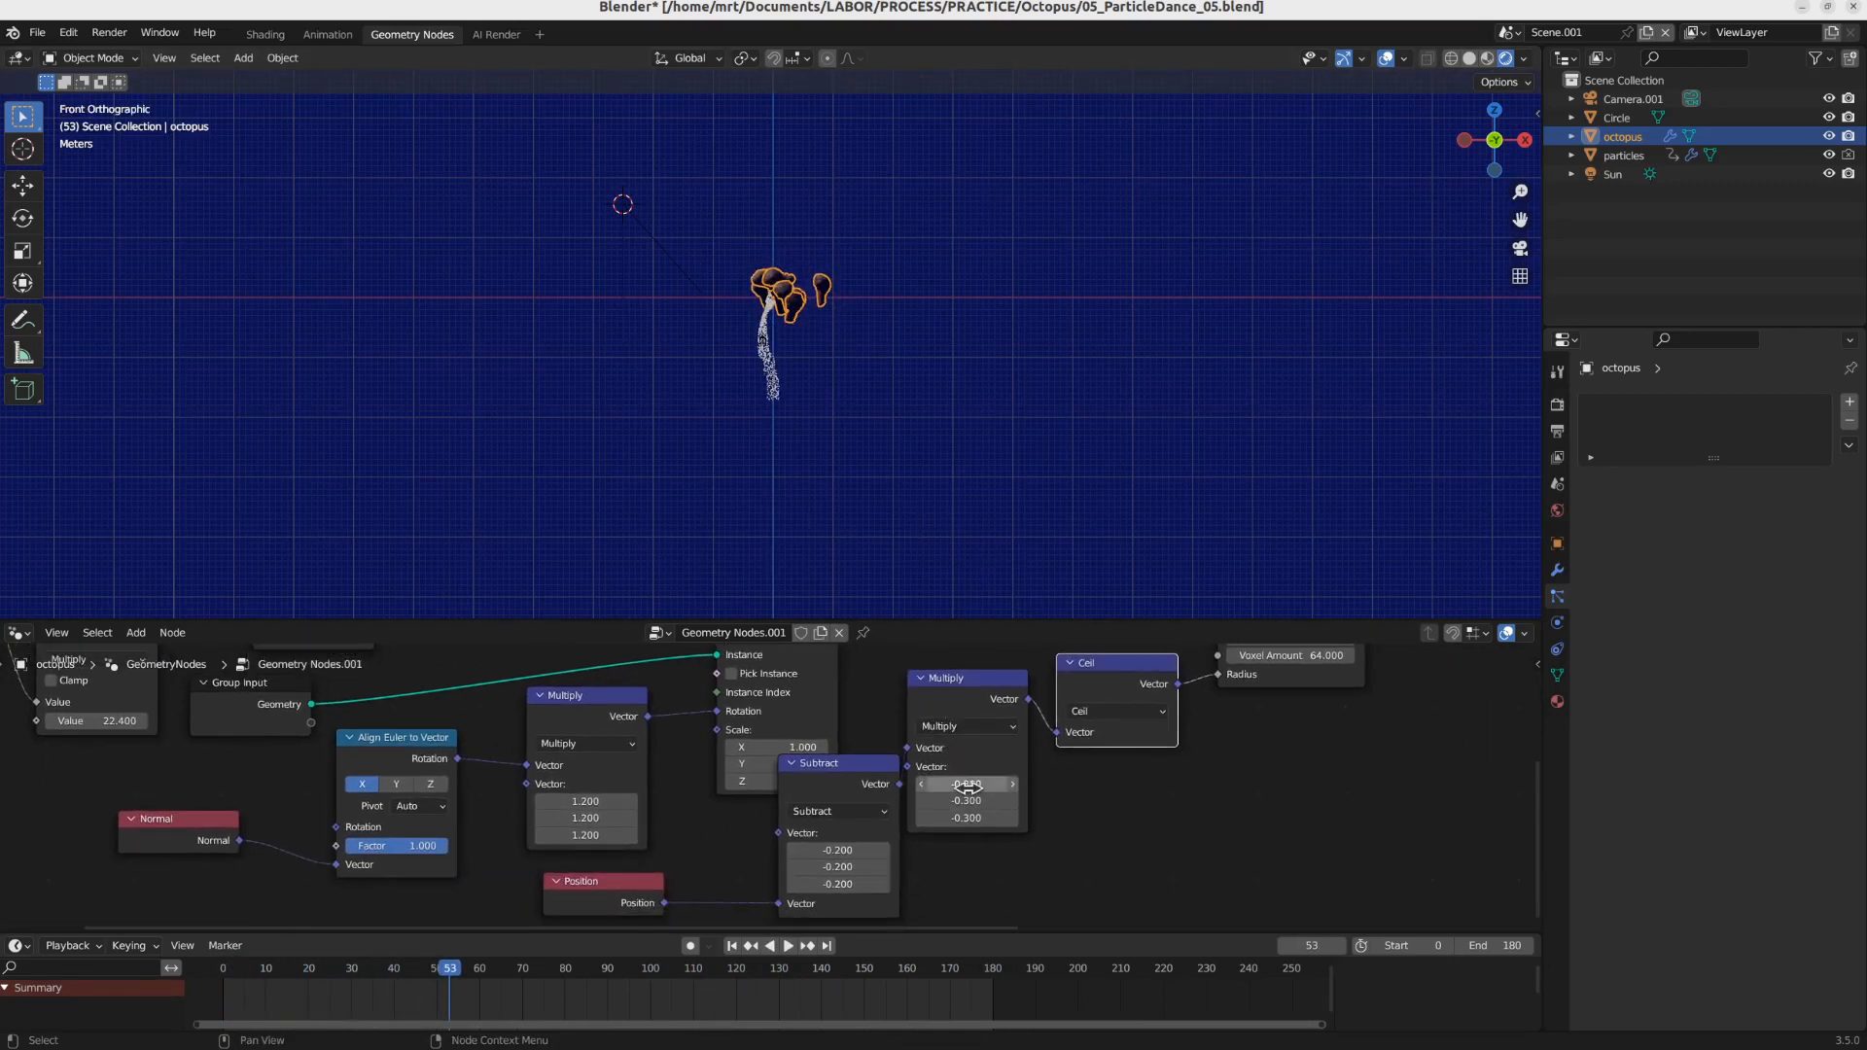
pyautogui.moveTo(968, 789); pyautogui.dragTo(1016, 819)
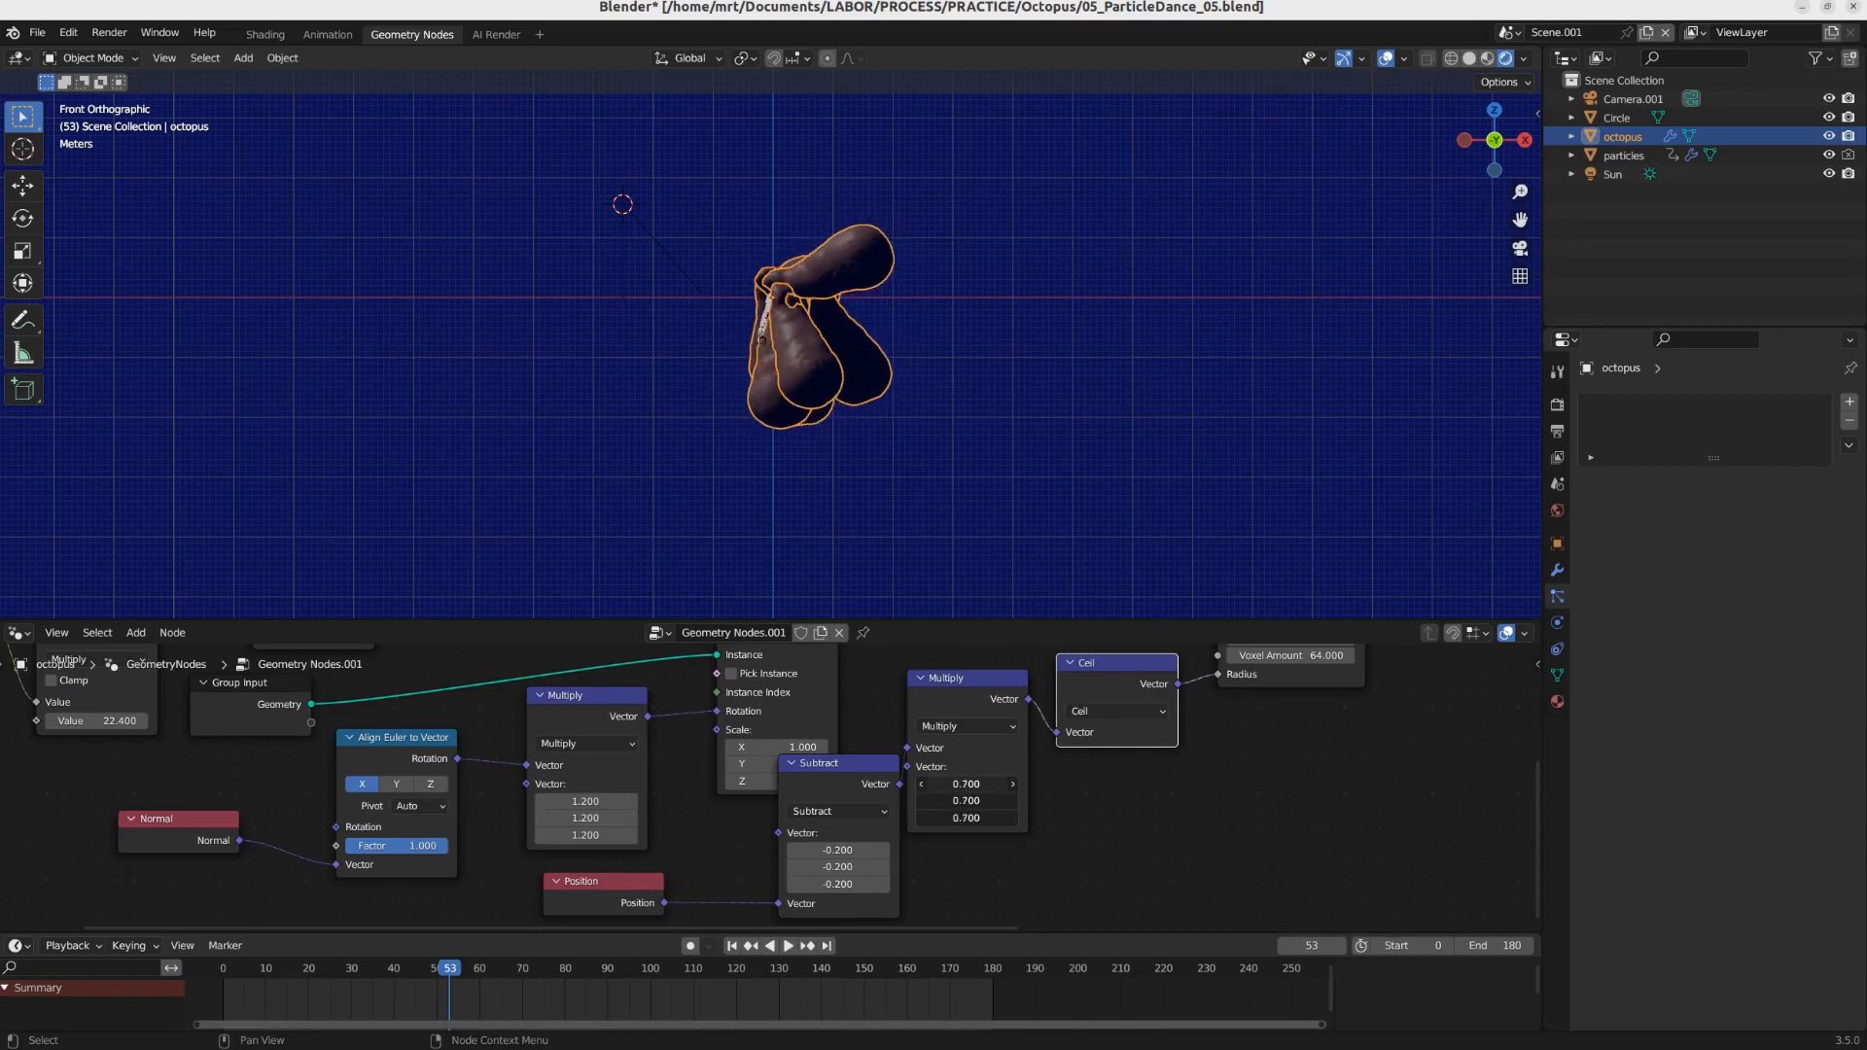
# Step: At frame 140, change the Ceil node's operation to Absolute and set the vector of the Multiply node feeding it to -0.3 on all axes
pyautogui.press('space')
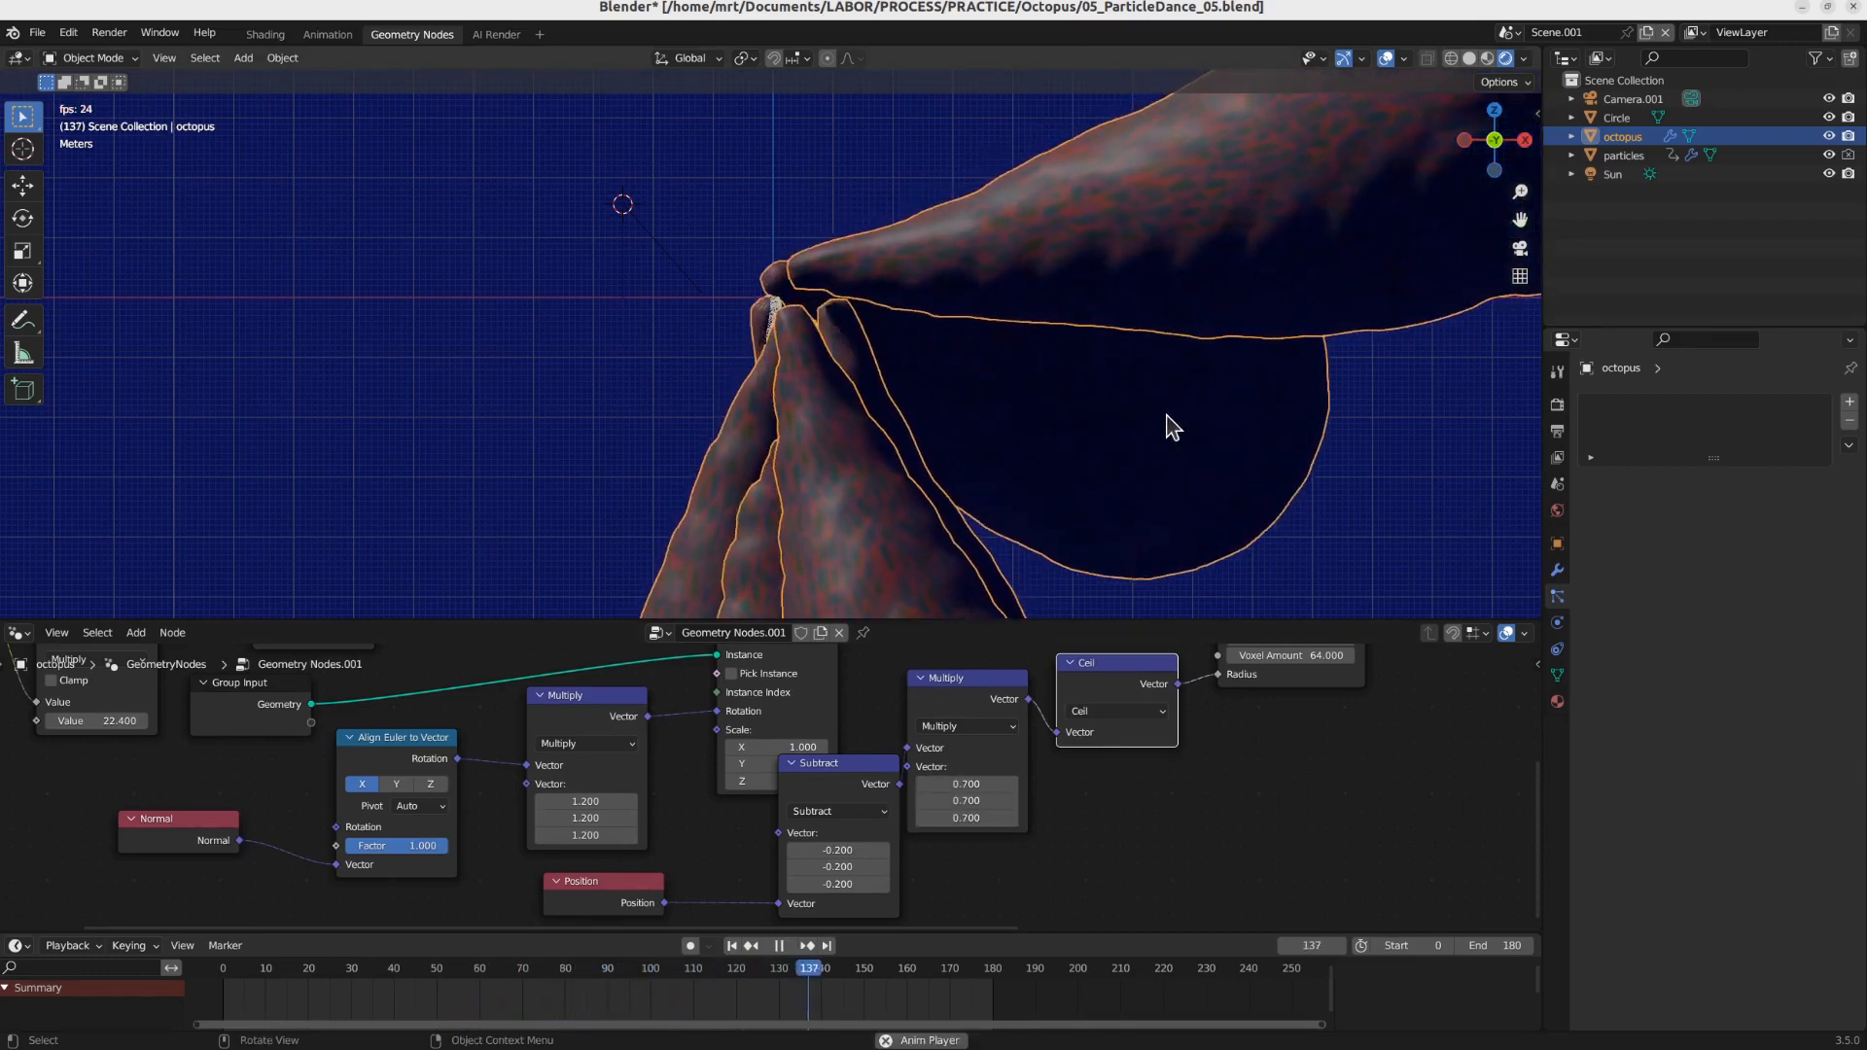
pyautogui.press('space')
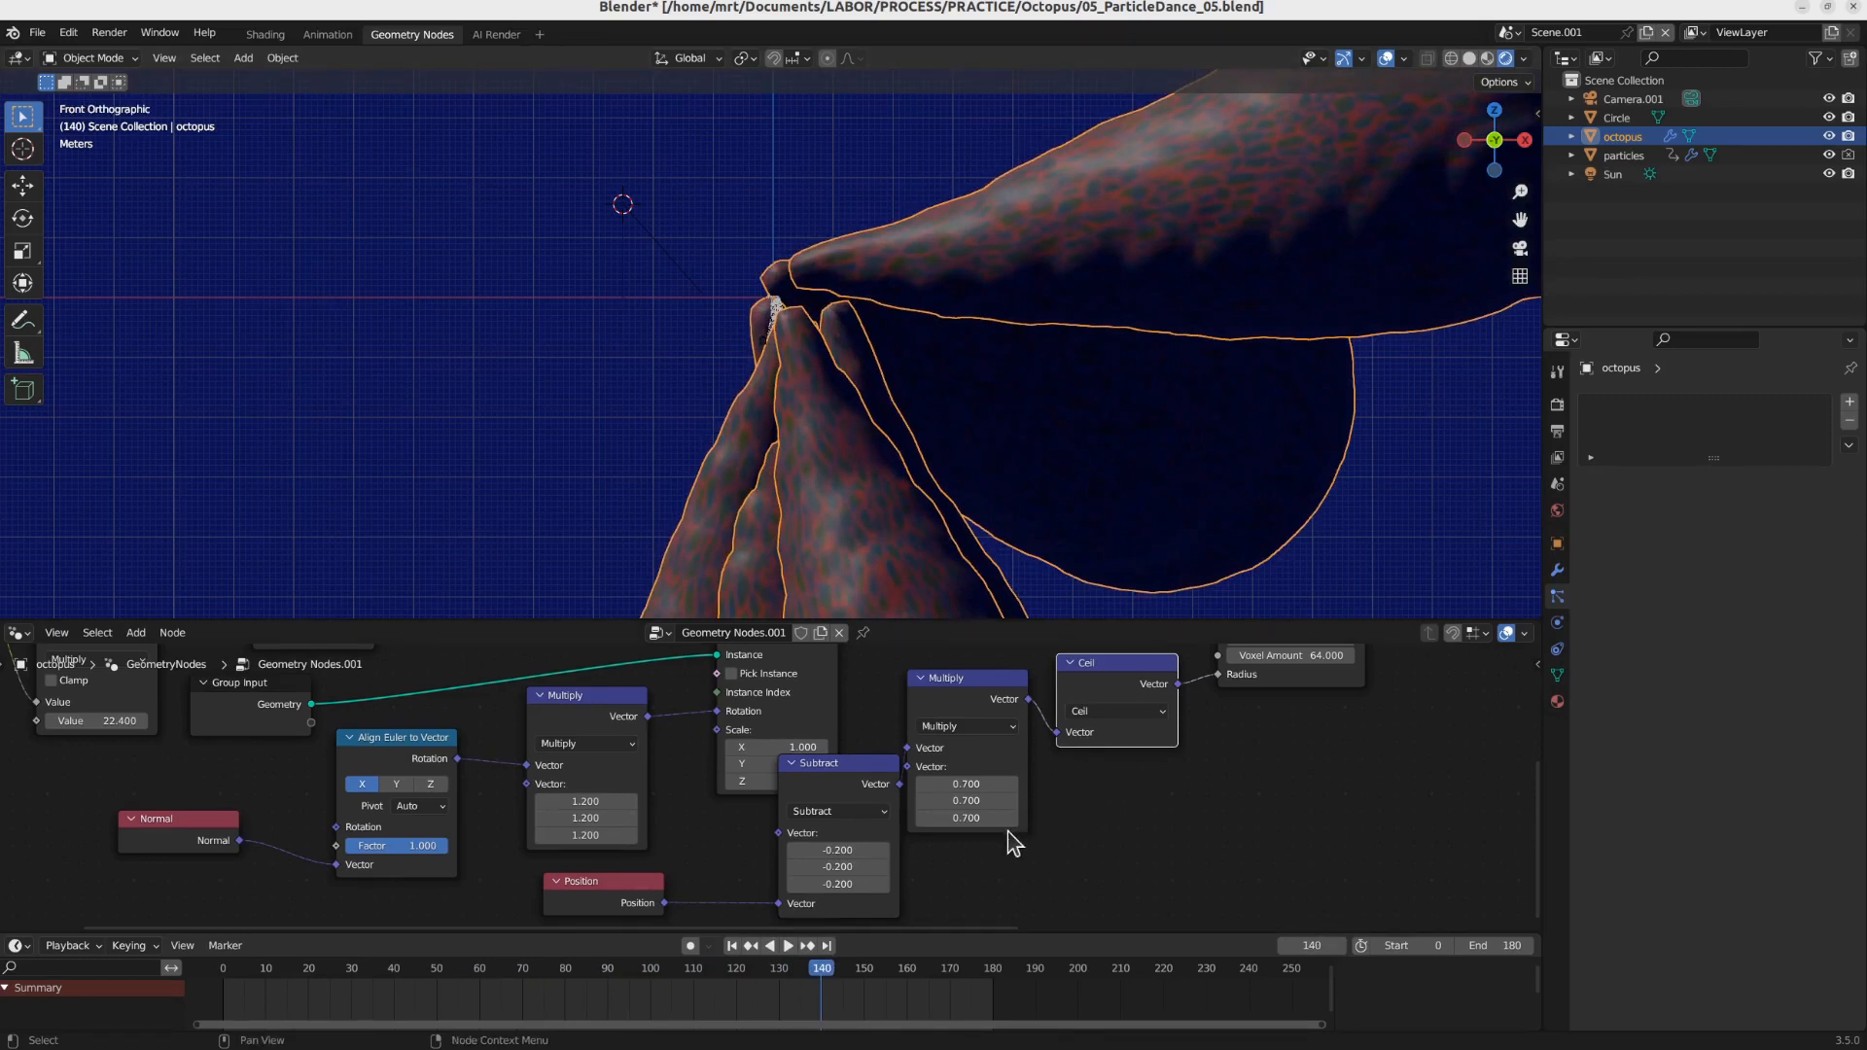
pyautogui.click(1131, 712)
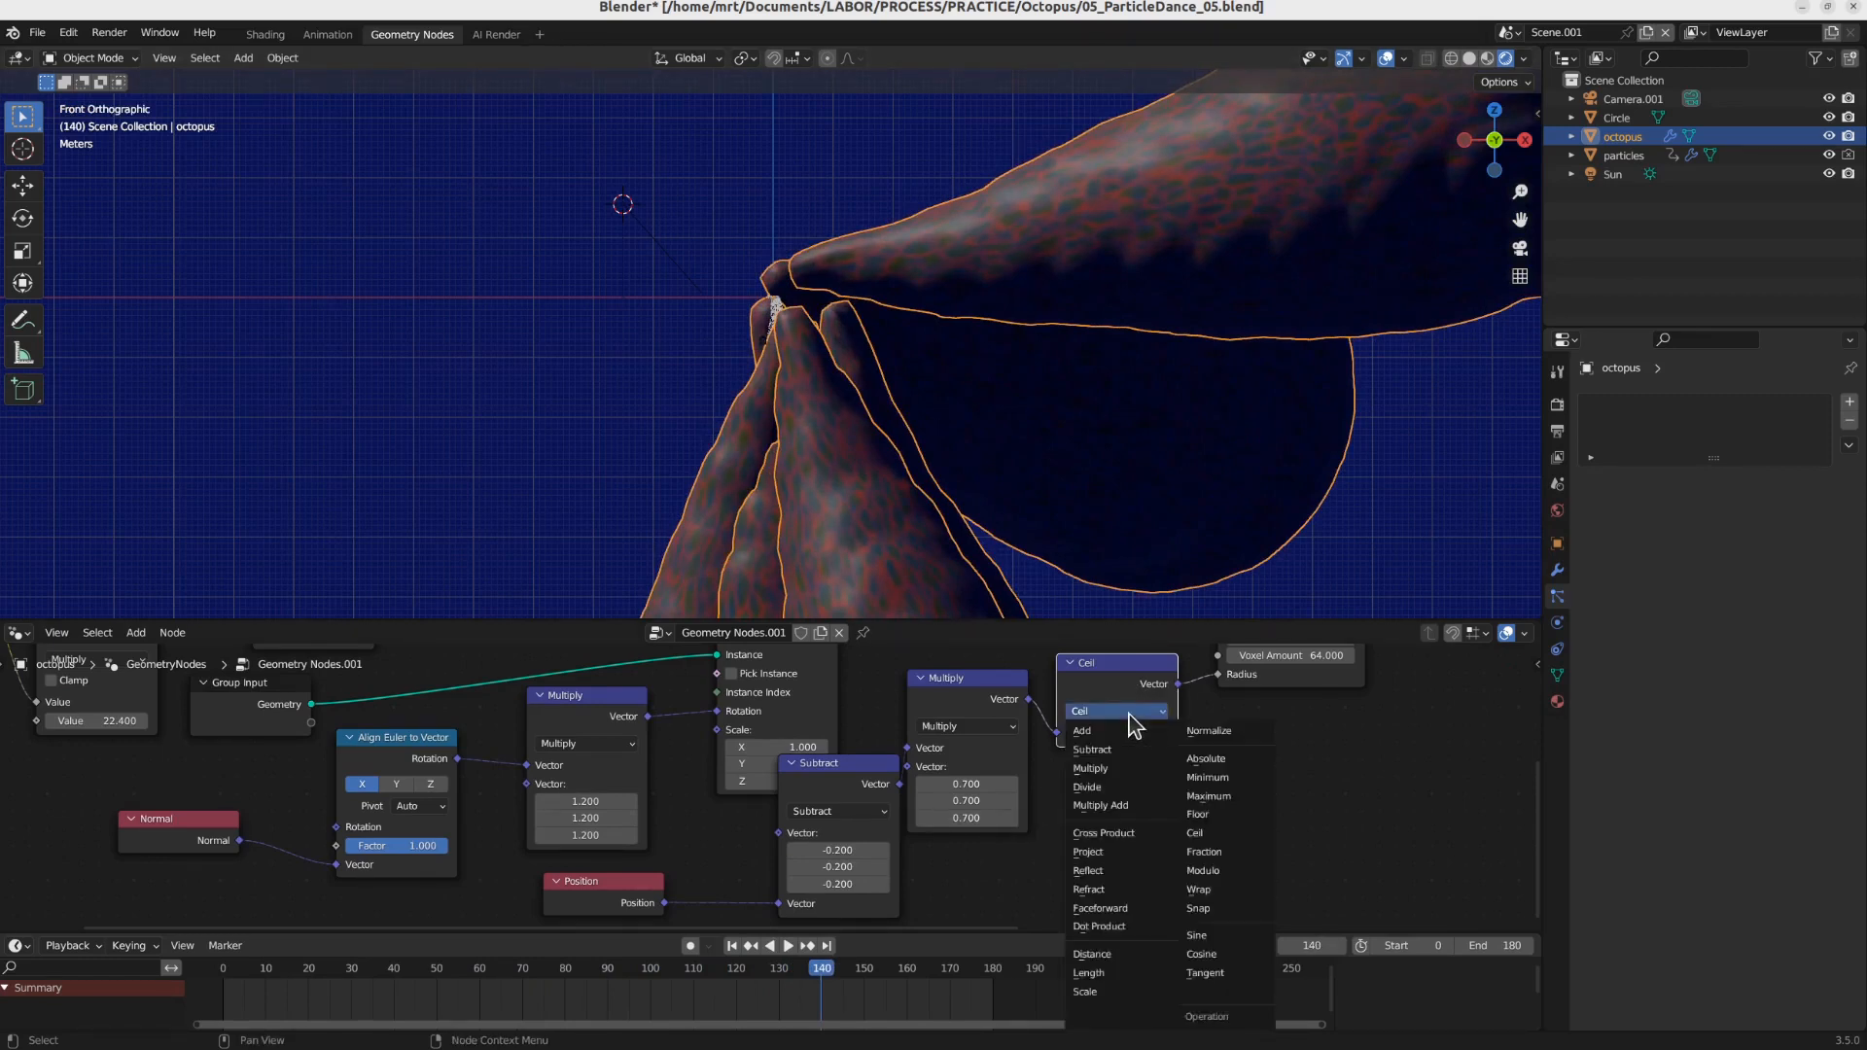
pyautogui.click(1239, 761)
pyautogui.moveTo(1002, 820); pyautogui.dragTo(977, 784)
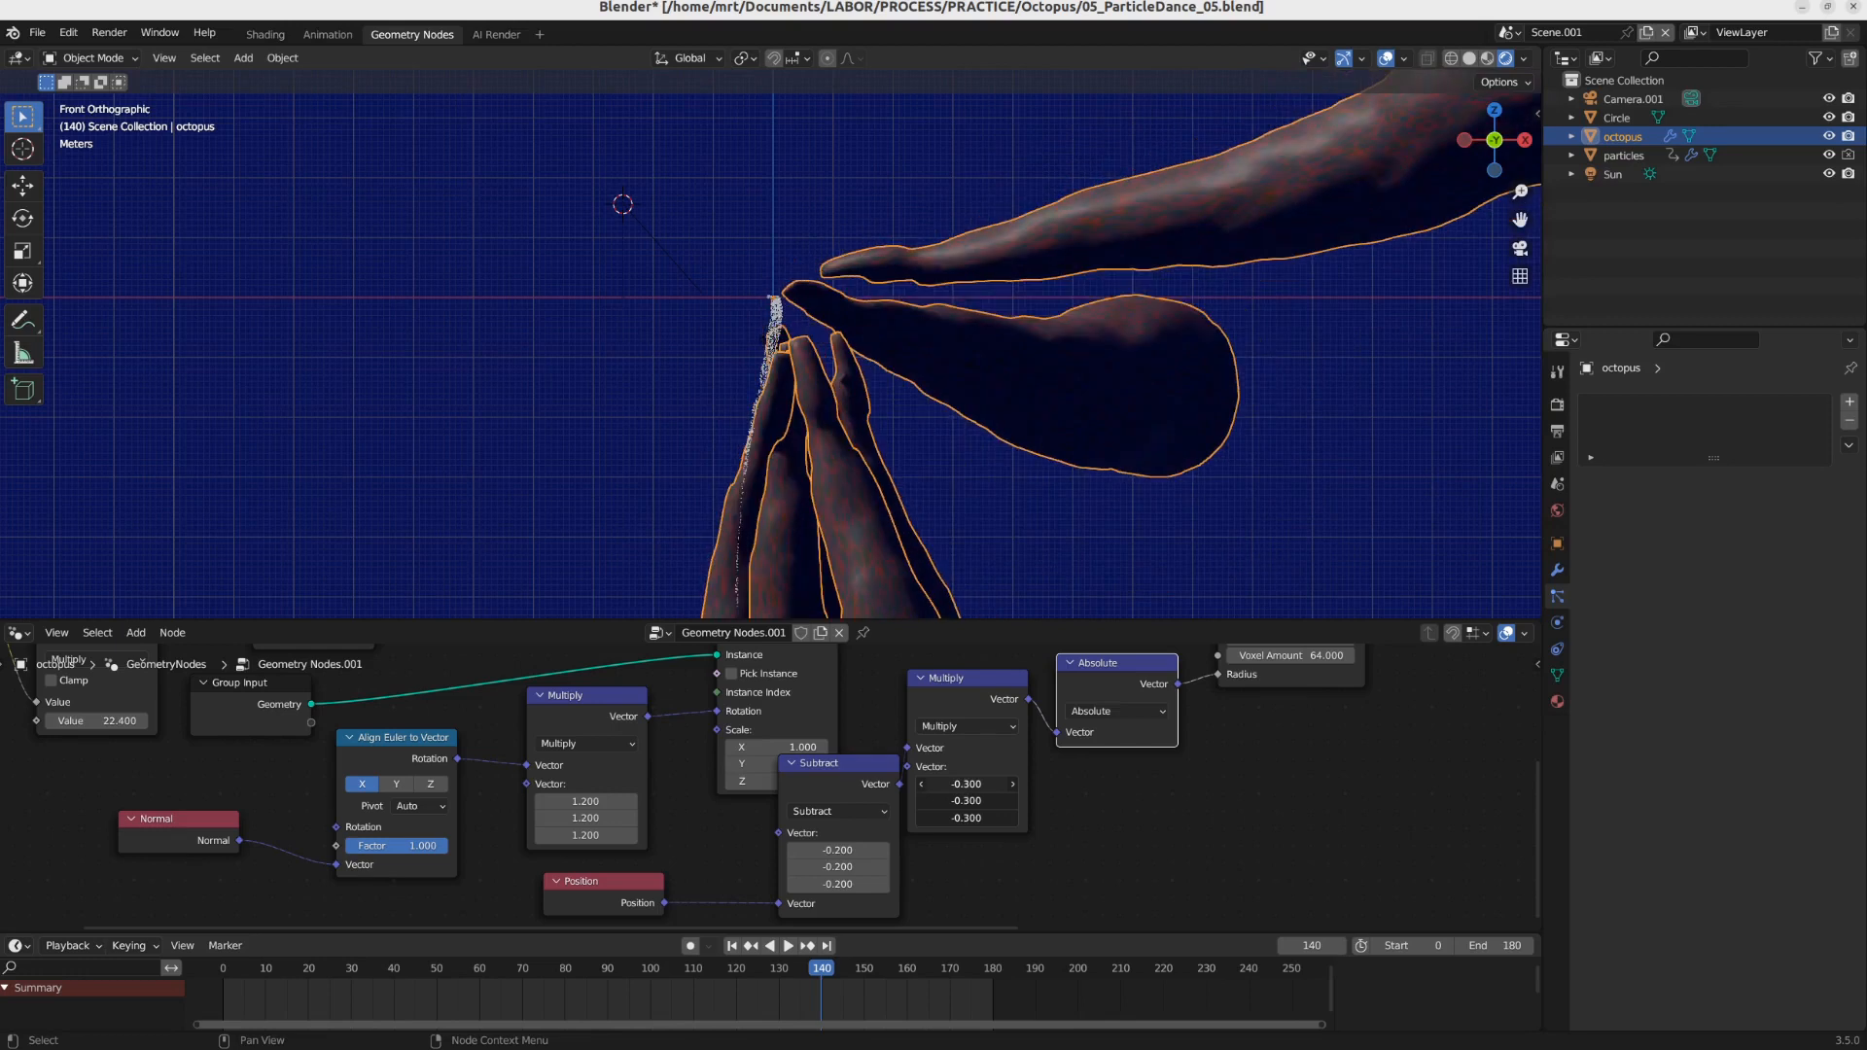
# Step: Move the Subtract node aside, set its vector to 1.5 on all axes, and replay the animation from the start to frame 66
pyautogui.moveTo(862, 771); pyautogui.dragTo(809, 794)
pyautogui.moveTo(783, 888); pyautogui.dragTo(846, 812, button='middle')
pyautogui.moveTo(848, 800)
pyautogui.mouseDown()
pyautogui.moveTo(924, 799)
pyautogui.moveTo(847, 799)
pyautogui.mouseUp()
pyautogui.click(731, 945)
pyautogui.press('space')
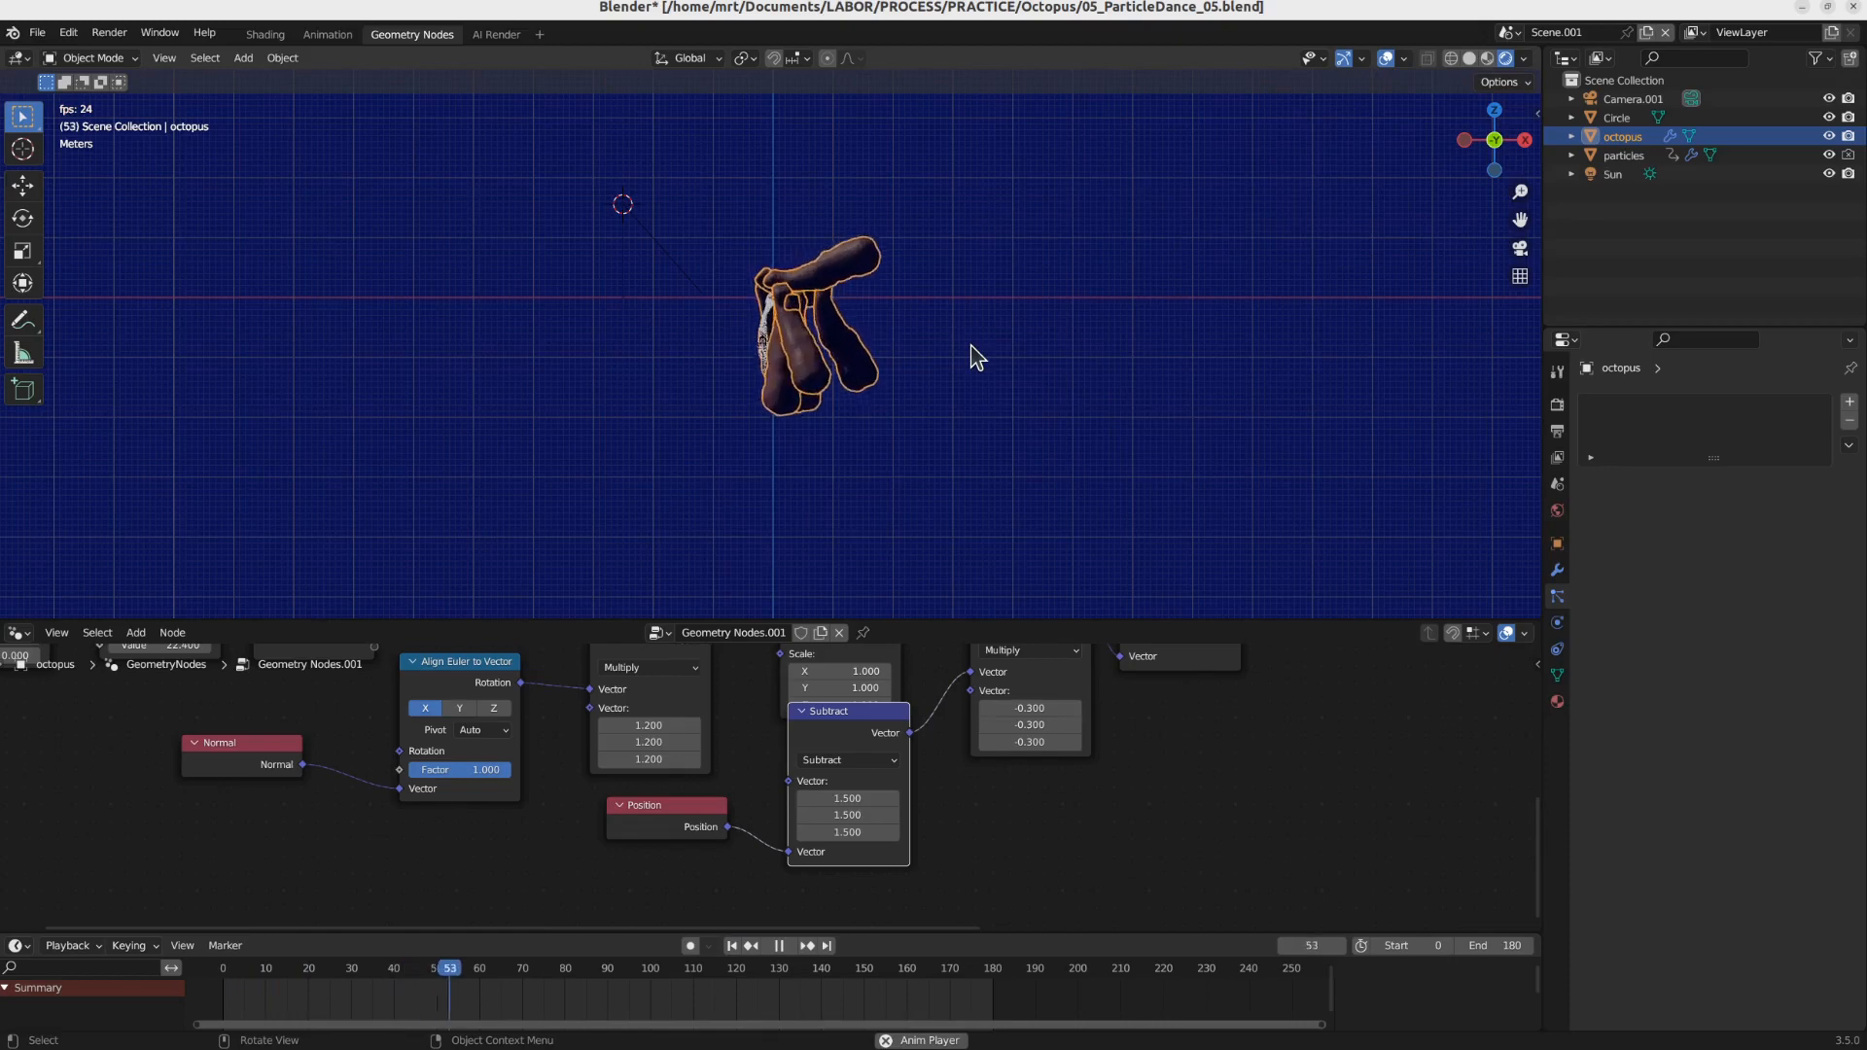
pyautogui.press('space')
# Step: Delete the particles object's bake, set the particle lifetime to 40 frames, and bake the particle system again
pyautogui.click(1623, 156)
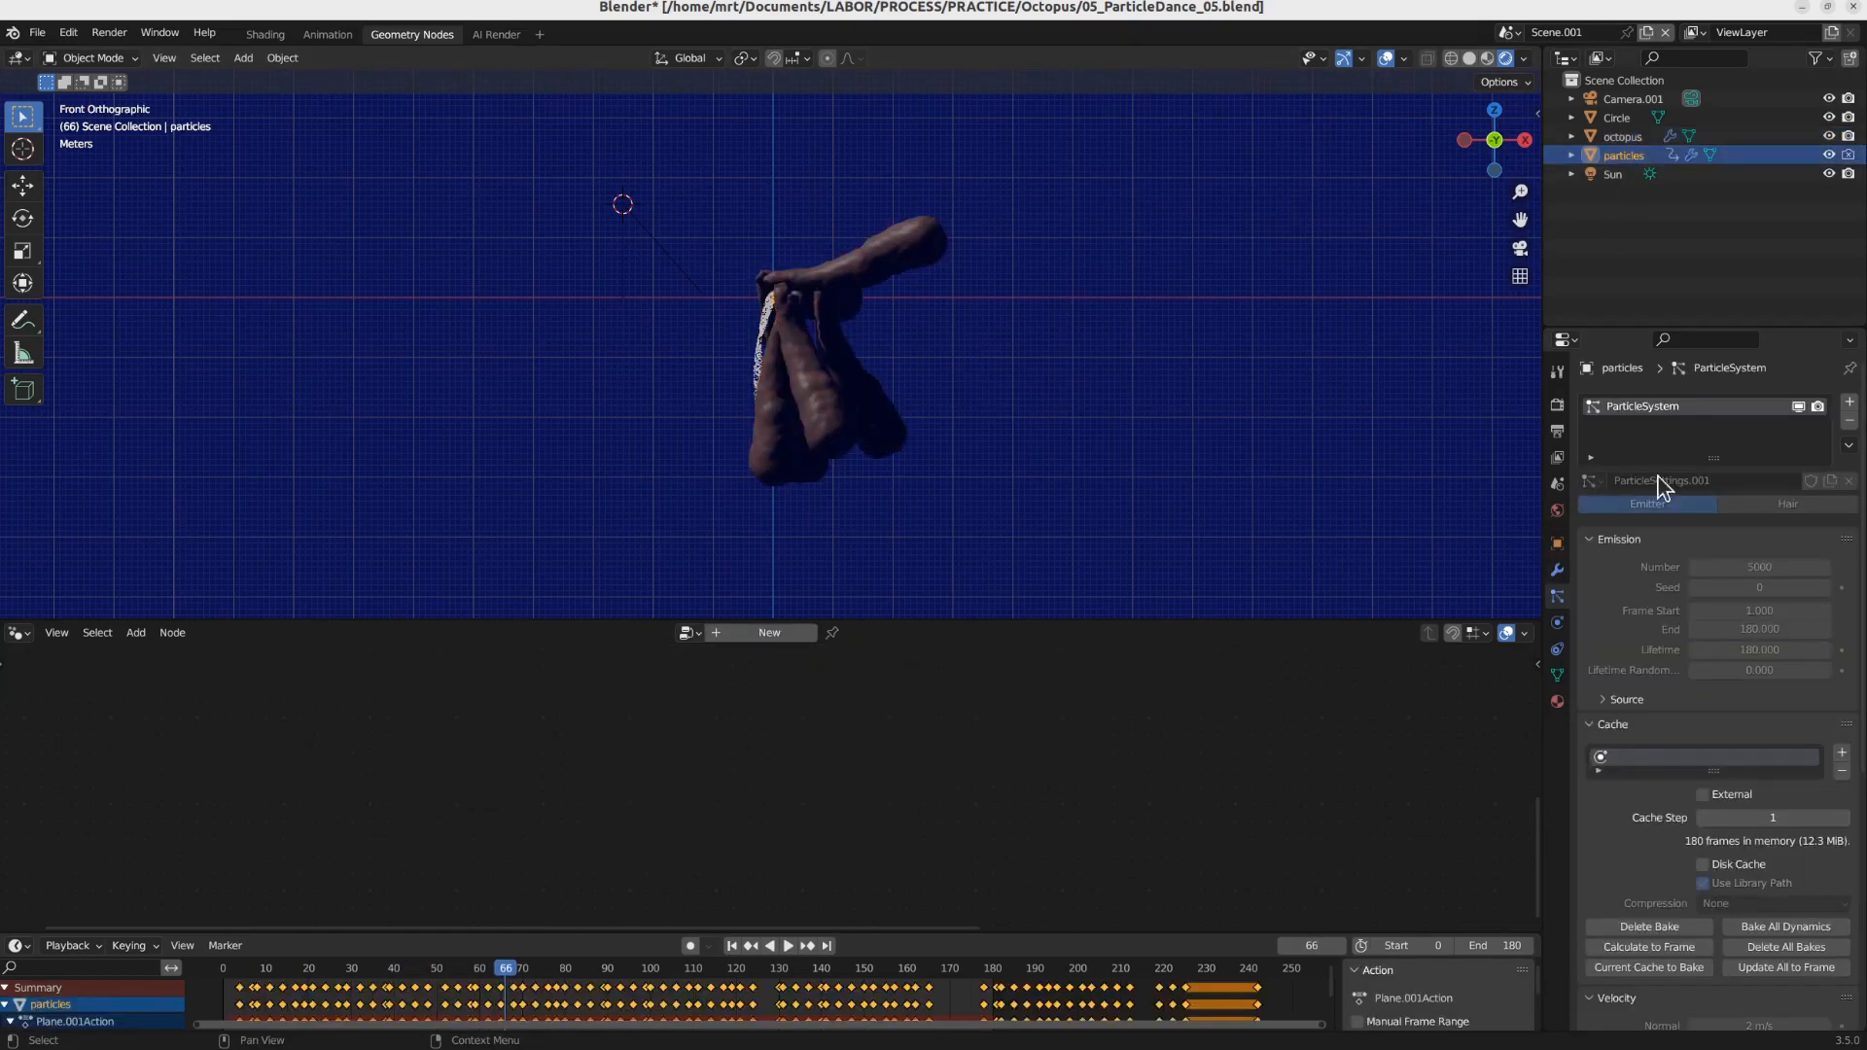
pyautogui.click(1669, 927)
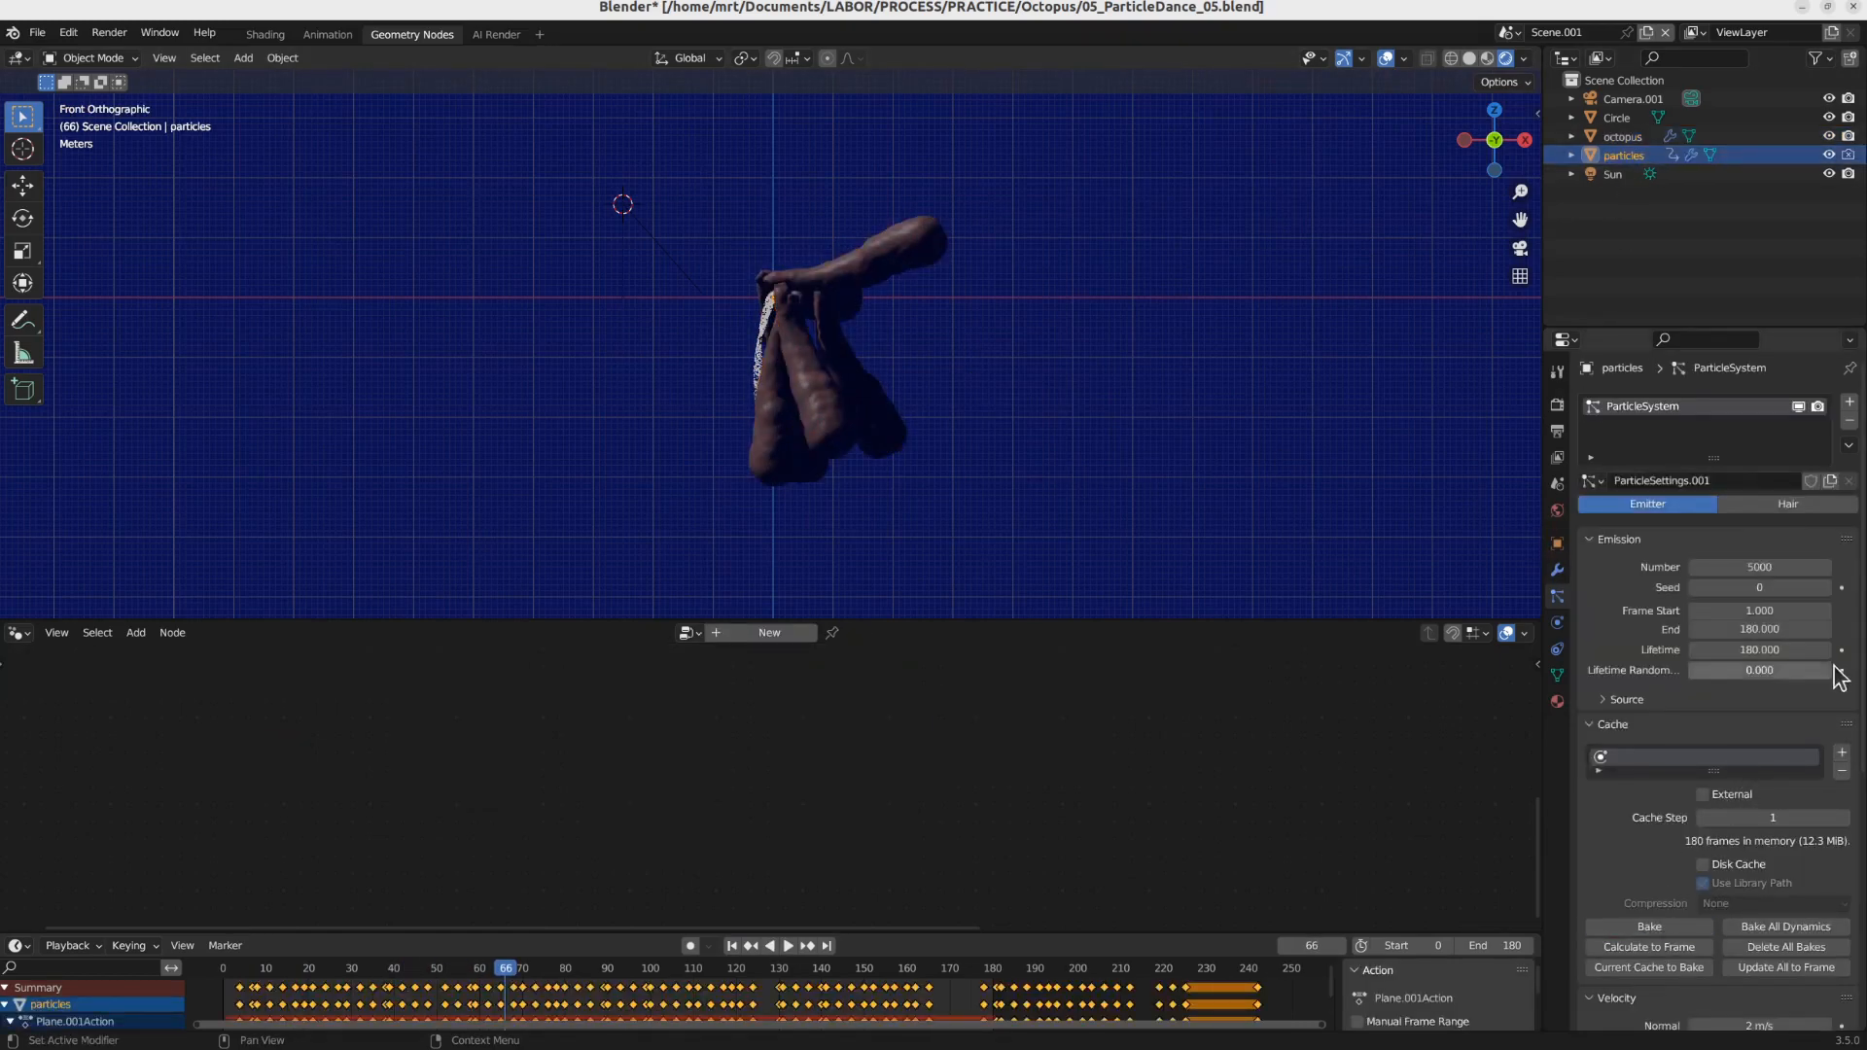
pyautogui.click(1823, 645)
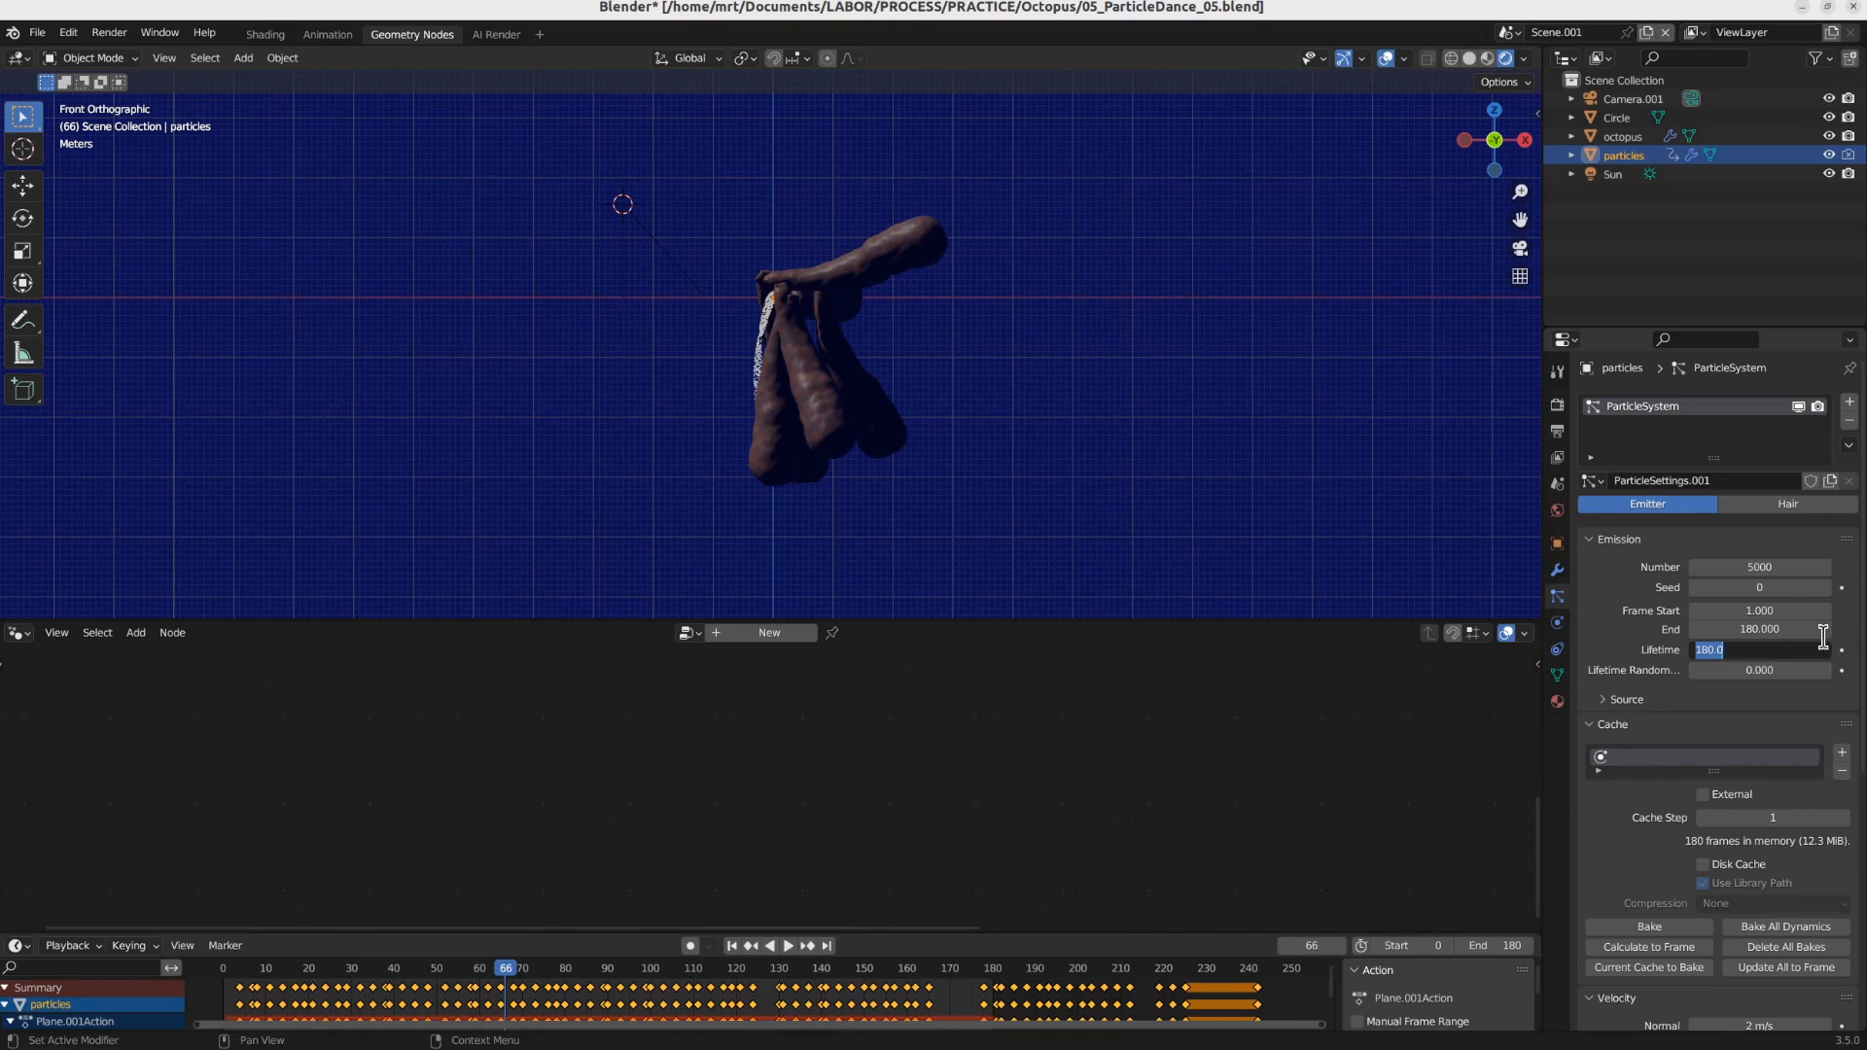
pyautogui.press('Return')
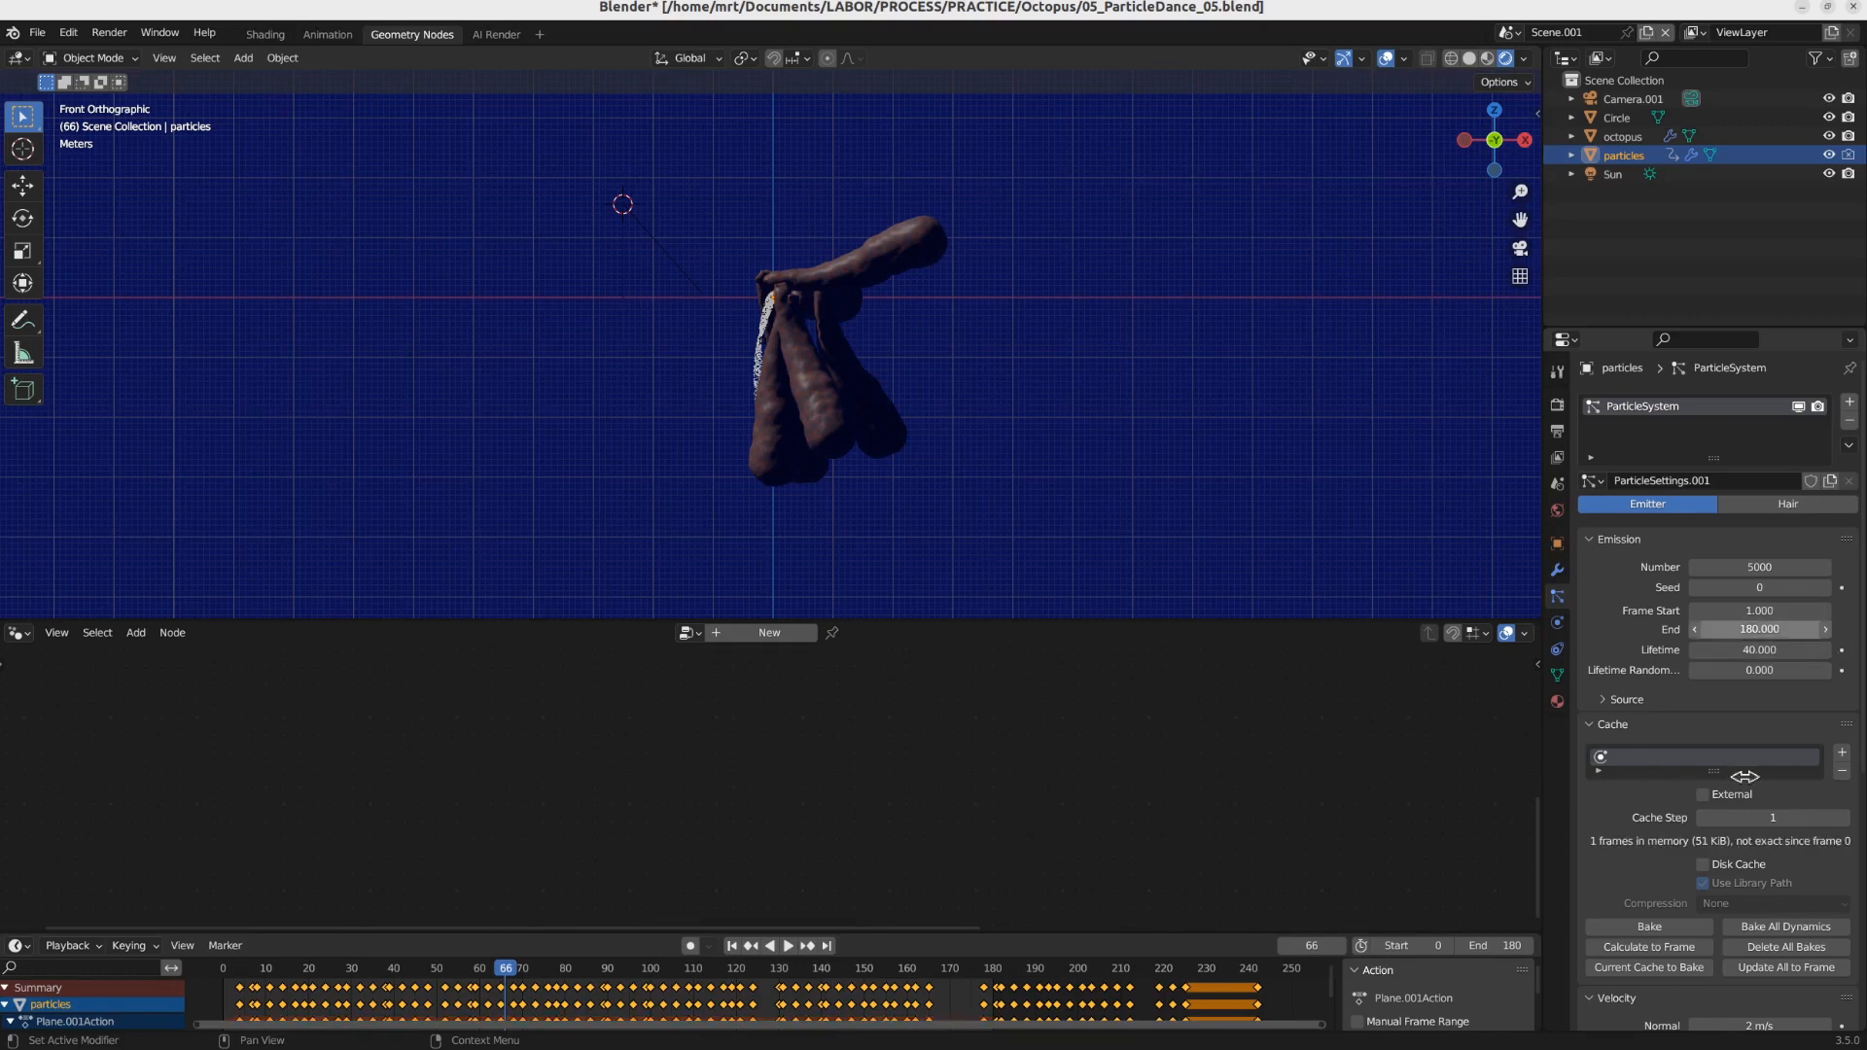
pyautogui.click(1657, 926)
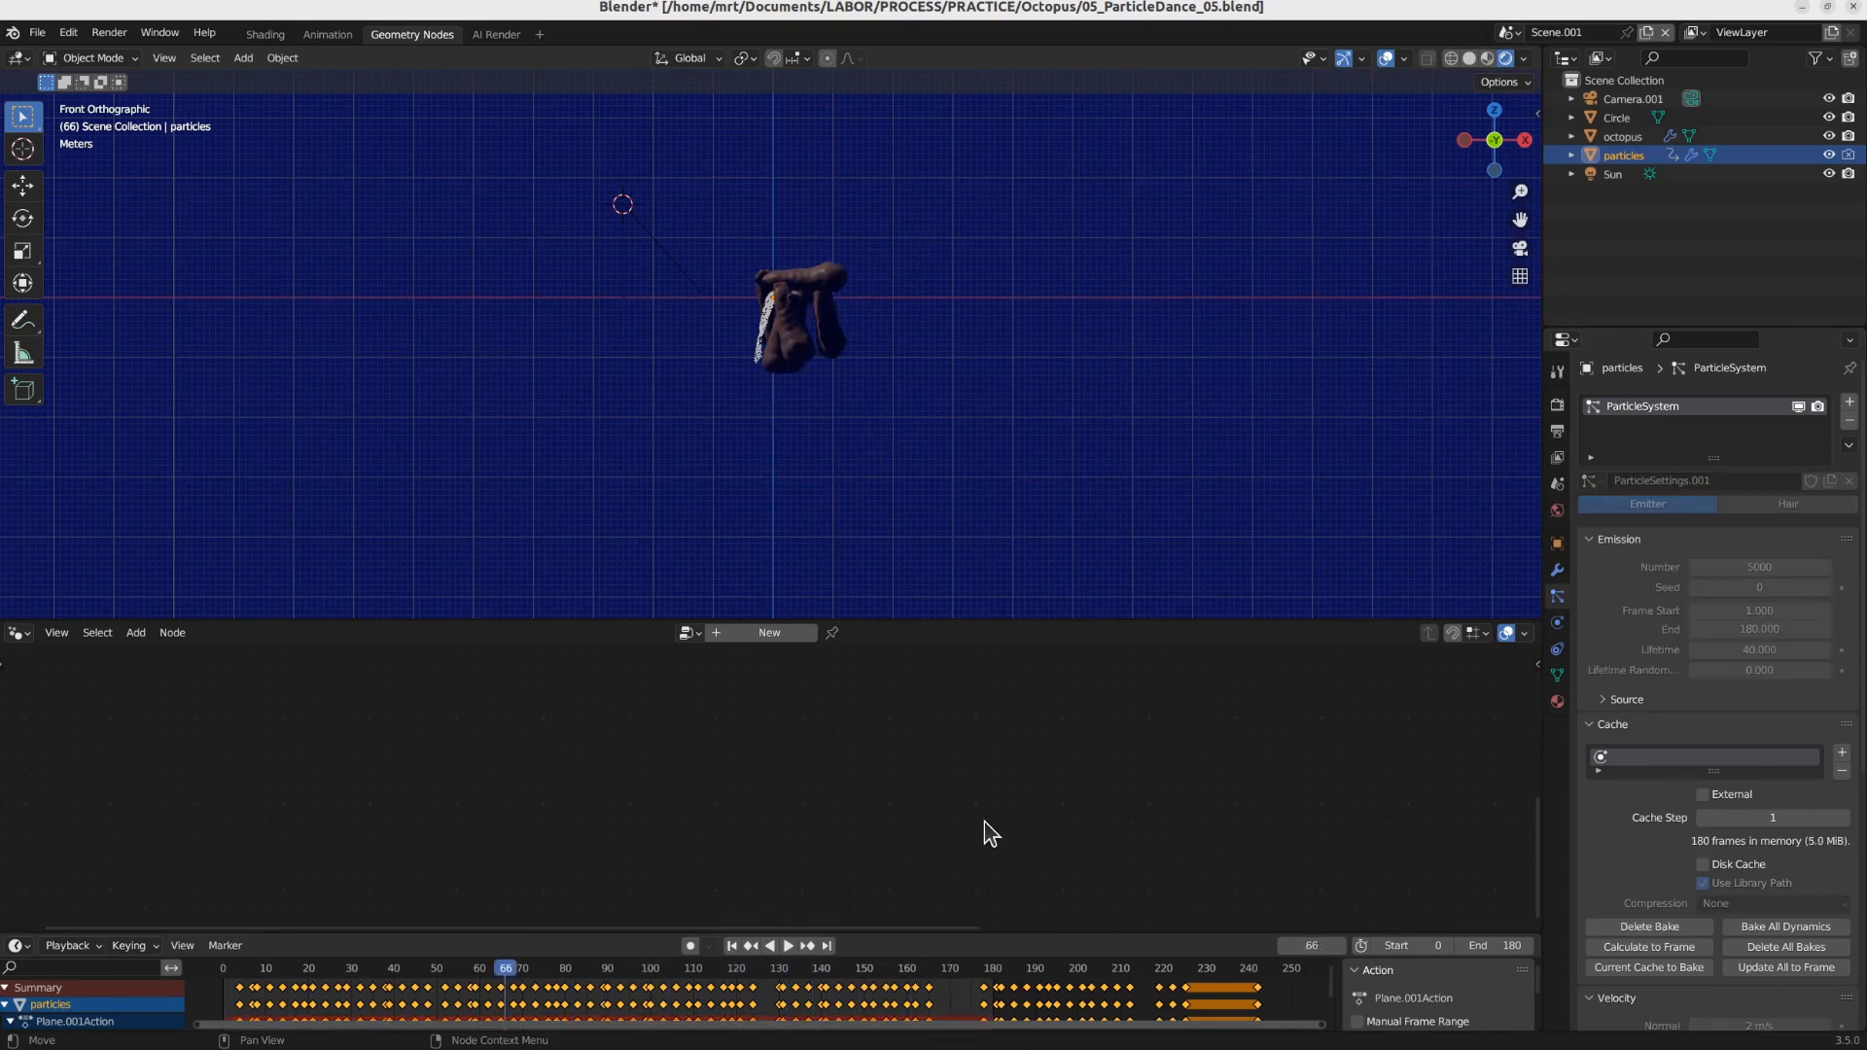
# Step: Replay the rebaked particle animation from the start and stop it at frame 104
pyautogui.click(732, 945)
pyautogui.press('space')
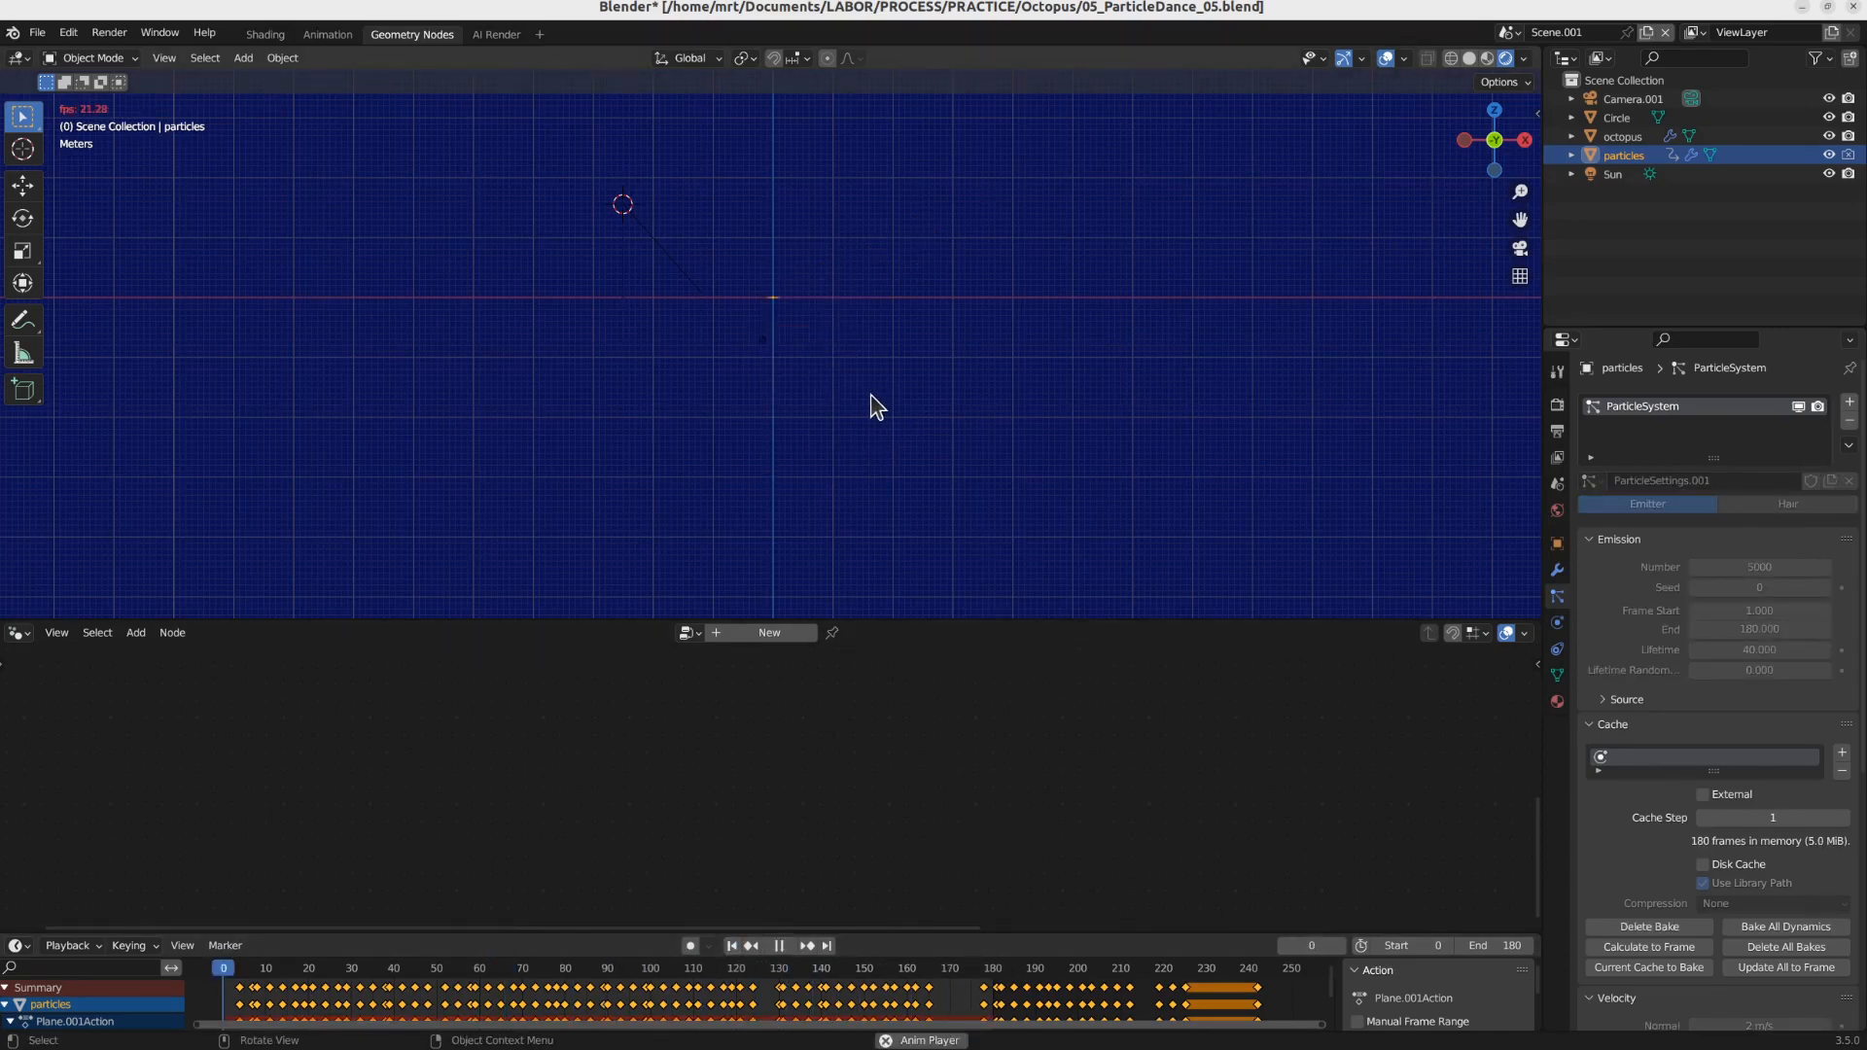
pyautogui.scroll(3, 796, 316)
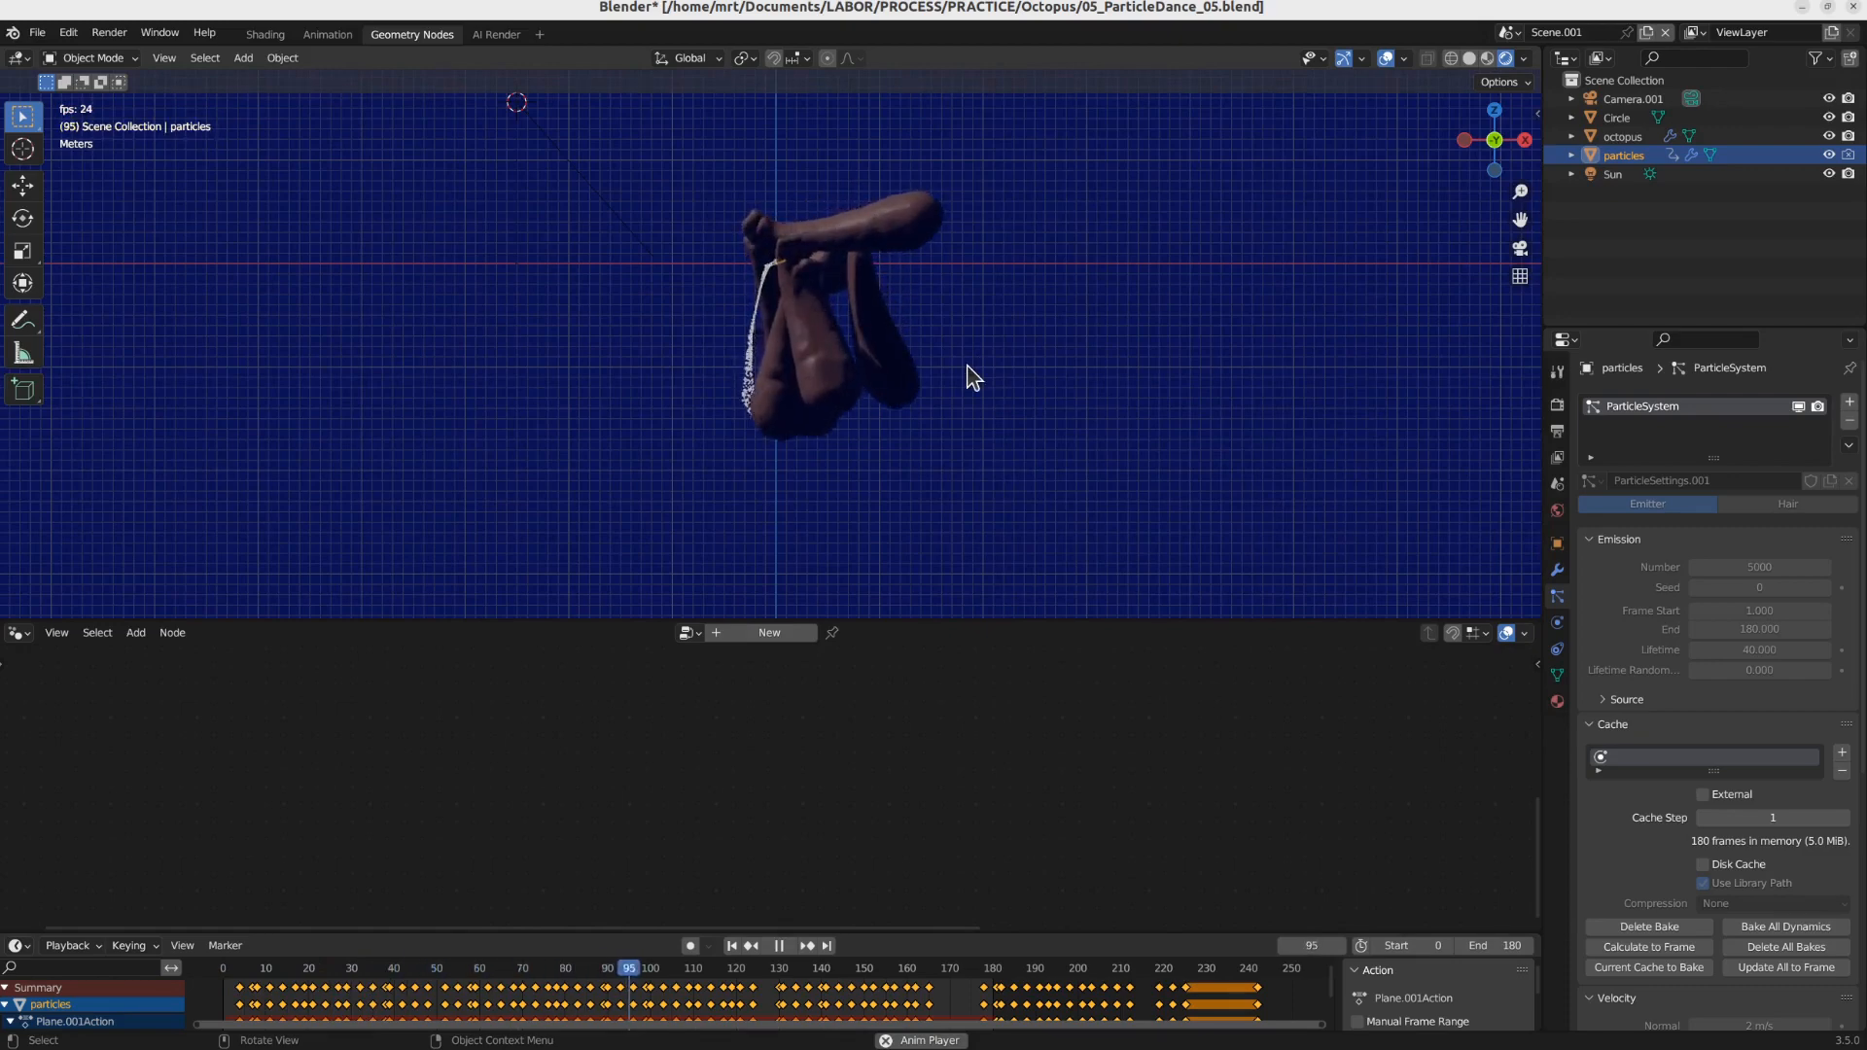
pyautogui.press('space')
# Step: Set the vector of the octopus's Multiply node feeding Absolute to 0.3 on all axes and reposition the Multiply and Position nodes
pyautogui.click(849, 365)
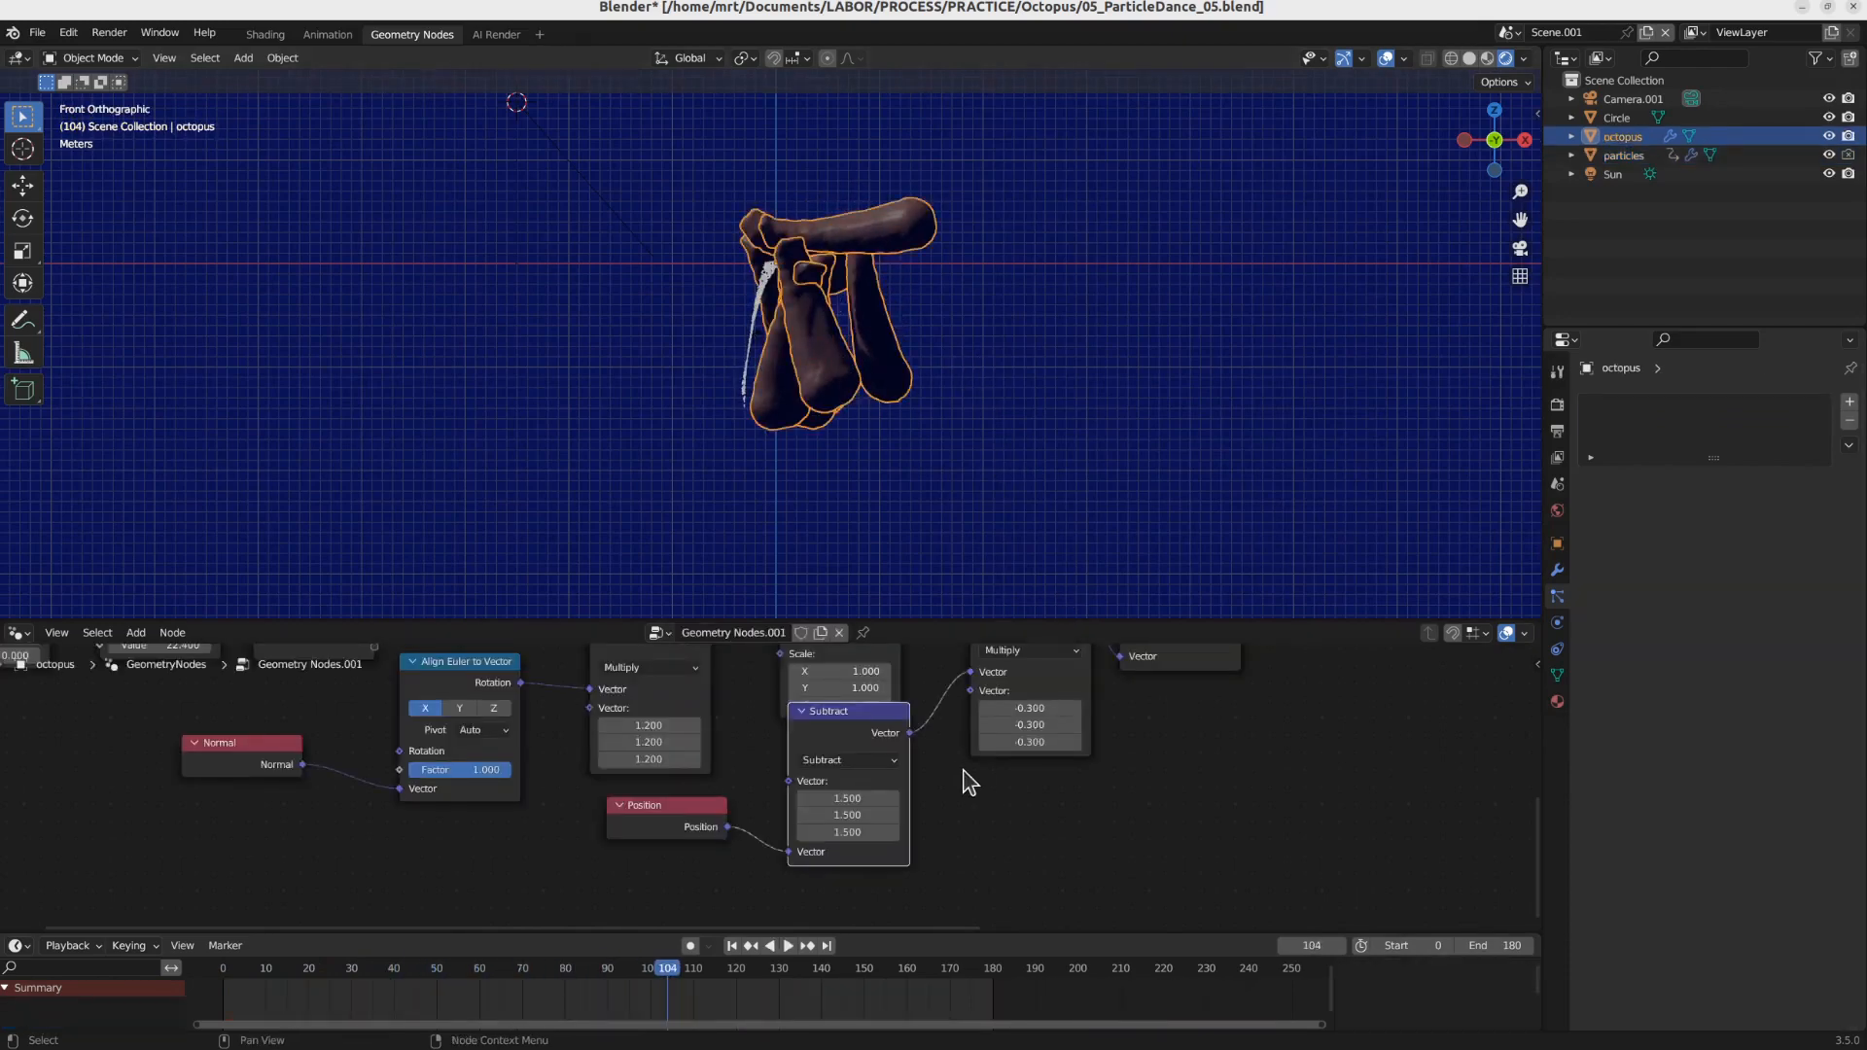
pyautogui.moveTo(1032, 708)
pyautogui.mouseDown()
pyautogui.moveTo(1033, 741)
pyautogui.moveTo(1052, 742)
pyautogui.moveTo(1001, 742)
pyautogui.moveTo(1105, 742)
pyautogui.moveTo(1031, 742)
pyautogui.mouseUp()
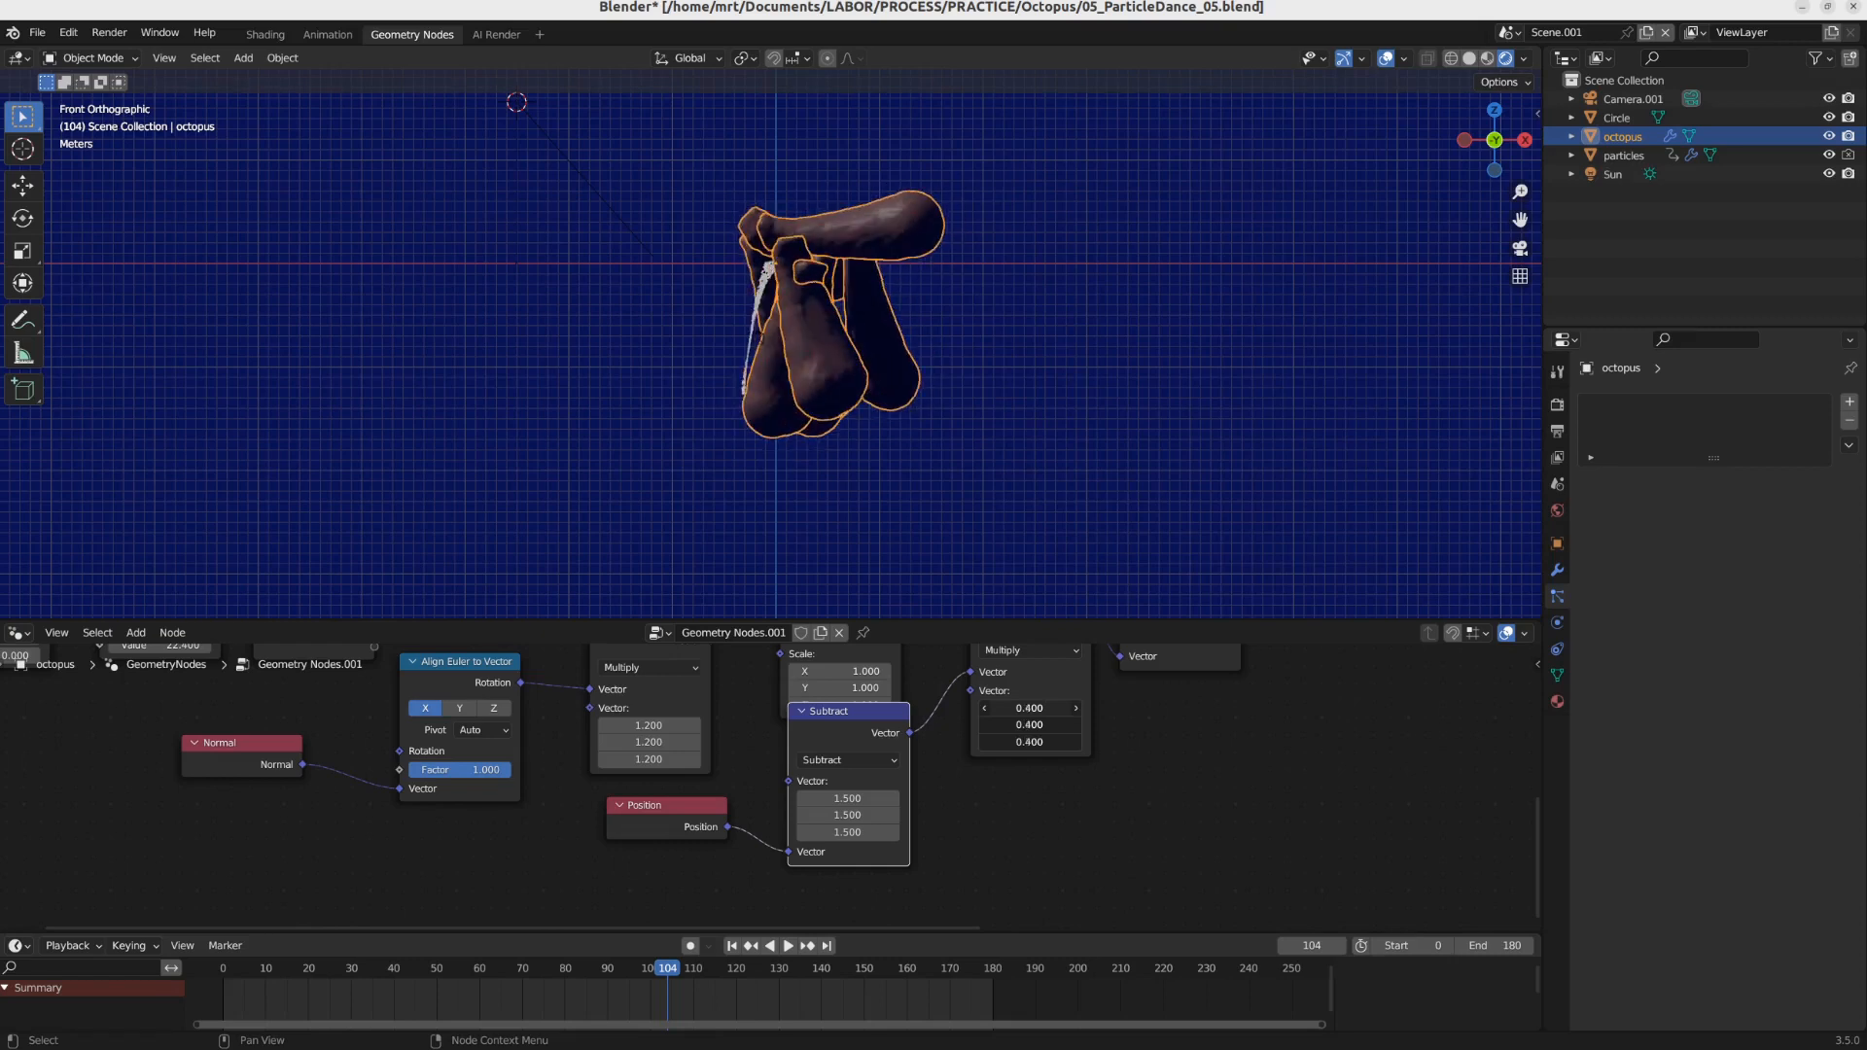
pyautogui.moveTo(943, 719); pyautogui.dragTo(895, 702, button='middle')
pyautogui.moveTo(864, 726); pyautogui.dragTo(851, 763)
pyautogui.click(830, 712)
pyautogui.moveTo(1007, 683); pyautogui.dragTo(984, 744, button='middle')
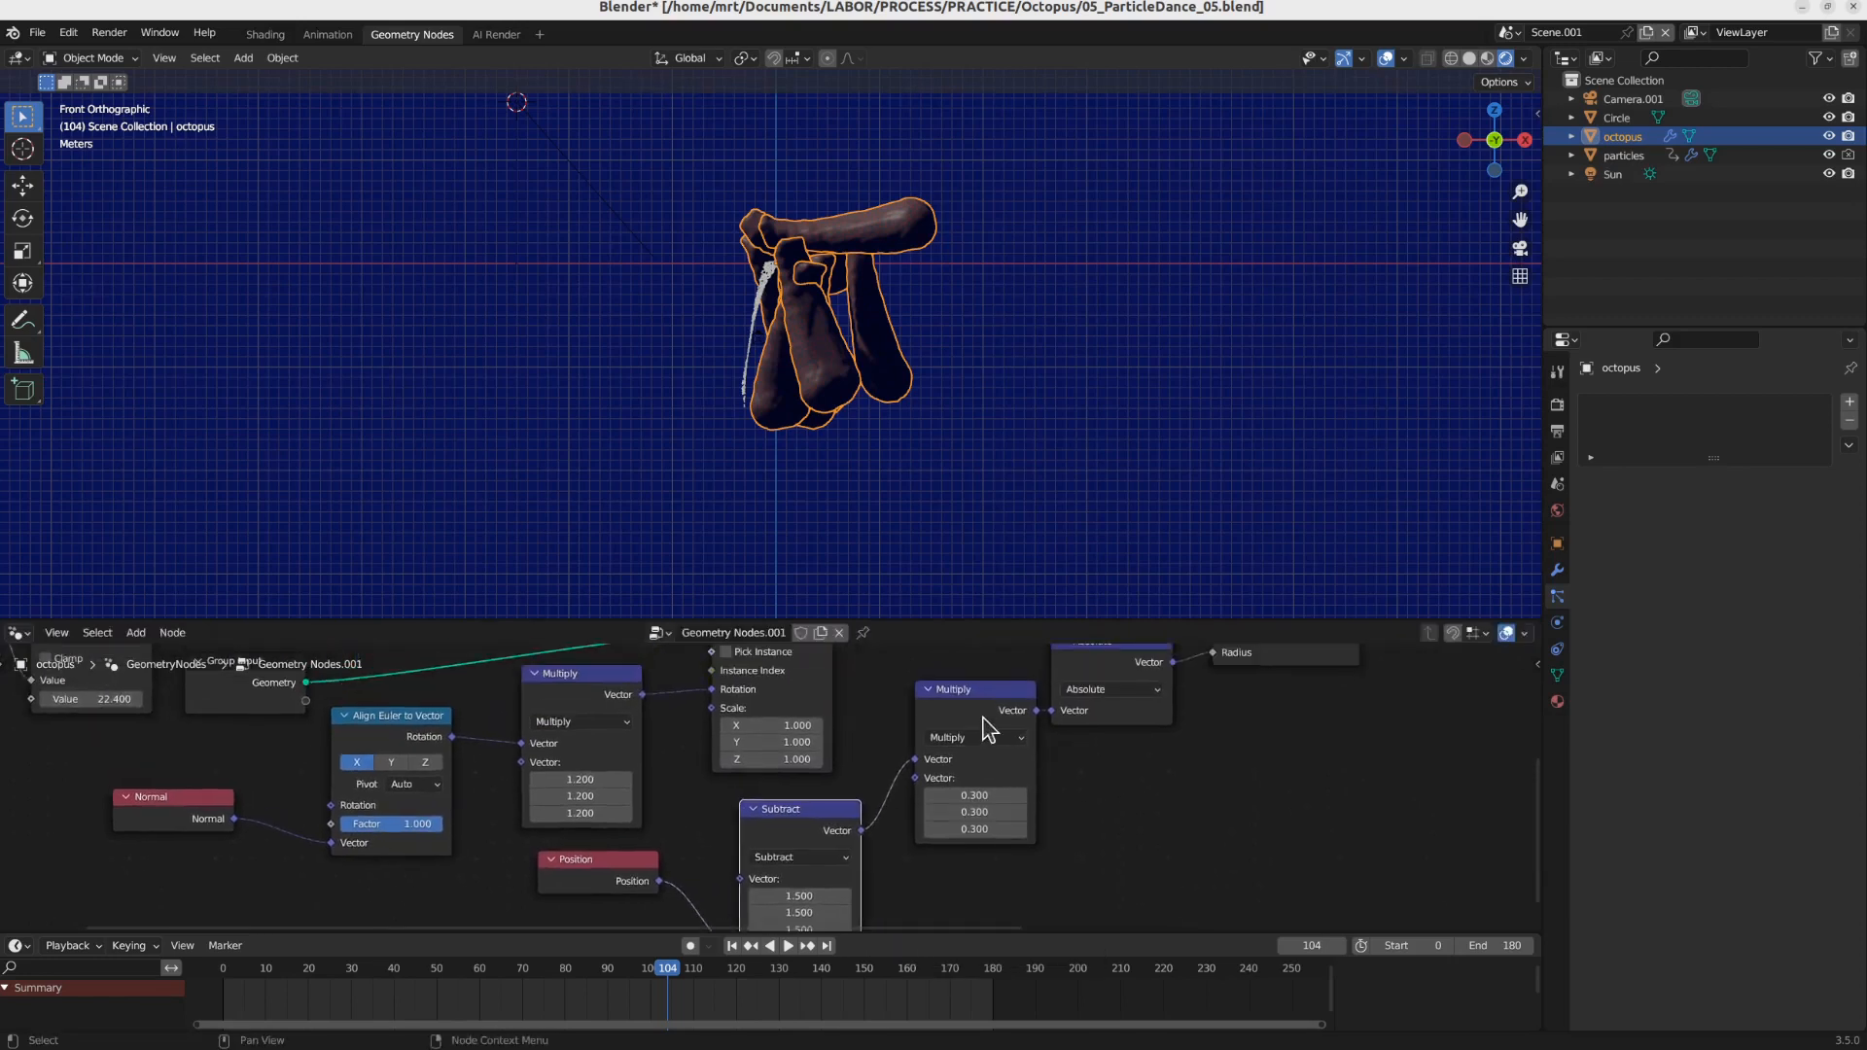
pyautogui.moveTo(980, 717); pyautogui.dragTo(970, 737)
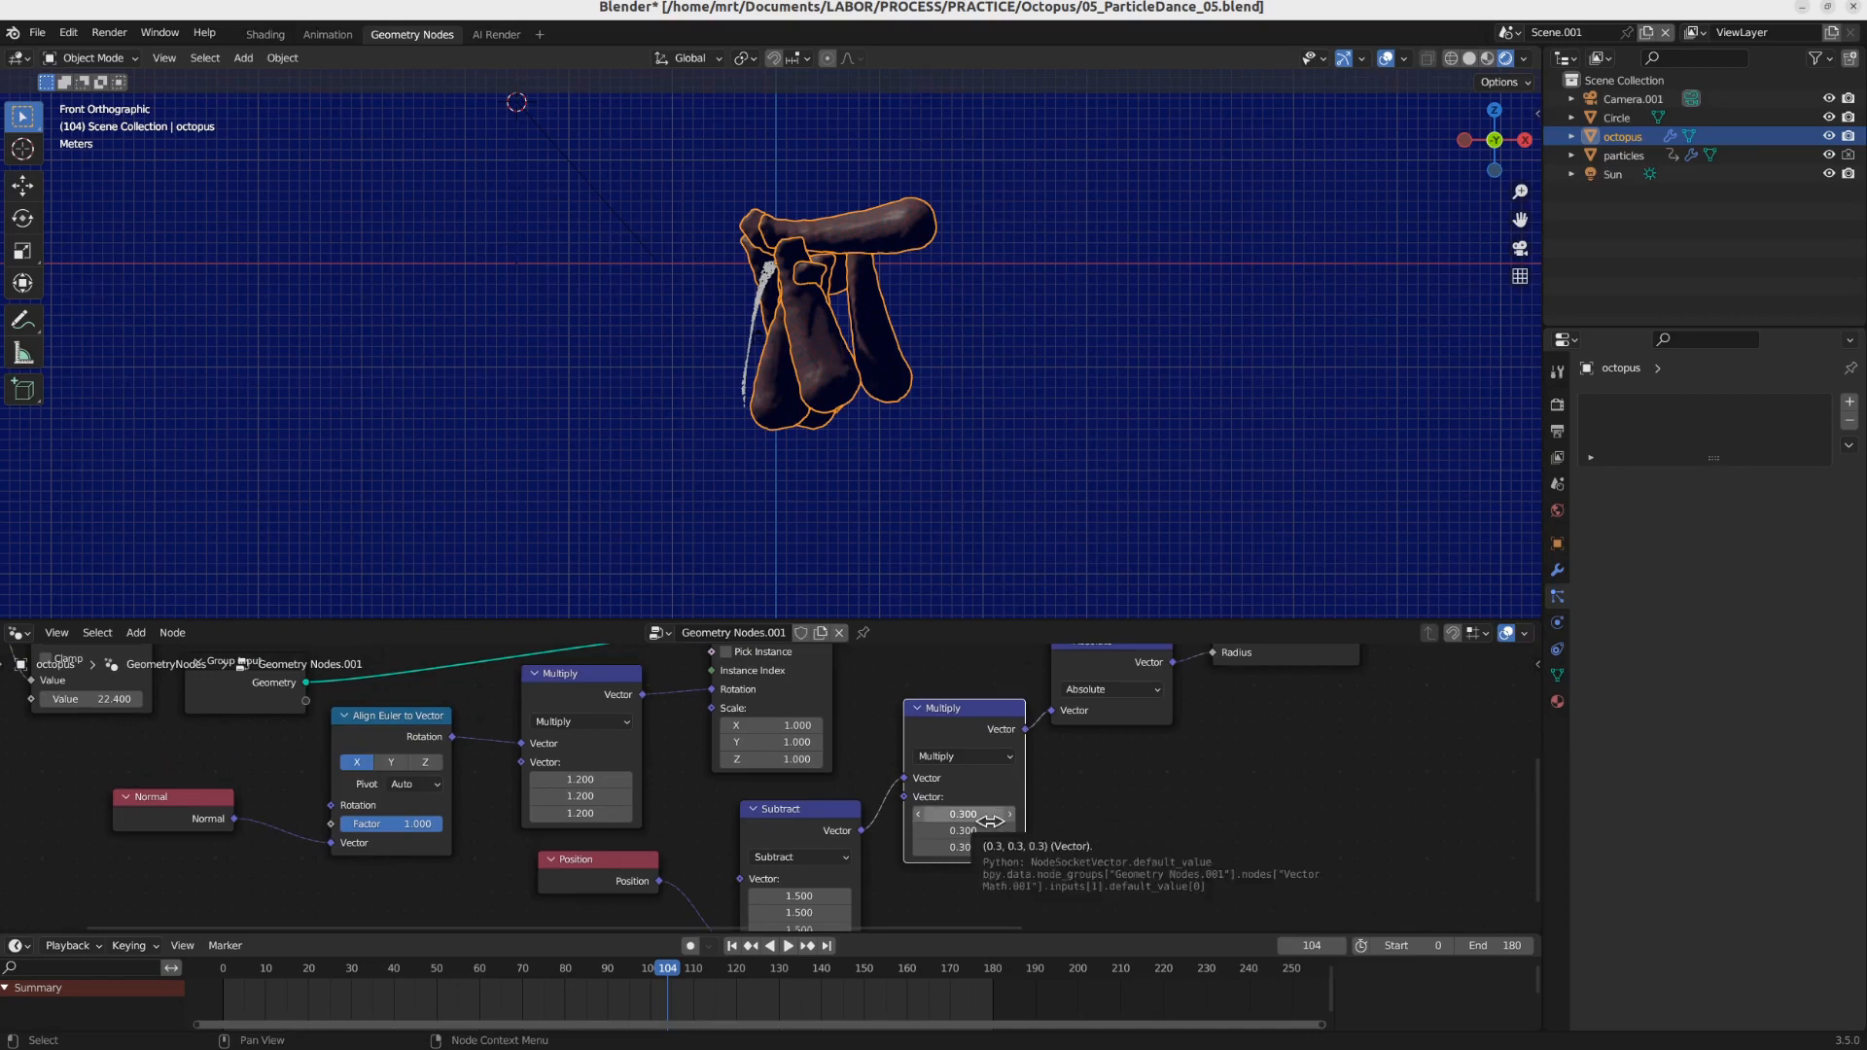
pyautogui.moveTo(592, 884)
pyautogui.mouseDown()
pyautogui.moveTo(659, 879)
pyautogui.moveTo(608, 880)
pyautogui.mouseUp()
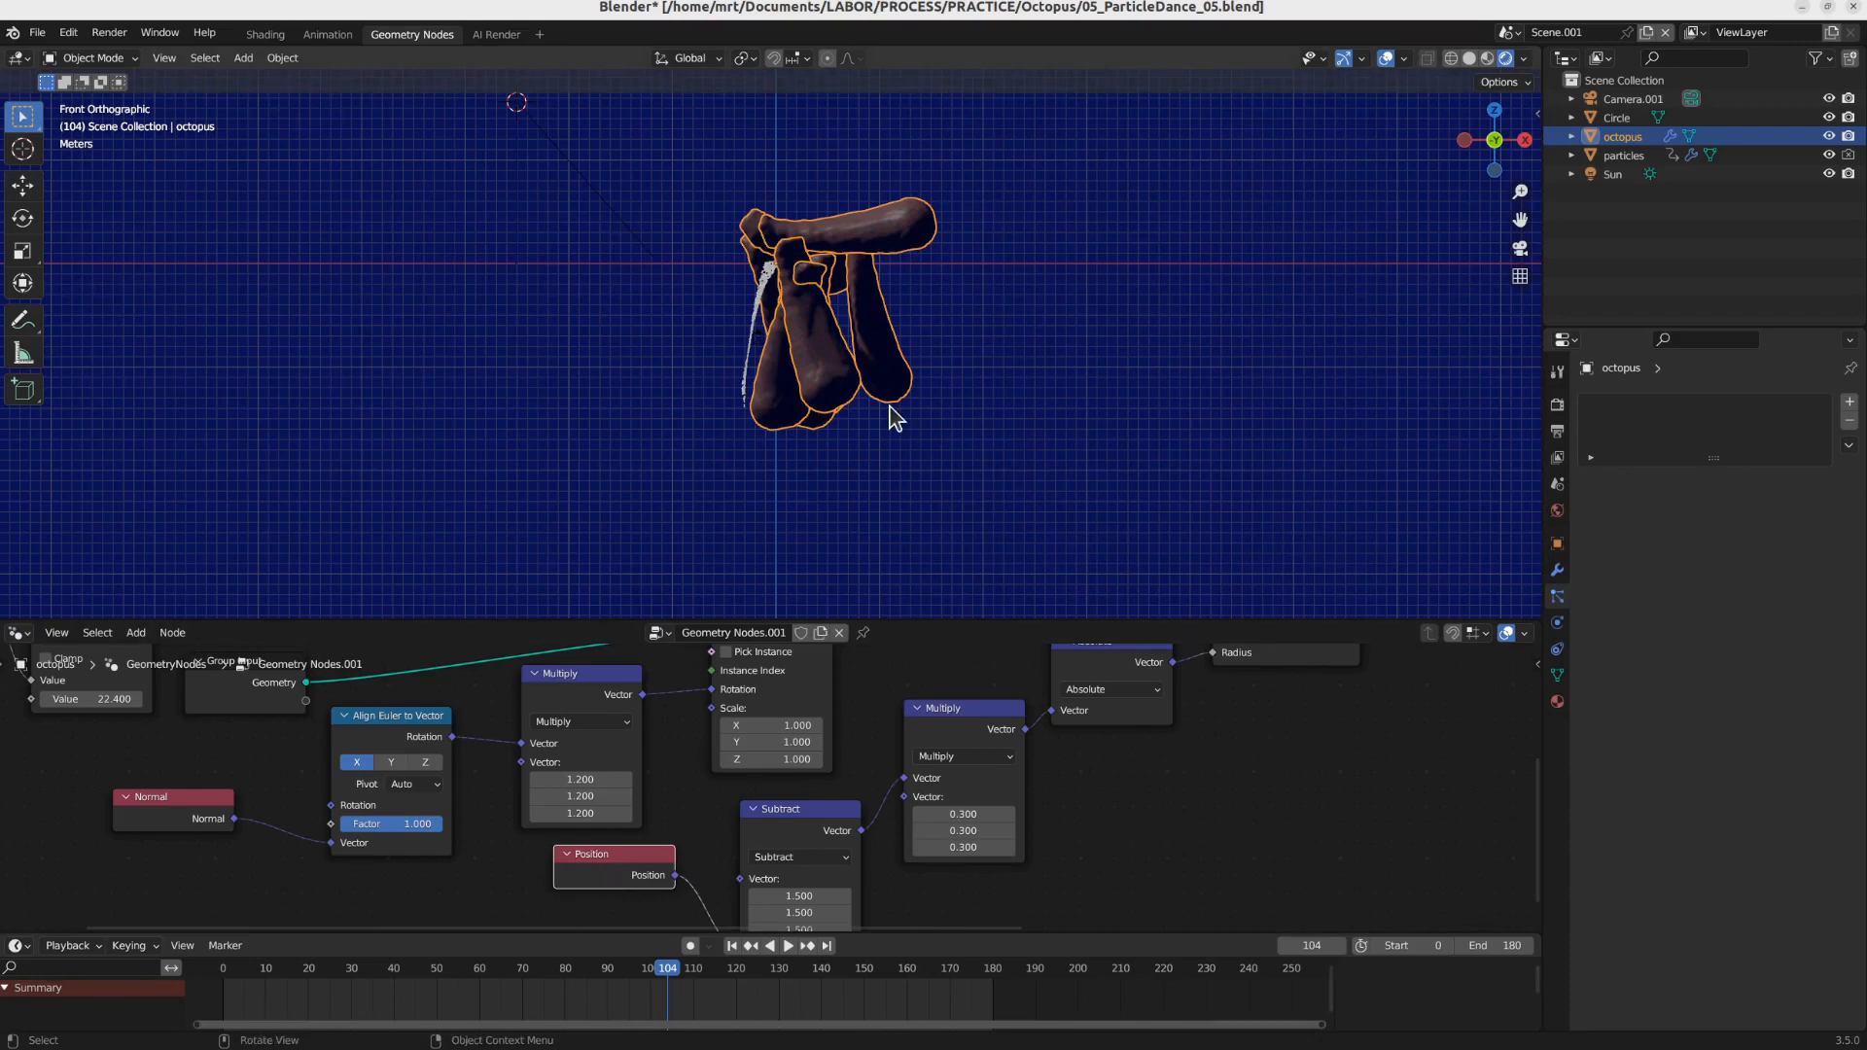
# Step: Render frame 104 through the scene camera to generate an AI image of the octopus in the current preset style
pyautogui.press('KP_0')
pyautogui.press('F12')
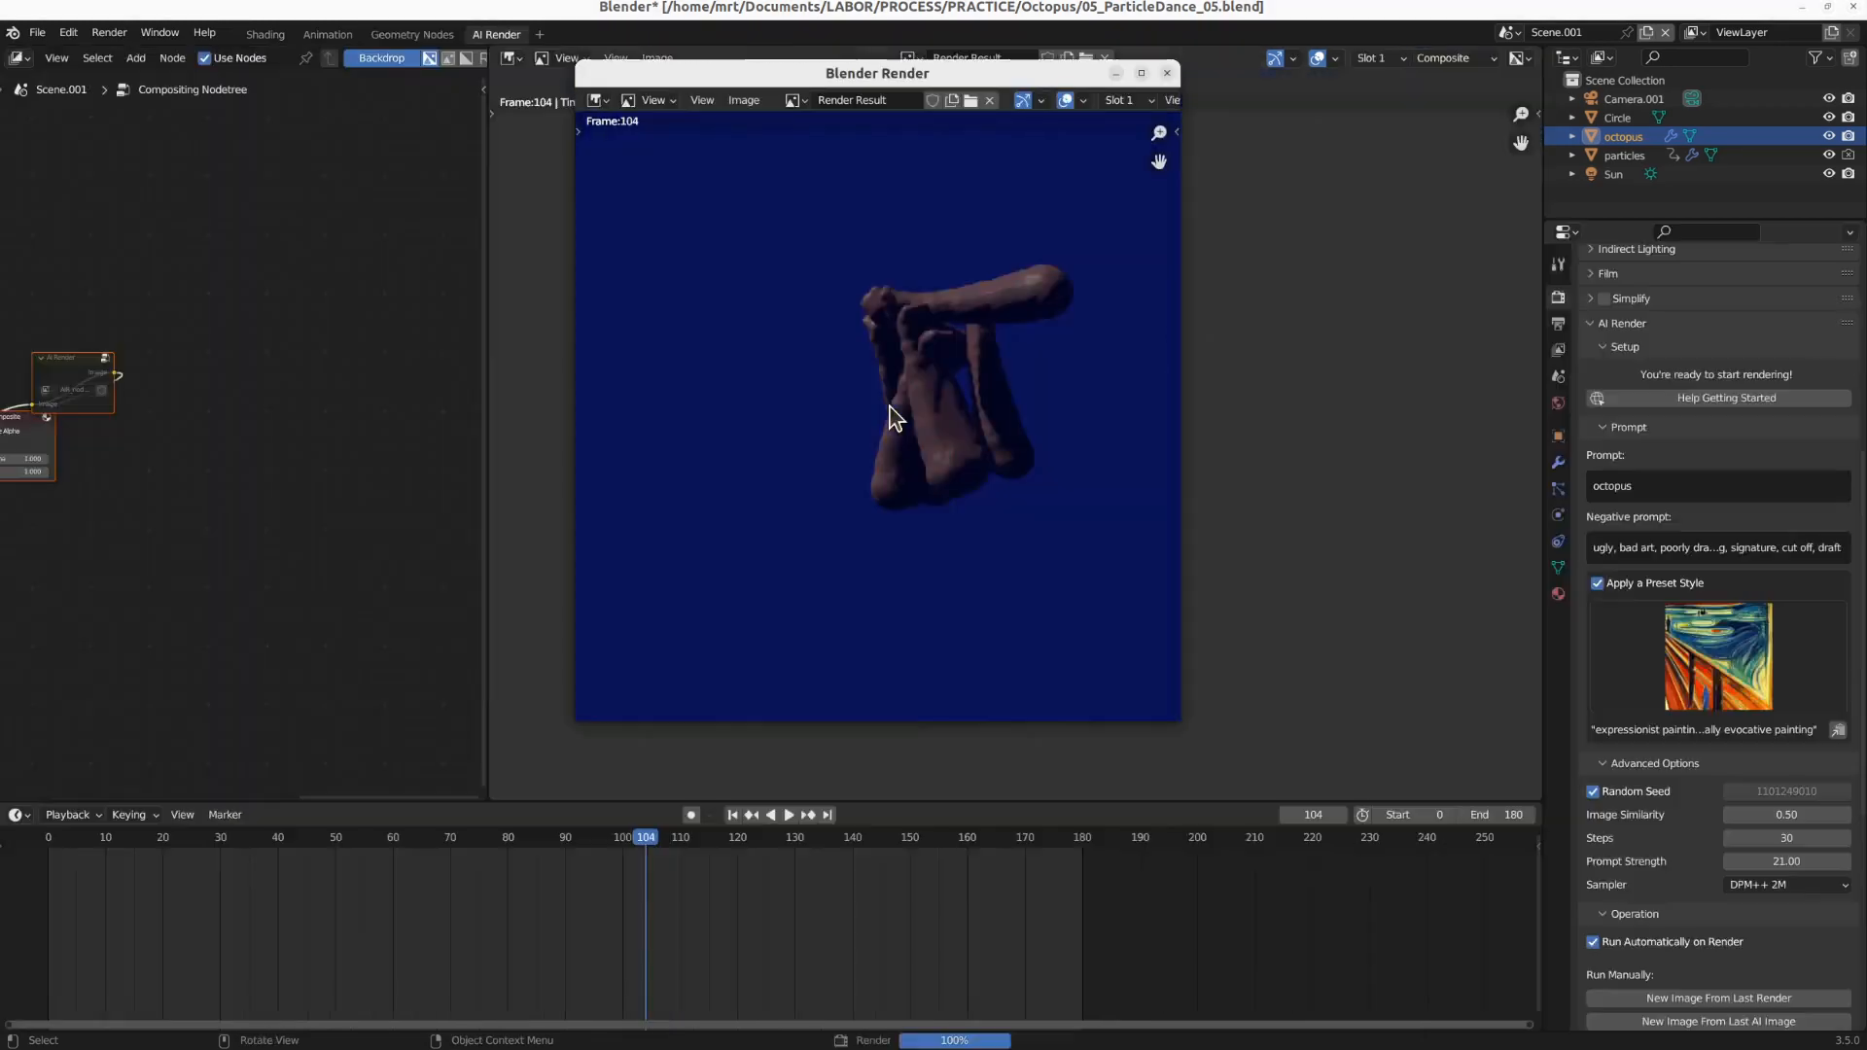
# Step: Change the AI Render preset style to Product shot, then re-render frame 104 and examine the generated image up close
pyautogui.click(1598, 585)
pyautogui.click(1674, 589)
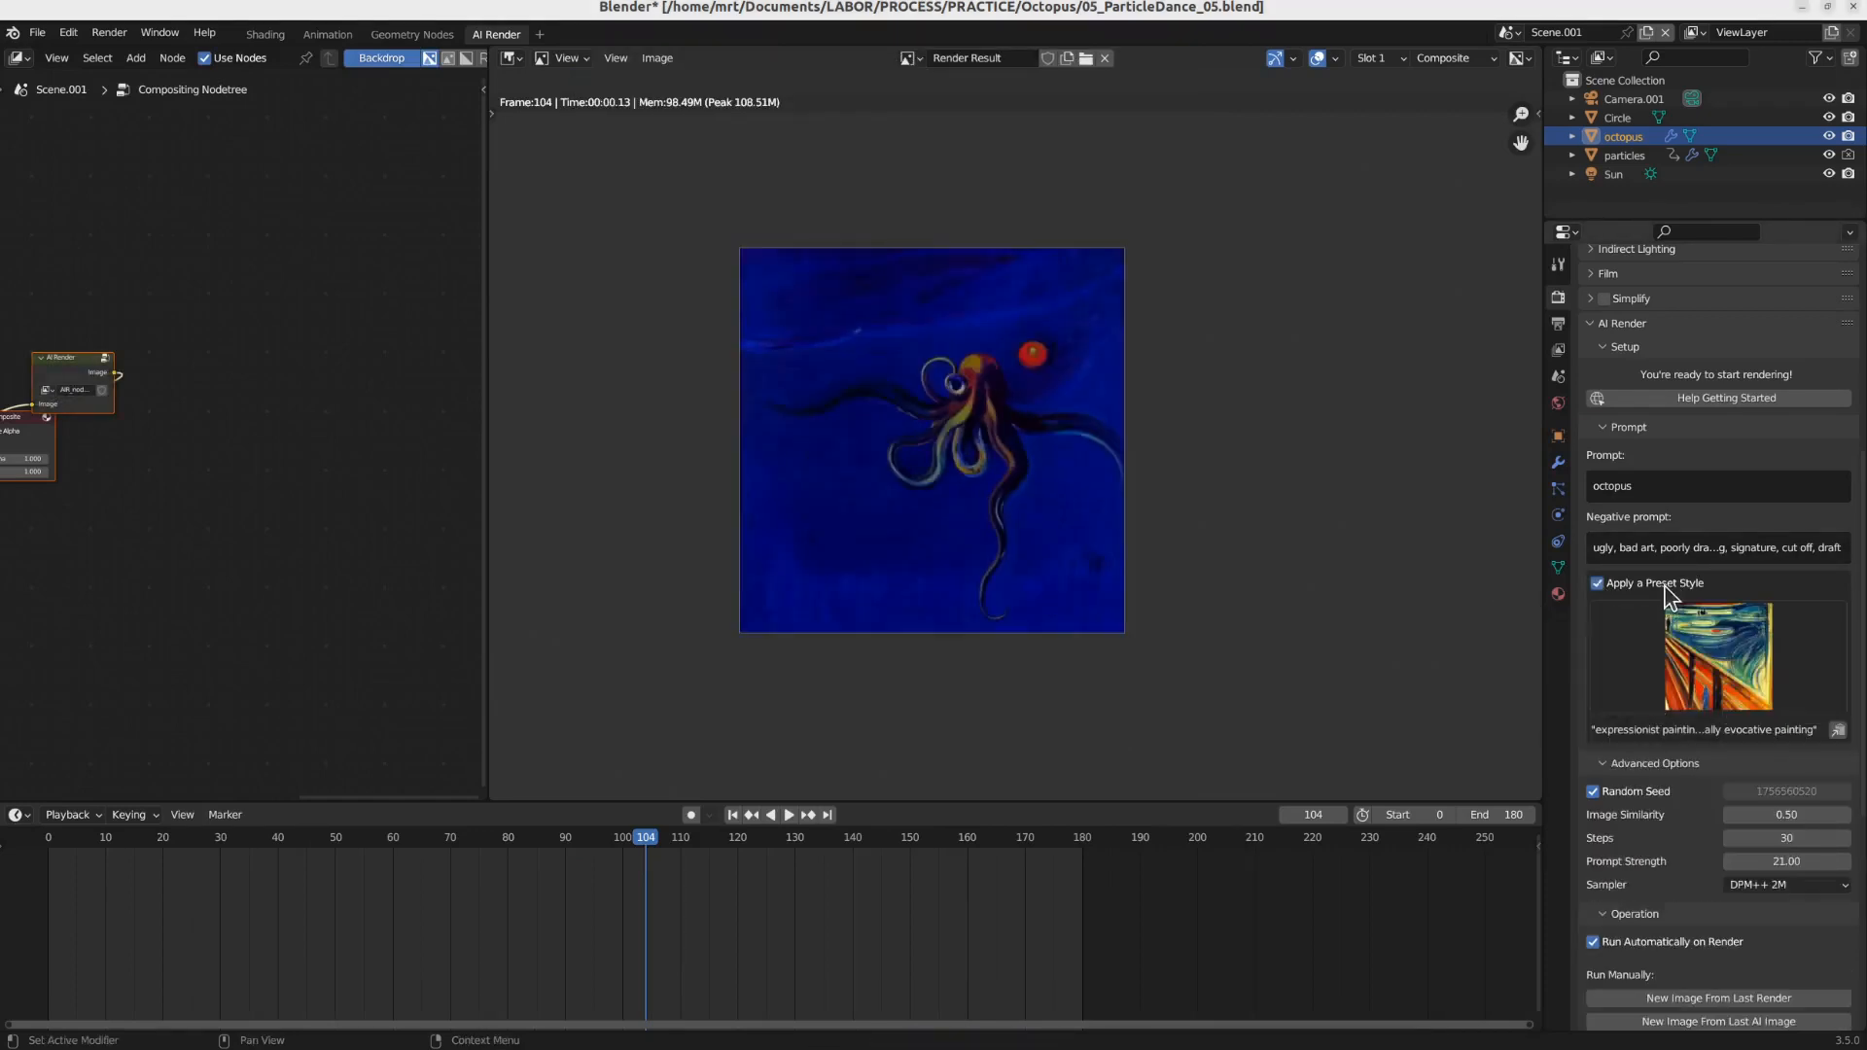
pyautogui.click(1718, 658)
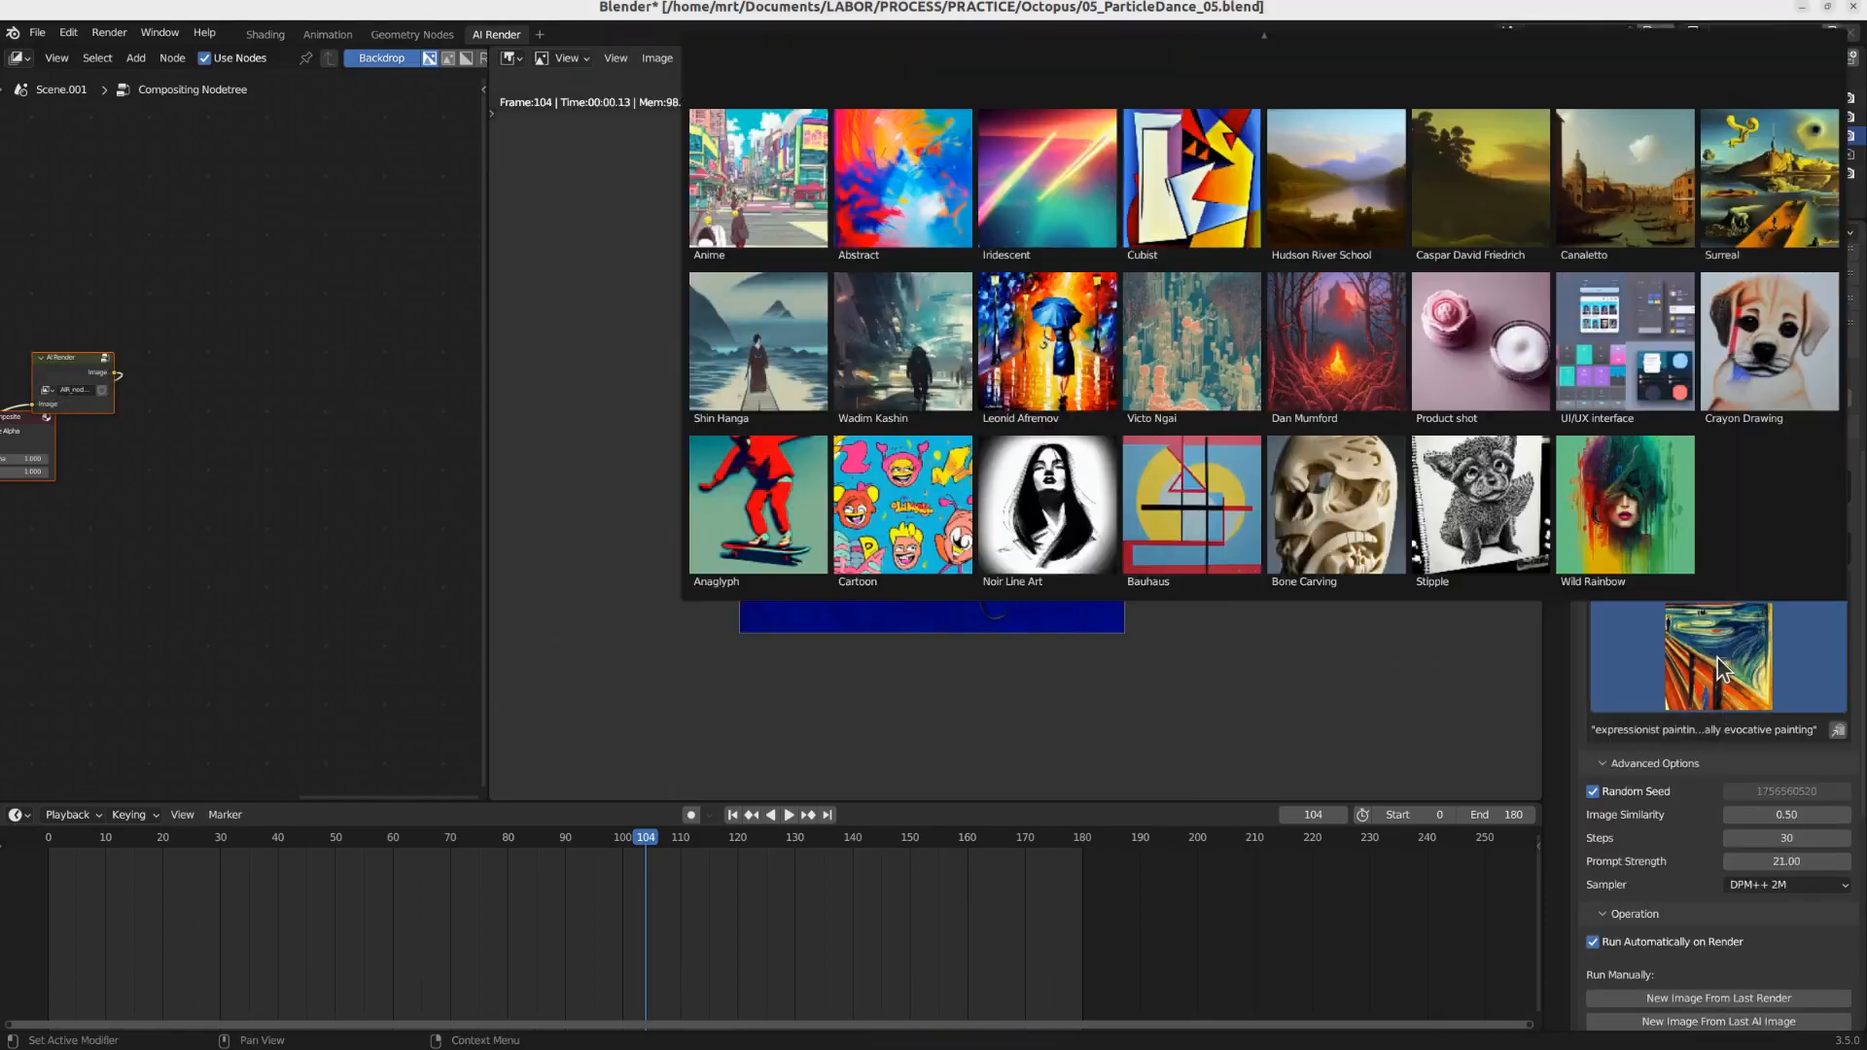
pyautogui.click(1472, 350)
pyautogui.press('F12')
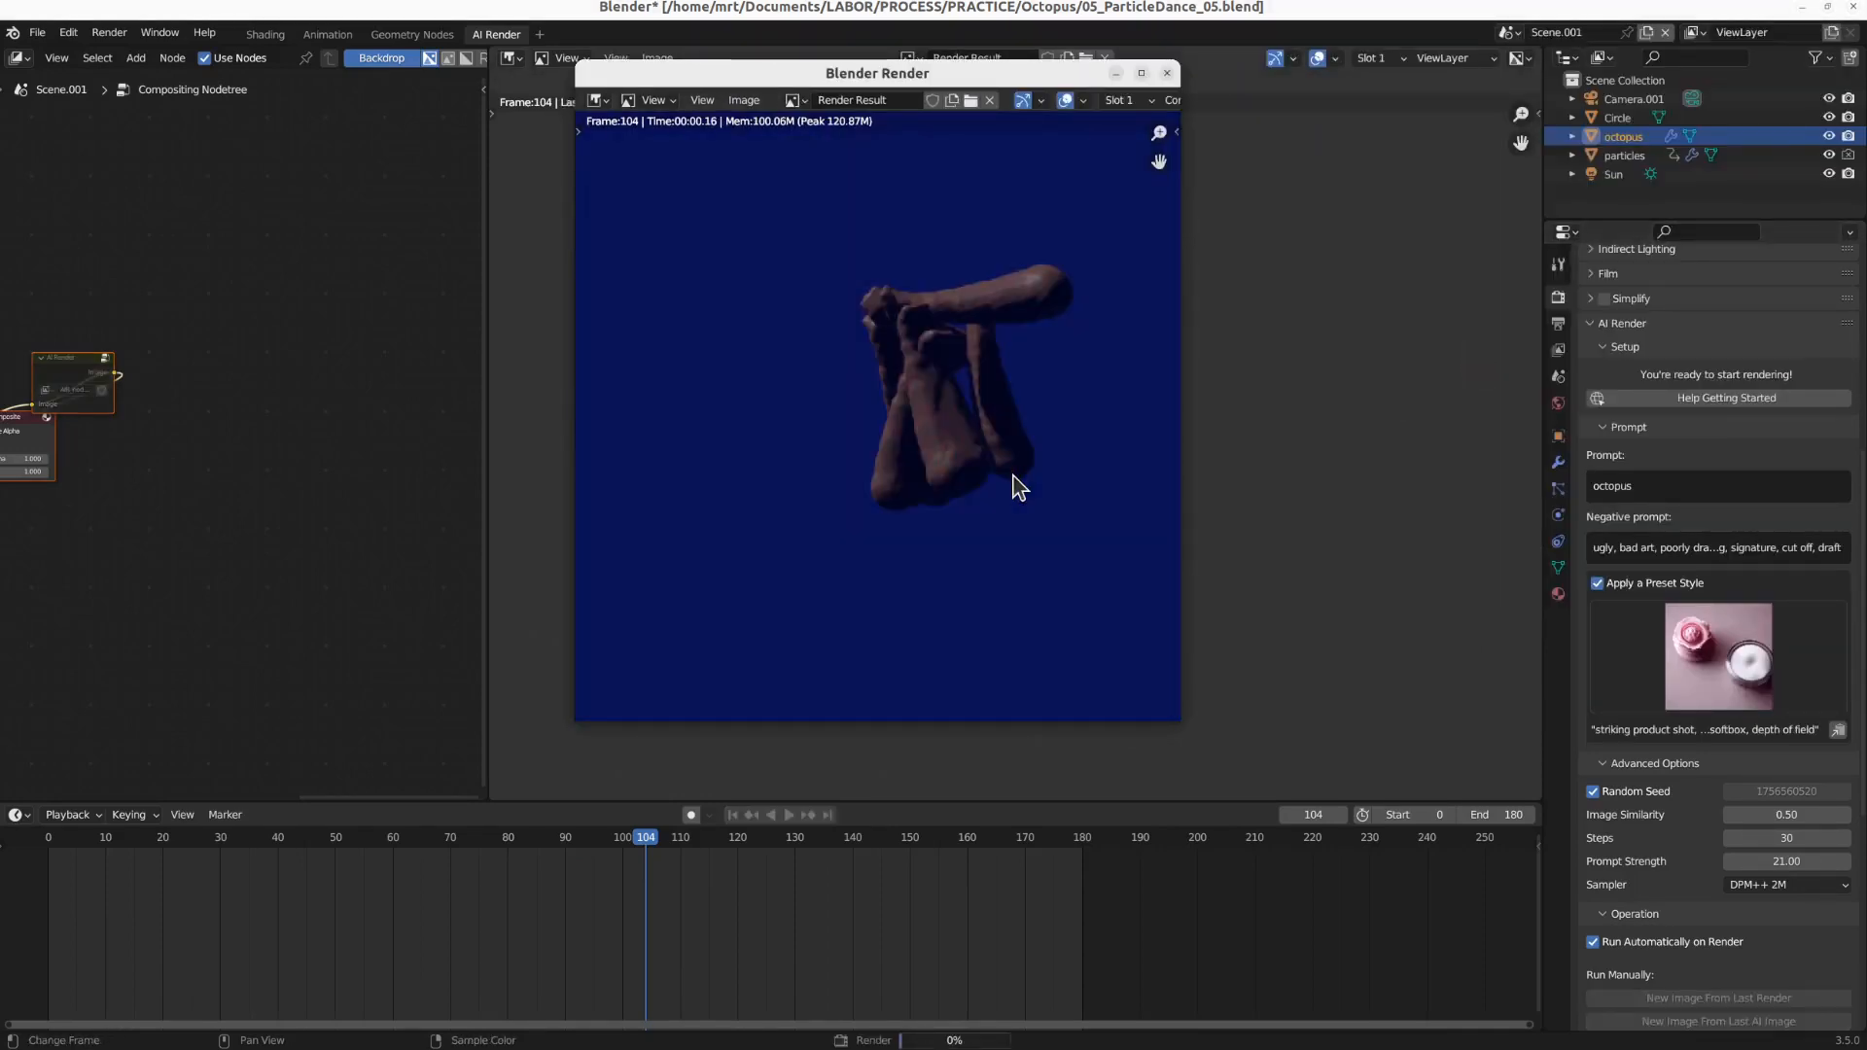
pyautogui.scroll(6, 957, 298)
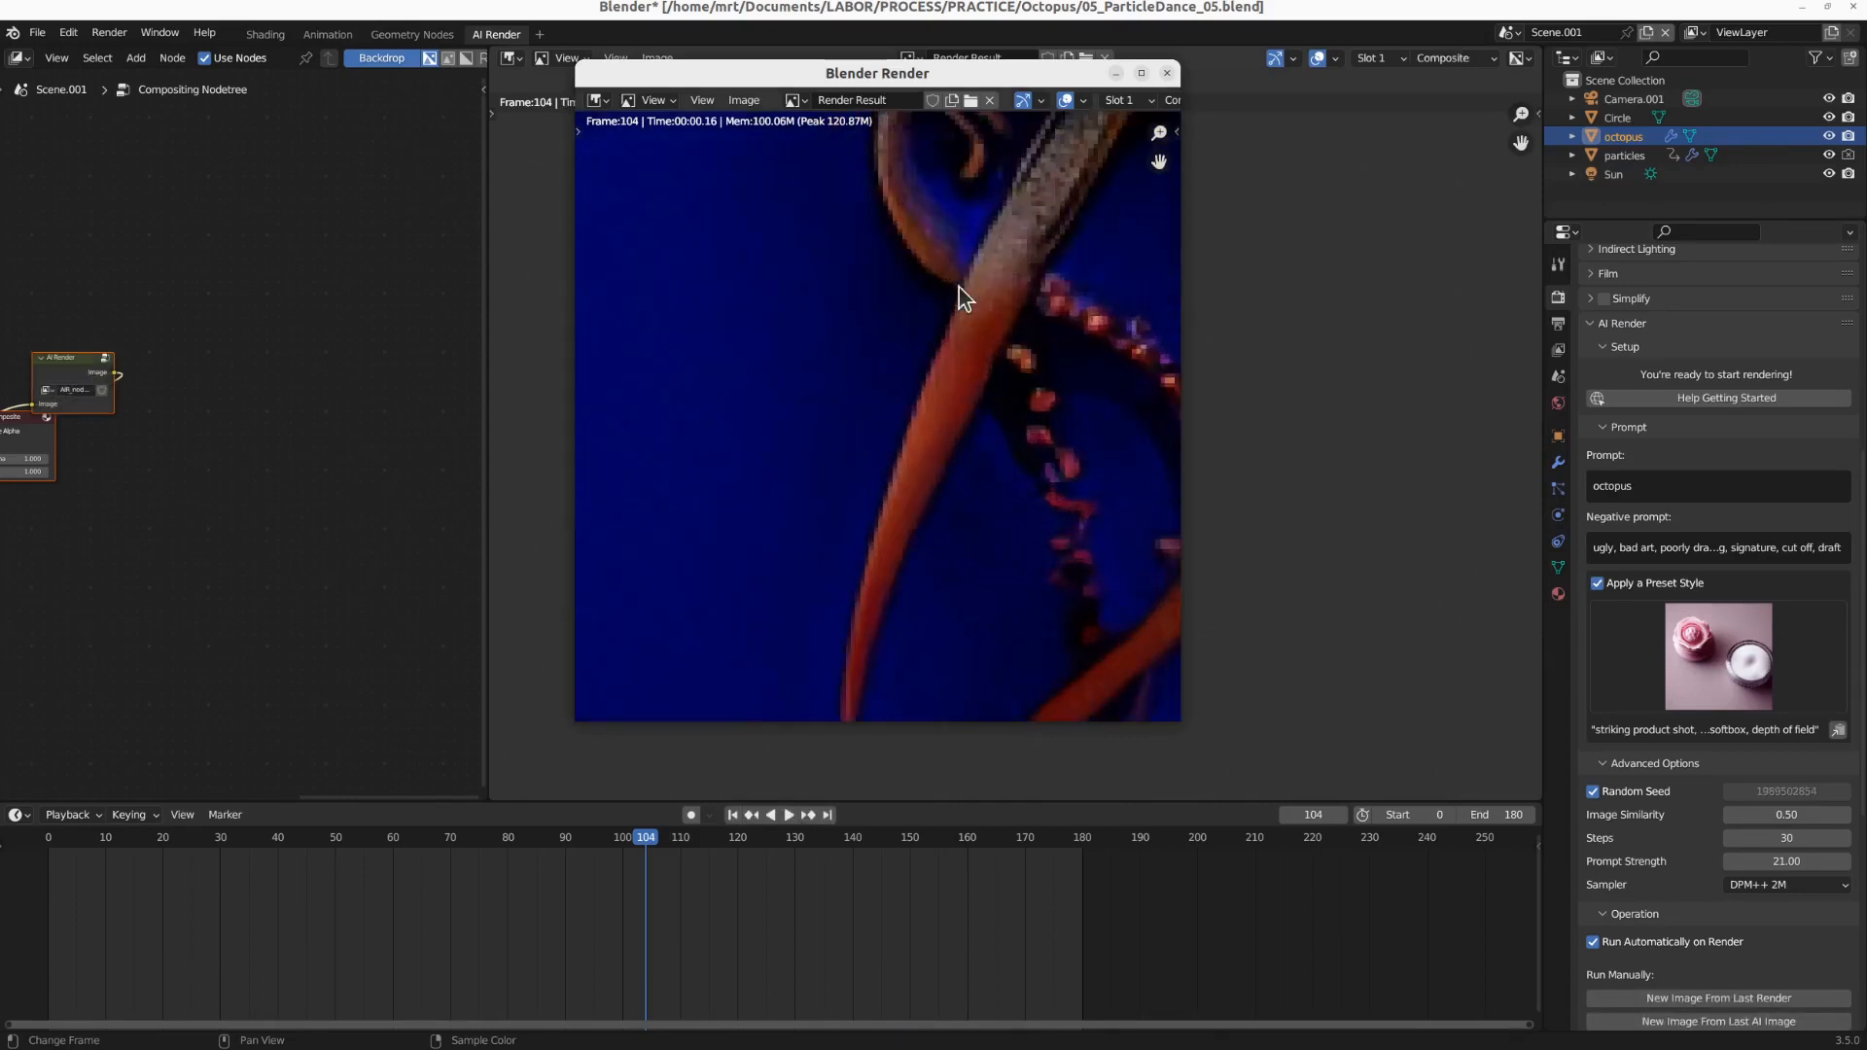
pyautogui.scroll(-4, 953, 301)
pyautogui.scroll(-1, 948, 303)
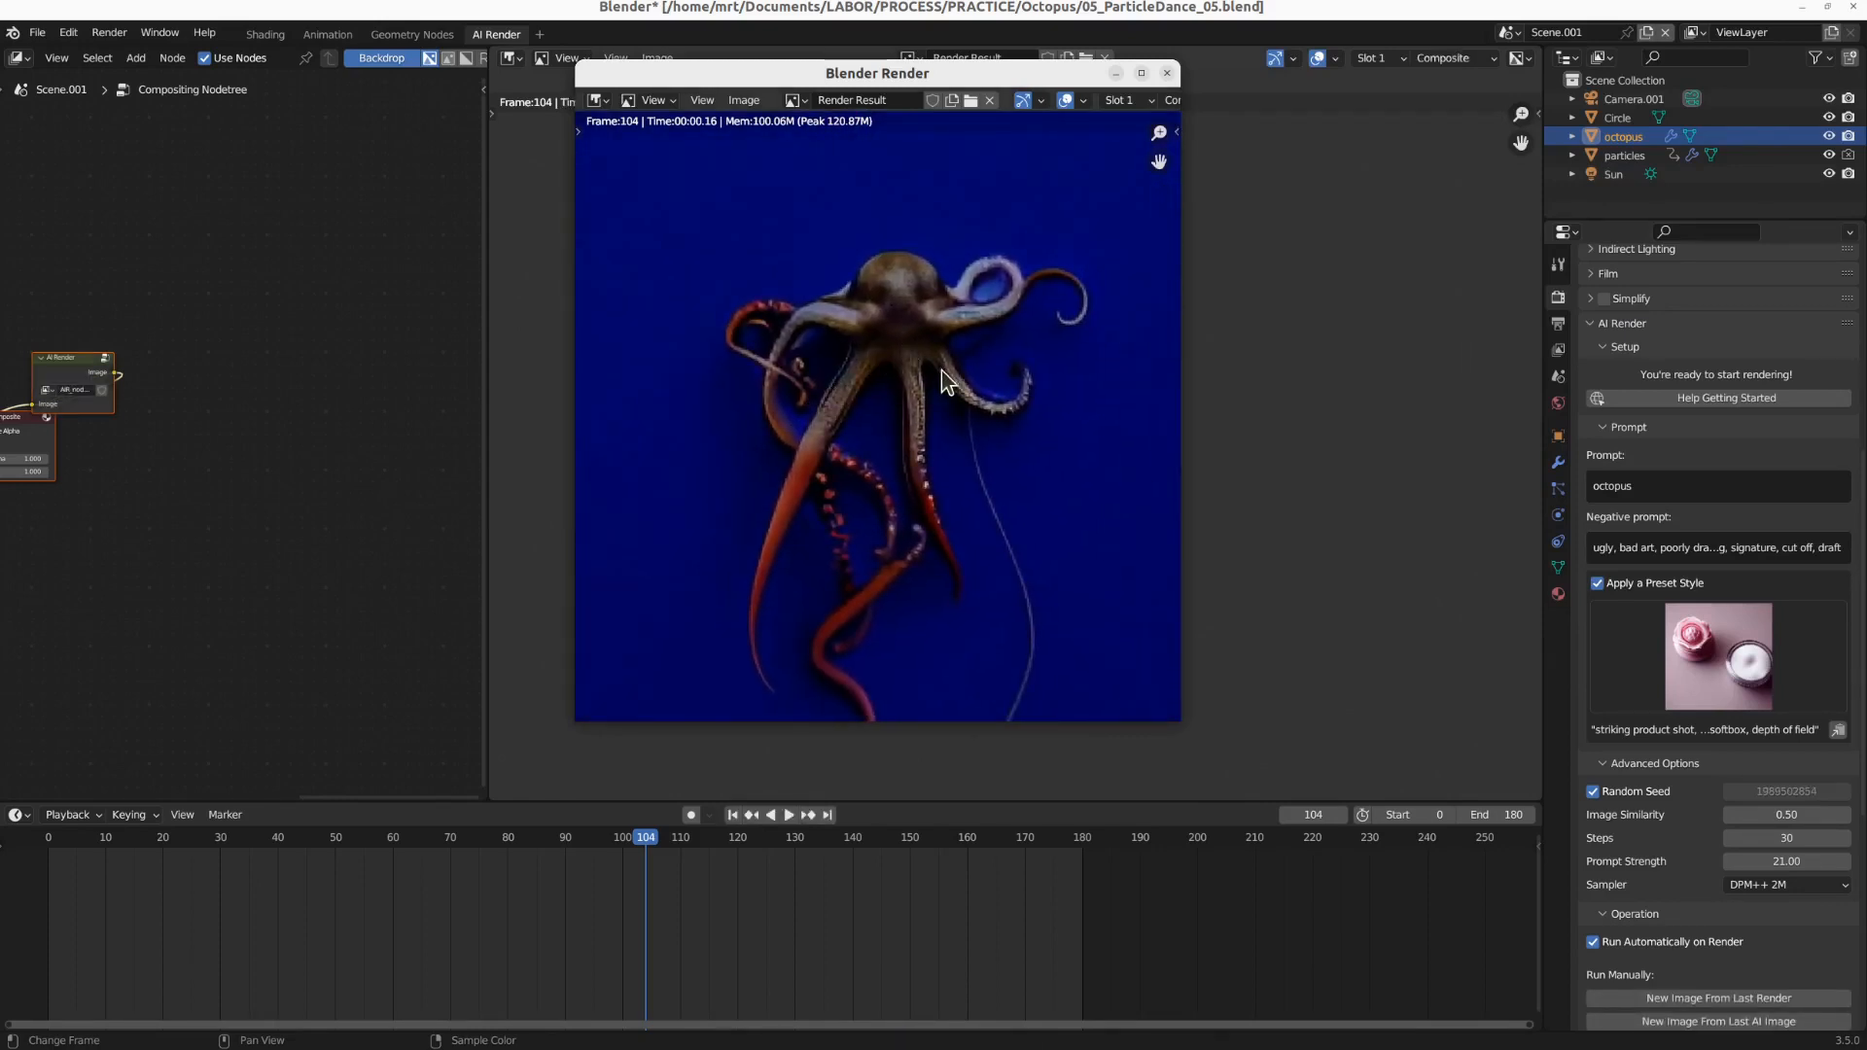